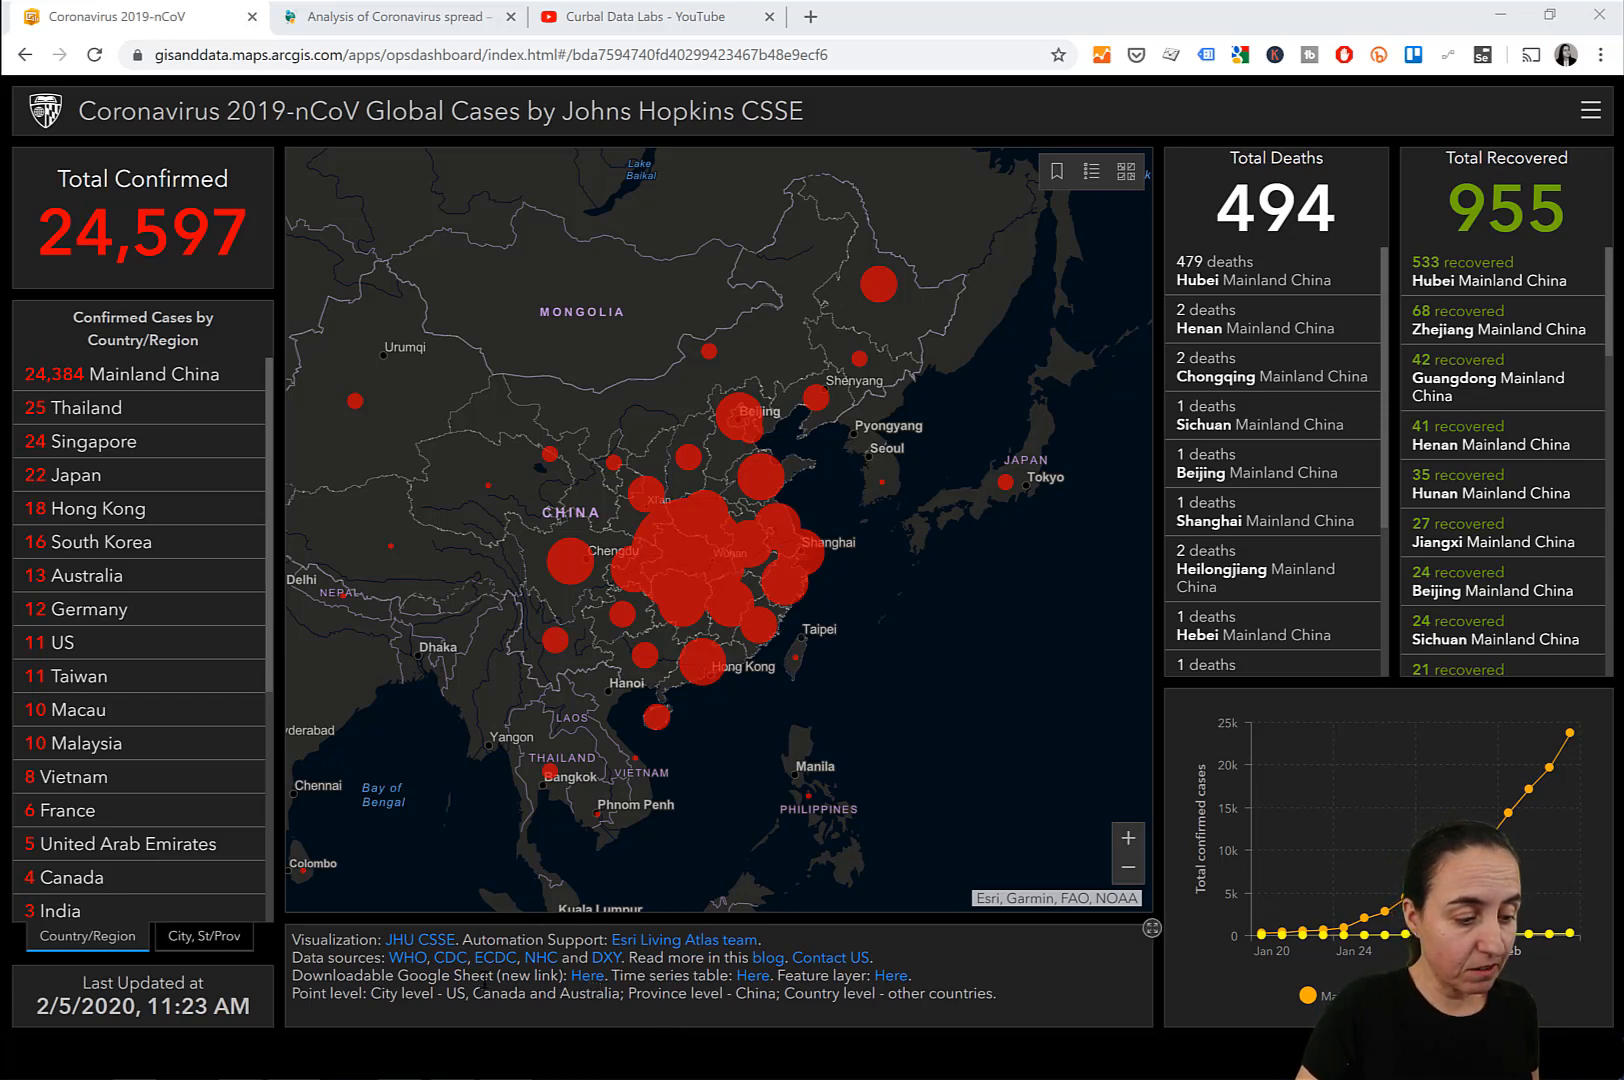
# View the embedded Power BI report in the Curbal blog post on the analysis of coronavirus spread.
pyautogui.click(407, 25)
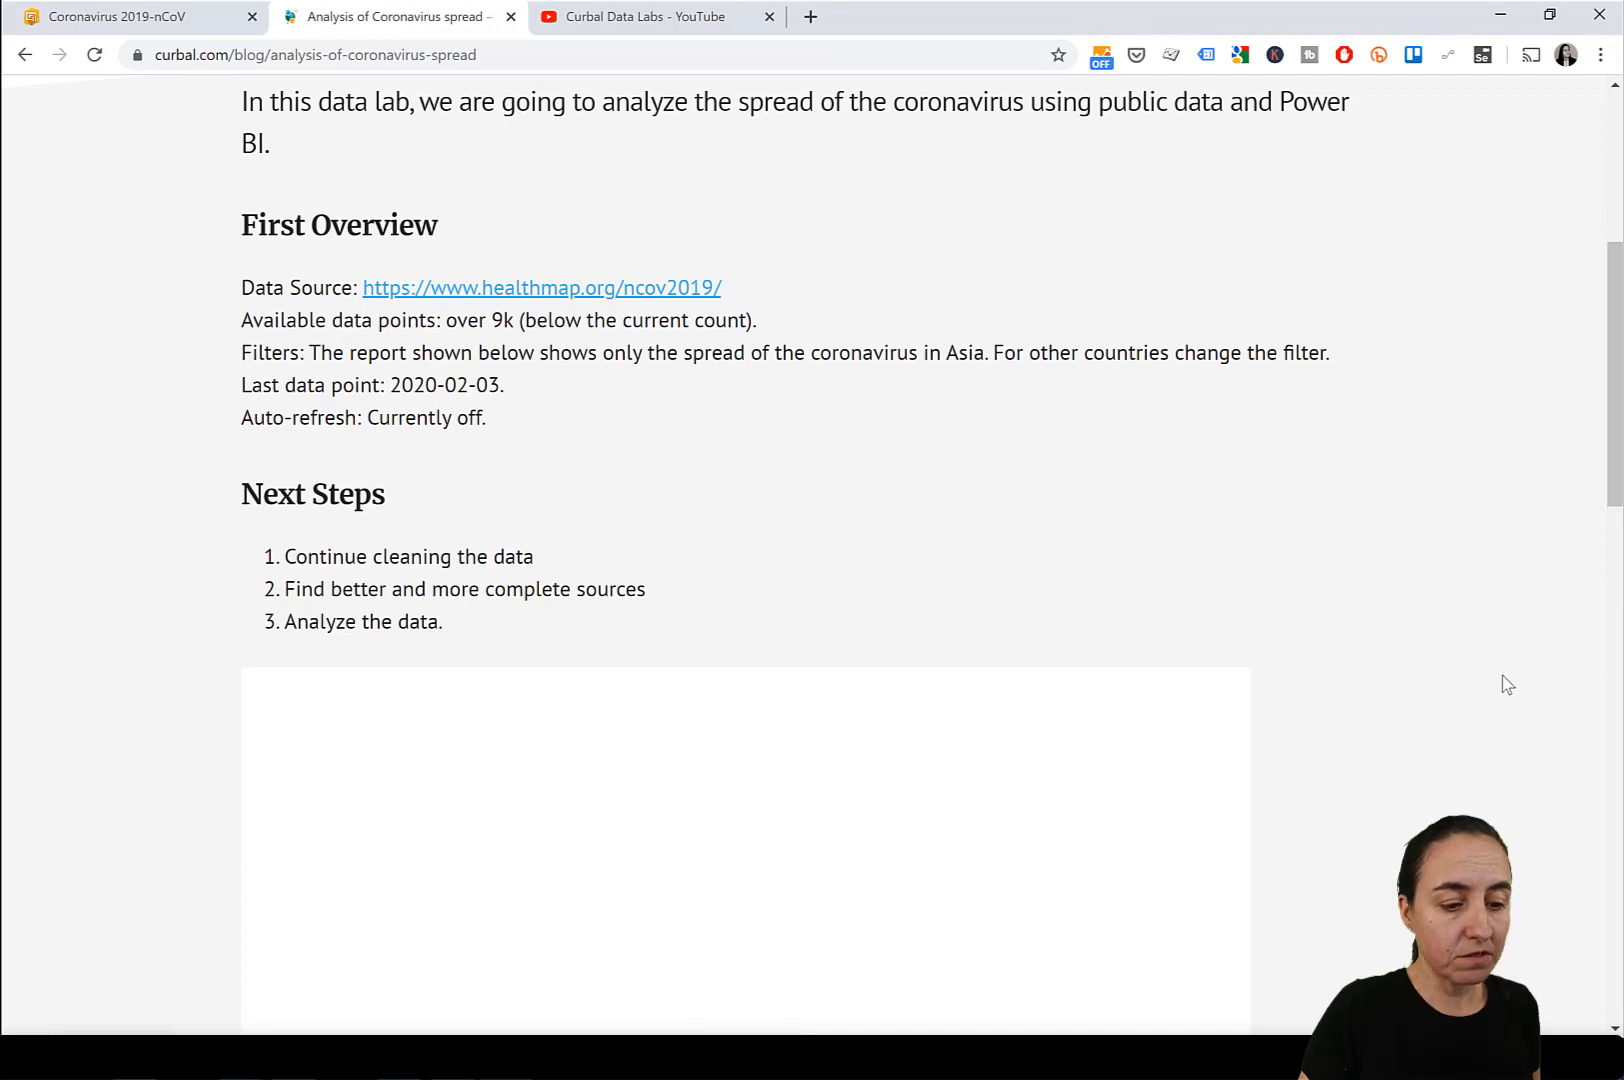
pyautogui.scroll(-3, 1502, 683)
pyautogui.scroll(-3, 1432, 468)
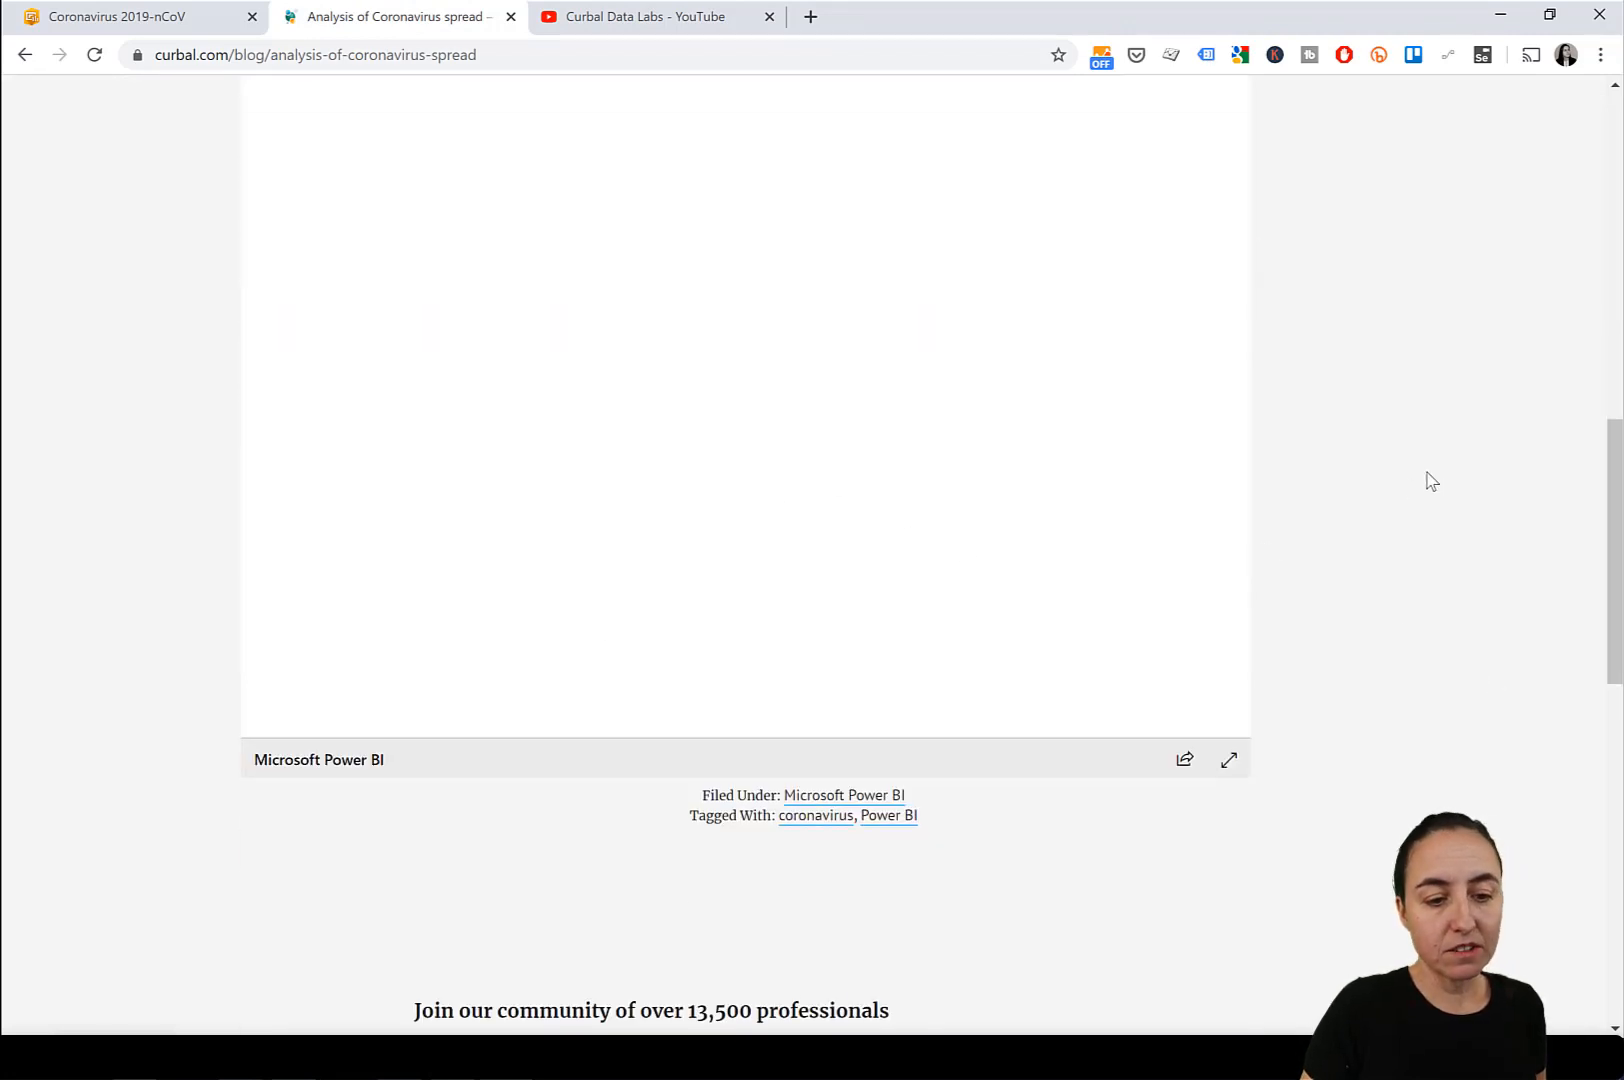
pyautogui.scroll(2, 1428, 479)
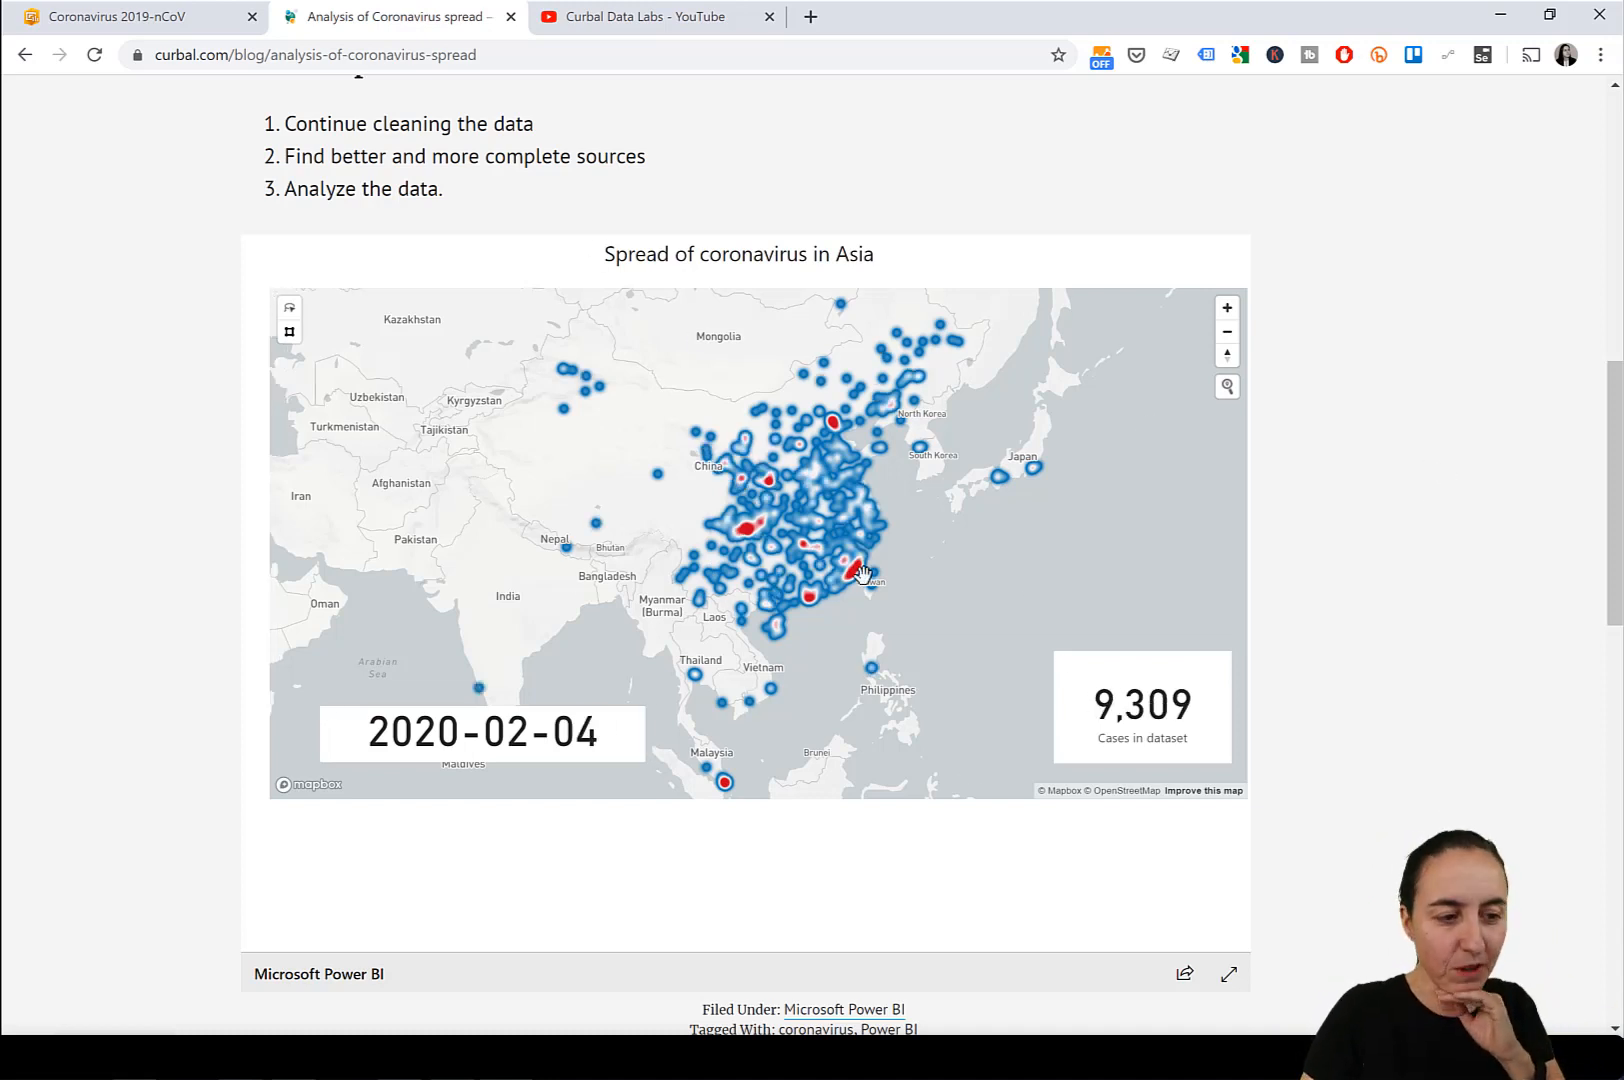
# Open the downloadable Google Sheet linked from the Johns Hopkins coronavirus dashboard and view its case data.
pyautogui.click(150, 20)
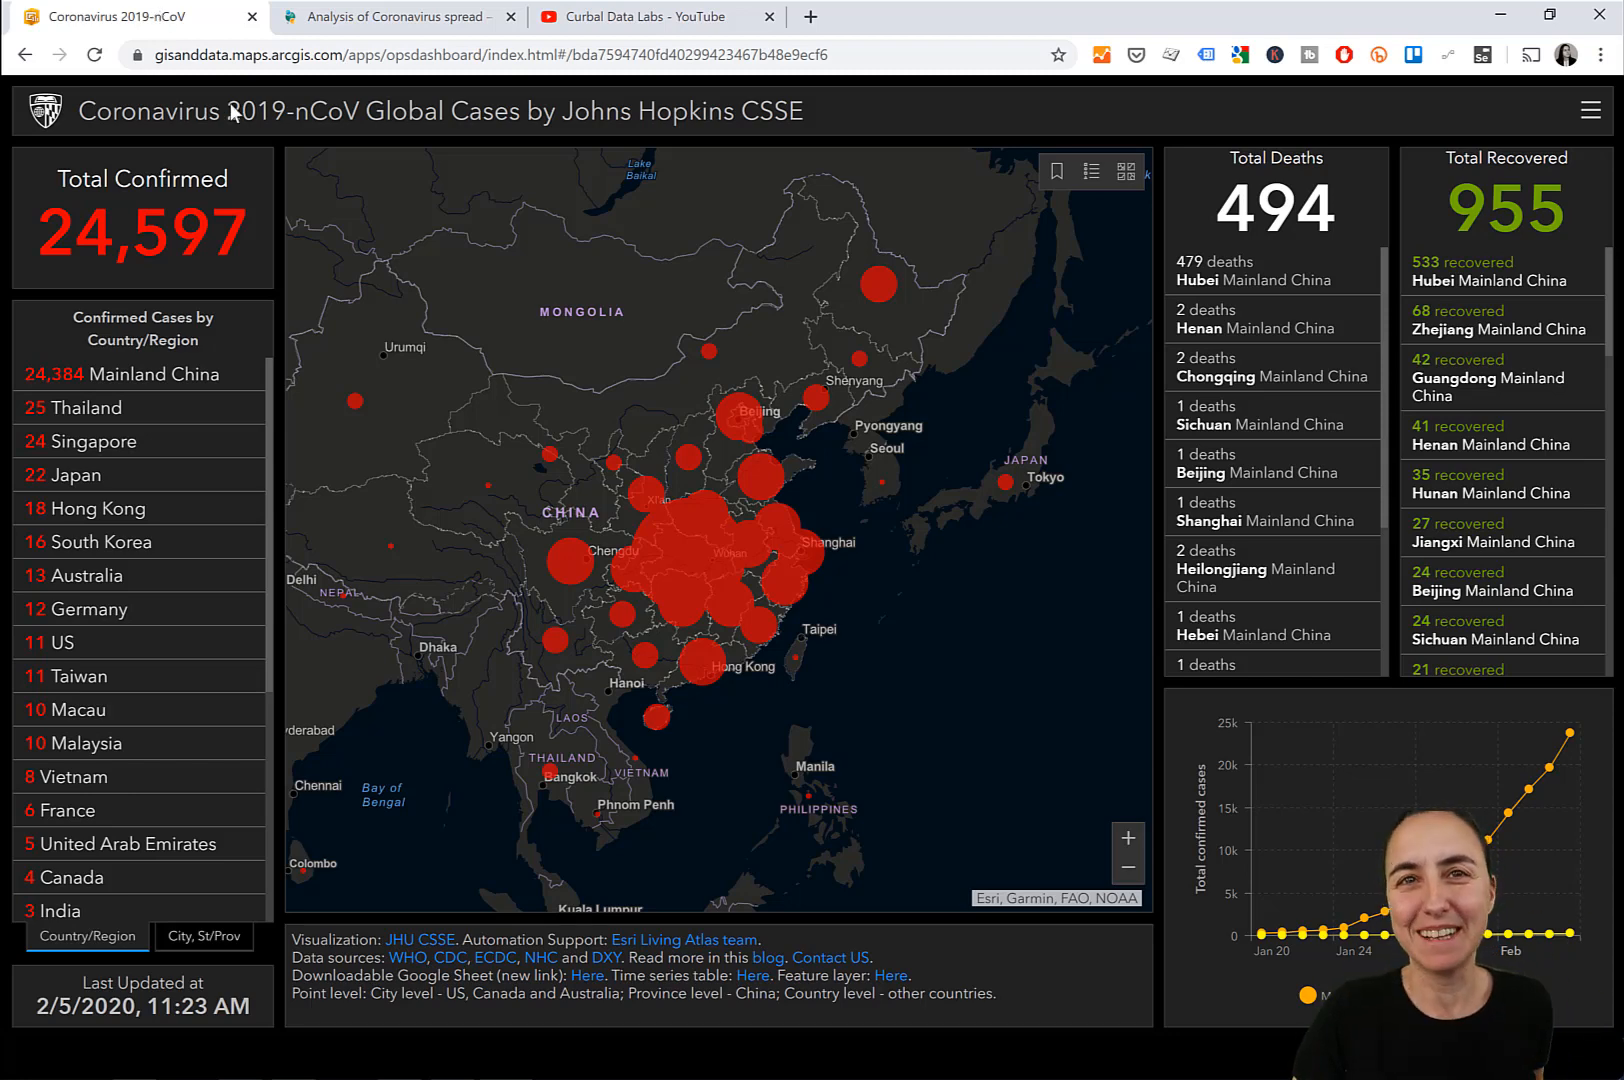
pyautogui.middleClick(593, 985)
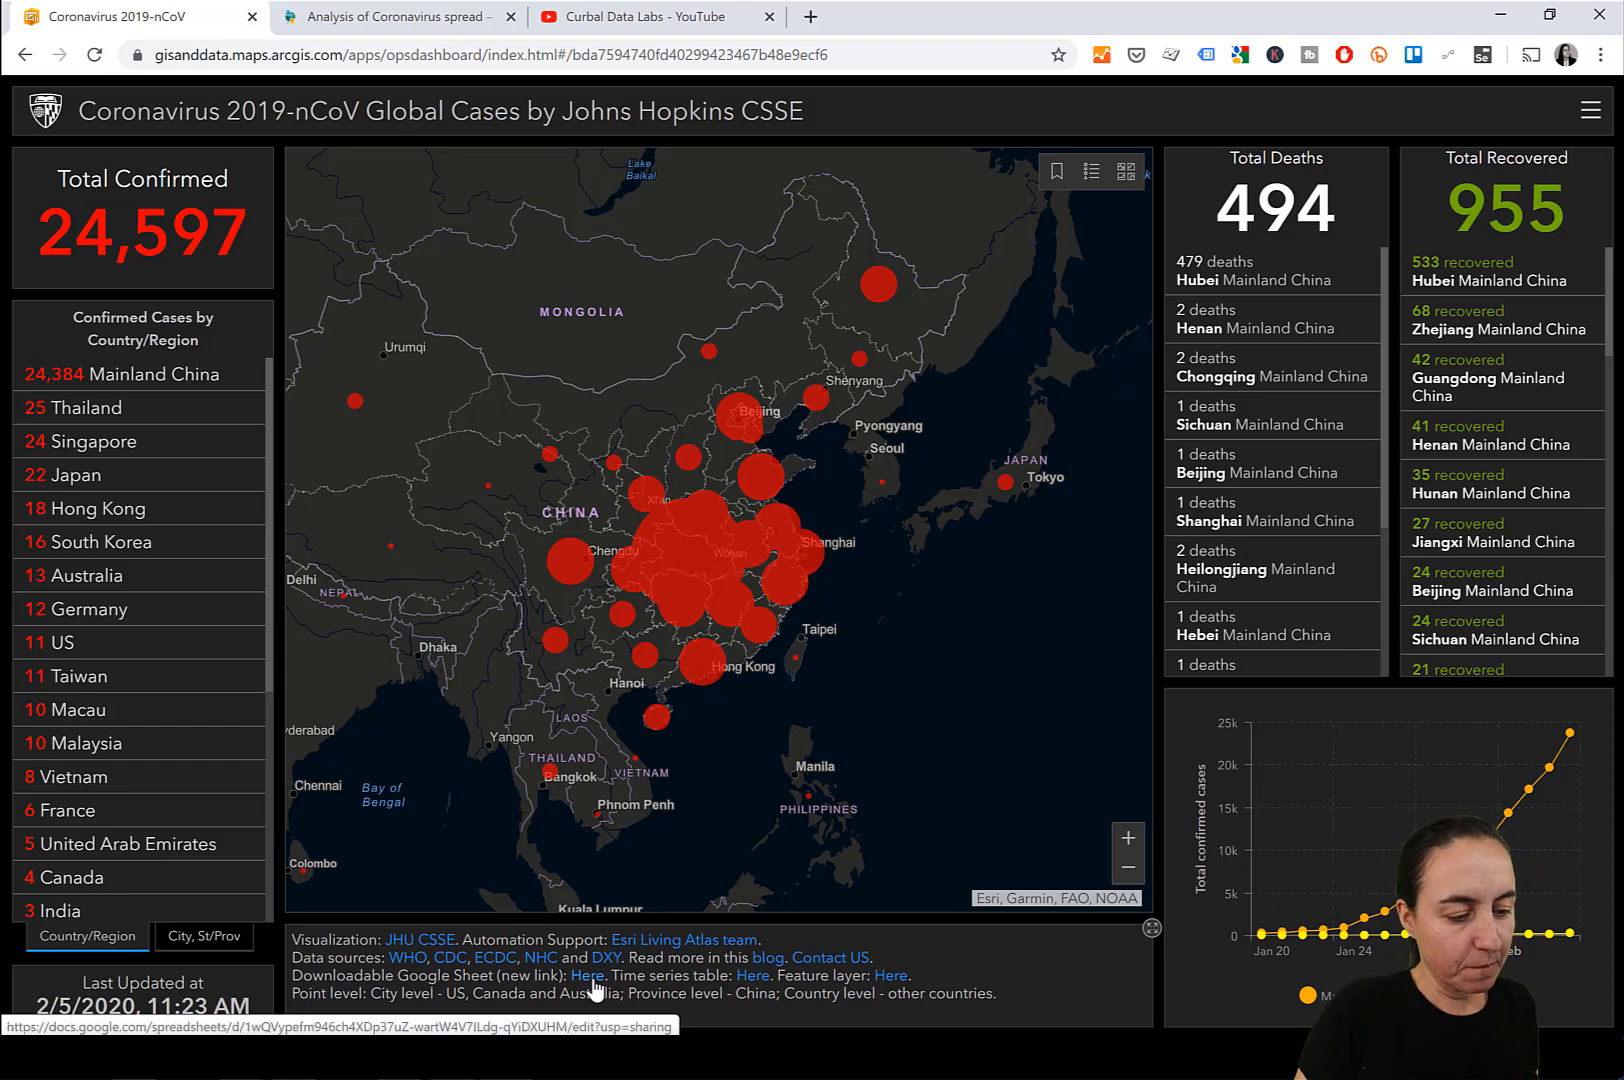
pyautogui.click(385, 20)
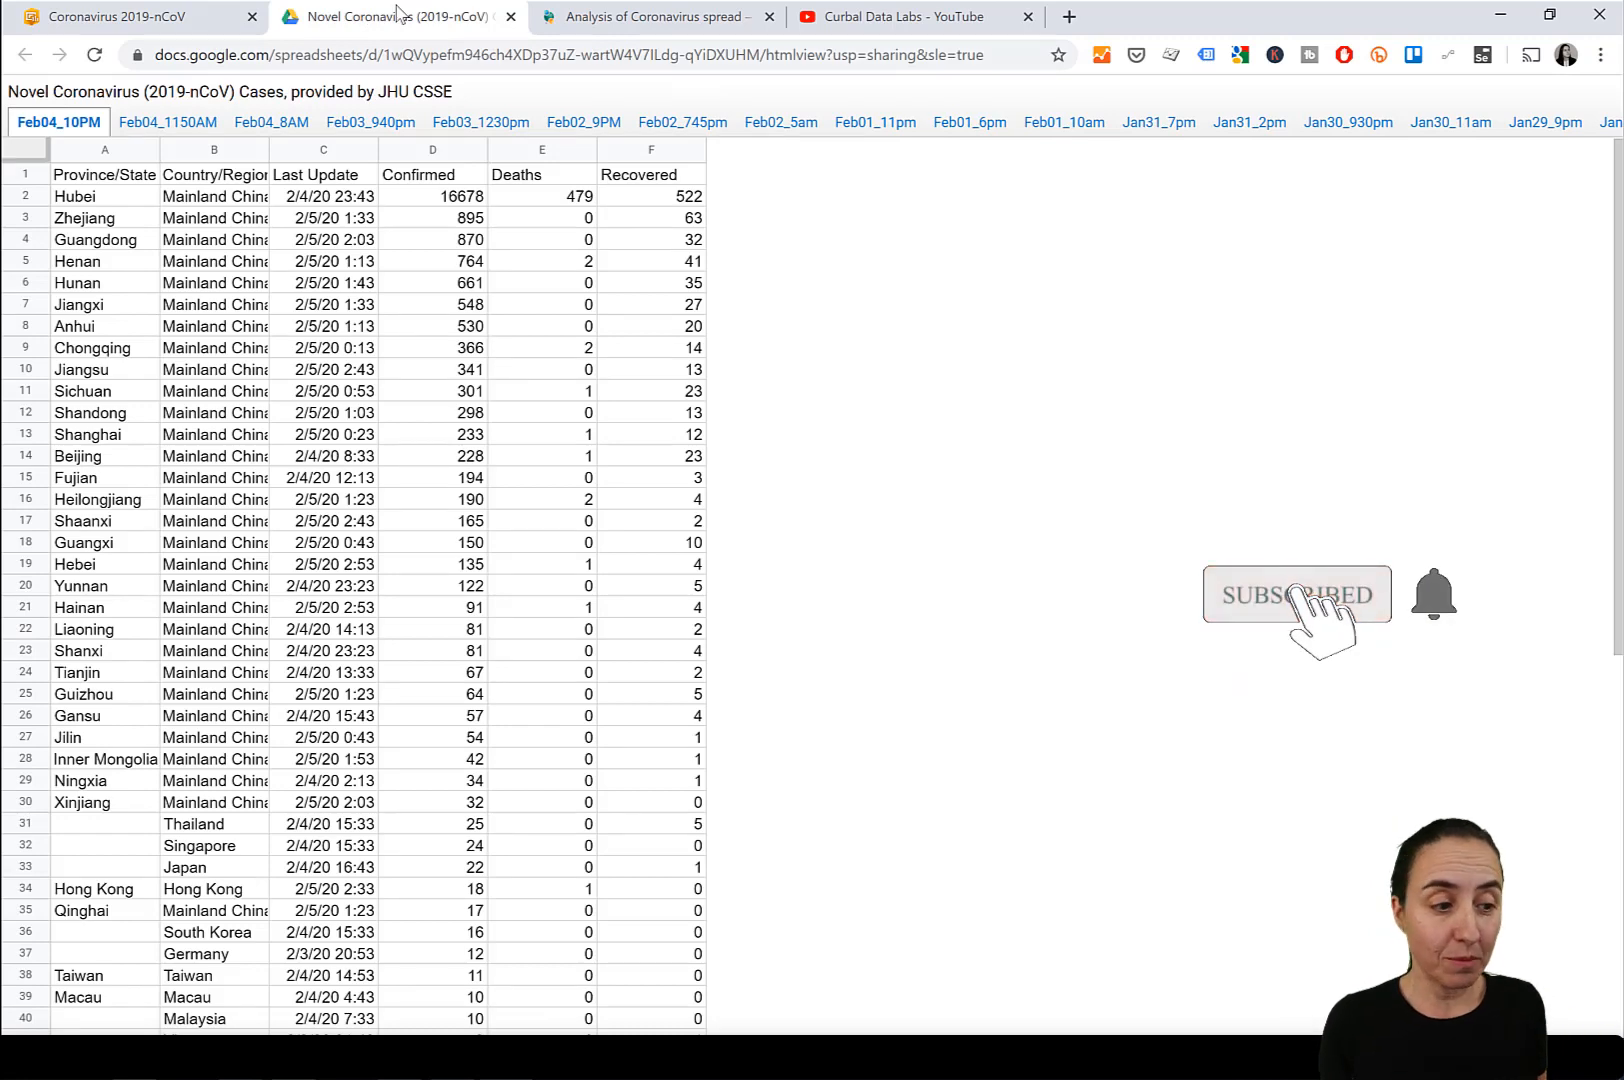
# Return to the Johns Hopkins dashboard and open its linked time series table.
pyautogui.click(165, 20)
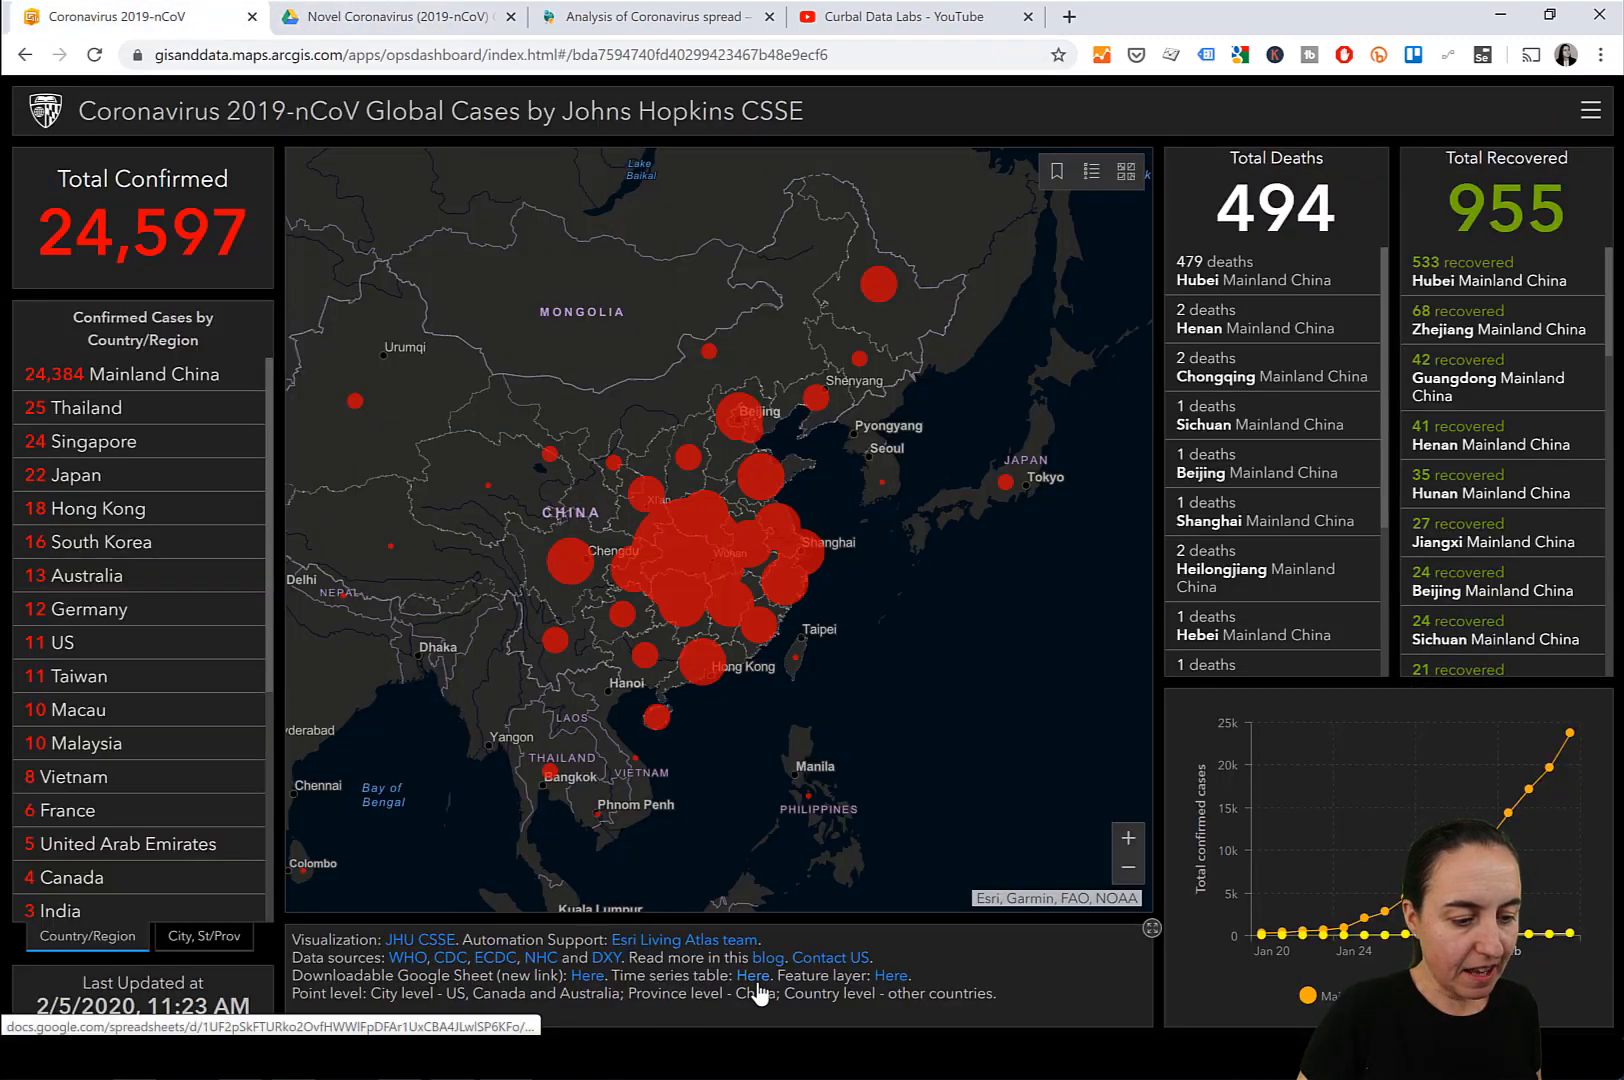
pyautogui.click(755, 977)
pyautogui.click(632, 24)
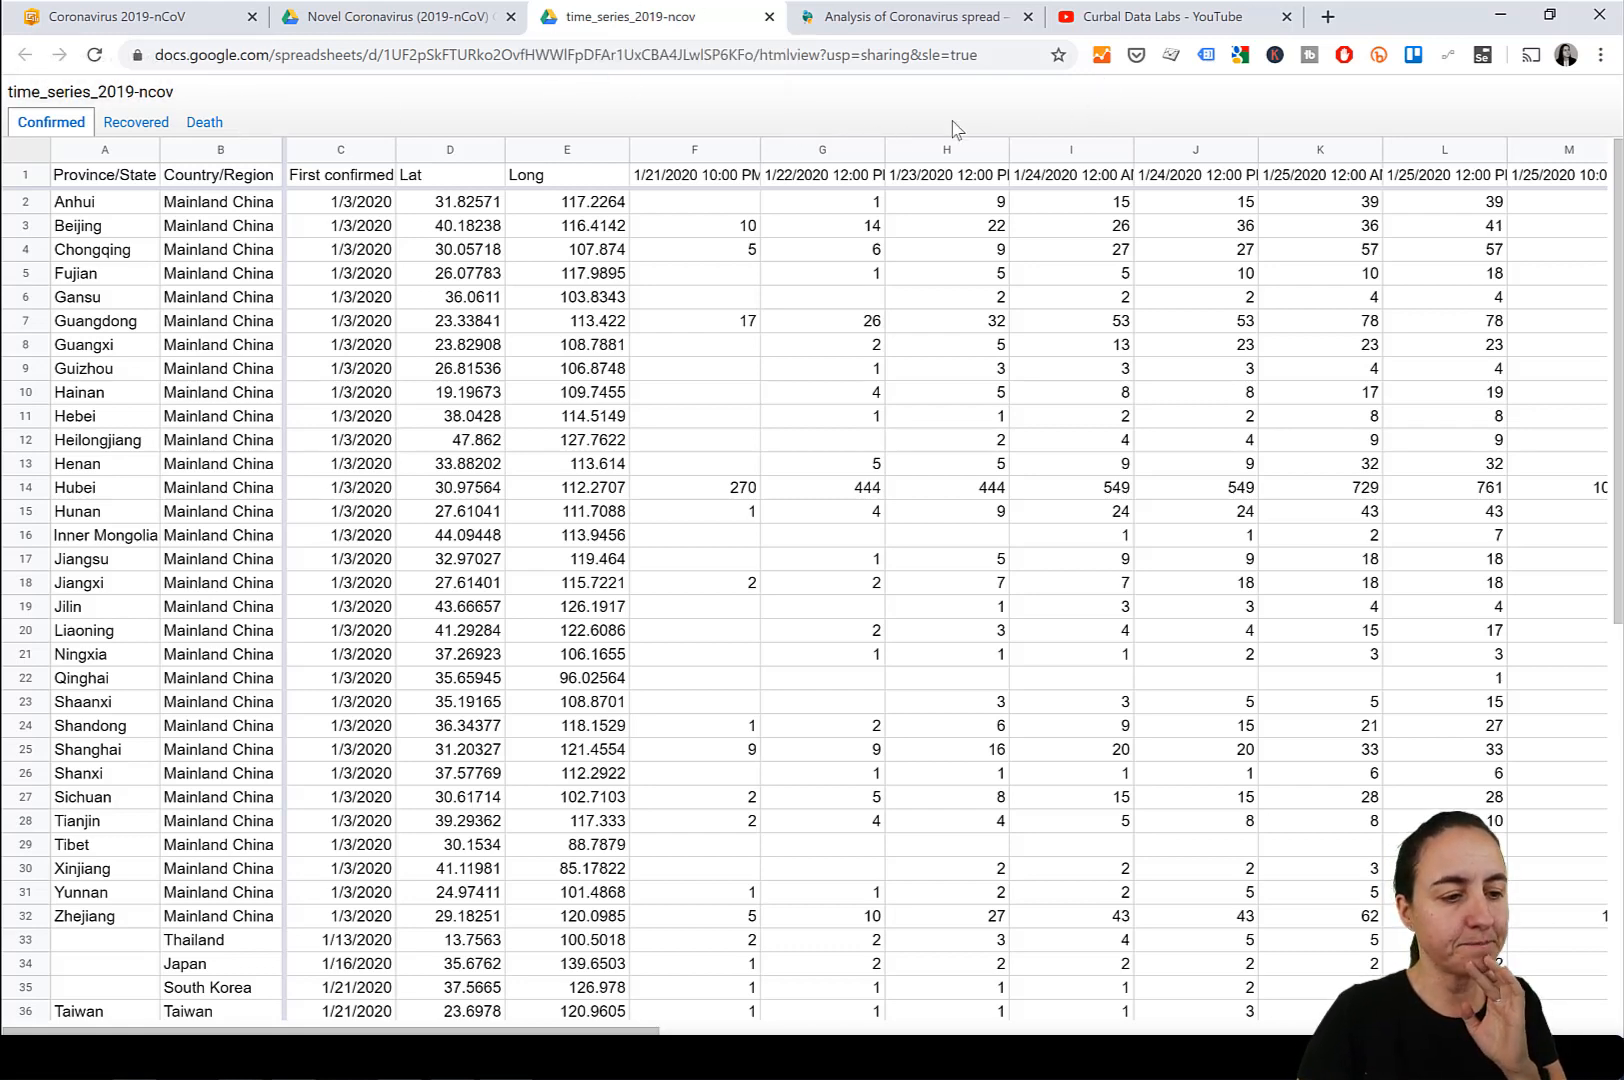
# Copy the time series sheet's URL into a new Notepad document and enlarge the window to show the full link.
pyautogui.click(1003, 55)
pyautogui.hotkey('ctrl', 'c')
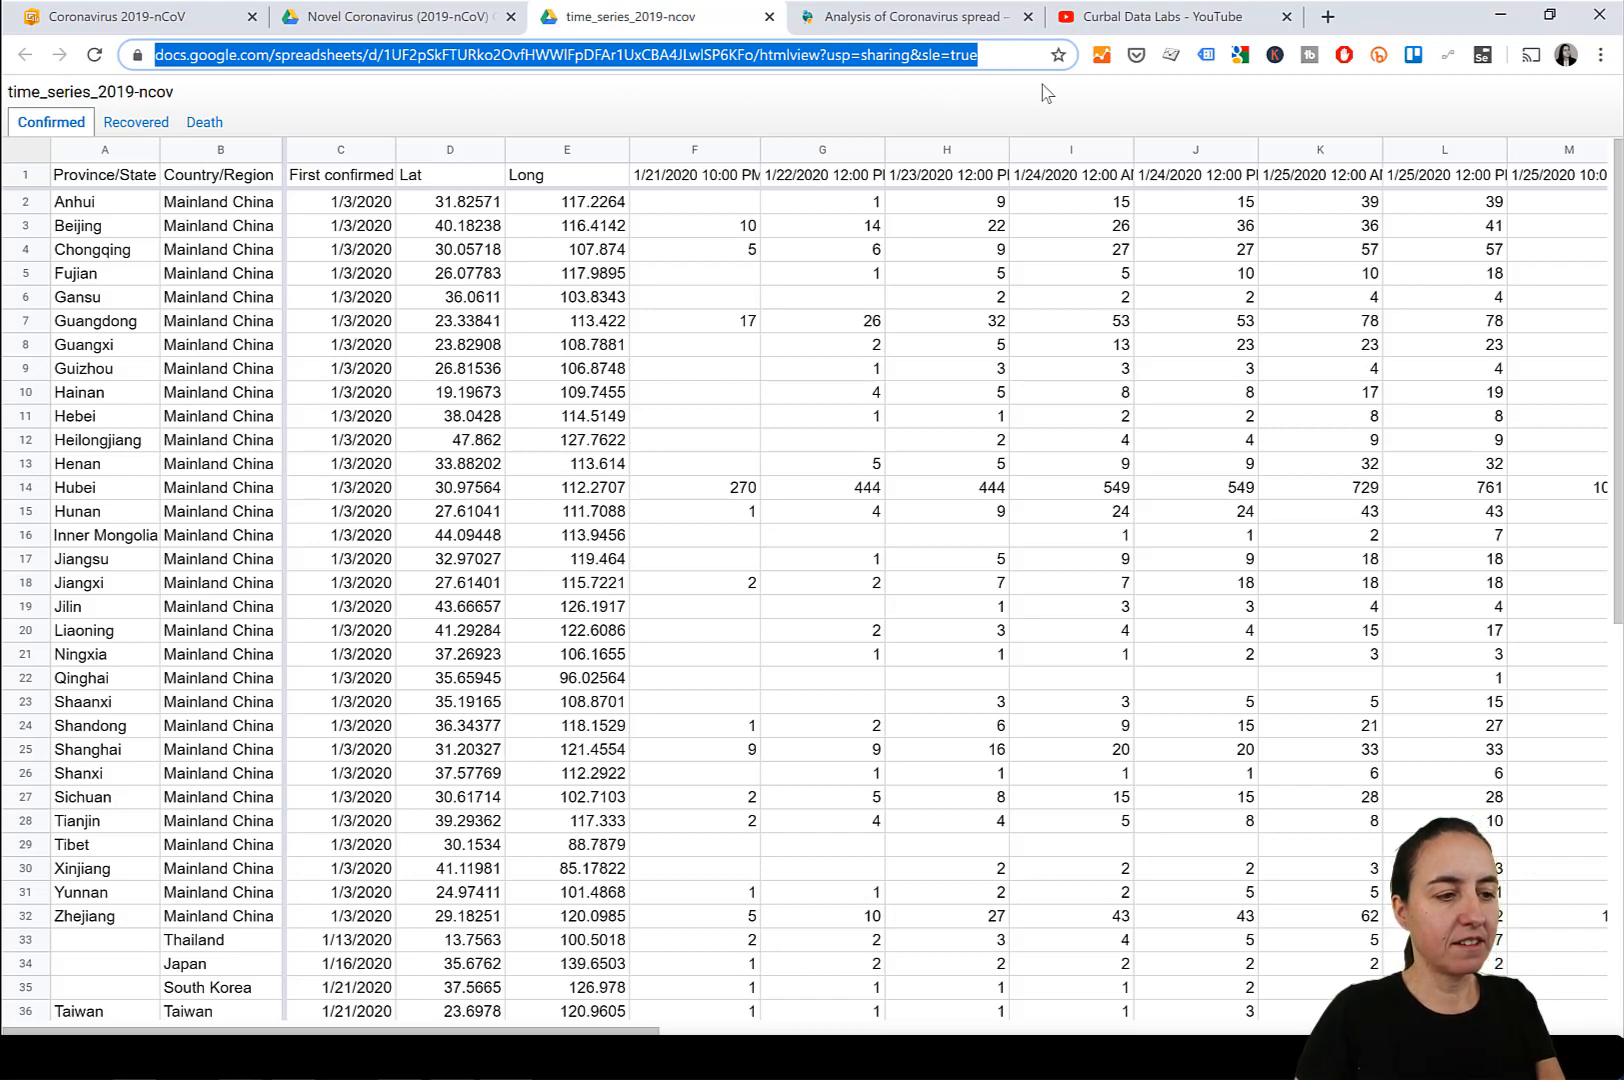
pyautogui.press('super')
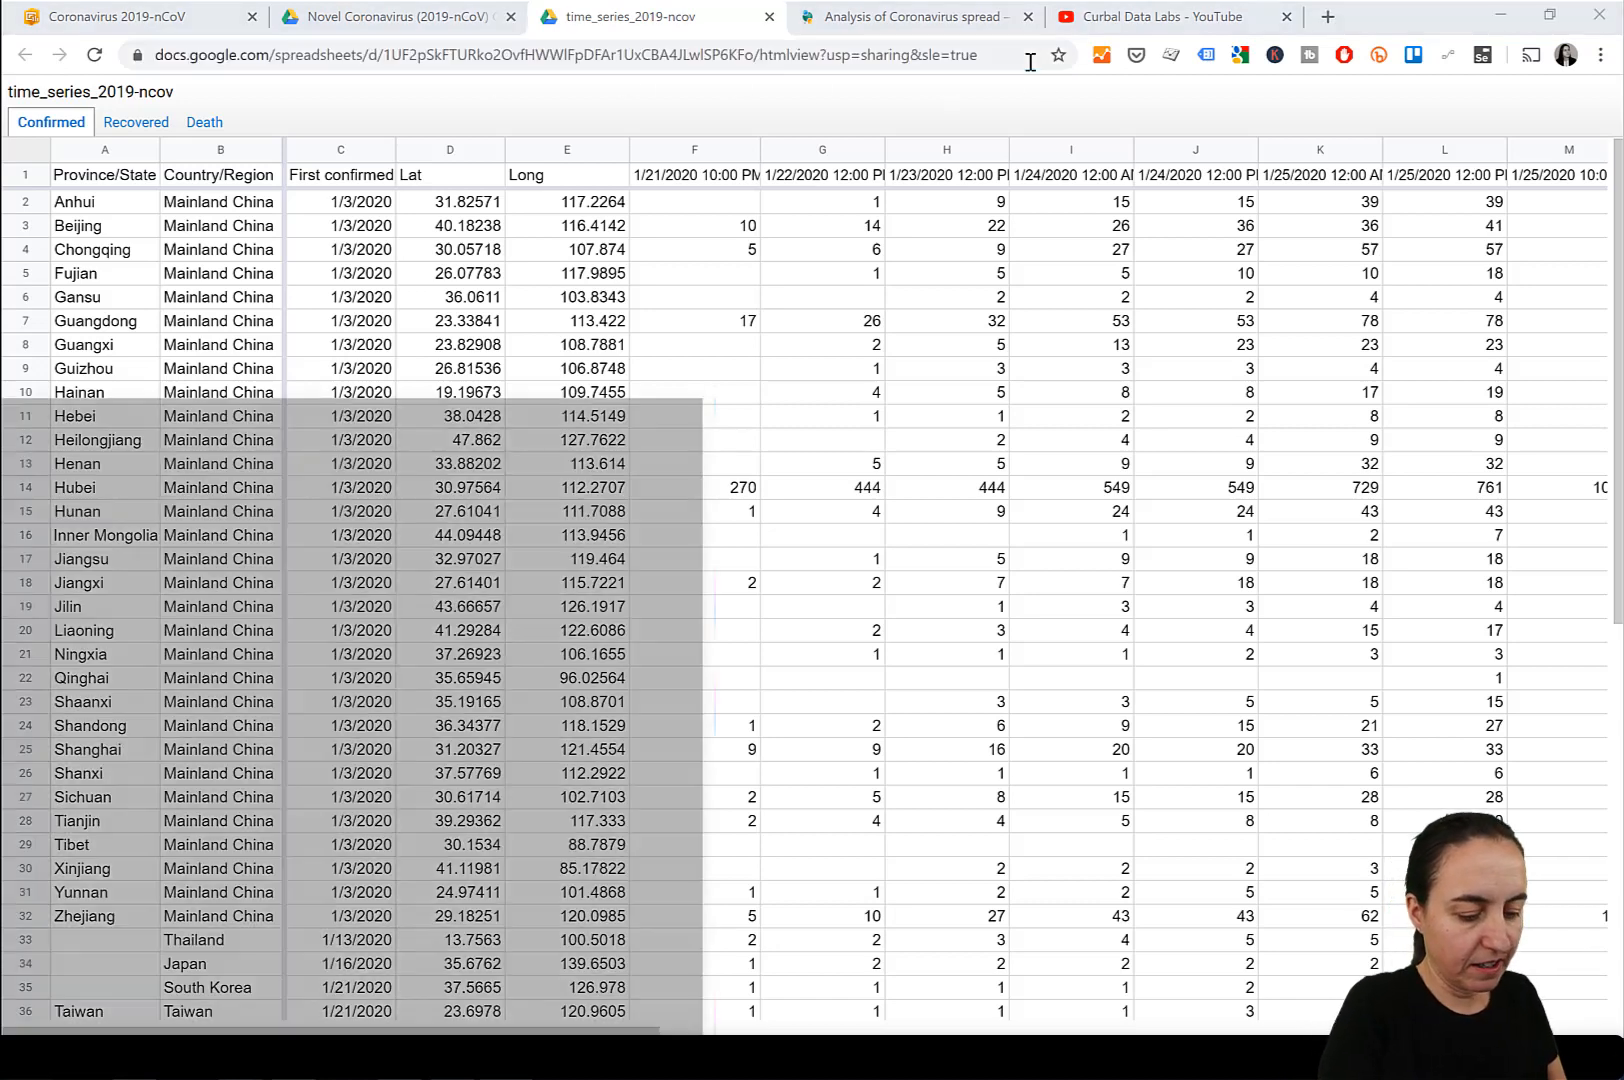
pyautogui.write('not')
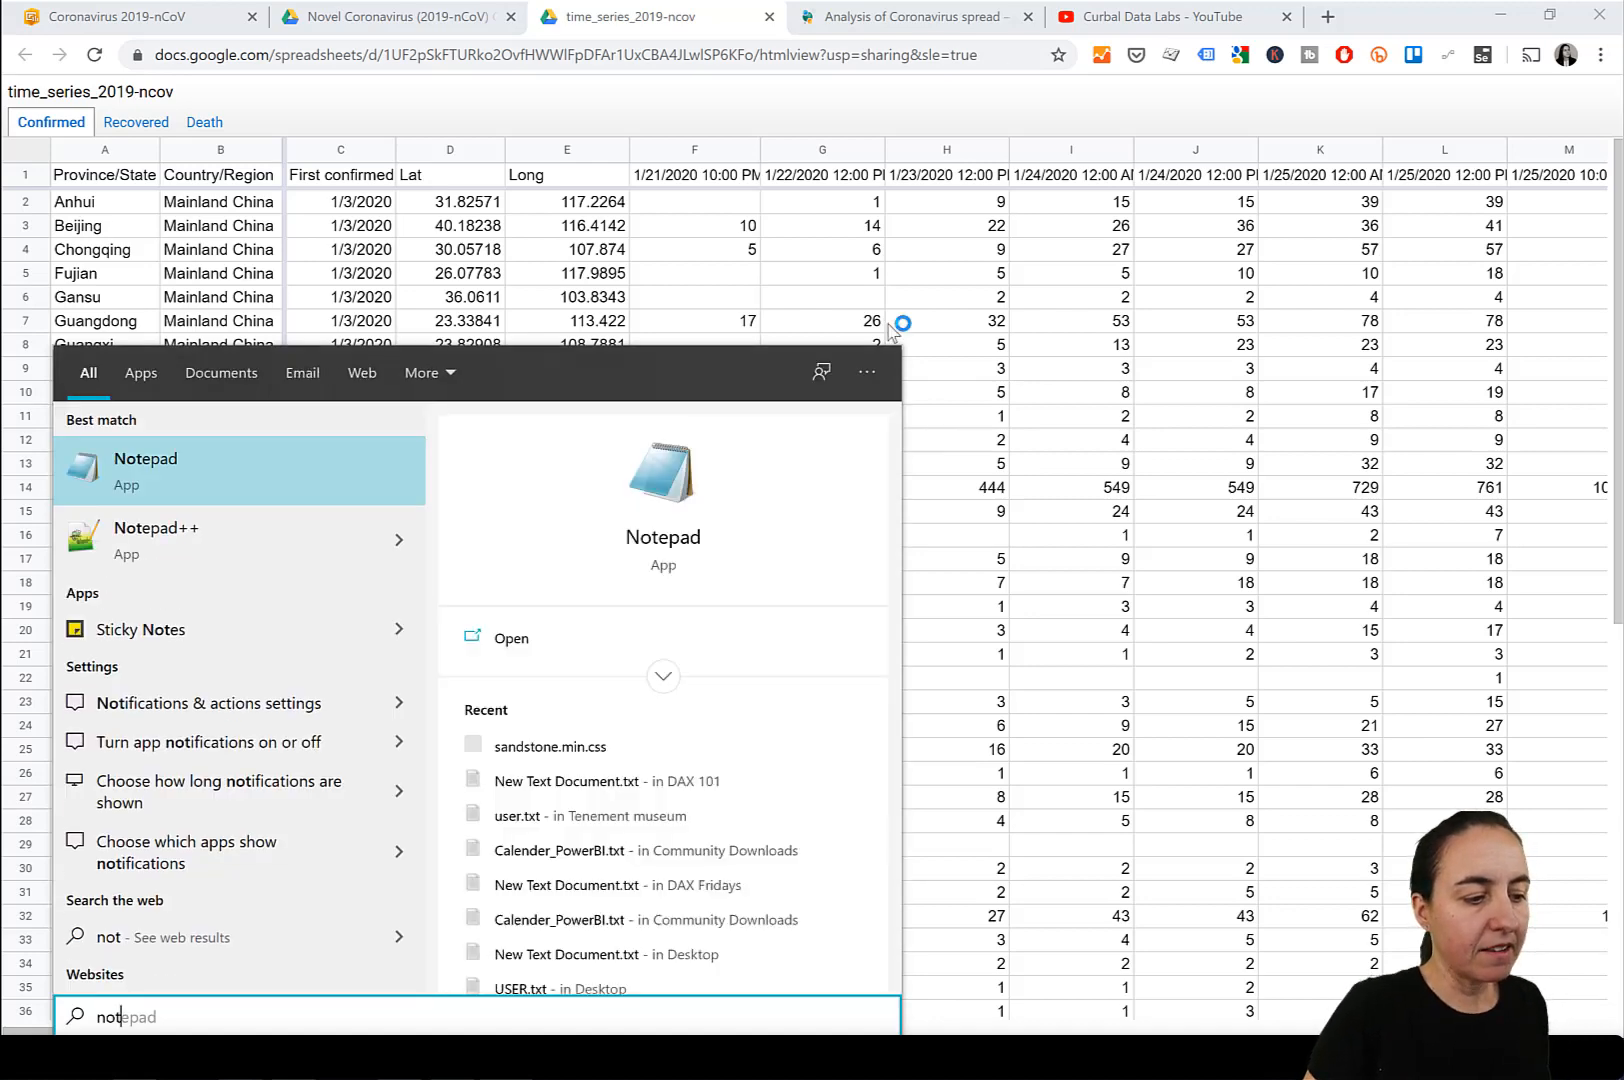
pyautogui.press('Return')
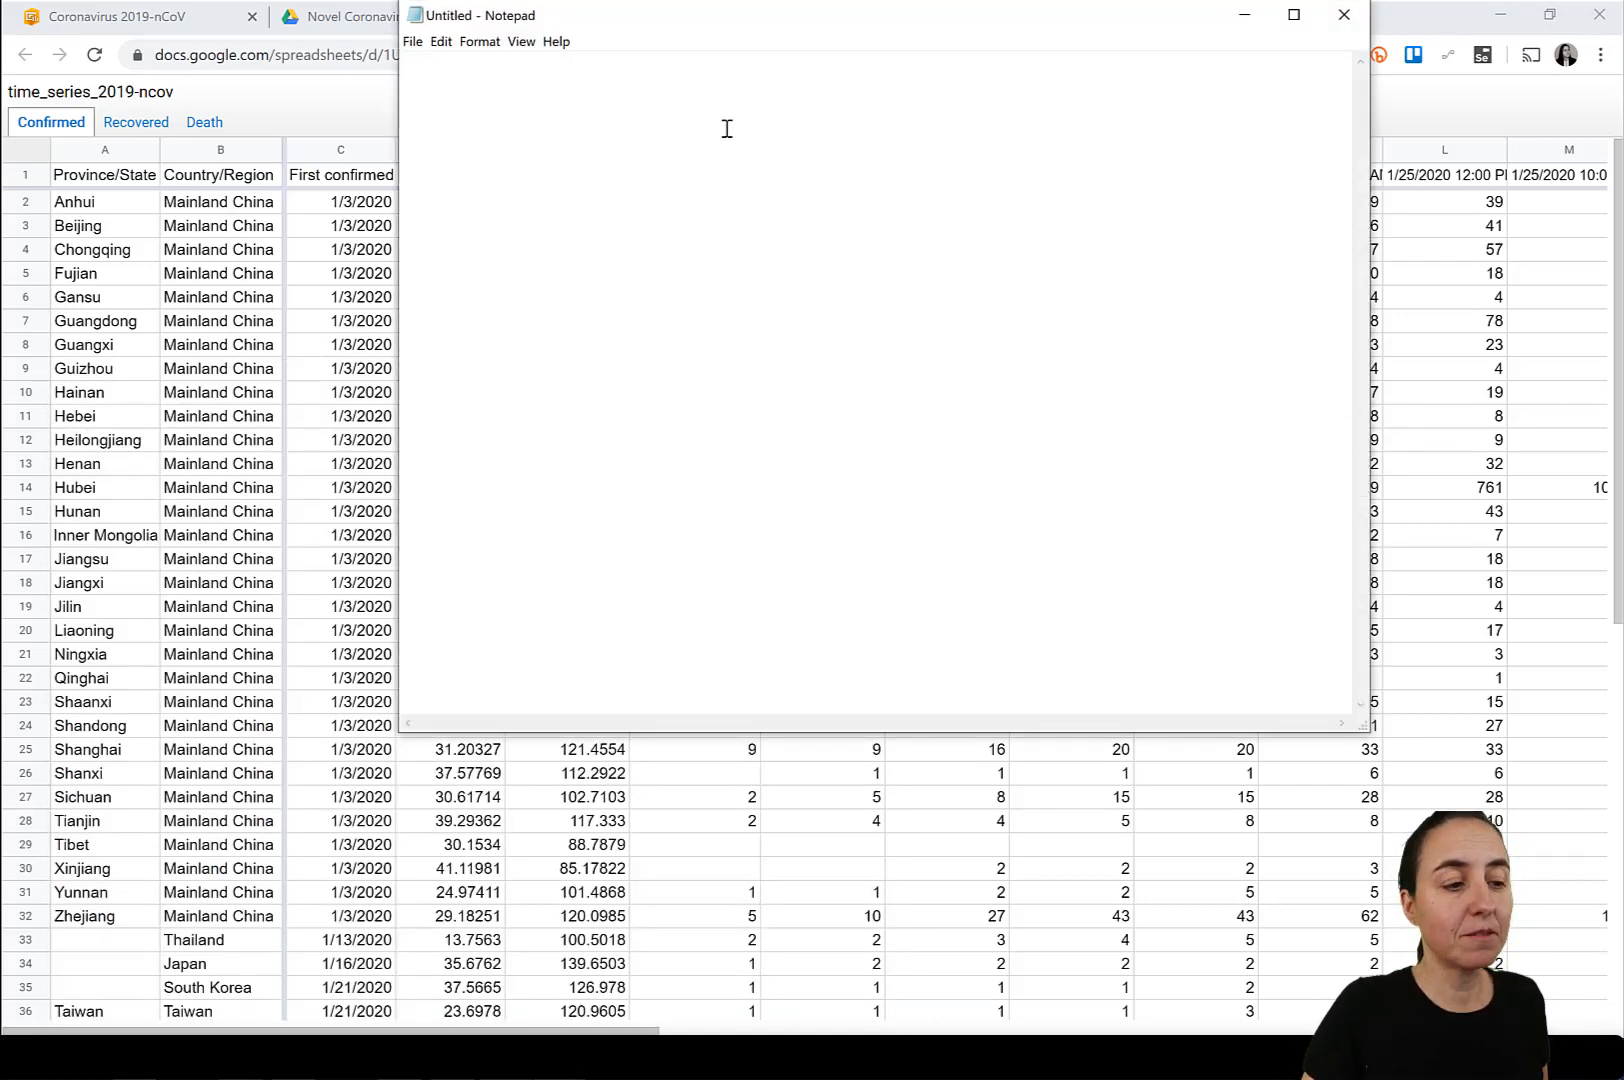
pyautogui.hotkey('ctrl', 'v')
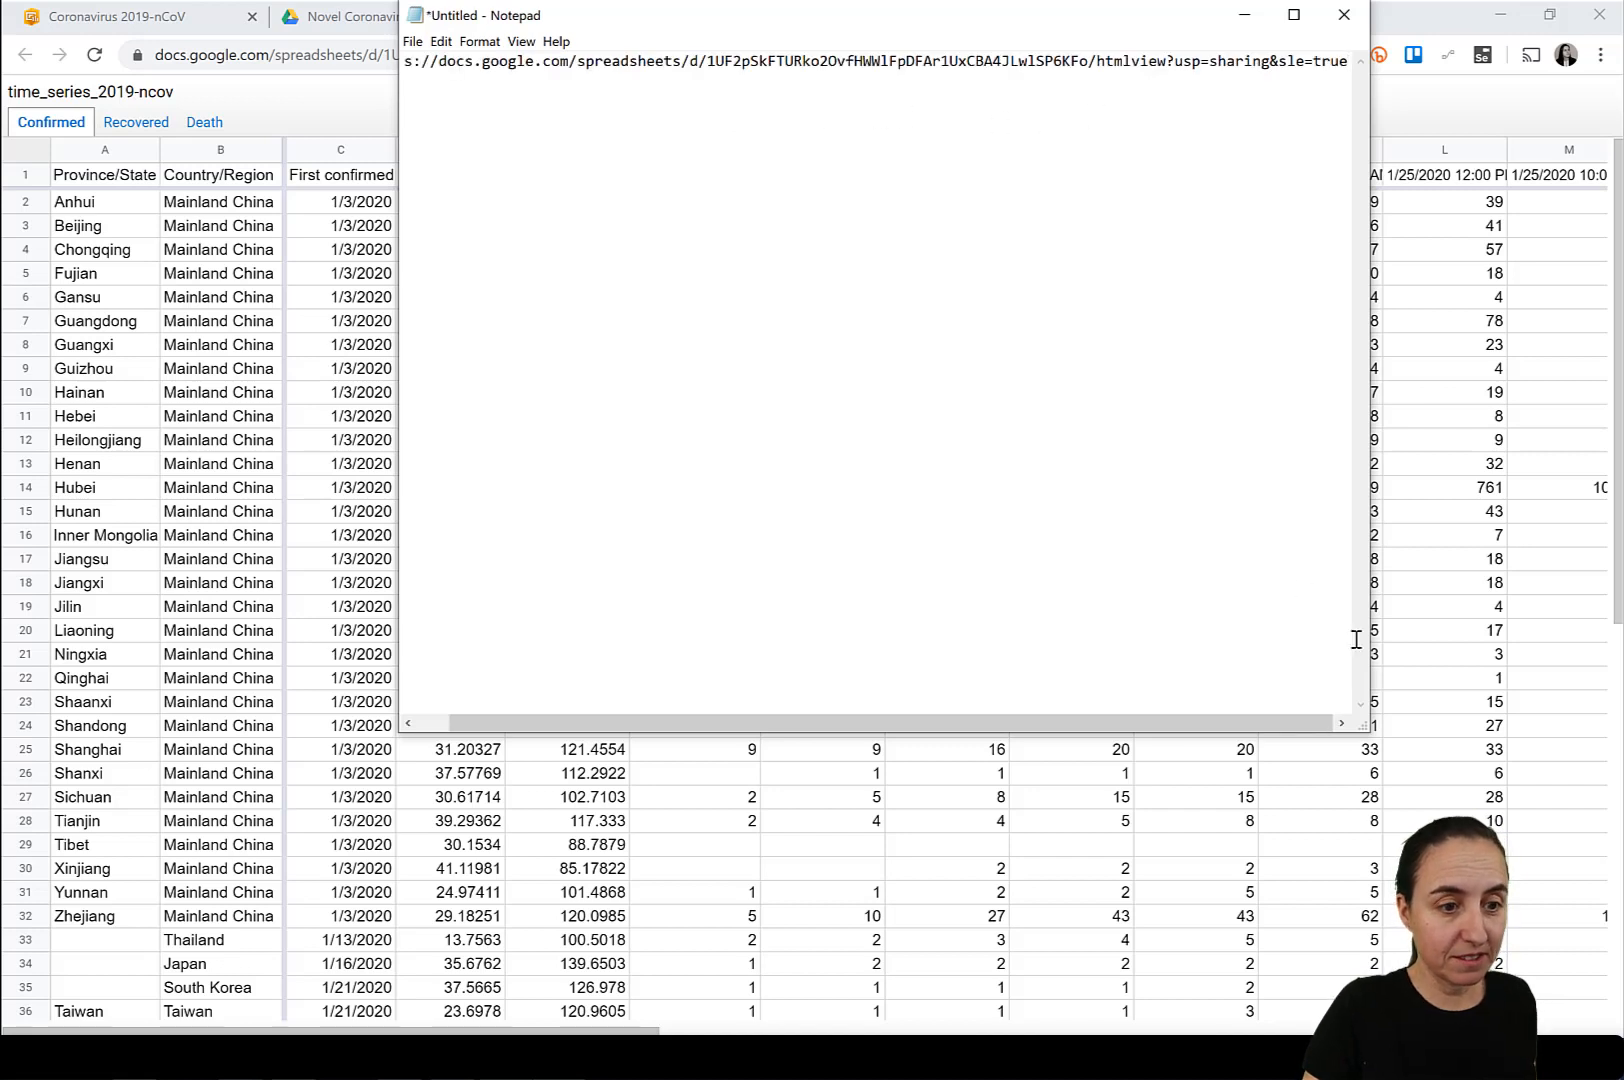
pyautogui.moveTo(1367, 731); pyautogui.dragTo(1620, 830)
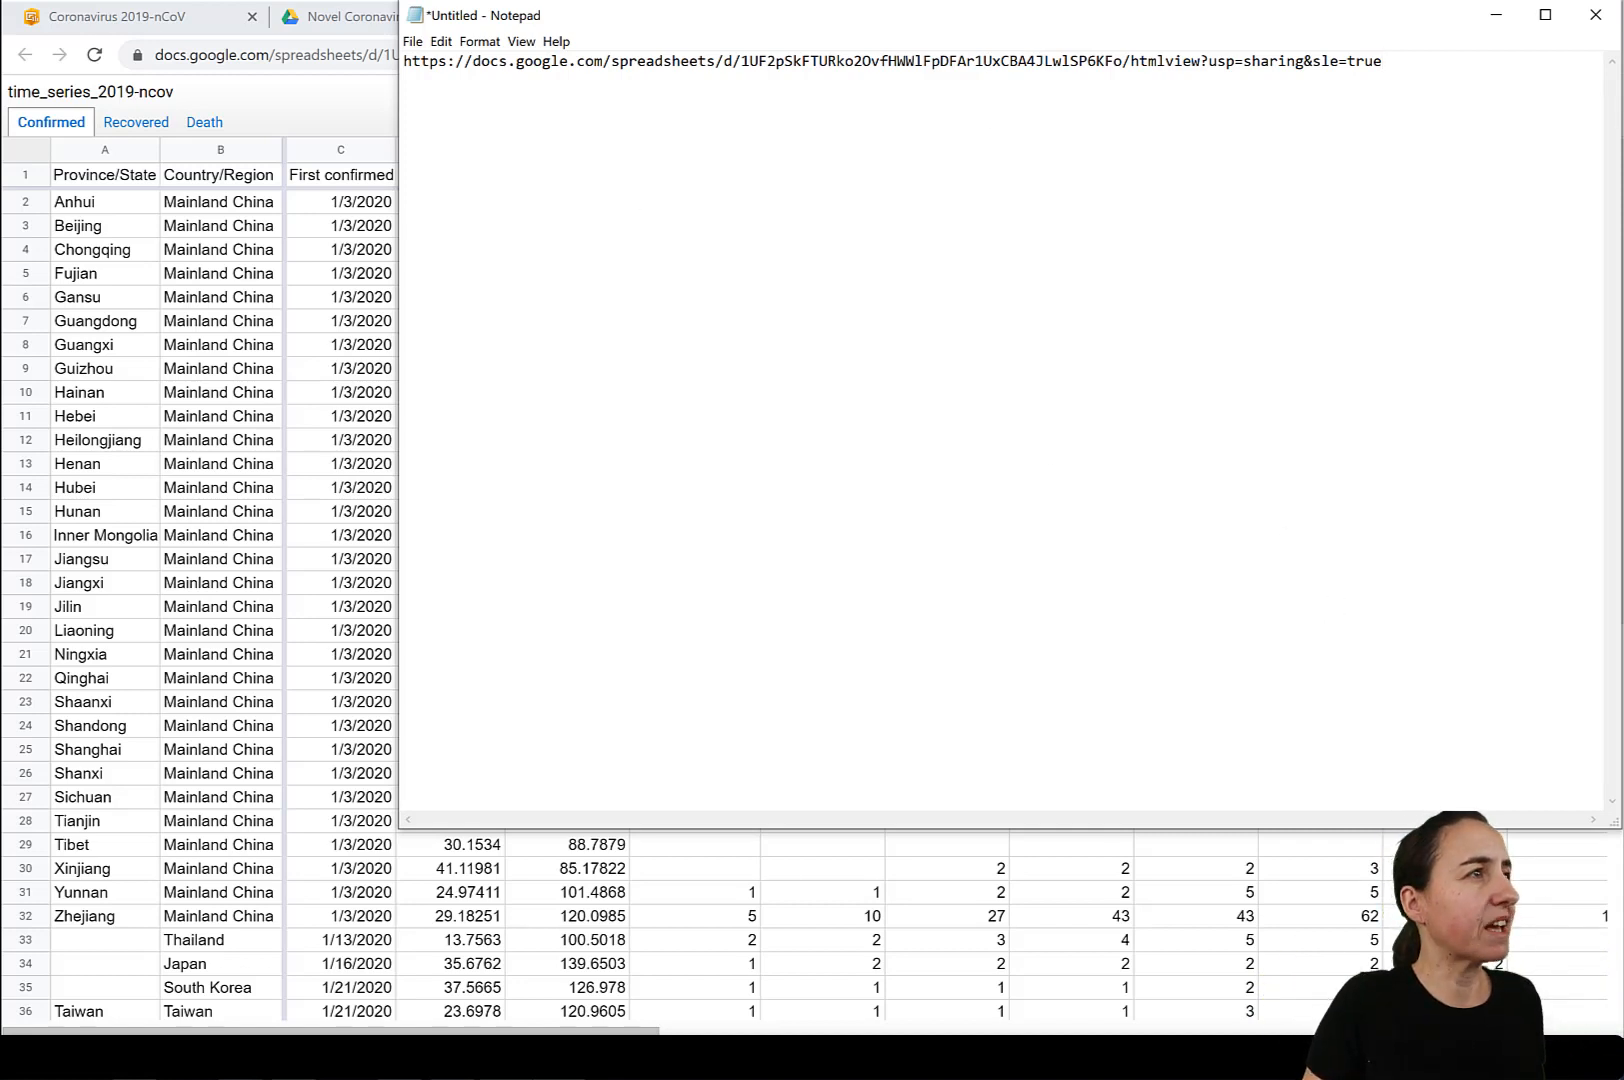
# Paste the sheet's export link, with export?format=xlsx&id= and the sheet ID, on a second line of the note.
pyautogui.hotkey('alt', 'Tab')
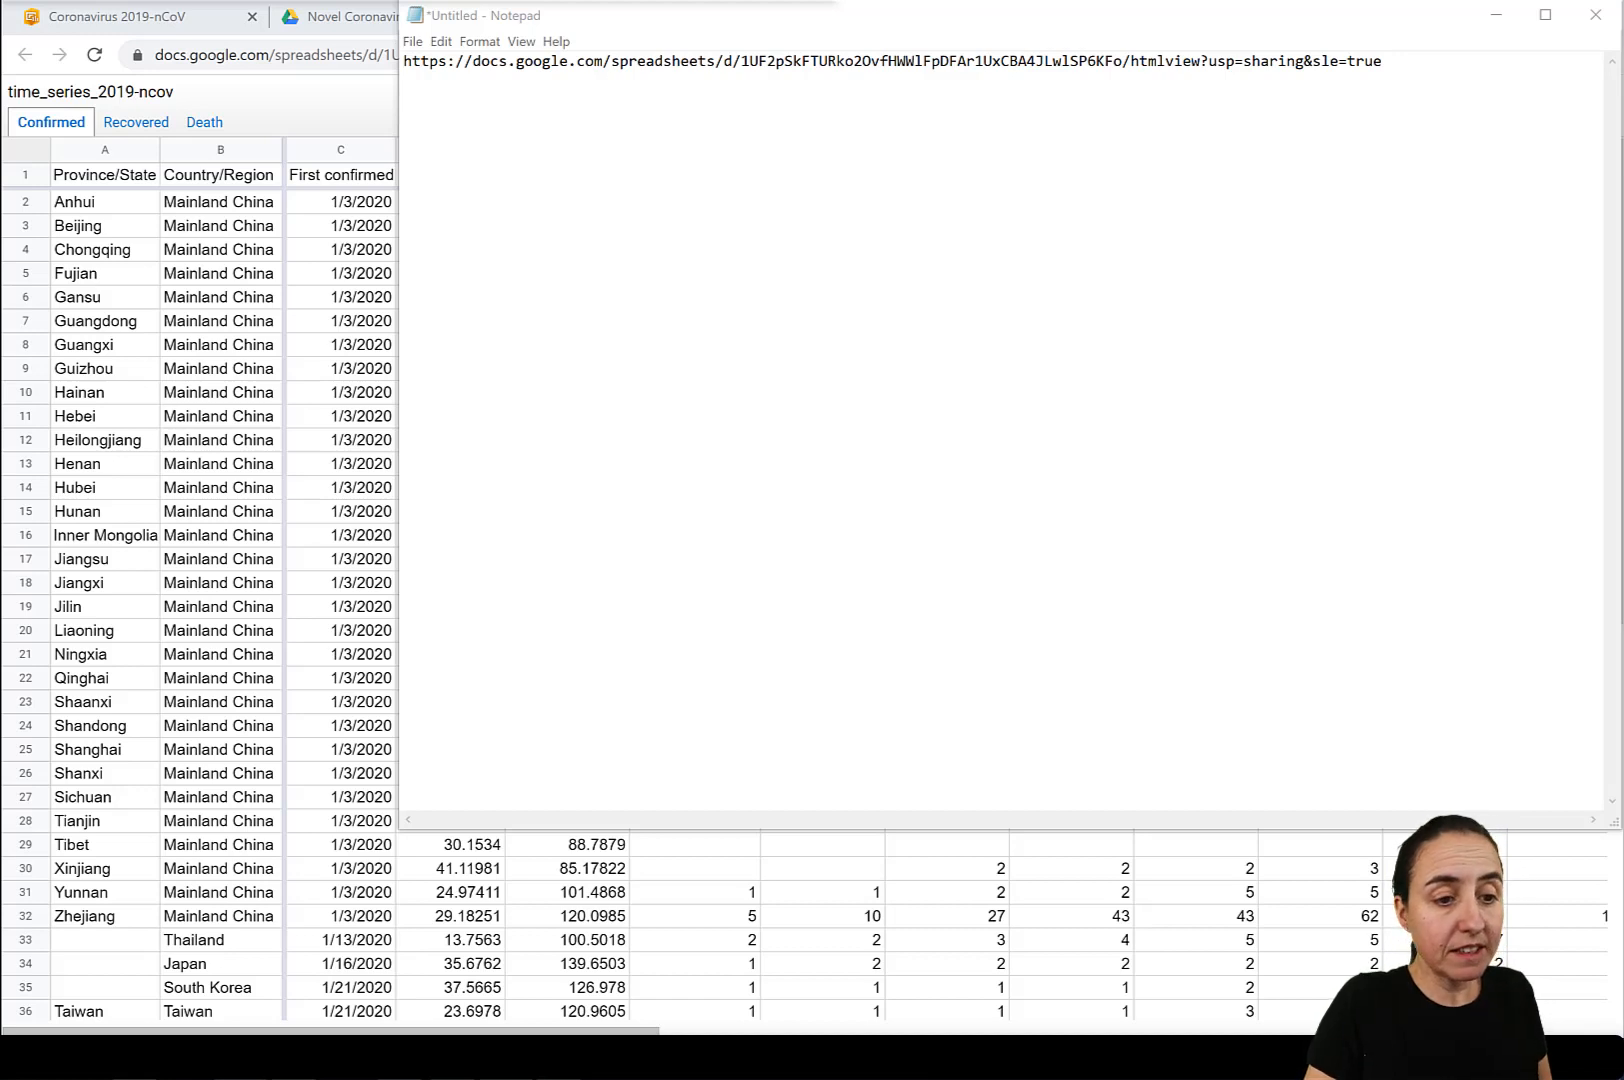
pyautogui.click(1377, 72)
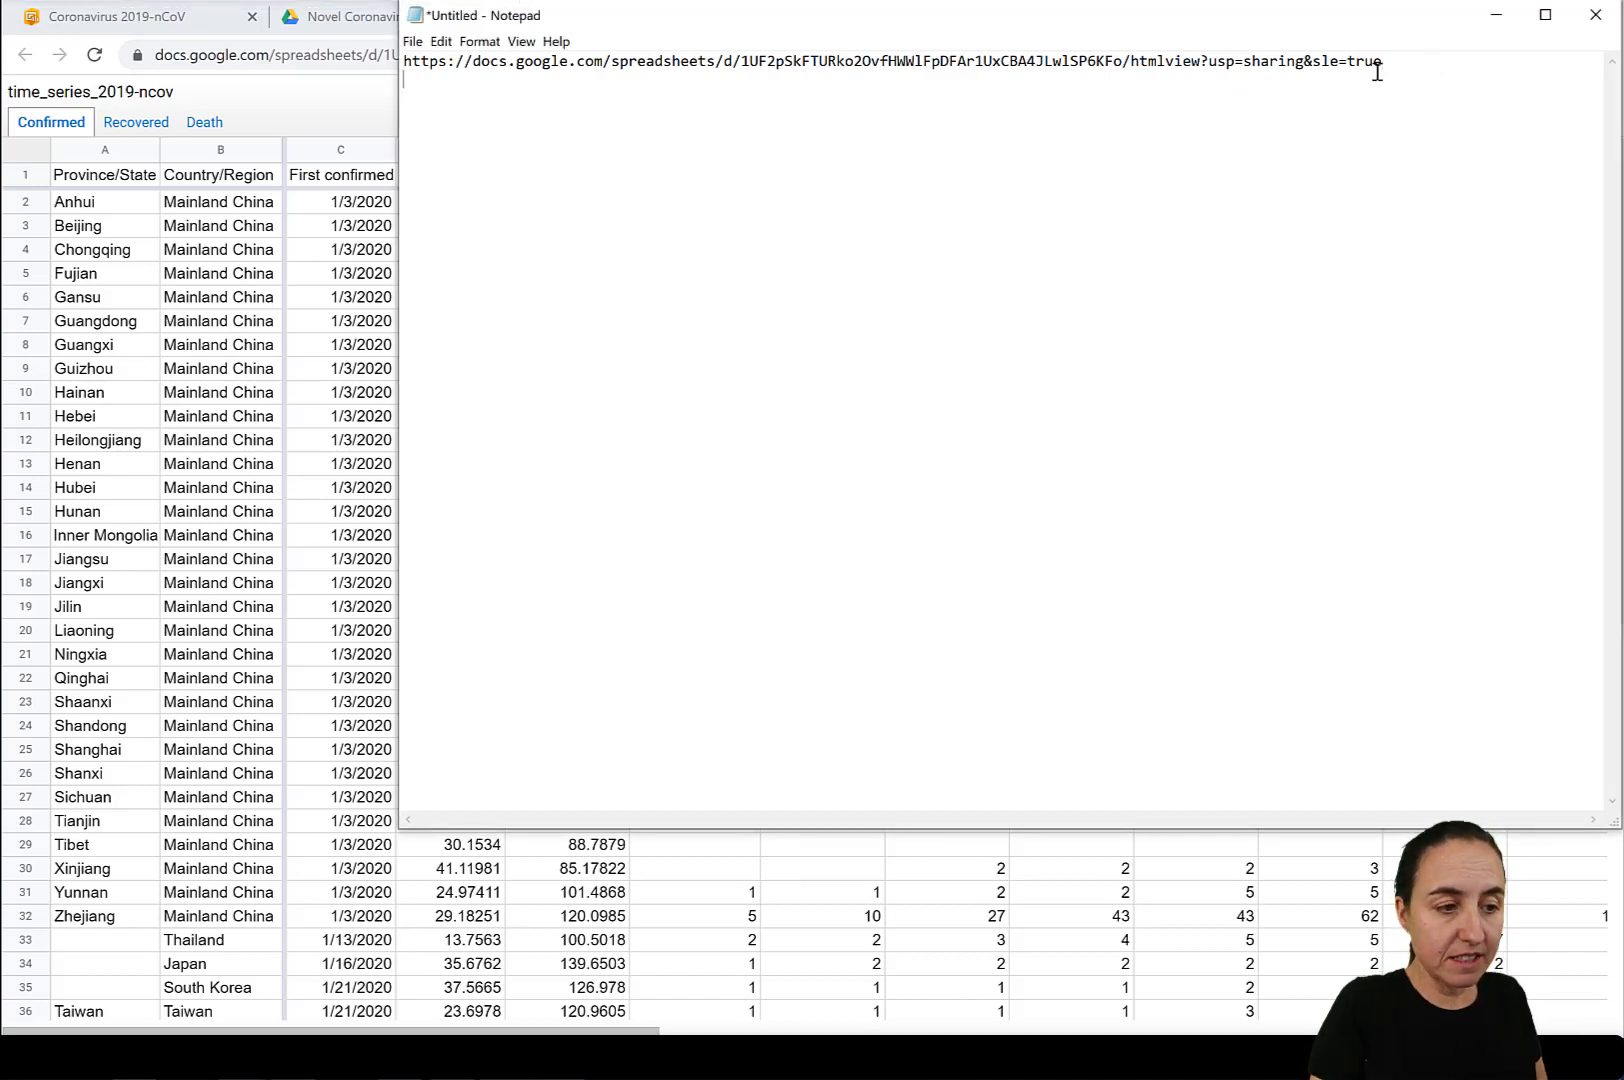
pyautogui.hotkey('ctrl', 'v')
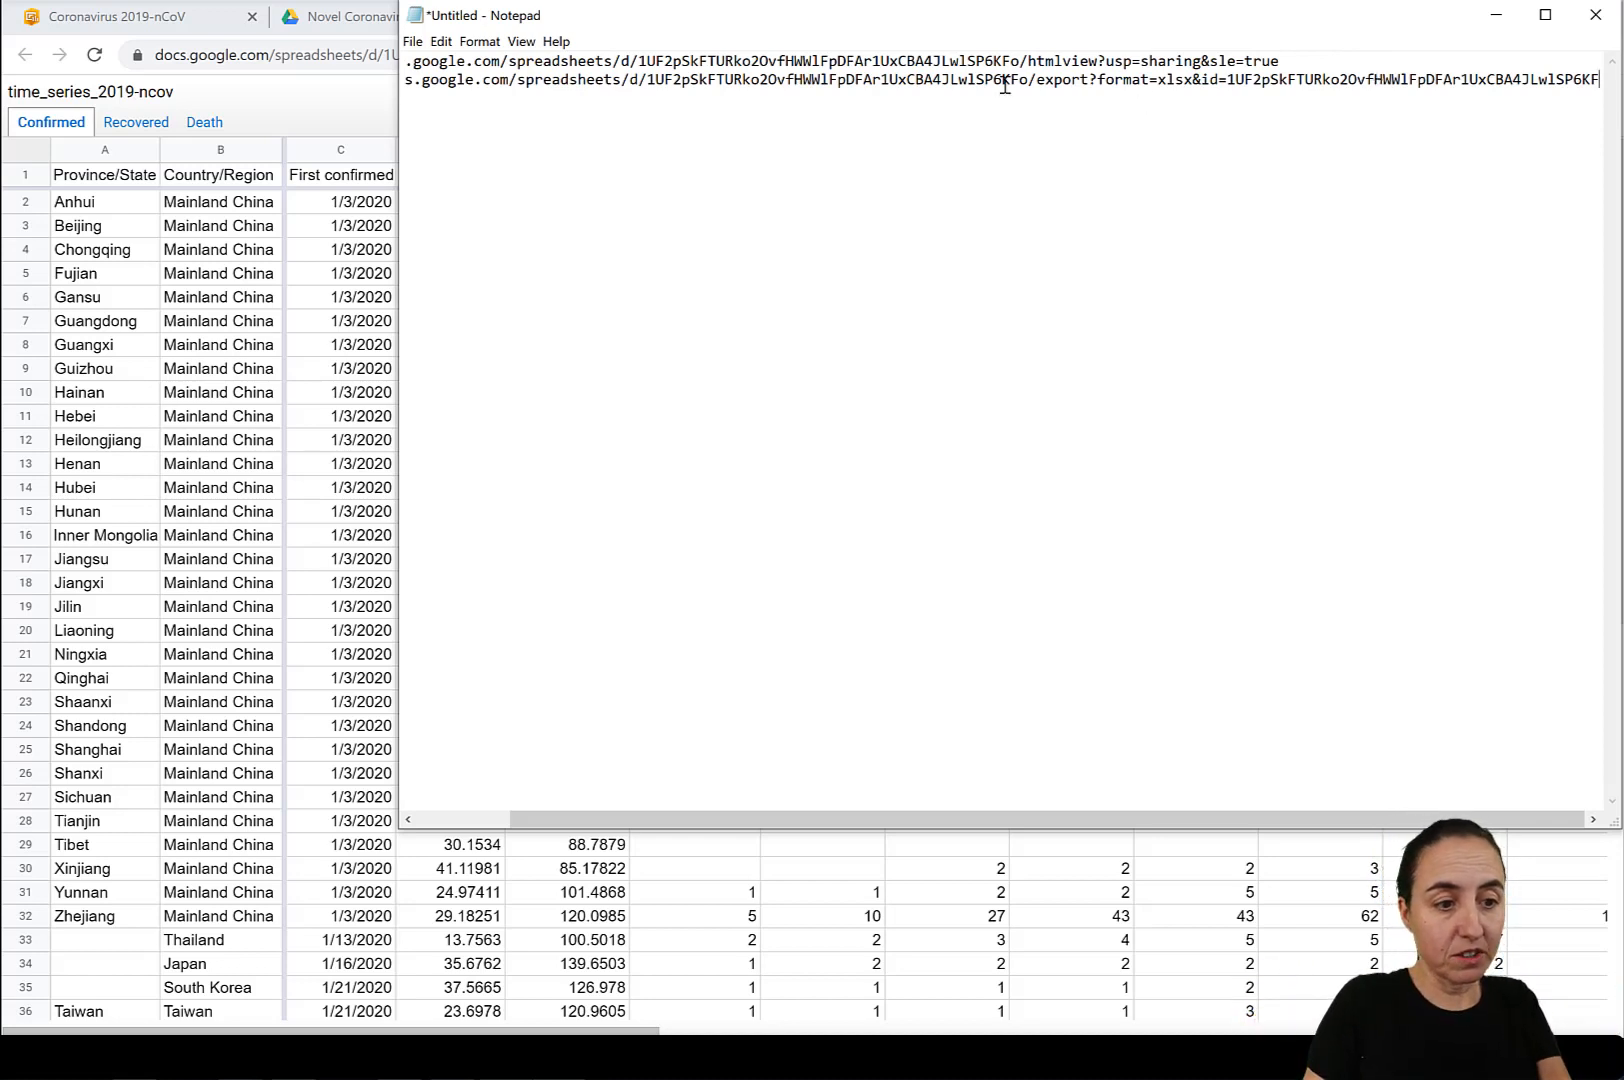
# Compare the htmlview?usp=sharing&sle=true ending of the original URL with the export?format=xlsx&id= ending of the second link.
pyautogui.moveTo(1028, 61); pyautogui.dragTo(1300, 62)
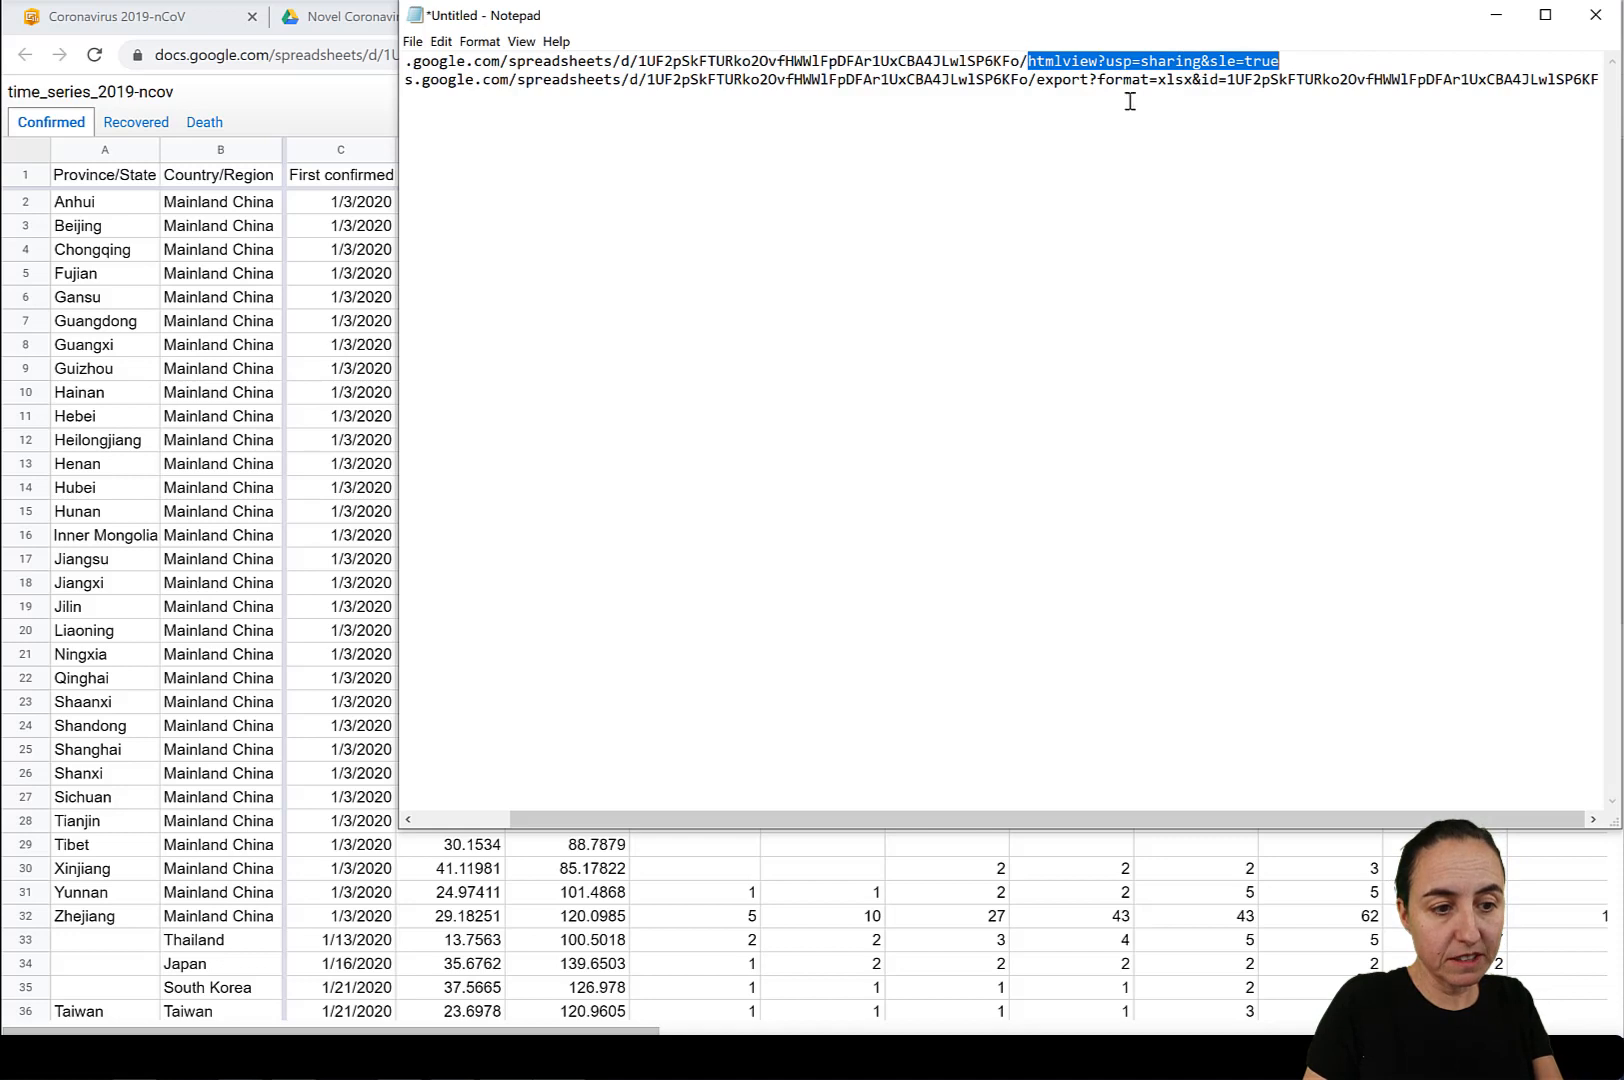
pyautogui.moveTo(1036, 80); pyautogui.dragTo(1513, 80)
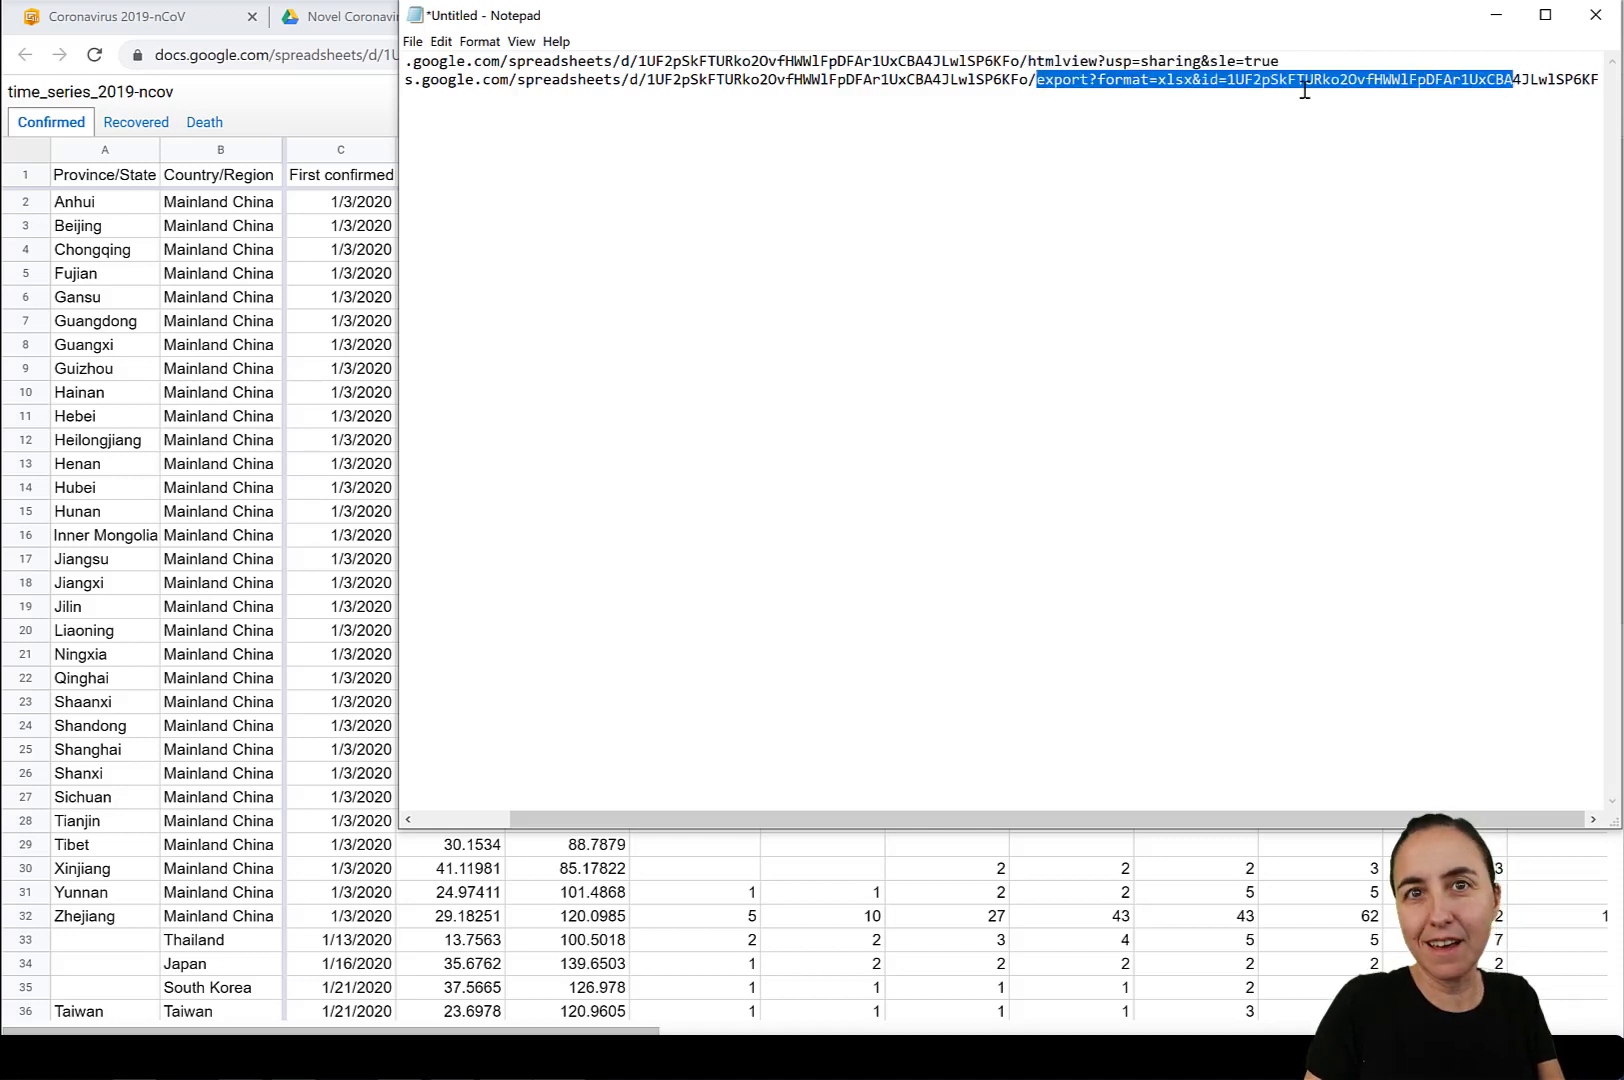
pyautogui.click(1255, 230)
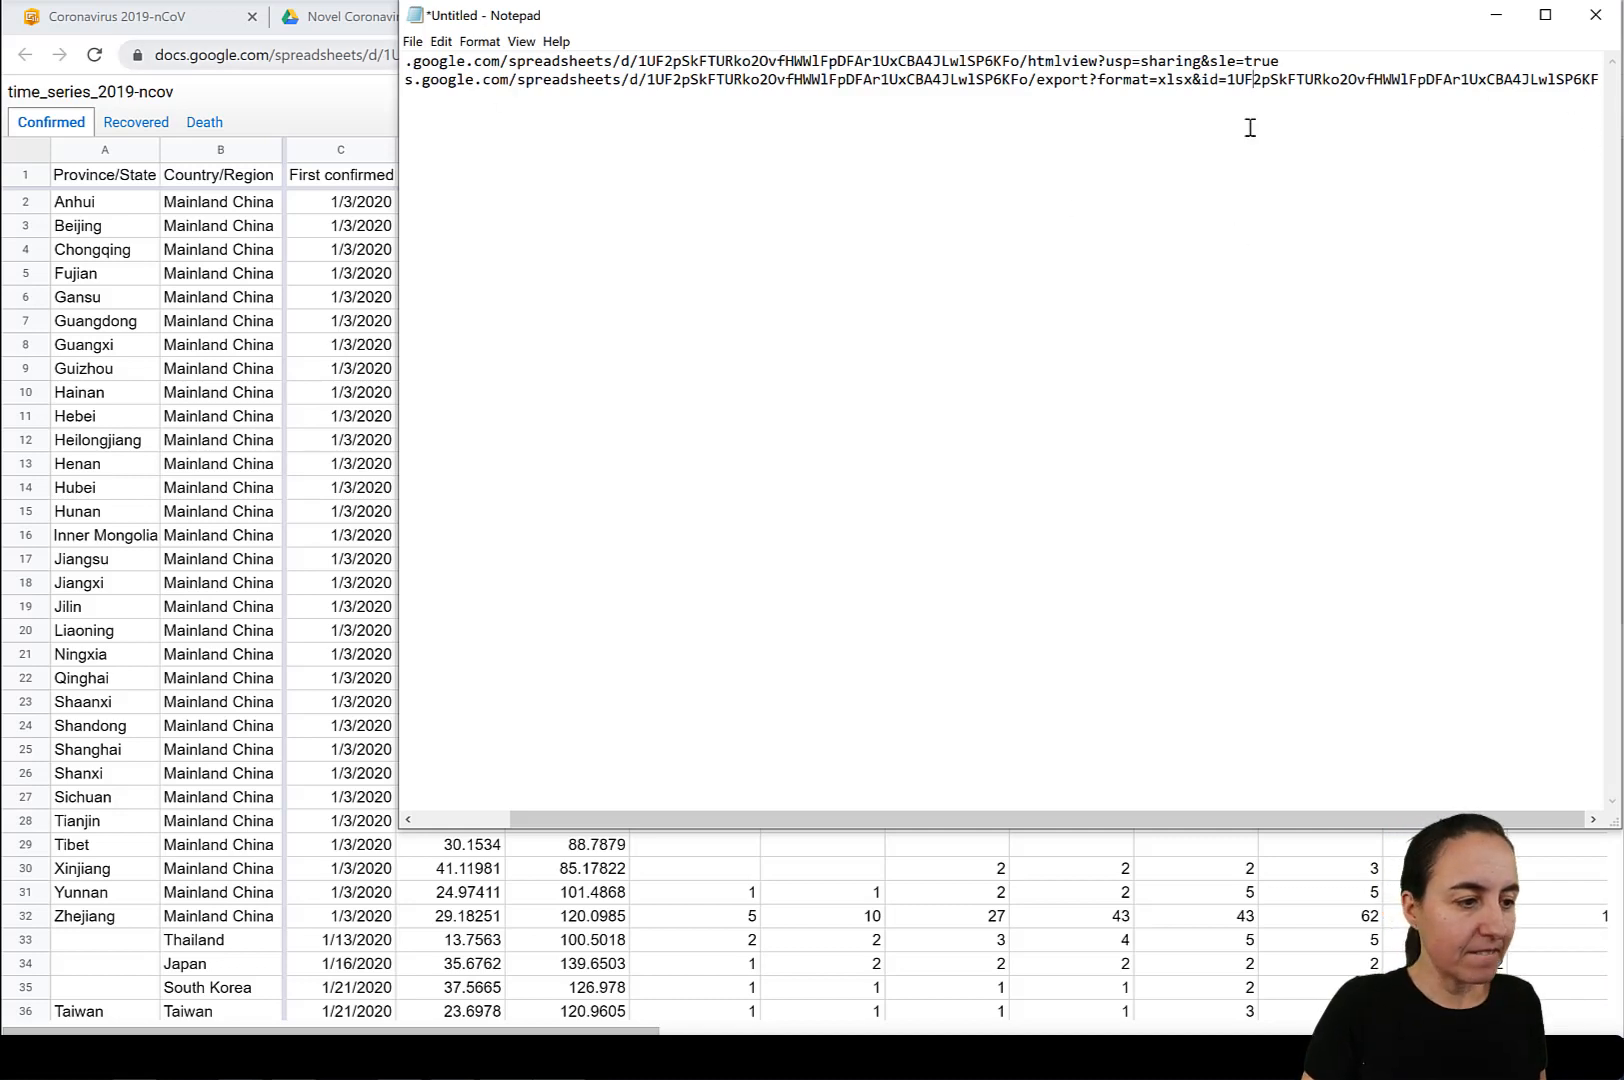
pyautogui.click(1600, 80)
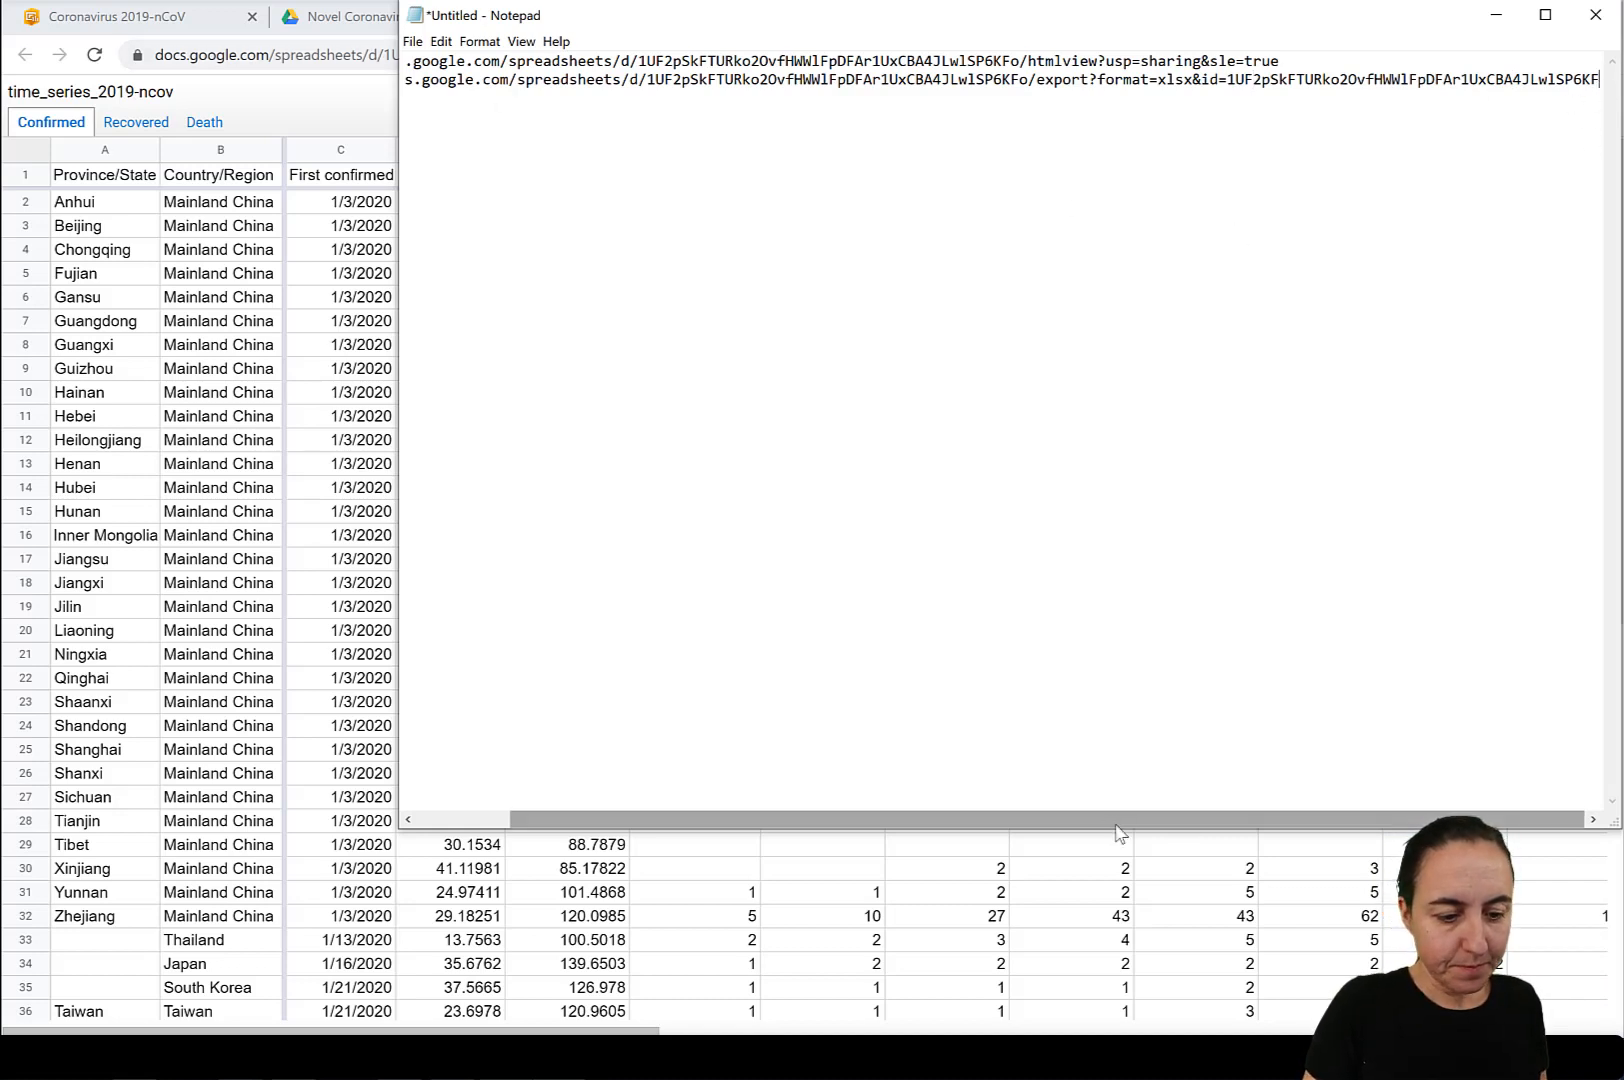
pyautogui.moveTo(1117, 817); pyautogui.dragTo(694, 790)
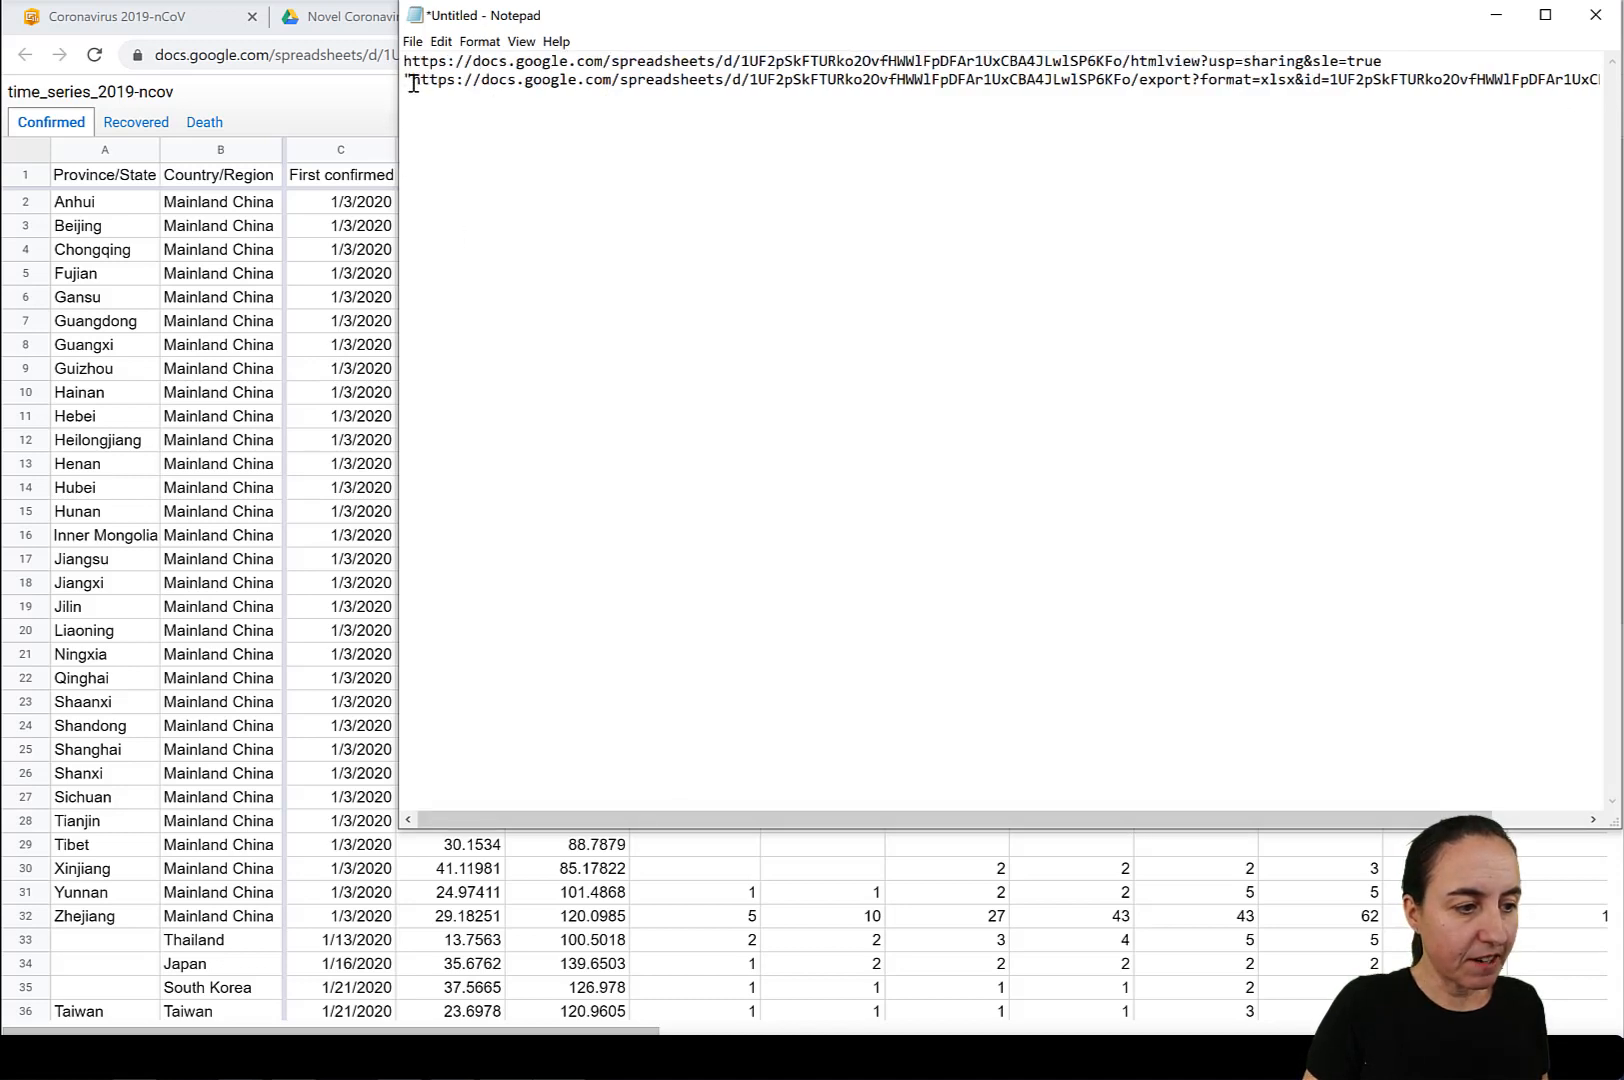
# Copy the xlsx export link, switch to the untitled Power BI Desktop report and connect to the link as a web data source.
pyautogui.moveTo(413, 84); pyautogui.dragTo(1605, 84)
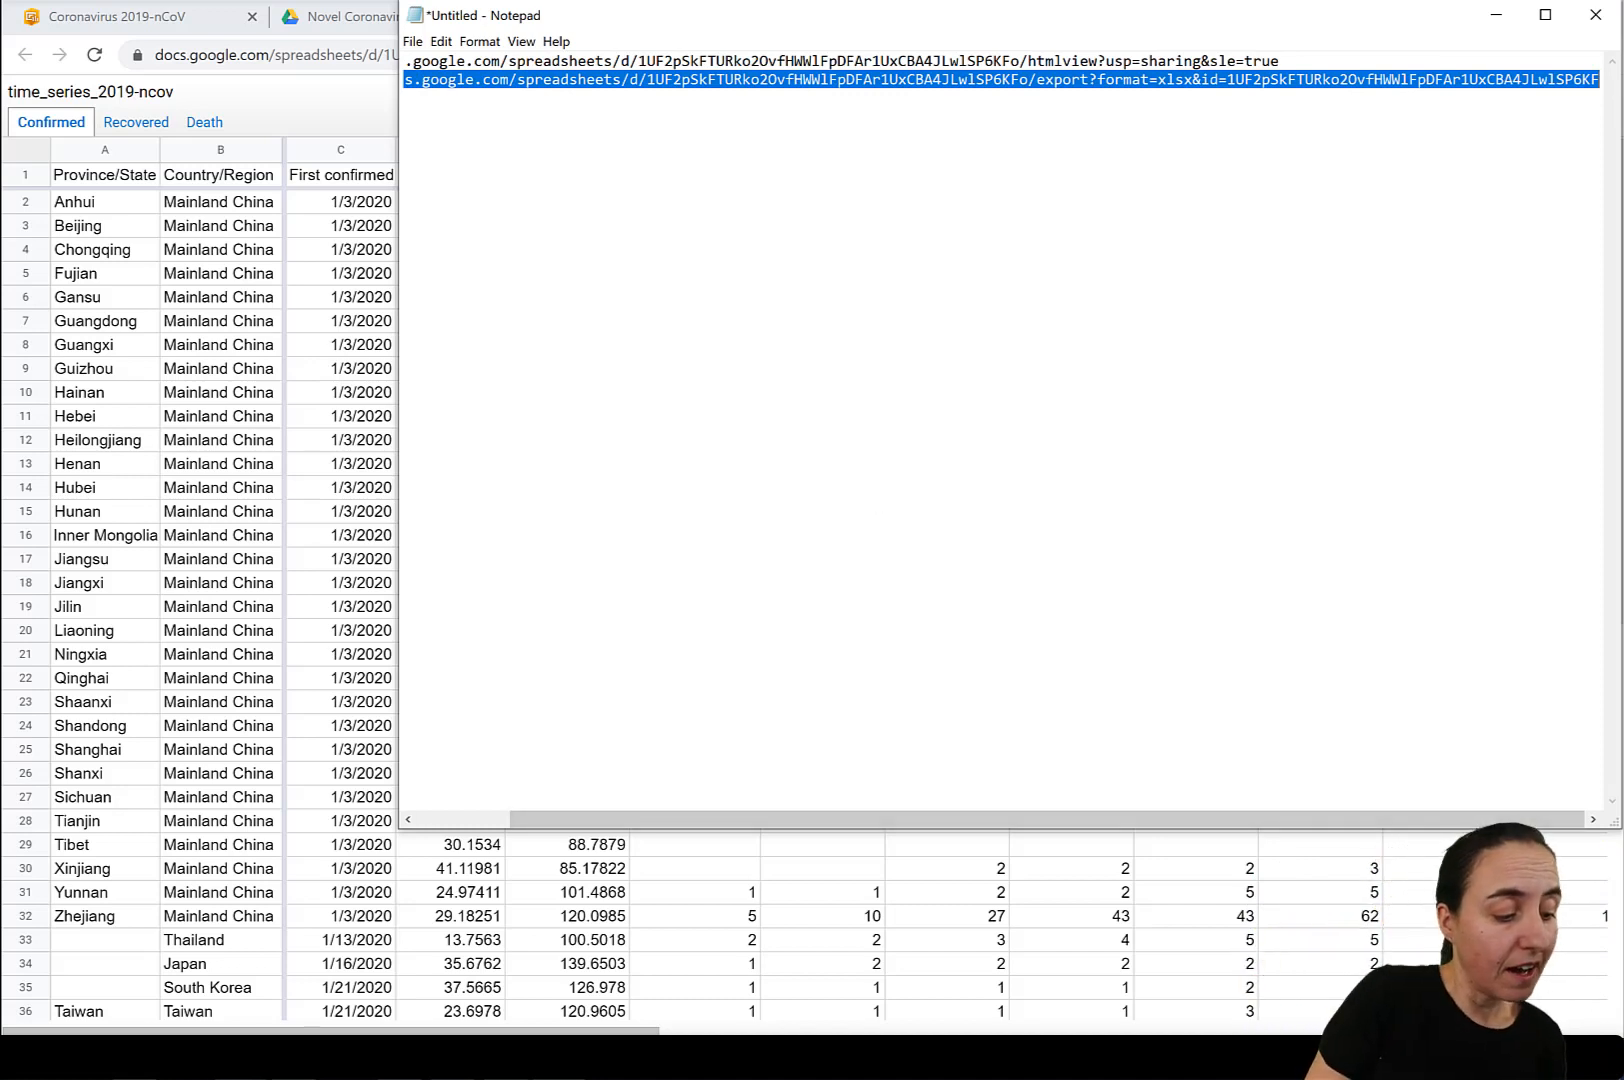
pyautogui.click(256, 1033)
pyautogui.click(464, 980)
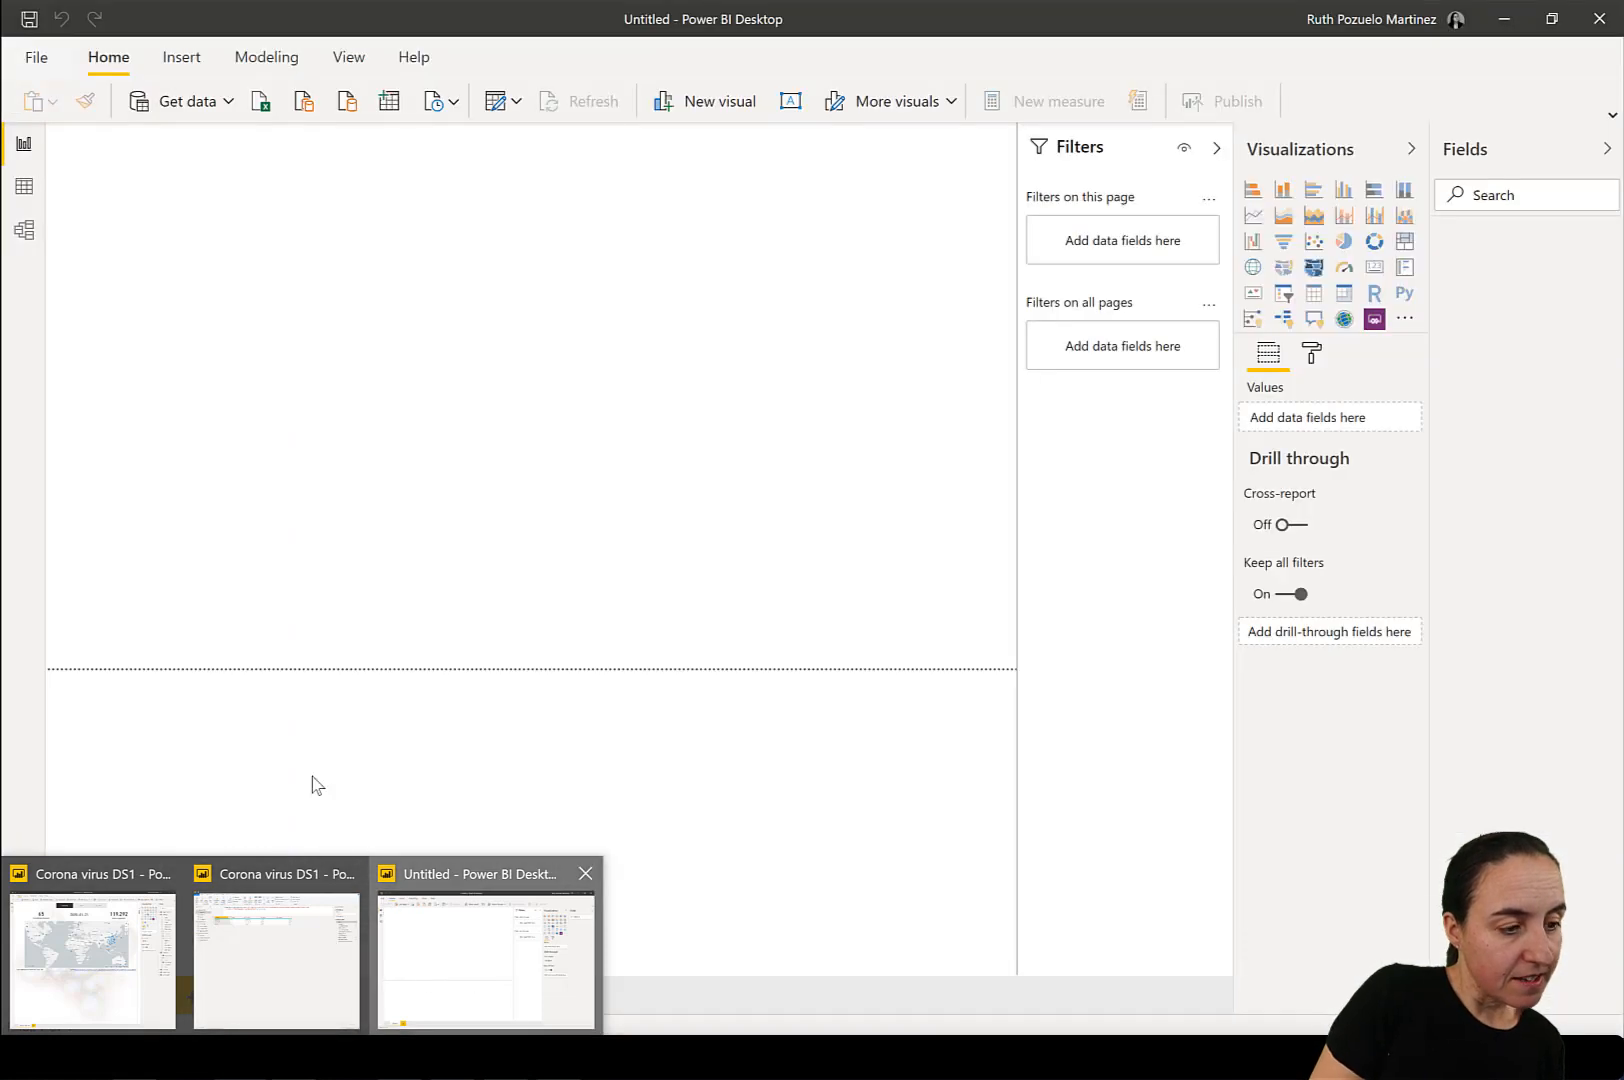
pyautogui.click(227, 105)
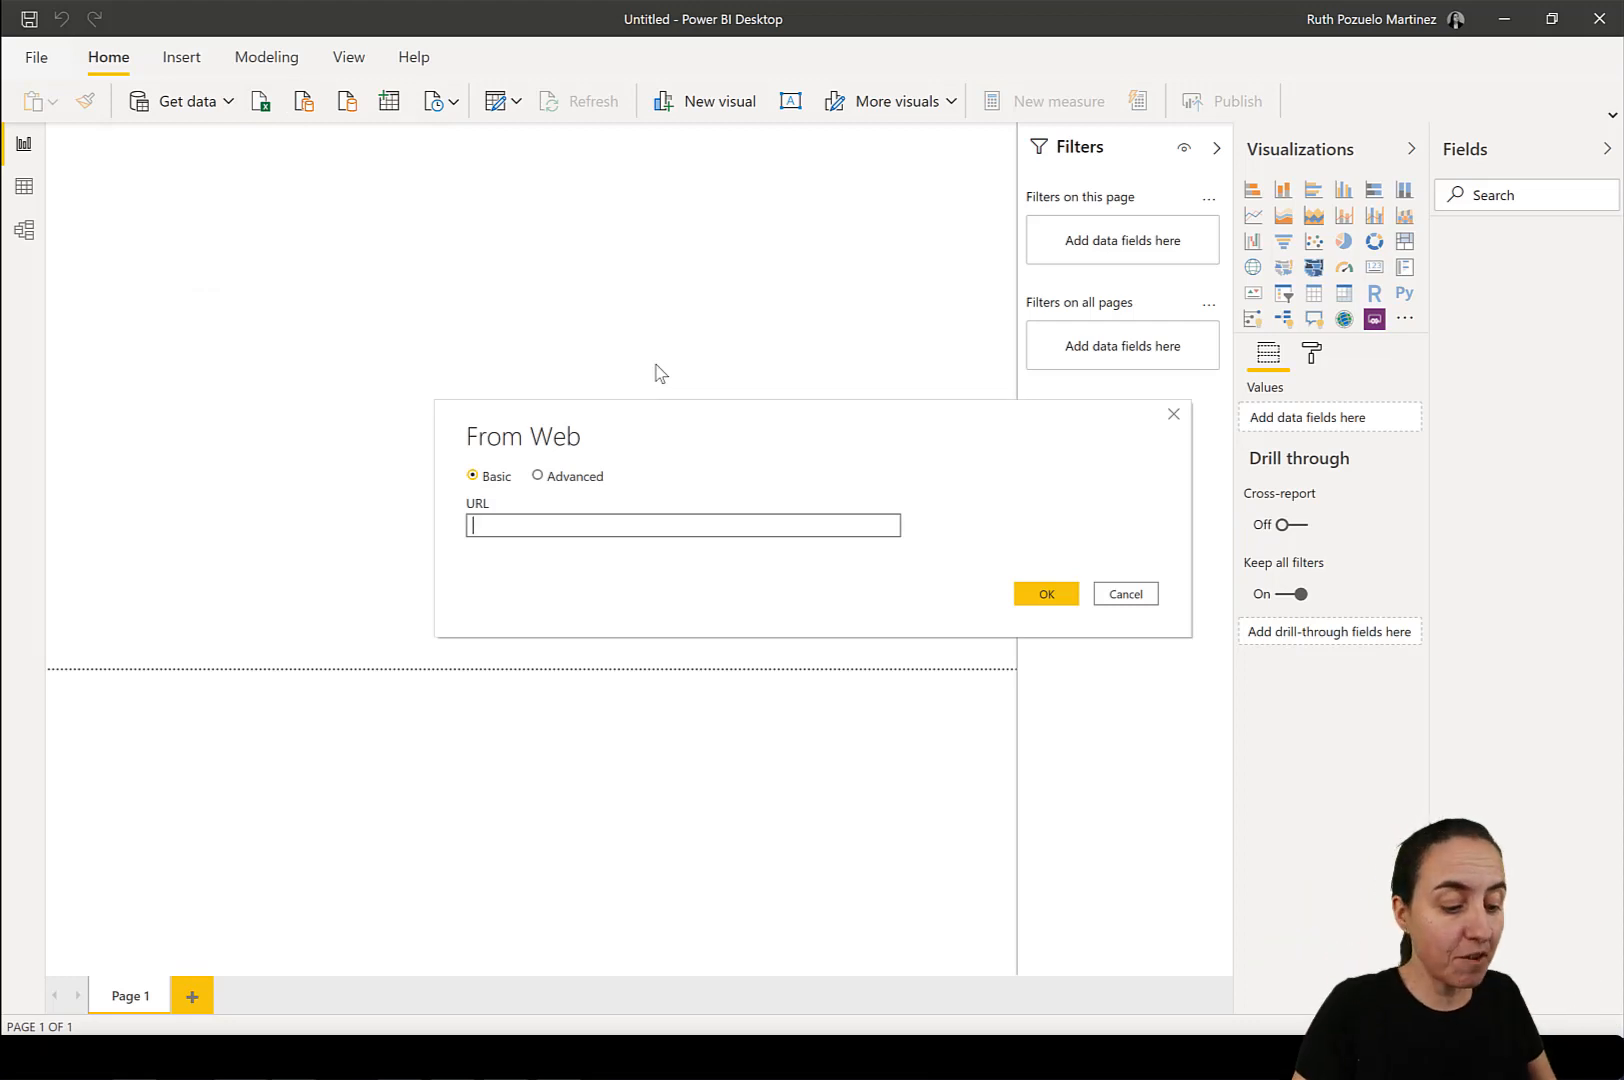
pyautogui.hotkey('ctrl', 'v')
pyautogui.click(1046, 591)
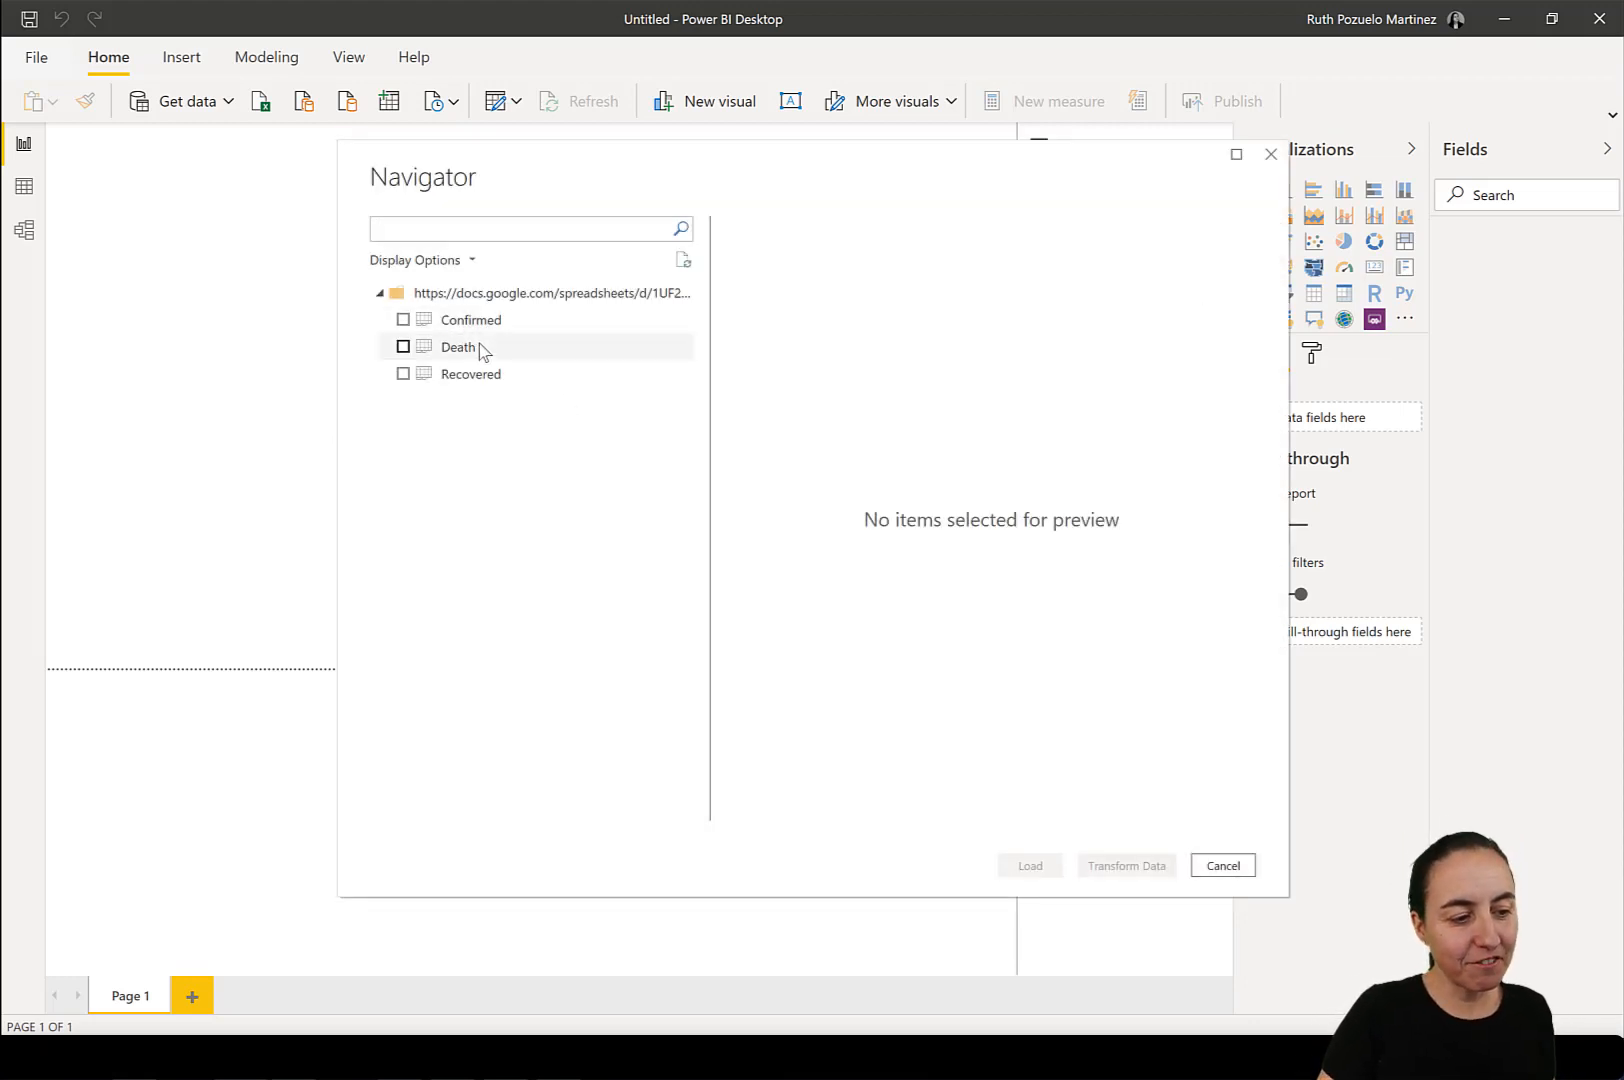
# Select the Confirmed, Death and Recovered tables and open them for transformation in Power Query Editor.
pyautogui.click(404, 347)
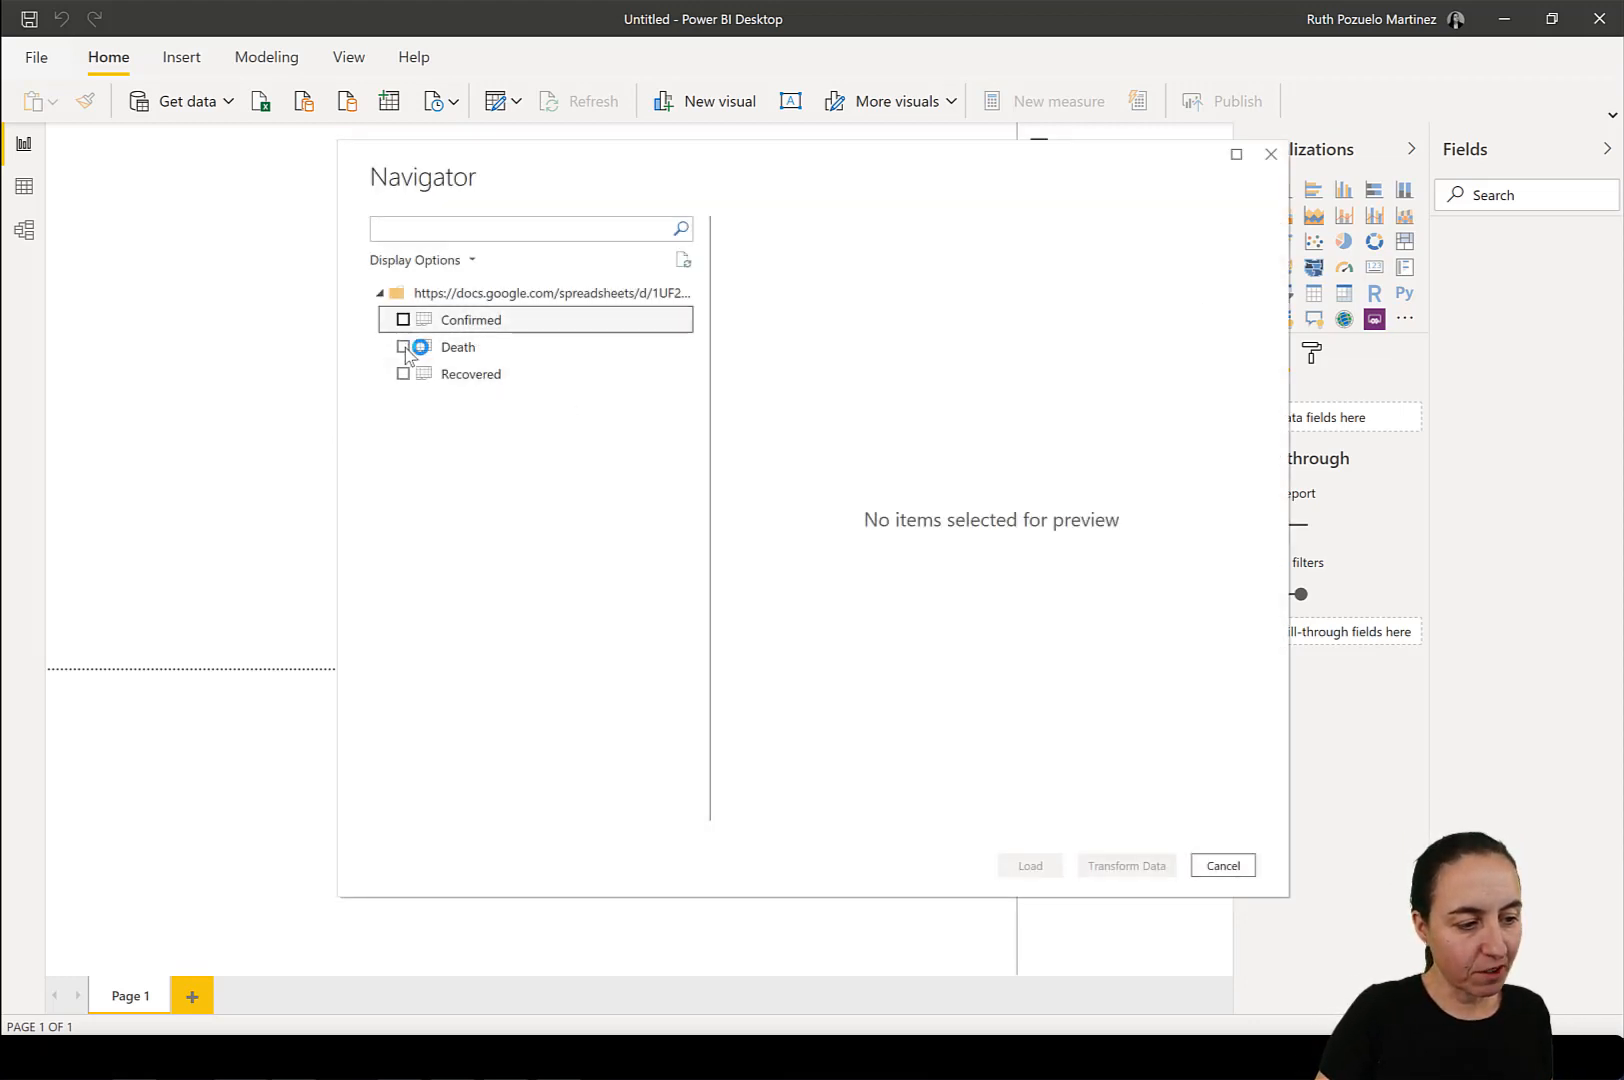
pyautogui.click(403, 347)
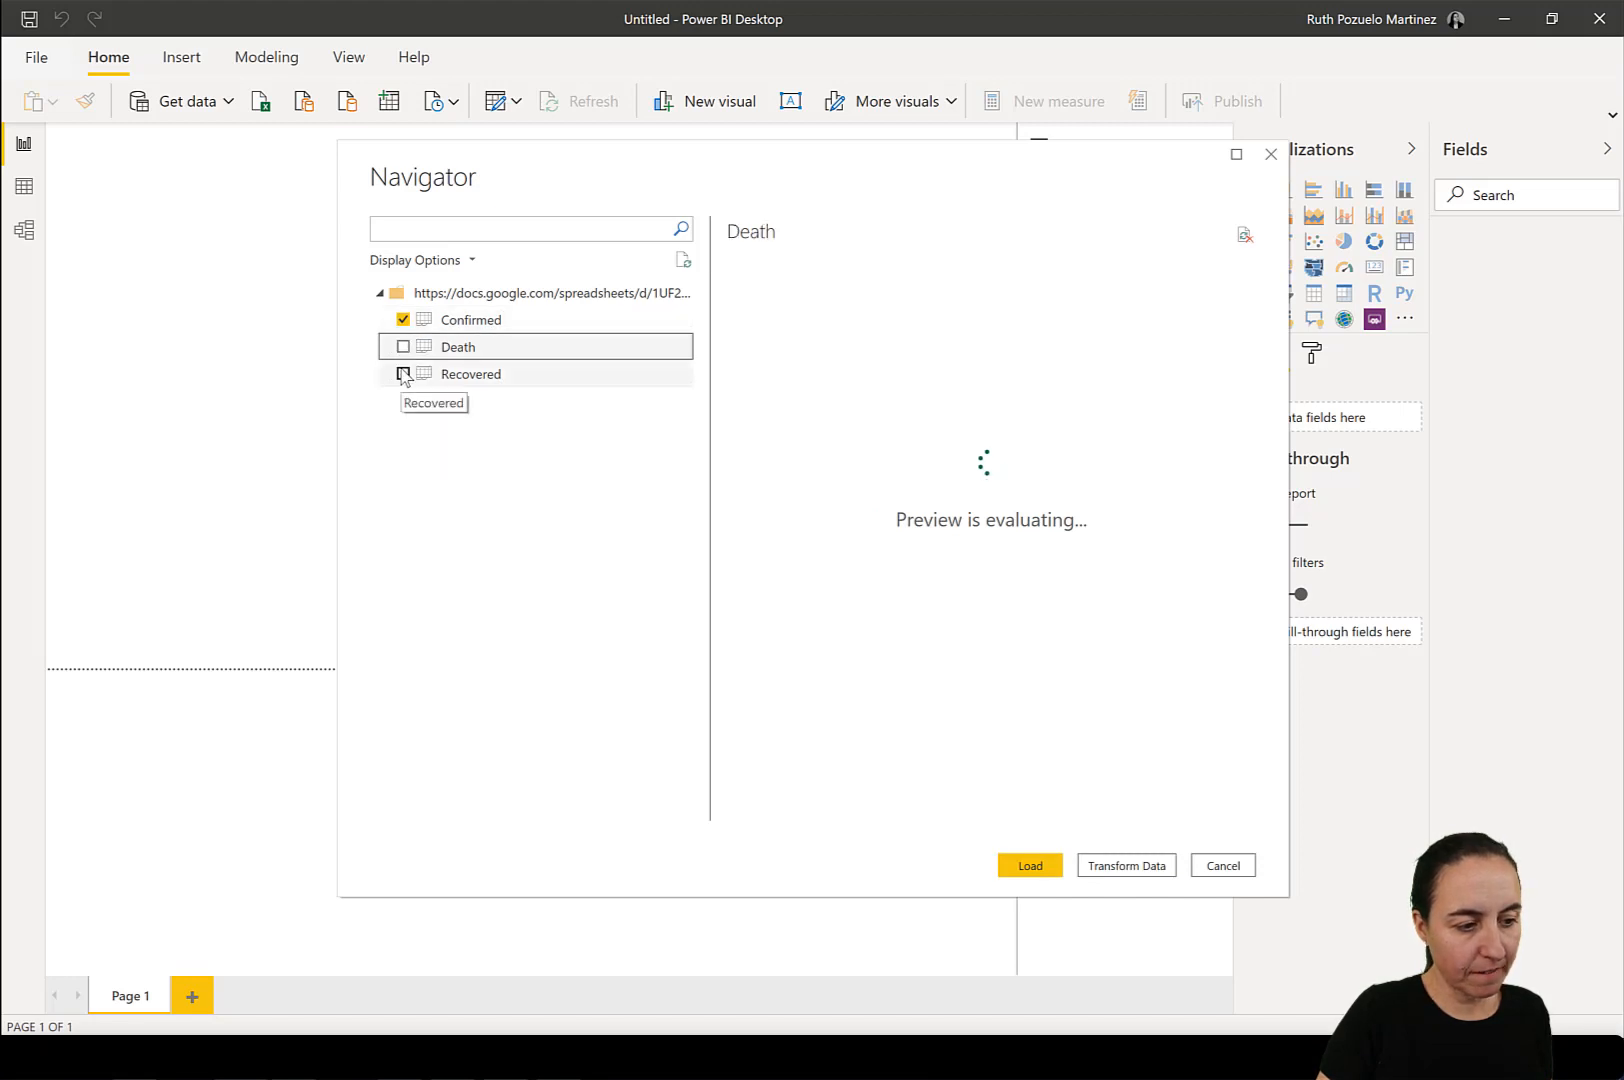
pyautogui.click(403, 374)
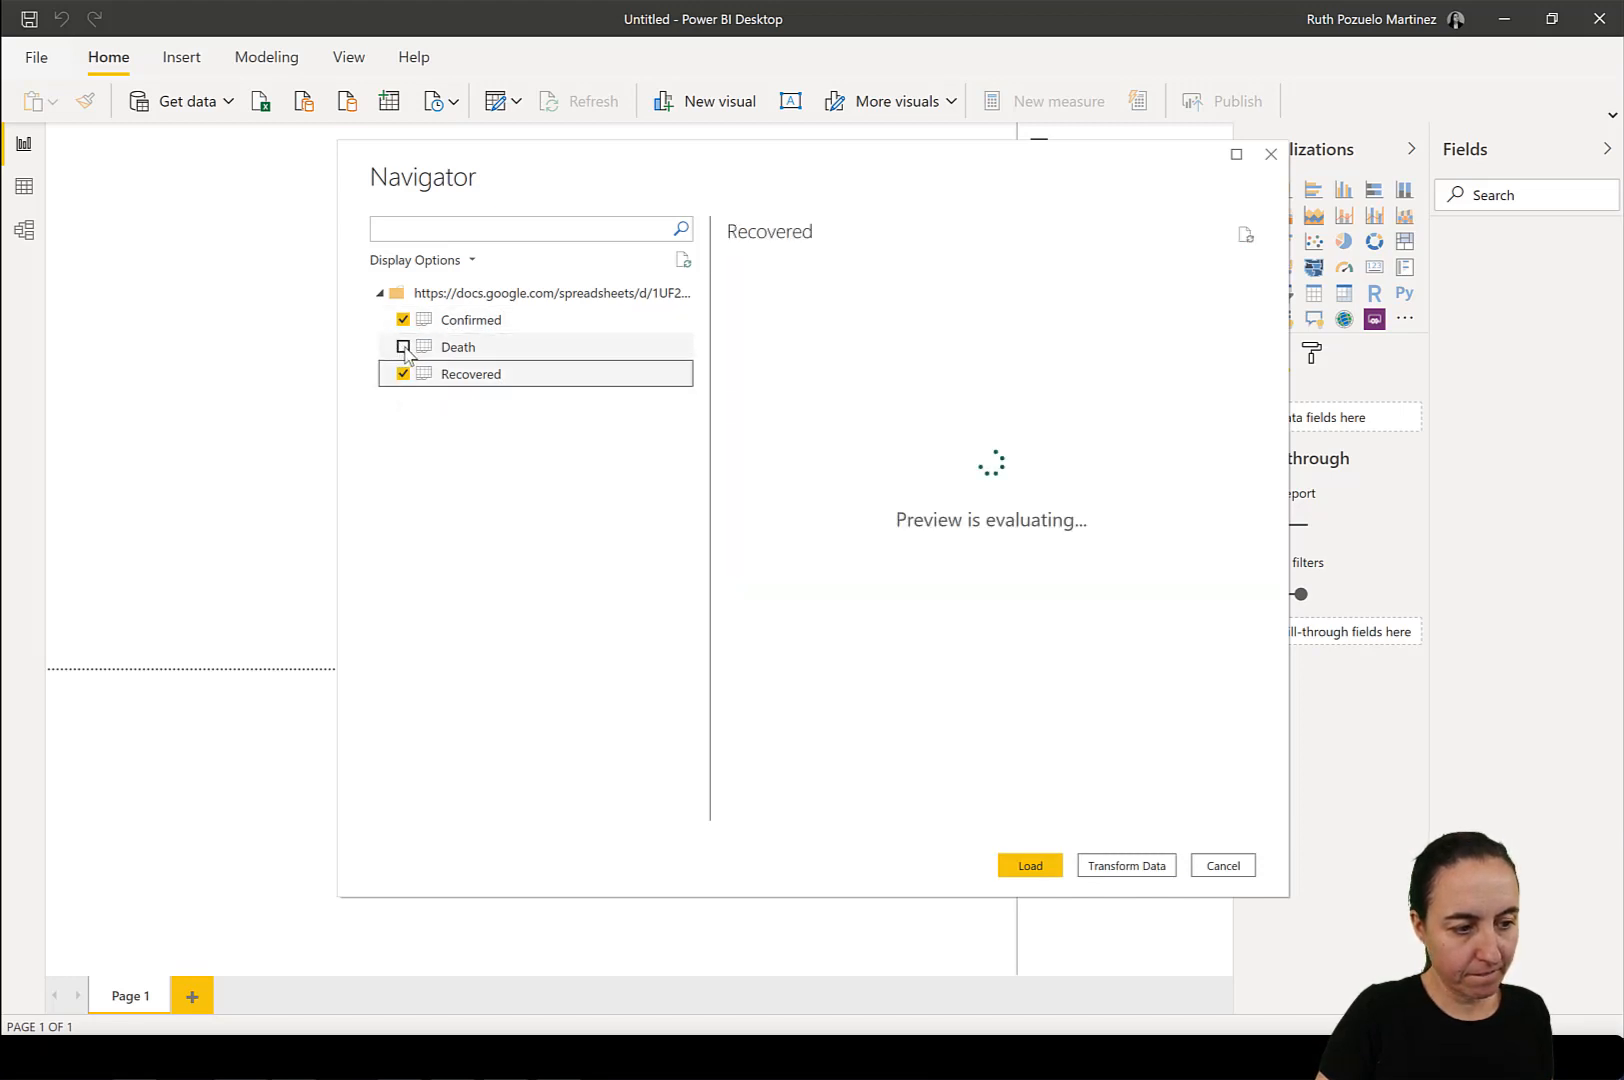
pyautogui.click(403, 347)
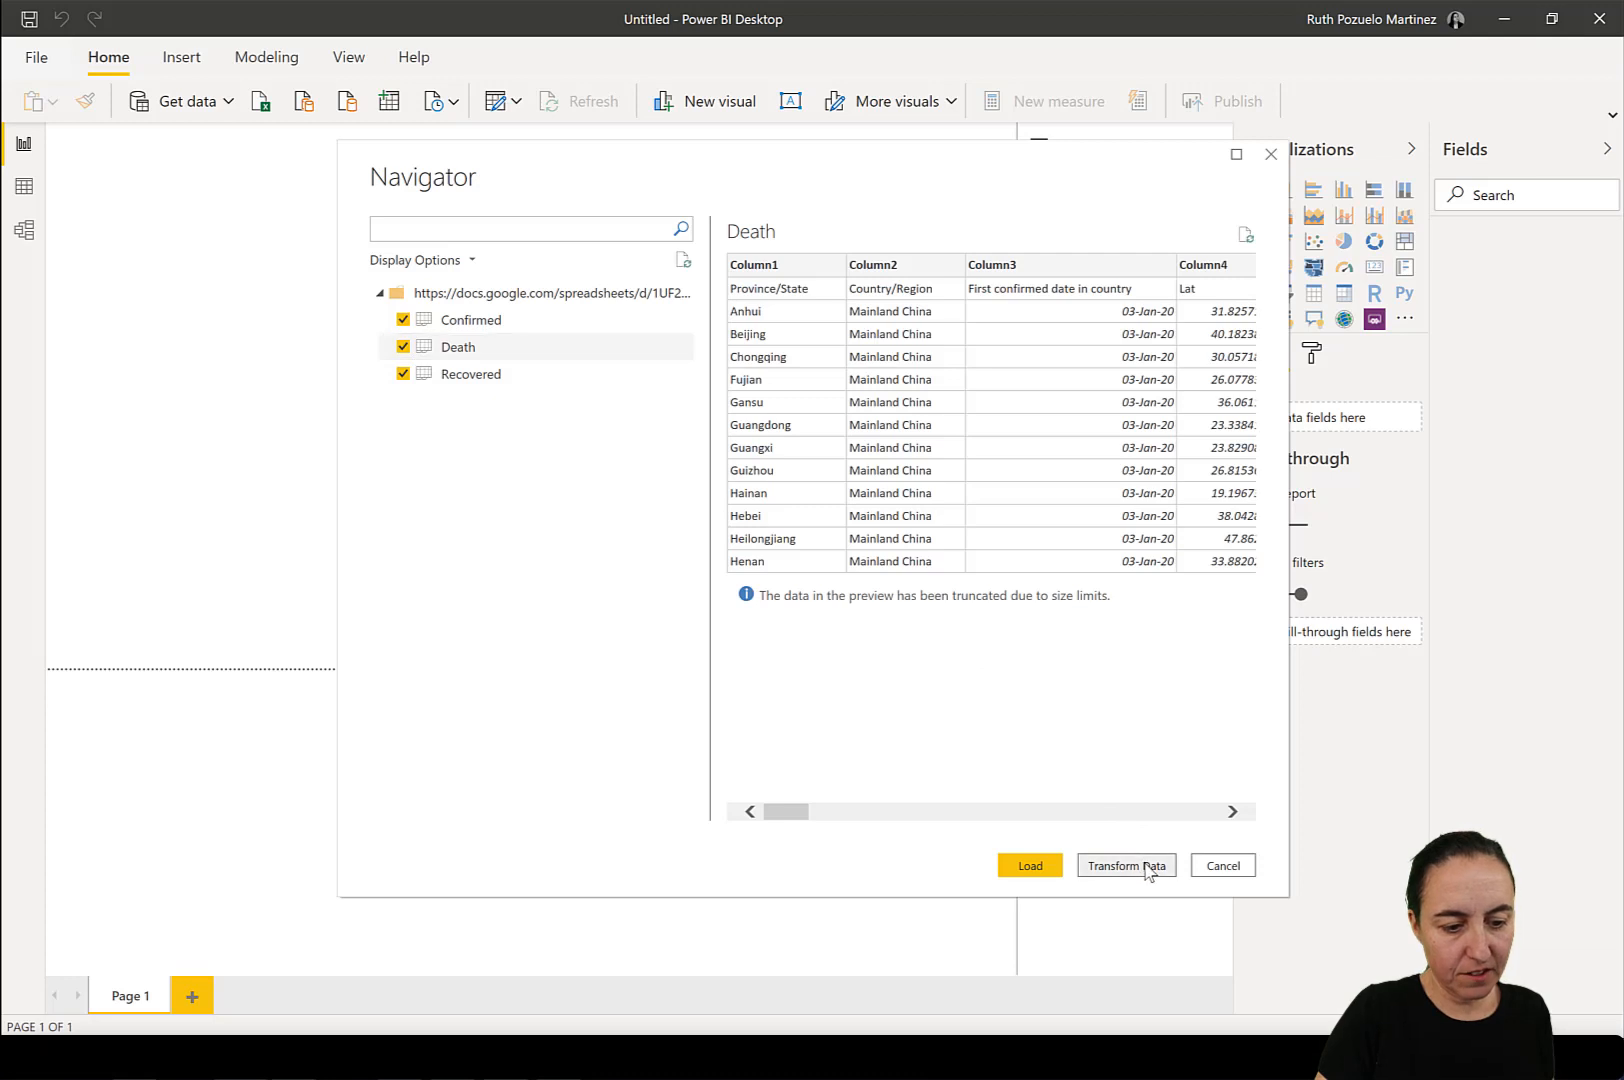
pyautogui.click(1126, 866)
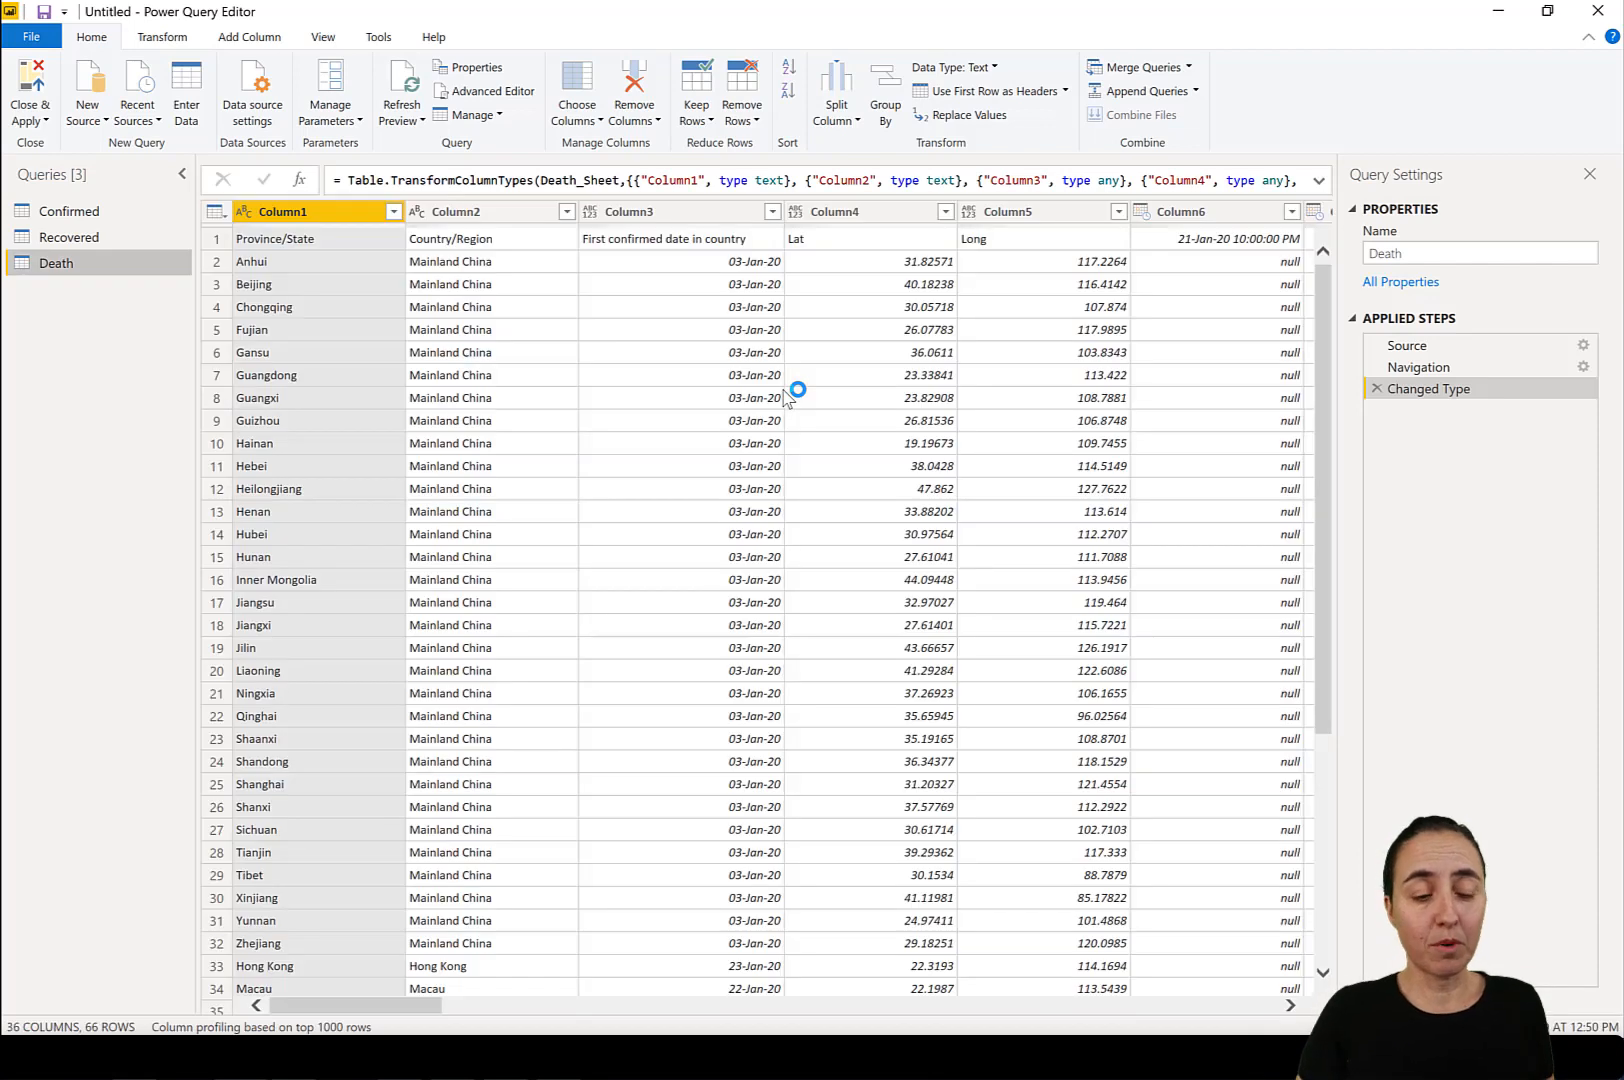
# Promote the Confirmed query's first row to headers, and display the column distribution and column profile.
pyautogui.click(92, 212)
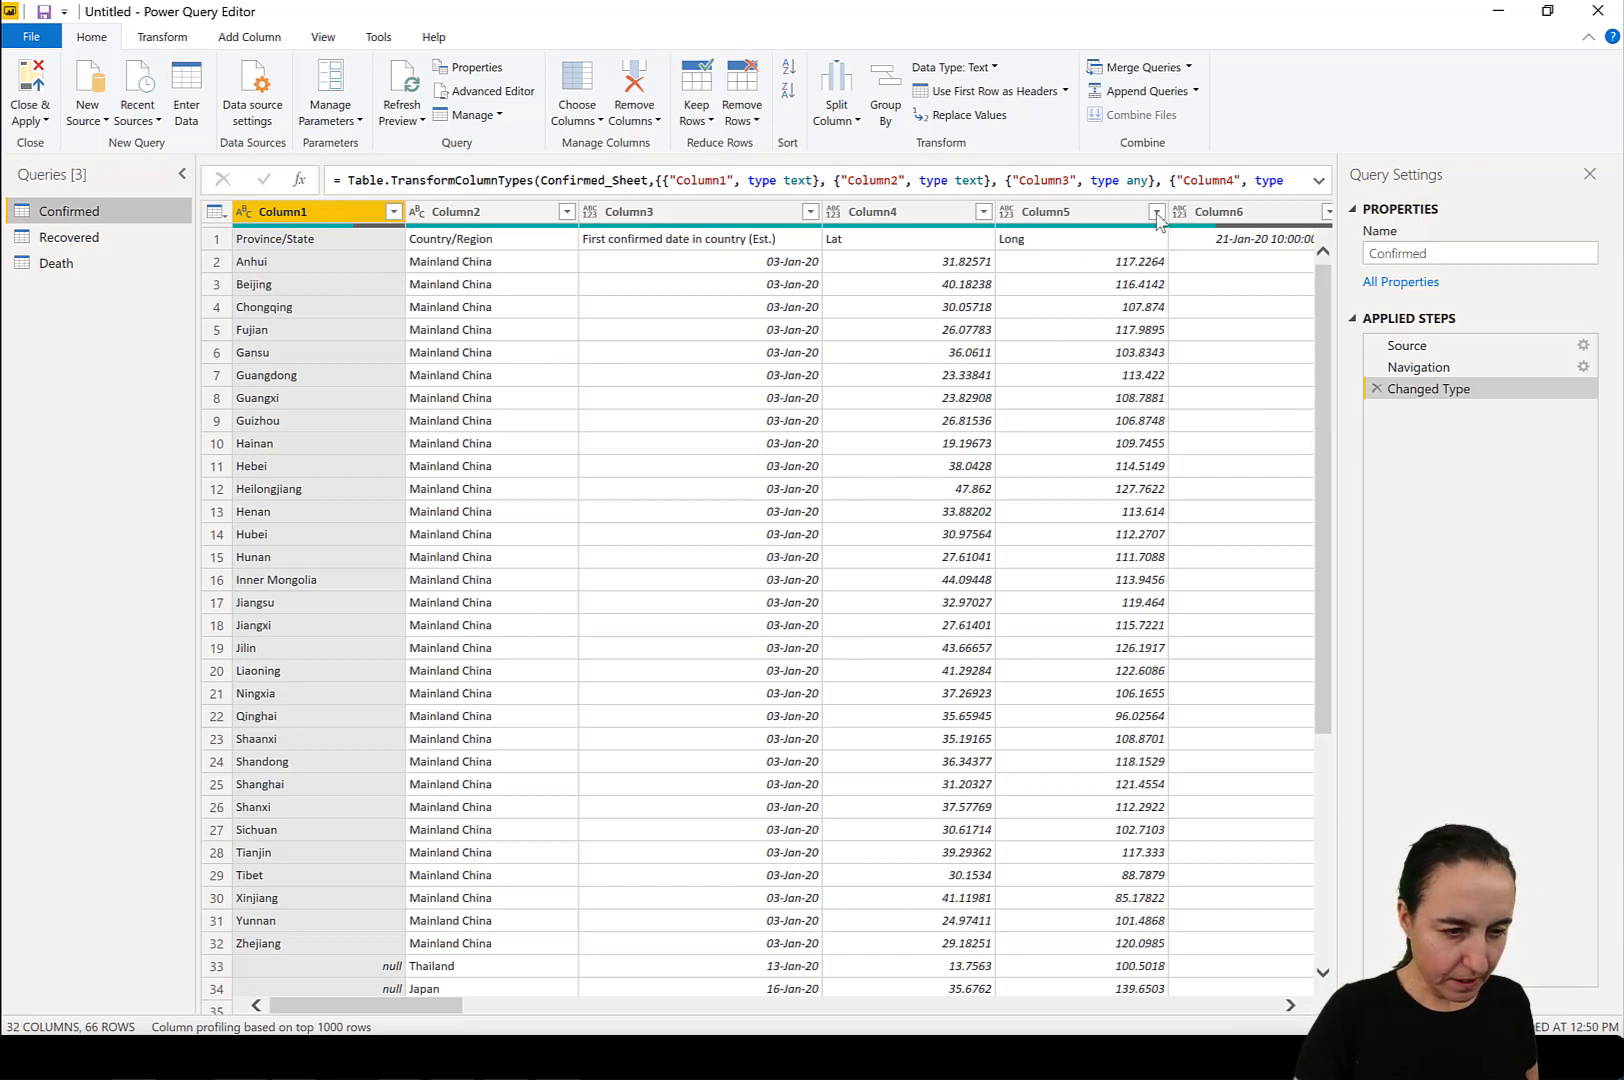
pyautogui.click(1025, 98)
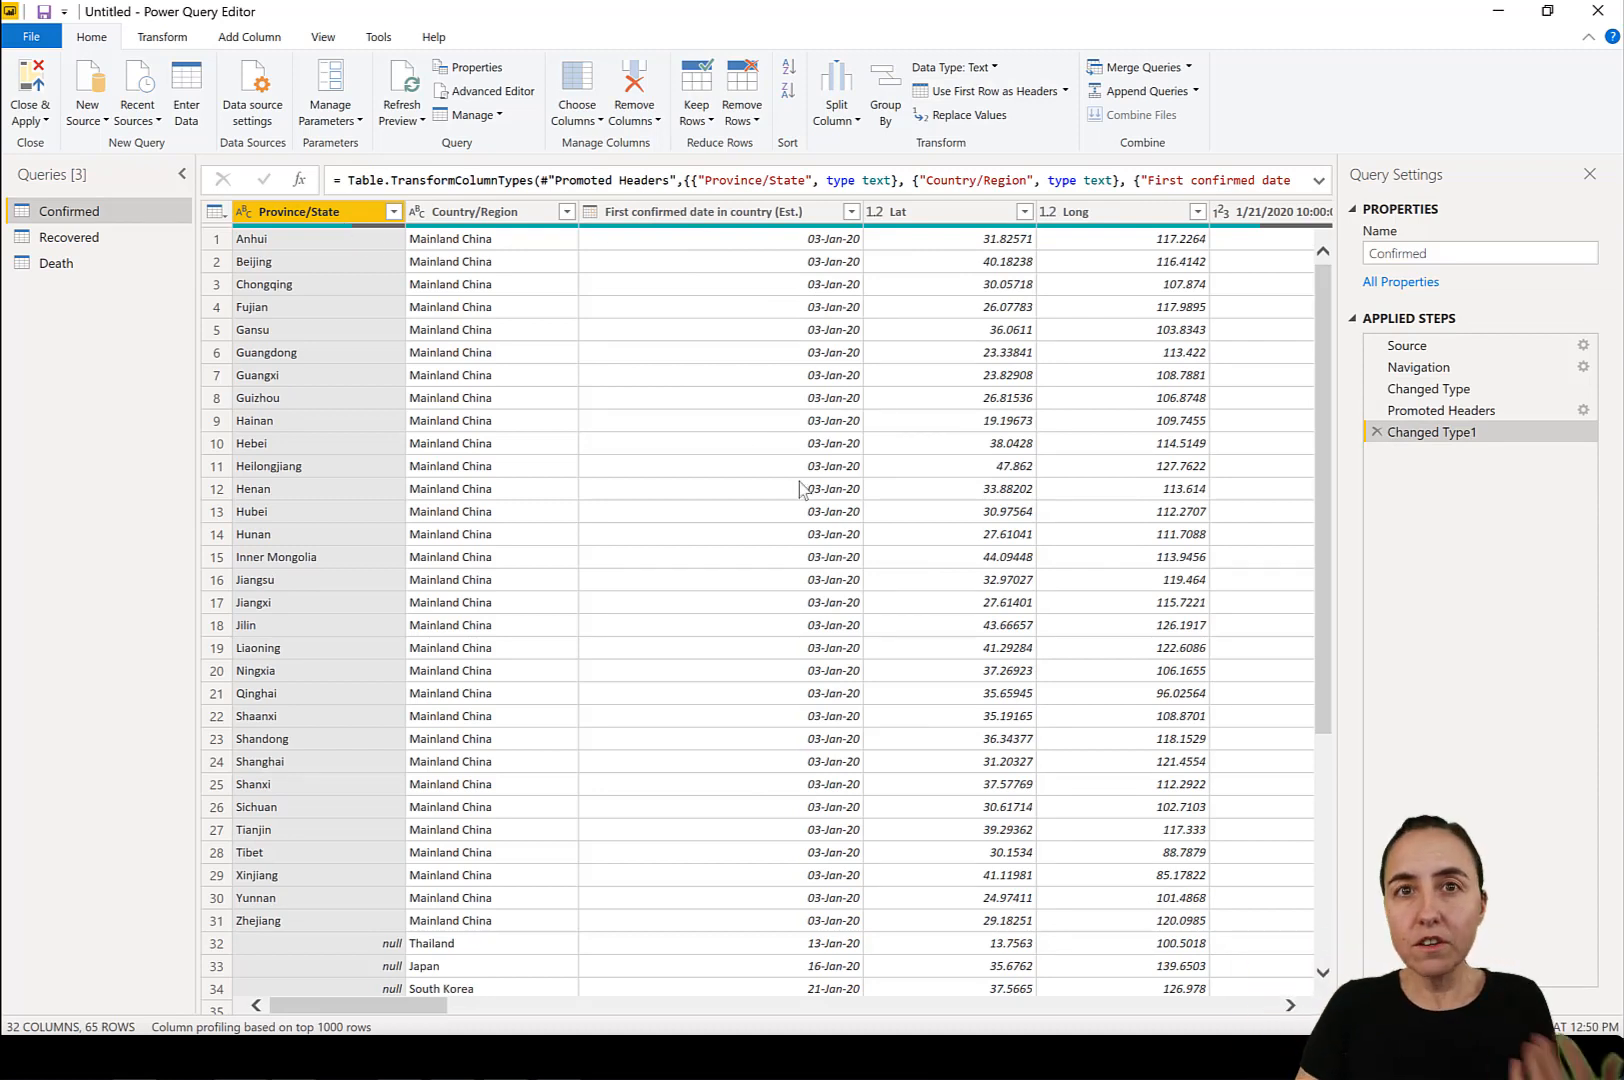
pyautogui.click(327, 38)
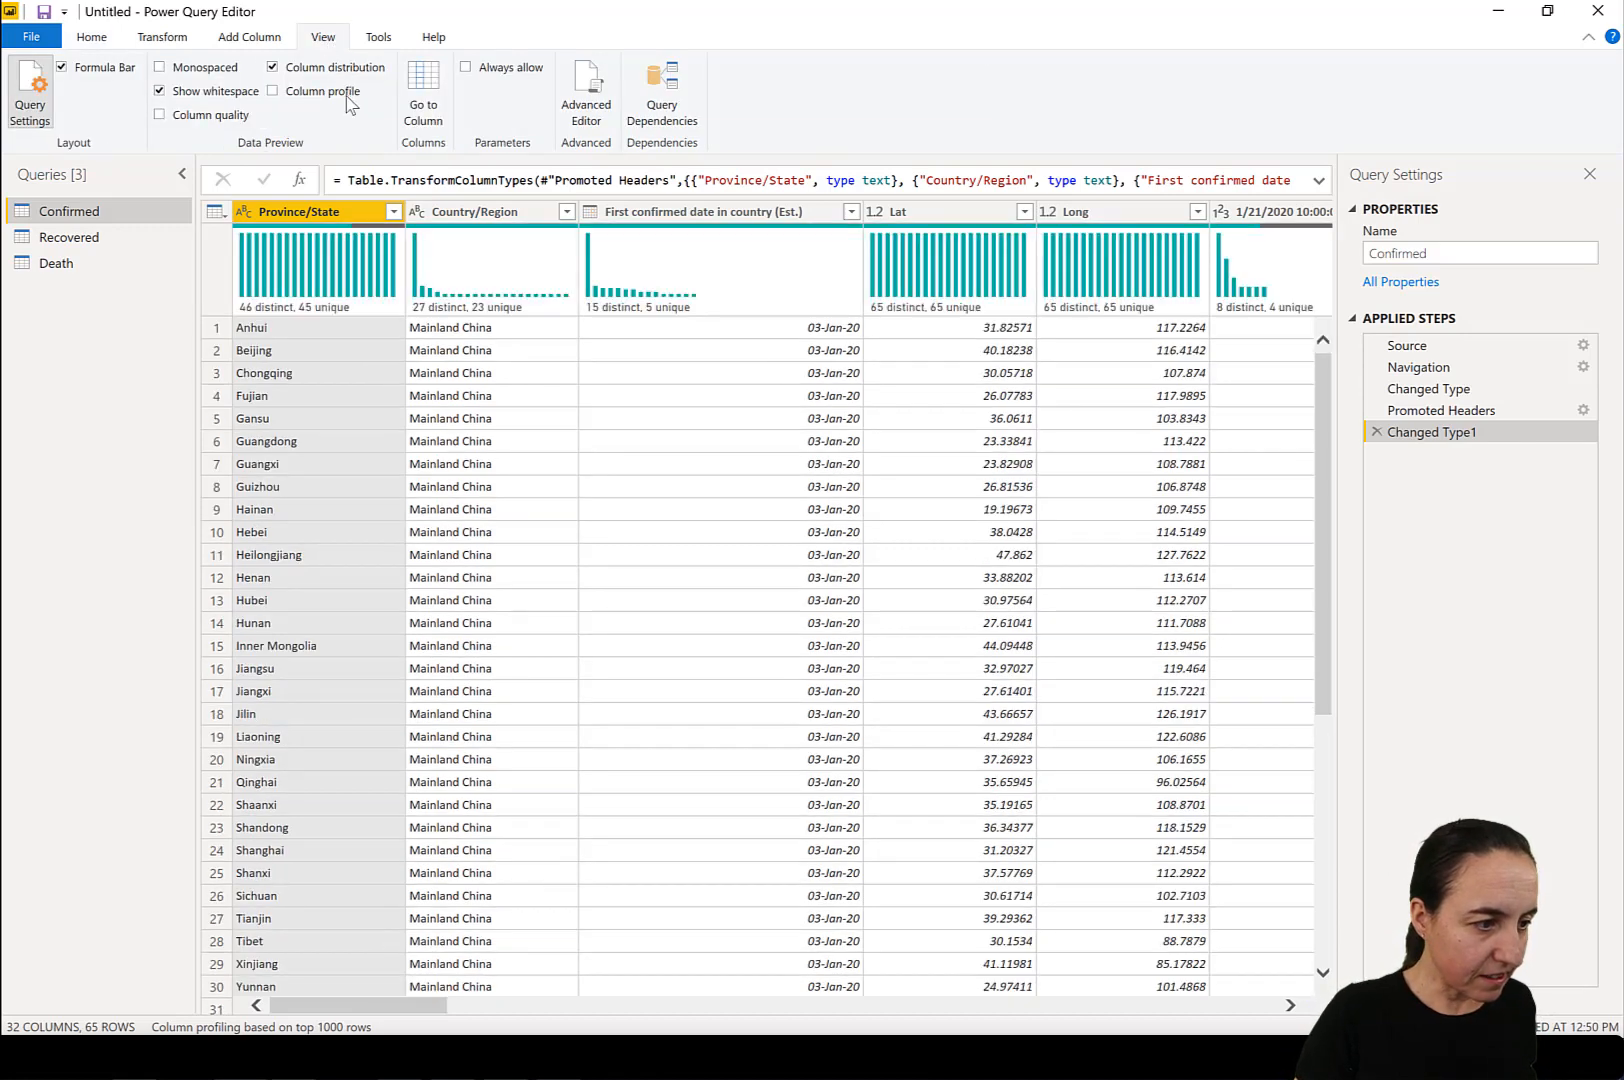
pyautogui.click(348, 100)
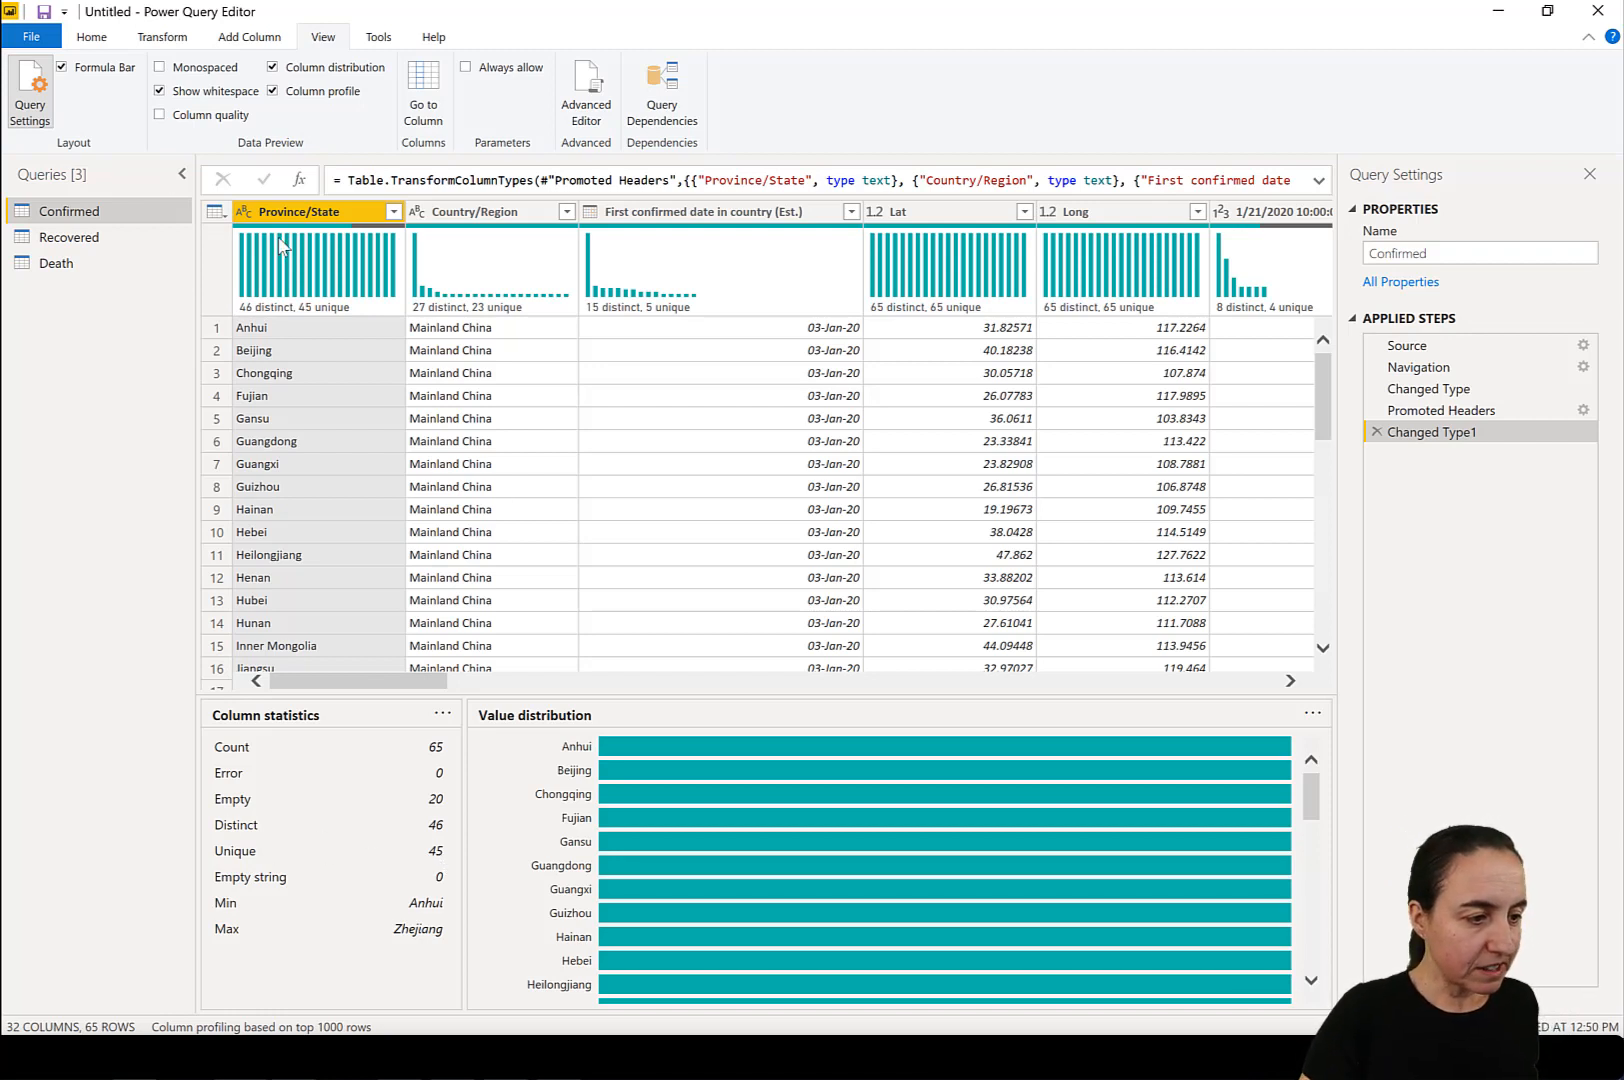
# Review the distinct and unique counts across the Confirmed columns, then hide the column profile and column distribution.
pyautogui.moveTo(266, 312)
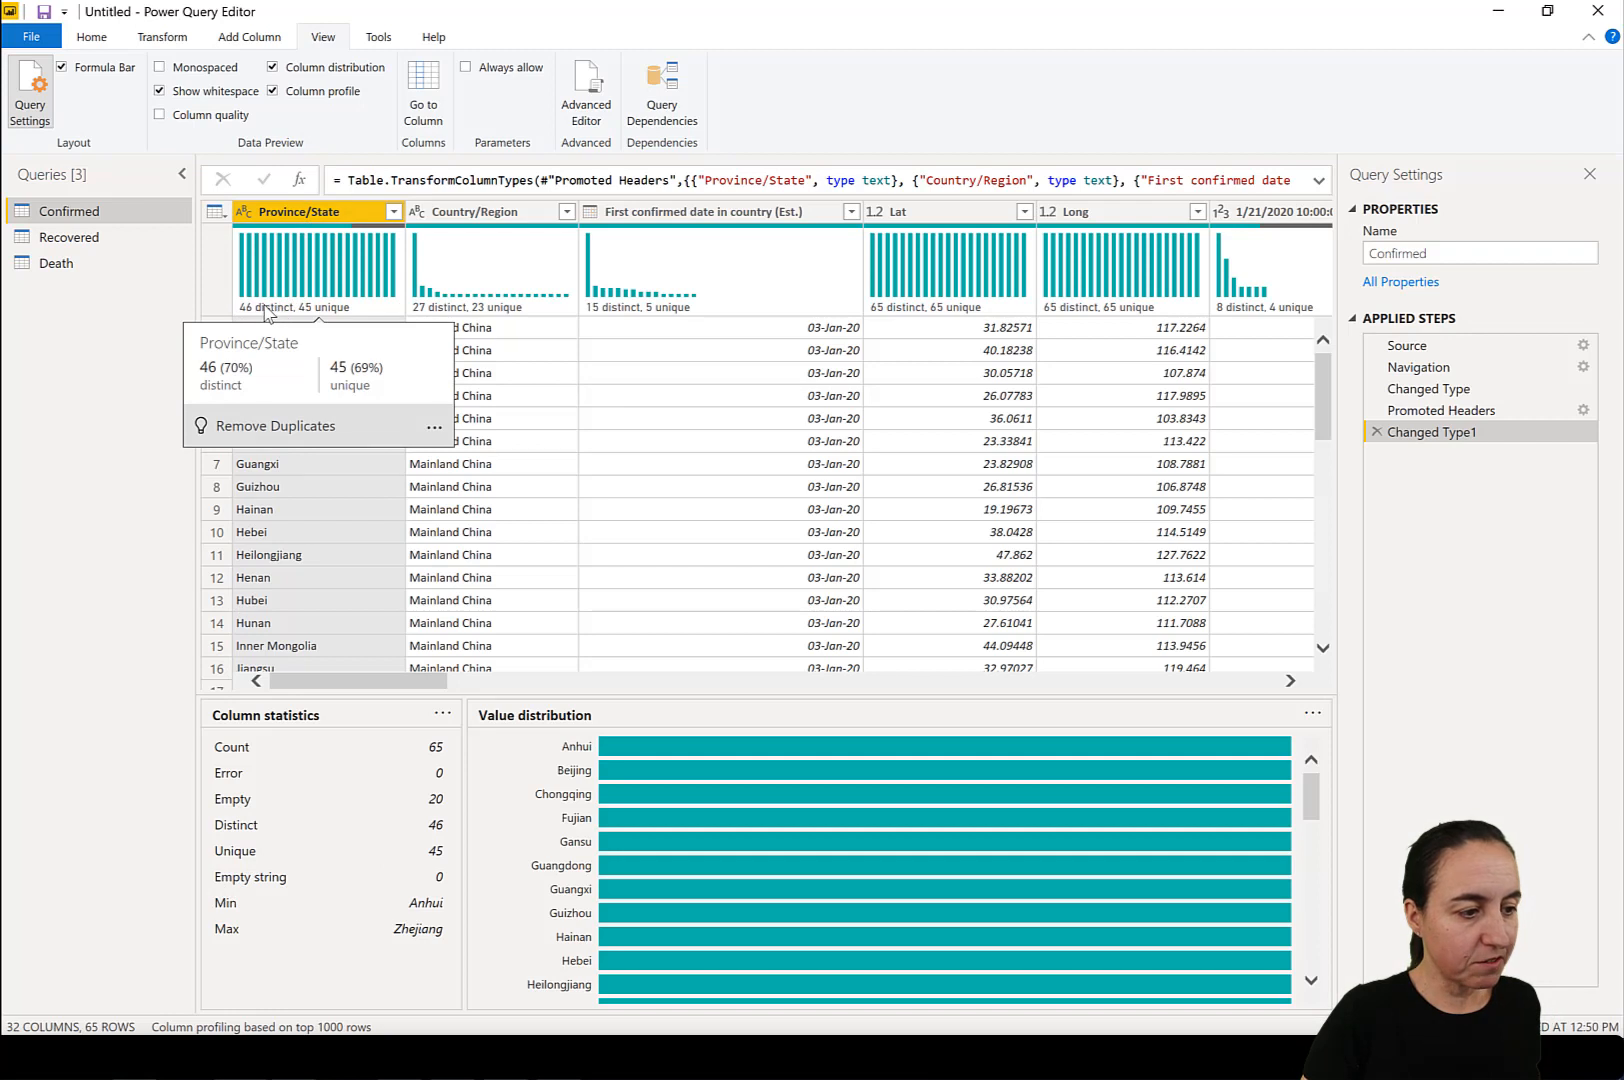
pyautogui.moveTo(531, 283)
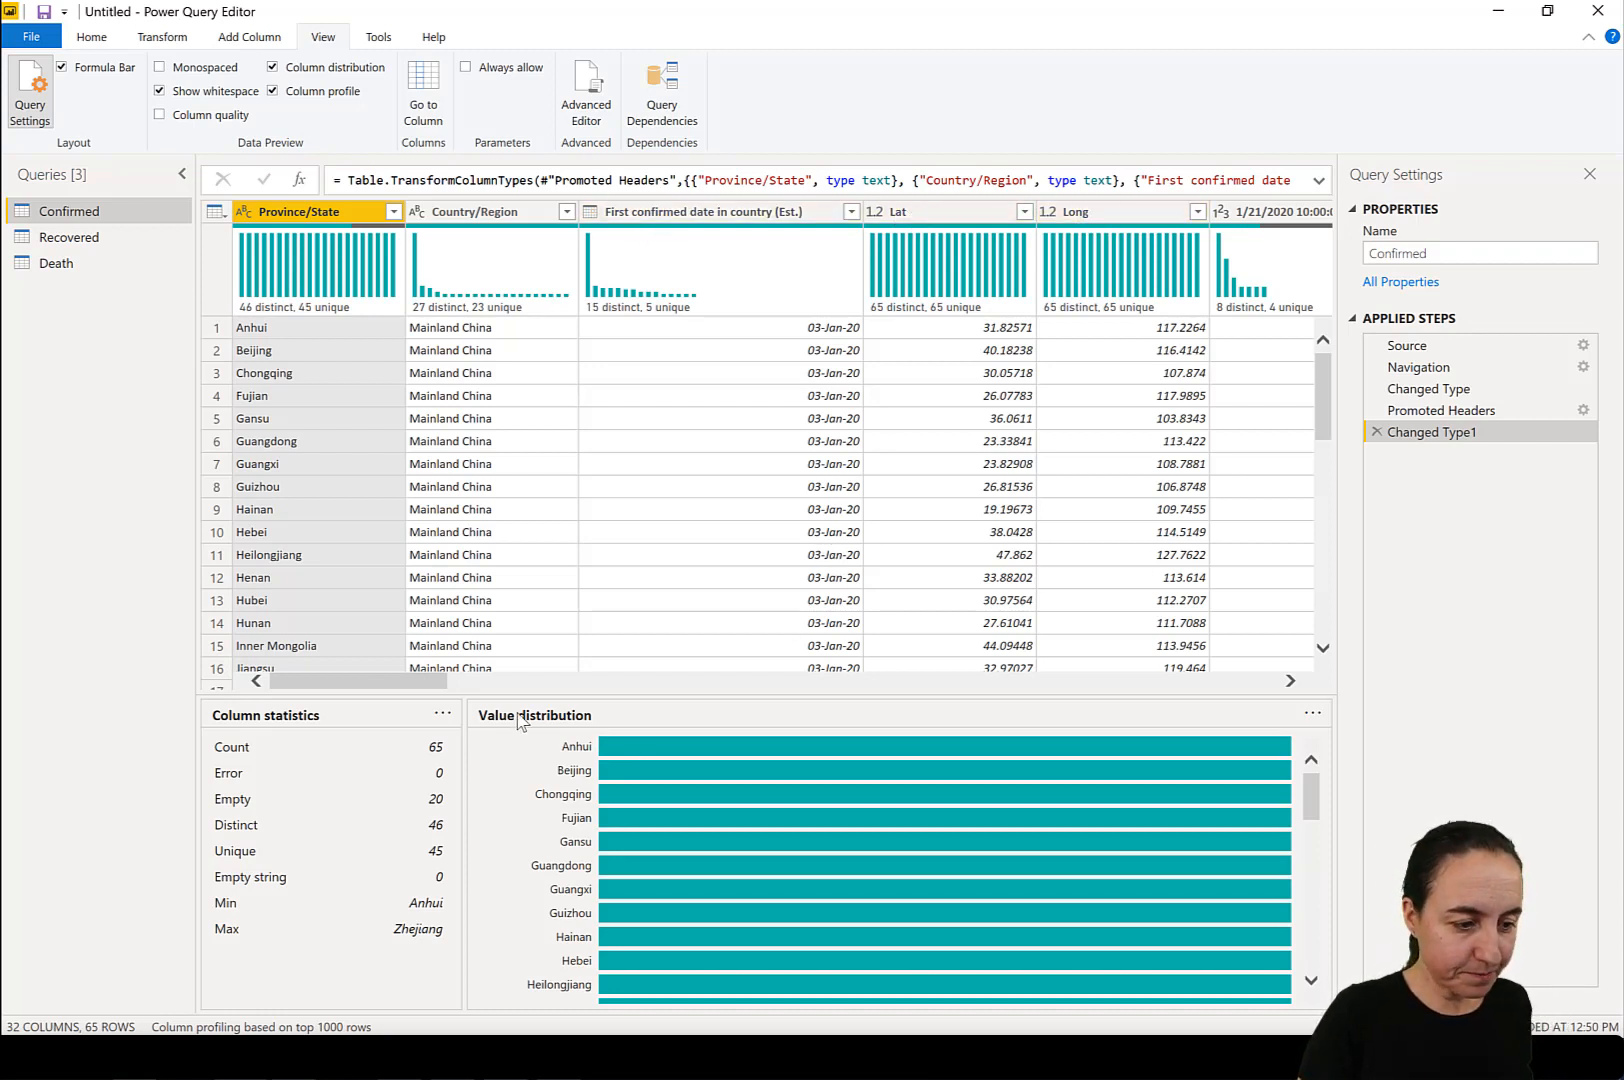
pyautogui.moveTo(400, 683); pyautogui.dragTo(487, 686)
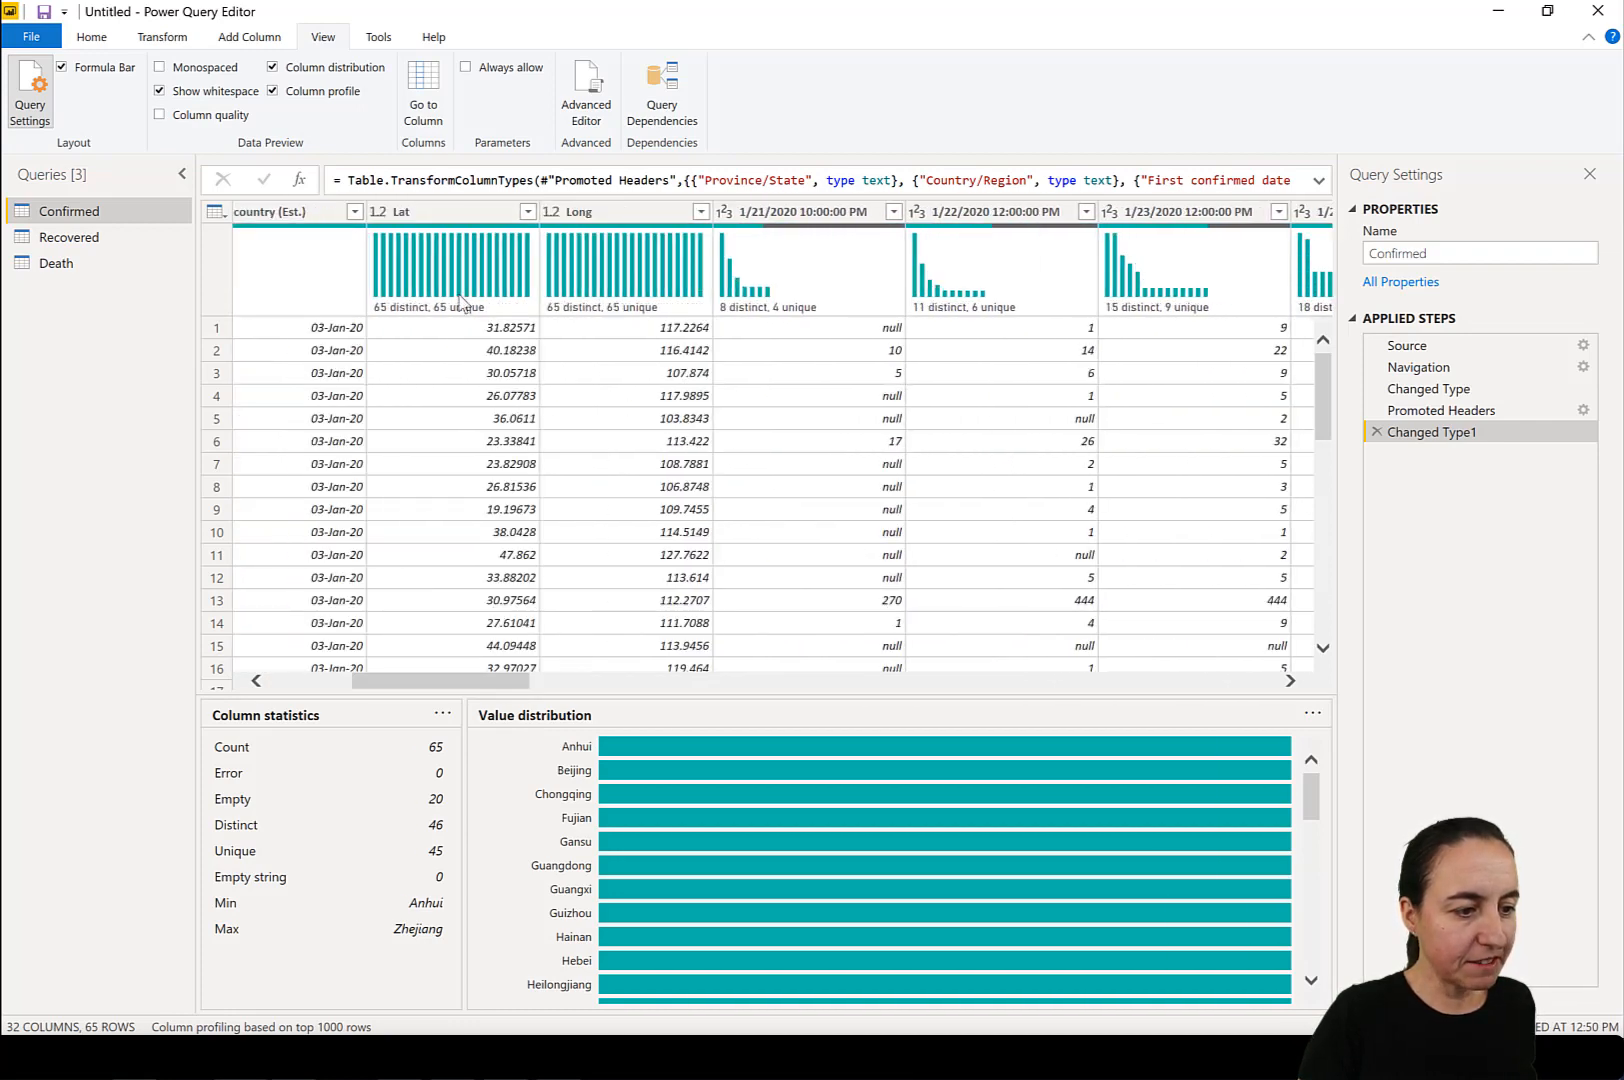
pyautogui.moveTo(463, 305)
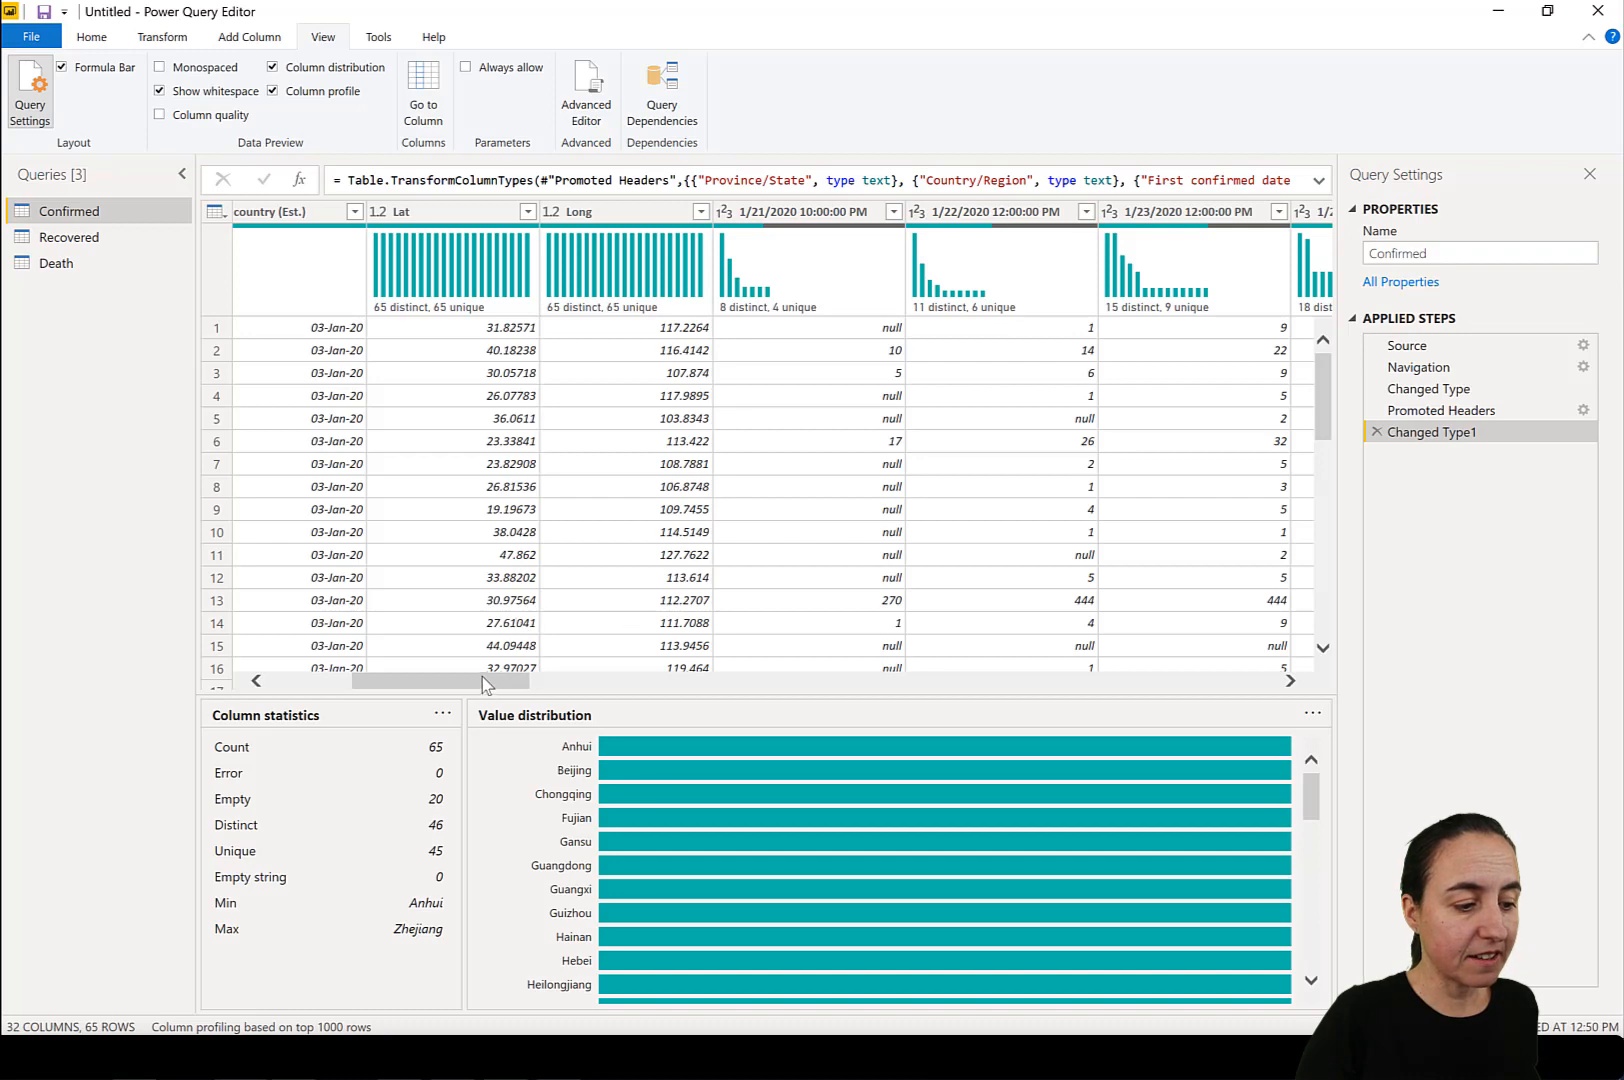
pyautogui.moveTo(484, 680); pyautogui.dragTo(300, 700)
pyautogui.click(325, 93)
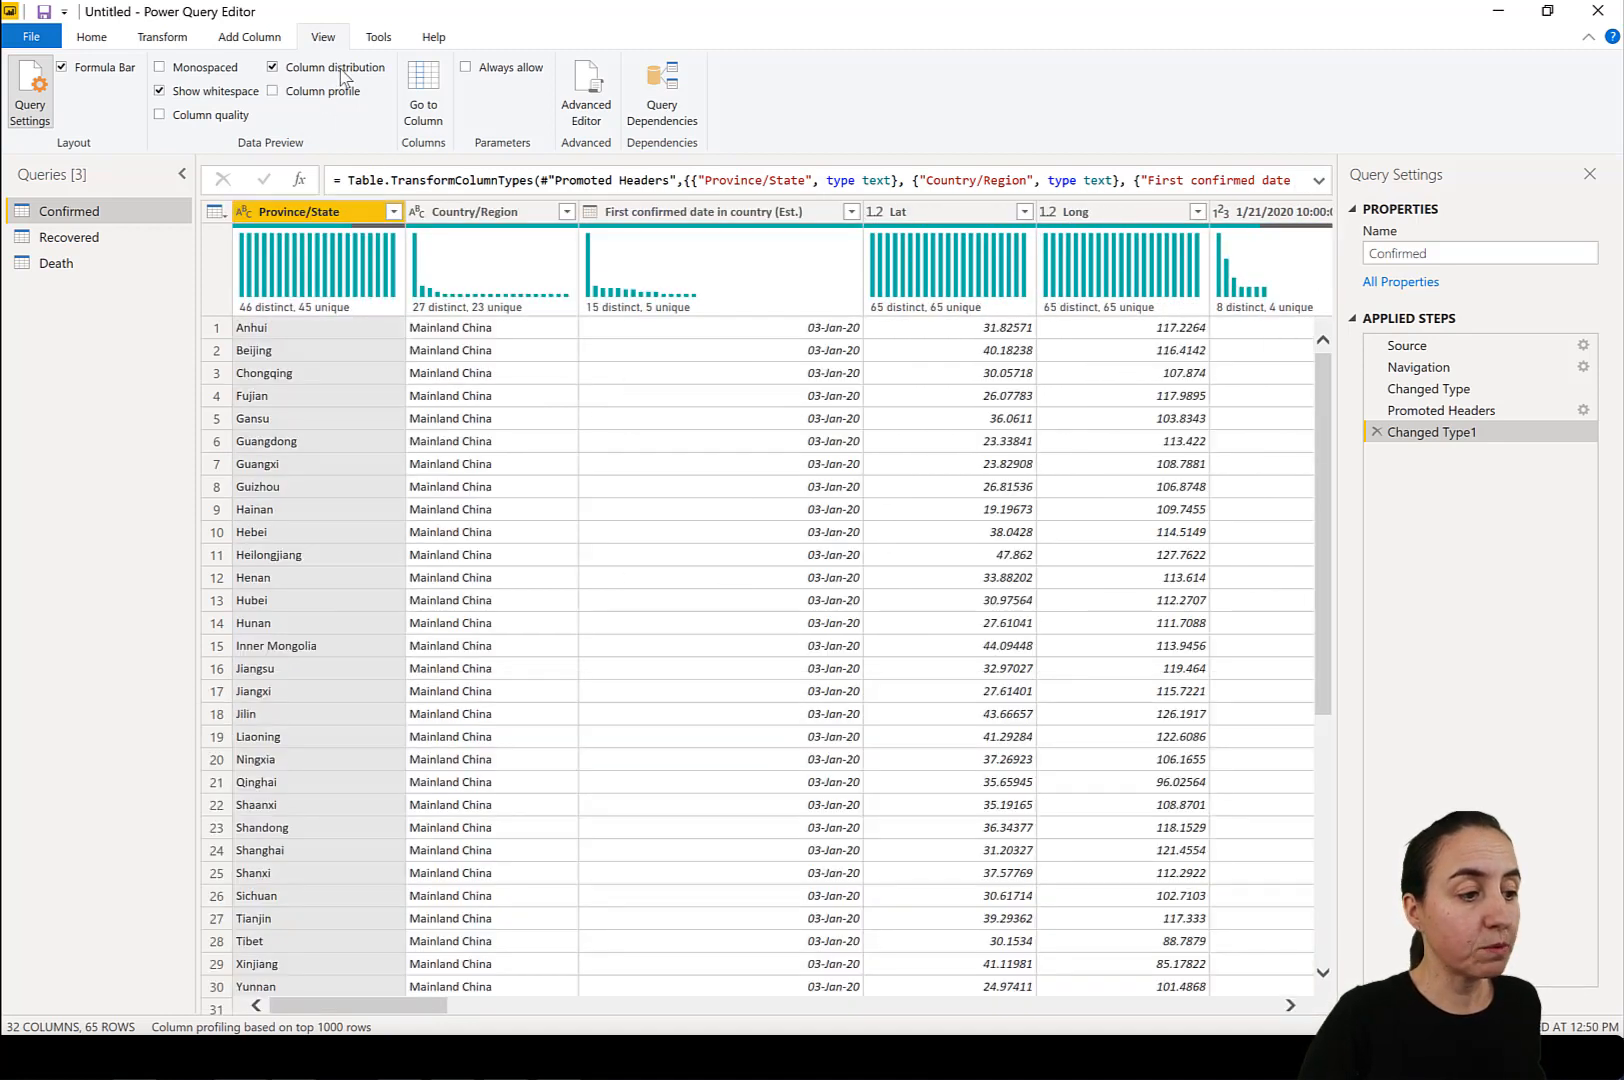
pyautogui.click(343, 72)
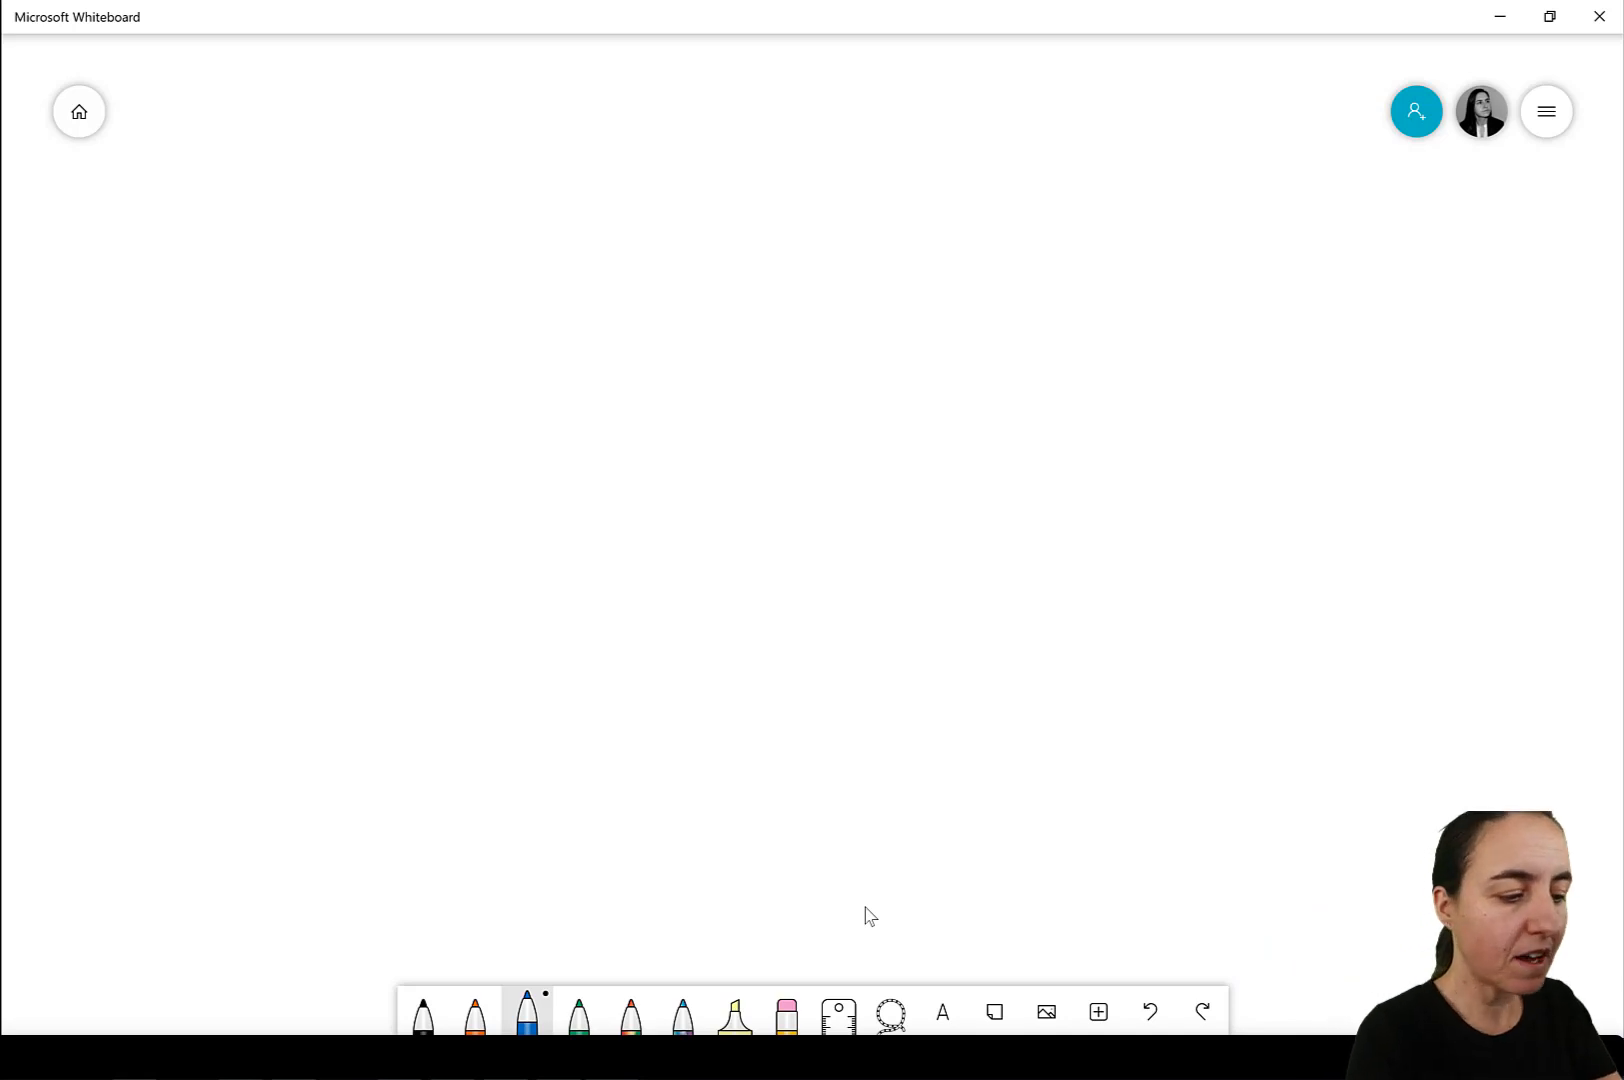
# Switch to Microsoft Whiteboard and sketch three blue table boxes side by side, labelled CONF, DEATH and RECOV.
pyautogui.moveTo(546, 395)
pyautogui.mouseDown()
pyautogui.moveTo(551, 494)
pyautogui.moveTo(645, 365)
pyautogui.moveTo(616, 488)
pyautogui.moveTo(551, 494)
pyautogui.mouseUp()
pyautogui.moveTo(565, 341); pyautogui.dragTo(566, 370)
pyautogui.moveTo(580, 349); pyautogui.dragTo(606, 343)
pyautogui.moveTo(619, 327)
pyautogui.mouseDown()
pyautogui.moveTo(613, 360)
pyautogui.moveTo(713, 454)
pyautogui.moveTo(716, 478)
pyautogui.mouseUp()
pyautogui.moveTo(709, 353)
pyautogui.mouseDown()
pyautogui.moveTo(820, 348)
pyautogui.moveTo(716, 478)
pyautogui.mouseUp()
pyautogui.moveTo(734, 312)
pyautogui.mouseDown()
pyautogui.moveTo(742, 346)
pyautogui.moveTo(790, 340)
pyautogui.moveTo(820, 300)
pyautogui.mouseUp()
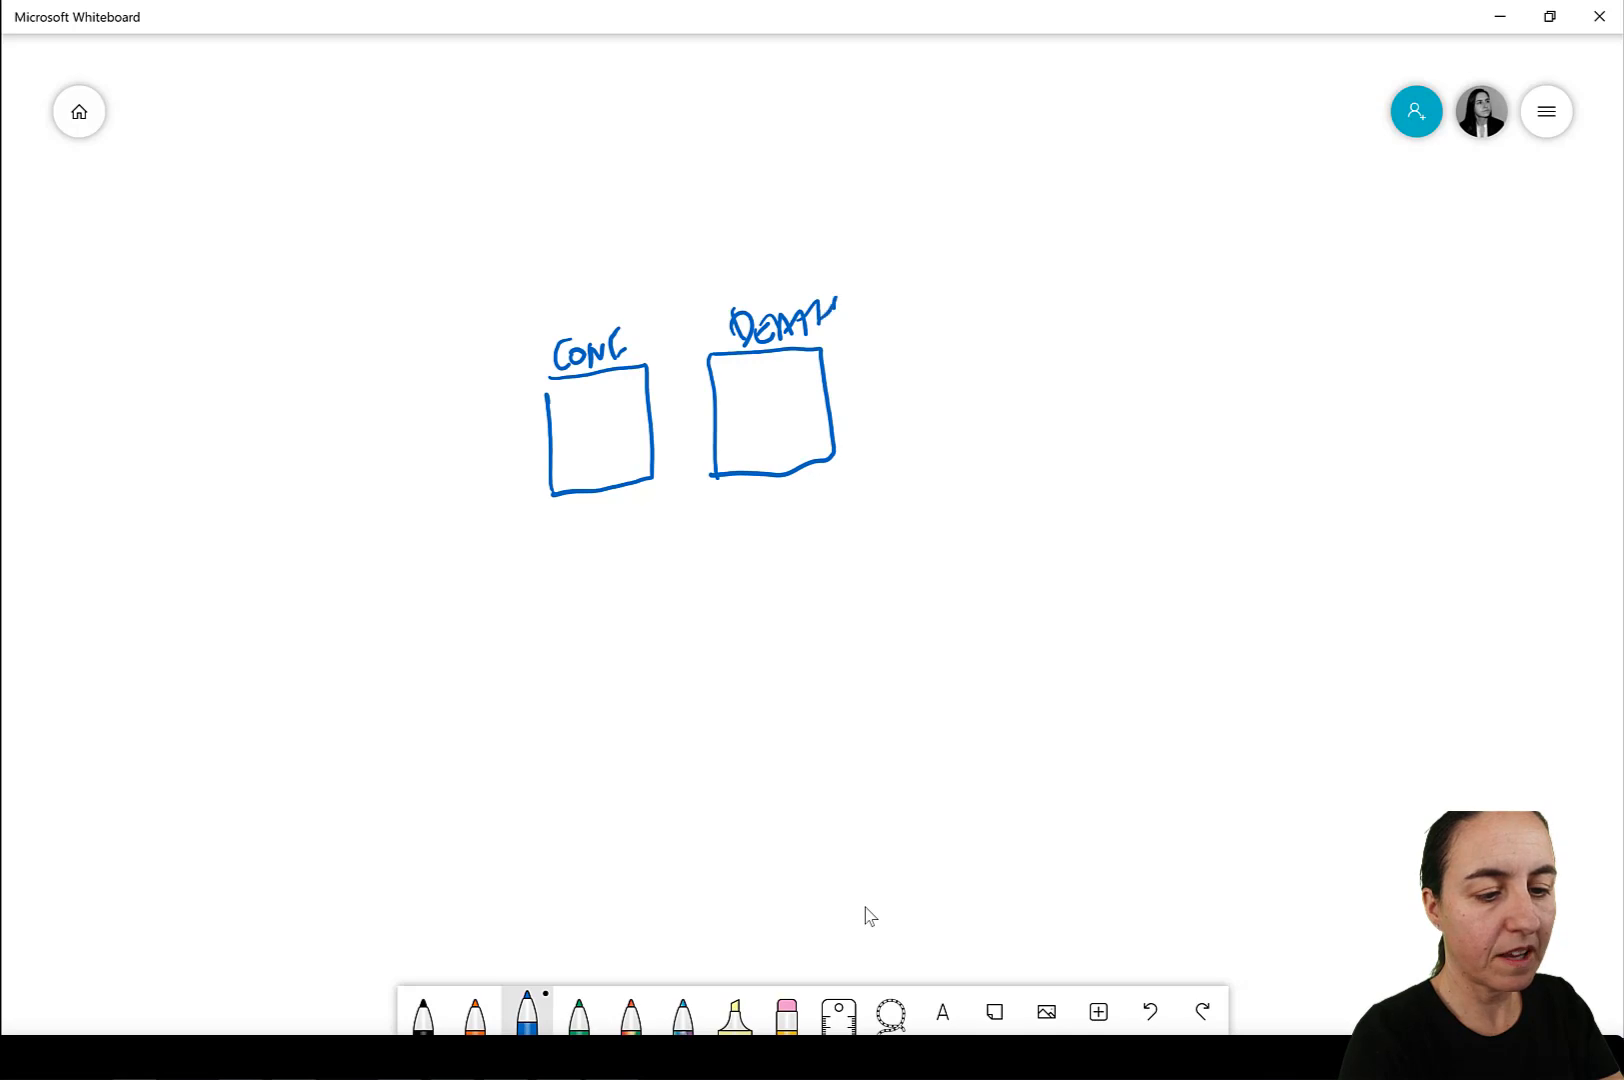
pyautogui.moveTo(906, 462)
pyautogui.mouseDown()
pyautogui.moveTo(990, 322)
pyautogui.moveTo(1015, 455)
pyautogui.moveTo(914, 462)
pyautogui.mouseUp()
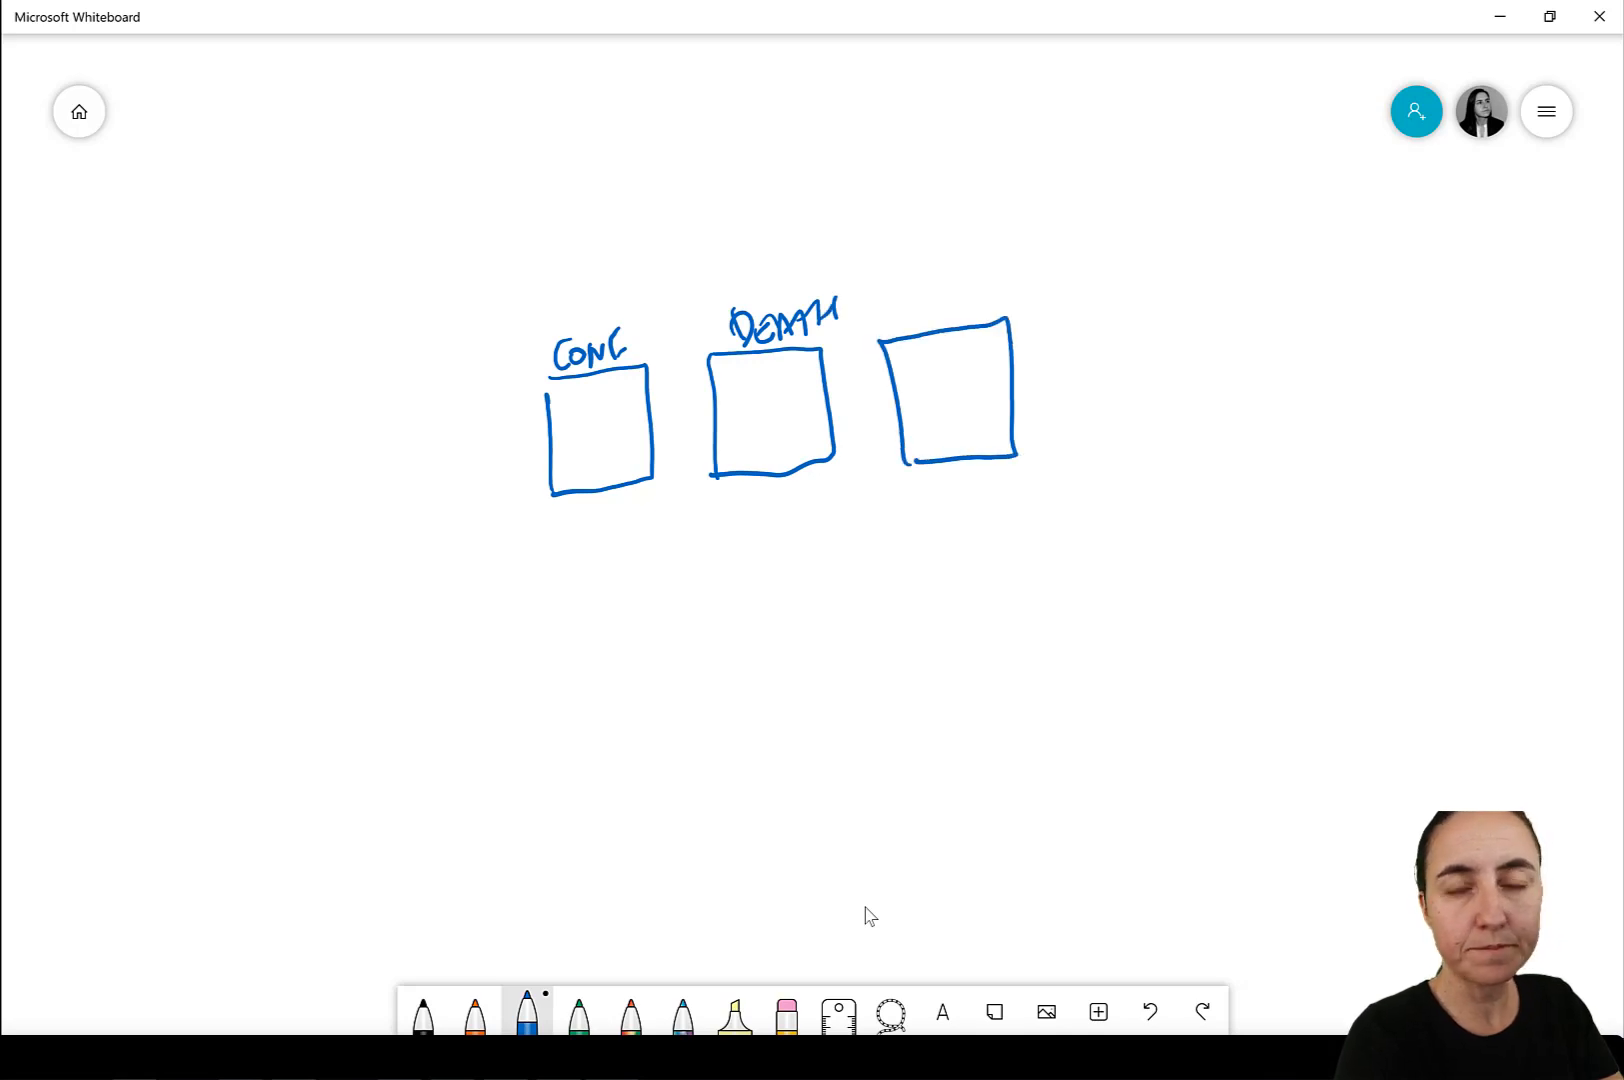
pyautogui.moveTo(885, 308)
pyautogui.mouseDown()
pyautogui.moveTo(896, 328)
pyautogui.moveTo(984, 297)
pyautogui.mouseUp()
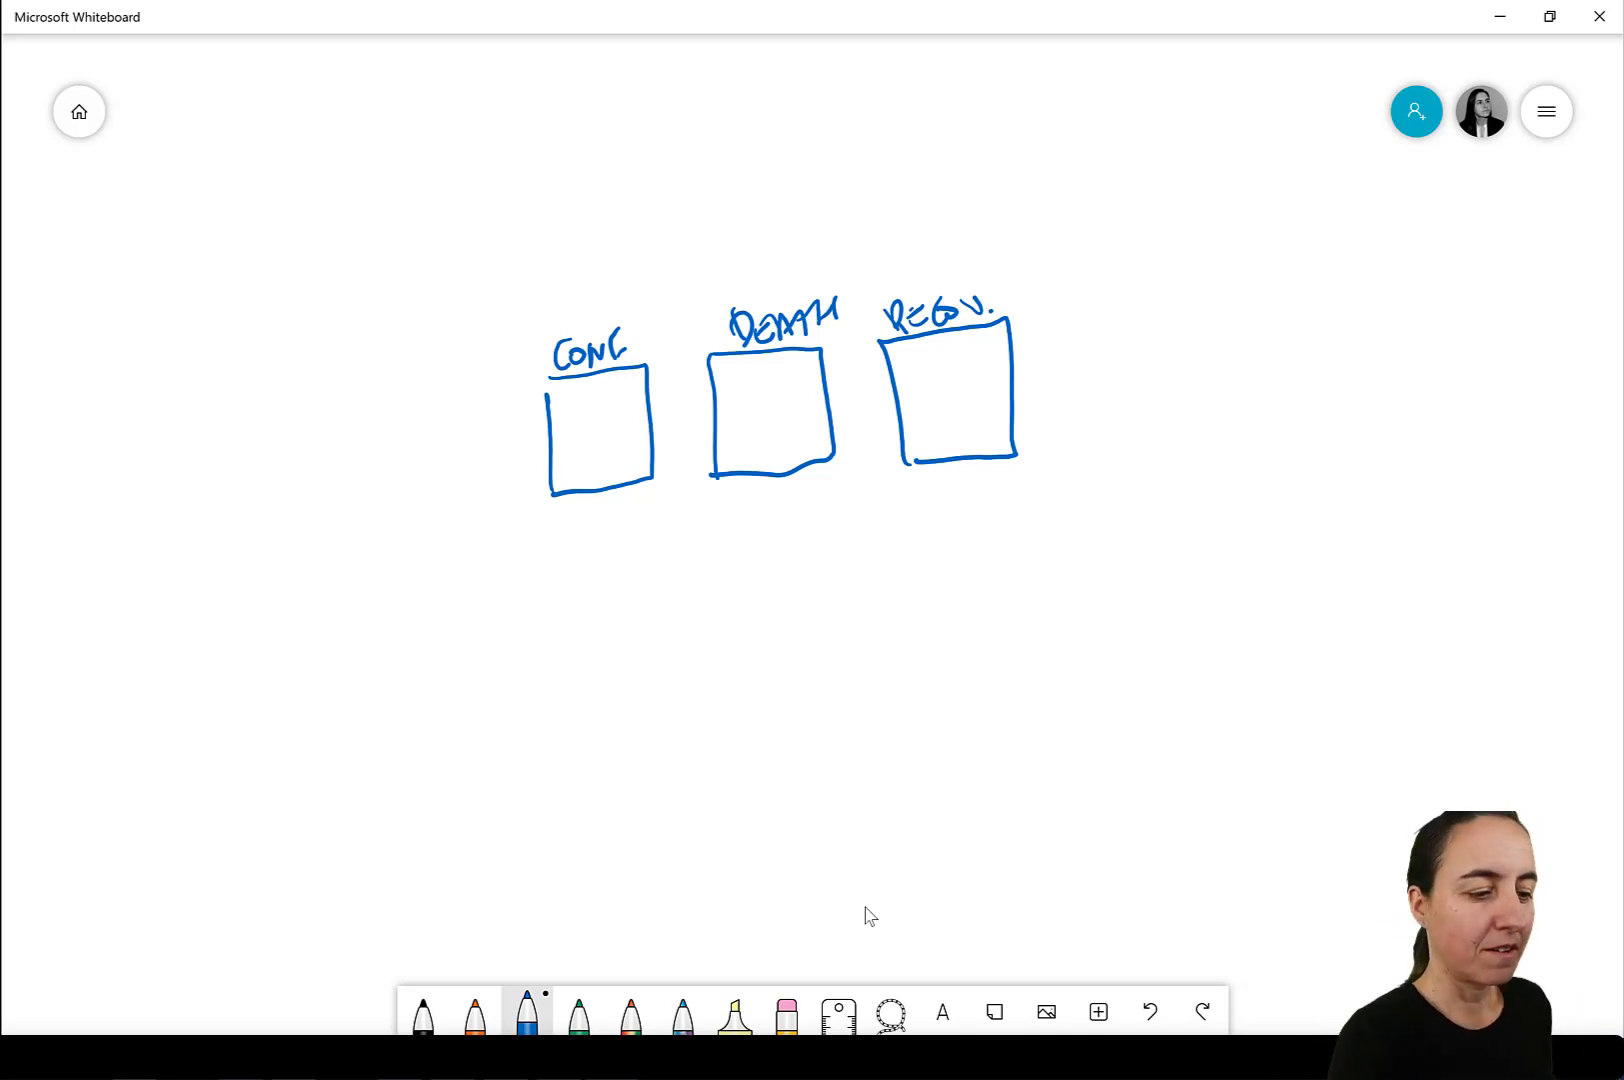
# Draw a vertical line near the right edge of each of the three boxes to mark an extra column.
pyautogui.moveTo(619, 378); pyautogui.dragTo(622, 478)
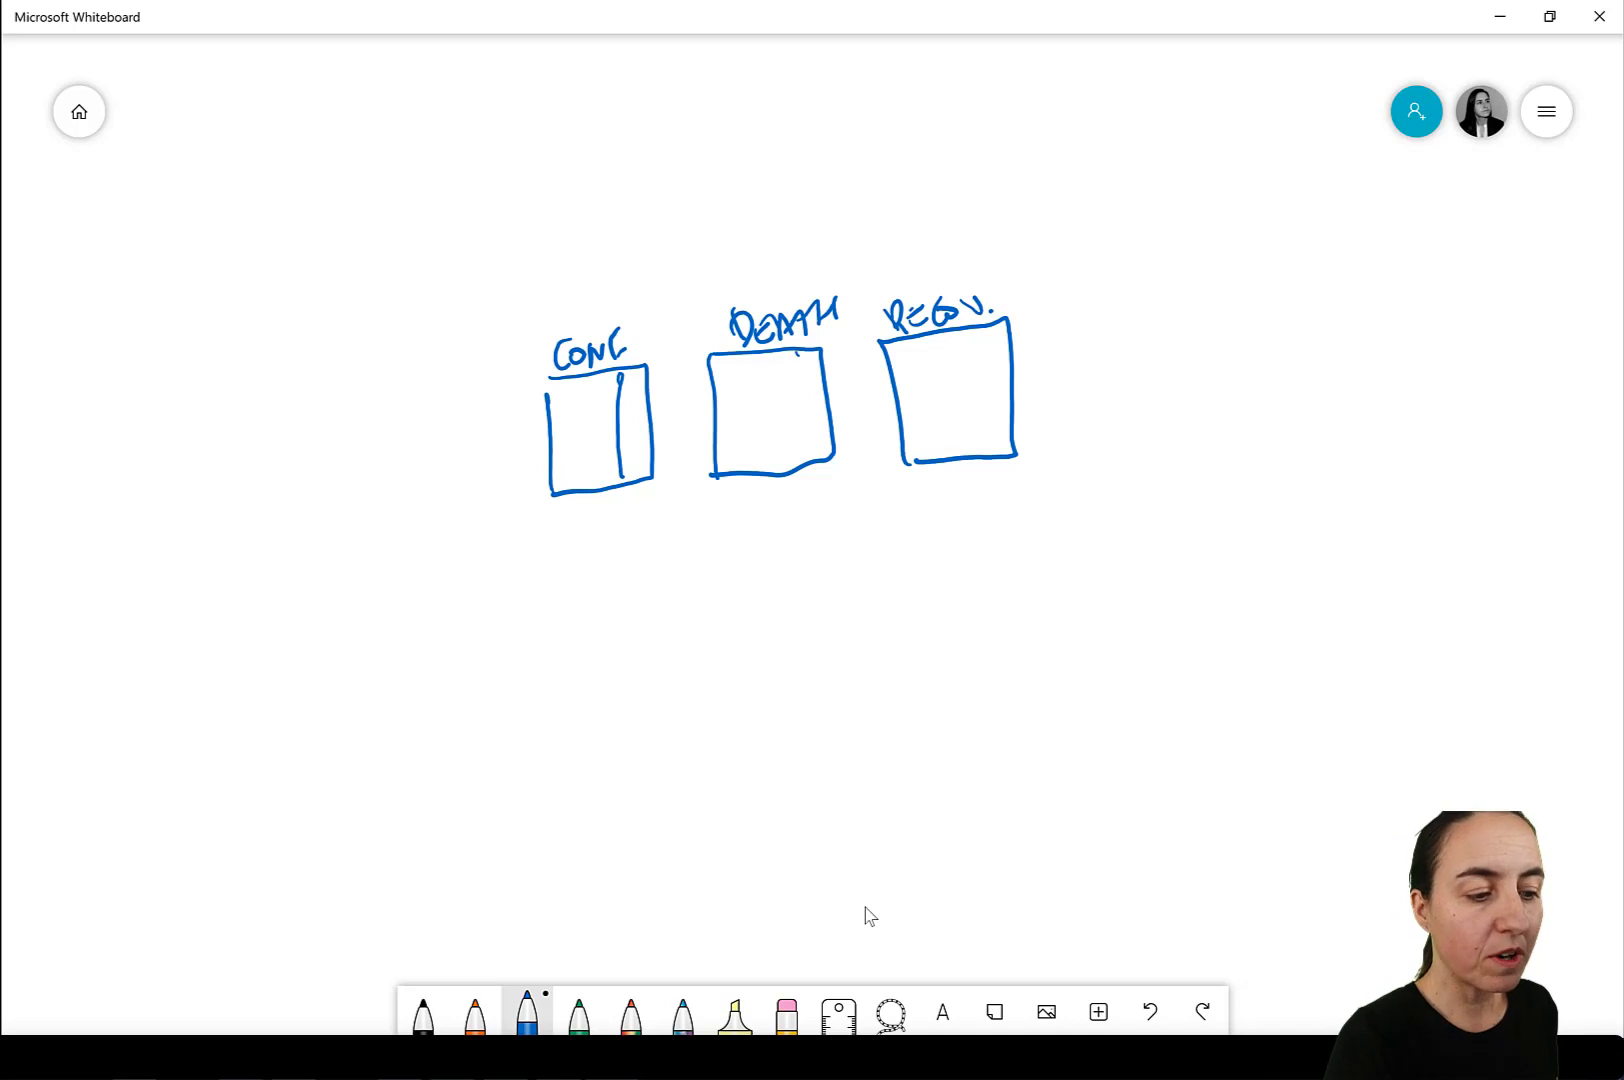
pyautogui.moveTo(796, 352); pyautogui.dragTo(812, 460)
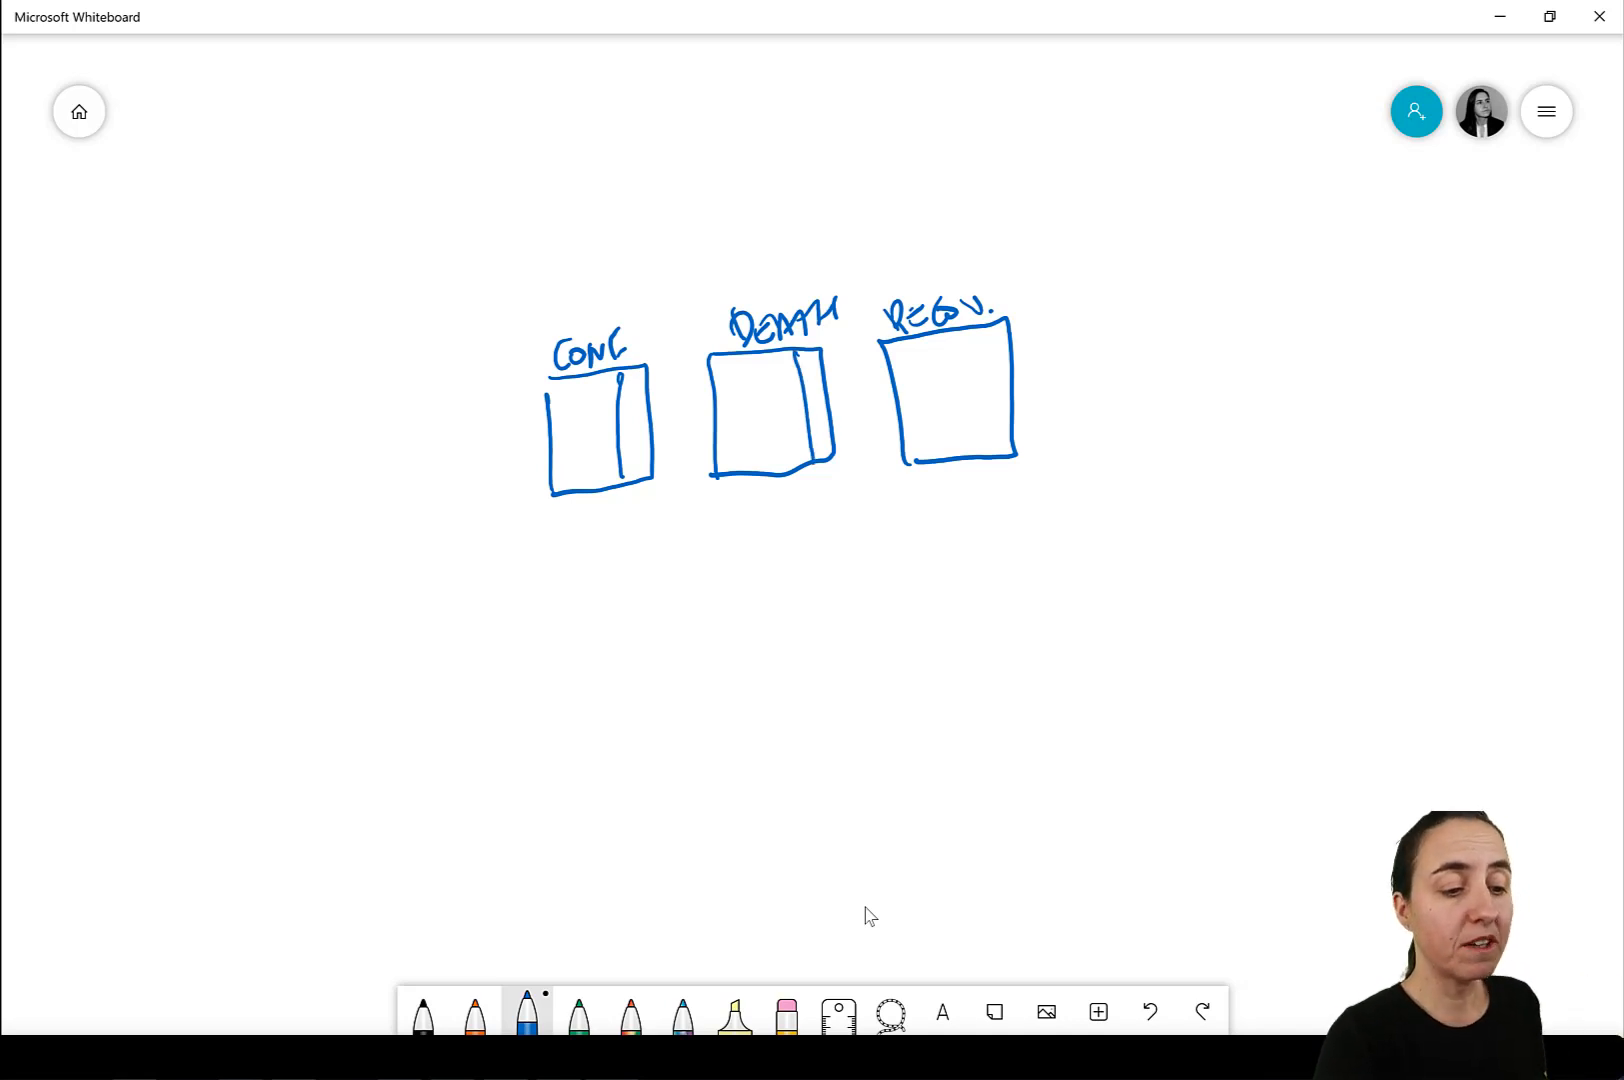
pyautogui.moveTo(982, 328); pyautogui.dragTo(985, 460)
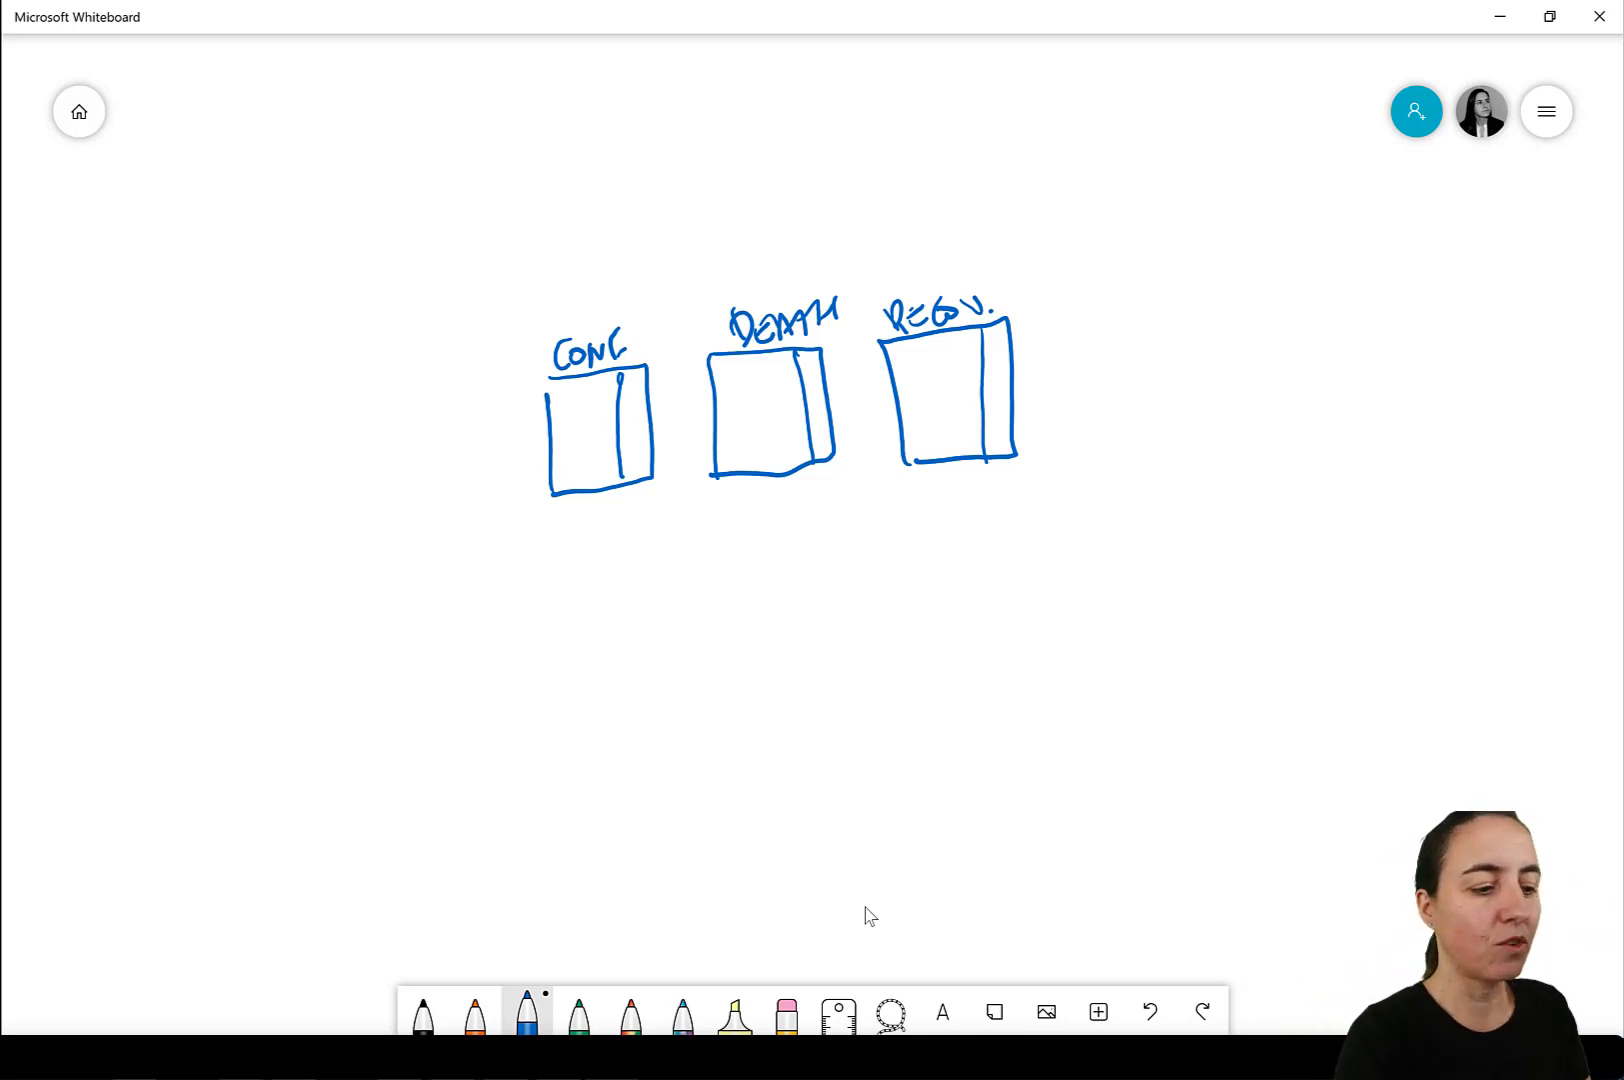
# Stack two more boxes directly beneath the CONF box and label them Death and Recov.
pyautogui.moveTo(546, 495)
pyautogui.mouseDown()
pyautogui.moveTo(562, 617)
pyautogui.moveTo(658, 618)
pyautogui.moveTo(654, 478)
pyautogui.mouseUp()
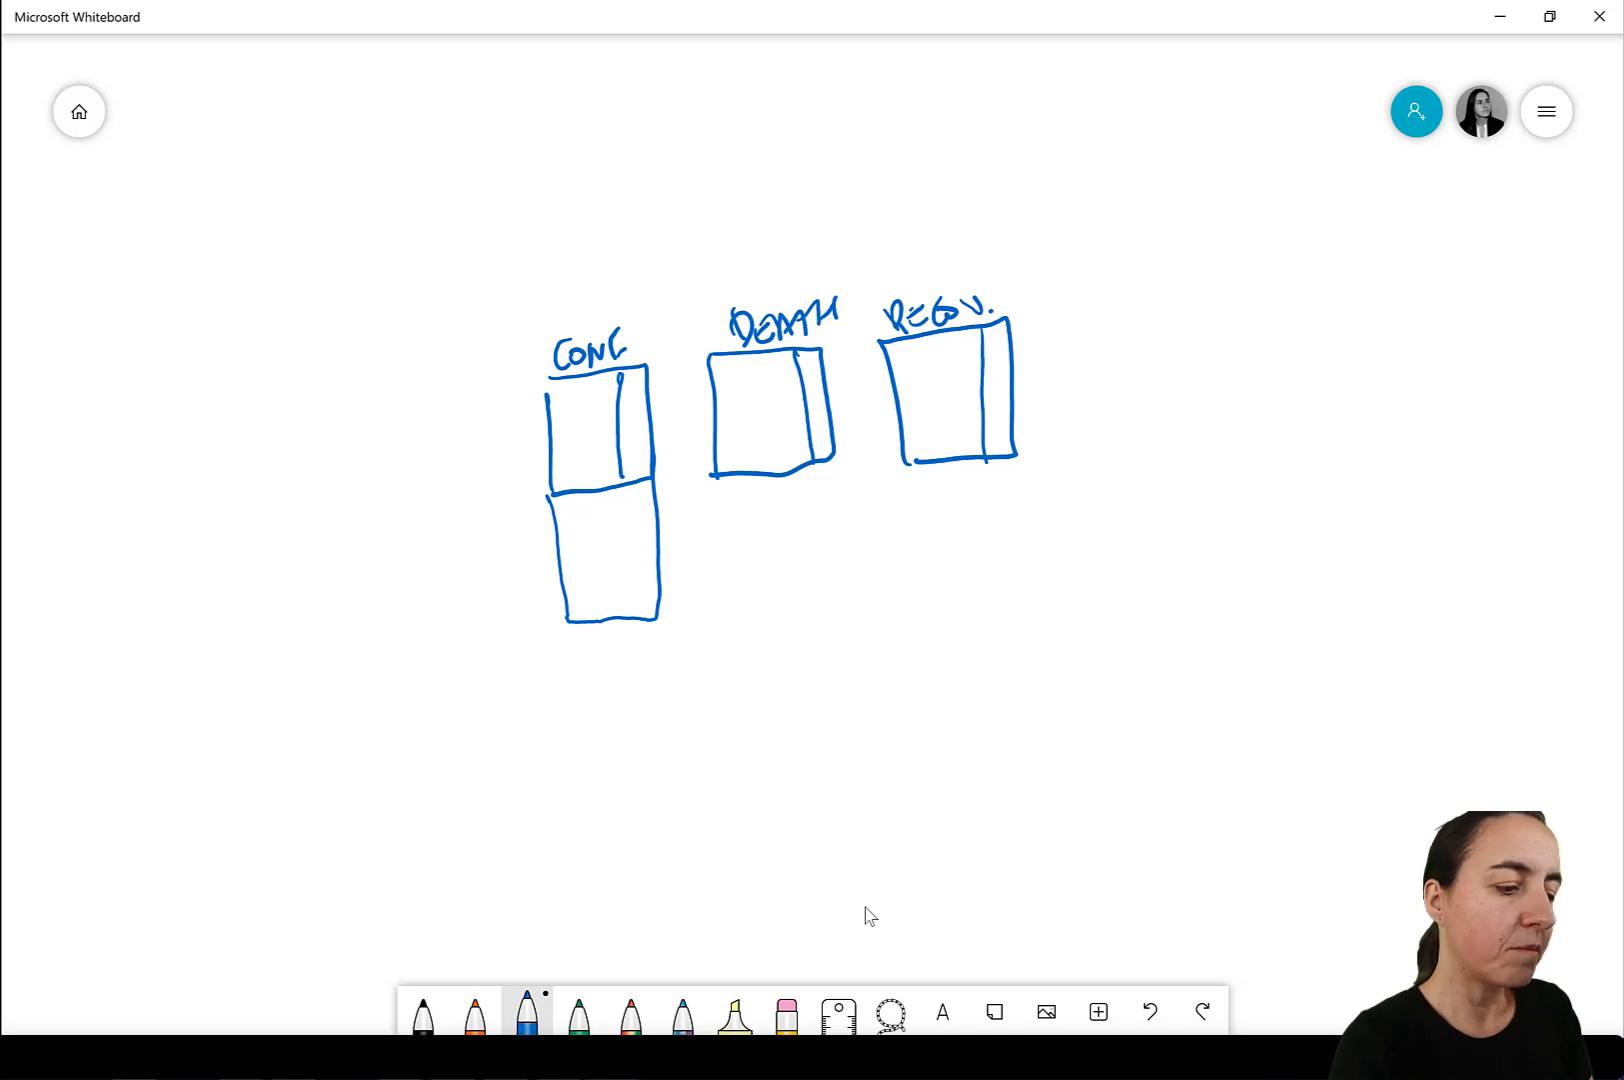
pyautogui.moveTo(582, 520); pyautogui.dragTo(628, 530)
pyautogui.moveTo(630, 490); pyautogui.dragTo(642, 510)
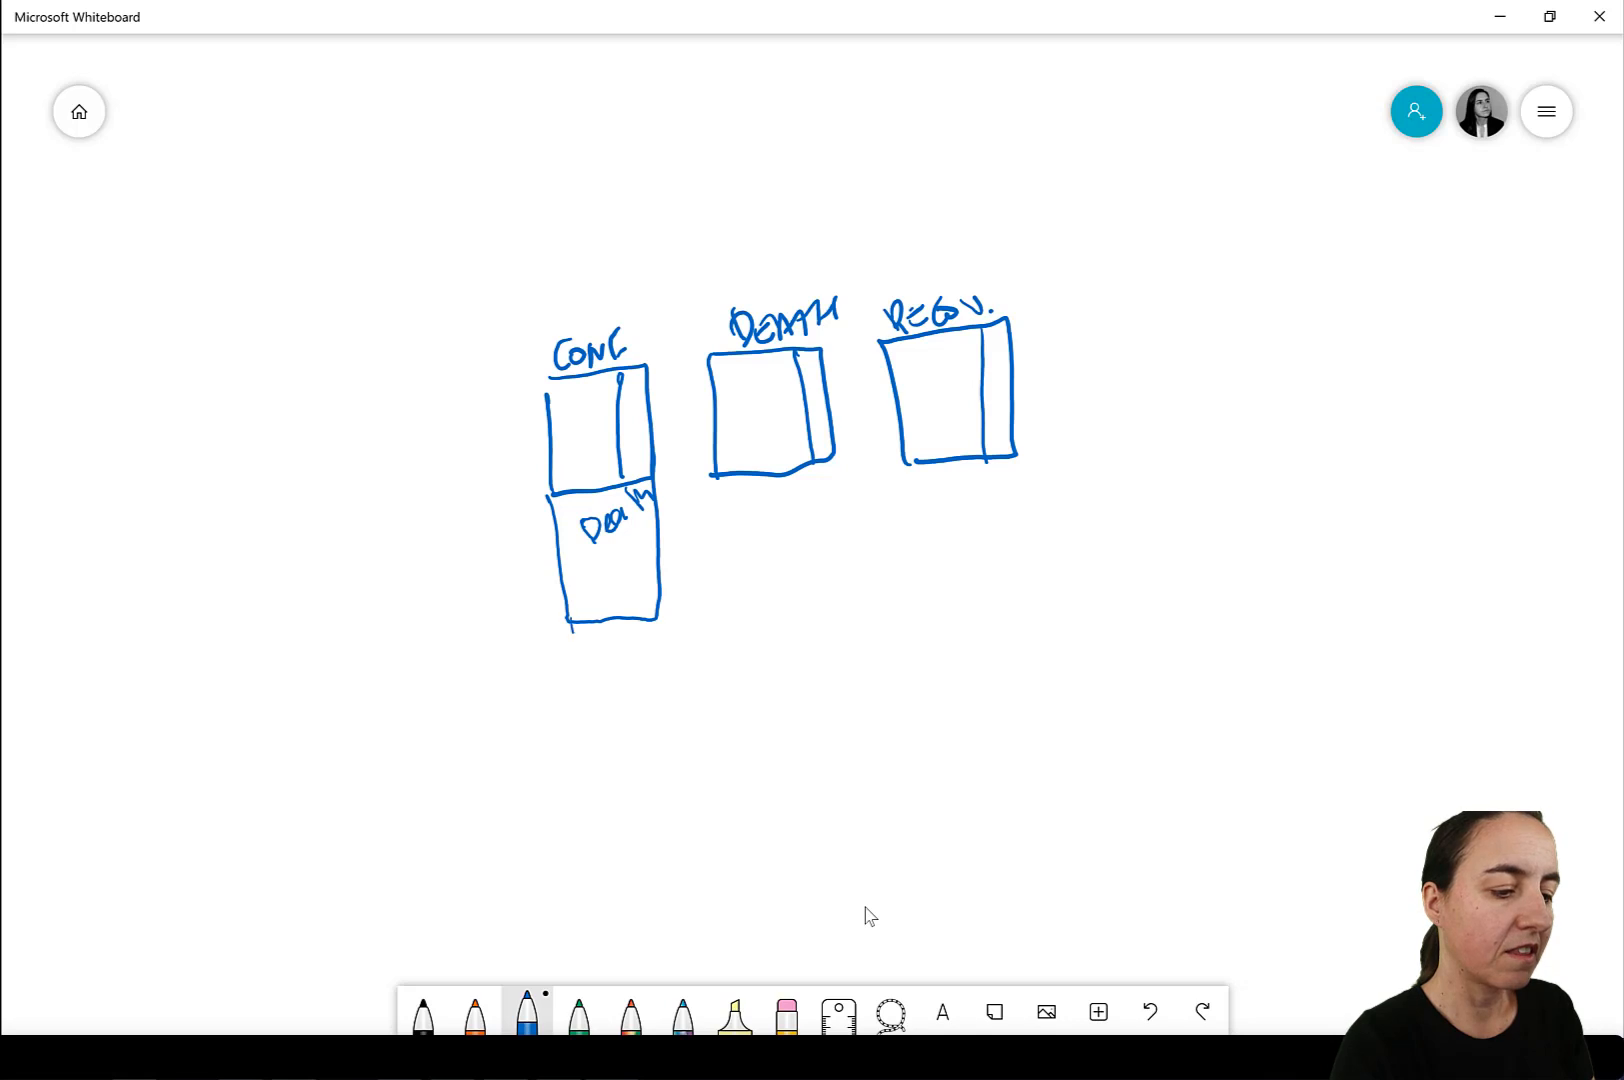
pyautogui.moveTo(570, 620)
pyautogui.mouseDown()
pyautogui.moveTo(634, 772)
pyautogui.moveTo(656, 597)
pyautogui.mouseUp()
pyautogui.moveTo(598, 735); pyautogui.dragTo(626, 693)
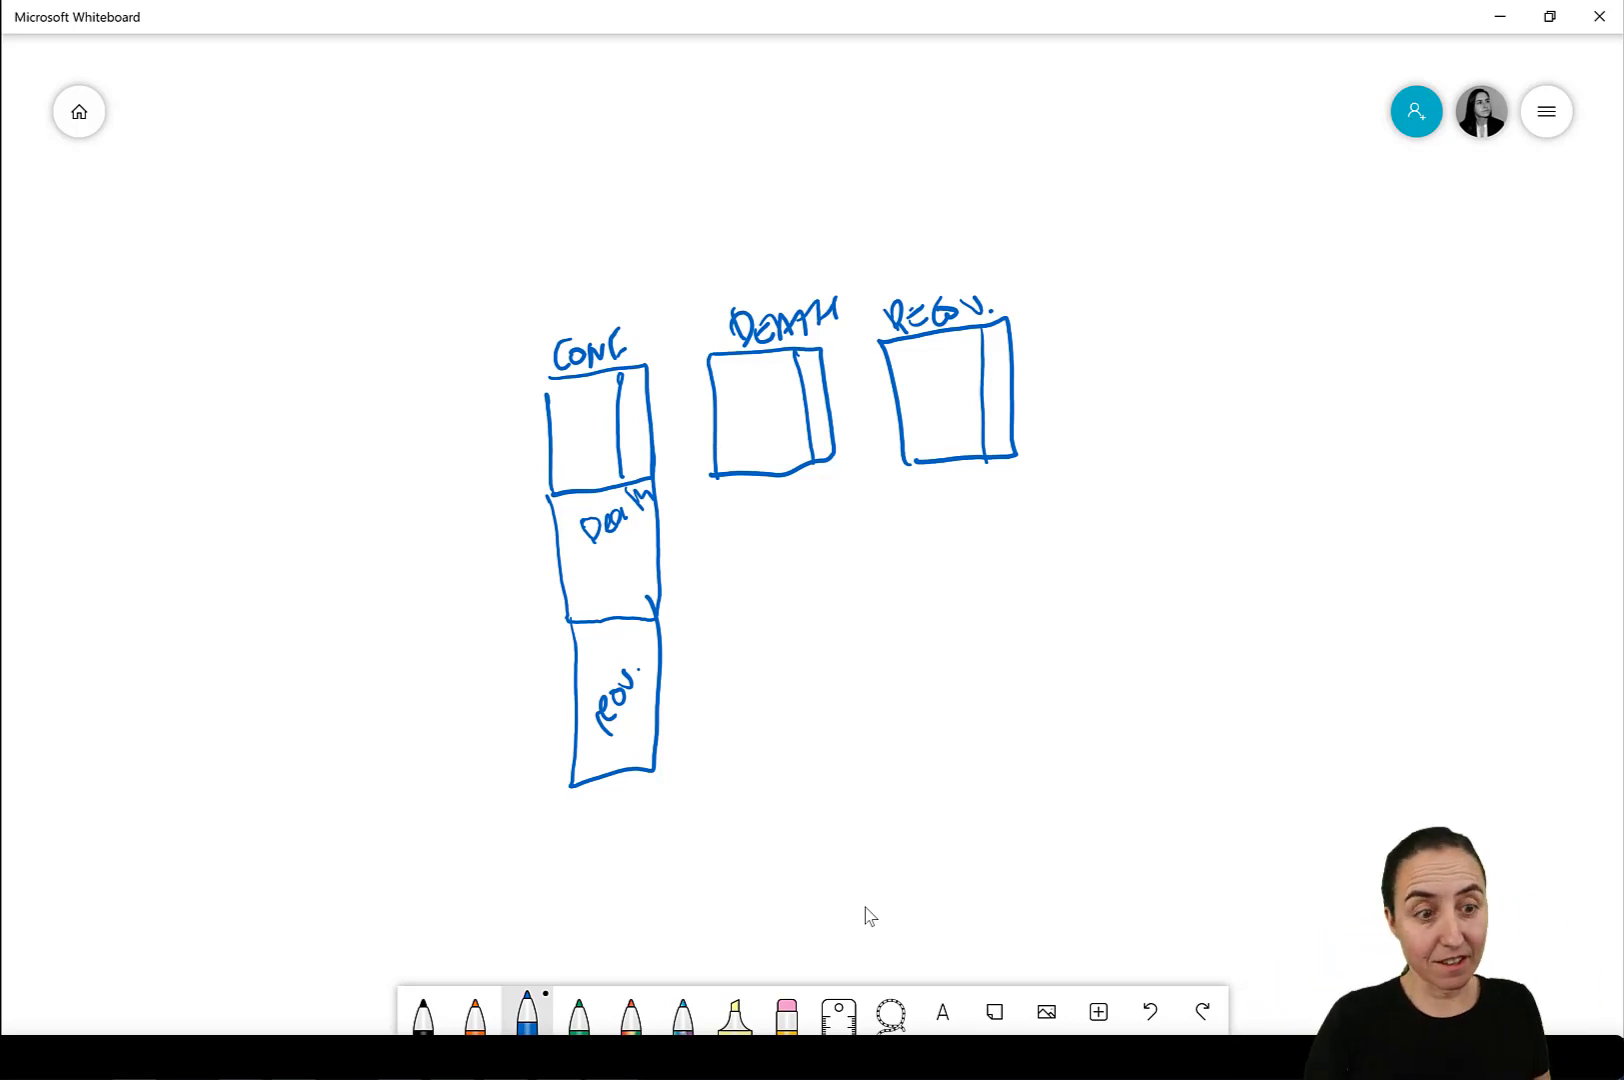
# Erase the separate DEATH and RECOV. boxes and their labels beside the stacked tables.
pyautogui.click(787, 1012)
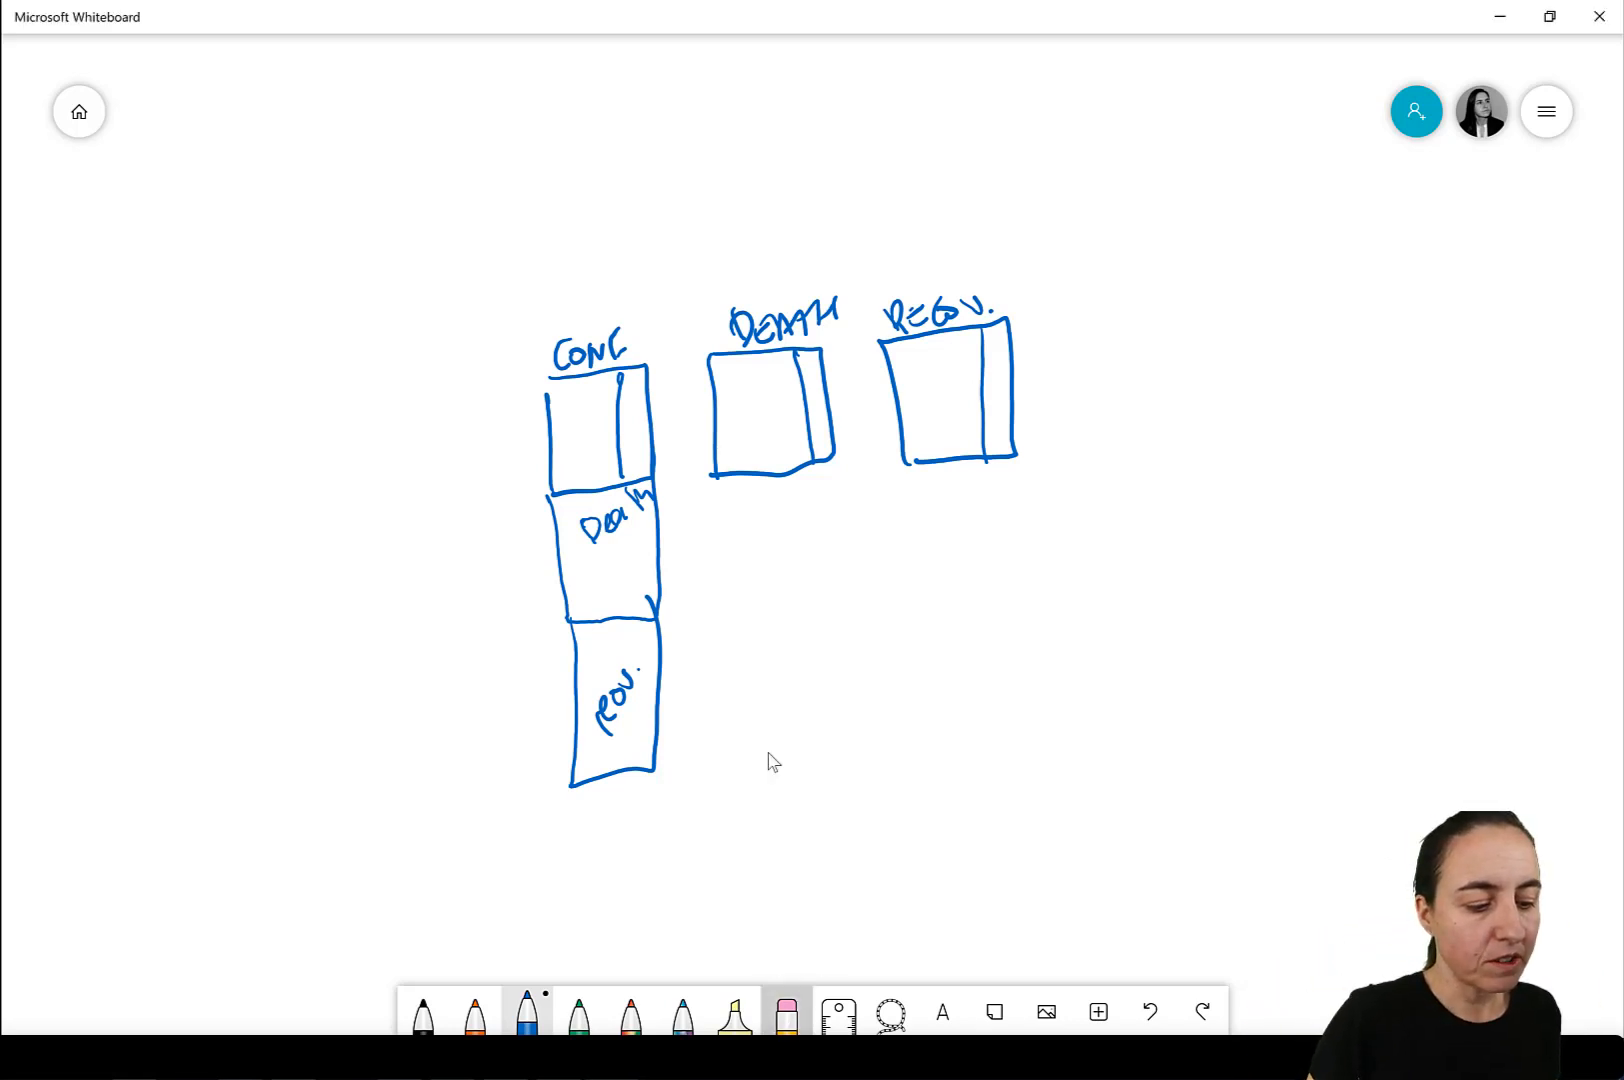
pyautogui.moveTo(702, 280)
pyautogui.mouseDown()
pyautogui.moveTo(732, 373)
pyautogui.moveTo(662, 214)
pyautogui.mouseUp()
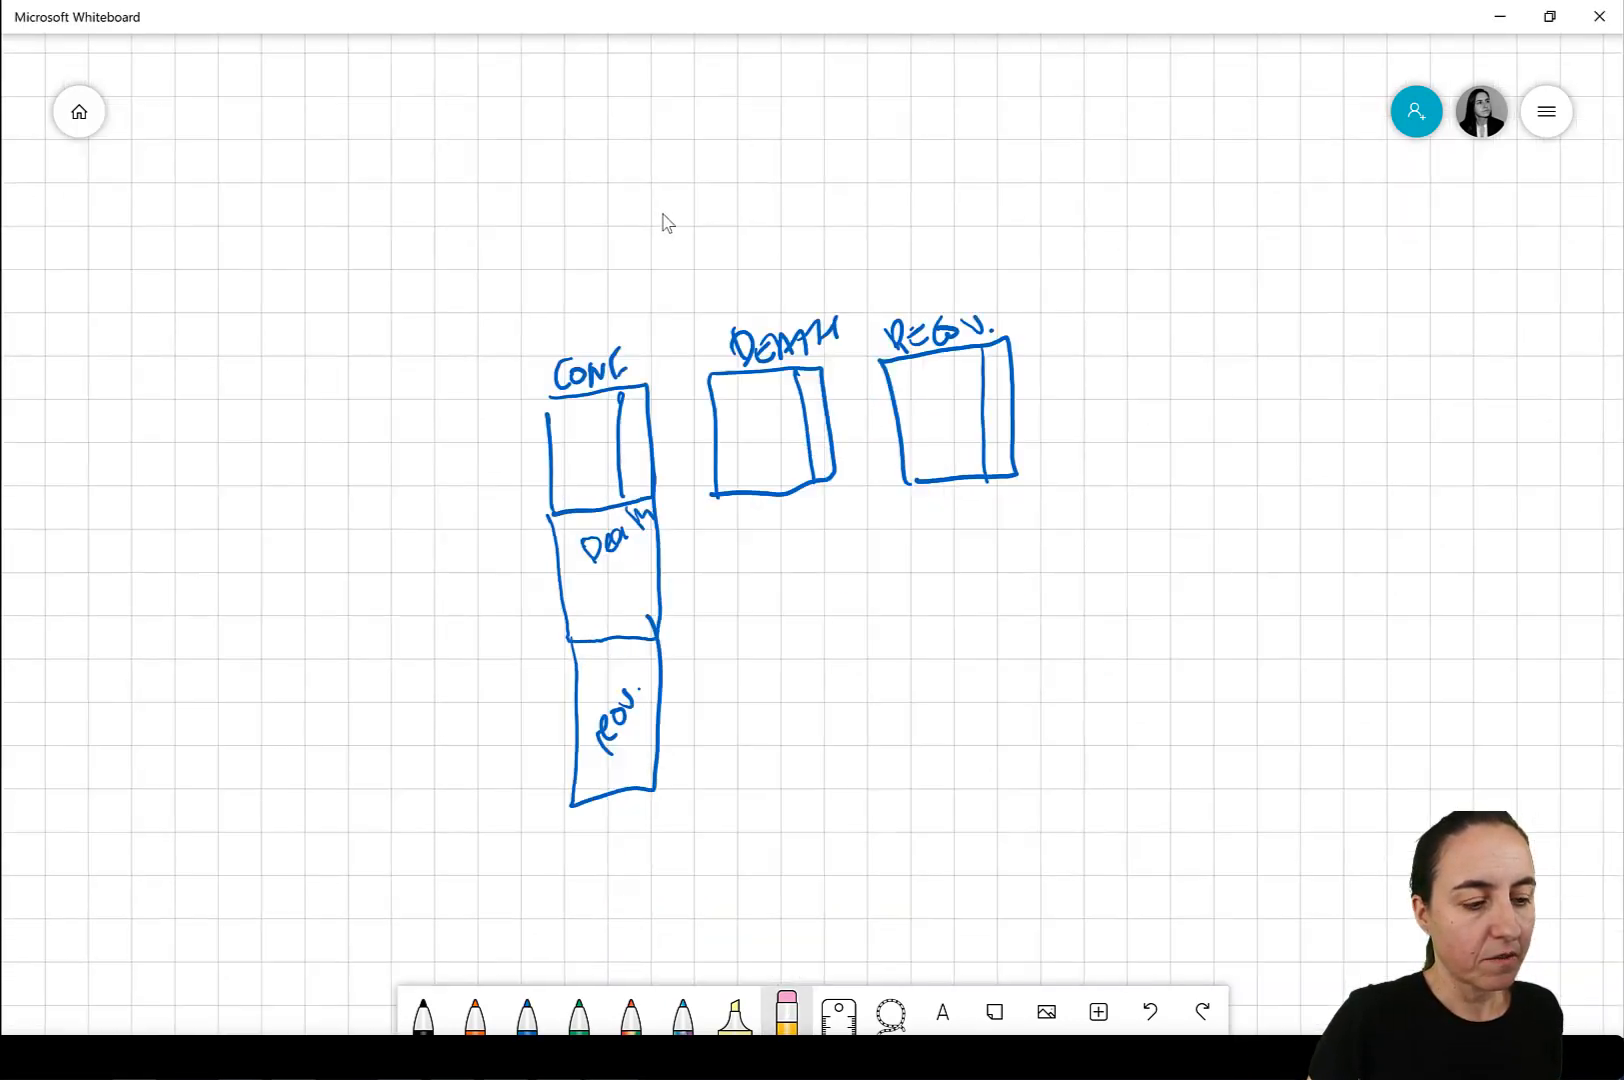
pyautogui.moveTo(668, 335)
pyautogui.mouseDown()
pyautogui.moveTo(765, 373)
pyautogui.moveTo(721, 384)
pyautogui.mouseUp()
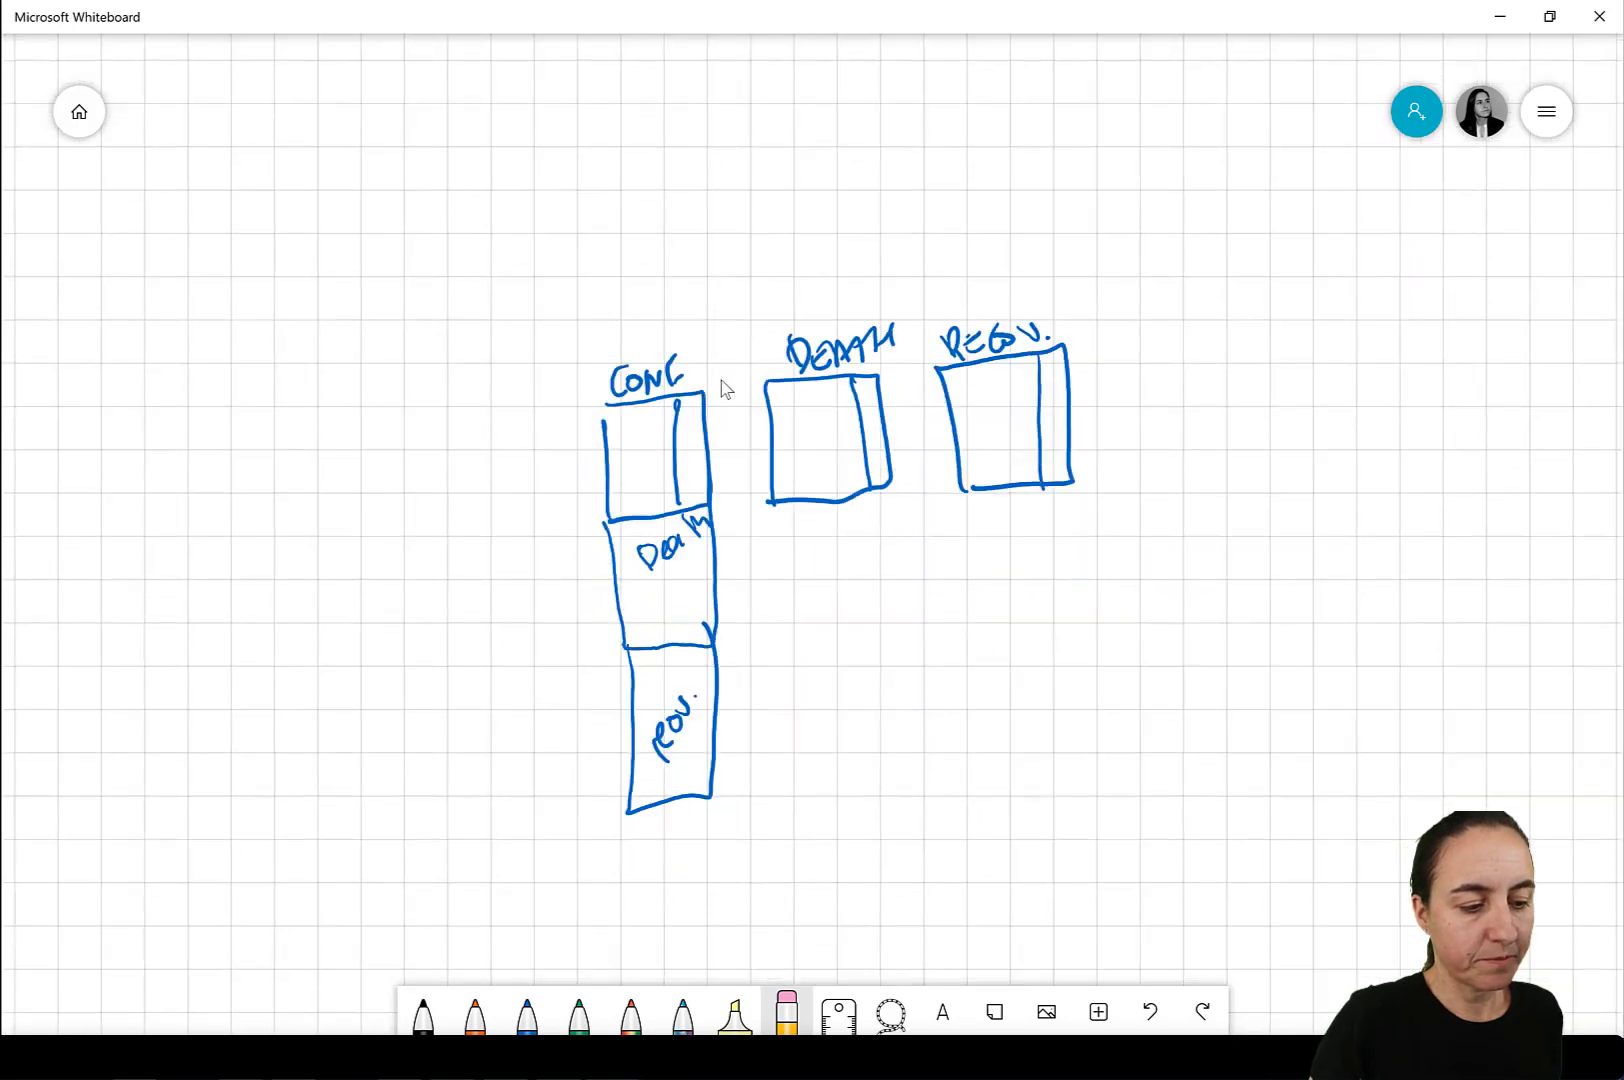
pyautogui.moveTo(920, 476)
pyautogui.mouseDown()
pyautogui.moveTo(808, 402)
pyautogui.moveTo(971, 529)
pyautogui.moveTo(757, 440)
pyautogui.mouseUp()
pyautogui.click(757, 440)
pyautogui.press('Delete')
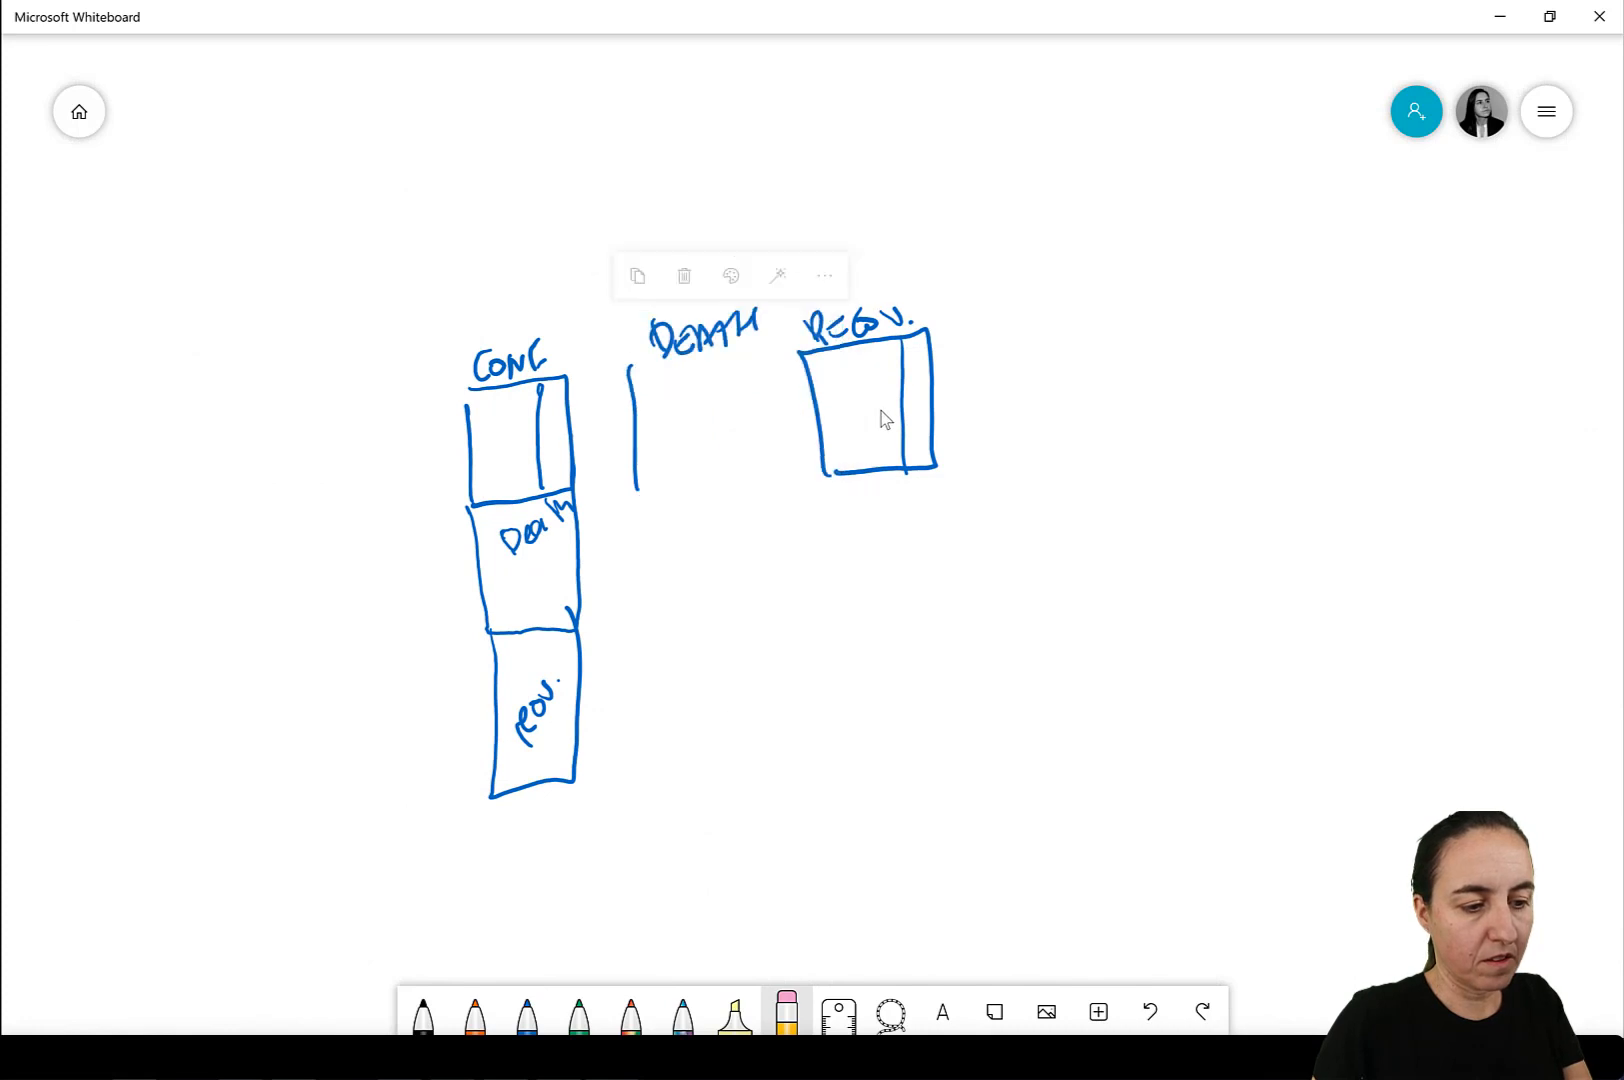
pyautogui.click(818, 434)
pyautogui.press('Delete')
pyautogui.click(656, 368)
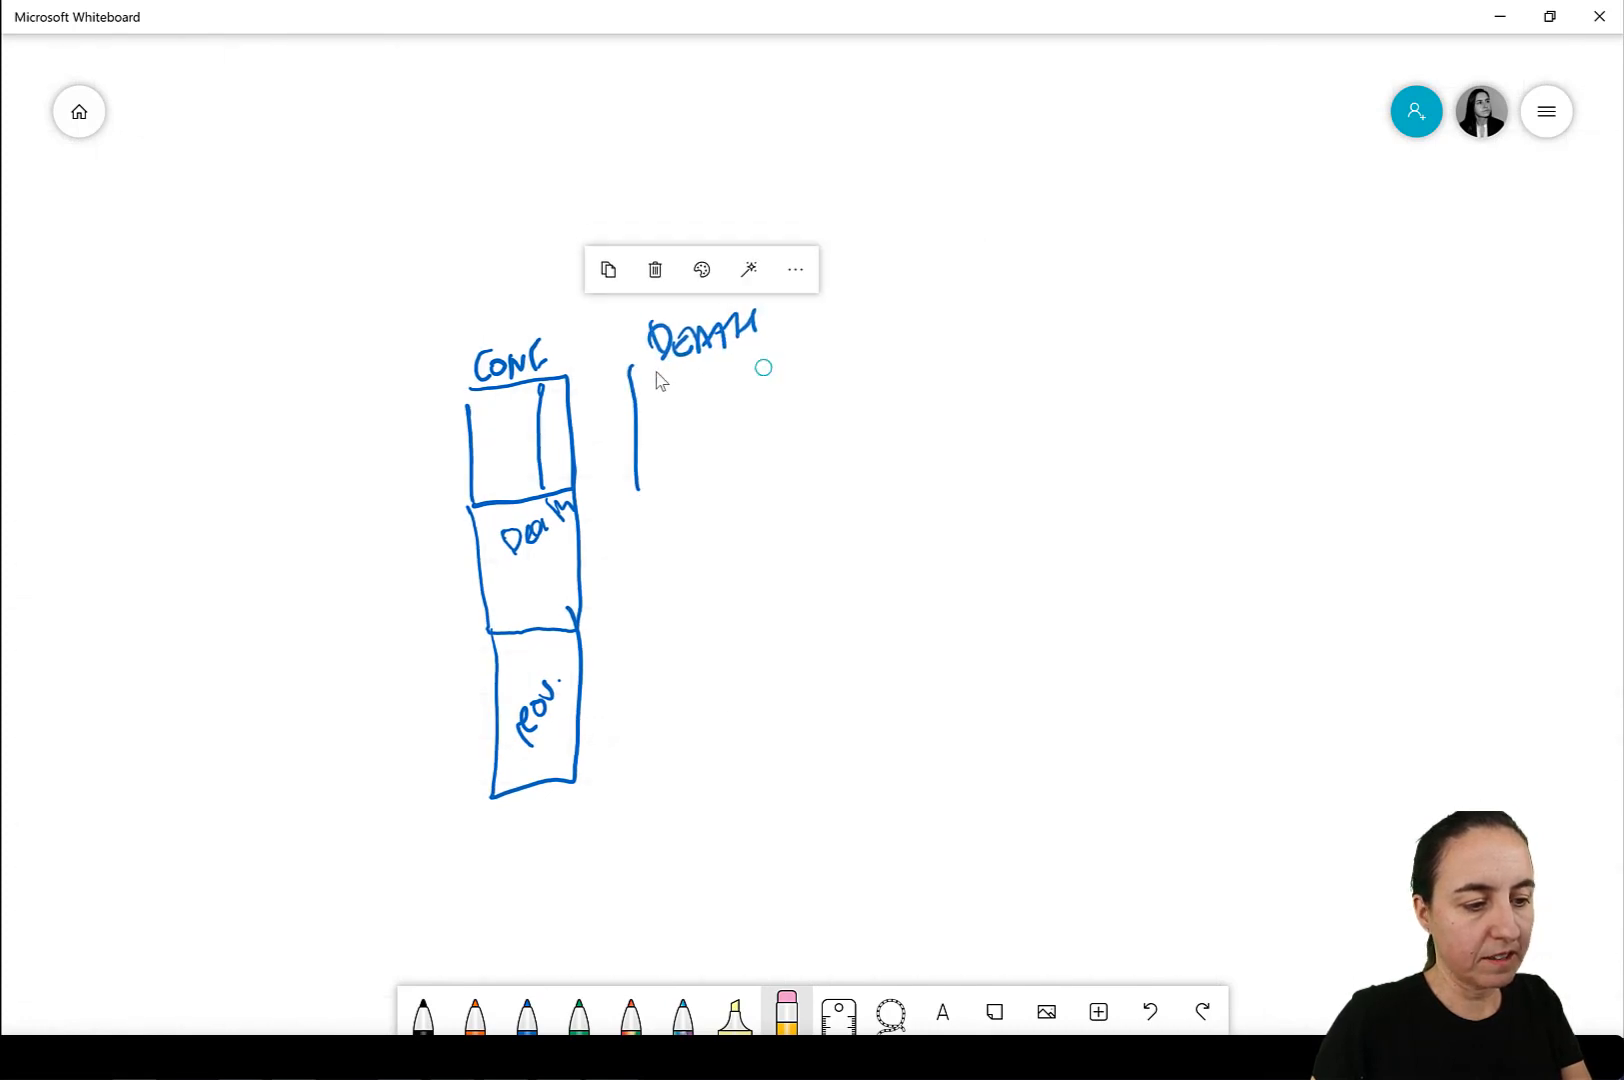
pyautogui.press('Delete')
pyautogui.click(632, 398)
pyautogui.press('Delete')
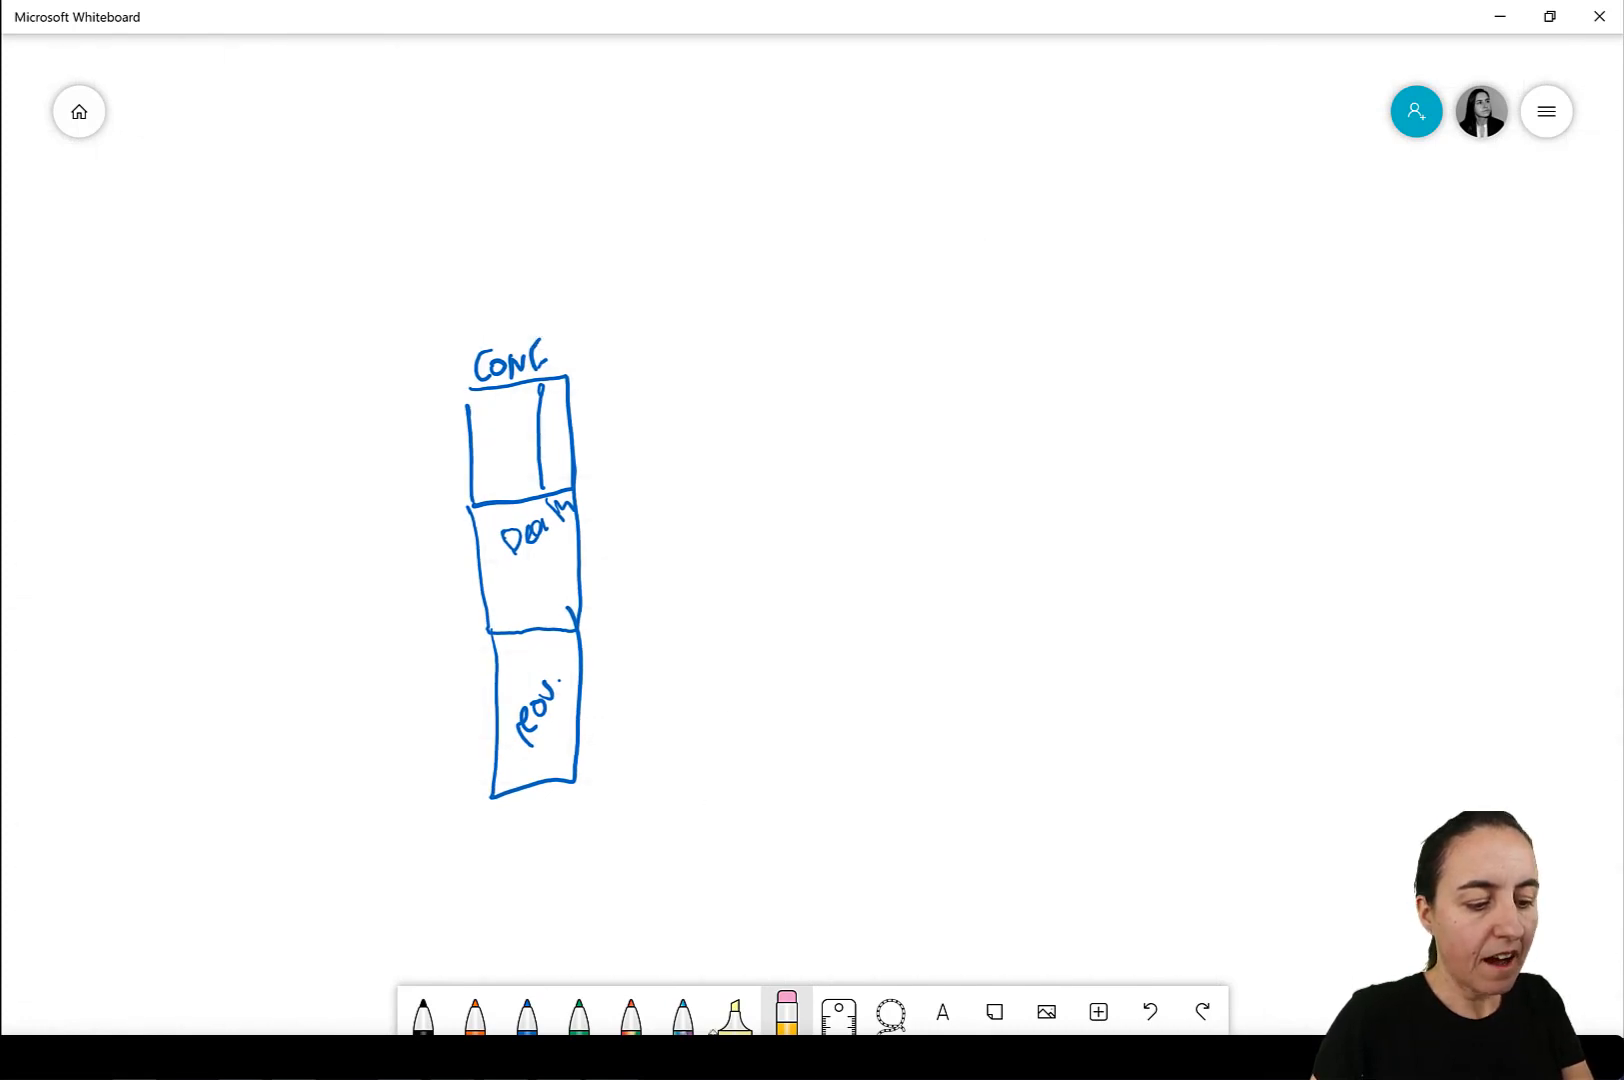
# Draw an orange box labelled calendar with a line towards the stack, and mark an orange column down all three stacked tables.
pyautogui.moveTo(475, 1058)
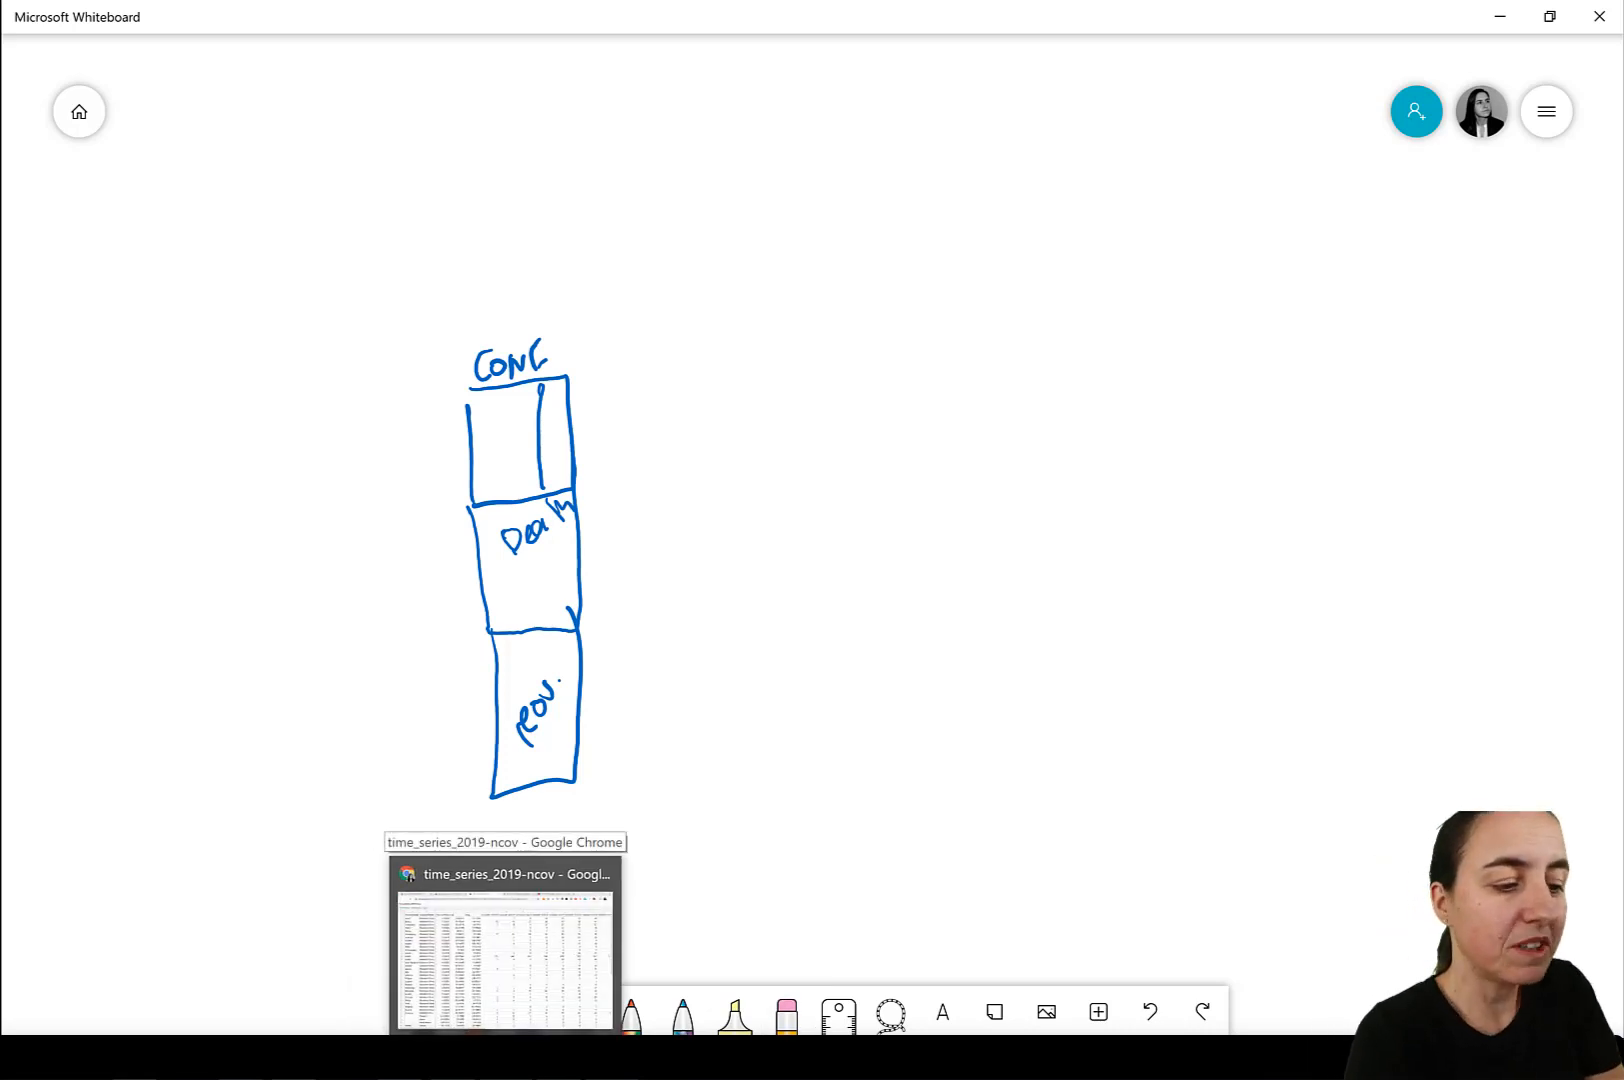
pyautogui.moveTo(626, 368); pyautogui.dragTo(693, 302)
pyautogui.moveTo(710, 200)
pyautogui.mouseDown()
pyautogui.moveTo(718, 362)
pyautogui.moveTo(852, 300)
pyautogui.moveTo(716, 350)
pyautogui.moveTo(810, 246)
pyautogui.mouseUp()
pyautogui.moveTo(795, 262); pyautogui.dragTo(822, 234)
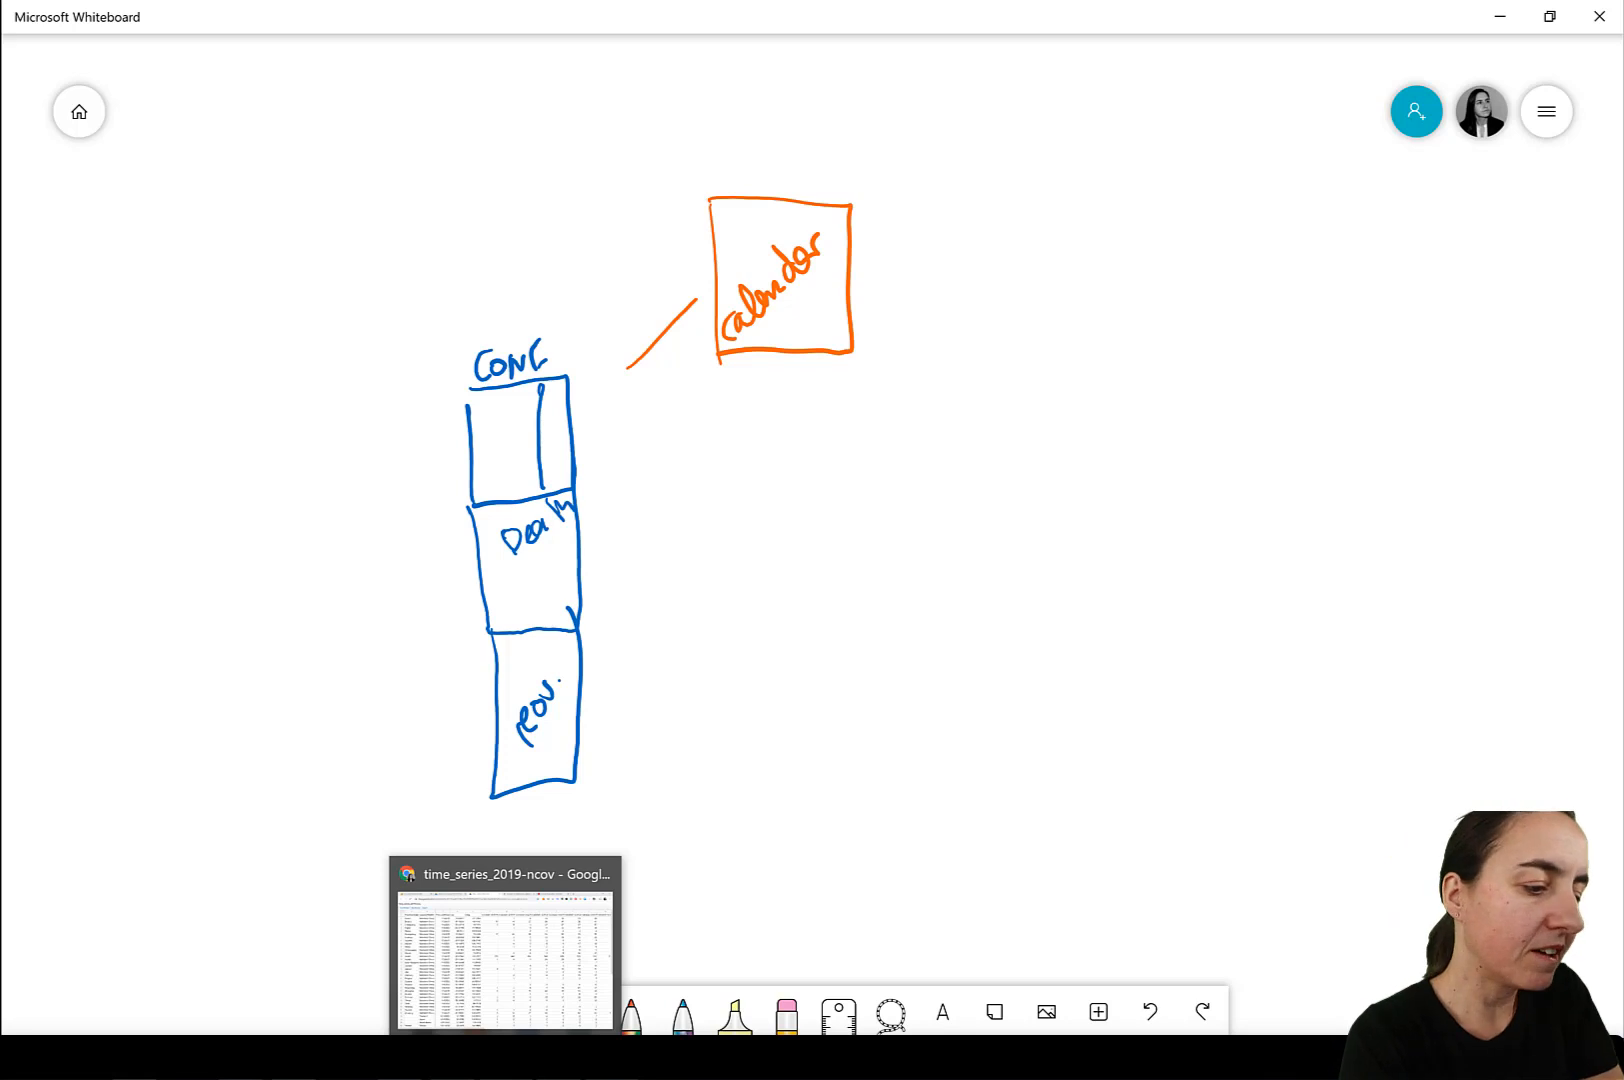
pyautogui.moveTo(490, 395)
pyautogui.mouseDown()
pyautogui.moveTo(524, 778)
pyautogui.moveTo(517, 636)
pyautogui.mouseUp()
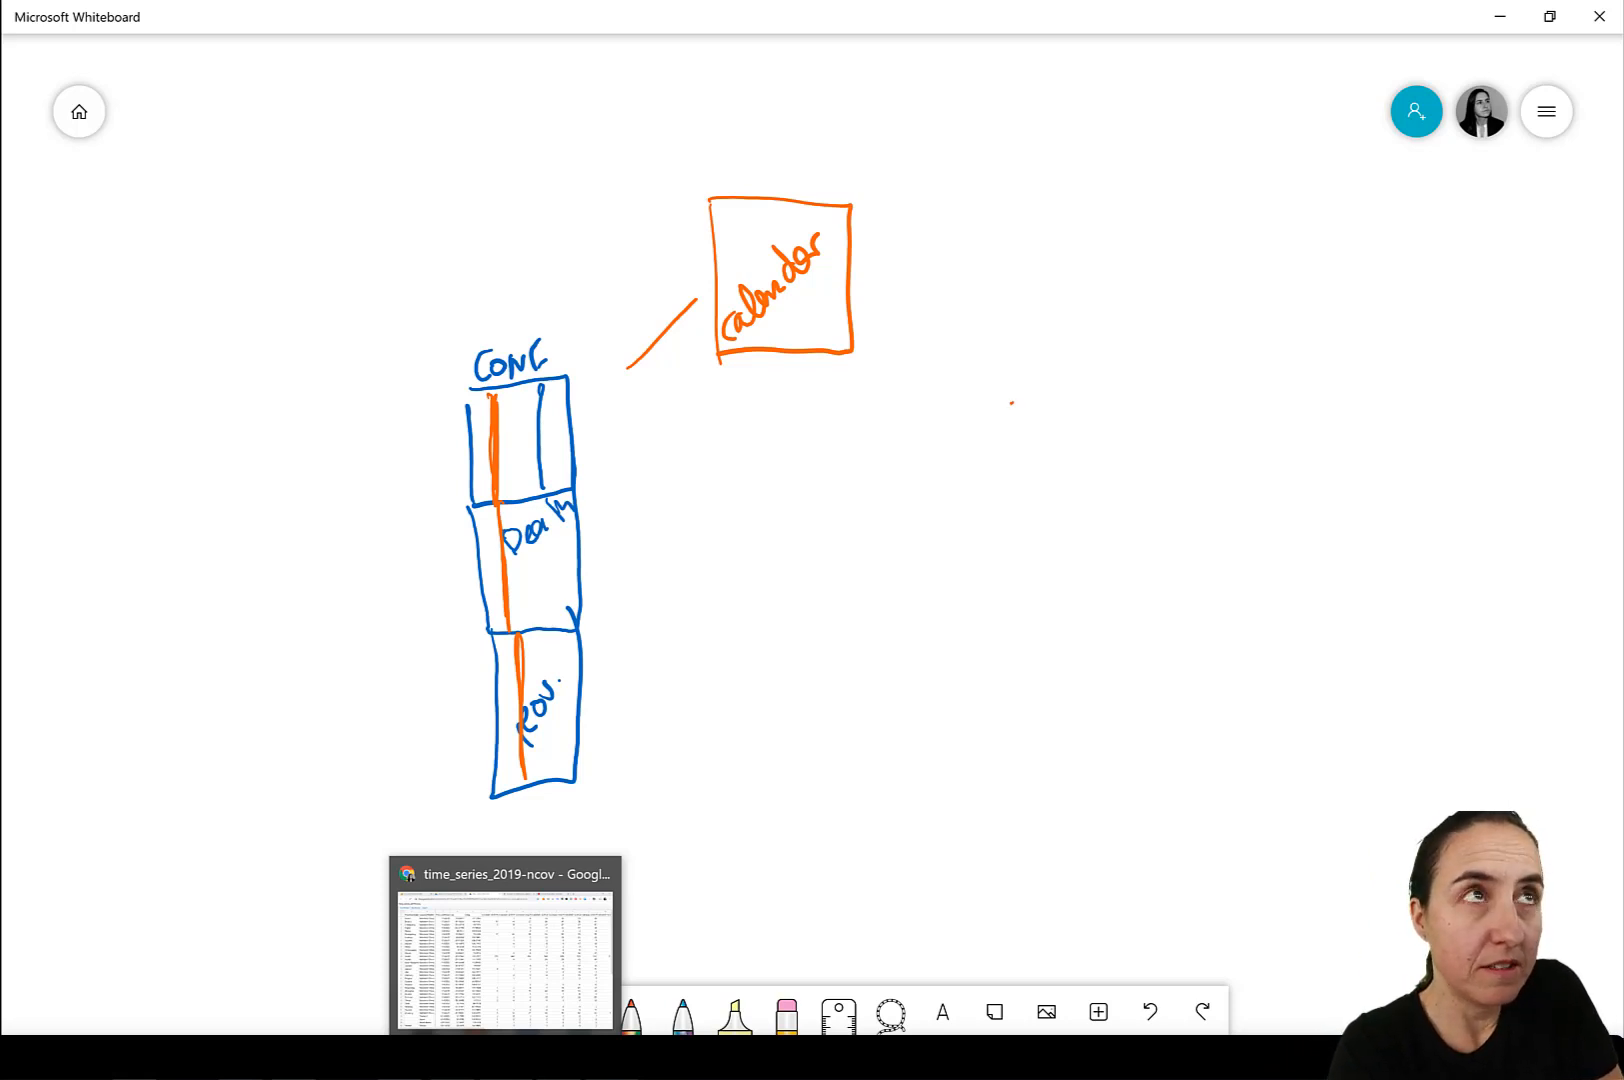
# Handwrite the sample row "02-feb // Spain // 01 feb" in orange in the empty area beside the diagram.
pyautogui.moveTo(1015, 416); pyautogui.dragTo(1017, 396)
pyautogui.moveTo(1026, 394)
pyautogui.mouseDown()
pyautogui.moveTo(1040, 420)
pyautogui.moveTo(1060, 411)
pyautogui.mouseUp()
pyautogui.moveTo(1085, 391); pyautogui.dragTo(1076, 434)
pyautogui.moveTo(1072, 424); pyautogui.dragTo(1093, 399)
pyautogui.moveTo(1089, 411); pyautogui.dragTo(1110, 424)
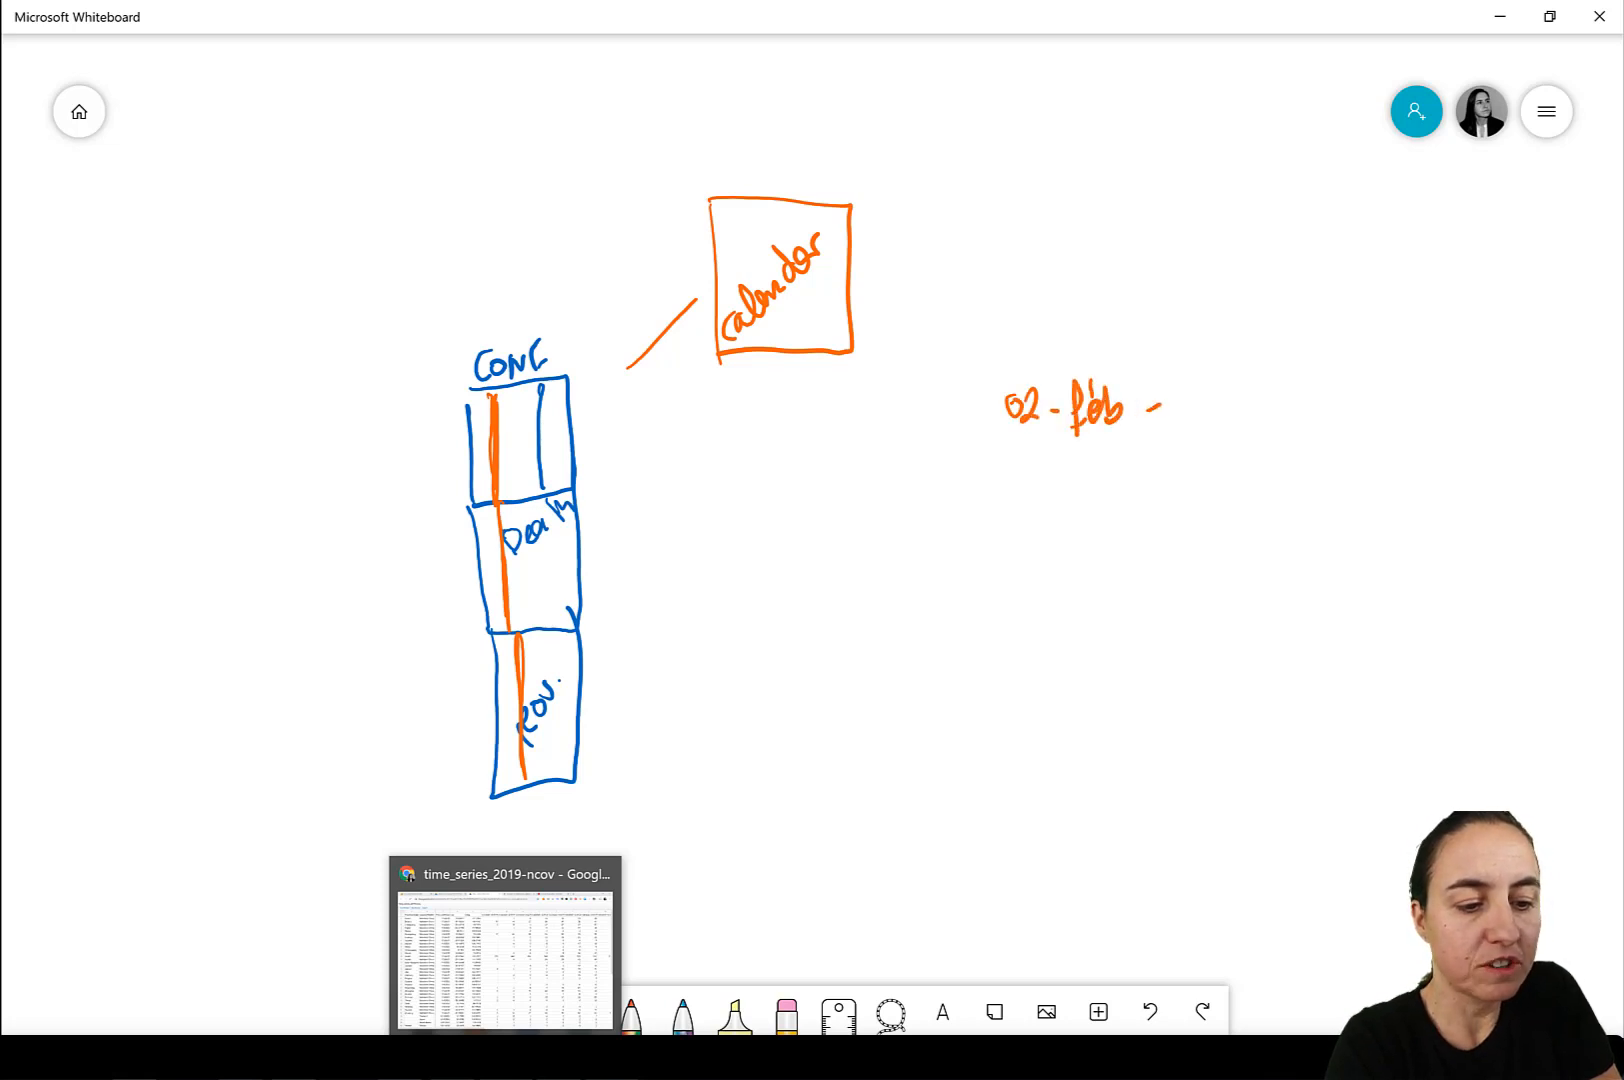
pyautogui.moveTo(1166, 368); pyautogui.dragTo(1145, 438)
pyautogui.moveTo(1186, 380)
pyautogui.mouseDown()
pyautogui.moveTo(1158, 434)
pyautogui.moveTo(1197, 422)
pyautogui.moveTo(1224, 448)
pyautogui.mouseUp()
pyautogui.moveTo(1252, 405)
pyautogui.mouseDown()
pyautogui.moveTo(1240, 420)
pyautogui.moveTo(1265, 408)
pyautogui.moveTo(1306, 435)
pyautogui.mouseUp()
pyautogui.moveTo(1330, 366)
pyautogui.mouseDown()
pyautogui.moveTo(1320, 438)
pyautogui.moveTo(1386, 410)
pyautogui.moveTo(1430, 432)
pyautogui.moveTo(1462, 370)
pyautogui.moveTo(1462, 414)
pyautogui.mouseUp()
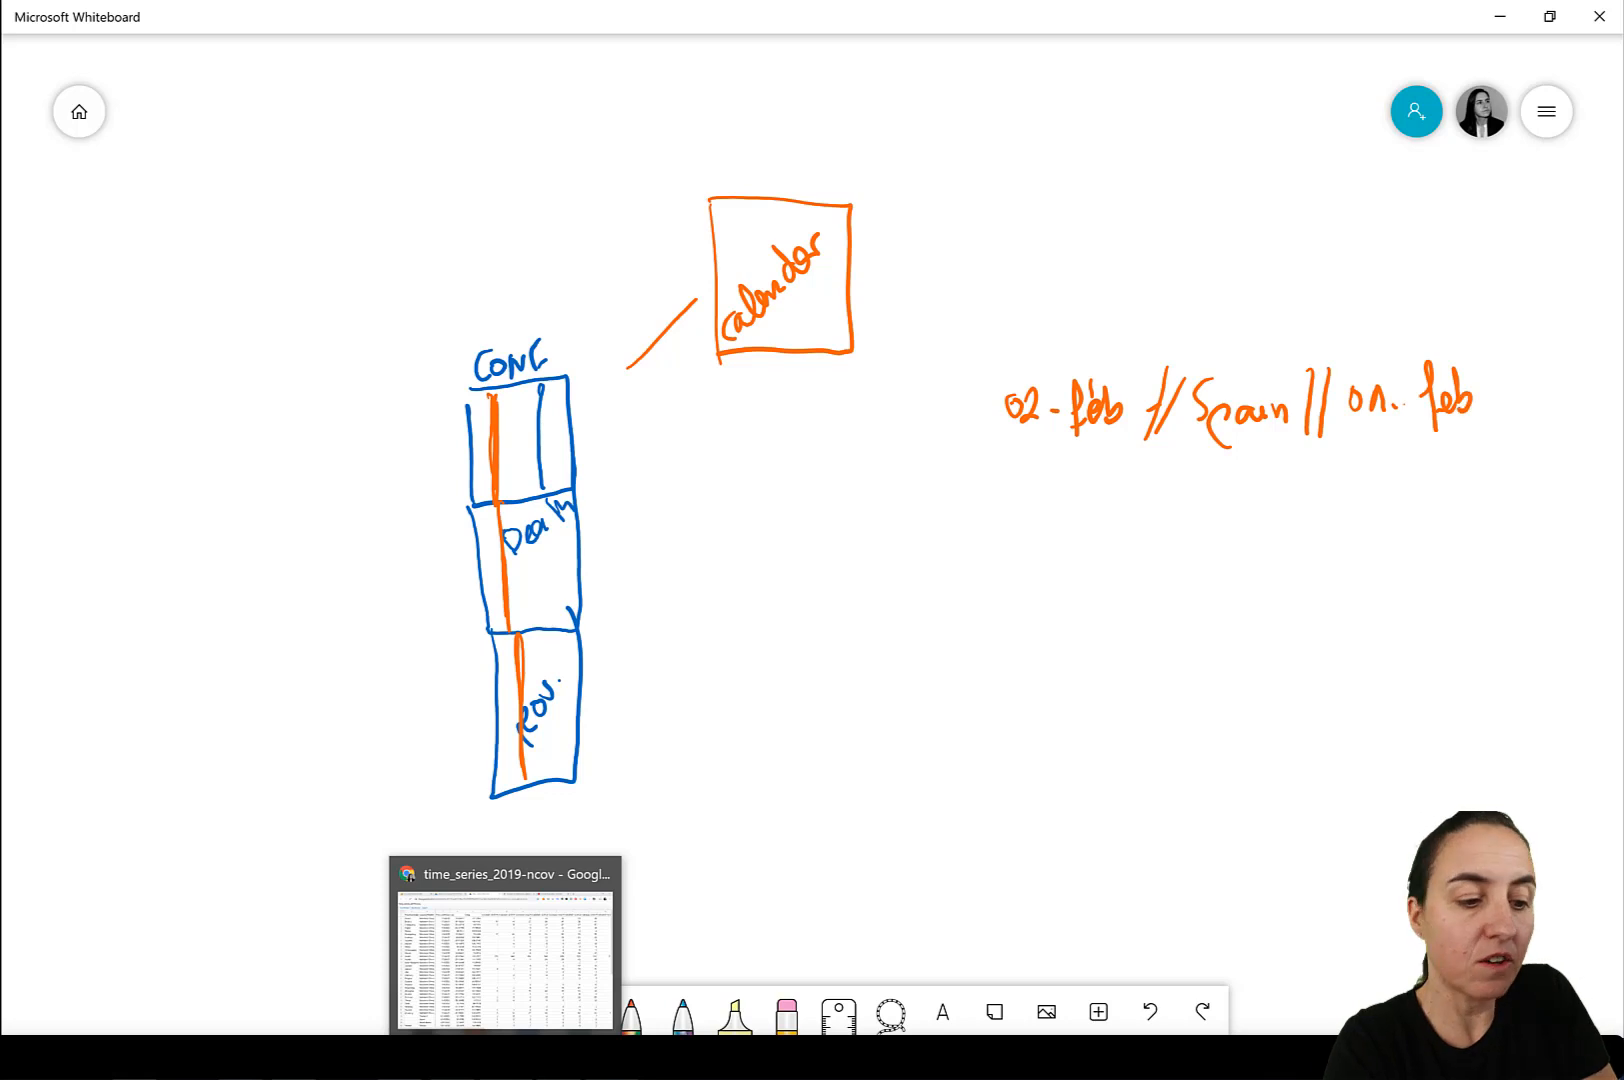
# Handwrite a second sample row "03-feb / Spain / 01 feb" and draw a broken vertical line beneath its last value.
pyautogui.moveTo(1016, 467)
pyautogui.mouseDown()
pyautogui.moveTo(1036, 496)
pyautogui.moveTo(1072, 498)
pyautogui.moveTo(1094, 470)
pyautogui.moveTo(1117, 505)
pyautogui.mouseUp()
pyautogui.moveTo(1138, 464)
pyautogui.mouseDown()
pyautogui.moveTo(1125, 504)
pyautogui.moveTo(1250, 492)
pyautogui.moveTo(1296, 514)
pyautogui.mouseUp()
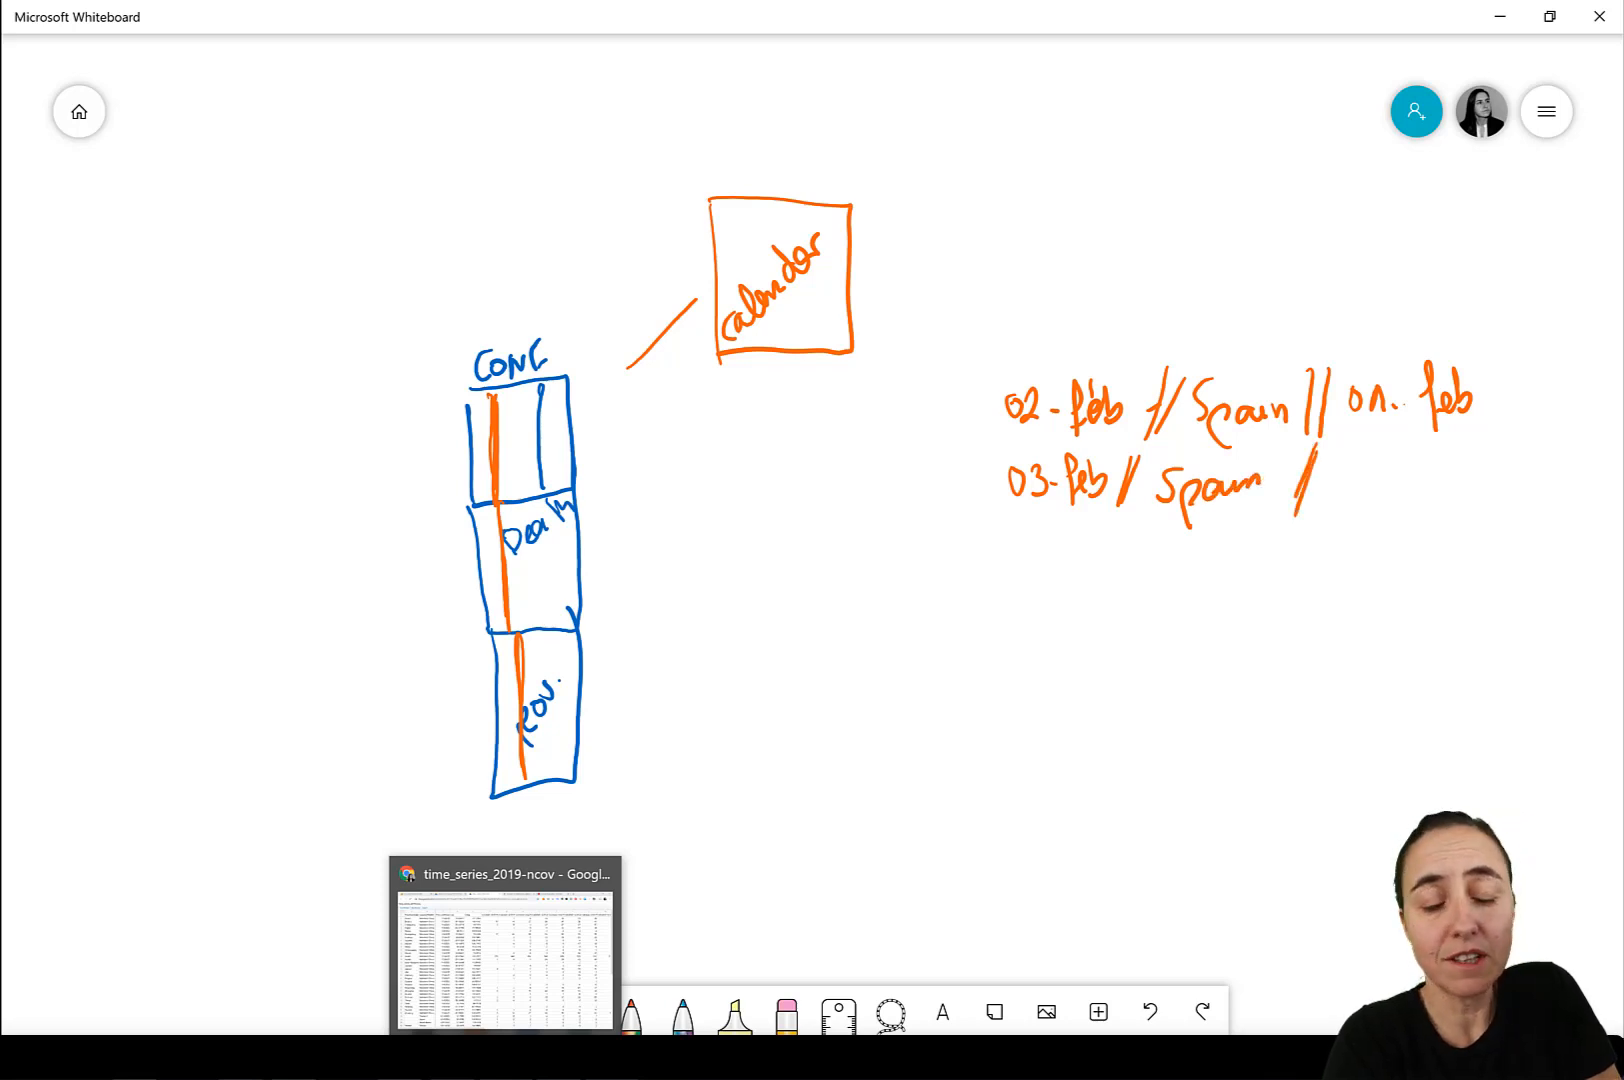
pyautogui.moveTo(1342, 455); pyautogui.dragTo(1418, 495)
pyautogui.click(1362, 470)
pyautogui.moveTo(1437, 470)
pyautogui.mouseDown()
pyautogui.moveTo(1457, 462)
pyautogui.moveTo(1466, 482)
pyautogui.moveTo(1396, 538)
pyautogui.mouseUp()
pyautogui.moveTo(1401, 556); pyautogui.dragTo(1406, 662)
pyautogui.moveTo(1402, 689); pyautogui.dragTo(1401, 703)
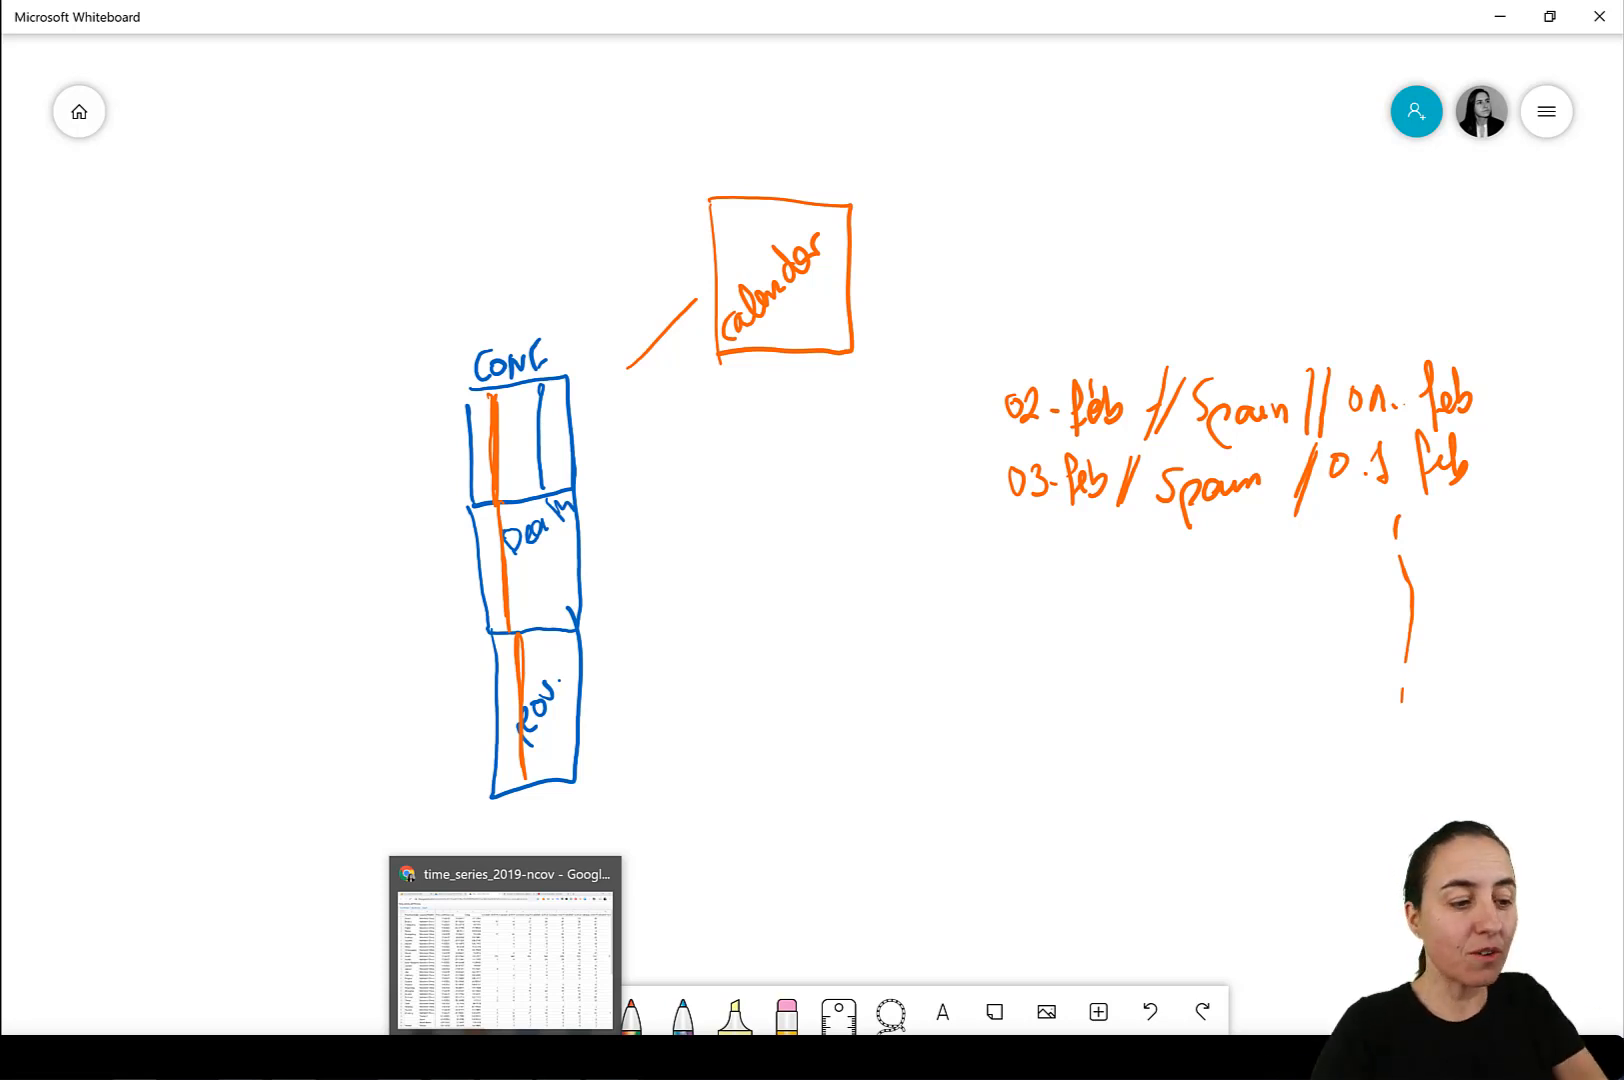
# Draw an orange box titled Location table on the other side of the stack, with a line linking the two.
pyautogui.moveTo(378, 532); pyautogui.dragTo(445, 504)
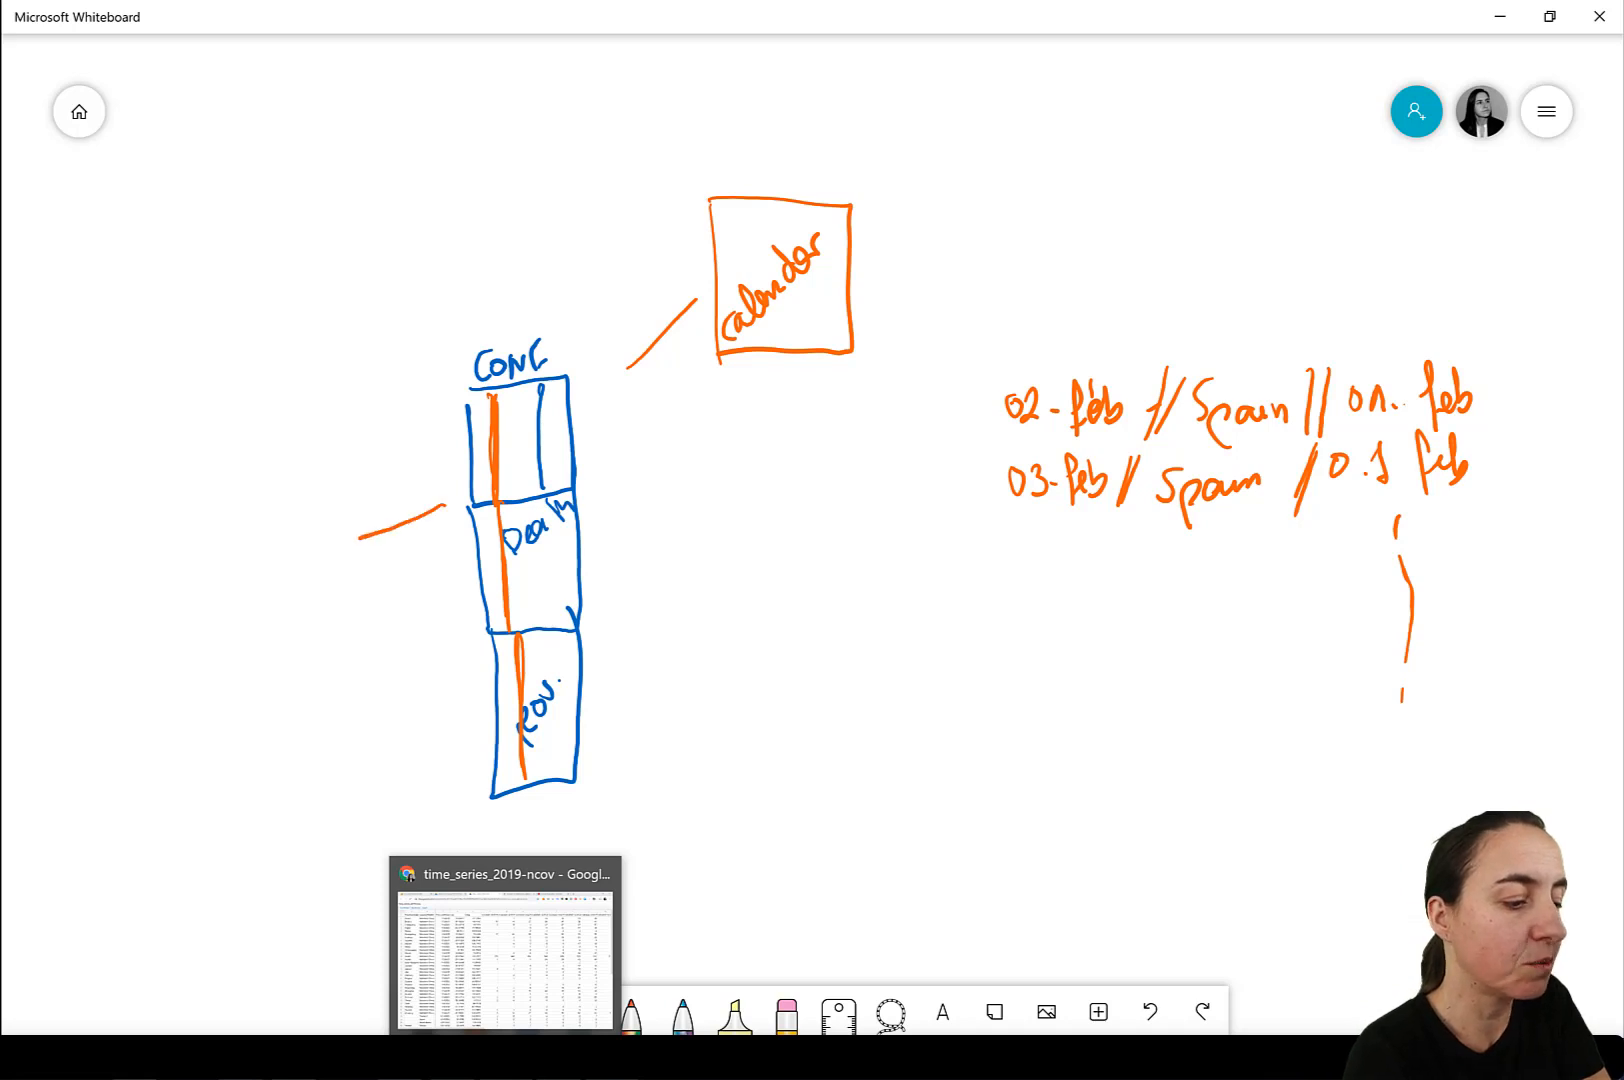
pyautogui.moveTo(335, 474)
pyautogui.mouseDown()
pyautogui.moveTo(337, 695)
pyautogui.moveTo(103, 630)
pyautogui.moveTo(363, 456)
pyautogui.mouseUp()
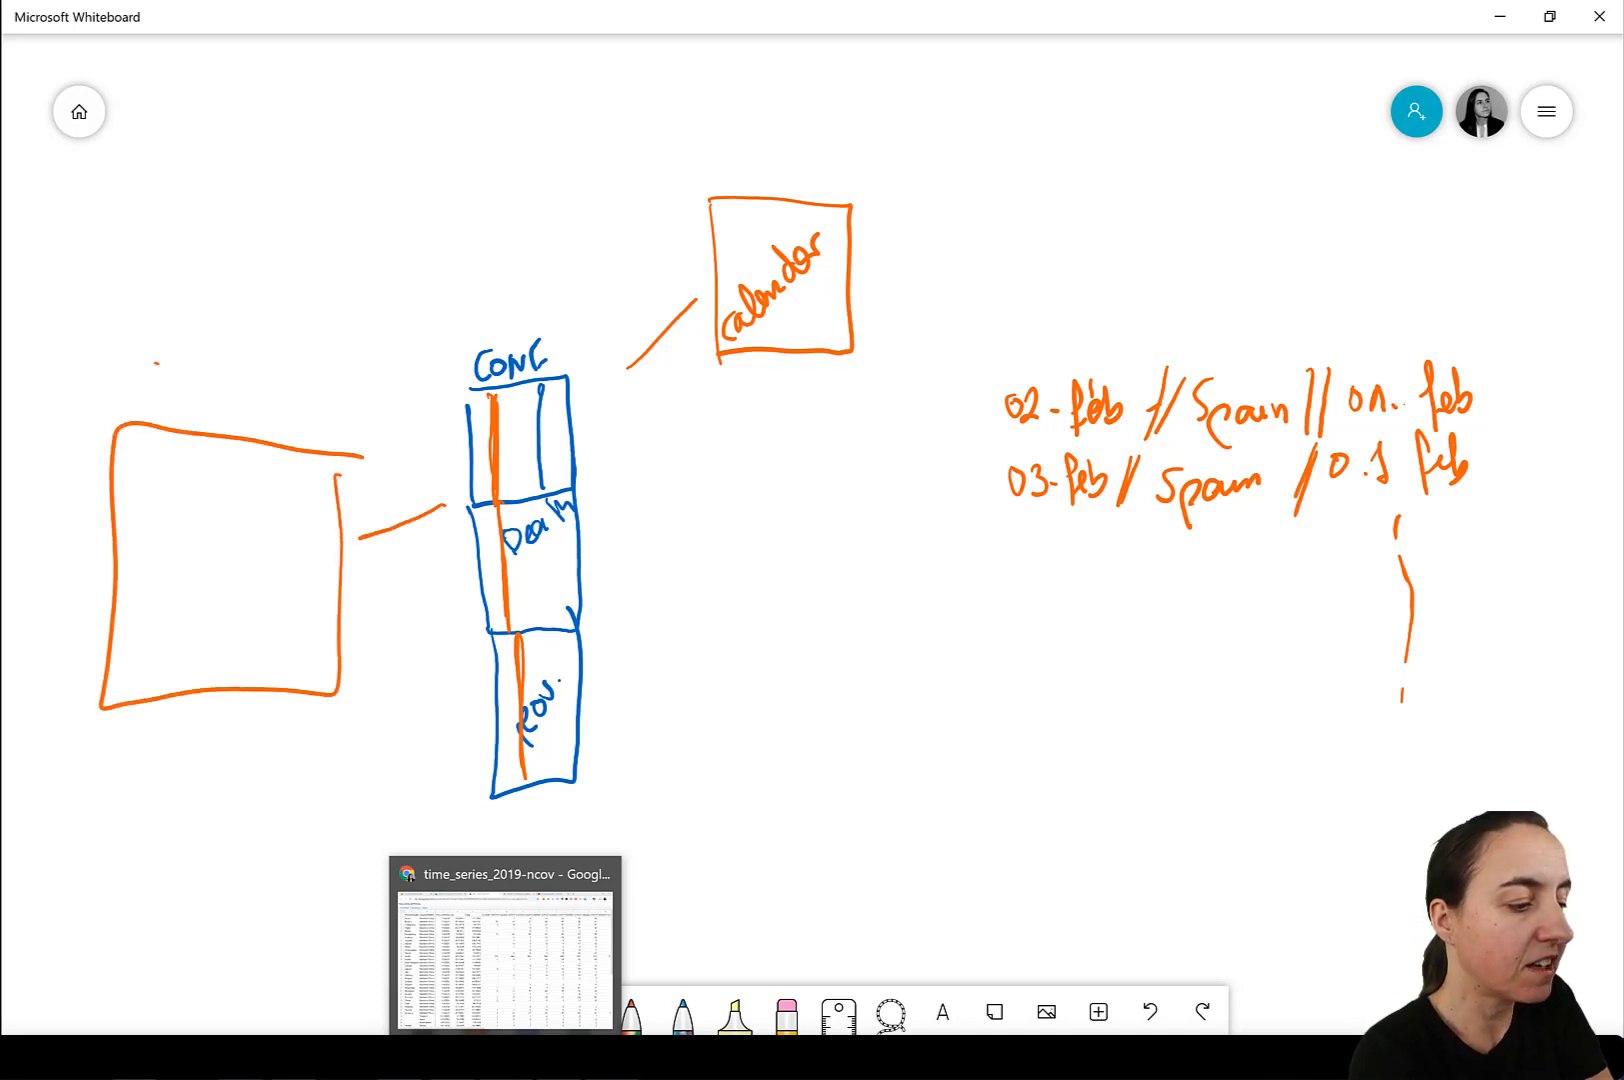
pyautogui.moveTo(156, 364)
pyautogui.mouseDown()
pyautogui.moveTo(180, 408)
pyautogui.moveTo(223, 416)
pyautogui.moveTo(390, 404)
pyautogui.mouseUp()
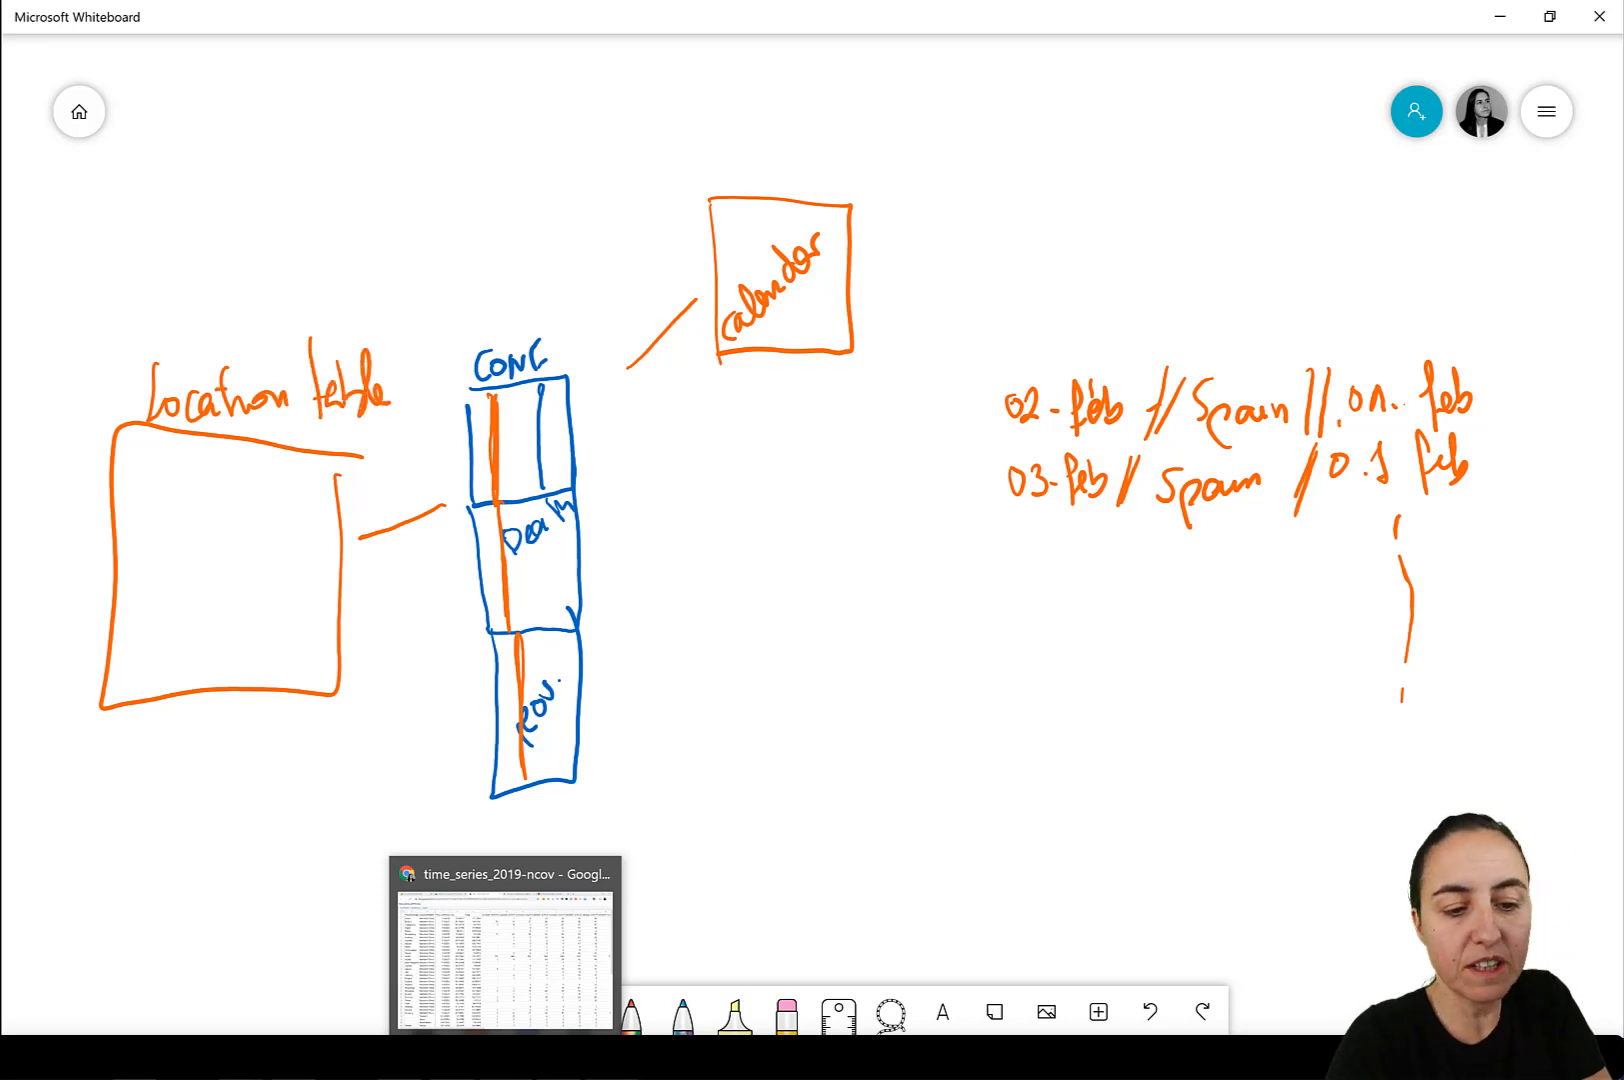
# Underline the last value of the first sample row and write "location id" above the Location table.
pyautogui.moveTo(1340, 423); pyautogui.dragTo(1425, 428)
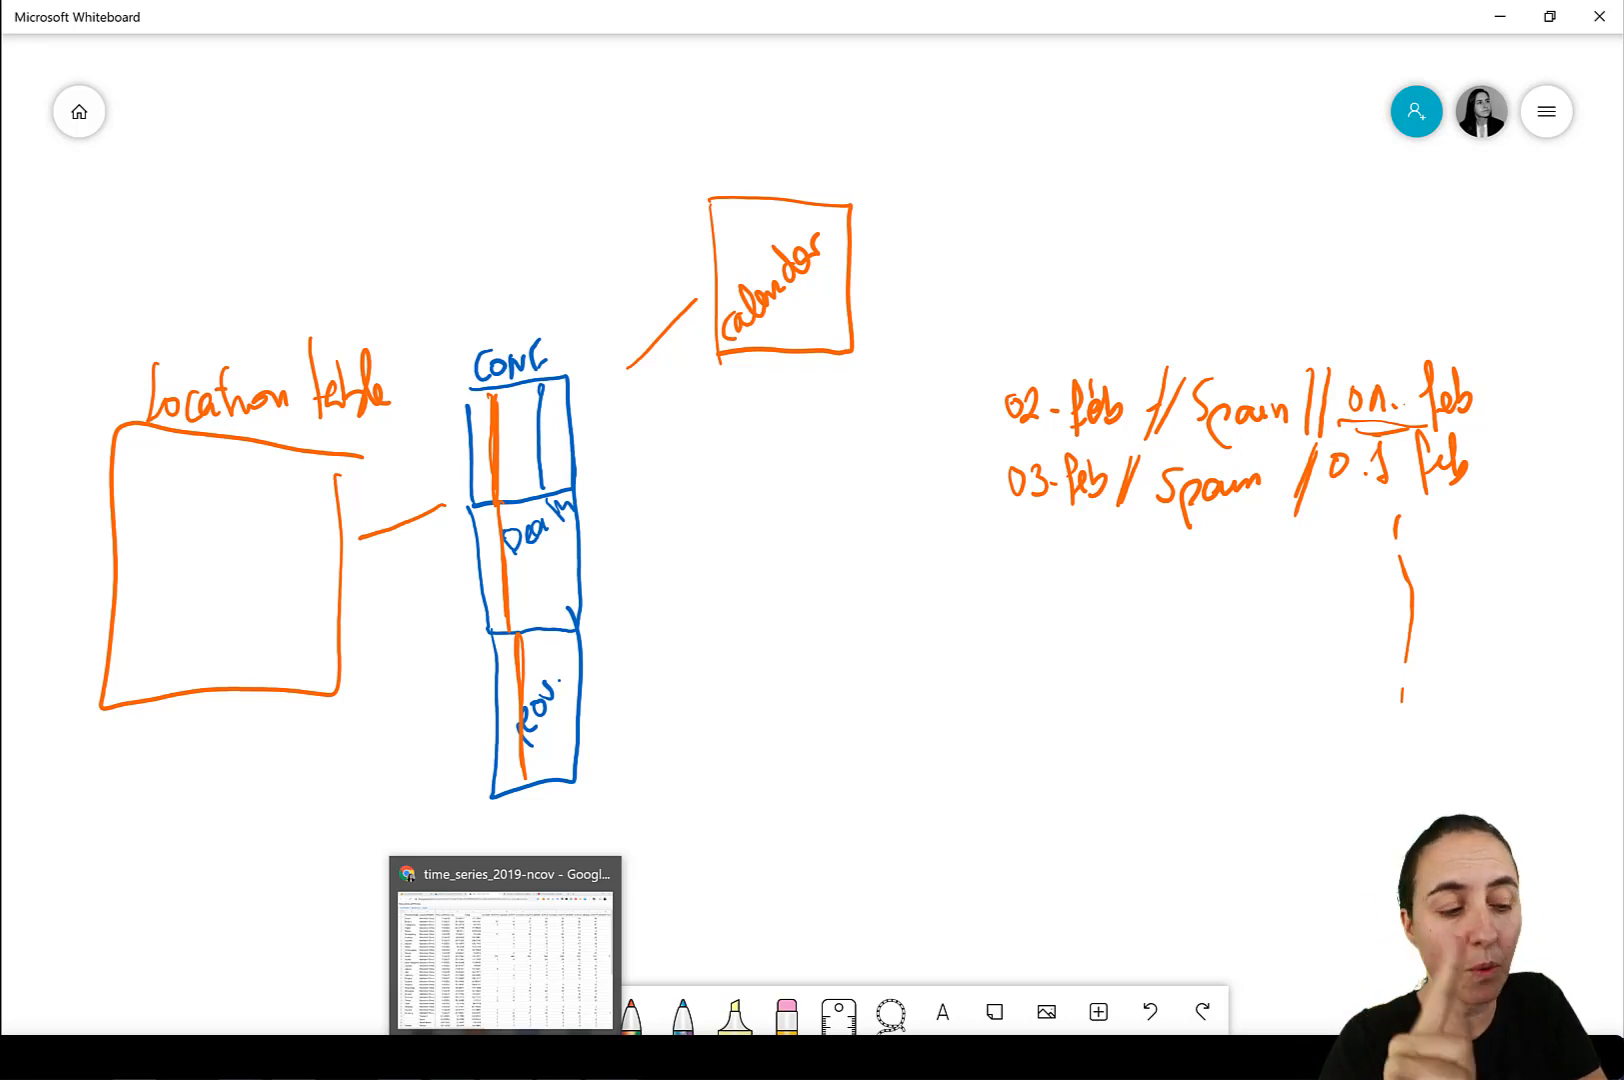
pyautogui.moveTo(154, 262)
pyautogui.mouseDown()
pyautogui.moveTo(167, 323)
pyautogui.moveTo(302, 252)
pyautogui.moveTo(316, 214)
pyautogui.mouseUp()
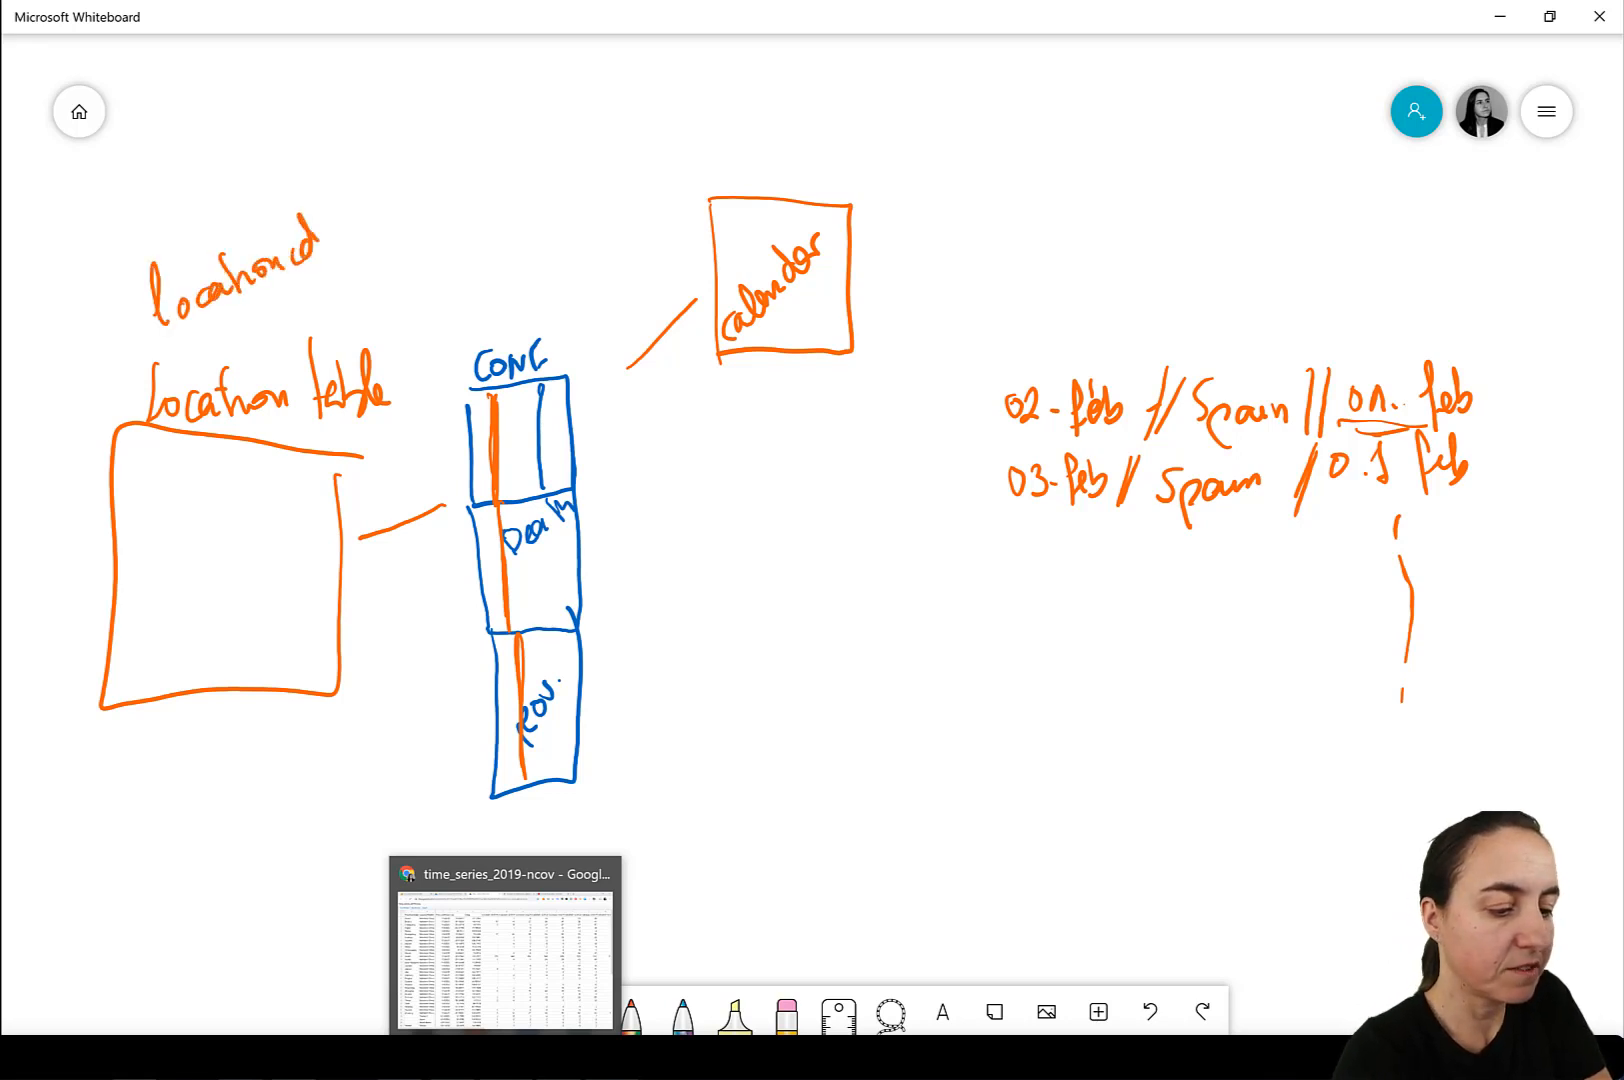
pyautogui.moveTo(606, 658)
pyautogui.mouseDown()
pyautogui.moveTo(648, 664)
pyautogui.moveTo(673, 634)
pyautogui.moveTo(743, 540)
pyautogui.moveTo(756, 505)
pyautogui.moveTo(740, 491)
pyautogui.mouseUp()
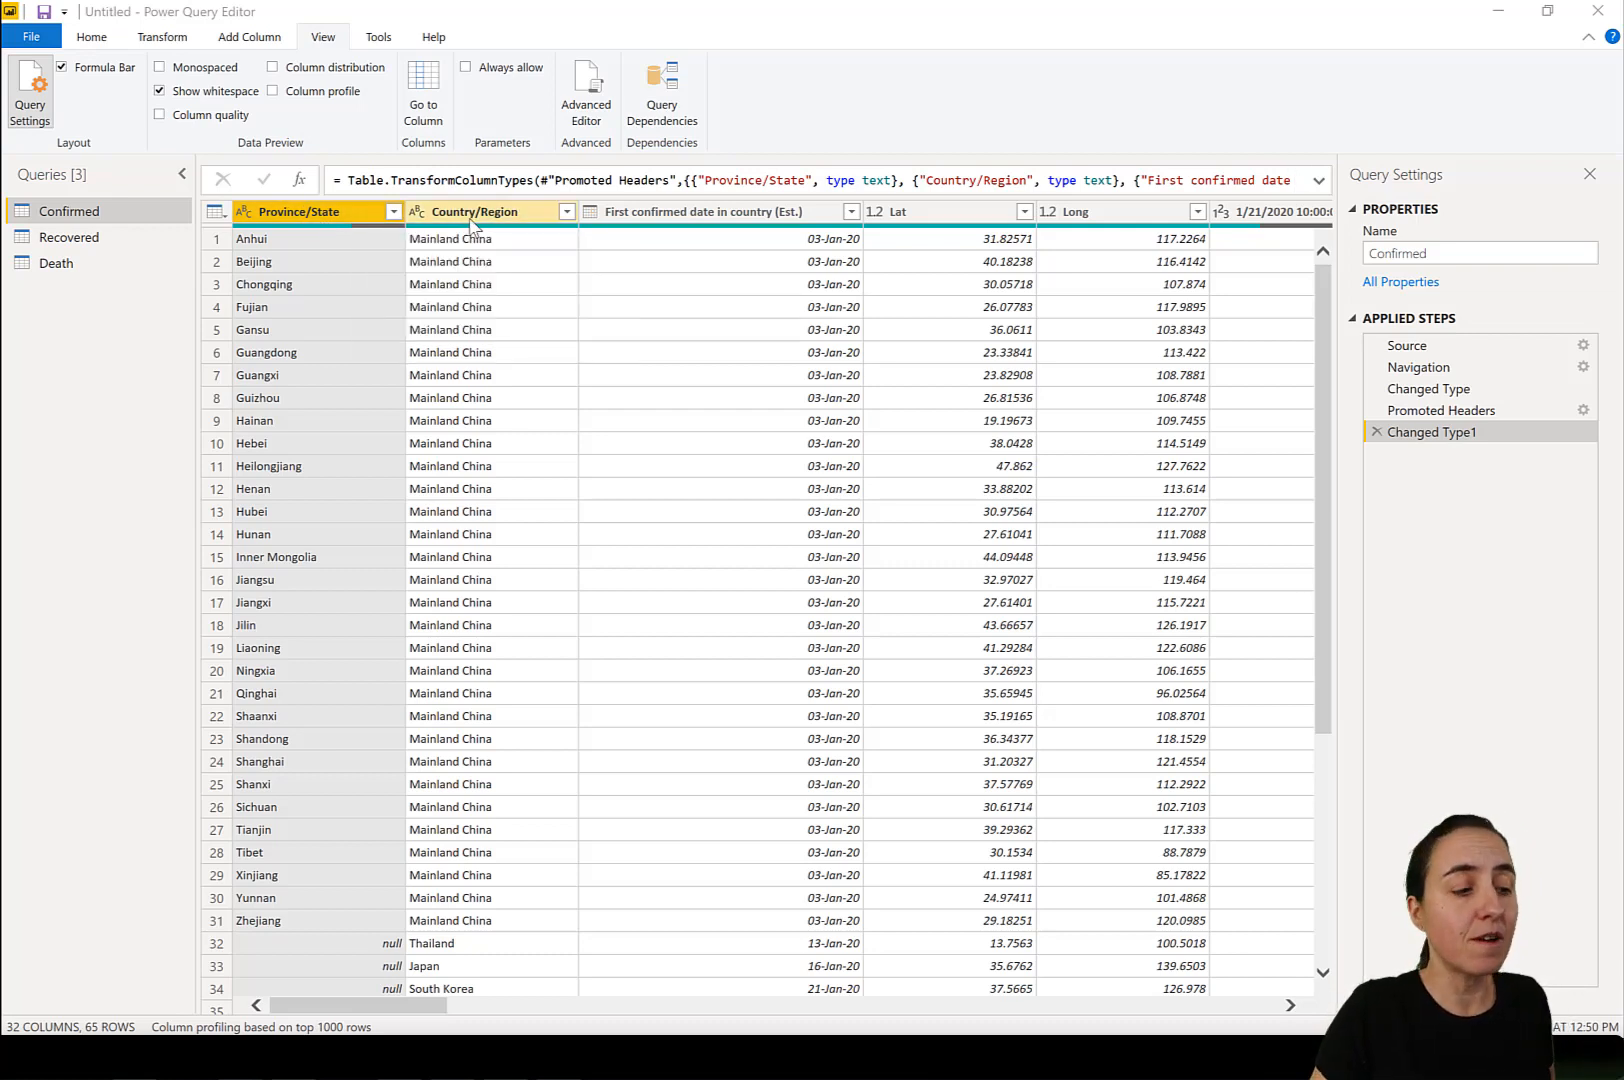
# Start a custom column in the Confirmed query with a formula joining Province/State and Country/Region, separated by ", ".
pyautogui.click(259, 38)
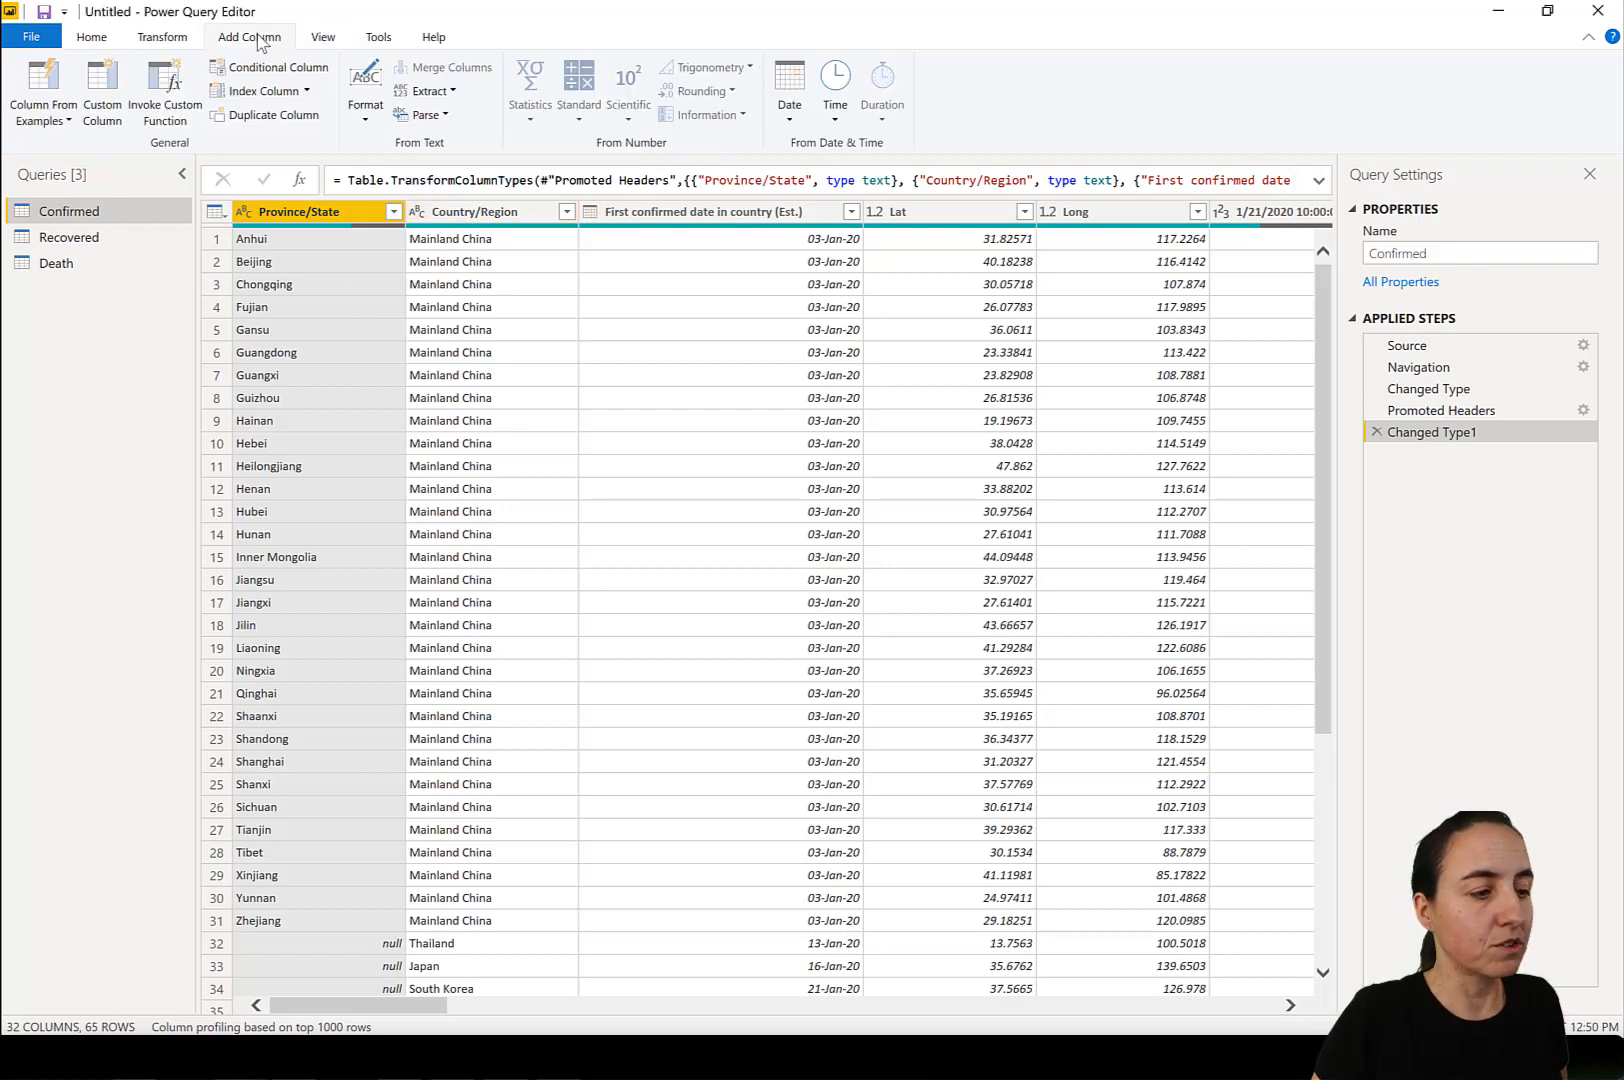
pyautogui.click(105, 85)
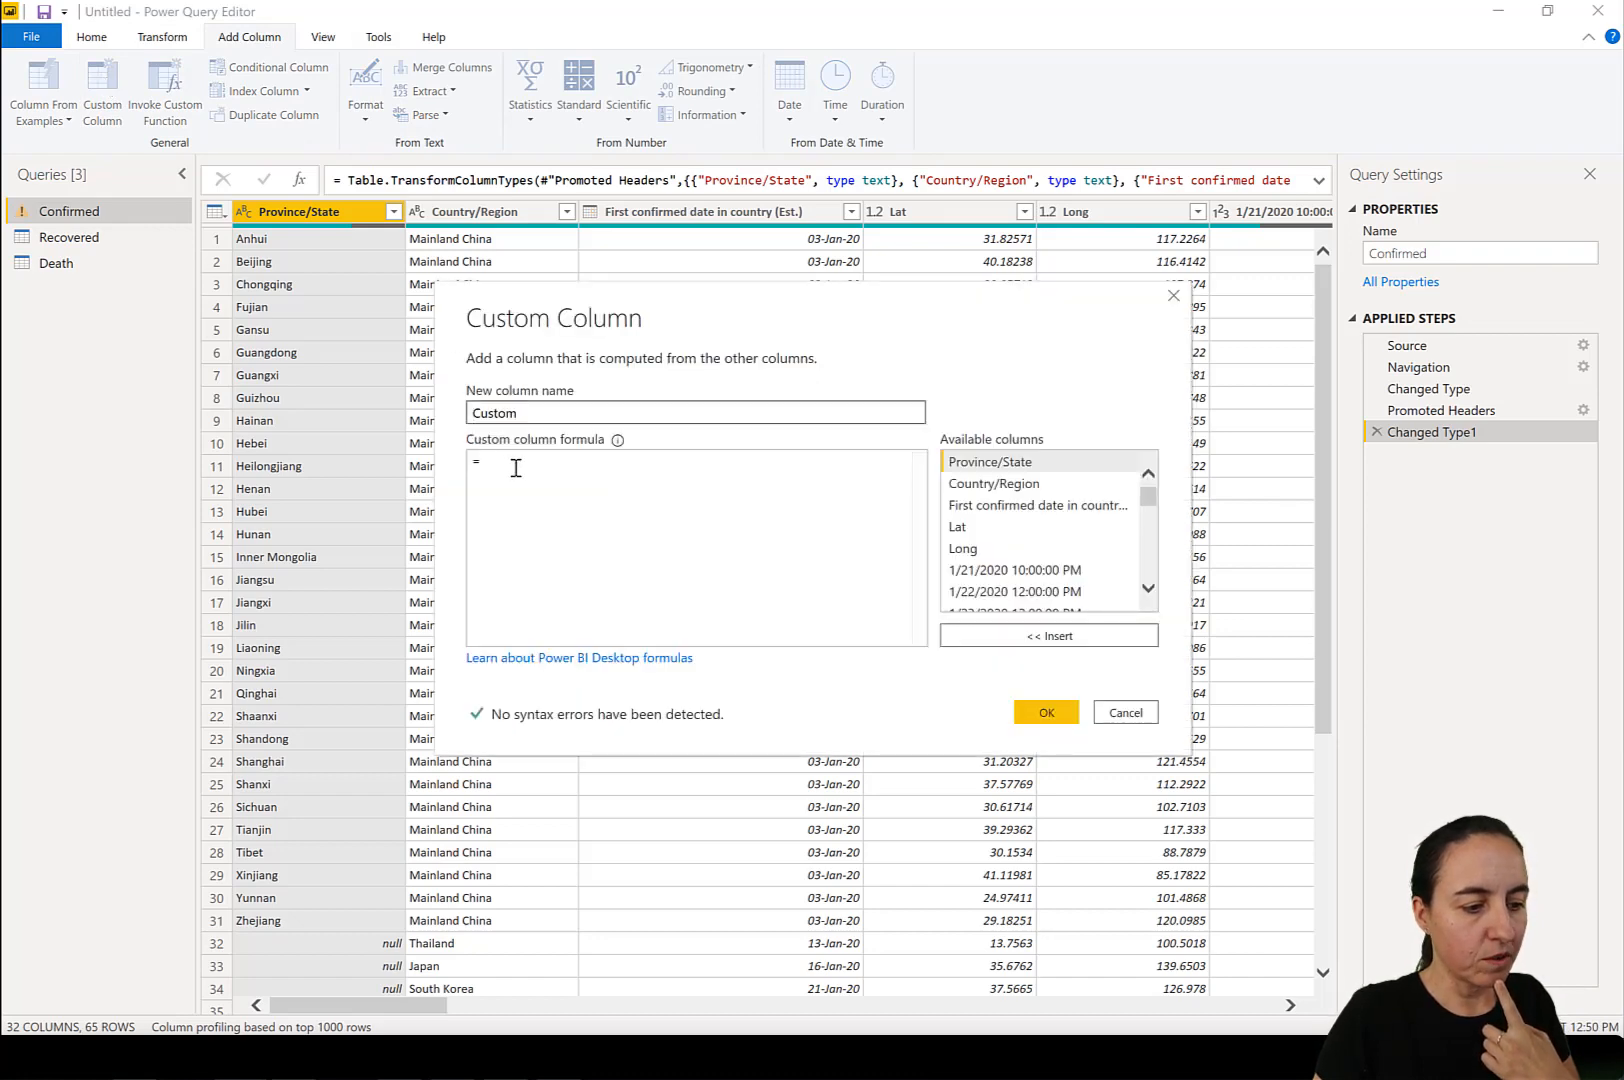
pyautogui.click(522, 466)
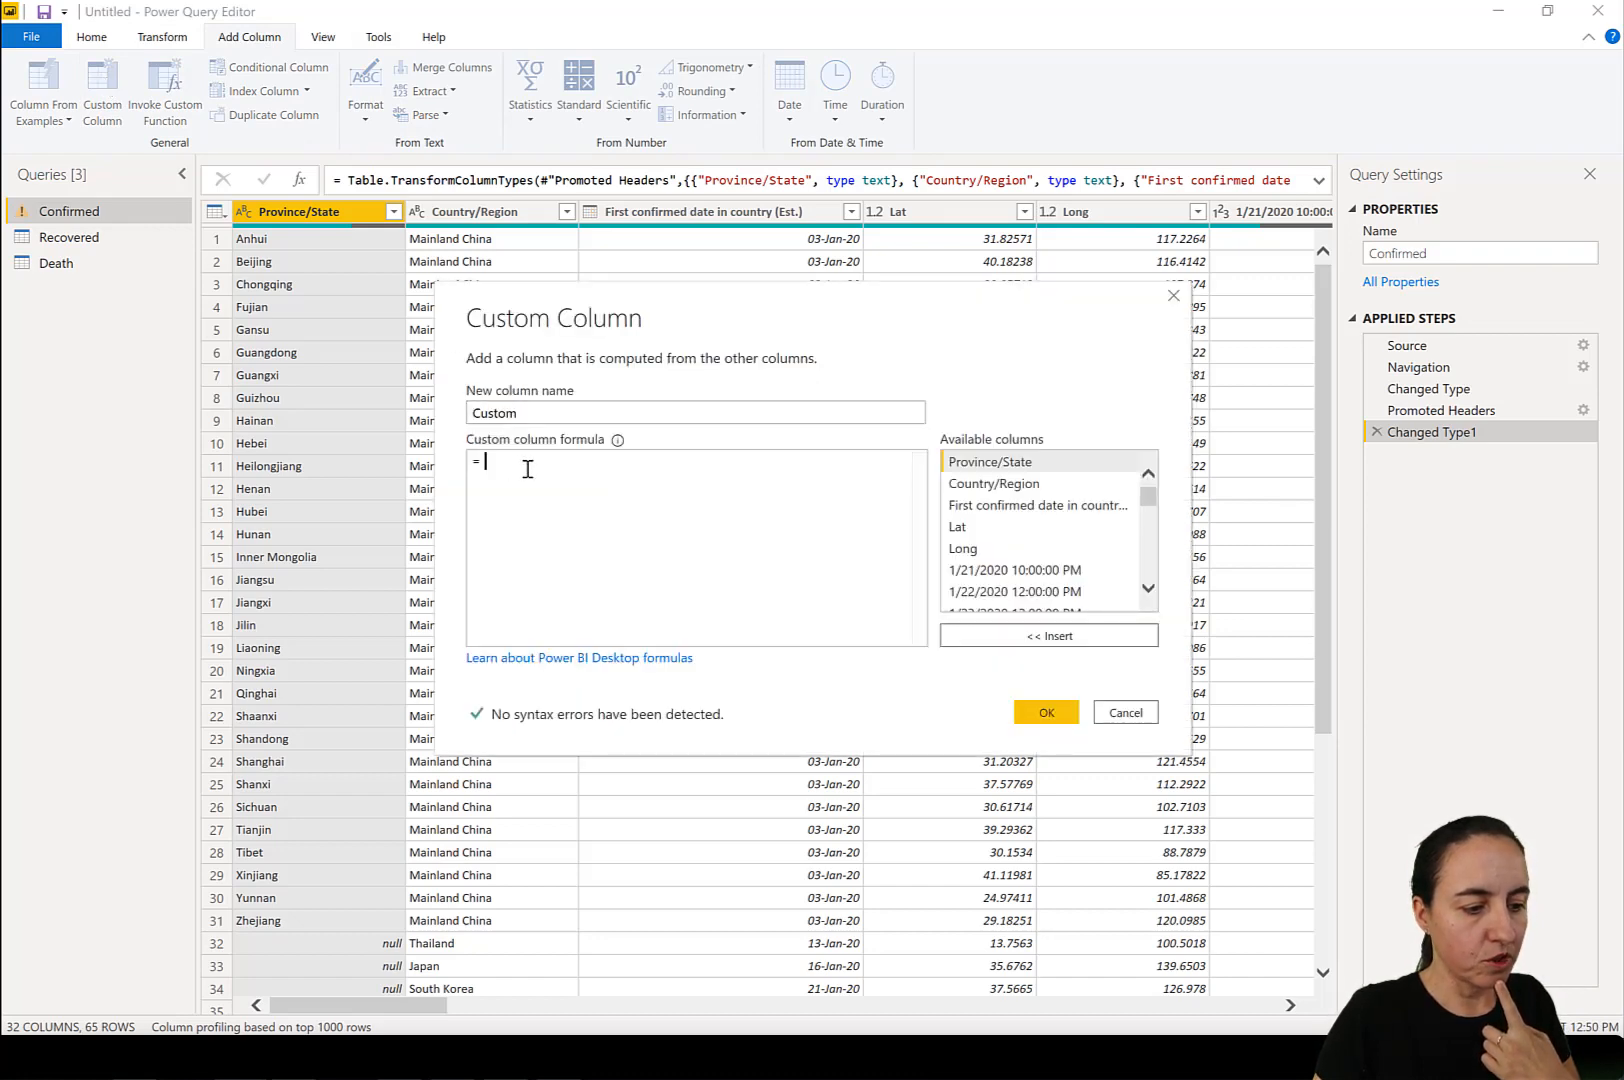
pyautogui.doubleClick(1010, 464)
pyautogui.click(706, 492)
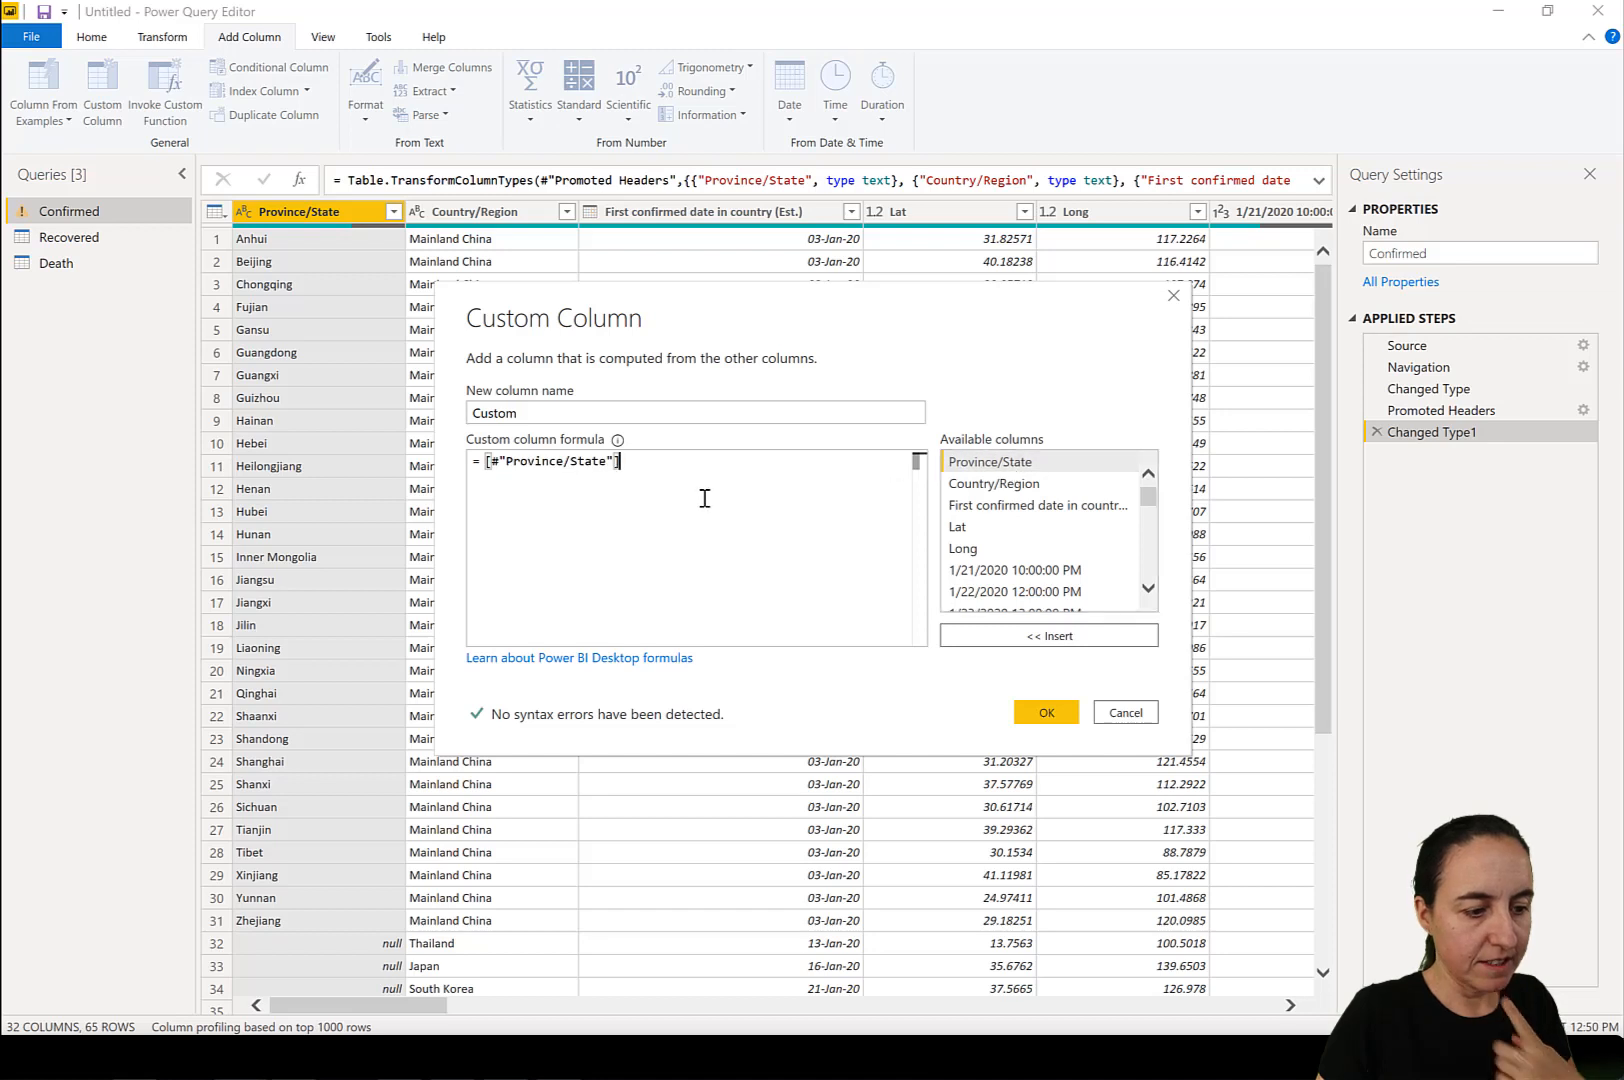
pyautogui.write('&", "')
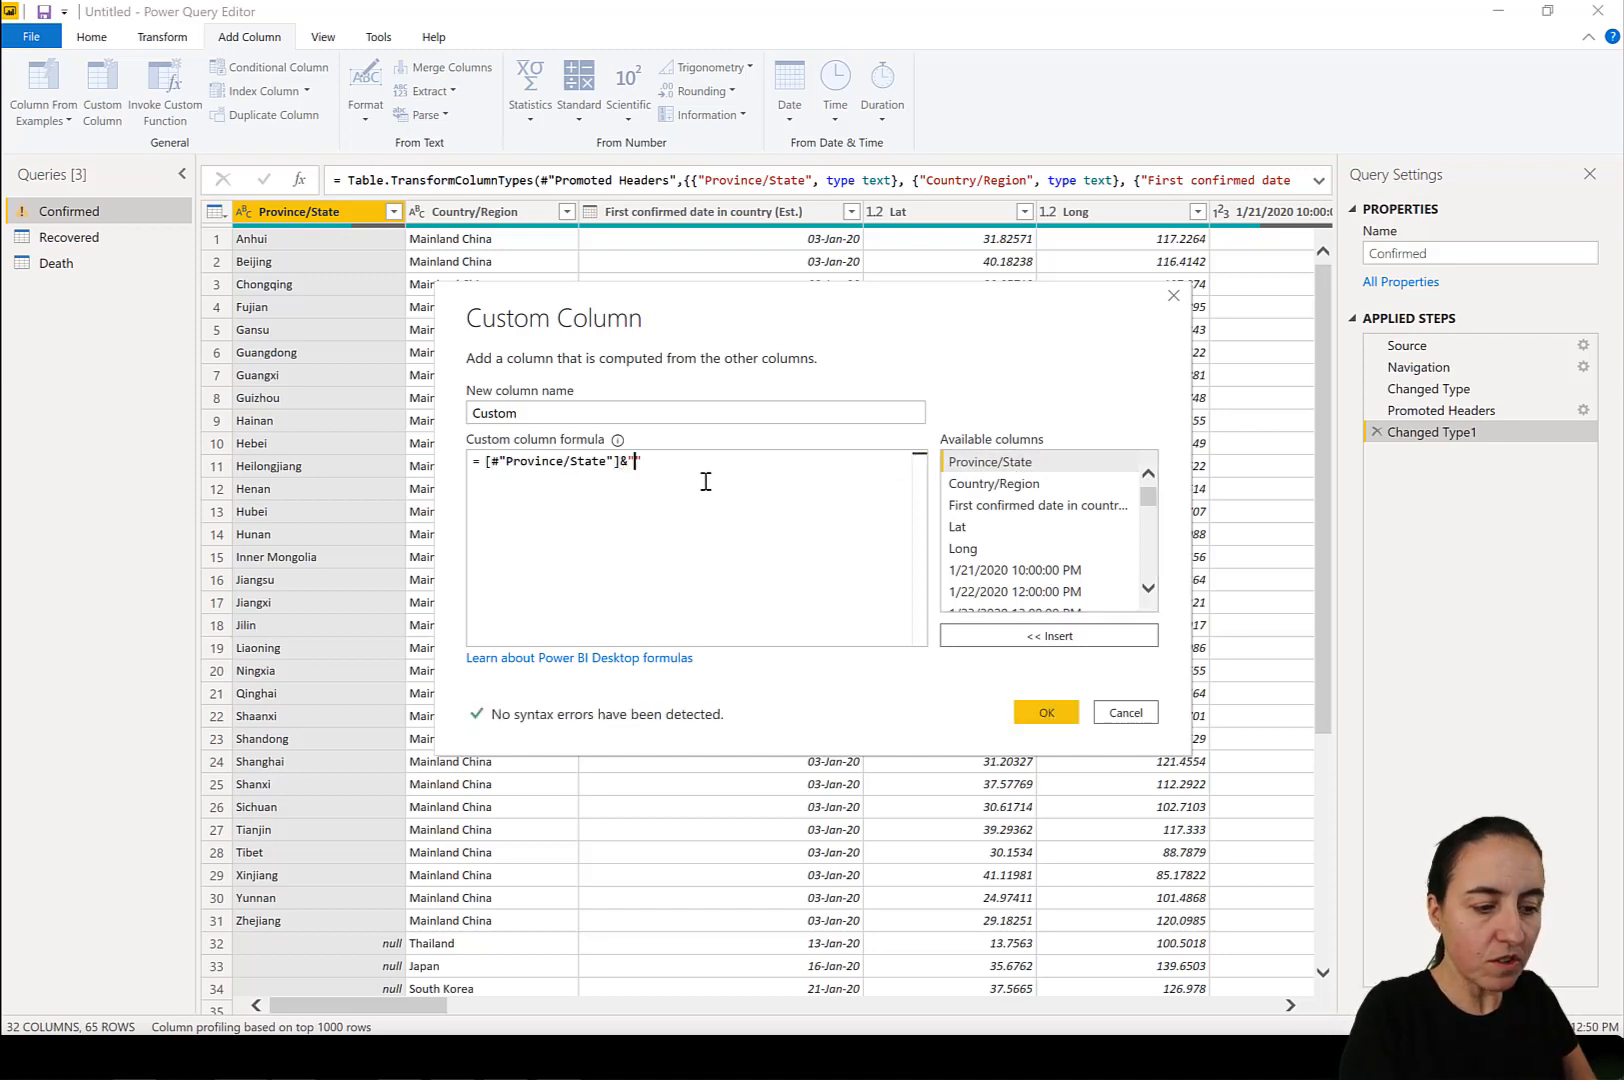
pyautogui.write('&')
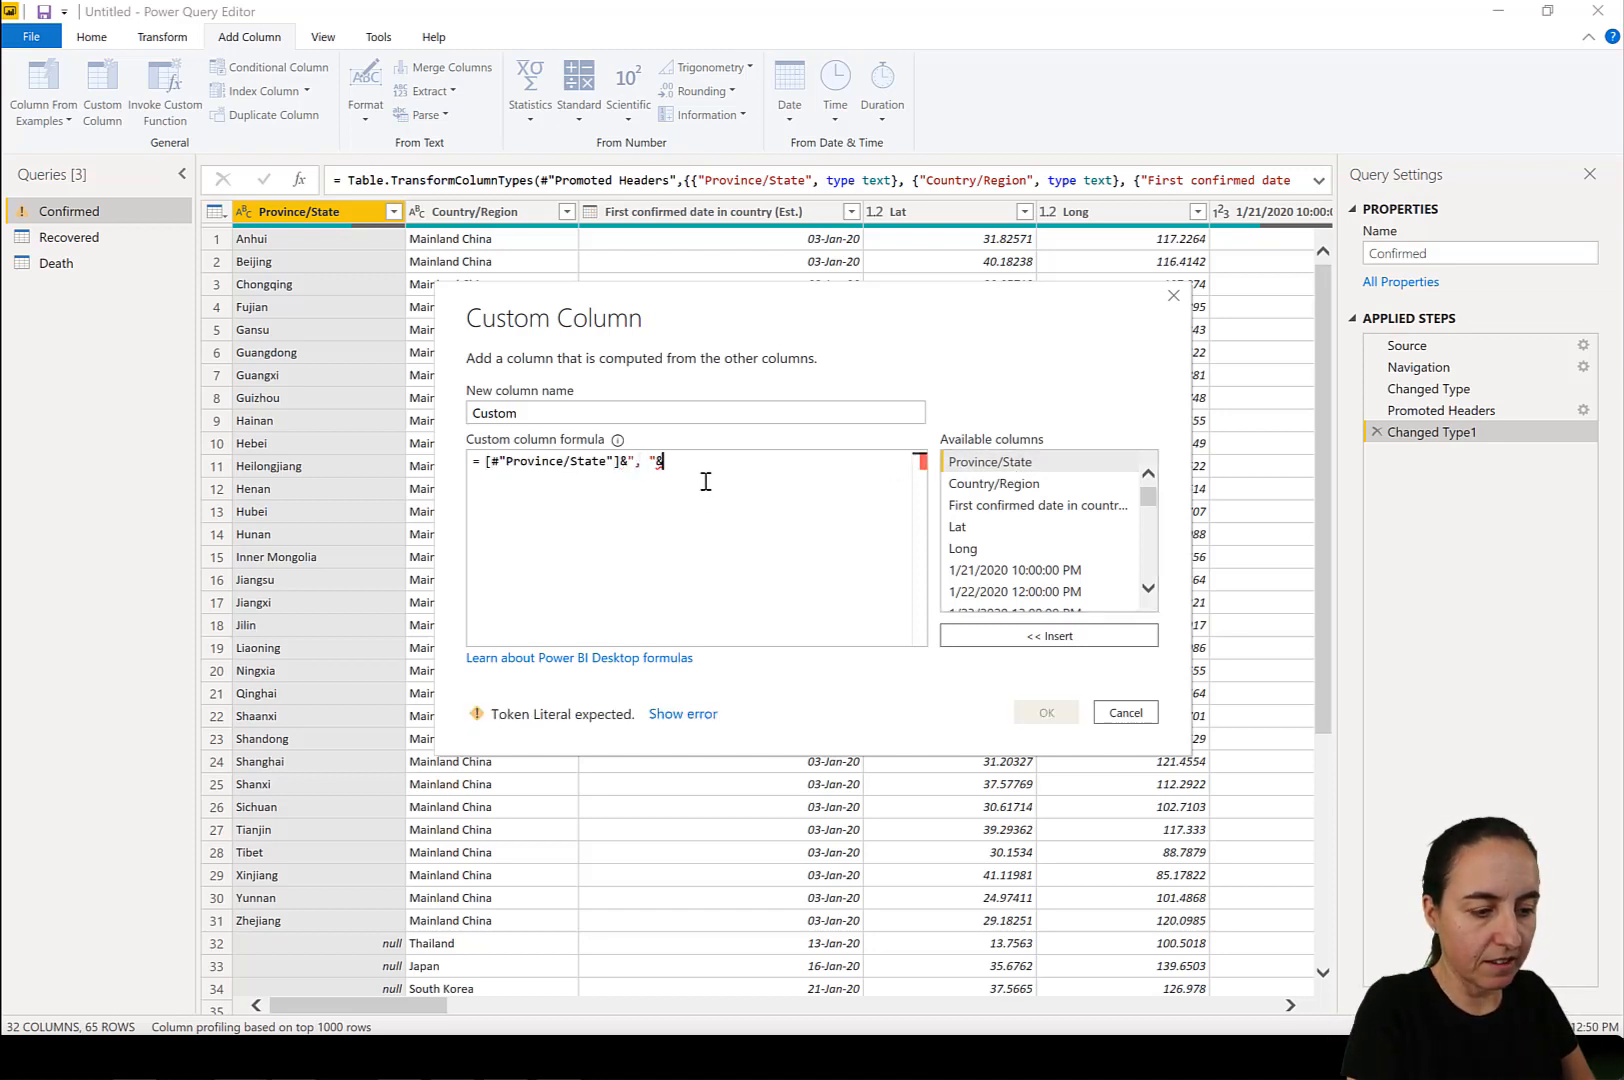
pyautogui.click(1012, 487)
pyautogui.doubleClick(1020, 485)
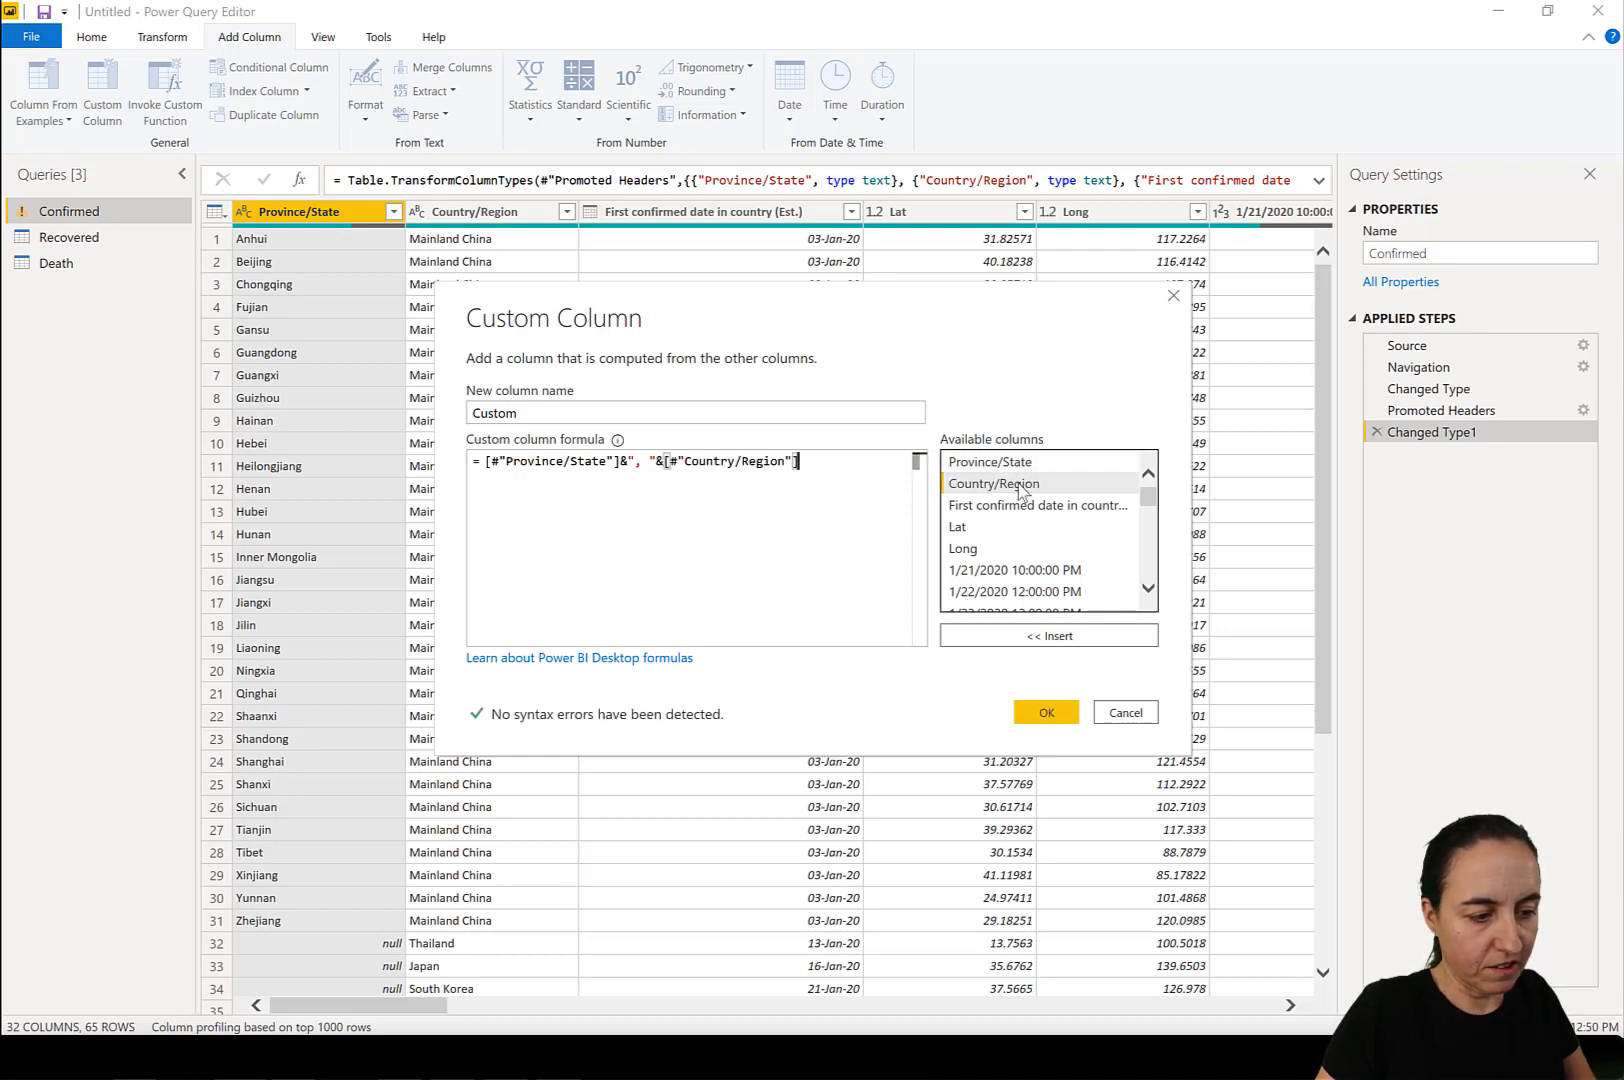
# Name the custom column Location and add it to the Confirmed query.
pyautogui.doubleClick(495, 413)
pyautogui.write('Location')
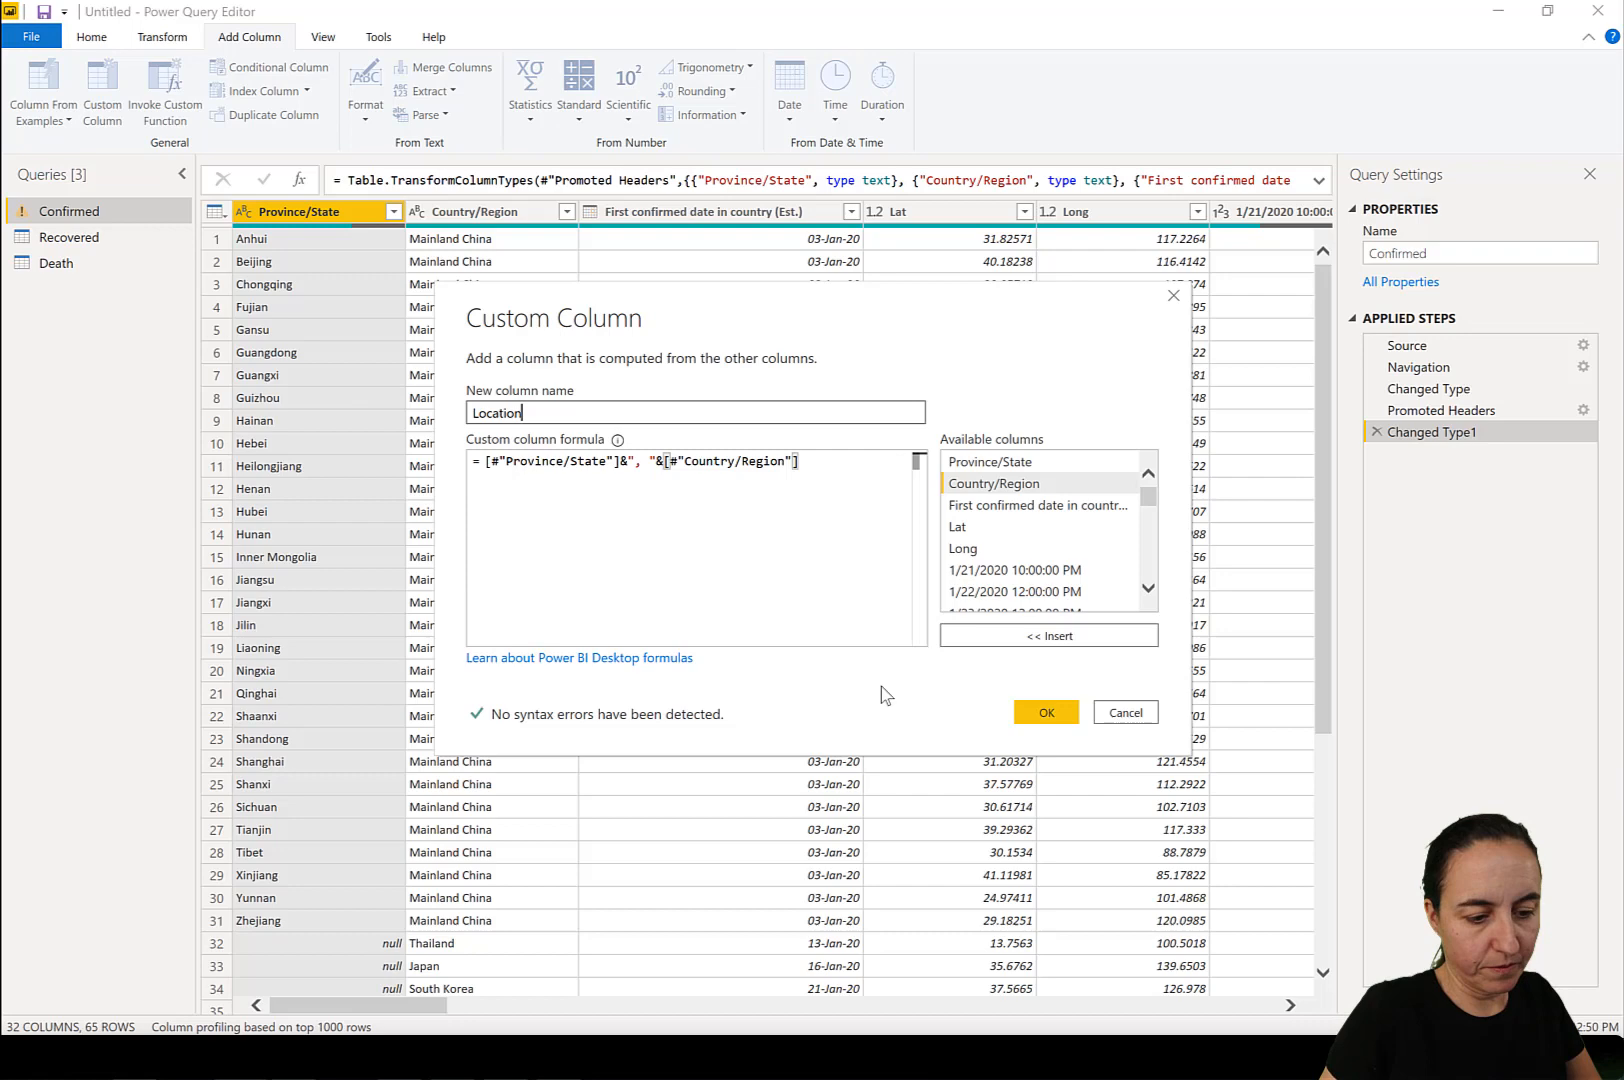
pyautogui.click(1046, 712)
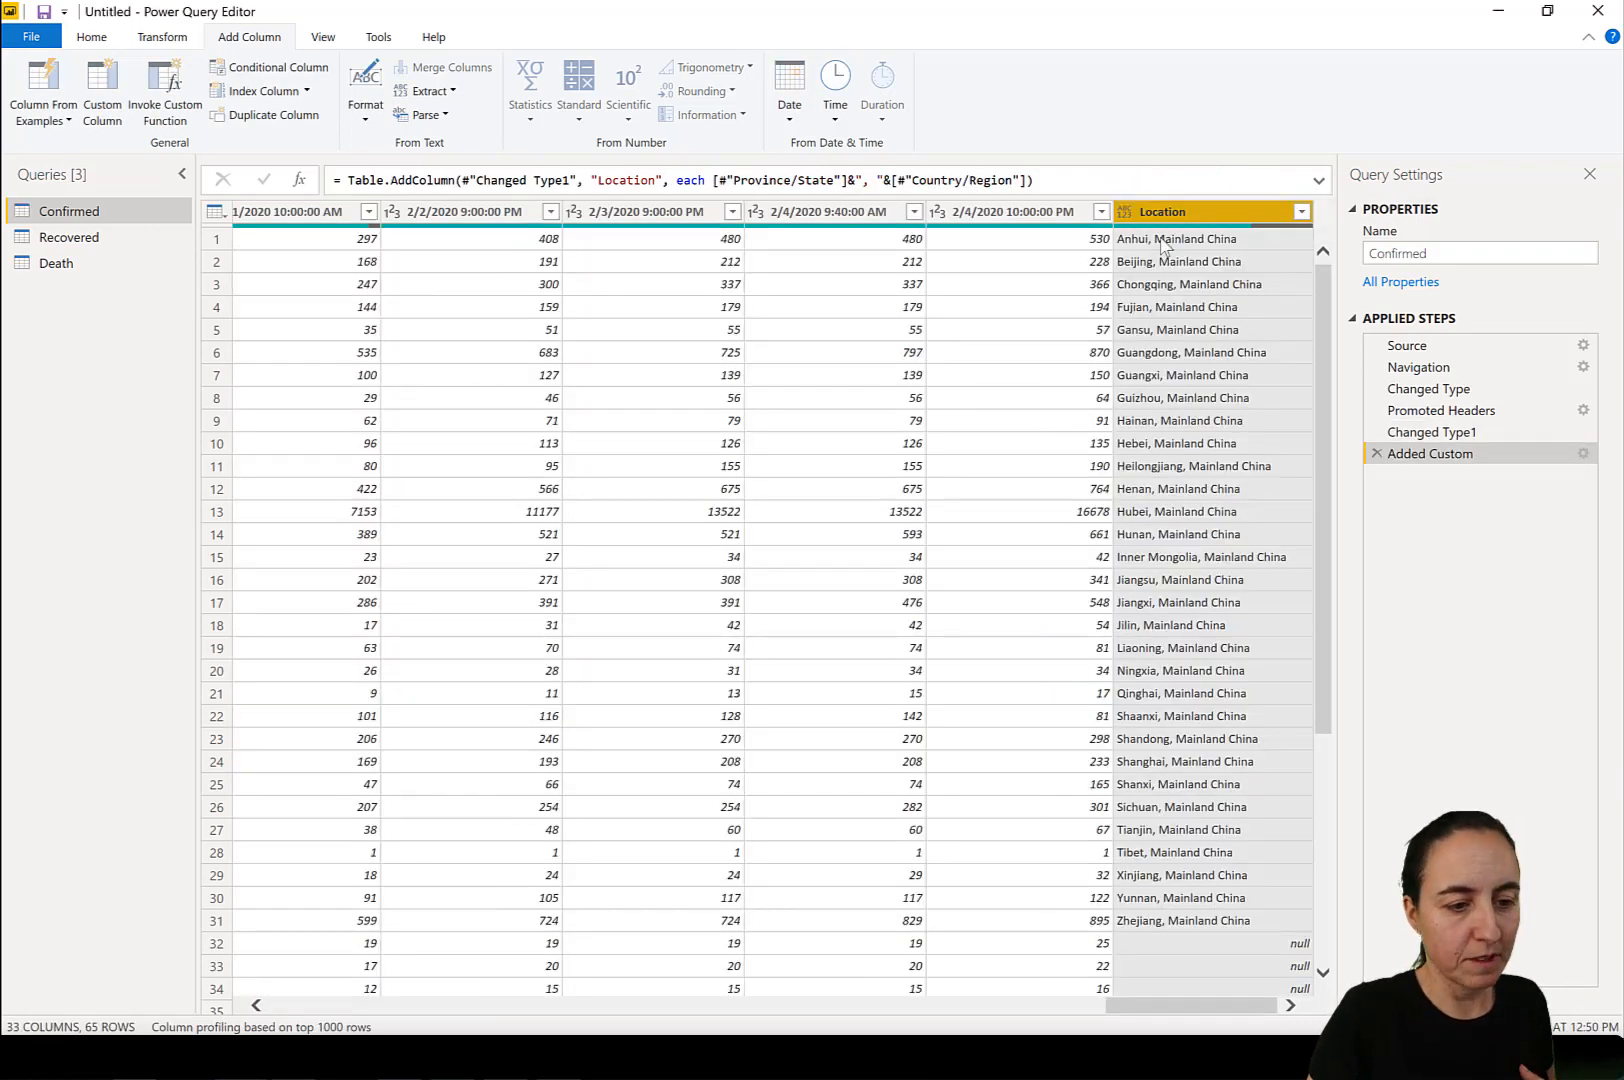
# Duplicate the Confirmed query.
pyautogui.moveTo(1200, 1006); pyautogui.dragTo(149, 944)
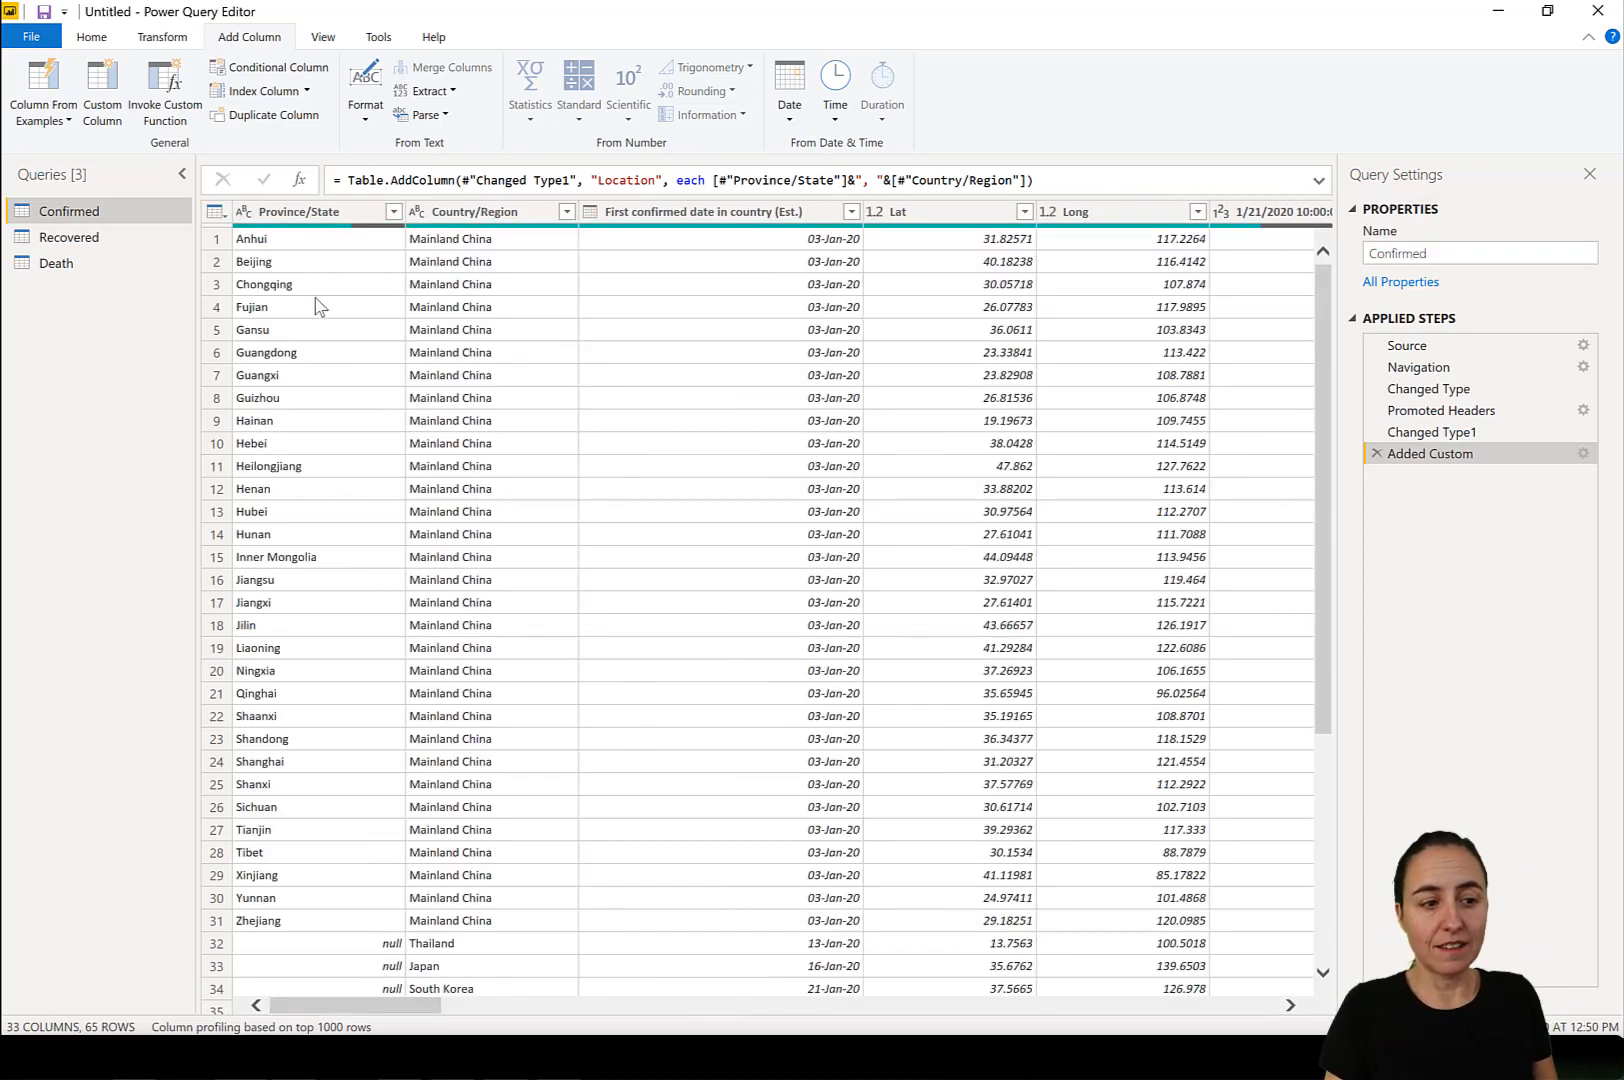
pyautogui.click(320, 212)
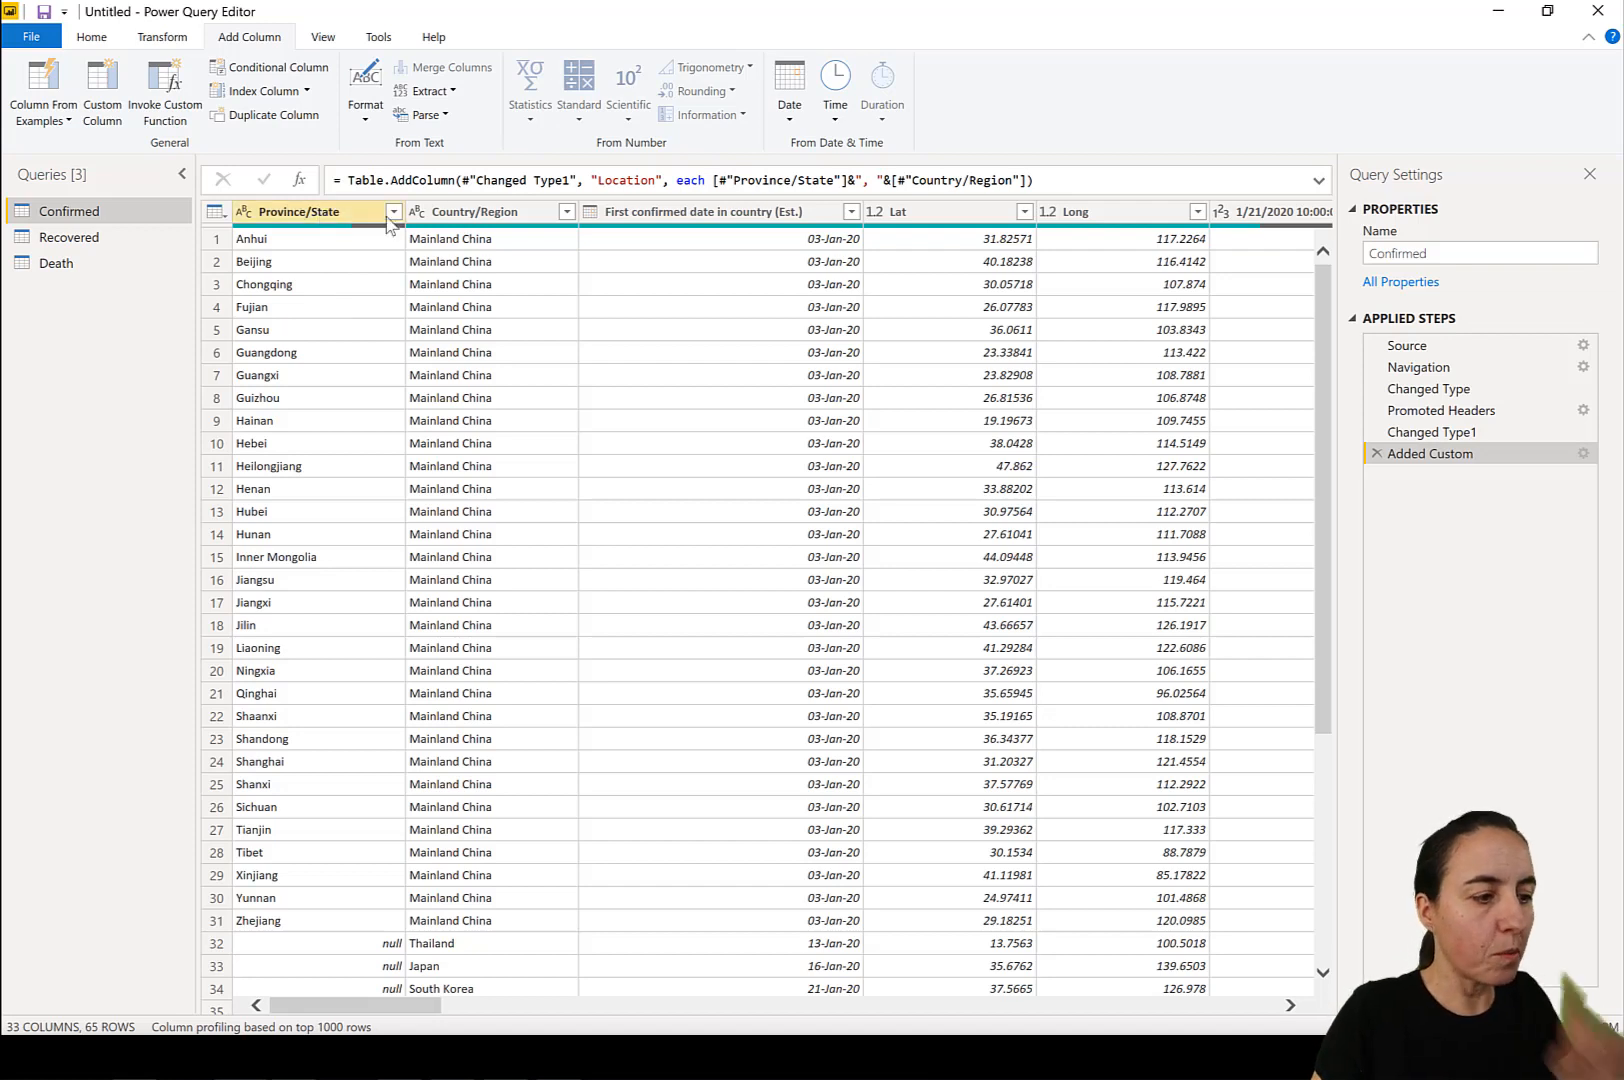
pyautogui.rightClick(78, 211)
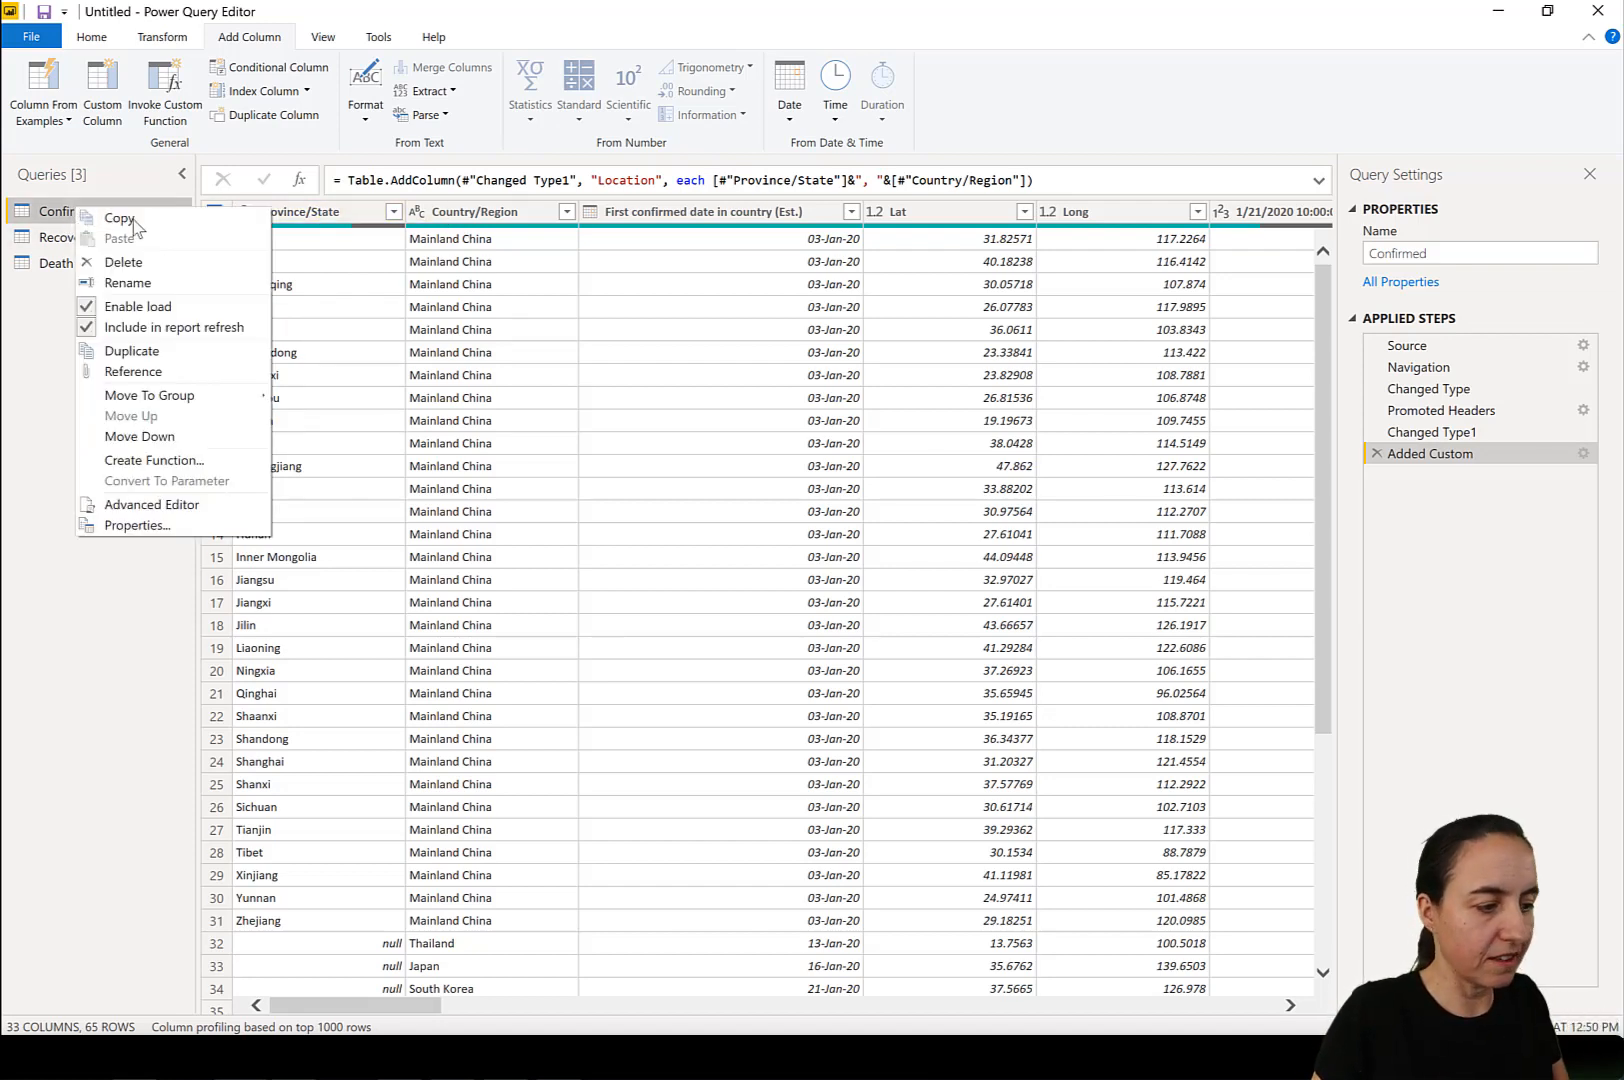
pyautogui.click(170, 348)
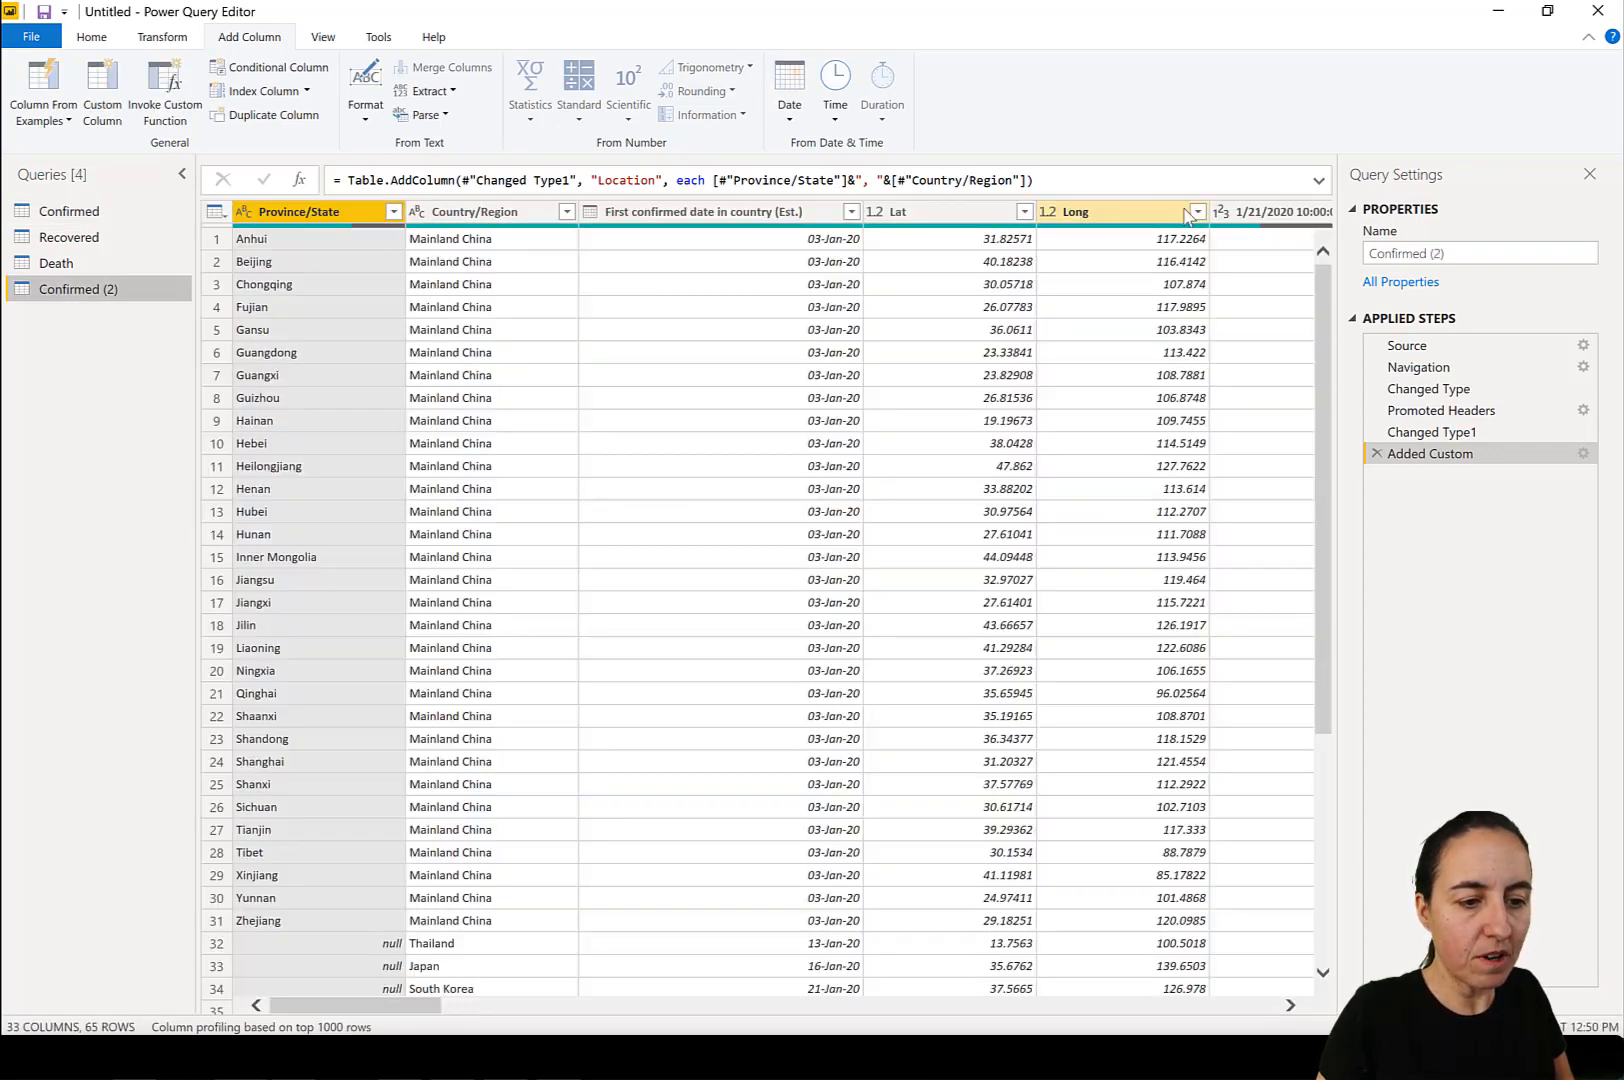
# Try to remove the Province/State, Country/Region, First confirmed date in country (Est.), Lat and Long columns from the Confirmed (2) query.
pyautogui.keyDown('ctrl'); pyautogui.click(489, 212); pyautogui.keyUp('ctrl')
pyautogui.keyDown('ctrl'); pyautogui.click(760, 212); pyautogui.keyUp('ctrl')
pyautogui.keyDown('ctrl'); pyautogui.click(954, 212); pyautogui.keyUp('ctrl')
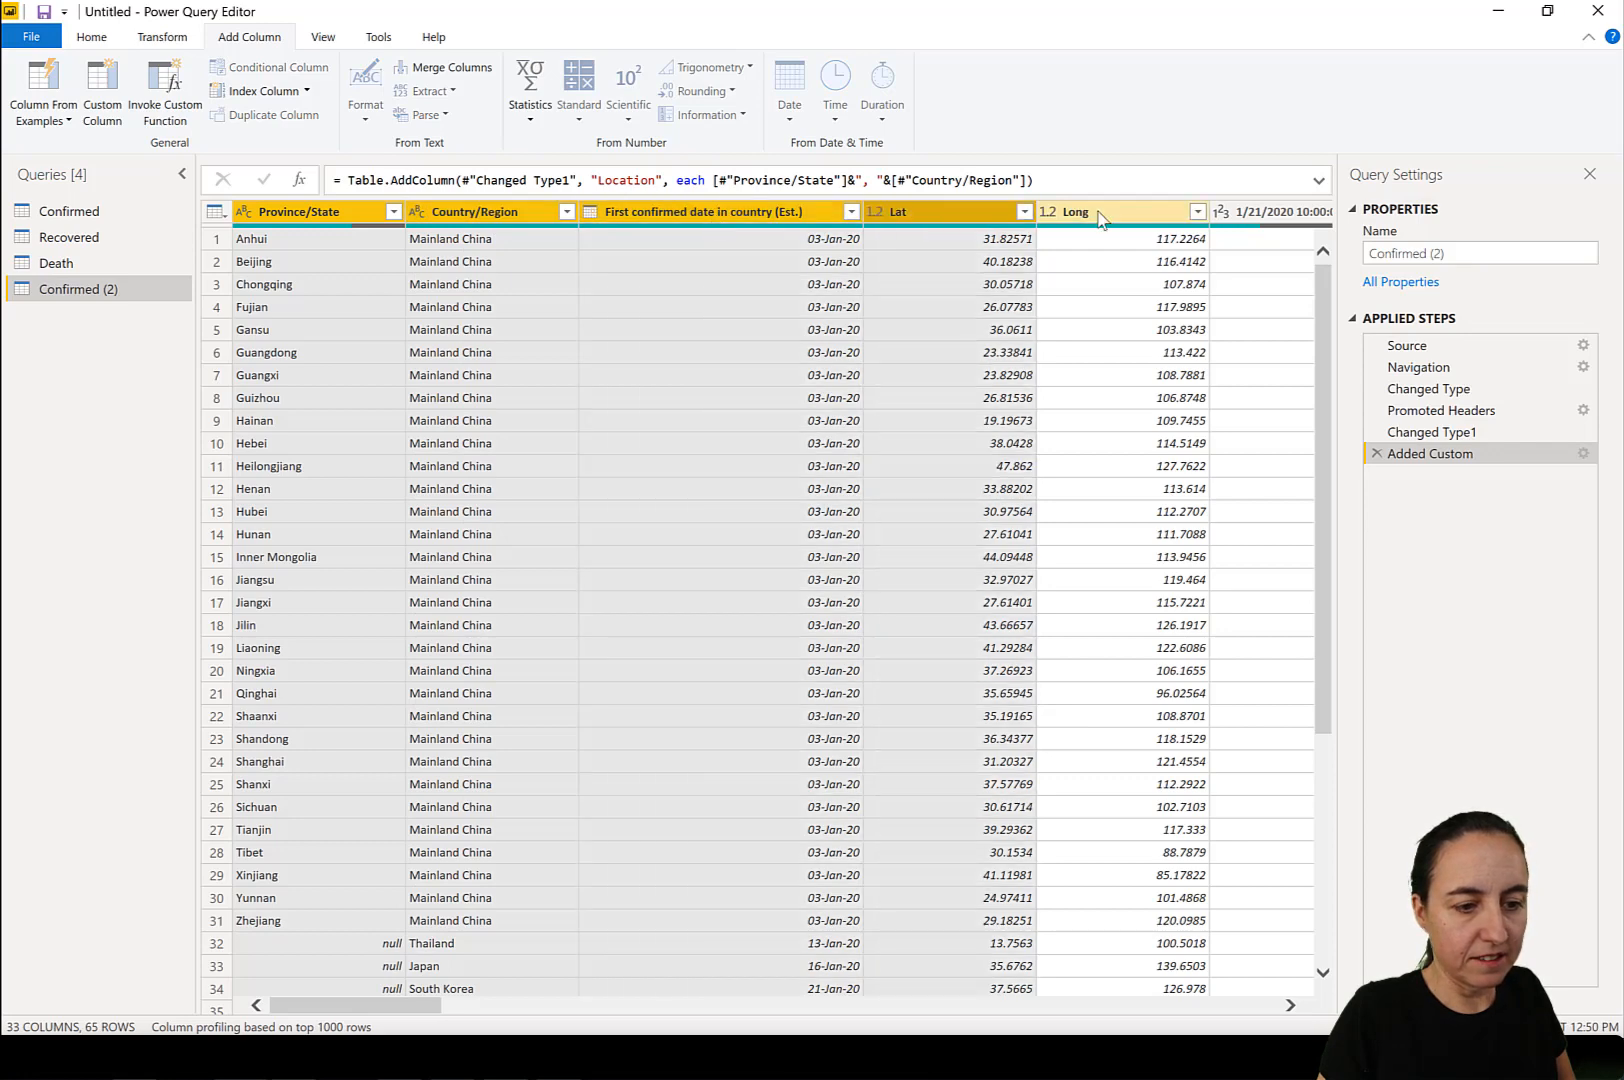
pyautogui.keyDown('ctrl'); pyautogui.click(1101, 215); pyautogui.keyUp('ctrl')
pyautogui.rightClick(1099, 214)
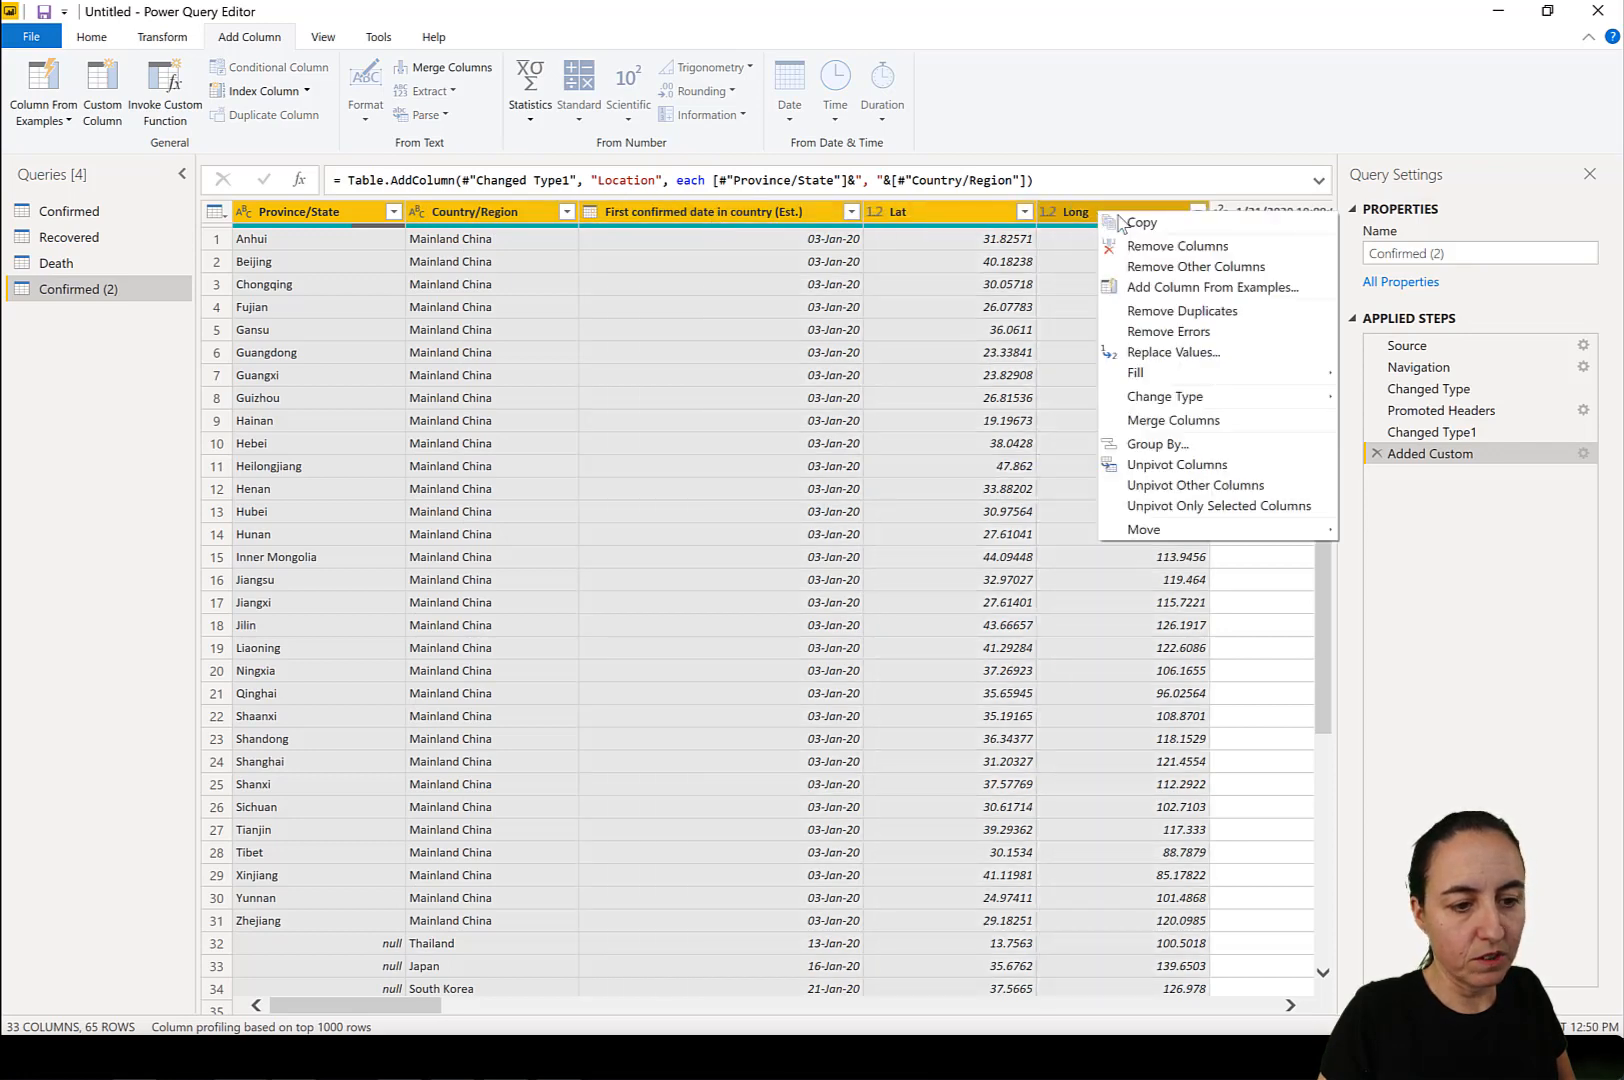
pyautogui.click(1160, 246)
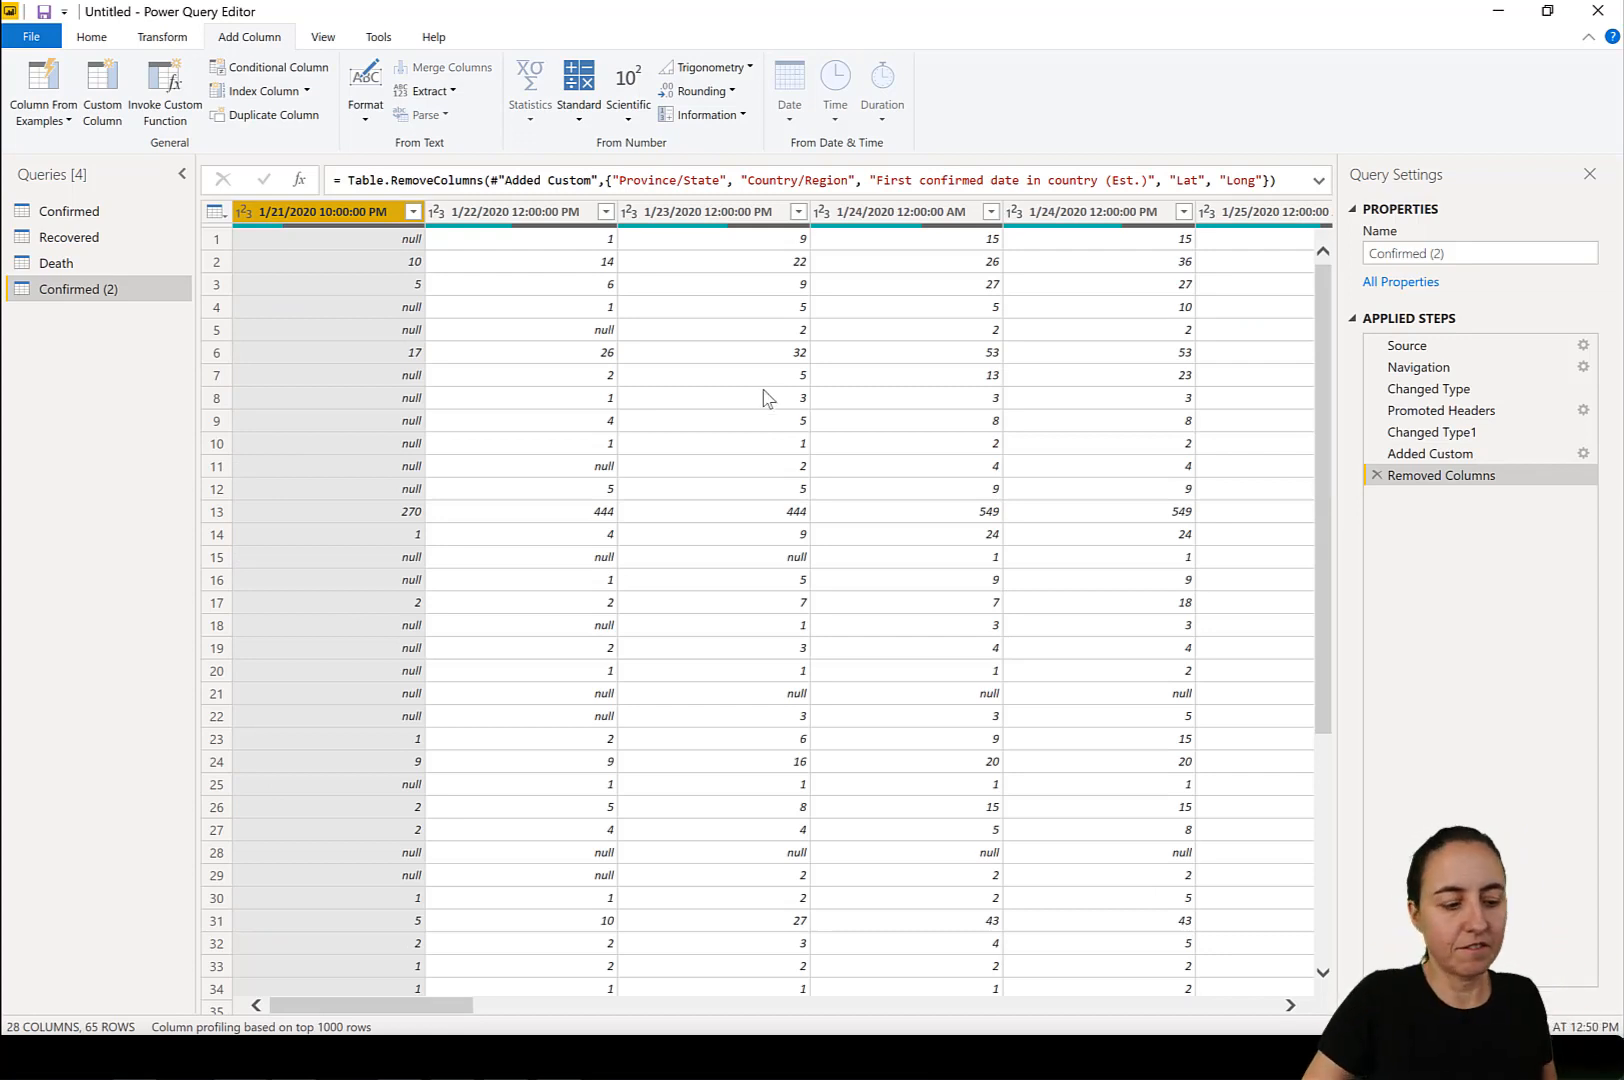
pyautogui.moveTo(462, 1003); pyautogui.dragTo(1170, 1005)
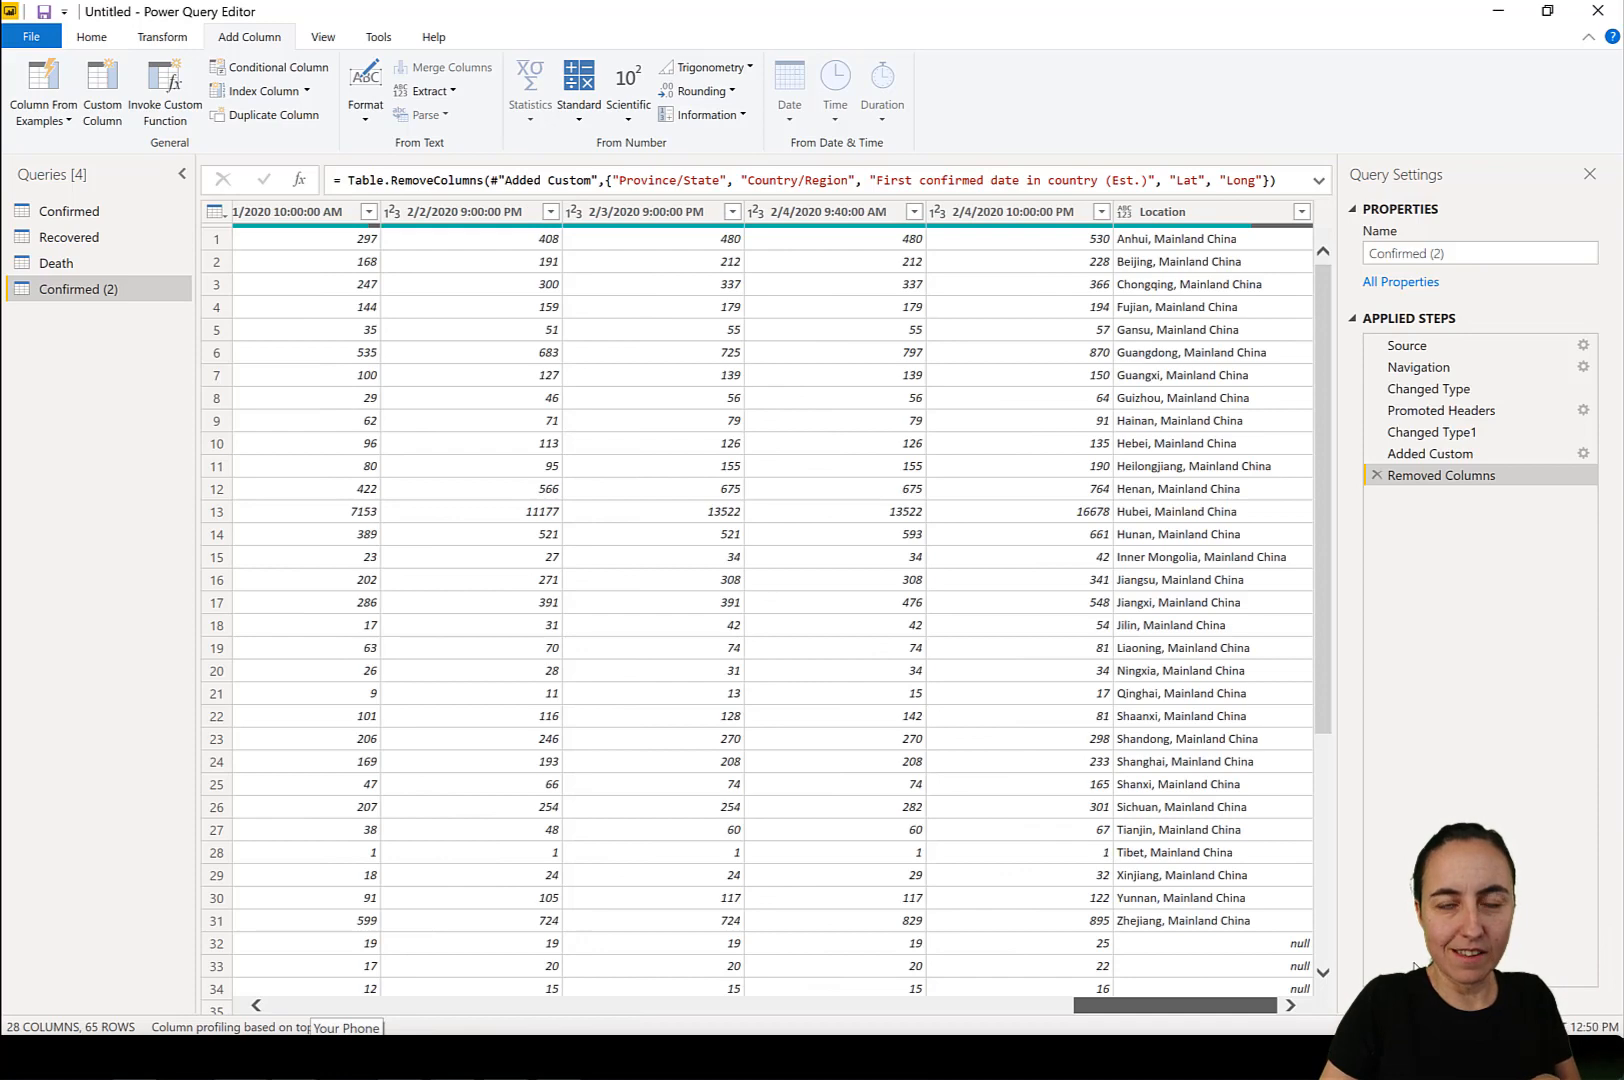
pyautogui.moveTo(1358, 971); pyautogui.dragTo(310, 830)
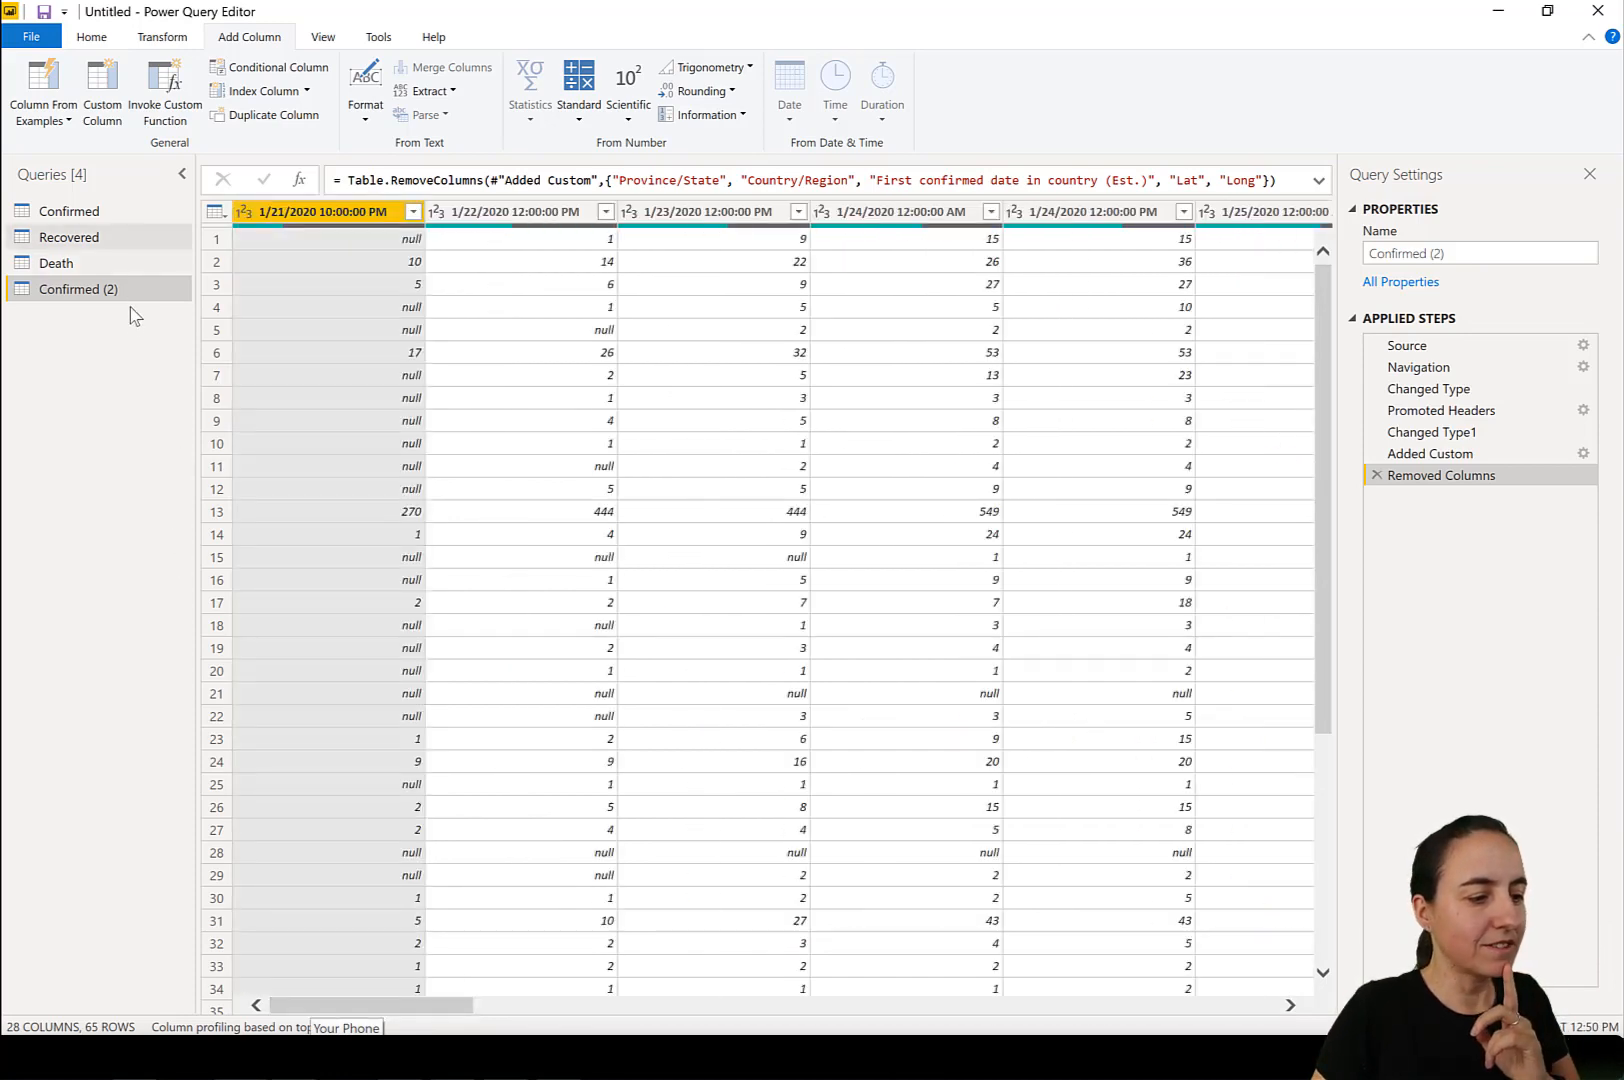
# Remove the Province/State, Country/Region, First confirmed date in country (Est.), Lat and Long columns from the original Confirmed query.
pyautogui.click(69, 211)
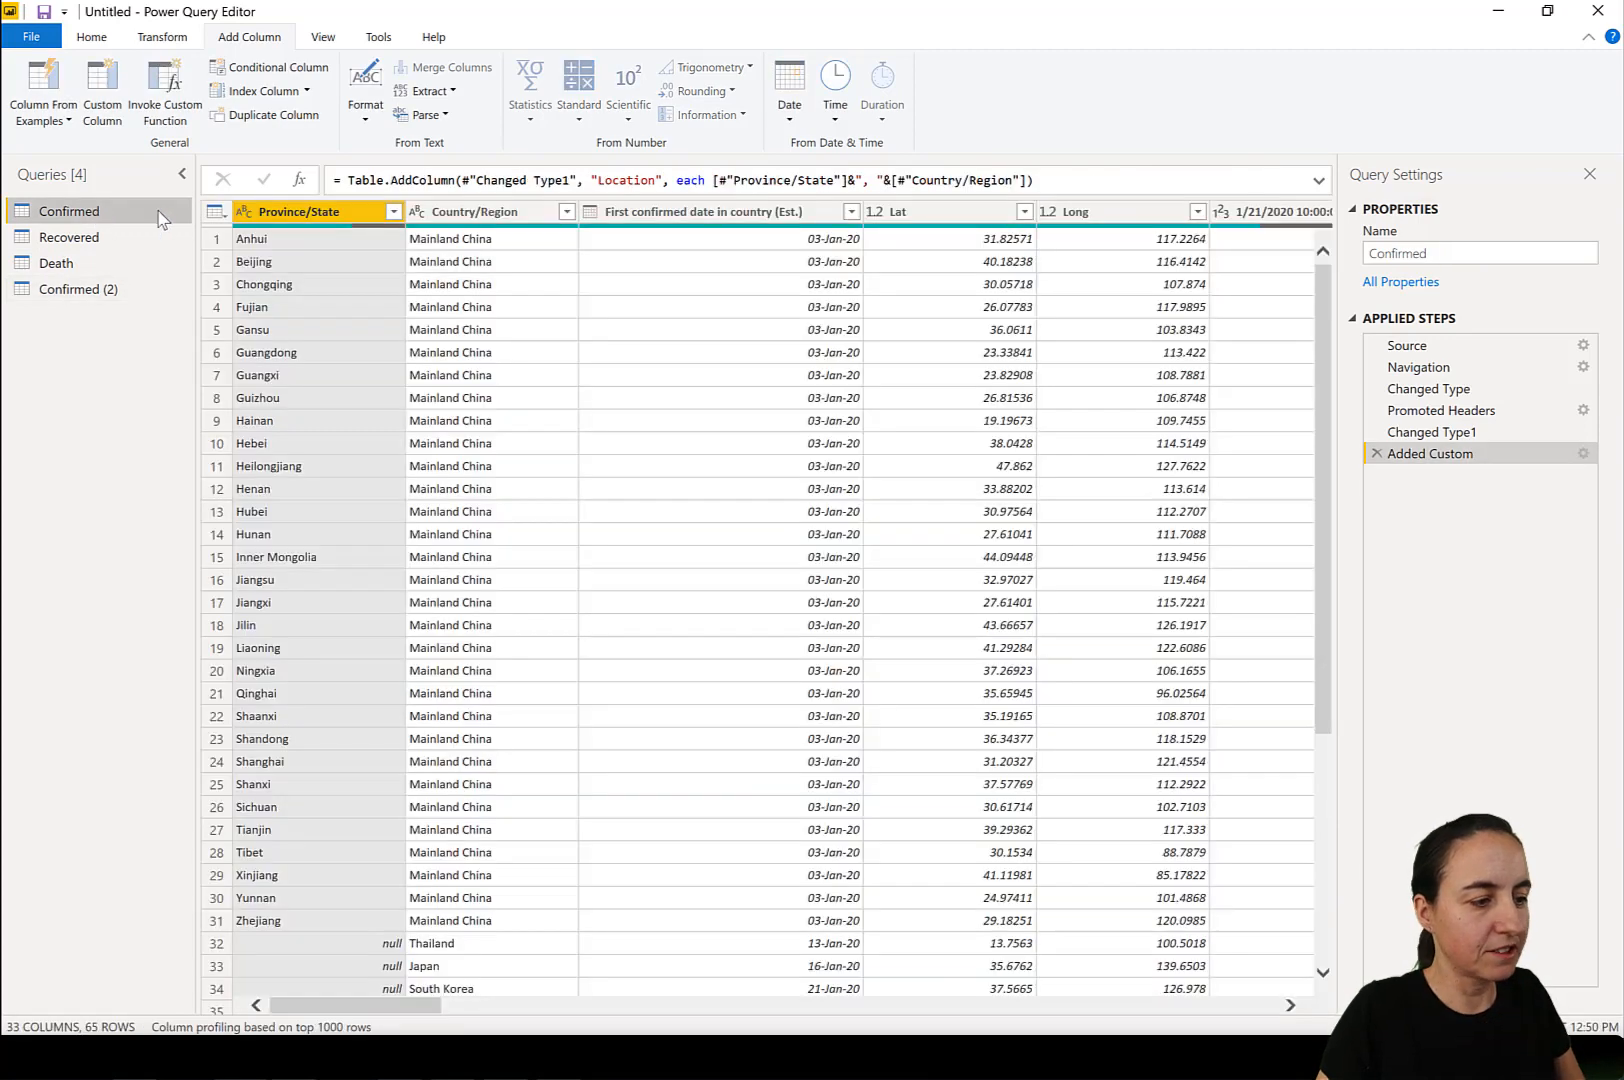
pyautogui.keyDown('shift'); pyautogui.click(1088, 218); pyautogui.keyUp('shift')
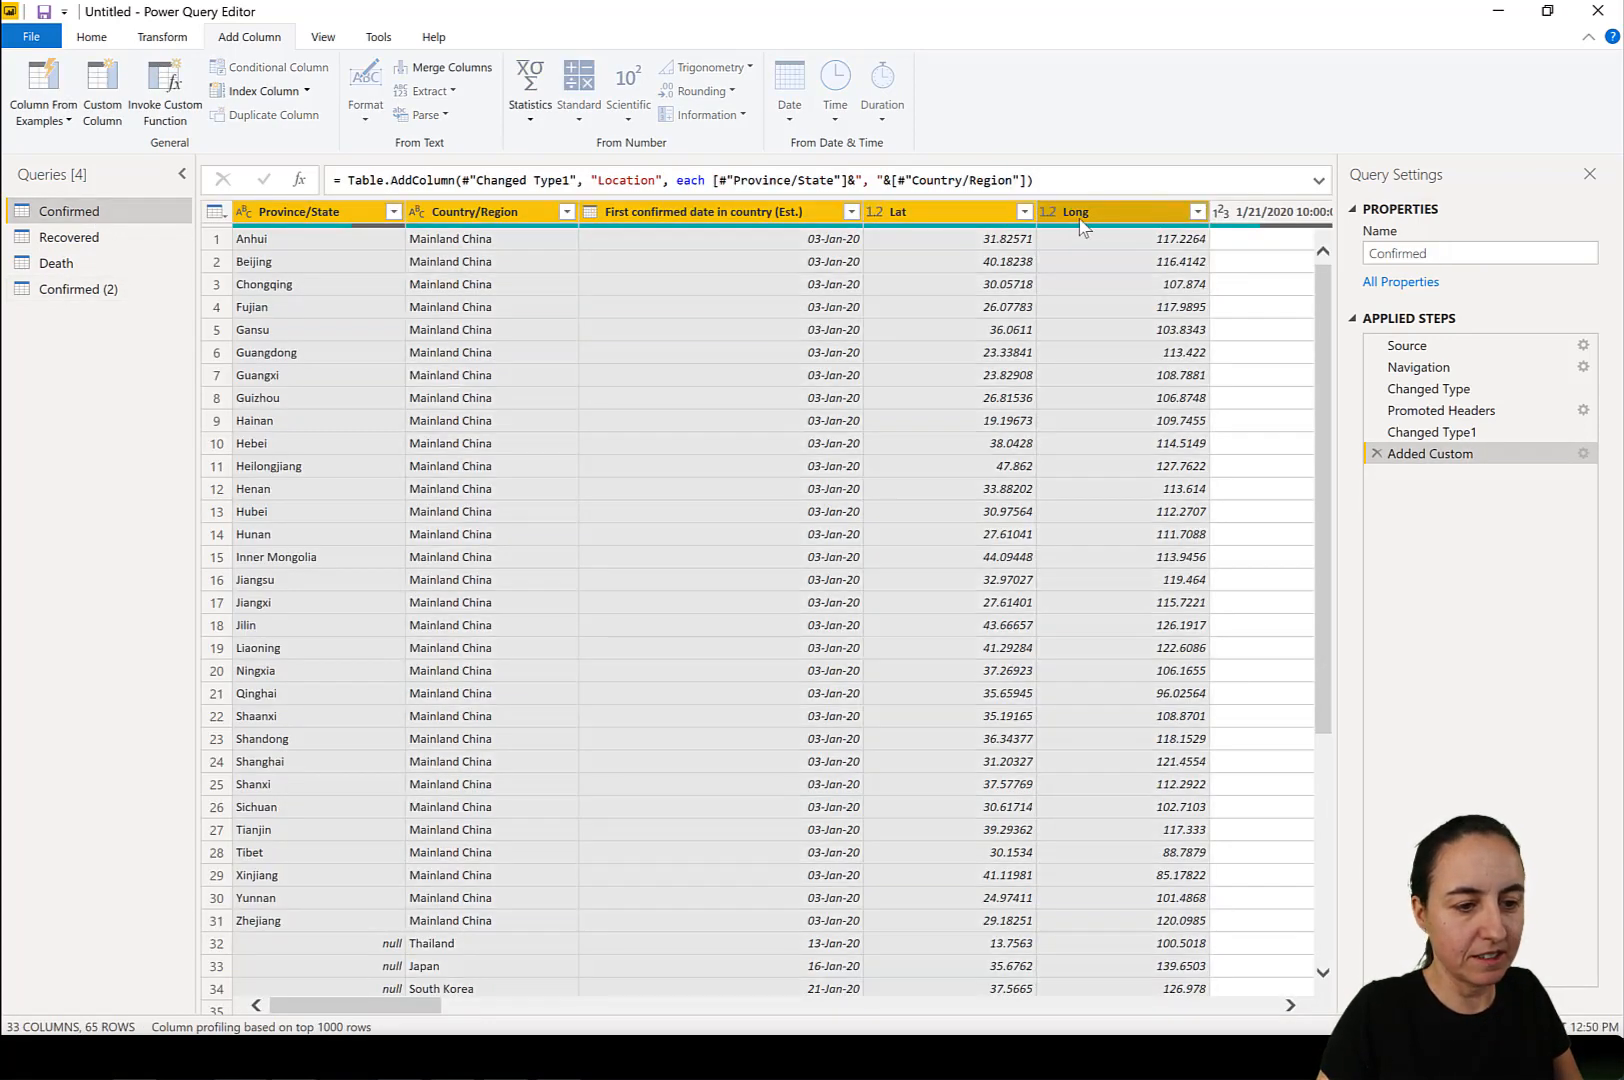
pyautogui.rightClick(1082, 222)
pyautogui.click(1150, 253)
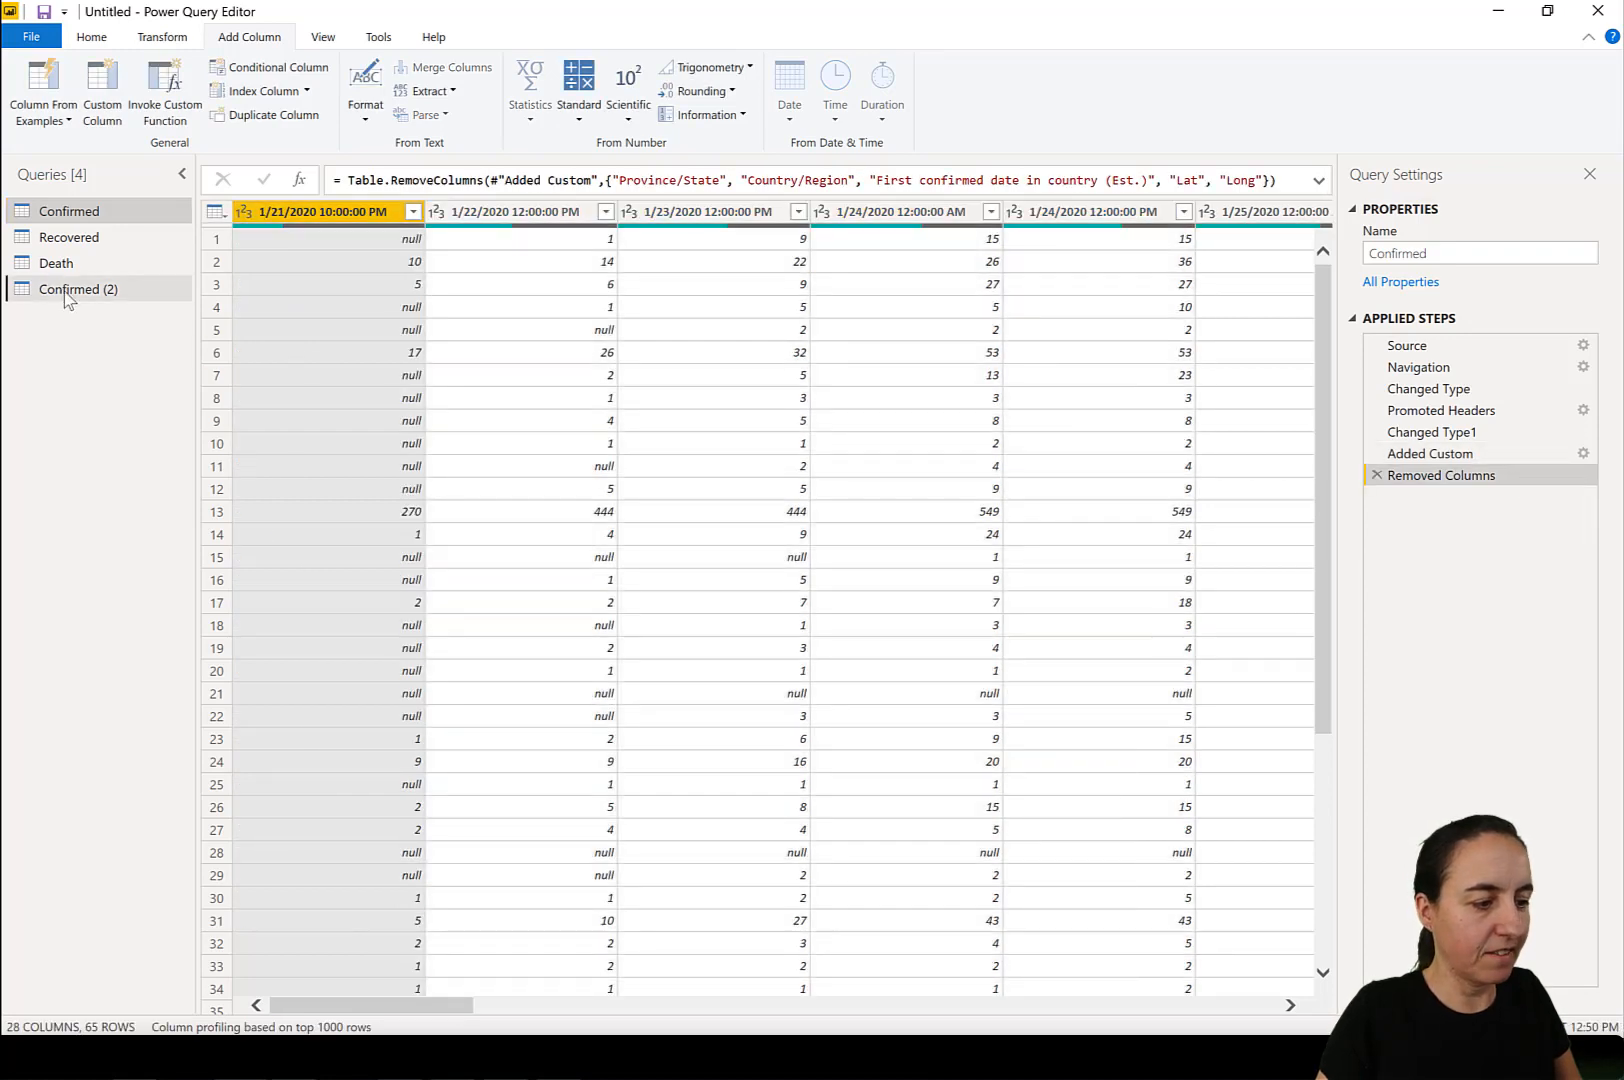
# Delete the Removed Columns step from the Confirmed (2) query.
pyautogui.click(66, 290)
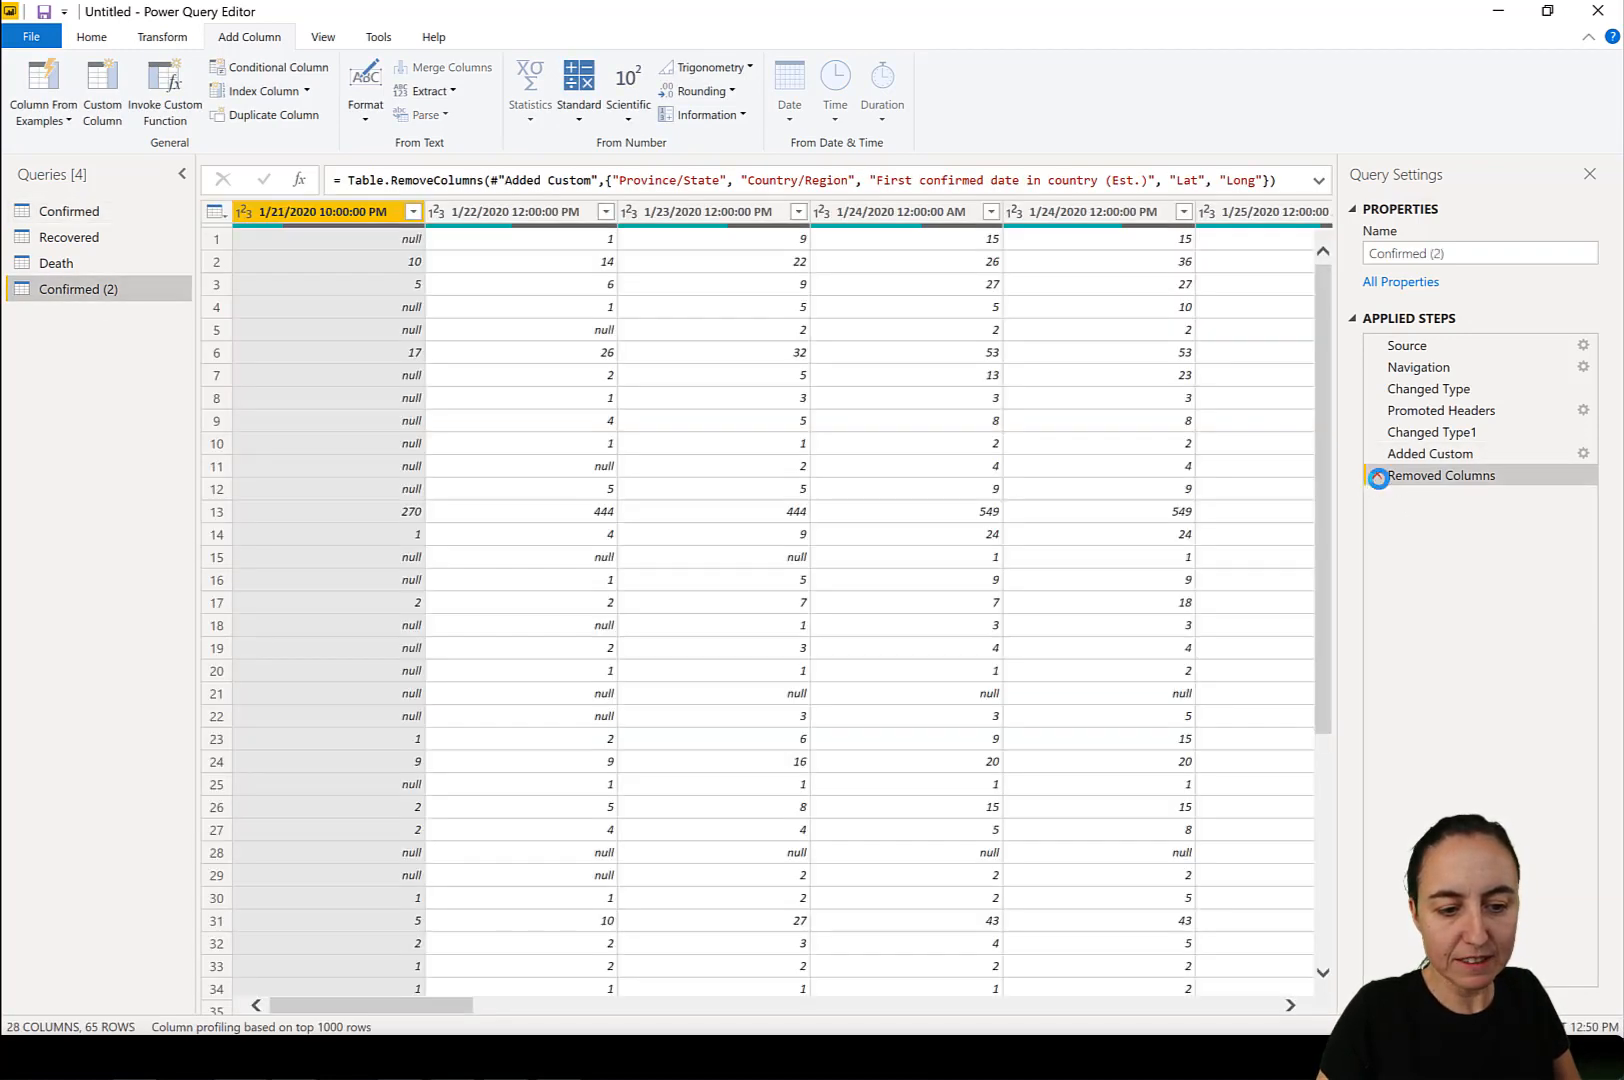
pyautogui.click(1466, 455)
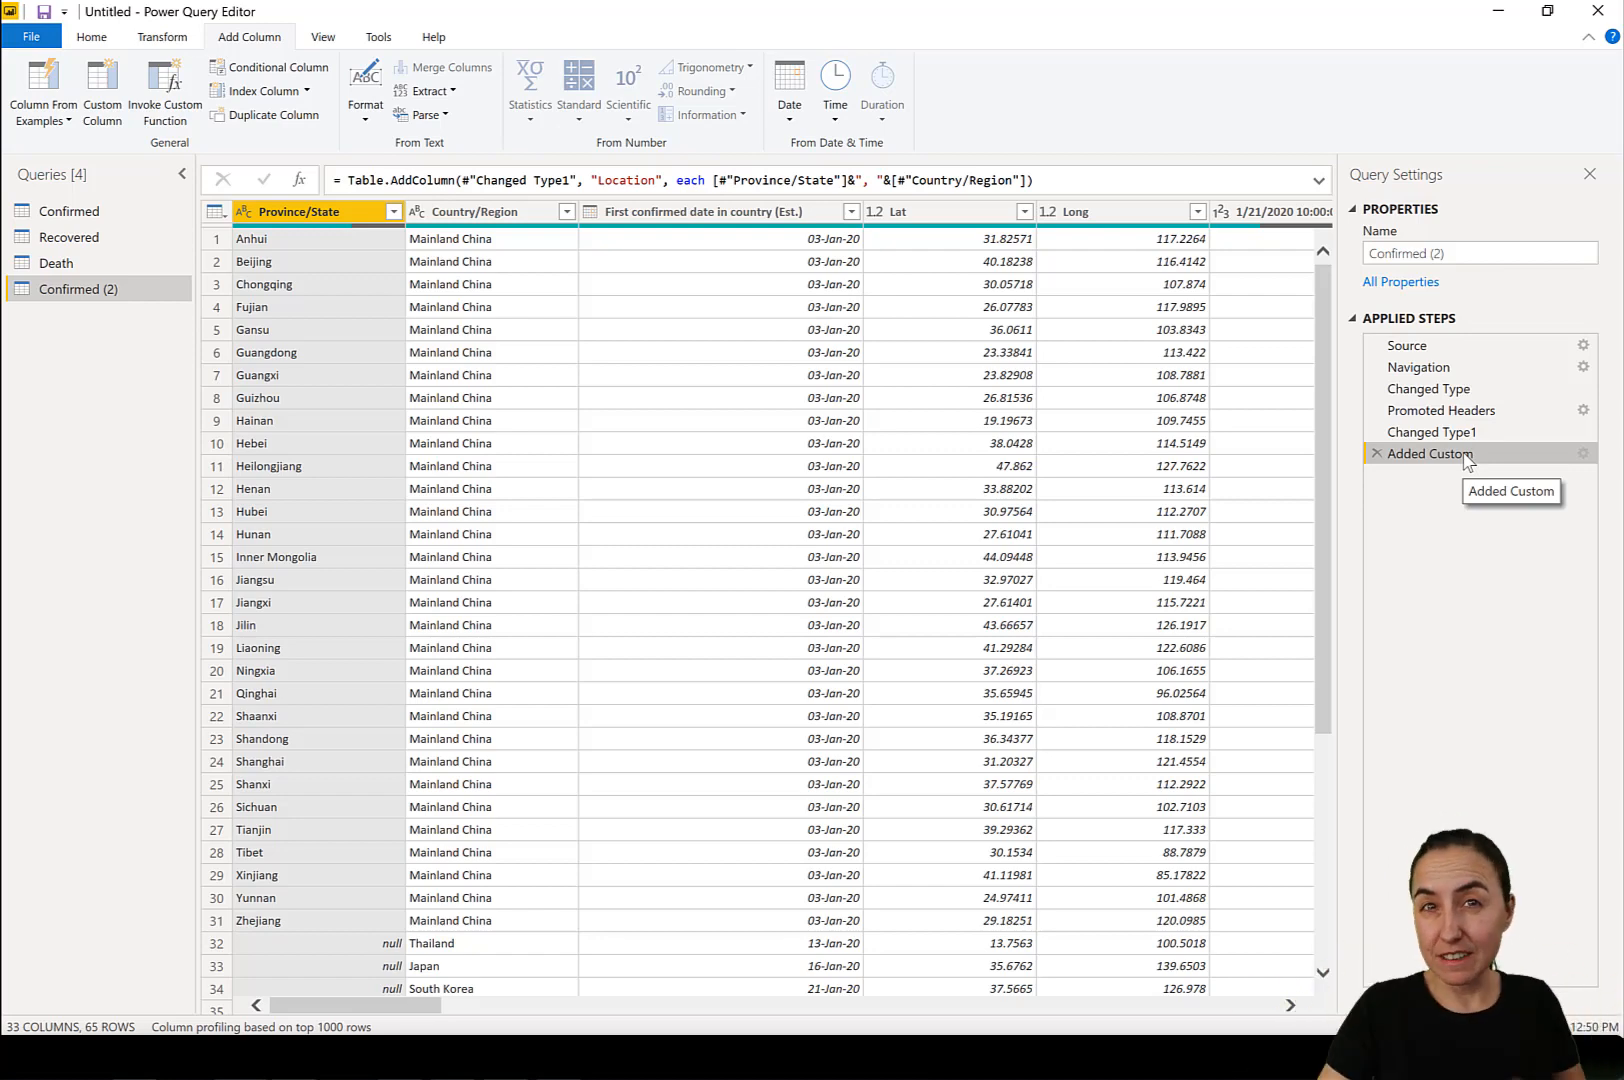
pyautogui.keyDown('shift'); pyautogui.click(515, 213); pyautogui.keyUp('shift')
pyautogui.keyDown('shift'); pyautogui.click(710, 213); pyautogui.keyUp('shift')
pyautogui.keyDown('shift'); pyautogui.click(945, 213); pyautogui.keyUp('shift')
pyautogui.keyDown('shift'); pyautogui.click(1104, 214); pyautogui.keyUp('shift')
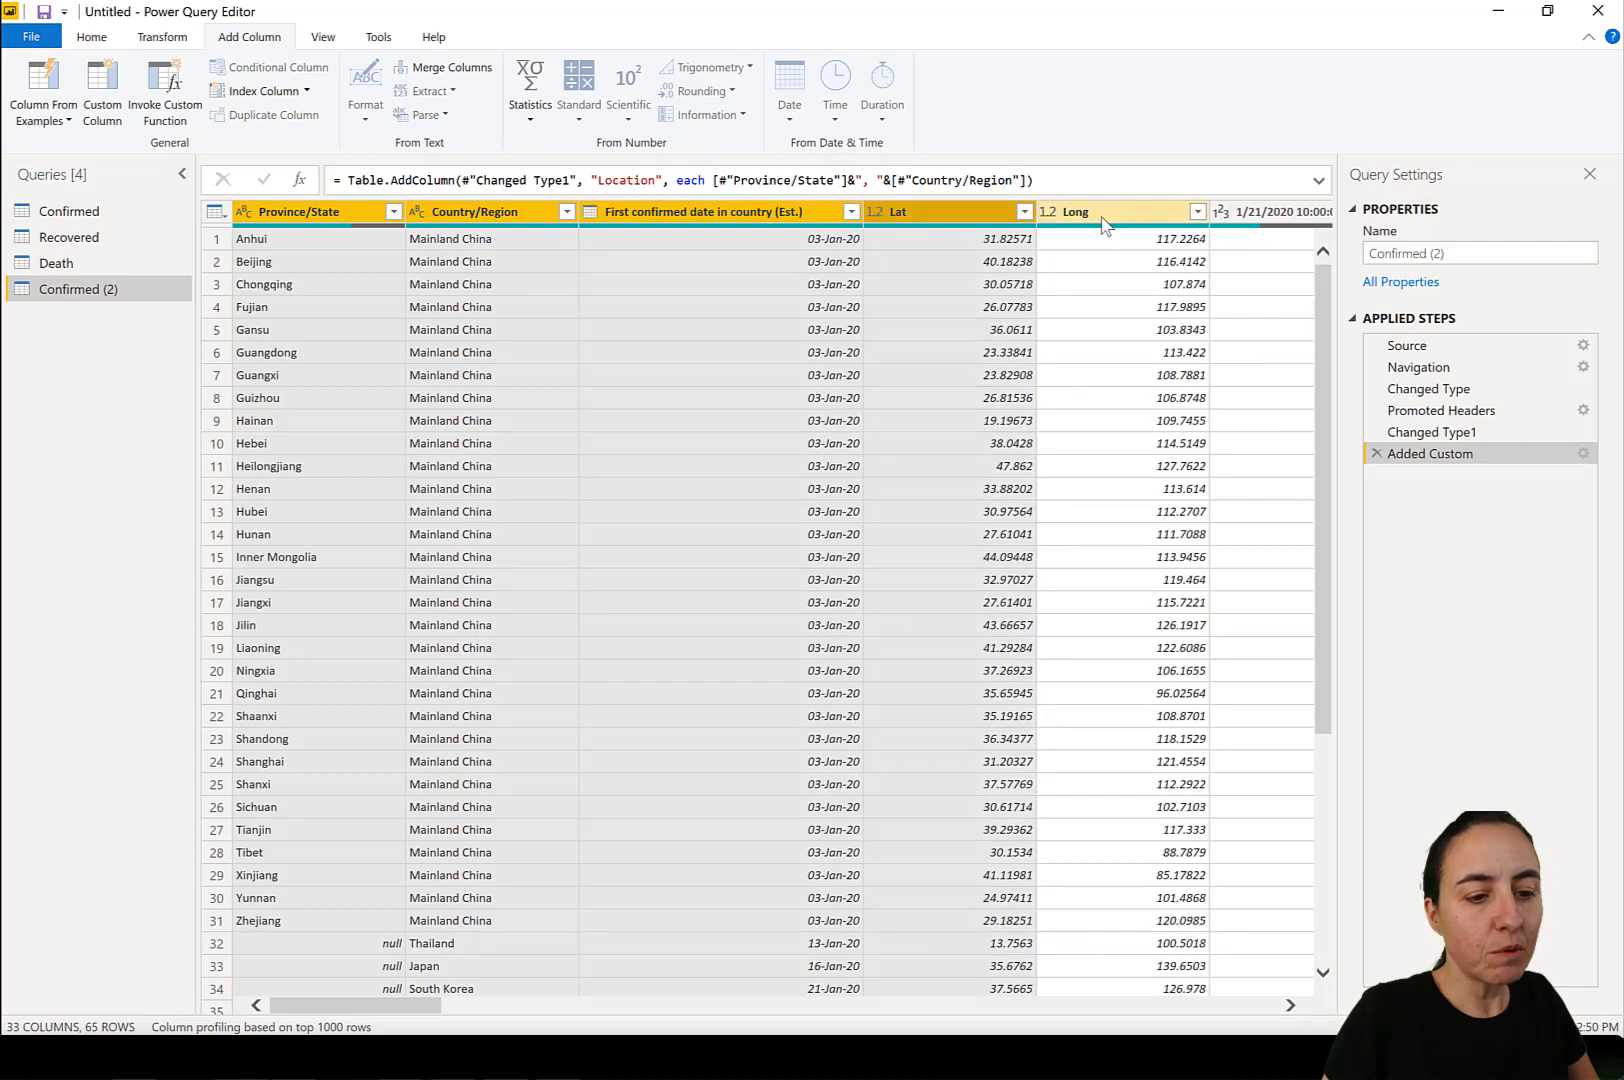
# Keep only Location, Province/State, Country/Region, First confirmed date in country (Est.), Lat and Long in Confirmed (2), with Location first, and show the full formula.
pyautogui.click(1010, 1004)
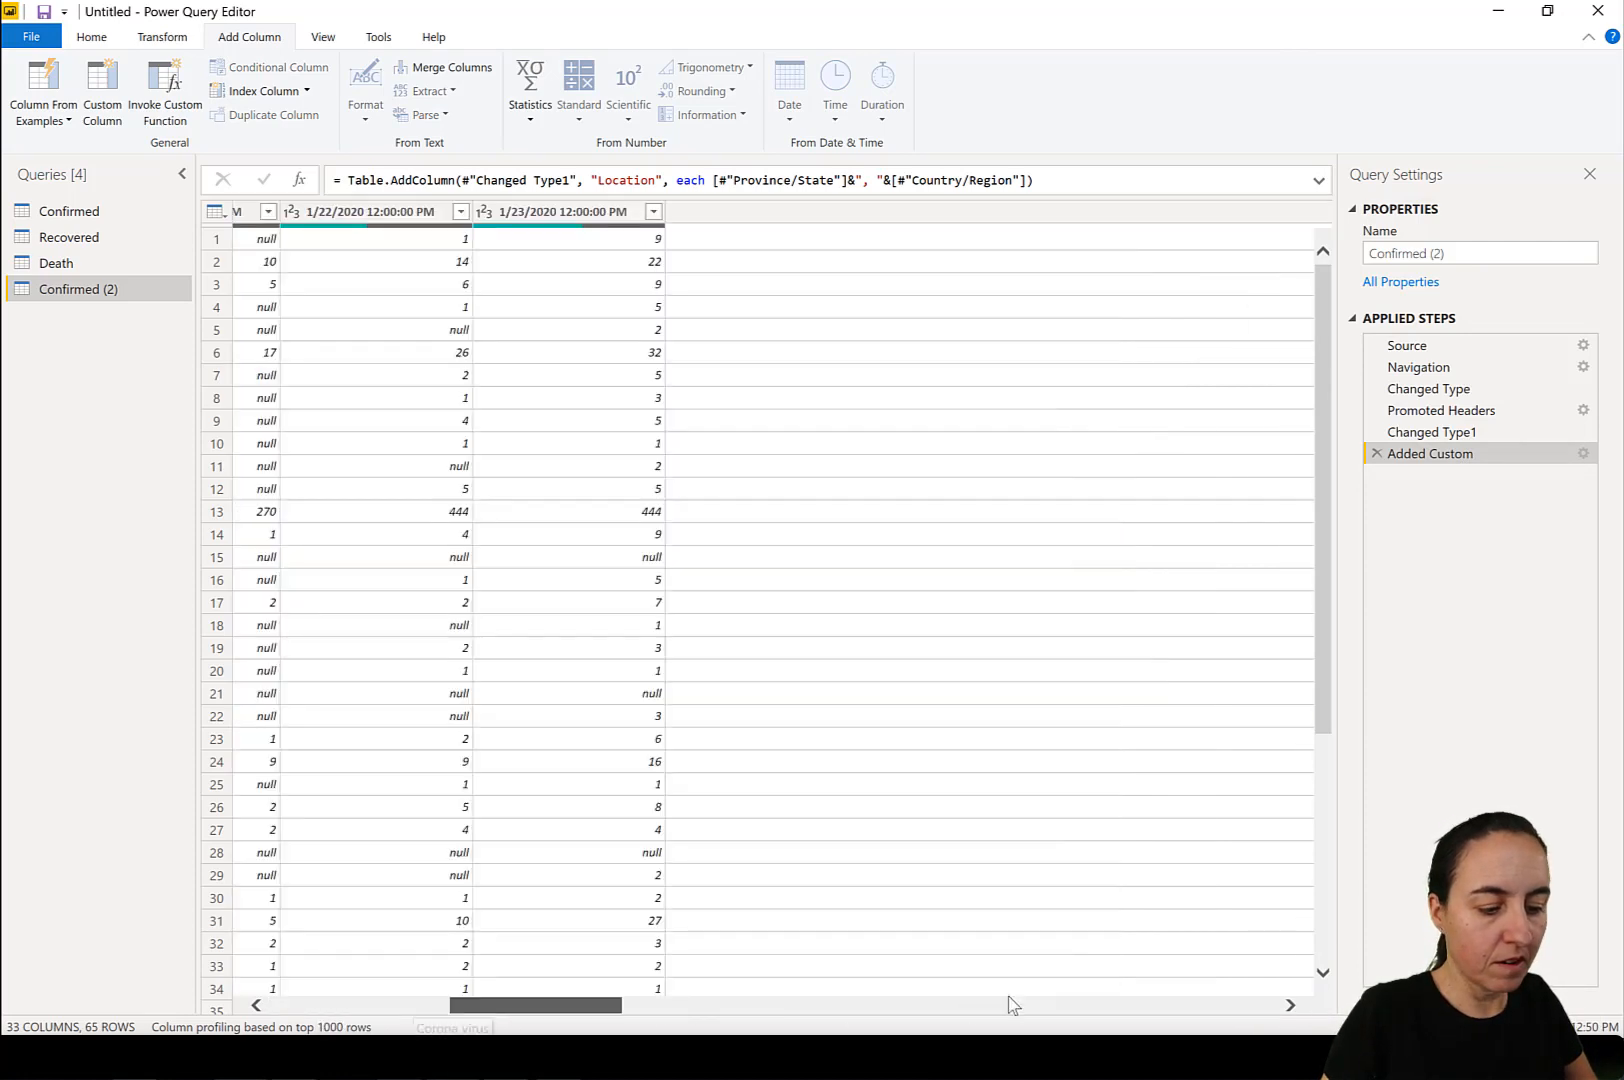
pyautogui.moveTo(1010, 1004); pyautogui.dragTo(1273, 940)
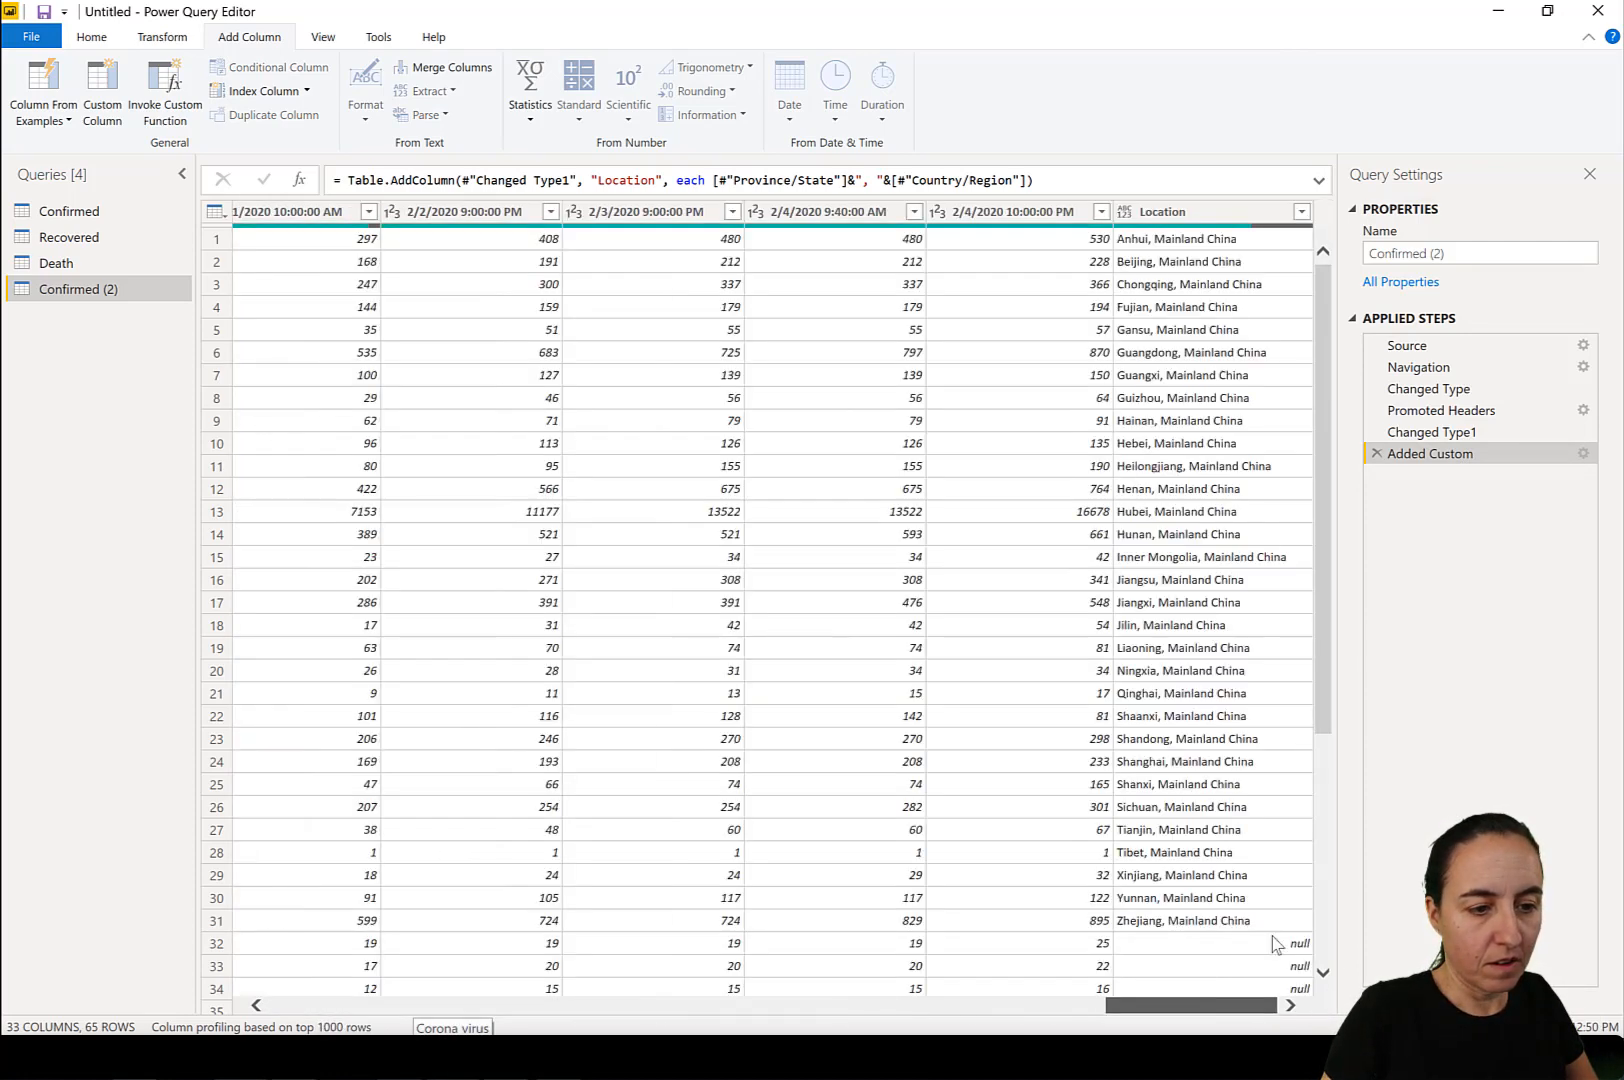
pyautogui.keyDown('shift'); pyautogui.click(1163, 213); pyautogui.keyUp('shift')
pyautogui.click(1163, 213)
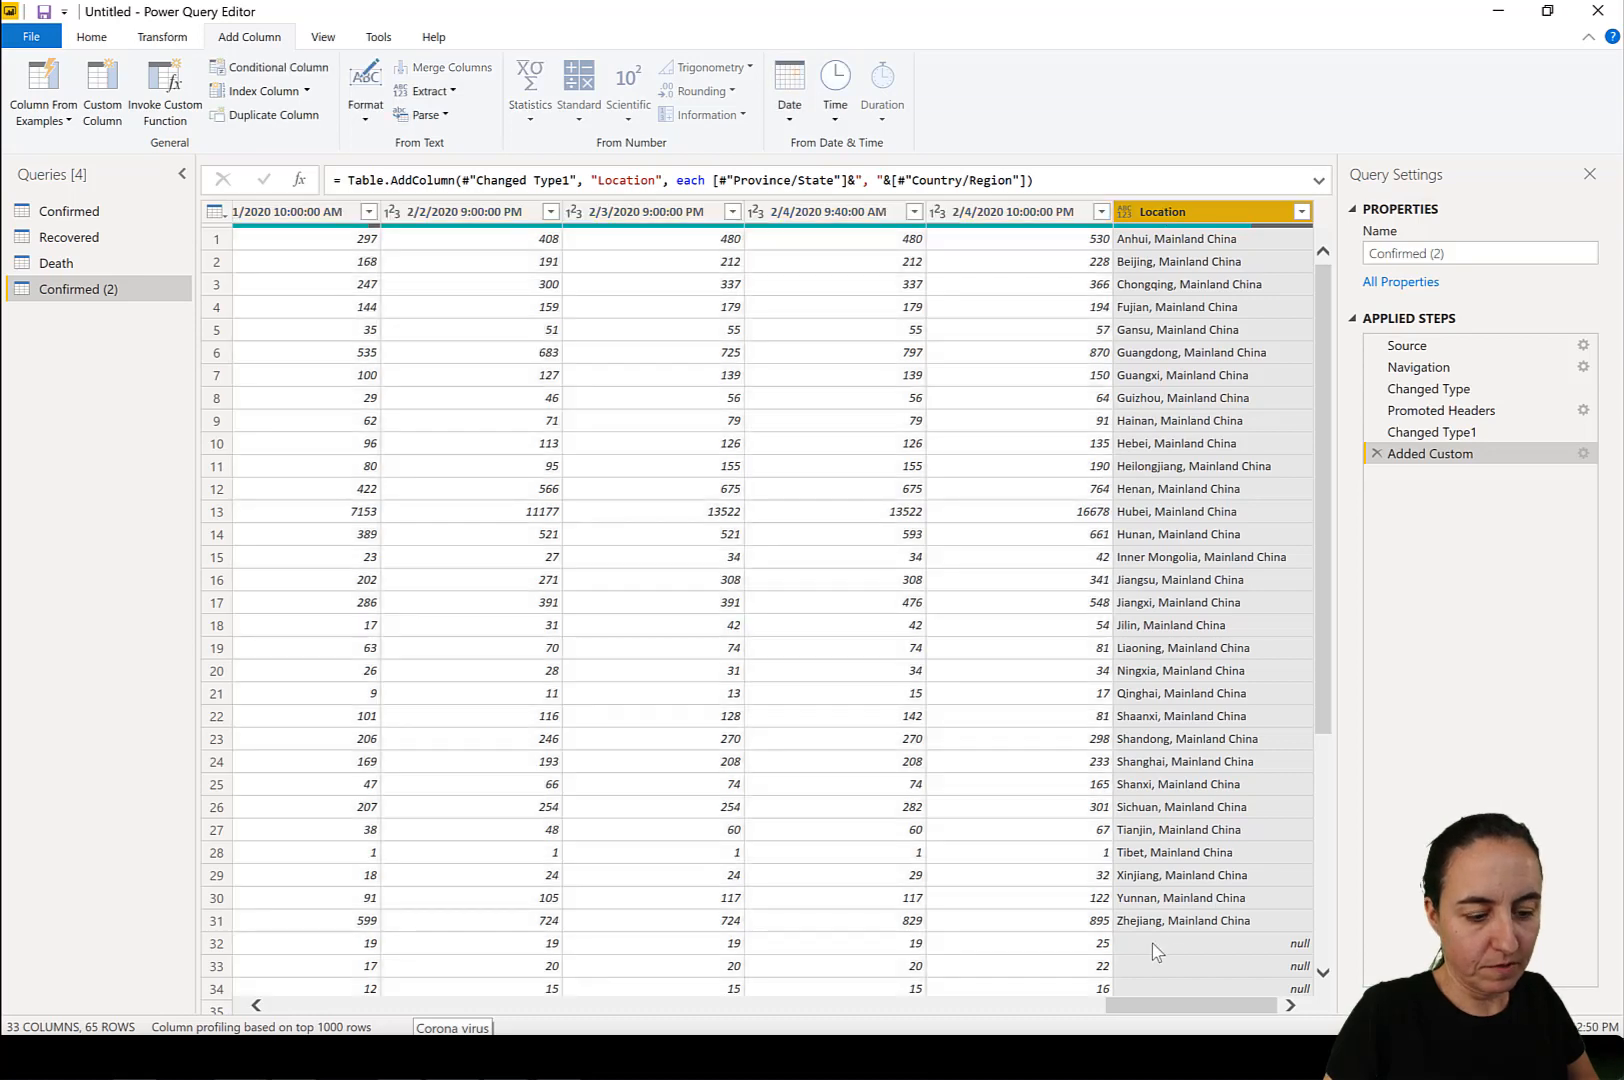
pyautogui.moveTo(1130, 1008); pyautogui.dragTo(217, 1005)
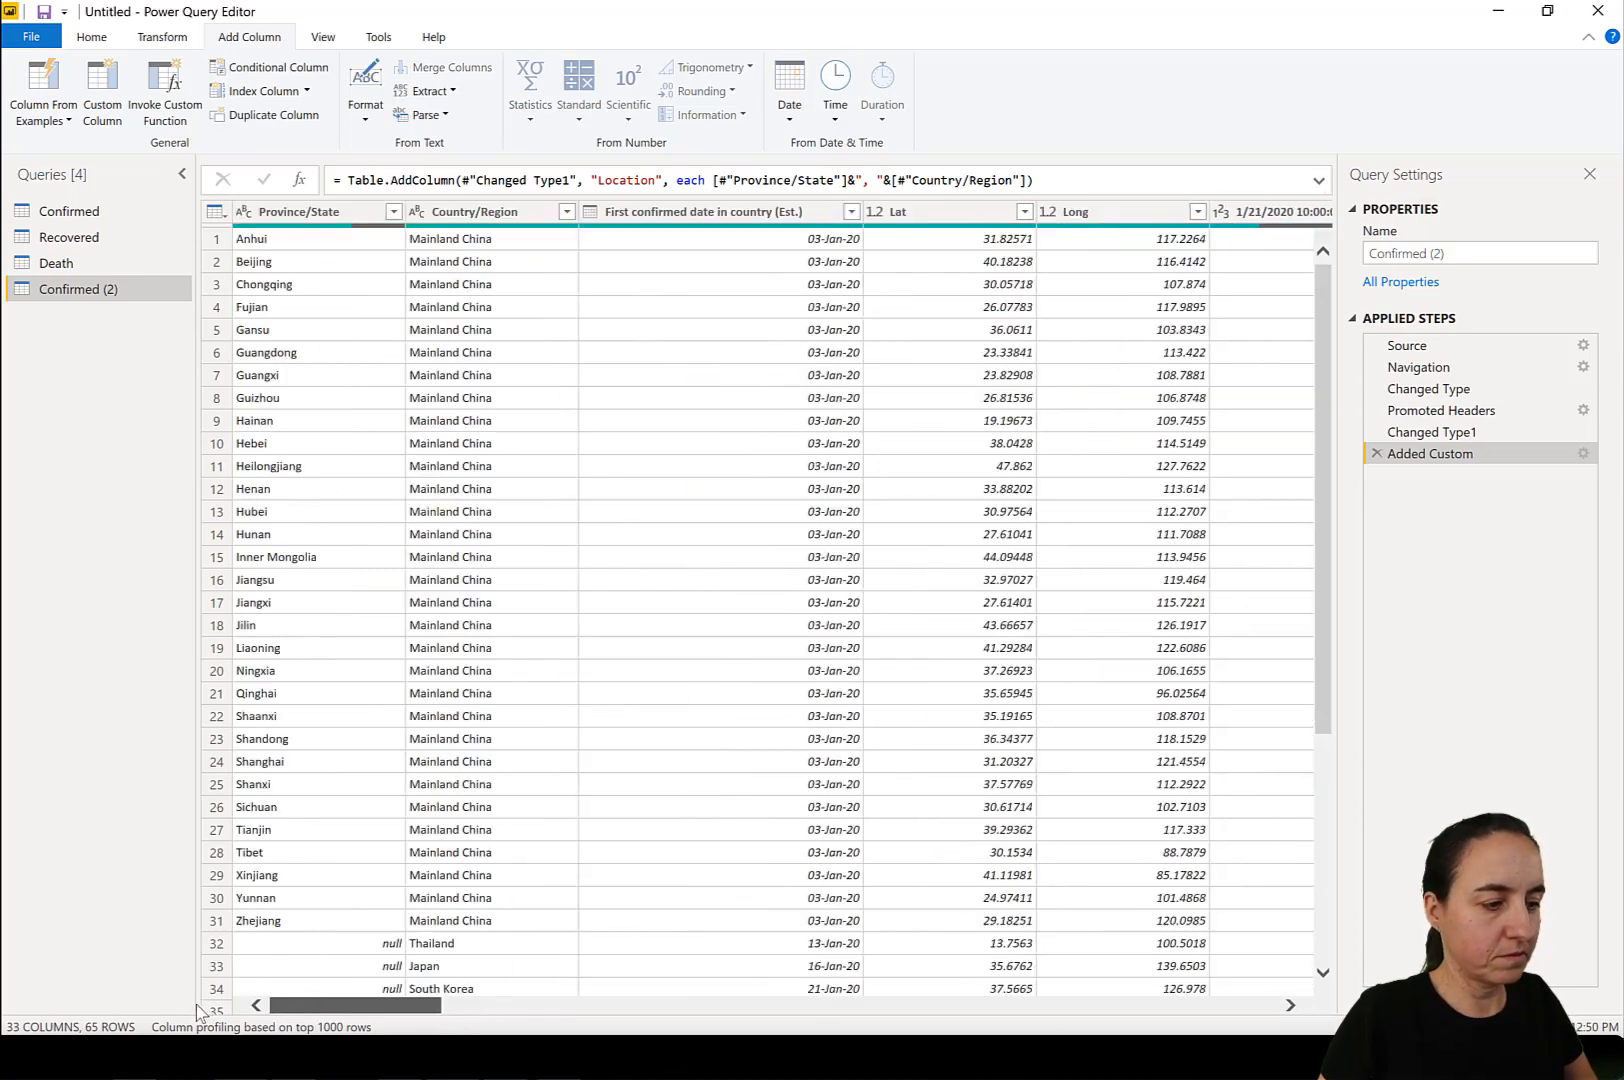
pyautogui.click(312, 213)
pyautogui.keyDown('ctrl'); pyautogui.click(480, 213); pyautogui.keyUp('ctrl')
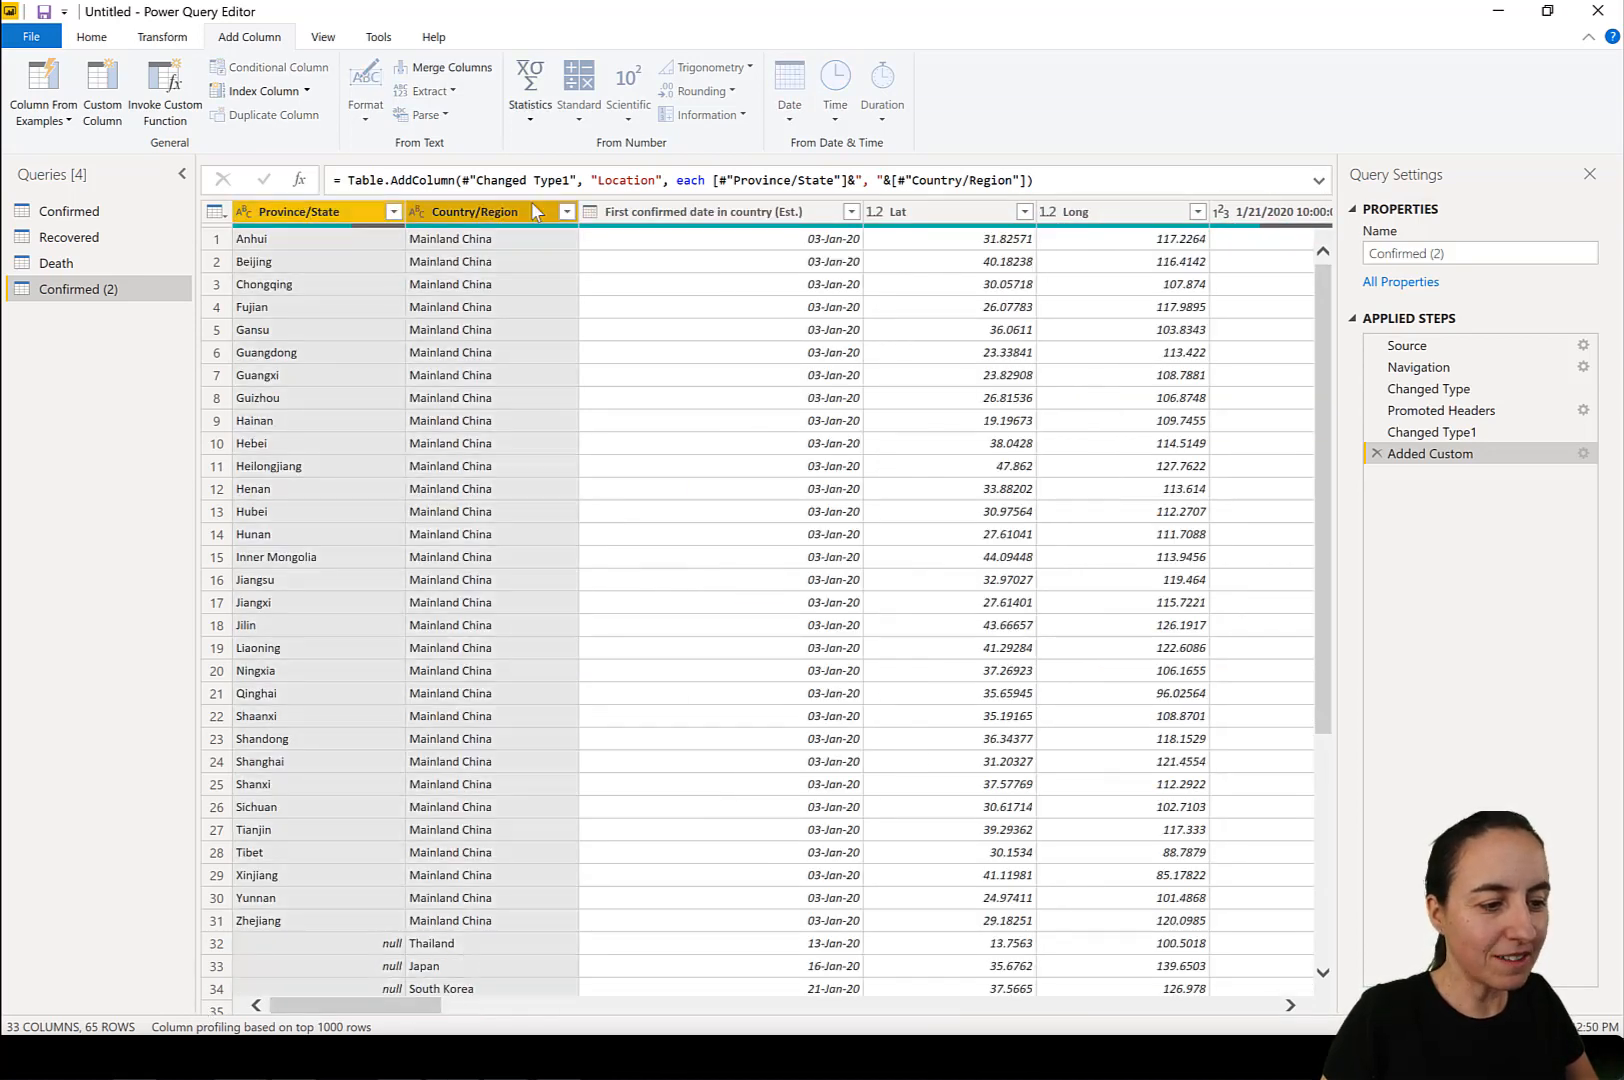
pyautogui.keyDown('ctrl'); pyautogui.click(710, 213); pyautogui.keyUp('ctrl')
pyautogui.keyDown('ctrl'); pyautogui.click(950, 213); pyautogui.keyUp('ctrl')
pyautogui.keyDown('ctrl'); pyautogui.click(1118, 216); pyautogui.keyUp('ctrl')
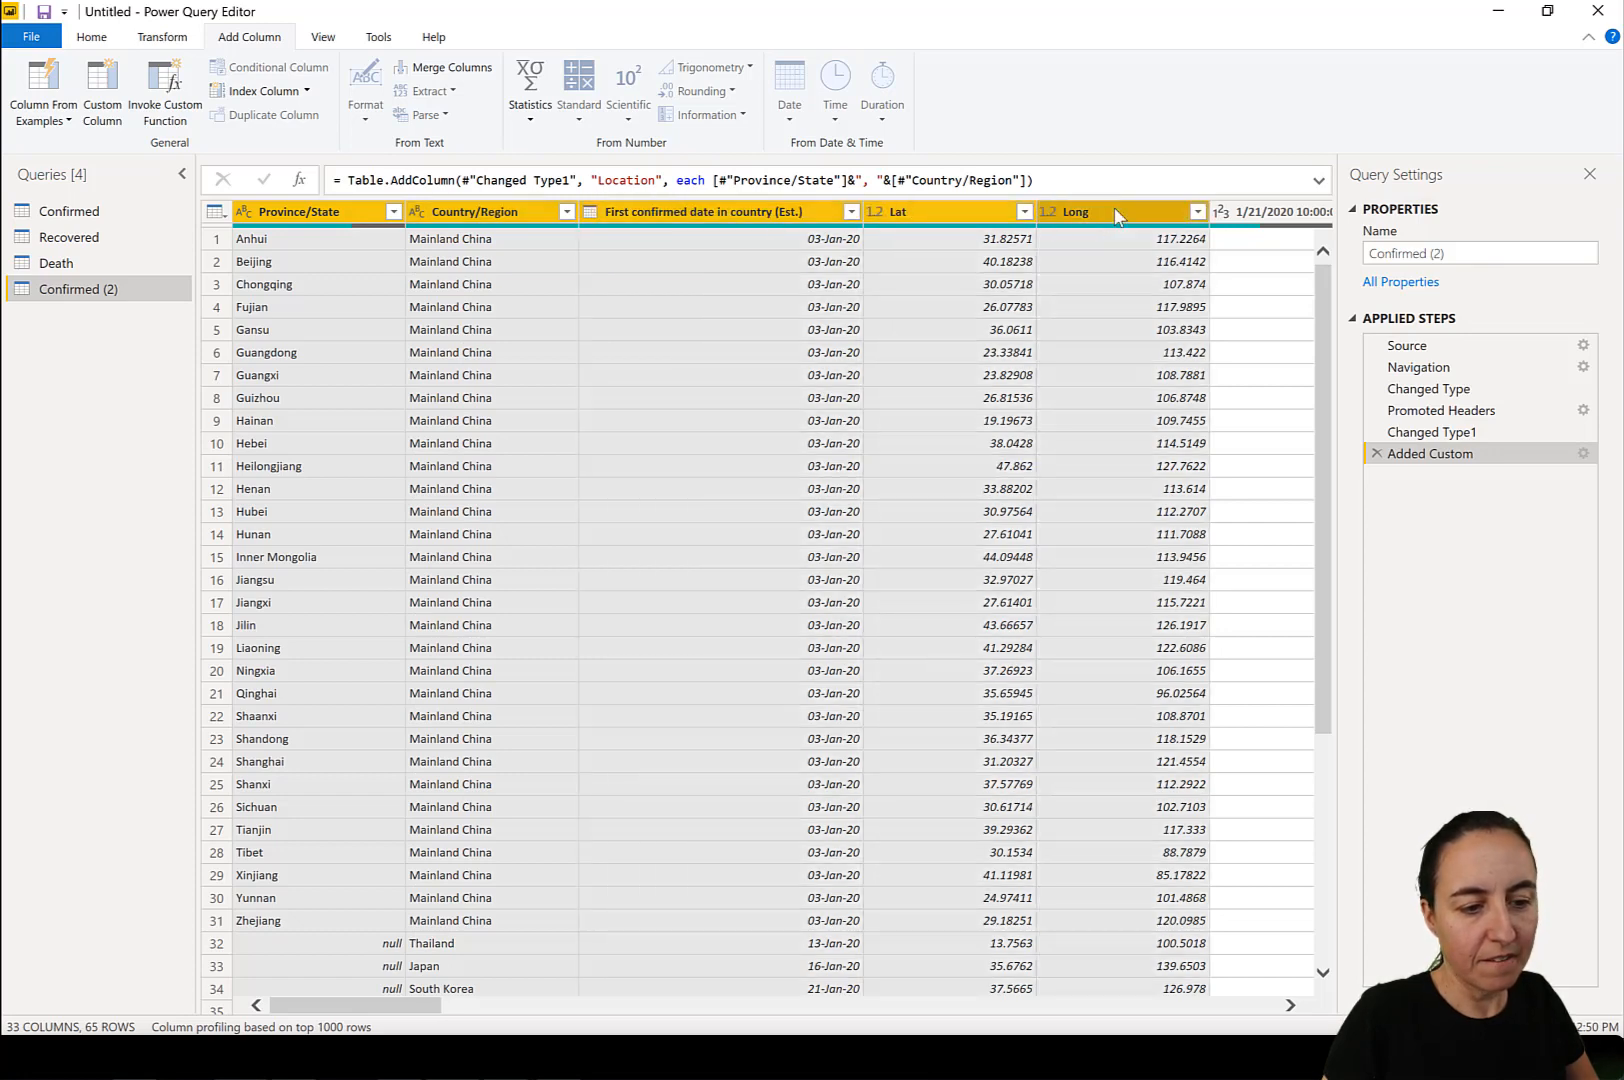
pyautogui.rightClick(1116, 215)
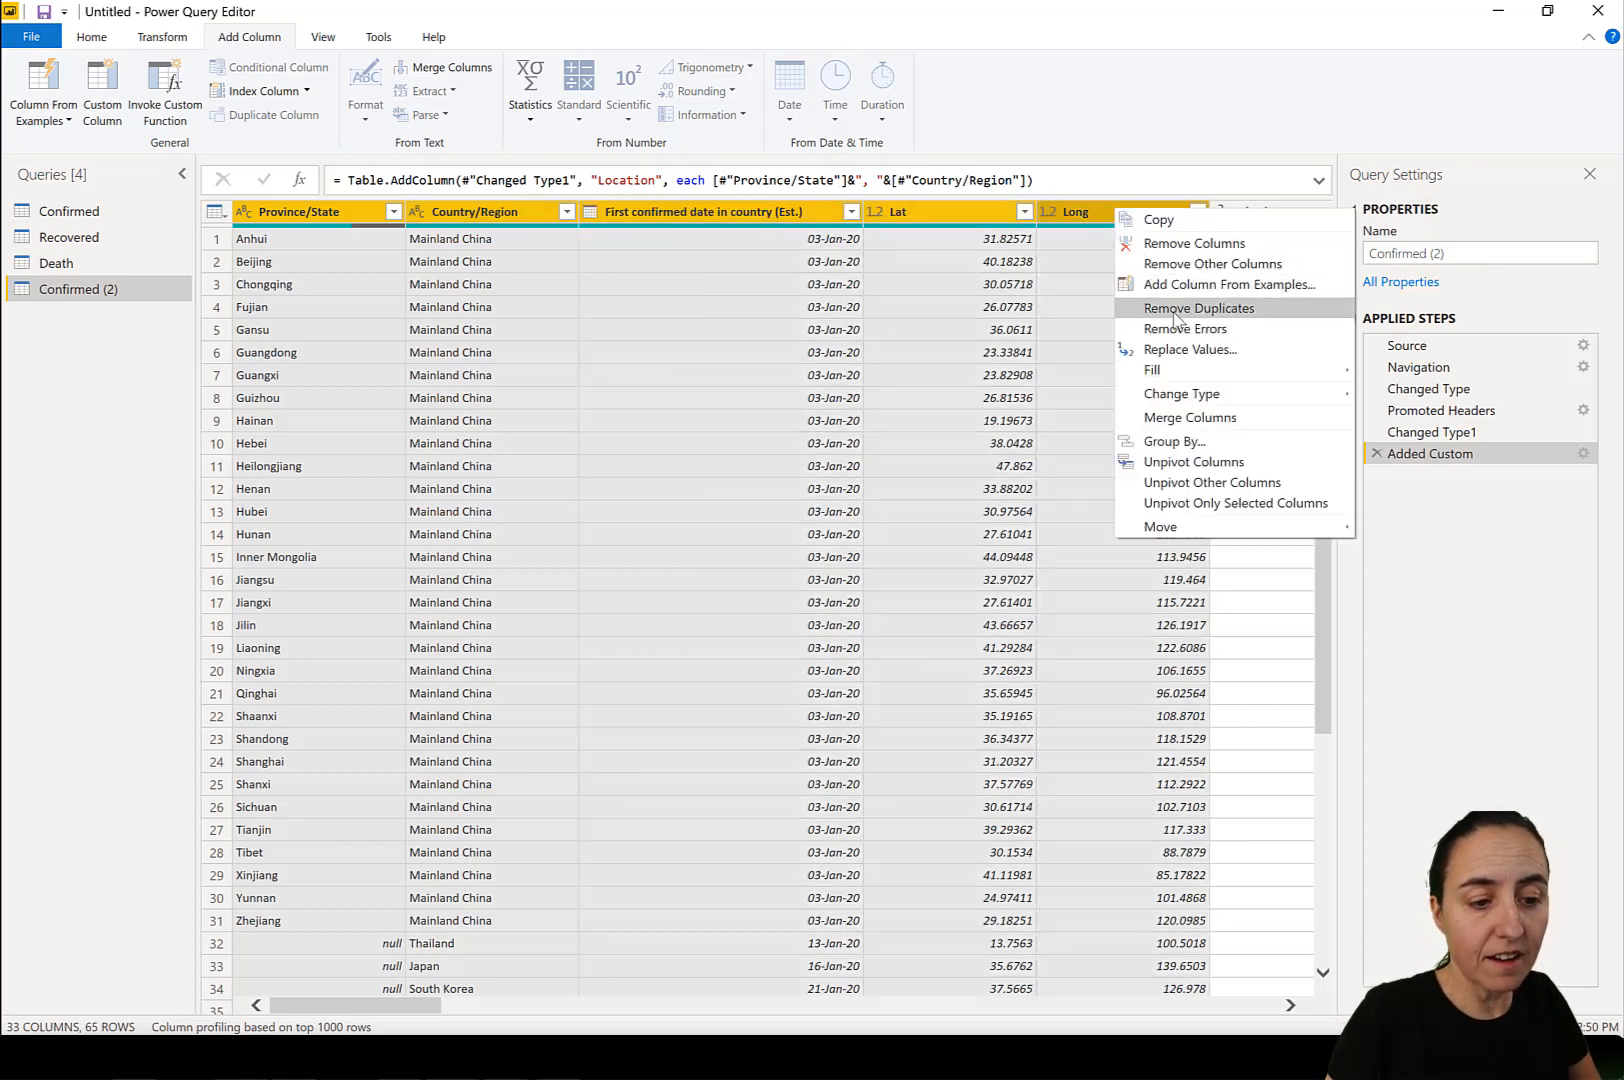
pyautogui.click(1200, 266)
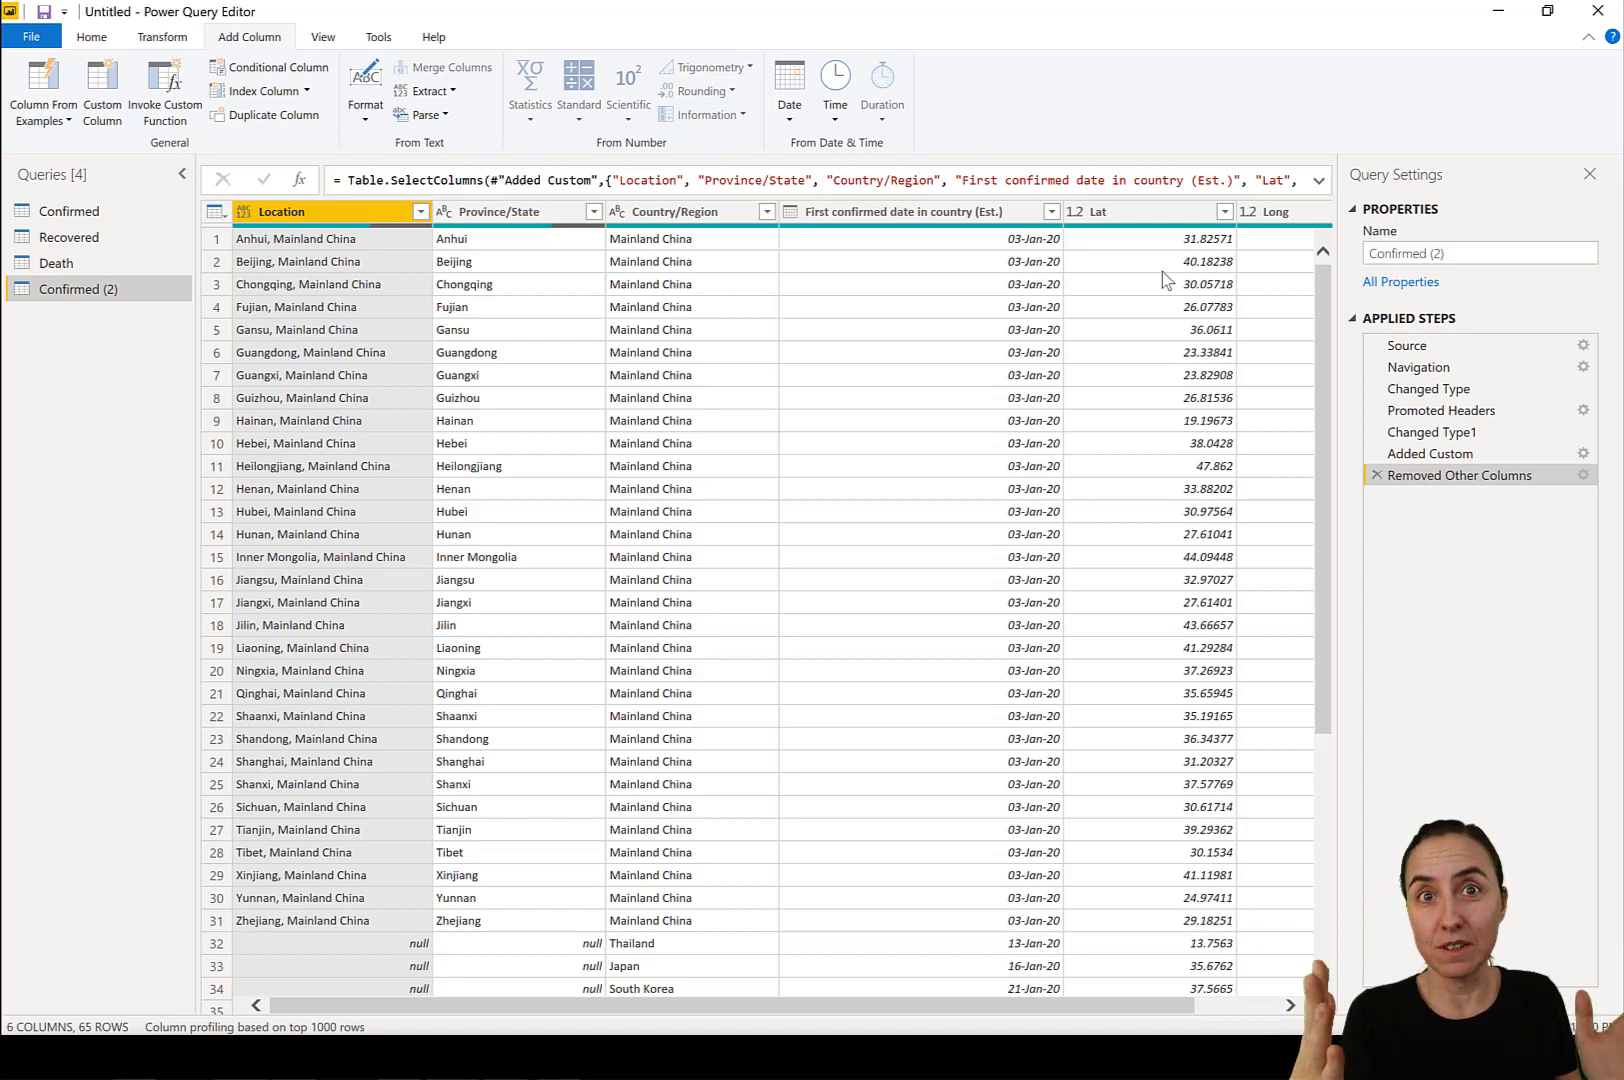
pyautogui.click(1319, 181)
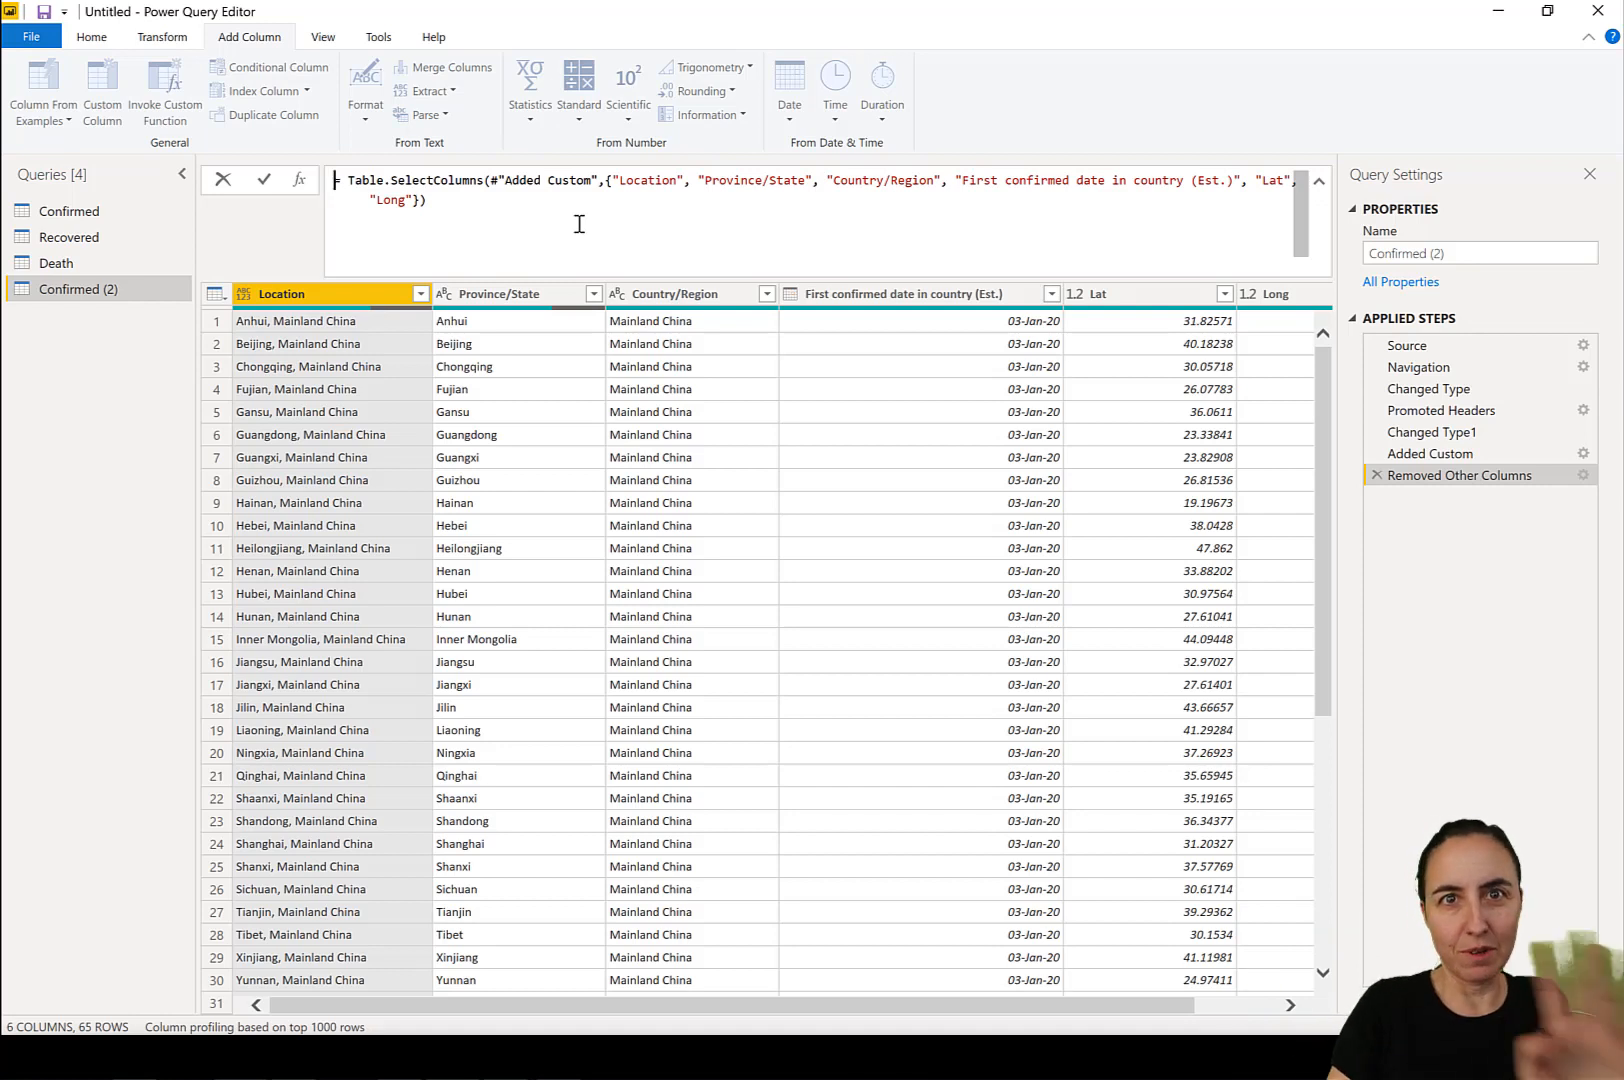
# Rename the Confirmed (2) query as Location.
pyautogui.click(1496, 259)
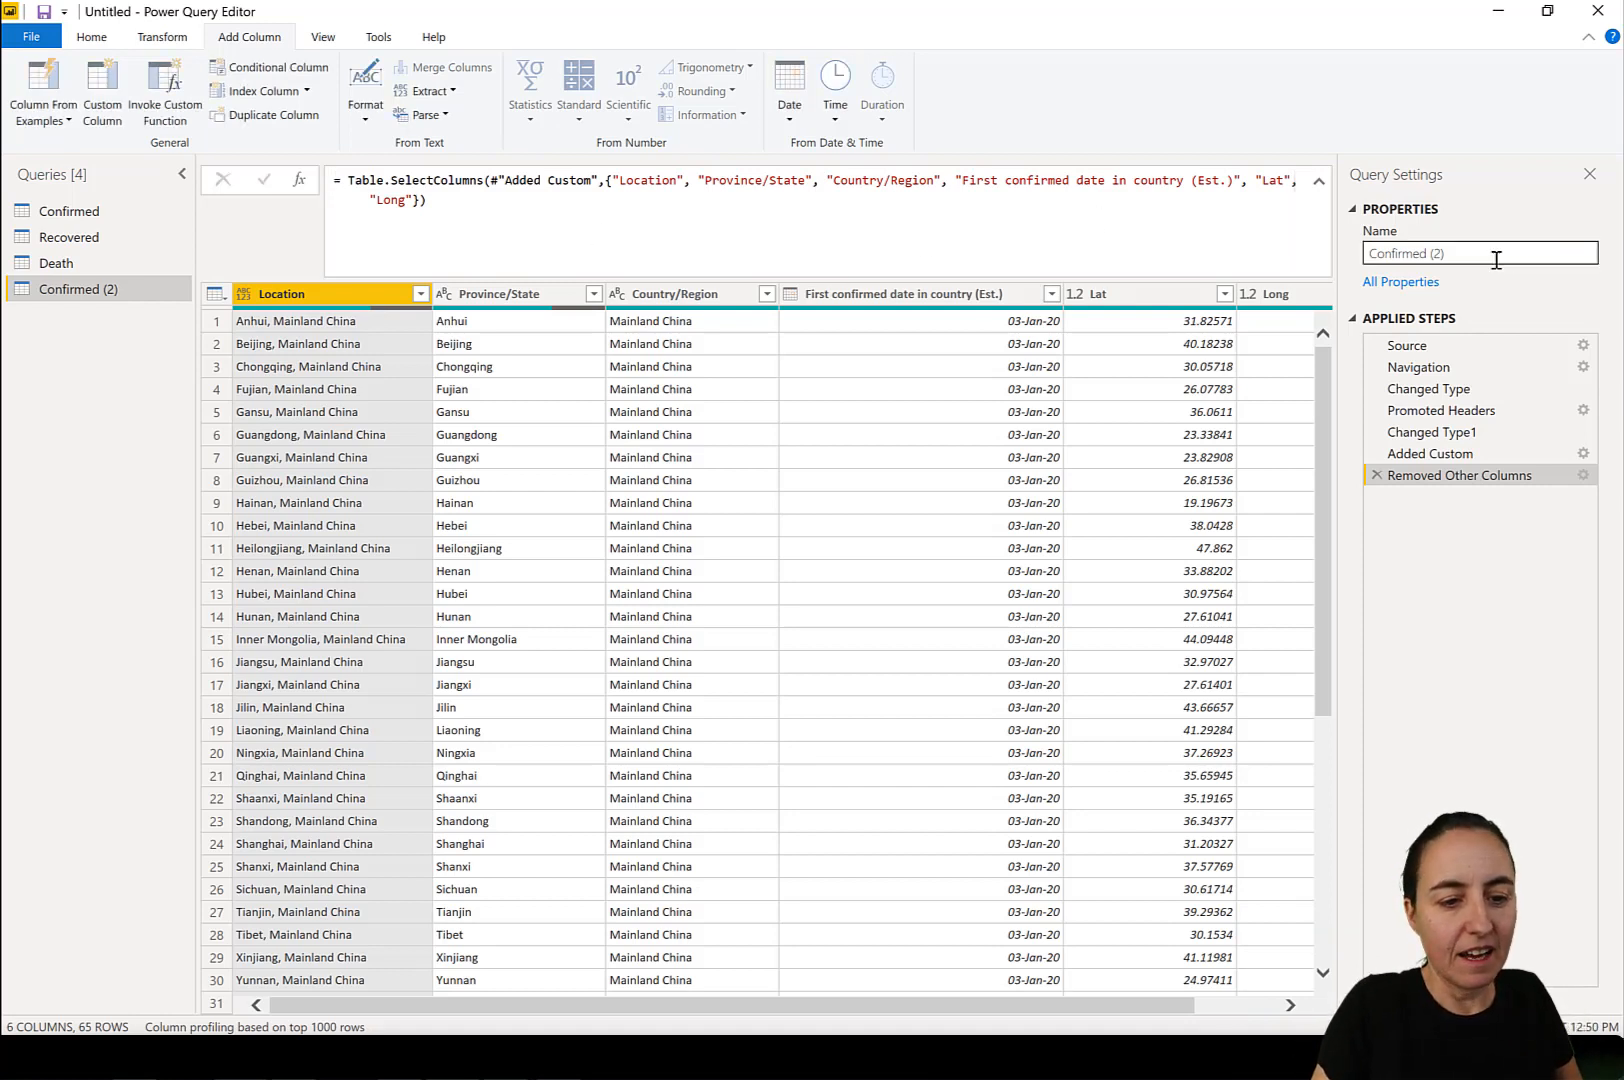
pyautogui.moveTo(1496, 259); pyautogui.dragTo(1330, 257)
pyautogui.write('L')
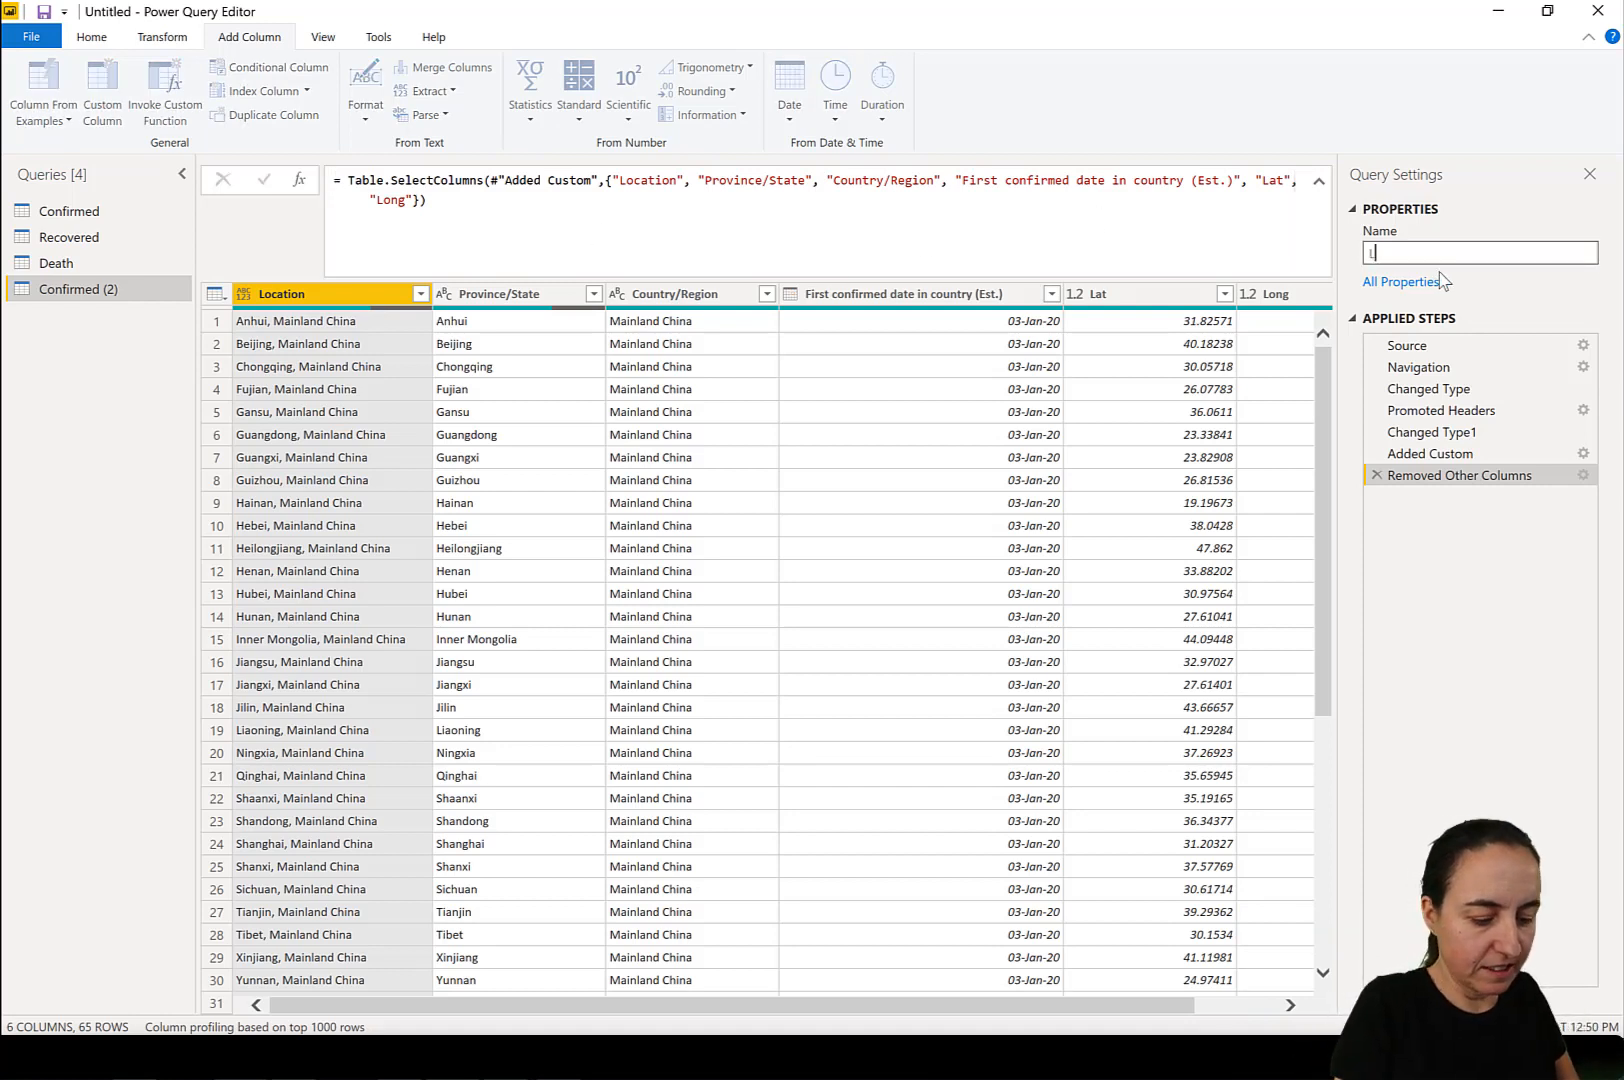
pyautogui.write('ocation')
pyautogui.press('Return')
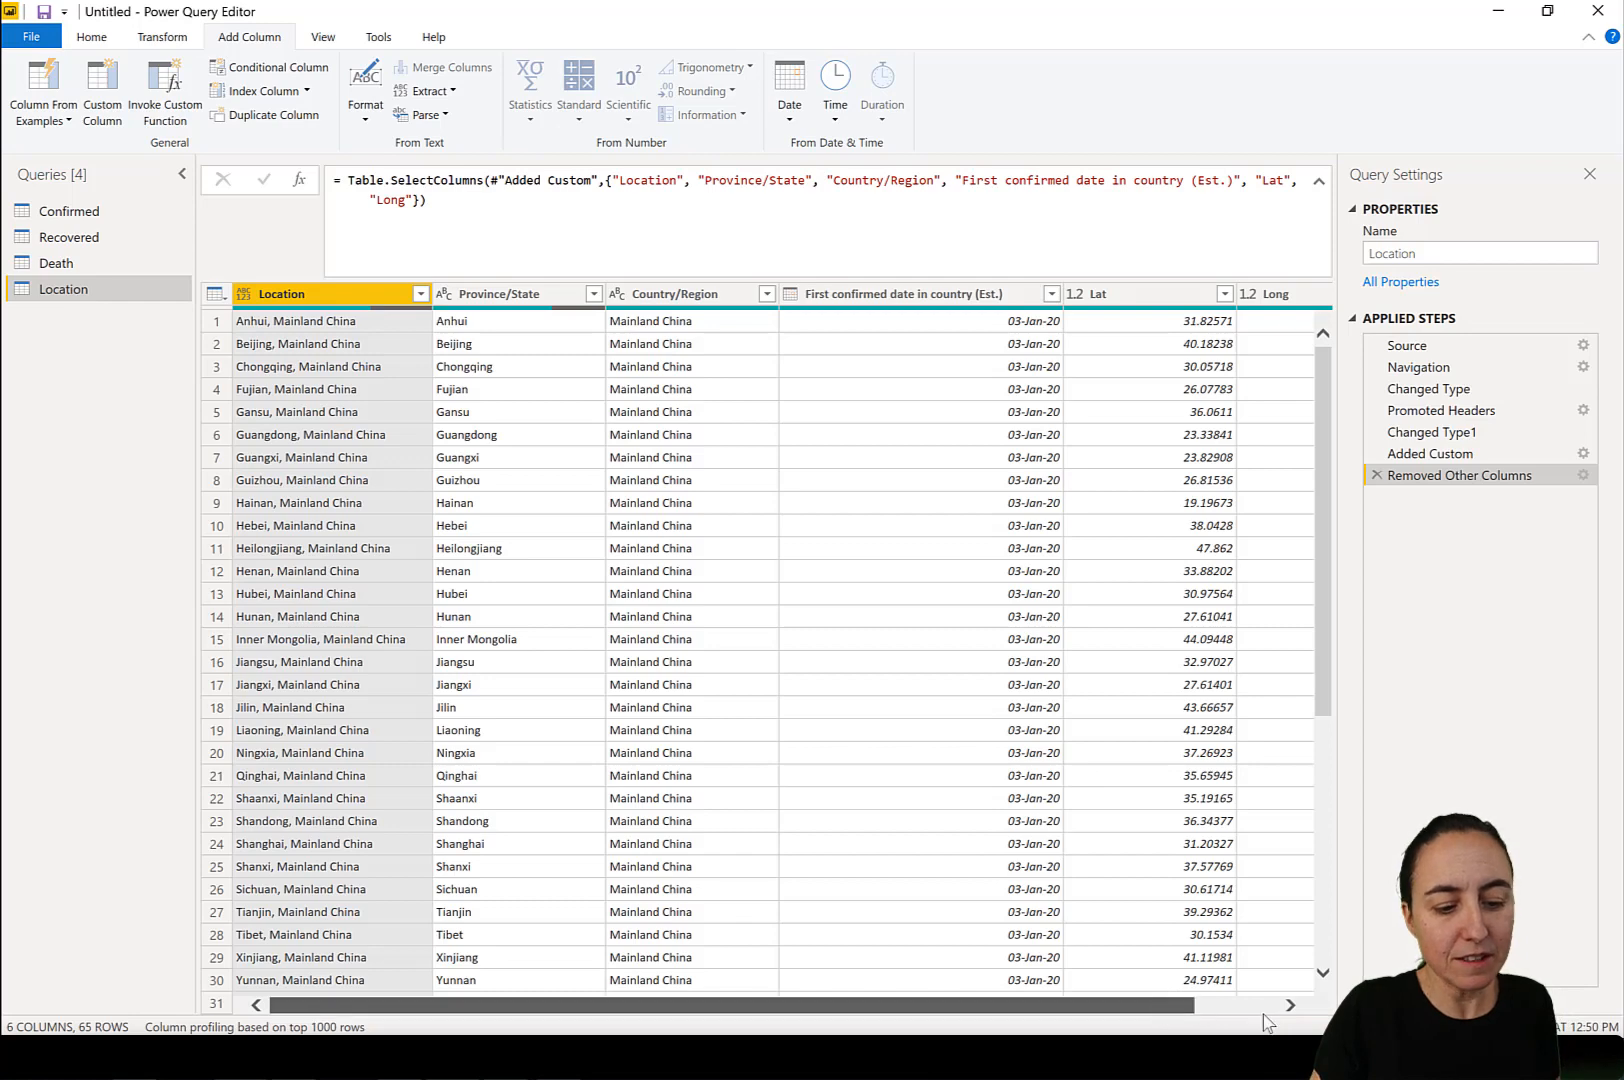
# Set the data type of the Location column in the Location query to Text.
pyautogui.moveTo(1167, 1004); pyautogui.dragTo(1250, 1004)
pyautogui.moveTo(1135, 1004); pyautogui.dragTo(1053, 1004)
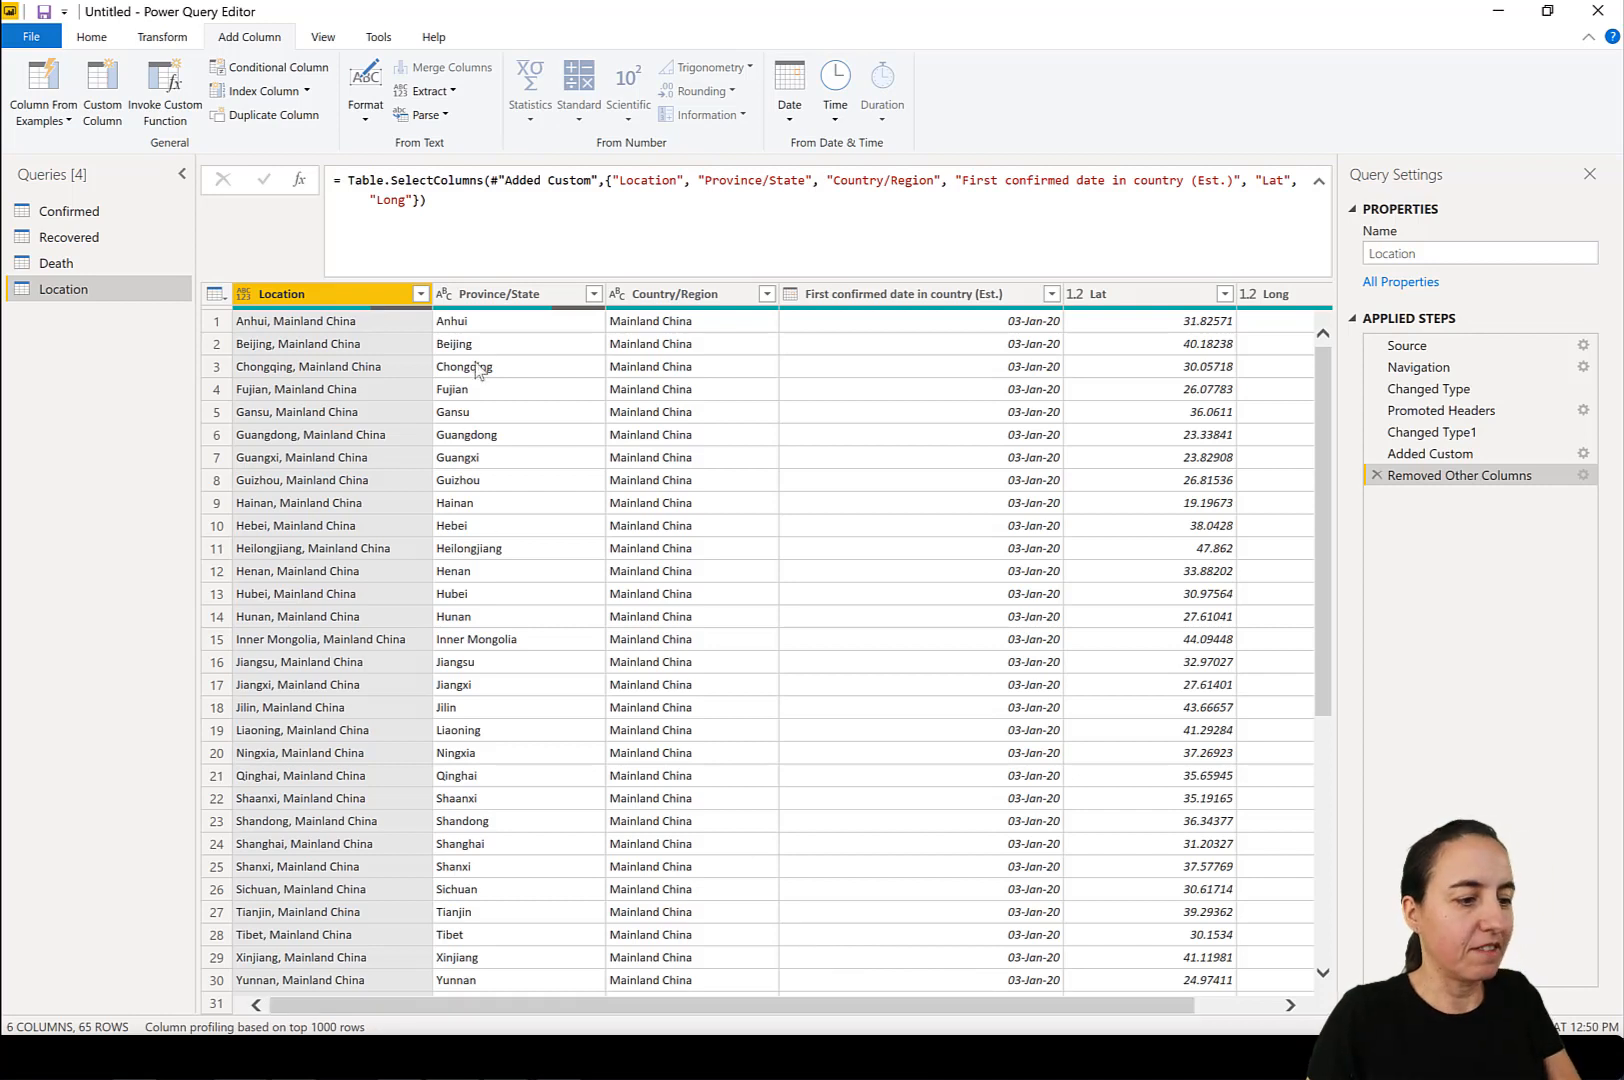
pyautogui.click(252, 296)
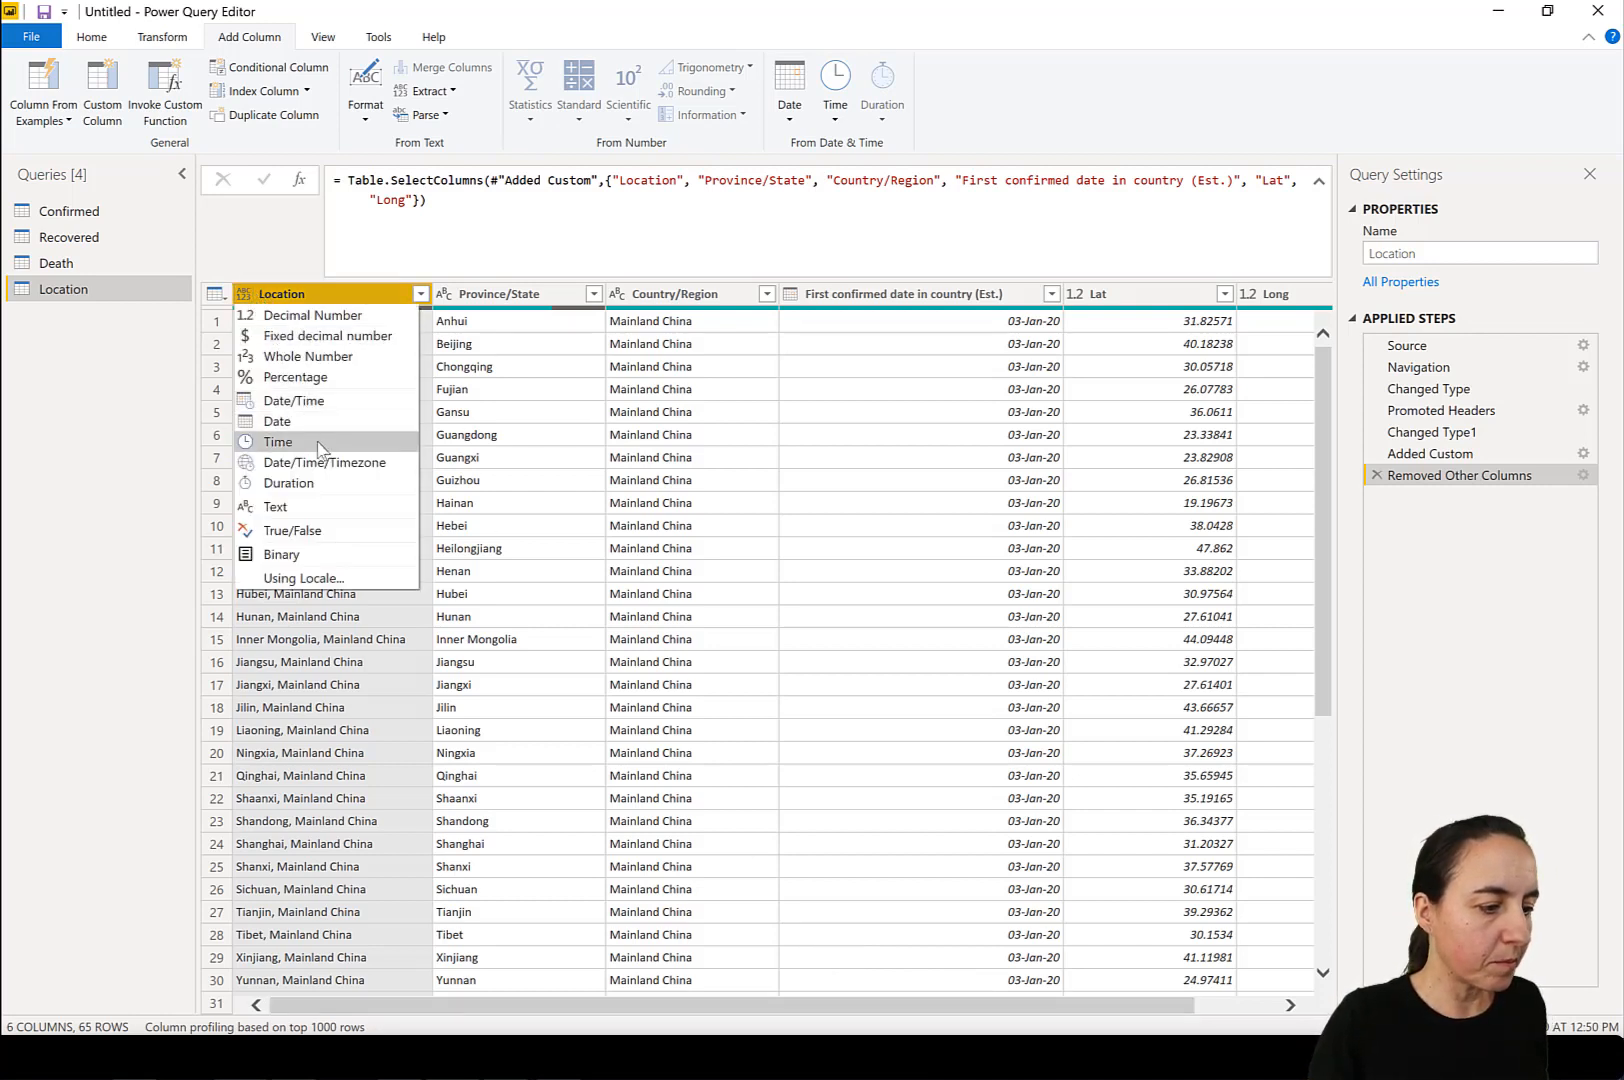
pyautogui.click(339, 505)
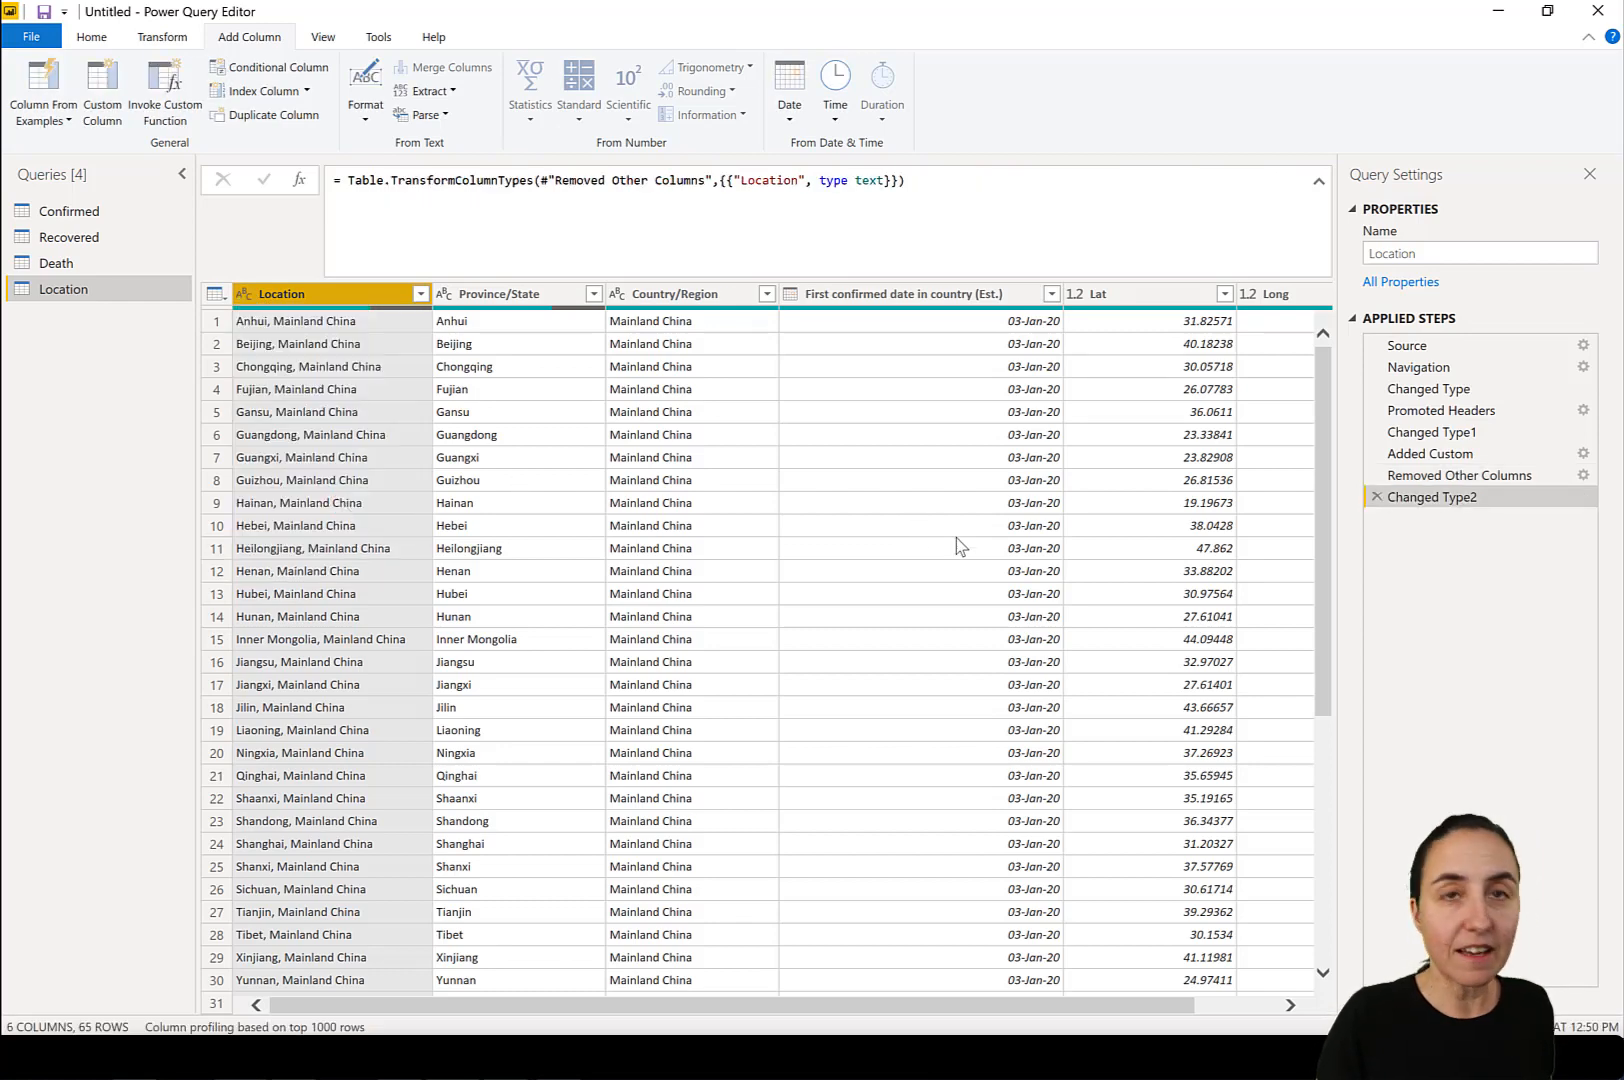
pyautogui.click(1289, 1005)
pyautogui.click(256, 1005)
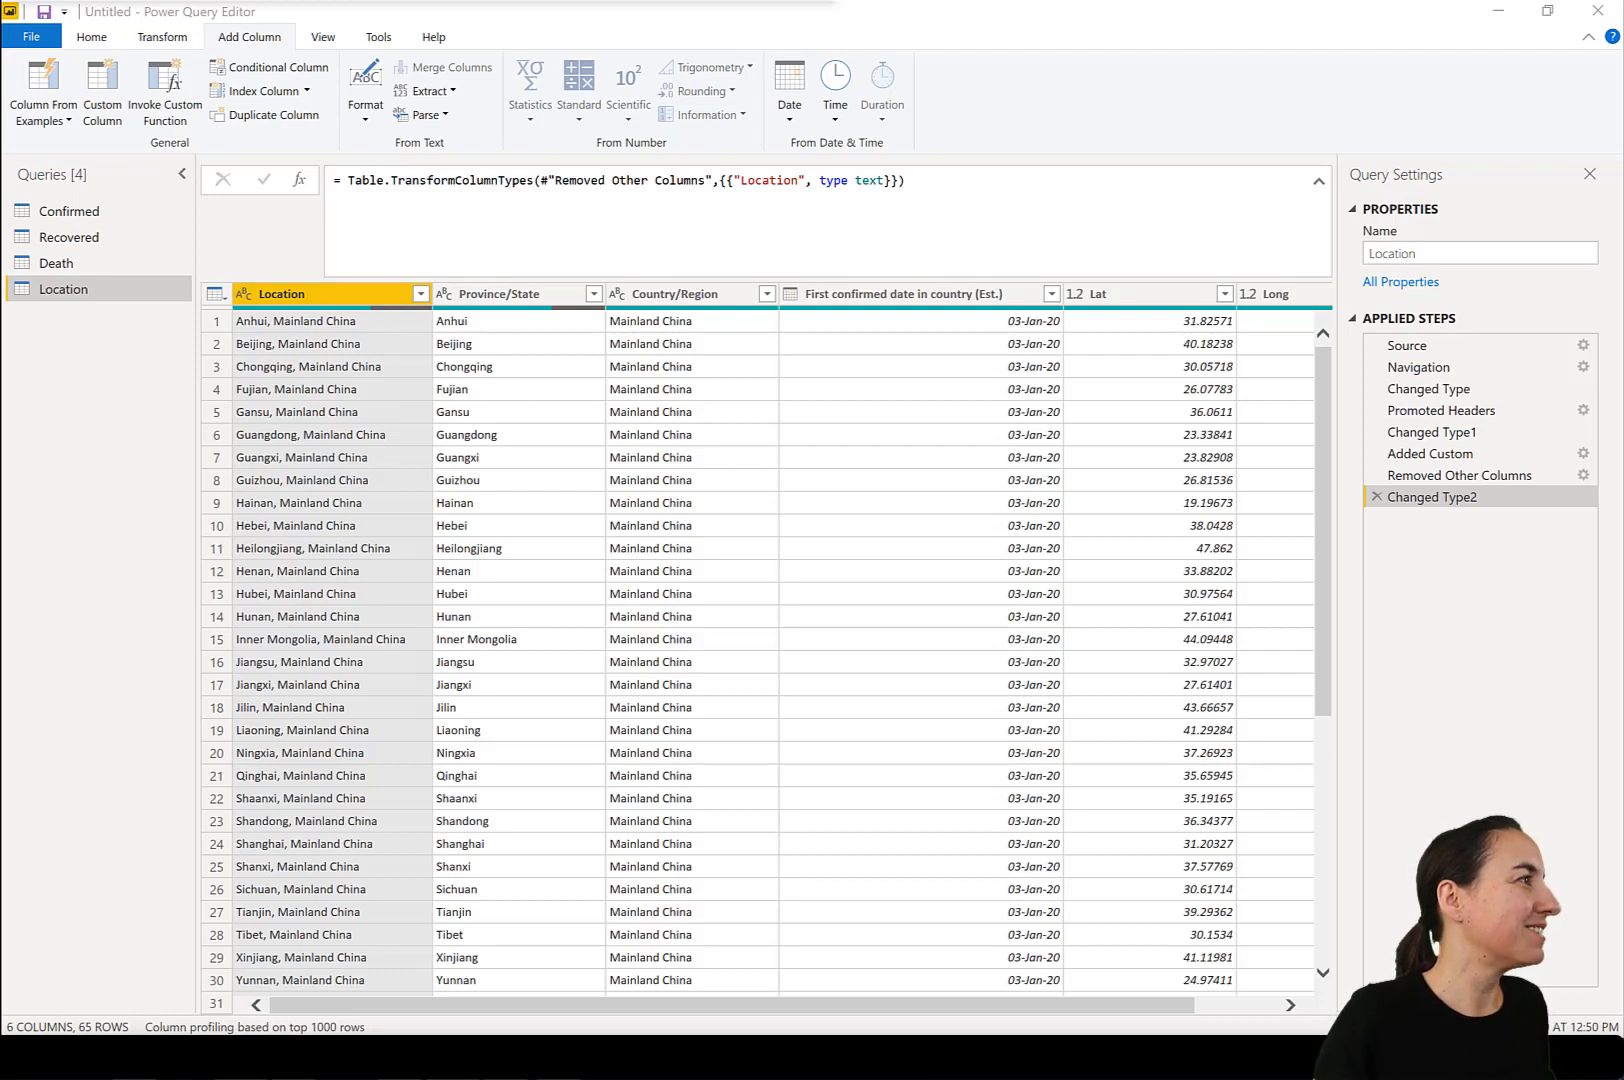
# Paste the ready-made Calendar query into the query list and show its Invoke function step.
pyautogui.click(125, 390)
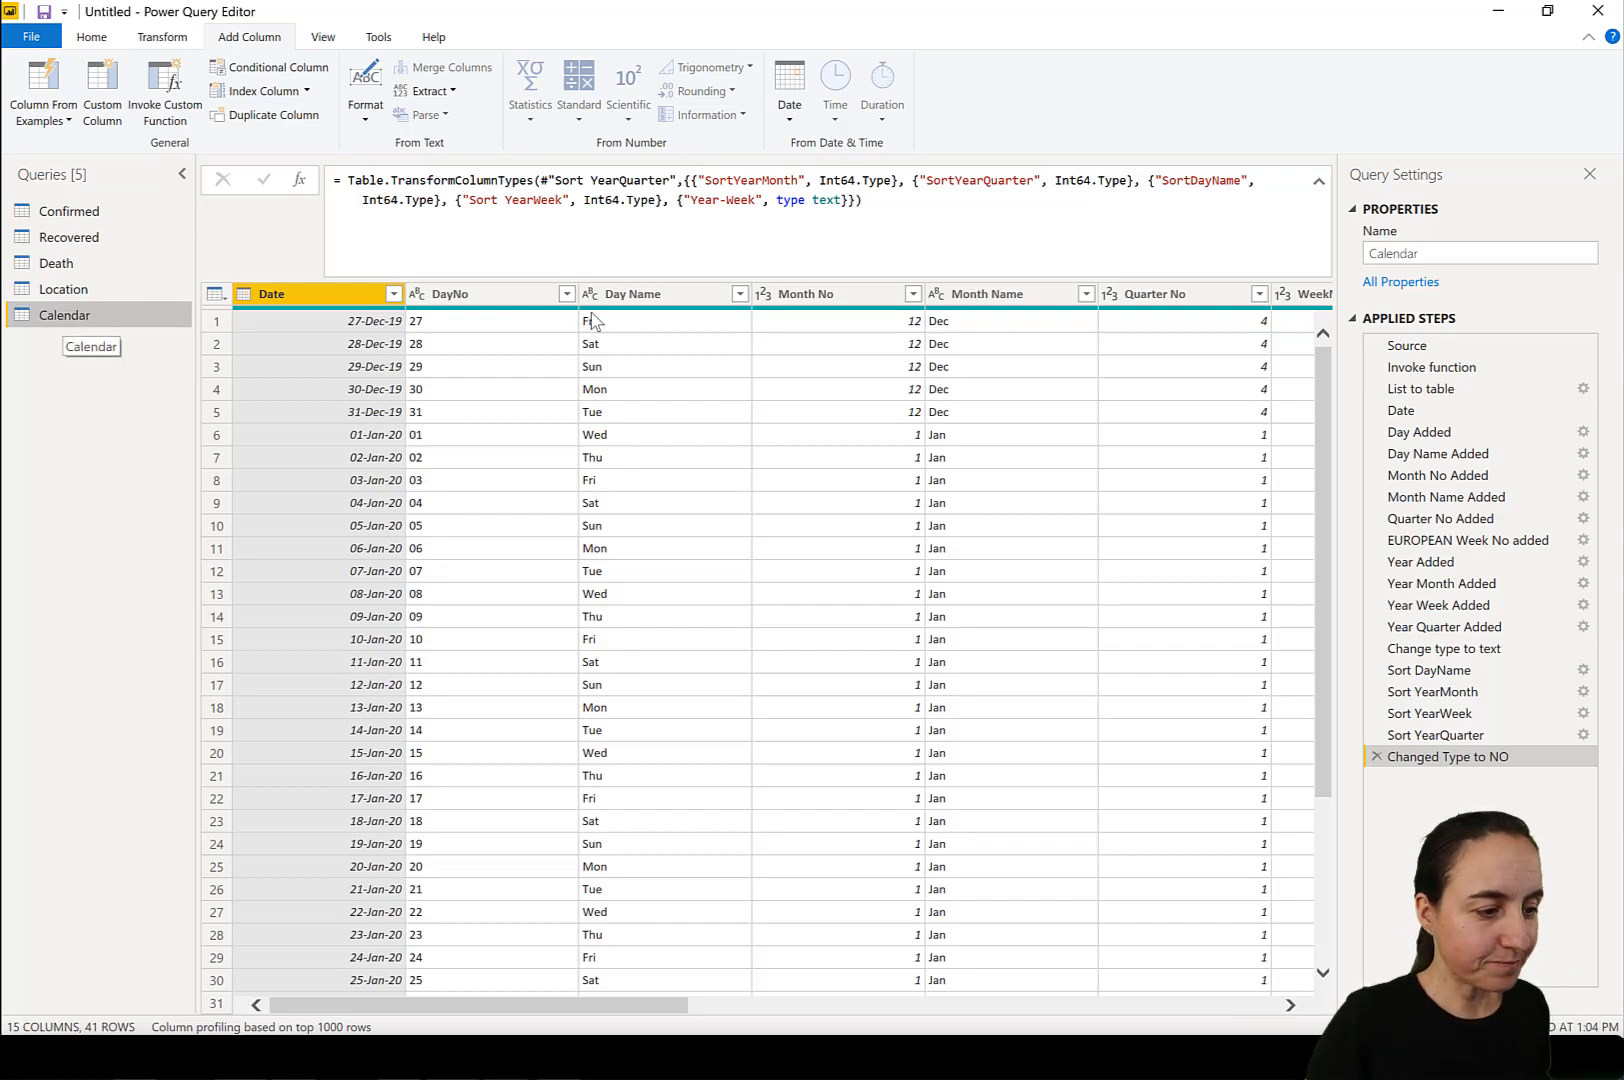
pyautogui.click(1424, 364)
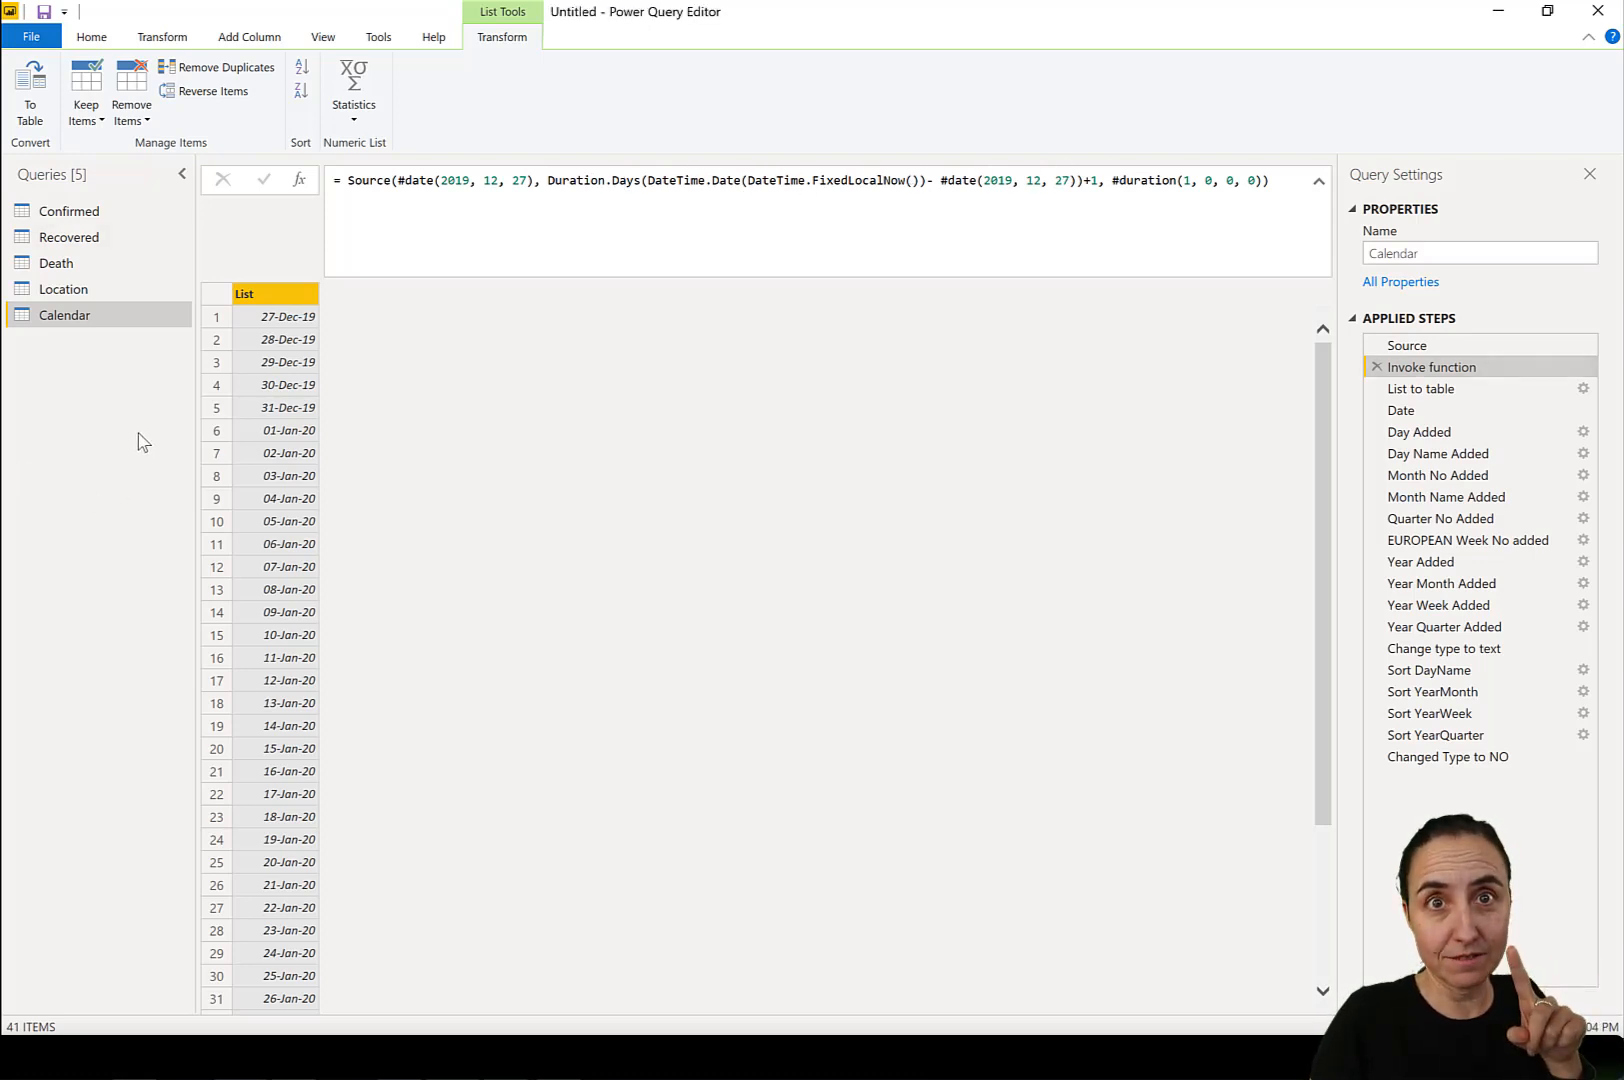
# In the Confirmed query, unpivot all columns other than Location.
pyautogui.click(141, 212)
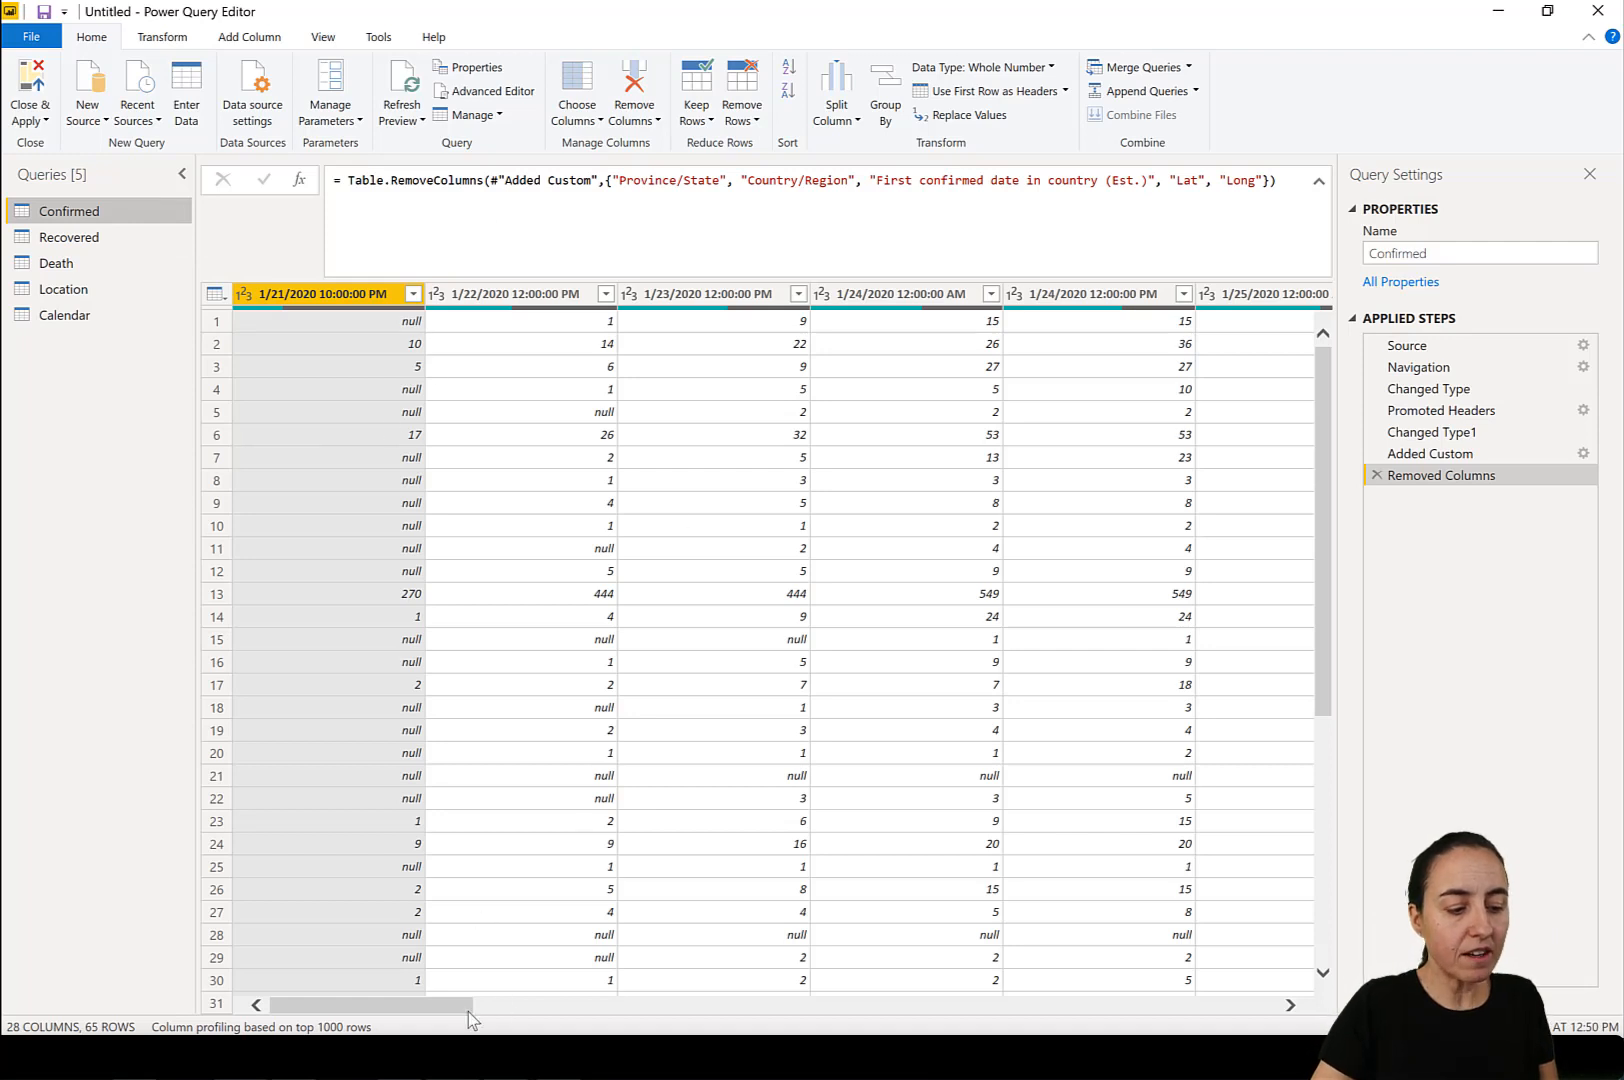
pyautogui.moveTo(468, 1008); pyautogui.dragTo(1273, 1005)
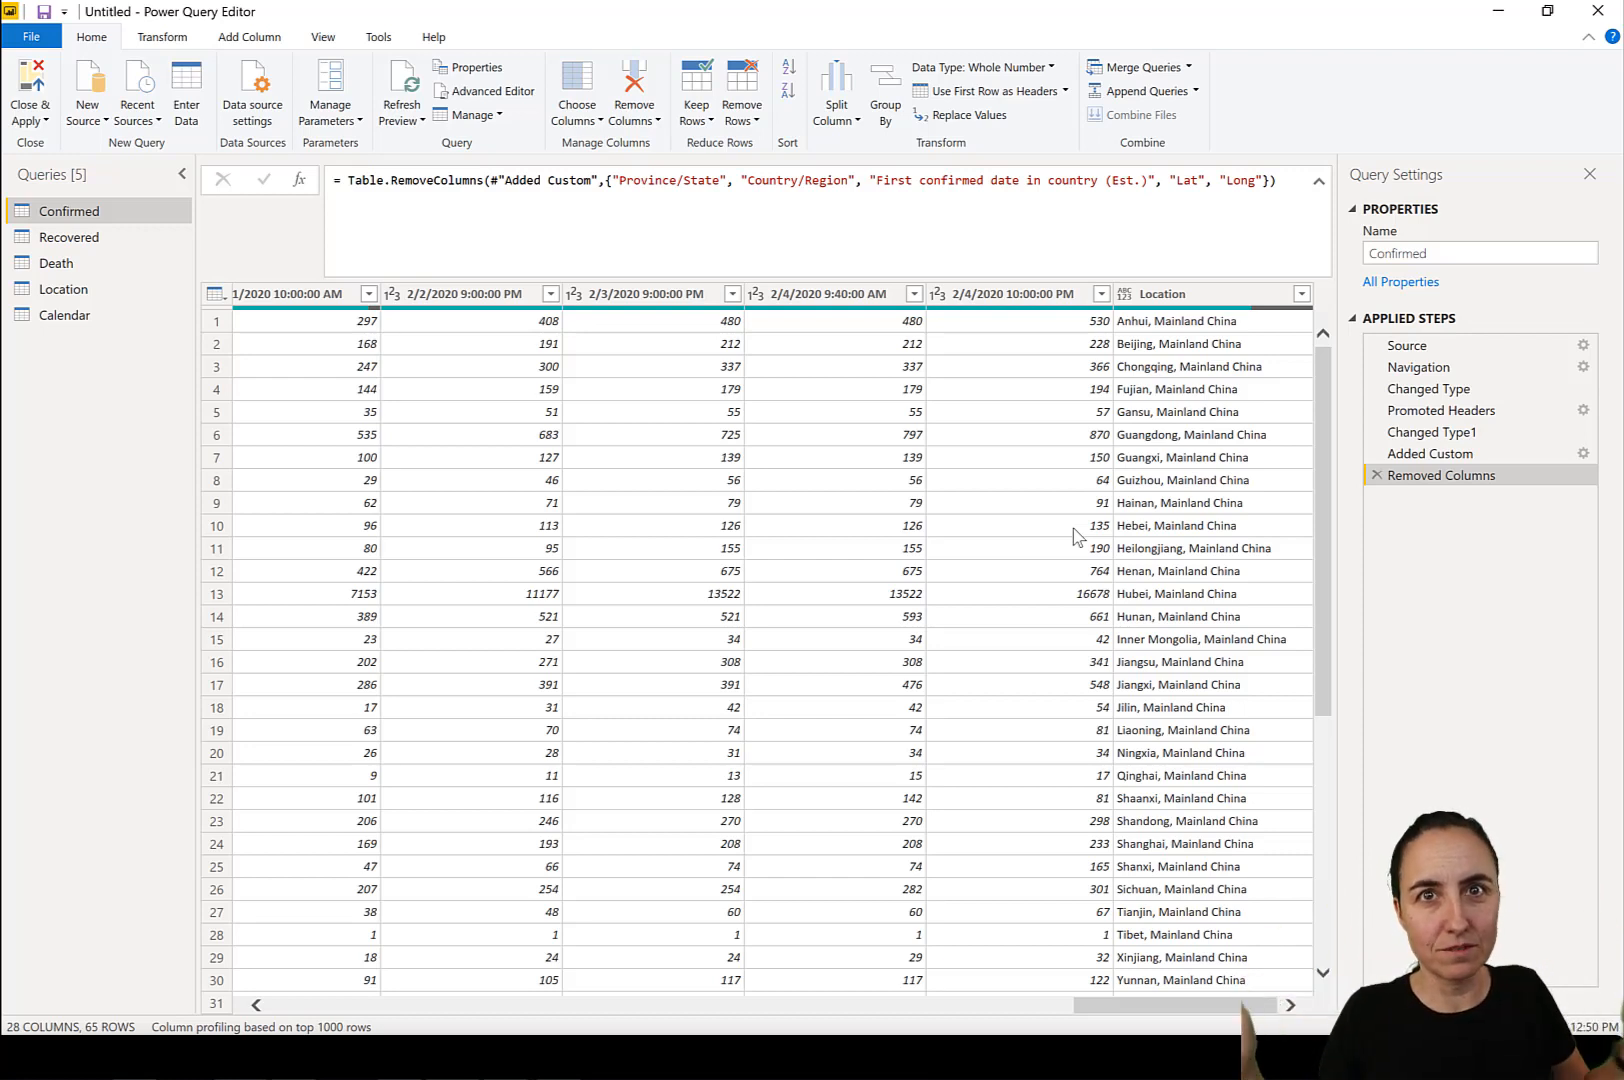
pyautogui.click(1197, 302)
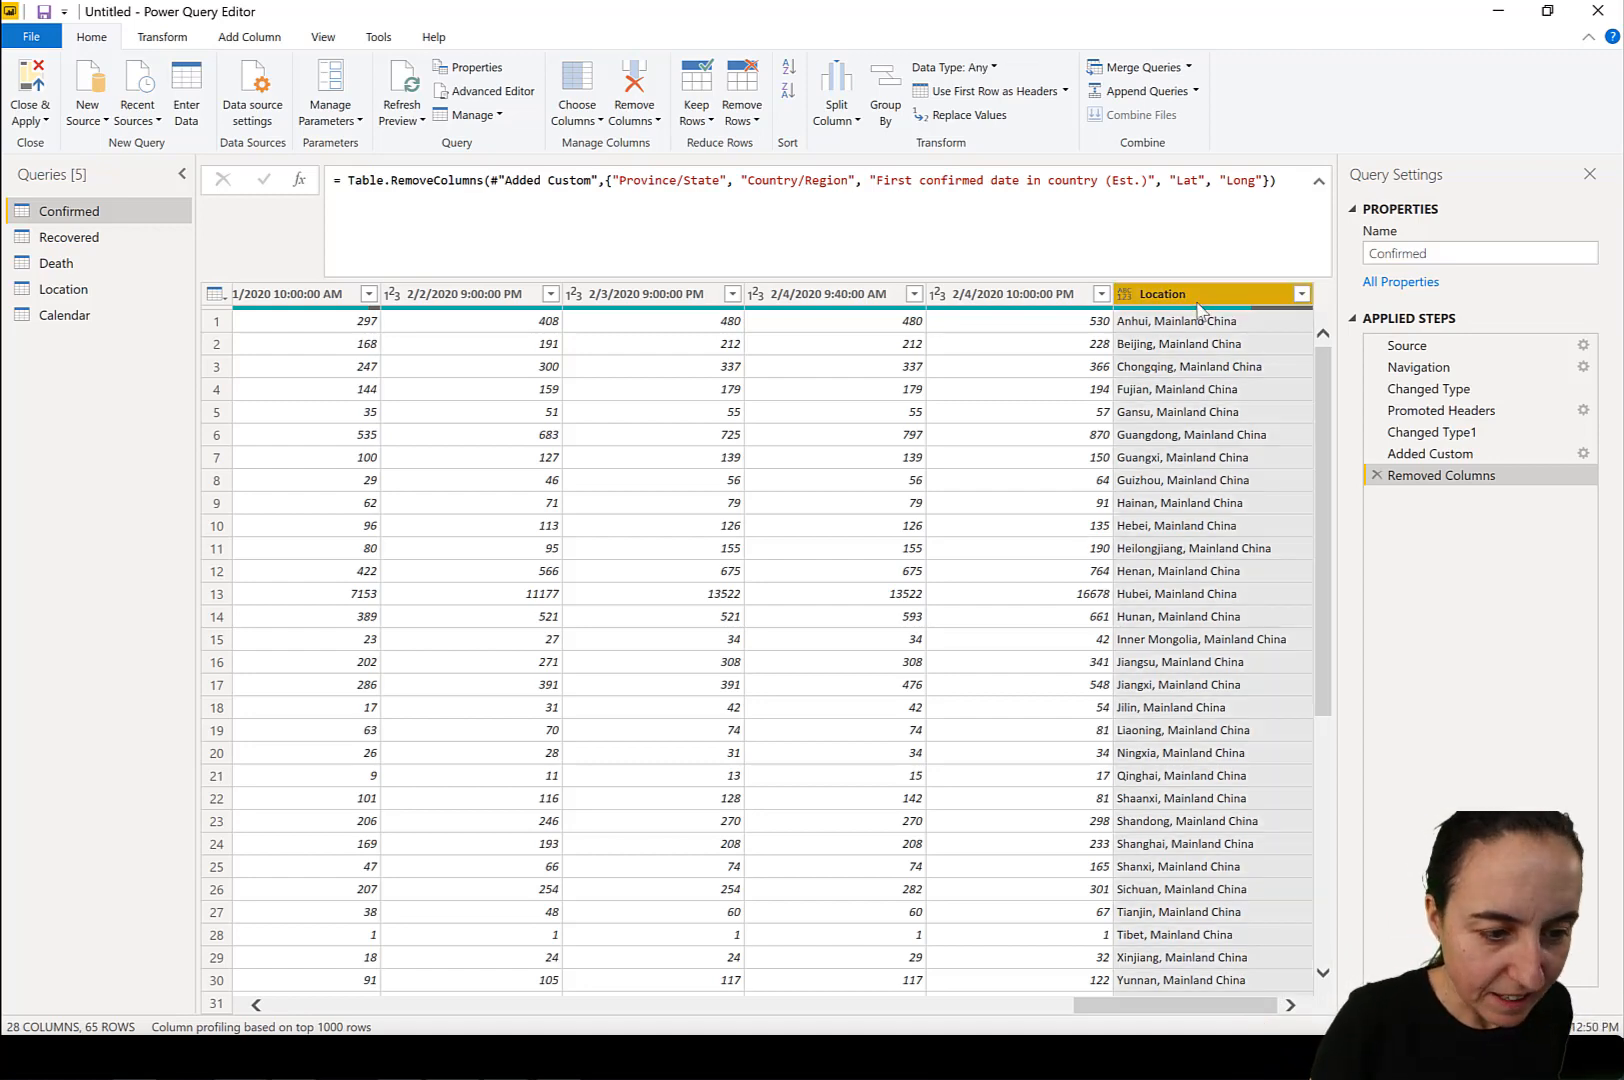
pyautogui.click(173, 42)
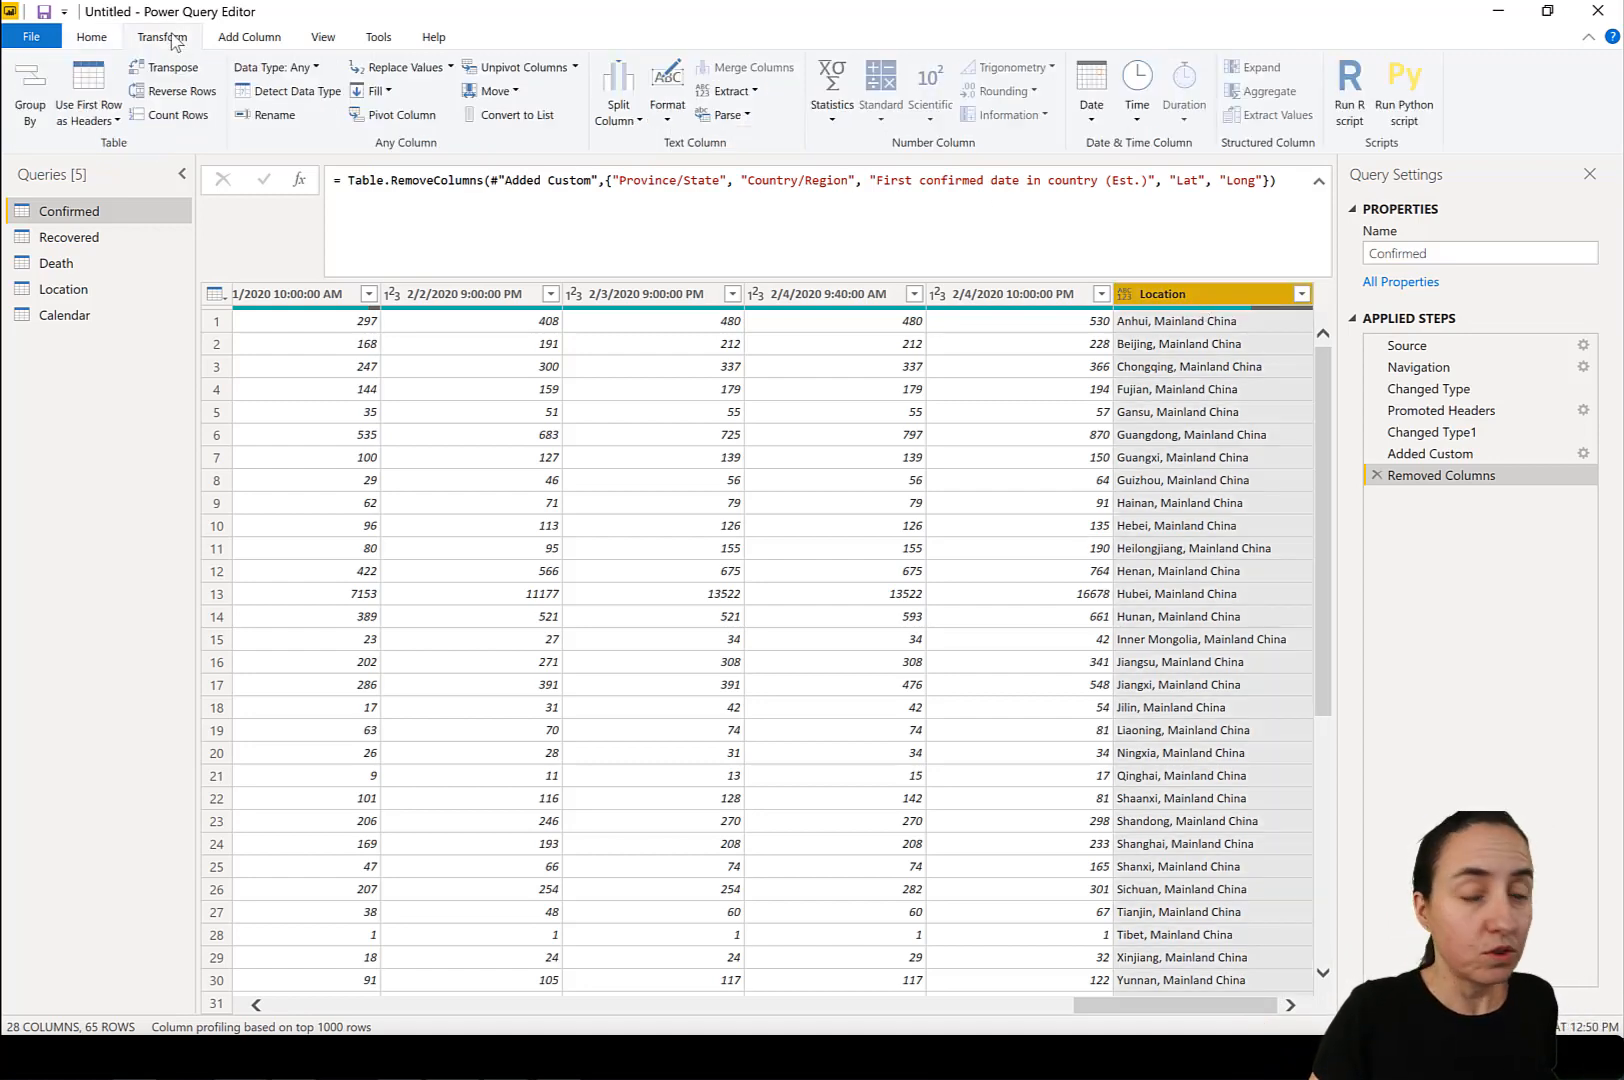
pyautogui.click(575, 68)
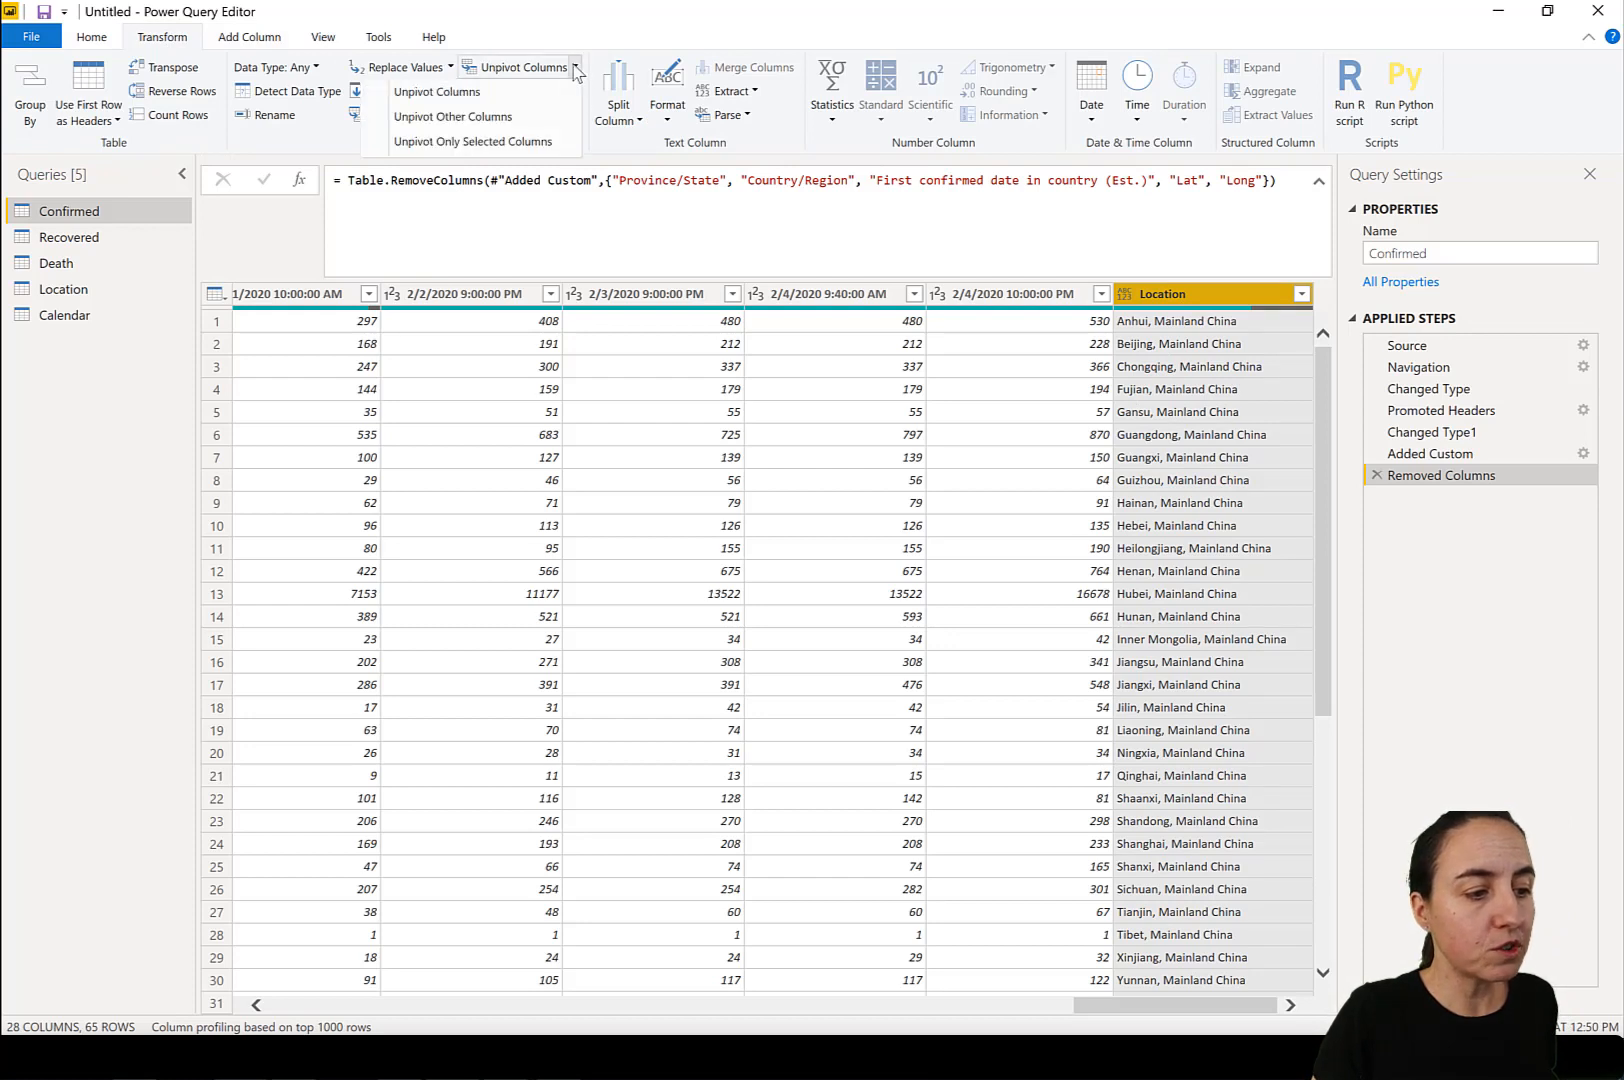
pyautogui.click(513, 117)
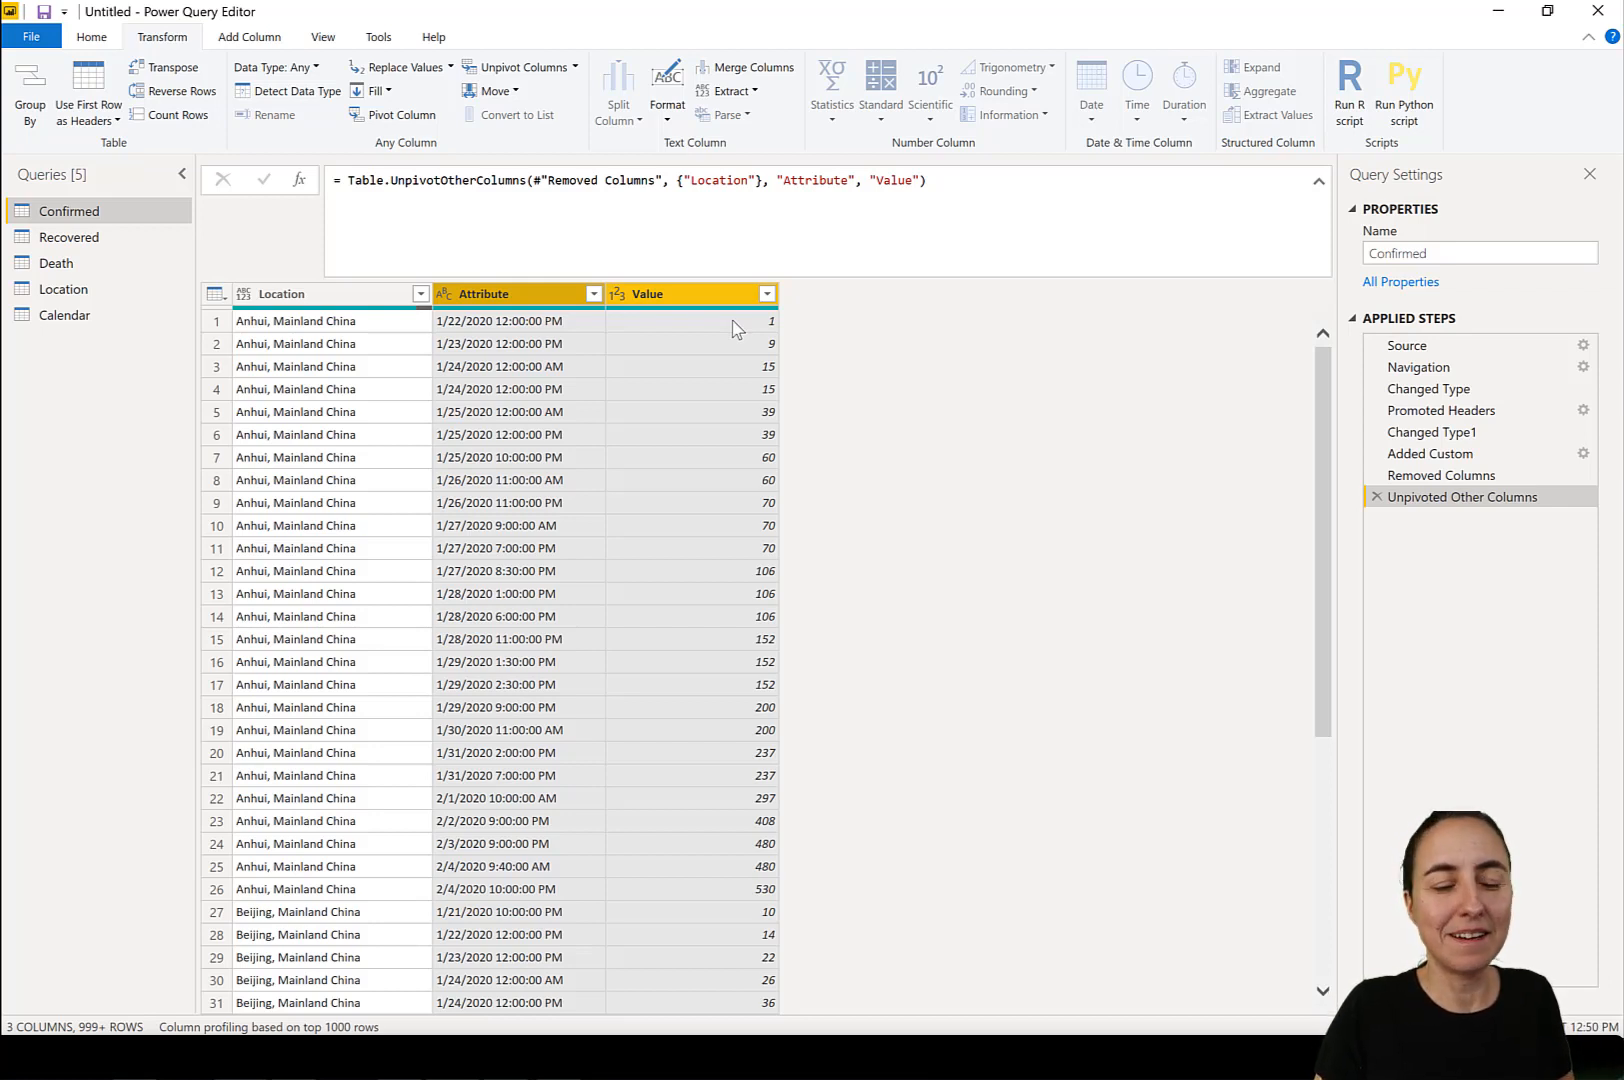
# Edit the unpivot formula to name the resulting attribute column Date and the value column Confirmed.
pyautogui.click(811, 181)
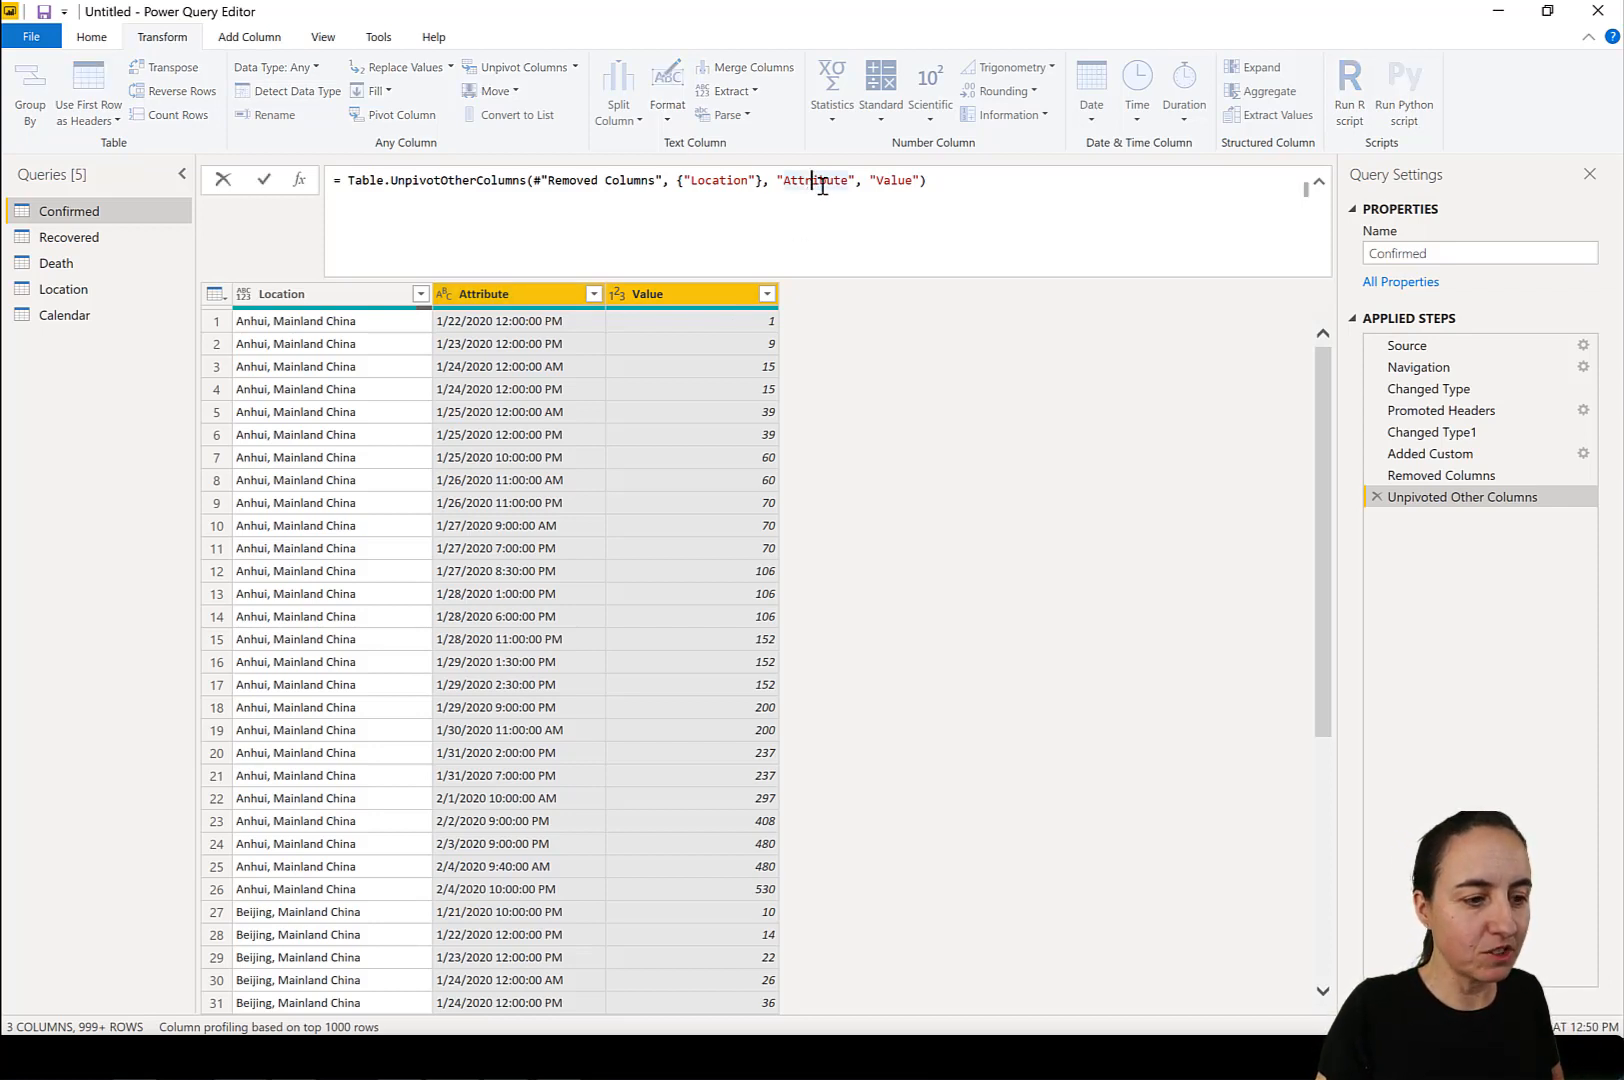
pyautogui.doubleClick(822, 181)
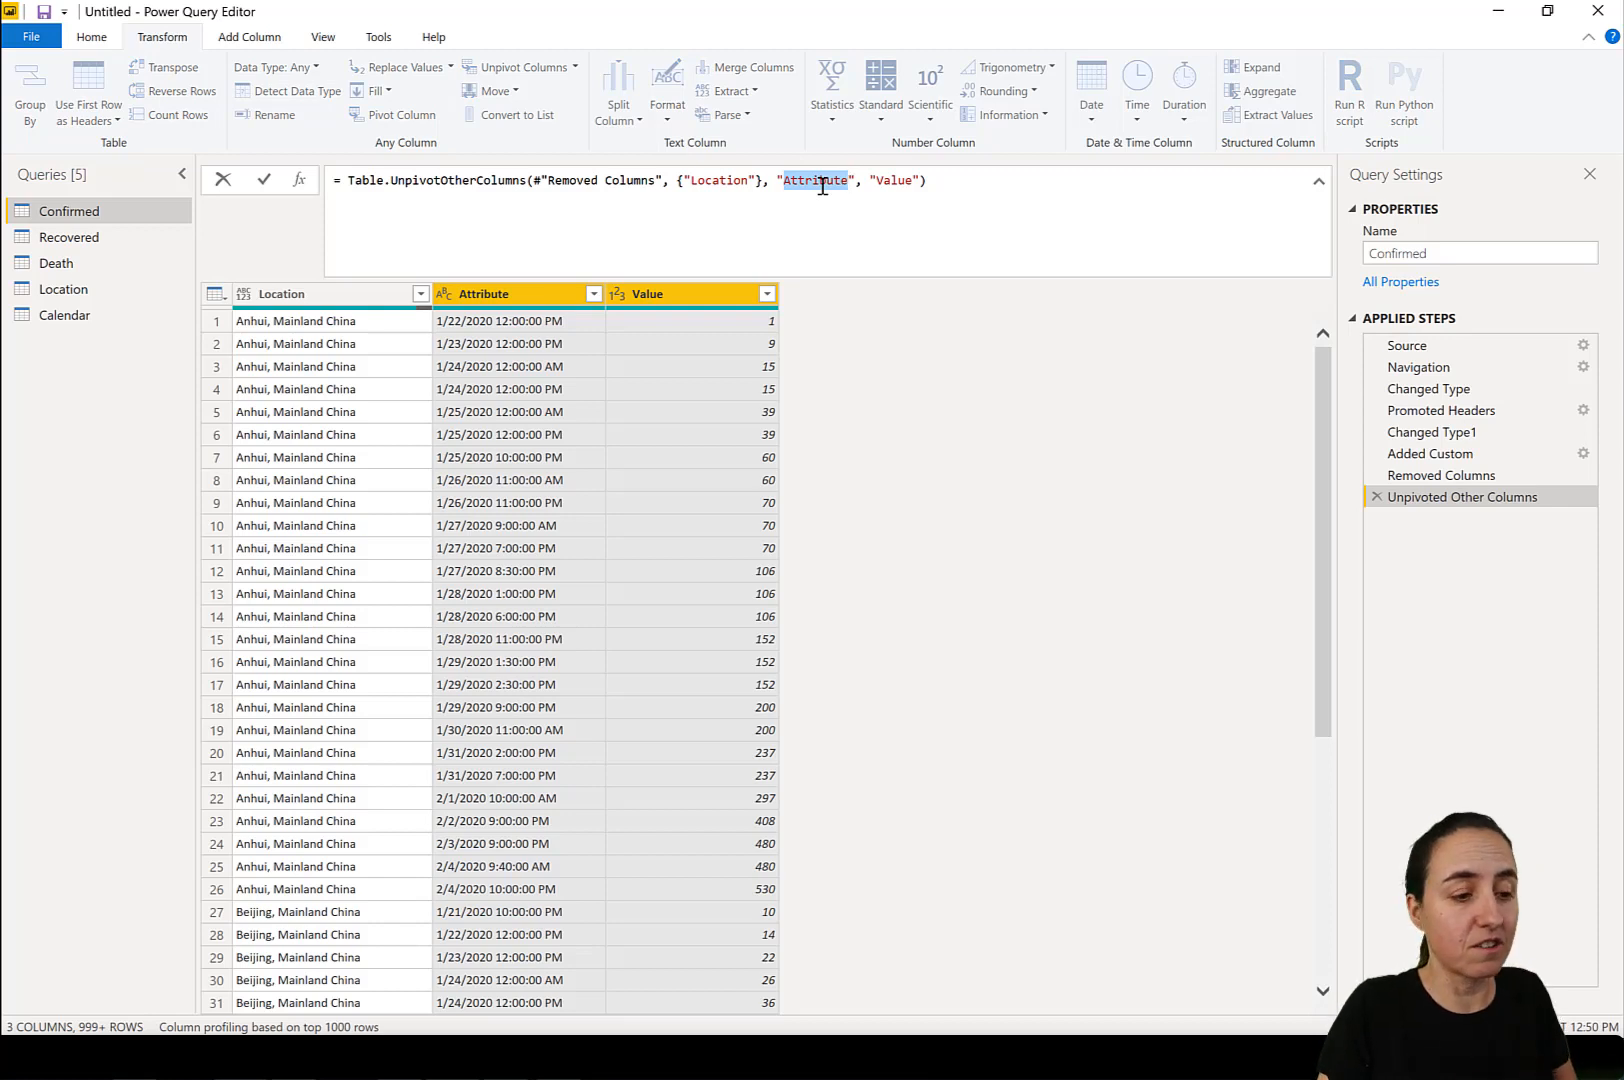
pyautogui.write('Da')
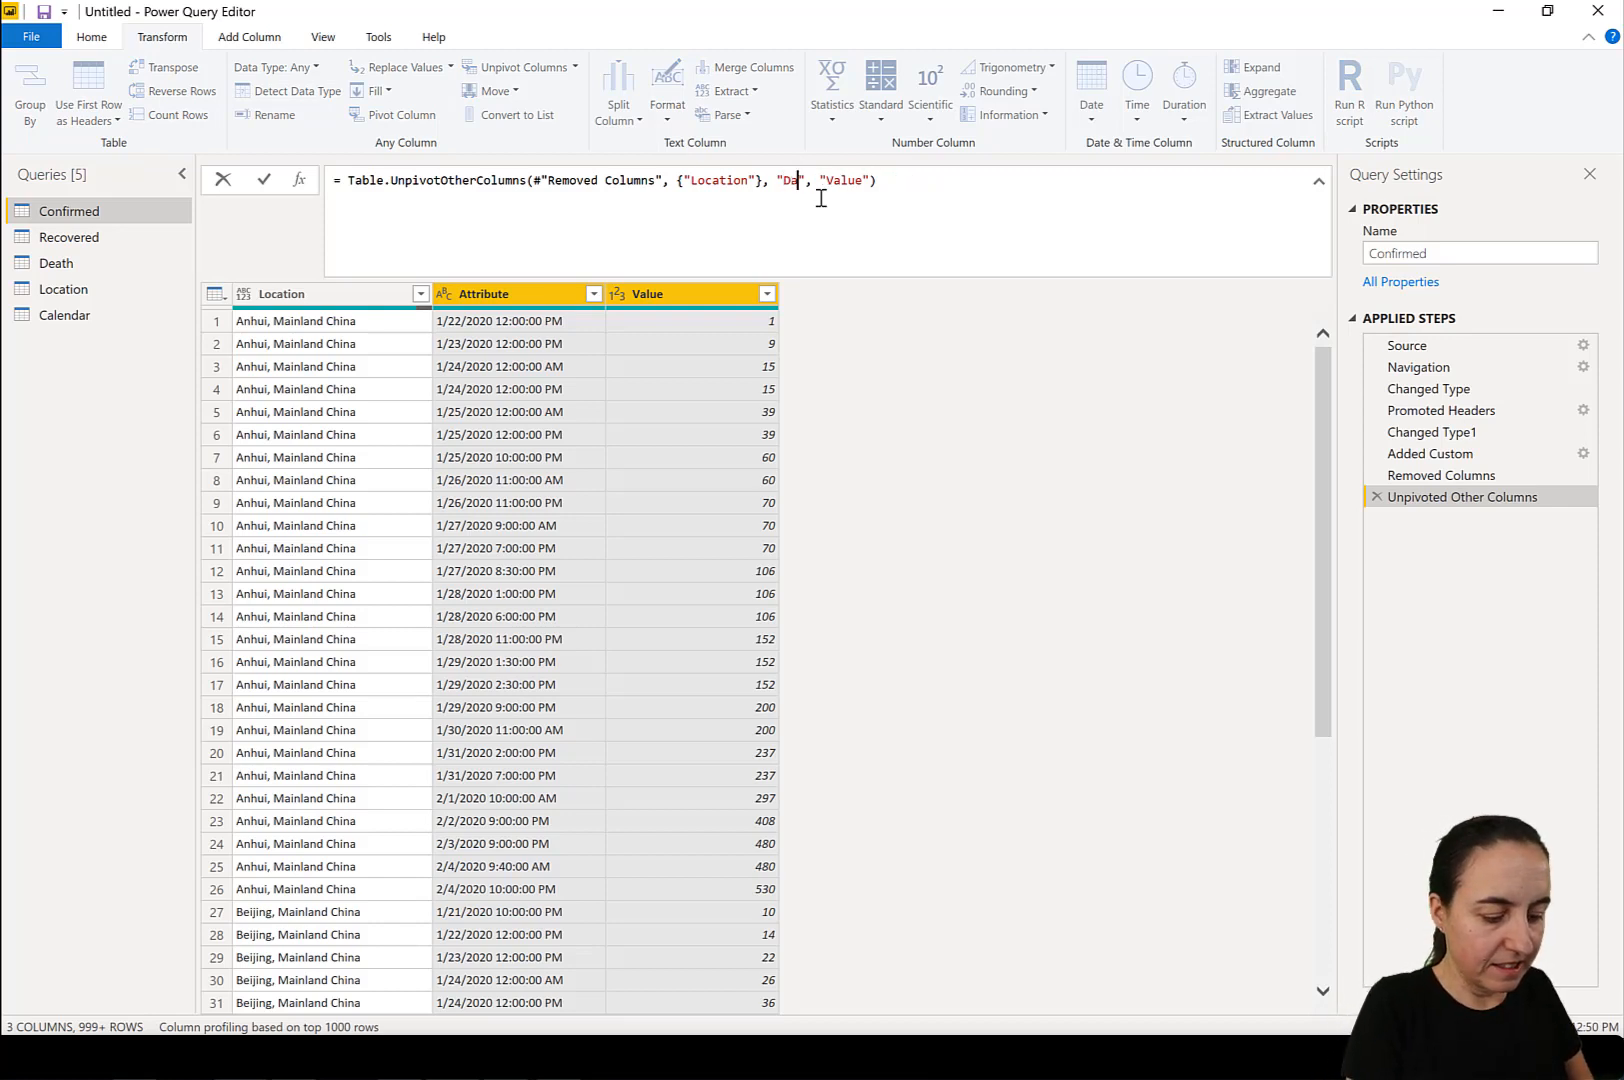
pyautogui.write('tetim')
pyautogui.press('BackSpace')
pyautogui.press('BackSpace')
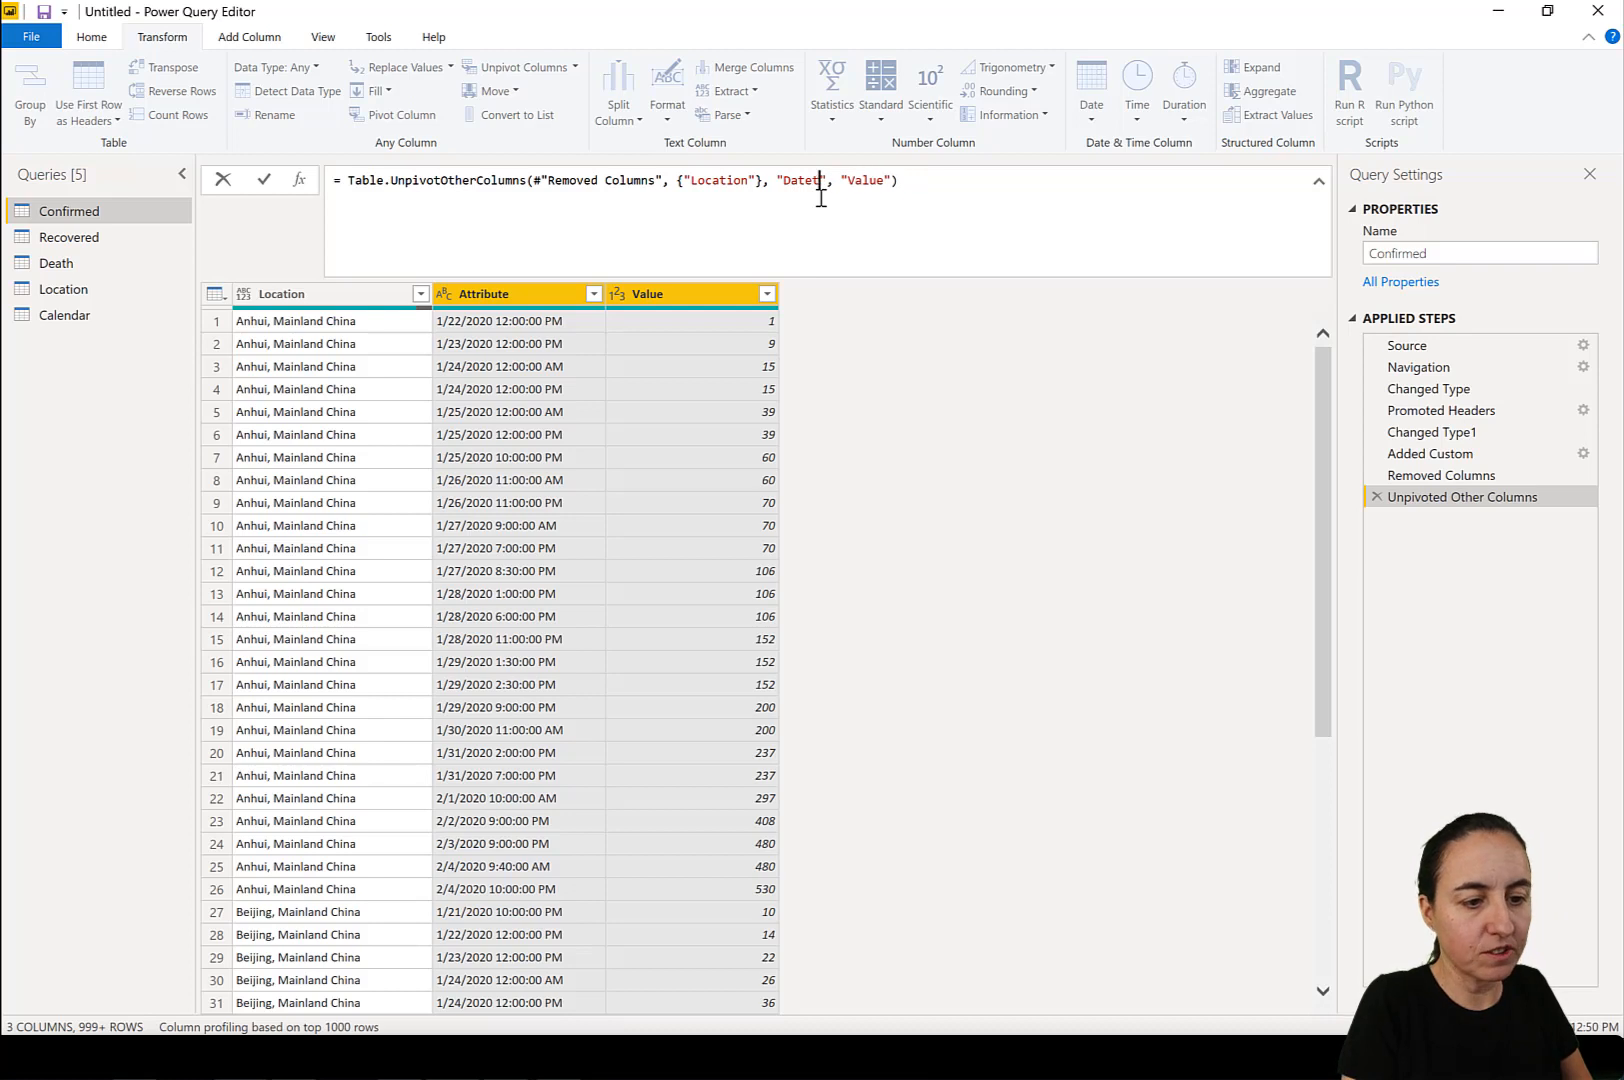
pyautogui.press('BackSpace')
pyautogui.doubleClick(860, 181)
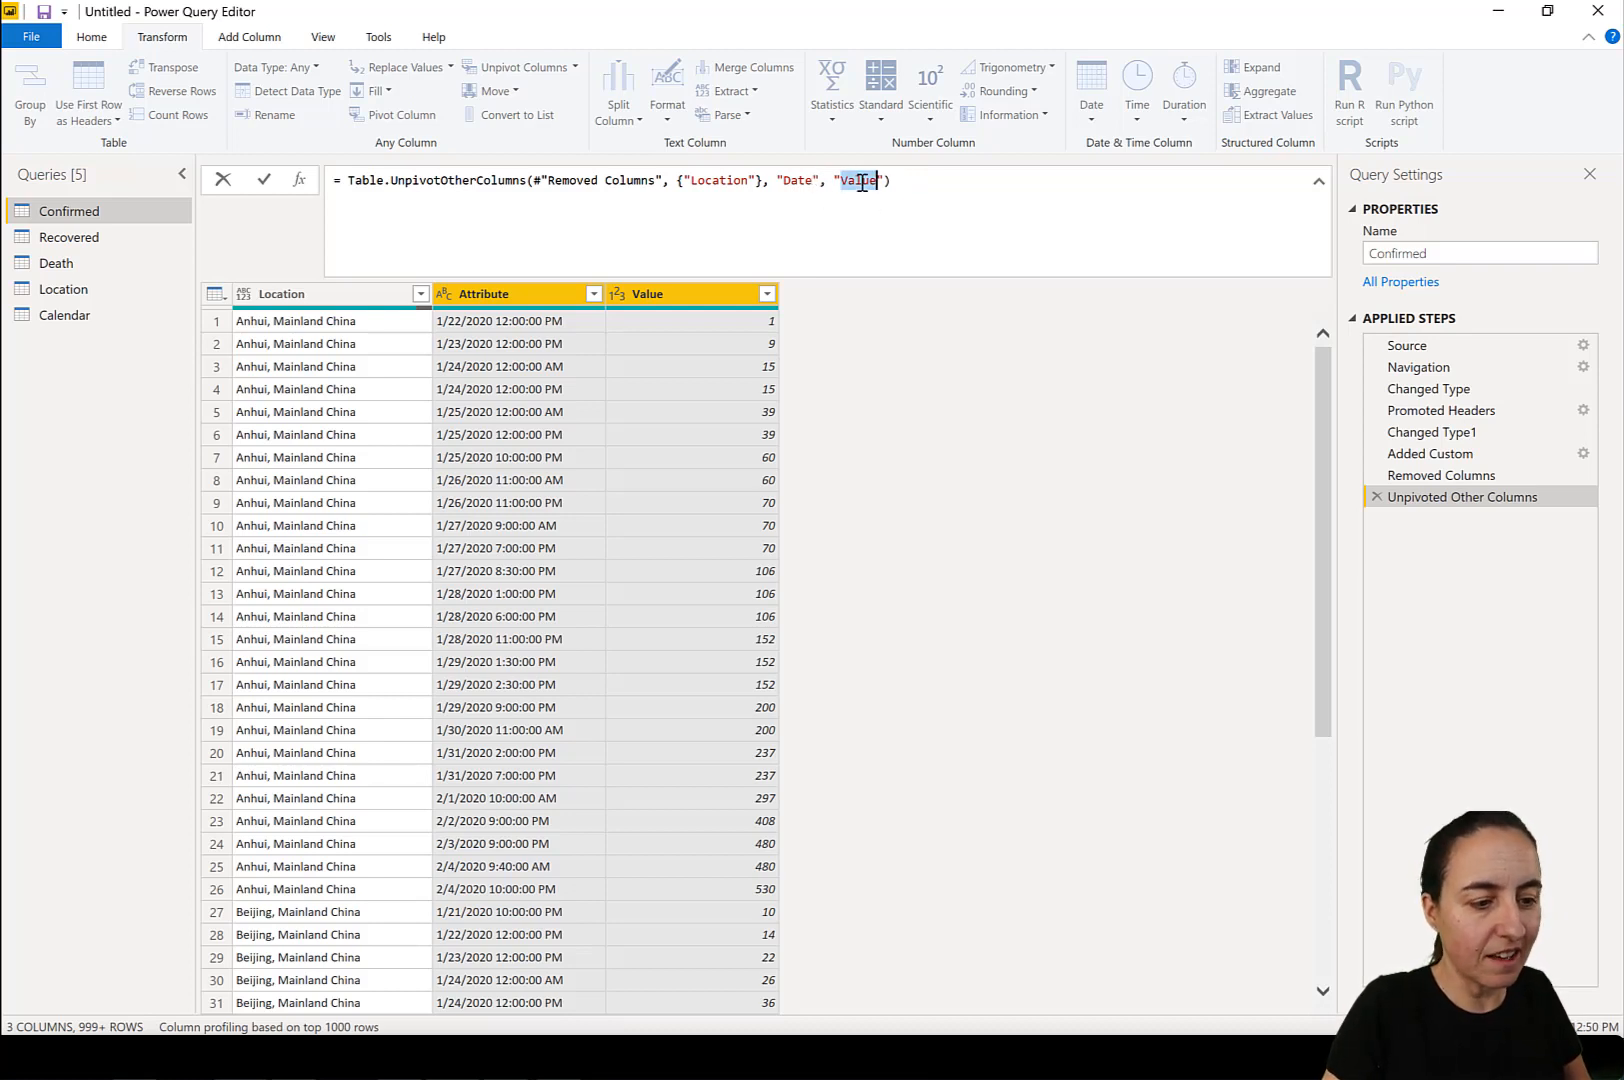
pyautogui.write('Confirmed')
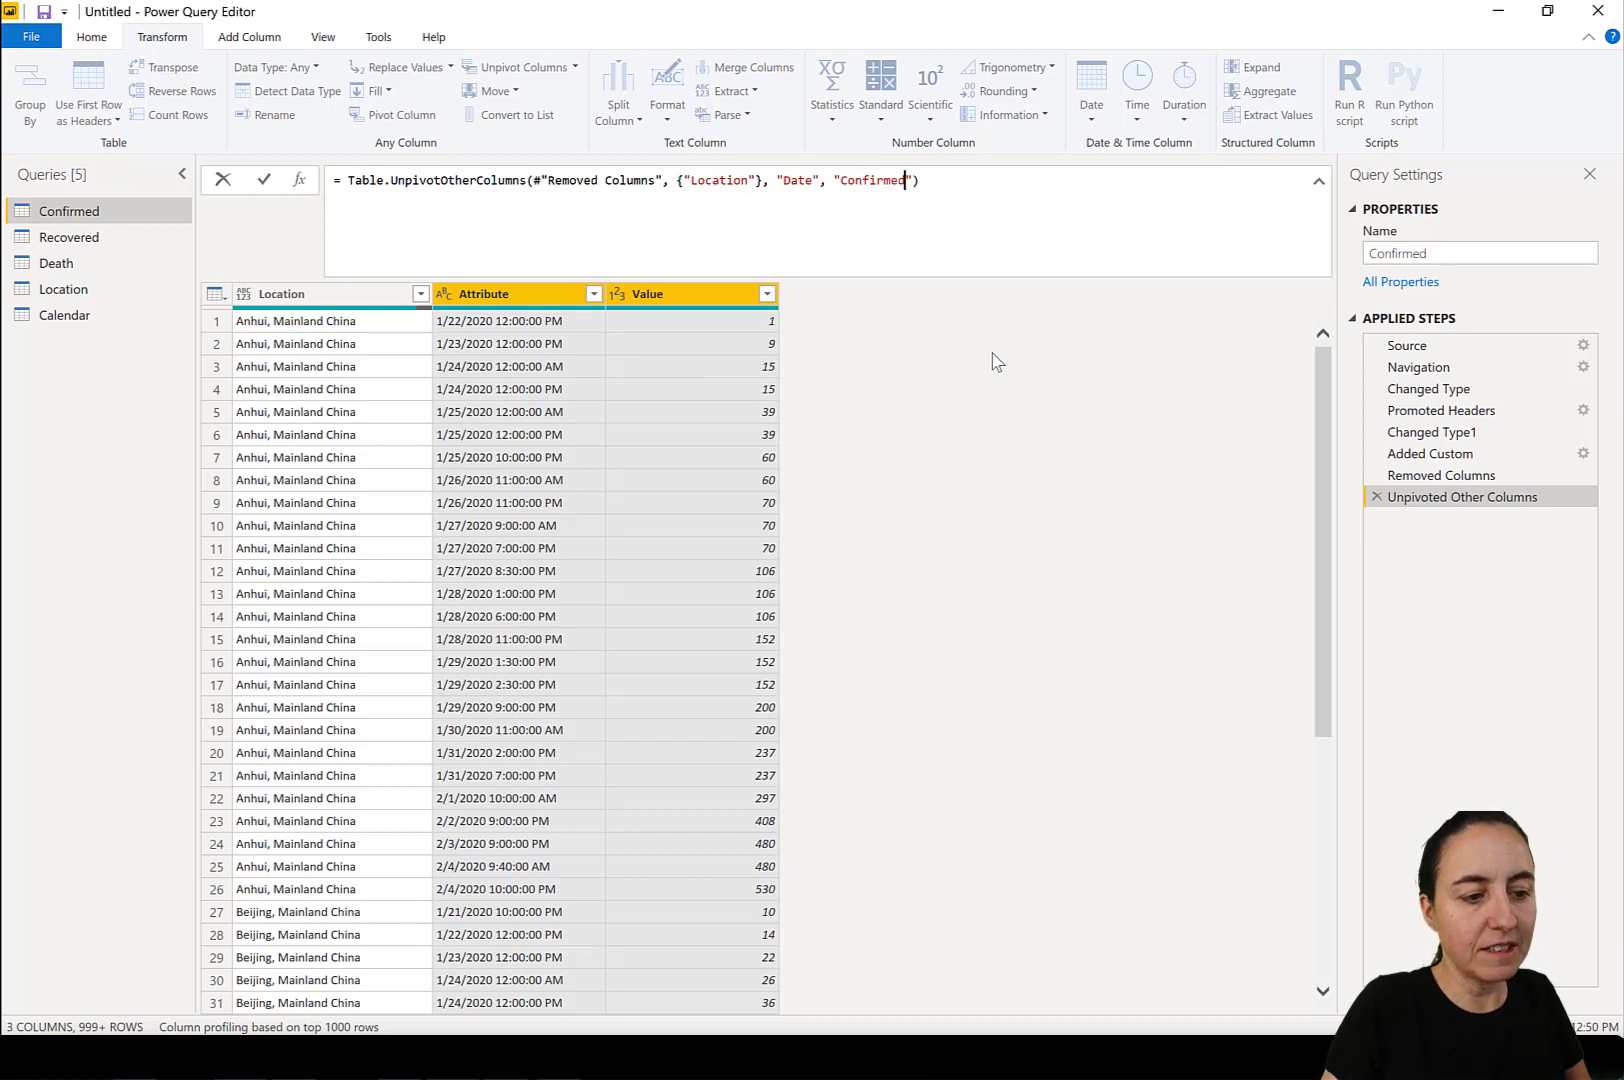
pyautogui.press('Return')
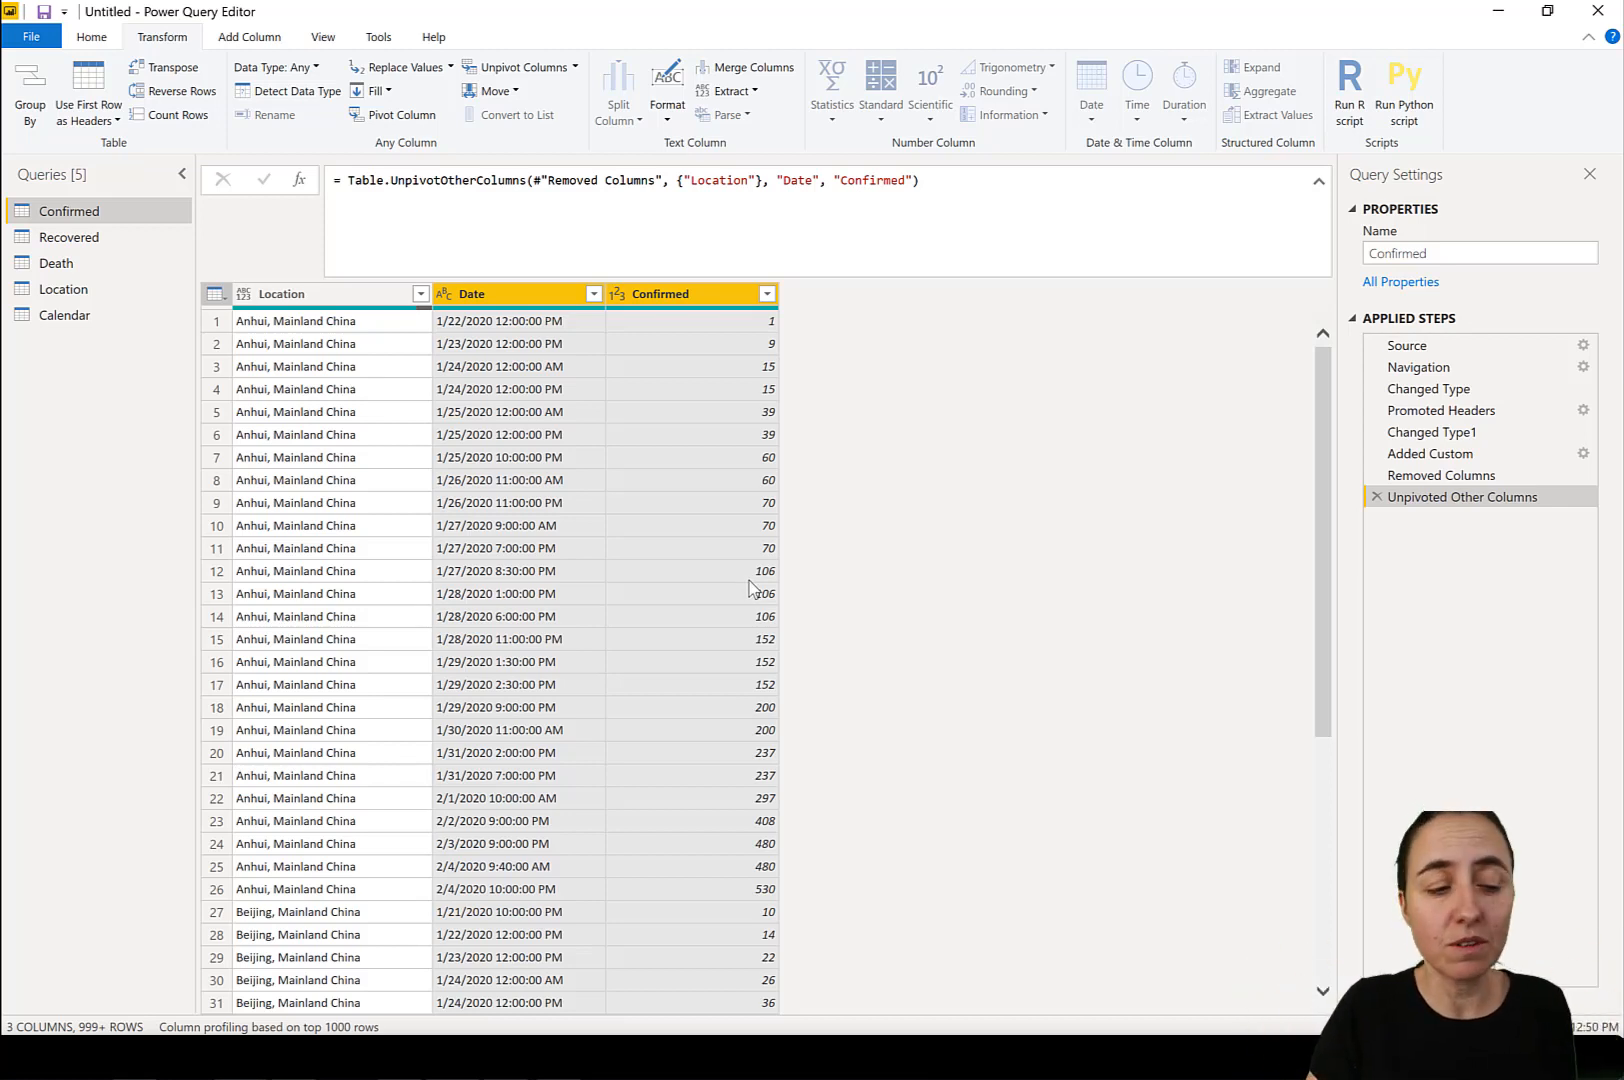
# Convert the Date column to Date/Time, and add its conversion to Date as a separate new step.
pyautogui.click(445, 296)
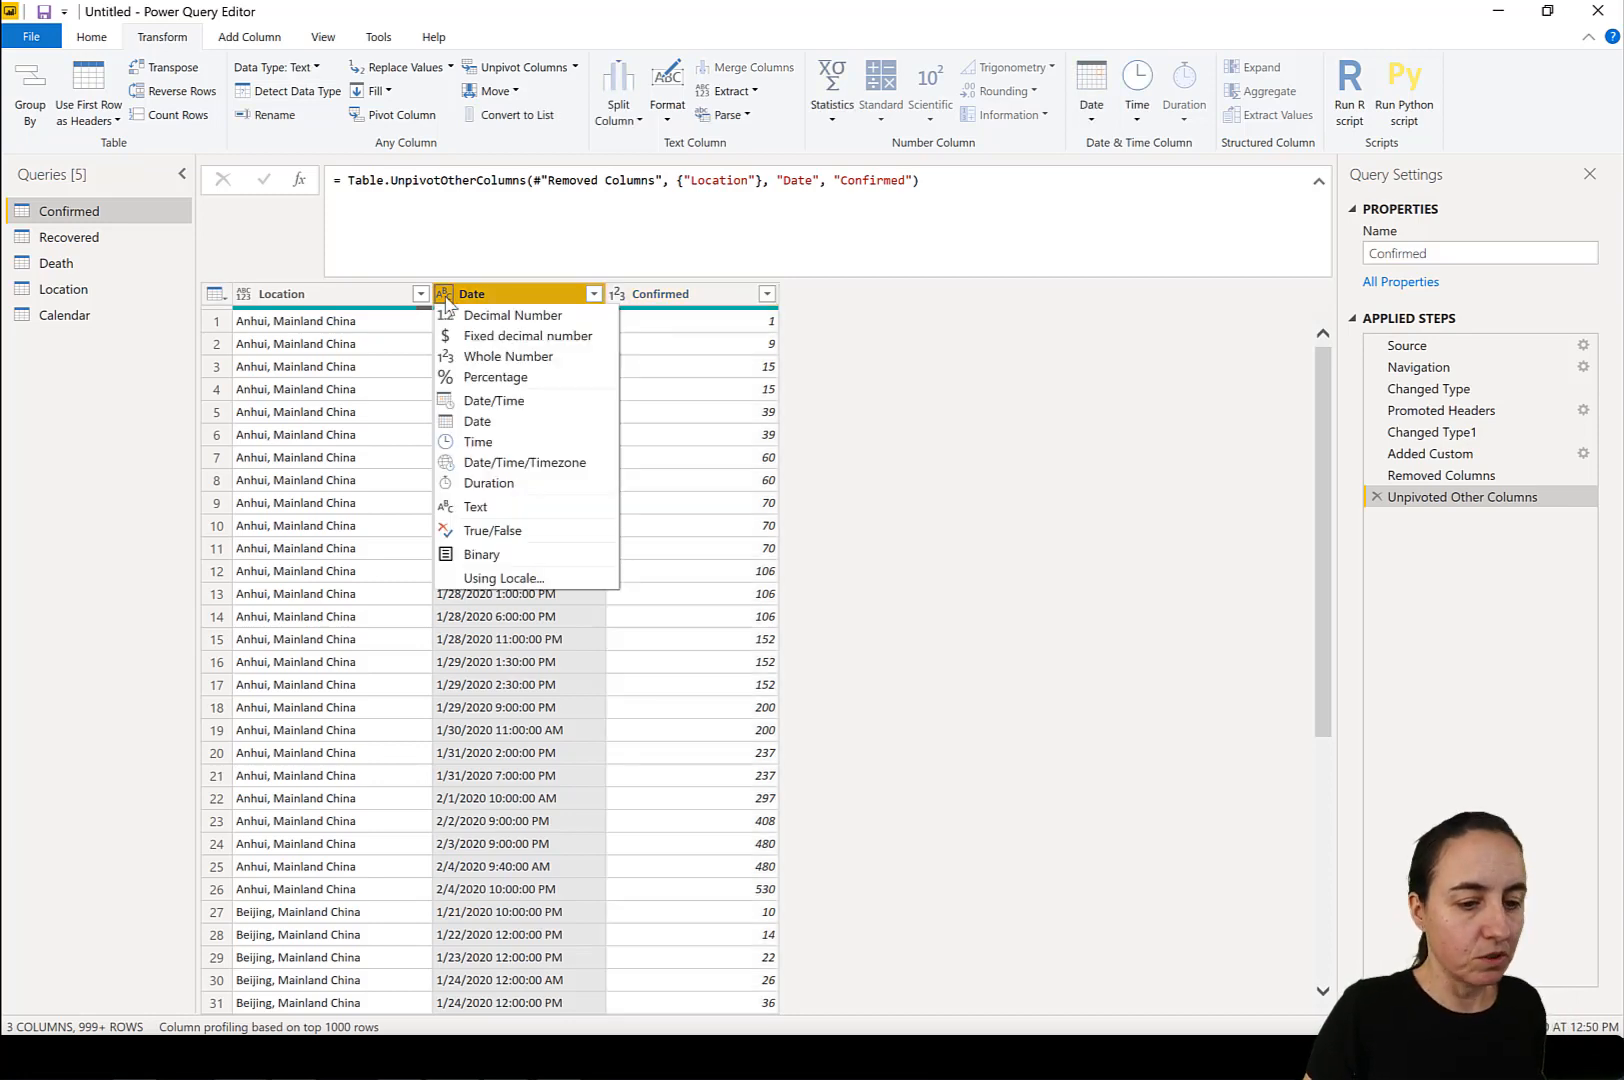
pyautogui.click(557, 404)
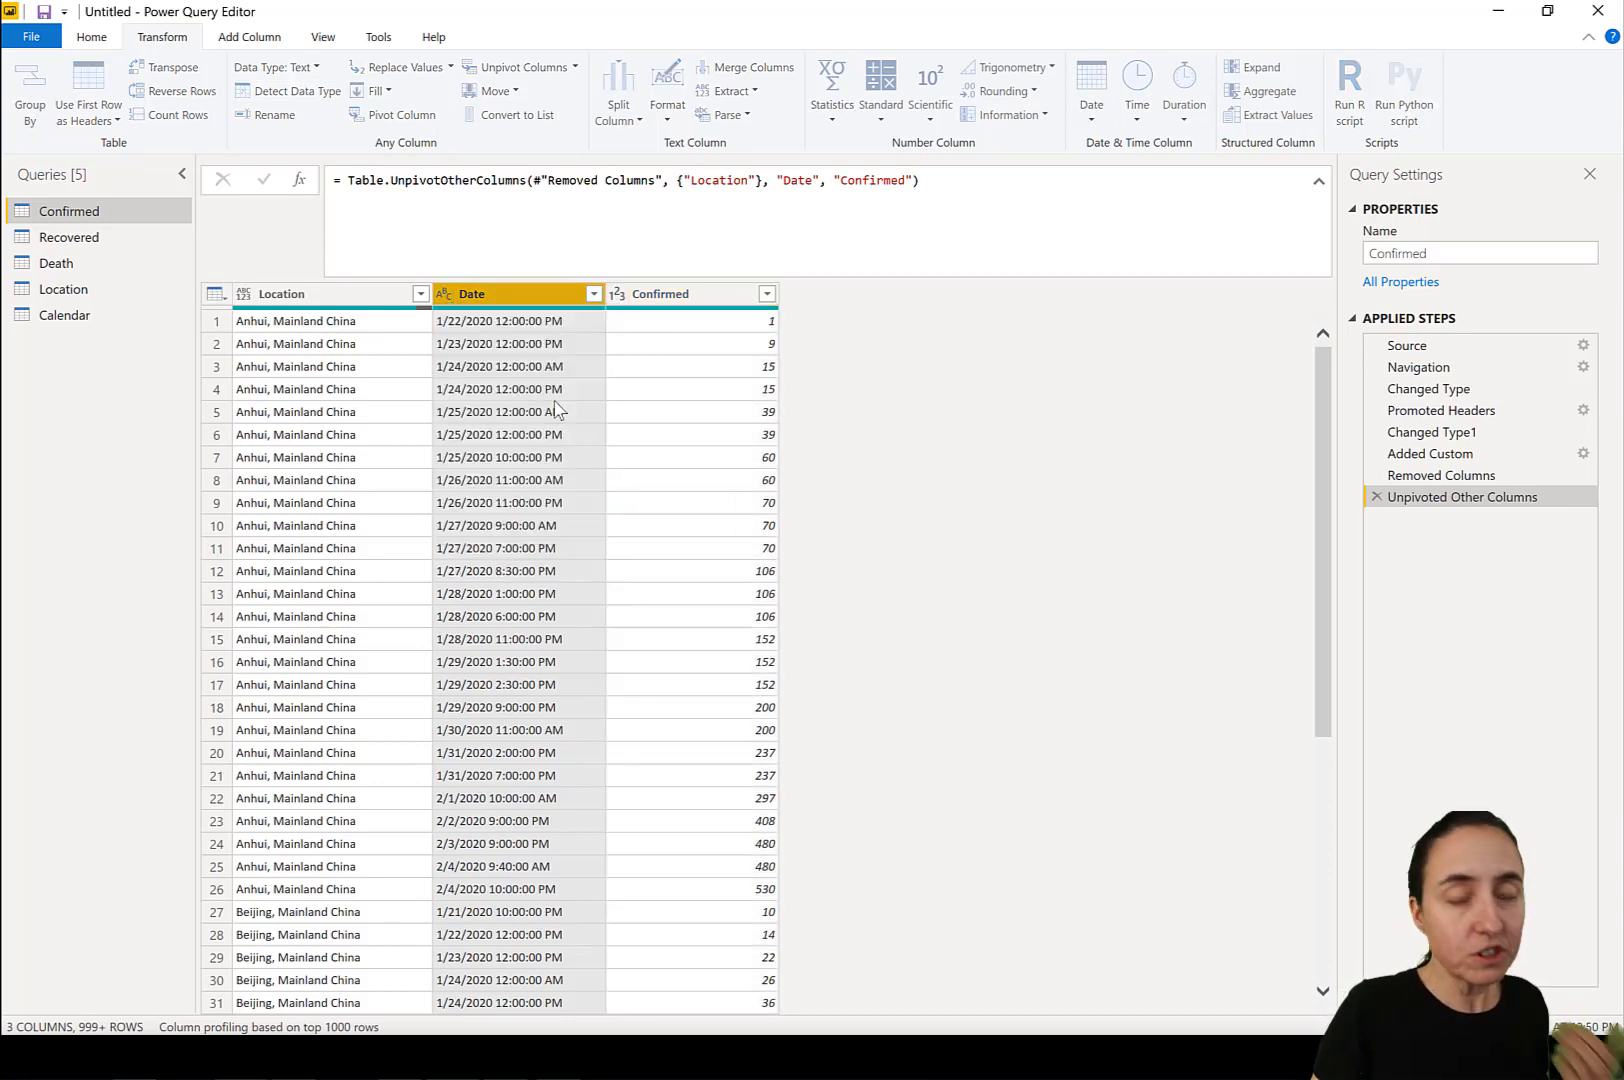
pyautogui.click(443, 294)
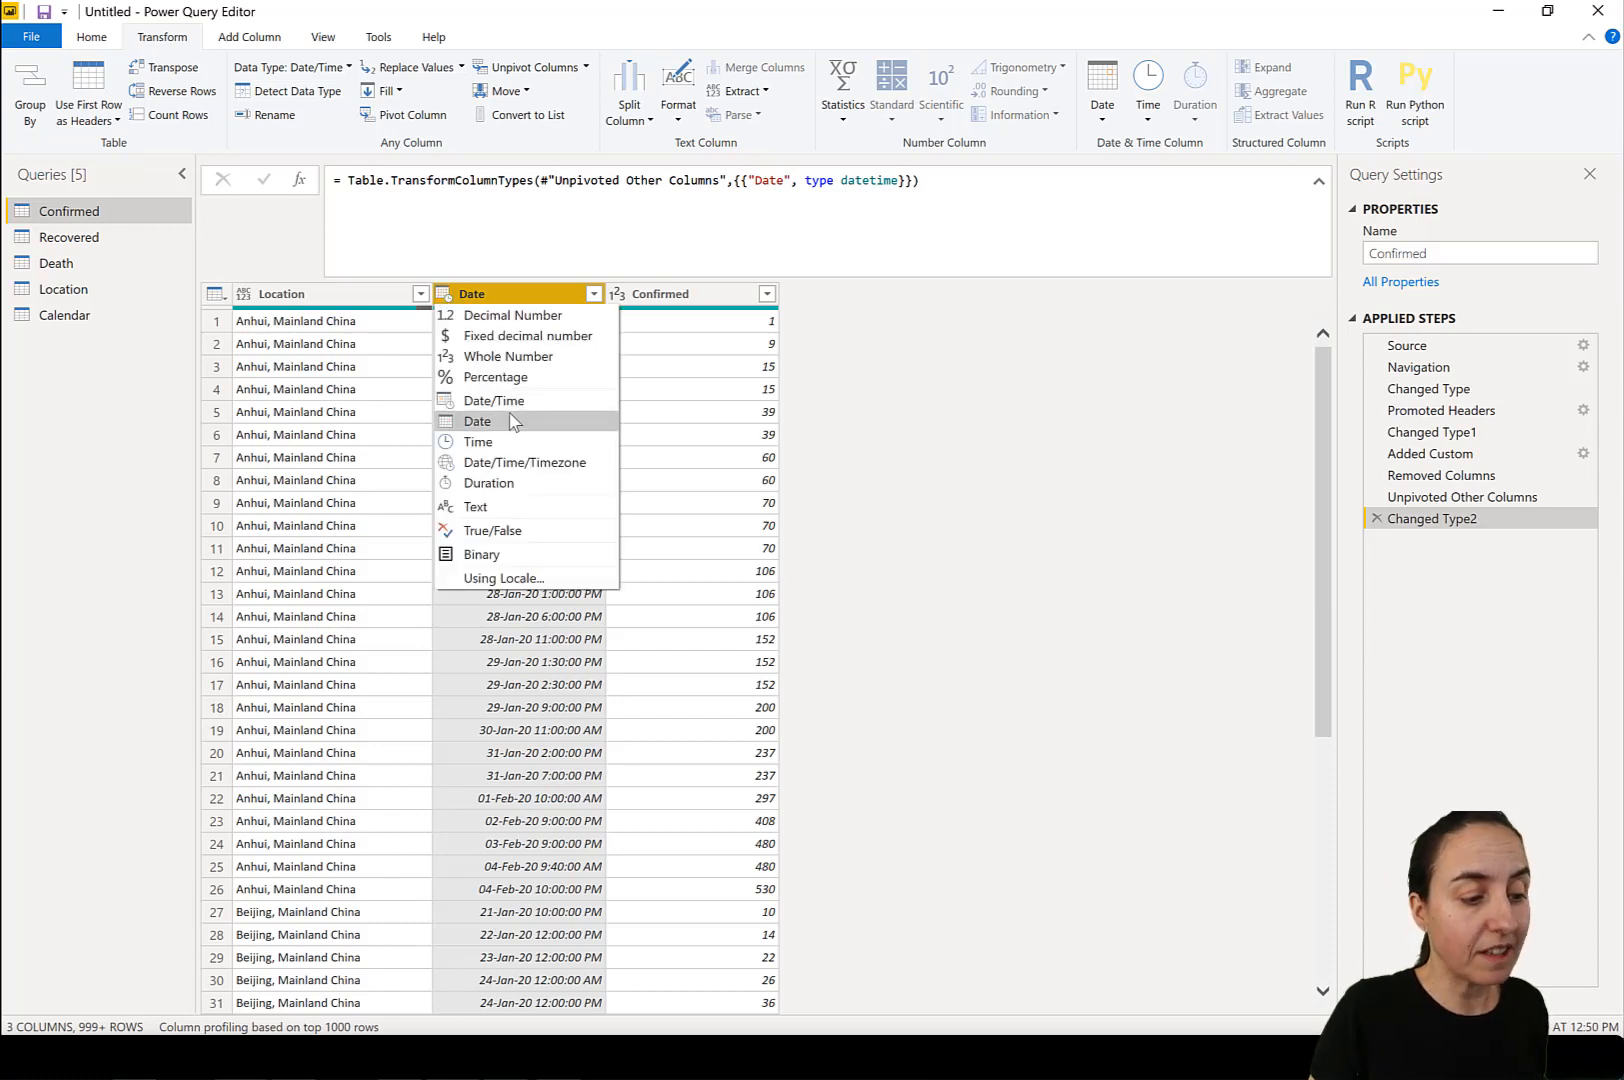
pyautogui.click(511, 421)
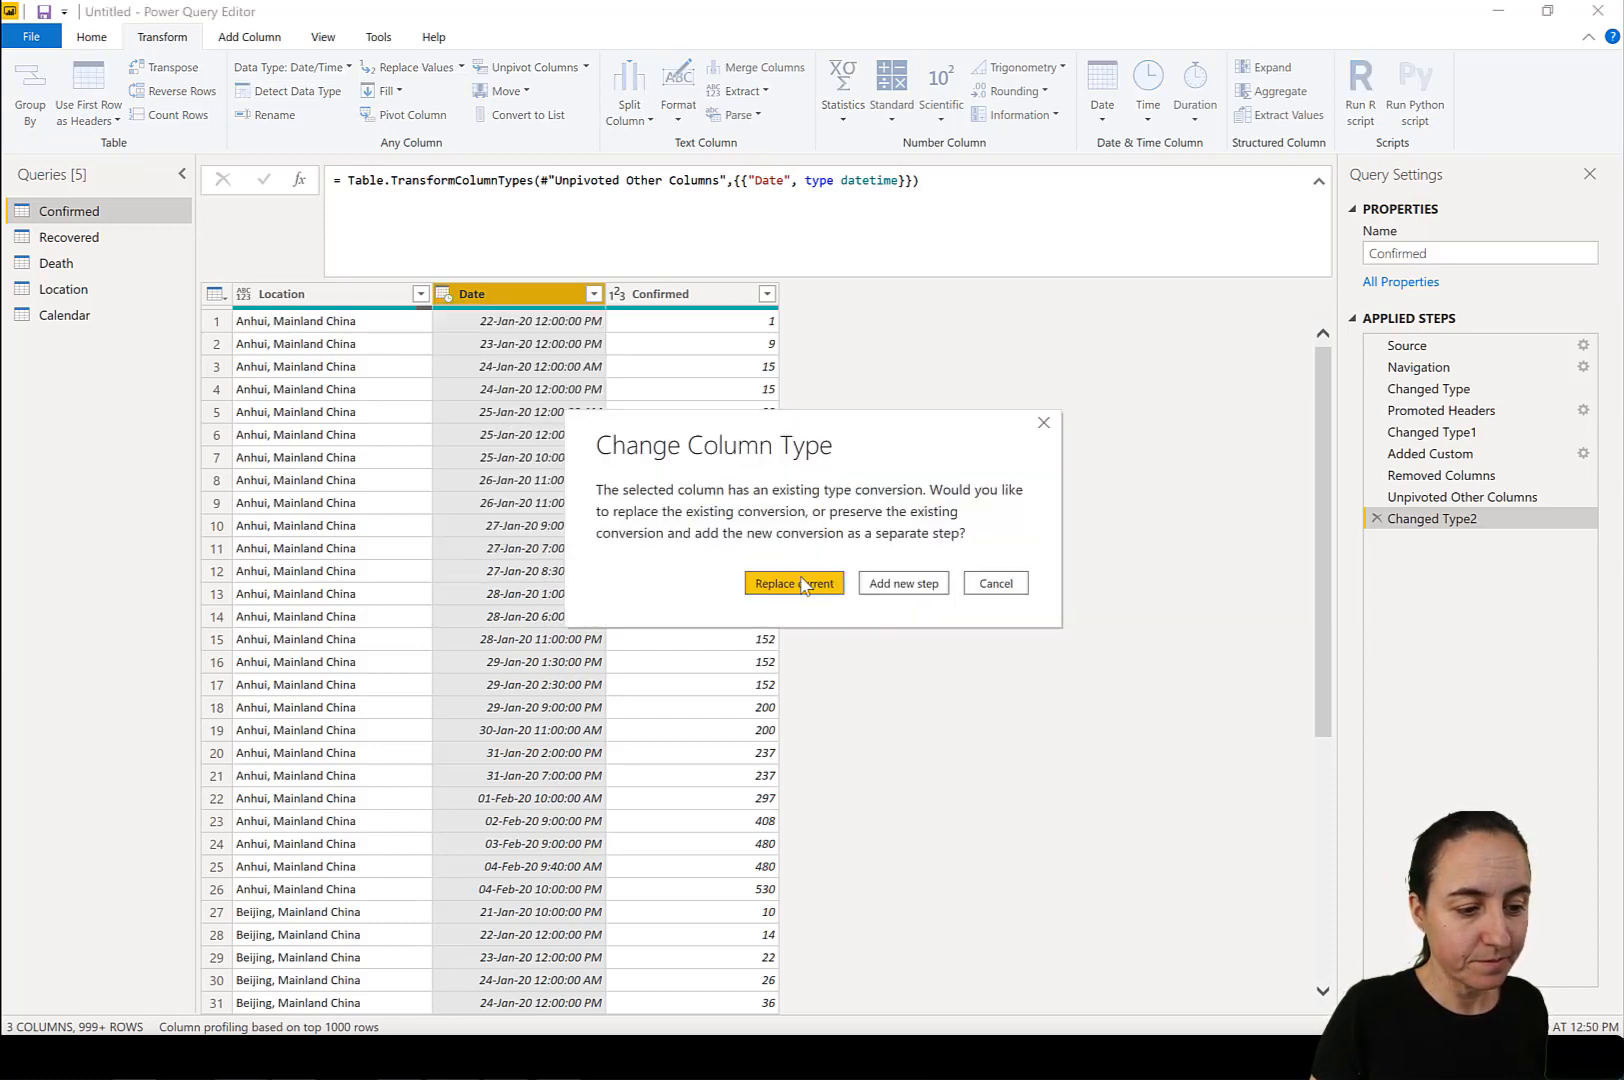
pyautogui.click(922, 586)
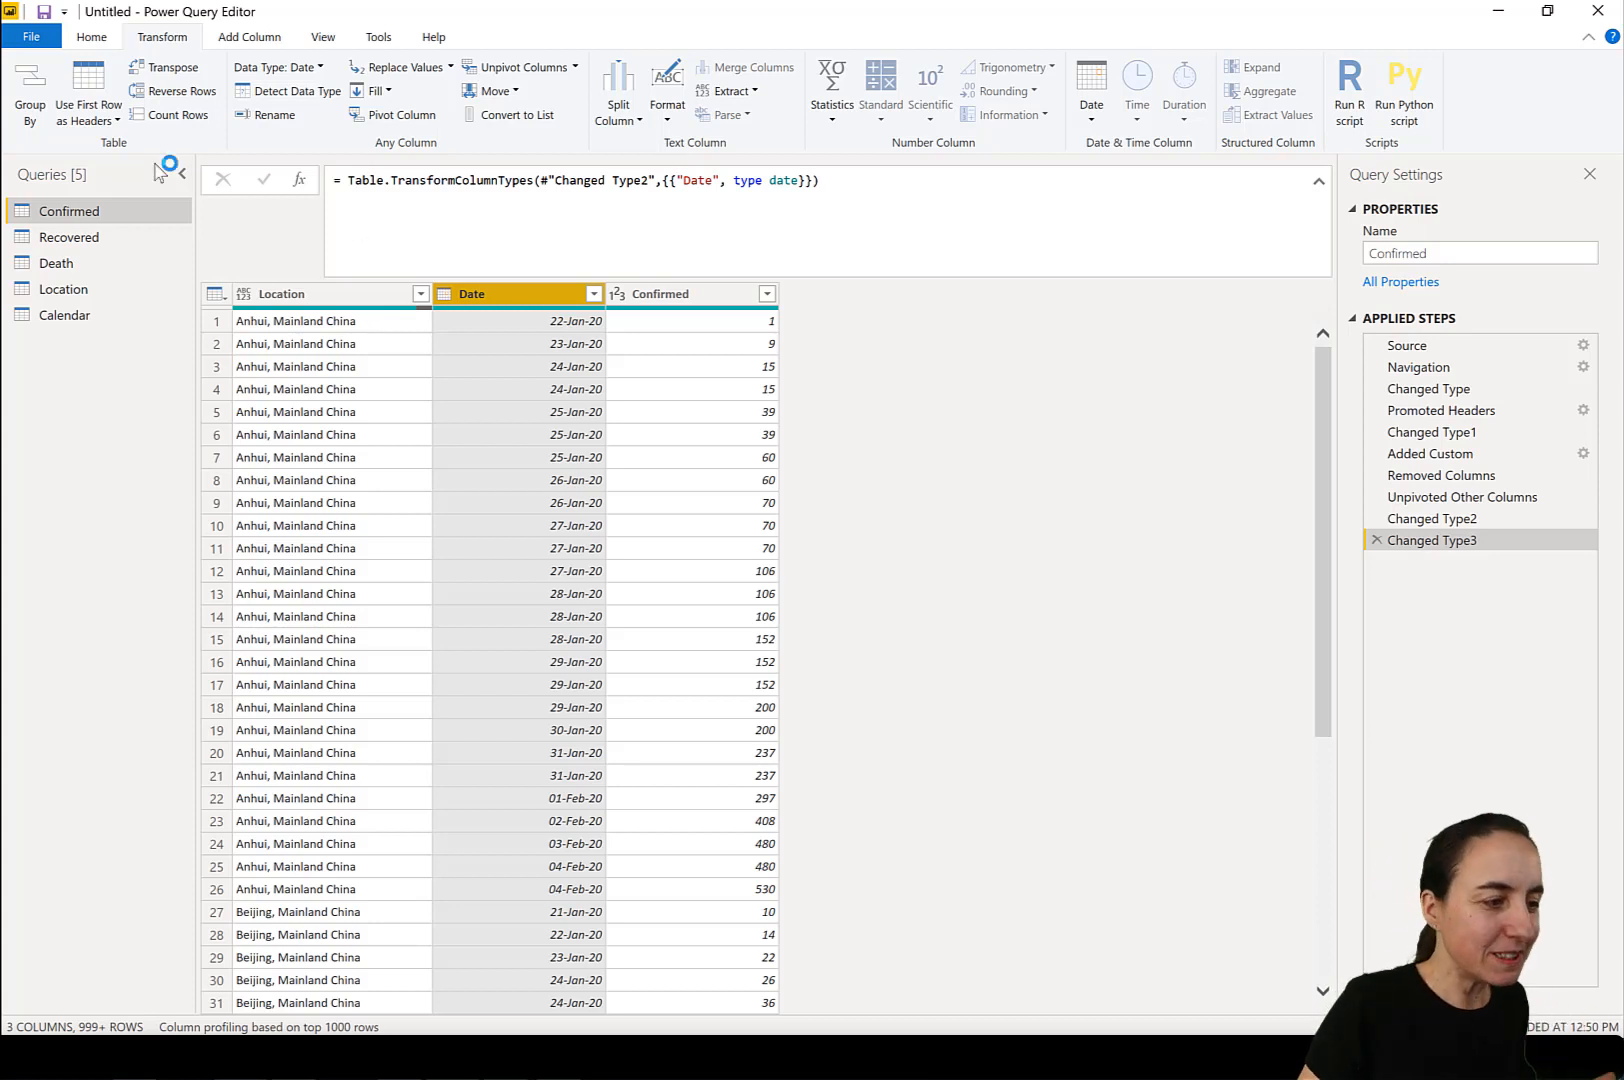
# Set up an advanced Group By on the Confirmed query with Date and Location as grouping columns.
pyautogui.click(24, 100)
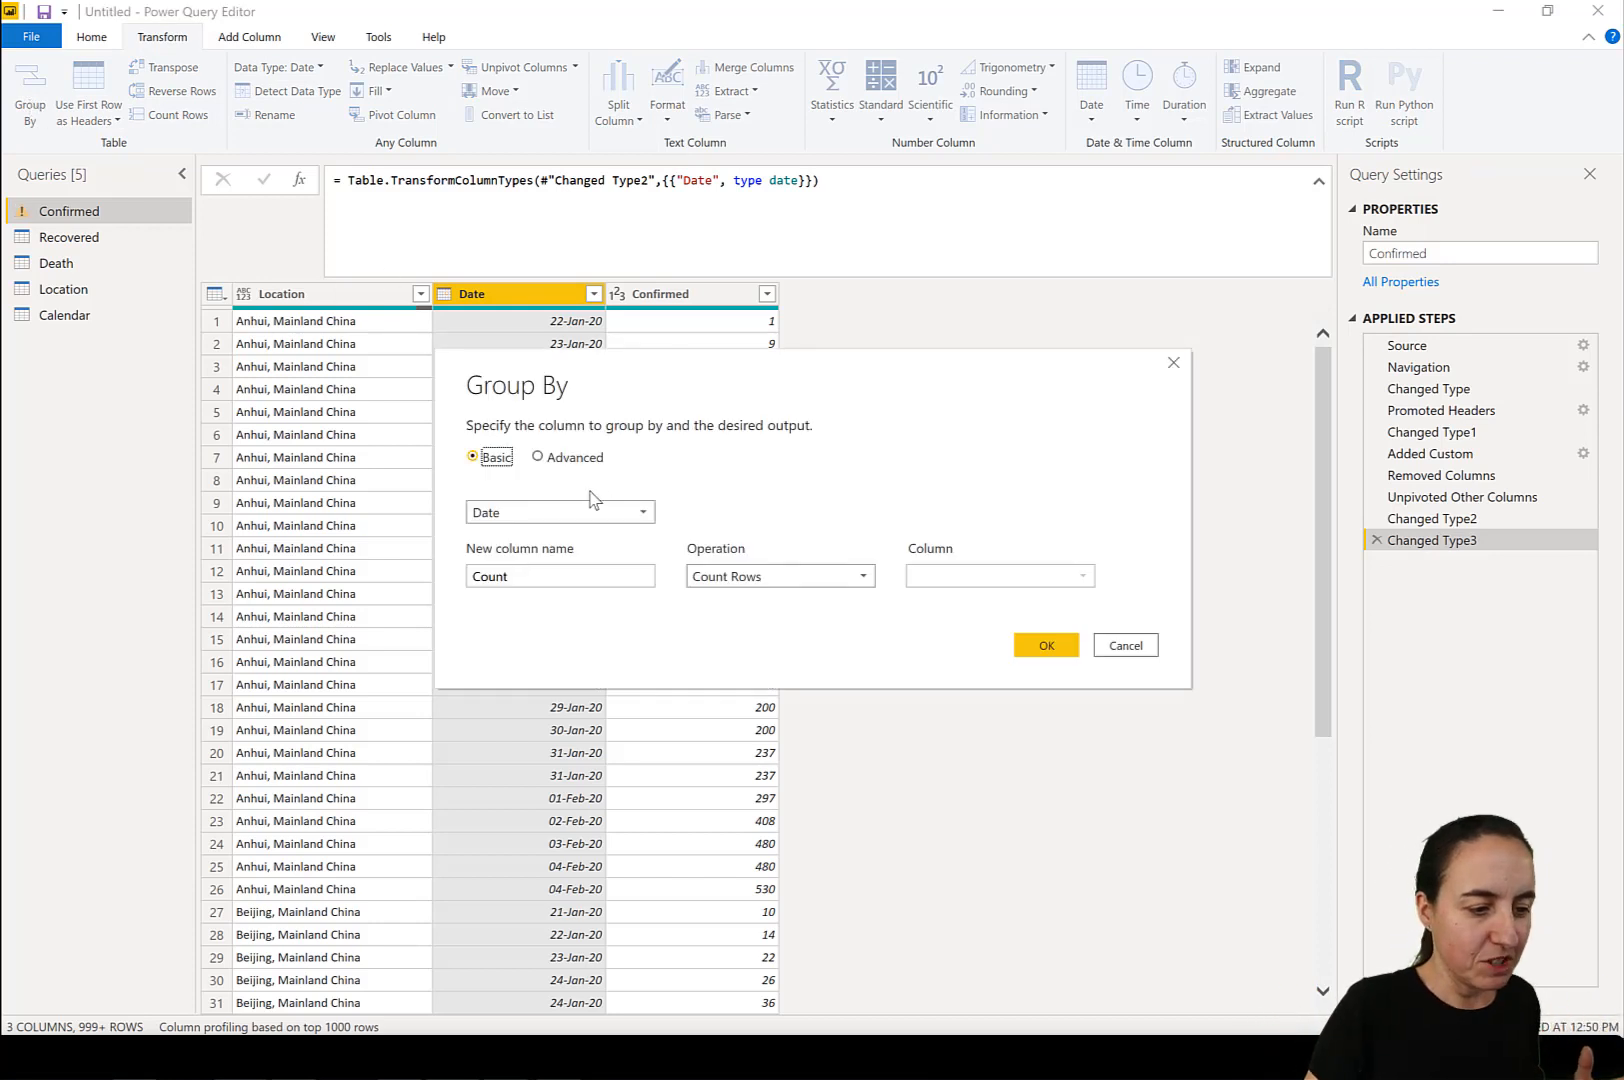
pyautogui.click(591, 460)
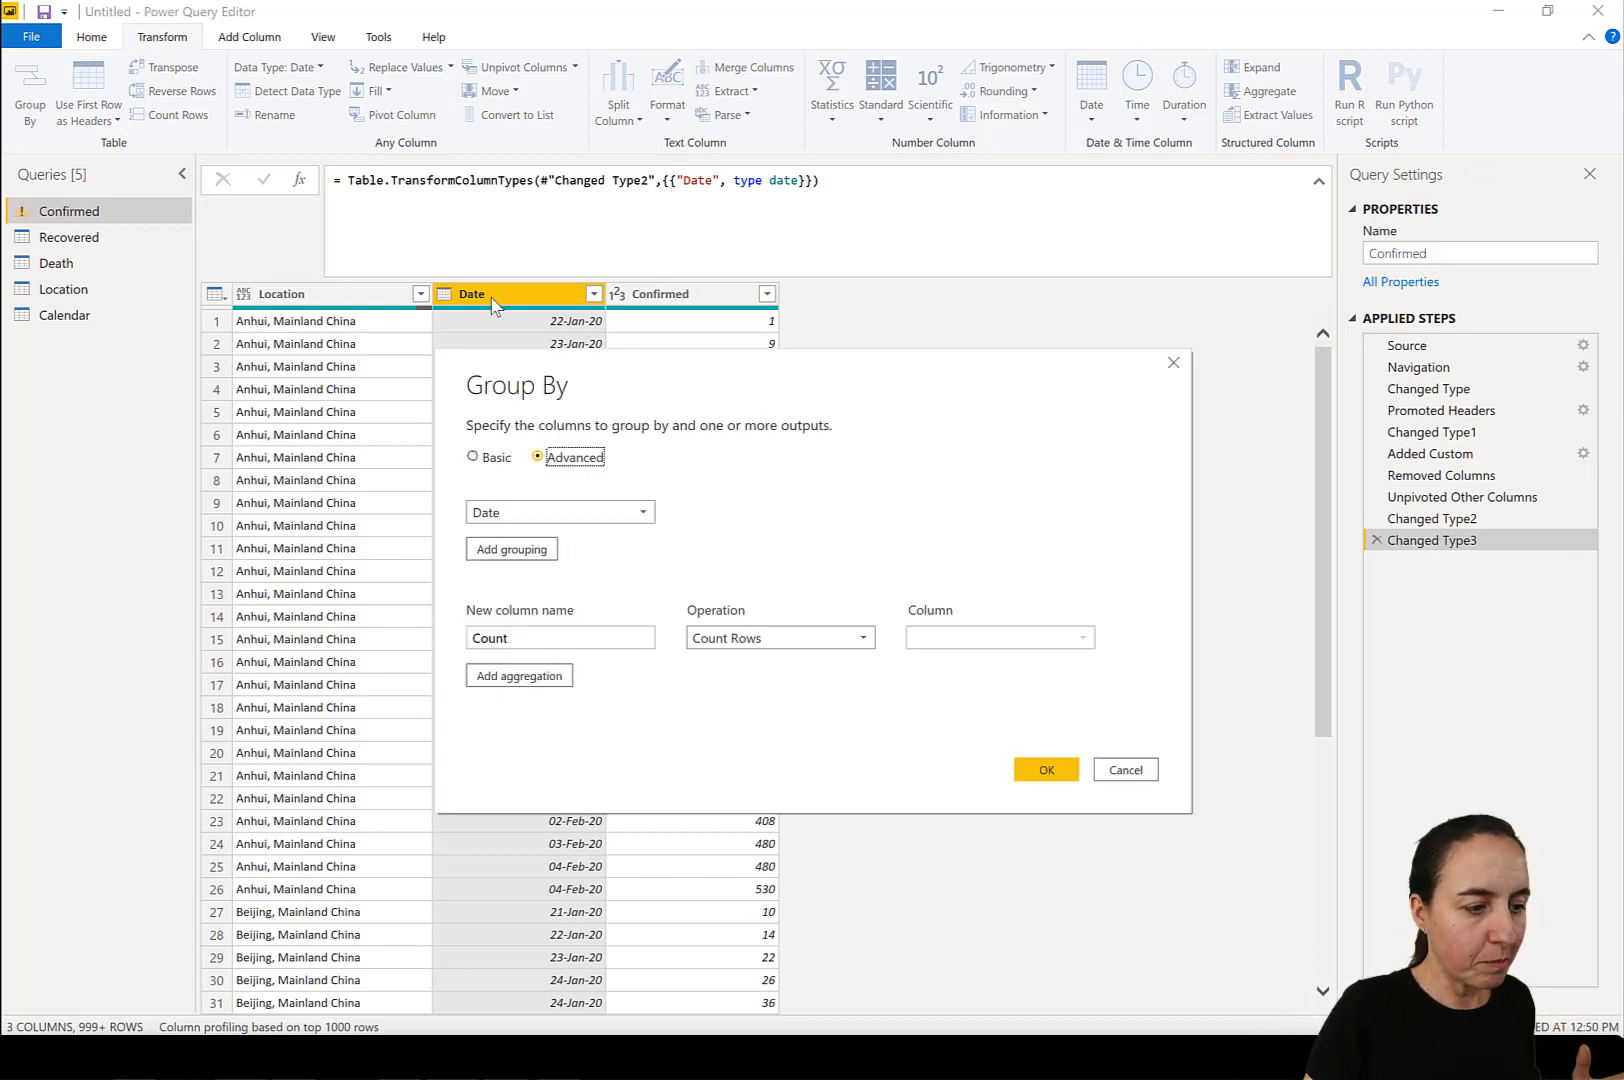
pyautogui.click(500, 550)
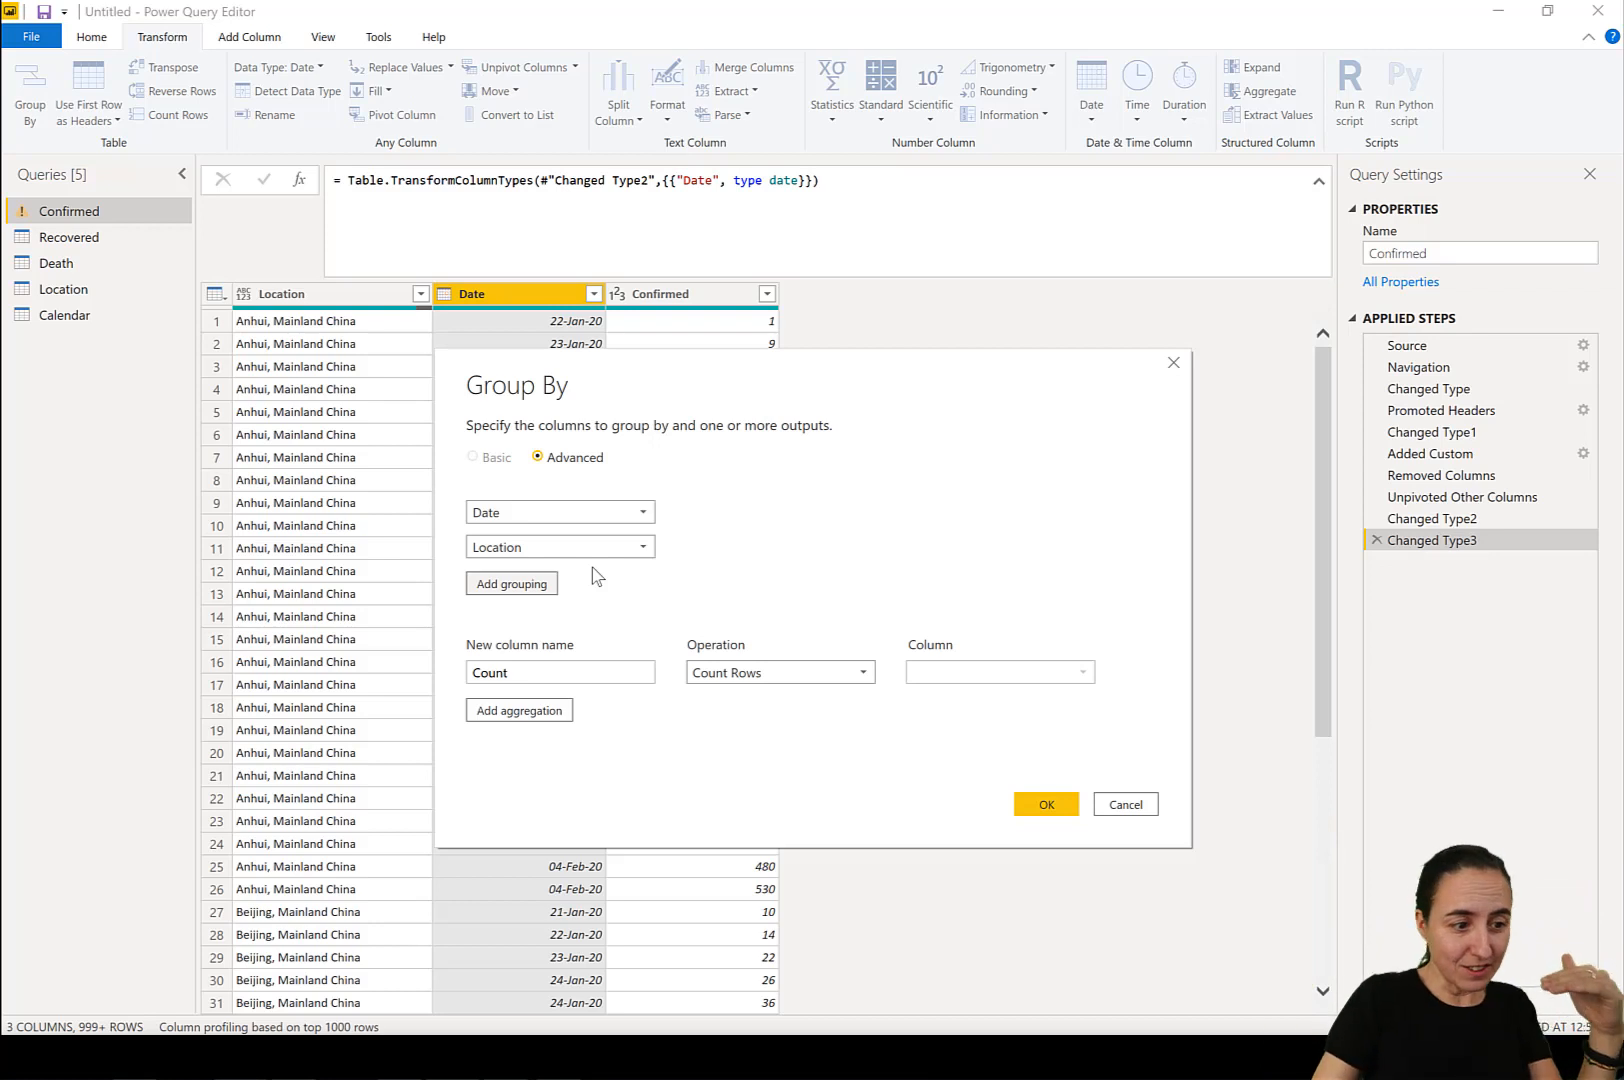
pyautogui.moveTo(596, 393); pyautogui.dragTo(917, 345)
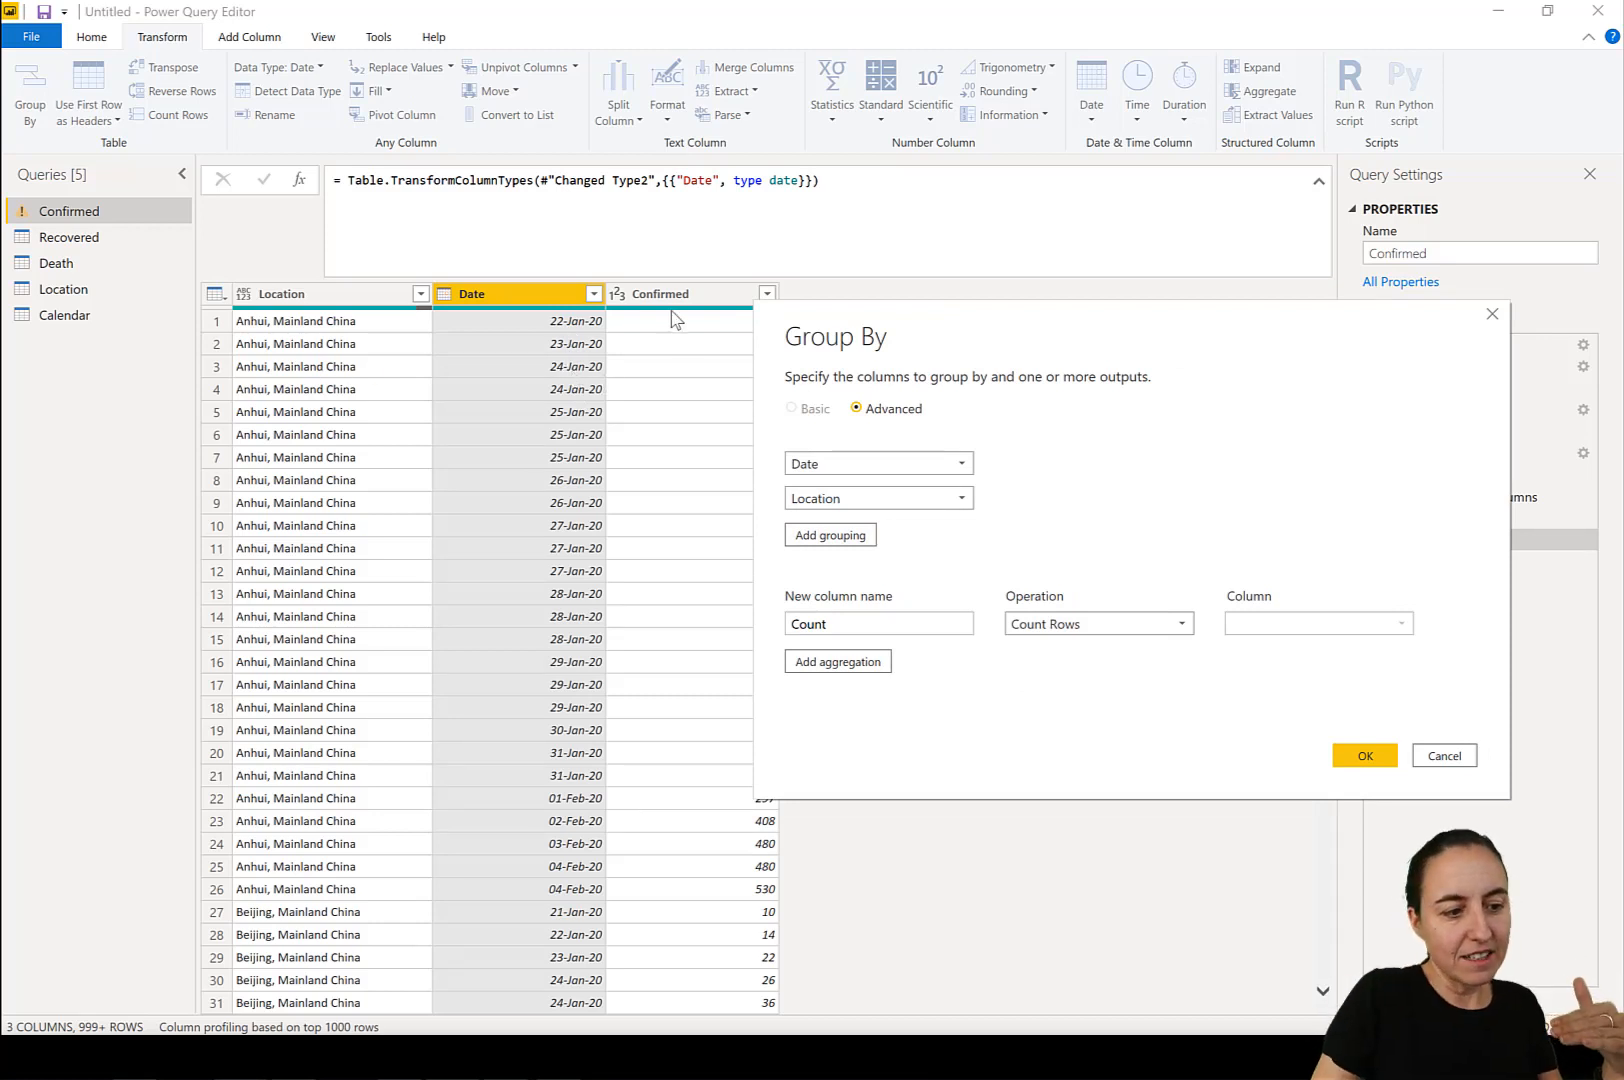
pyautogui.moveTo(874, 306); pyautogui.dragTo(1011, 272)
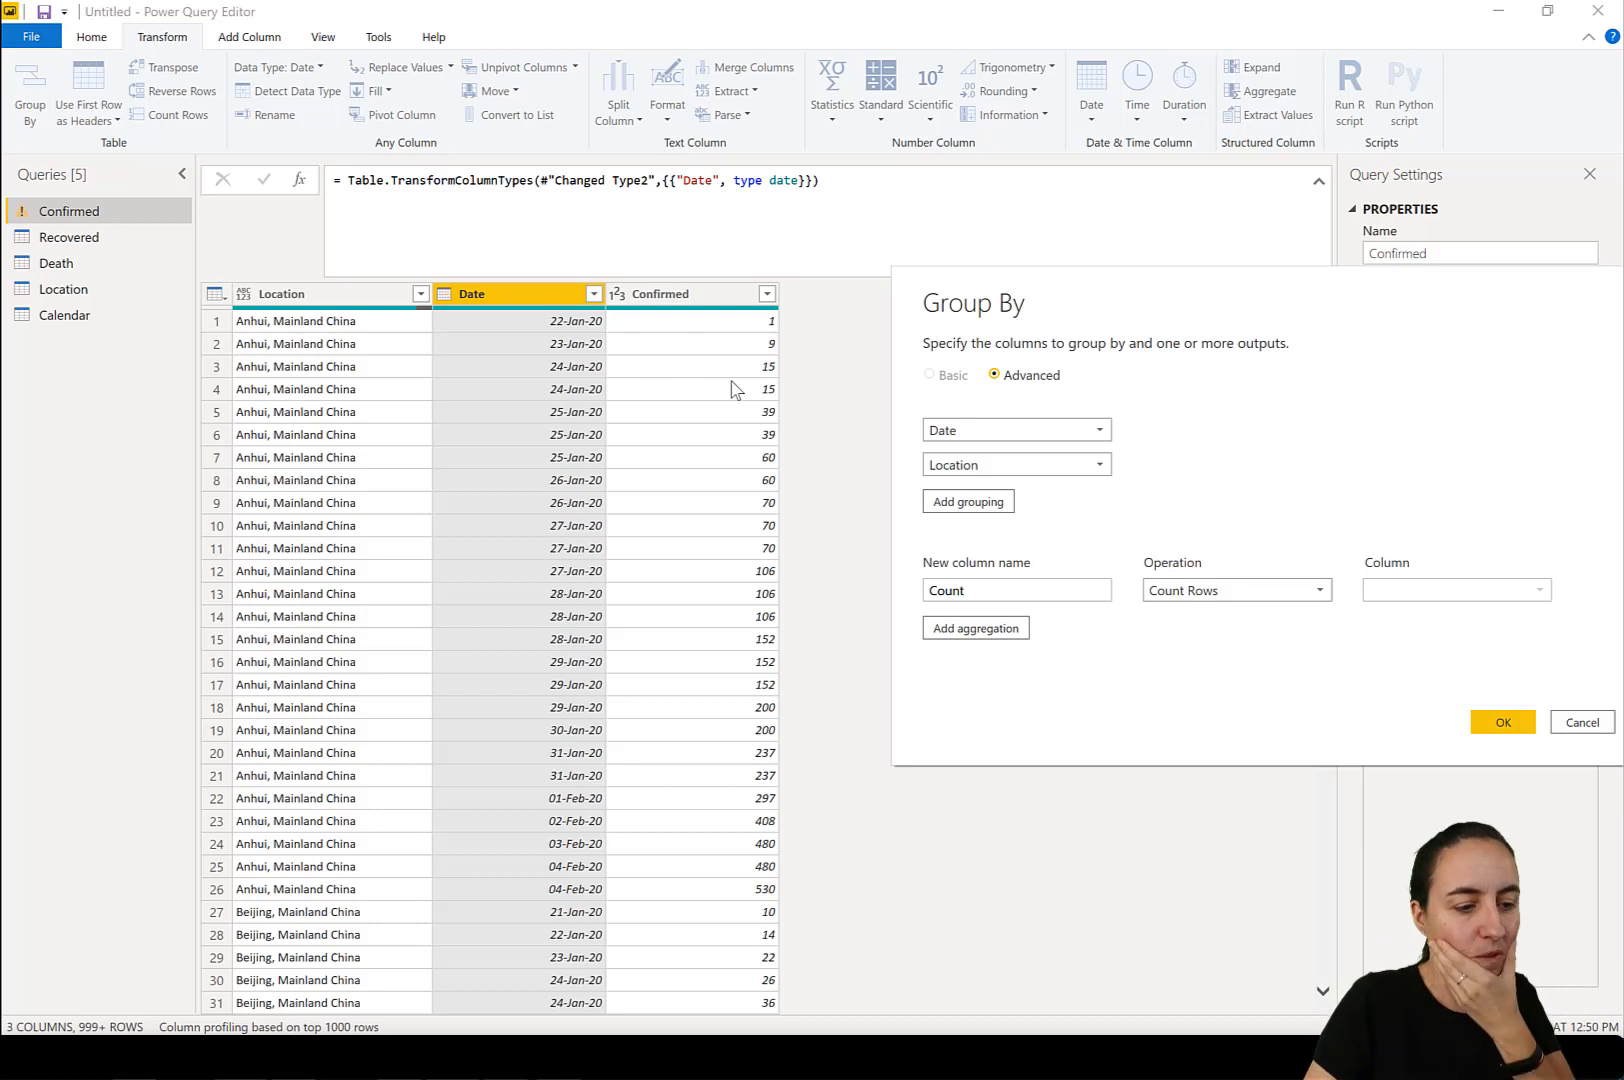
# Aggregate the grouped rows by the Max of the Confirmed column, apply the grouping and review the grouped table.
pyautogui.click(1258, 590)
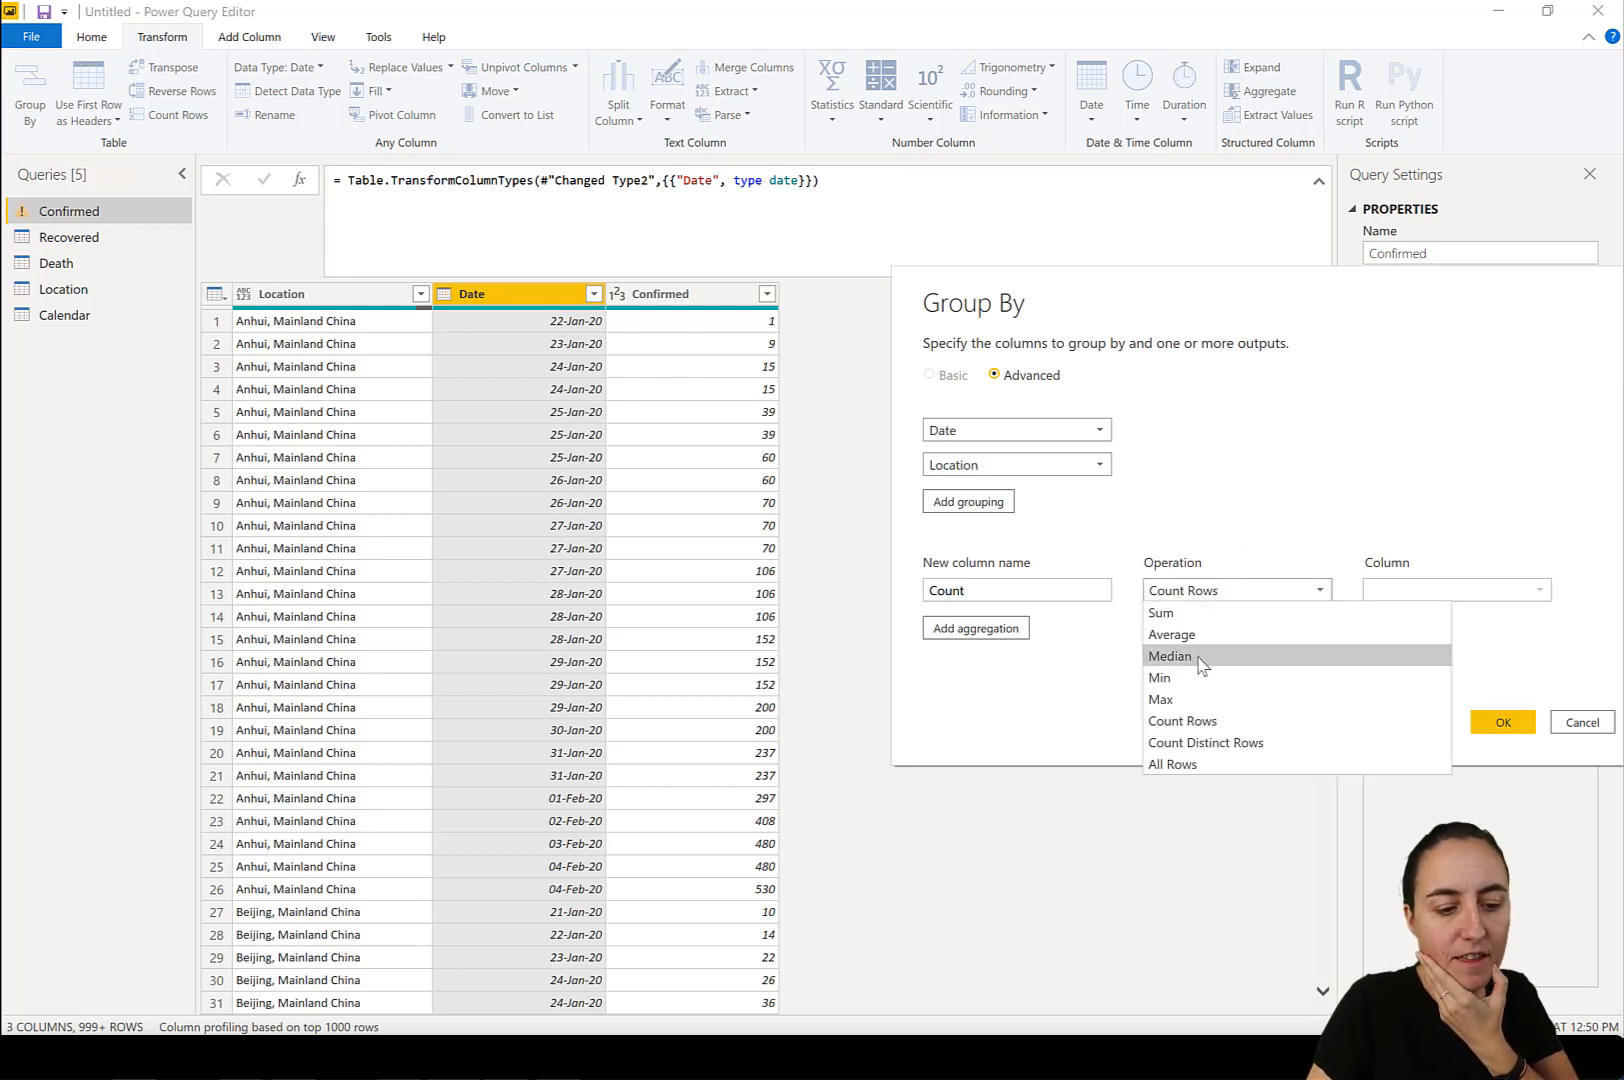
pyautogui.click(1199, 700)
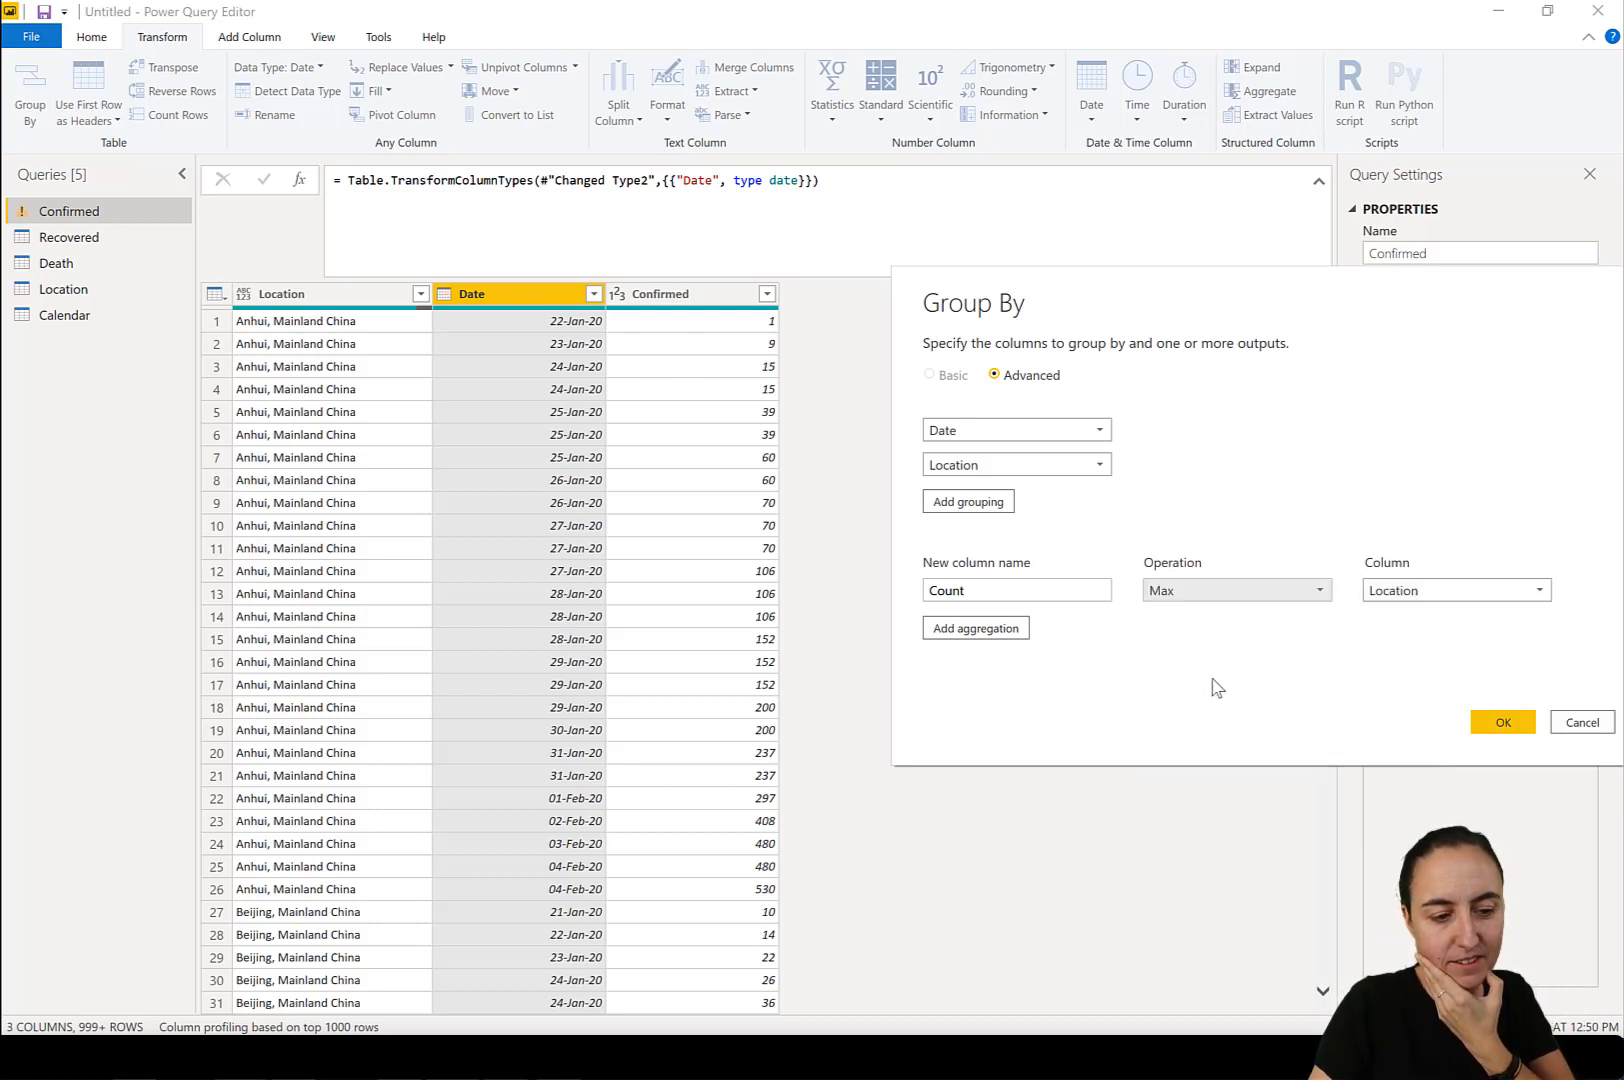
pyautogui.click(1475, 591)
pyautogui.click(1444, 657)
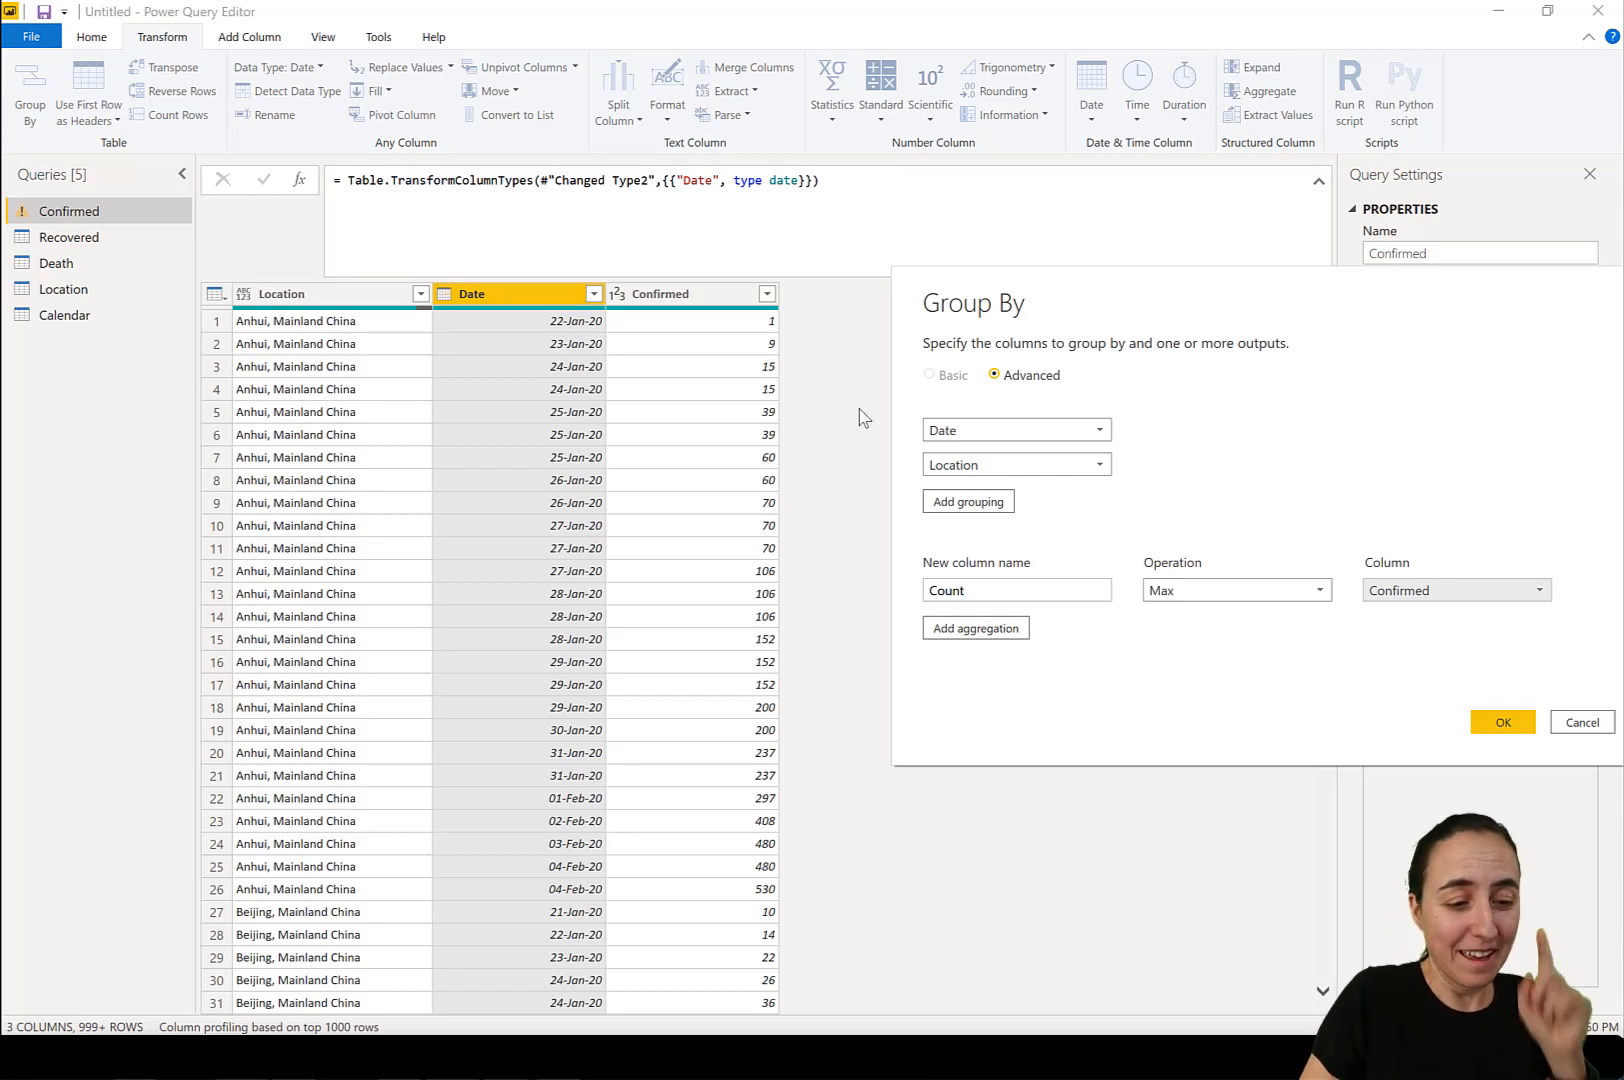
pyautogui.click(1503, 724)
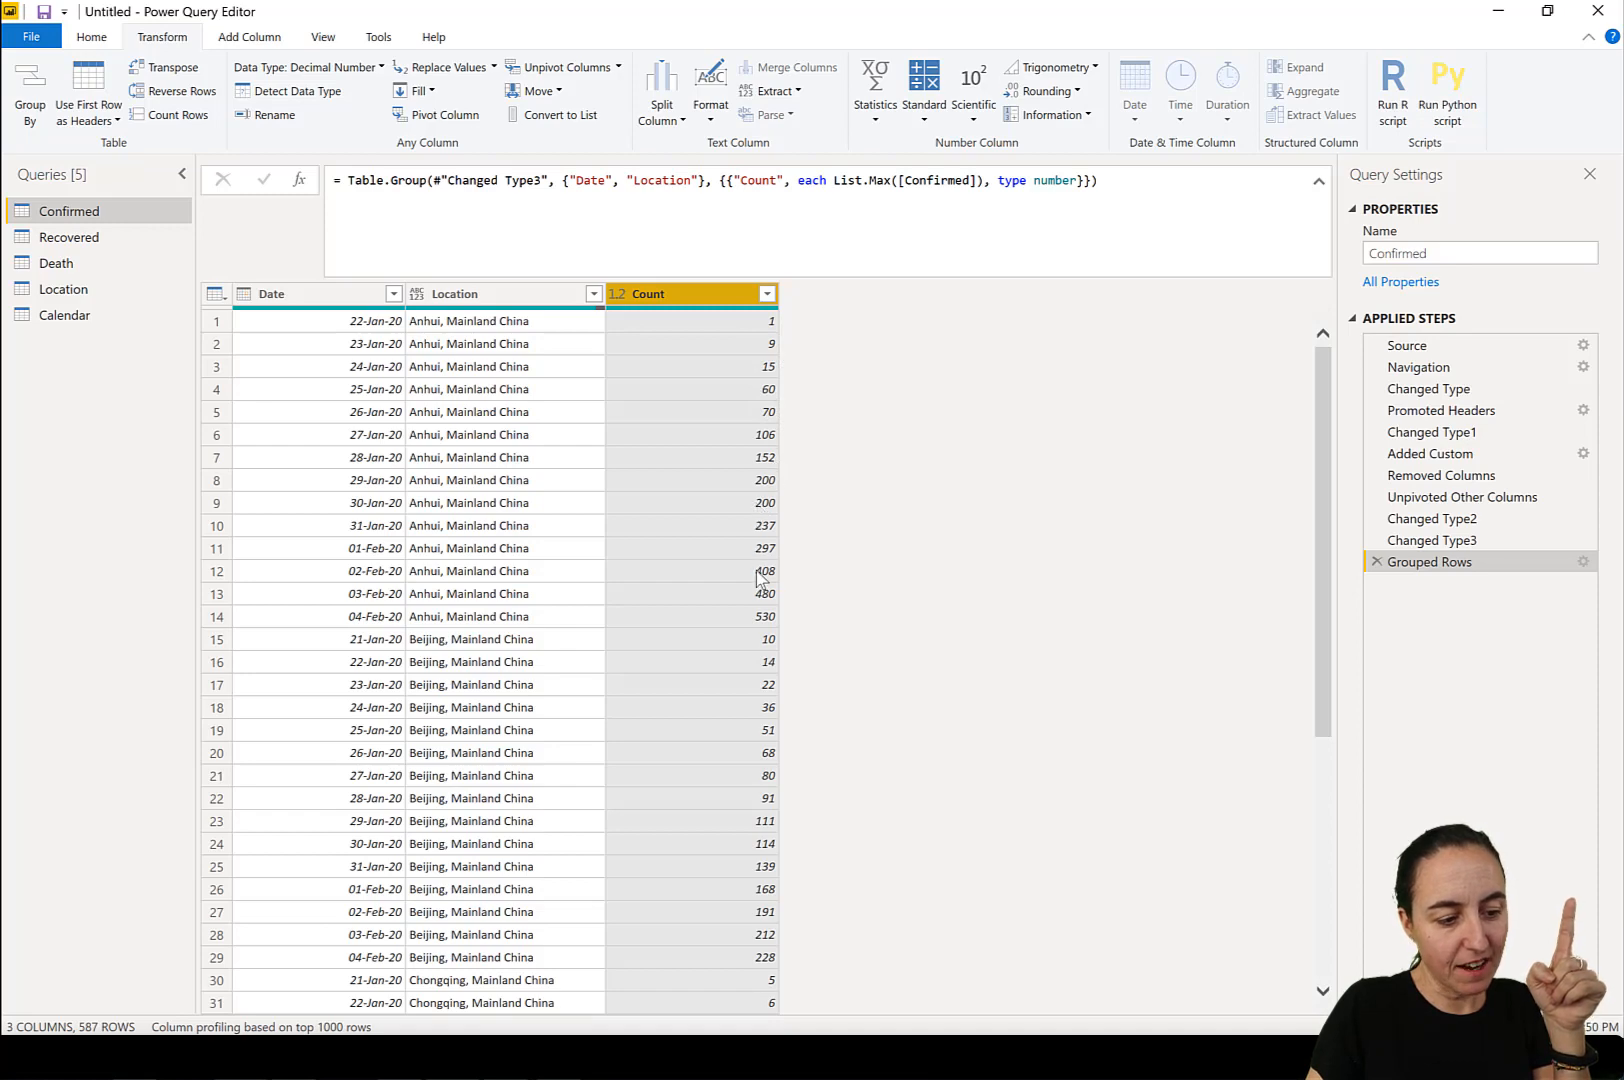
pyautogui.scroll(-1, 827, 685)
pyautogui.scroll(-10, 825, 678)
pyautogui.scroll(12, 818, 678)
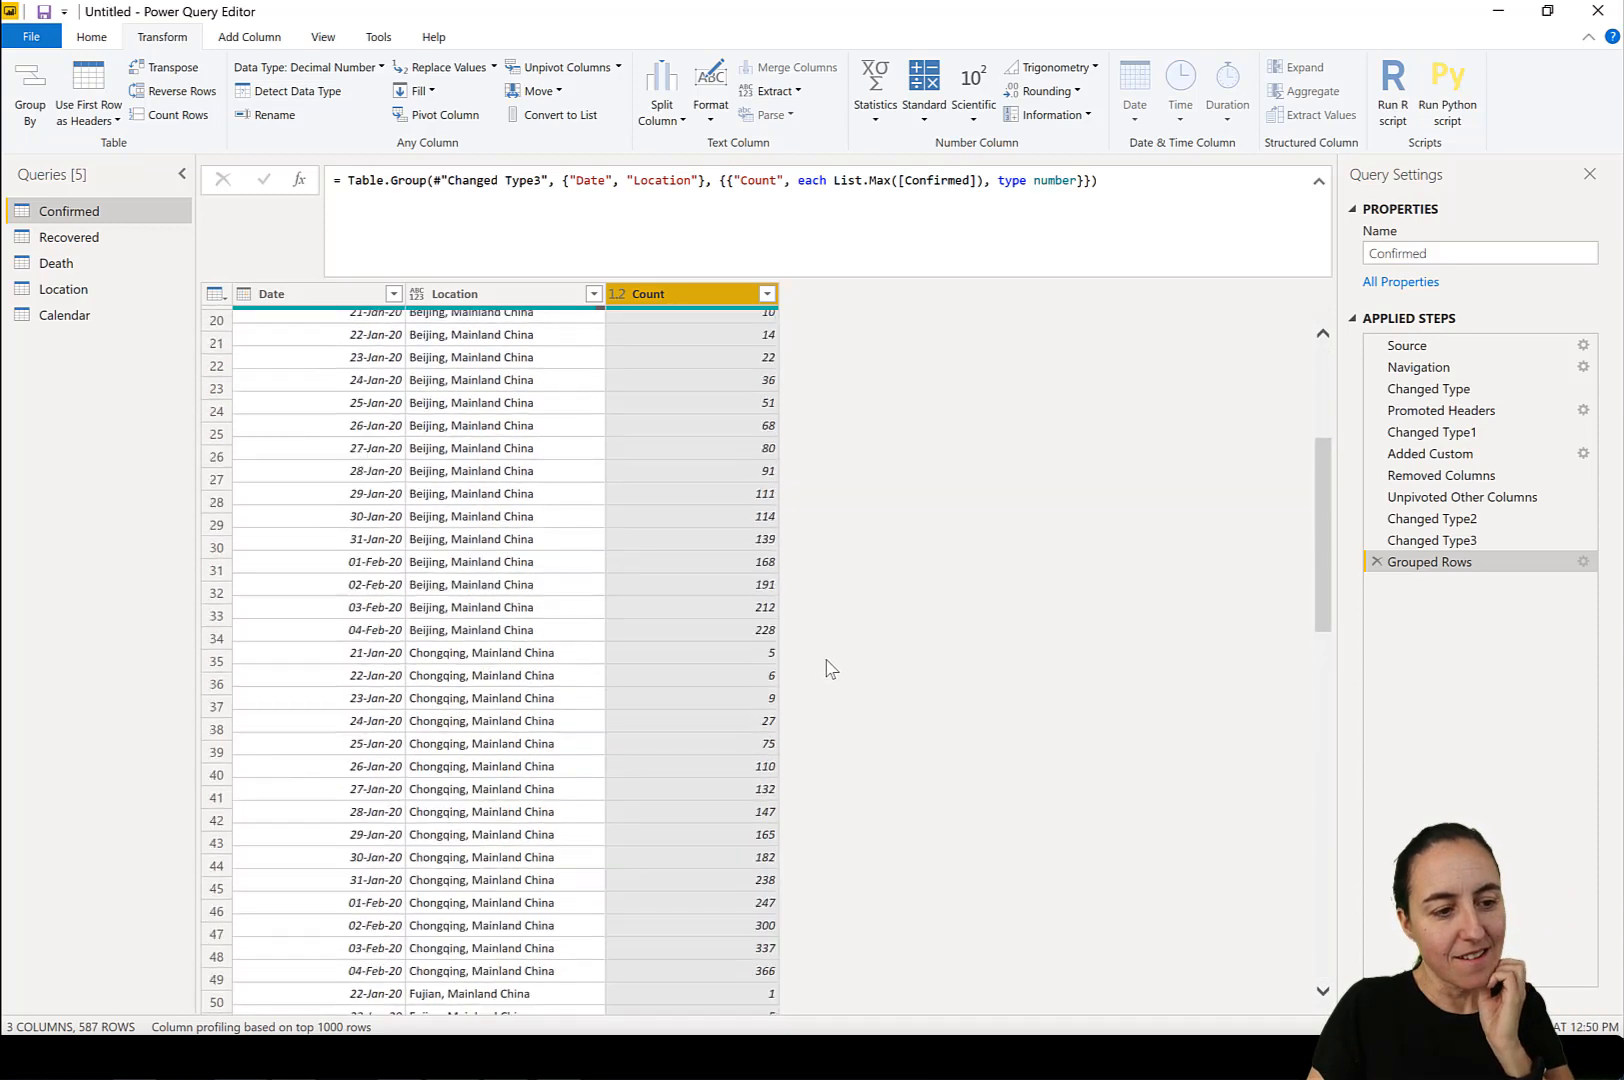
# Edit the Grouped Rows step of the Confirmed query to name the aggregated column Confirmed.
pyautogui.click(1583, 562)
pyautogui.moveTo(515, 593); pyautogui.dragTo(405, 590)
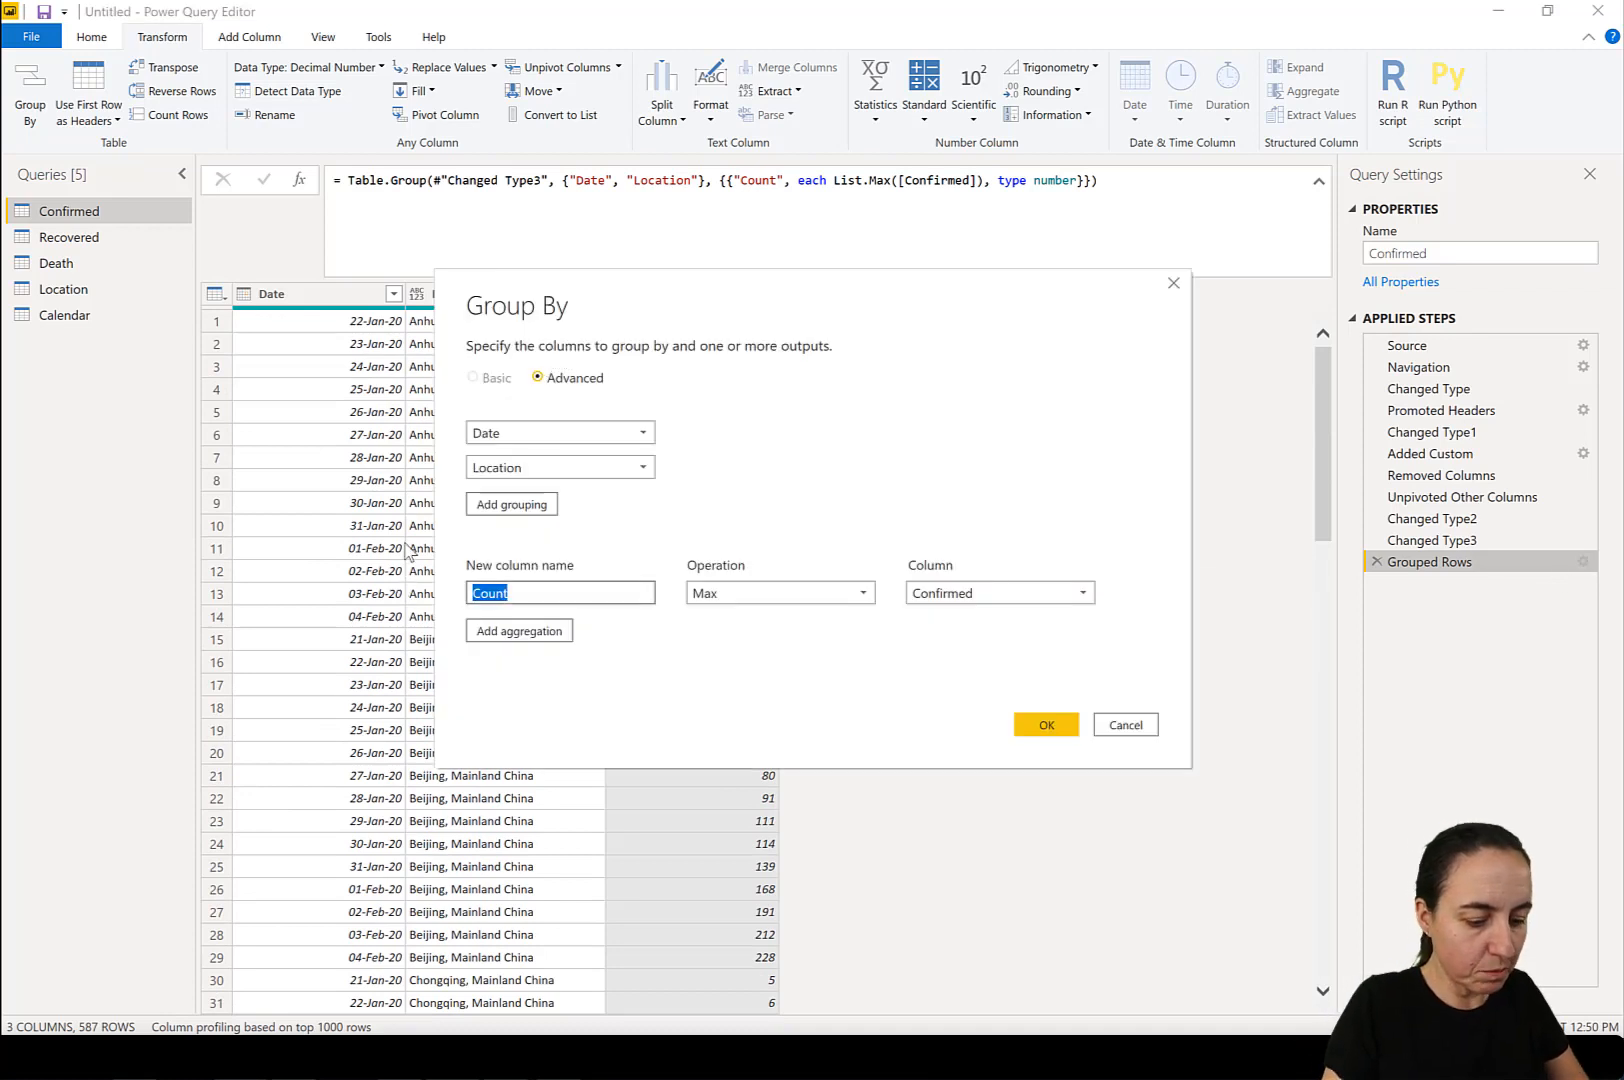
pyautogui.write('Confirmed')
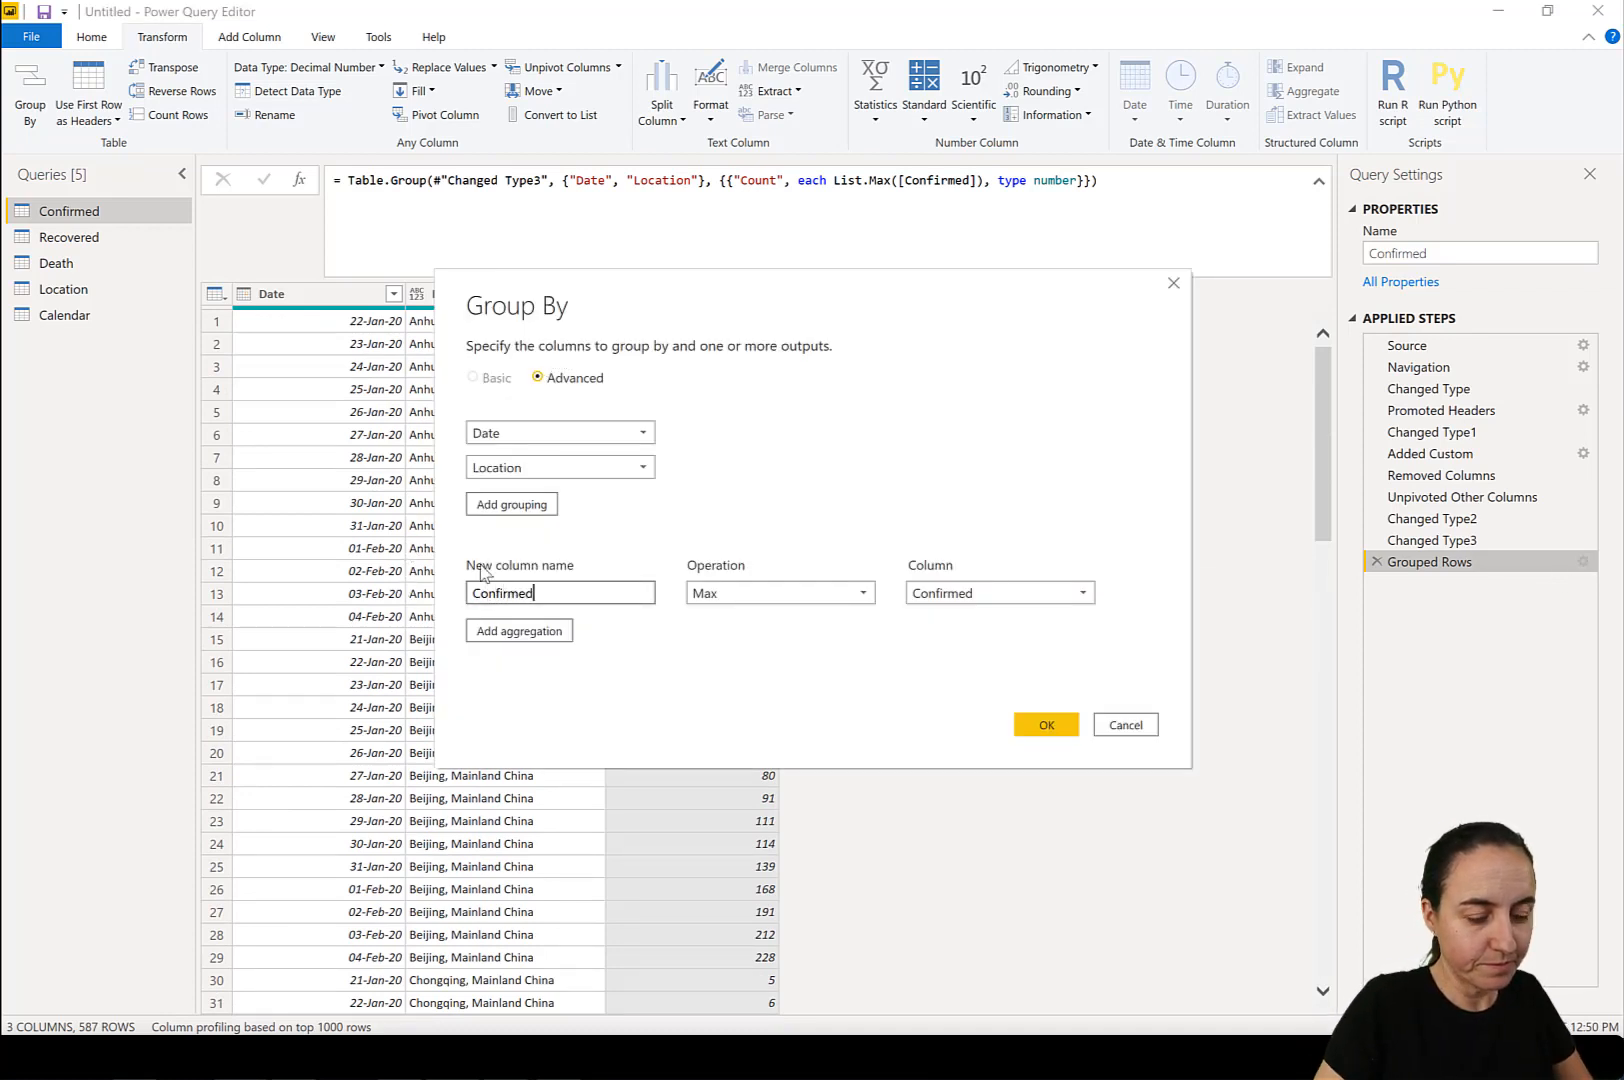
pyautogui.click(1046, 726)
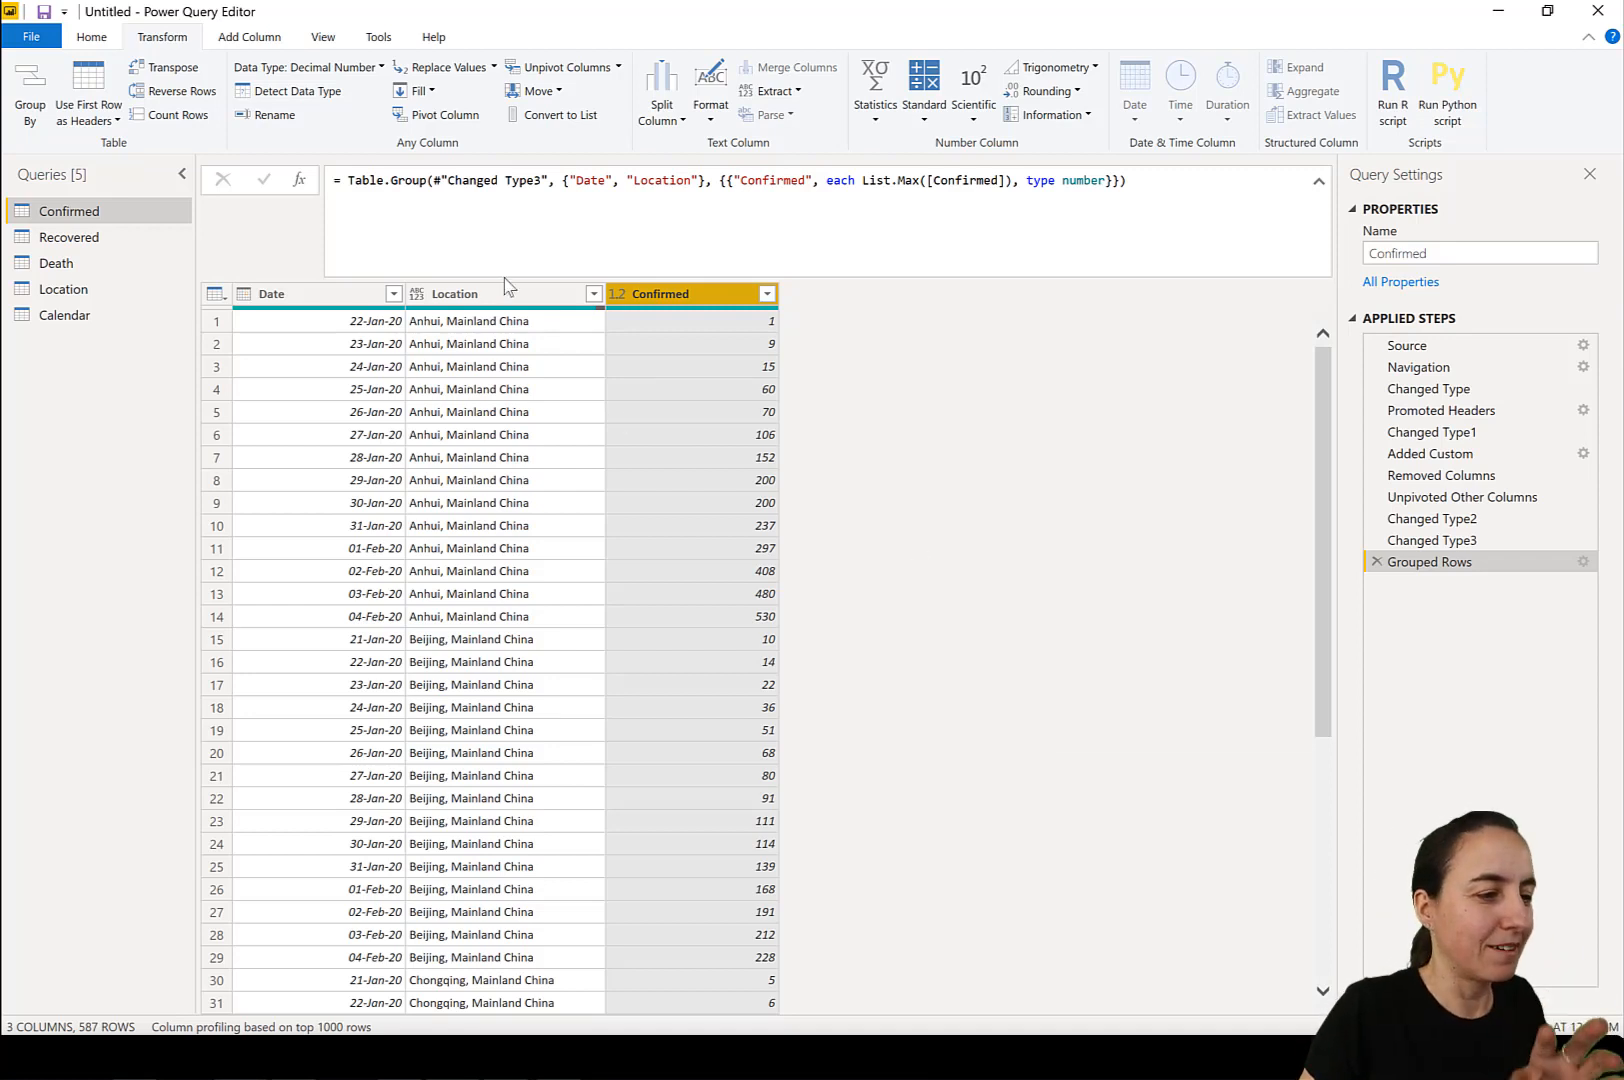
# Copy the complete M code of the Confirmed query from the Advanced Editor.
pyautogui.click(88, 44)
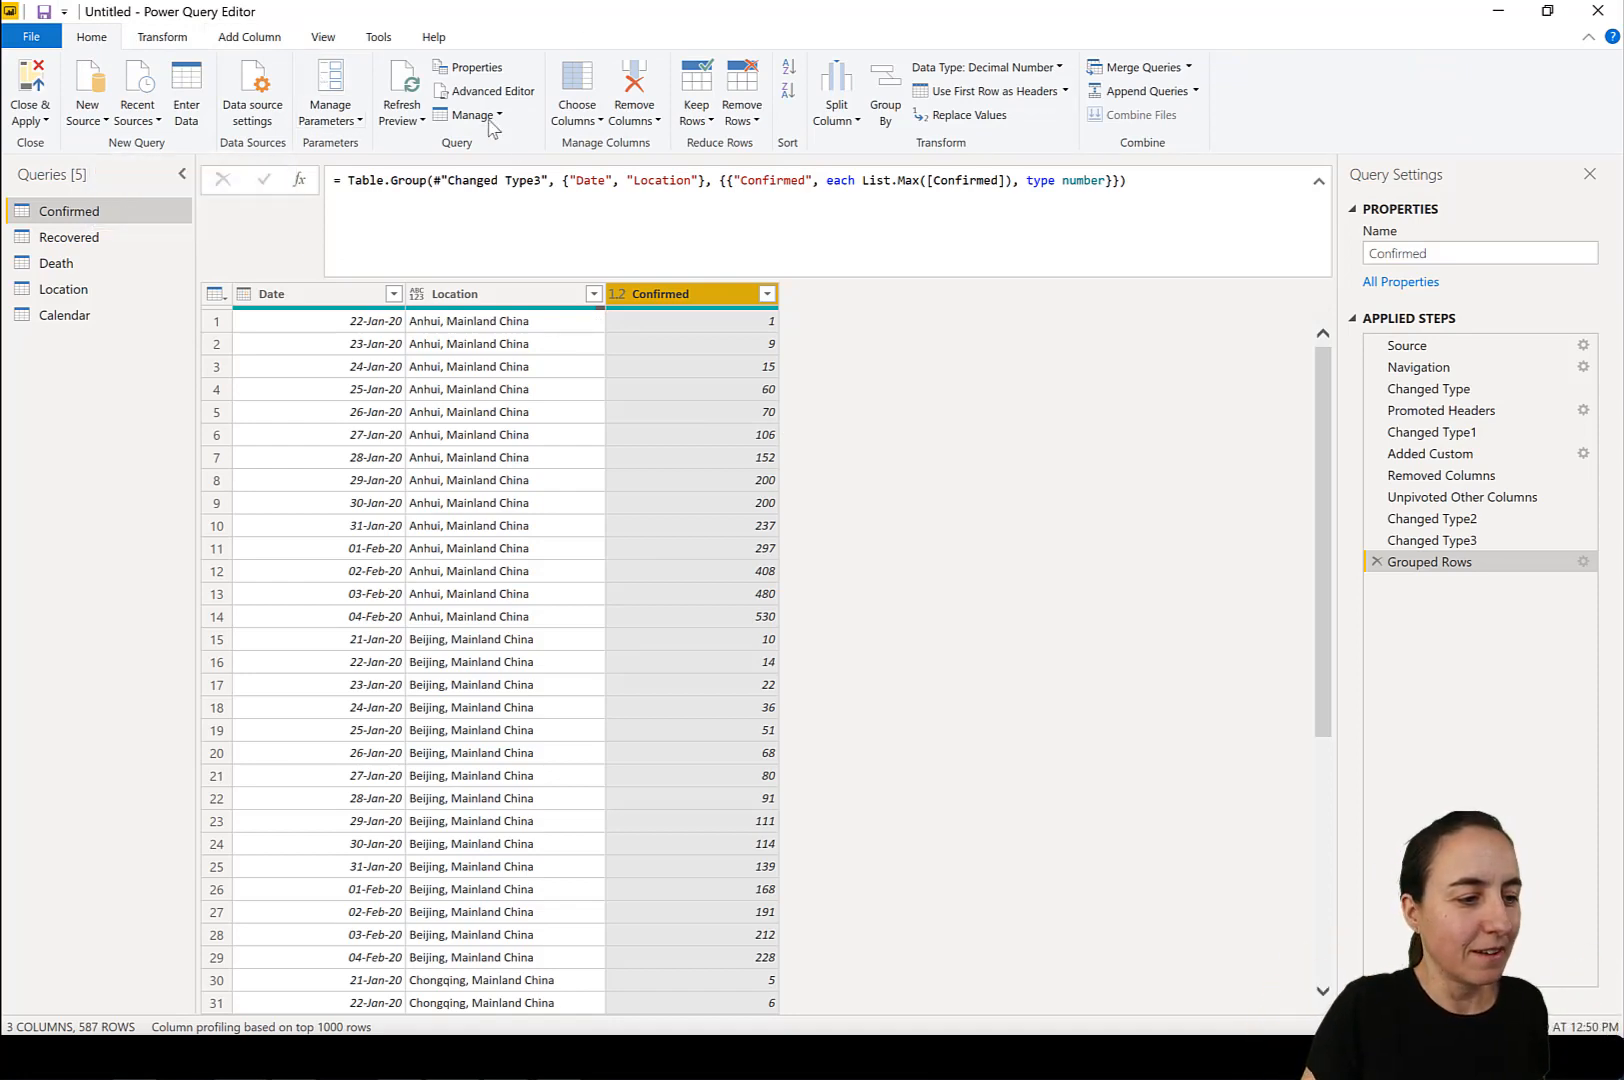
pyautogui.click(518, 93)
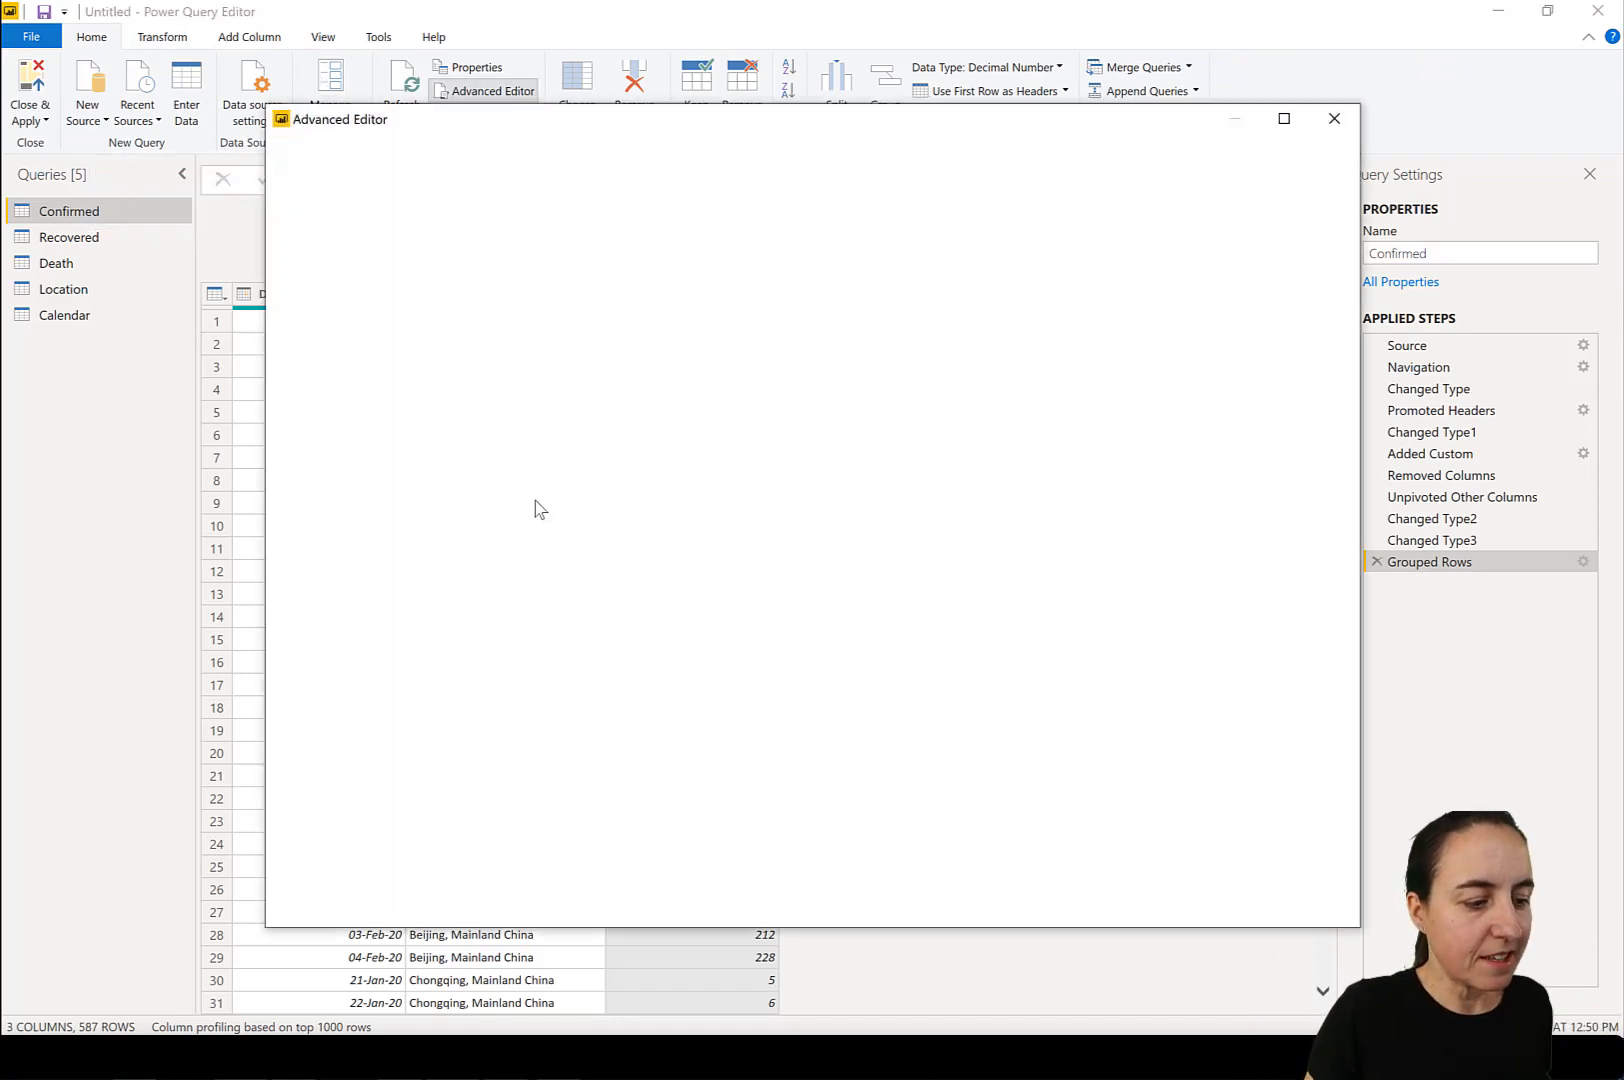
pyautogui.moveTo(488, 766); pyautogui.dragTo(310, 197)
pyautogui.hotkey('ctrl', 'c')
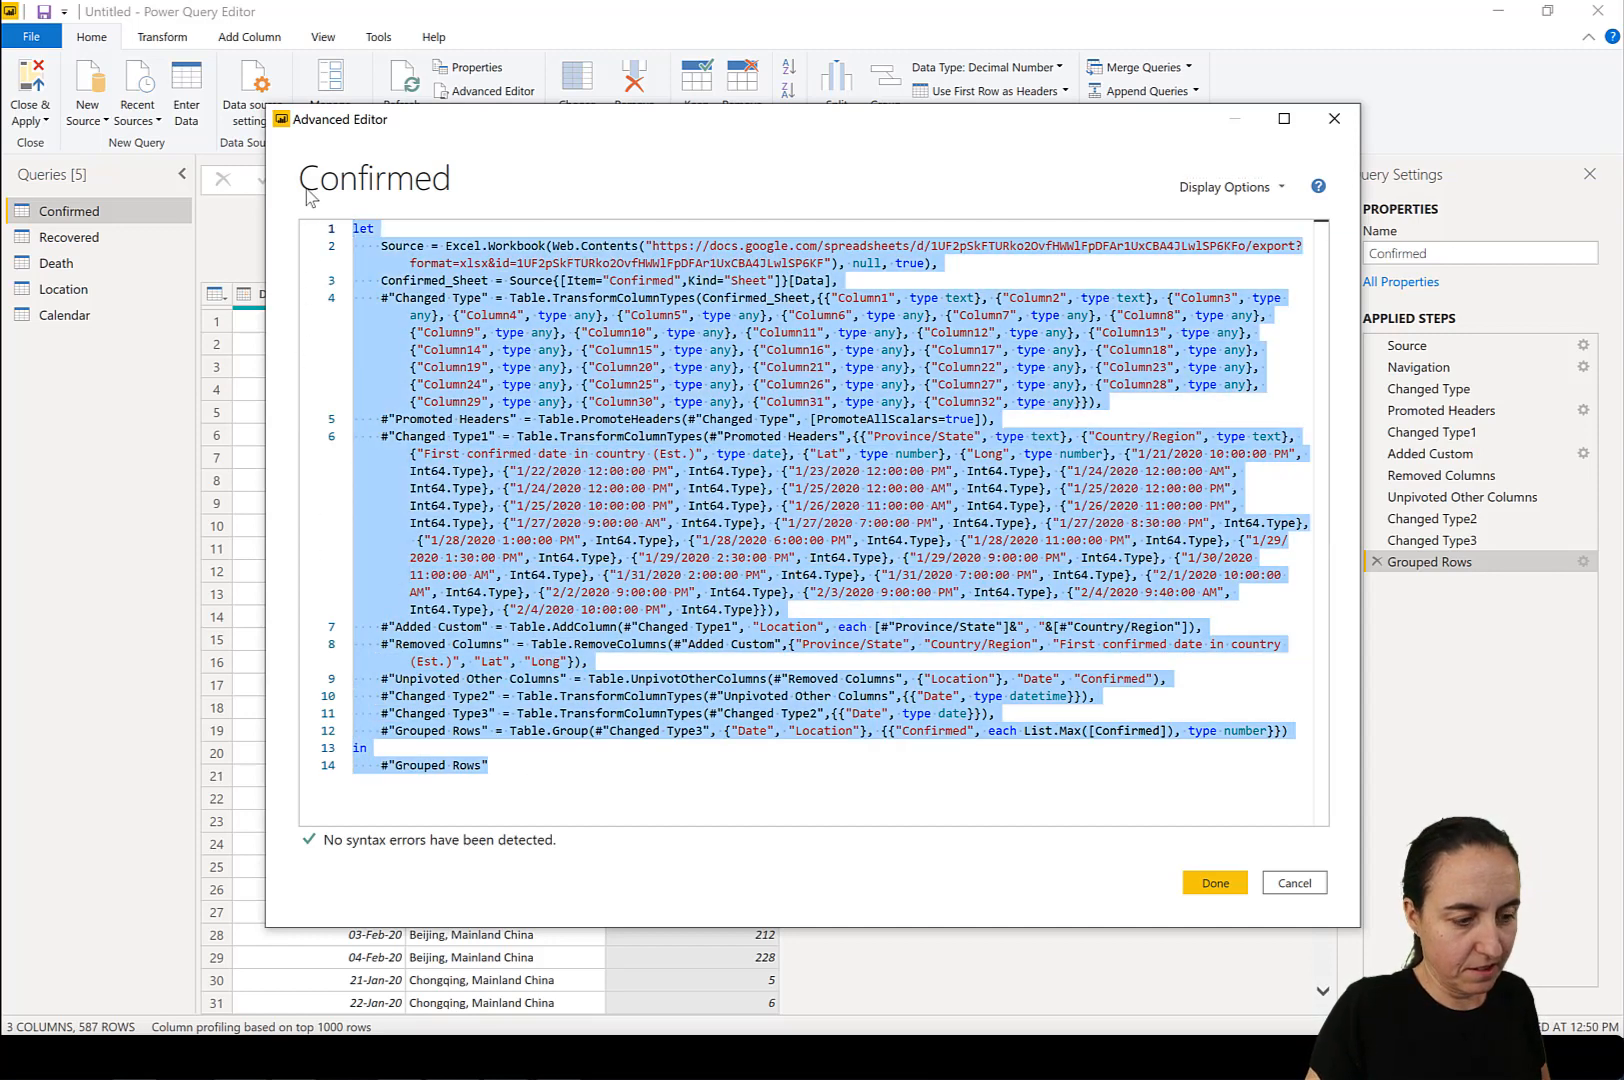
pyautogui.click(1222, 883)
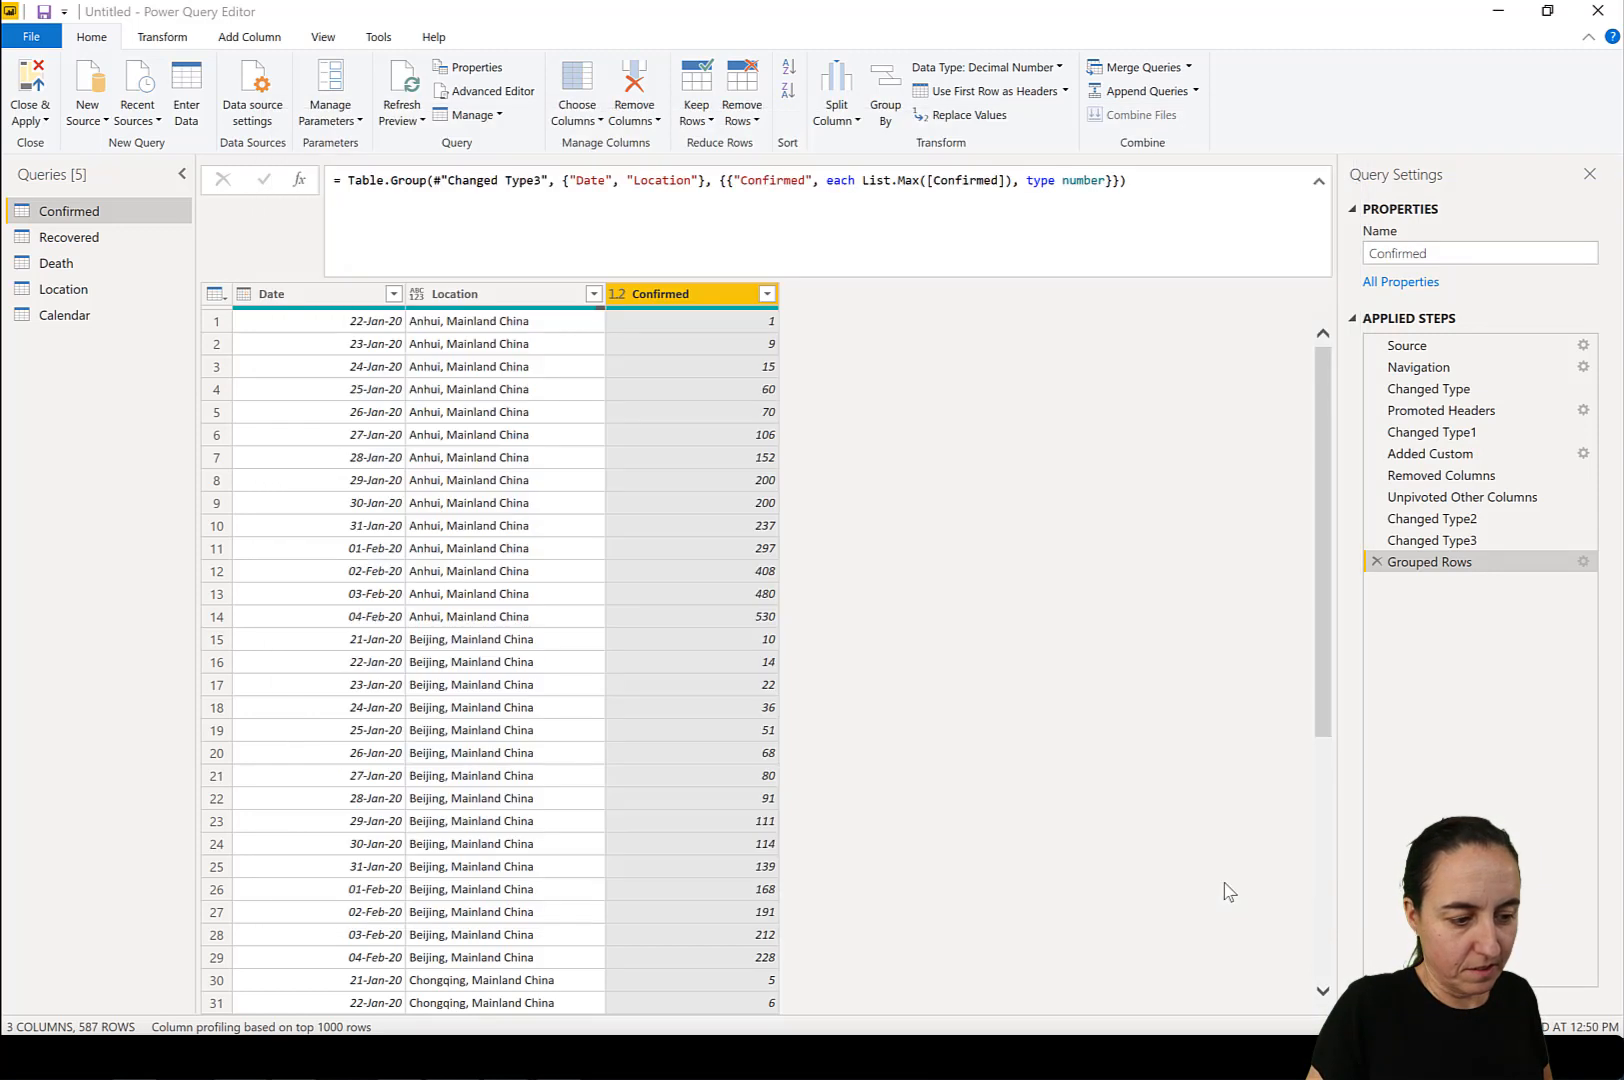
# Replace all of the Recovered query's M code with the code copied from the Confirmed query.
pyautogui.click(92, 238)
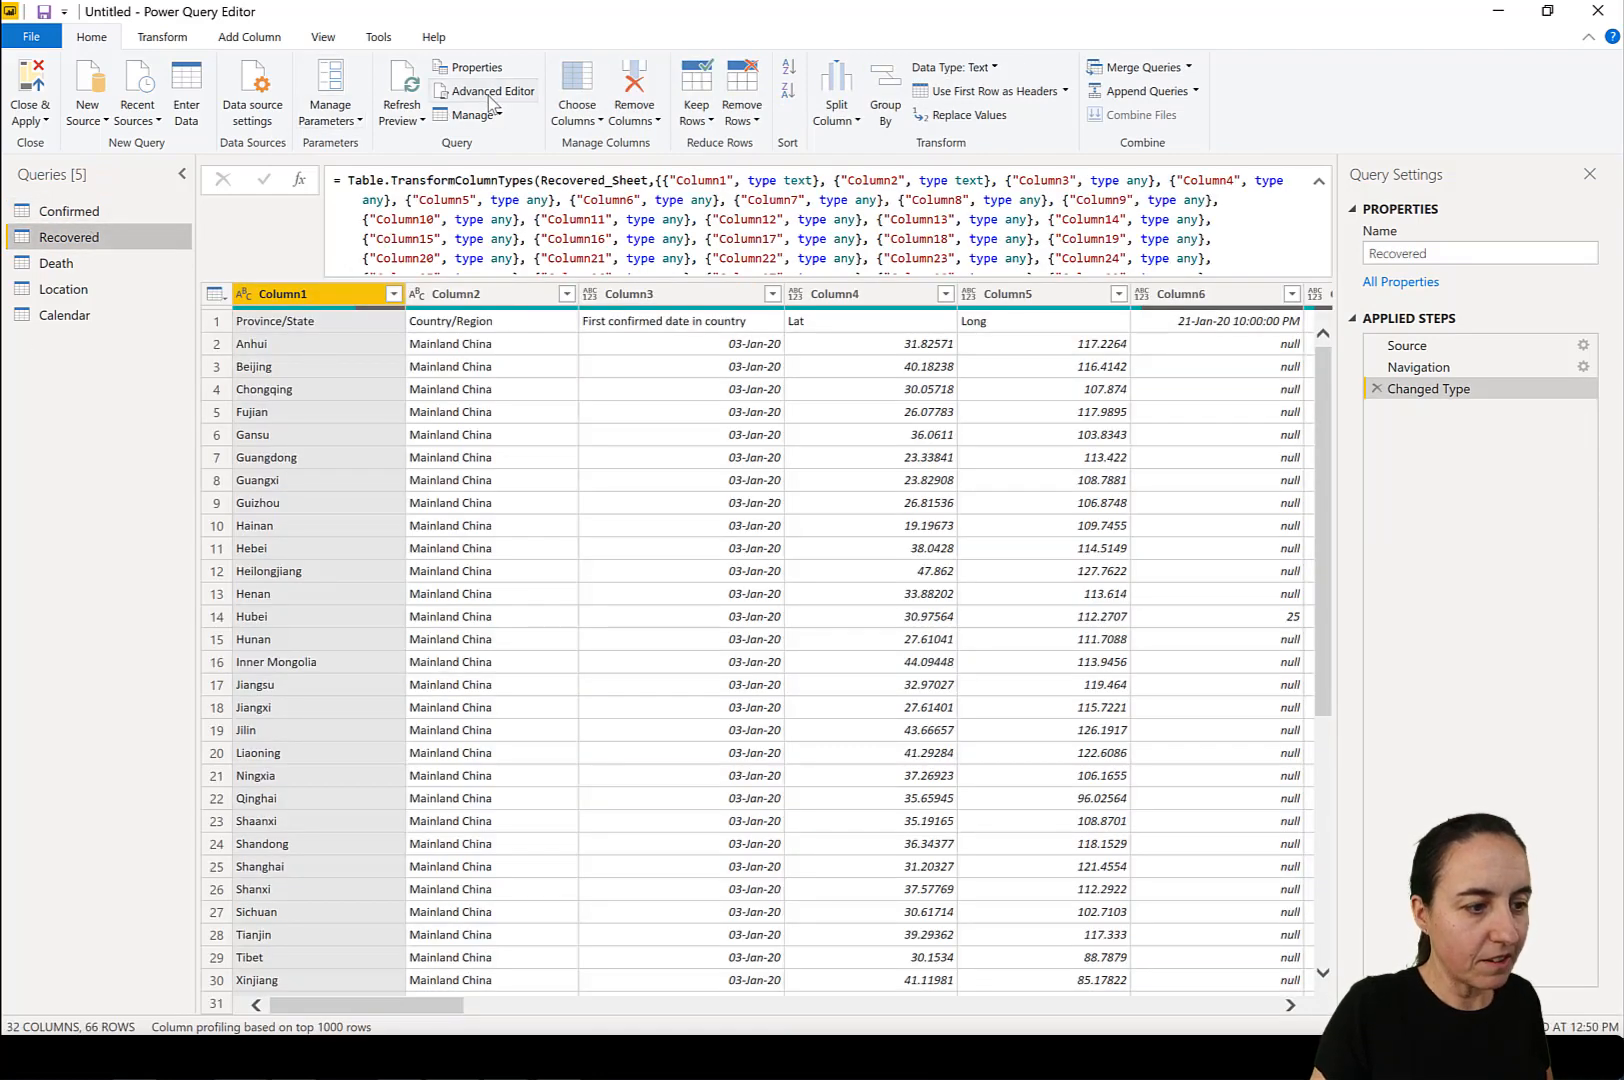
pyautogui.click(489, 92)
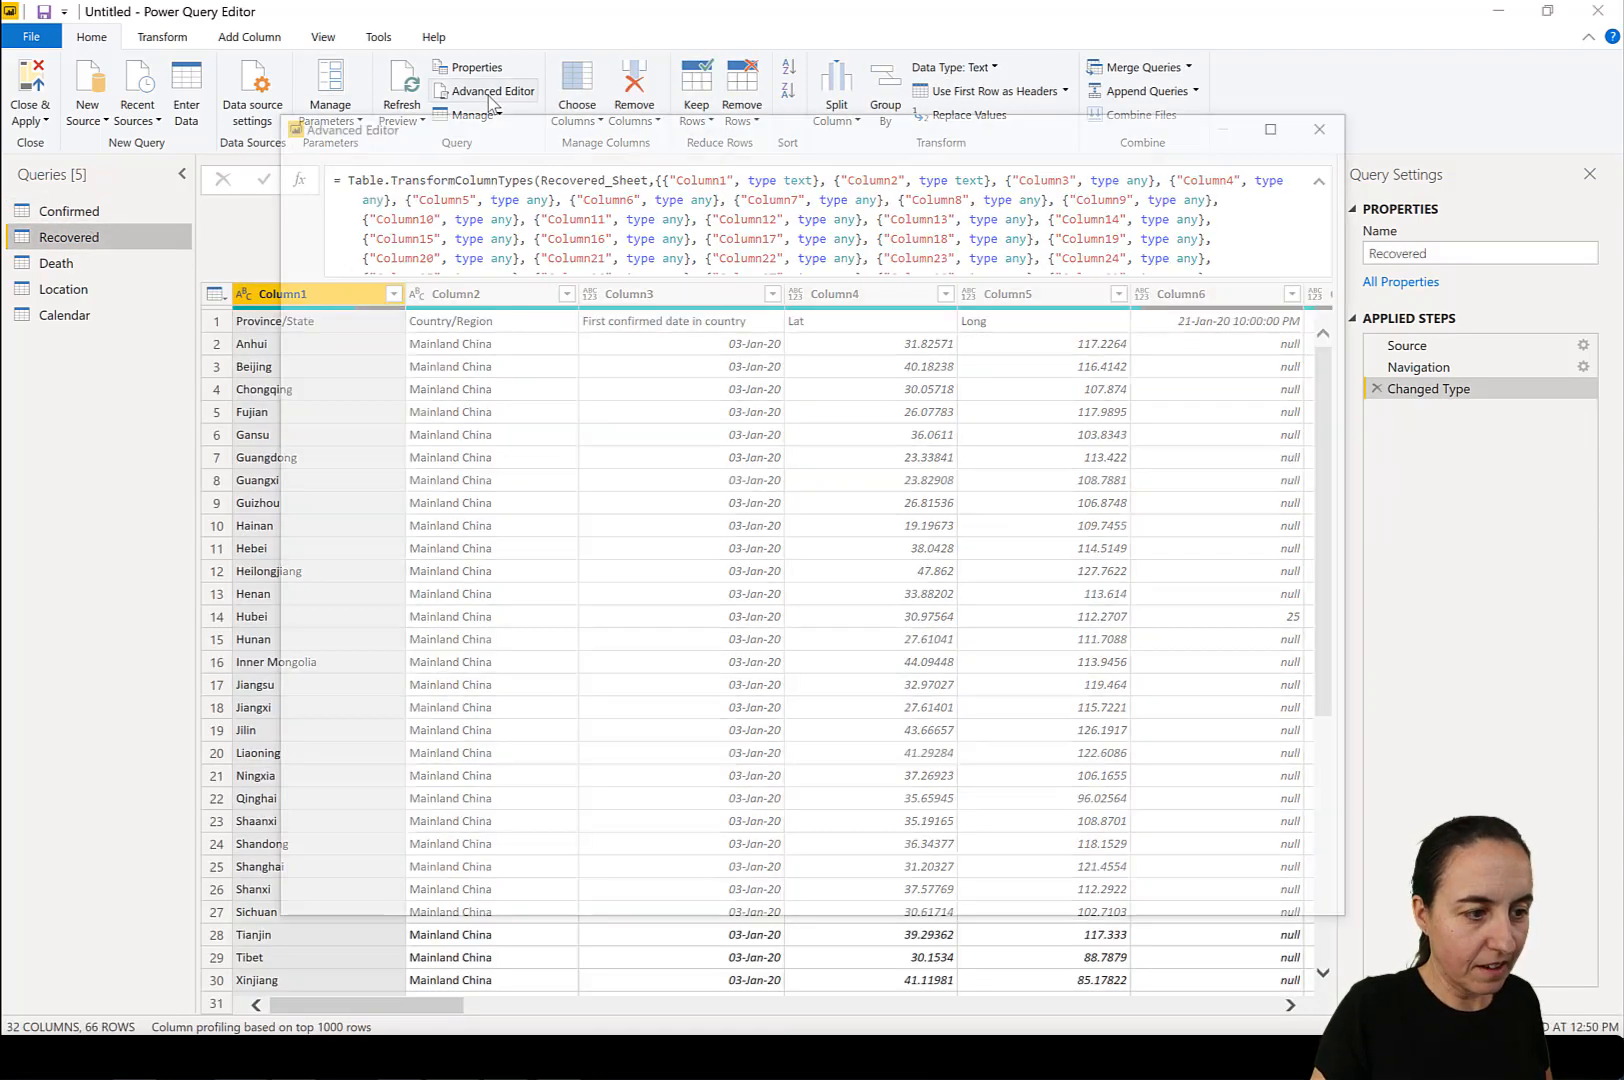
pyautogui.moveTo(520, 441); pyautogui.dragTo(301, 207)
pyautogui.hotkey('ctrl', 'v')
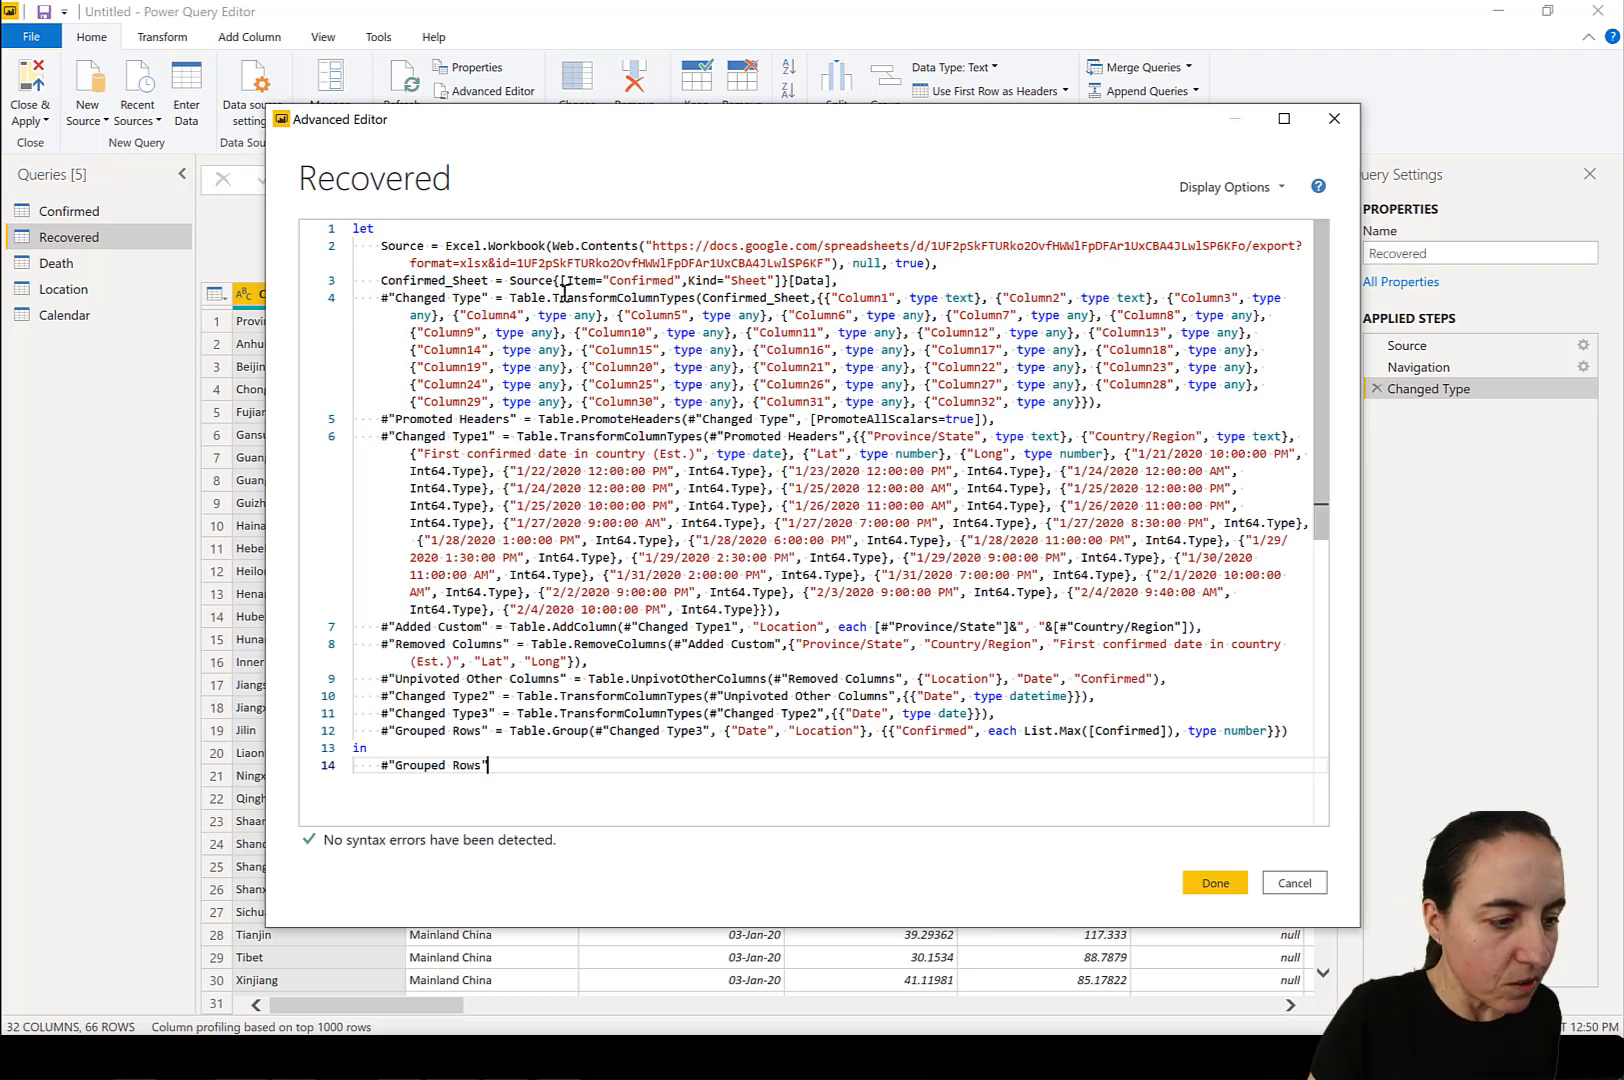
# Change the source sheet's Item name in the Recovered query's code to "Recovered".
pyautogui.doubleClick(645, 280)
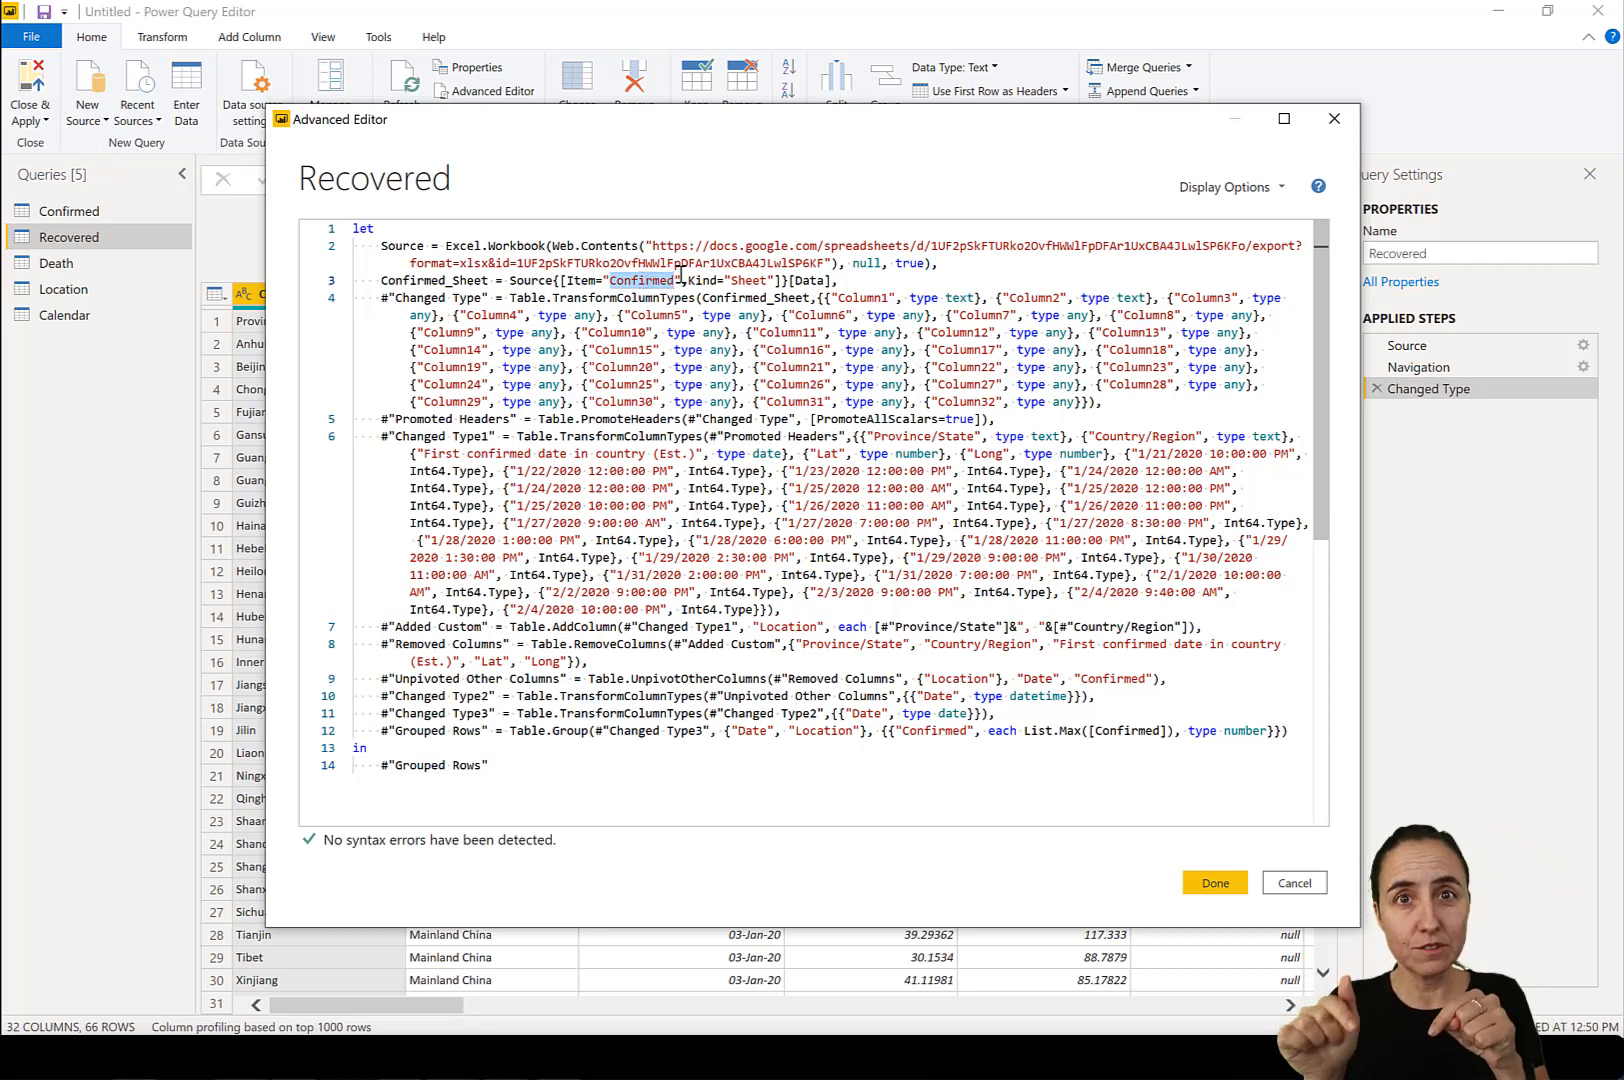
pyautogui.write('Recove')
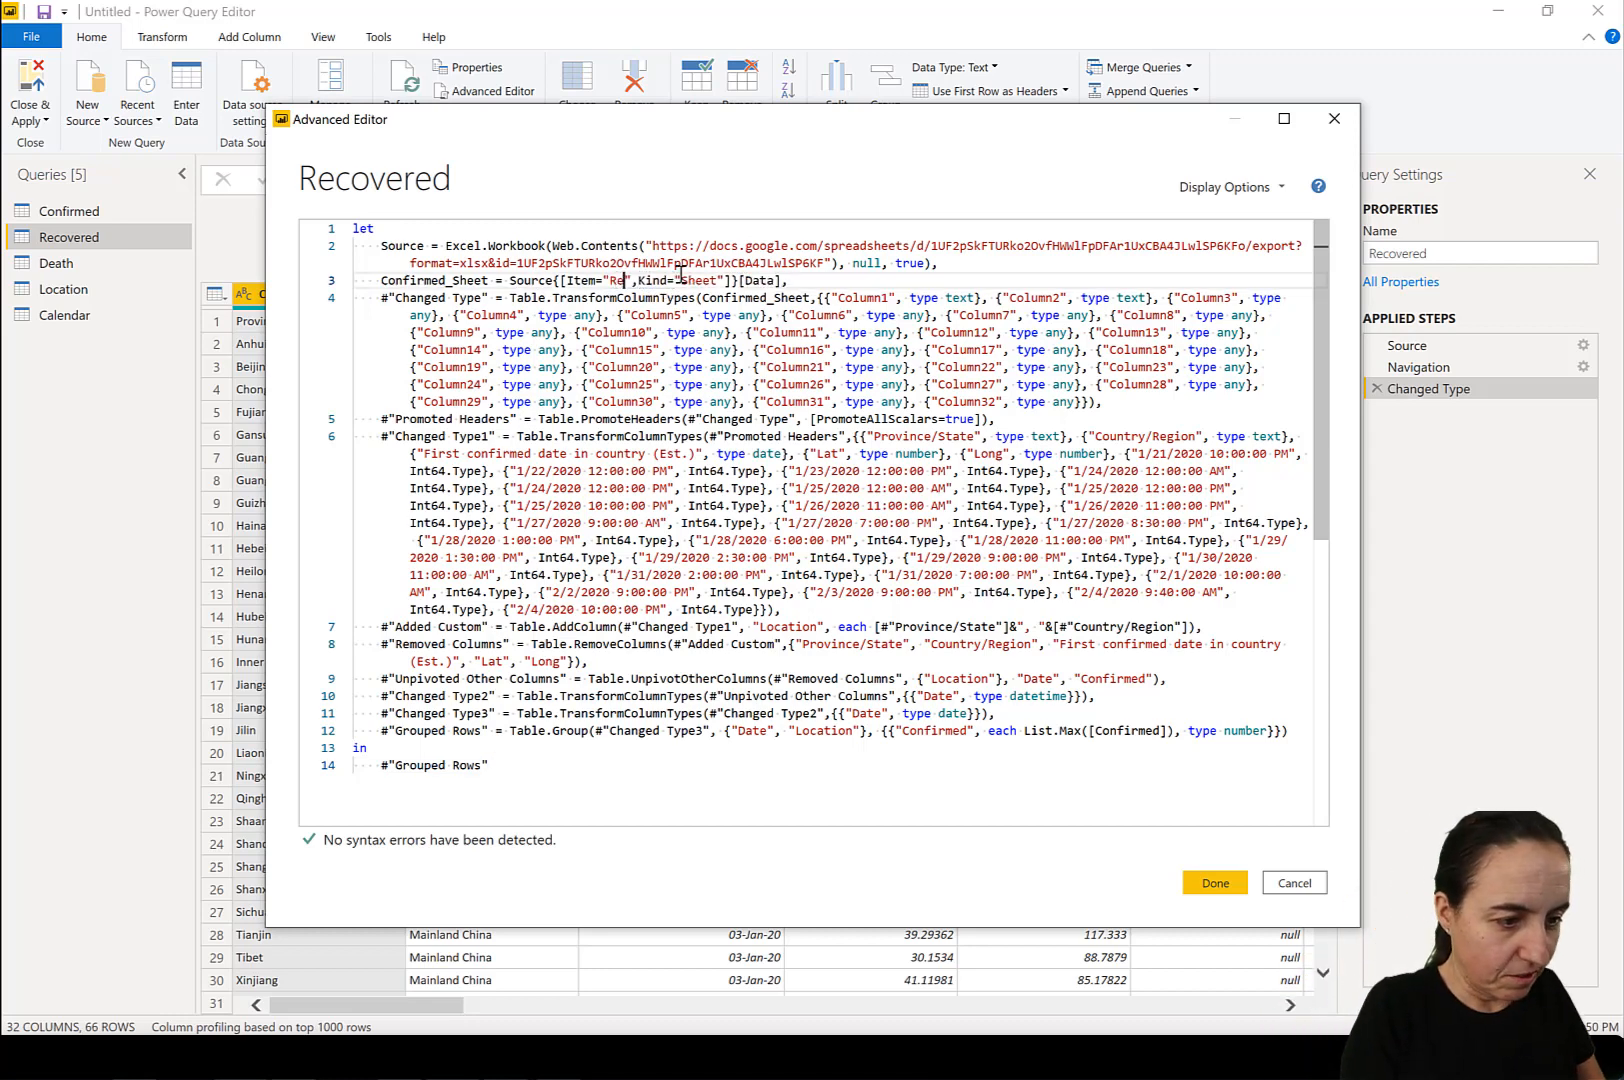
pyautogui.write('rd')
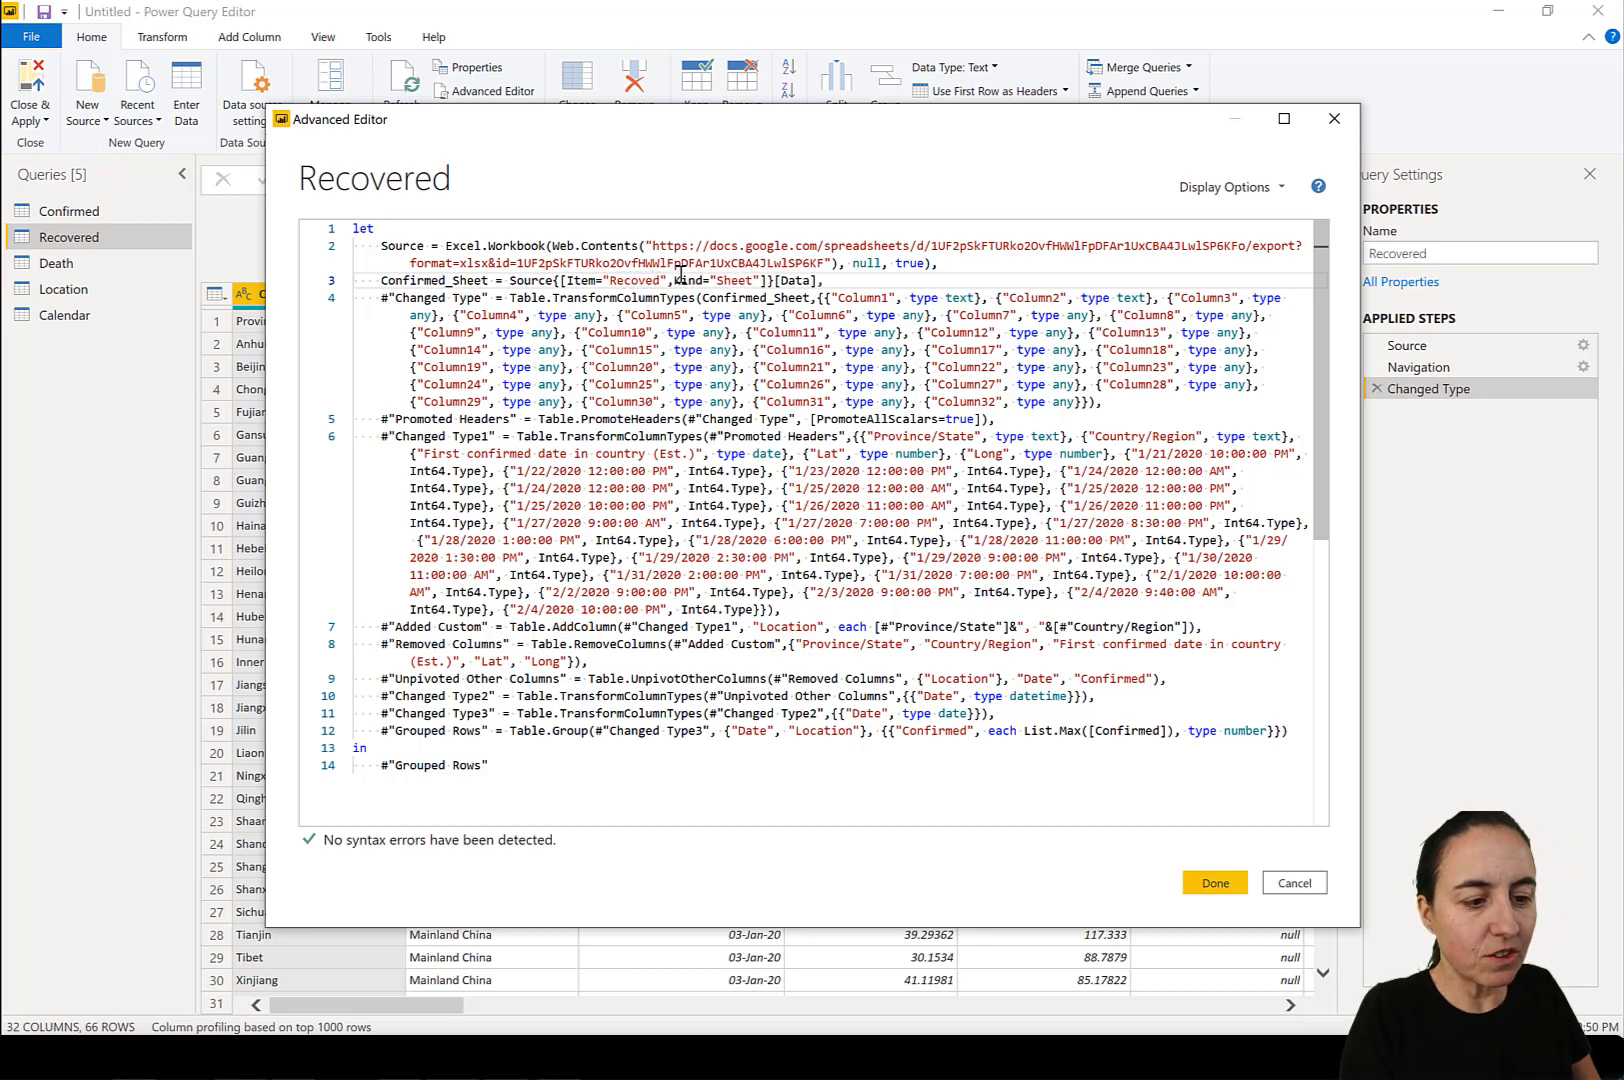
pyautogui.press('BackSpace')
pyautogui.write('ed')
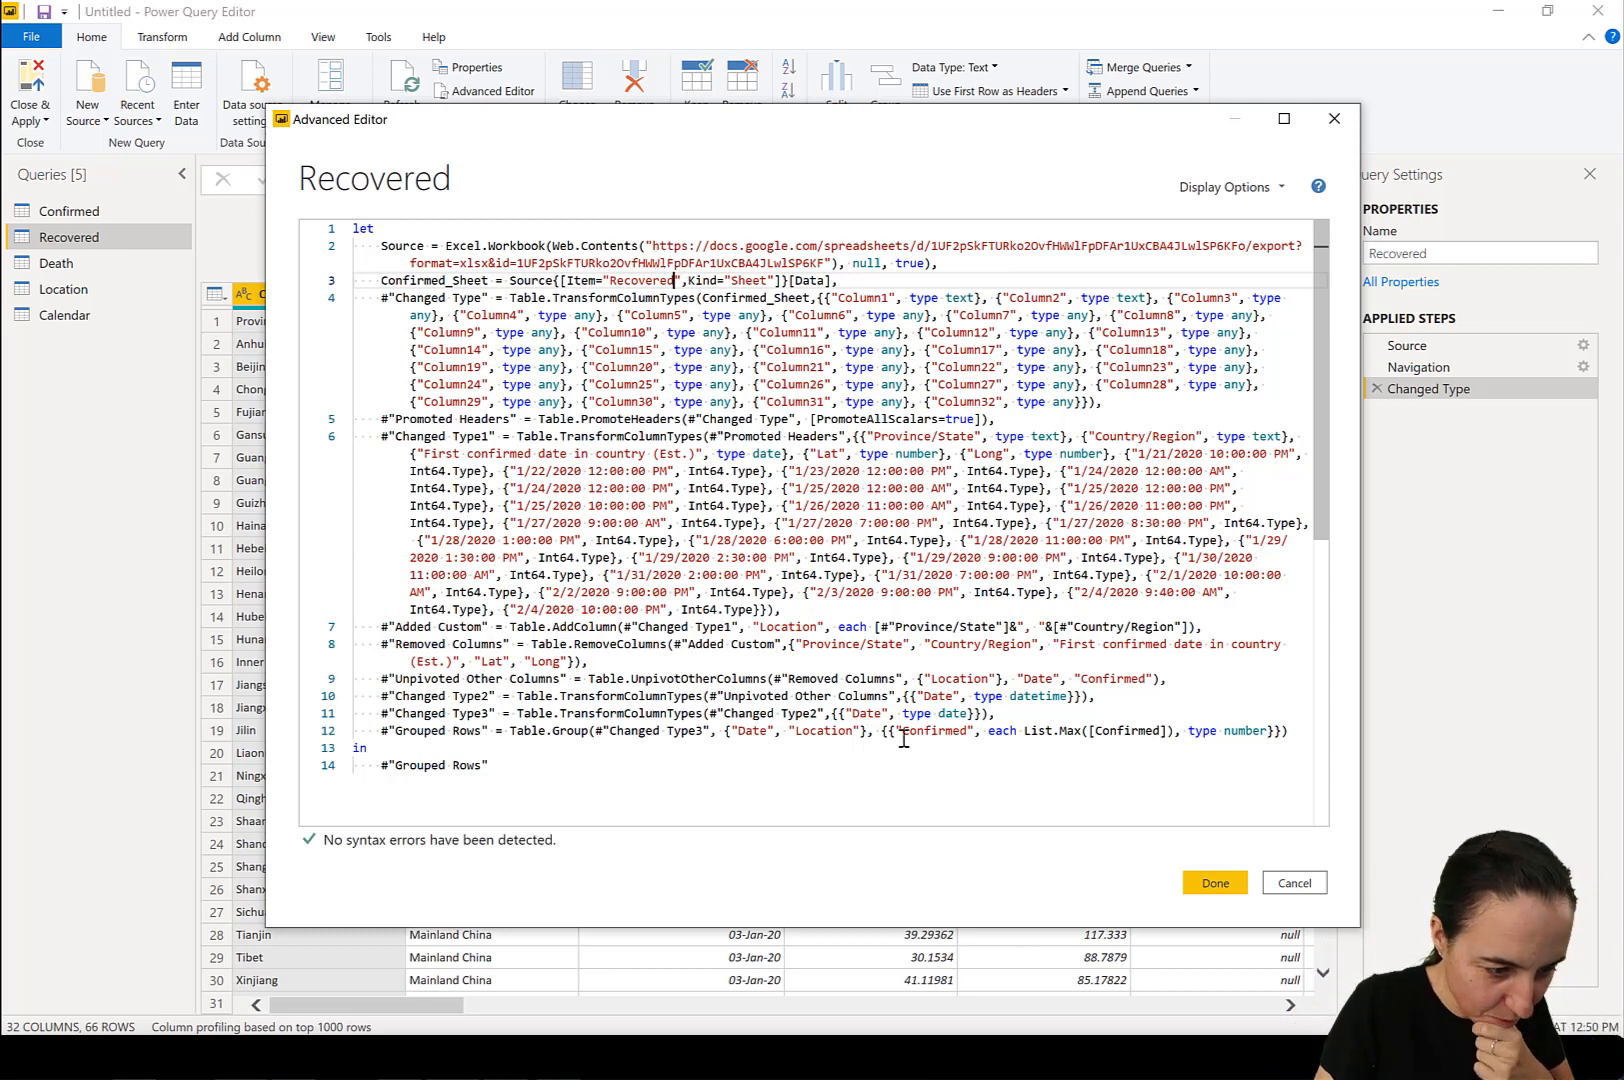
# In the Grouped Rows line, set both the new column name and the List.Max column to Recovered, and apply the code.
pyautogui.doubleClick(940, 731)
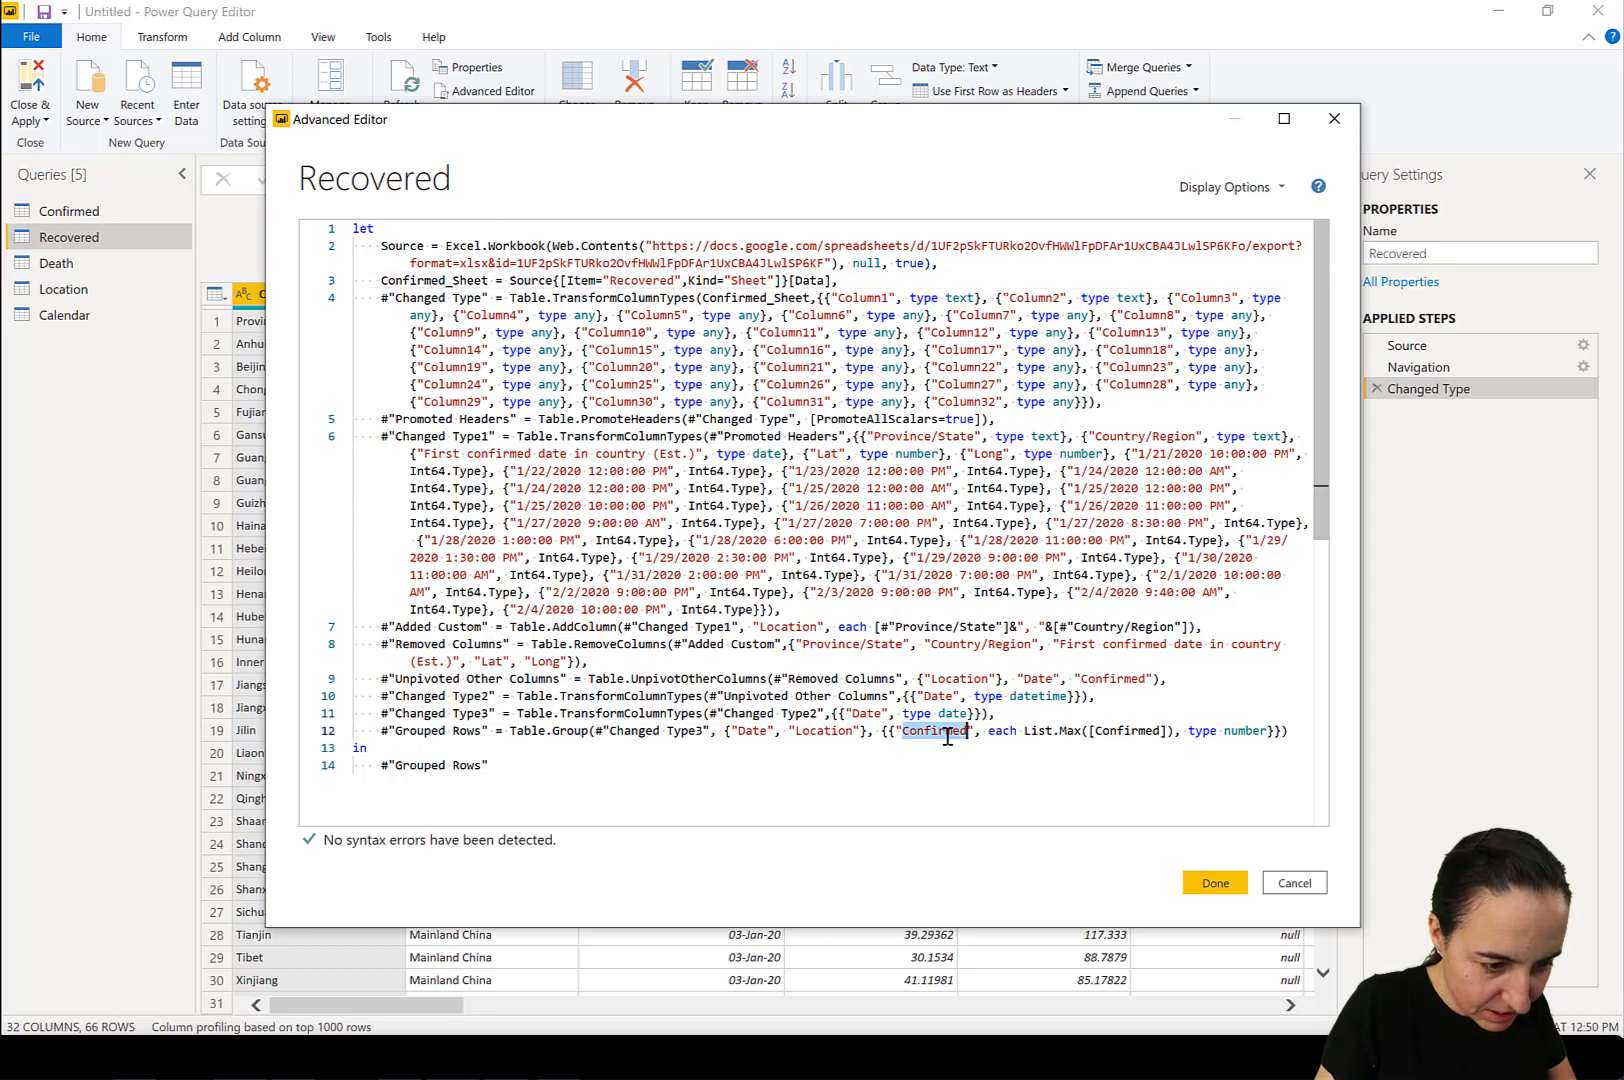
pyautogui.write('Recovered')
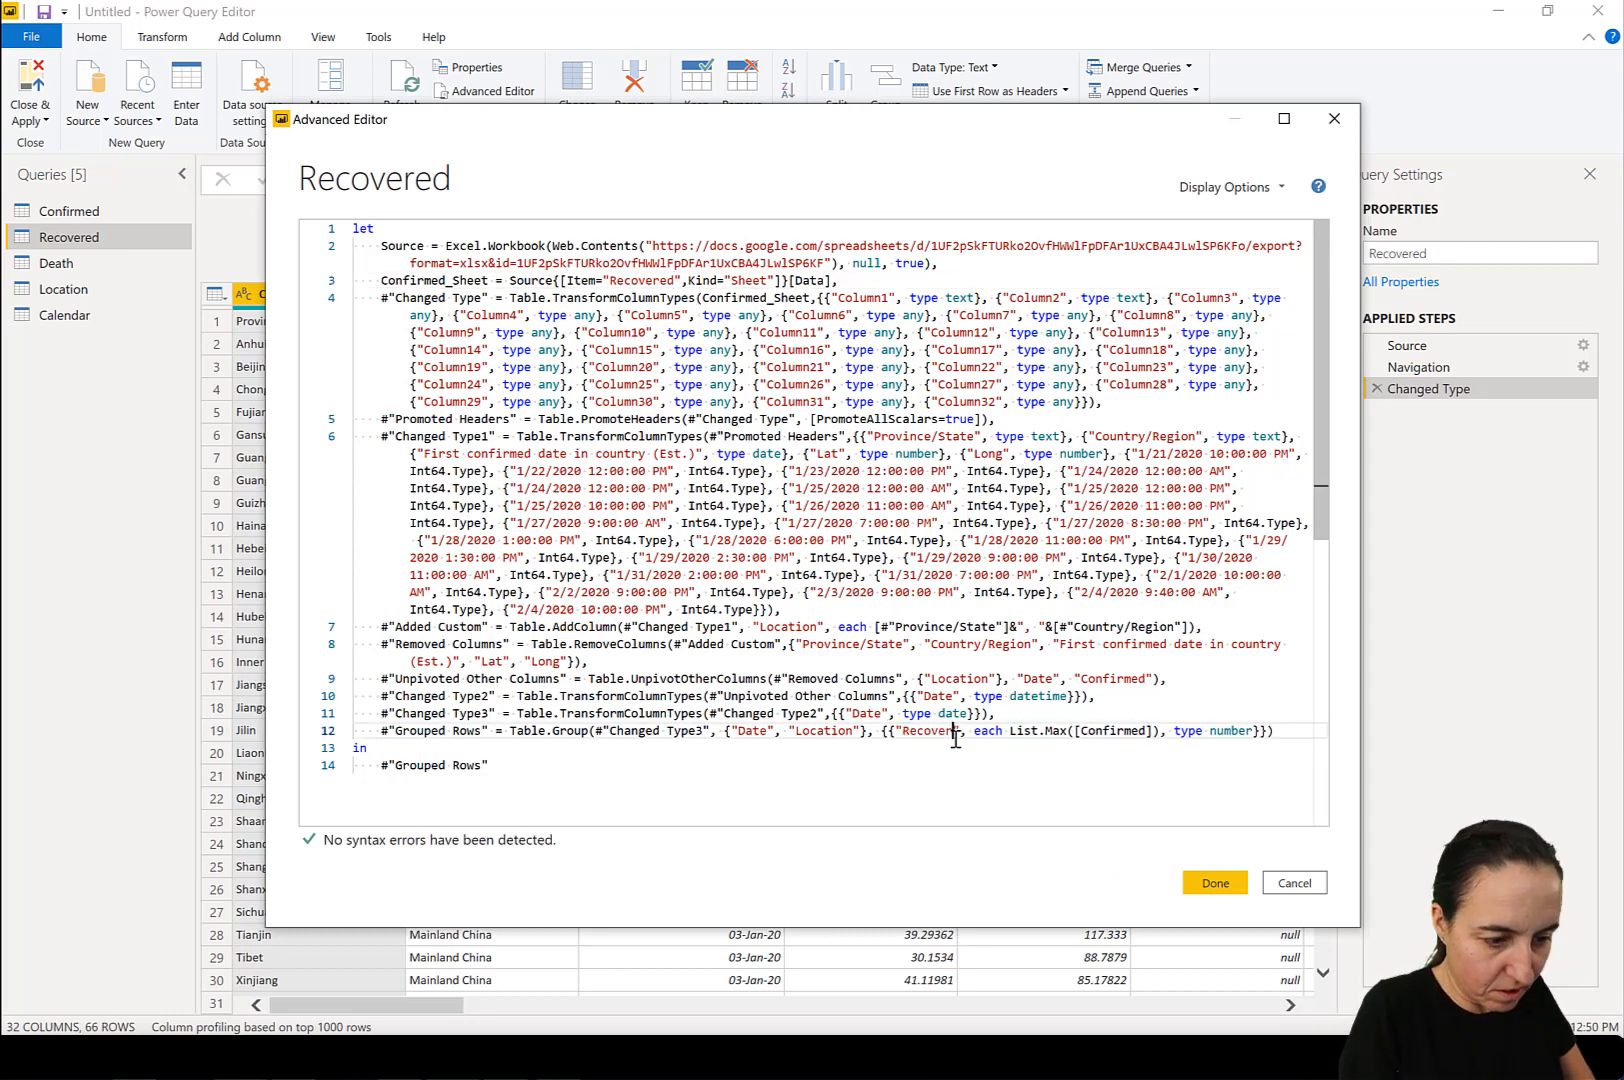
pyautogui.doubleClick(1136, 731)
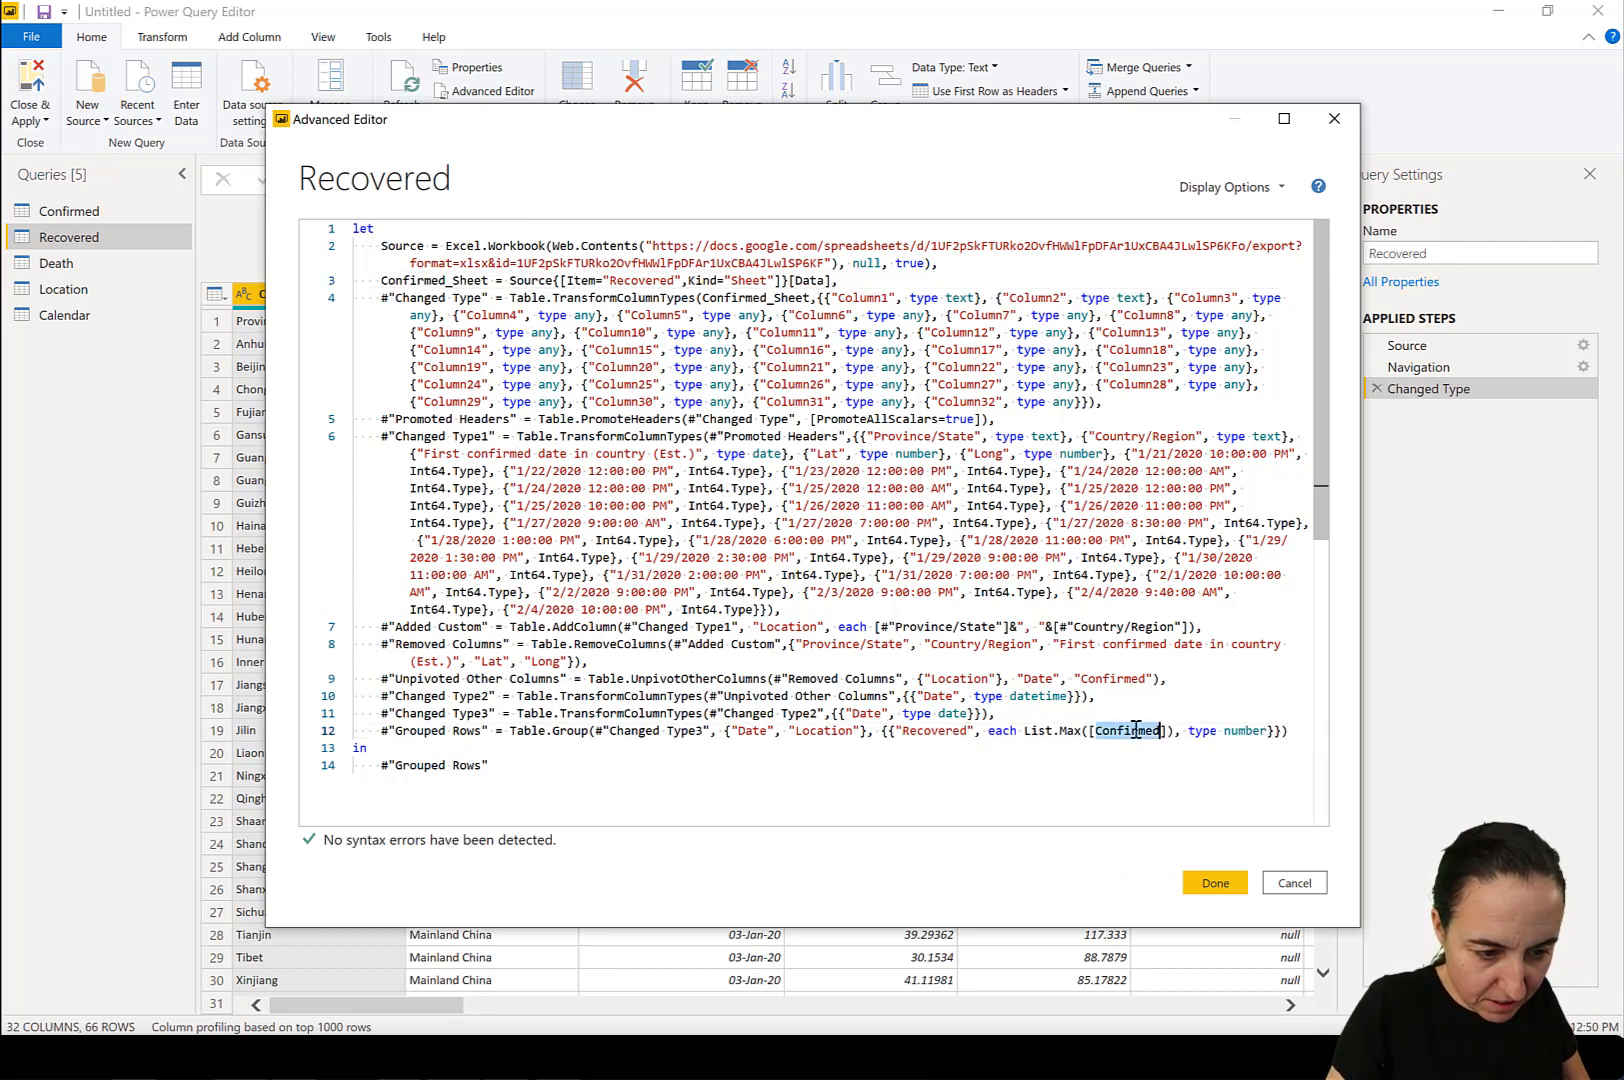
pyautogui.write('Recovered')
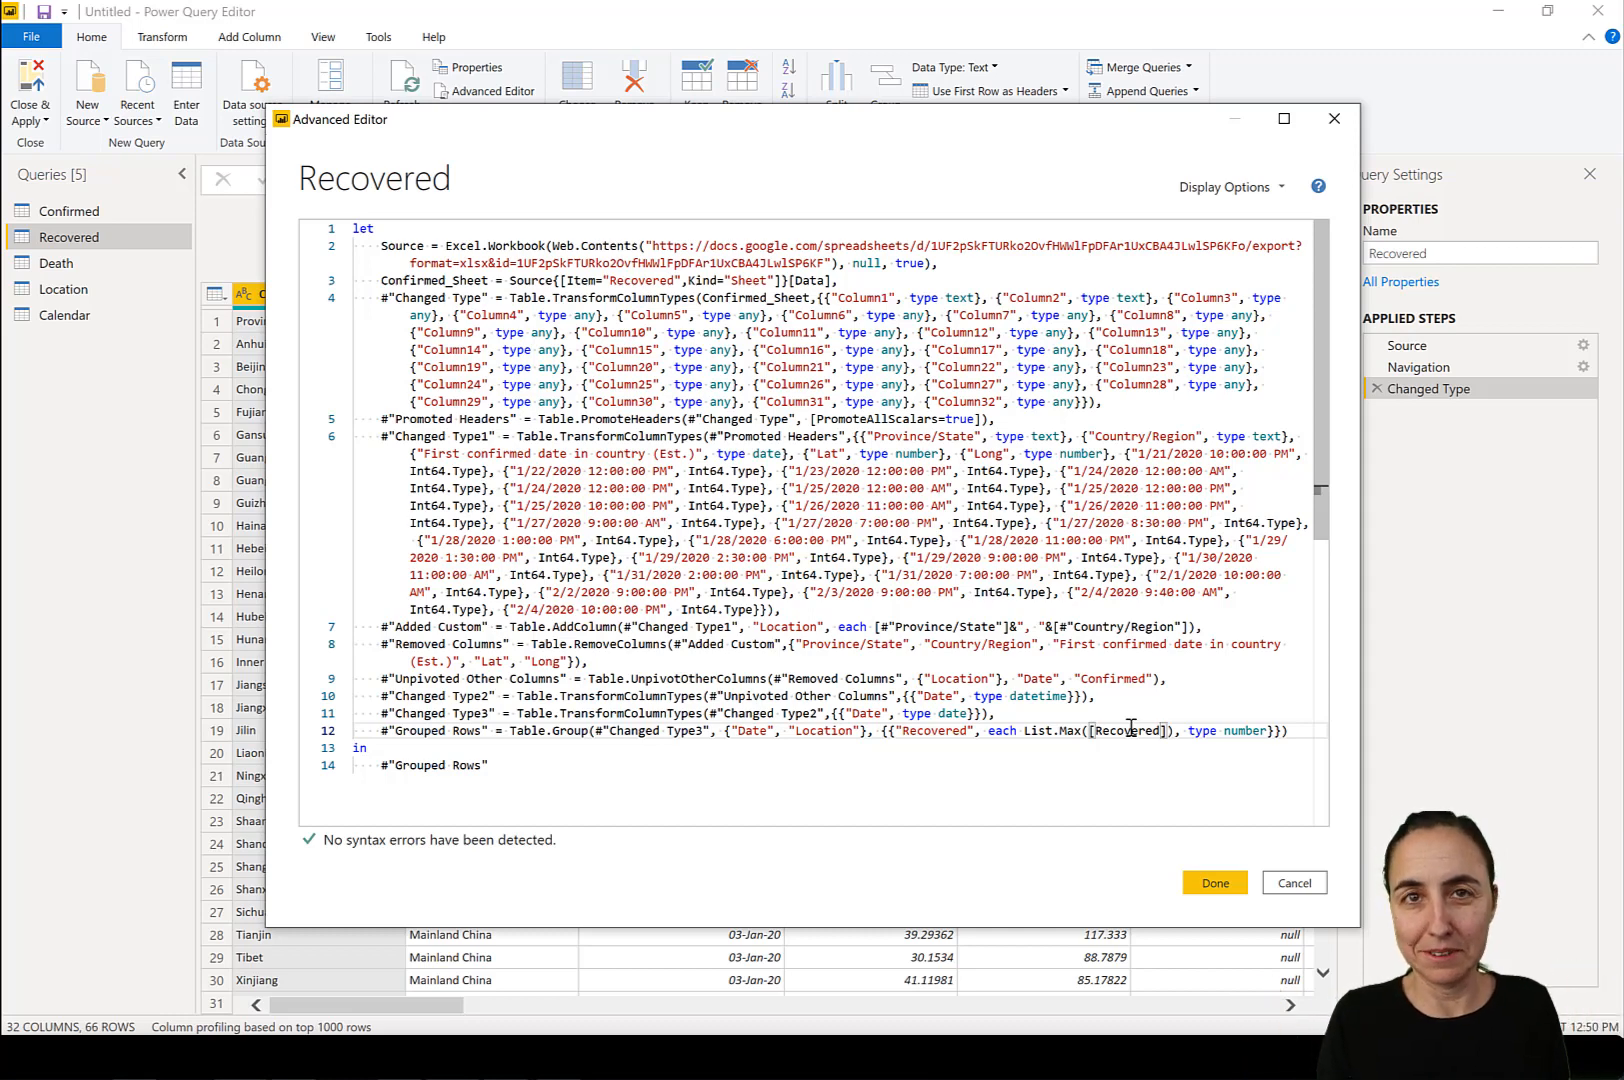
pyautogui.click(1225, 884)
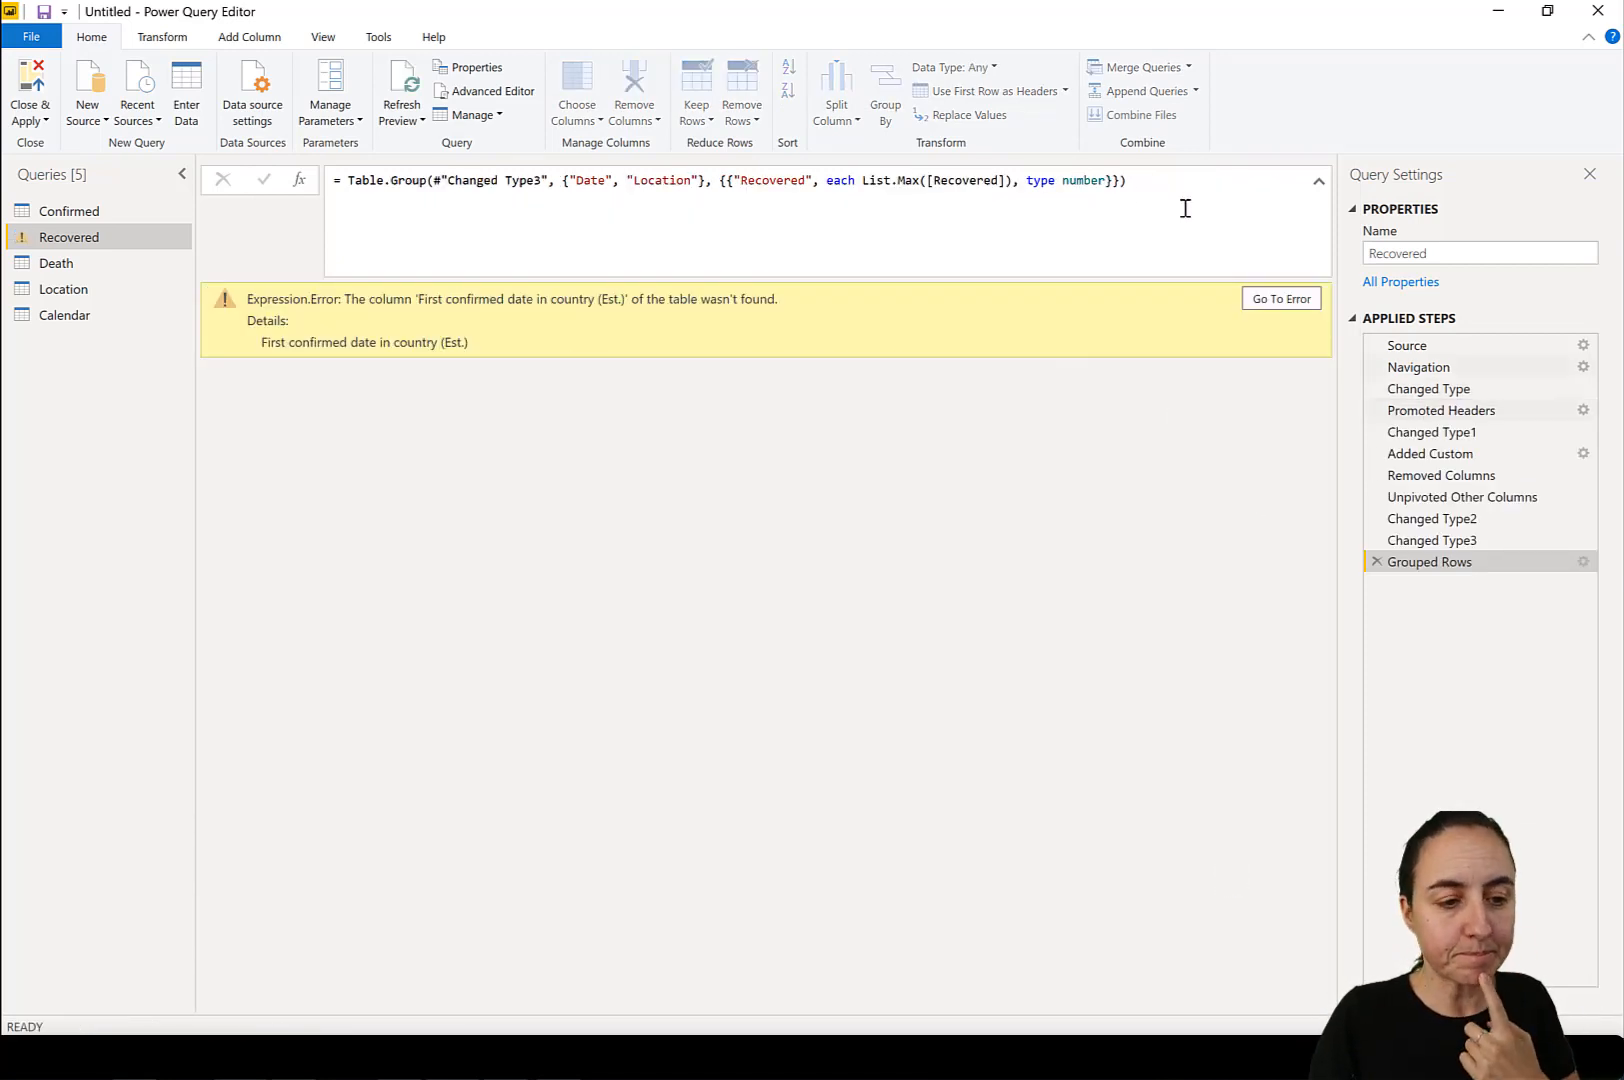
# Remove " (Est.)" from the "First confirmed date in country" column name in the Recovered query's Changed Type1 code and apply it.
pyautogui.click(513, 93)
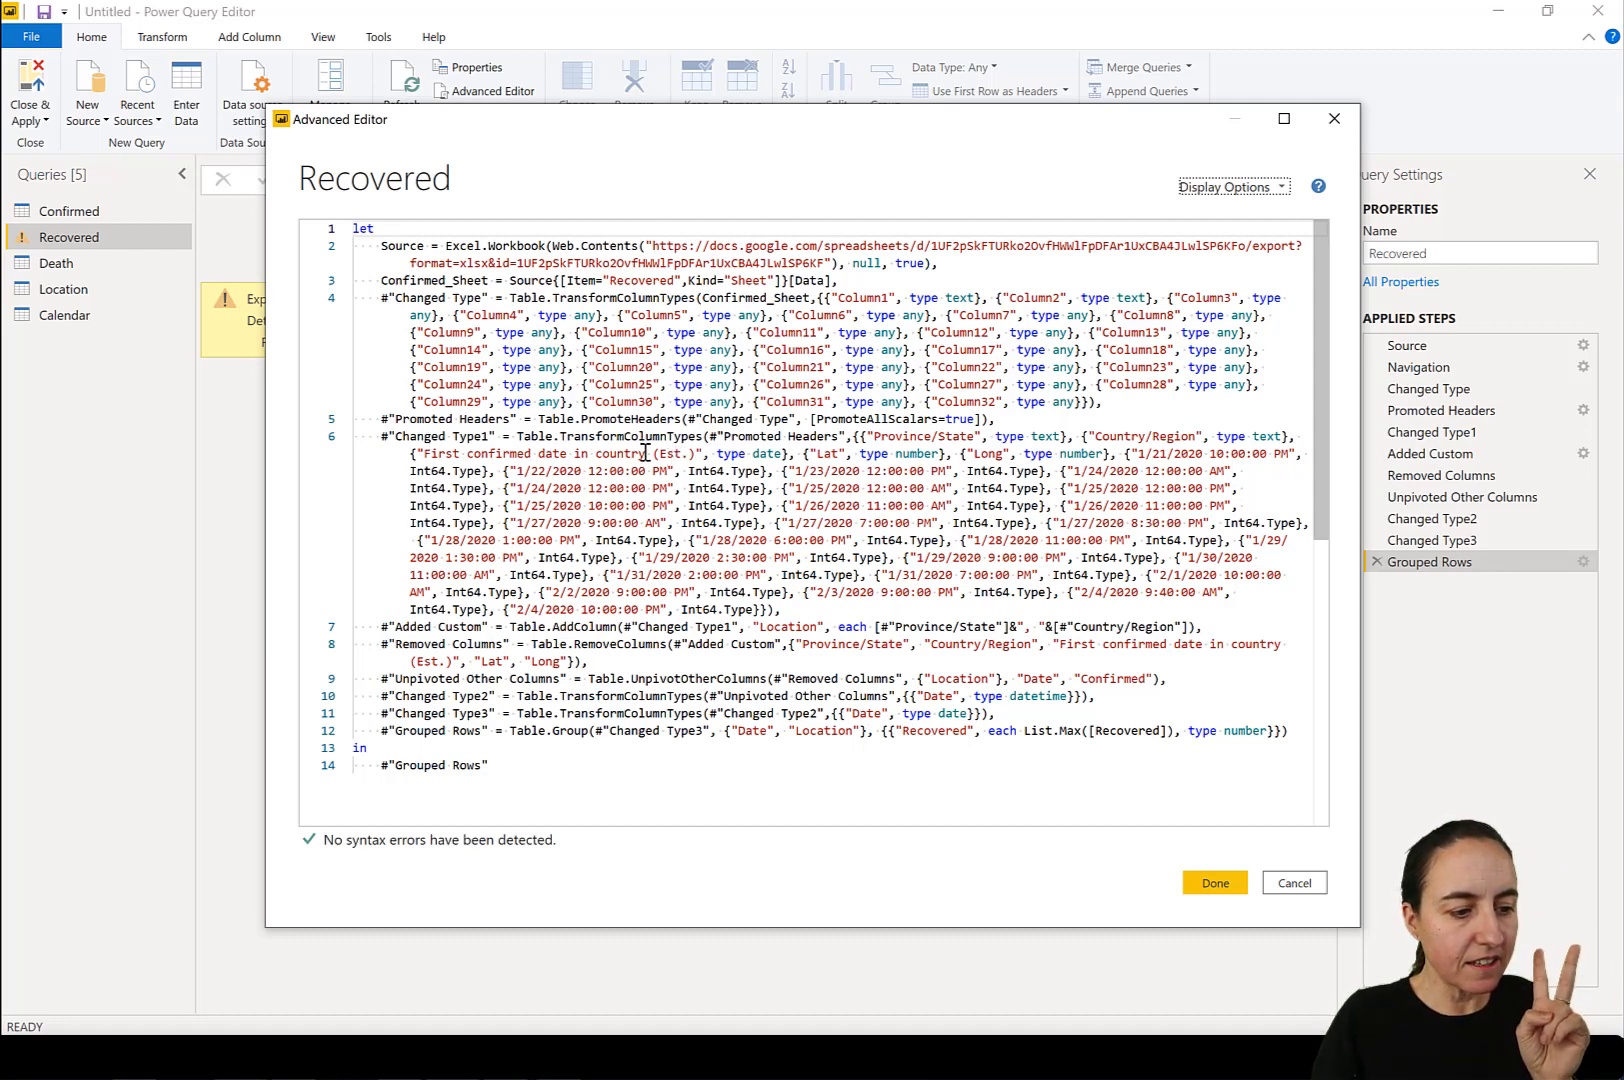
pyautogui.moveTo(645, 453); pyautogui.dragTo(697, 454)
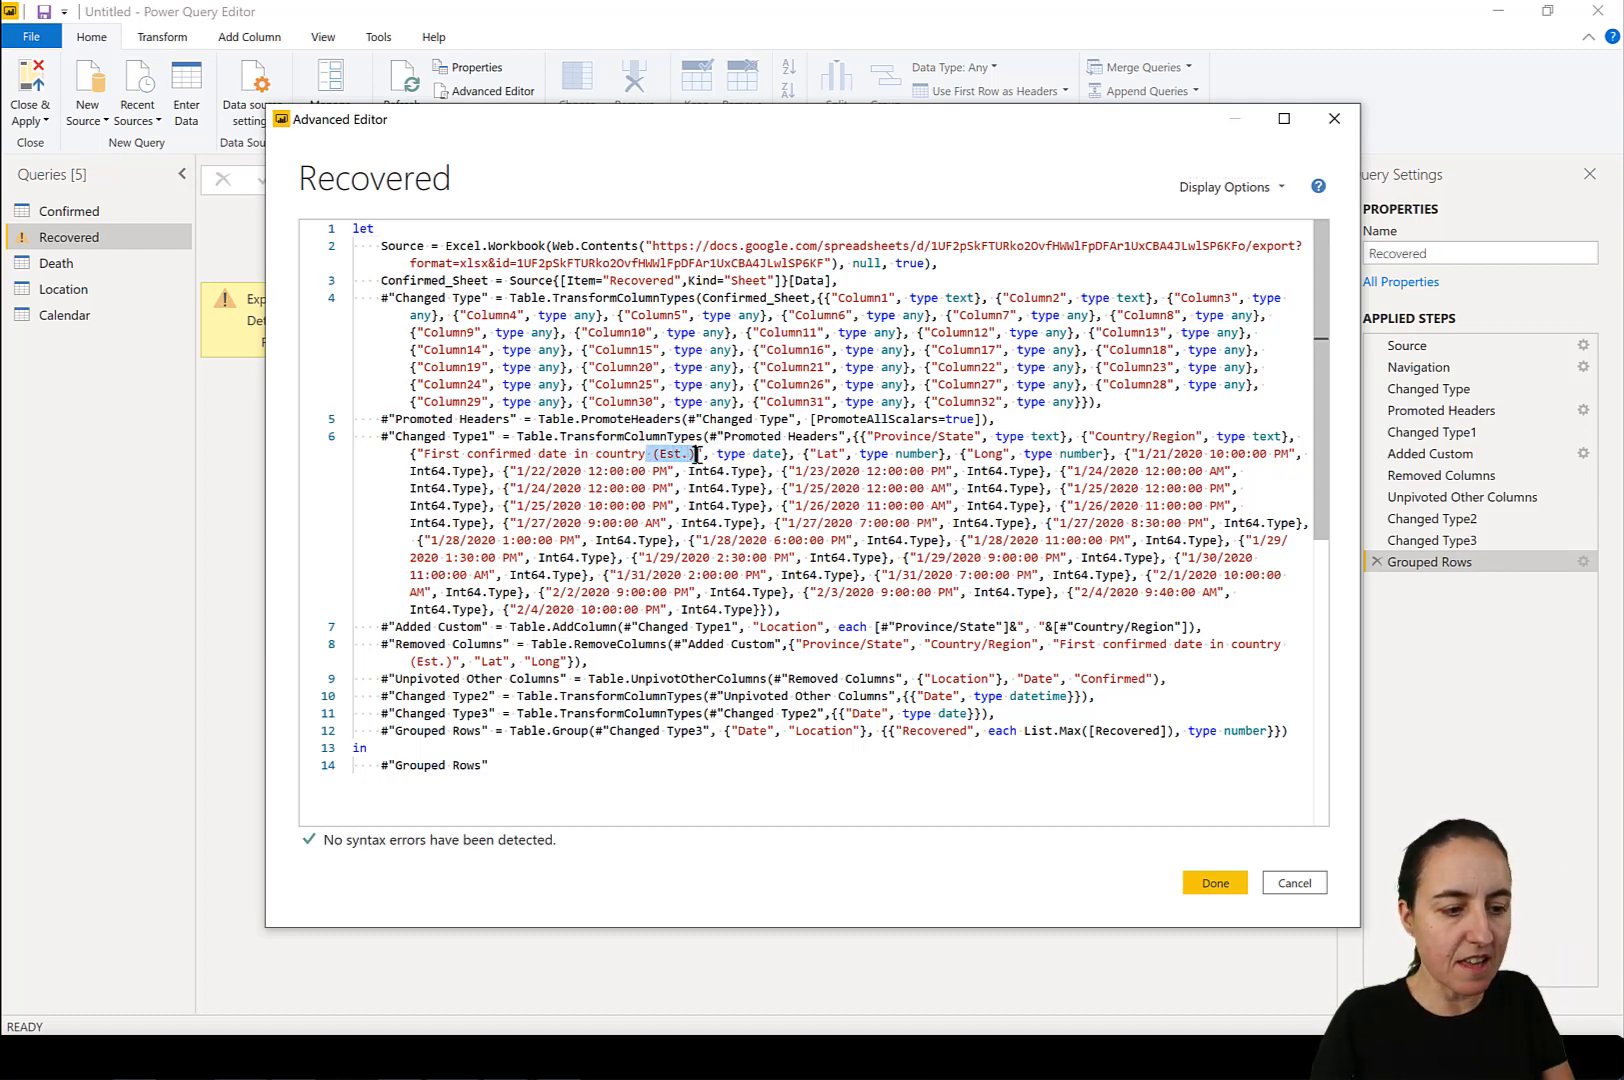
pyautogui.press('BackSpace')
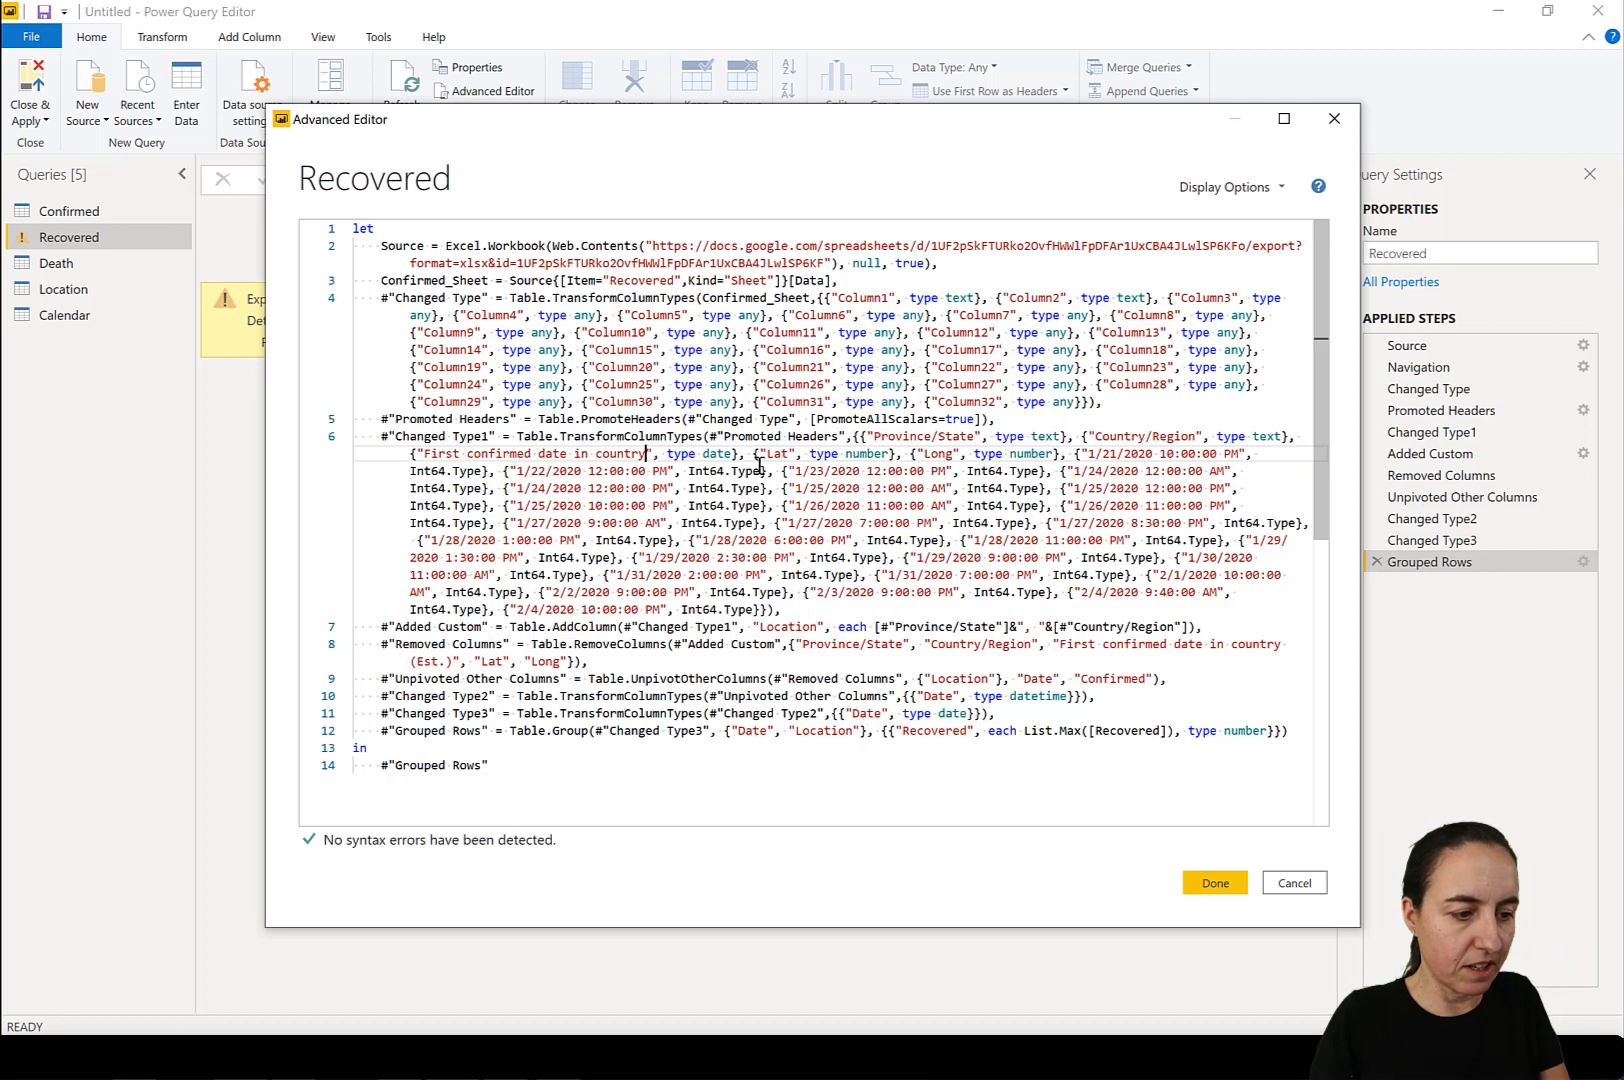
pyautogui.click(1220, 882)
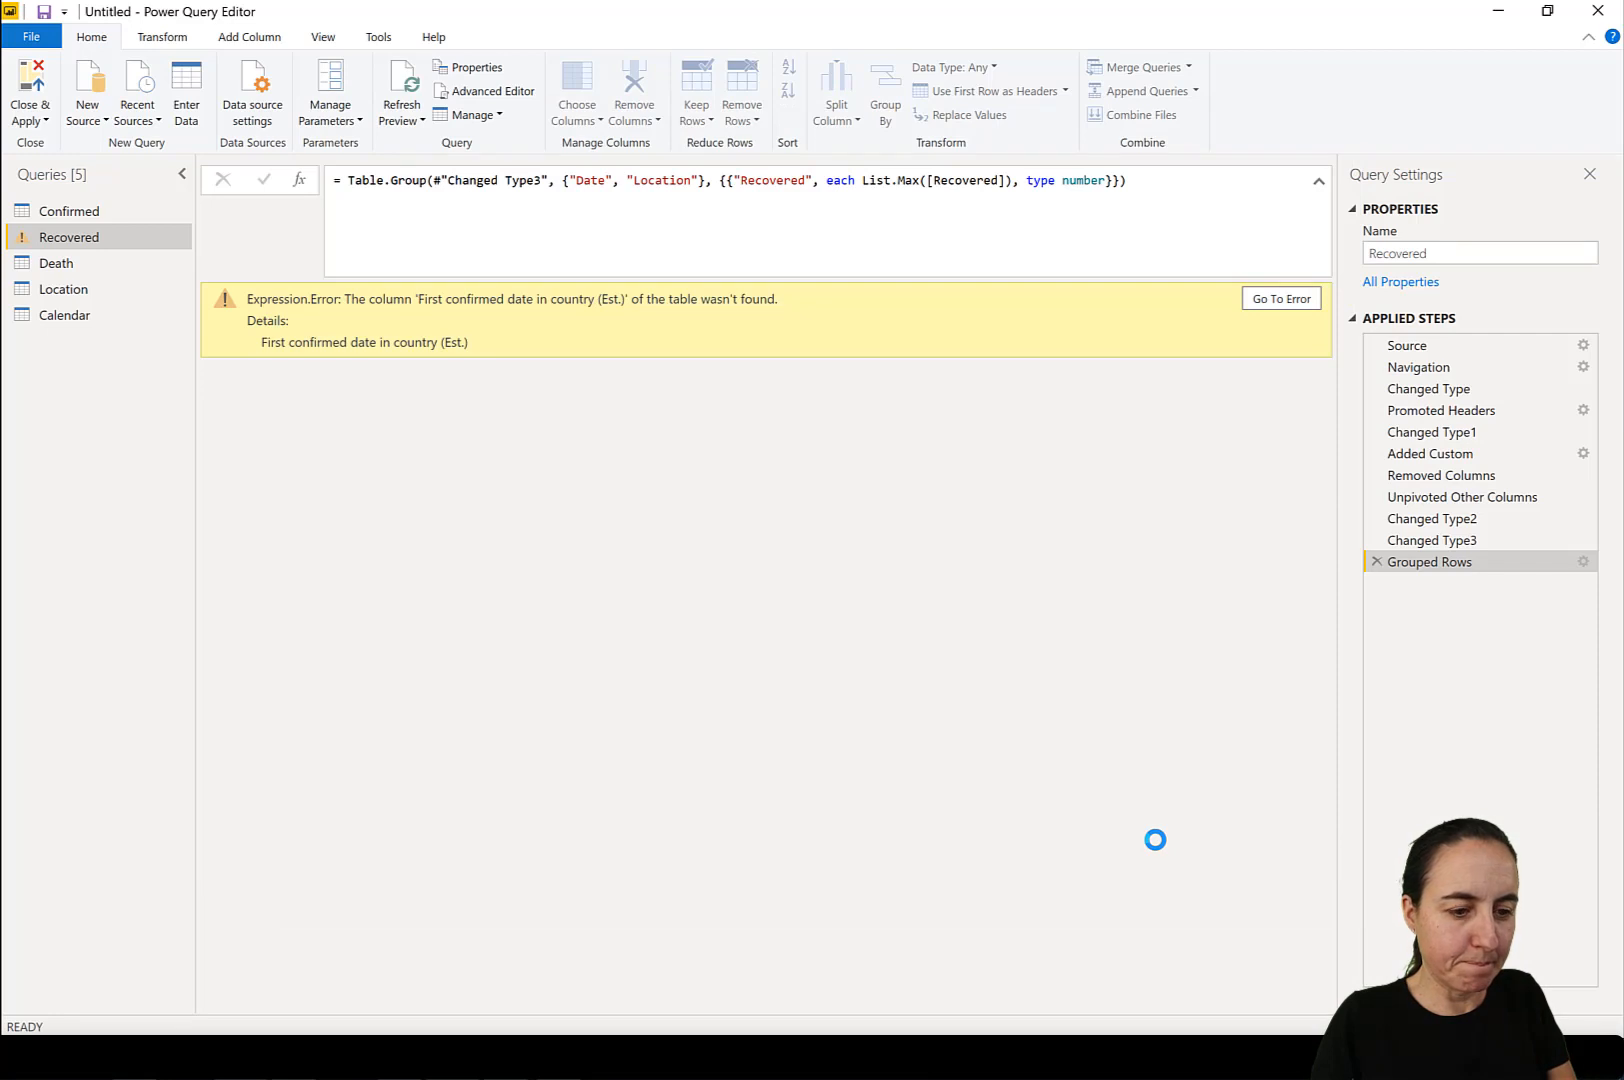
# Go to the failing Removed Columns step and correct its column name to "First confirmed date in country".
pyautogui.click(1276, 304)
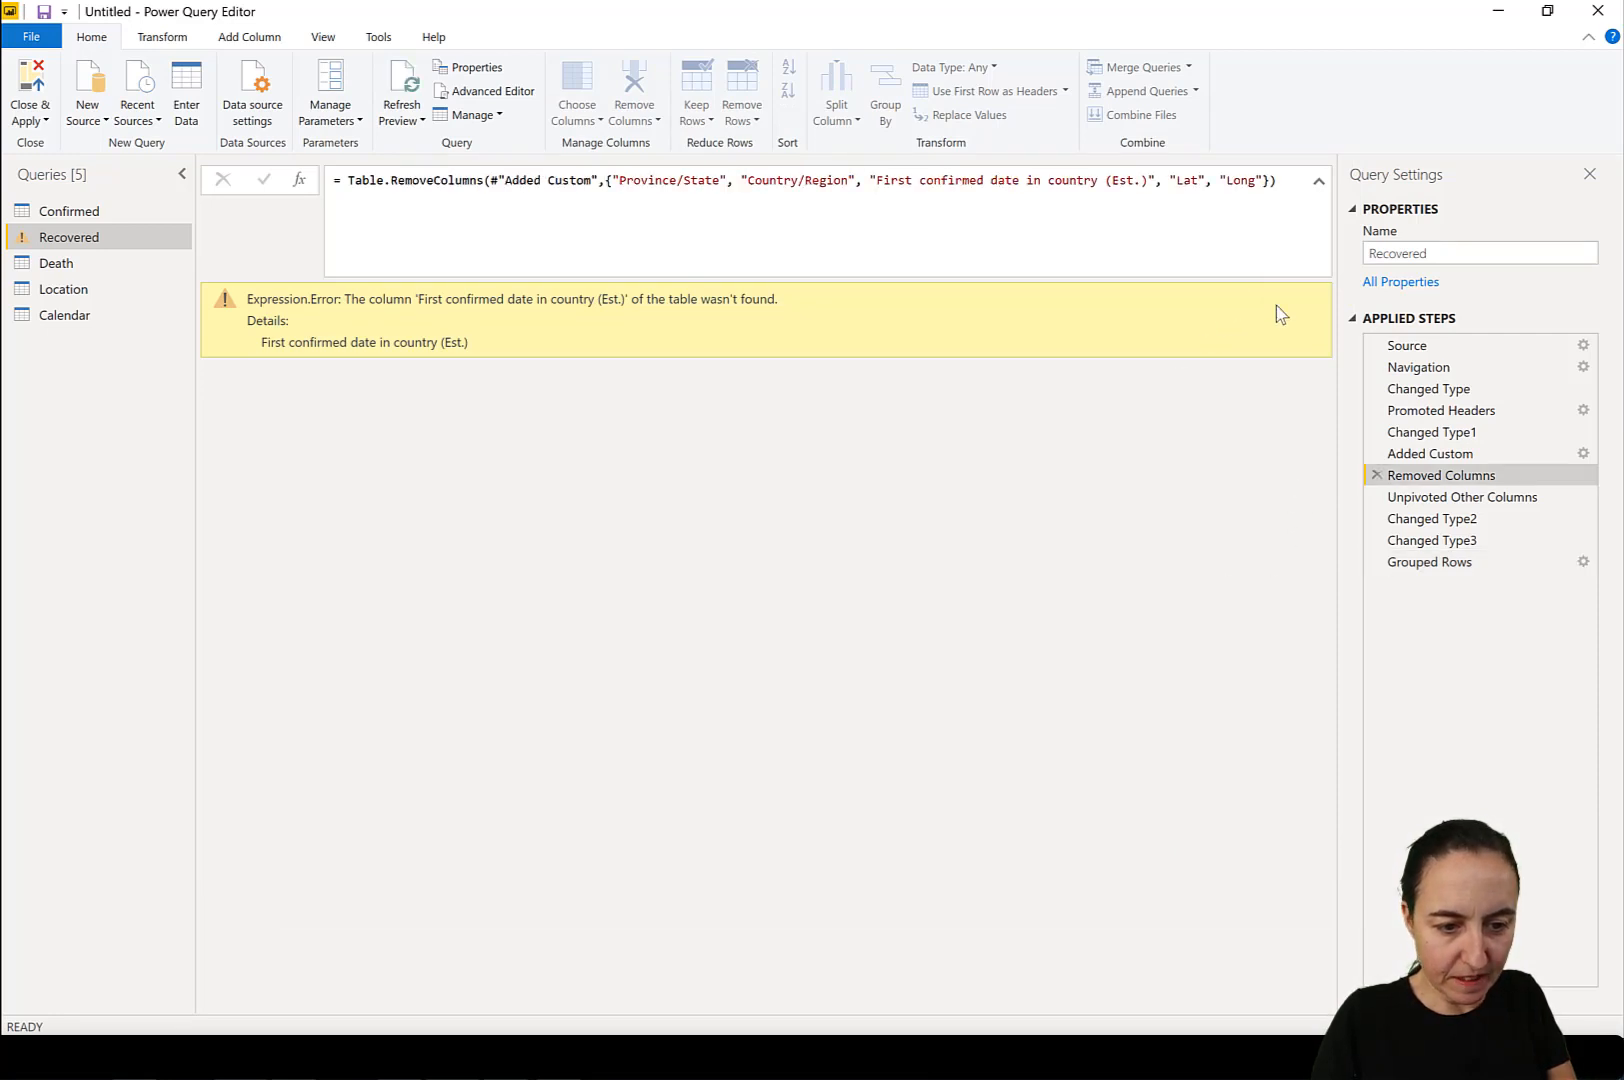
pyautogui.moveTo(1106, 185); pyautogui.dragTo(1142, 181)
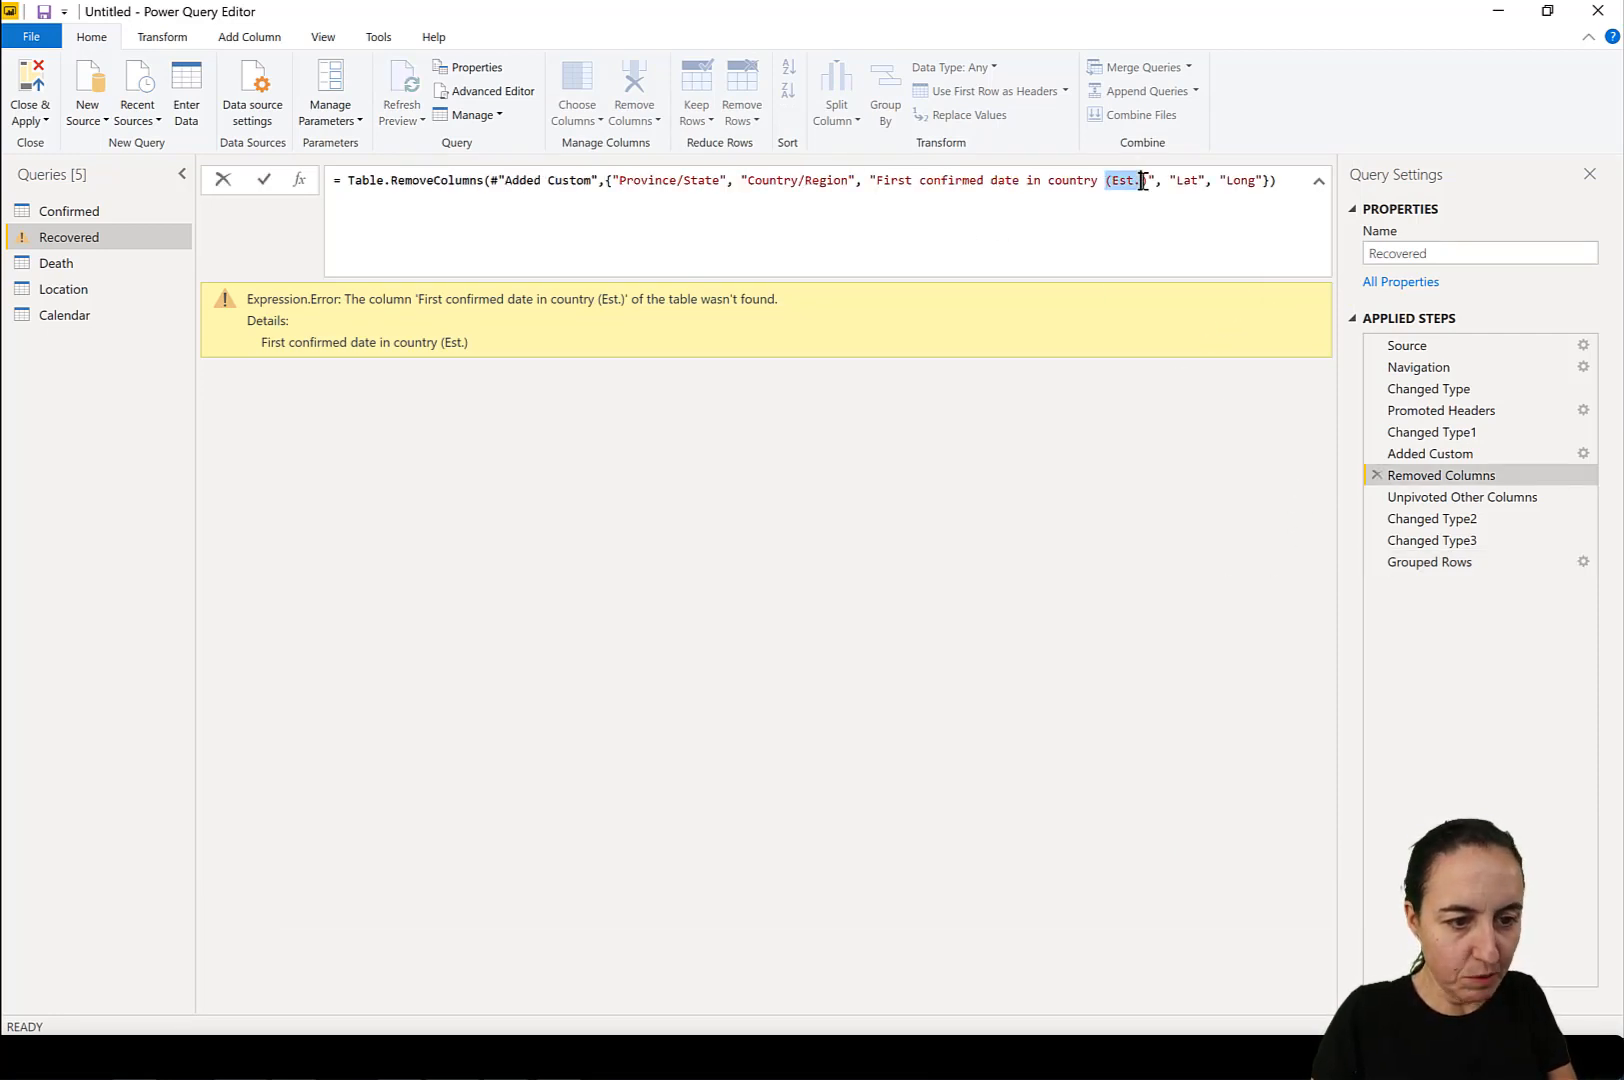
pyautogui.press('BackSpace')
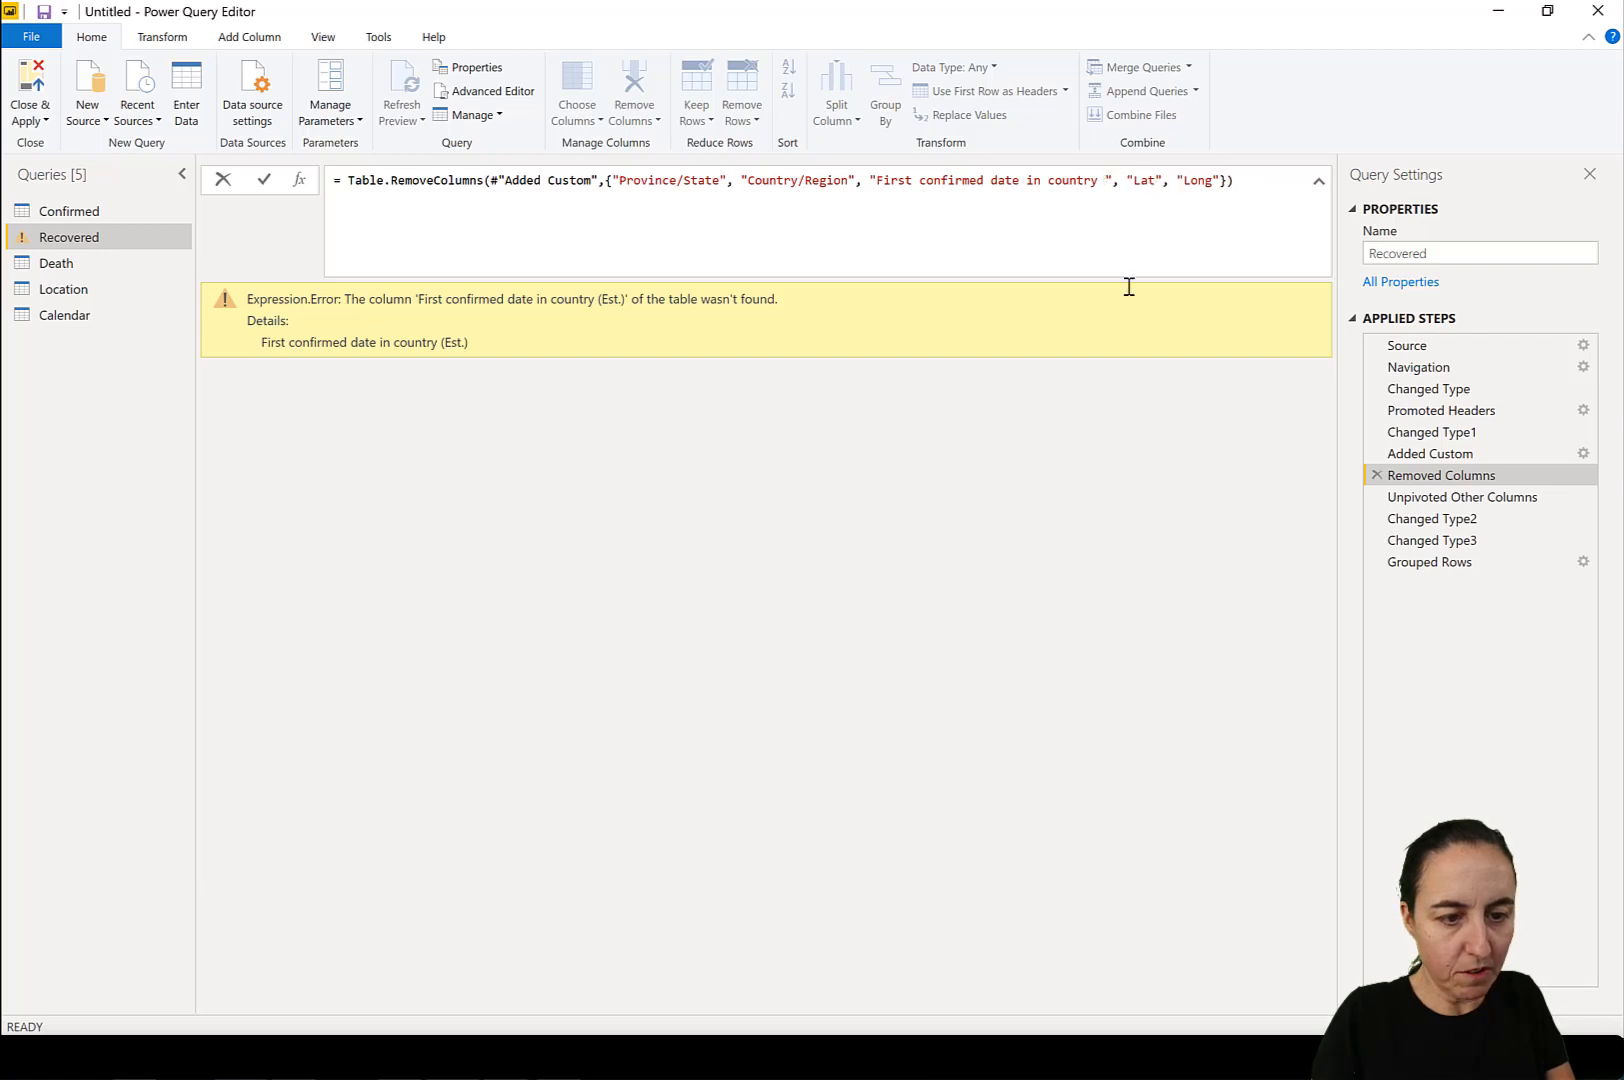
pyautogui.press('Return')
pyautogui.click(1102, 180)
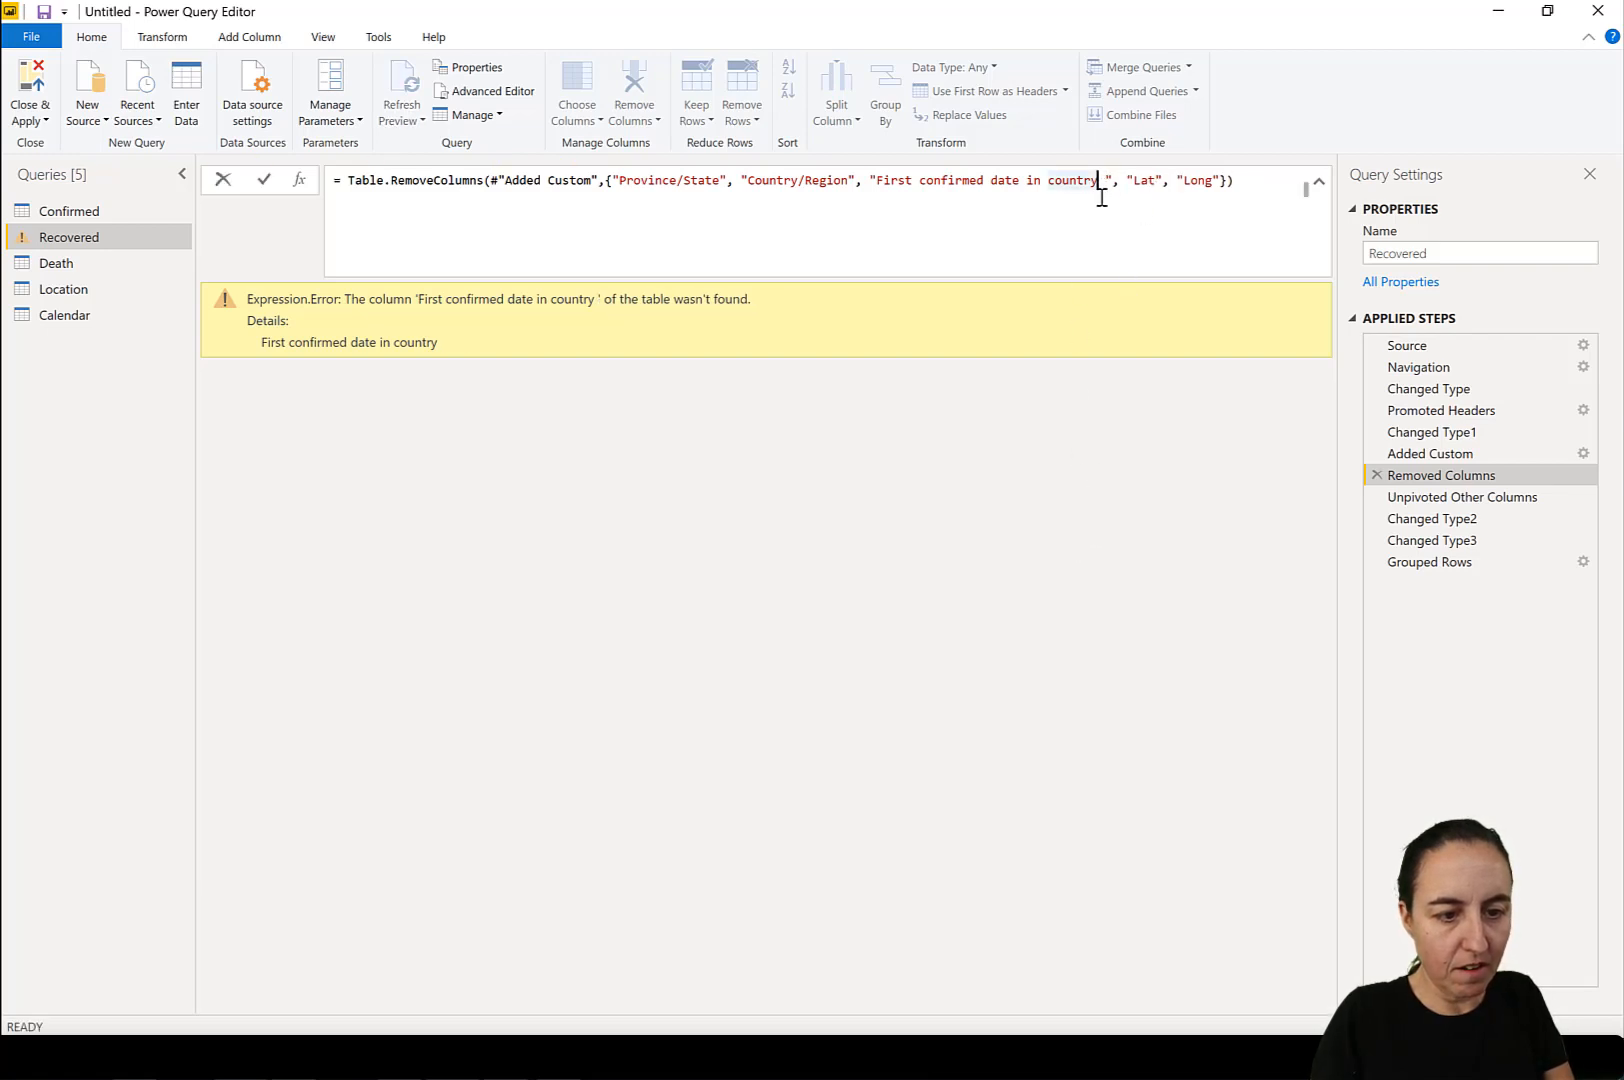
pyautogui.press('Delete')
pyautogui.press('Return')
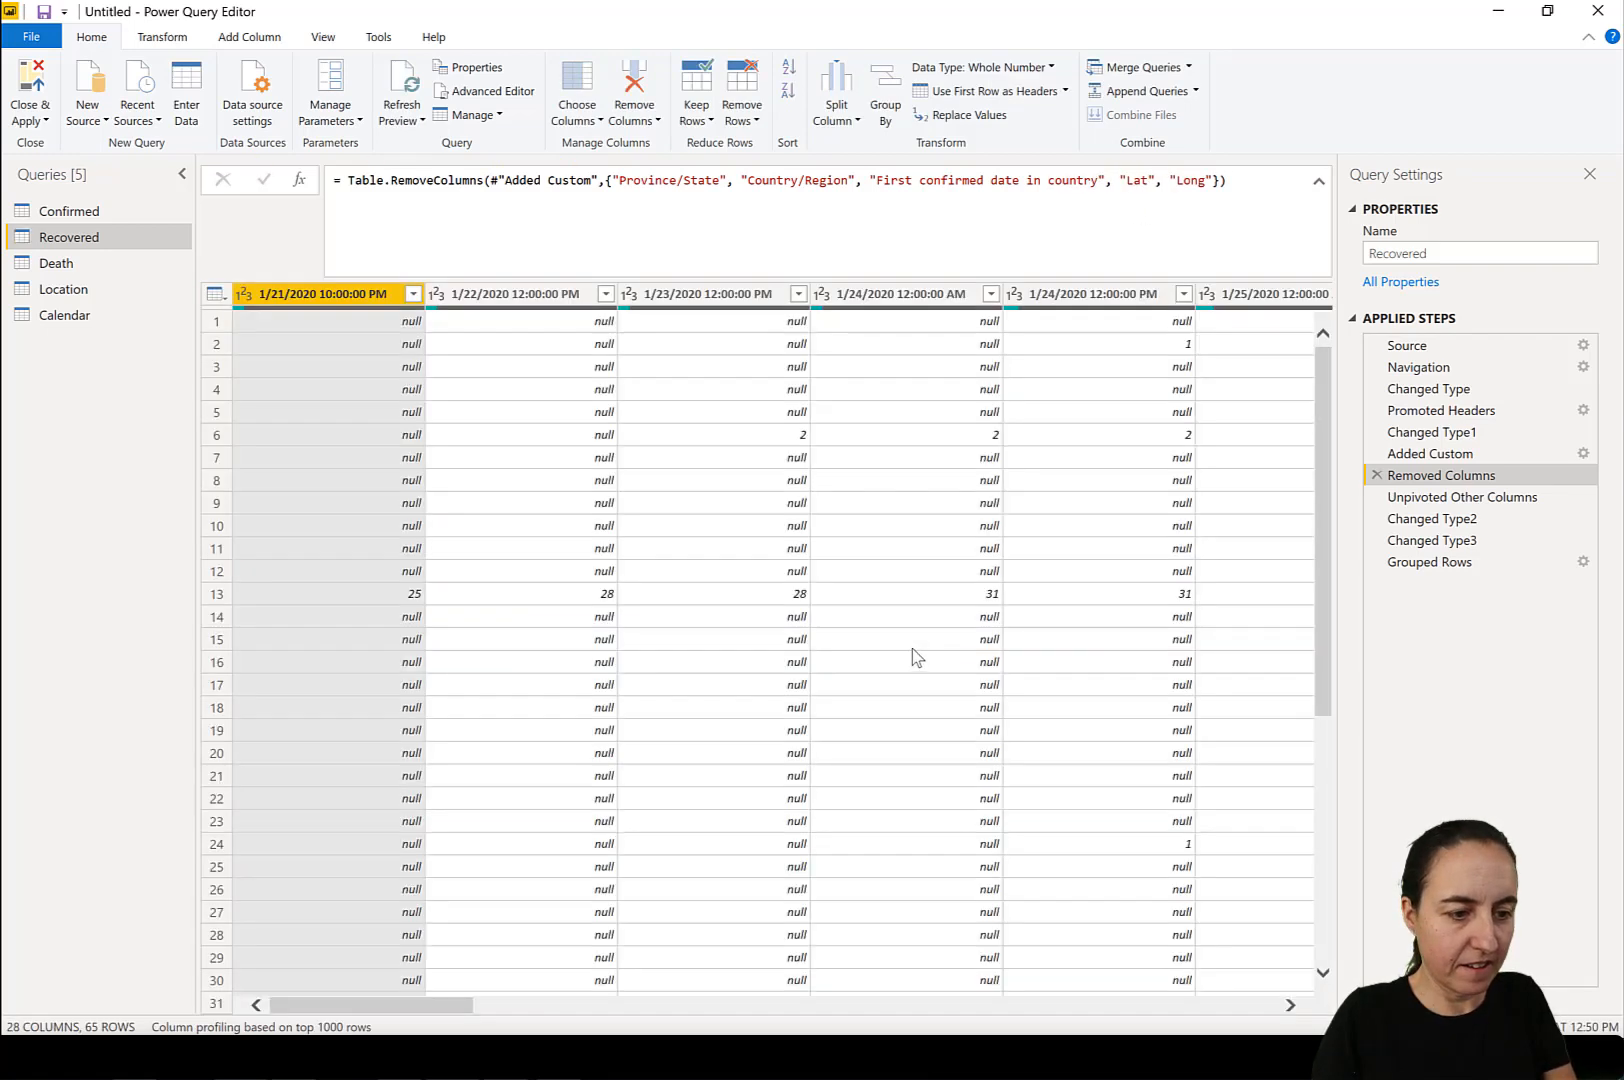
# Inspect the error details of the first Recovered value in the Grouped Rows step.
pyautogui.click(1465, 563)
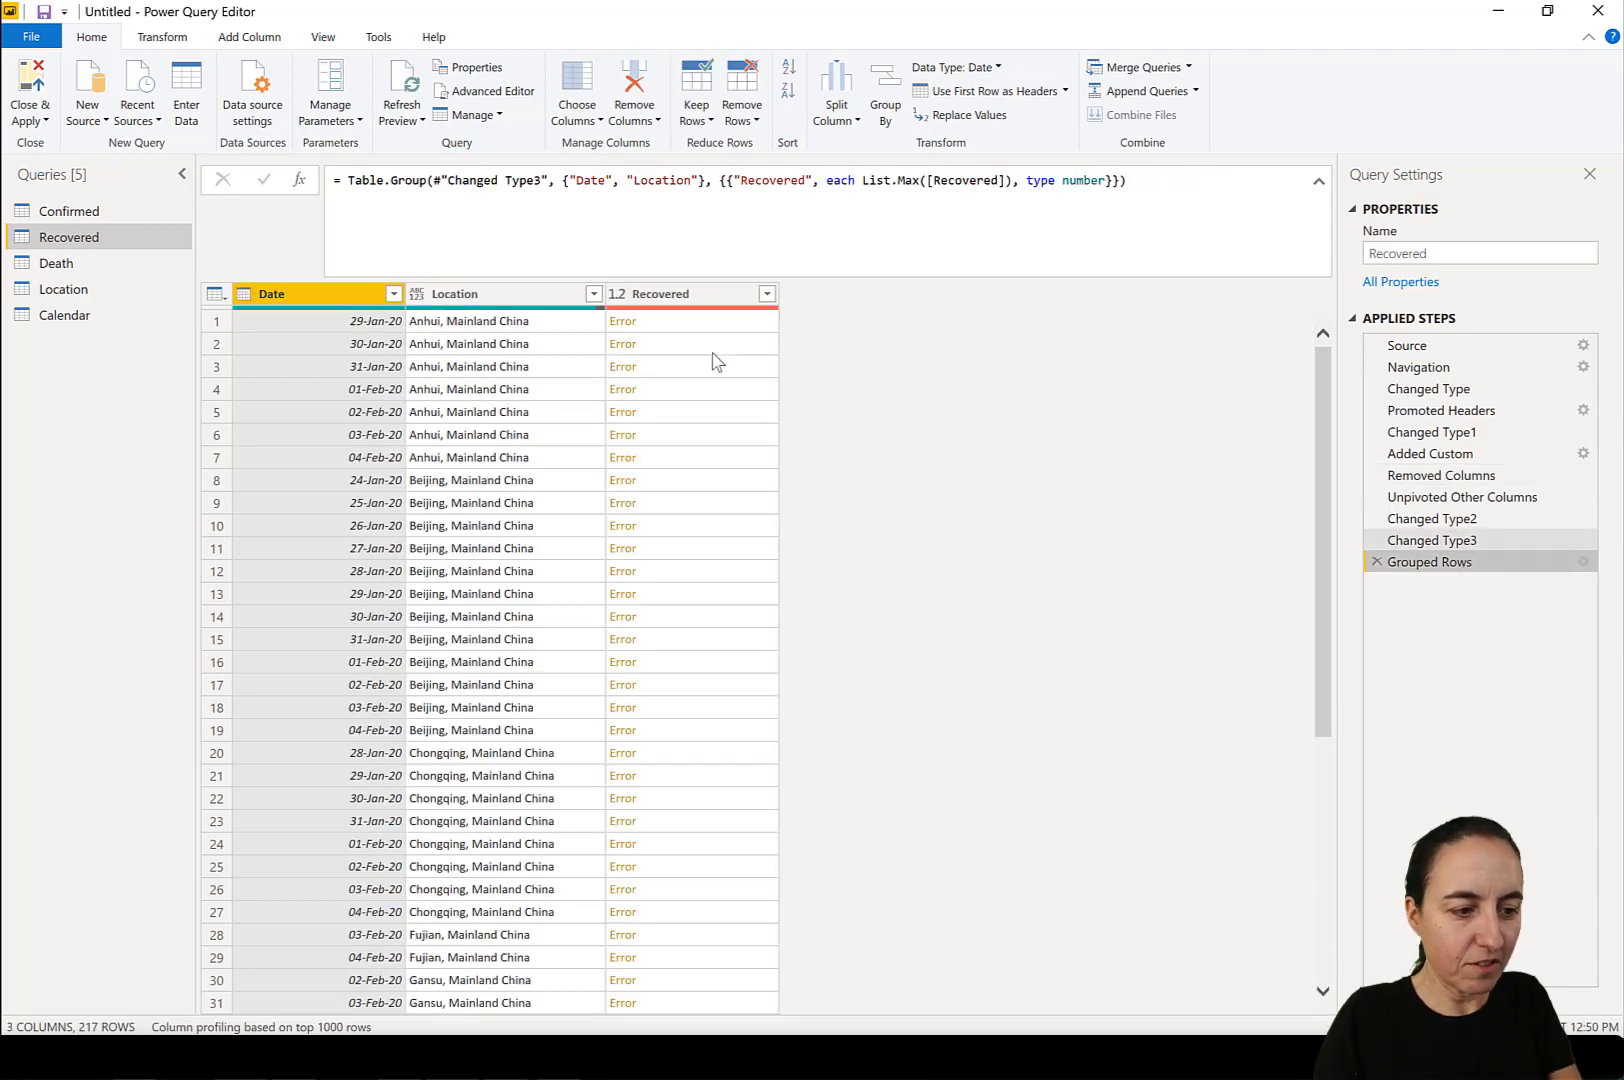
pyautogui.click(709, 325)
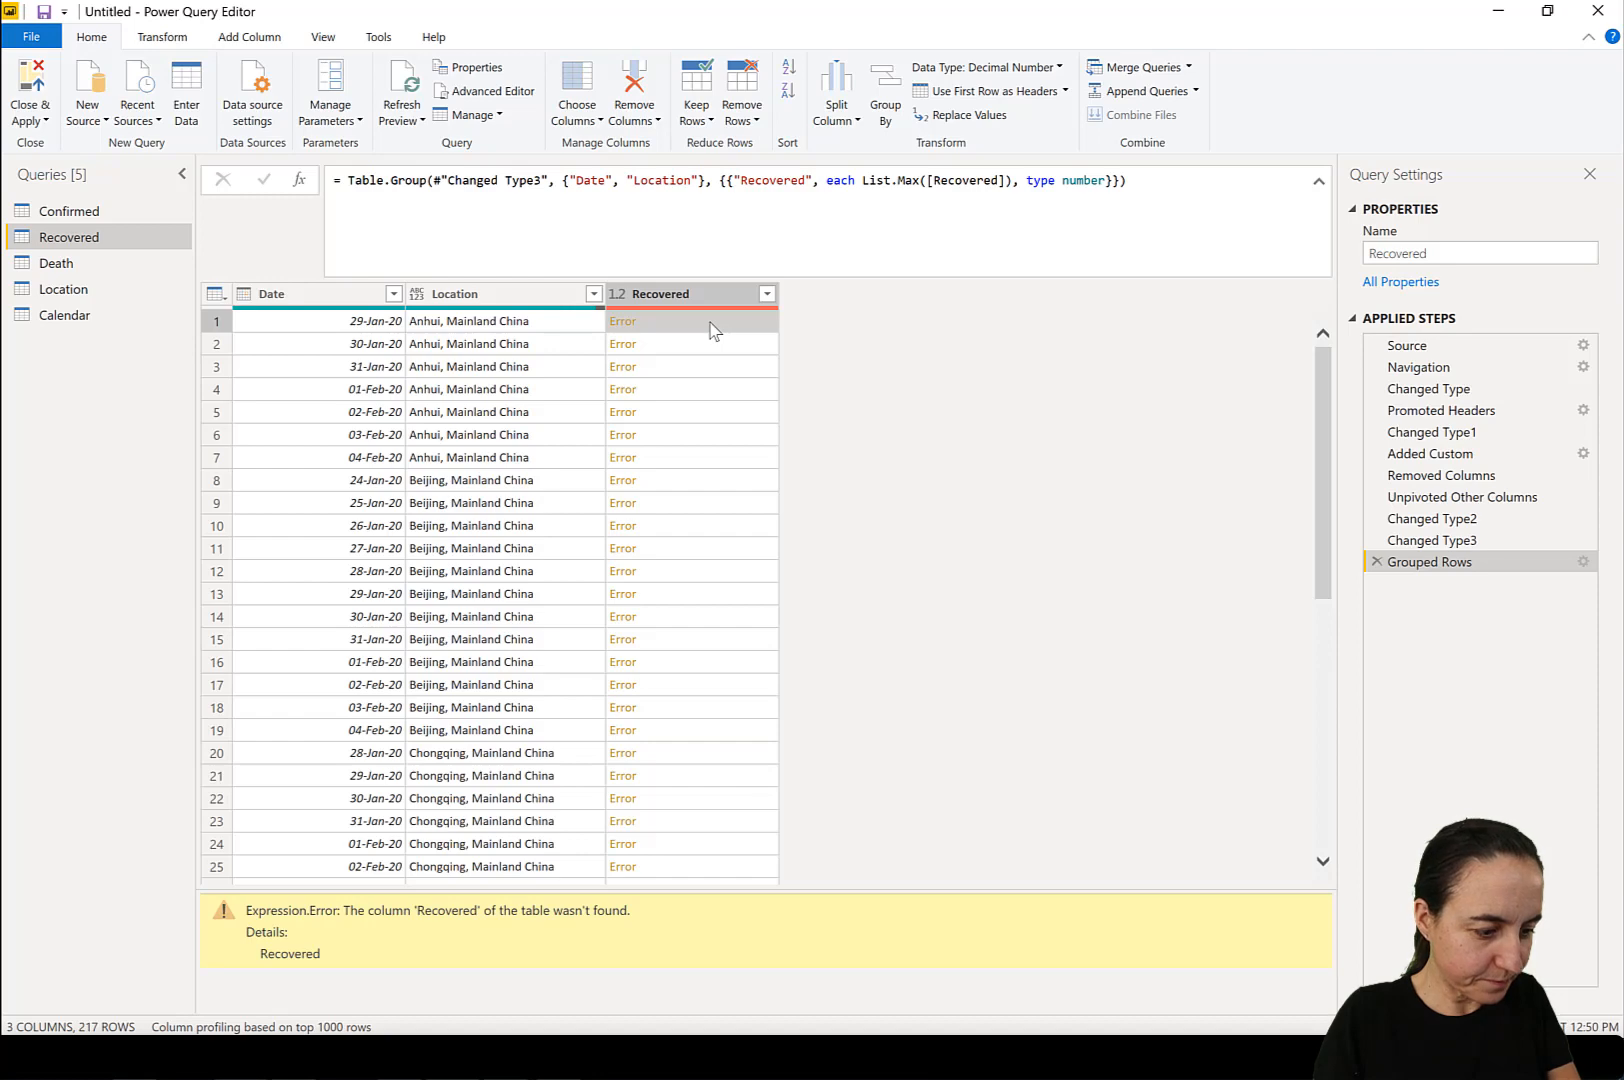
# Set the value column name to Recovered in the Recovered query's Unpivoted Other Columns step, and return to the Grouped Rows step.
pyautogui.click(1455, 540)
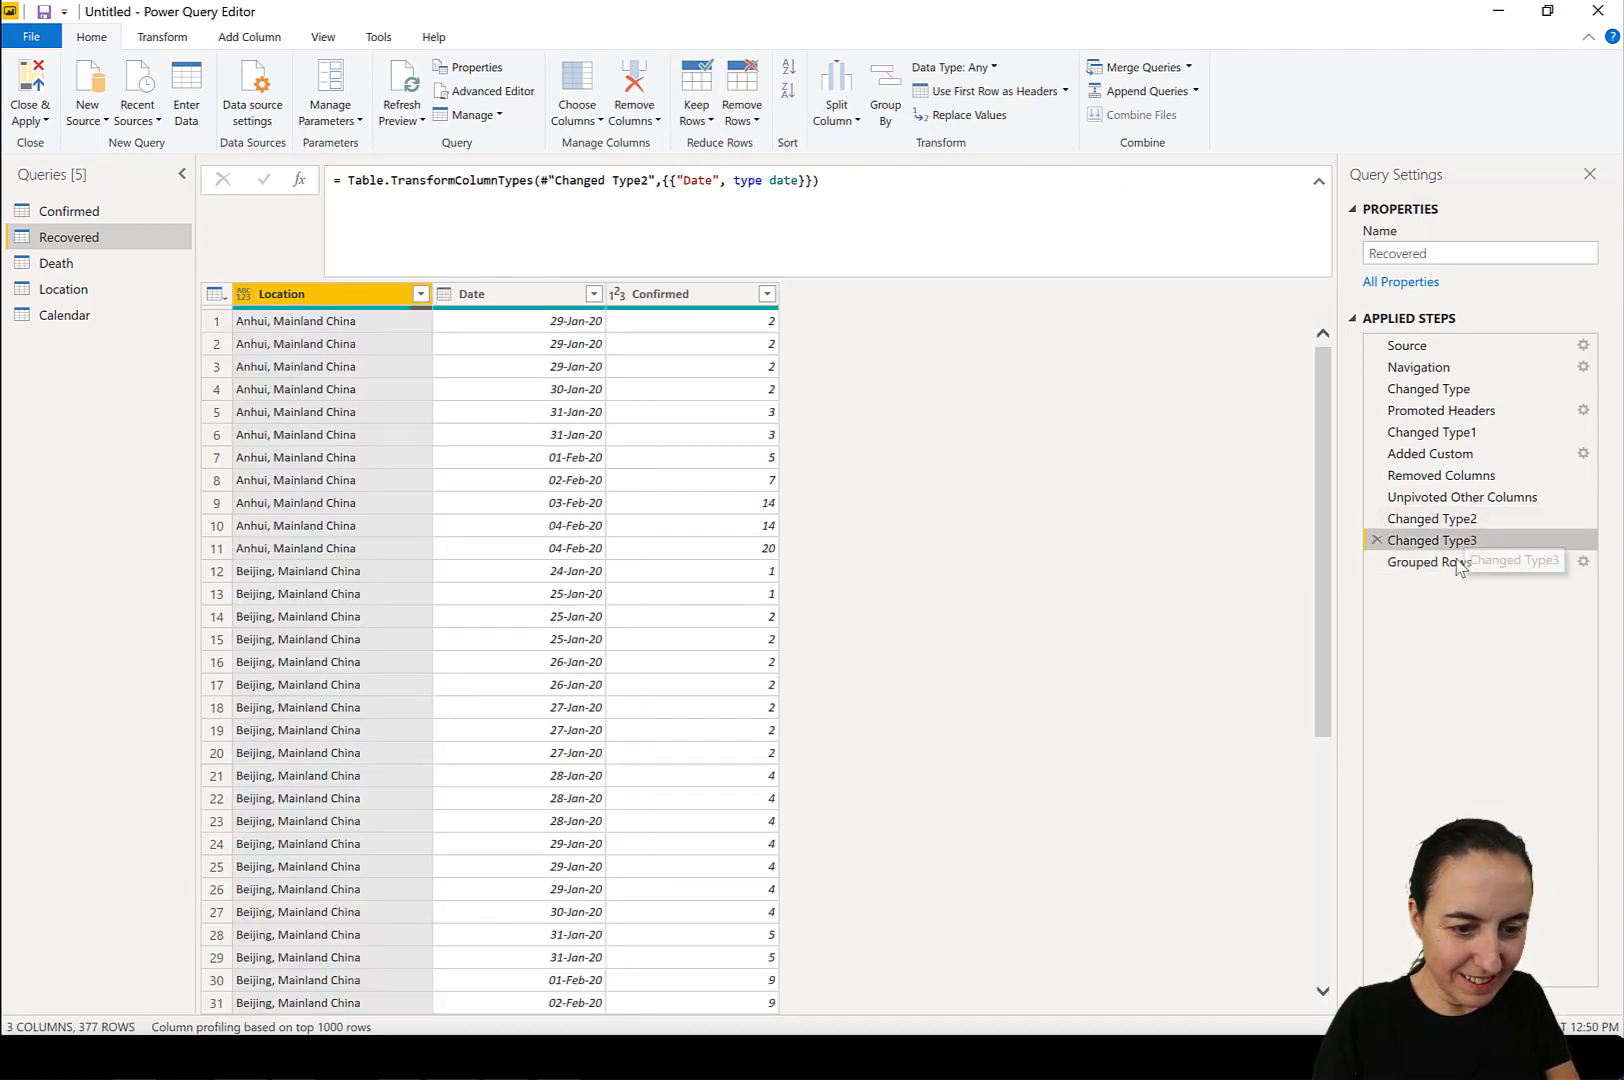
pyautogui.click(1457, 563)
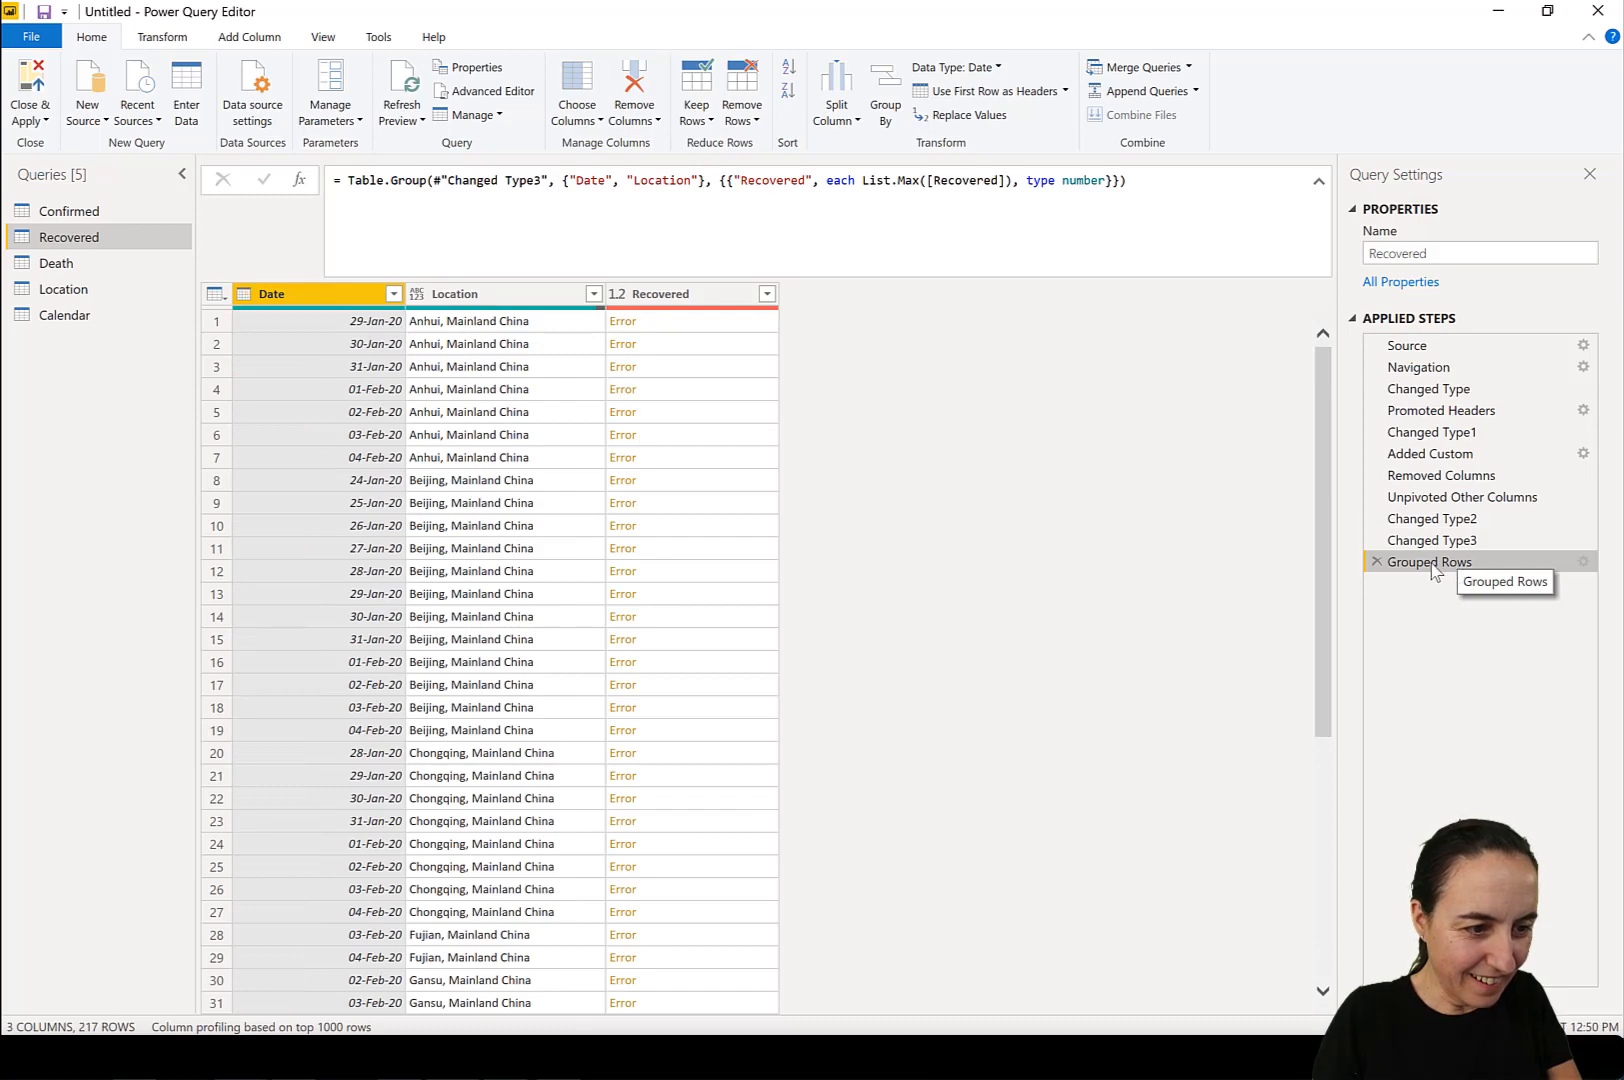
pyautogui.click(1452, 541)
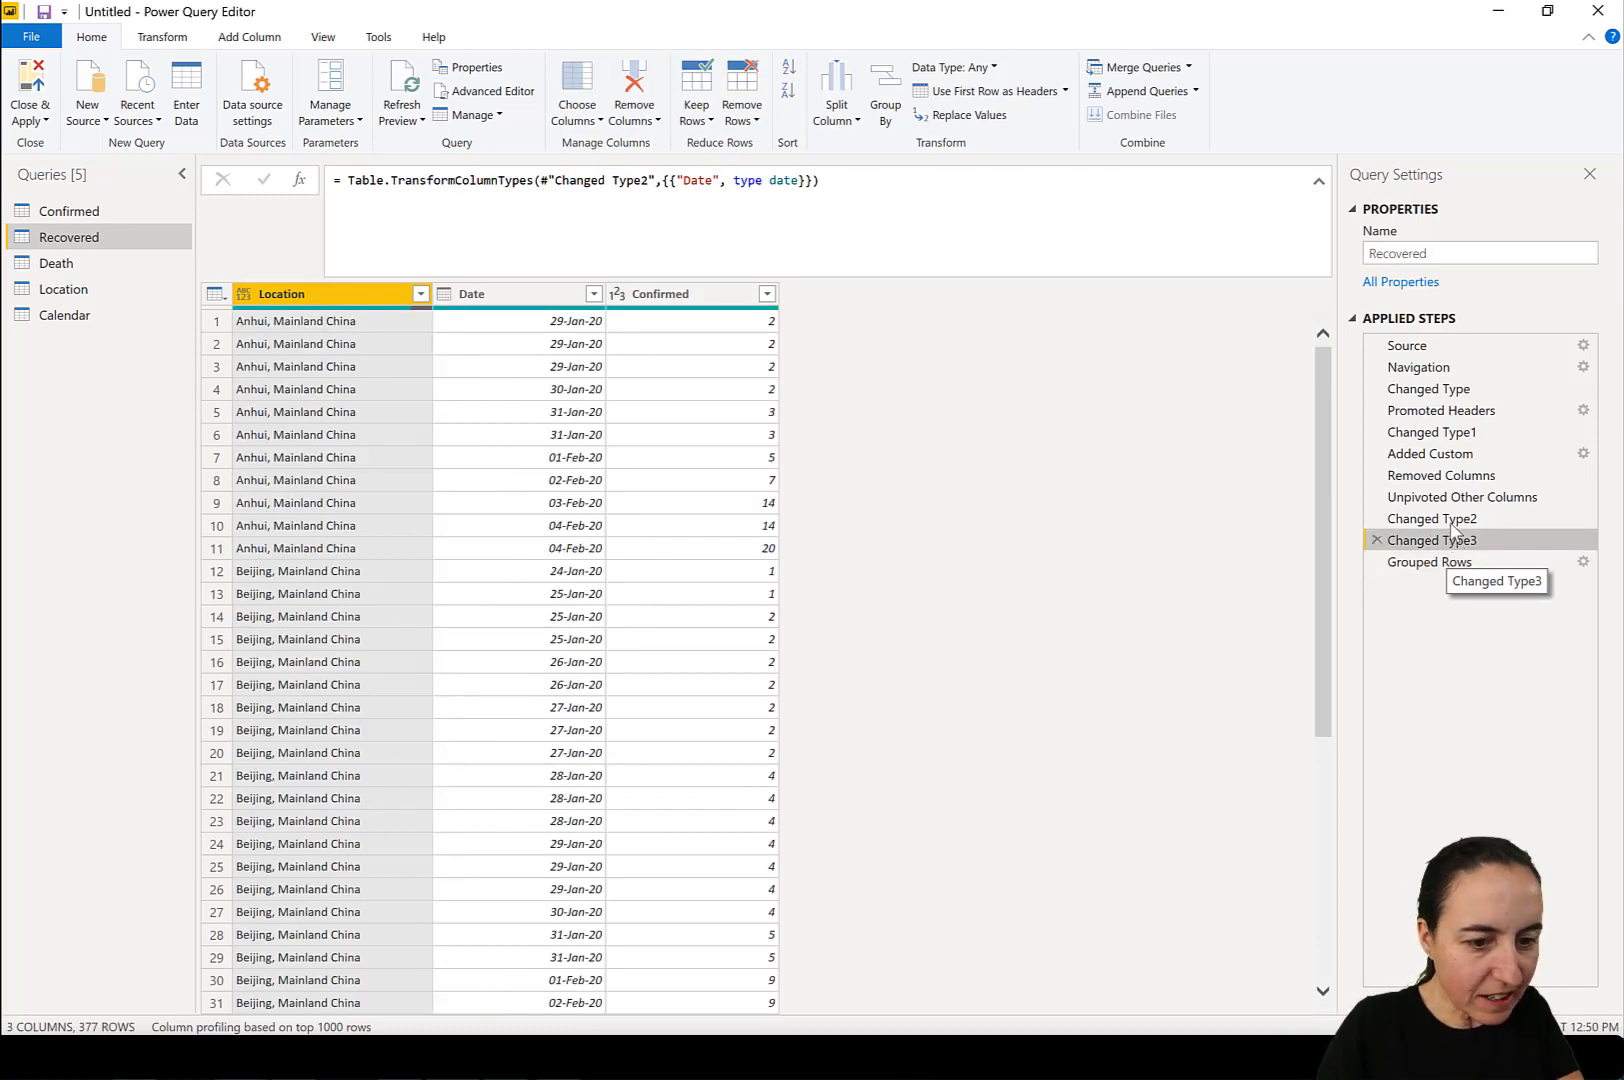
pyautogui.click(1452, 520)
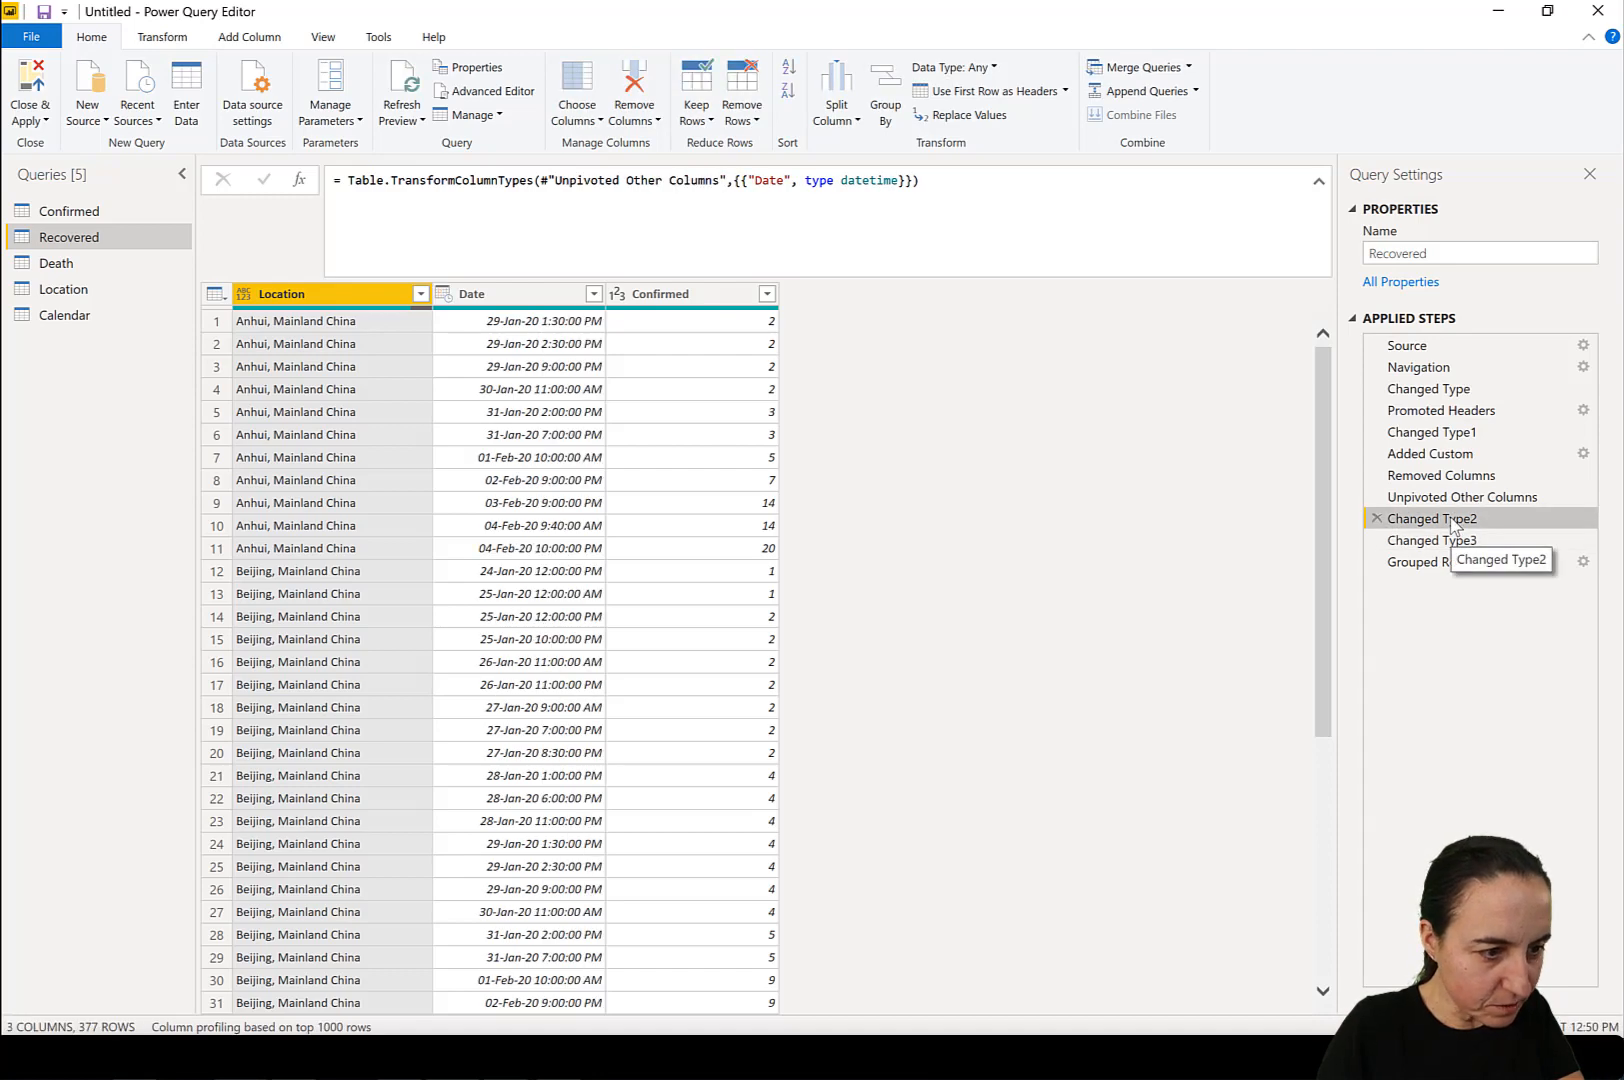
pyautogui.click(1452, 500)
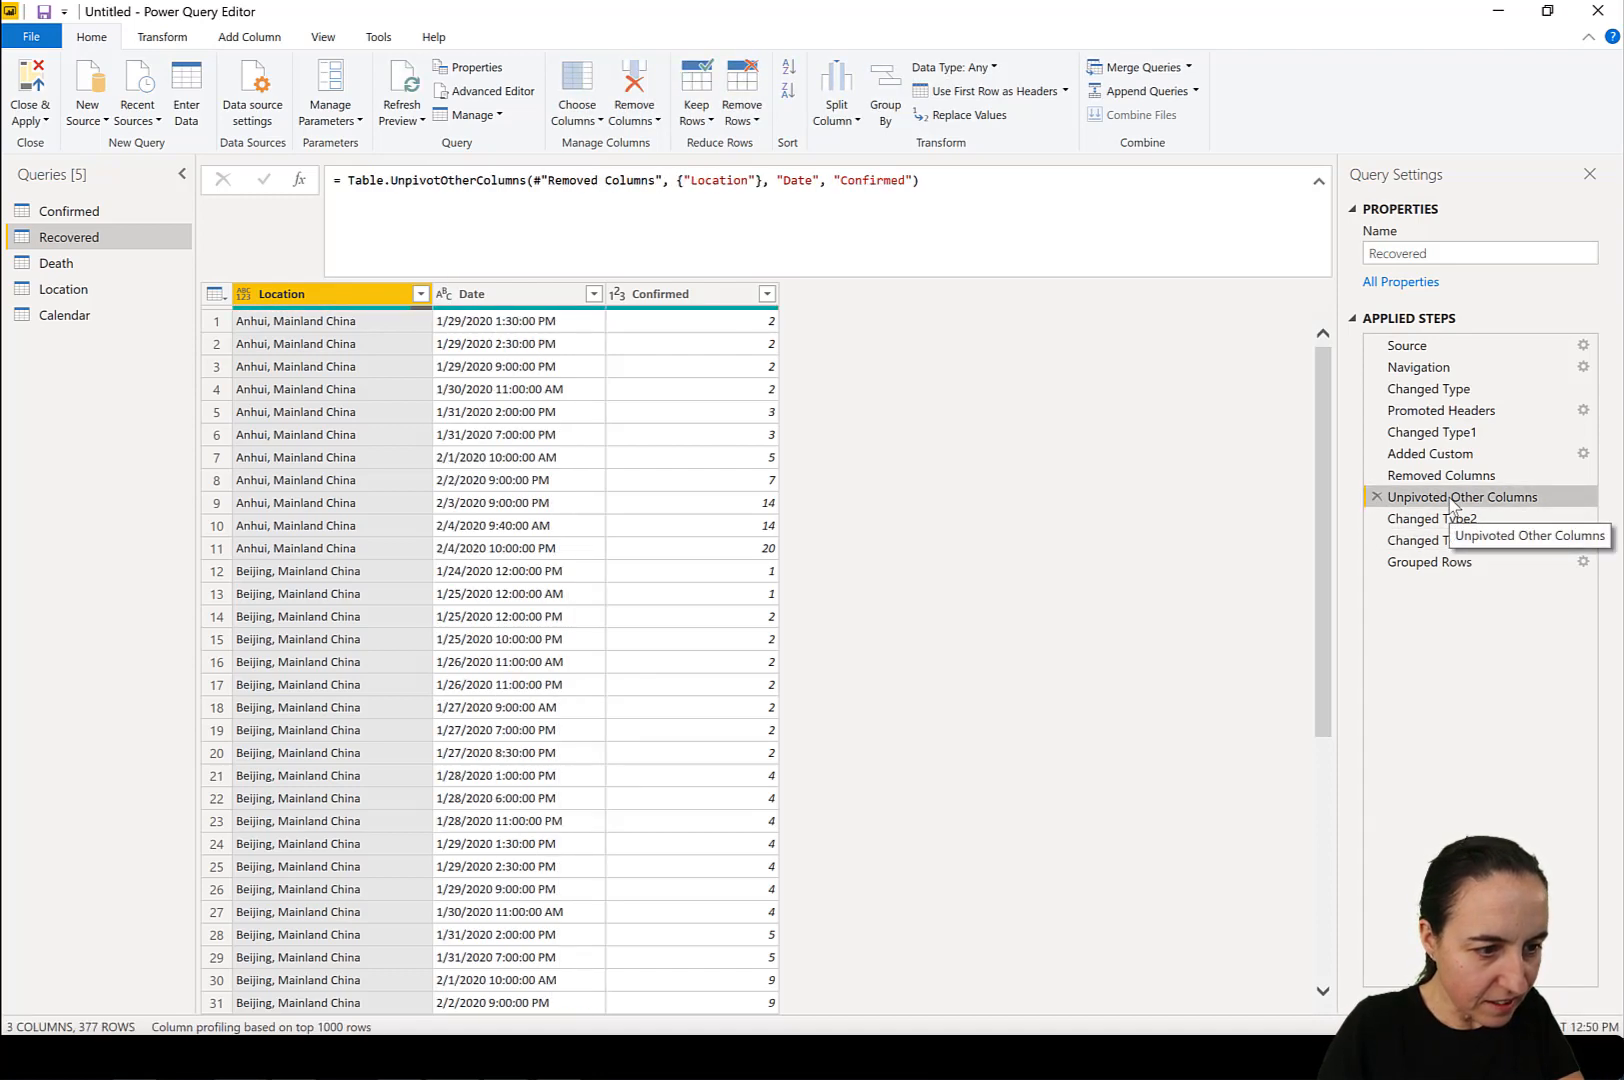
pyautogui.doubleClick(873, 181)
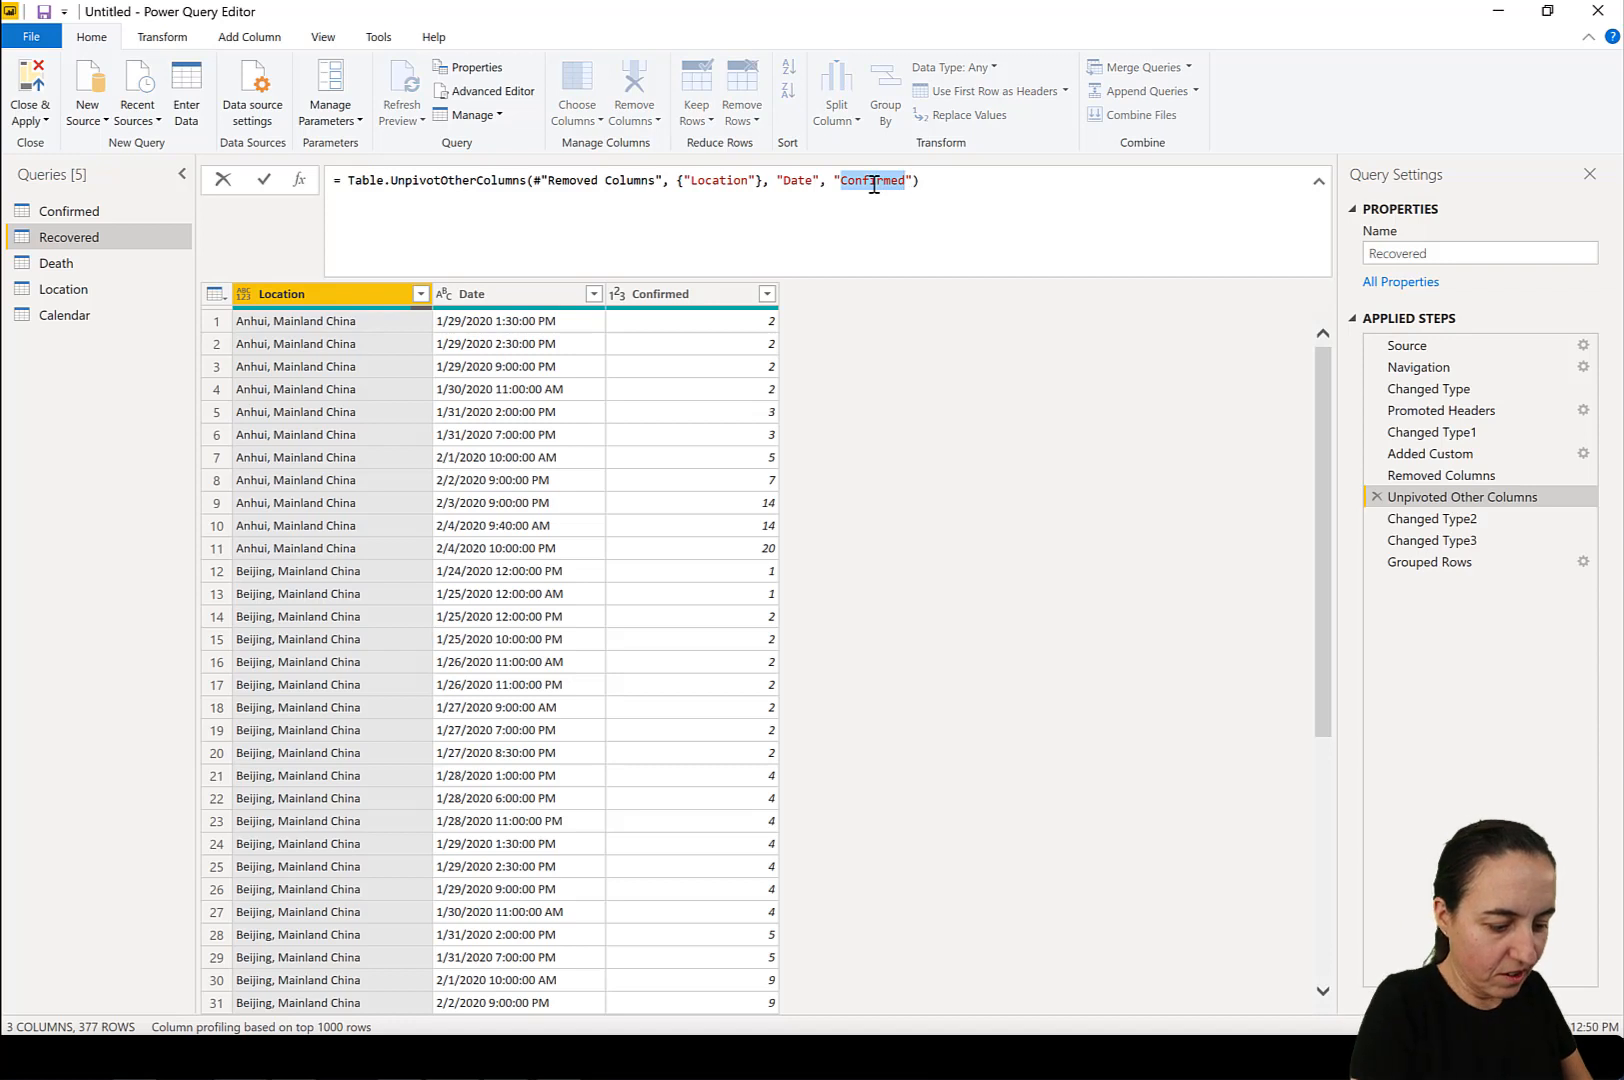
pyautogui.write('REcov')
pyautogui.press('BackSpace')
pyautogui.press('BackSpace')
pyautogui.press('BackSpace')
pyautogui.press('BackSpace')
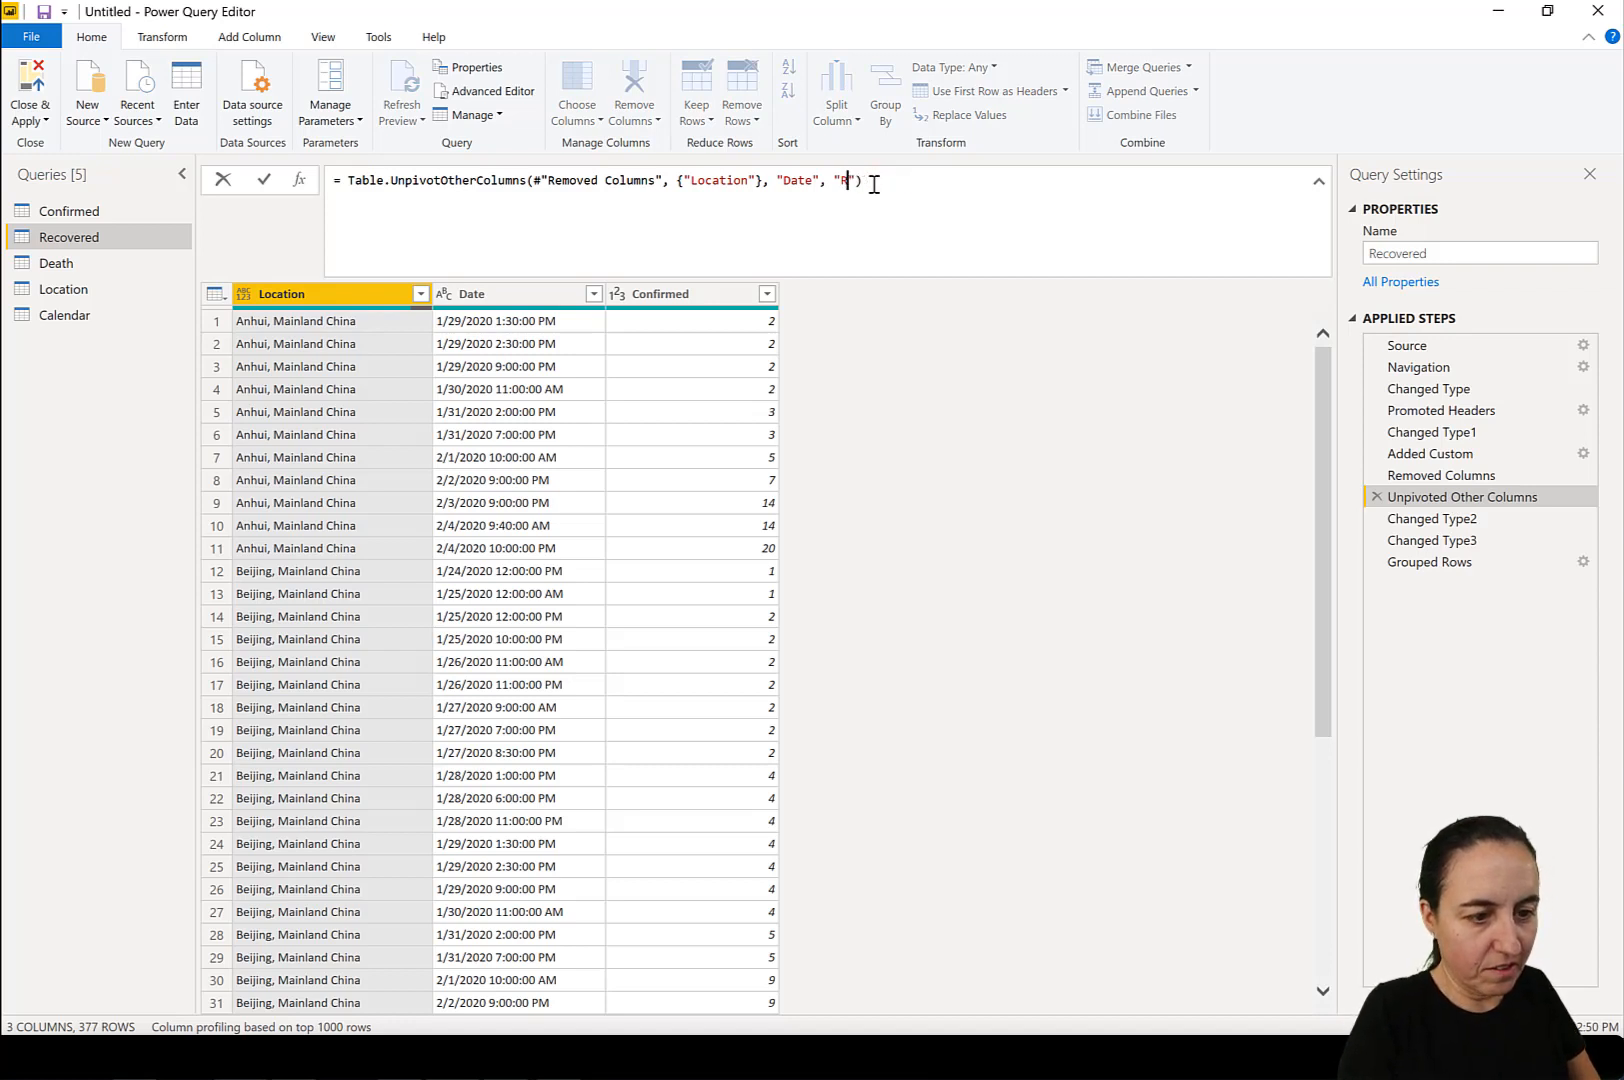
pyautogui.write('eco')
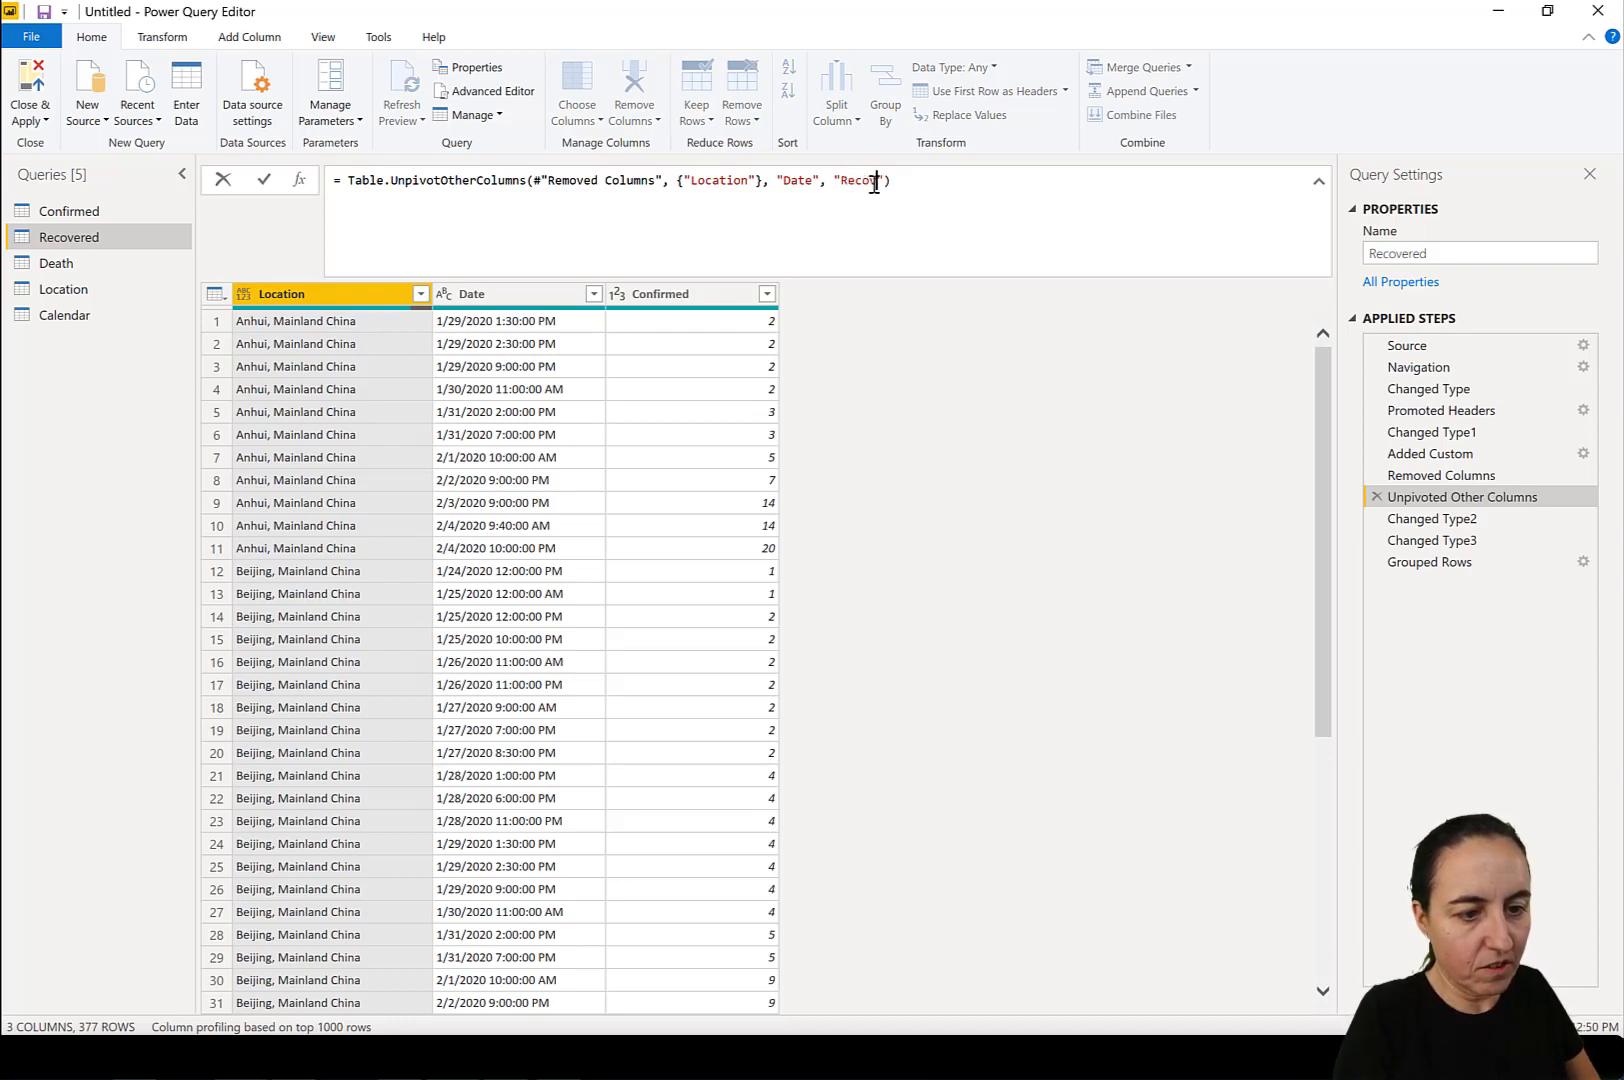
pyautogui.write('vered')
pyautogui.press('Return')
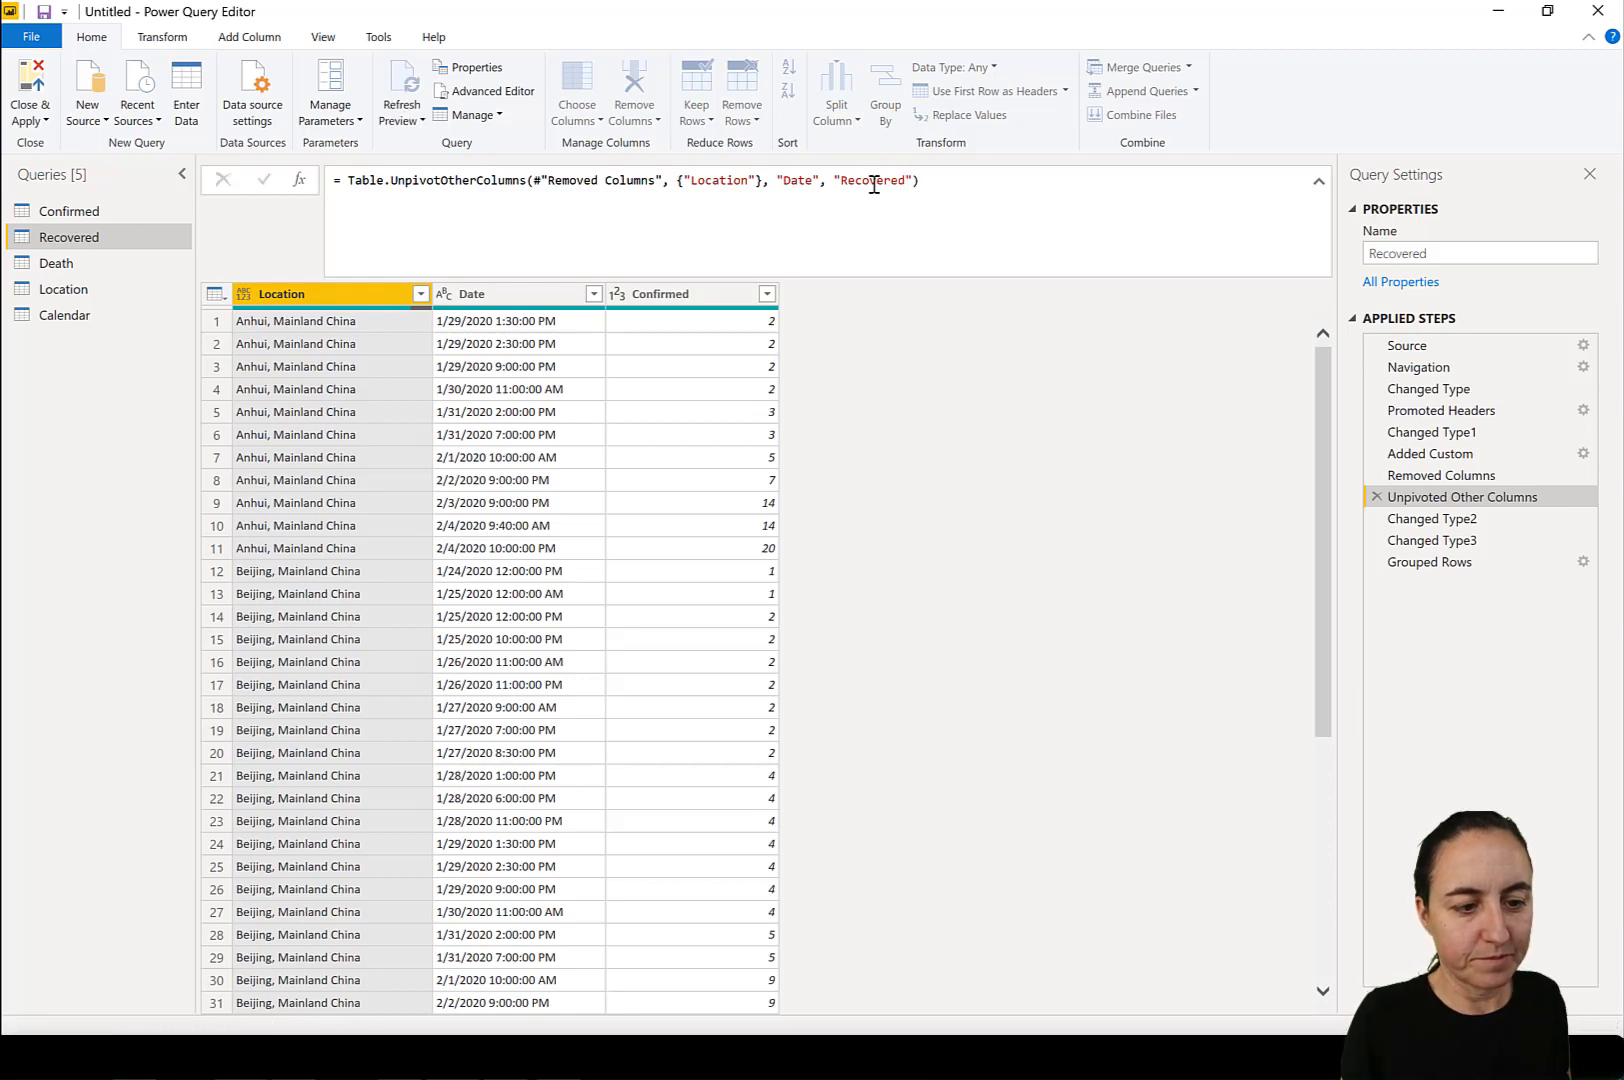
pyautogui.click(1468, 562)
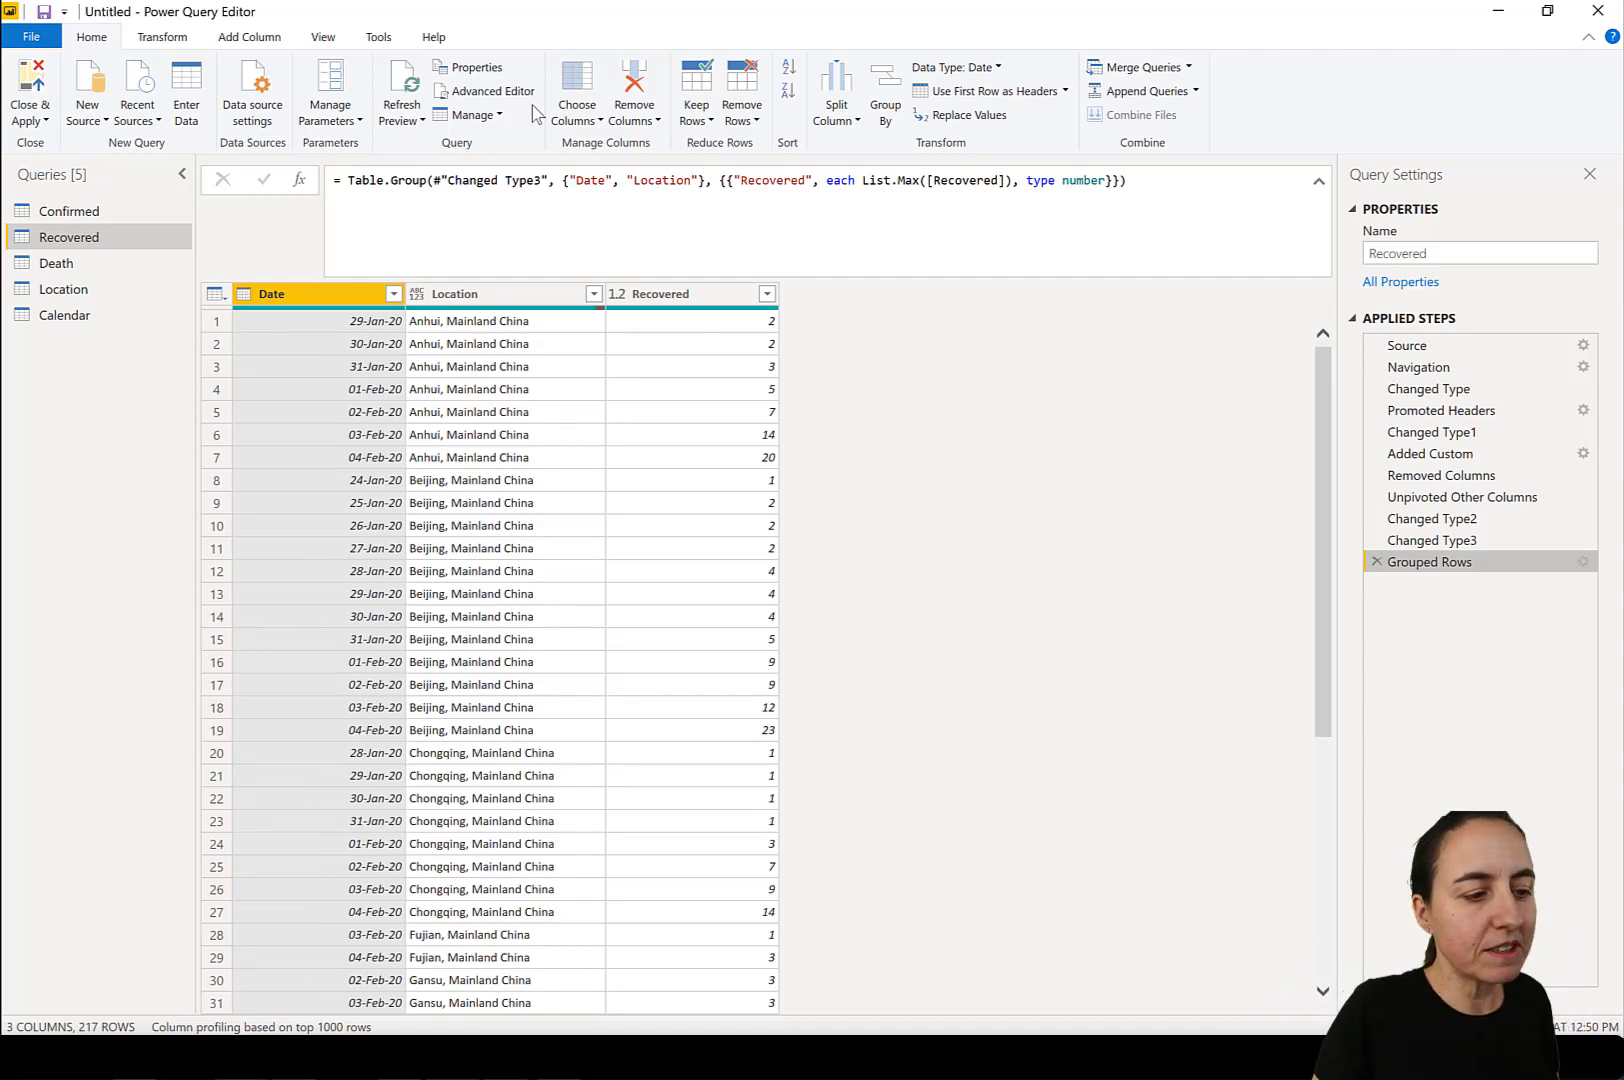
# Replace the Death query's entire code with a copy of the Recovered query's code.
pyautogui.click(487, 91)
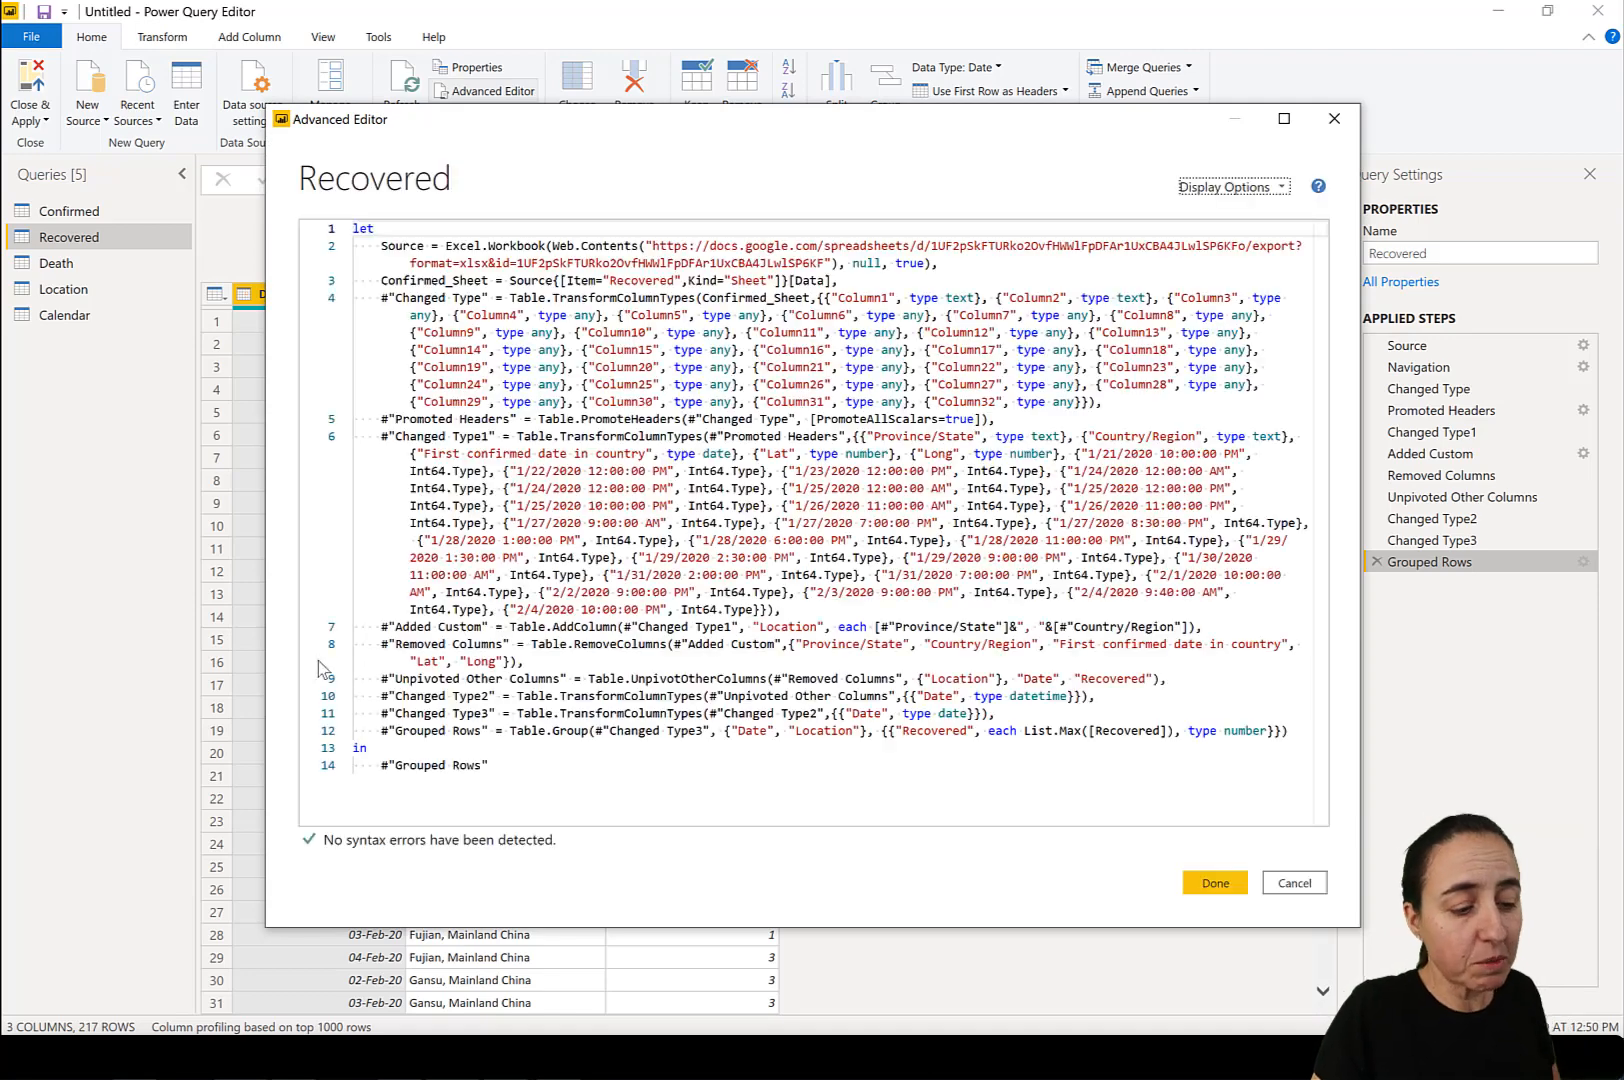
pyautogui.moveTo(549, 785); pyautogui.dragTo(311, 225)
pyautogui.hotkey('ctrl', 'c')
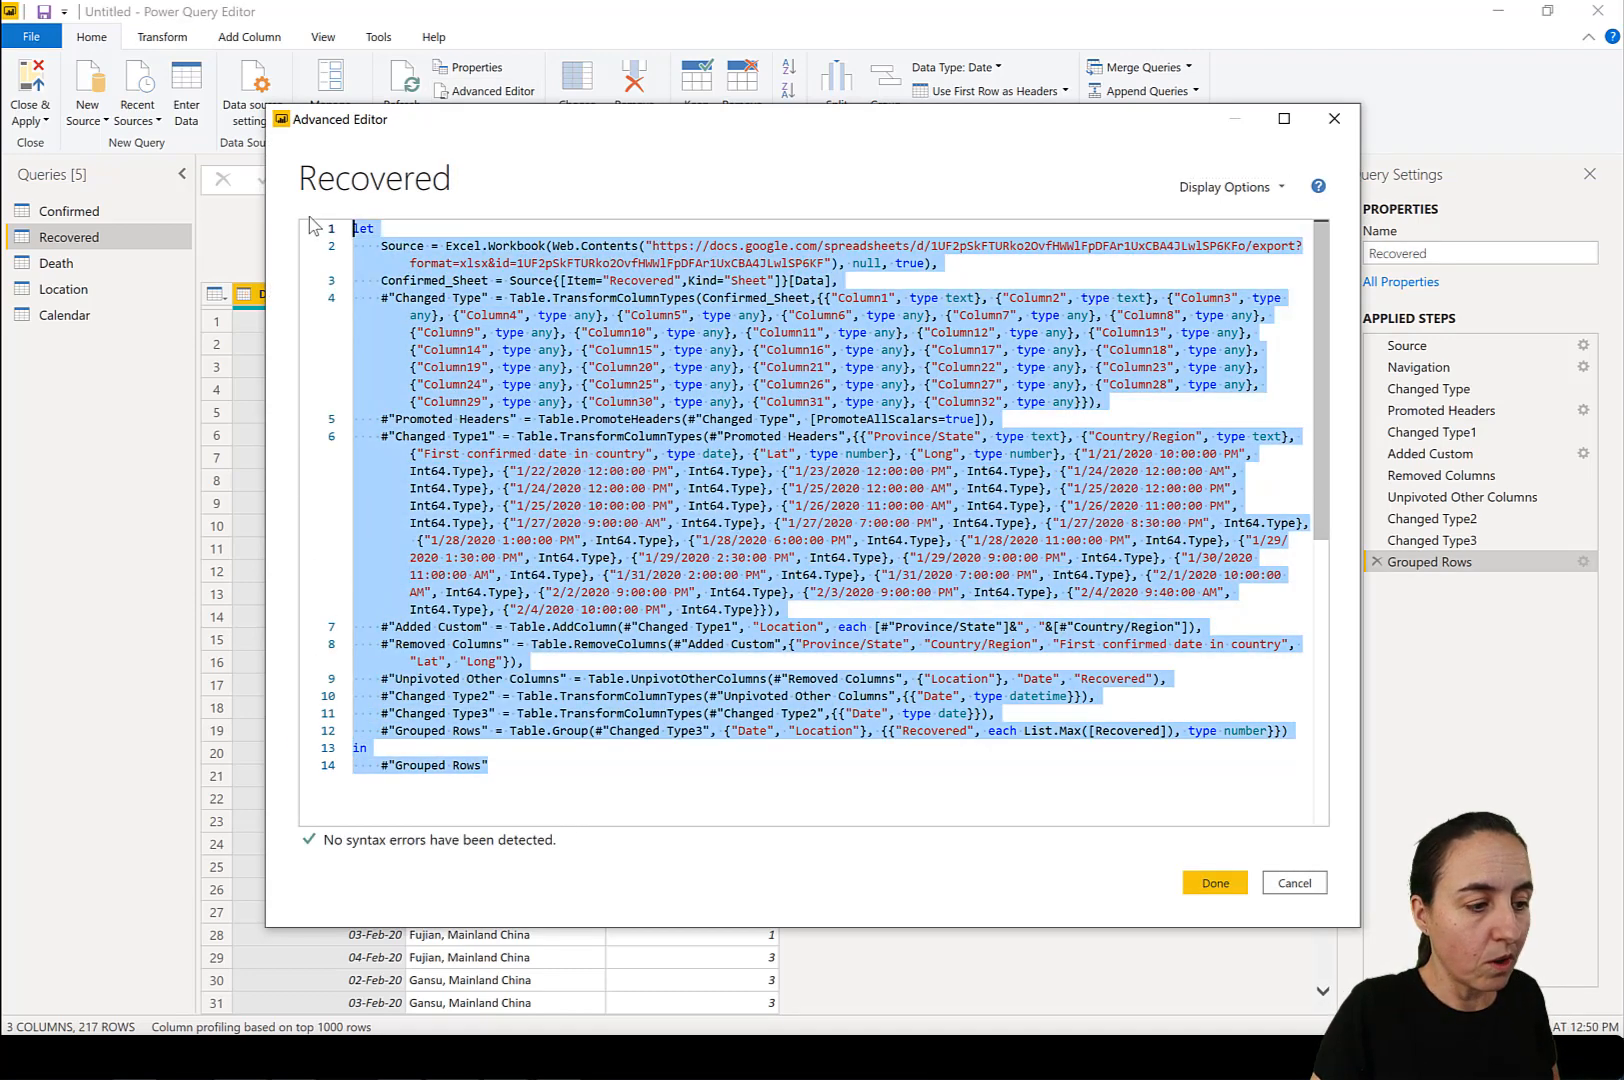
pyautogui.click(1215, 883)
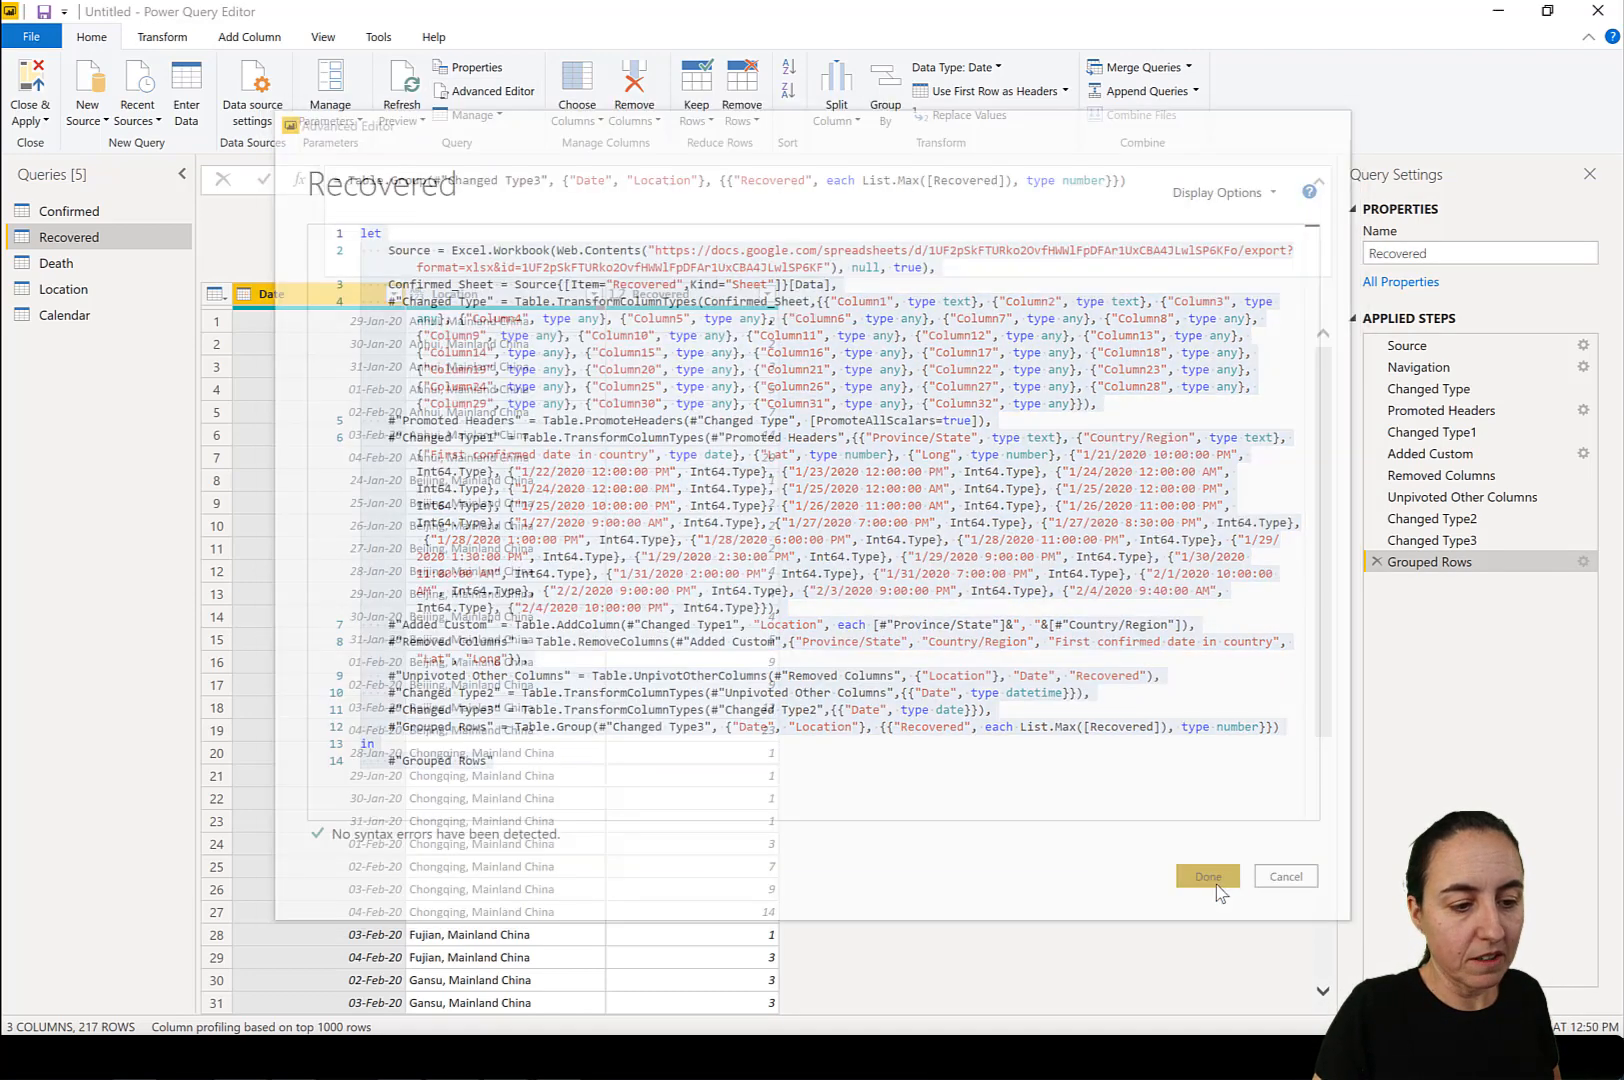
pyautogui.click(100, 263)
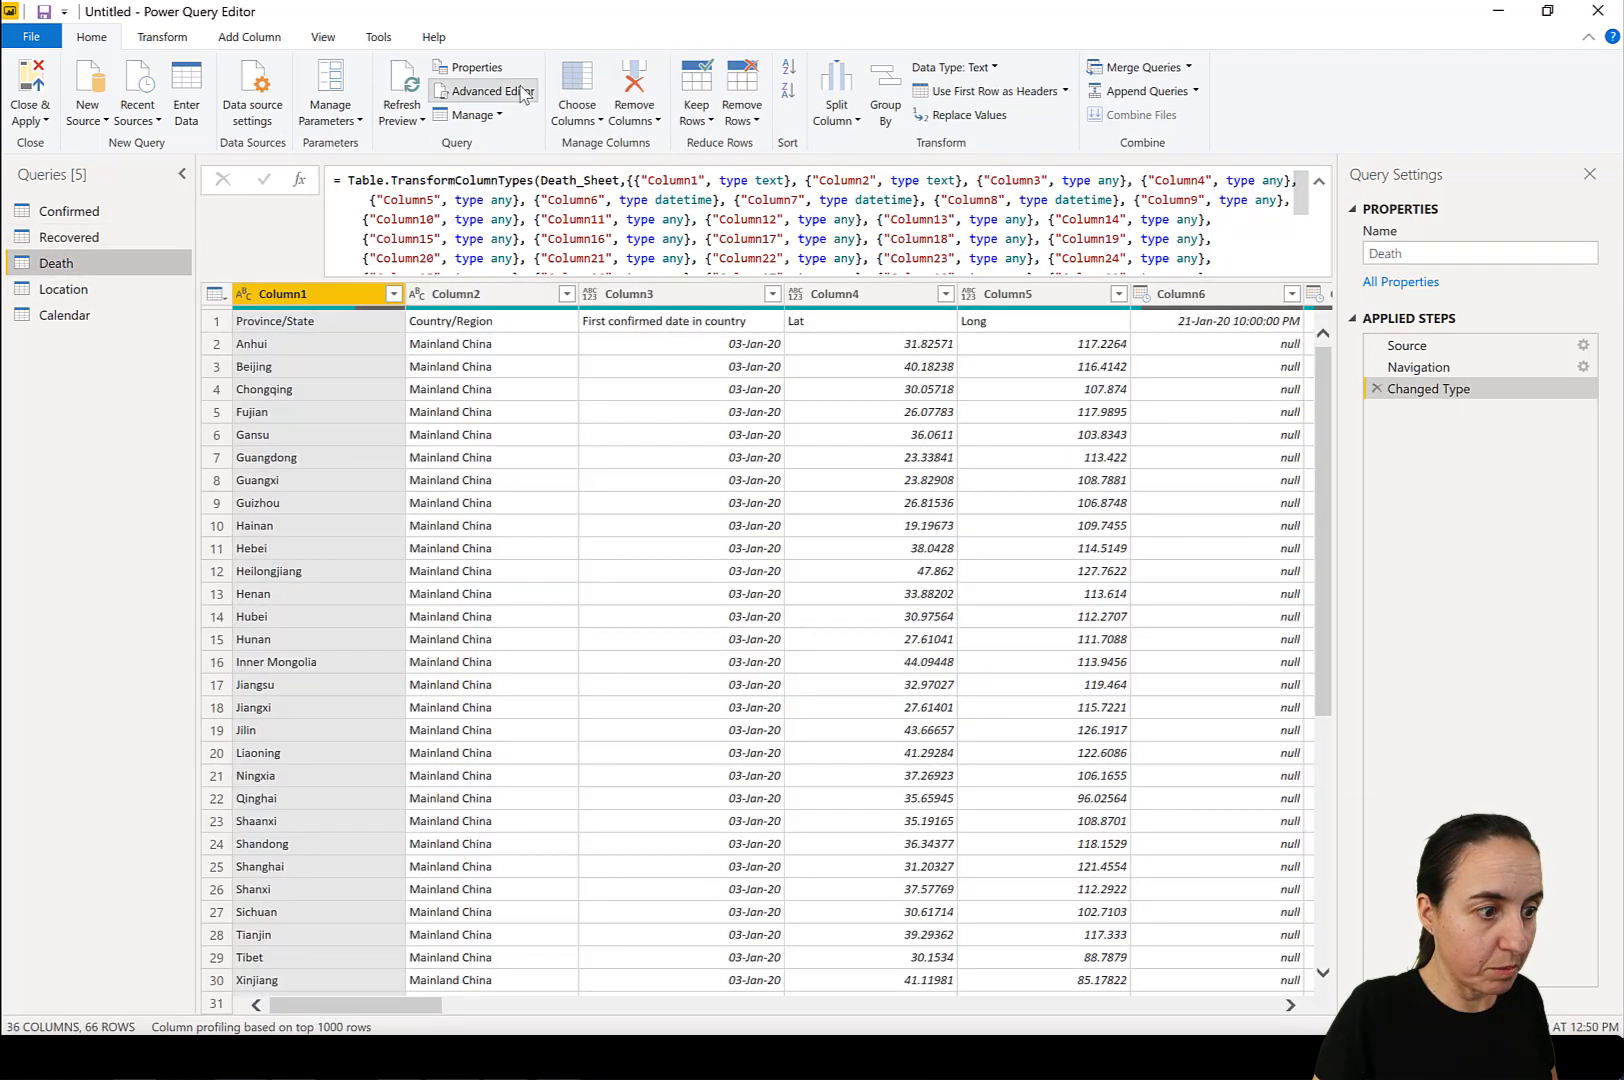
pyautogui.click(480, 92)
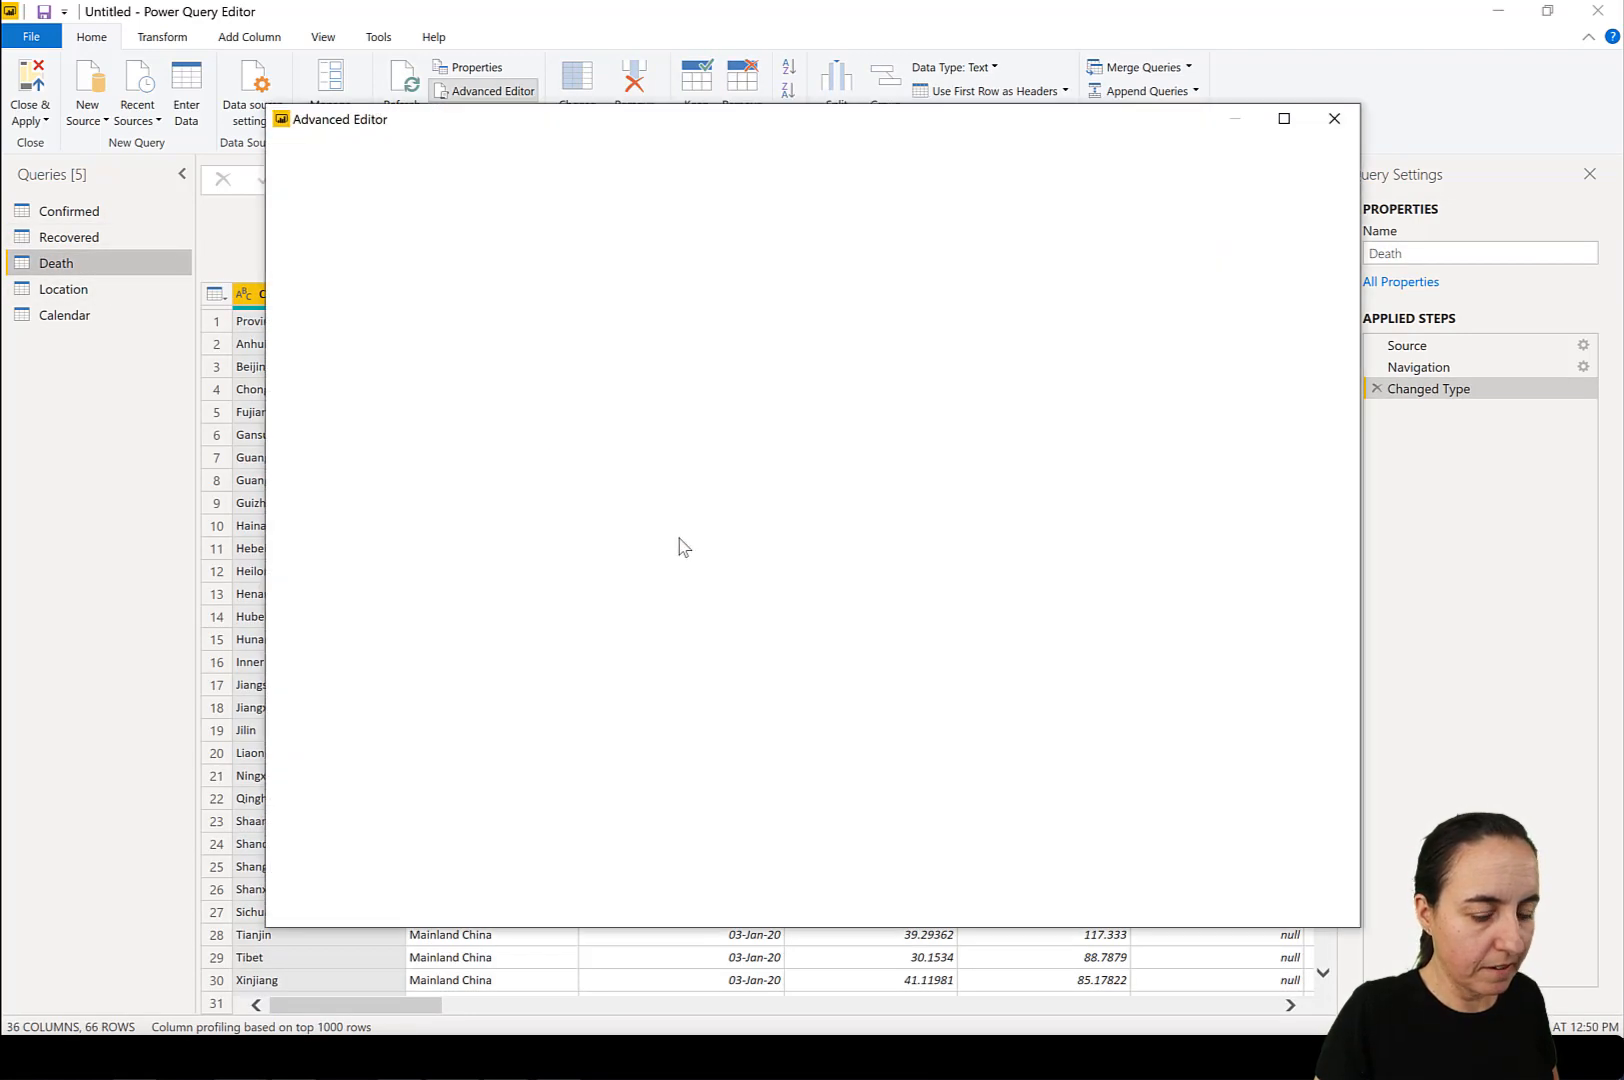
pyautogui.moveTo(490, 453); pyautogui.dragTo(345, 226)
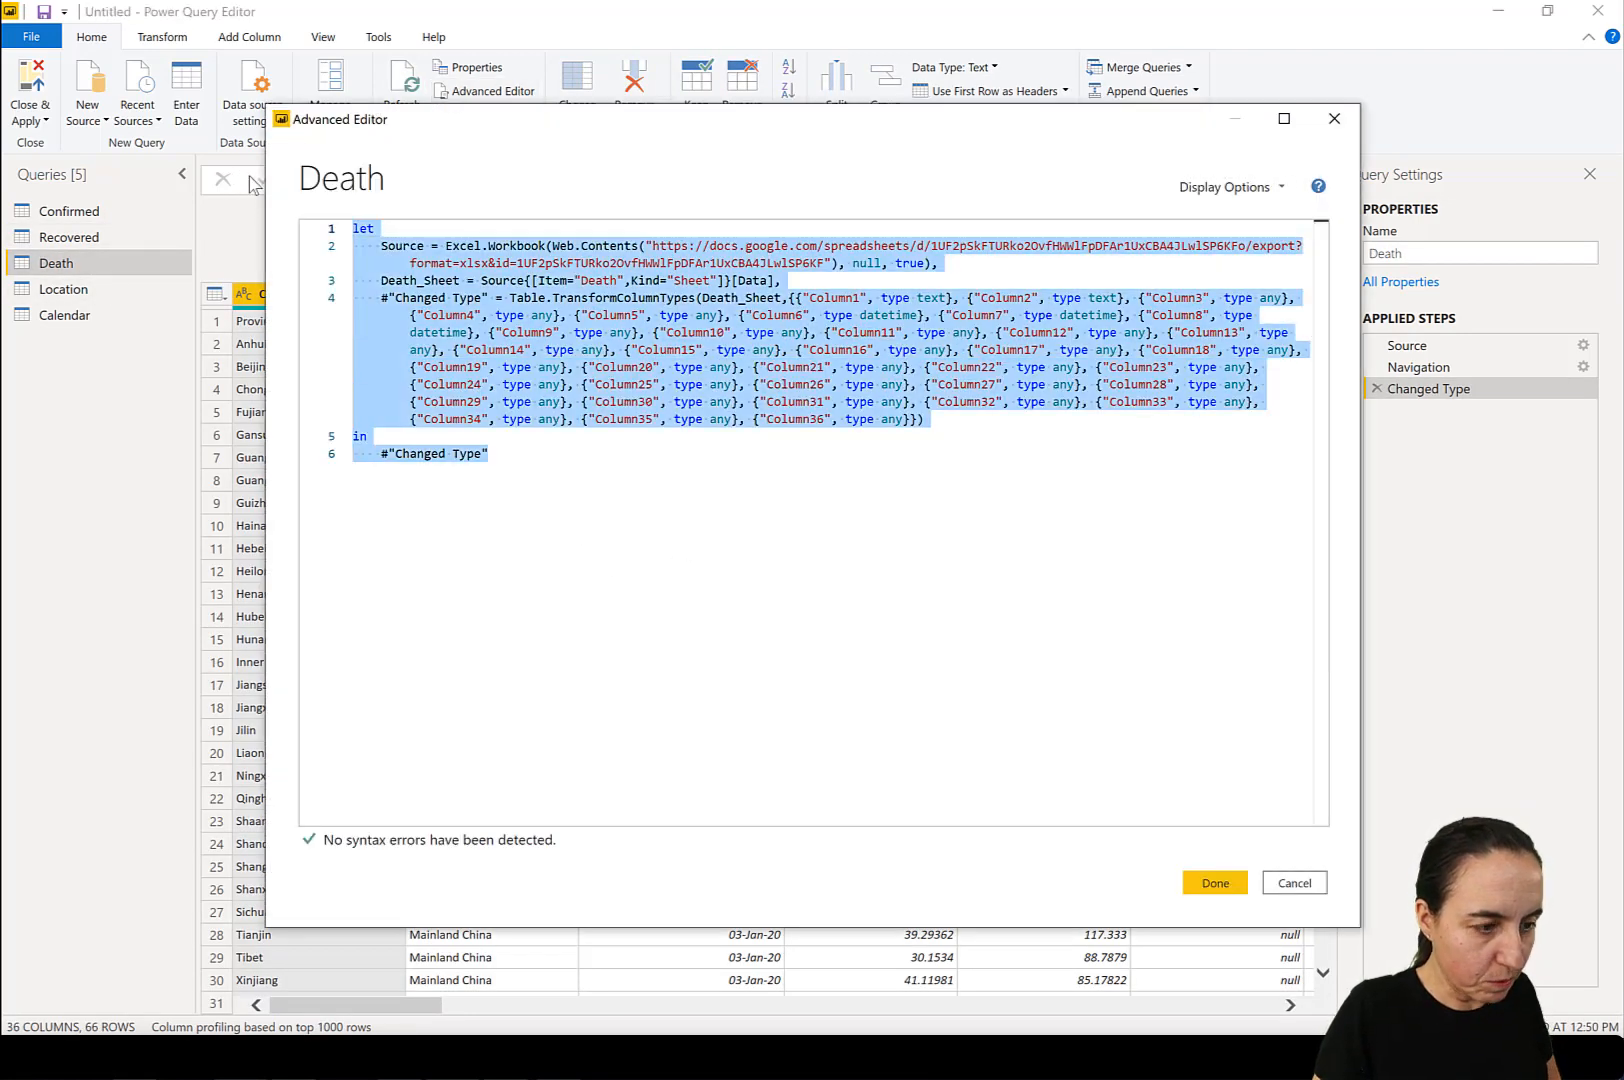
pyautogui.hotkey('ctrl', 'v')
# In the Death query's code, set the source sheet item to Death and the unpivoted value column to Deaths.
pyautogui.doubleClick(641, 280)
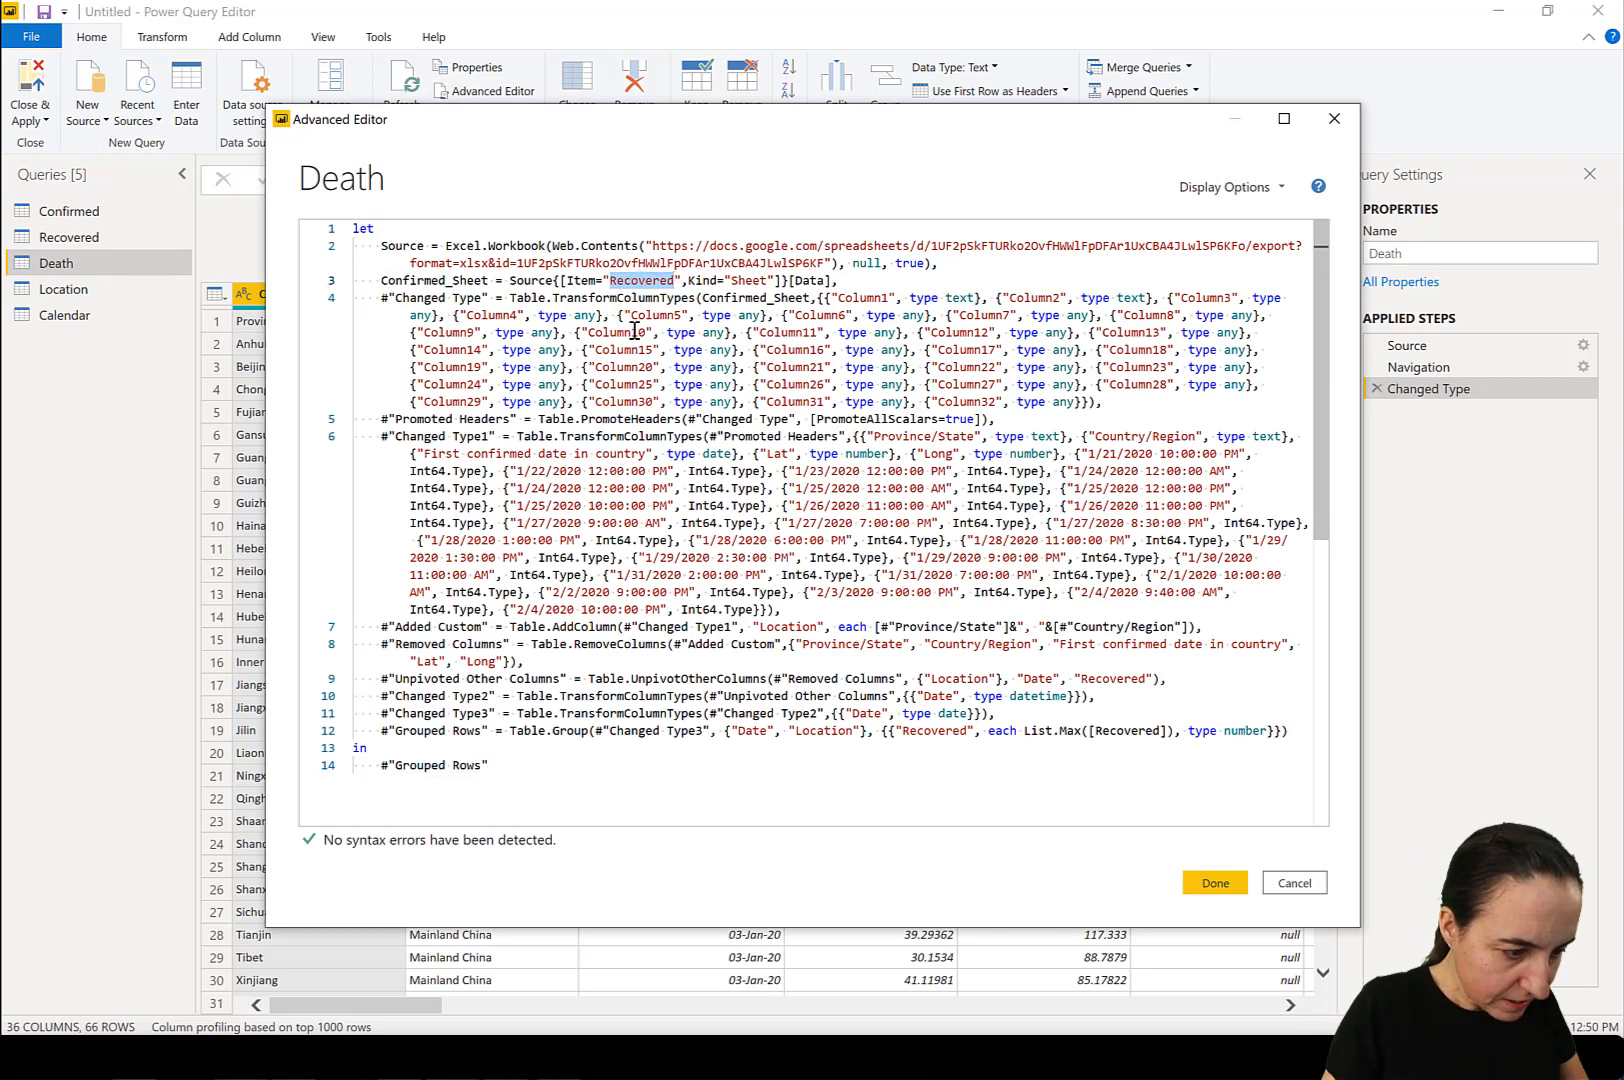
pyautogui.write('Deat')
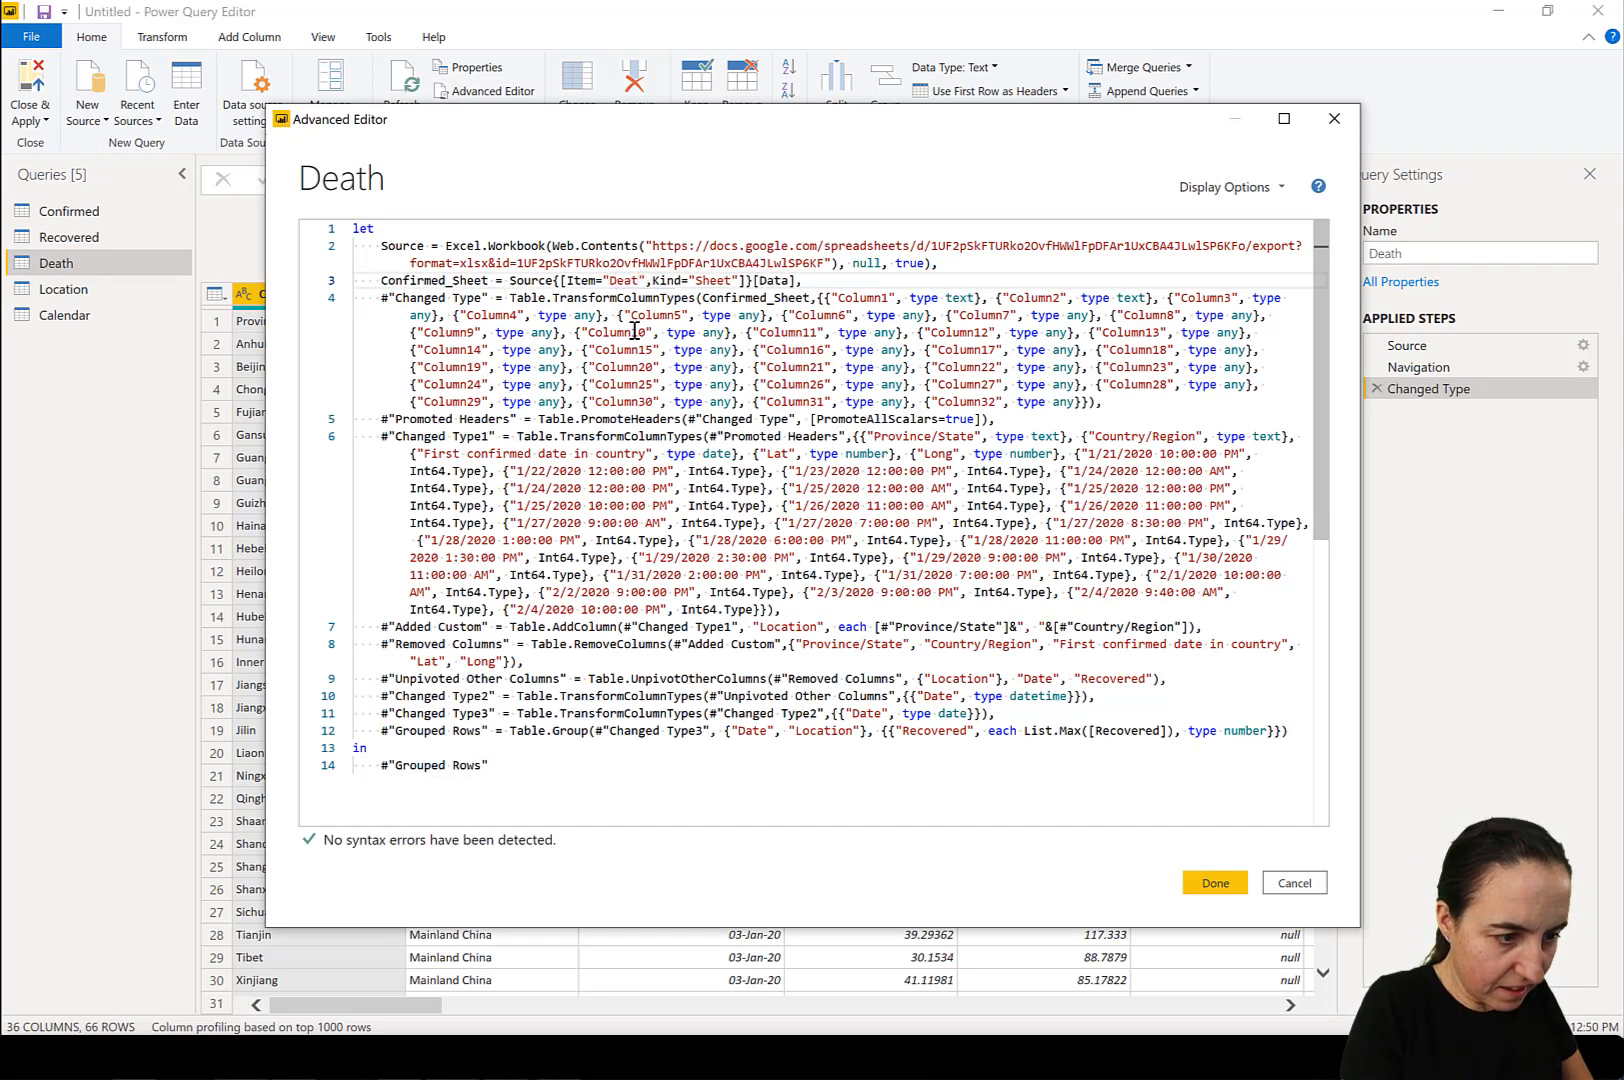
pyautogui.write('h')
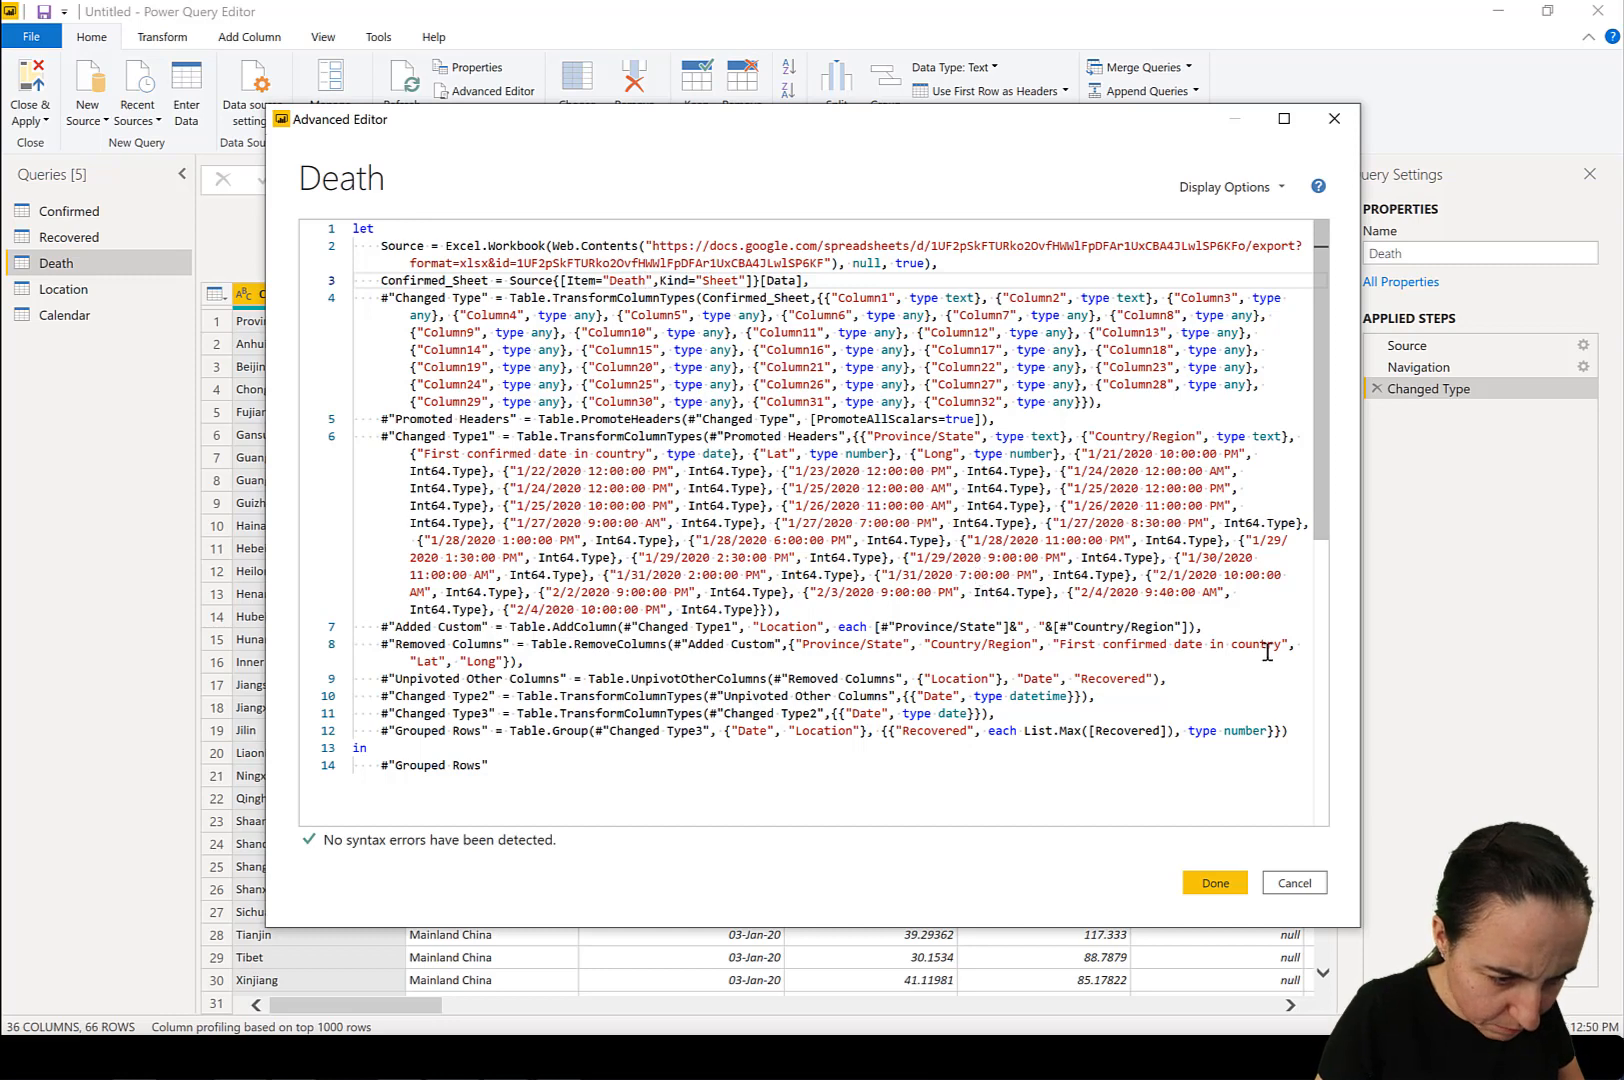
pyautogui.doubleClick(1130, 680)
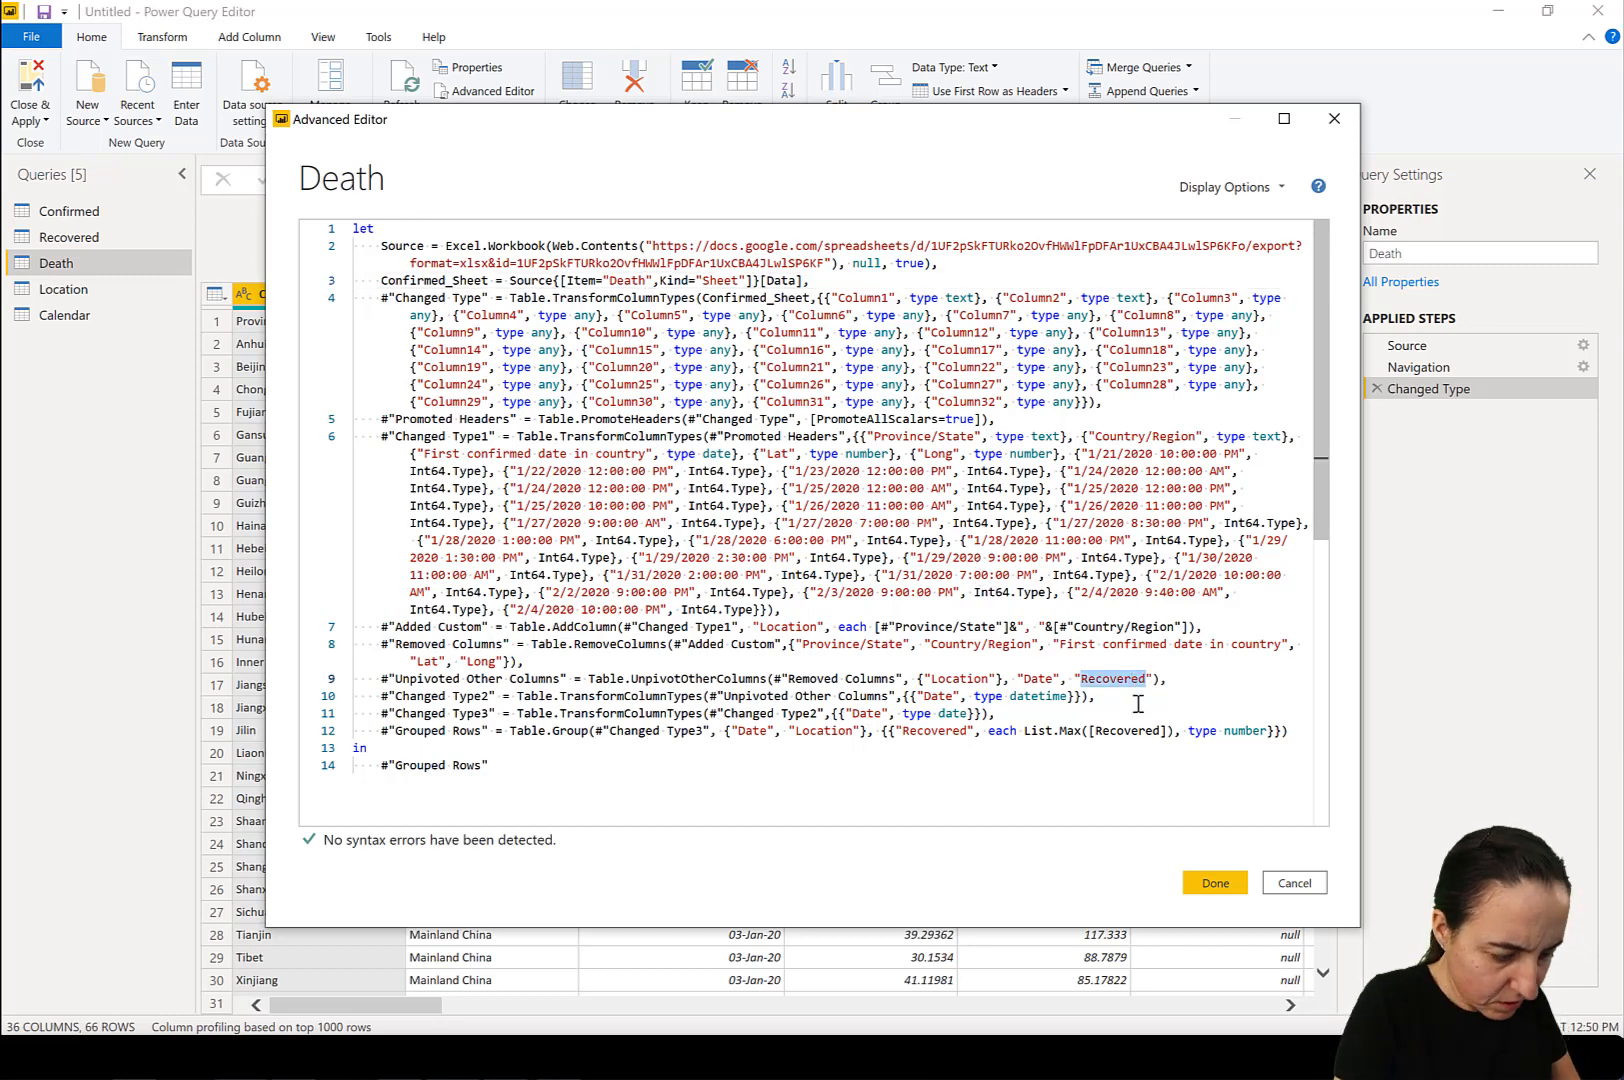
pyautogui.write('Deaths')
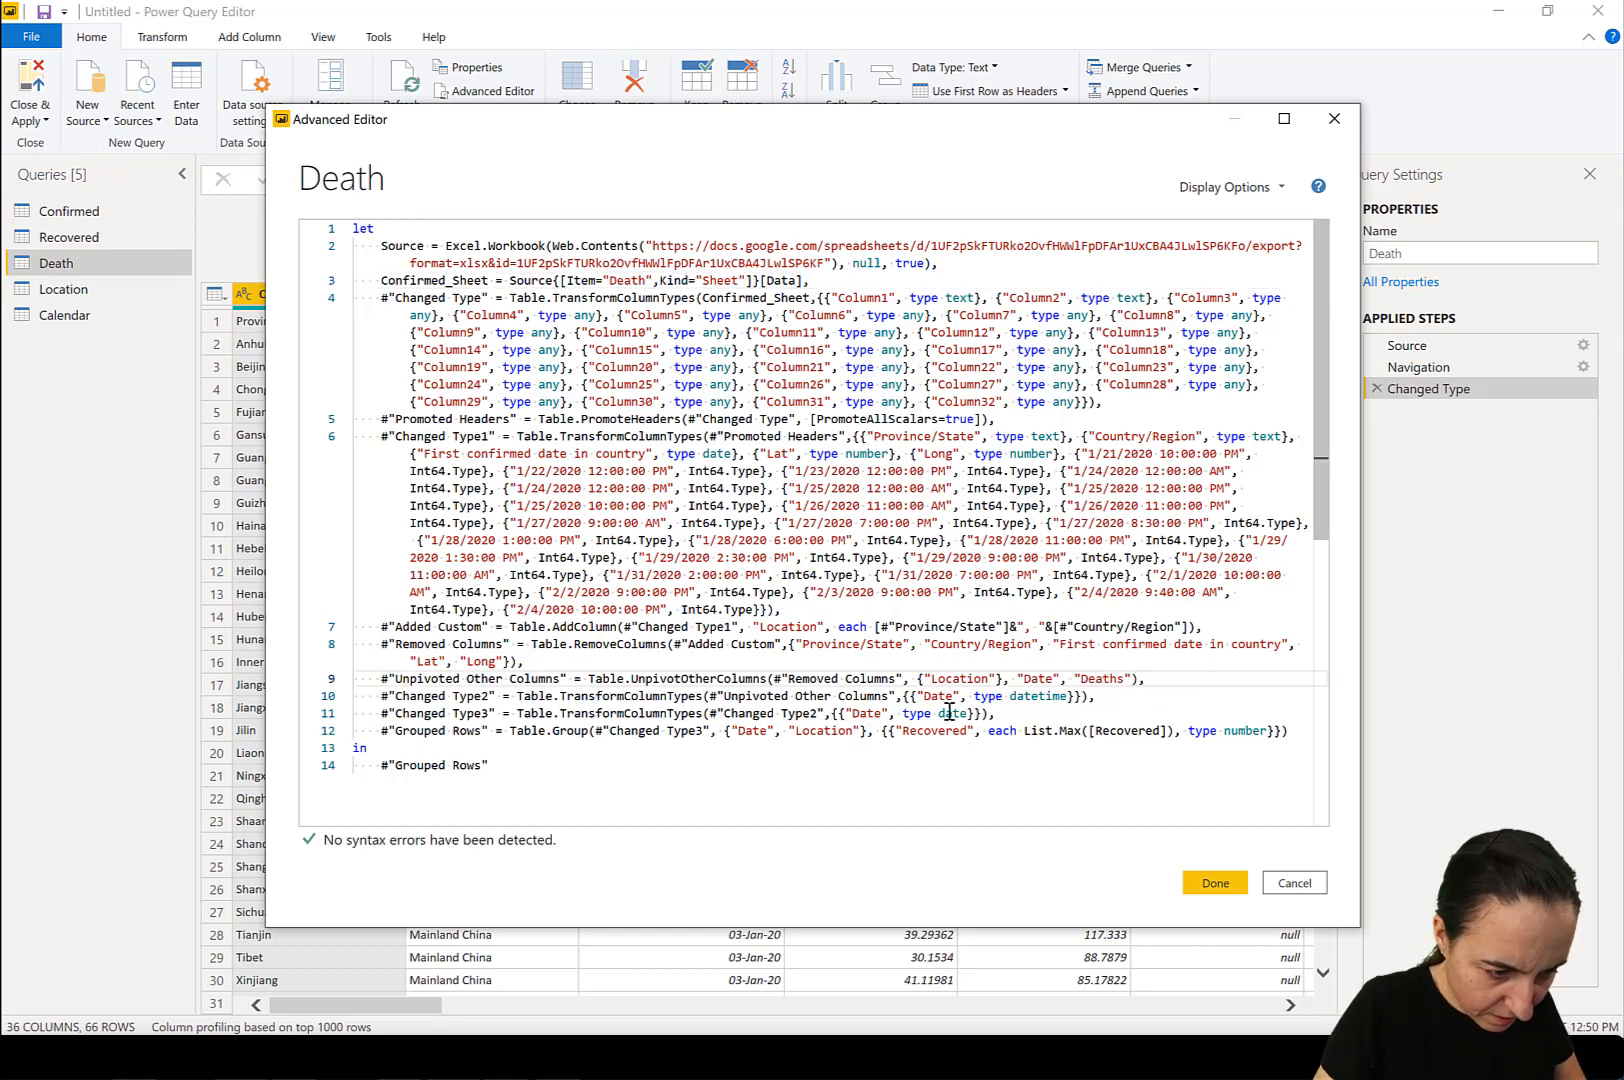
# In the Grouped Rows line, set both the new column name and the List.Max column to Deaths, and apply the code.
pyautogui.doubleClick(933, 731)
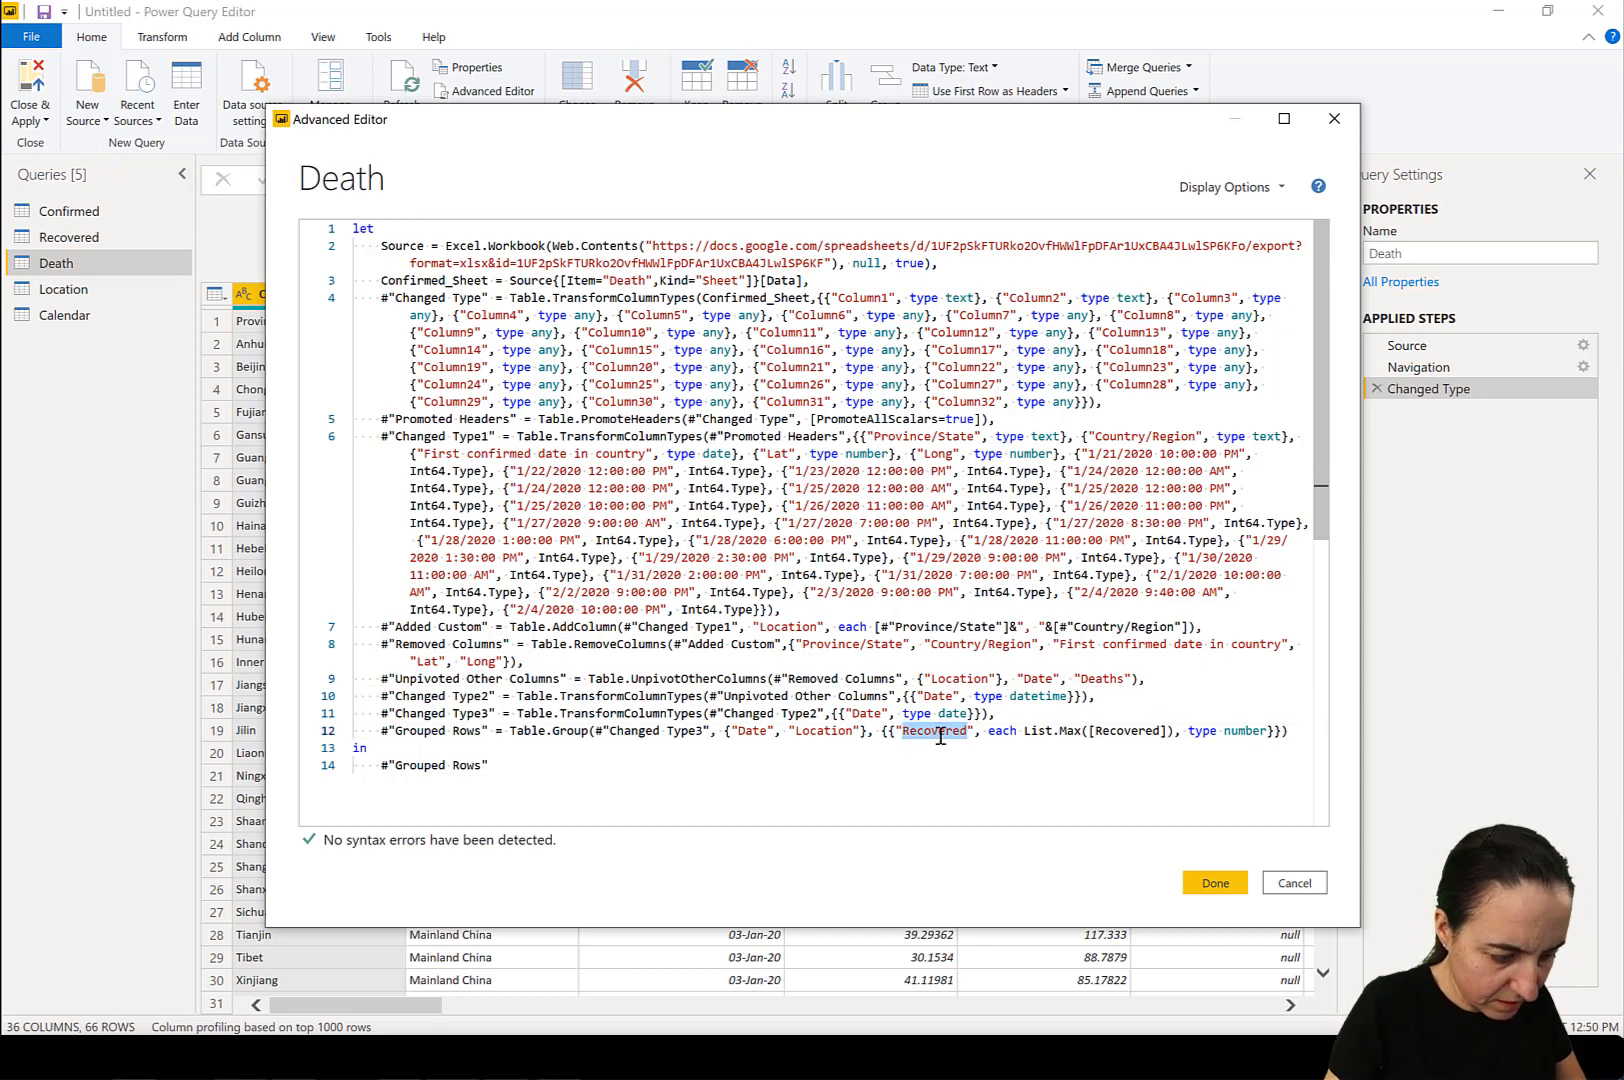
pyautogui.write('Death')
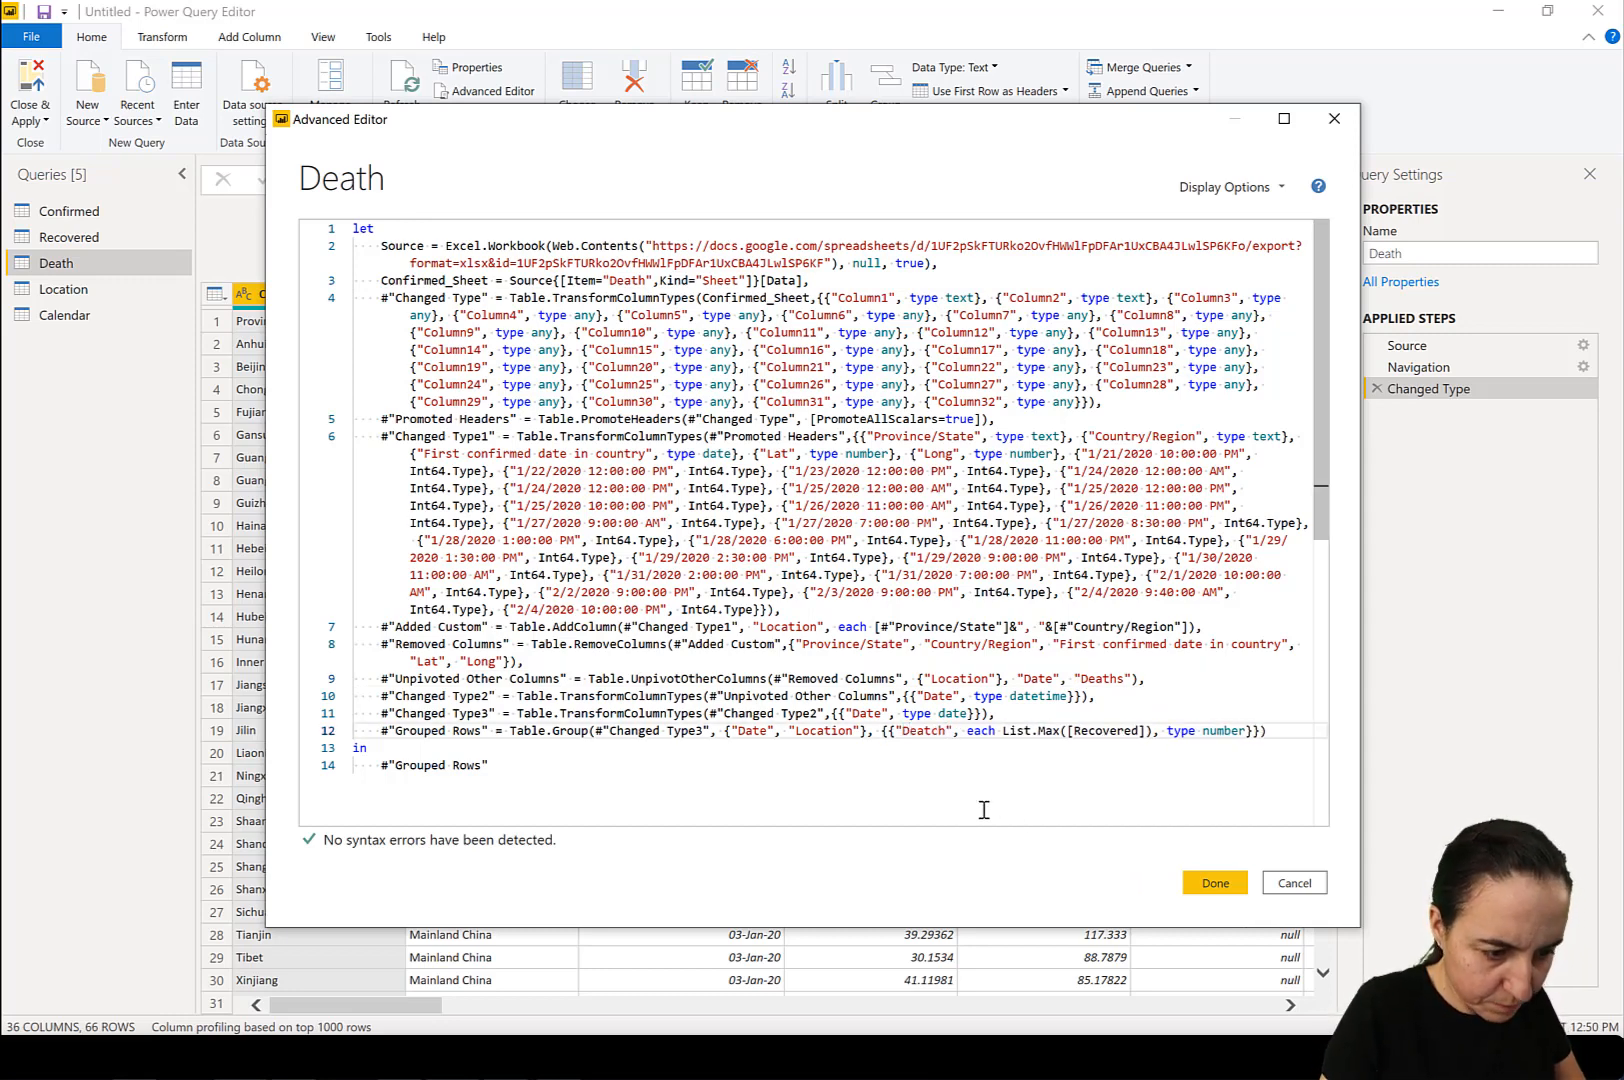
pyautogui.press('BackSpace')
pyautogui.write('hs')
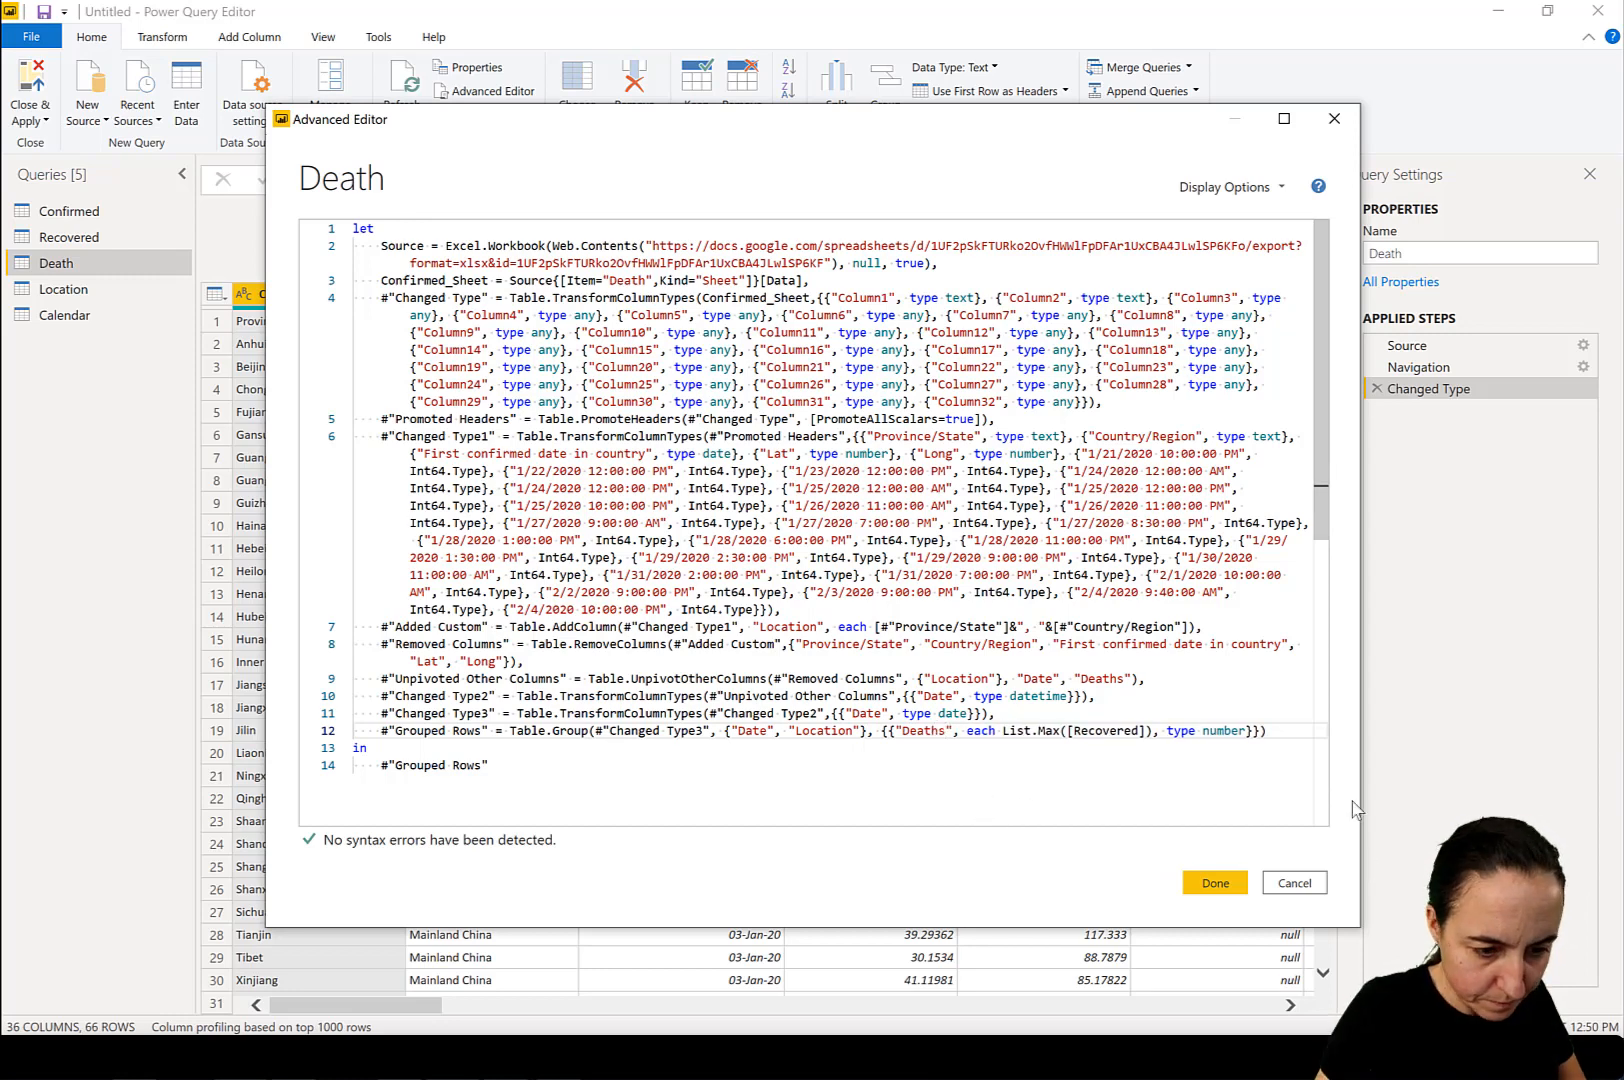
pyautogui.doubleClick(1110, 732)
pyautogui.write('Death')
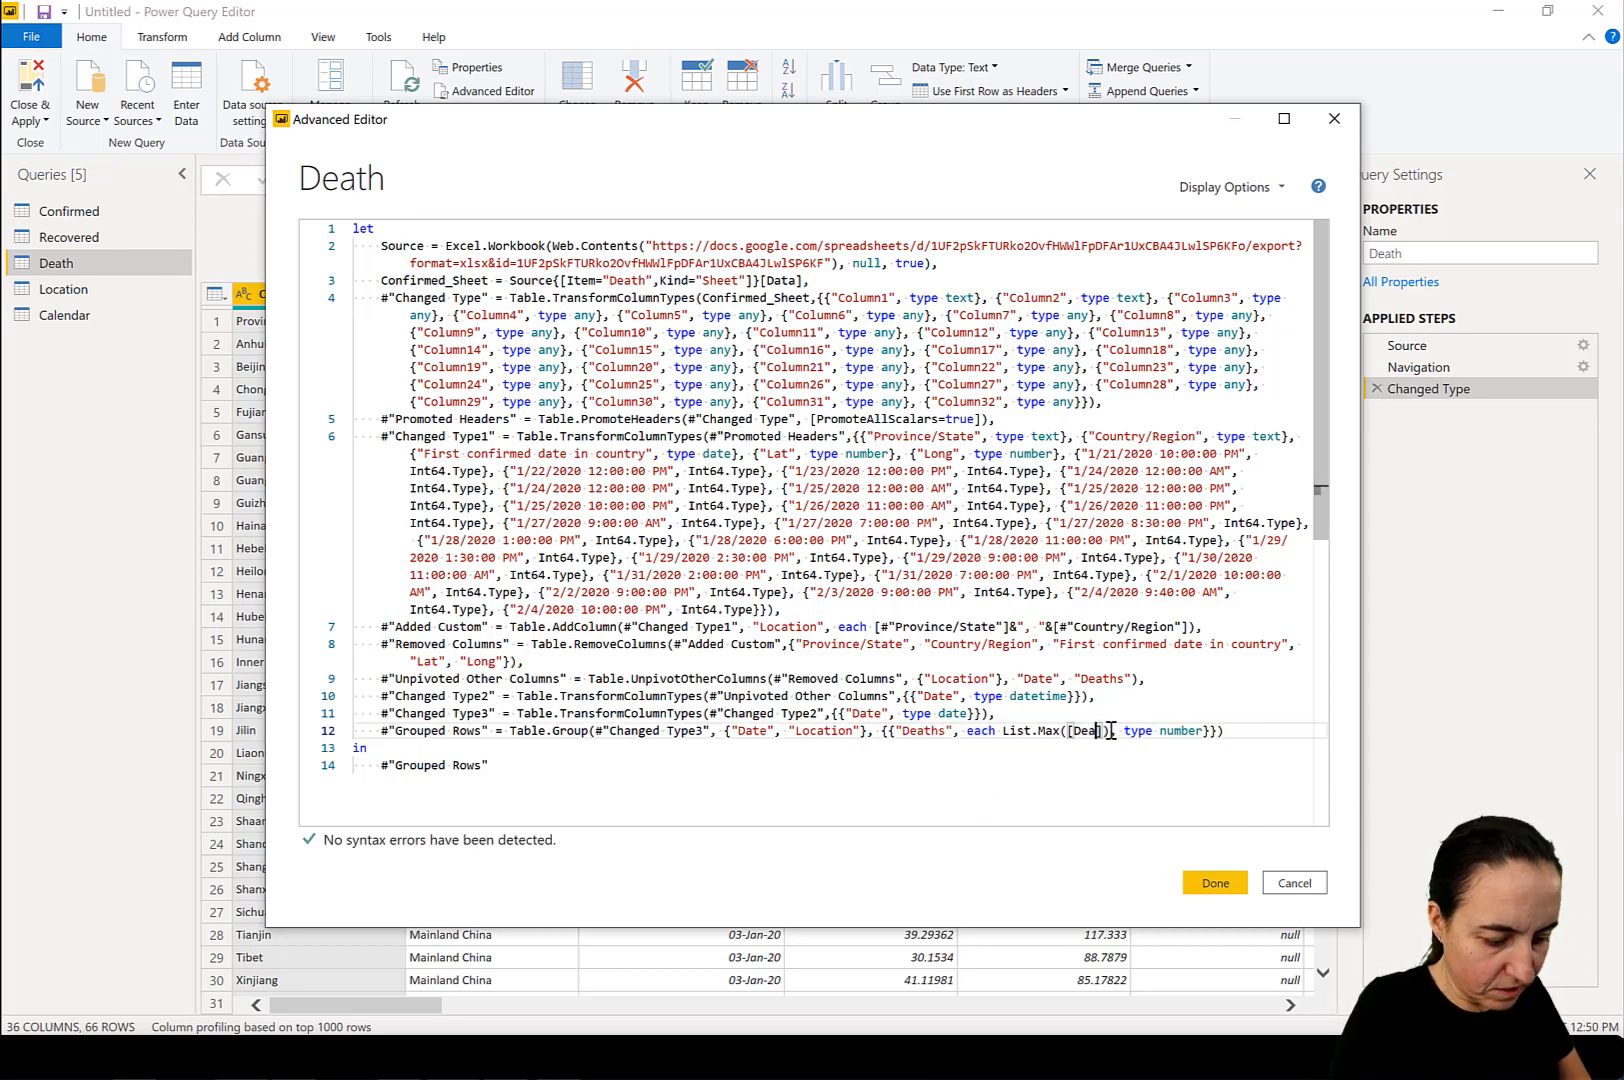
pyautogui.write('s')
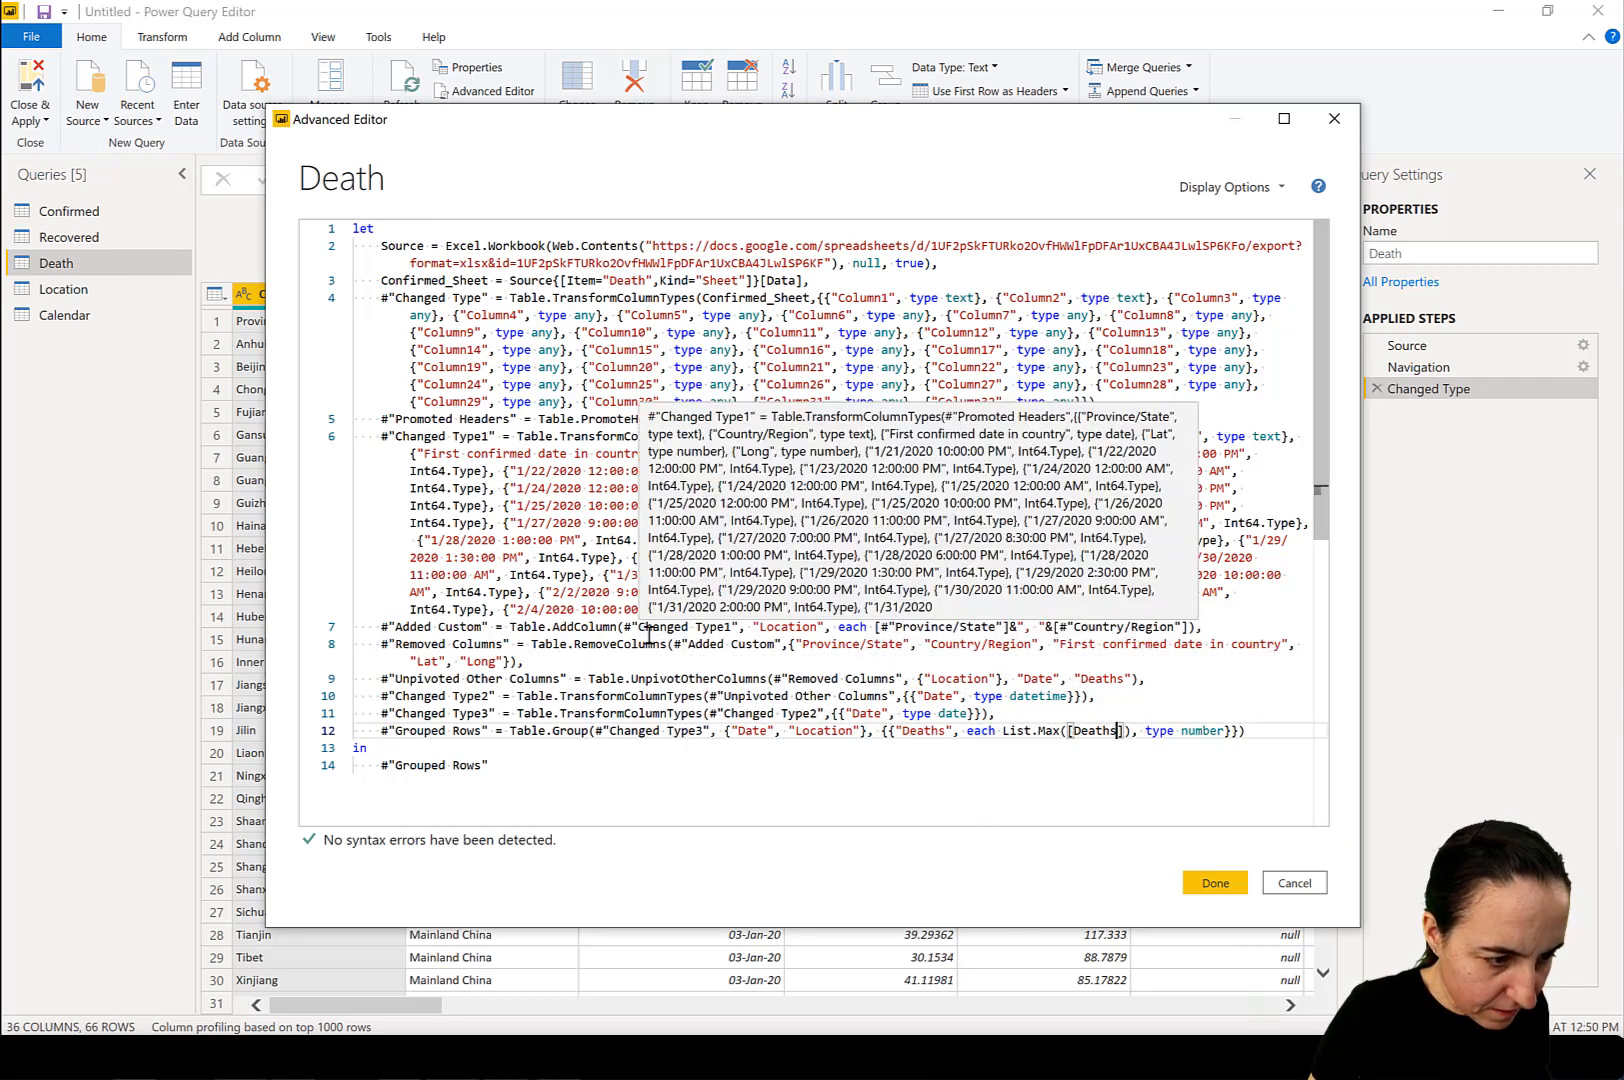
pyautogui.click(1215, 882)
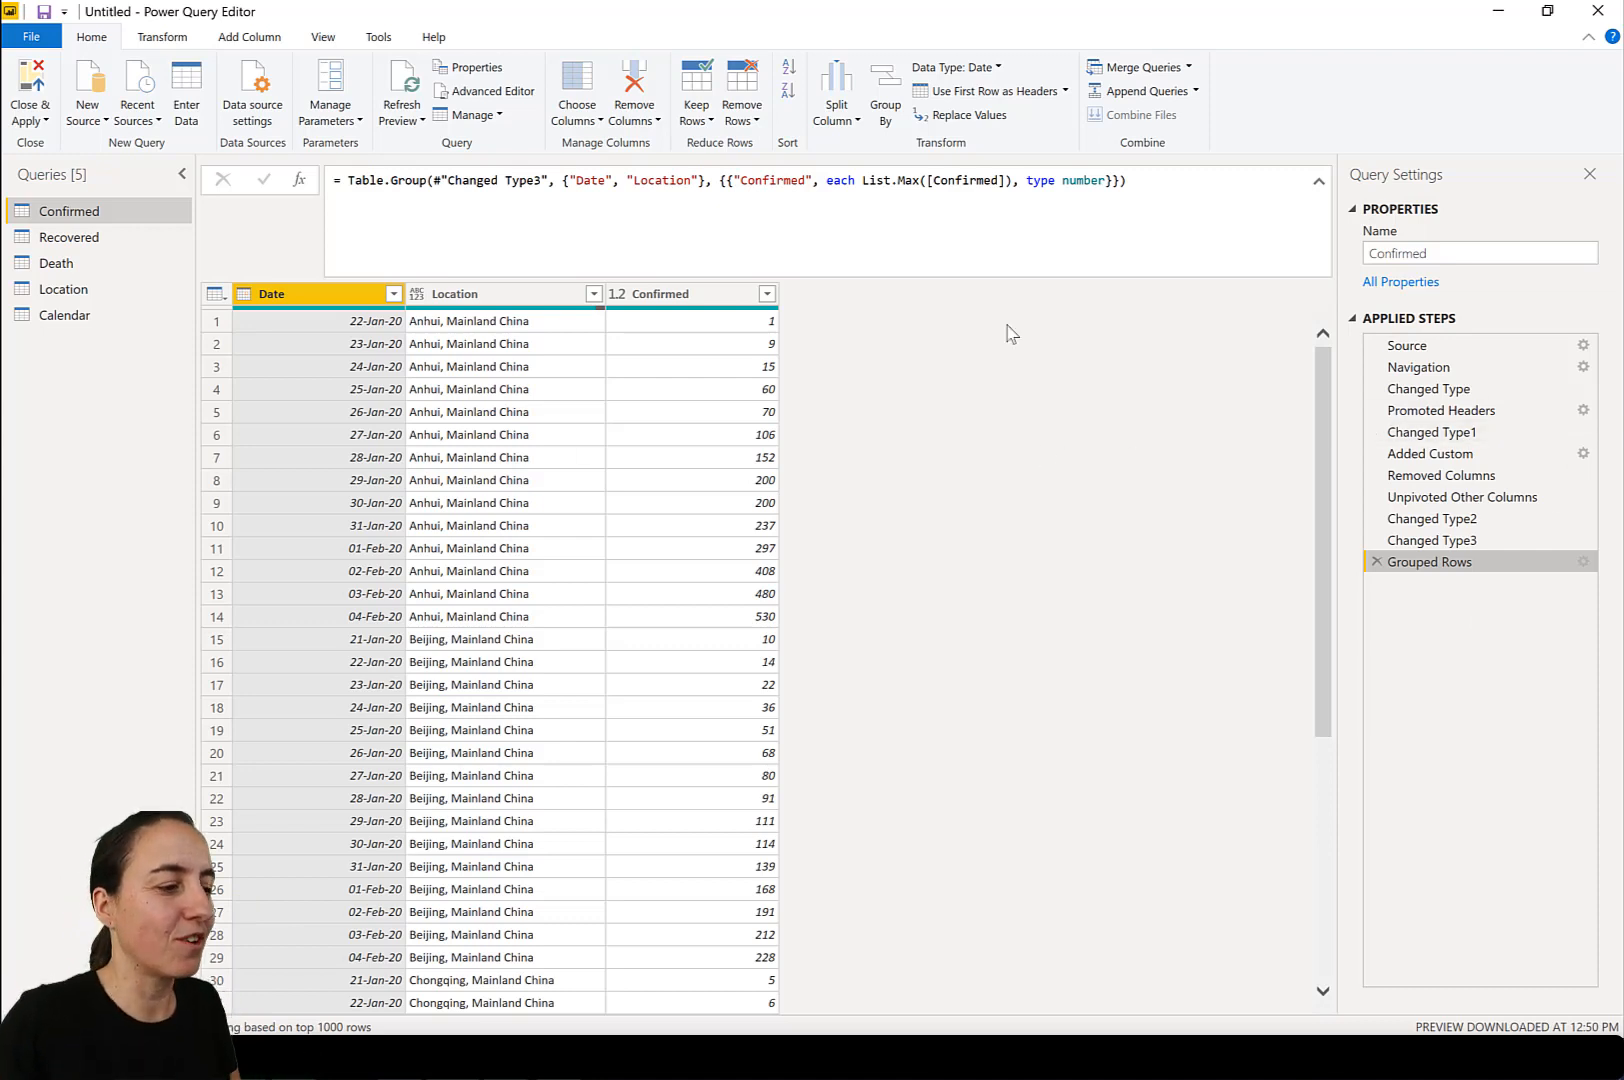
# Merge the Recovered query into Confirmed, matching on Date and Location with a Left Outer join.
pyautogui.click(1142, 66)
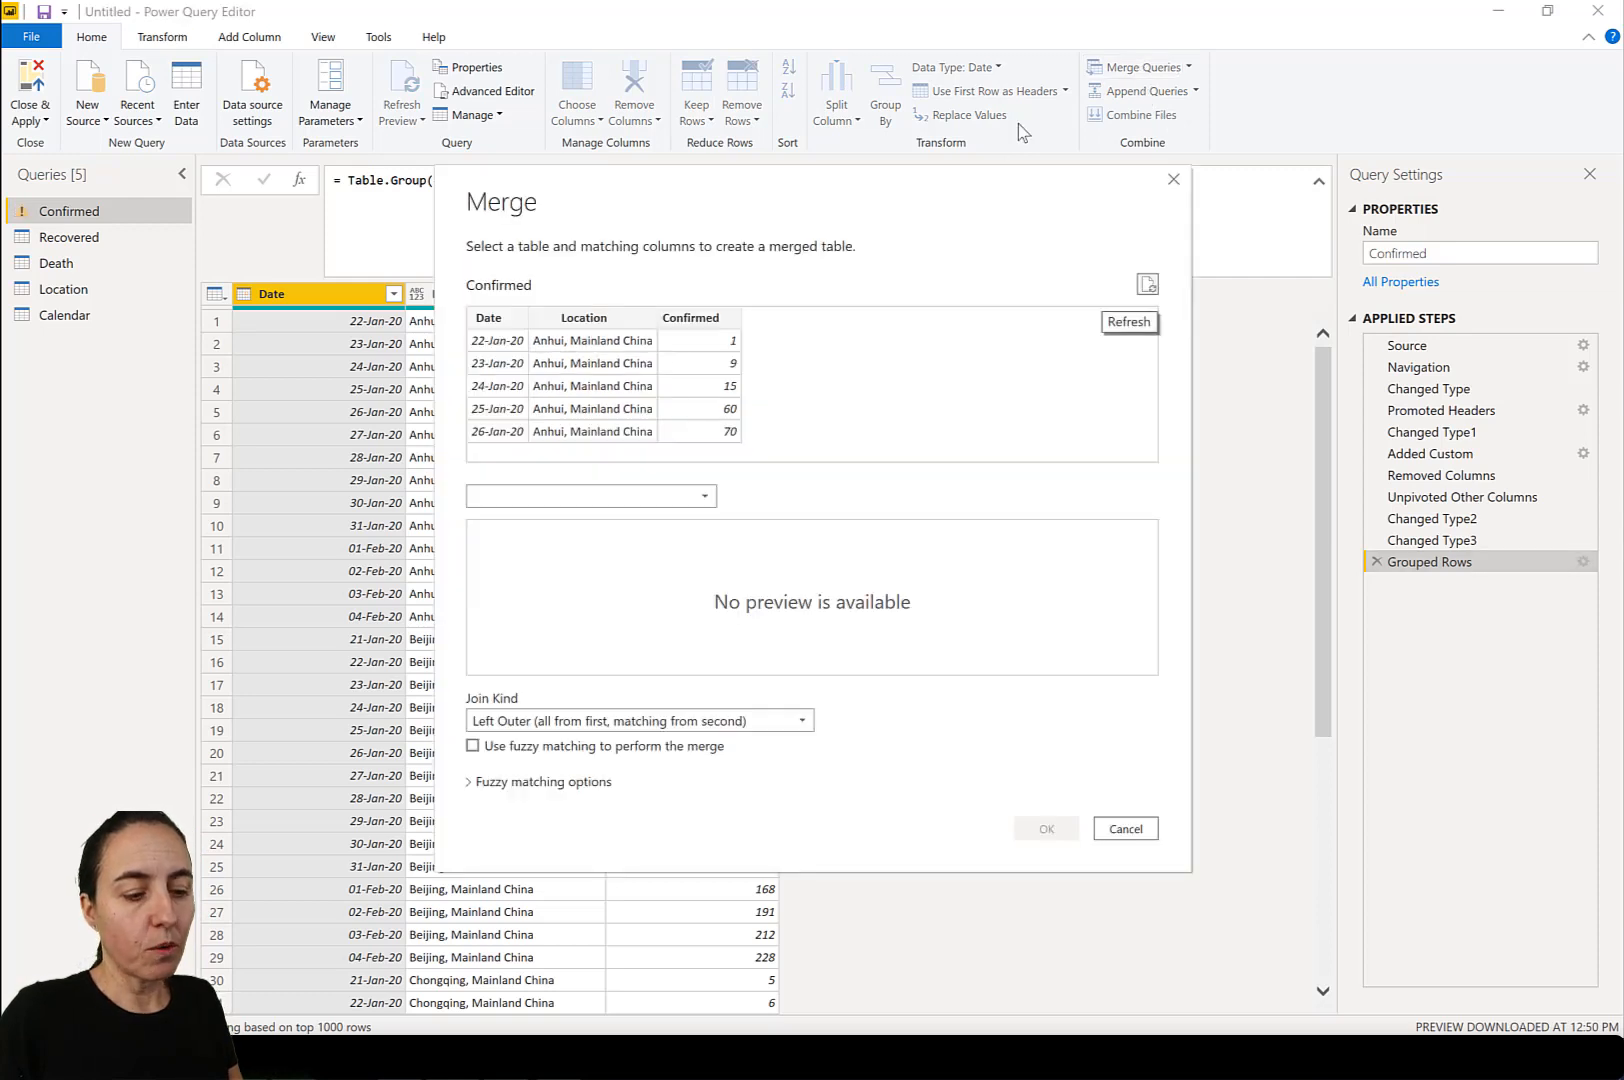
pyautogui.click(636, 497)
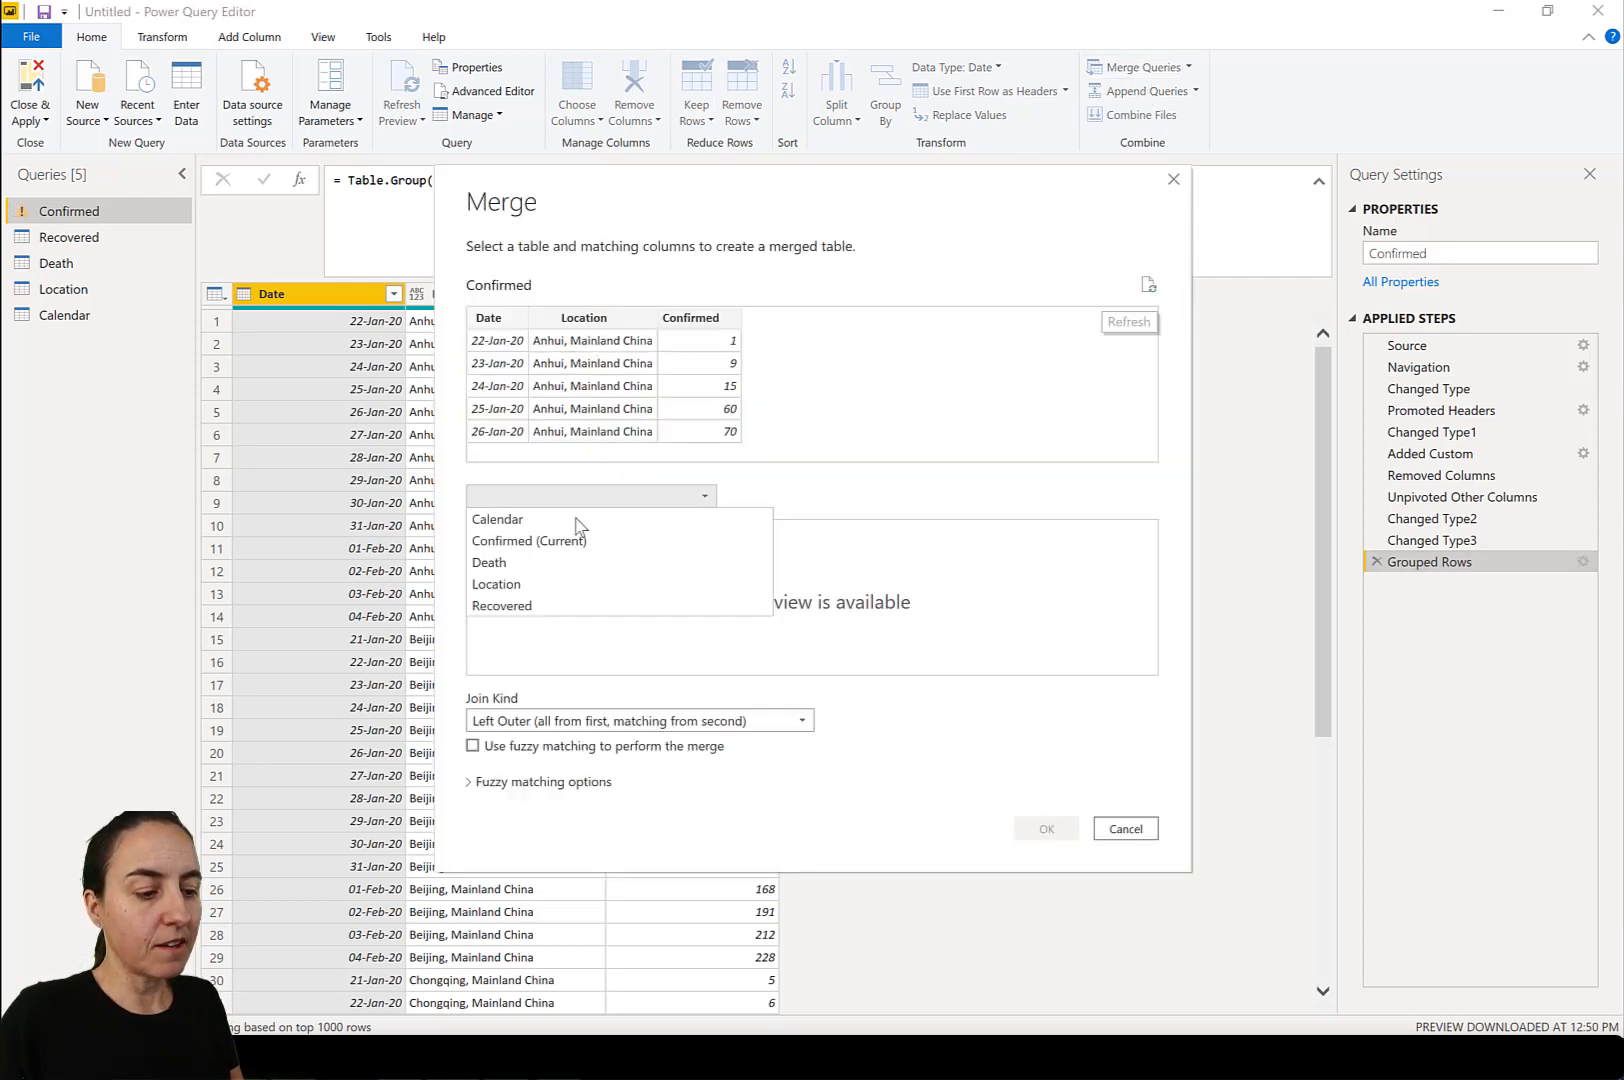
pyautogui.click(572, 606)
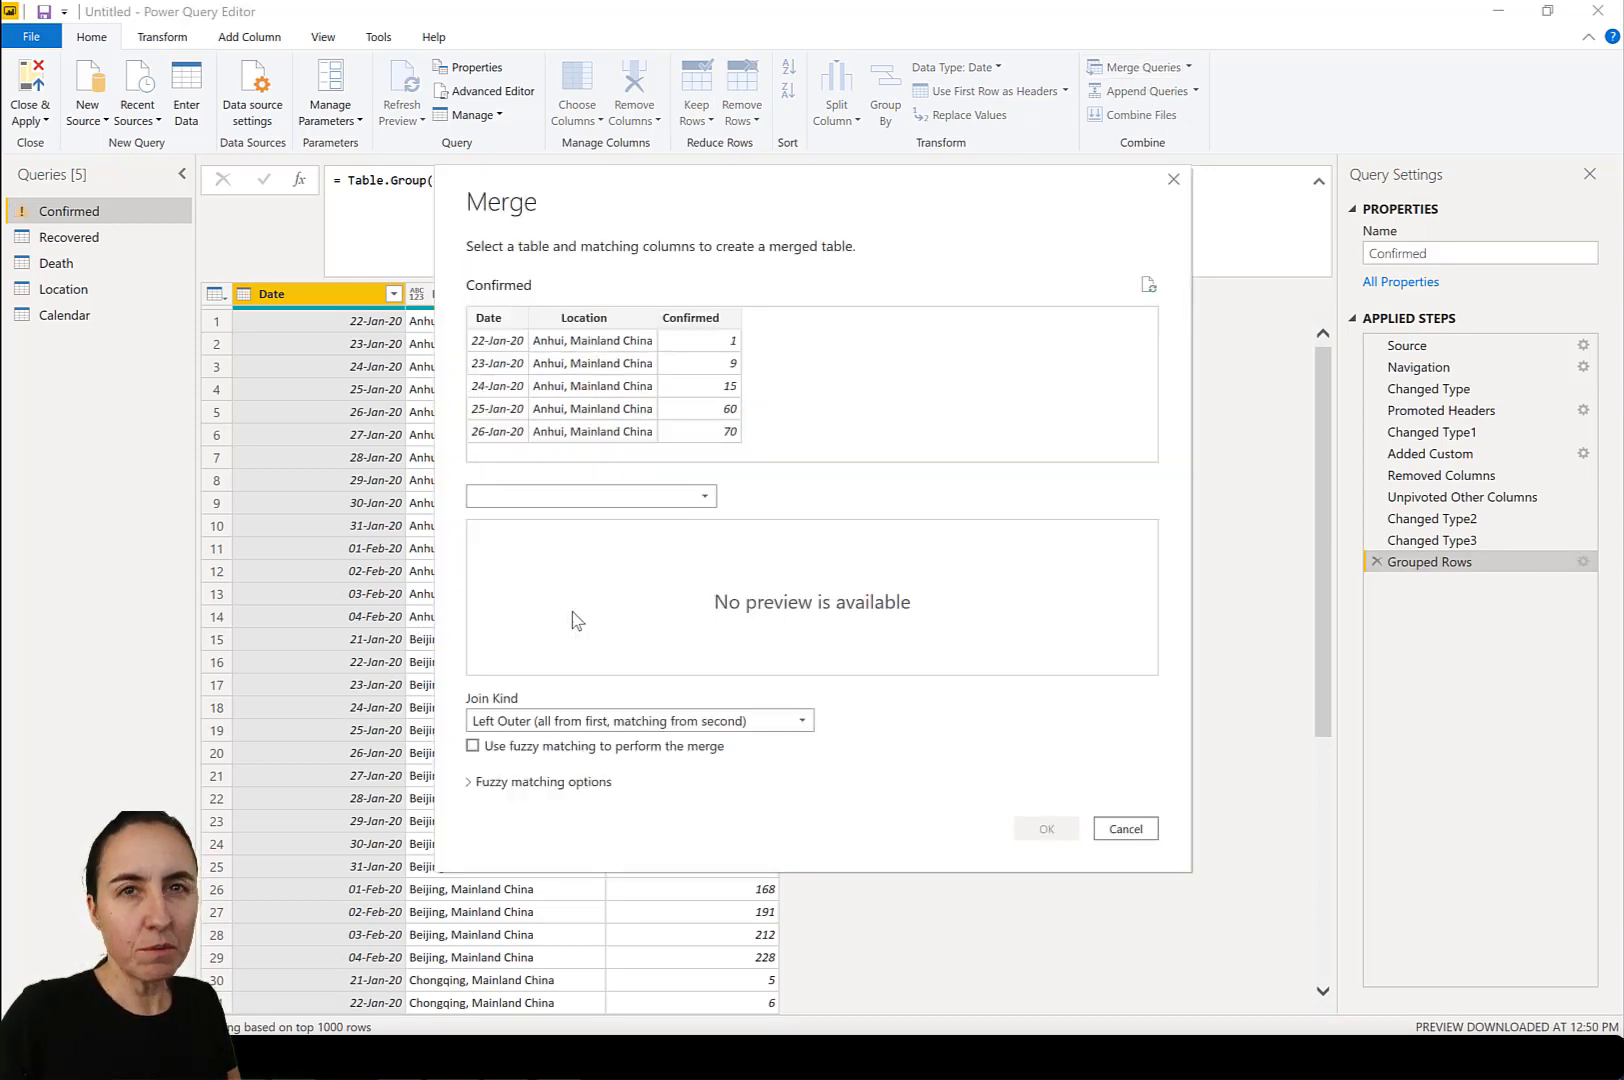
pyautogui.click(505, 333)
pyautogui.keyDown('ctrl'); pyautogui.click(608, 323); pyautogui.keyUp('ctrl')
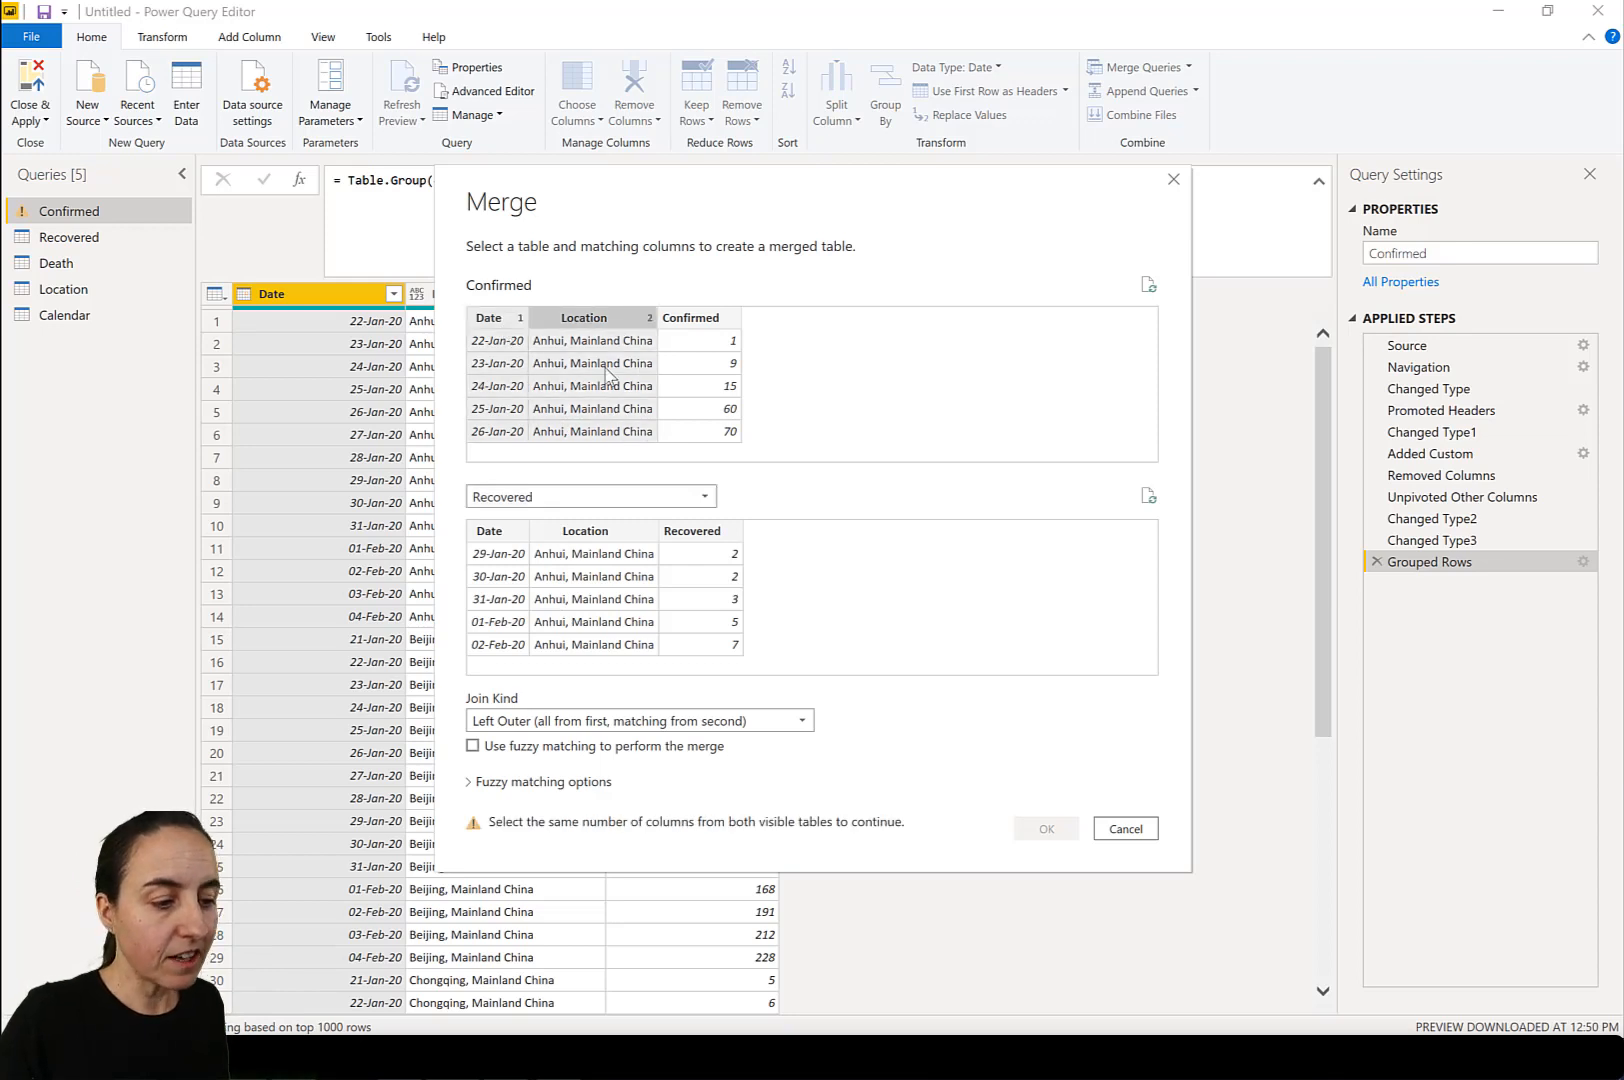
pyautogui.click(502, 533)
pyautogui.keyDown('ctrl'); pyautogui.click(605, 535); pyautogui.keyUp('ctrl')
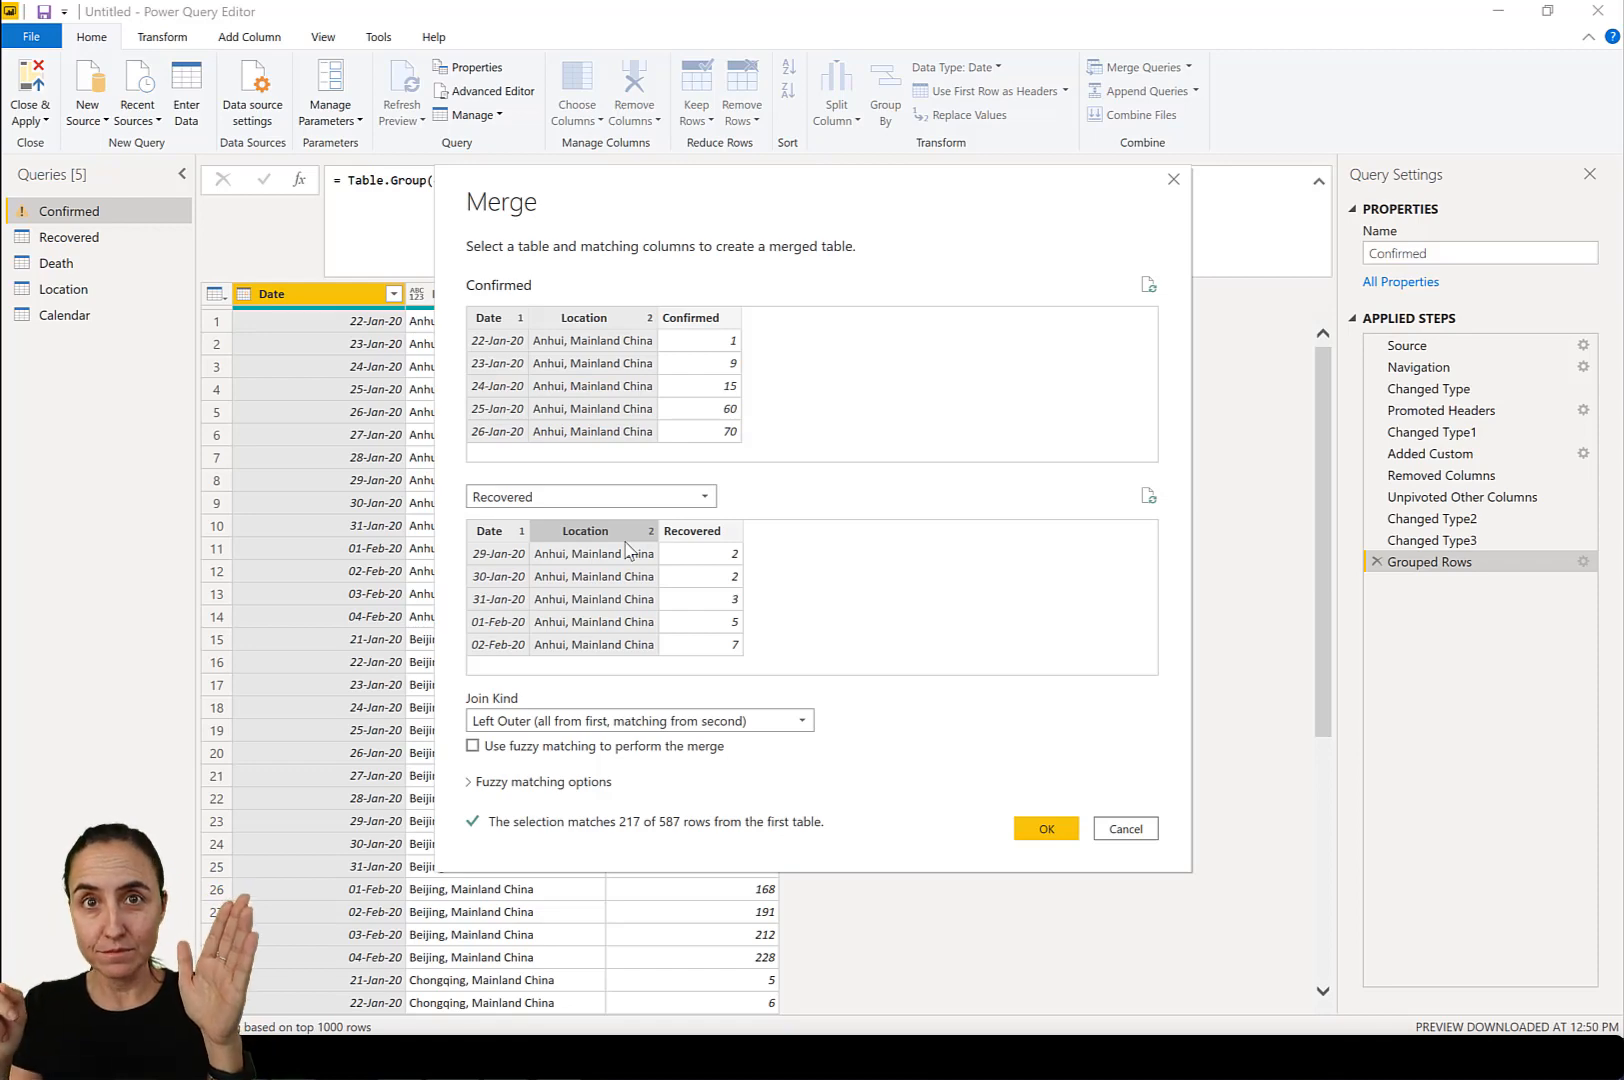
pyautogui.click(1050, 832)
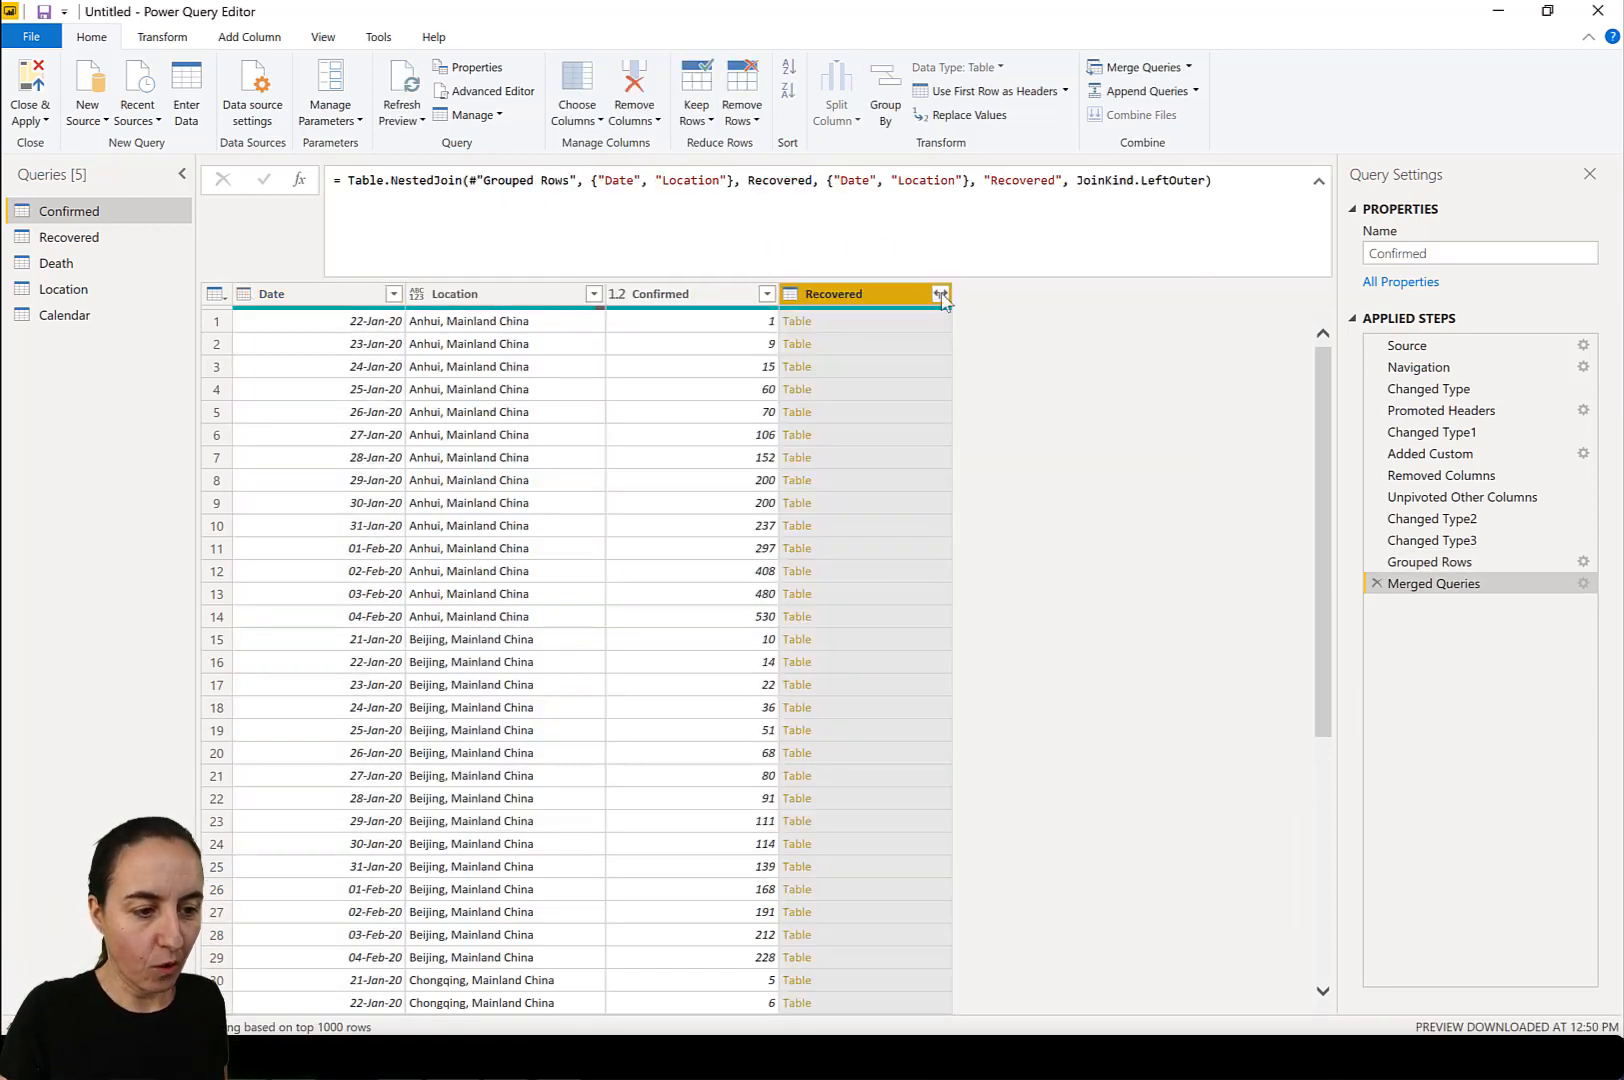
# Expand the merged Recovered table column to include only its Recovered field, without the original column name as prefix.
pyautogui.click(940, 294)
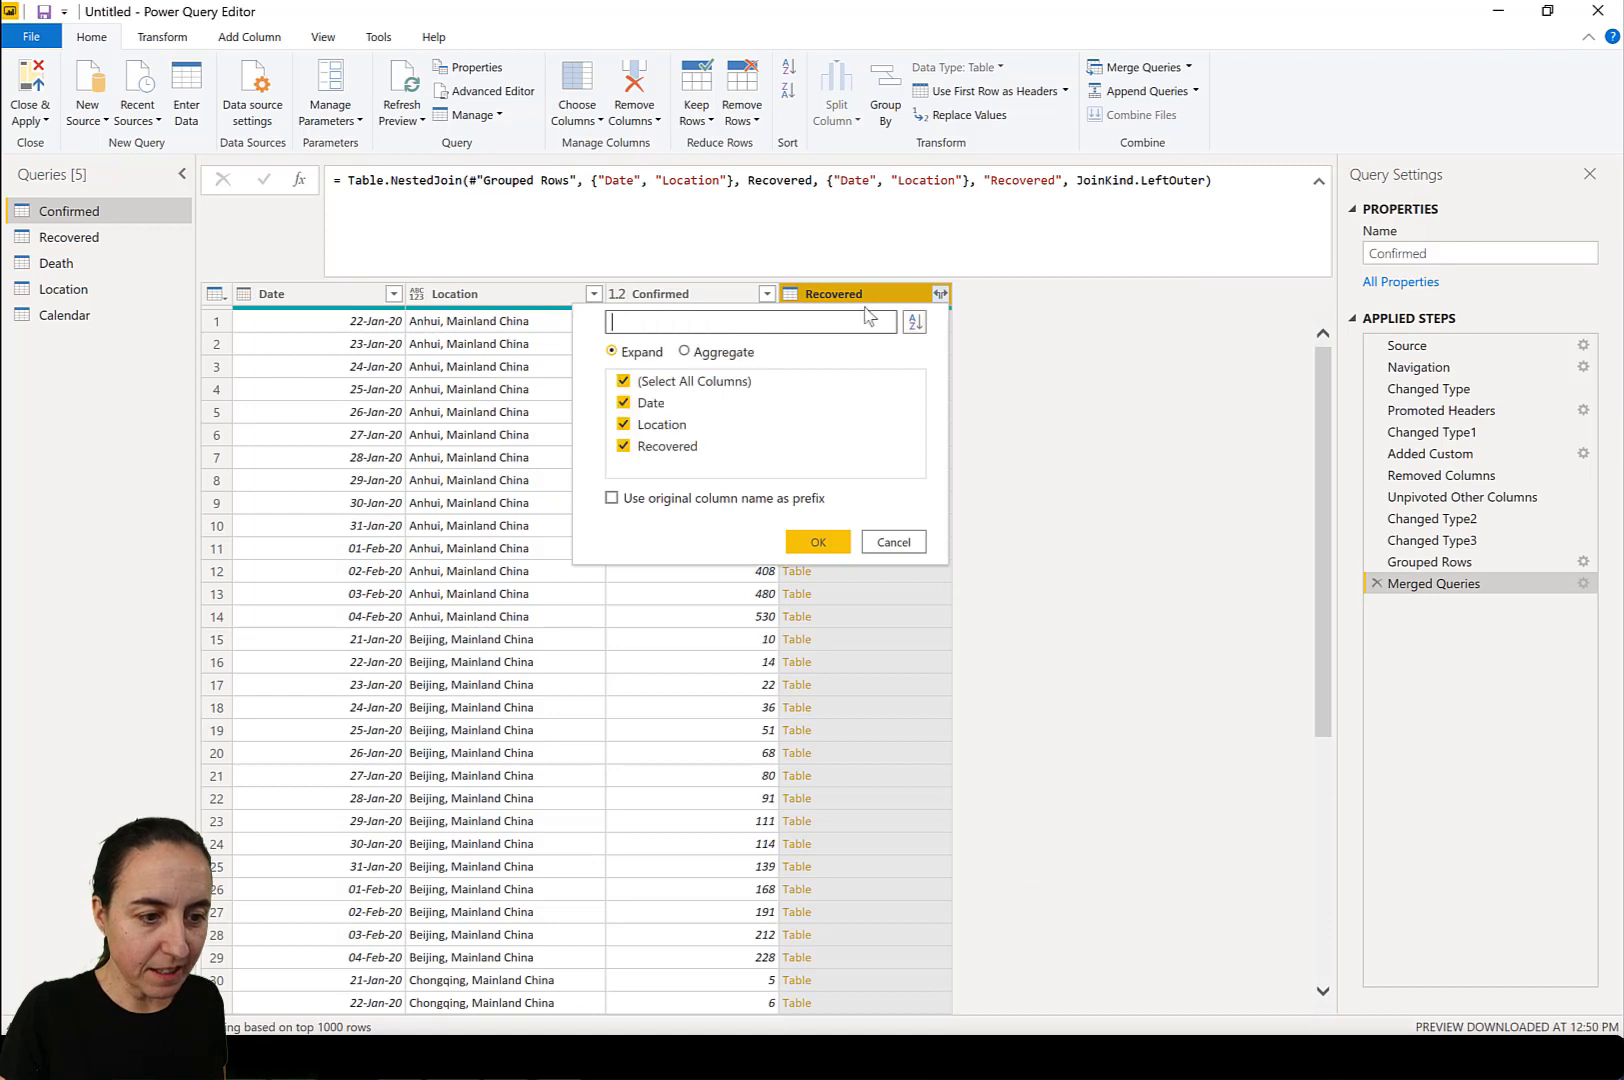
pyautogui.click(653, 397)
pyautogui.click(660, 385)
pyautogui.click(648, 442)
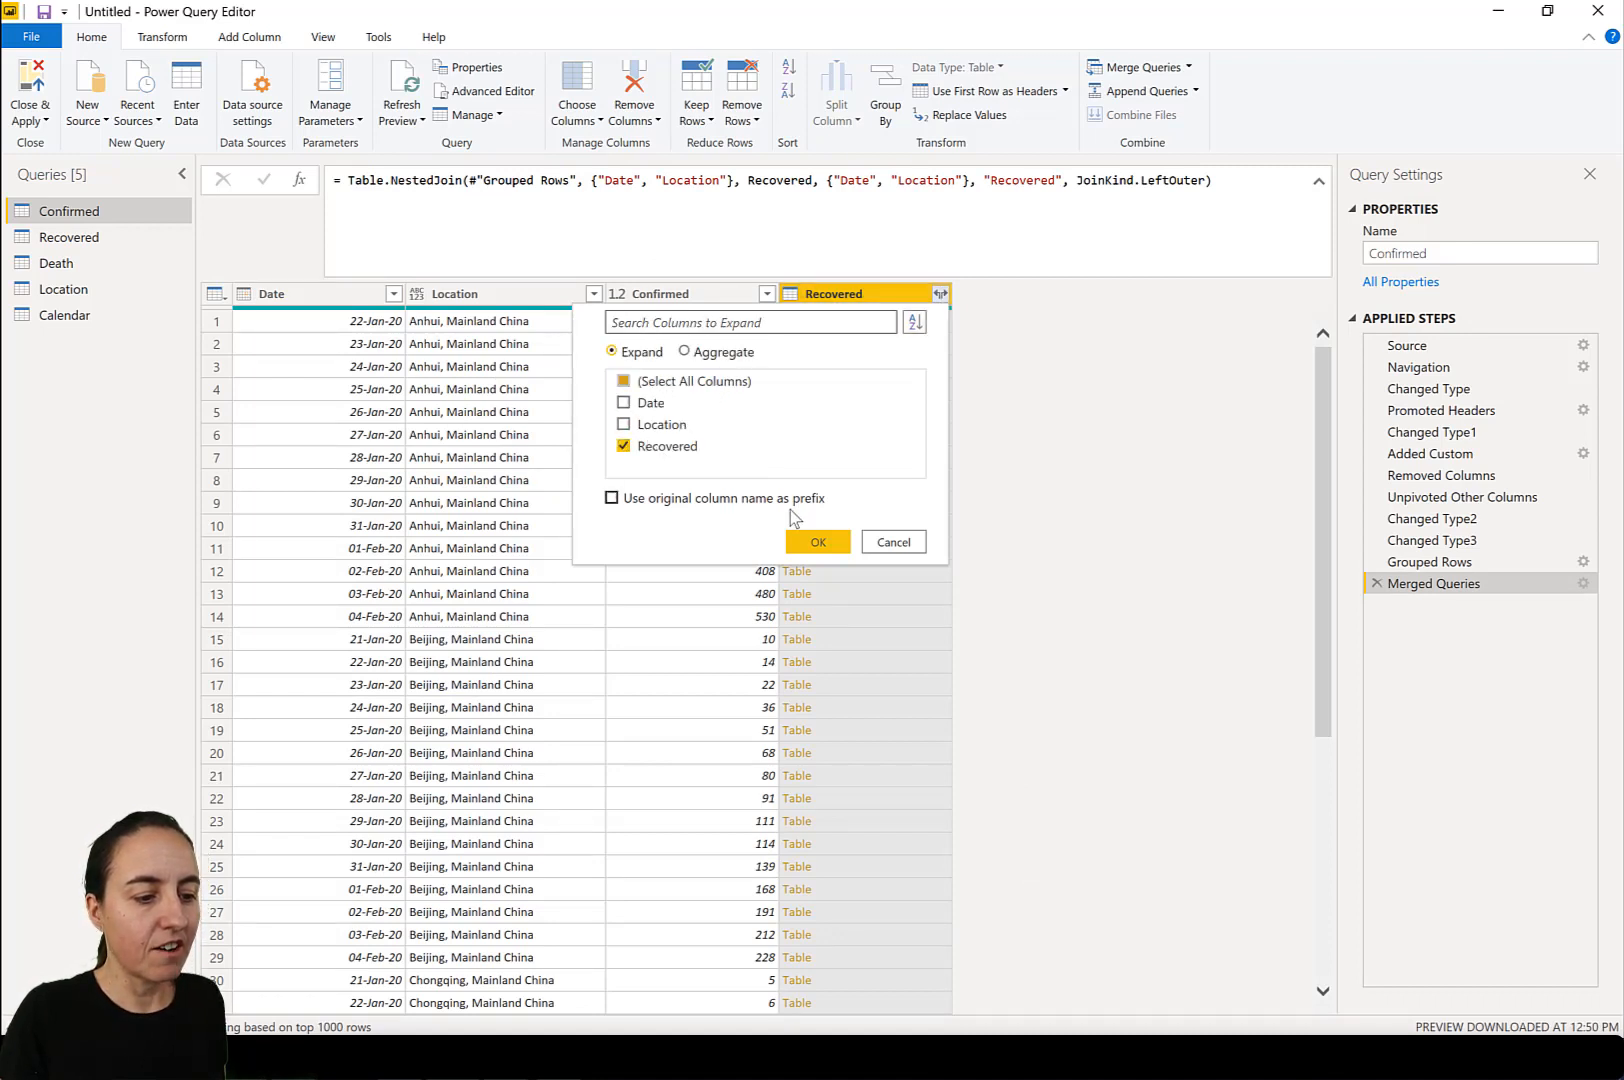
pyautogui.click(819, 542)
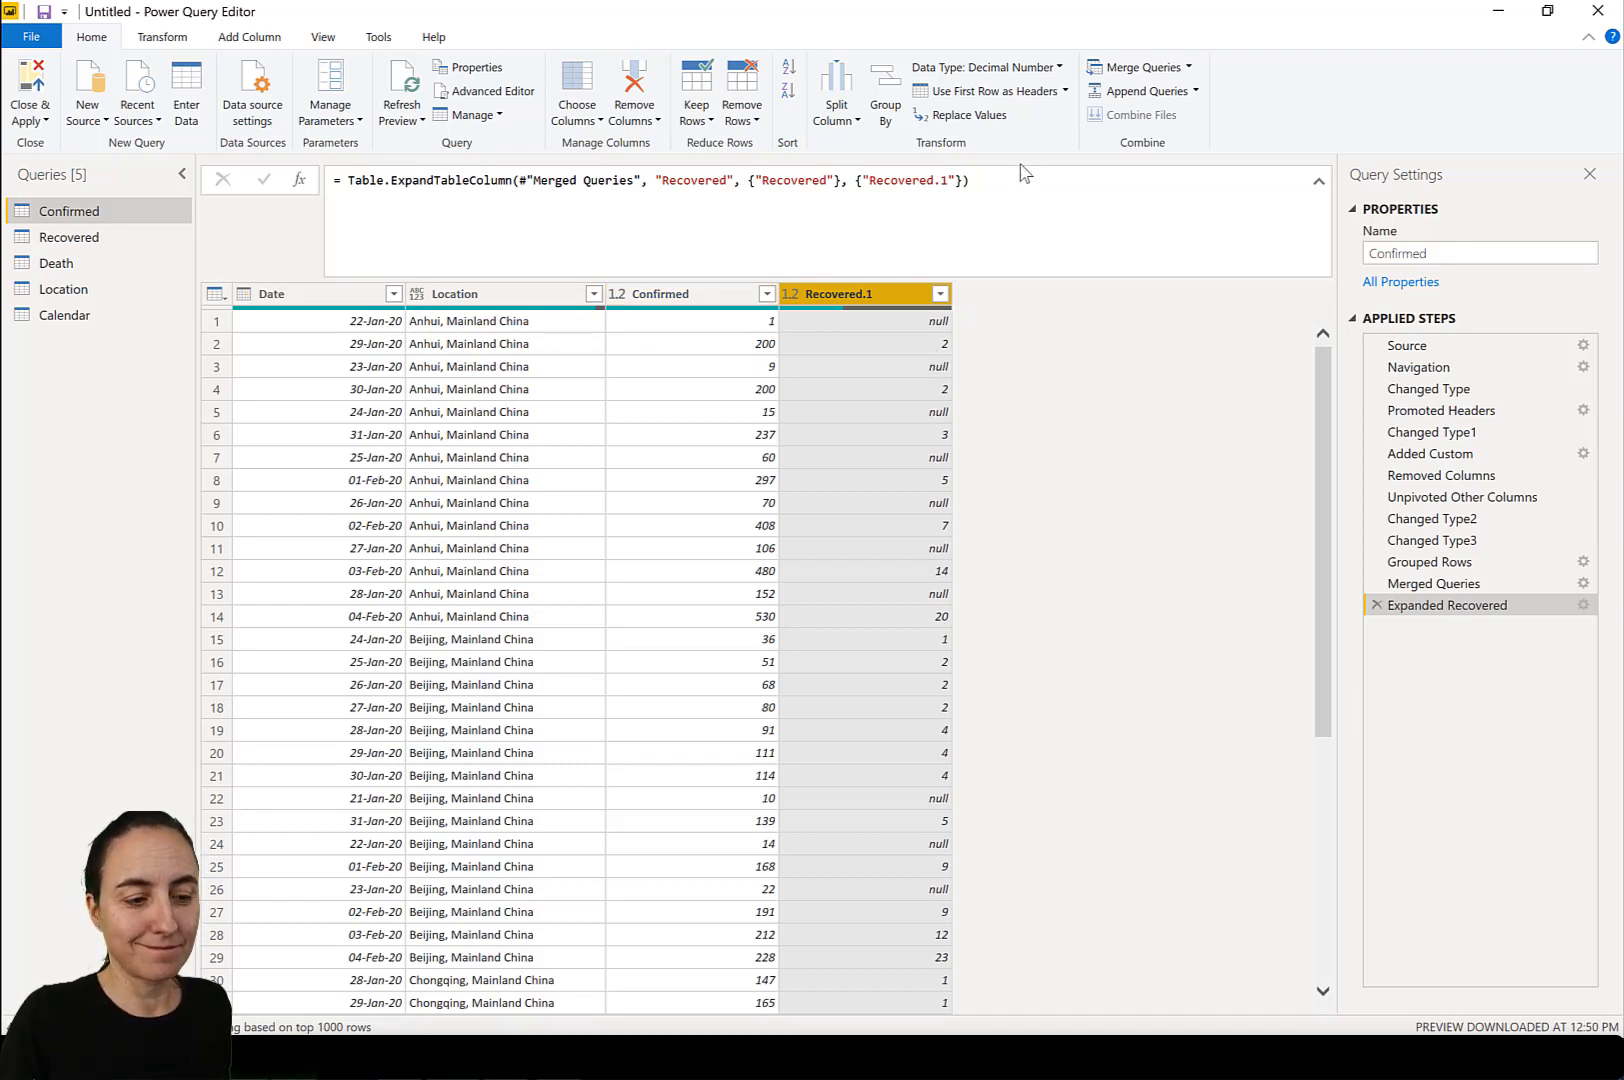
# Edit the expand formula so the expanded column is named Recovered.
pyautogui.click(941, 180)
pyautogui.press('BackSpace')
pyautogui.press('BackSpace')
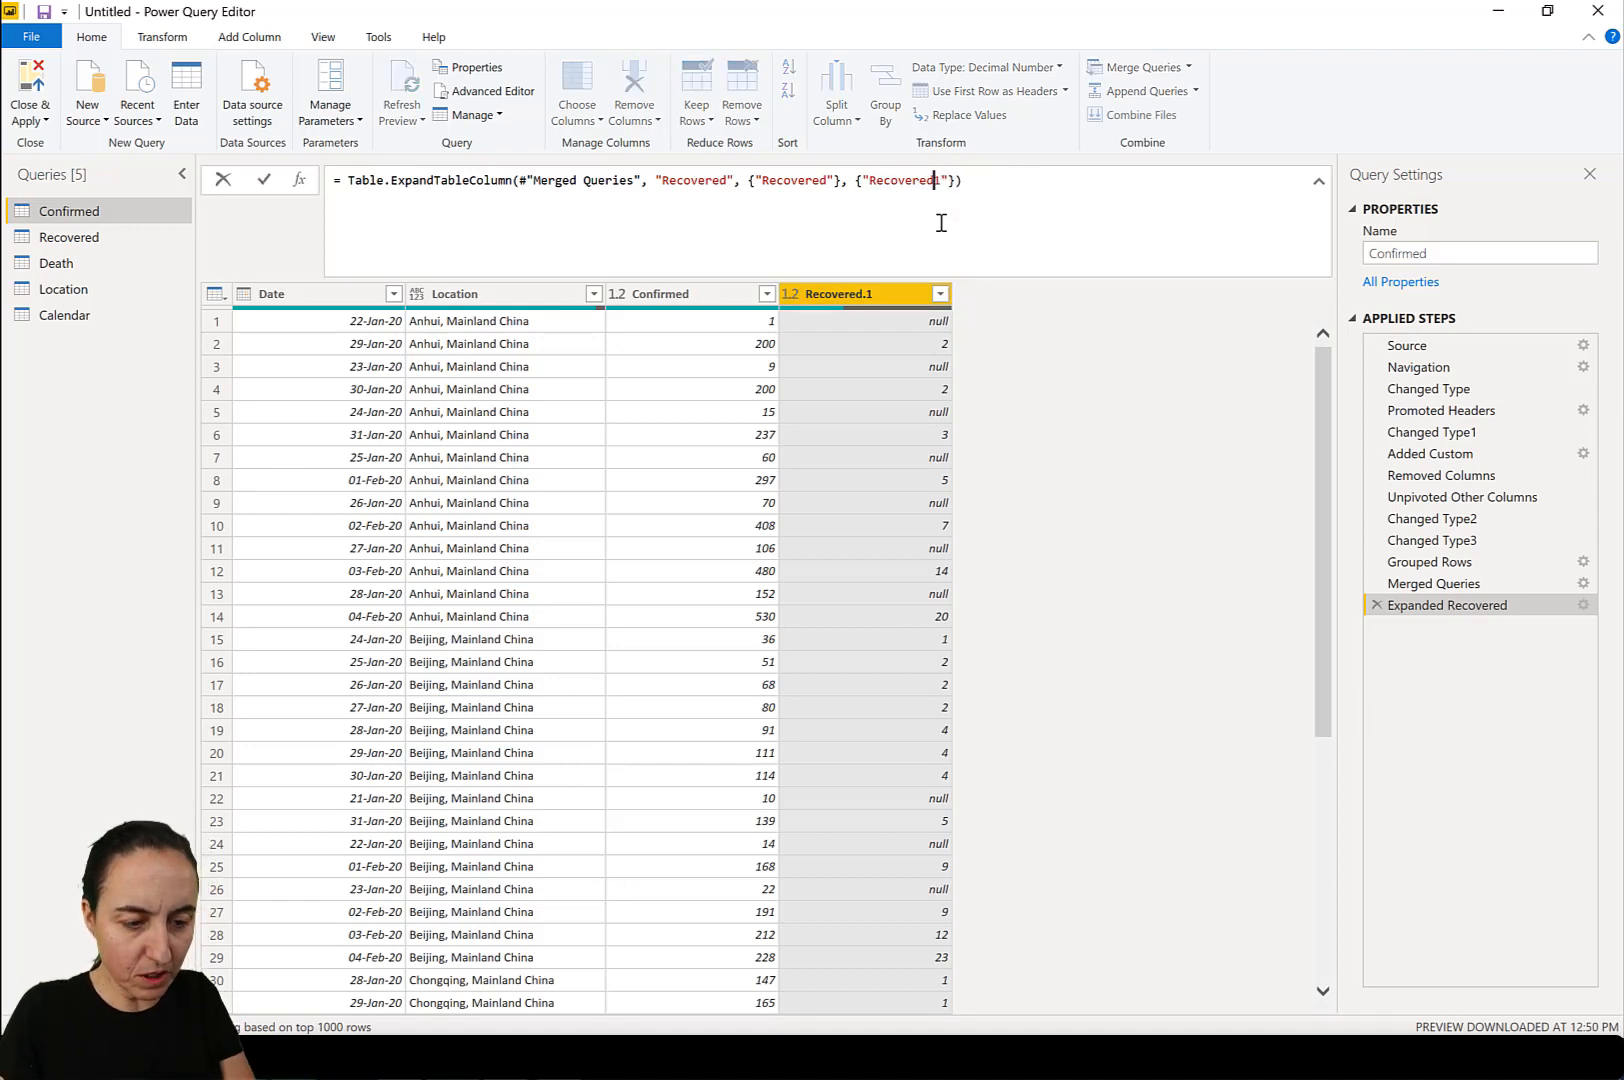
pyautogui.press('Return')
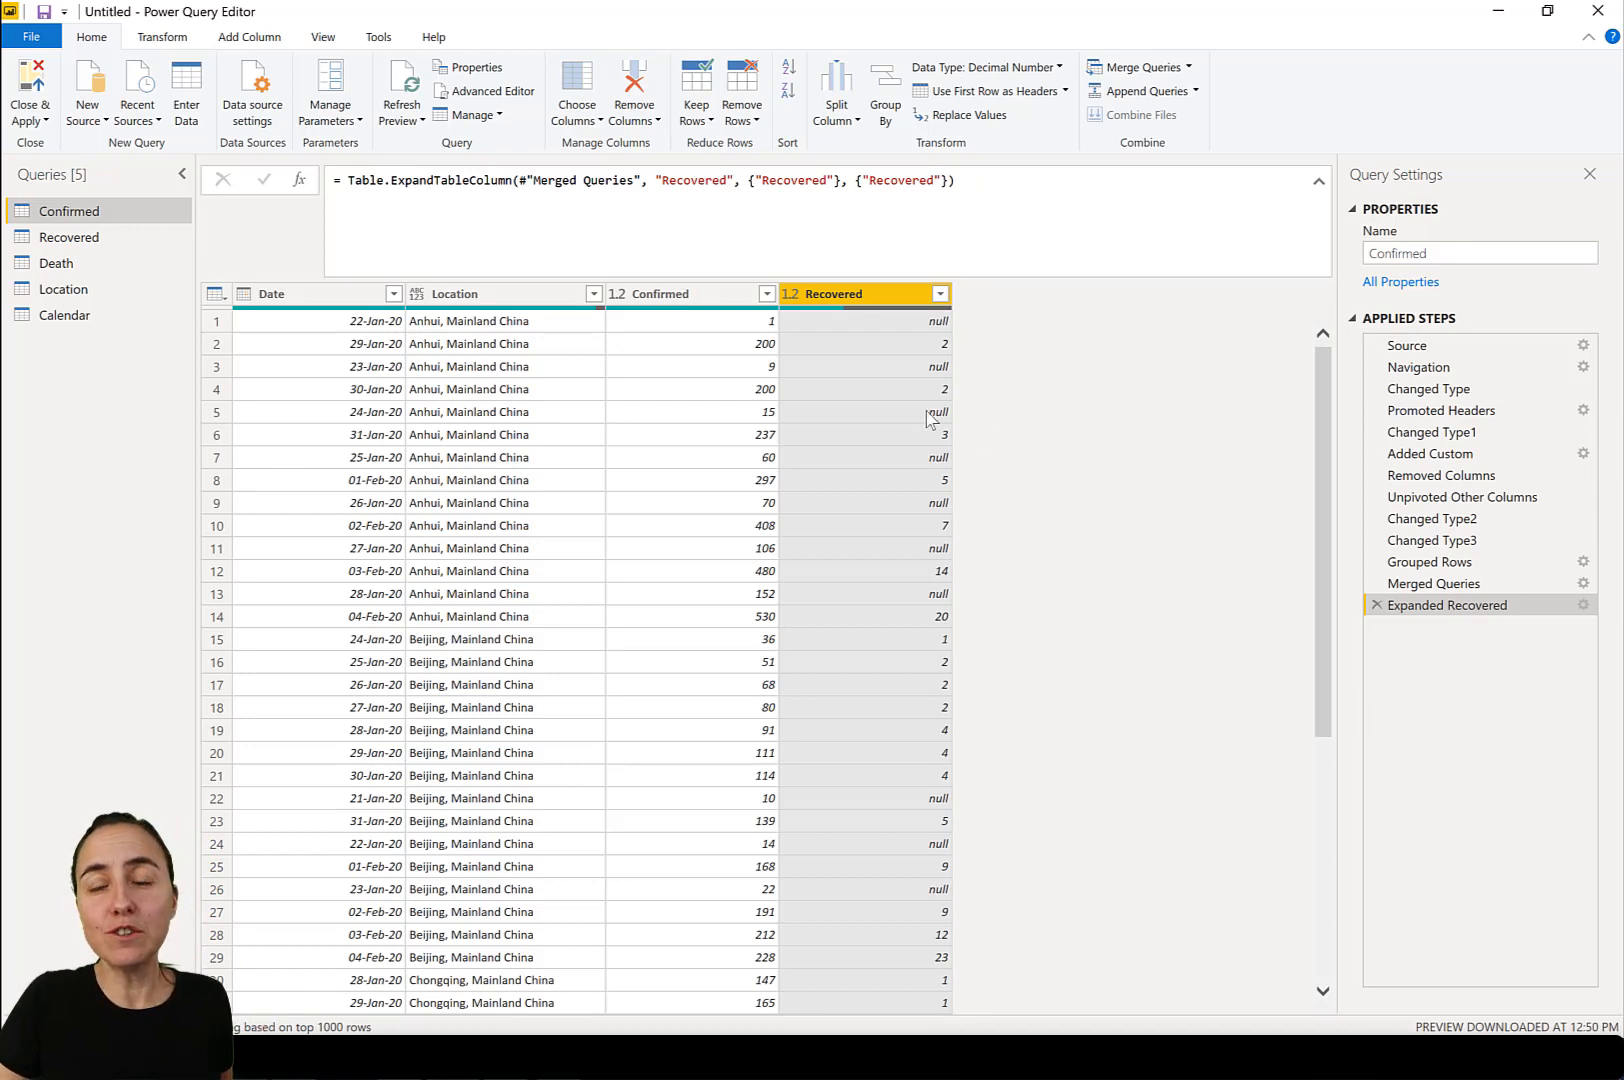
# Merge the Death query into Confirmed, matching on Date and Location with a Left Outer join.
pyautogui.click(1152, 73)
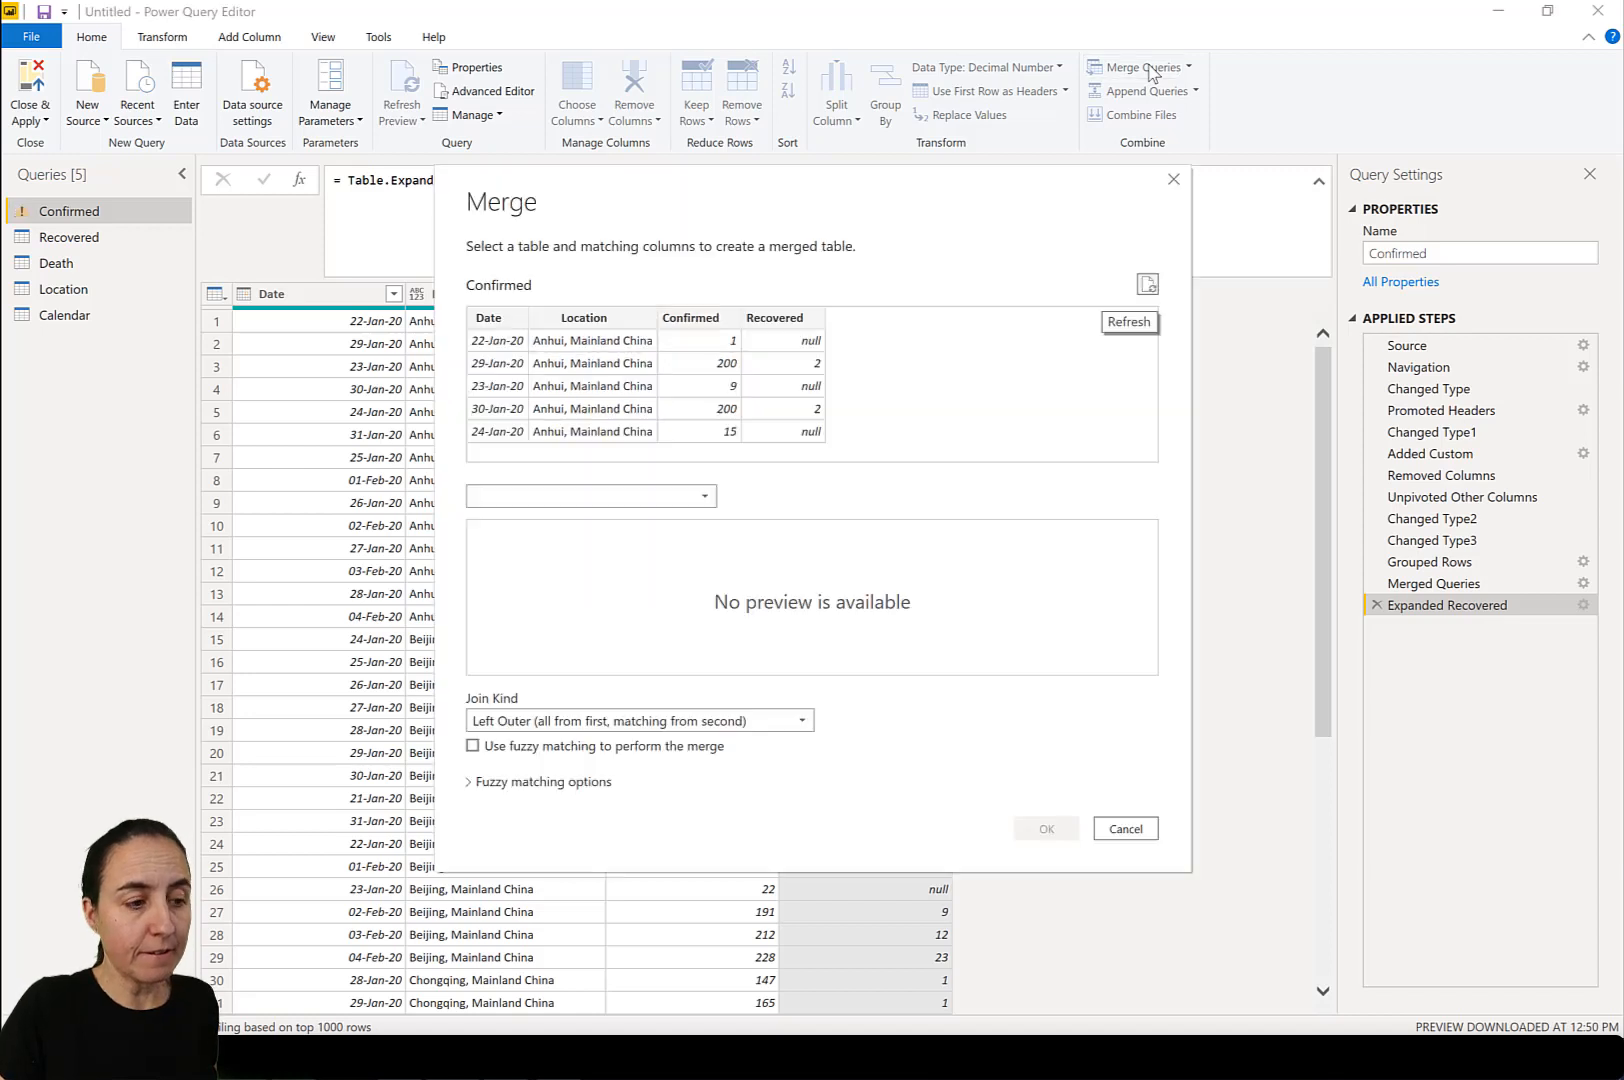
pyautogui.click(690, 496)
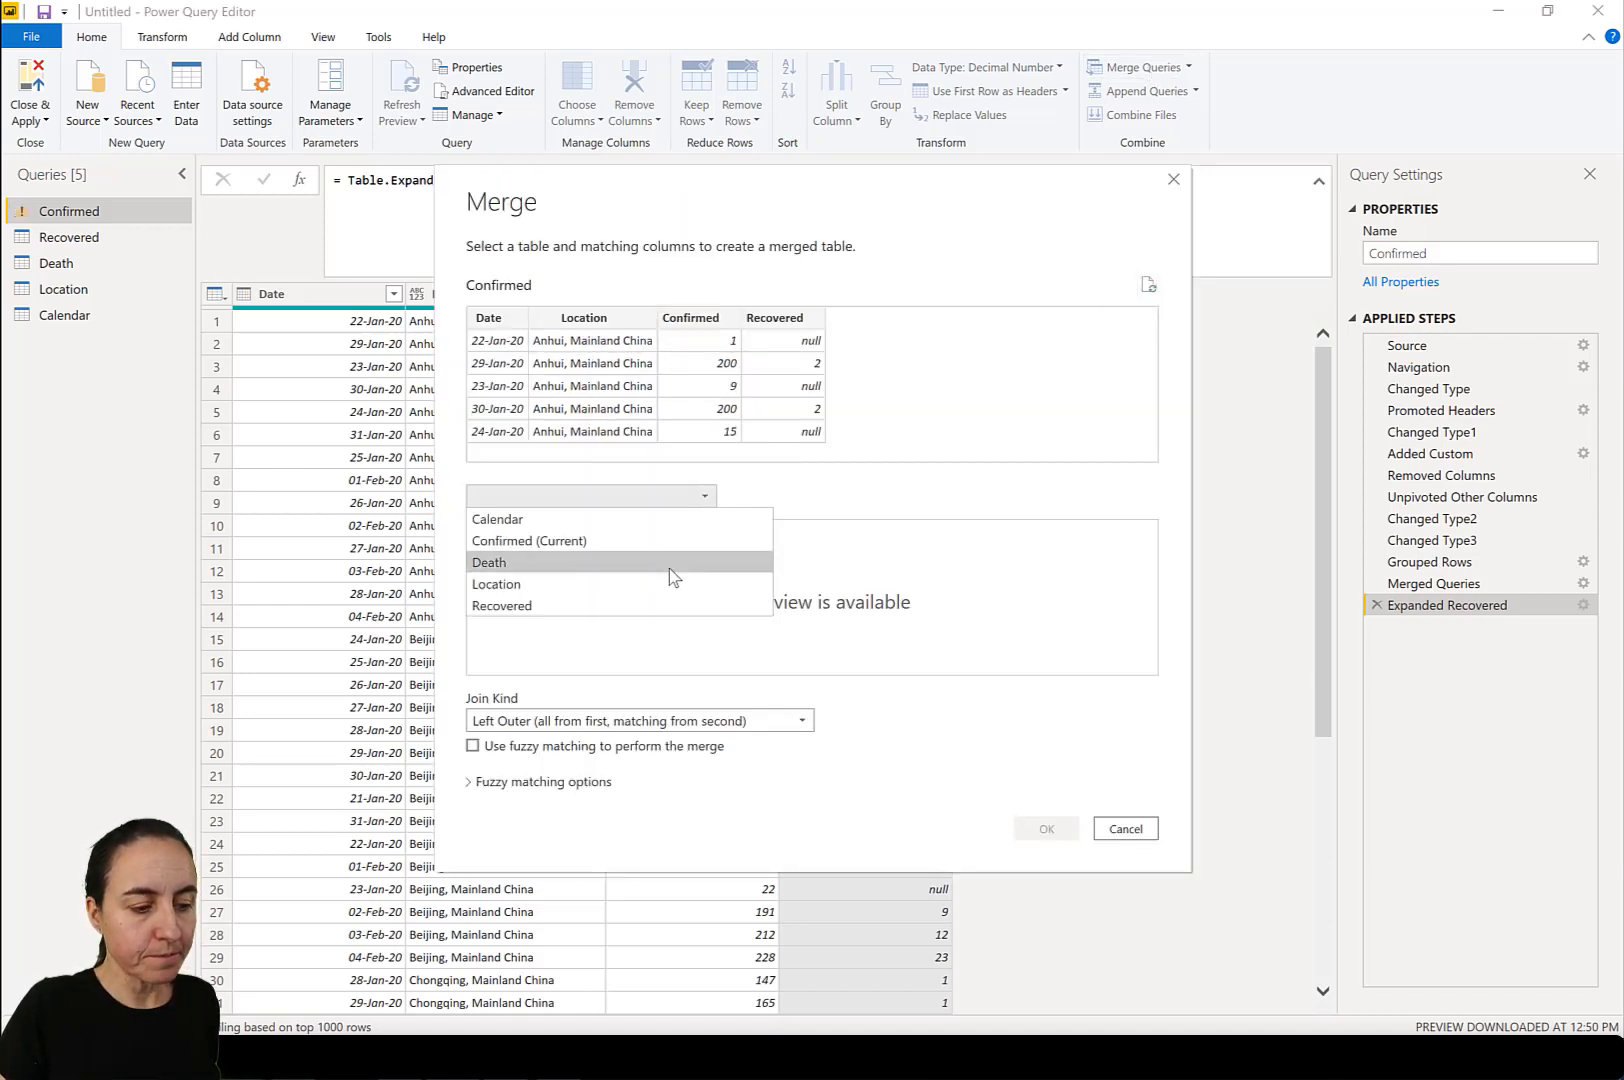
pyautogui.click(669, 563)
pyautogui.click(511, 366)
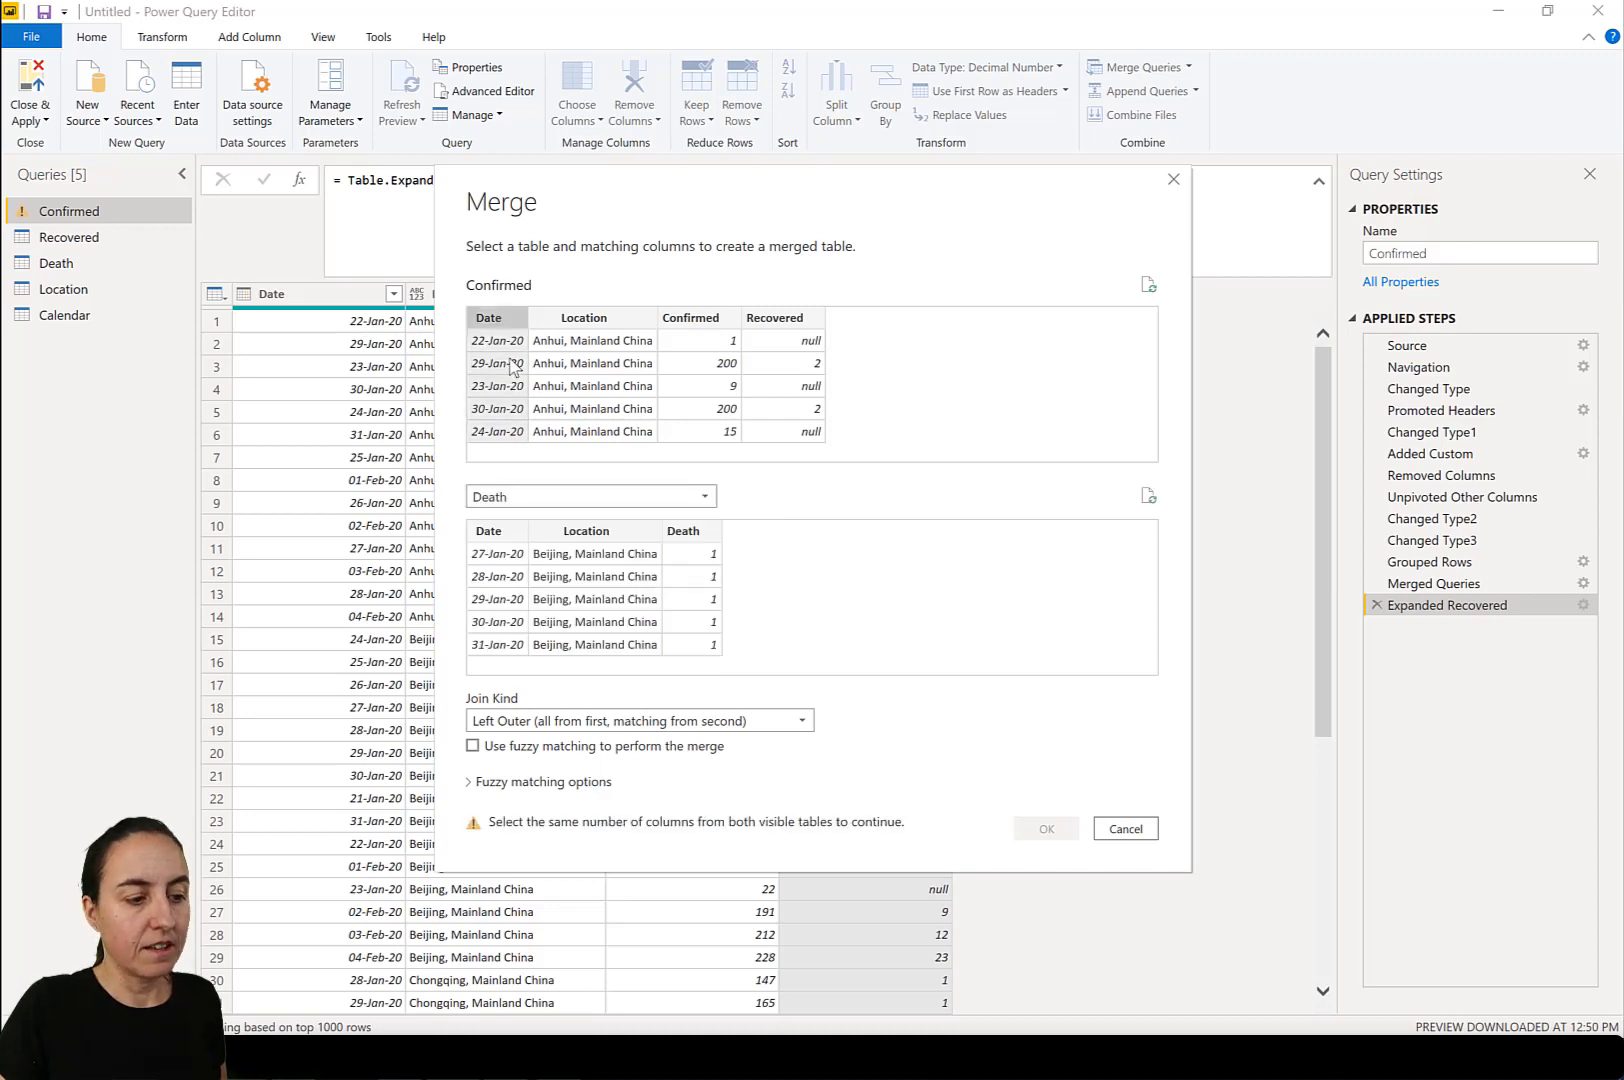
pyautogui.keyDown('ctrl'); pyautogui.click(570, 322); pyautogui.keyUp('ctrl')
pyautogui.click(490, 530)
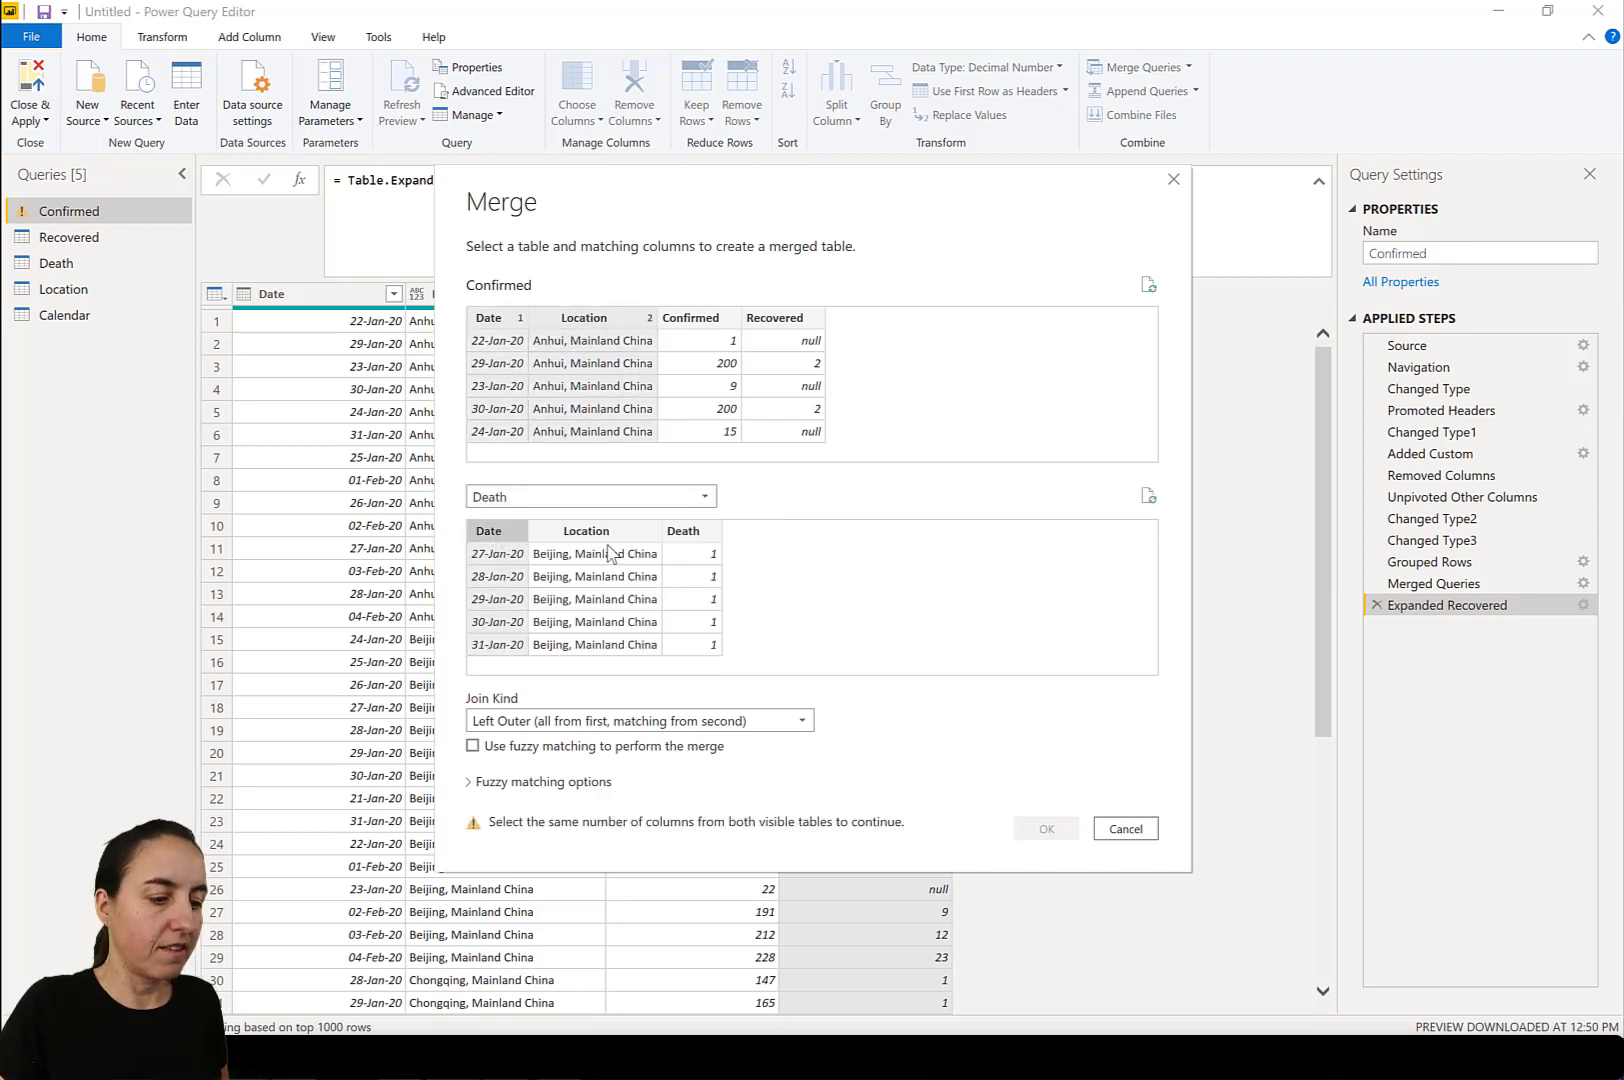
pyautogui.keyDown('ctrl'); pyautogui.click(608, 546); pyautogui.keyUp('ctrl')
pyautogui.click(1046, 829)
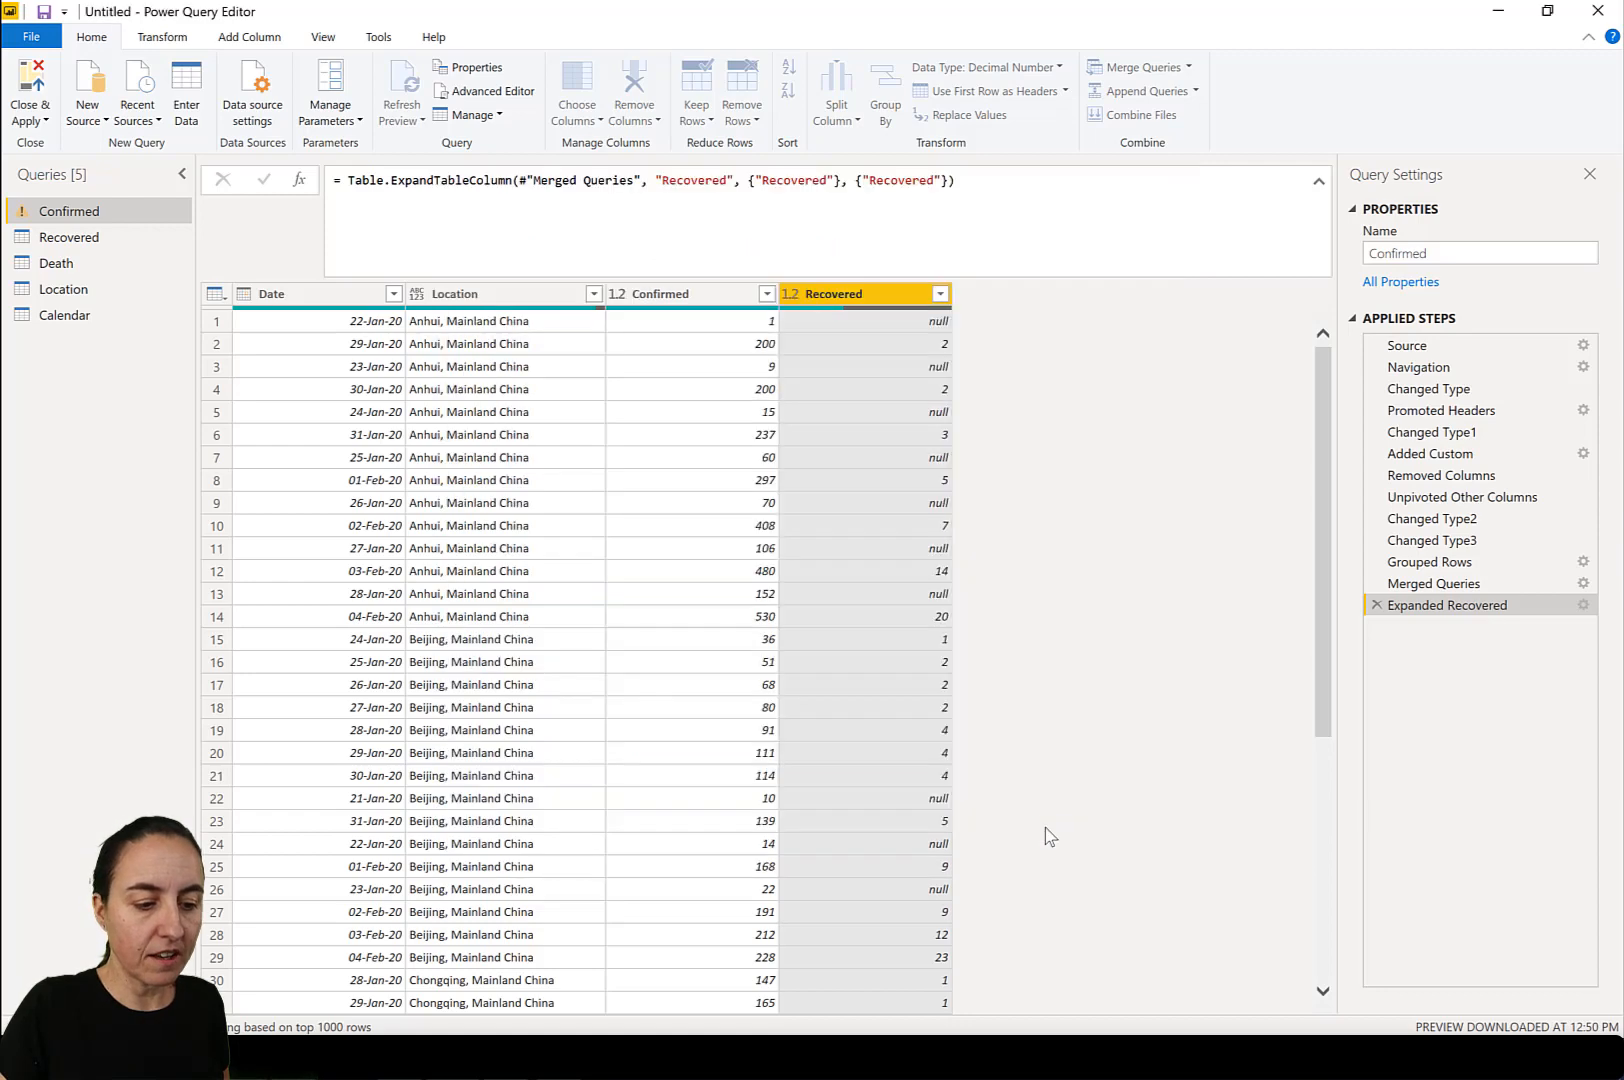
# Expand the merged Death table column to include only its Death field, without the original column name as prefix.
pyautogui.click(1113, 293)
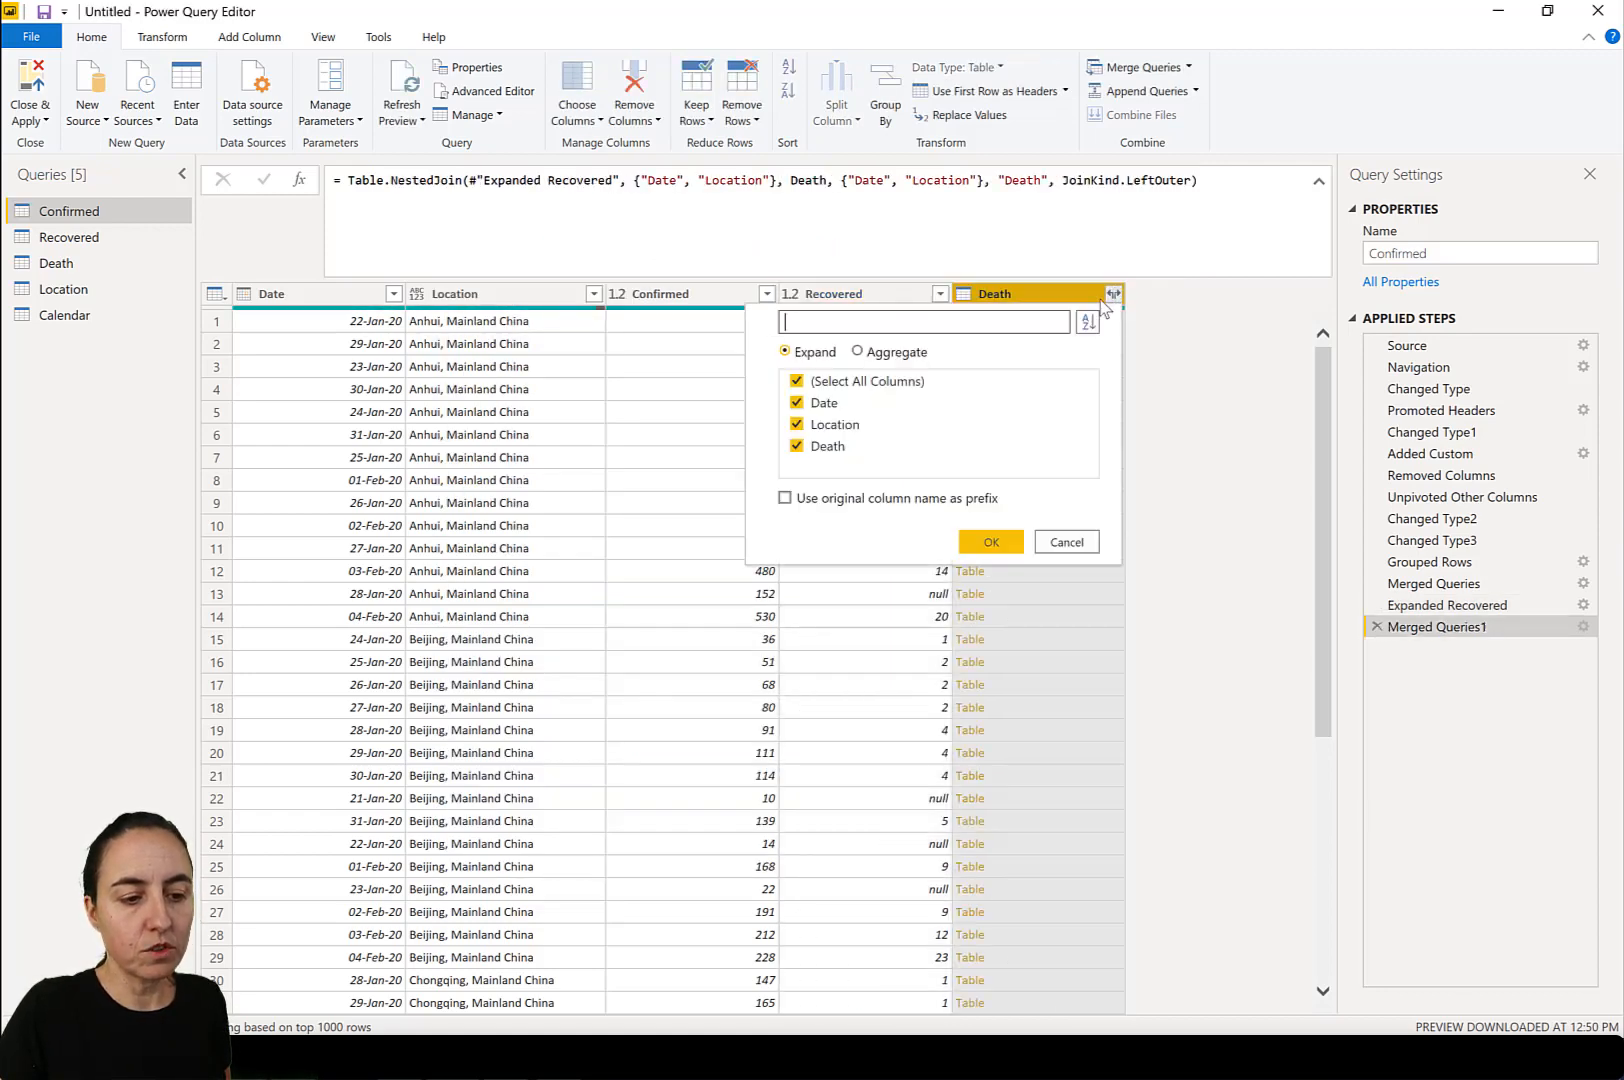
pyautogui.click(866, 381)
pyautogui.click(830, 446)
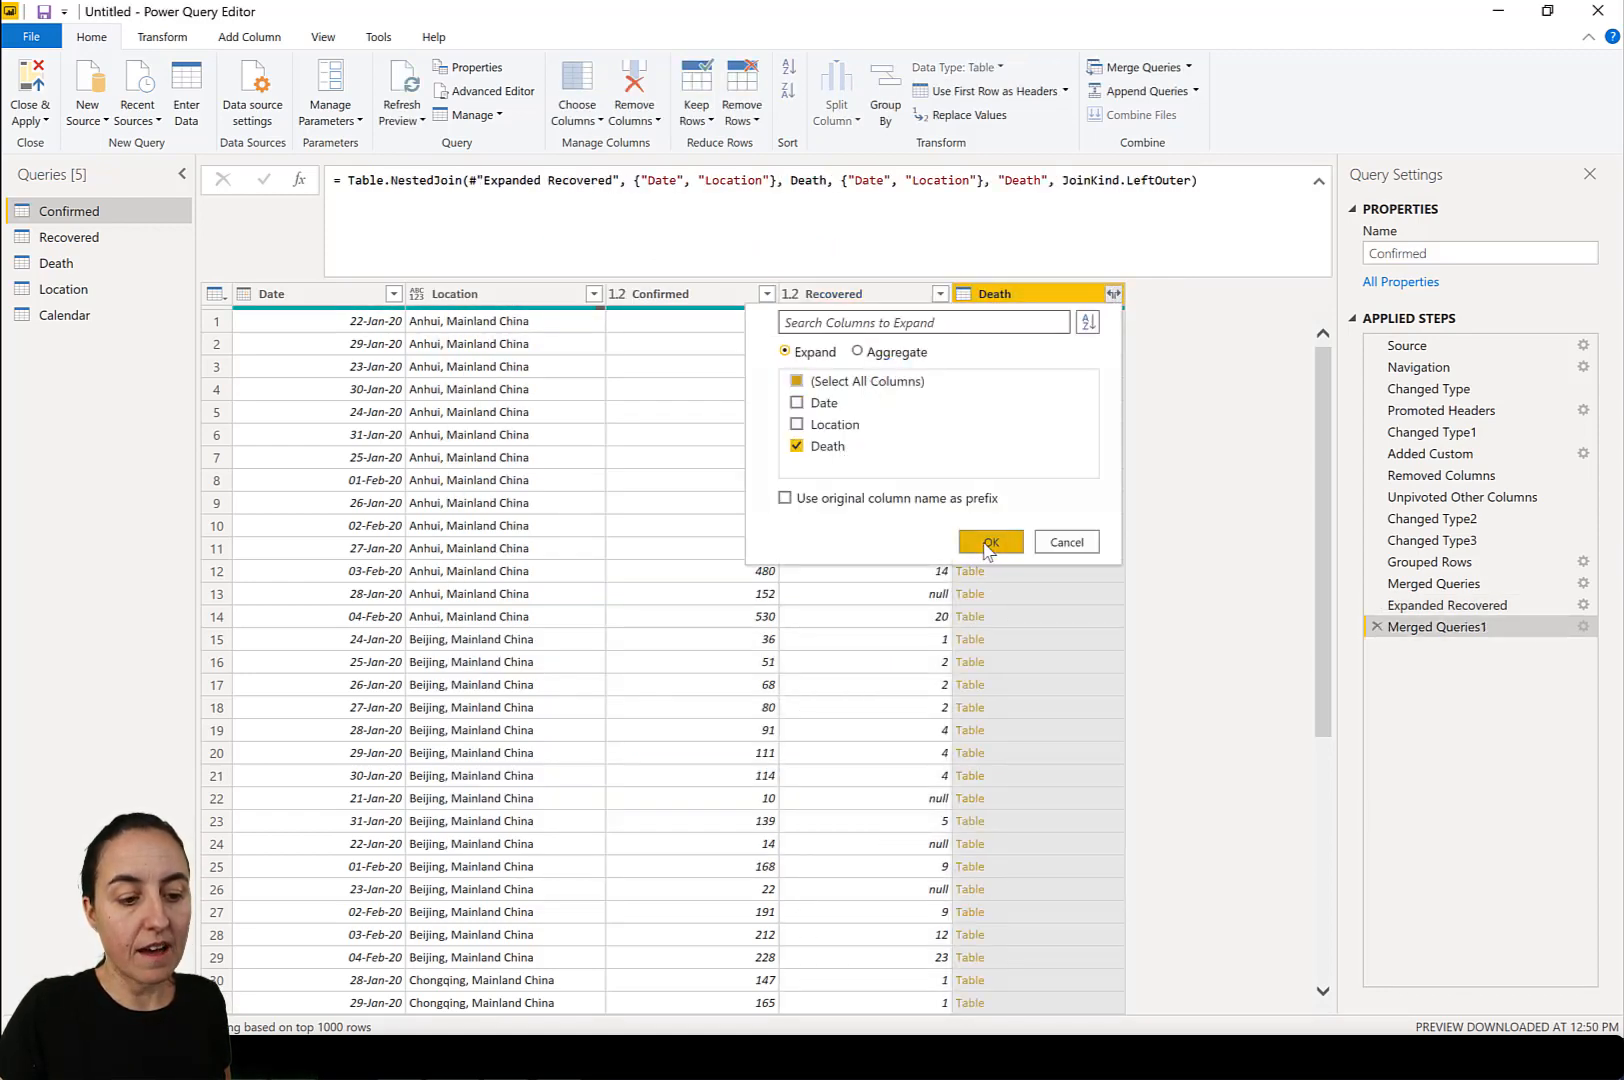
pyautogui.click(988, 543)
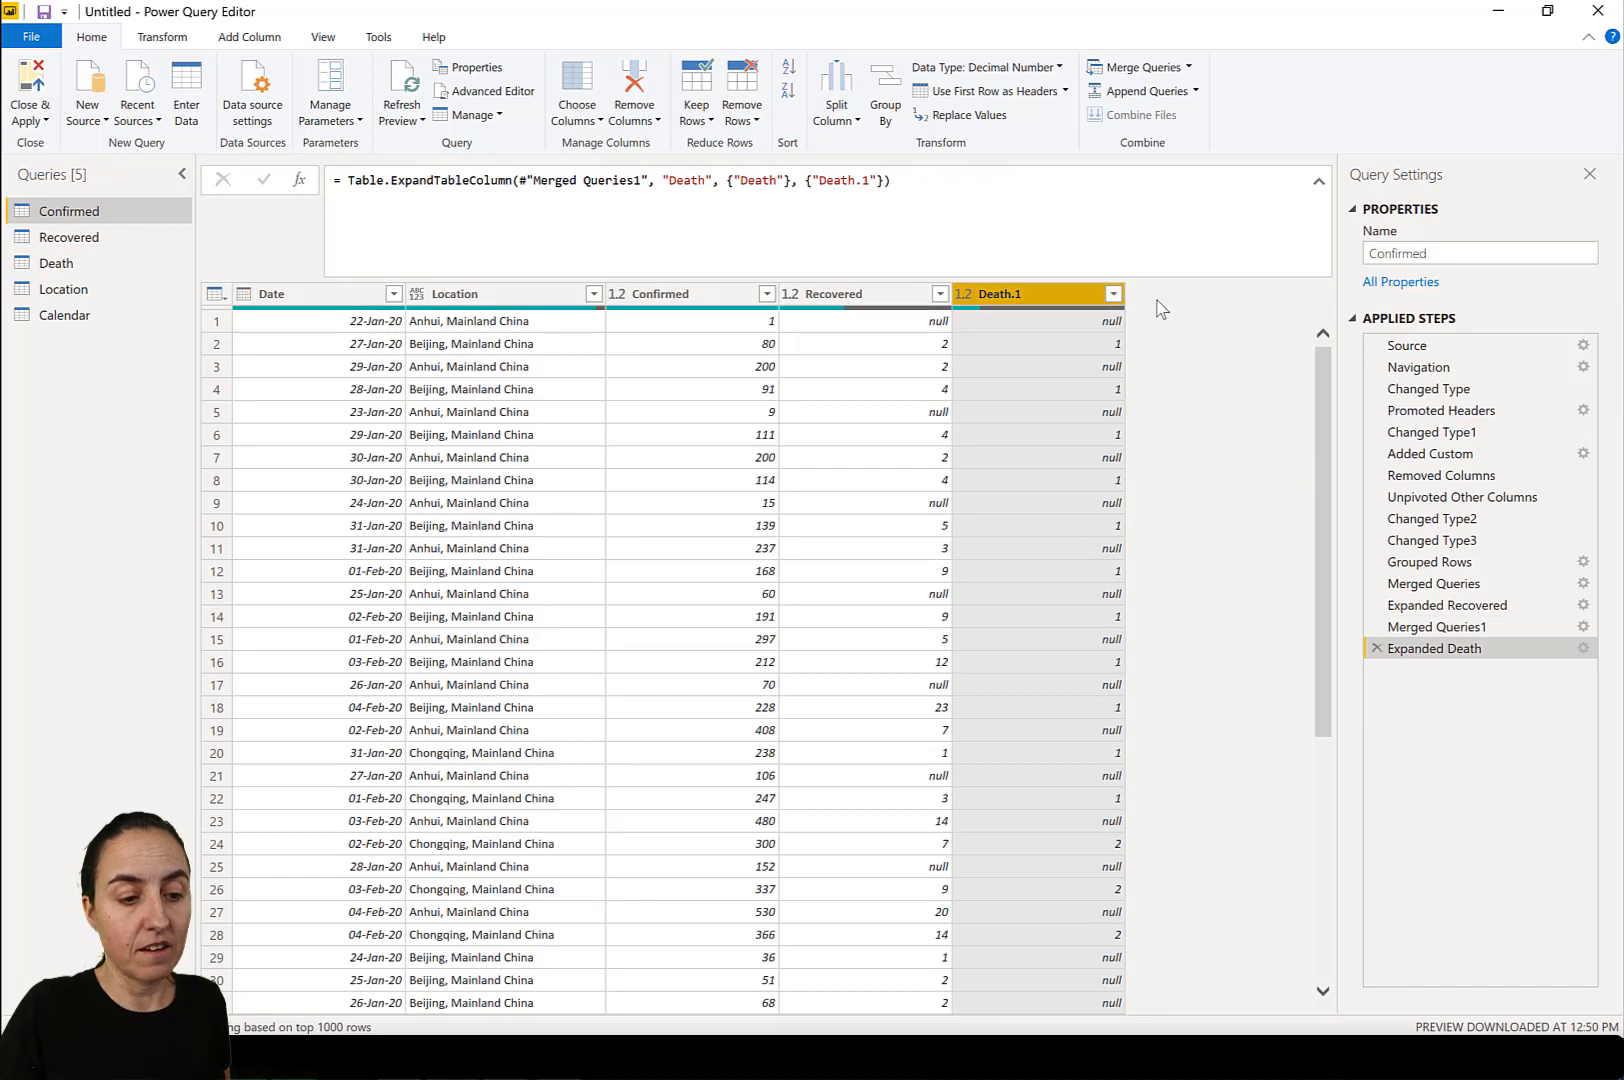
# Check the merged rows and edit the expand formula so the expanded column is named Death.
pyautogui.scroll(-10, 1125, 490)
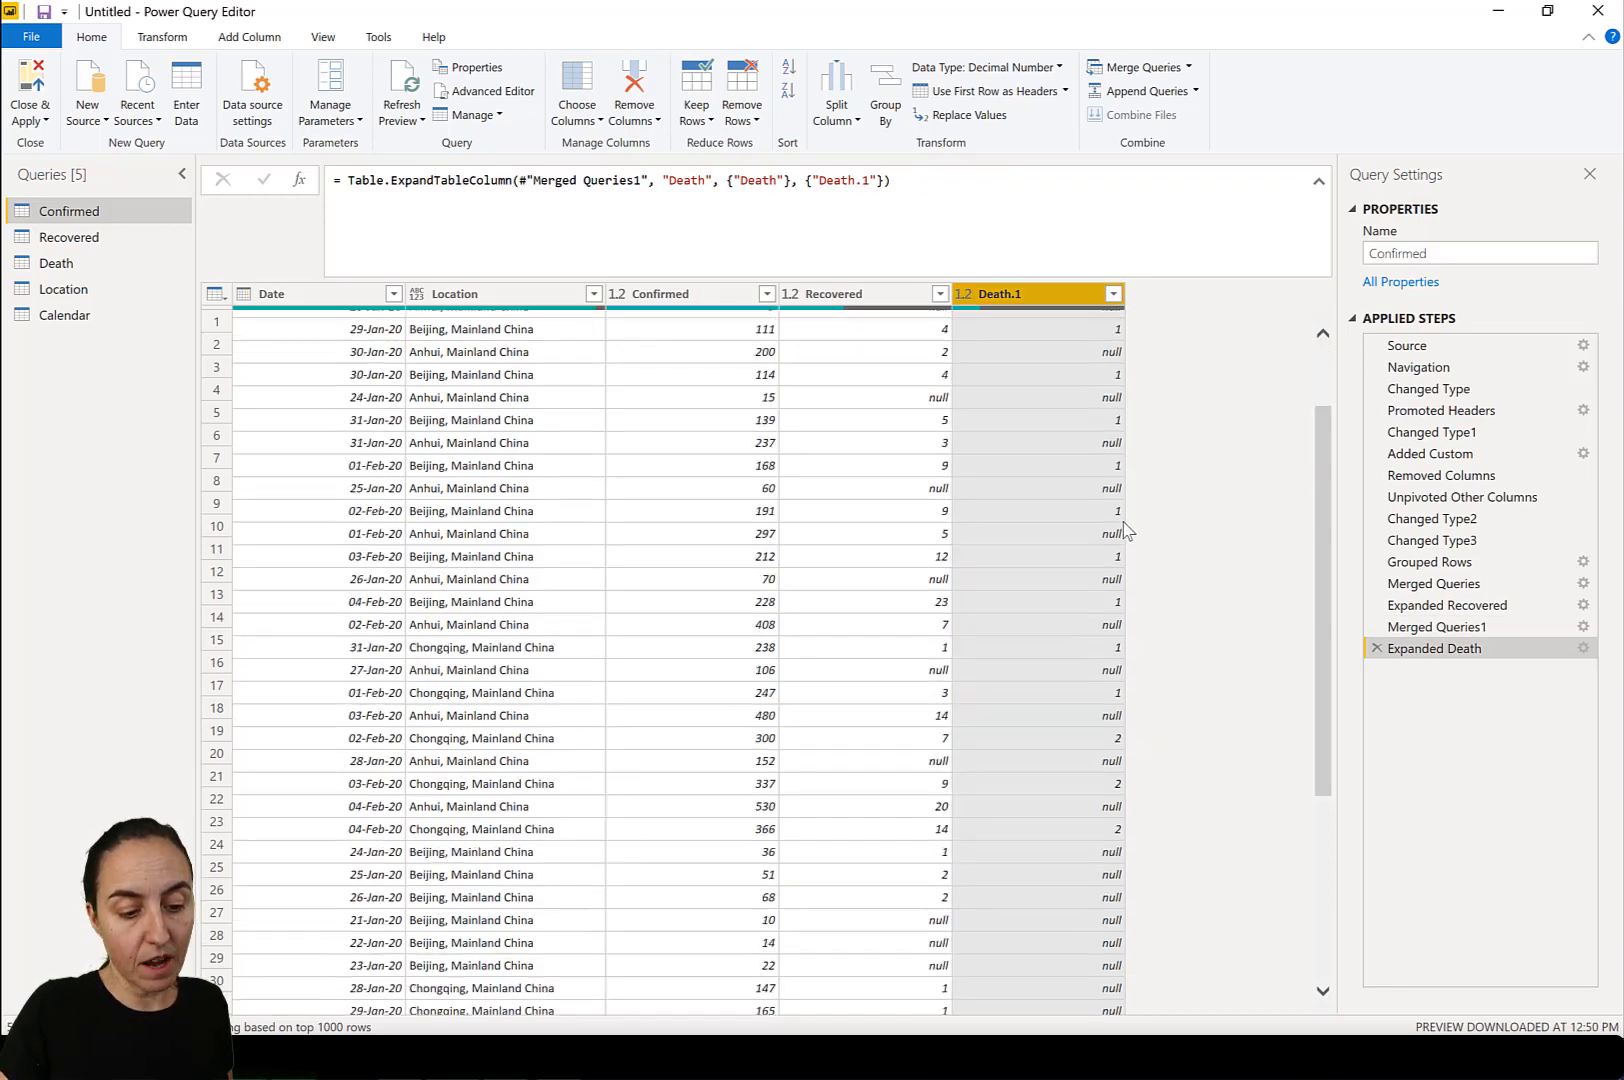
pyautogui.scroll(-20, 1165, 568)
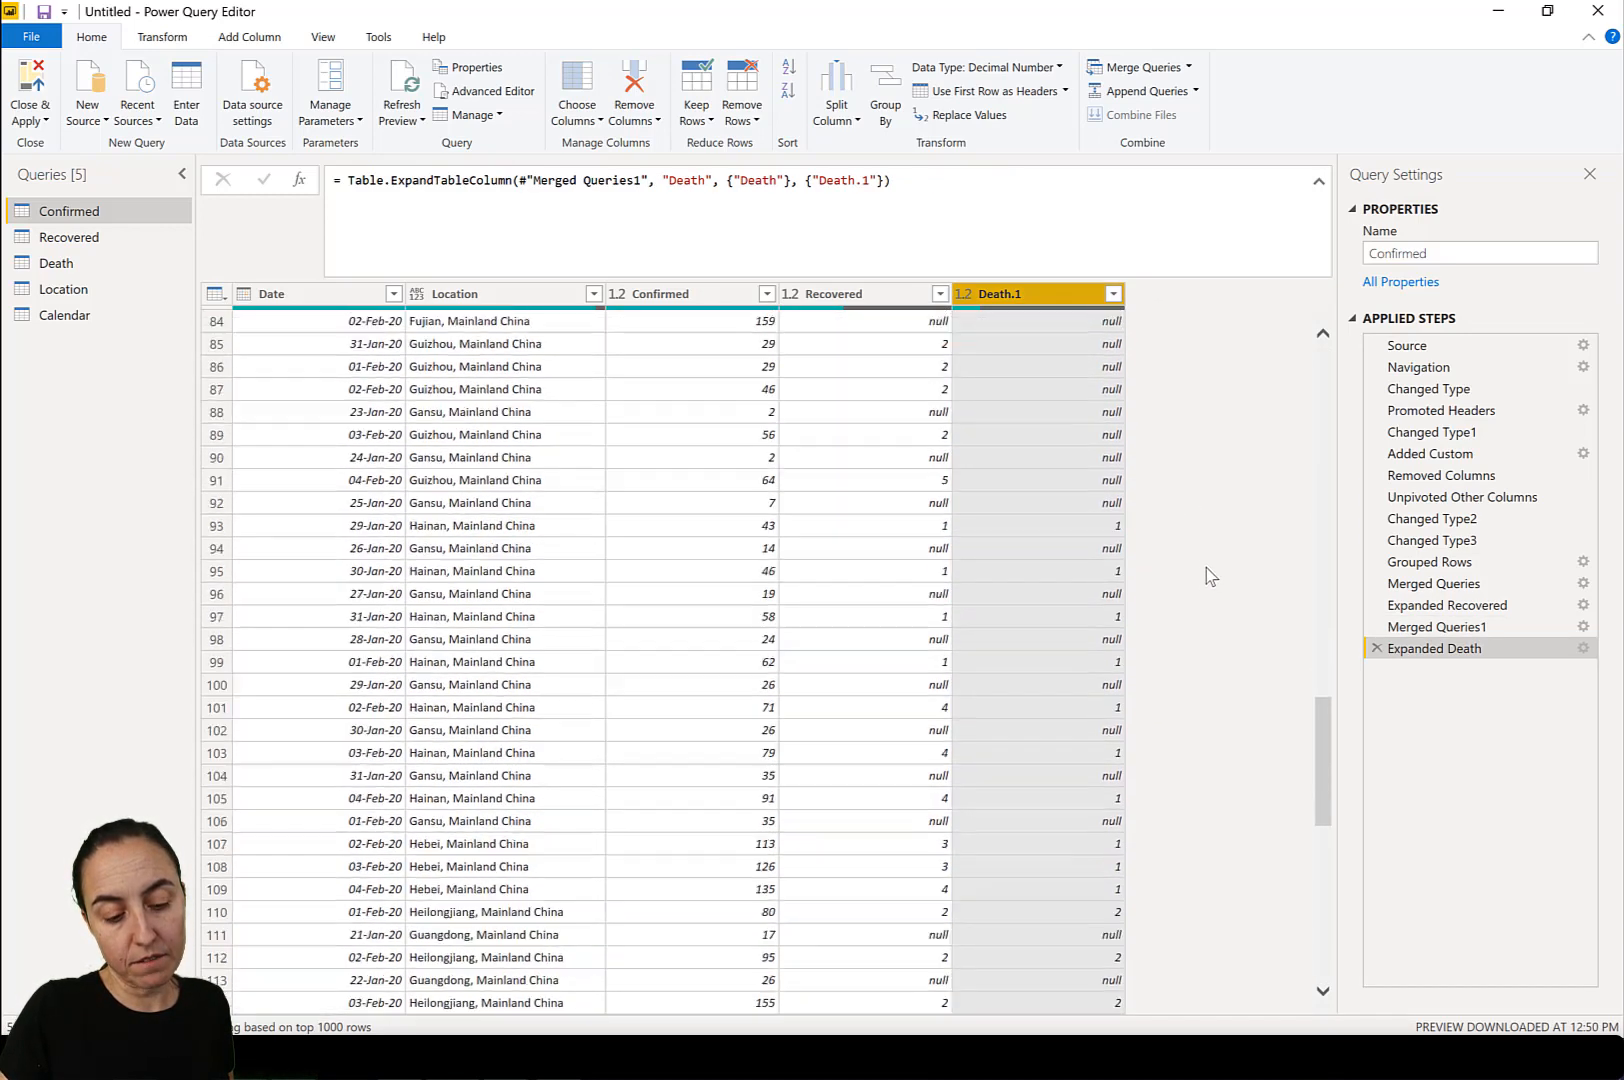
pyautogui.scroll(20, 1210, 573)
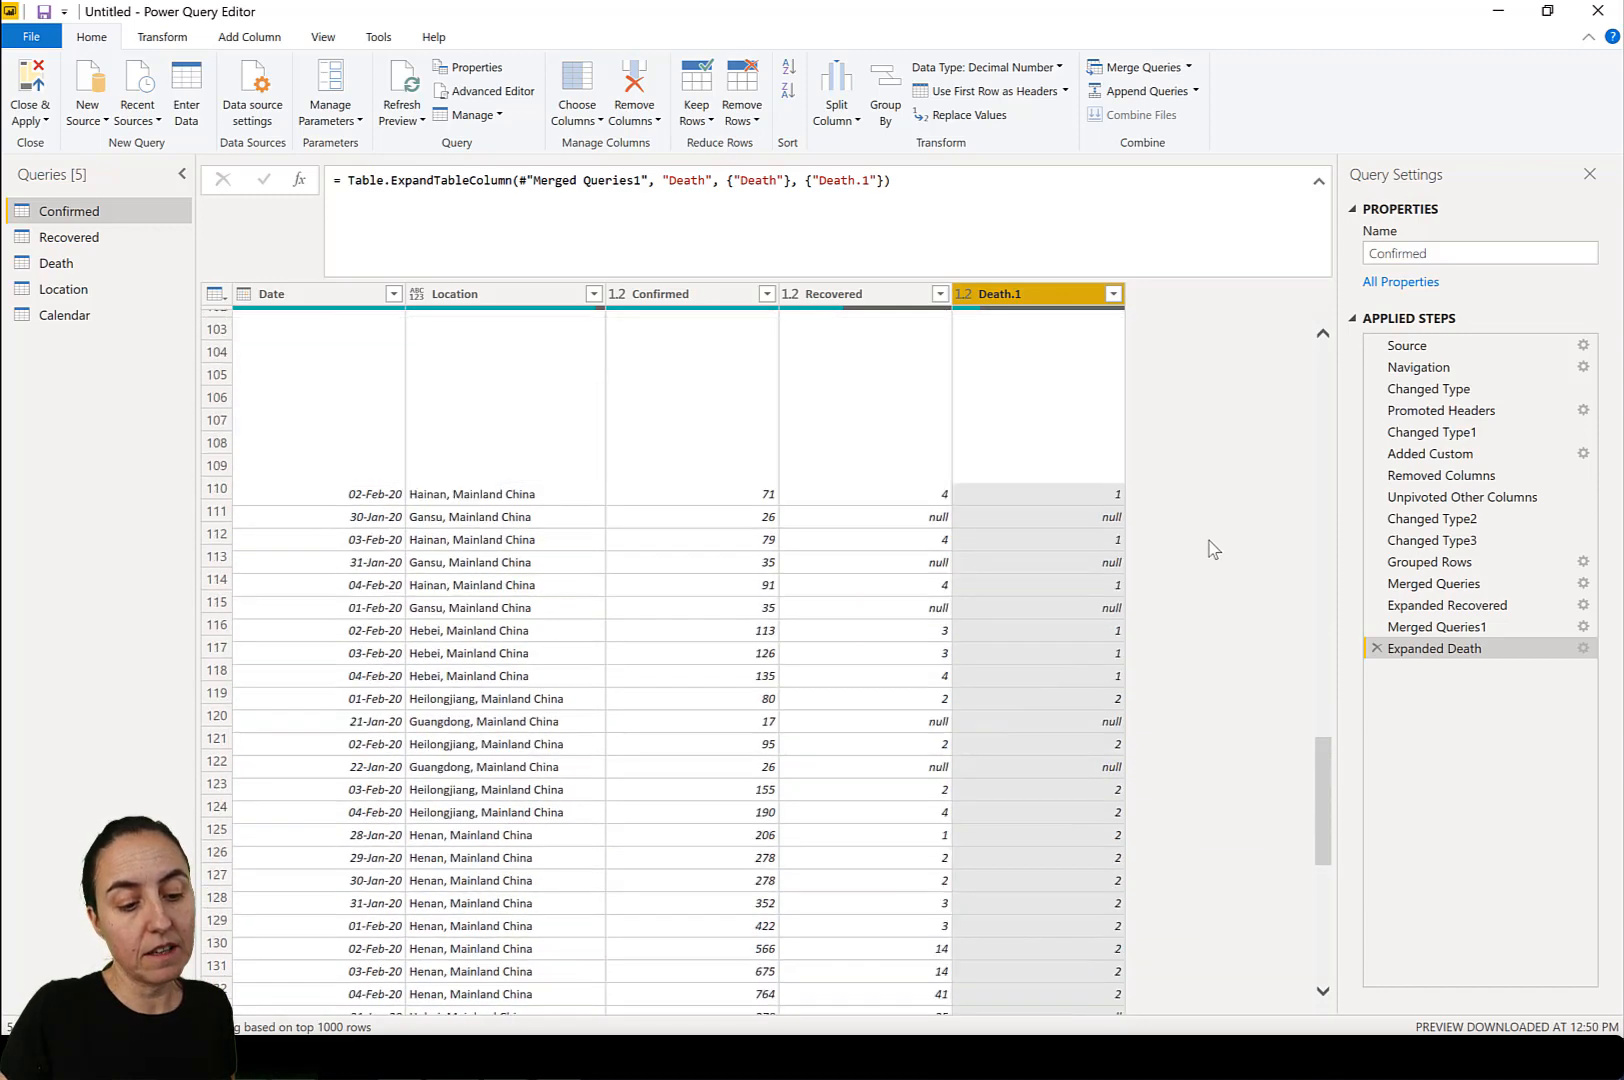
pyautogui.click(863, 184)
pyautogui.press('BackSpace')
pyautogui.press('BackSpace')
pyautogui.press('Return')
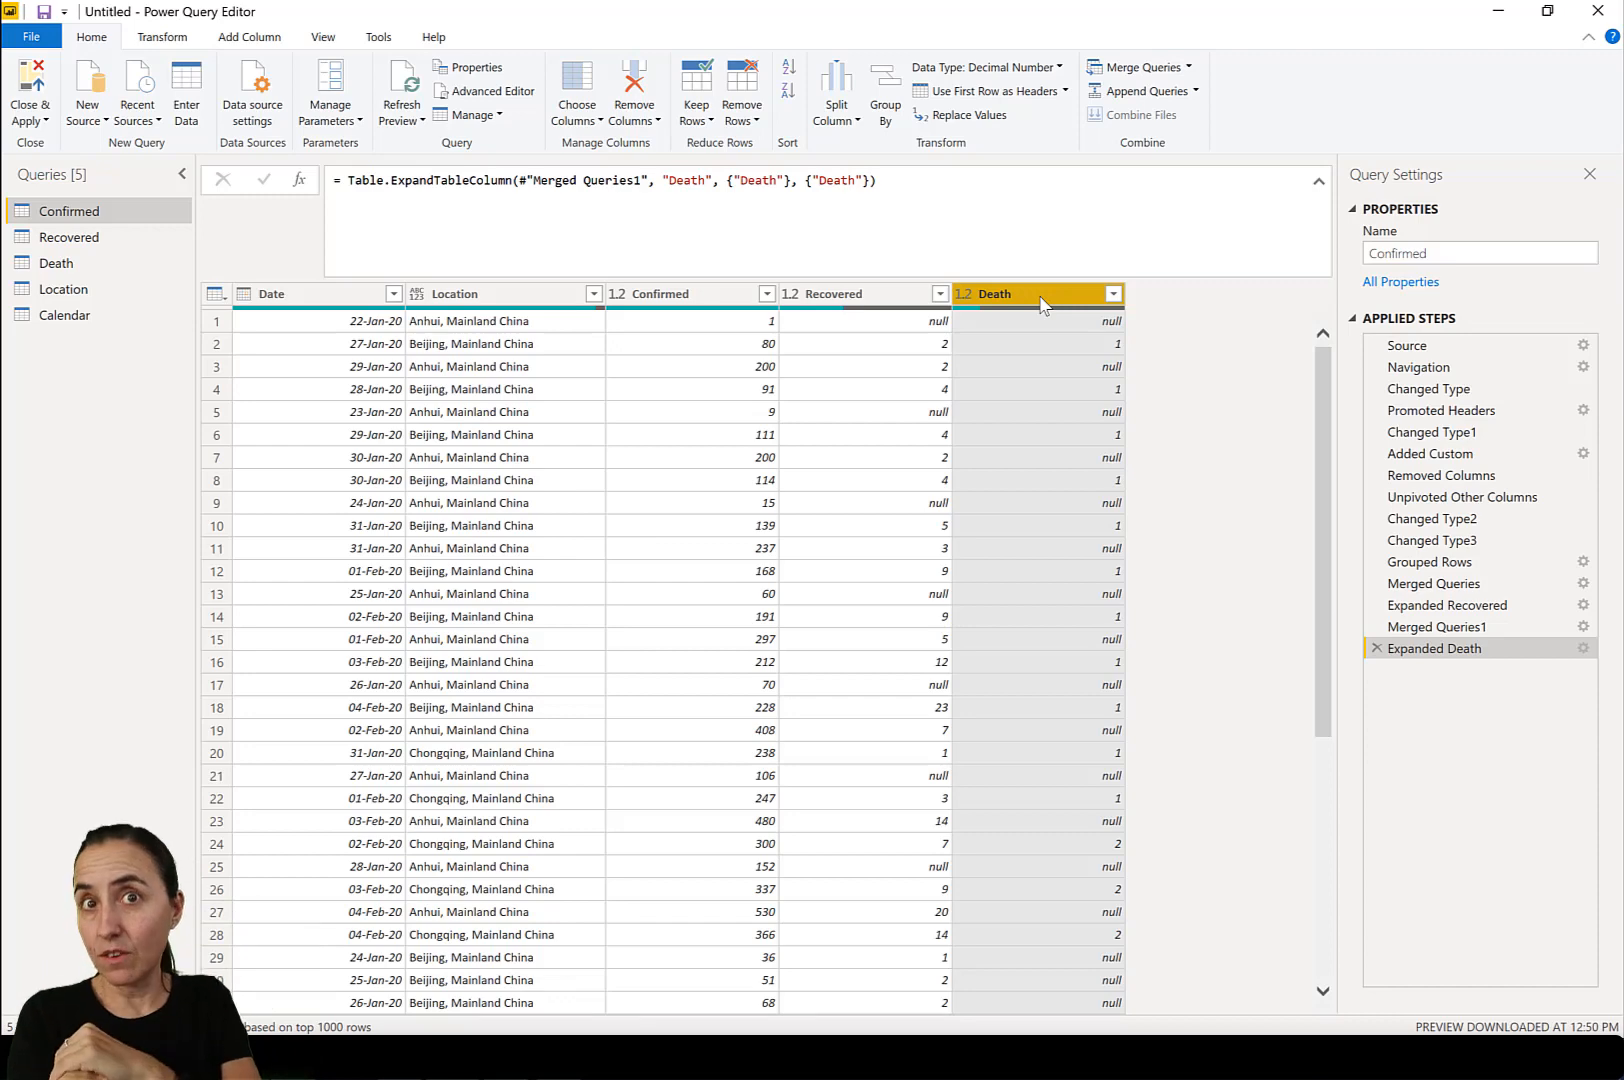
# Unpivot every column of the Confirmed query except Date and Location.
pyautogui.click(316, 296)
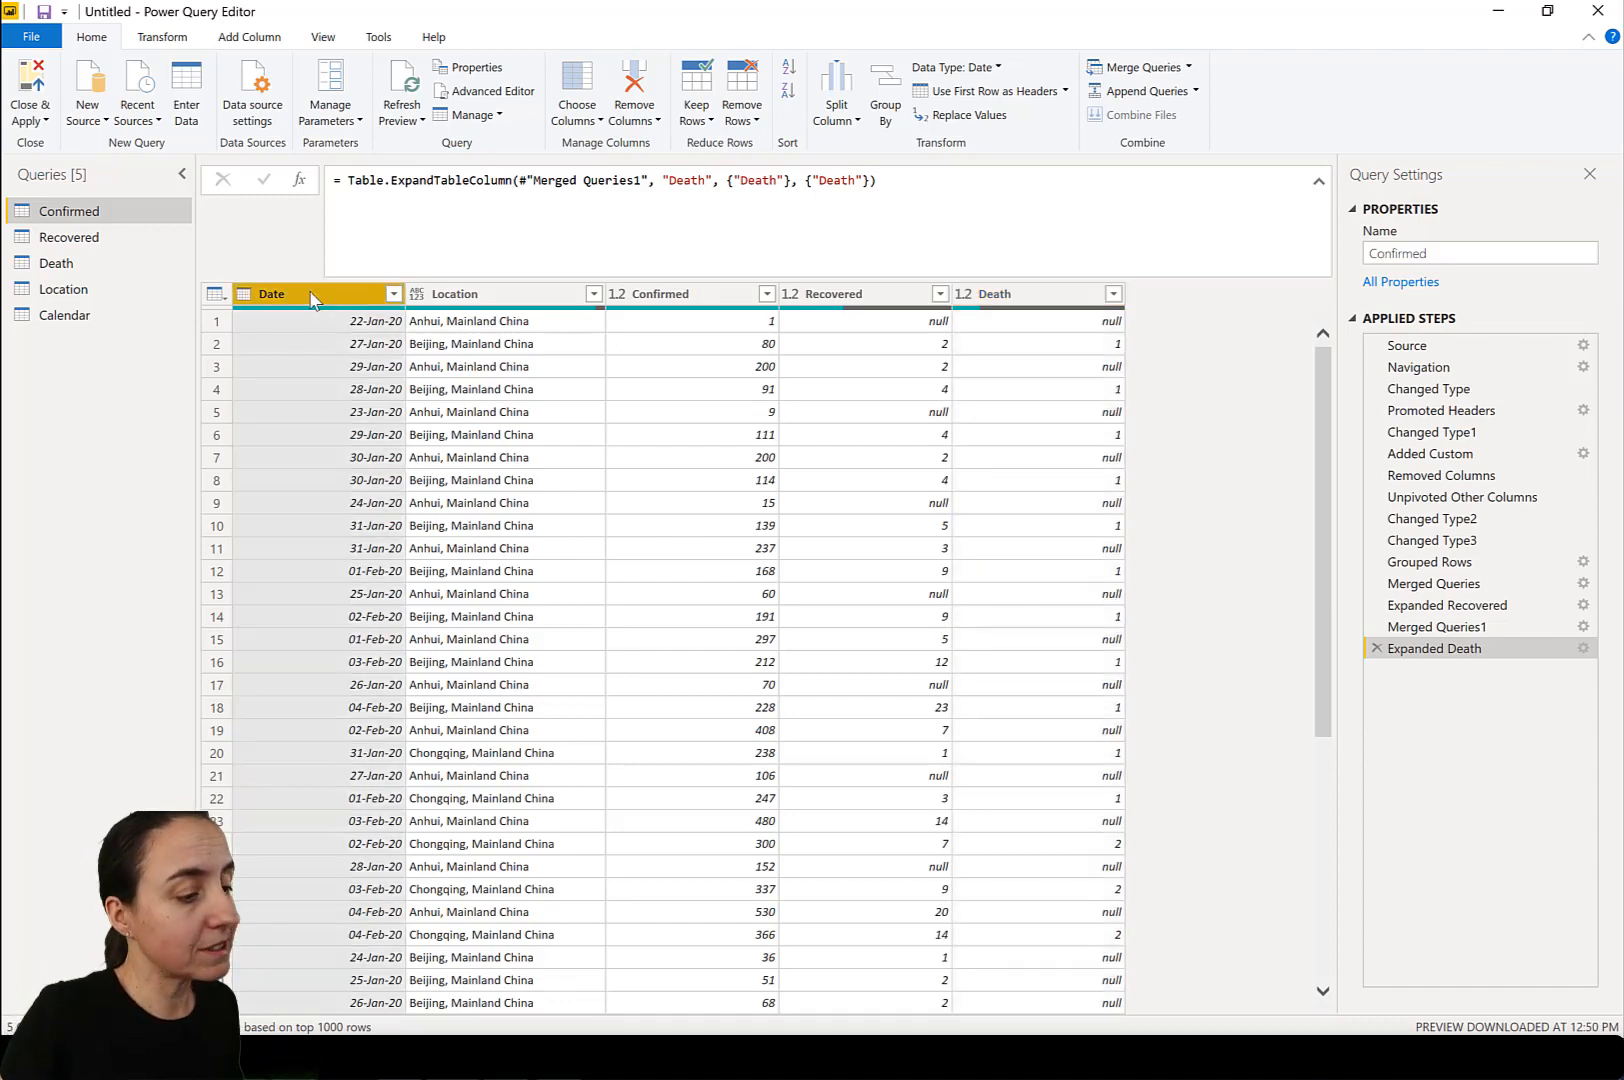
pyautogui.keyDown('ctrl'); pyautogui.click(478, 295); pyautogui.keyUp('ctrl')
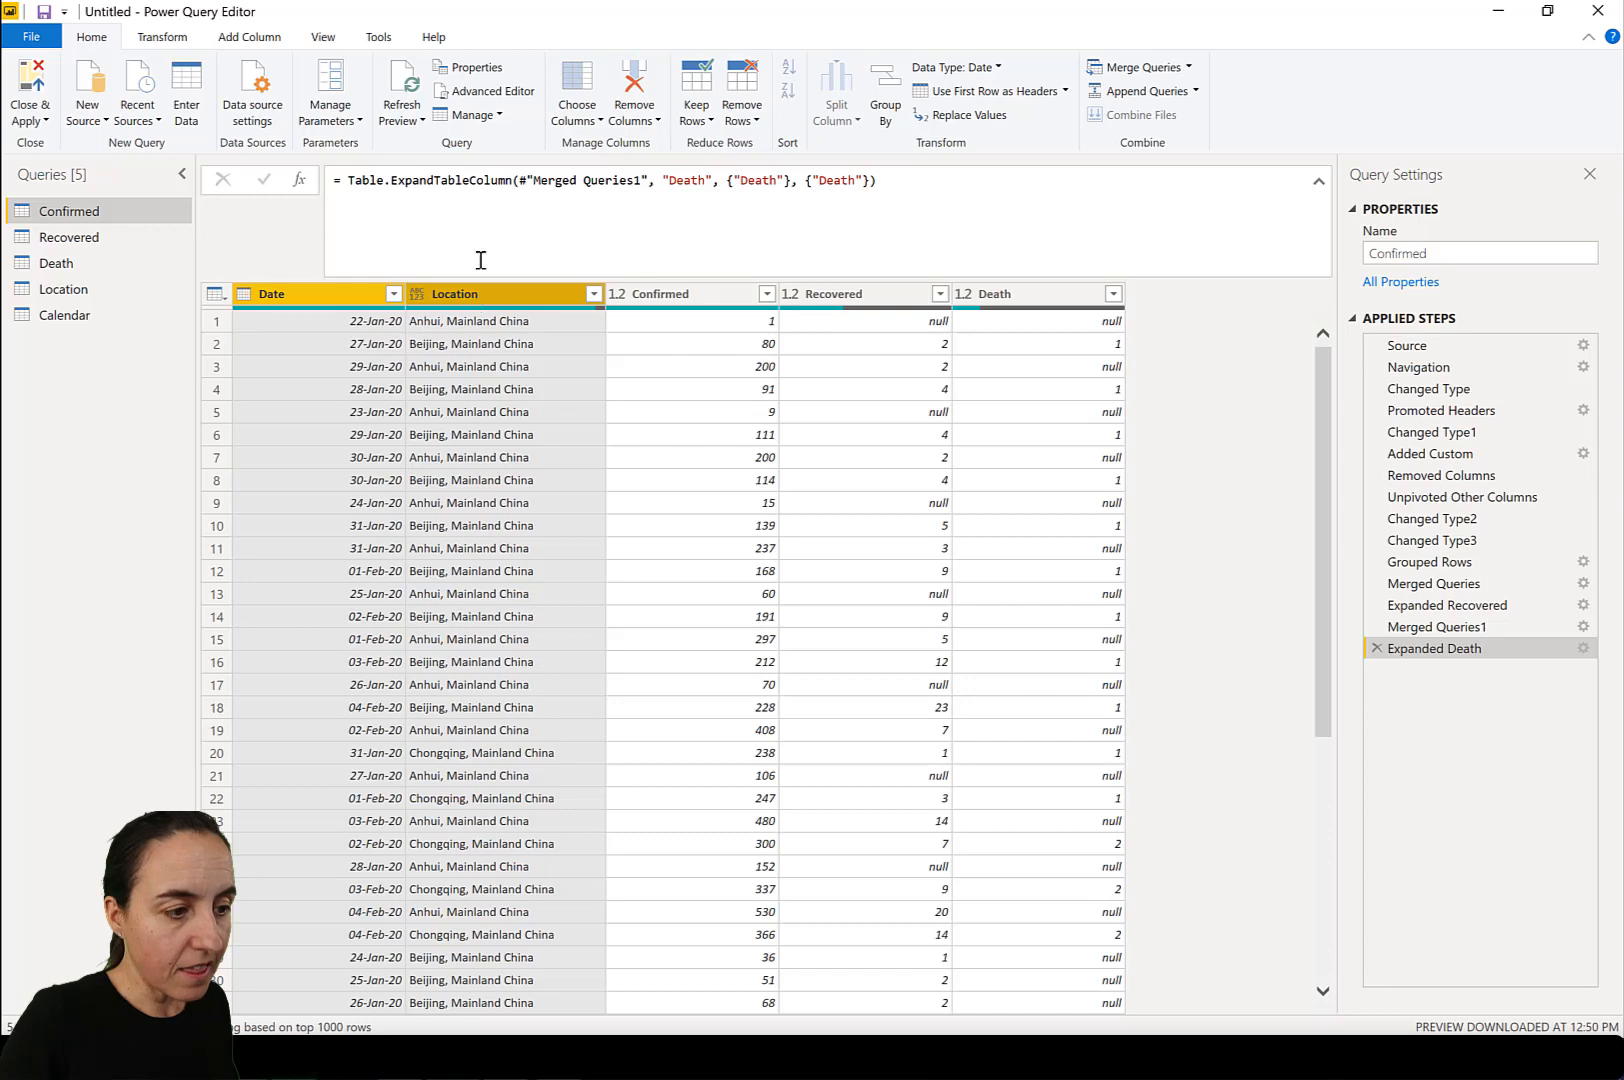
pyautogui.click(162, 37)
pyautogui.click(575, 67)
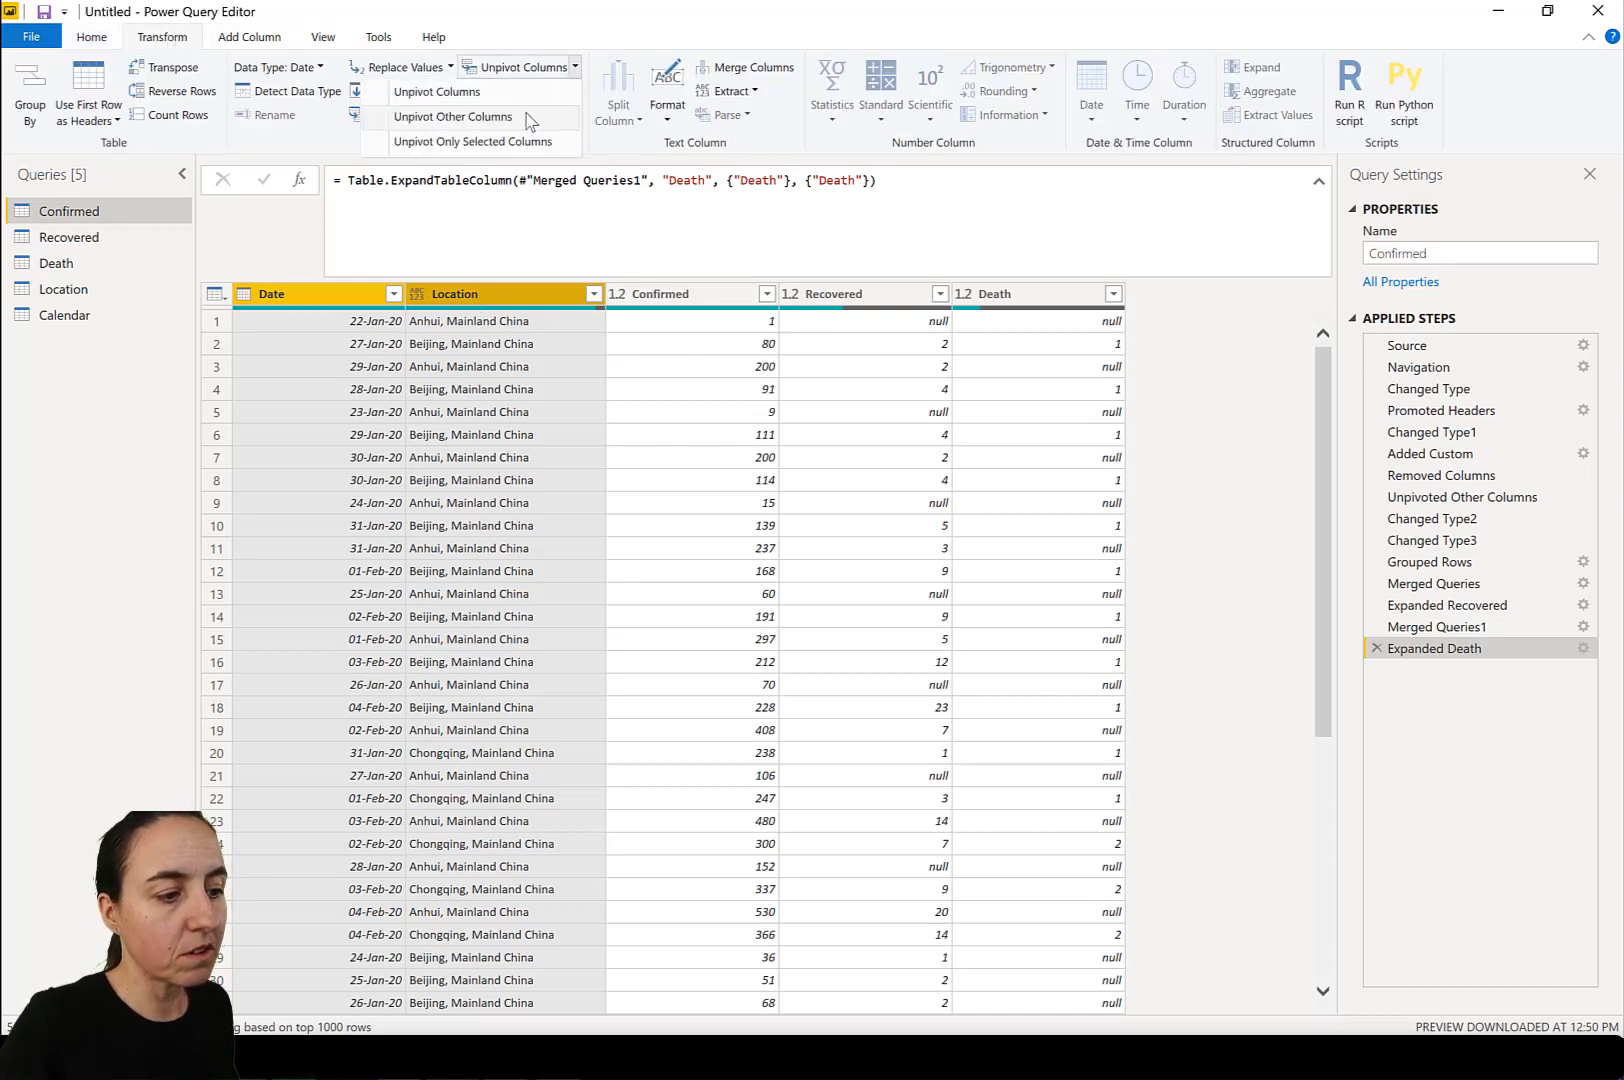
pyautogui.click(527, 116)
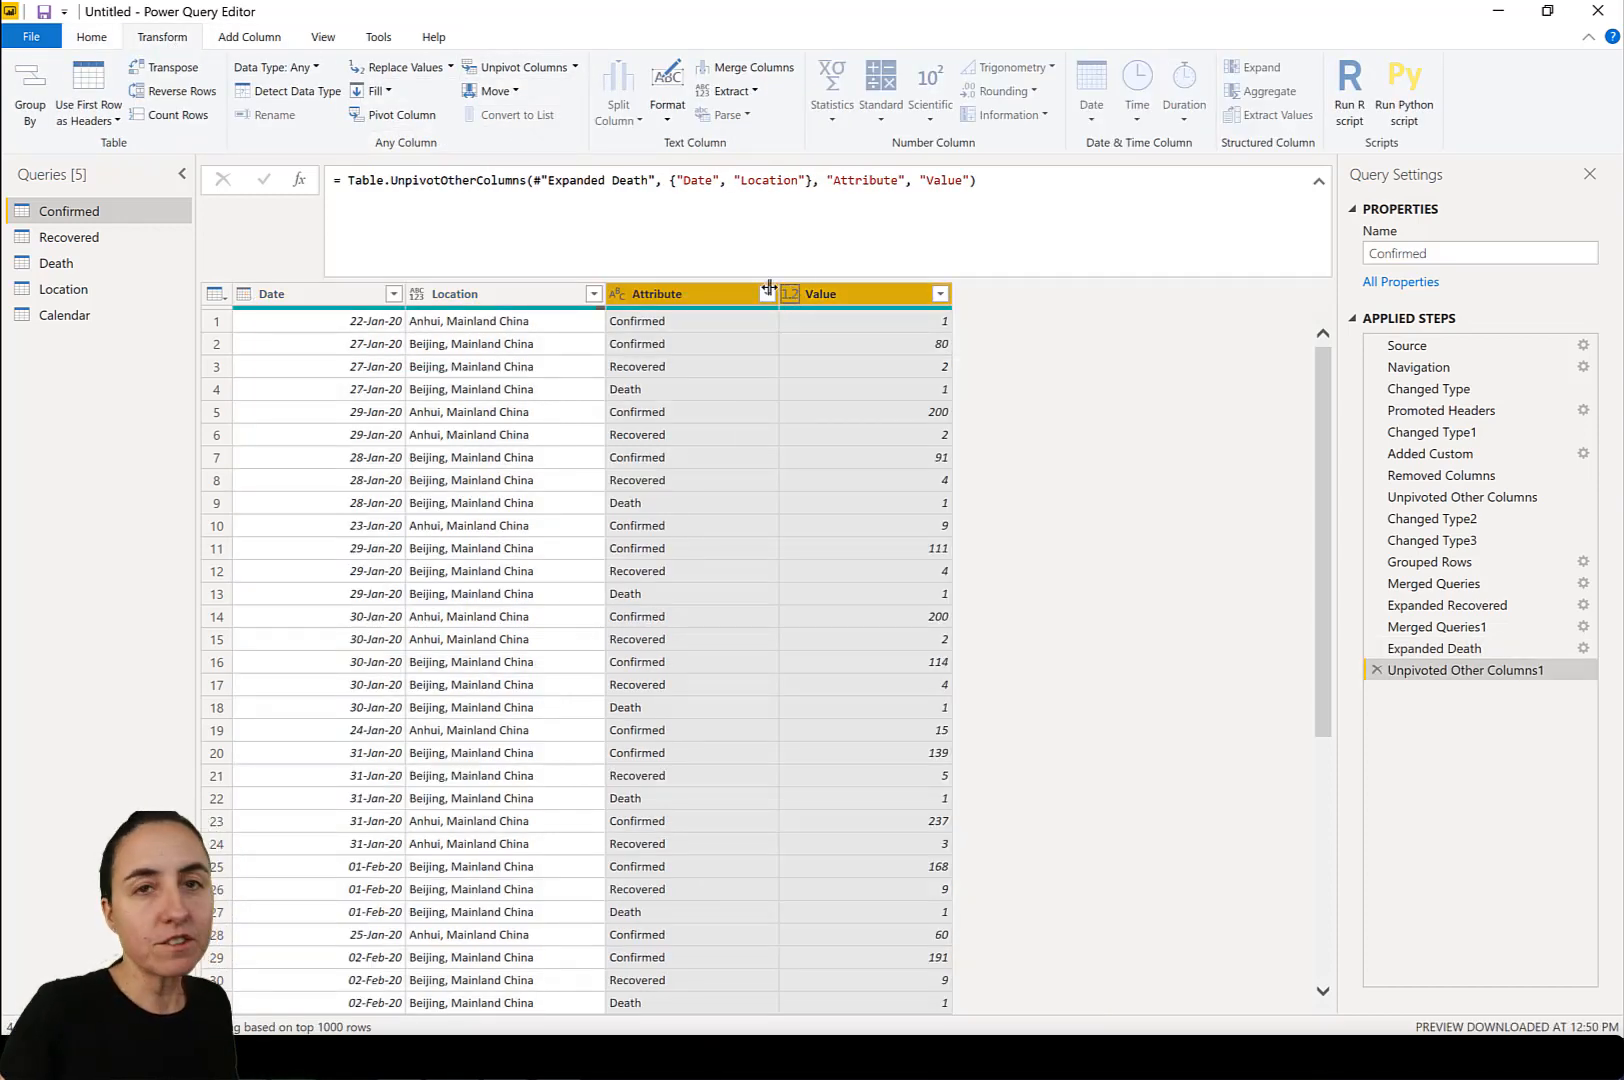
# In the unpivot formula, name the attribute column Status and the value column Cases.
pyautogui.doubleClick(868, 184)
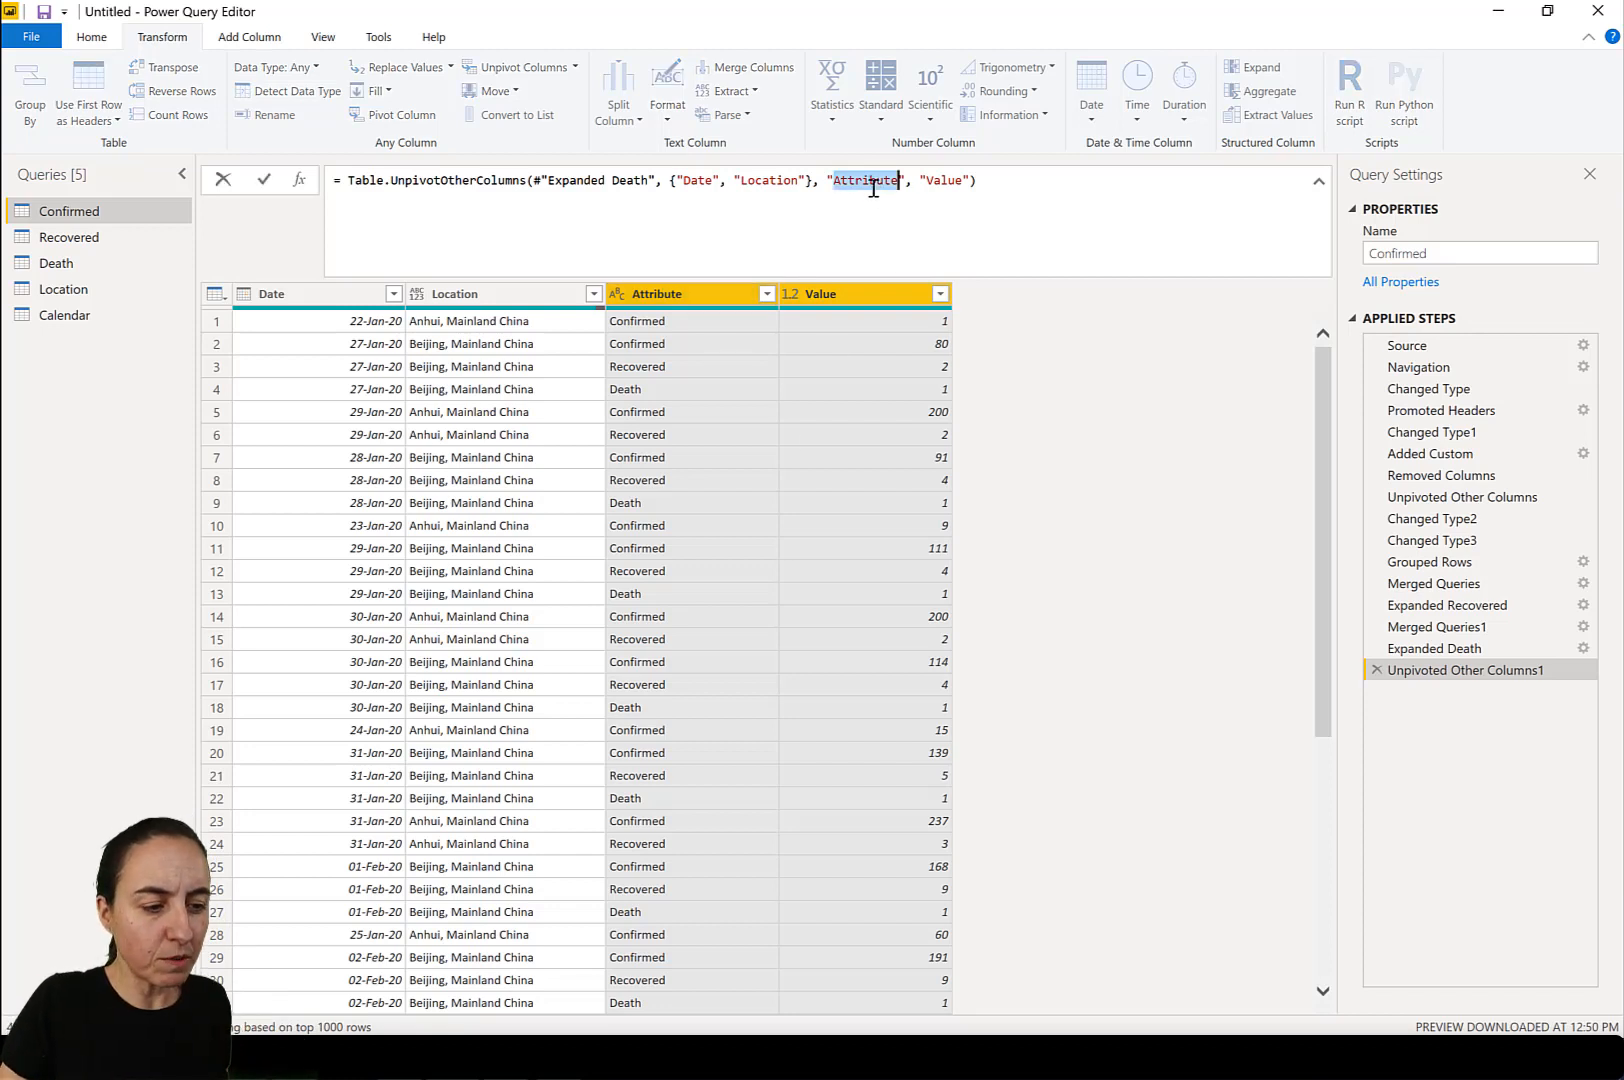
pyautogui.write('Status')
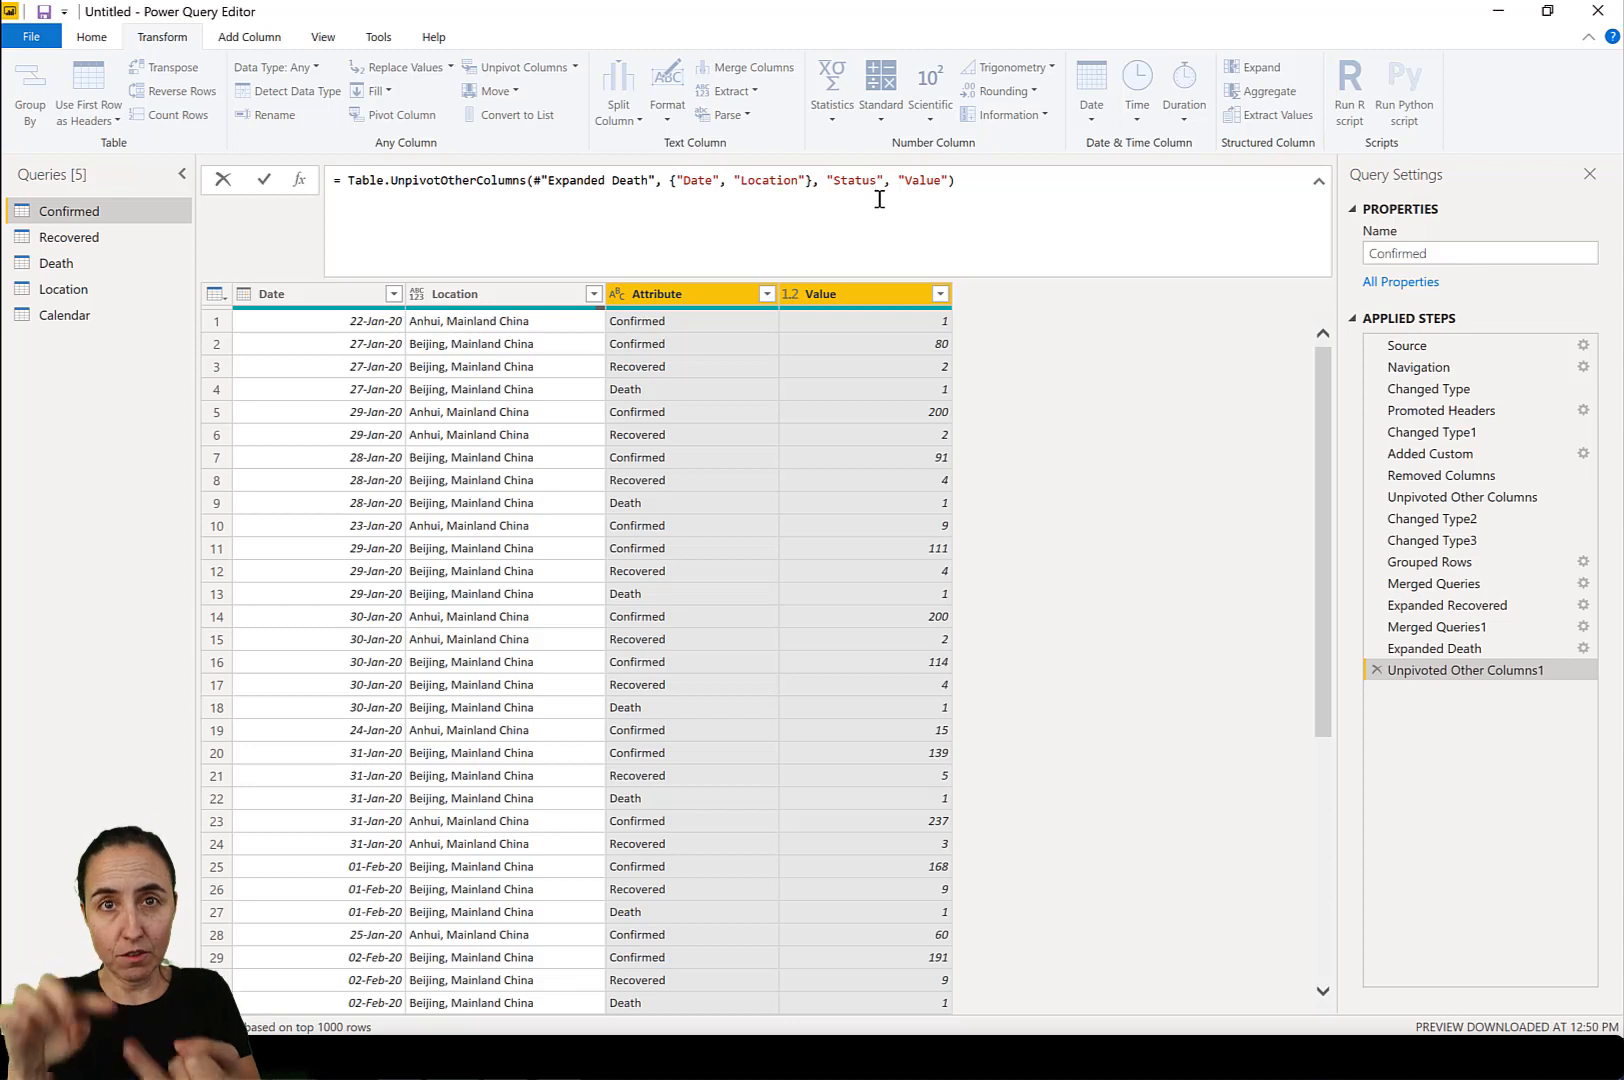
pyautogui.doubleClick(933, 182)
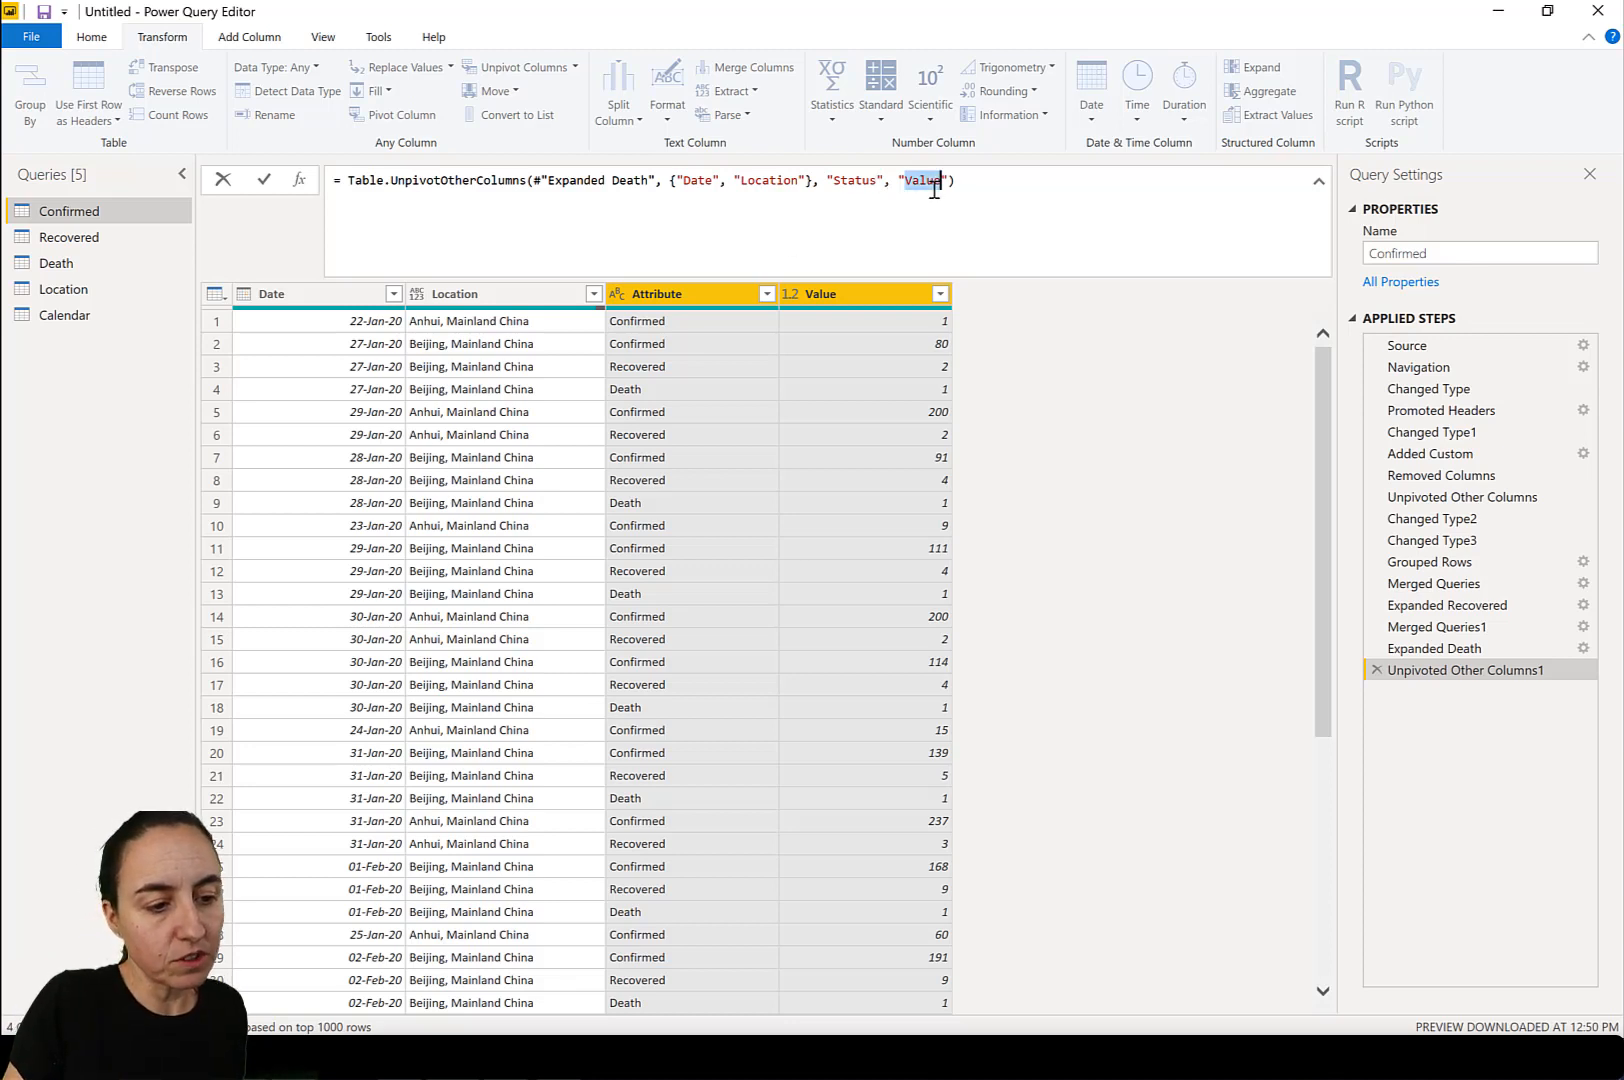
pyautogui.write('Cases')
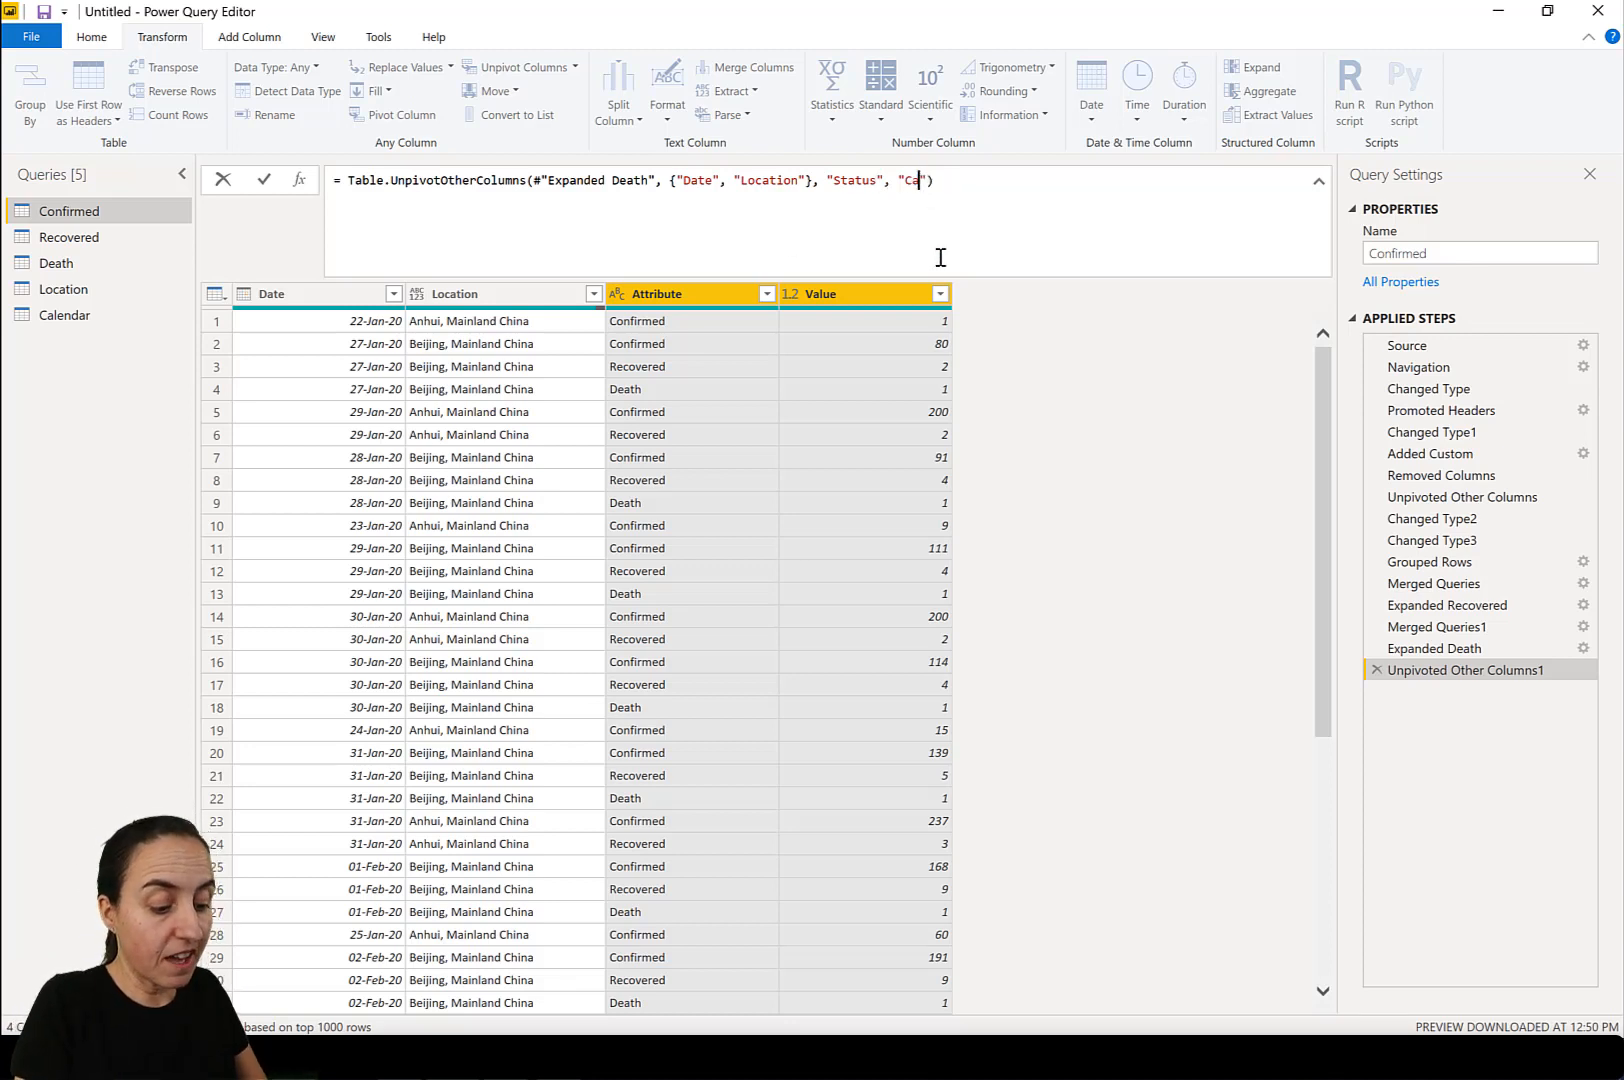
pyautogui.click(1044, 353)
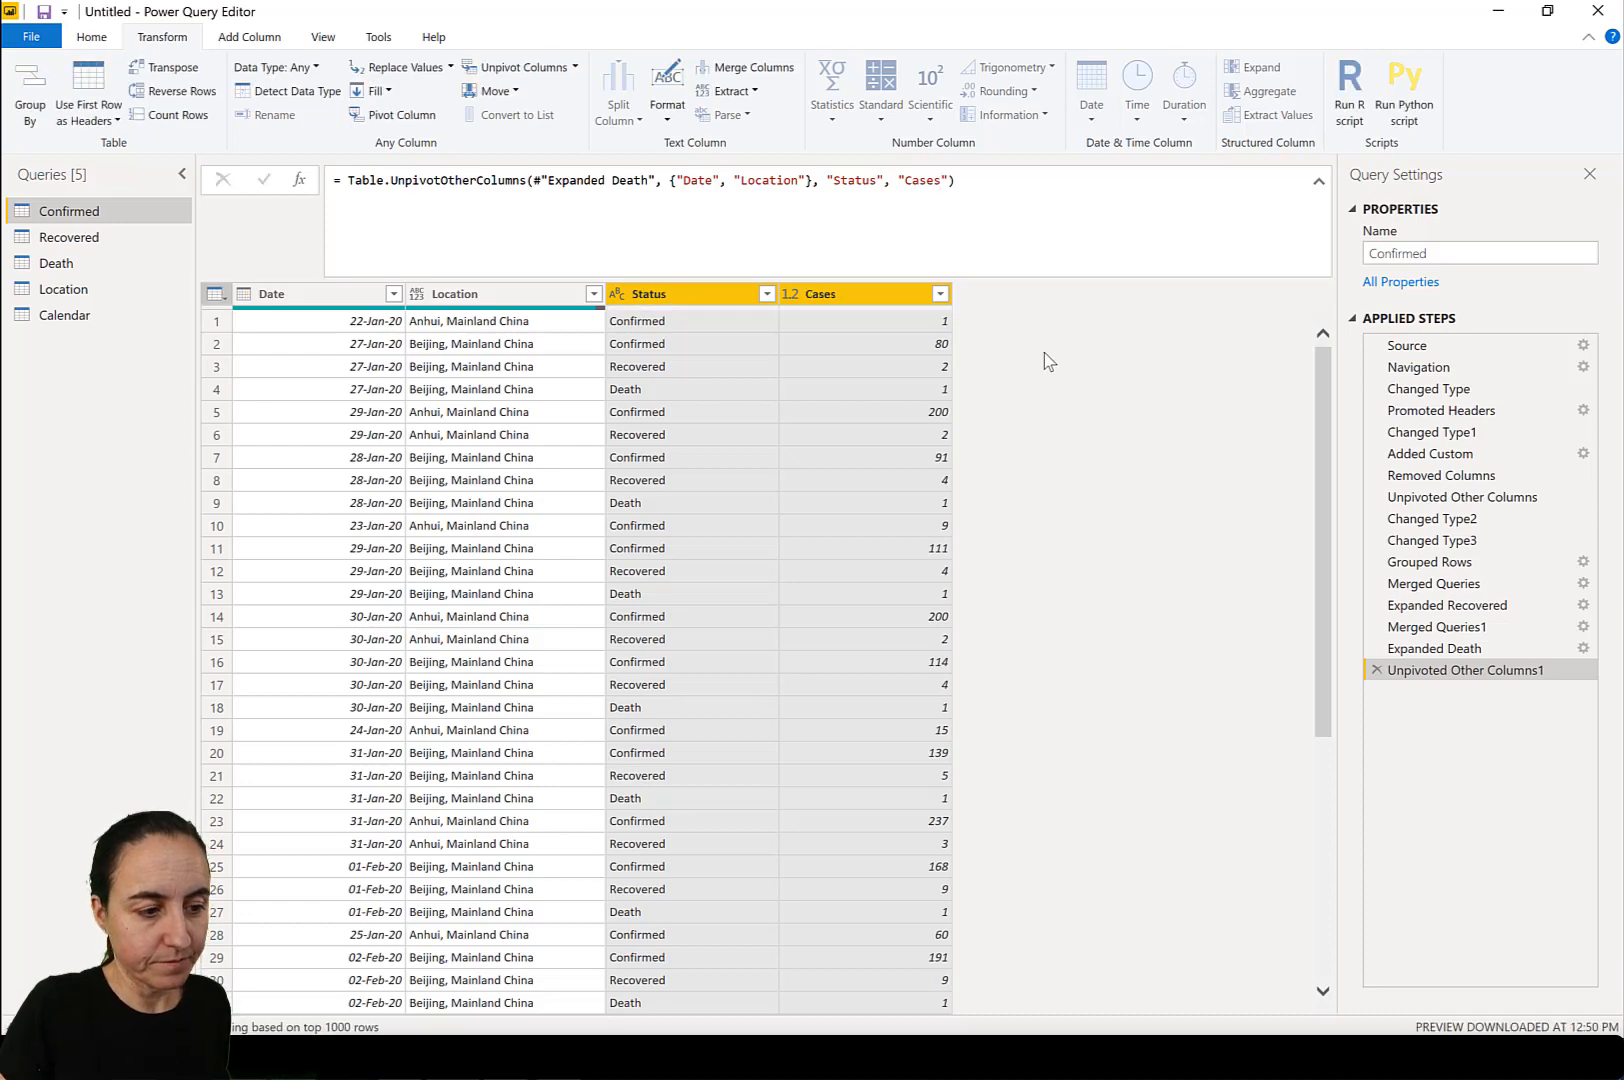
# Set the Location column's data type to Text and try to apply the query changes to the report.
pyautogui.click(418, 293)
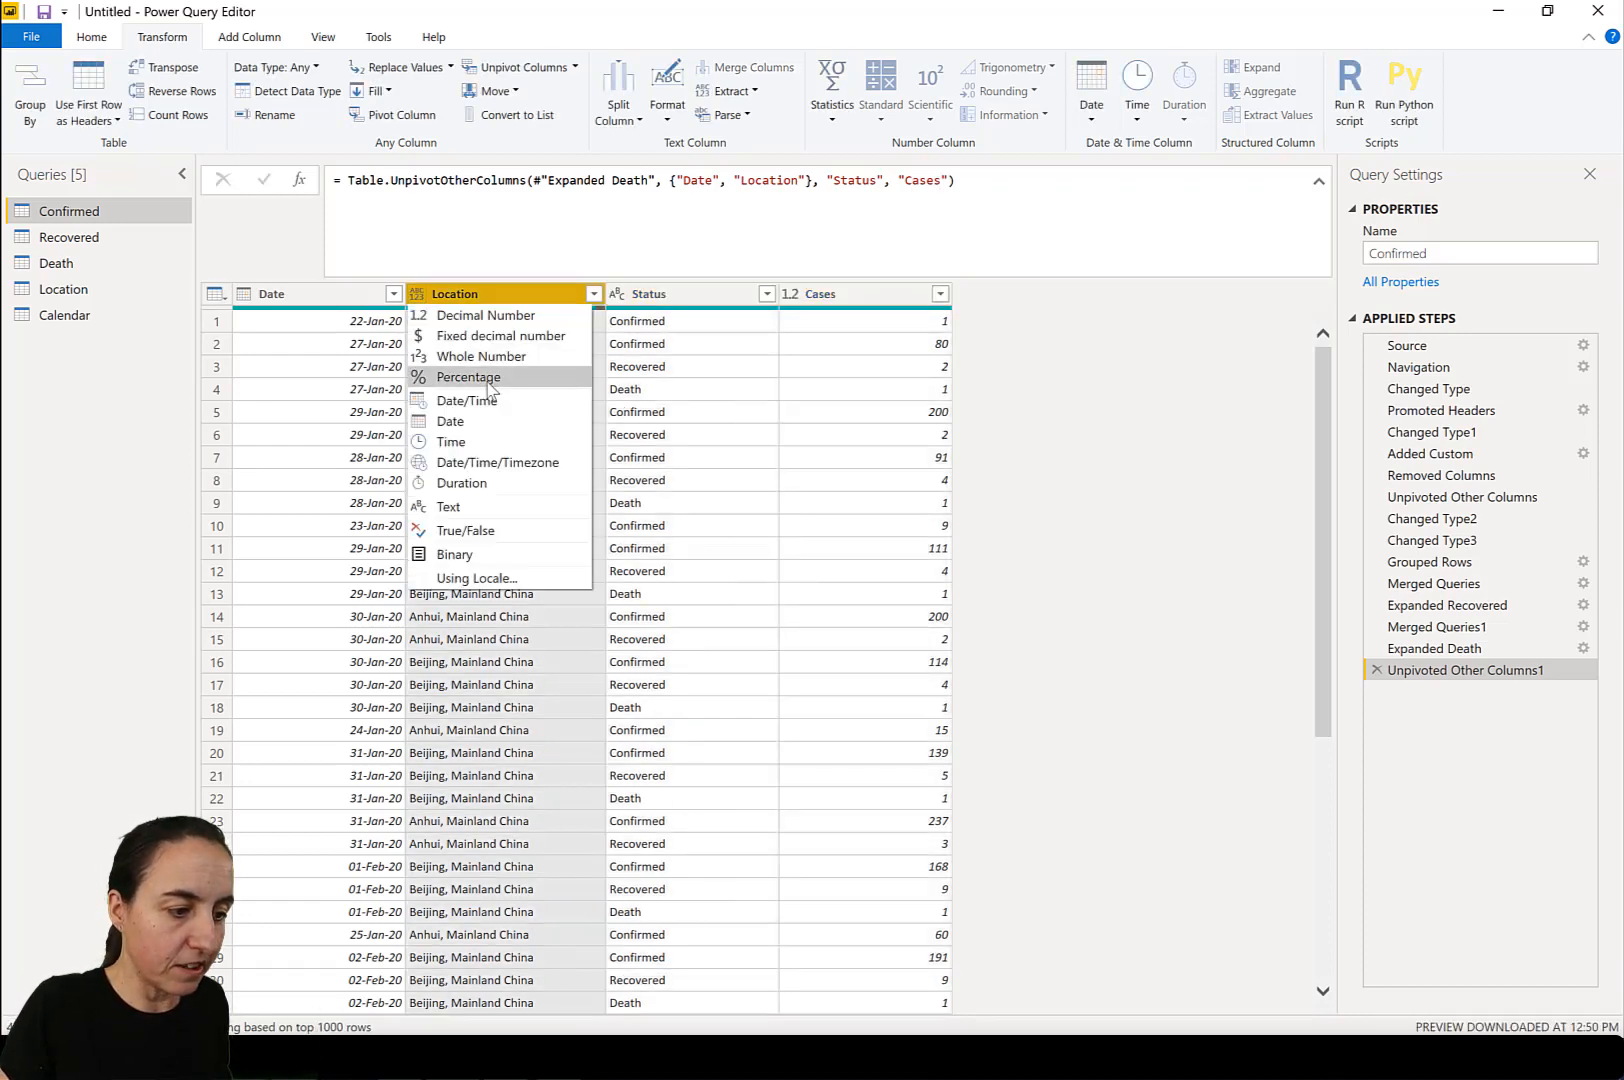
pyautogui.click(478, 503)
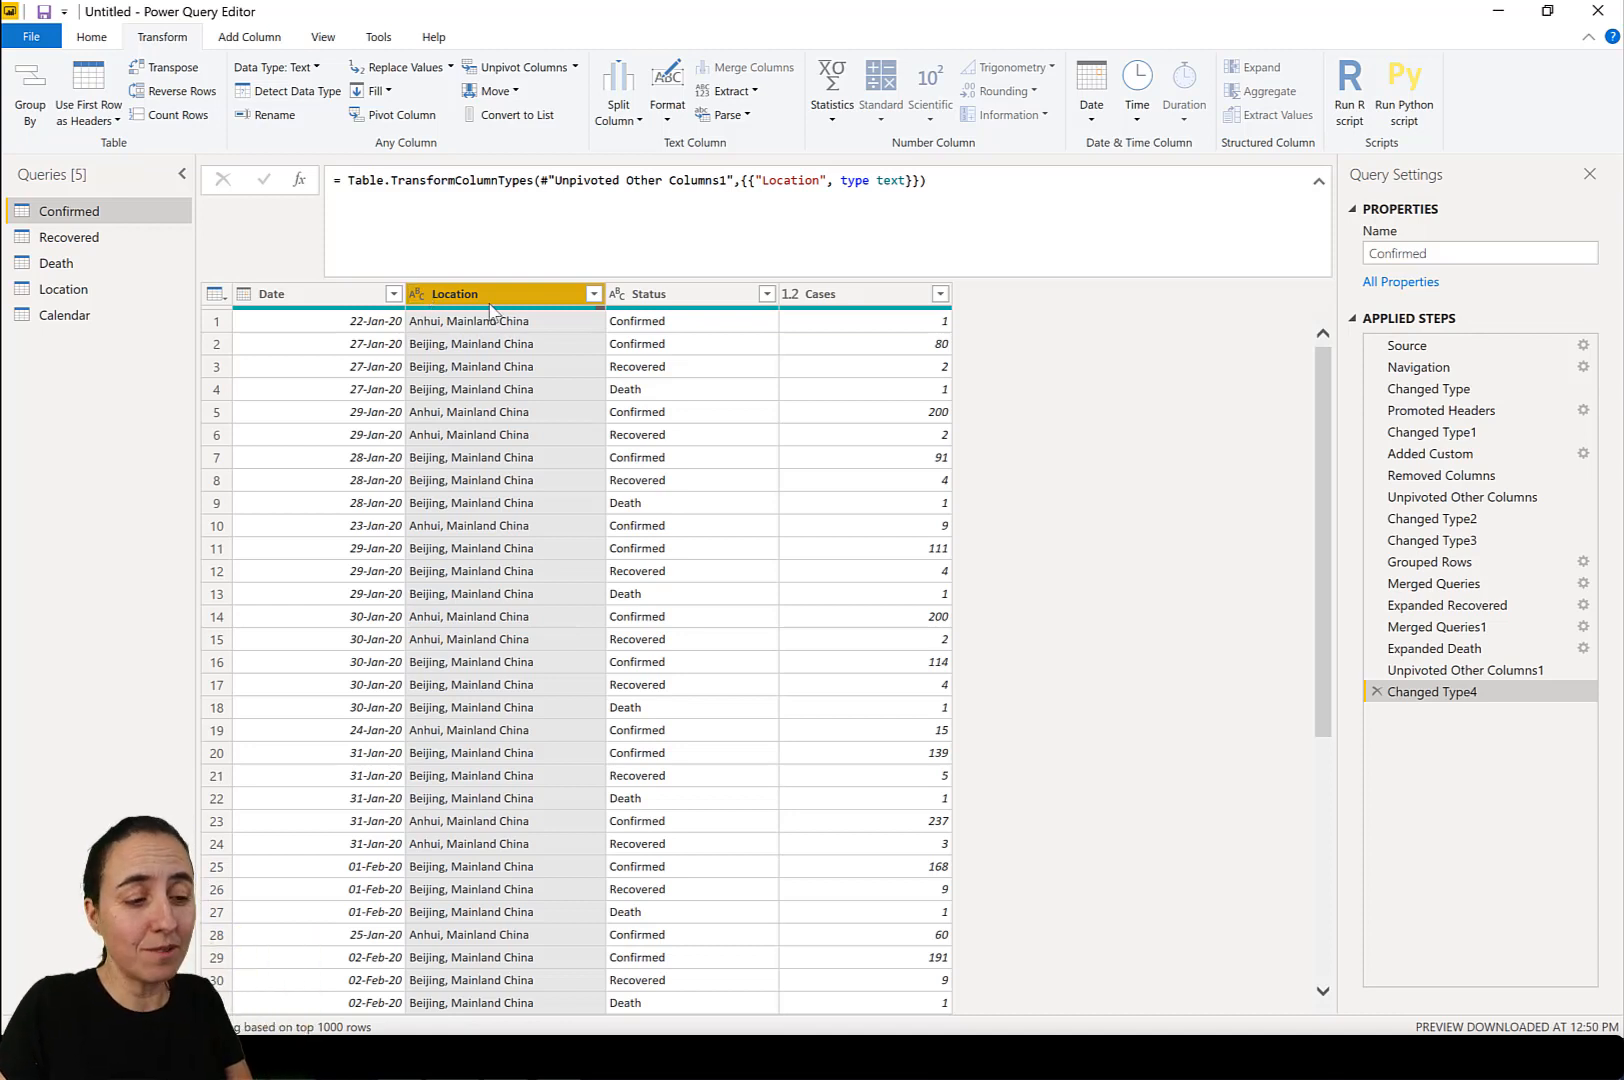
pyautogui.click(92, 40)
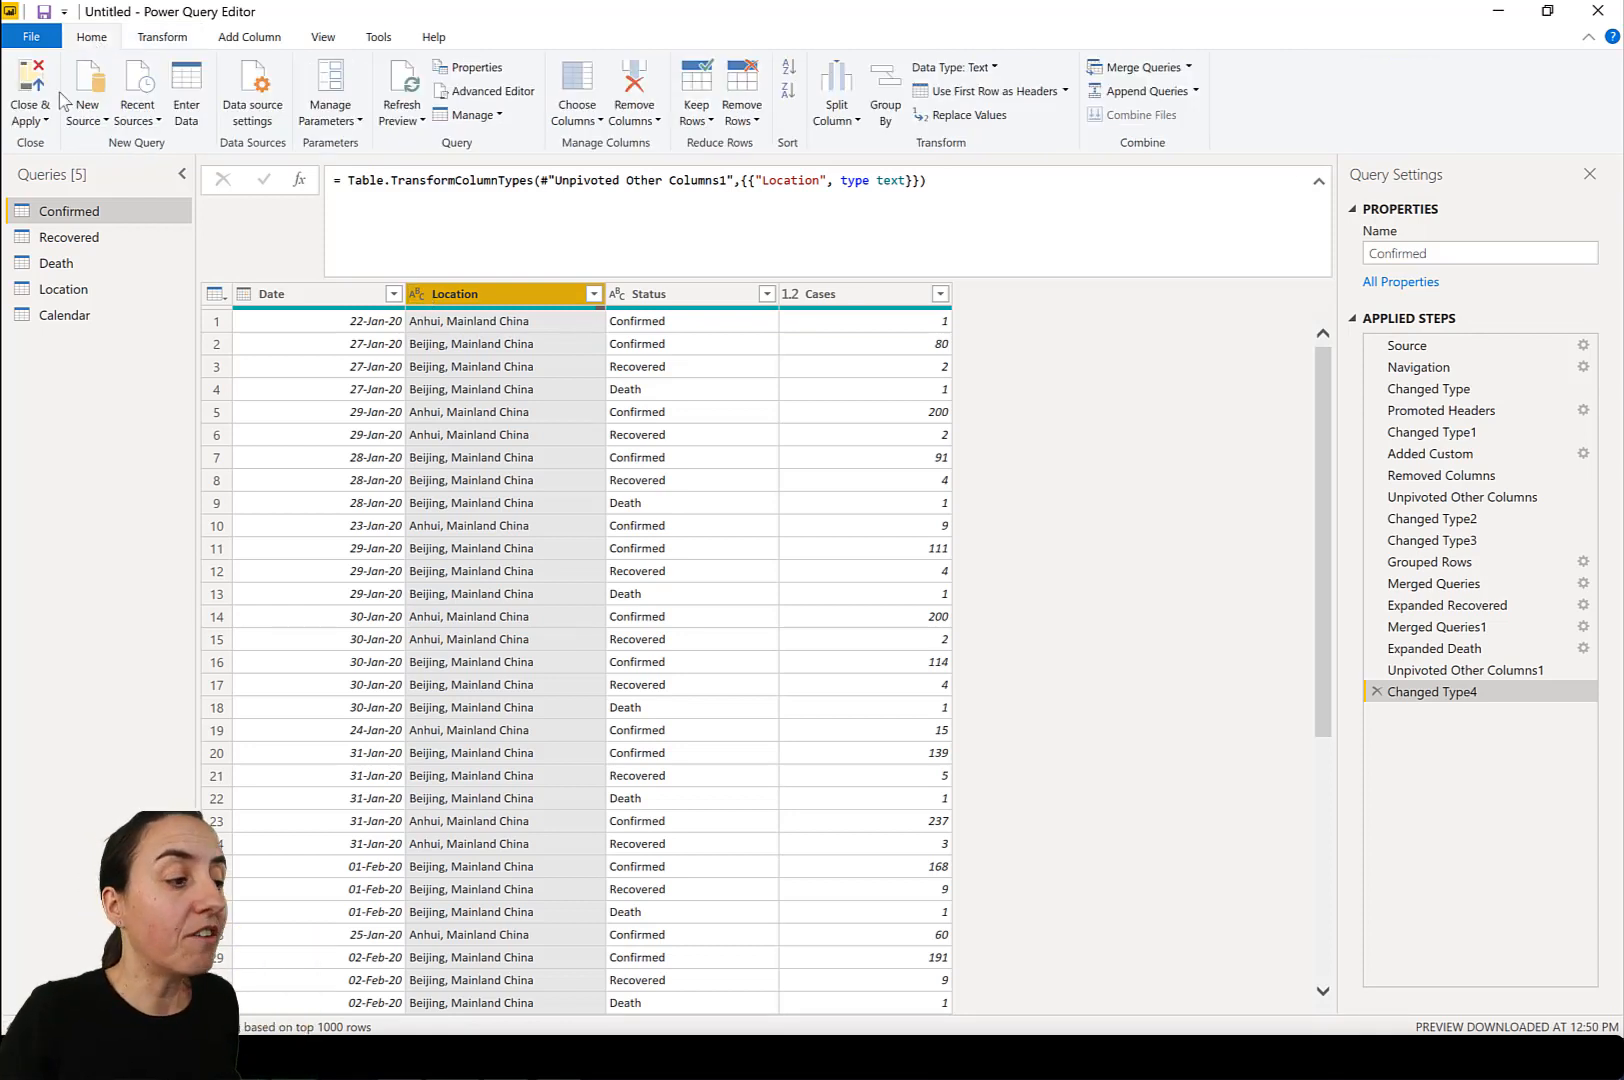
pyautogui.click(35, 84)
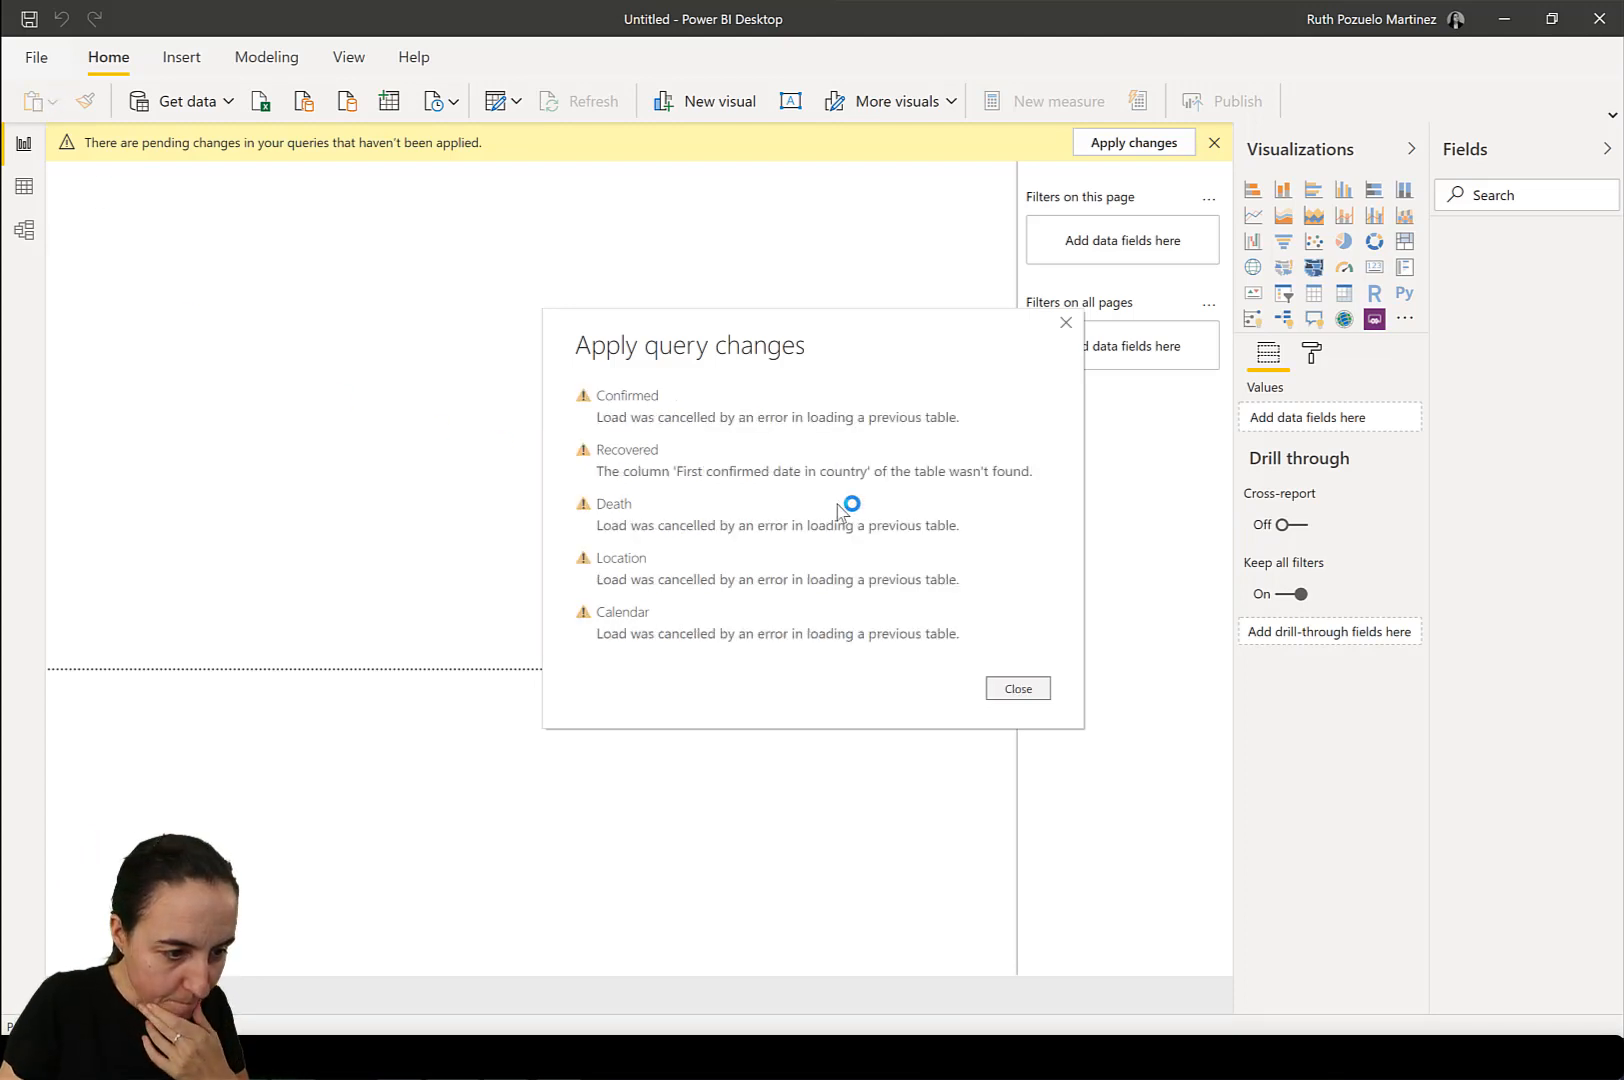
pyautogui.click(1028, 690)
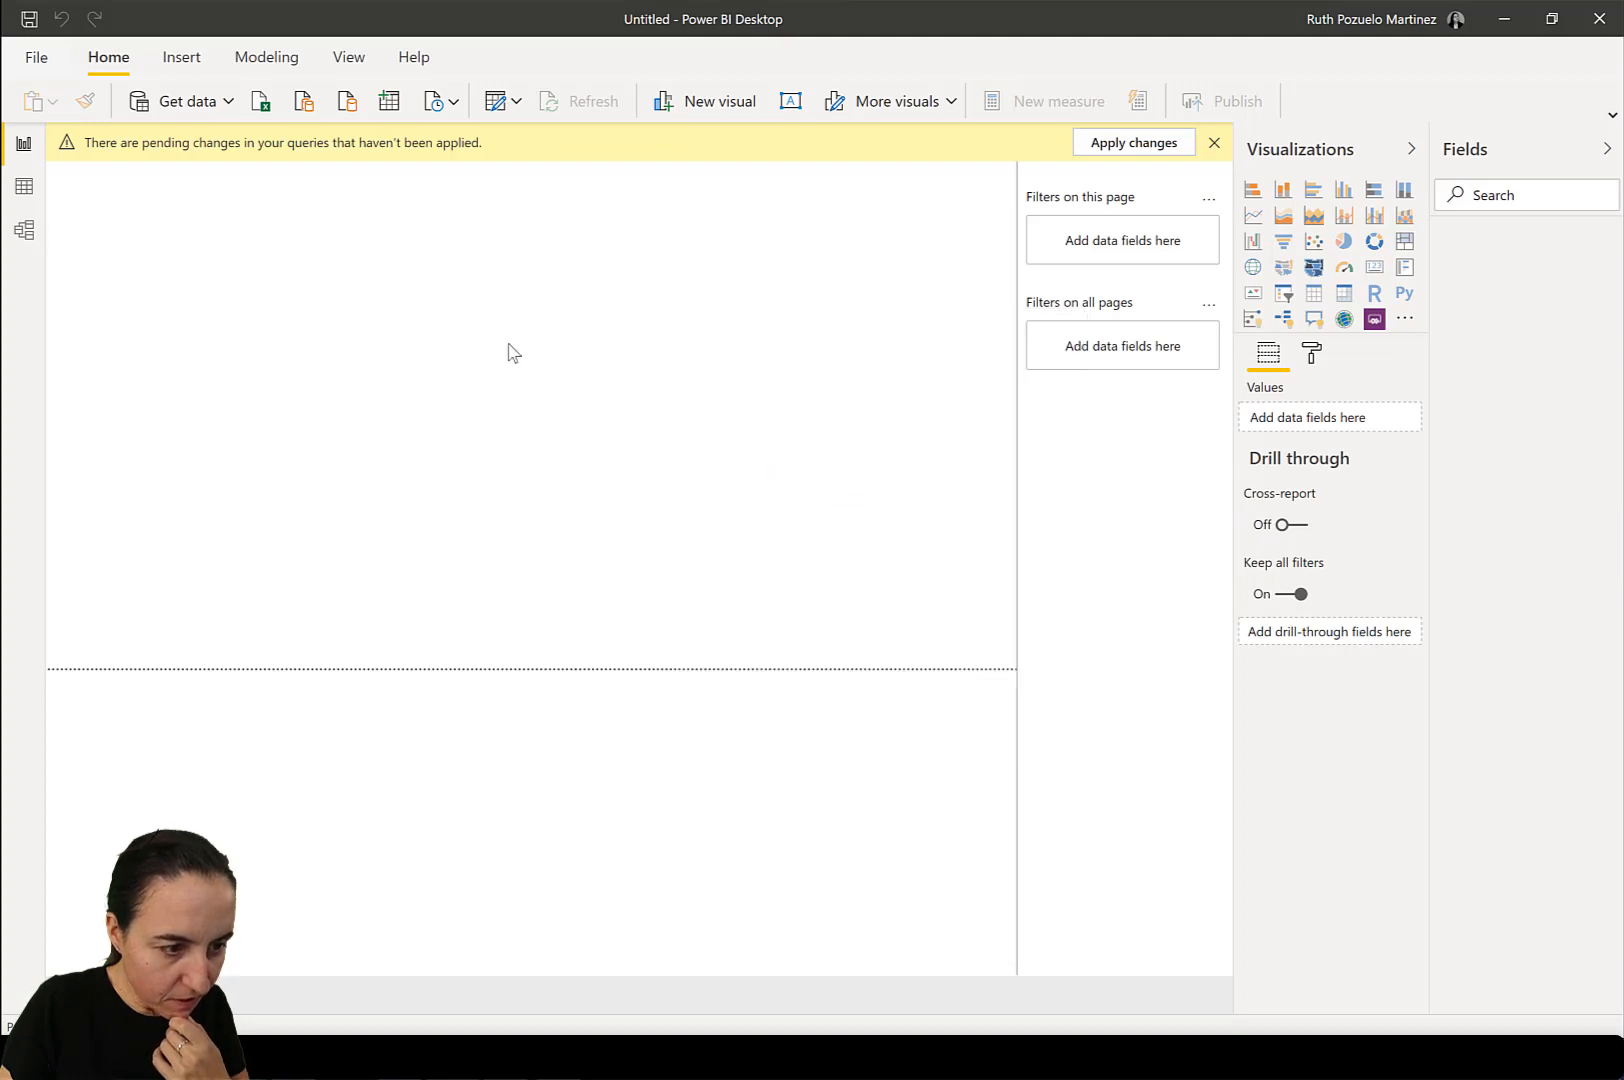
# Reopen the query editor, refresh the Recovered query's preview, and try applying the query changes again.
pyautogui.click(495, 101)
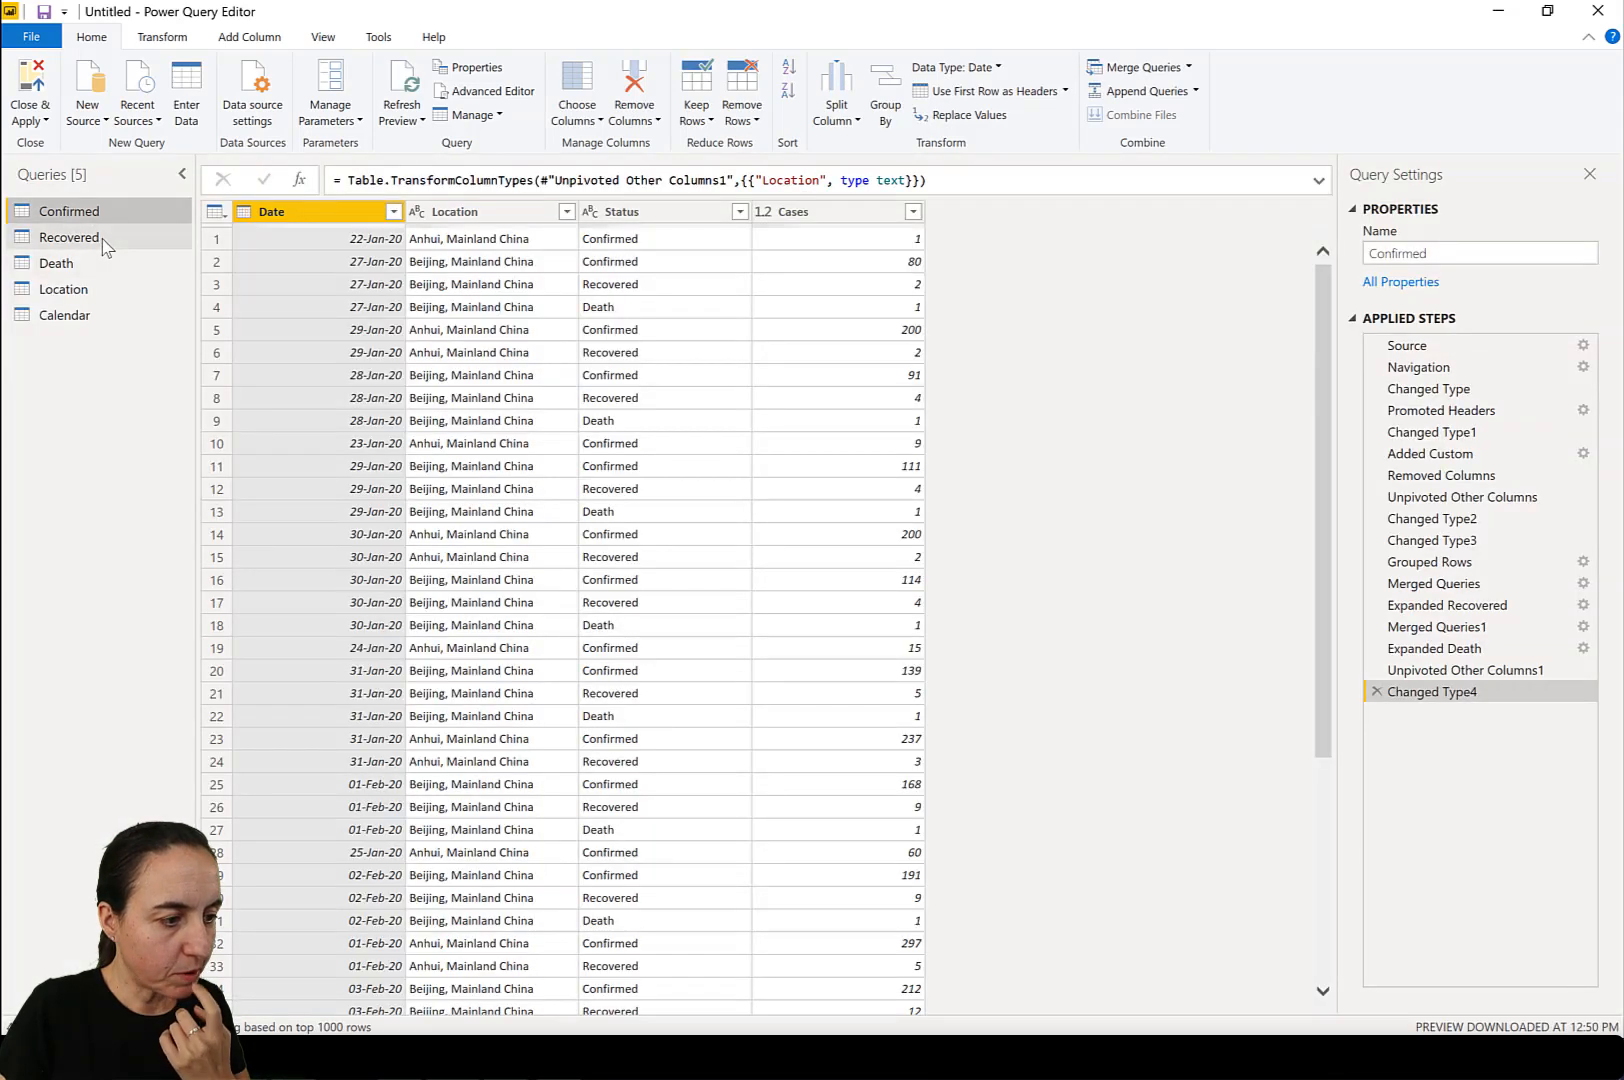
pyautogui.click(103, 241)
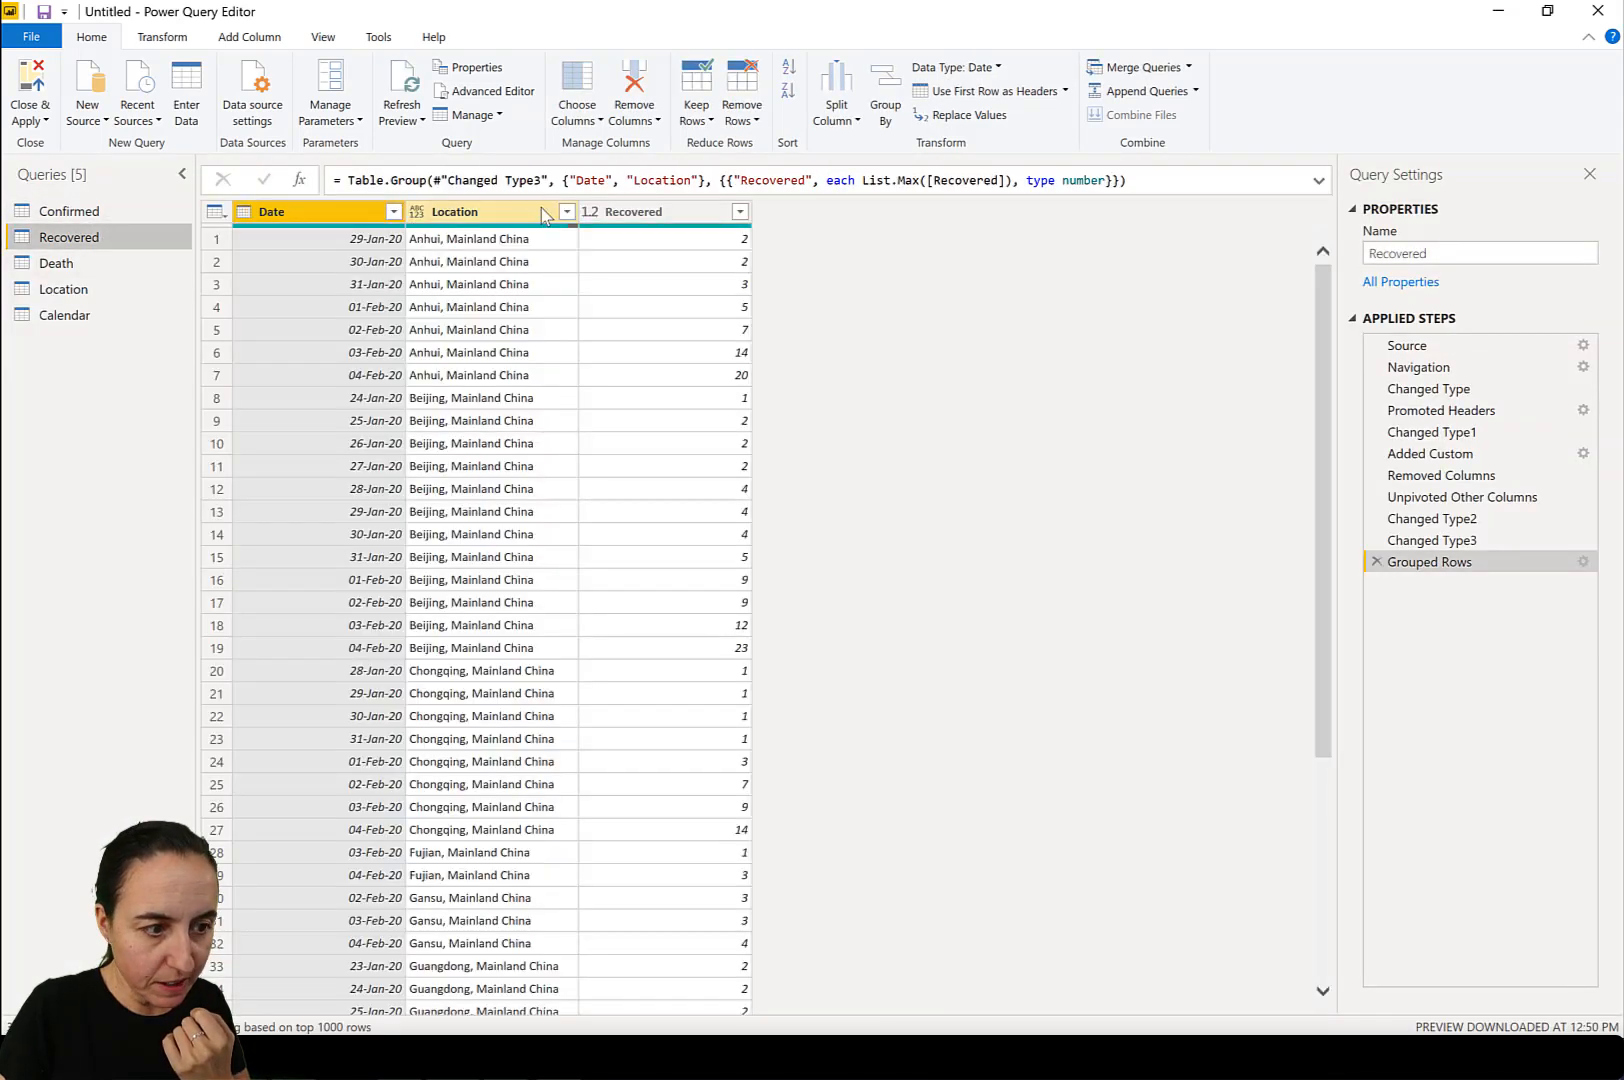
pyautogui.click(408, 110)
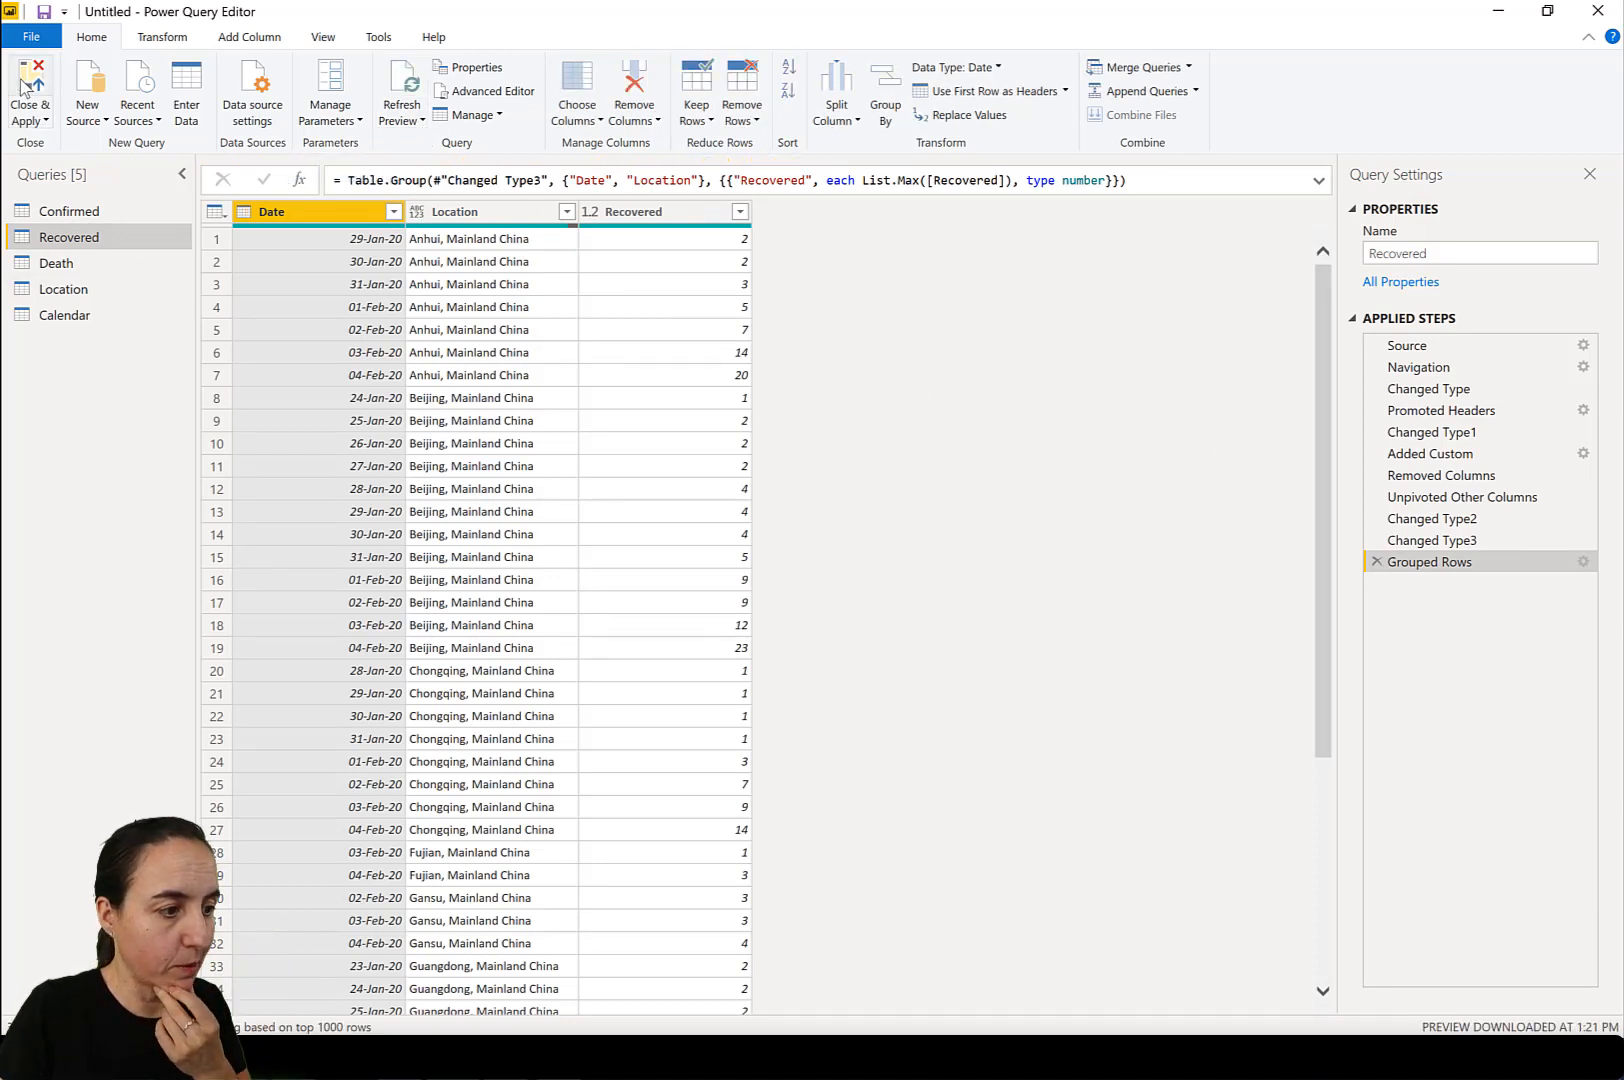
pyautogui.hotkey('alt', 'Tab')
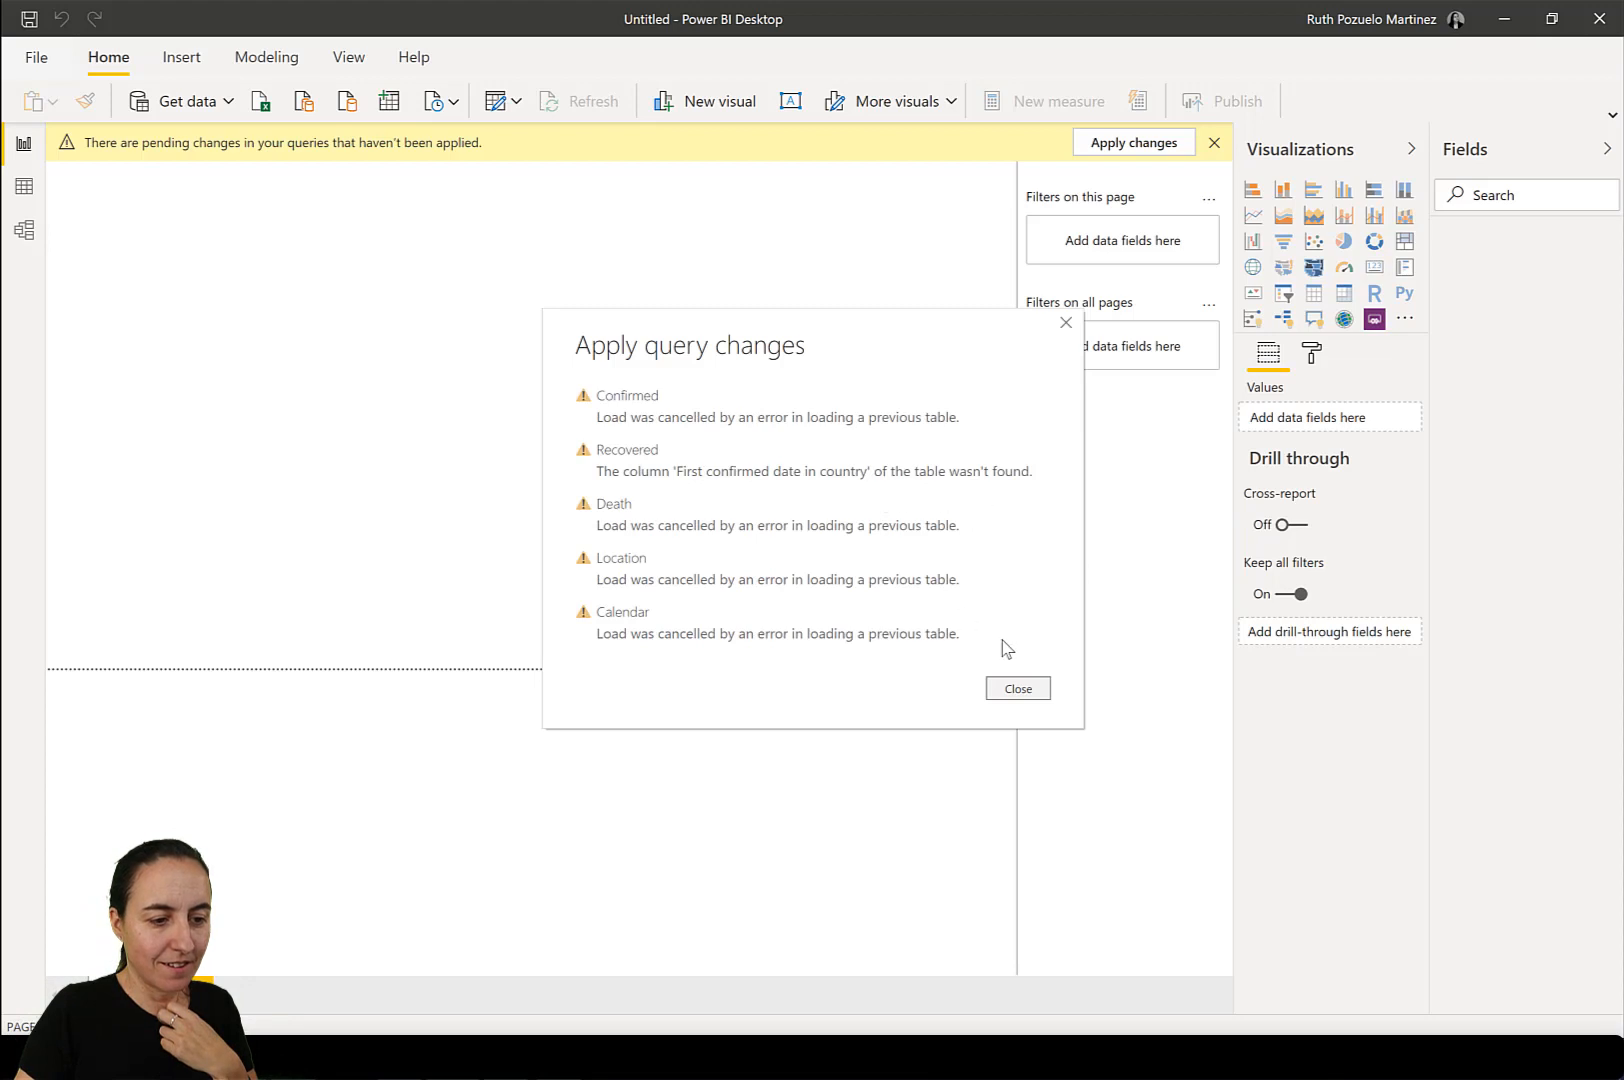
# Dismiss the query load report and expand the collapsed command ribbon to its full layout.
pyautogui.click(1027, 688)
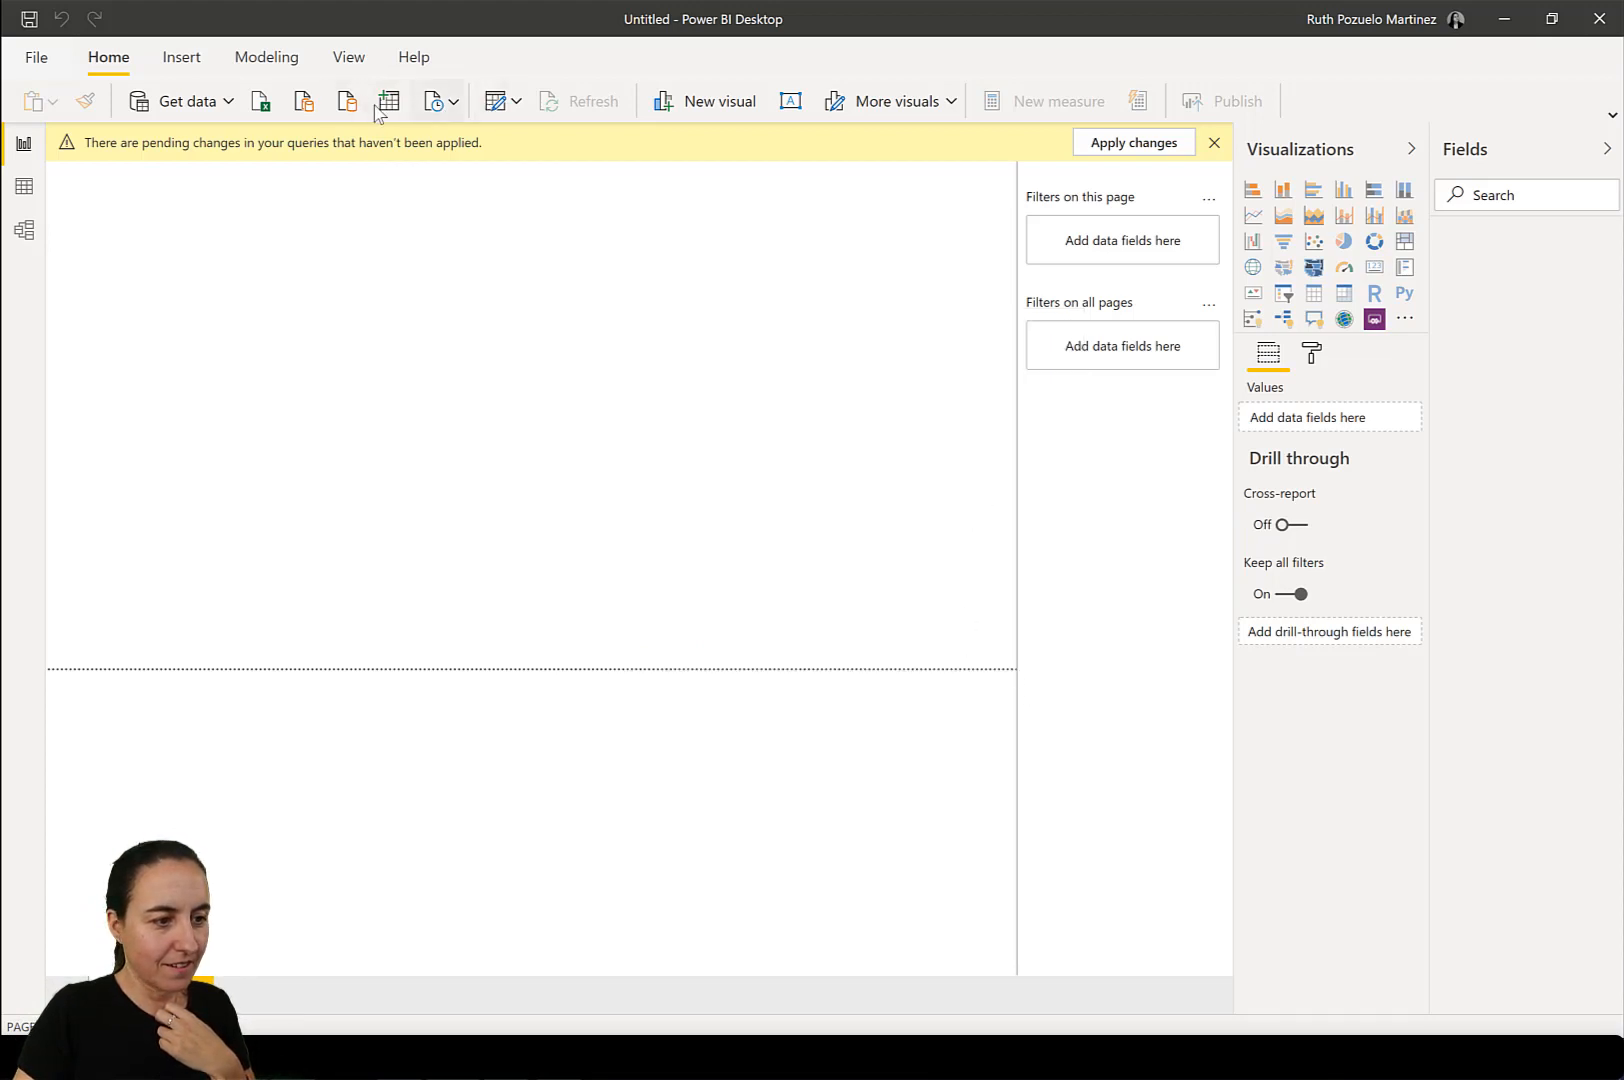
pyautogui.click(517, 104)
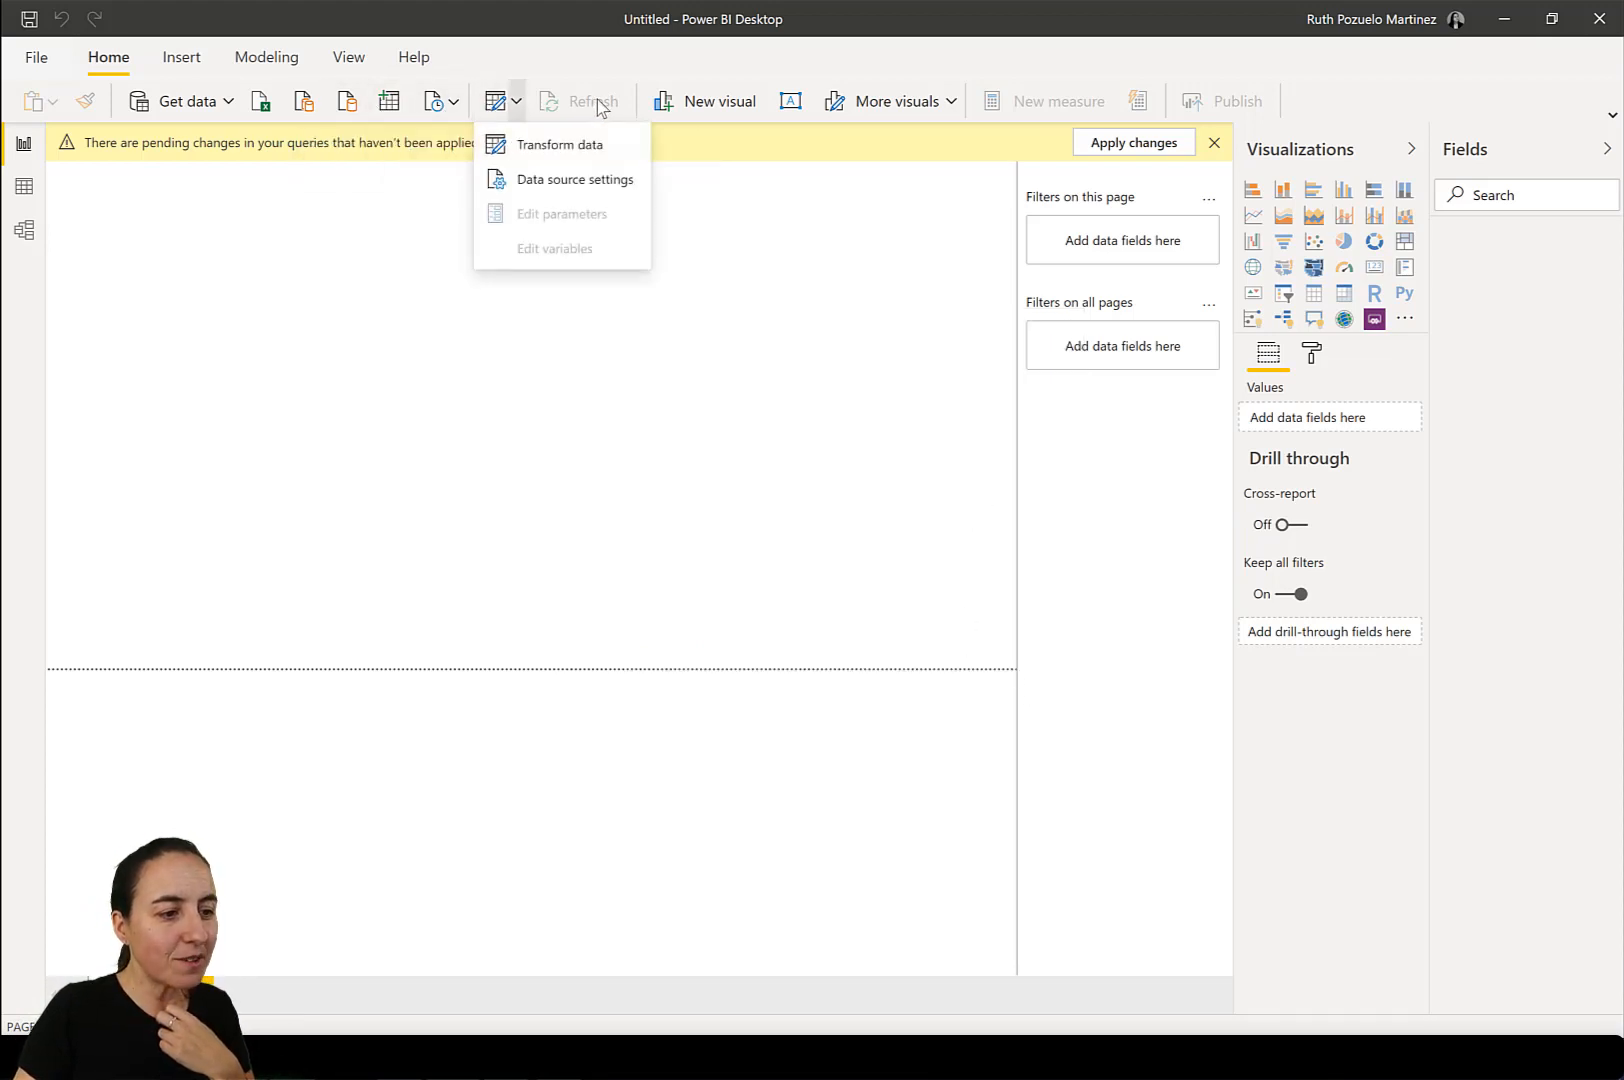
pyautogui.click(603, 109)
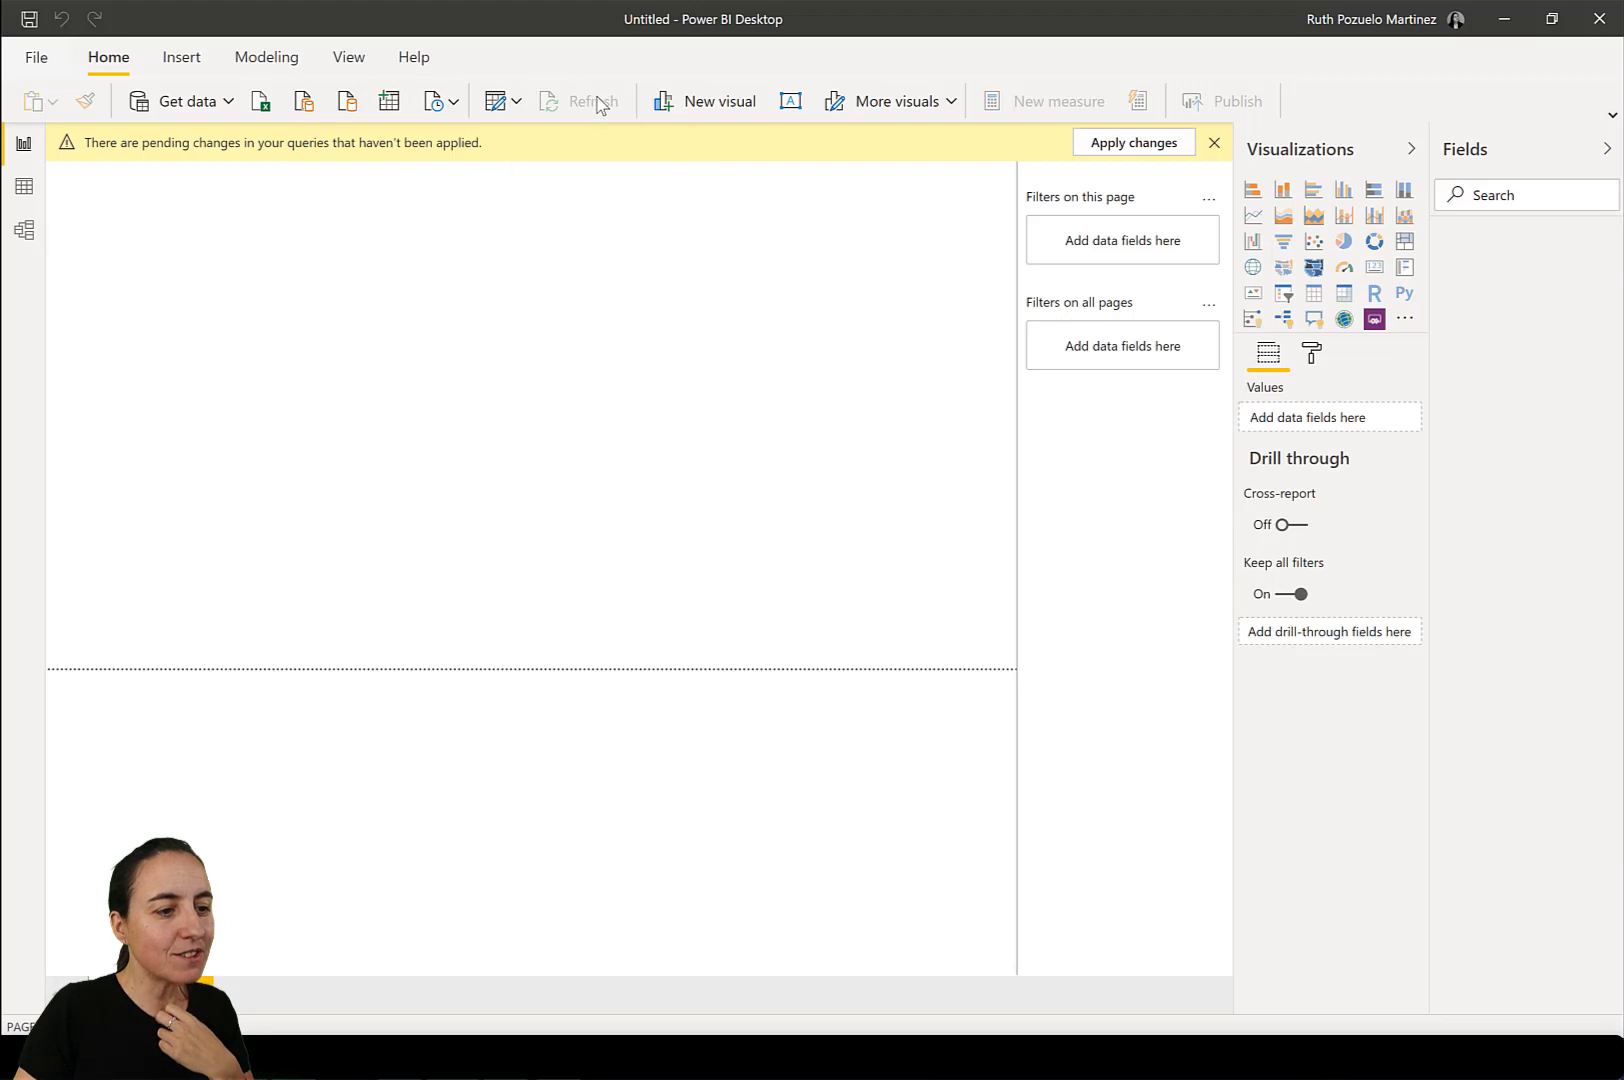
pyautogui.click(1612, 117)
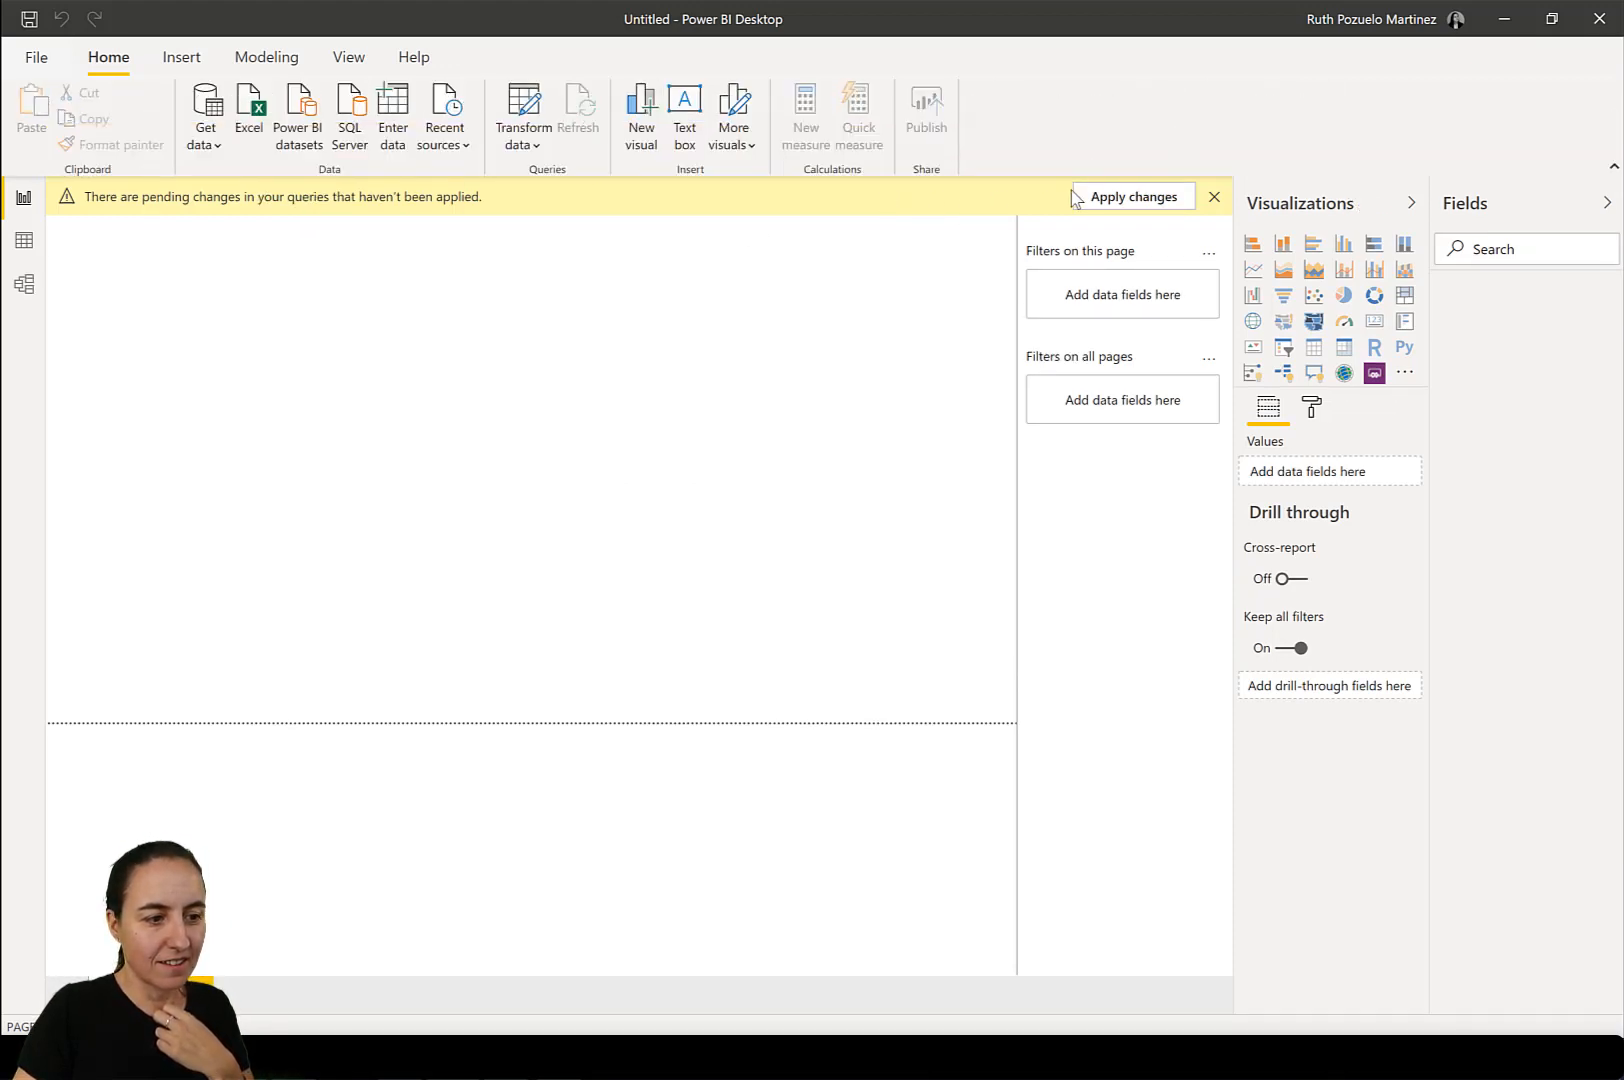
# Try repeatedly to apply the pending query changes to the report, dismissing the load report between attempts.
pyautogui.click(1153, 207)
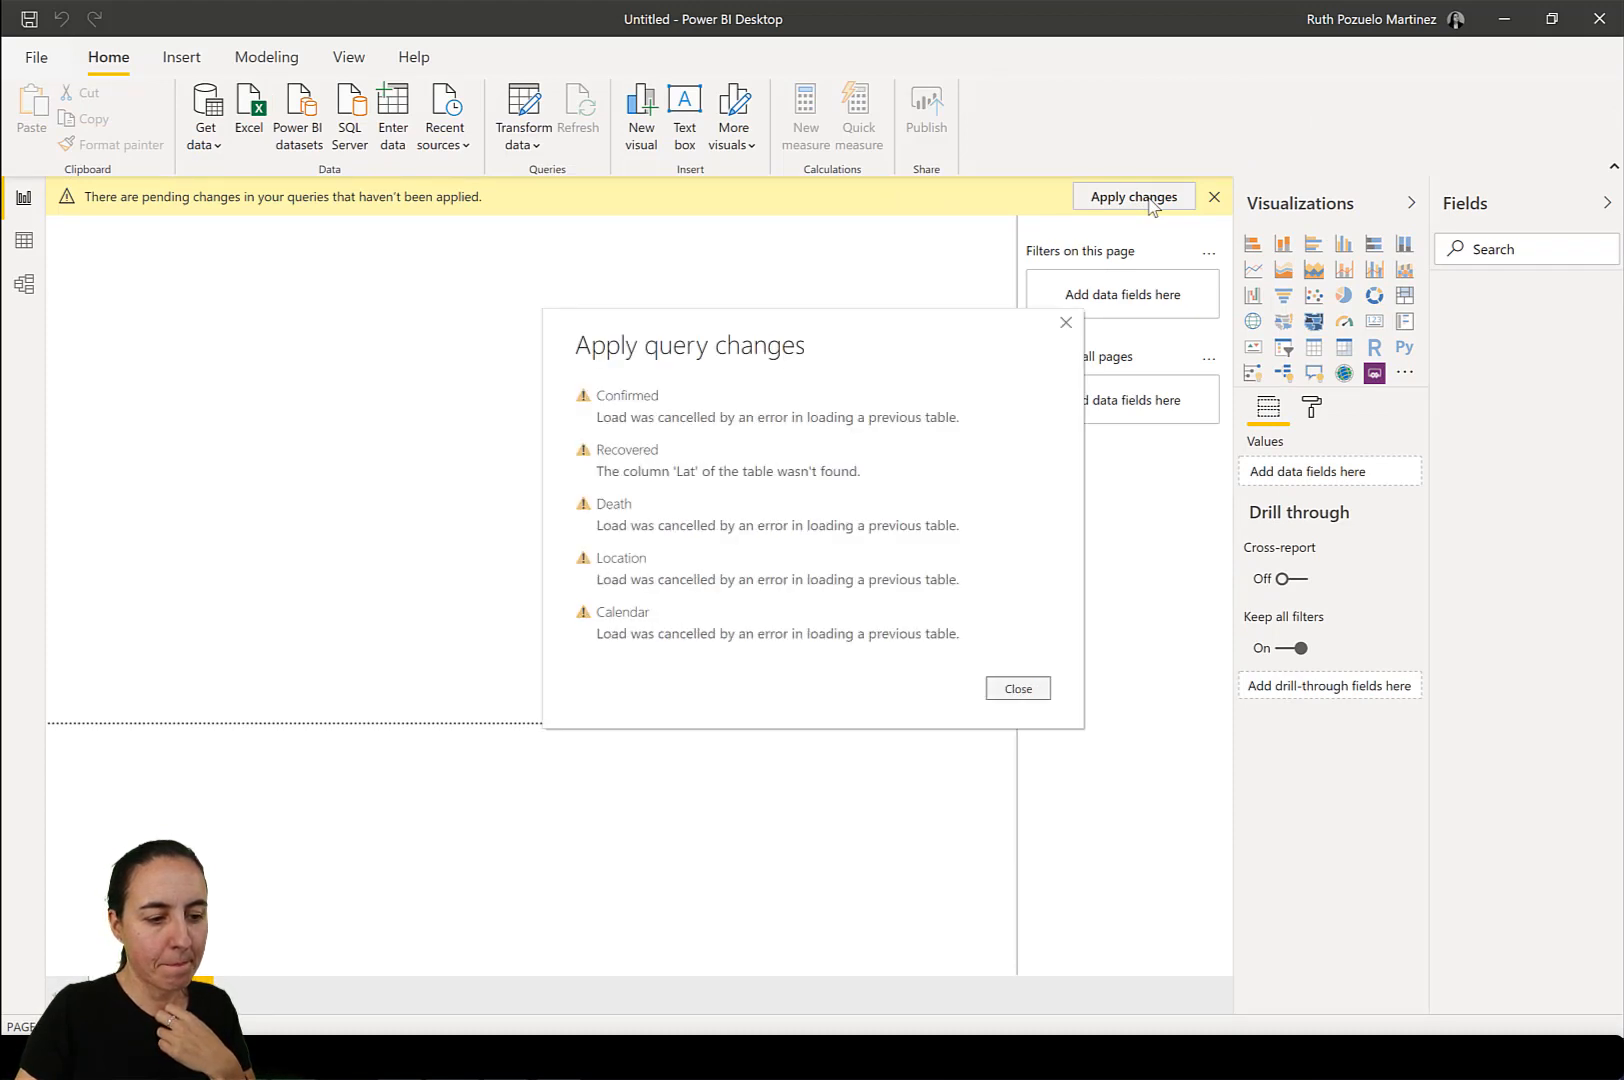
pyautogui.click(1020, 689)
pyautogui.click(1135, 202)
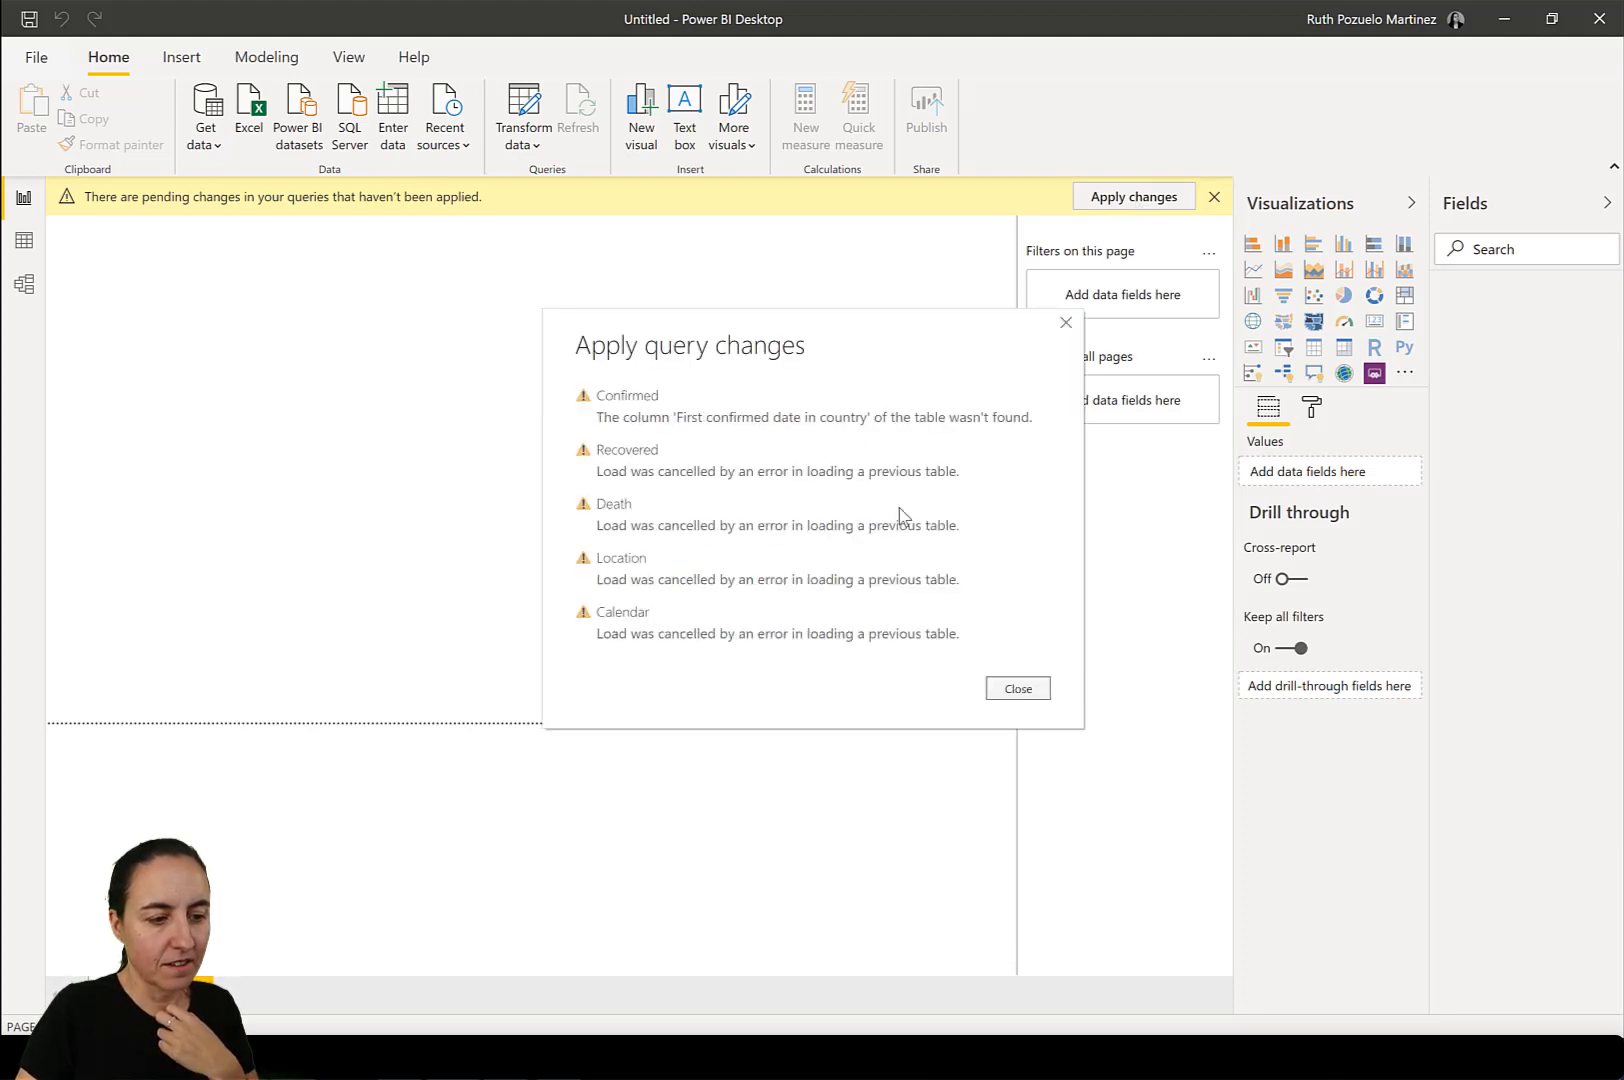
pyautogui.click(1021, 692)
pyautogui.click(1128, 200)
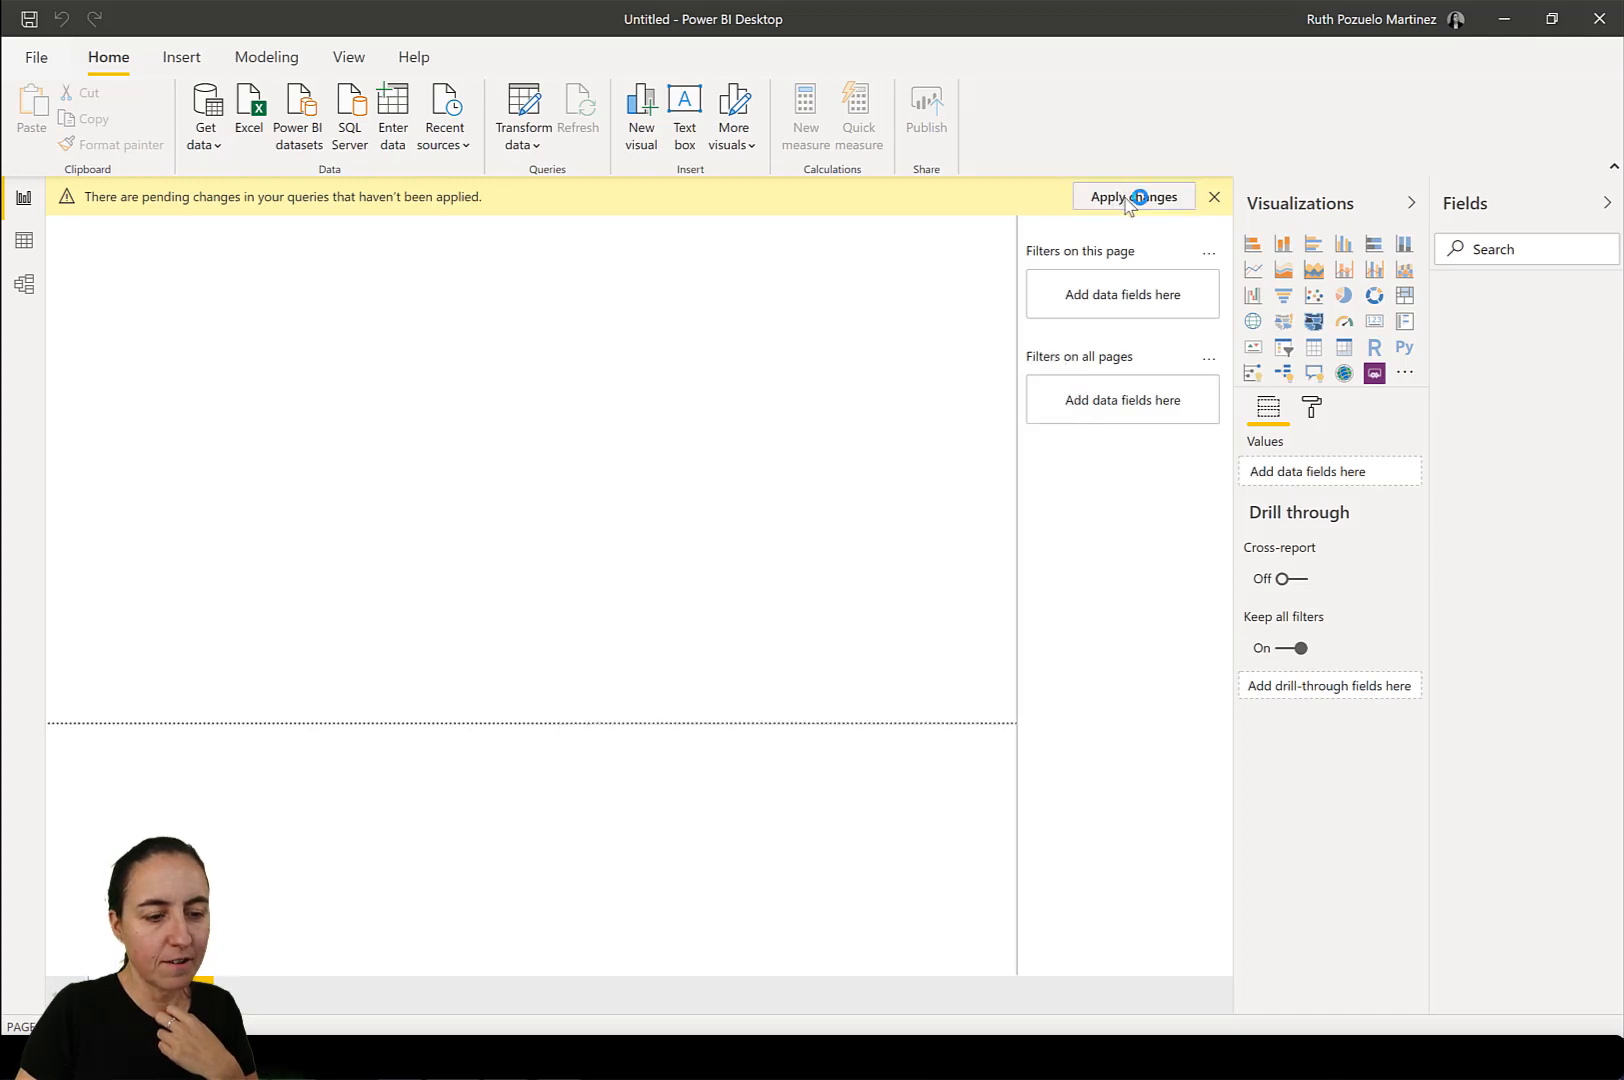
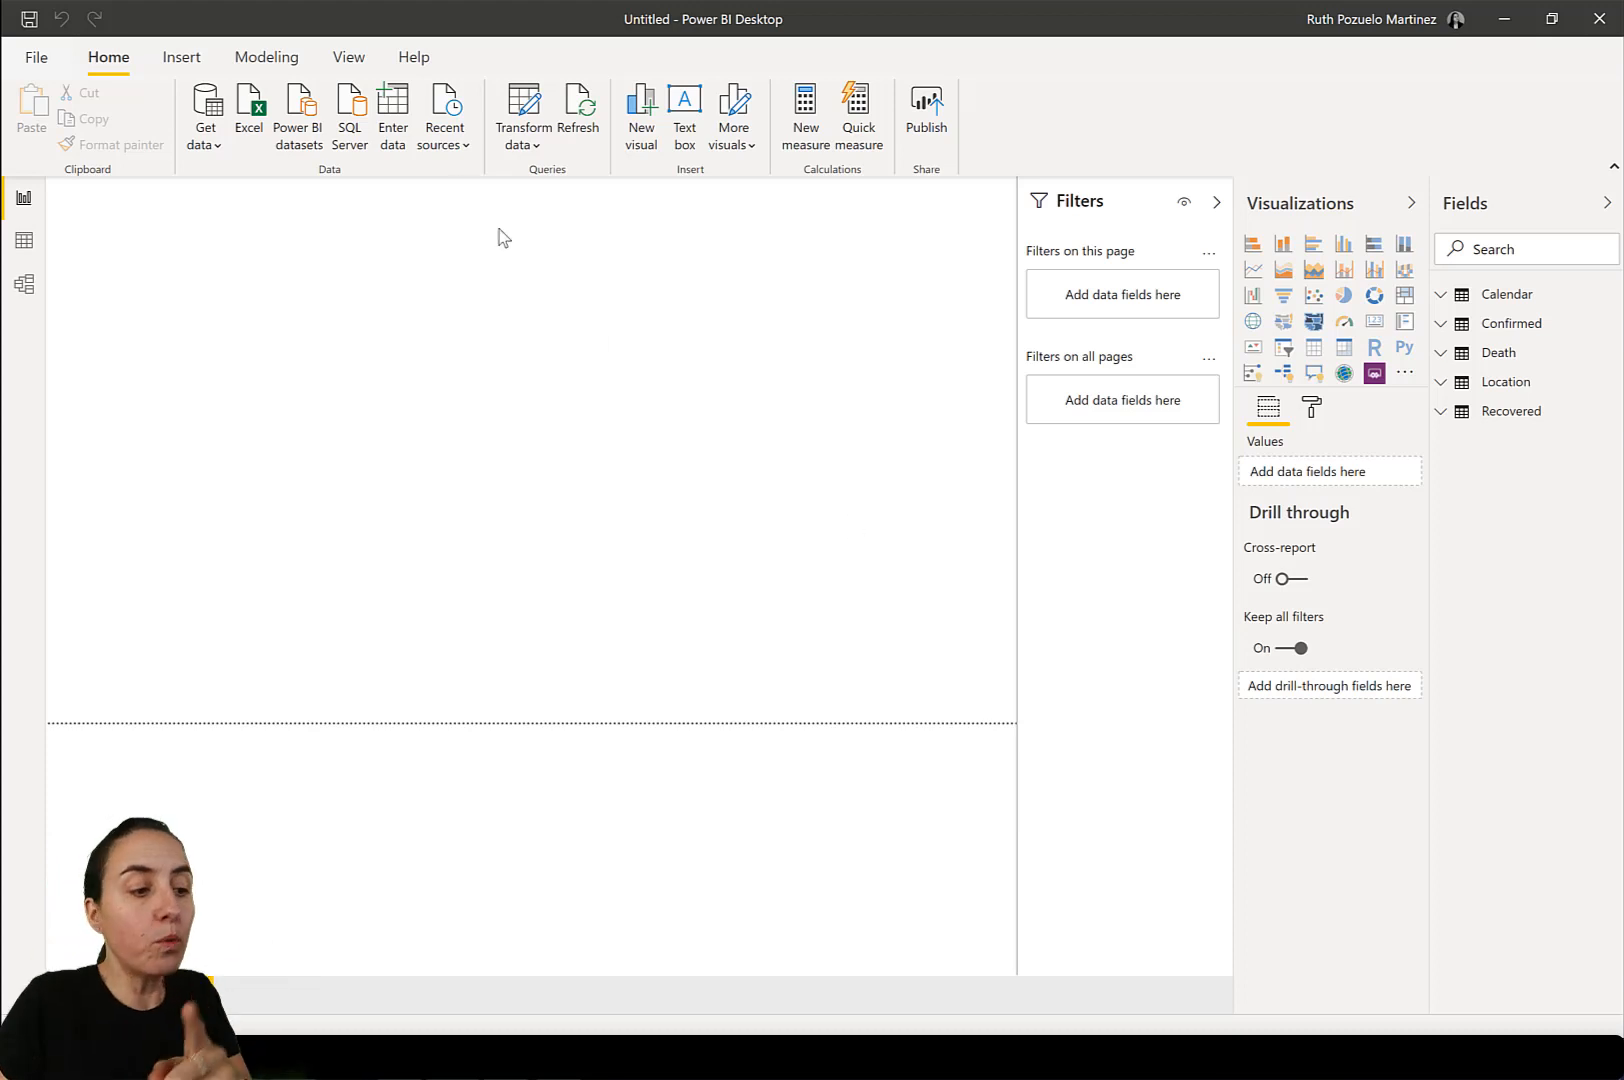
# Reopen the query editor and disable loading of the Death query into the report.
pyautogui.click(524, 110)
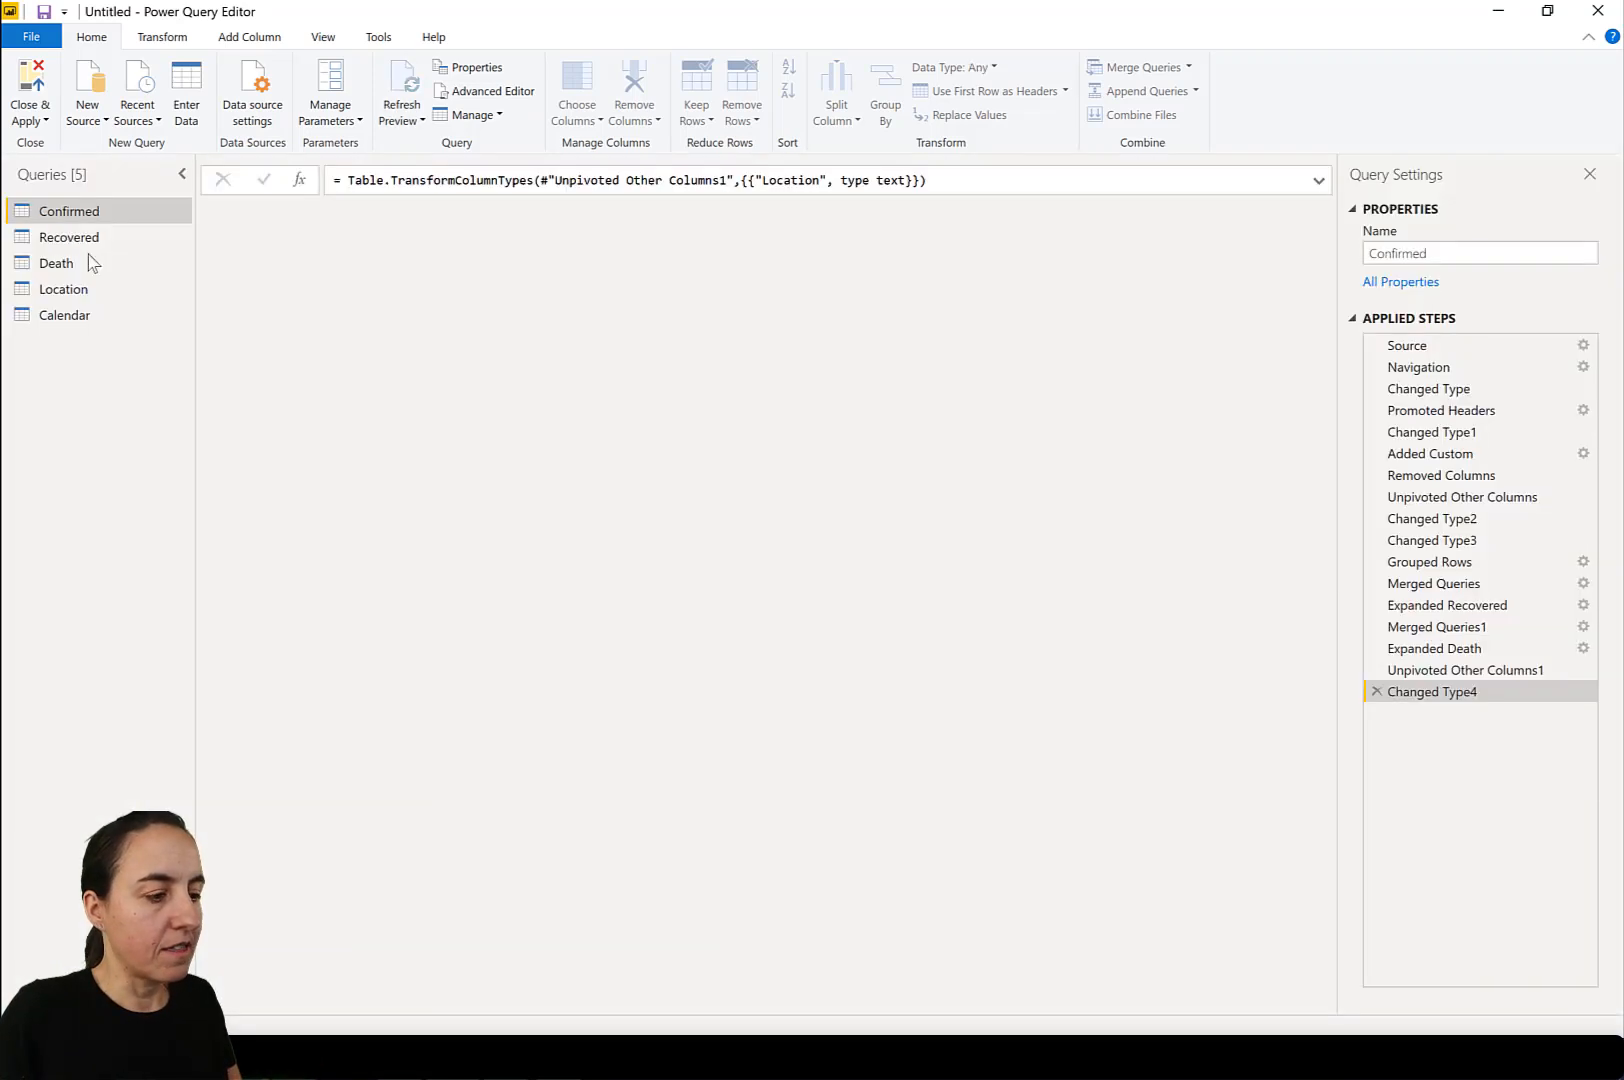
pyautogui.click(70, 265)
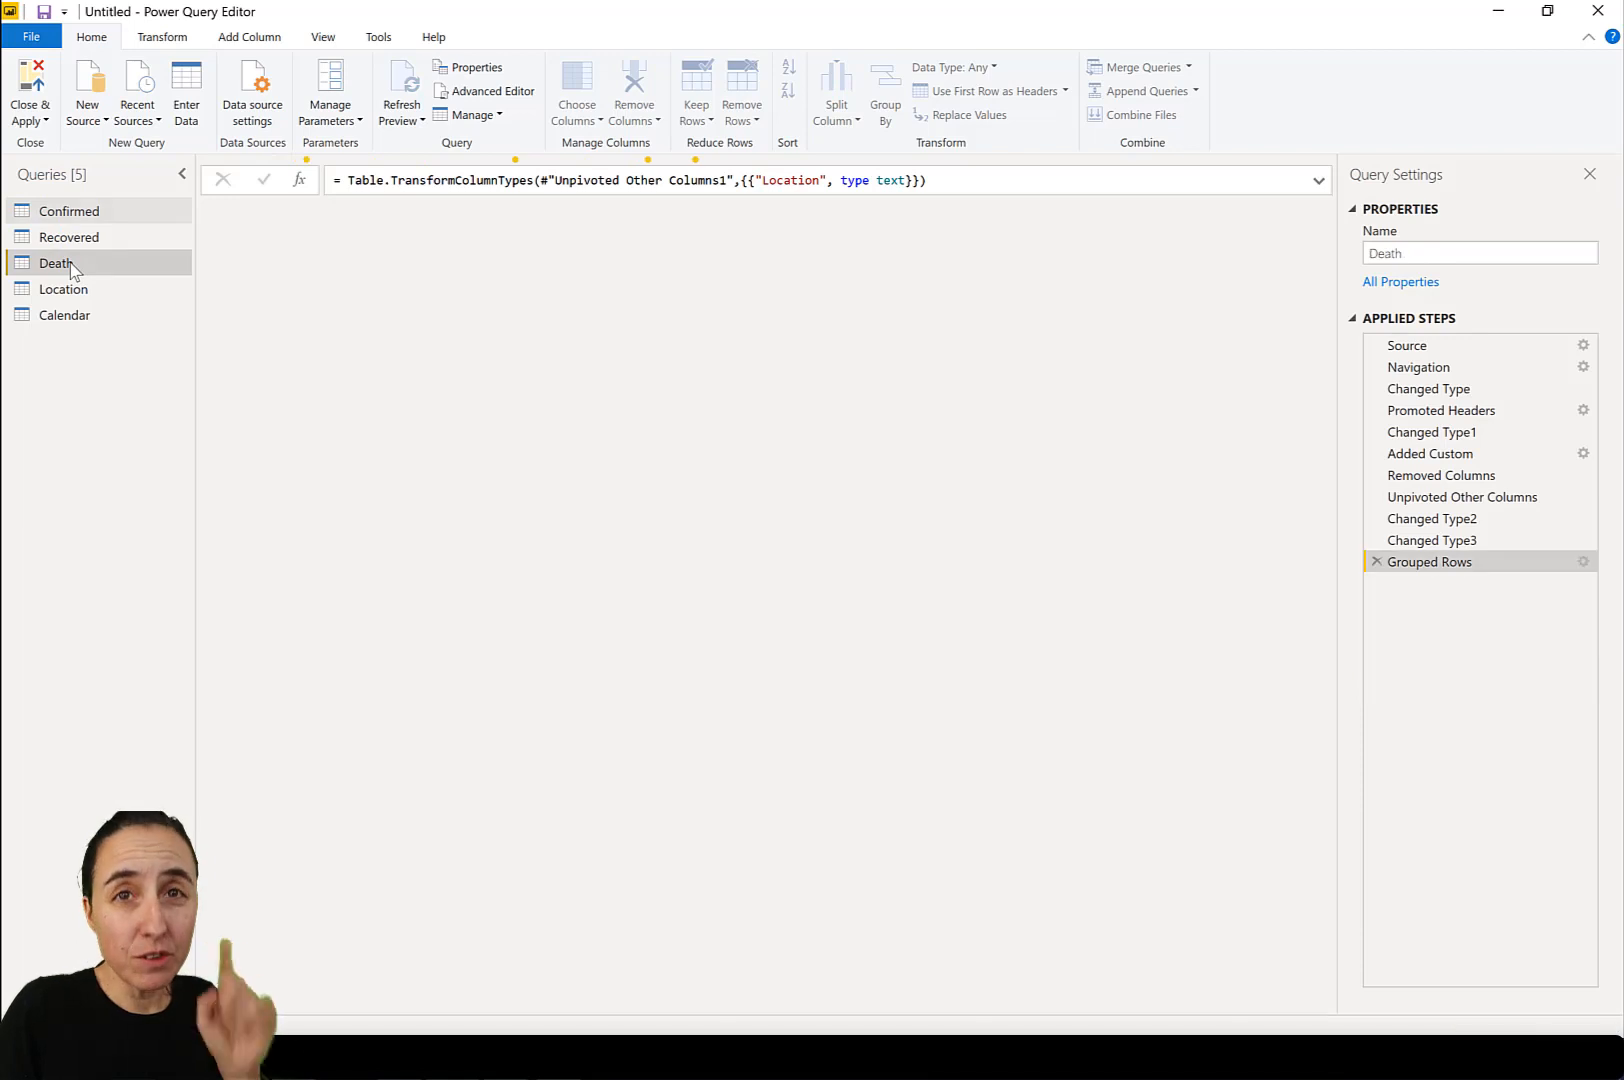
pyautogui.rightClick(71, 263)
pyautogui.click(136, 358)
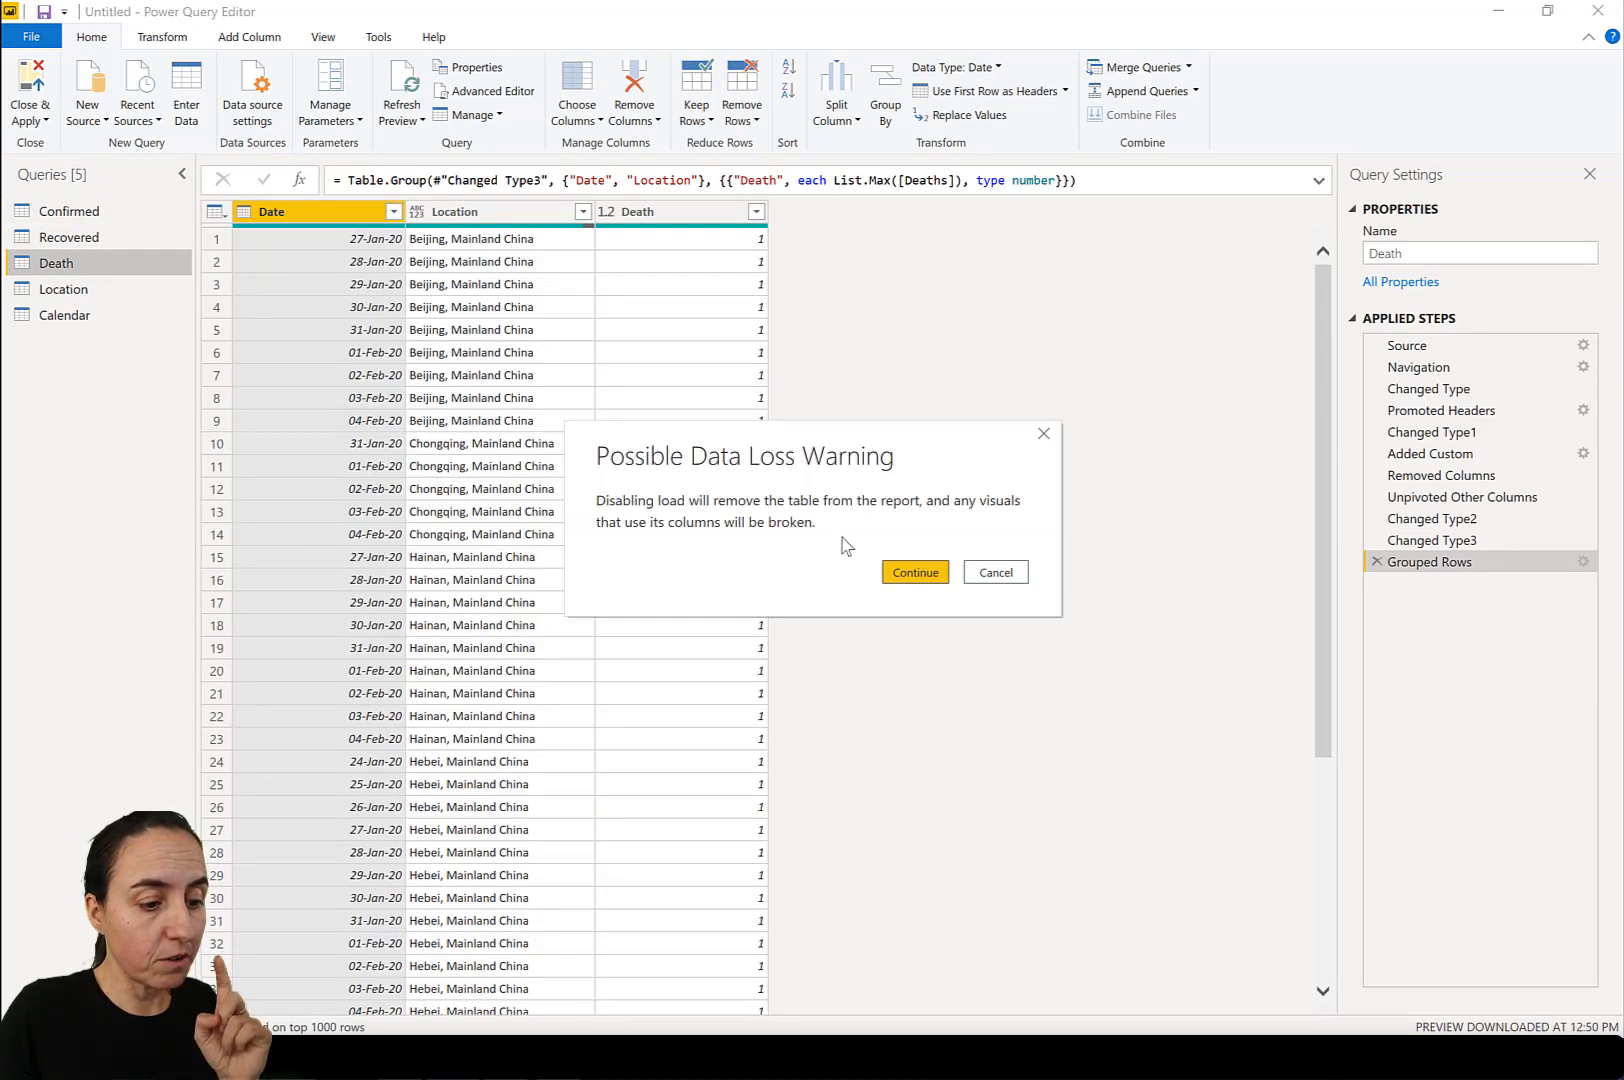
pyautogui.press('Escape')
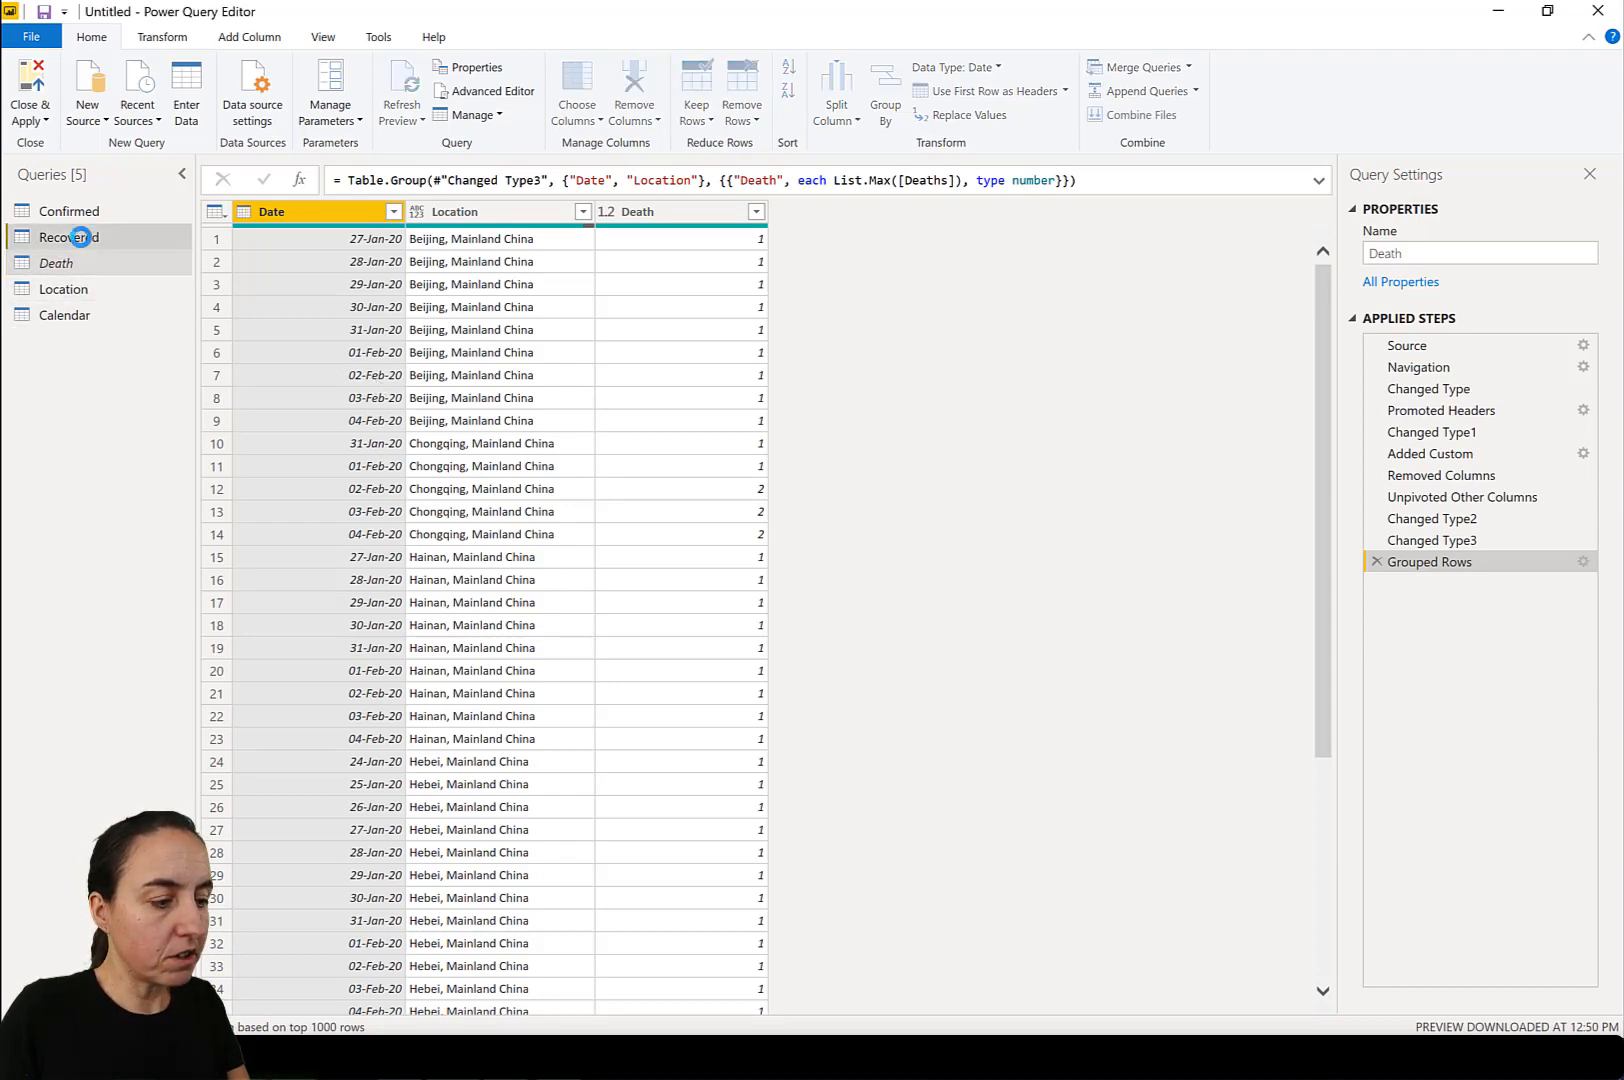
# Disable loading of the Recovered query into the report, accepting the removal of its table.
pyautogui.click(86, 243)
pyautogui.rightClick(84, 240)
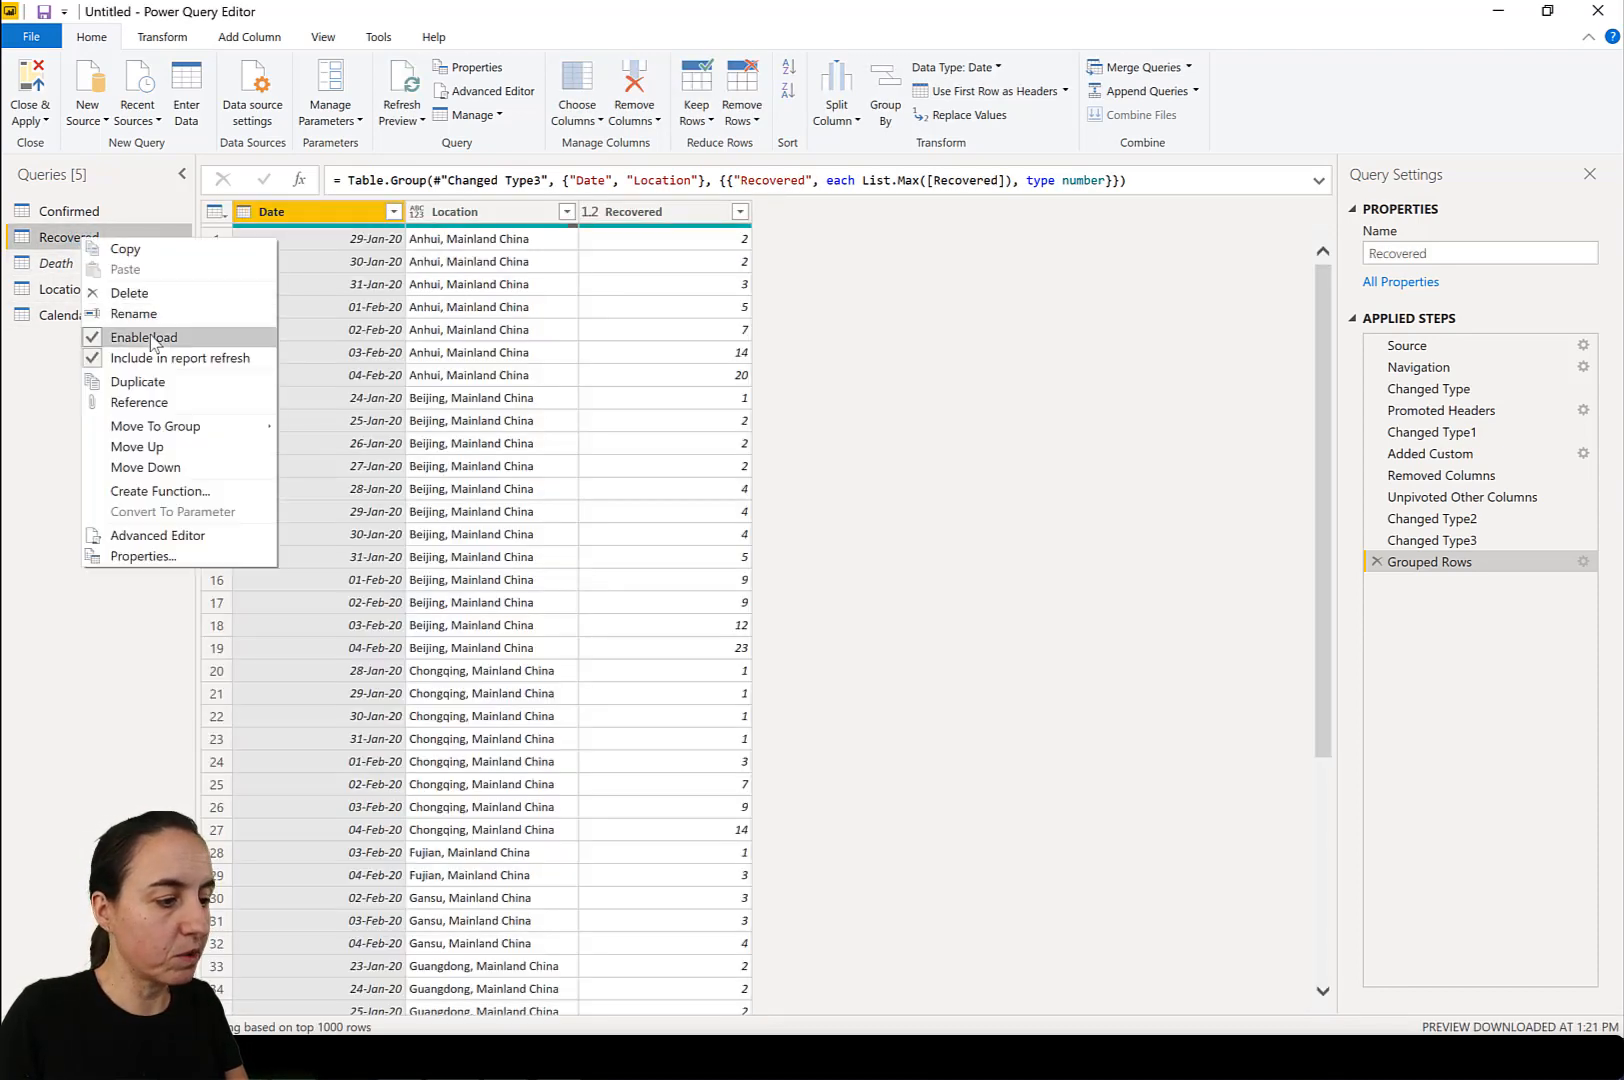
pyautogui.click(150, 336)
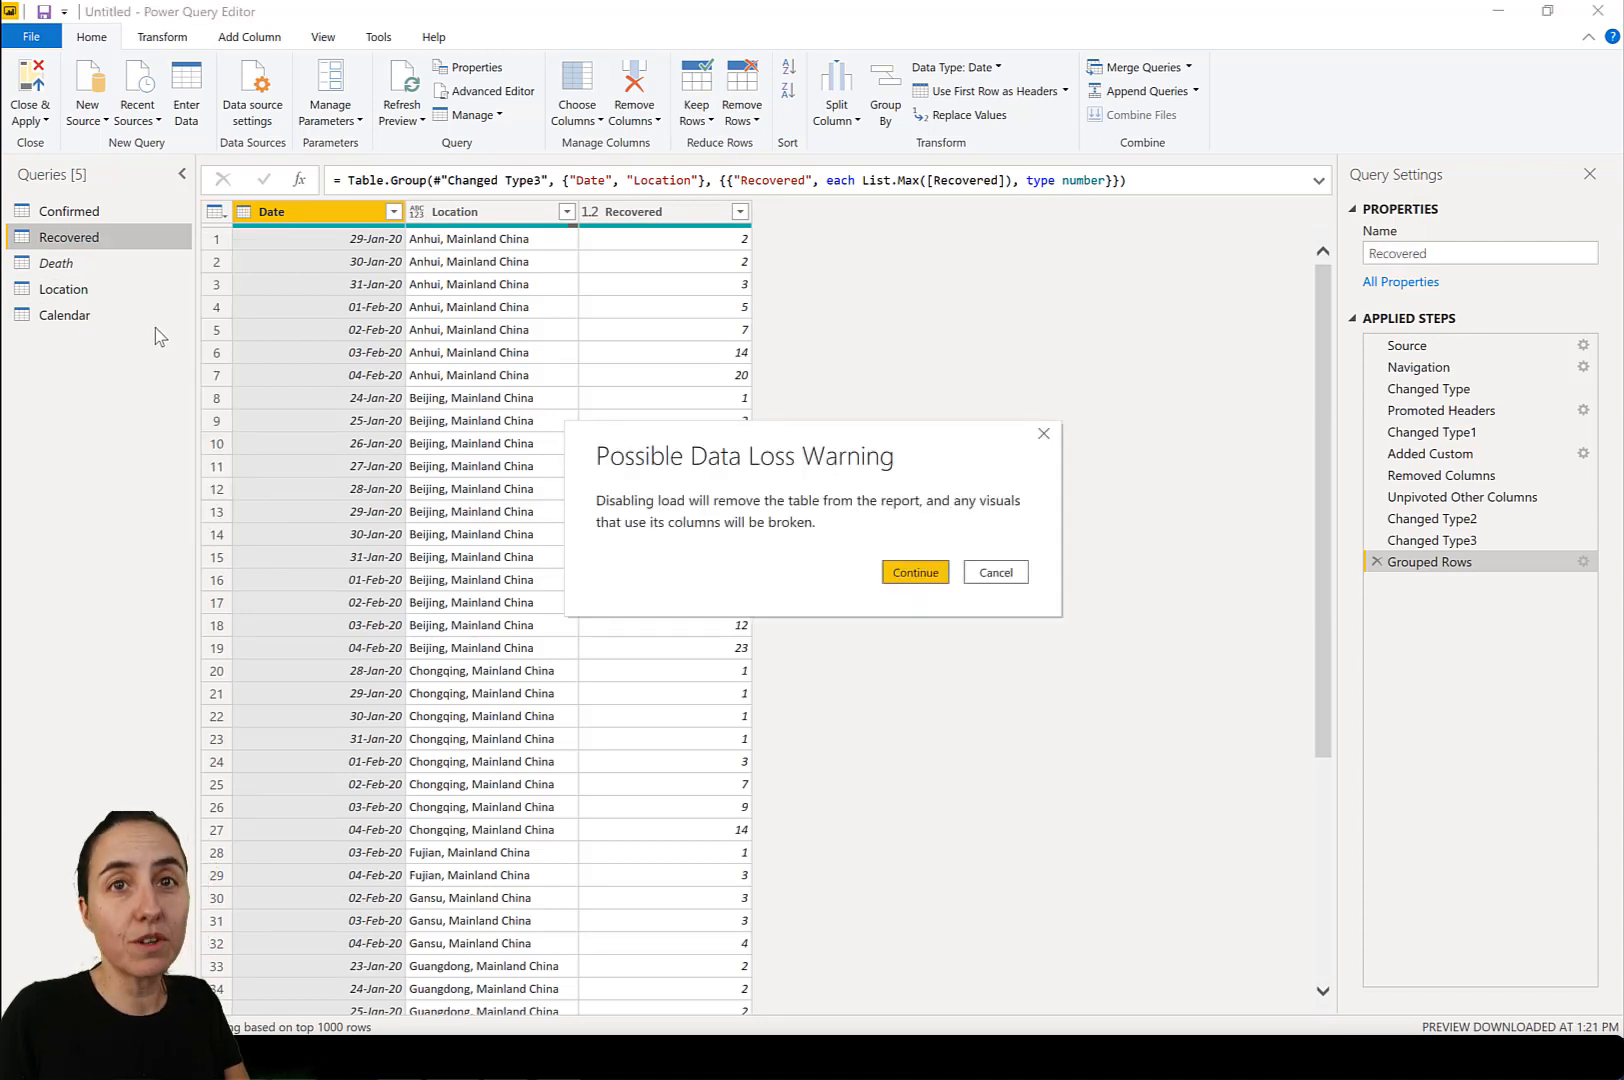
pyautogui.click(917, 576)
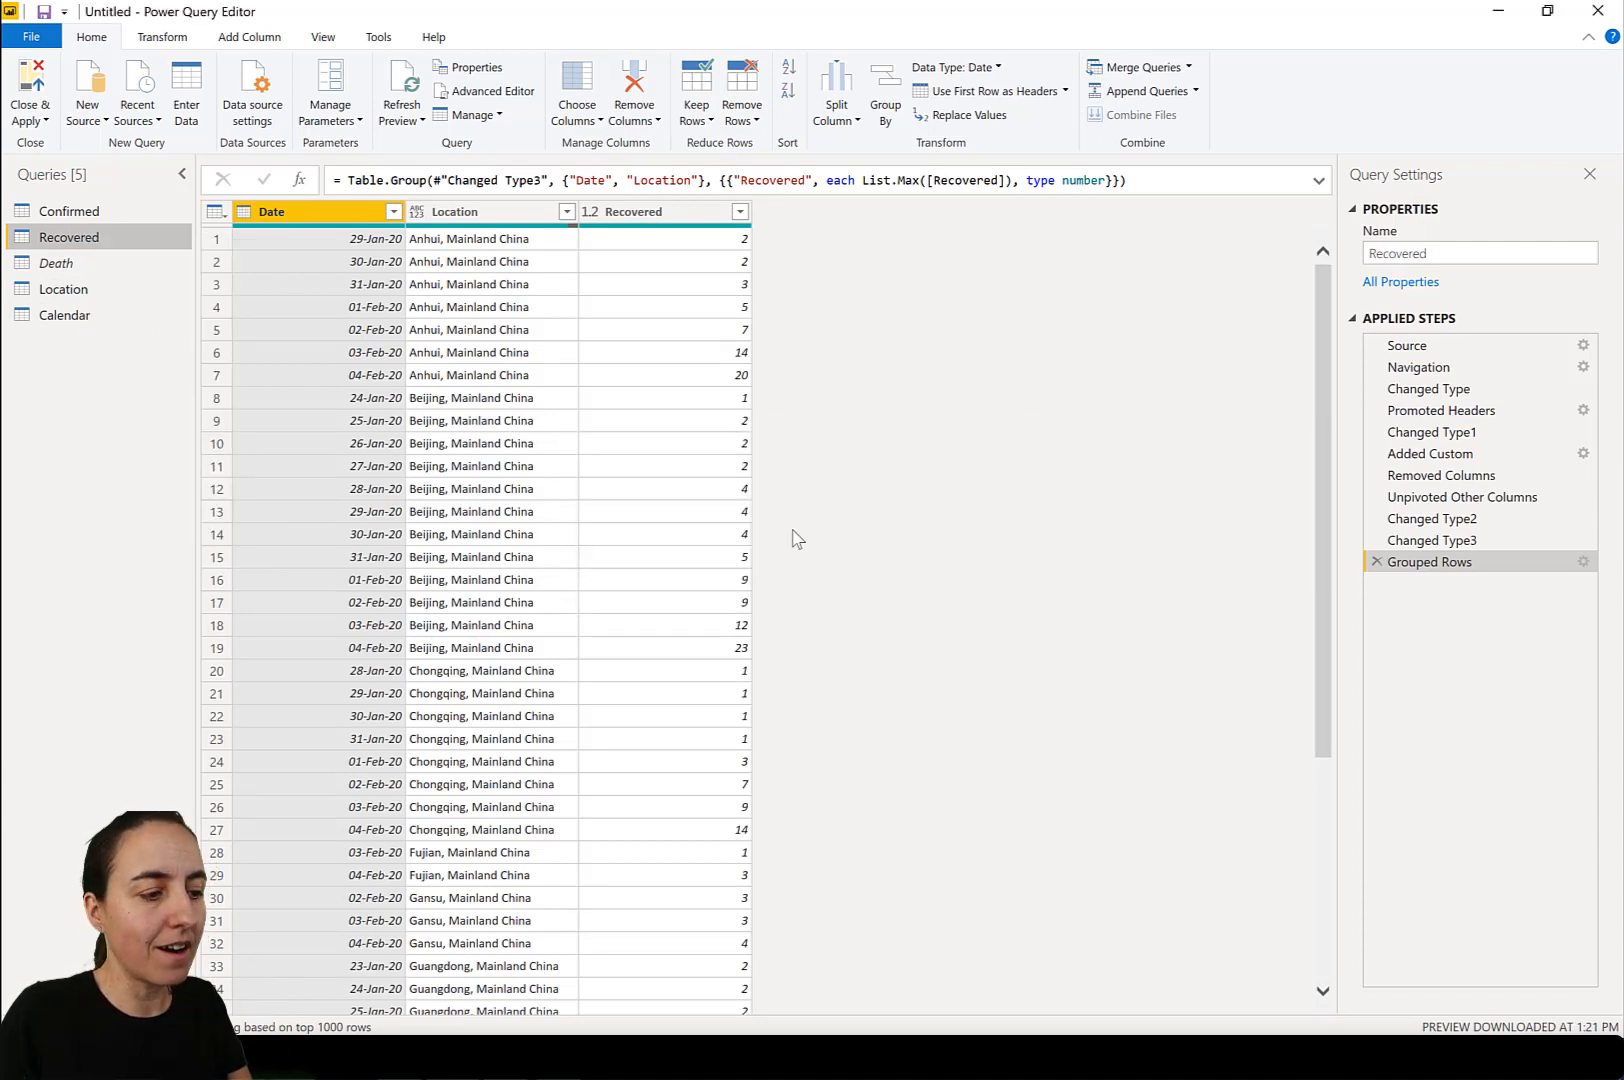
# Rename the Confirmed query as Cases and apply the query changes to the report.
pyautogui.click(78, 211)
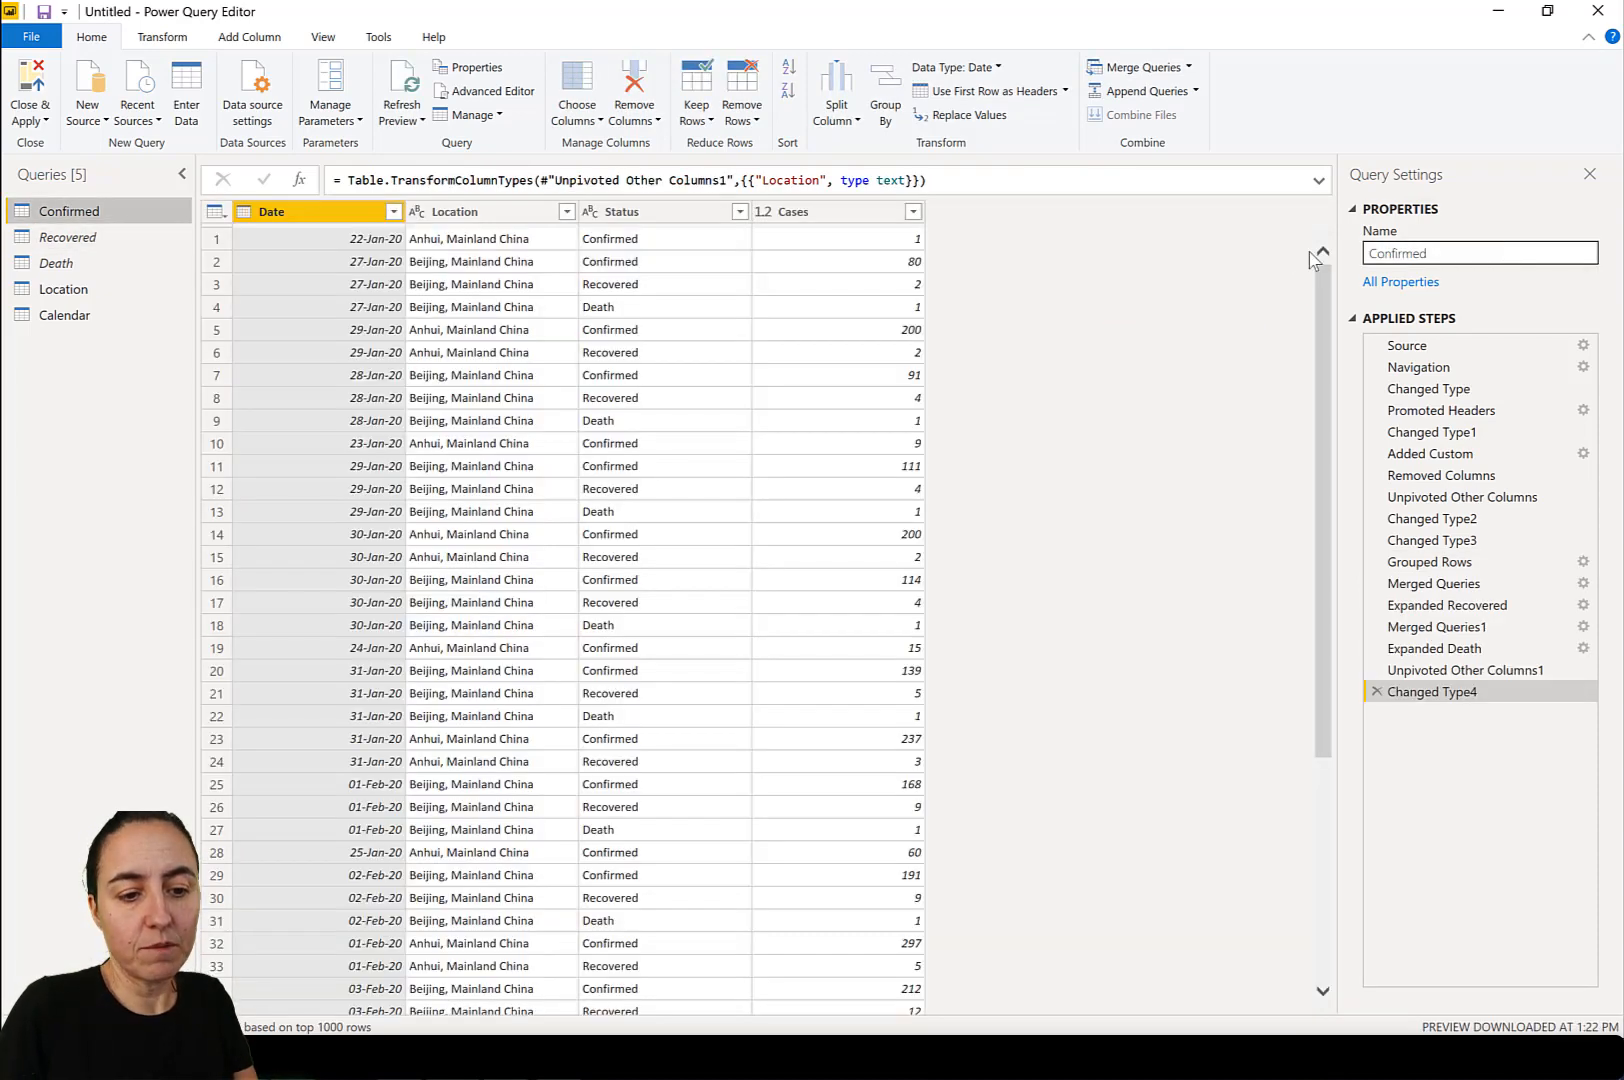
pyautogui.moveTo(1558, 243); pyautogui.dragTo(1279, 244)
pyautogui.write('Cases')
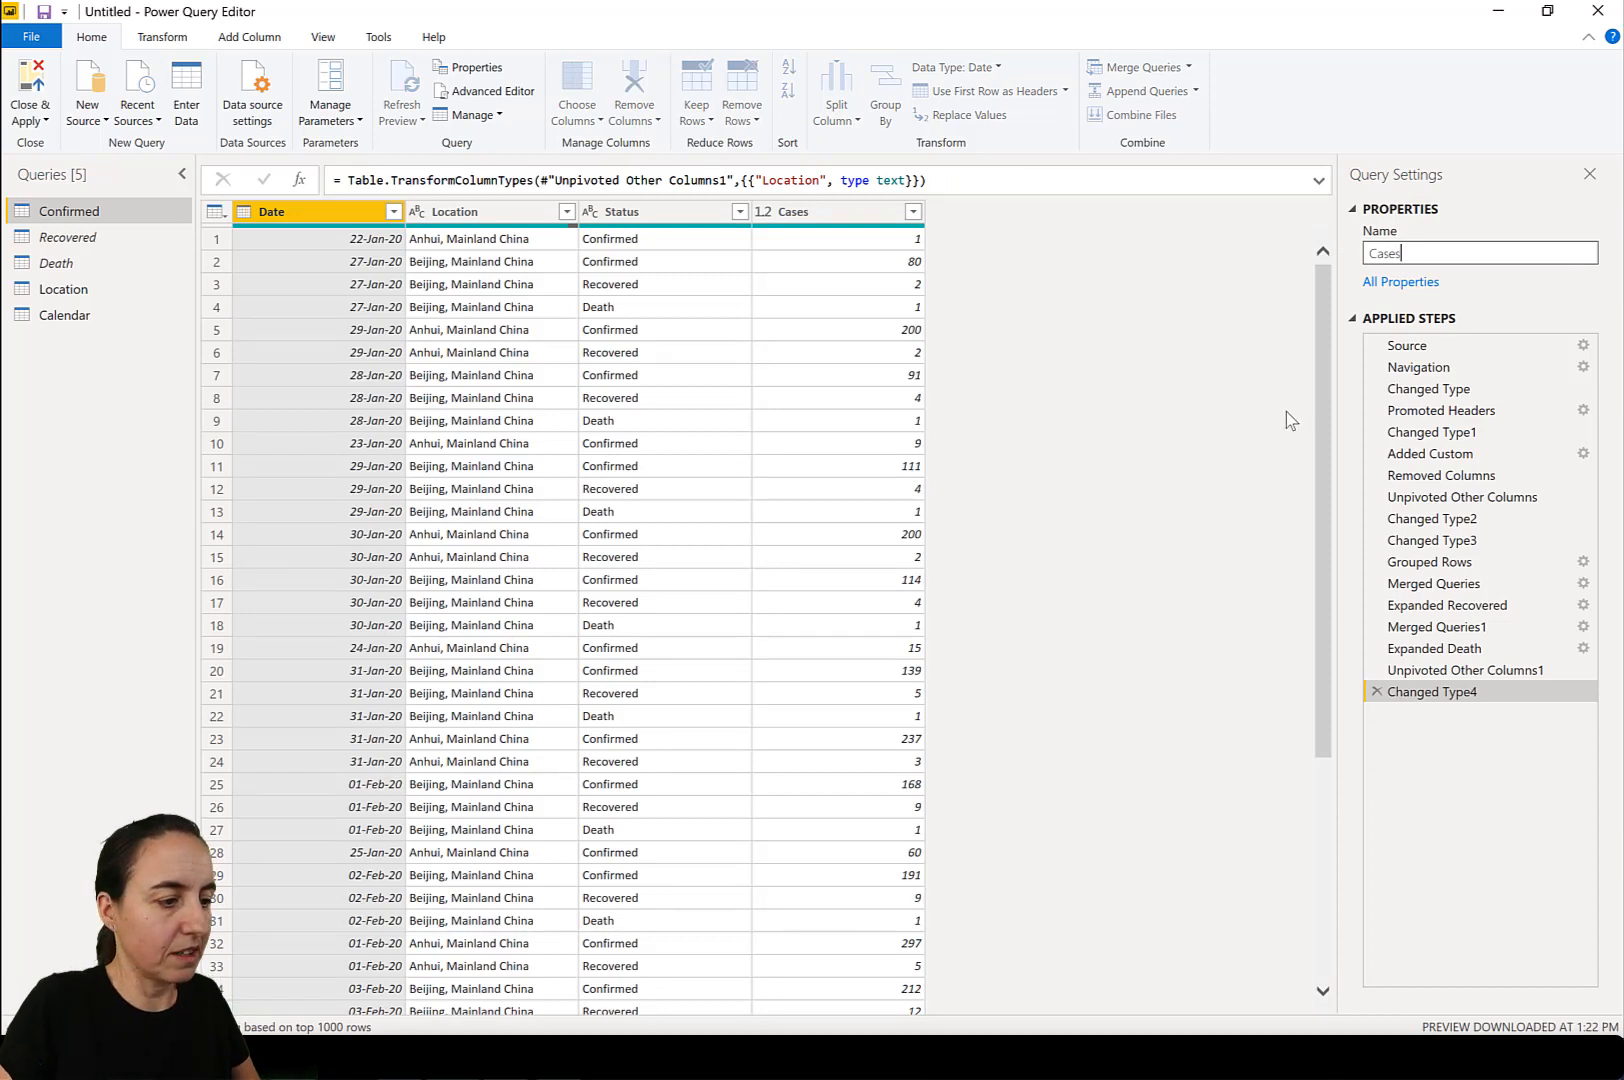
pyautogui.press('Return')
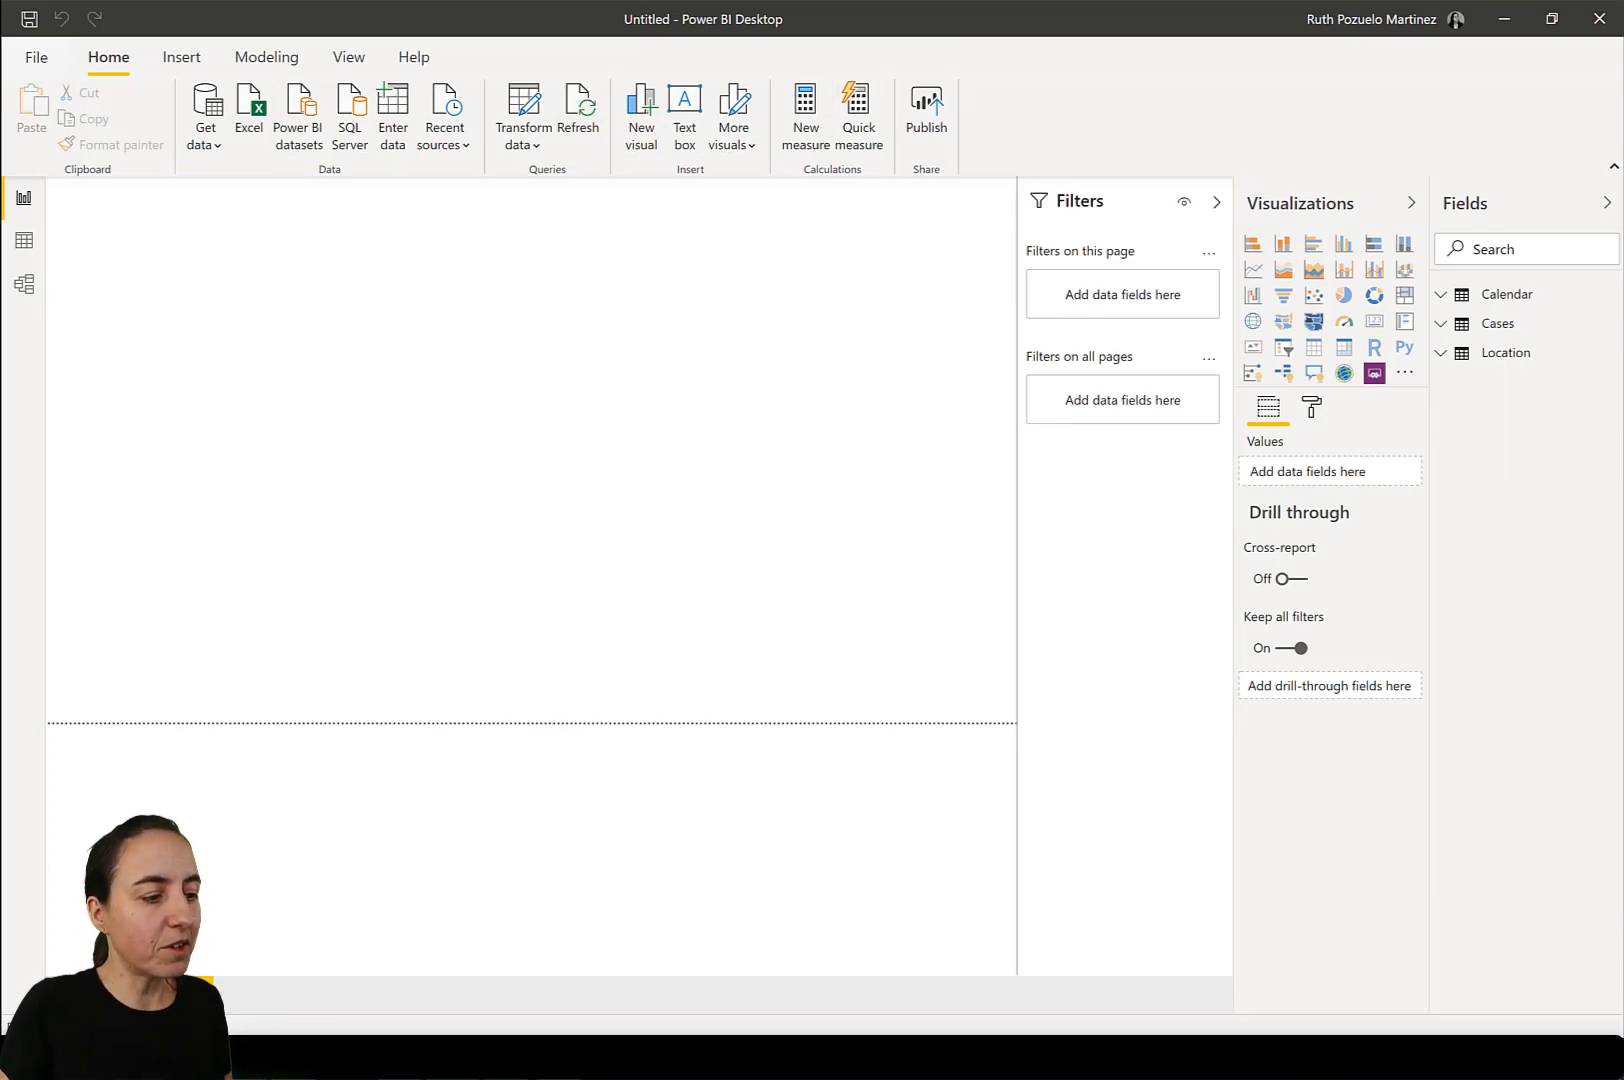
# Show the data model diagram with the side panes collapsed and arrange the Cases and Location tables beside Calendar.
pyautogui.click(24, 289)
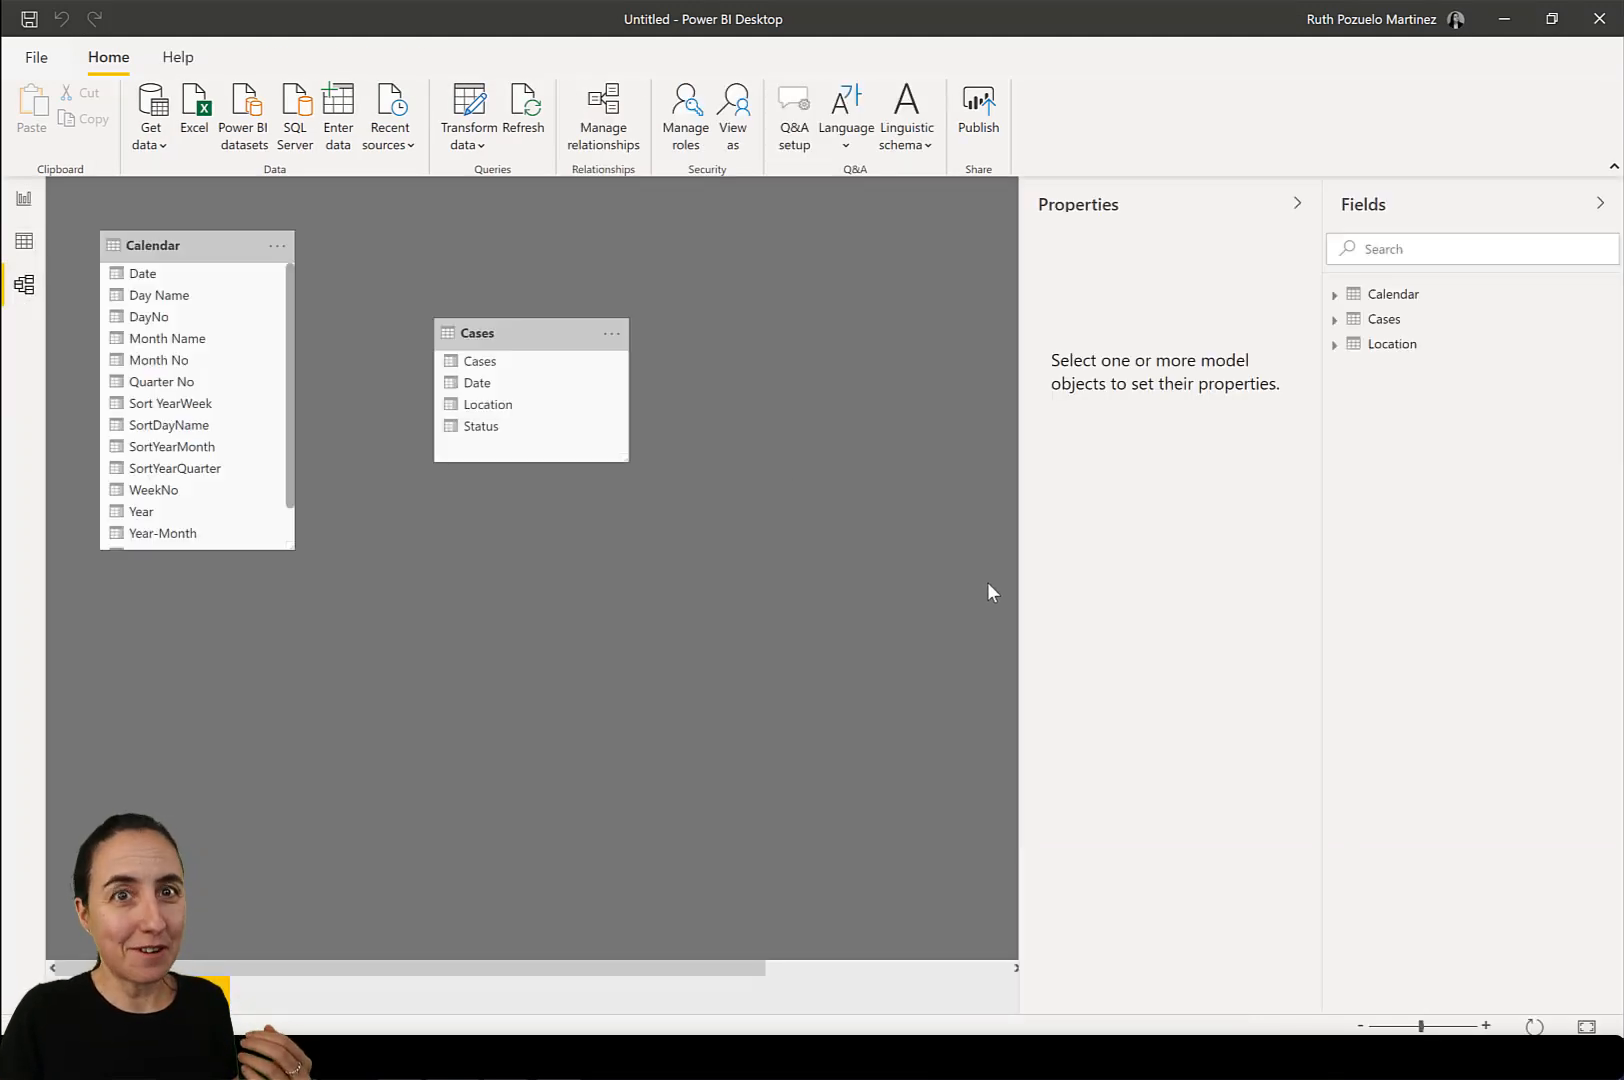
pyautogui.click(1295, 206)
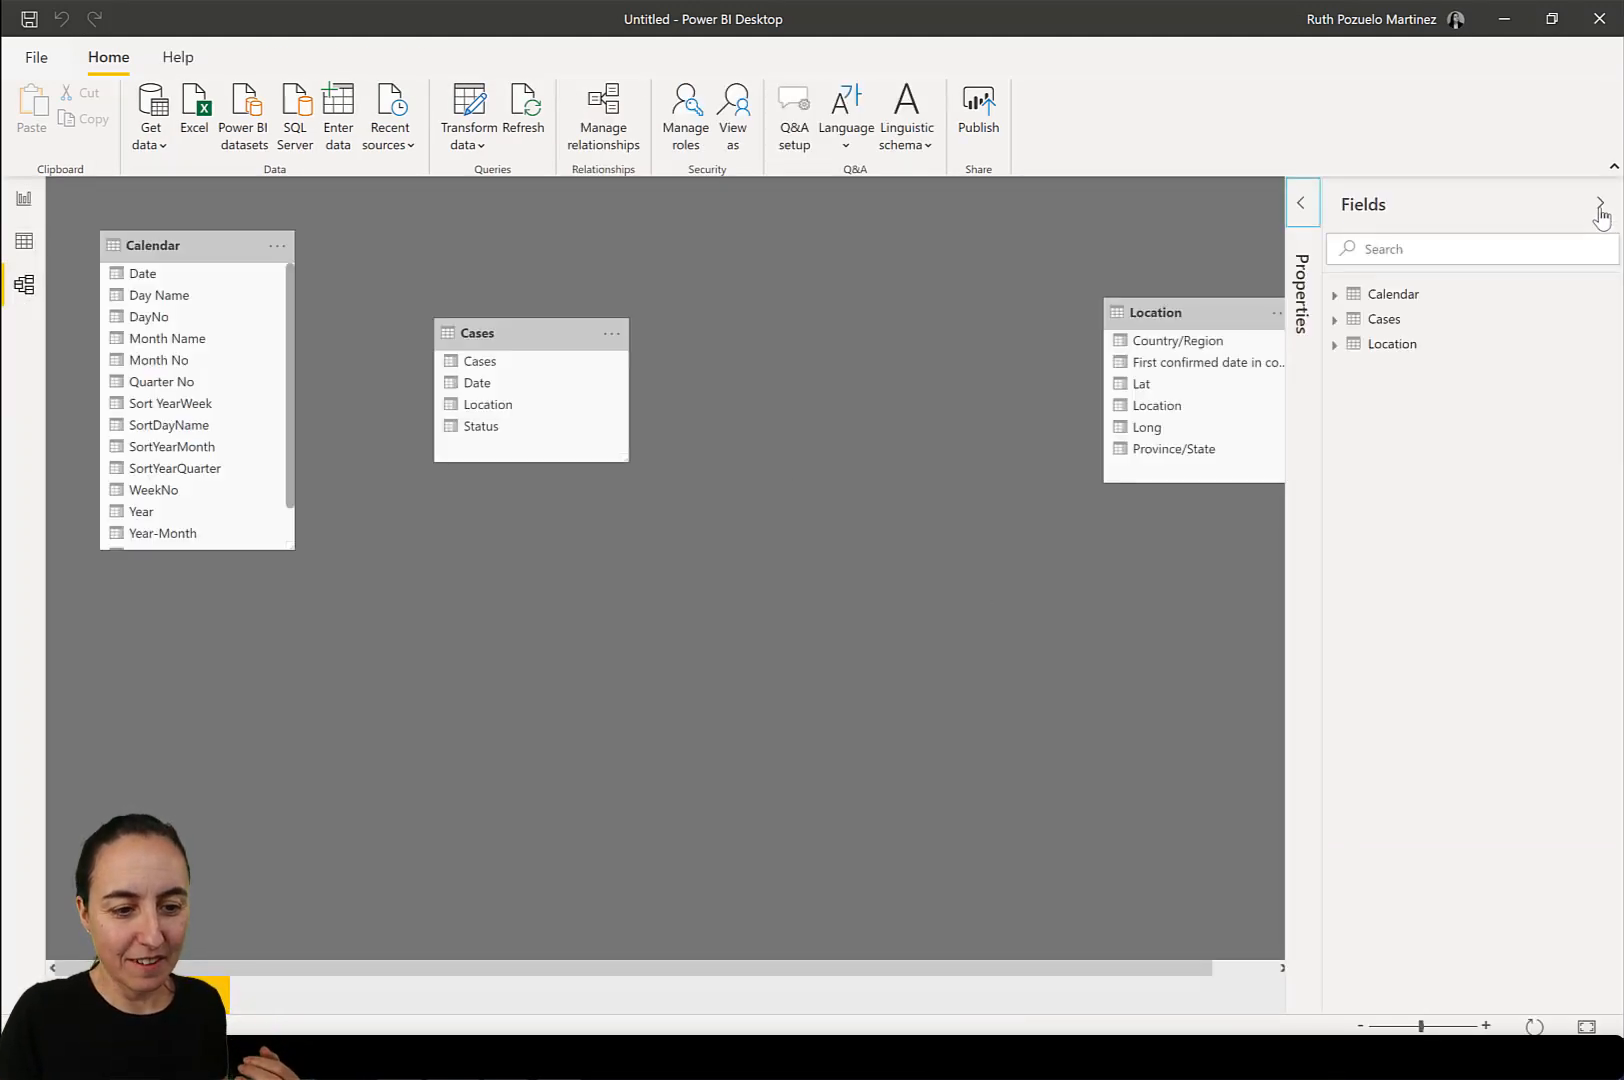
pyautogui.click(1600, 203)
pyautogui.moveTo(1160, 313); pyautogui.dragTo(718, 302)
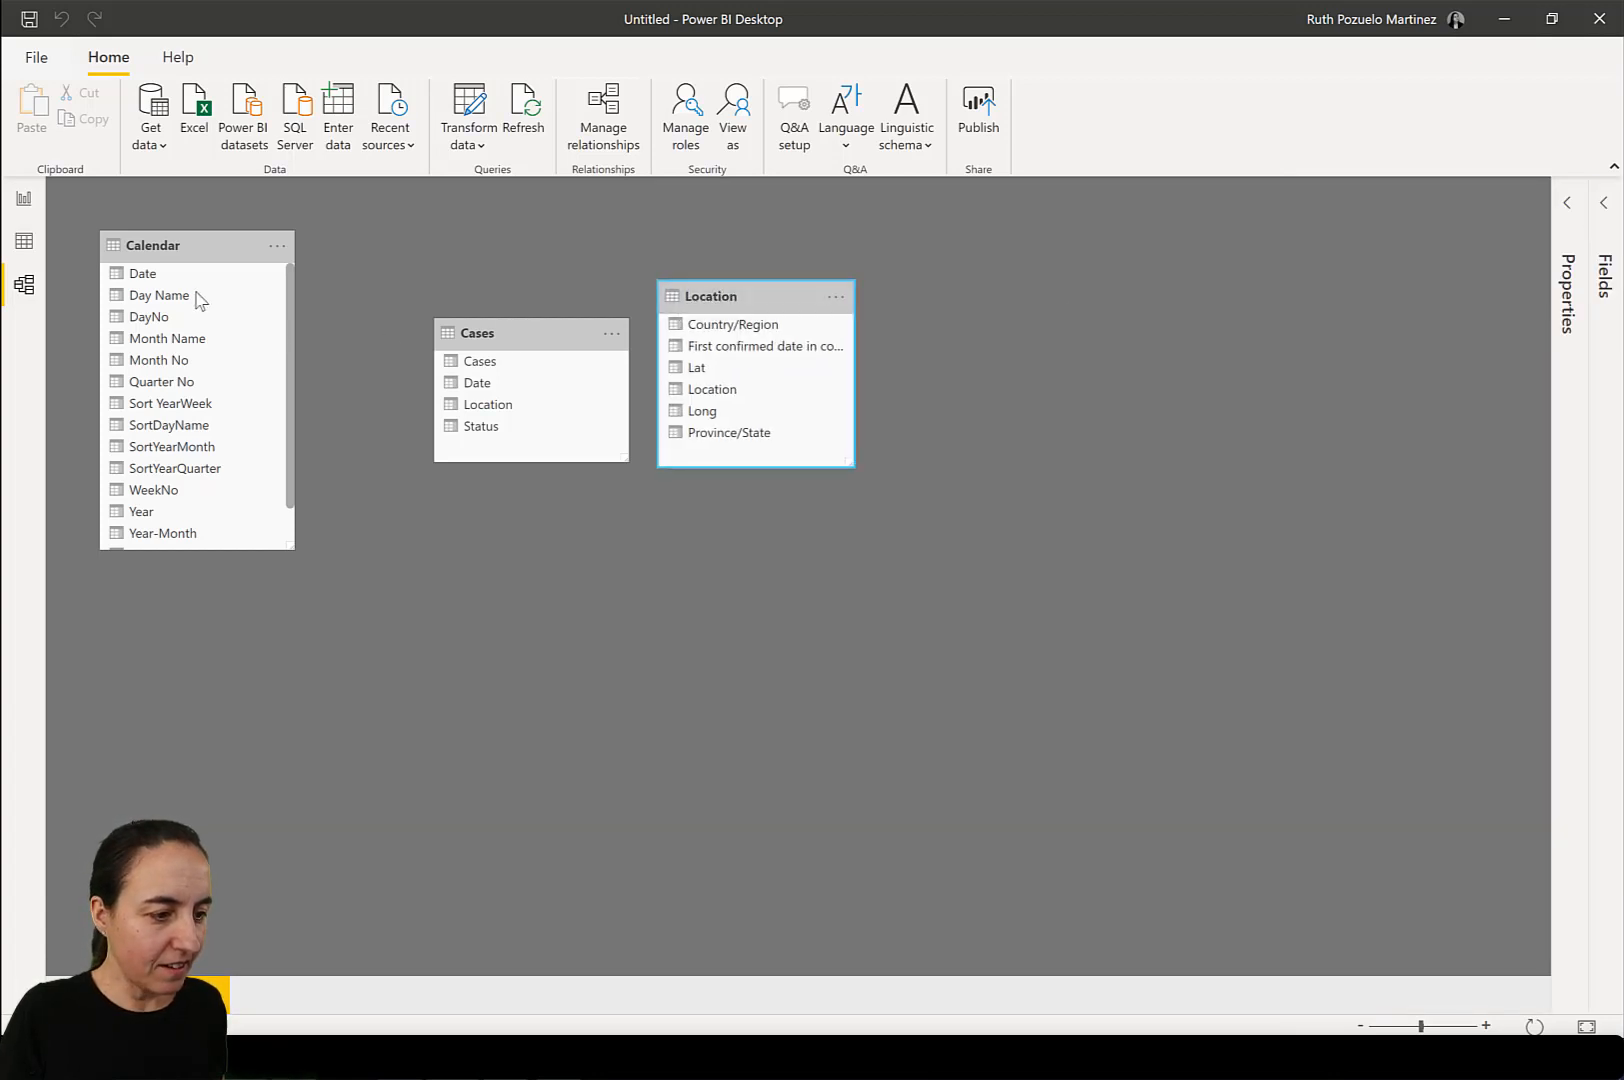
pyautogui.moveTo(518, 330)
pyautogui.mouseDown()
pyautogui.moveTo(505, 386)
pyautogui.moveTo(519, 354)
pyautogui.mouseUp()
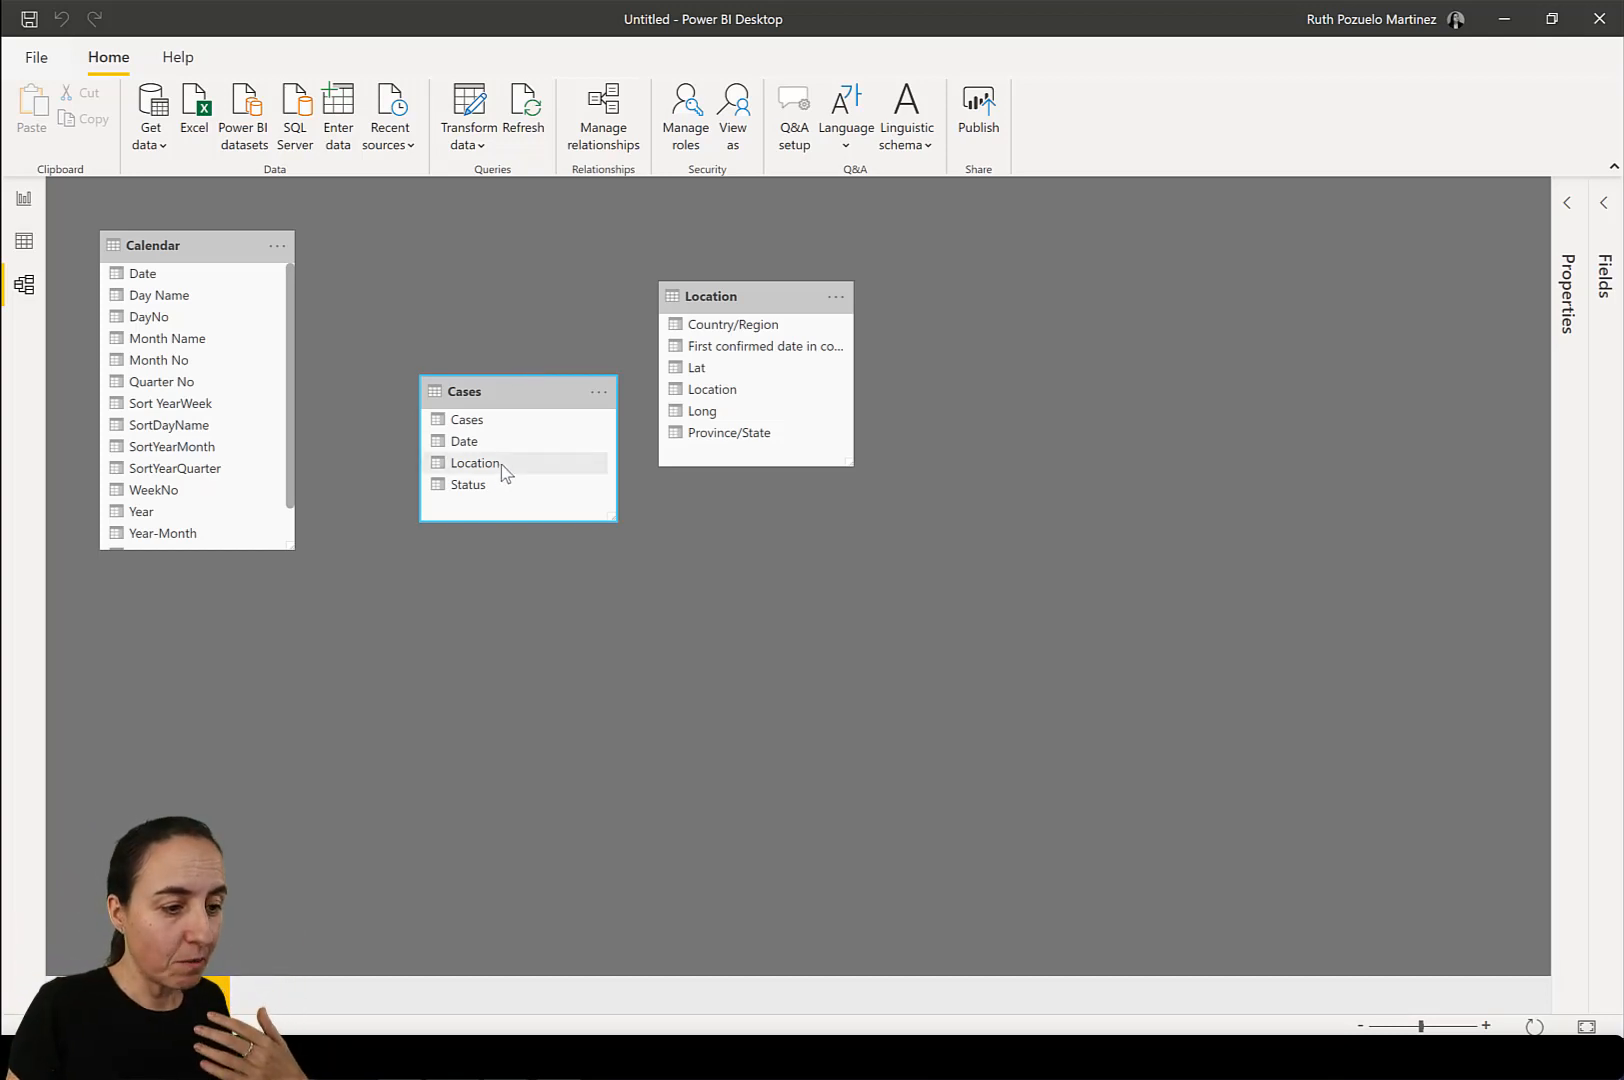
# Try to create a relationship between the Location column of Cases and the Location column of the Location table.
pyautogui.moveTo(501, 464); pyautogui.dragTo(735, 393)
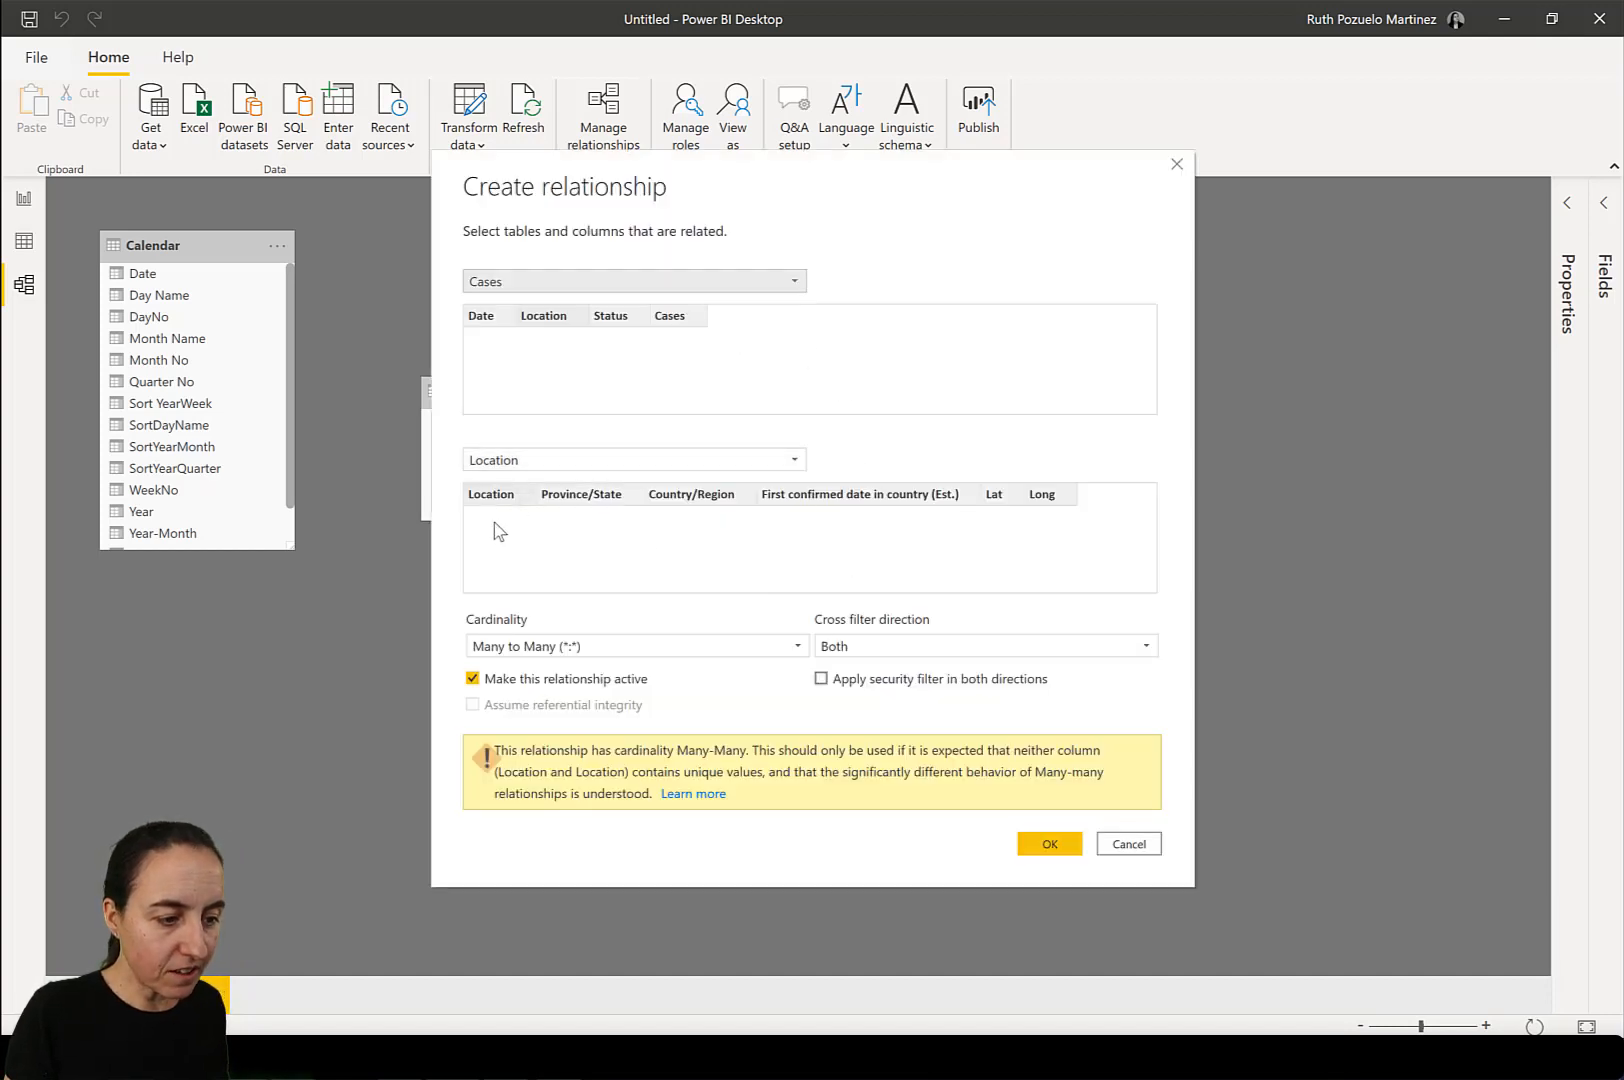
pyautogui.click(1128, 845)
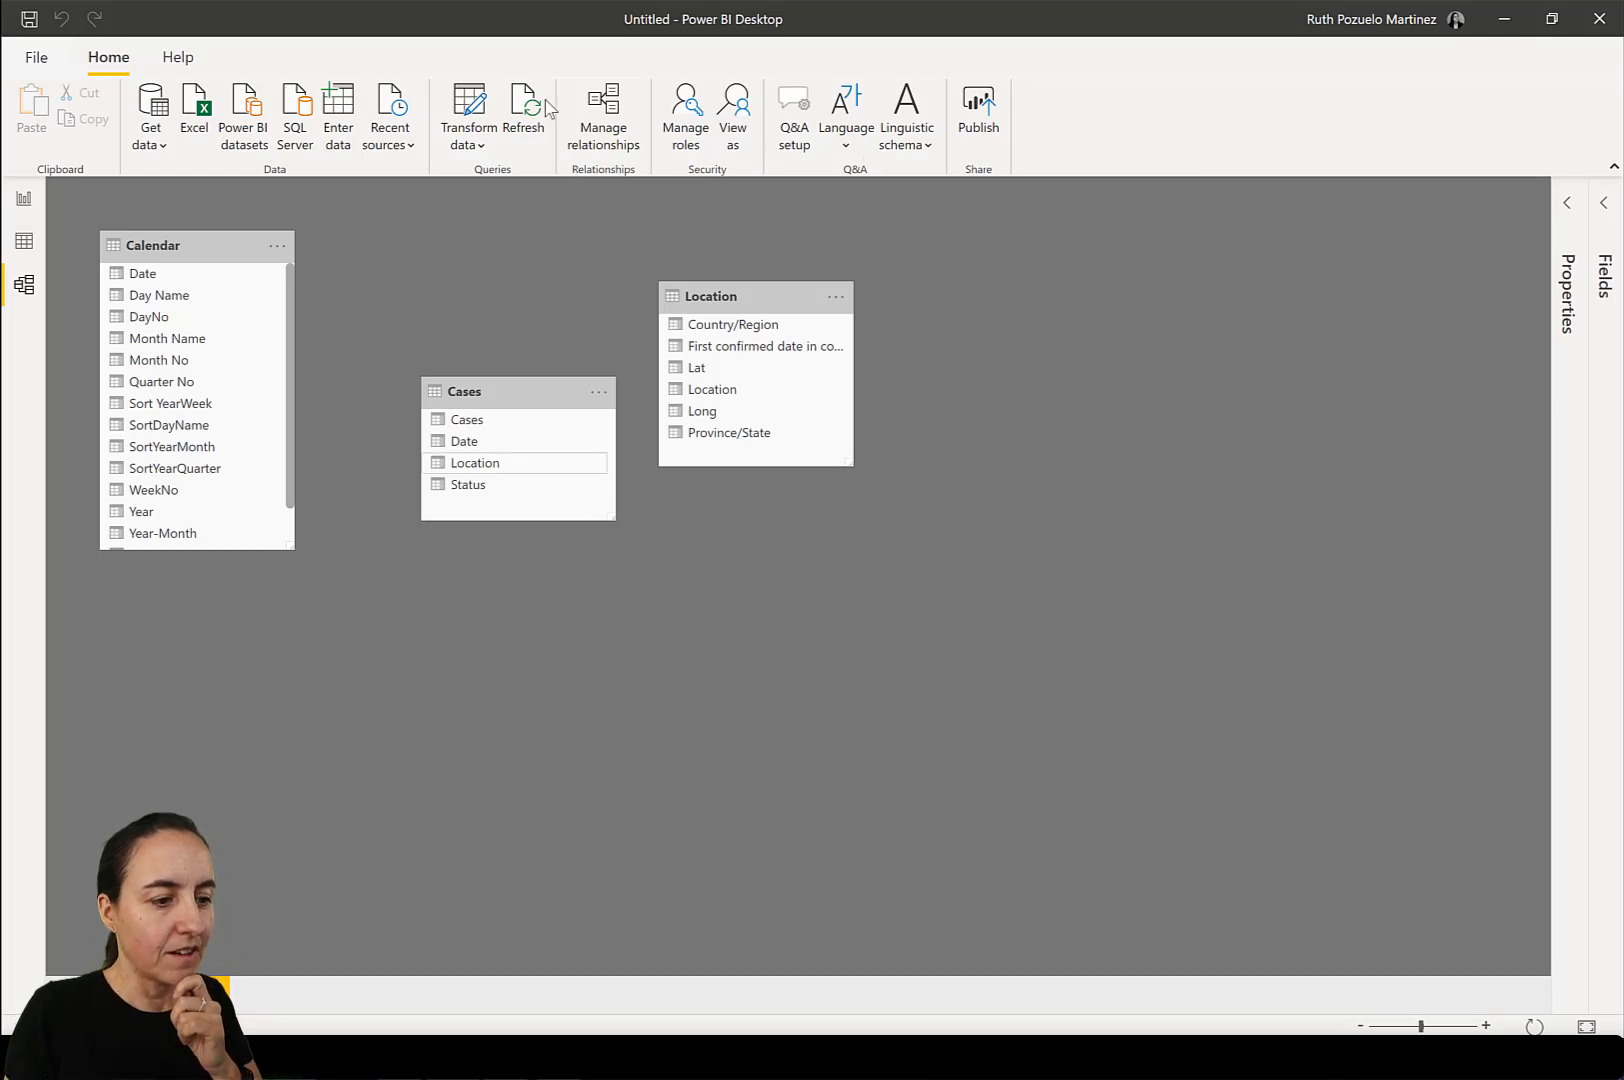
# Reopen the query editor and examine the Location query's columns and rows for duplicate or missing location keys.
pyautogui.click(471, 109)
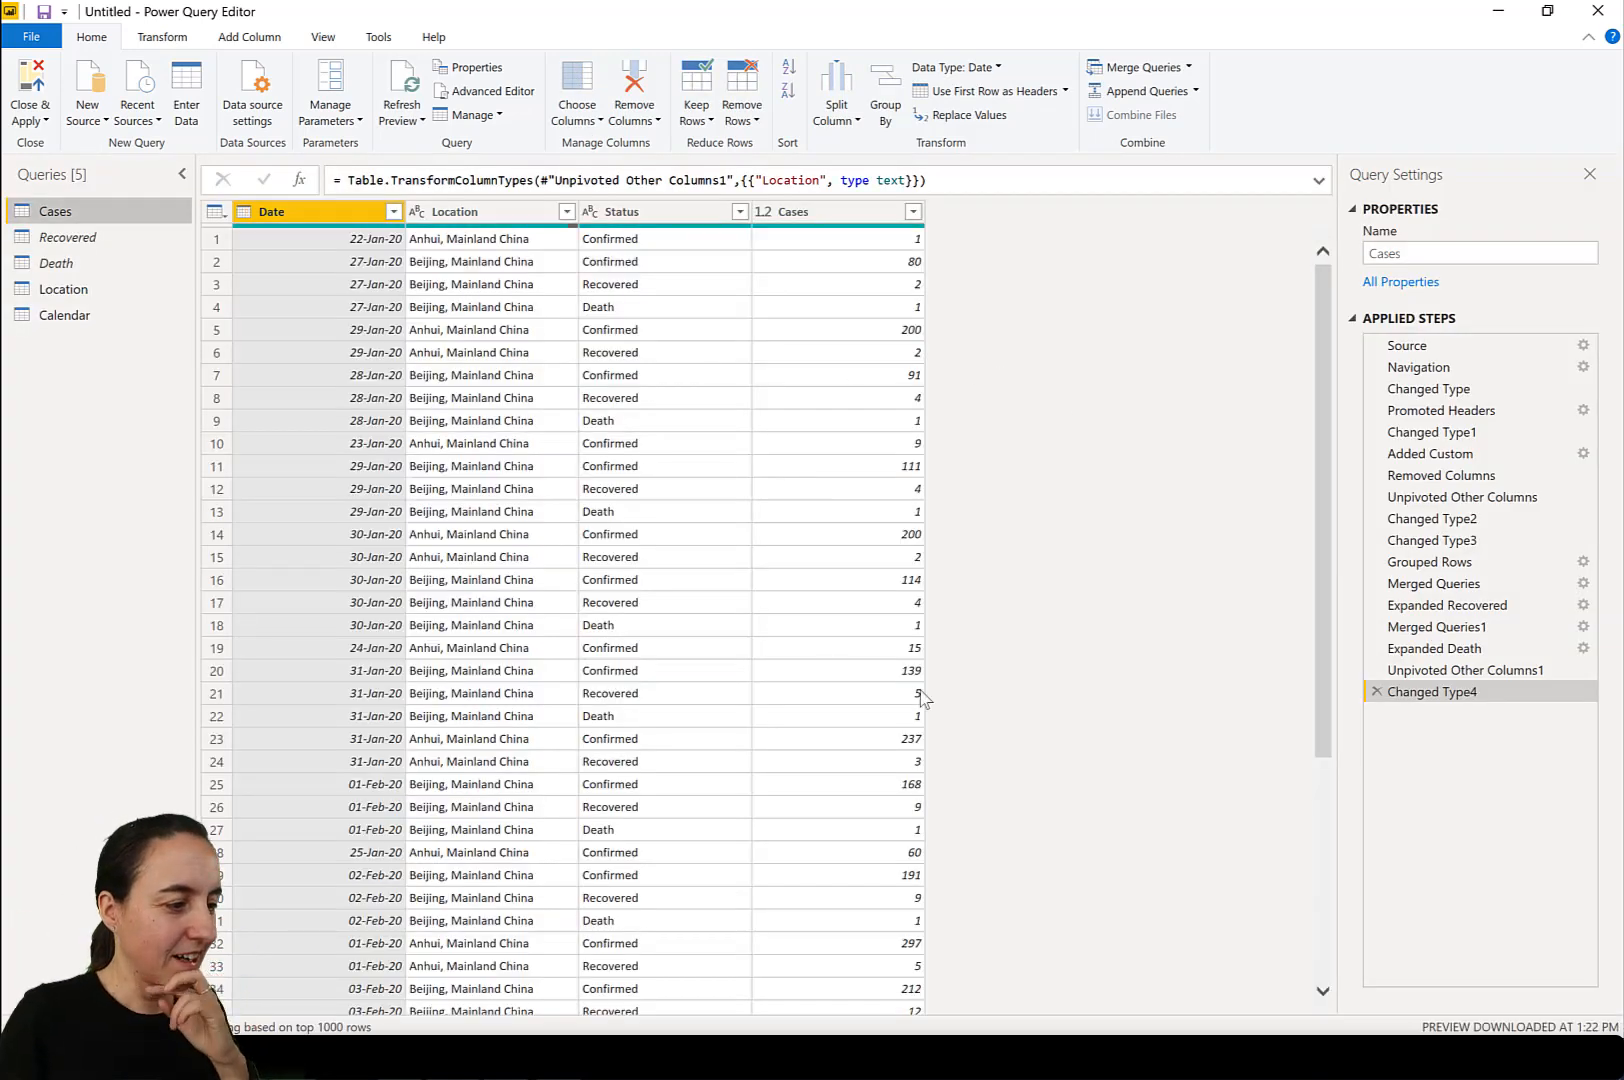
pyautogui.click(84, 292)
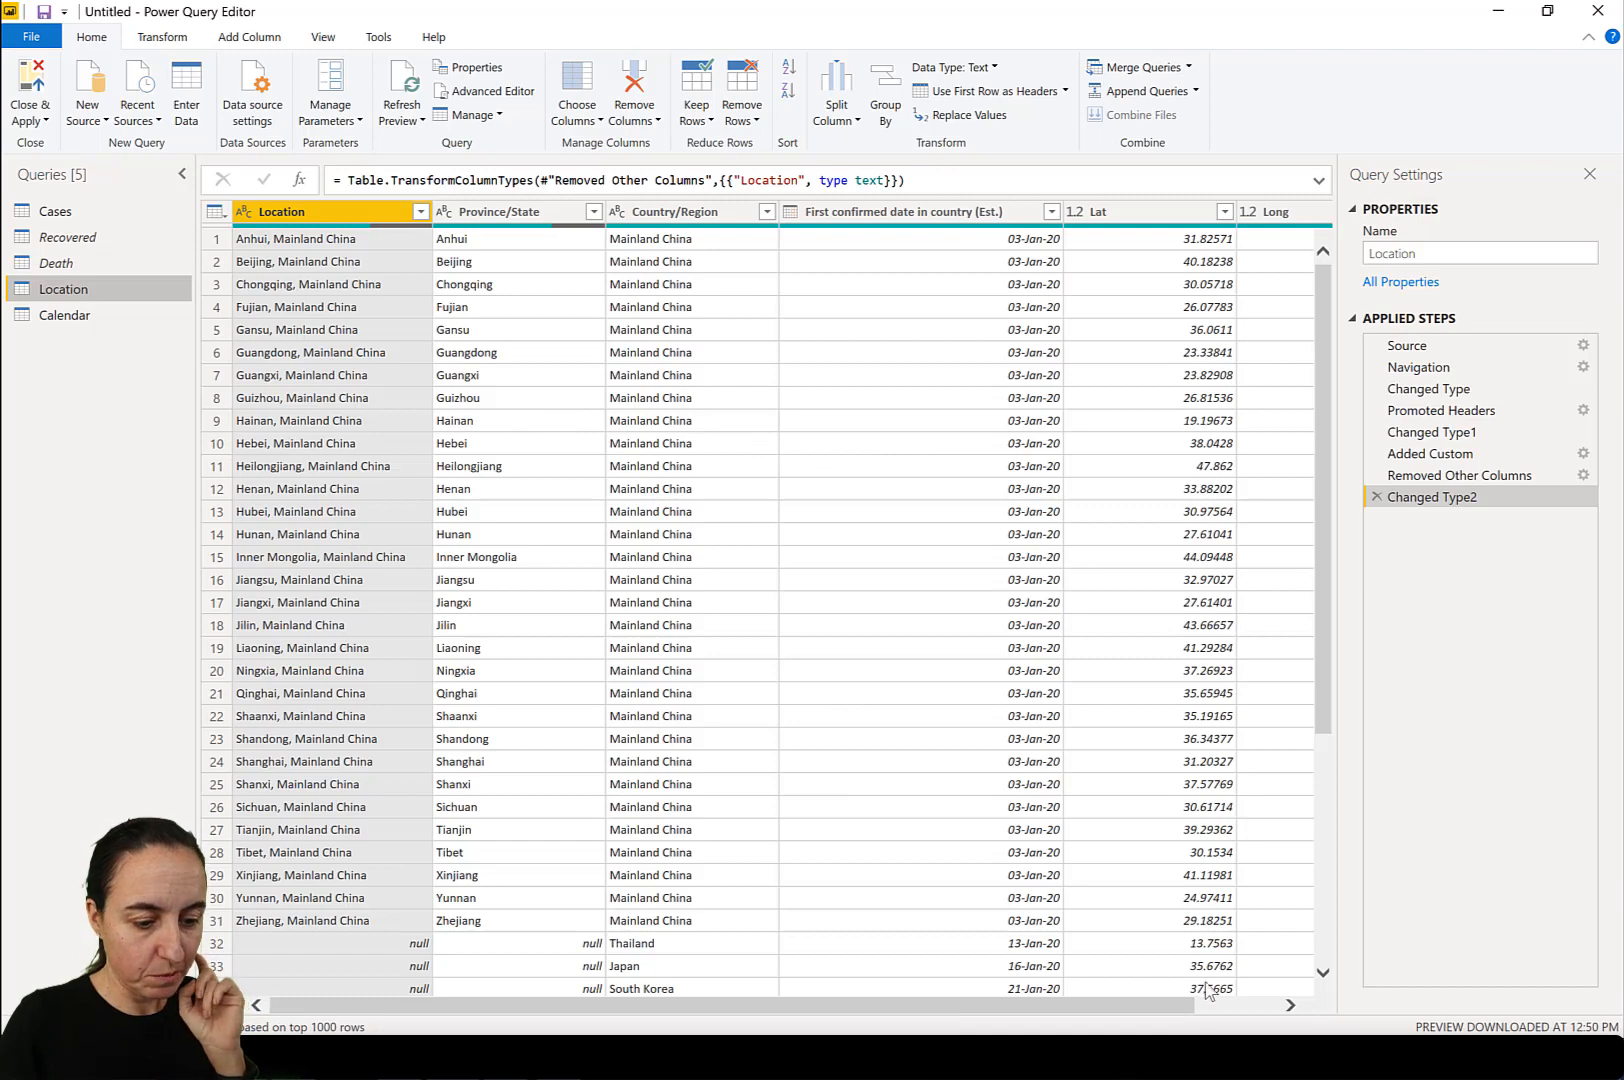
pyautogui.moveTo(1180, 1008); pyautogui.dragTo(1264, 1008)
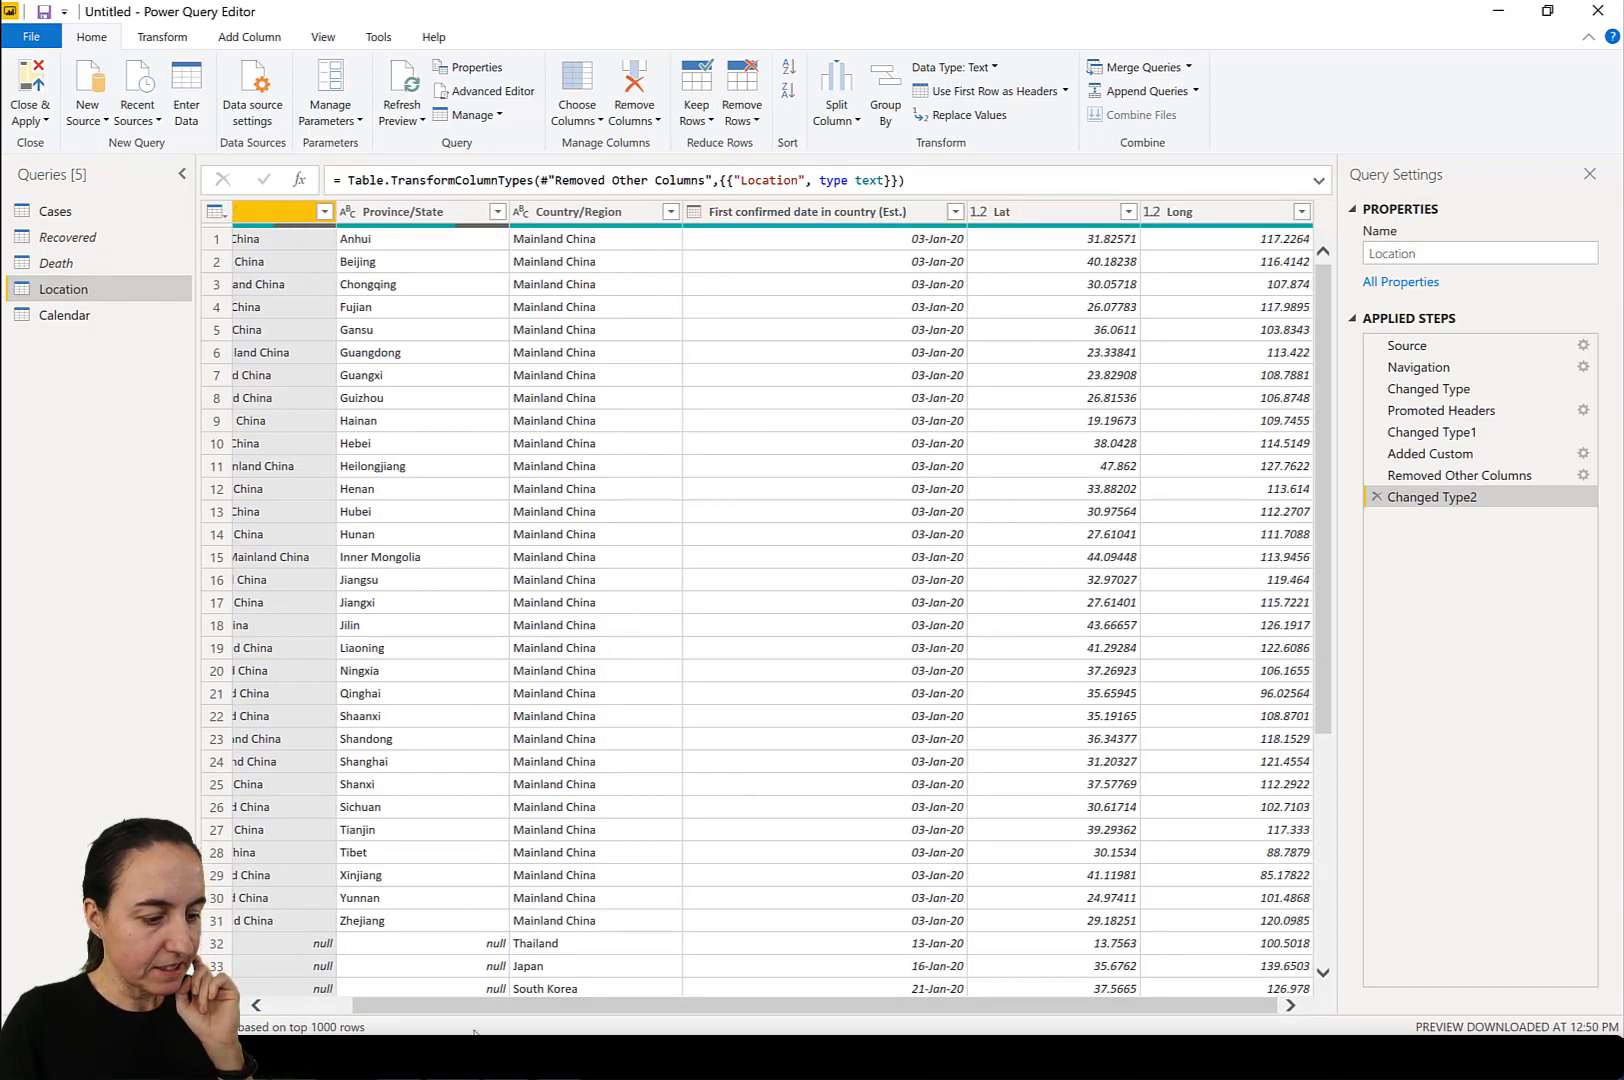
pyautogui.moveTo(473, 1015); pyautogui.dragTo(337, 962)
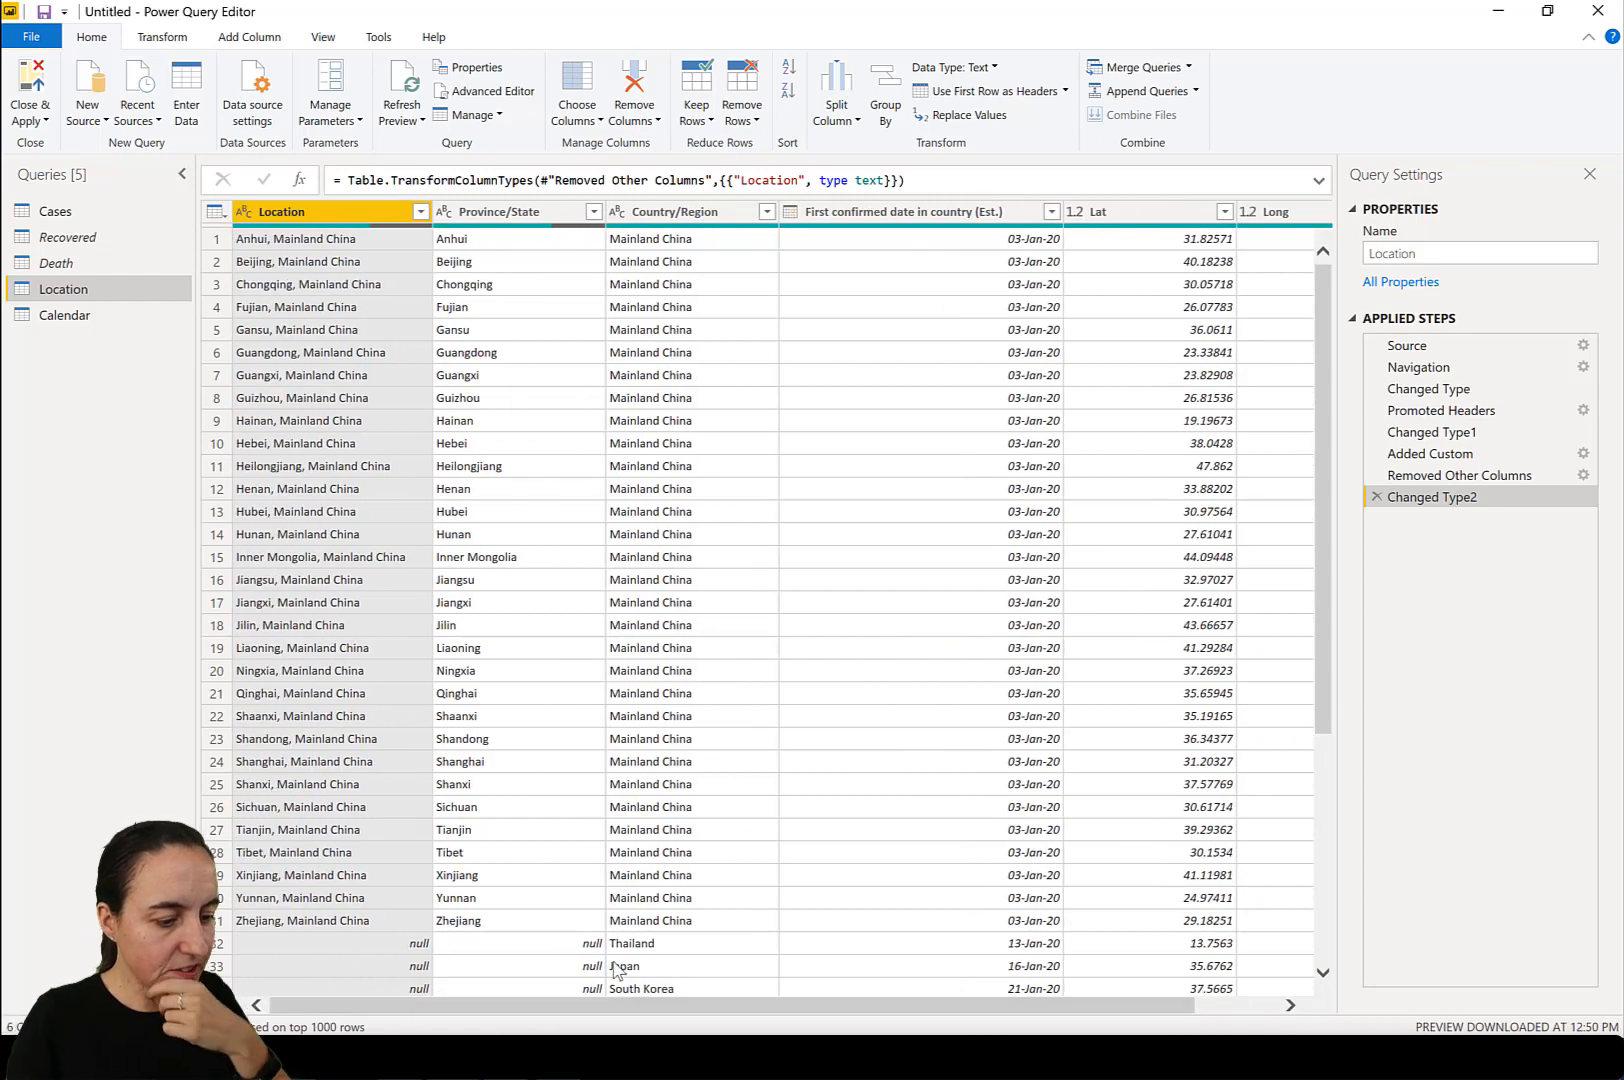
pyautogui.scroll(-5, 710, 880)
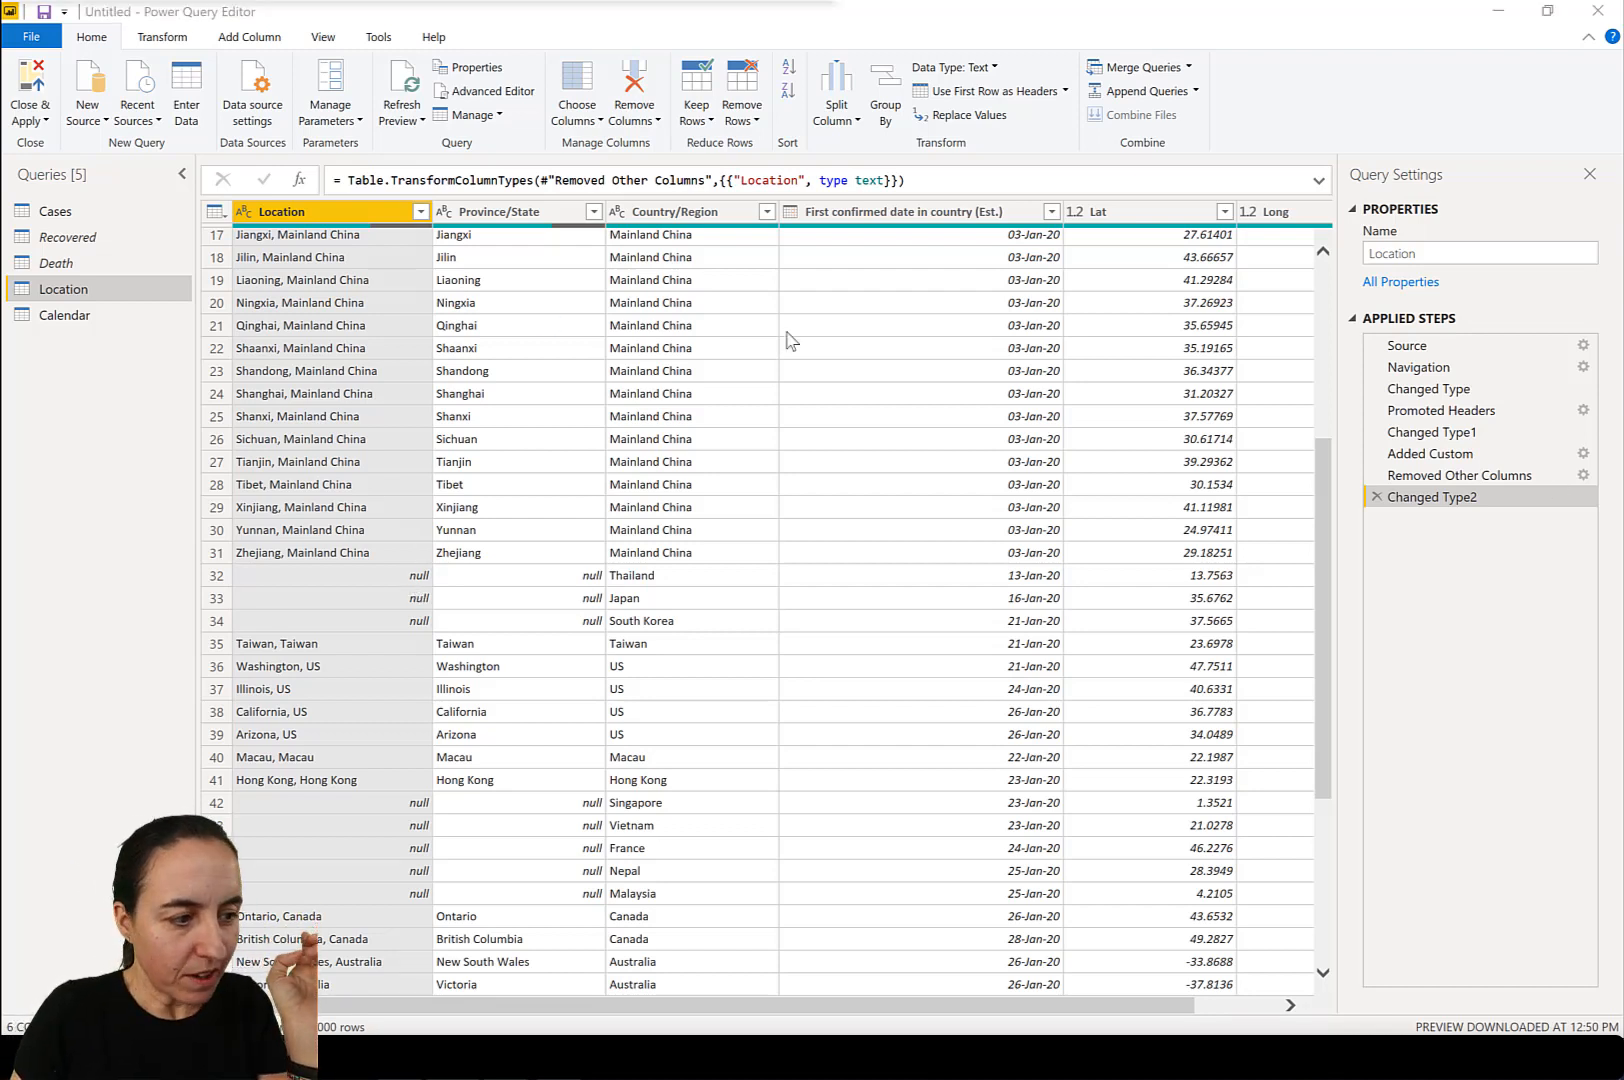
# Edit the Cases query's Location custom column formula so it begins with the condition if [#"Province/State"]=null.
pyautogui.click(86, 222)
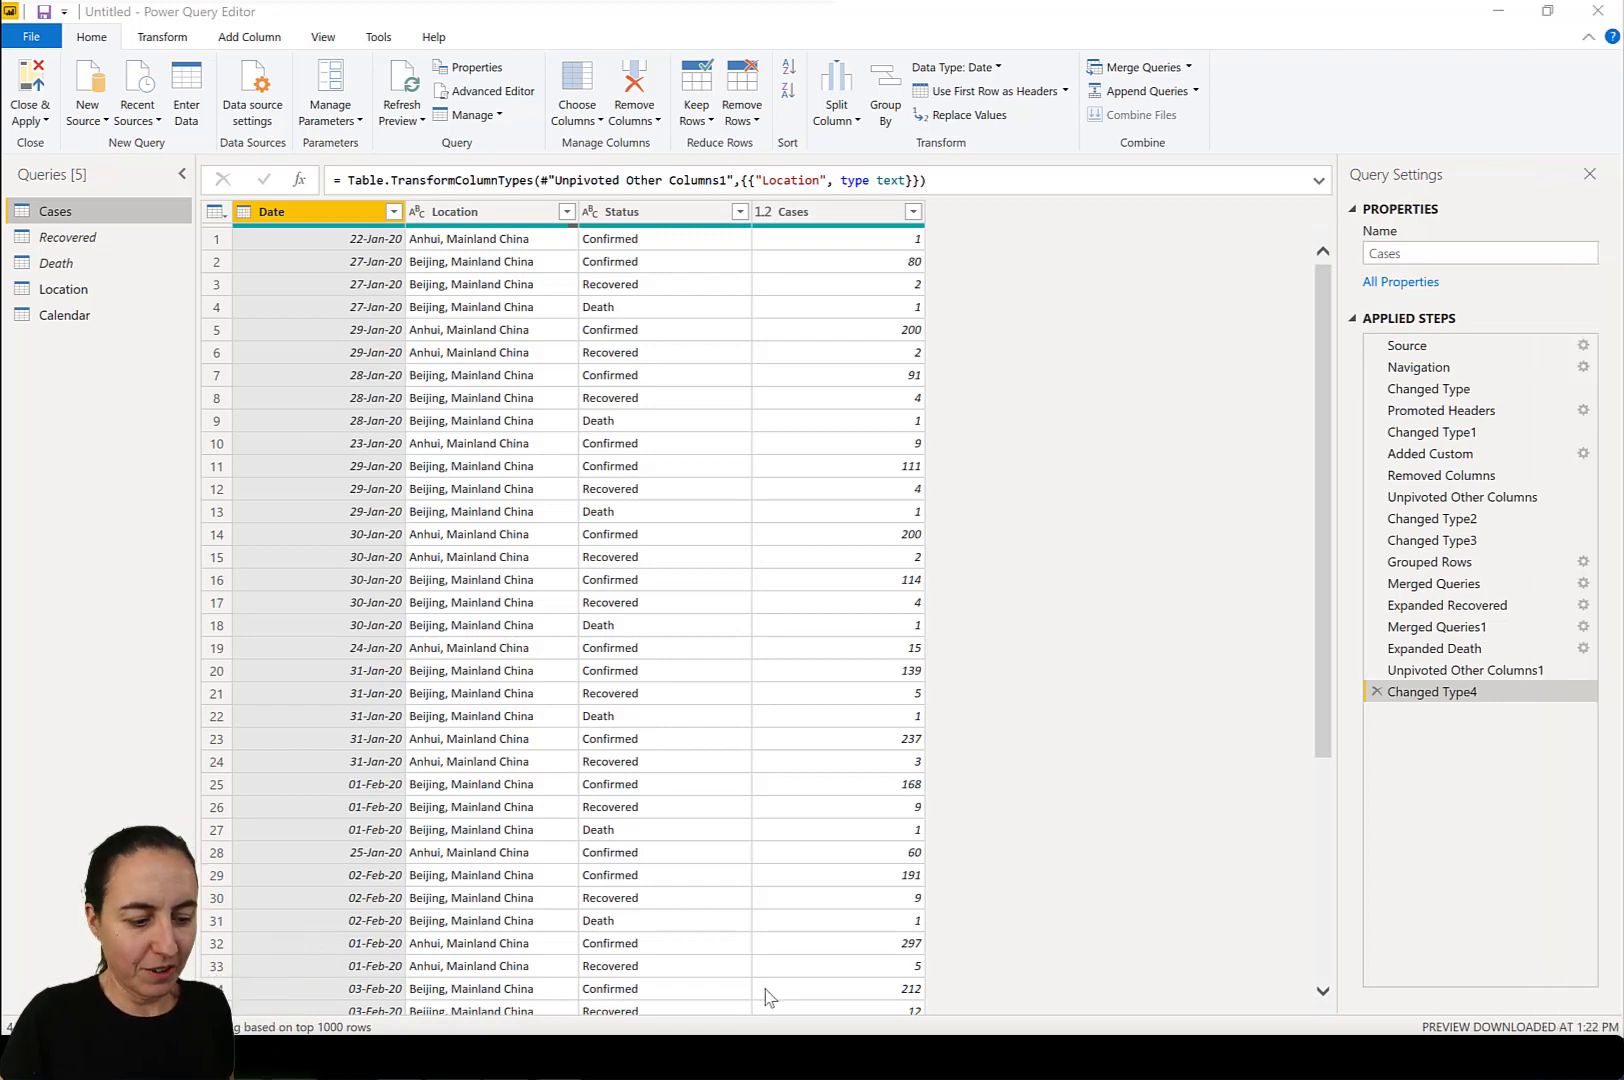
pyautogui.click(1440, 455)
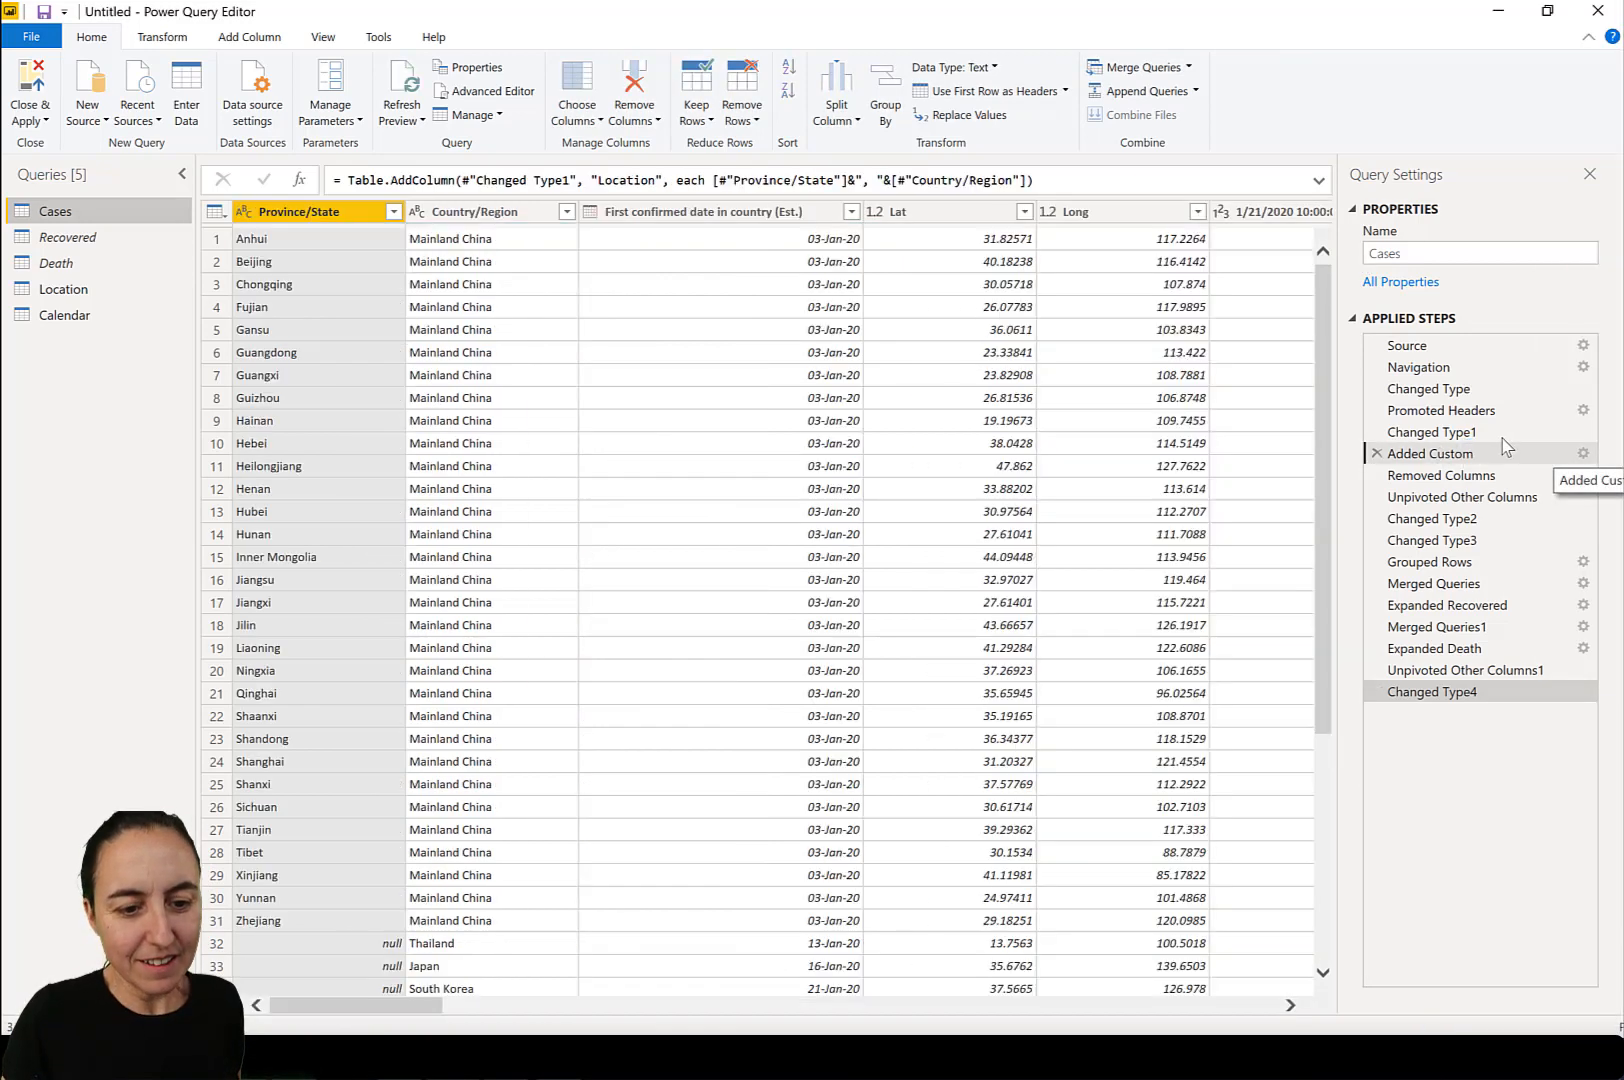
pyautogui.click(1583, 455)
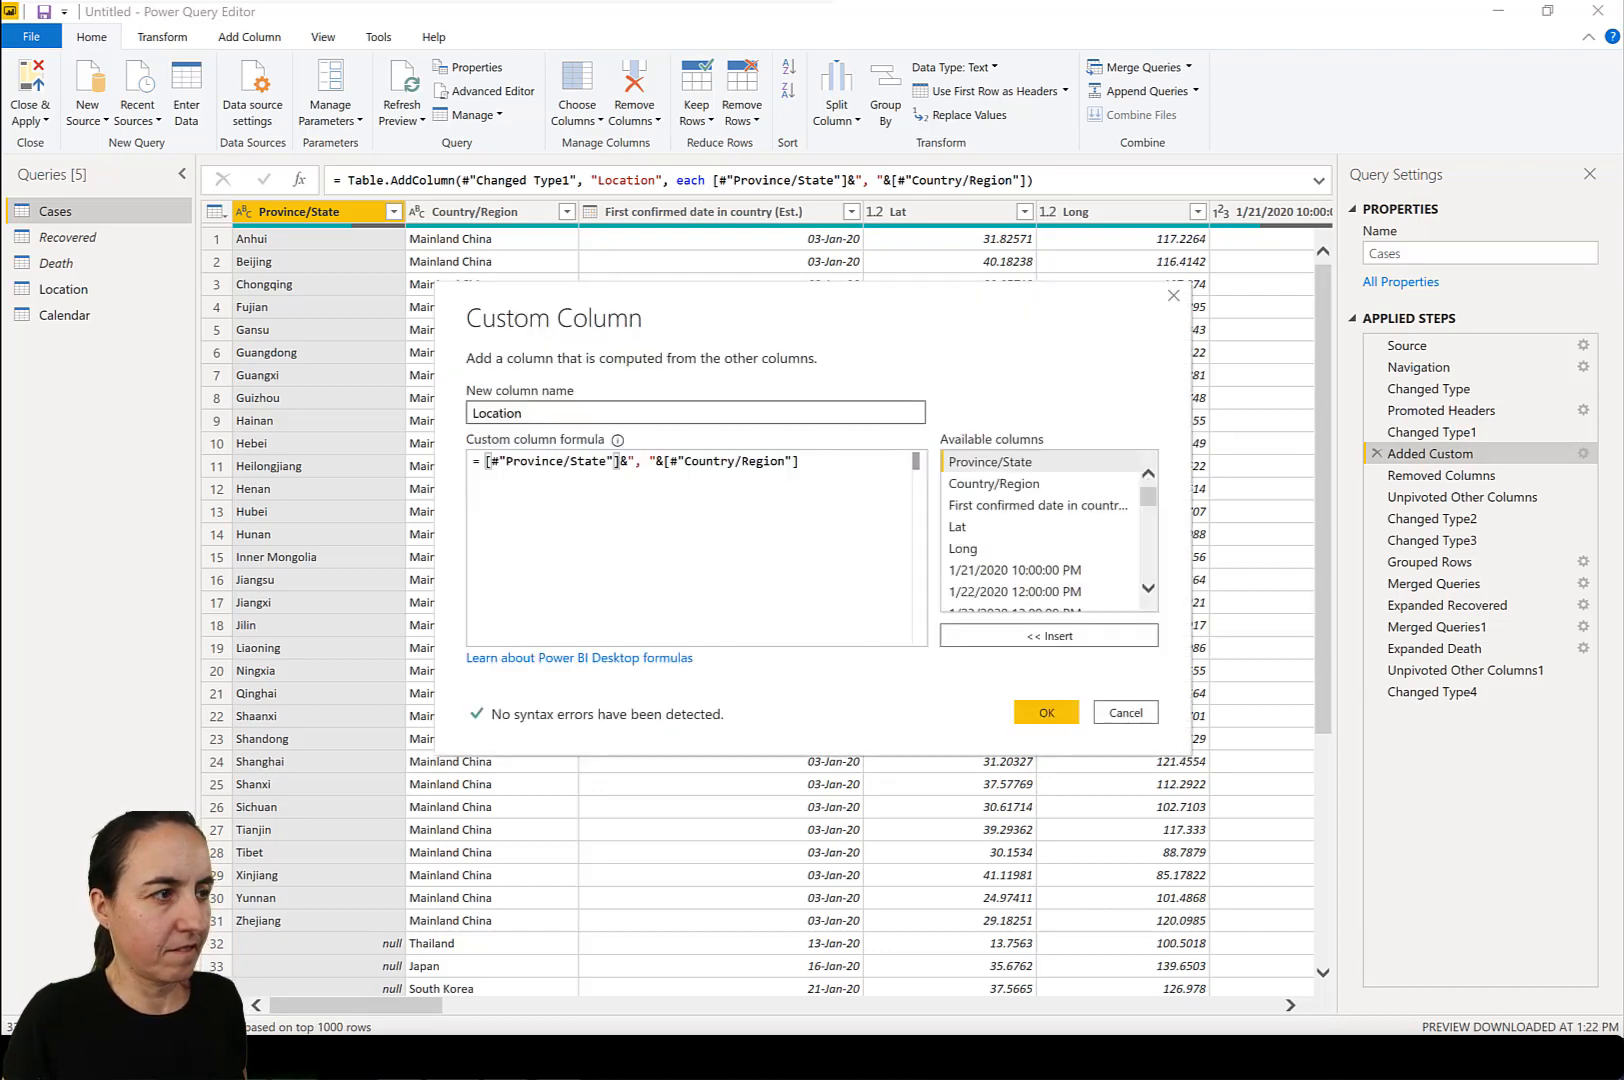
pyautogui.moveTo(800, 462); pyautogui.dragTo(496, 468)
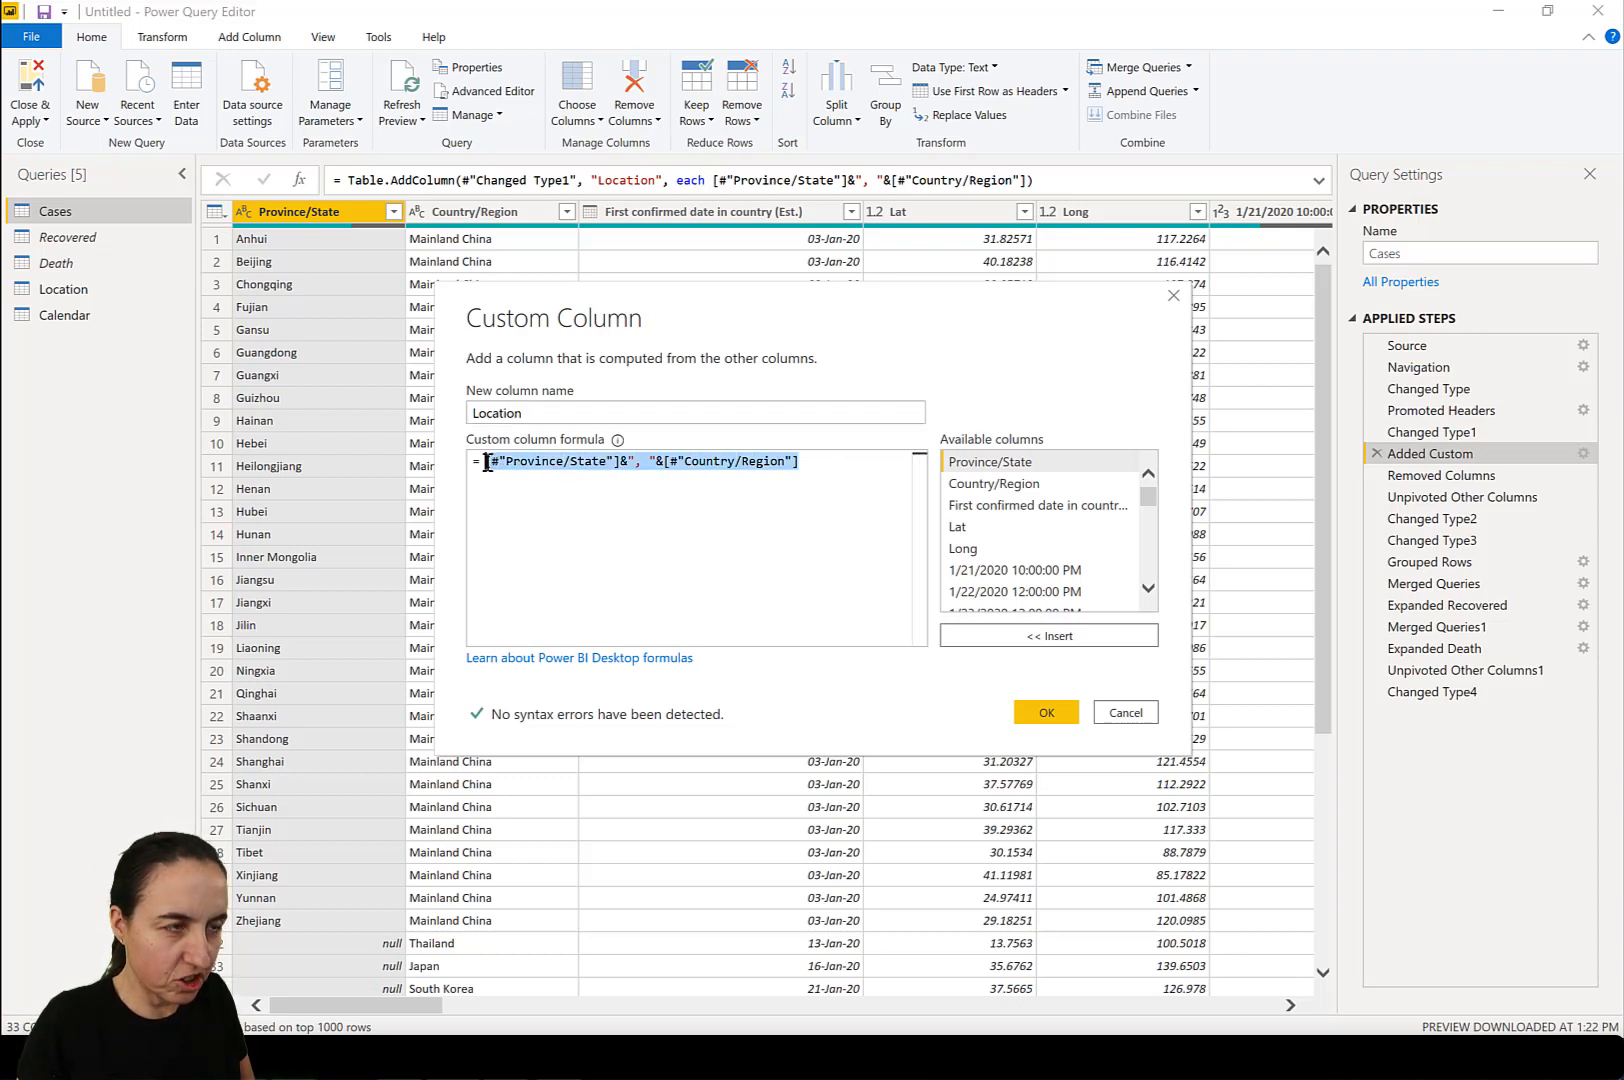
pyautogui.click(497, 465)
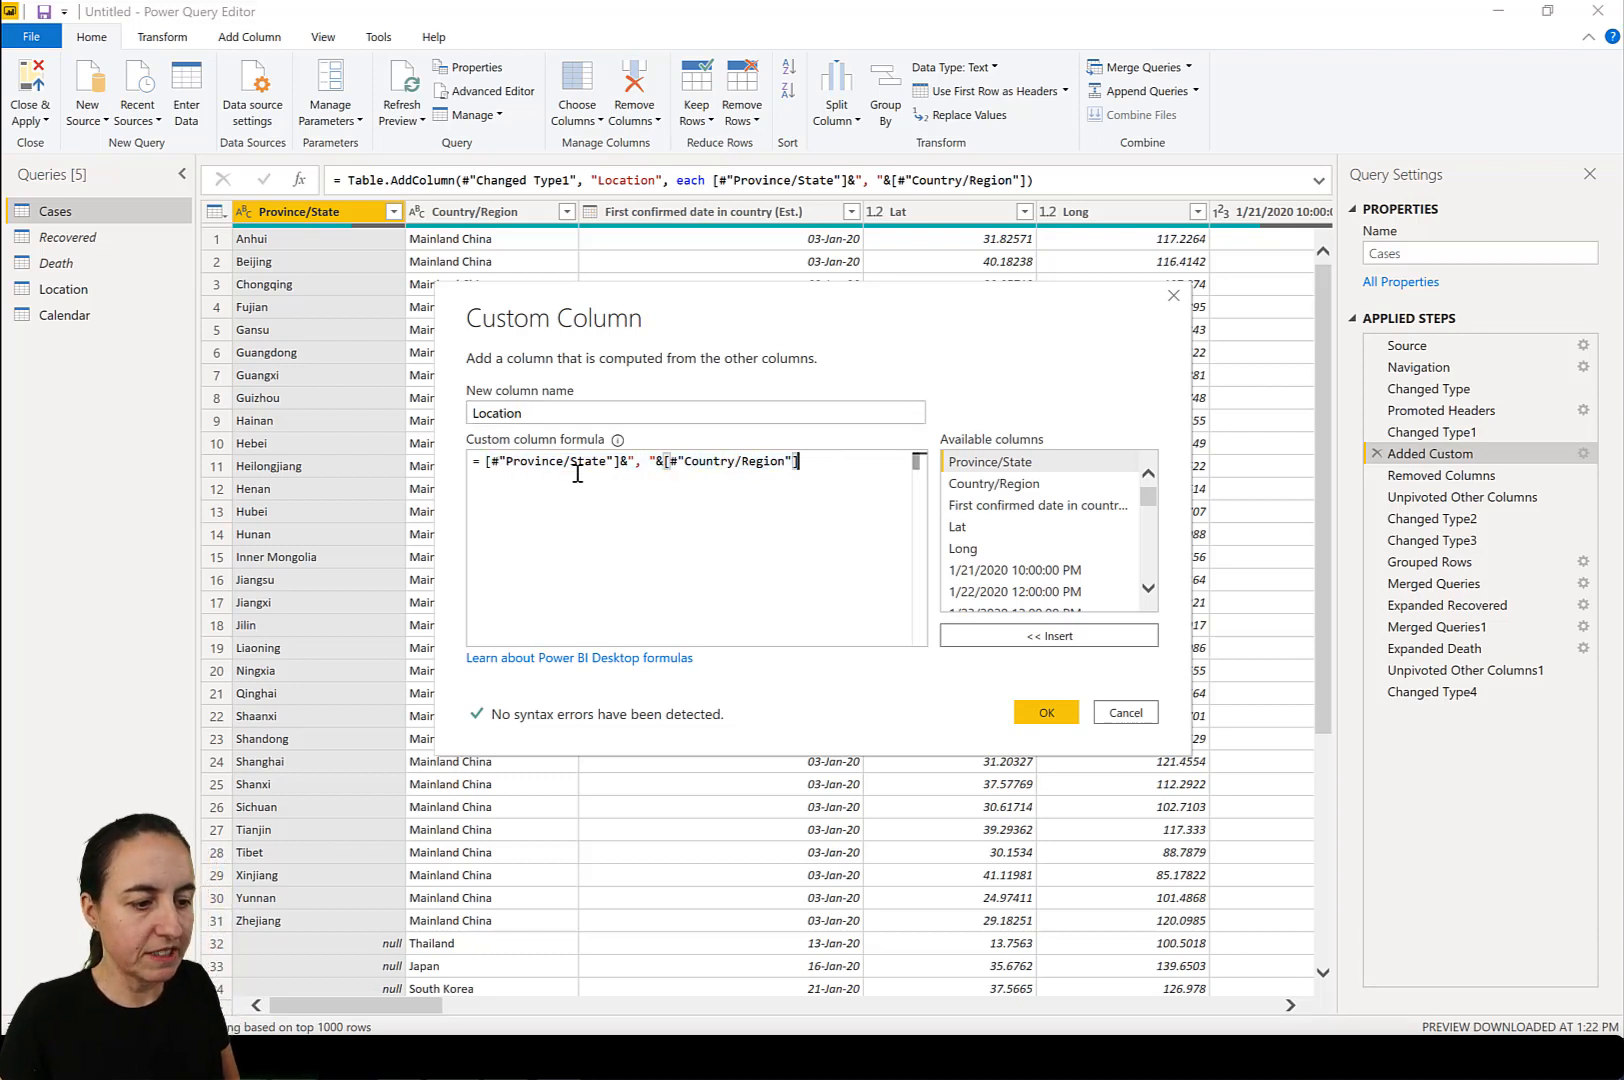
pyautogui.click(488, 463)
pyautogui.write('if ')
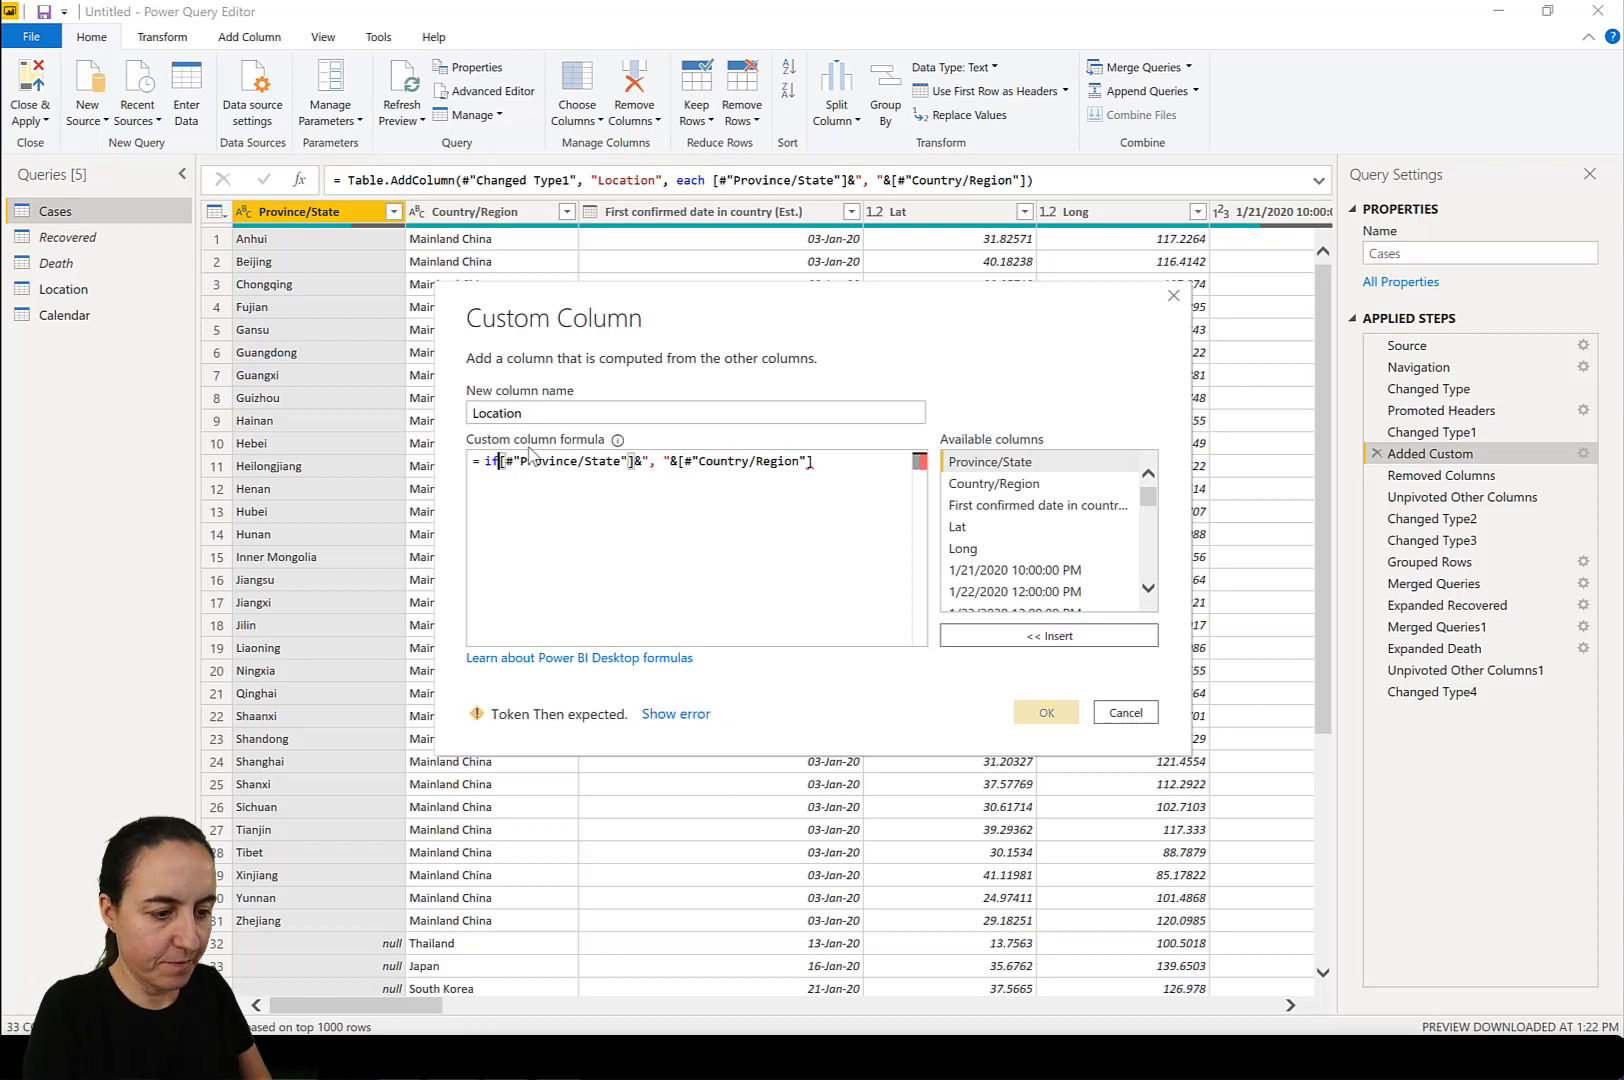
pyautogui.write('[')
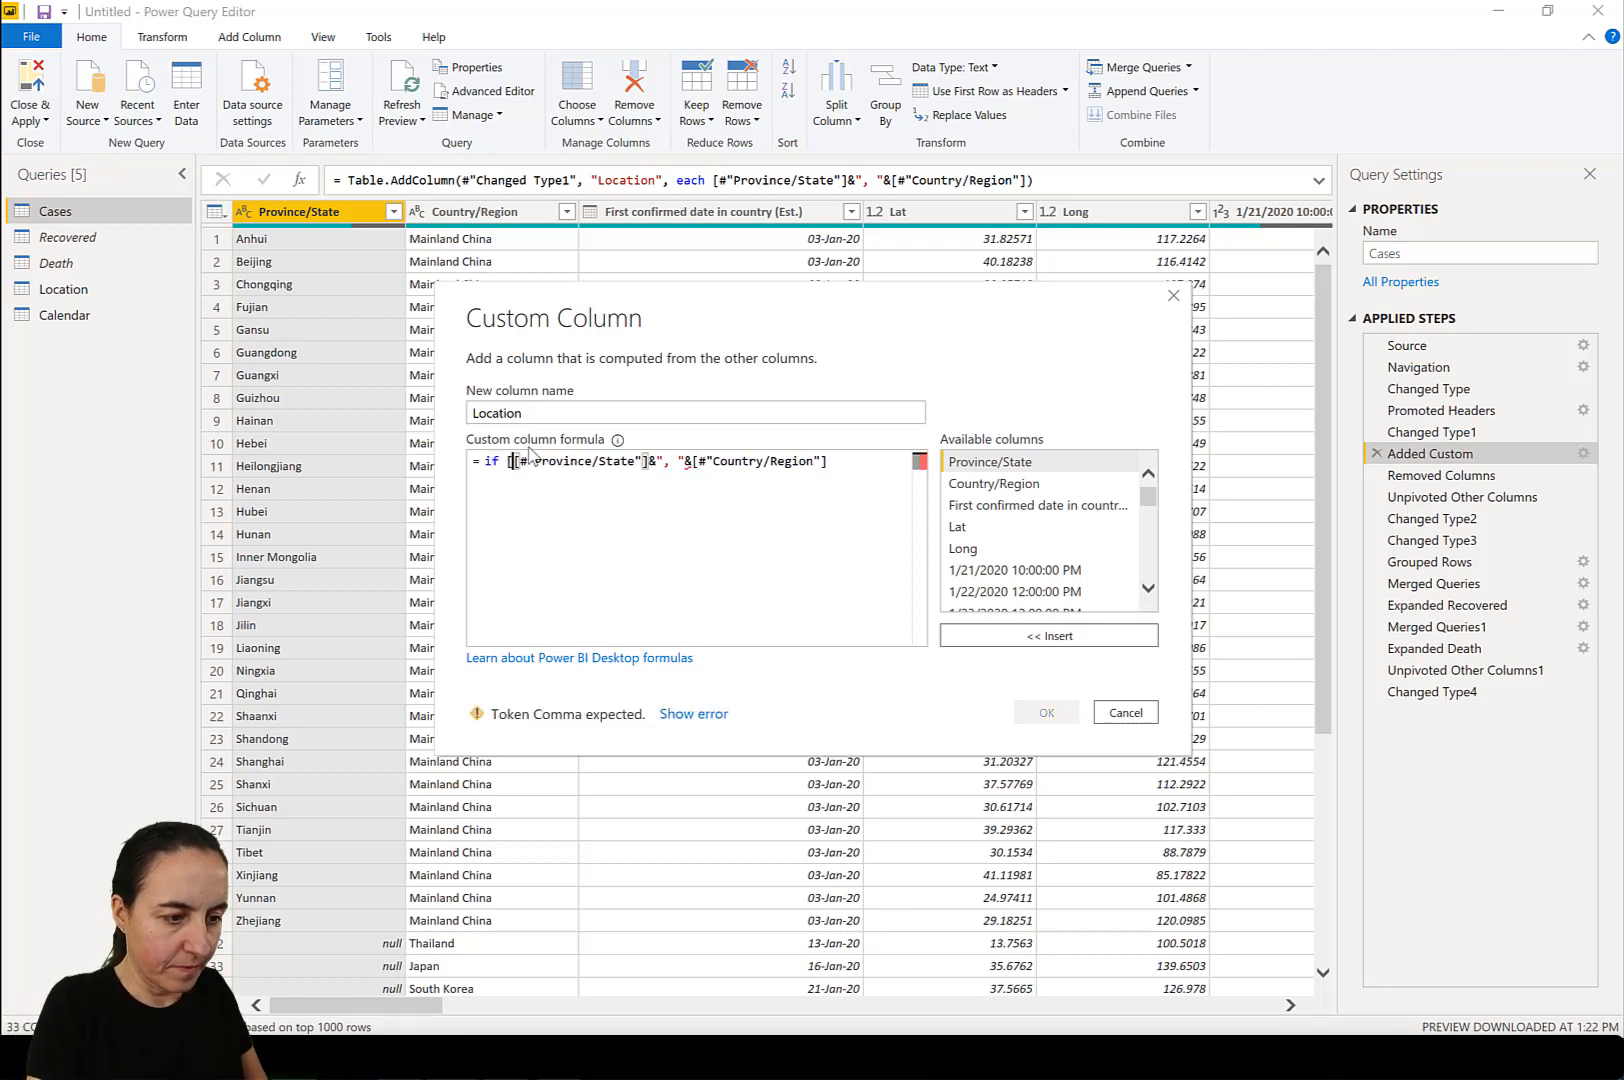
pyautogui.press('BackSpace')
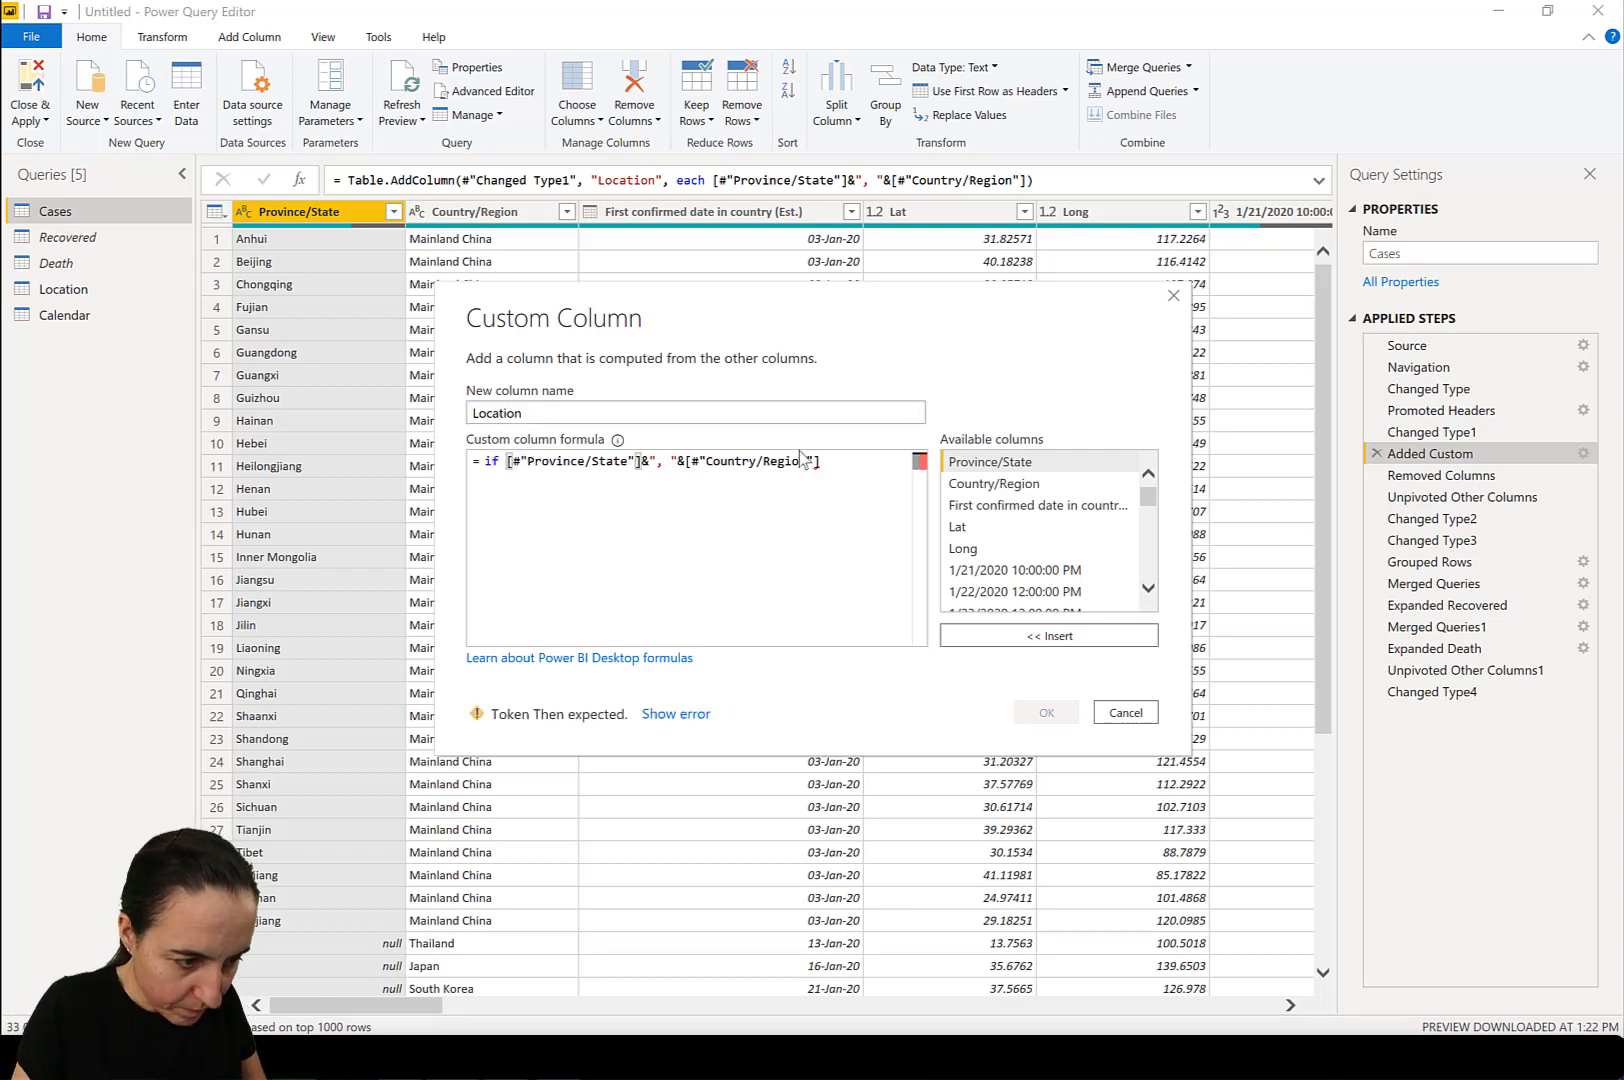
pyautogui.click(972, 466)
pyautogui.doubleClick(977, 464)
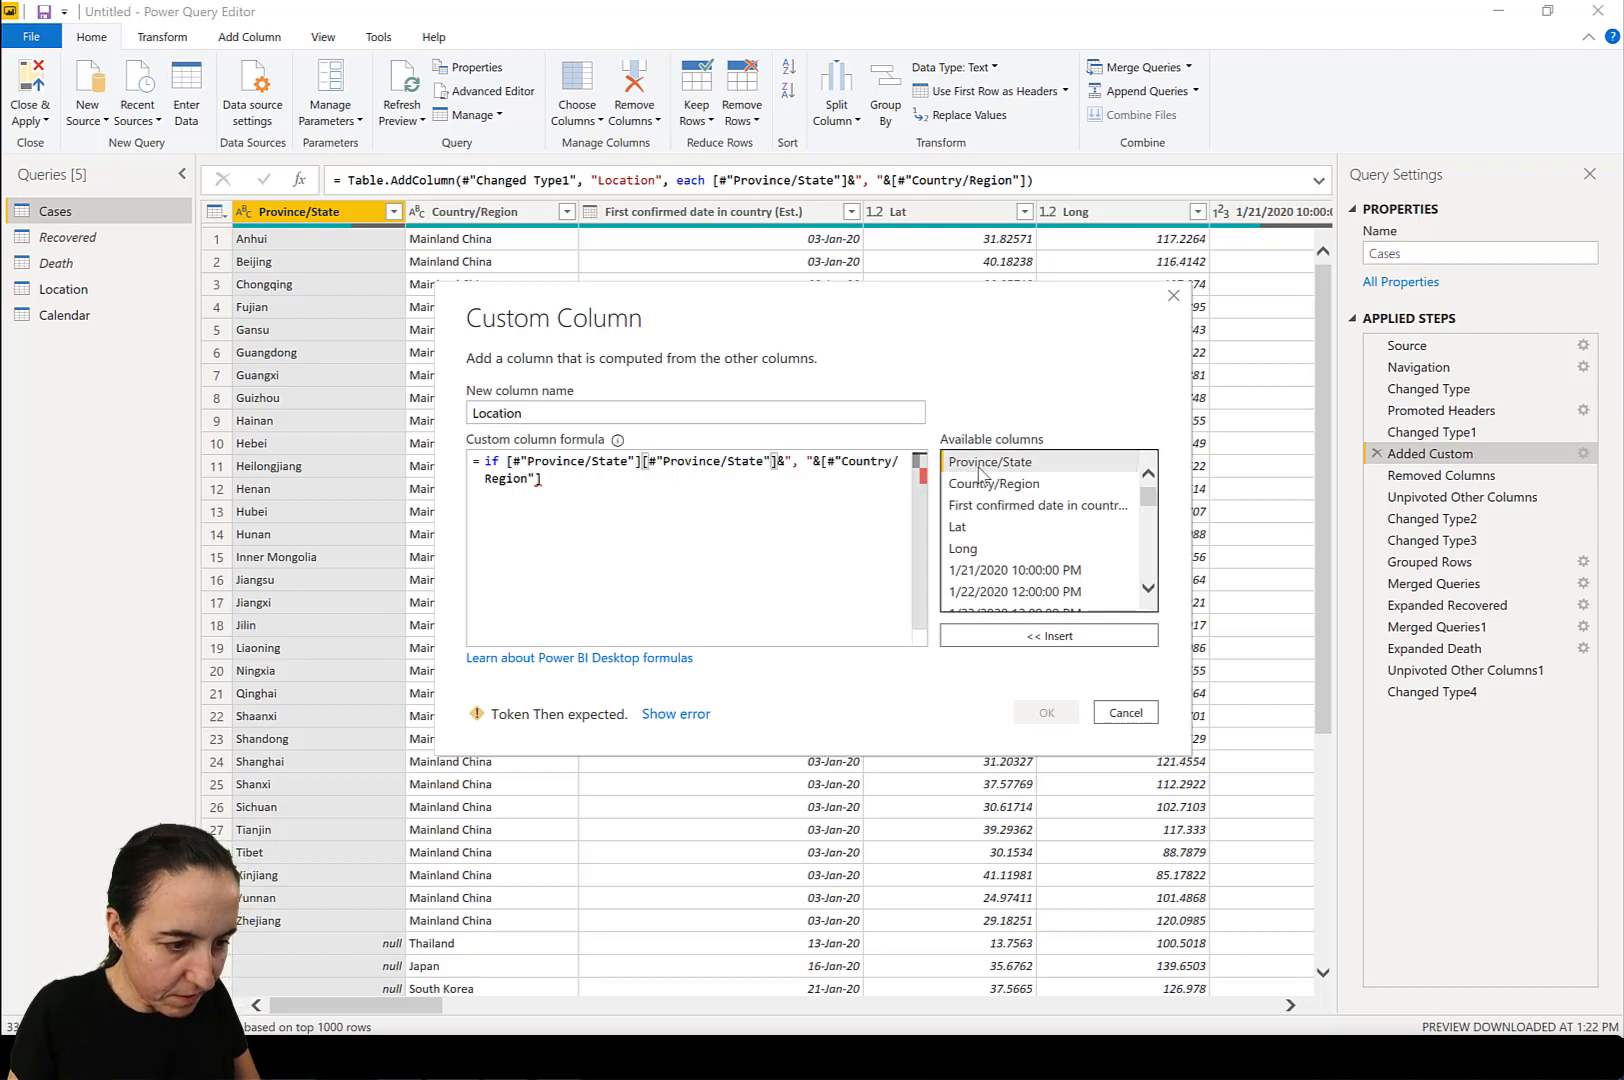
pyautogui.write('=null,')
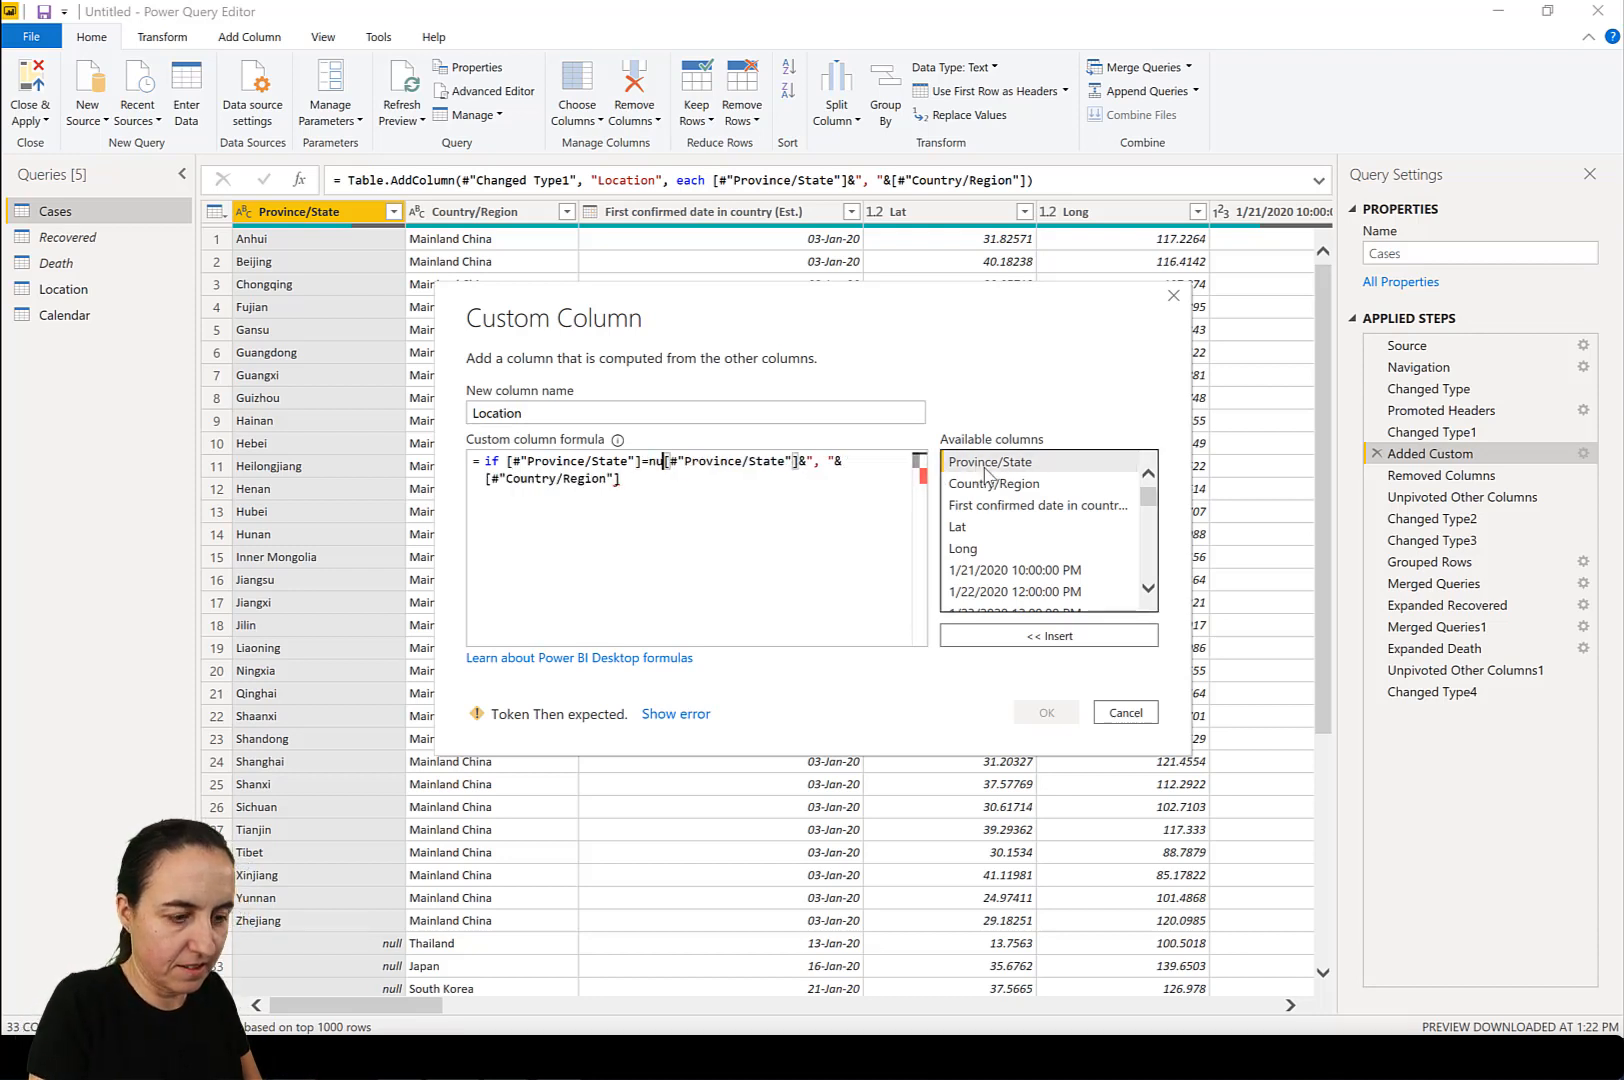
pyautogui.press('BackSpace')
pyautogui.press('BackSpace')
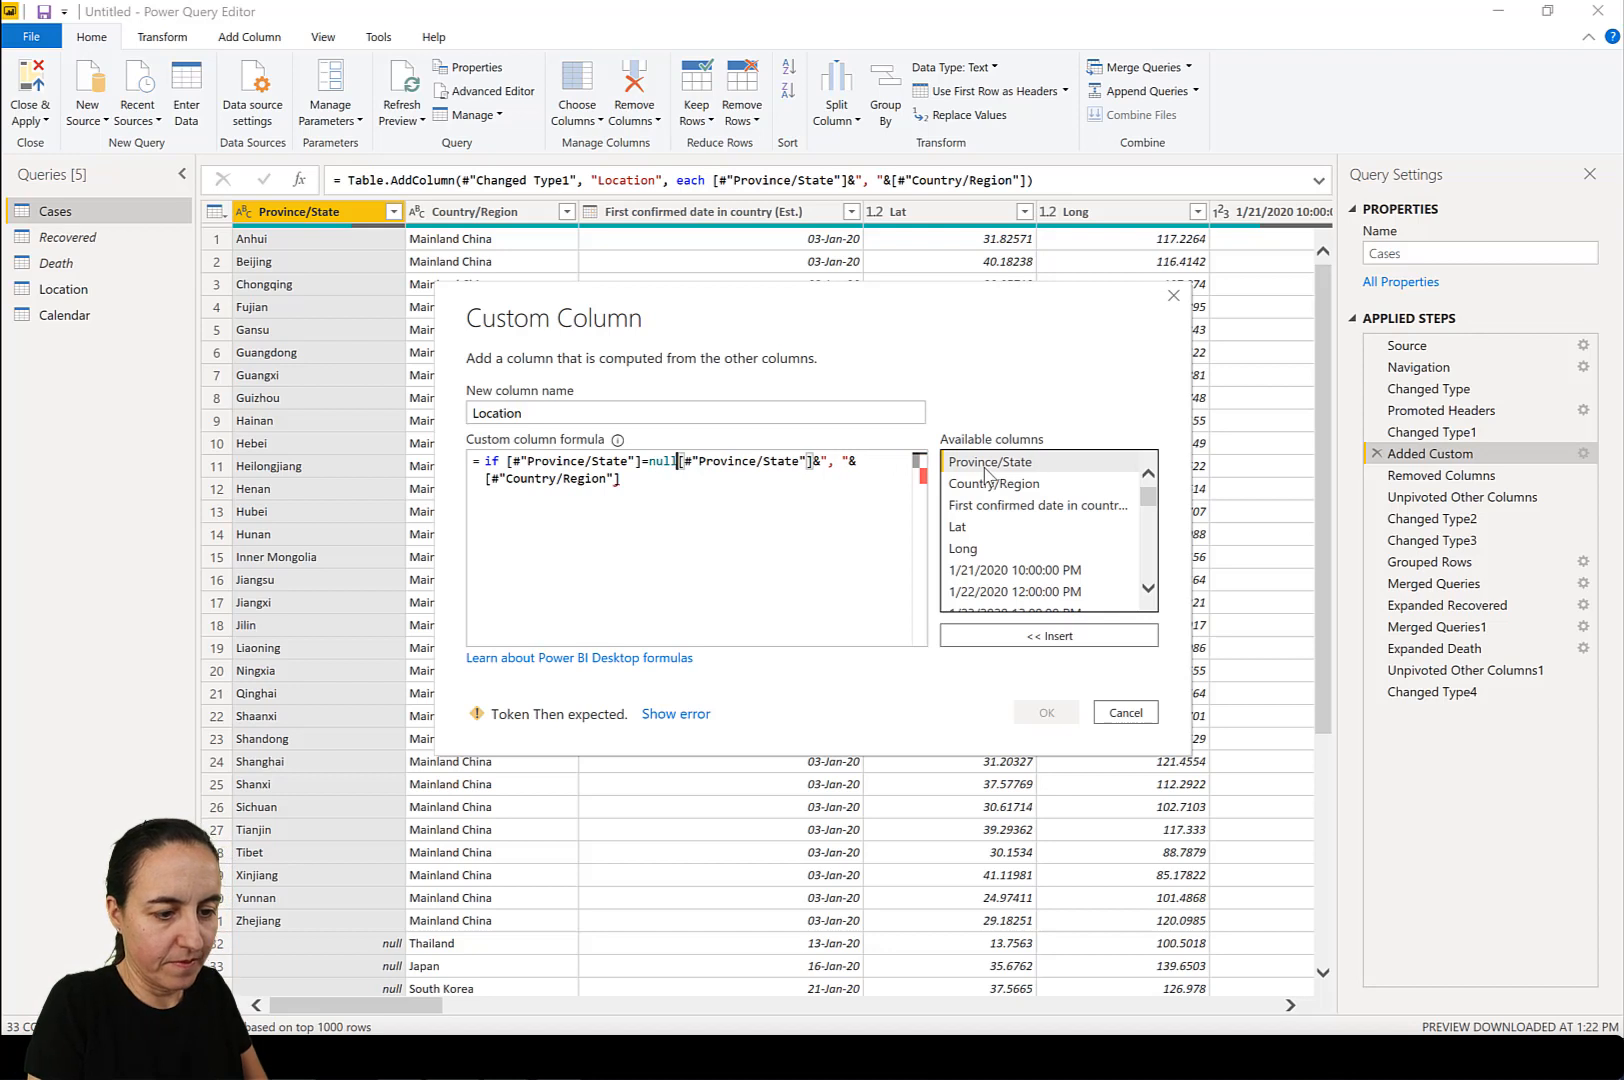
# Complete and copy the Cases Location formula: if [#"Province/State"]=null then [#"Country/Region"] else [#"Province/State"]&", "&[#"Country/Region"].
pyautogui.write('then')
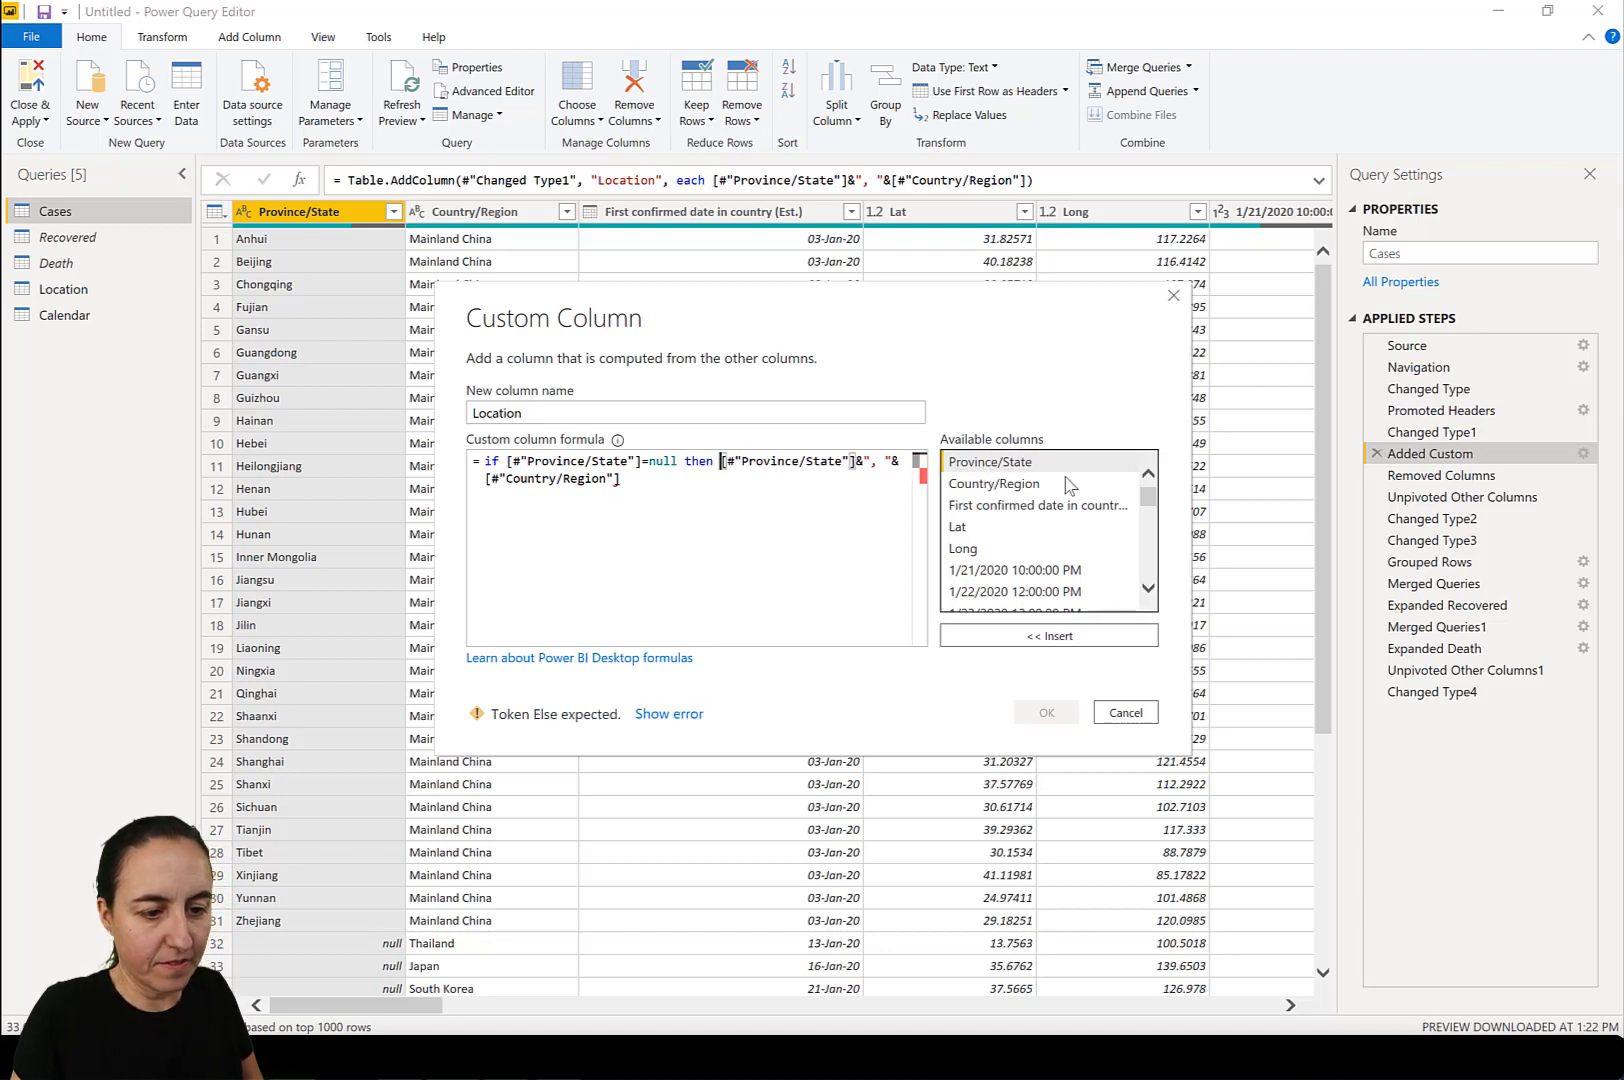
pyautogui.doubleClick(1003, 485)
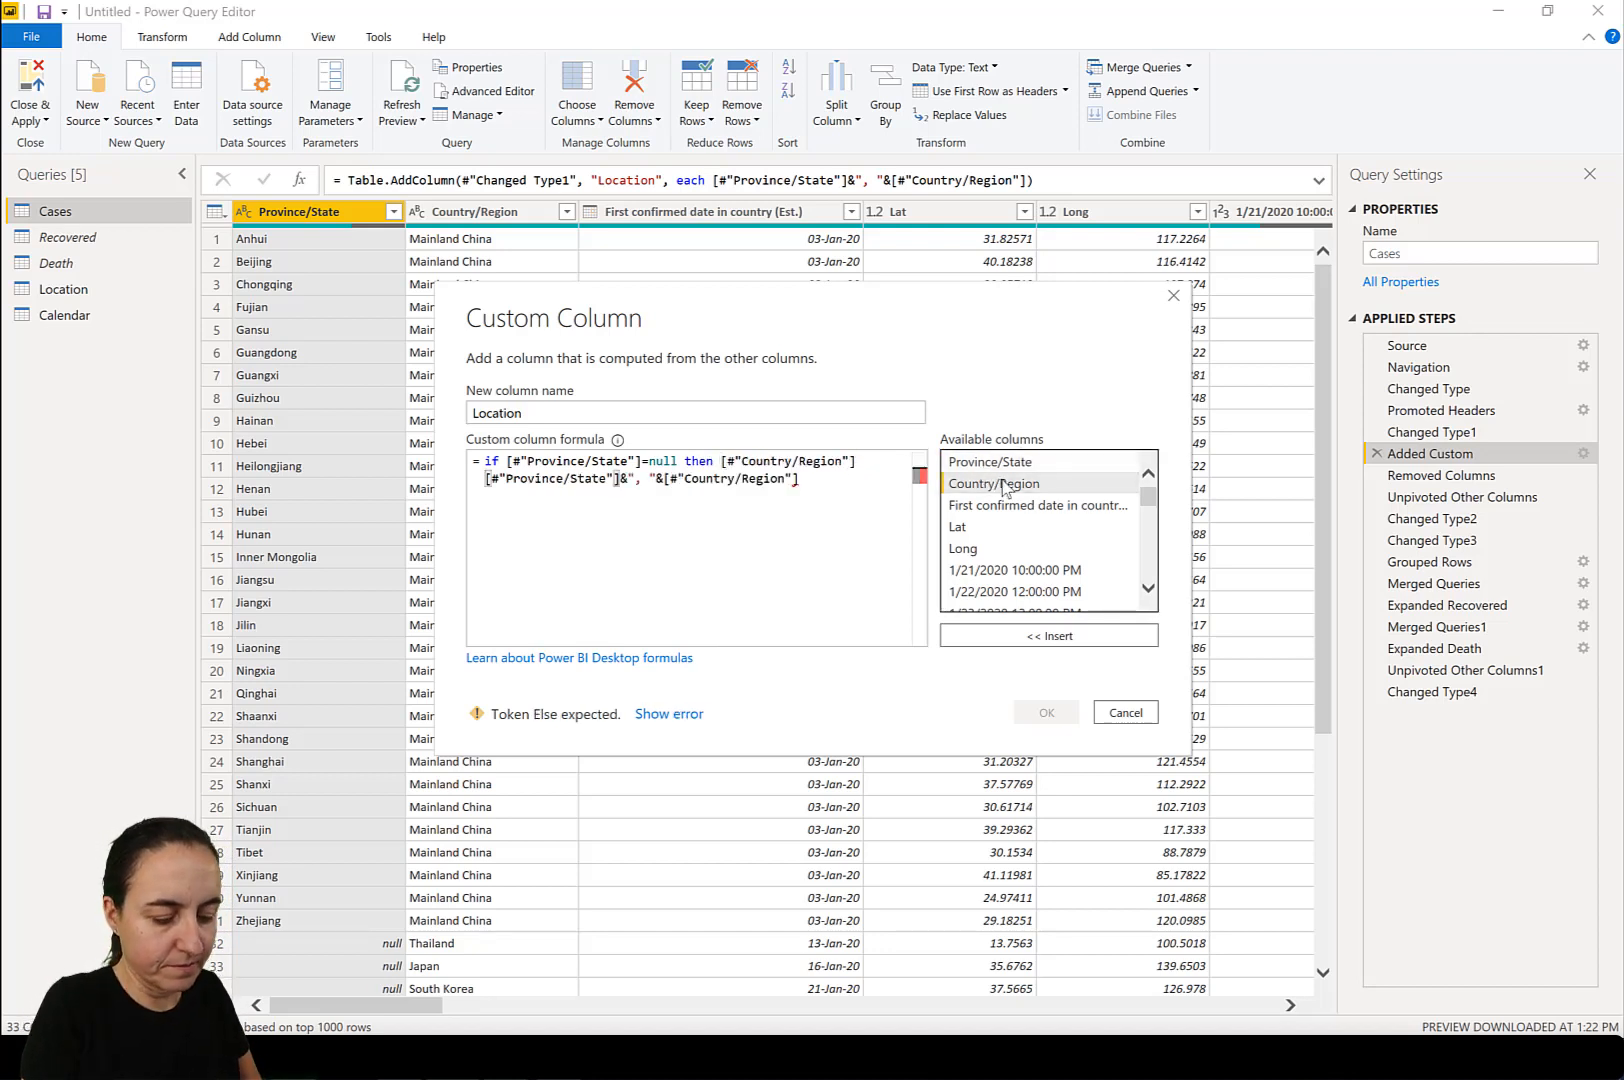
pyautogui.write('else')
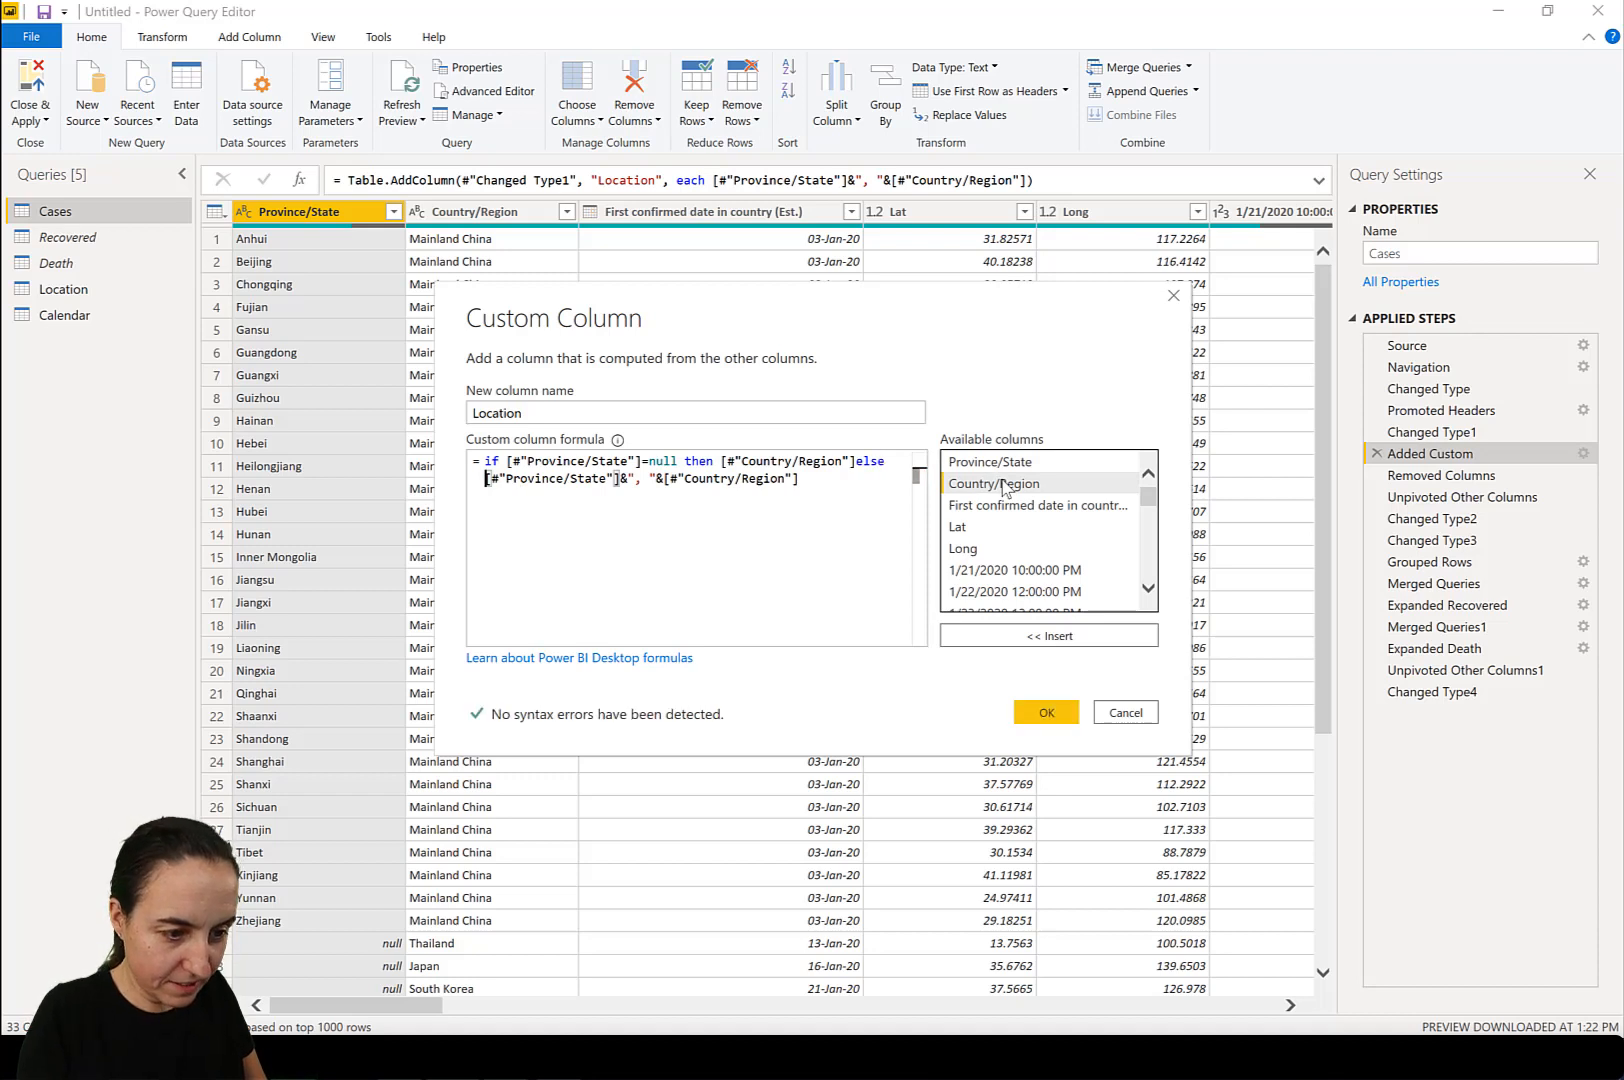
pyautogui.click(856, 462)
pyautogui.click(867, 497)
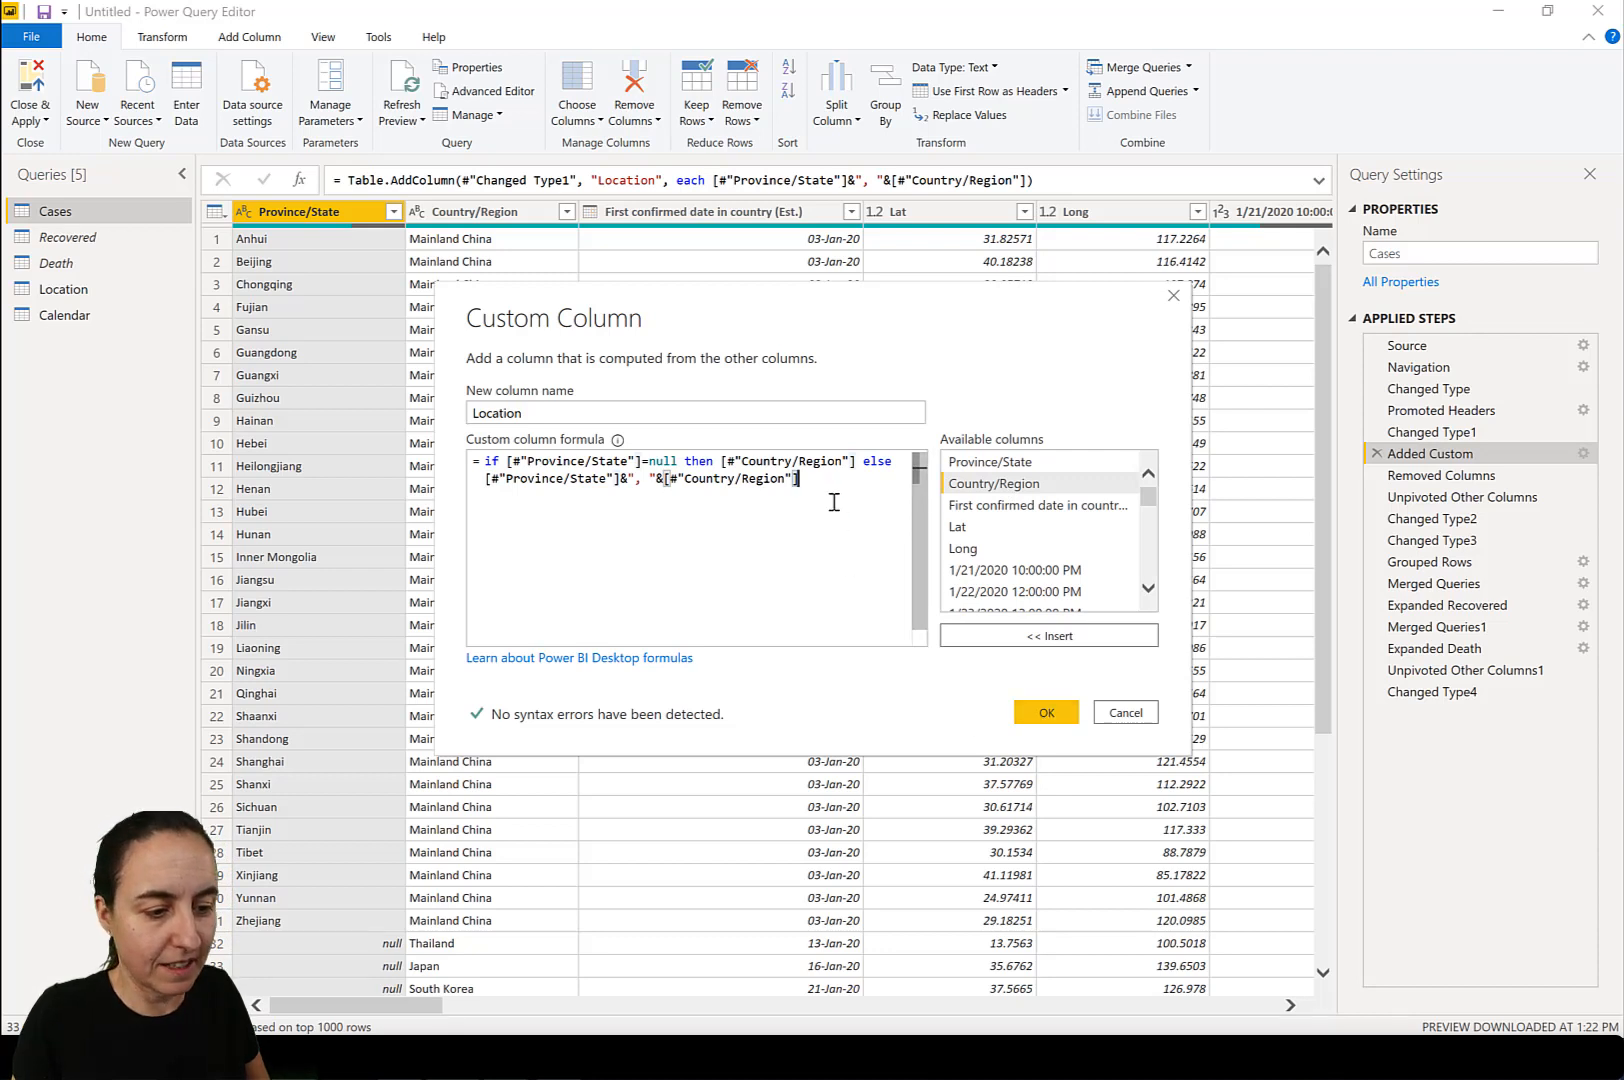
pyautogui.moveTo(799, 479); pyautogui.dragTo(491, 461)
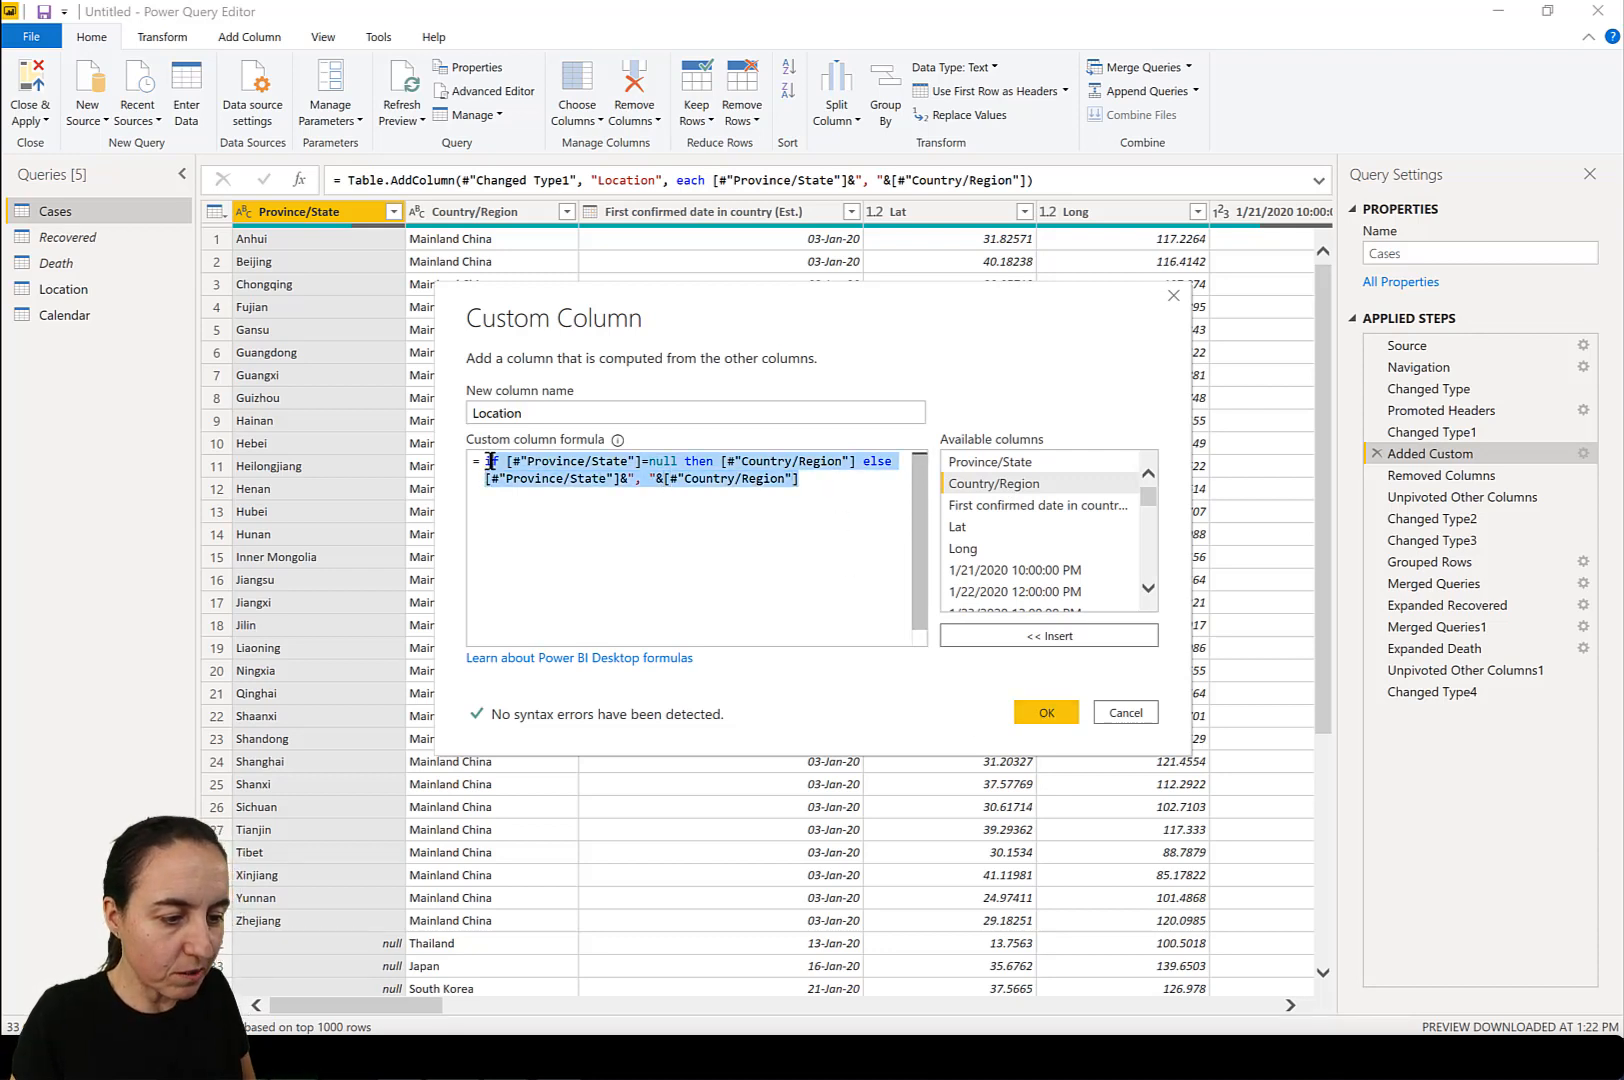
pyautogui.click(1046, 712)
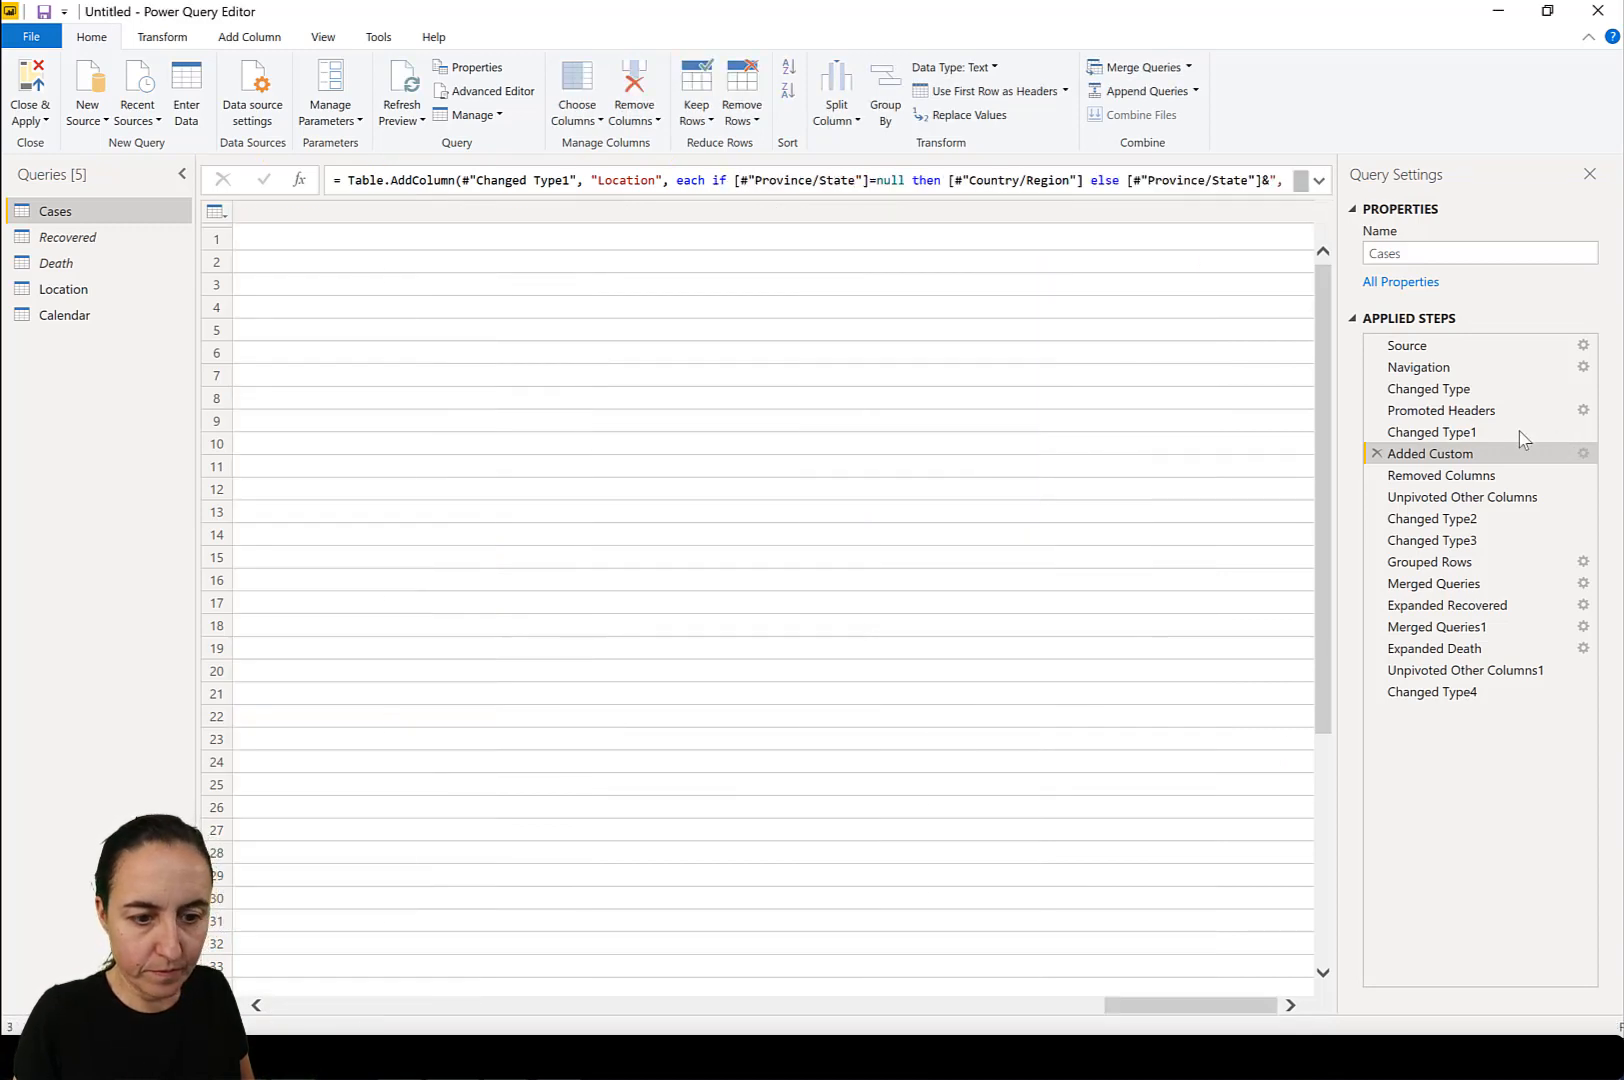
# Replace the Recovered query's Location custom column formula with if [#"Province/State"]=null then [#"Country/Region"] else [#"Country/Region"]&", "&[#"Province/State"].
pyautogui.click(72, 238)
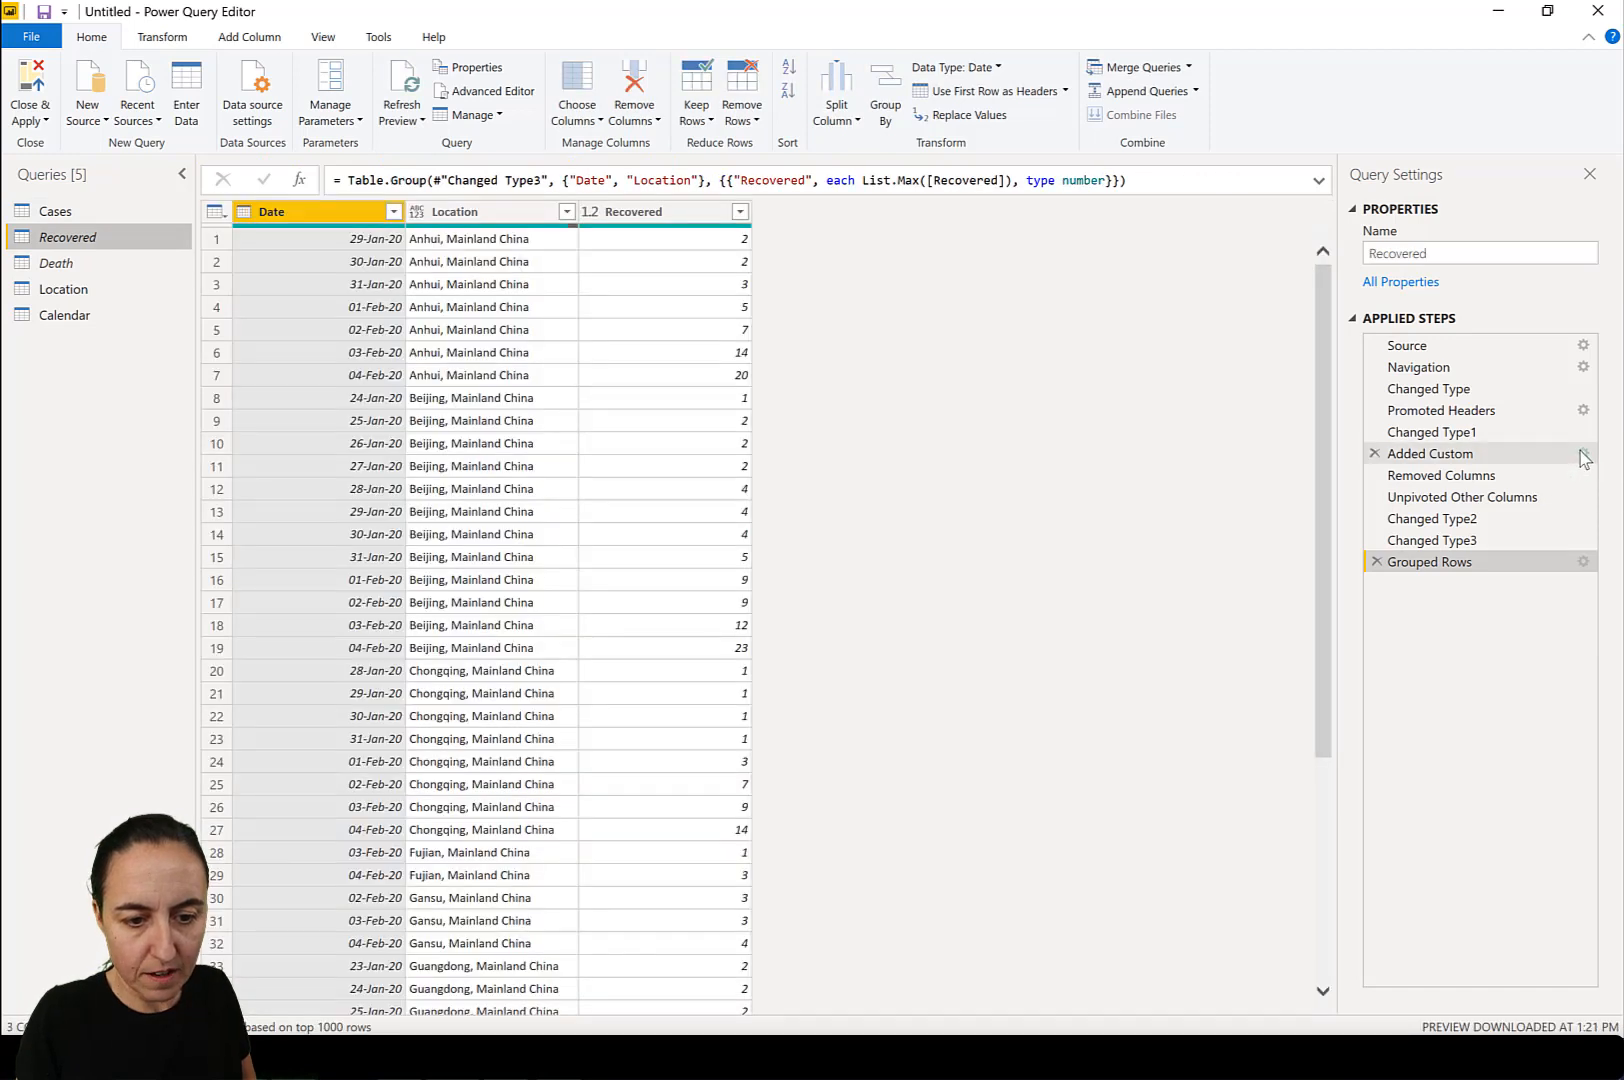
pyautogui.click(1583, 457)
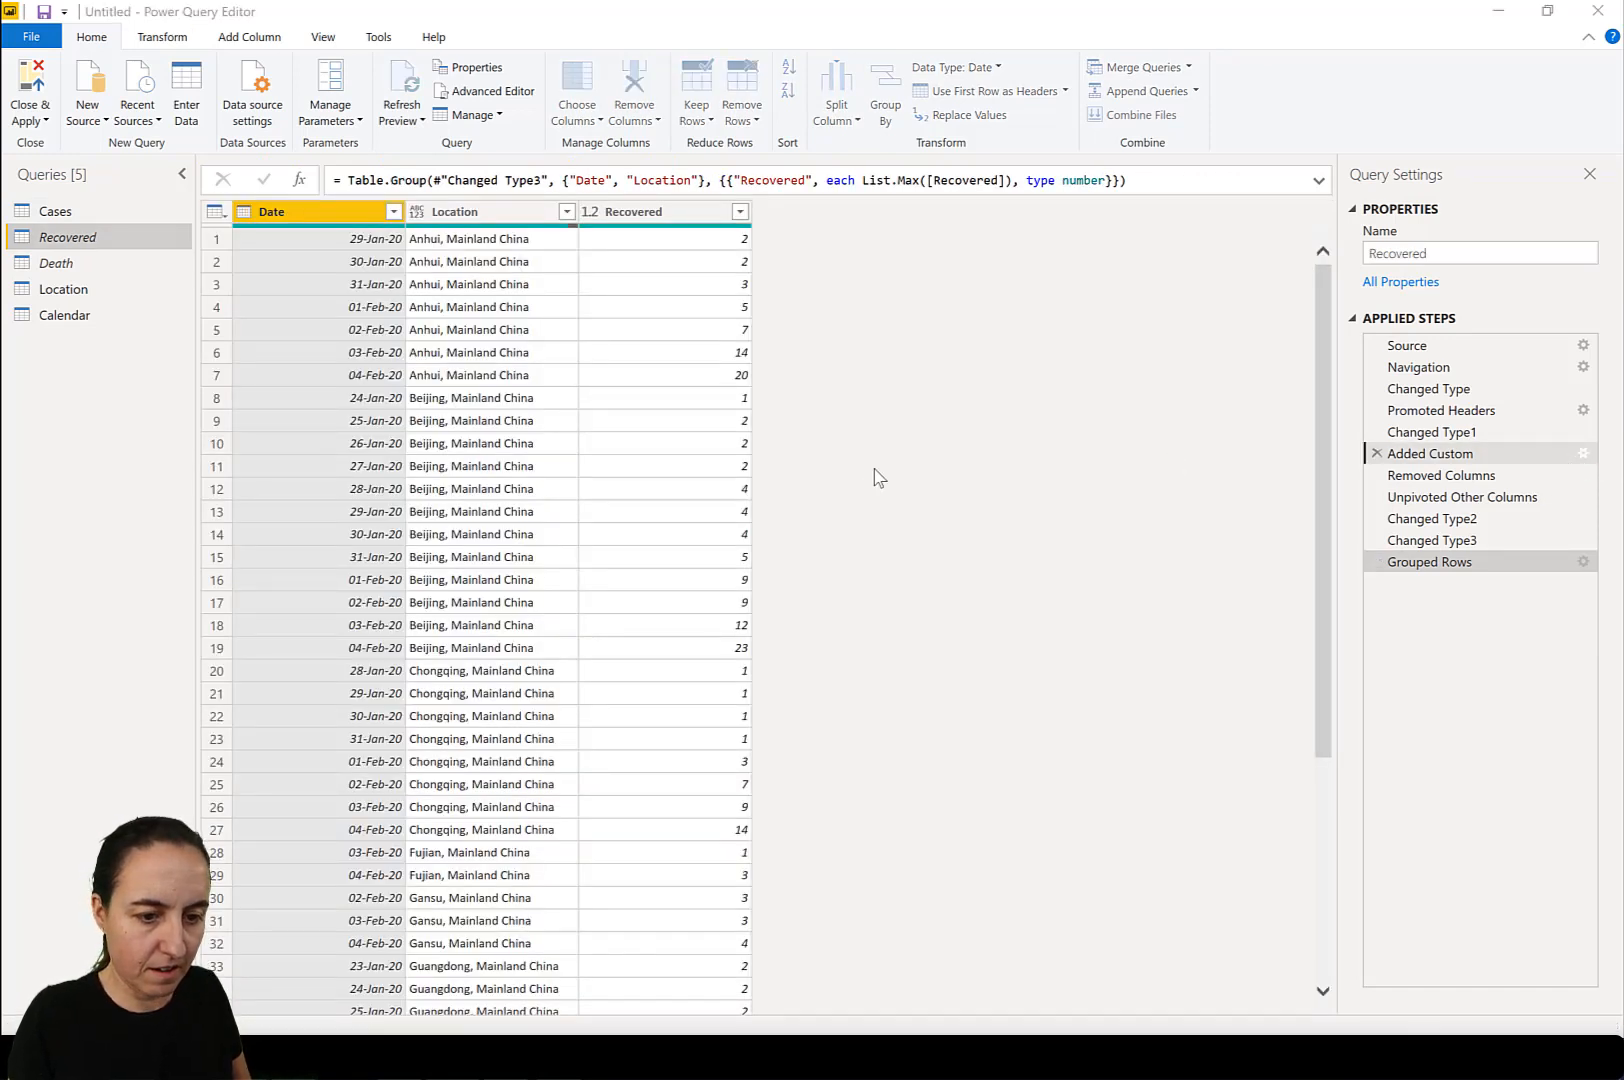
pyautogui.moveTo(799, 461); pyautogui.dragTo(482, 461)
pyautogui.write('if [#"Province/State"]=null then [#"Country/Region"] else [#"Country/Region"]&", "&[#"Province/State"]')
pyautogui.click(1046, 712)
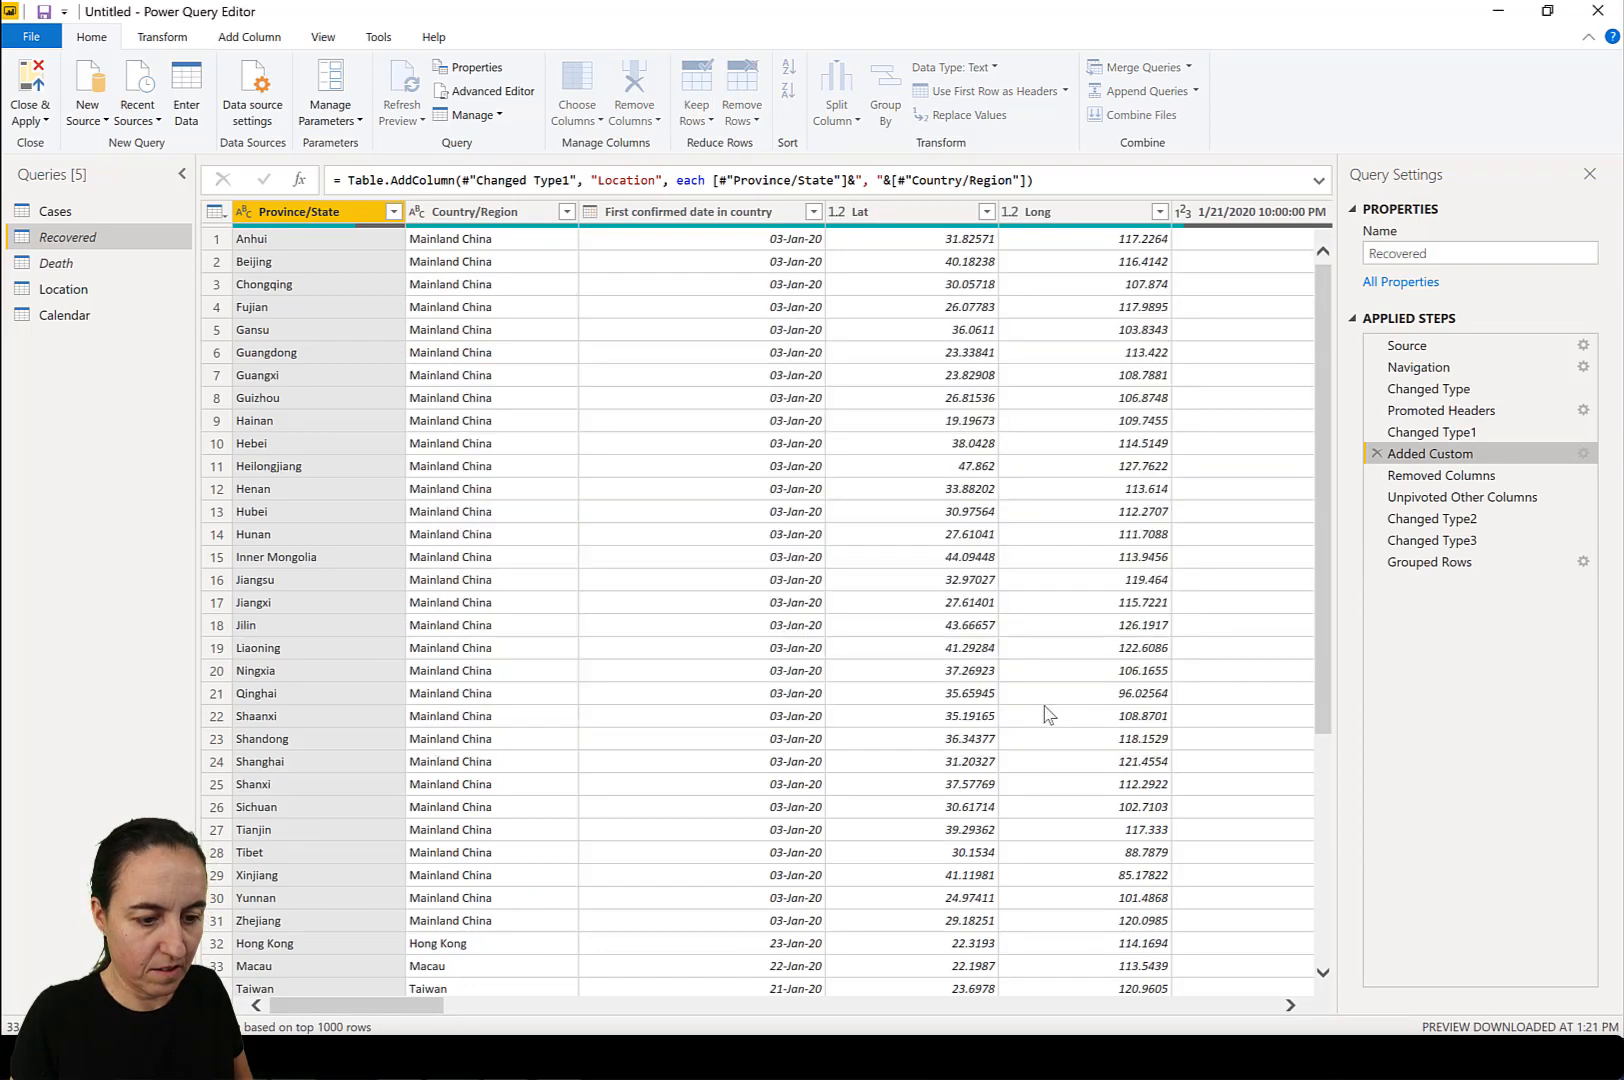
# Set the Death query's Location formula to if [#"Province/State"]=null then [#"Country/Region"] else [#"Country/Region"]&", "&[#"Province/State"], and open the Location query.
pyautogui.click(67, 262)
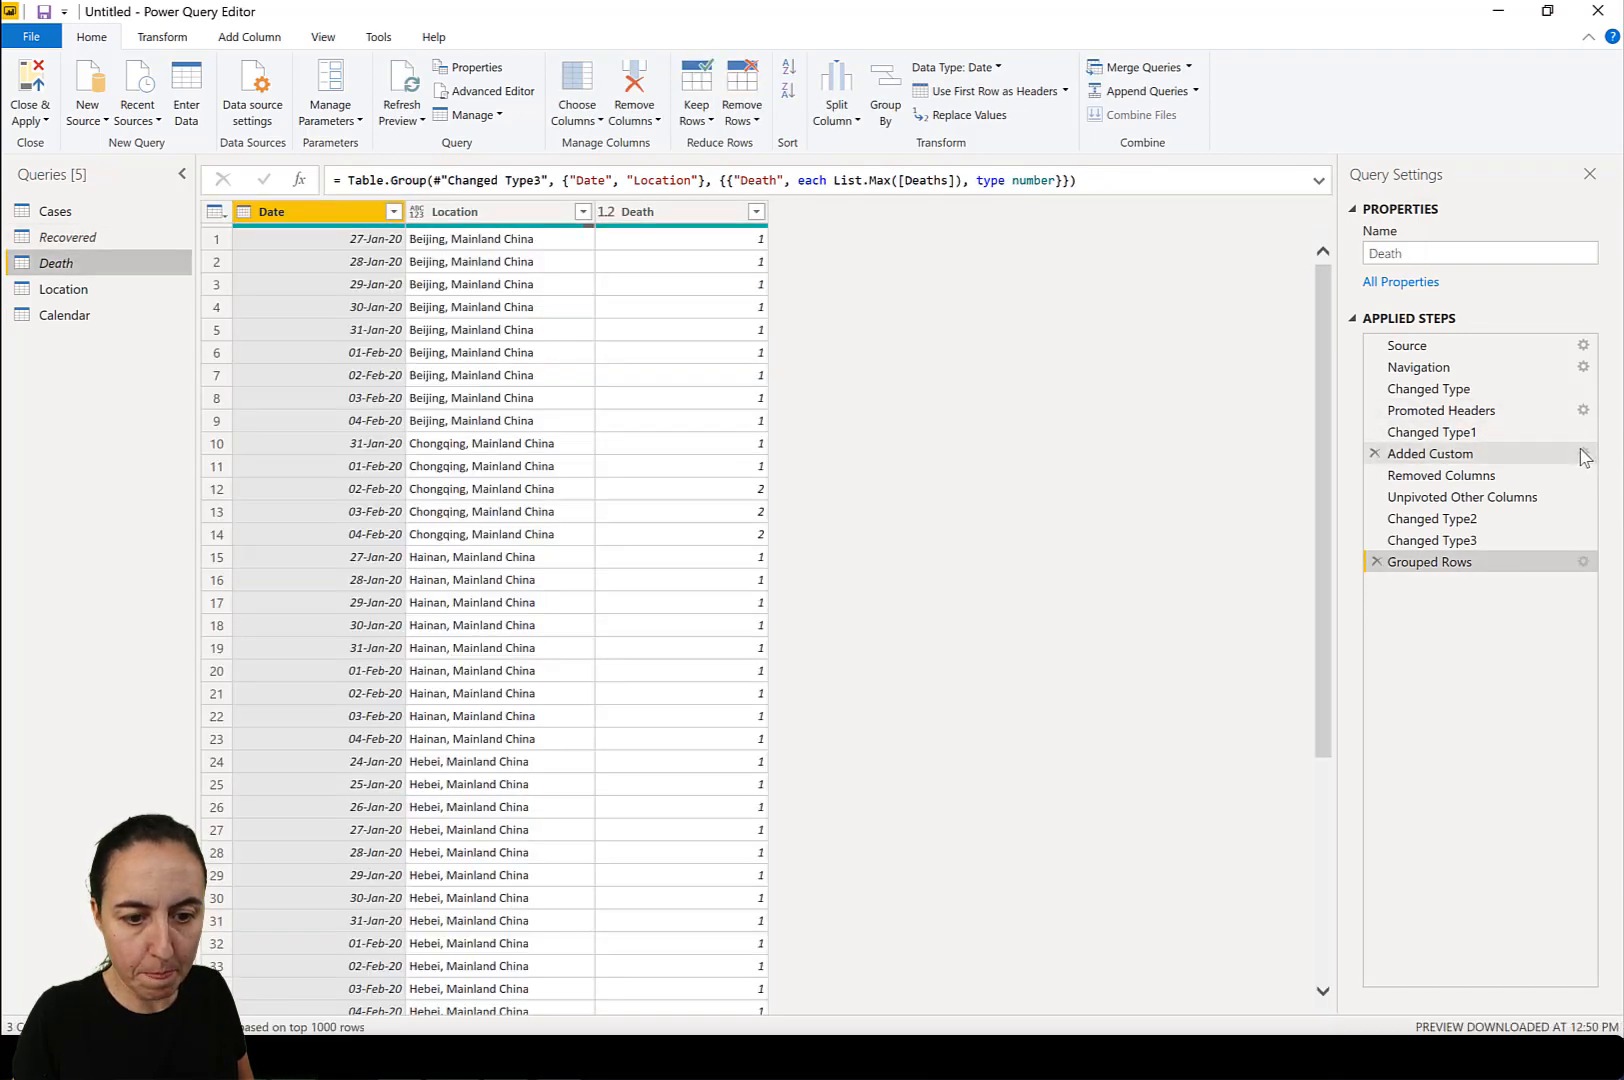
pyautogui.click(1586, 457)
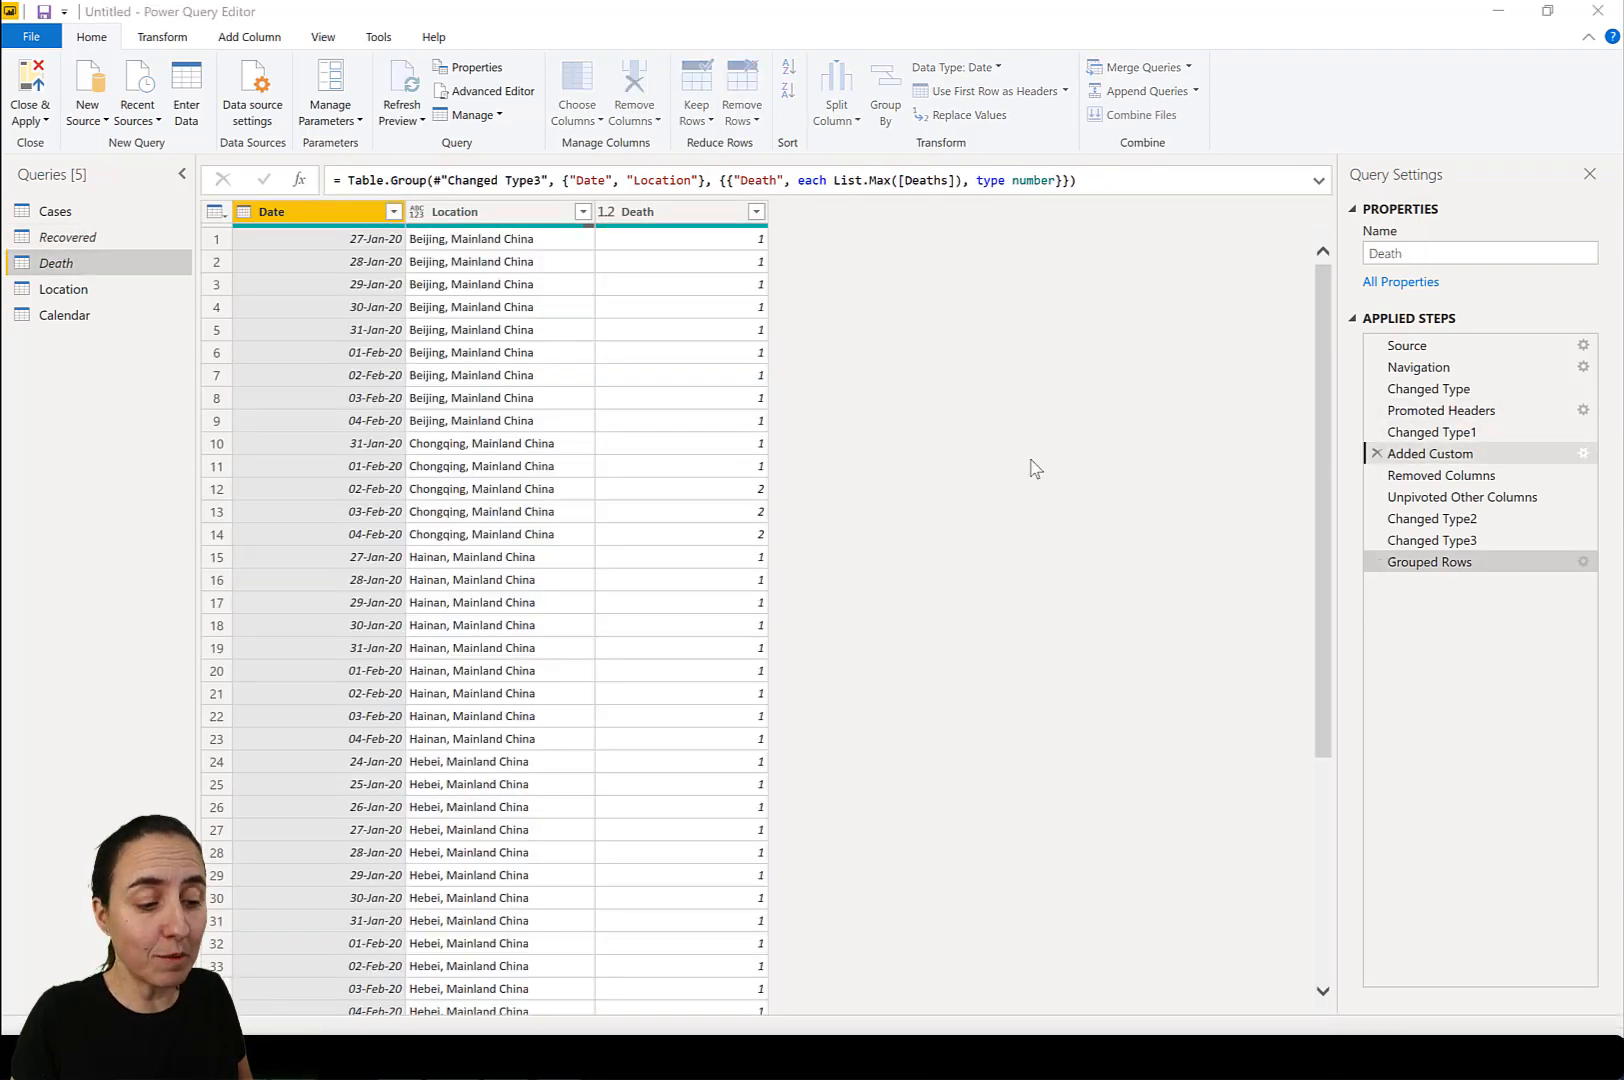
pyautogui.moveTo(832, 469); pyautogui.dragTo(522, 449)
pyautogui.write('if [#"Province/State"] = null then [#"Country/Region"] else [#"Country/Region"] & ", " & [#"Province/State"]')
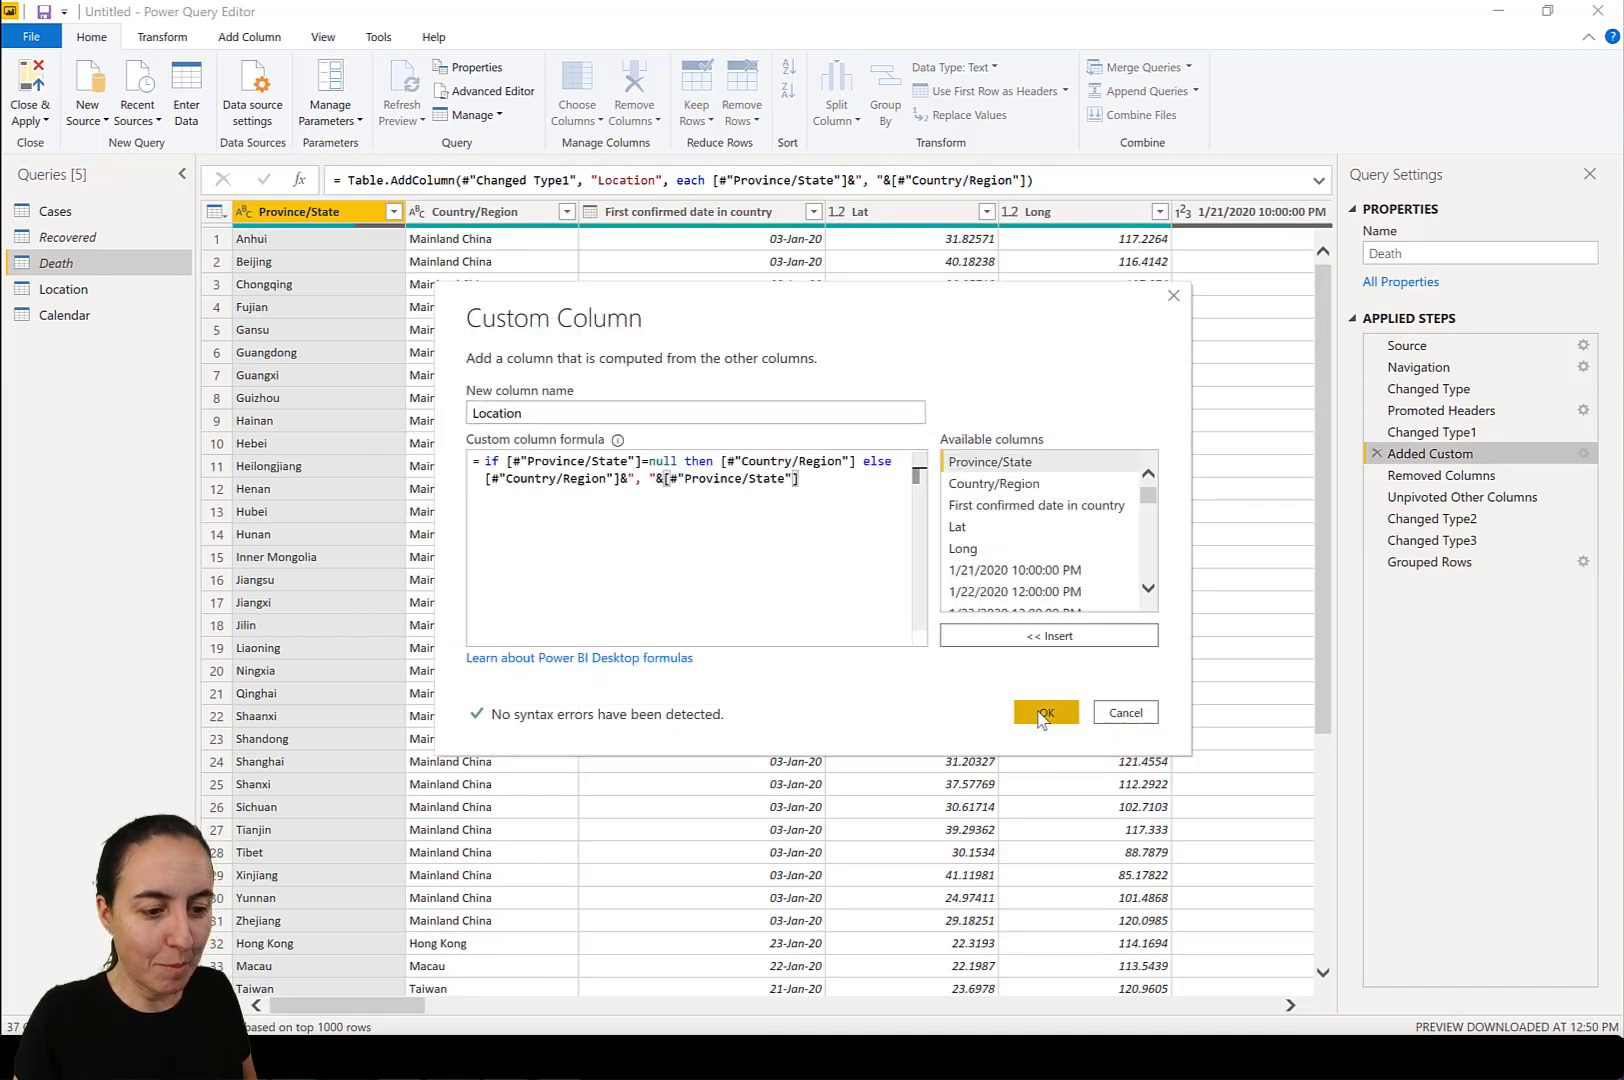
pyautogui.click(1046, 712)
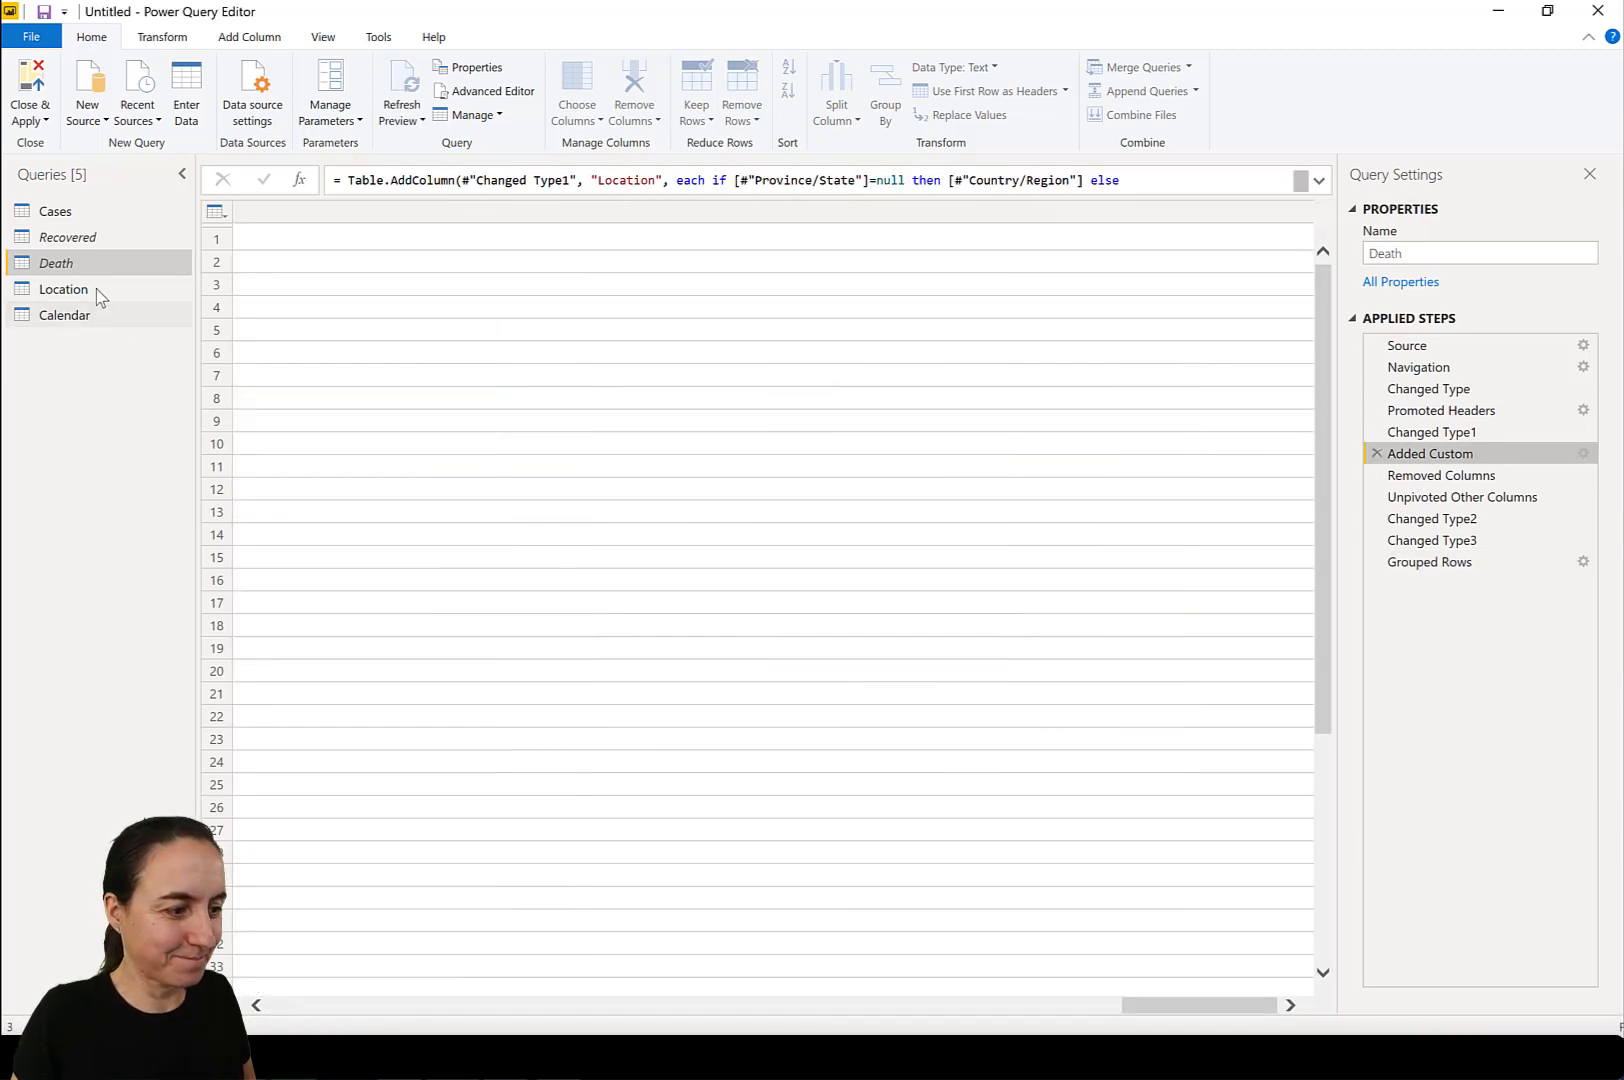
pyautogui.click(107, 289)
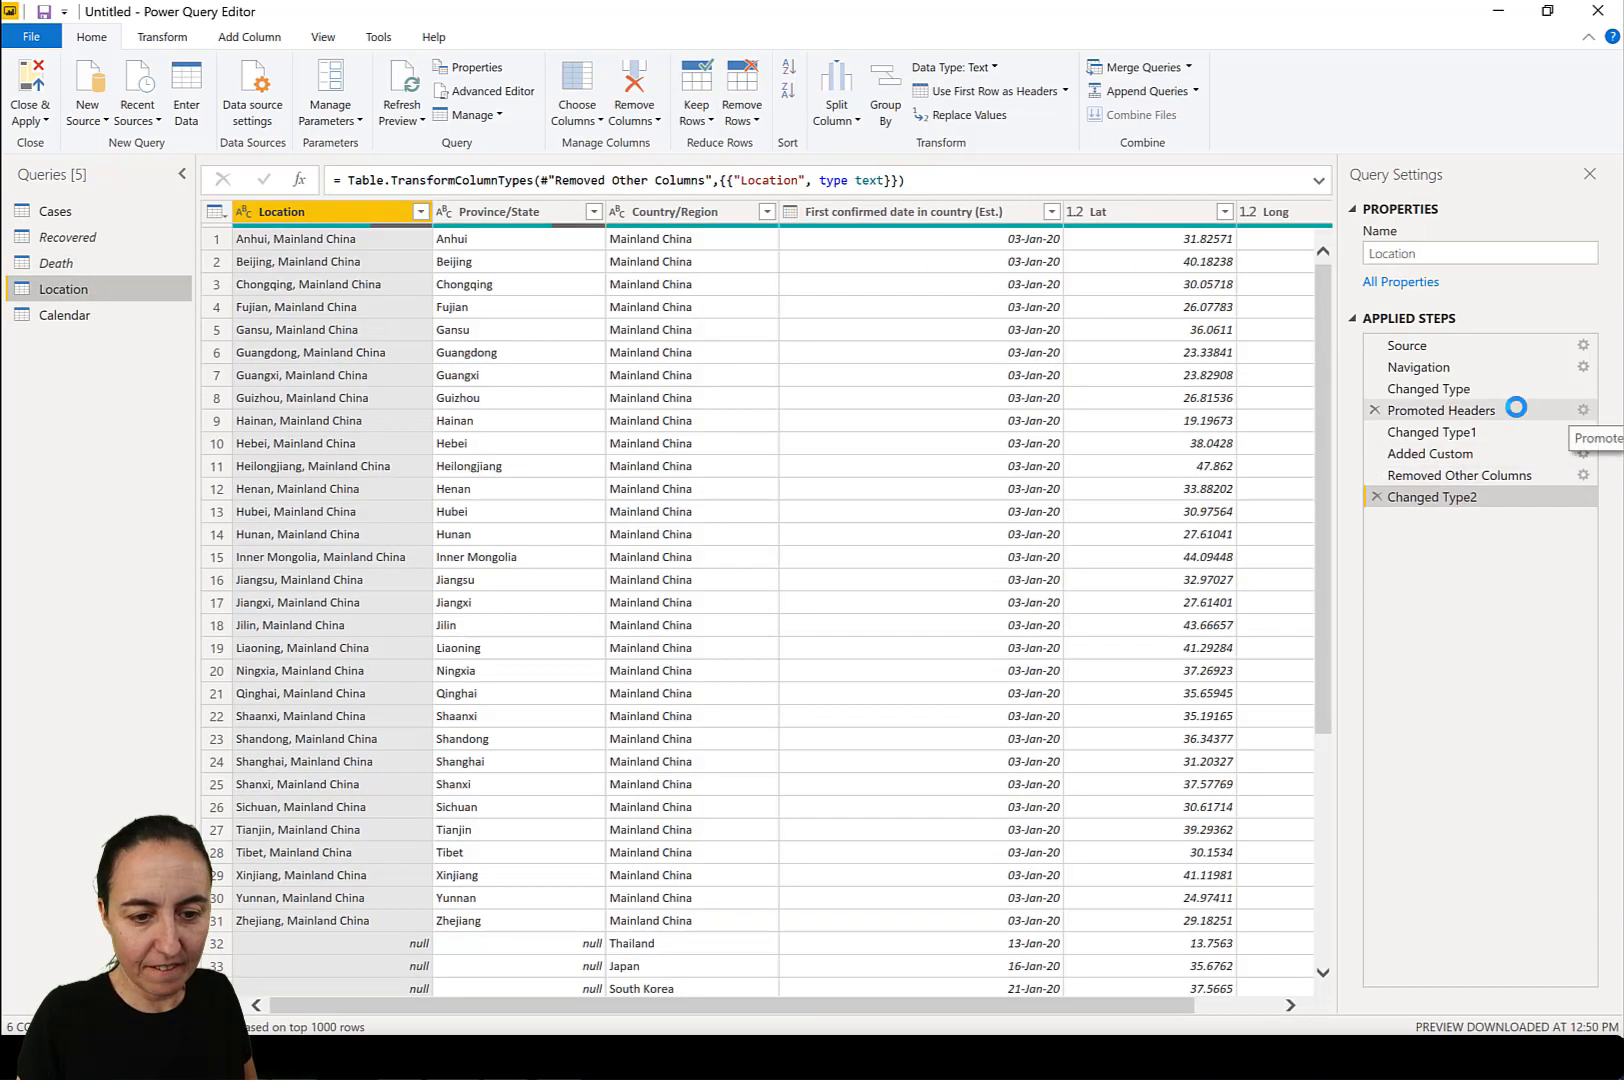
pyautogui.click(1516, 408)
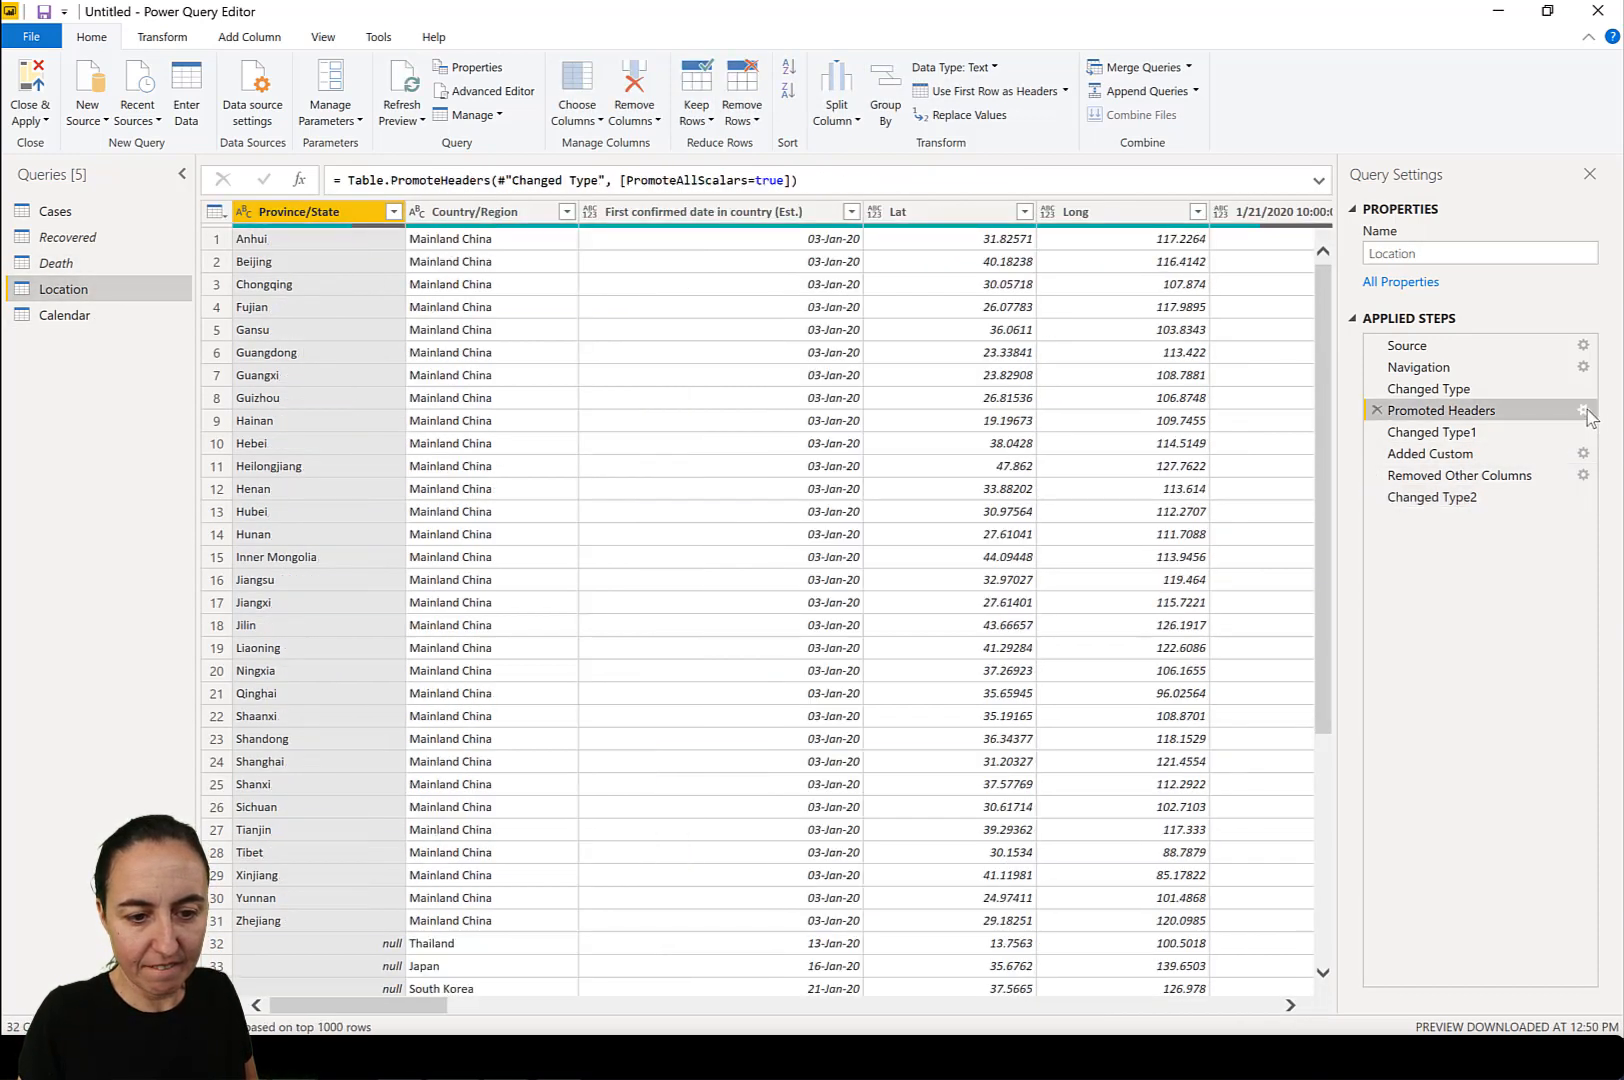
pyautogui.click(1583, 410)
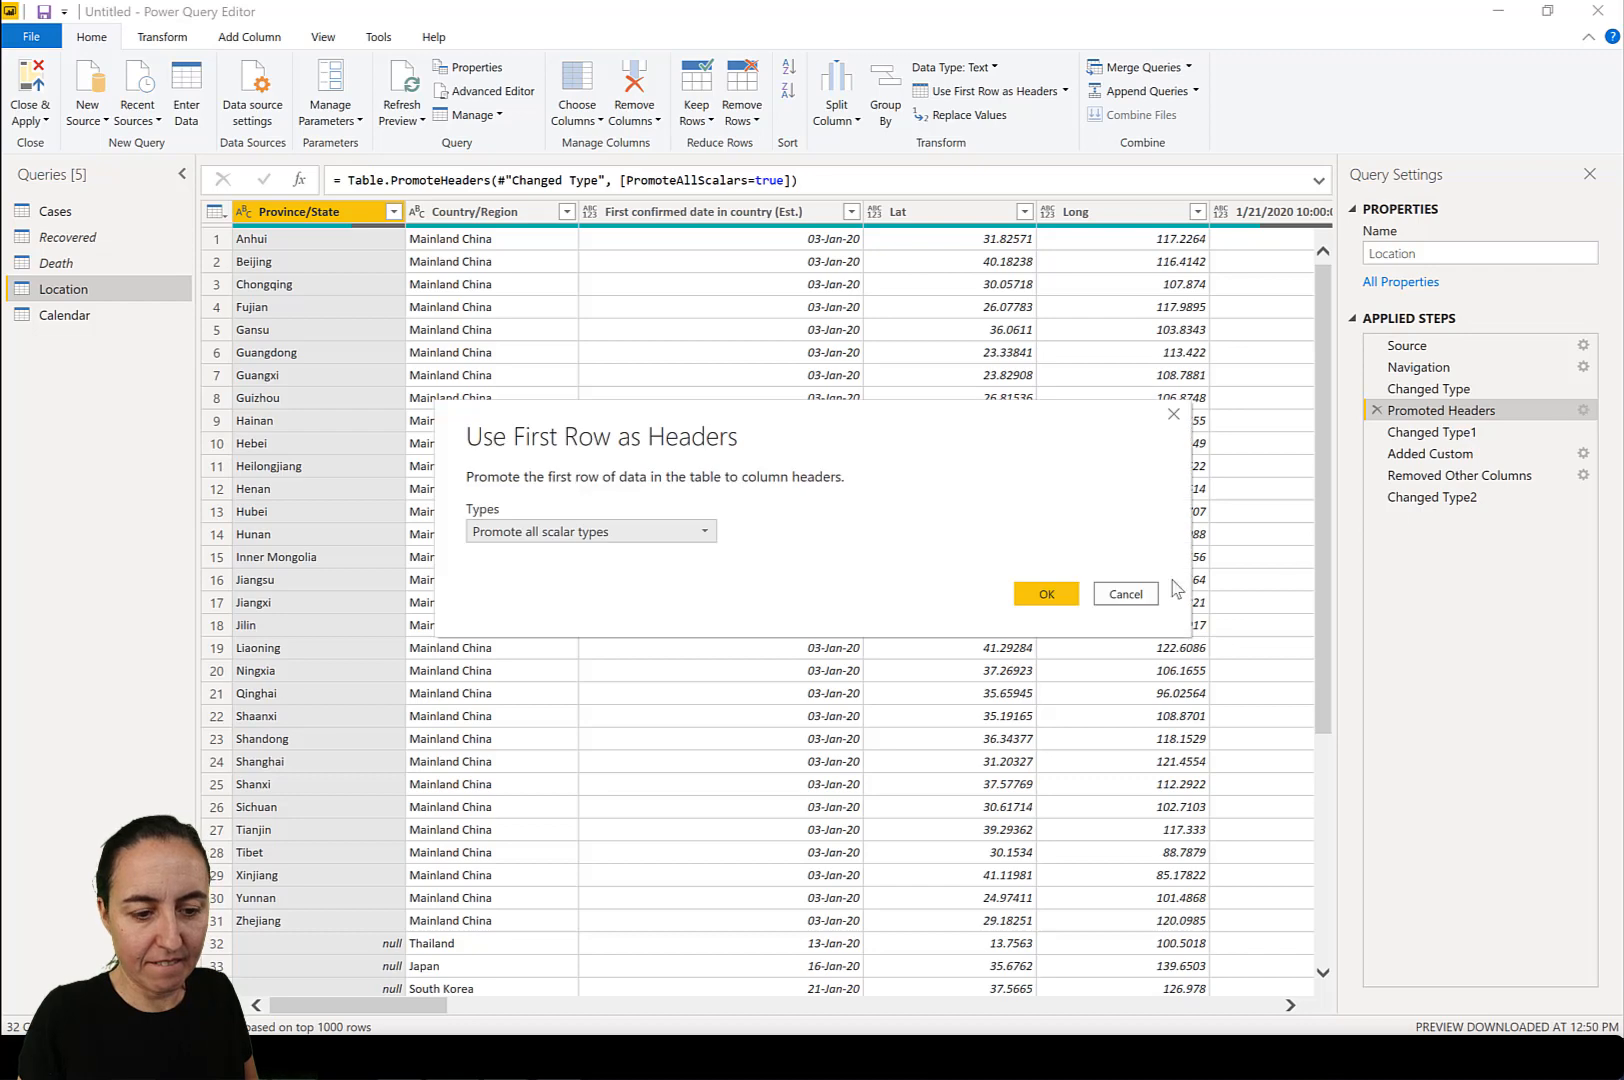
pyautogui.click(1130, 597)
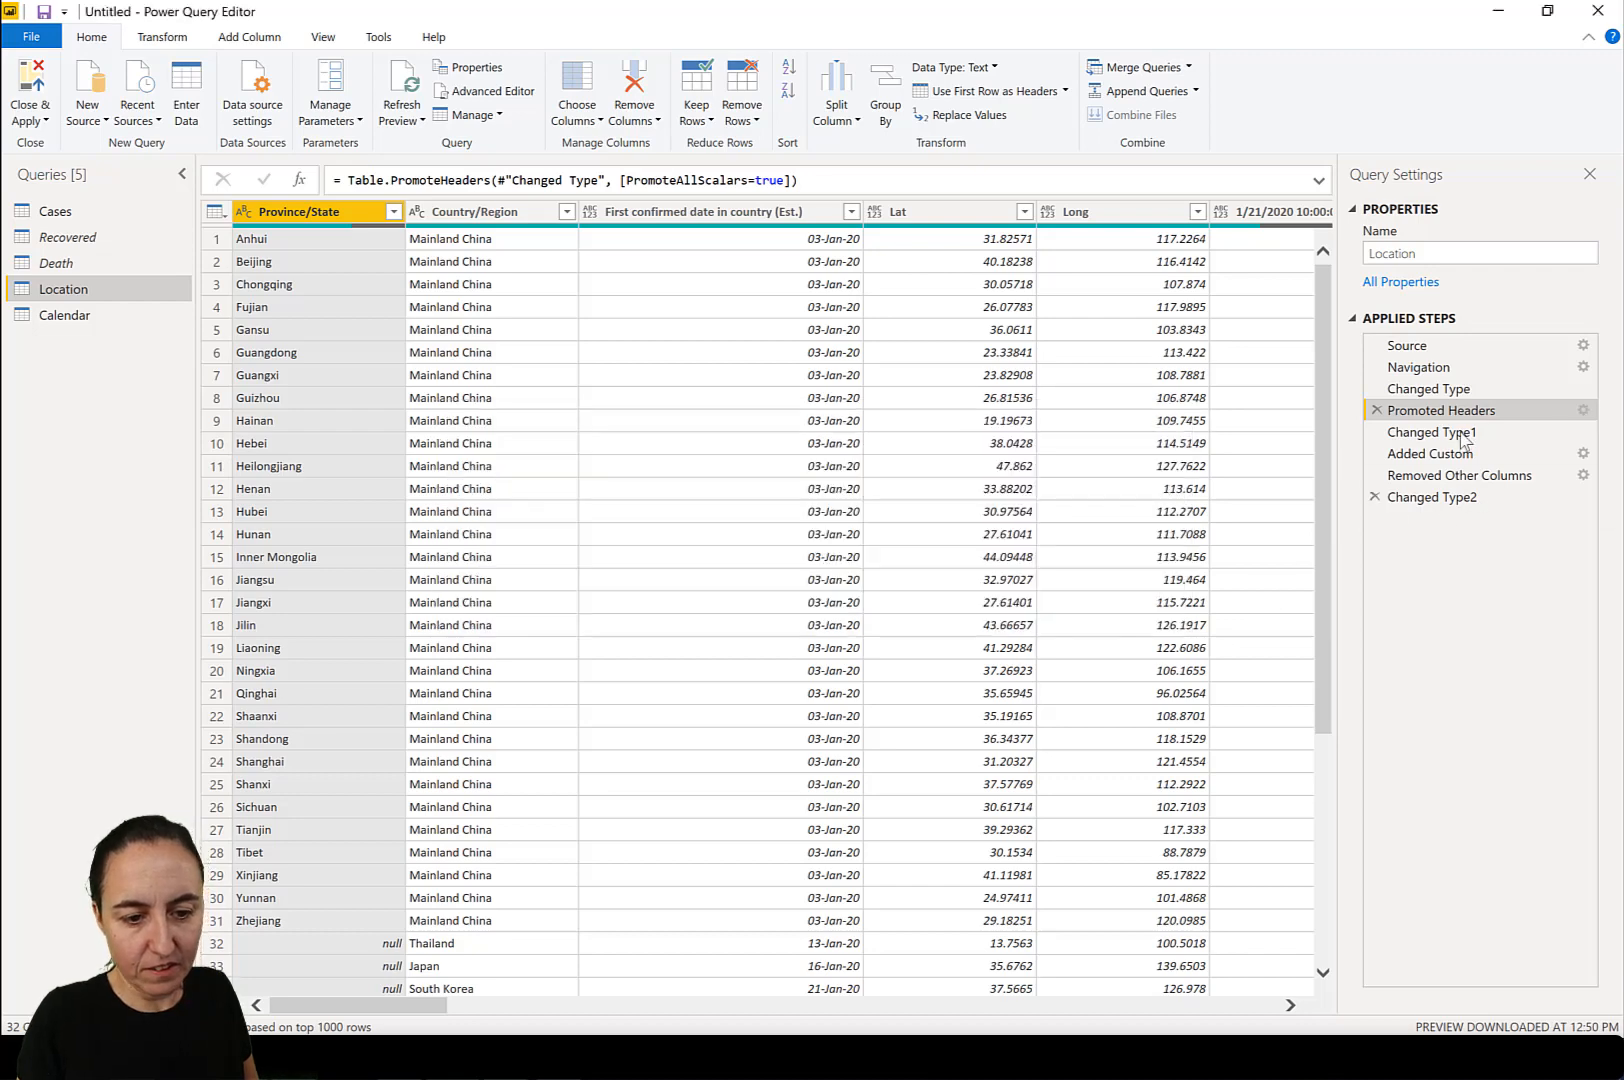
# Replace the Location query's custom column formula with the copied null-checking formula that puts Country/Region before Province/State.
pyautogui.click(1583, 455)
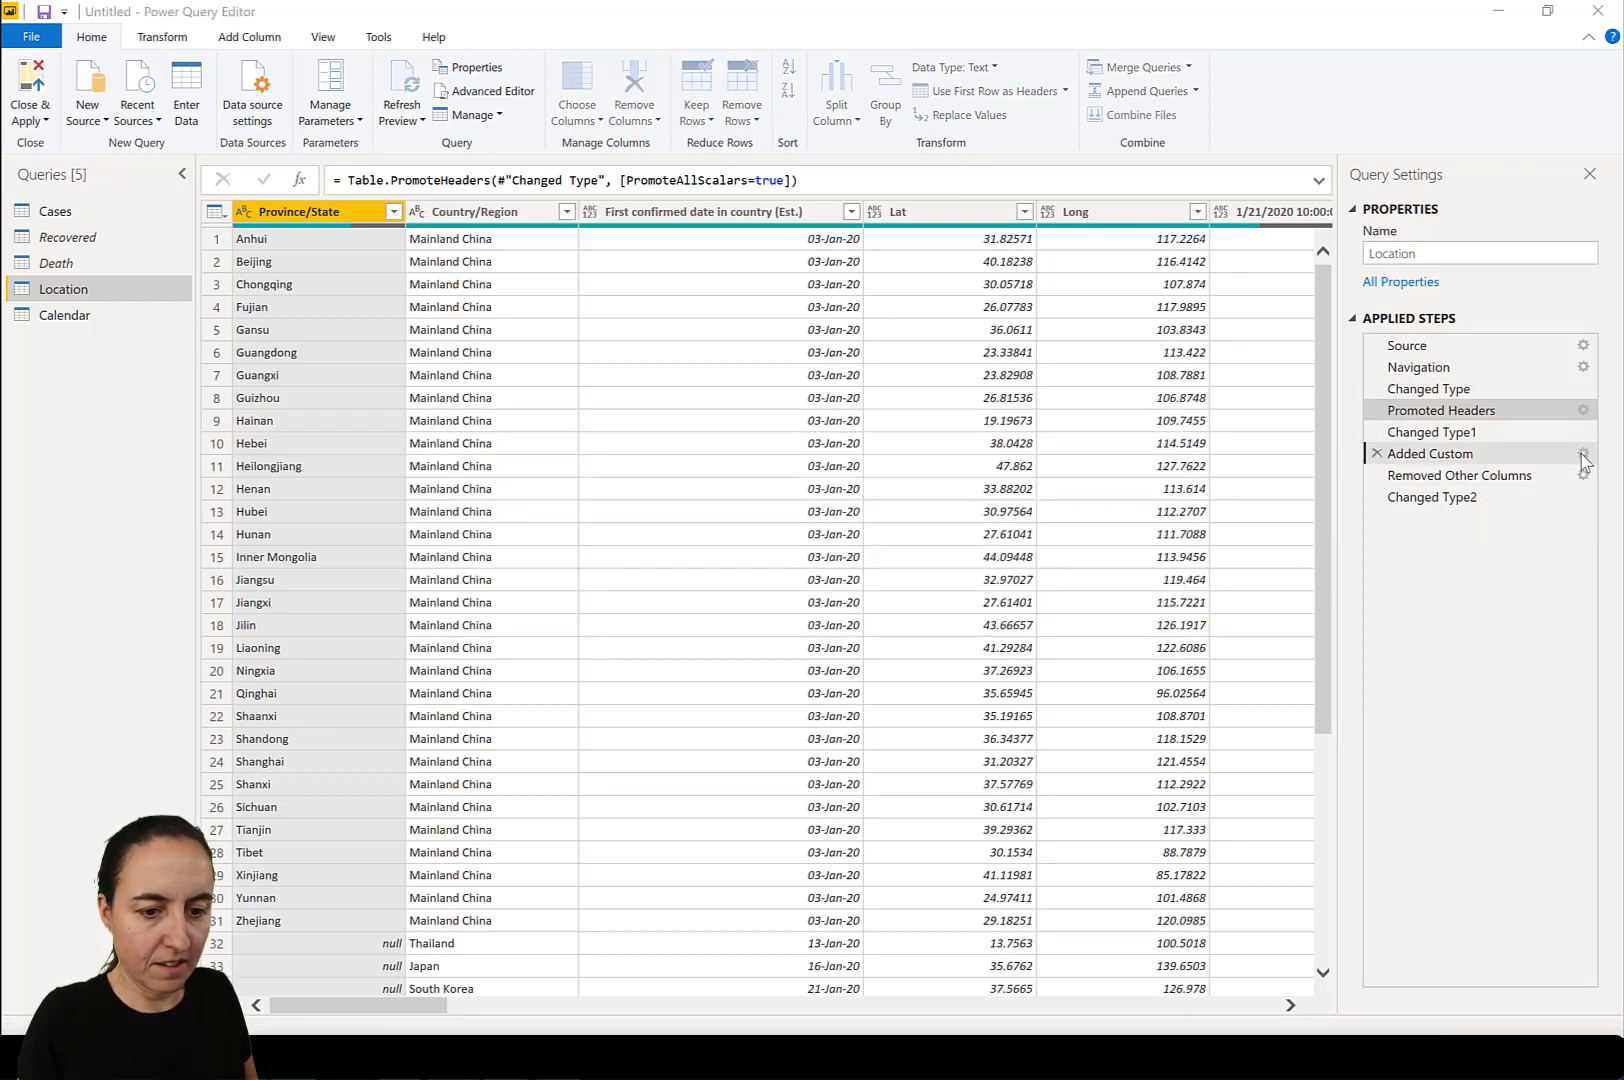
pyautogui.moveTo(800, 462); pyautogui.dragTo(477, 470)
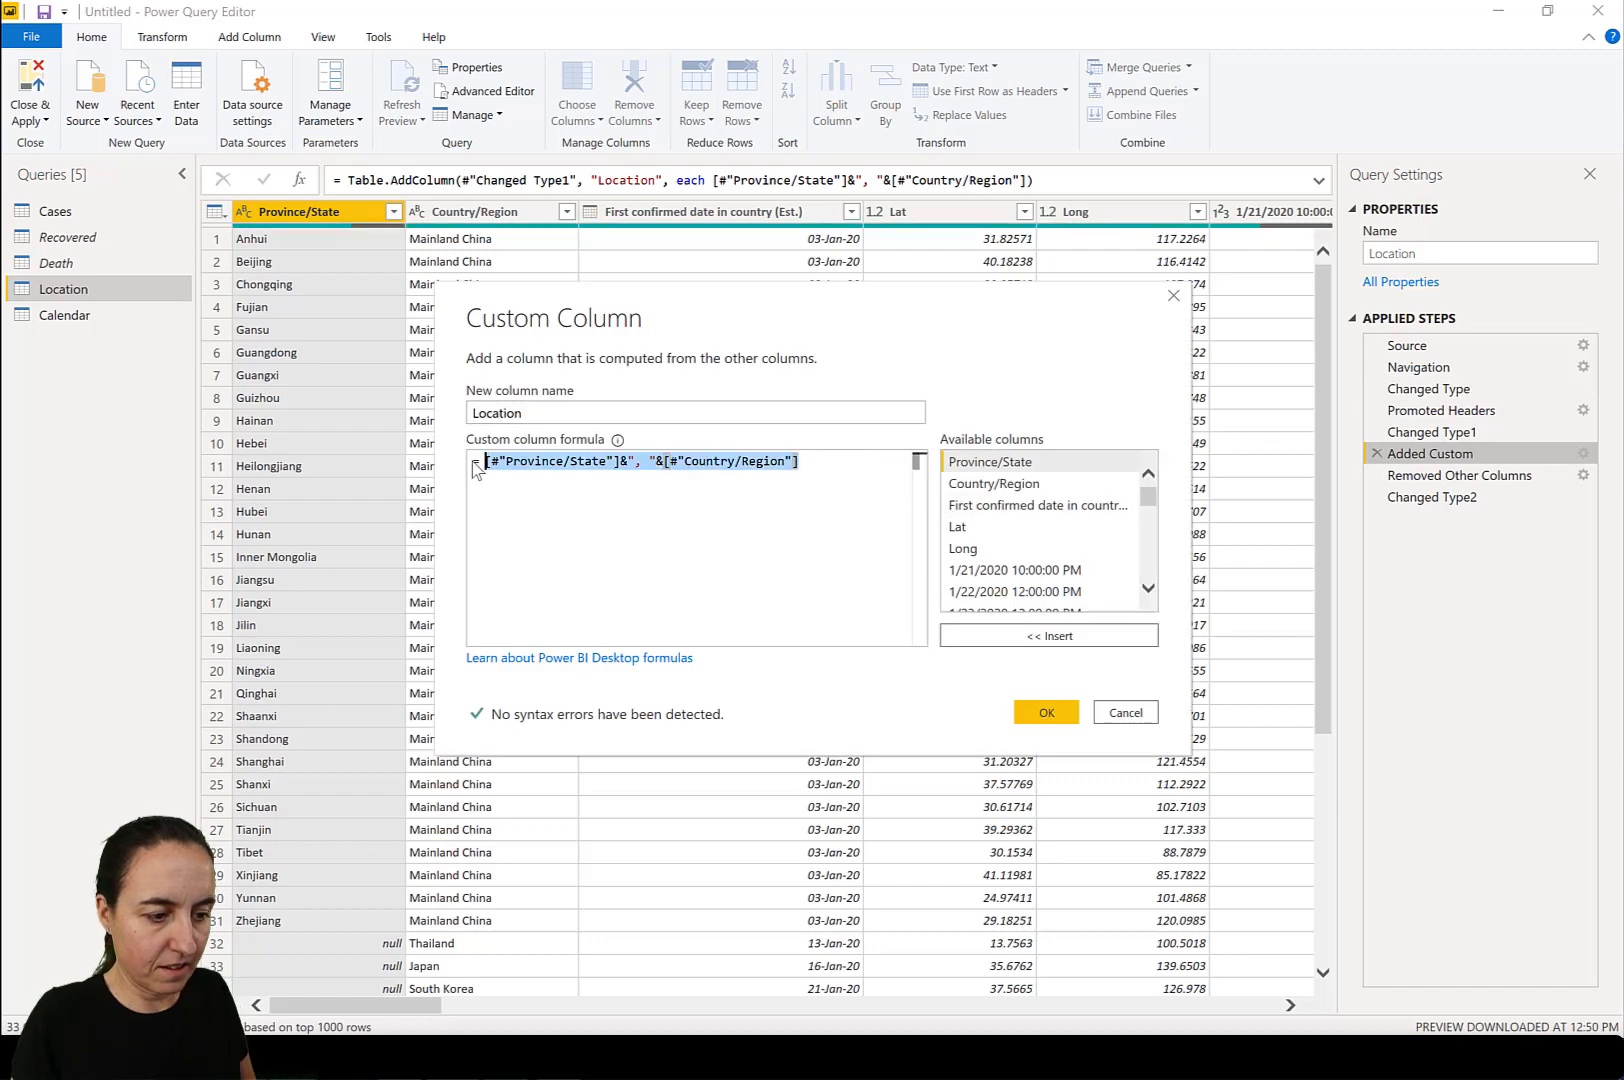
pyautogui.write('if [#"Province/State"]=null then [#"Country/Region"] else [#"Country/Region"]&", "&[#"Province/State"]')
pyautogui.click(1046, 712)
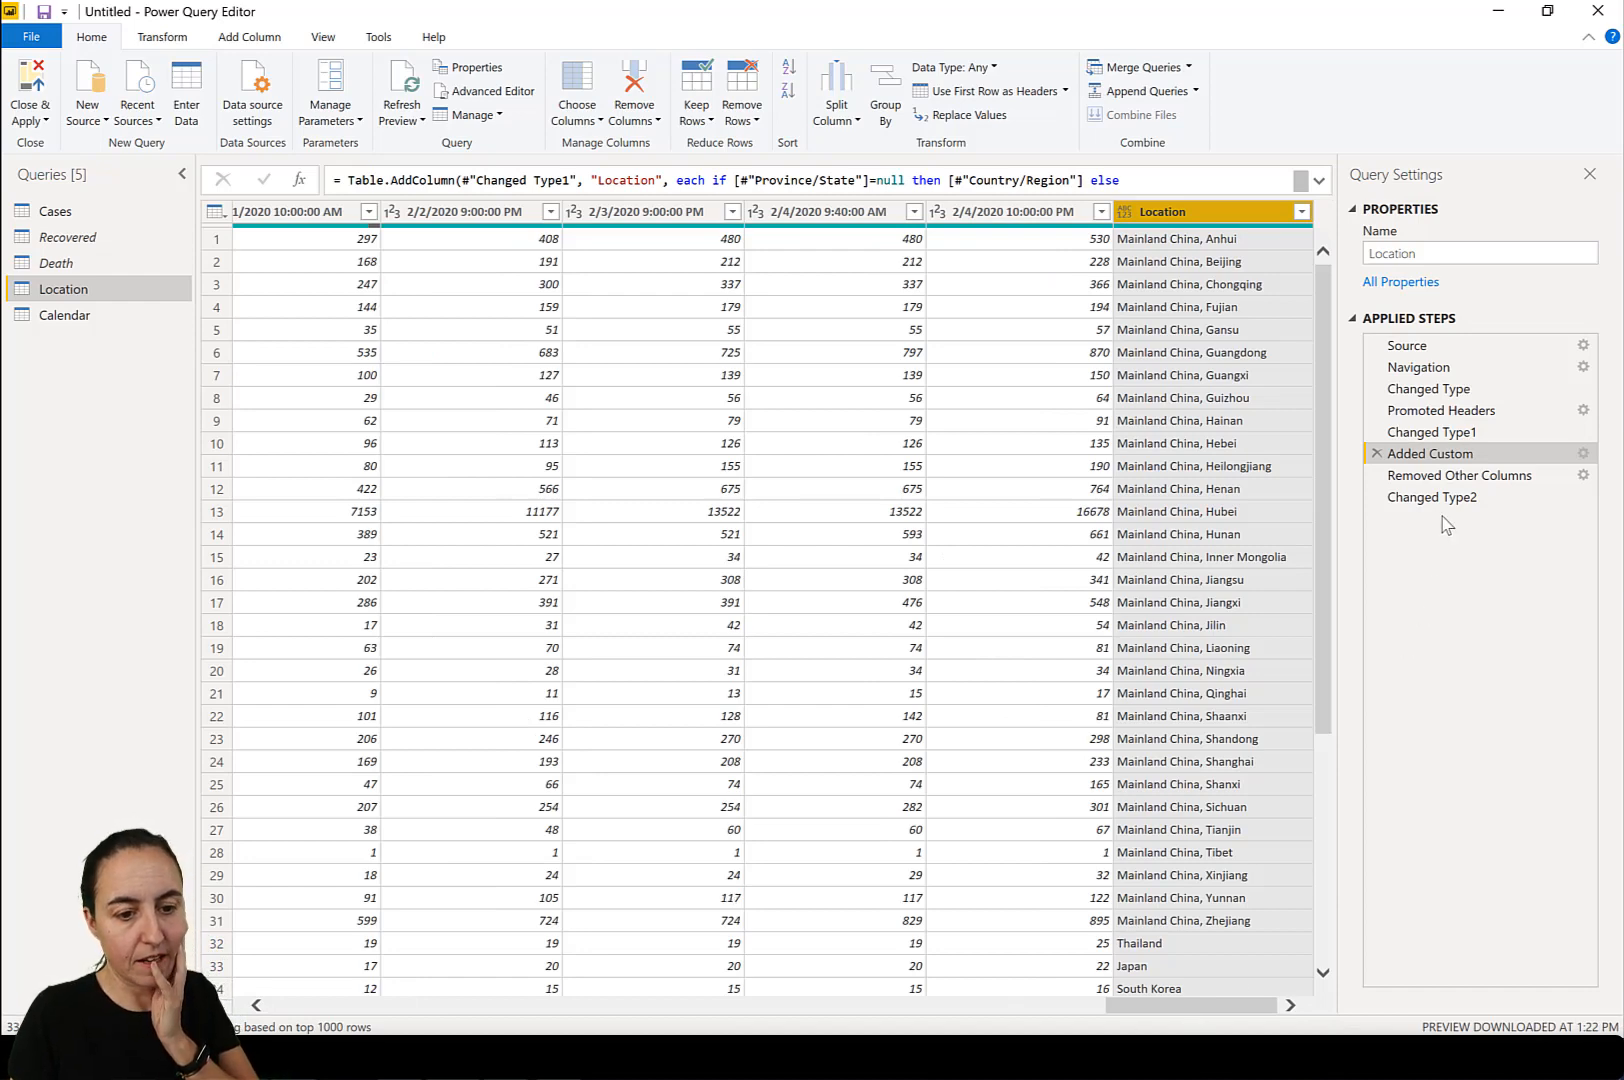
# Remove duplicates from the Location column after the Location query's Changed Type2 step, and close the editor applying the changes.
pyautogui.click(1442, 499)
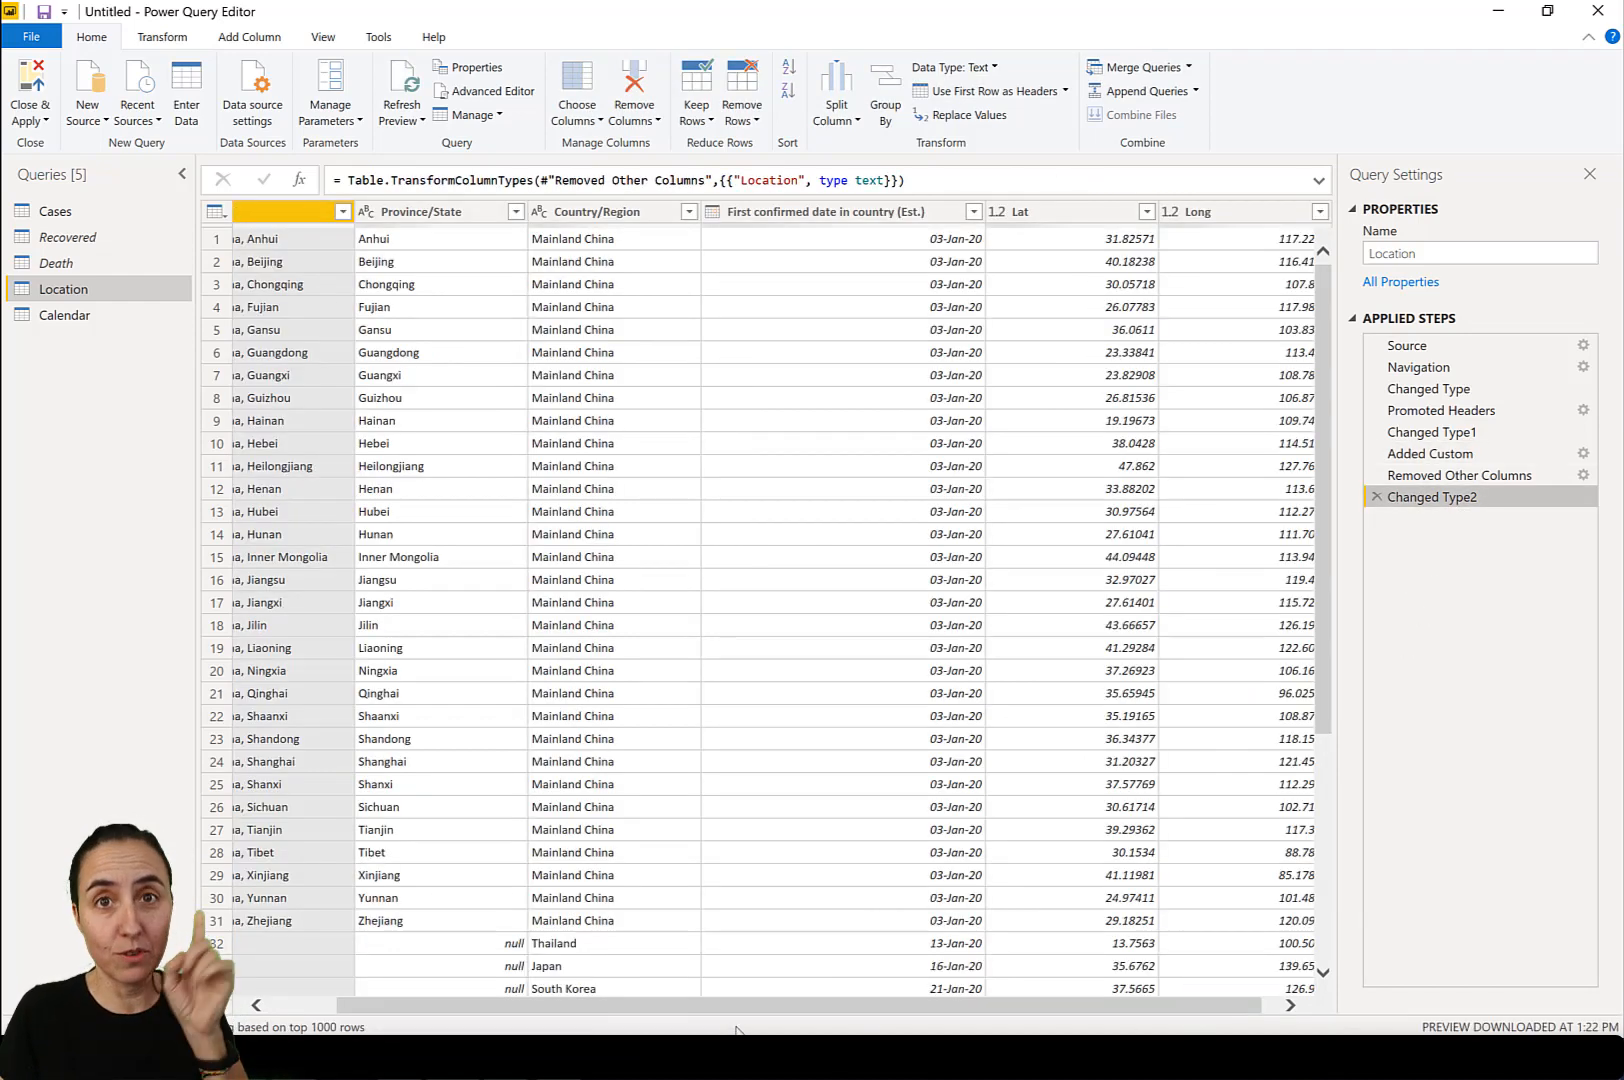
pyautogui.scroll(-5, 420, 787)
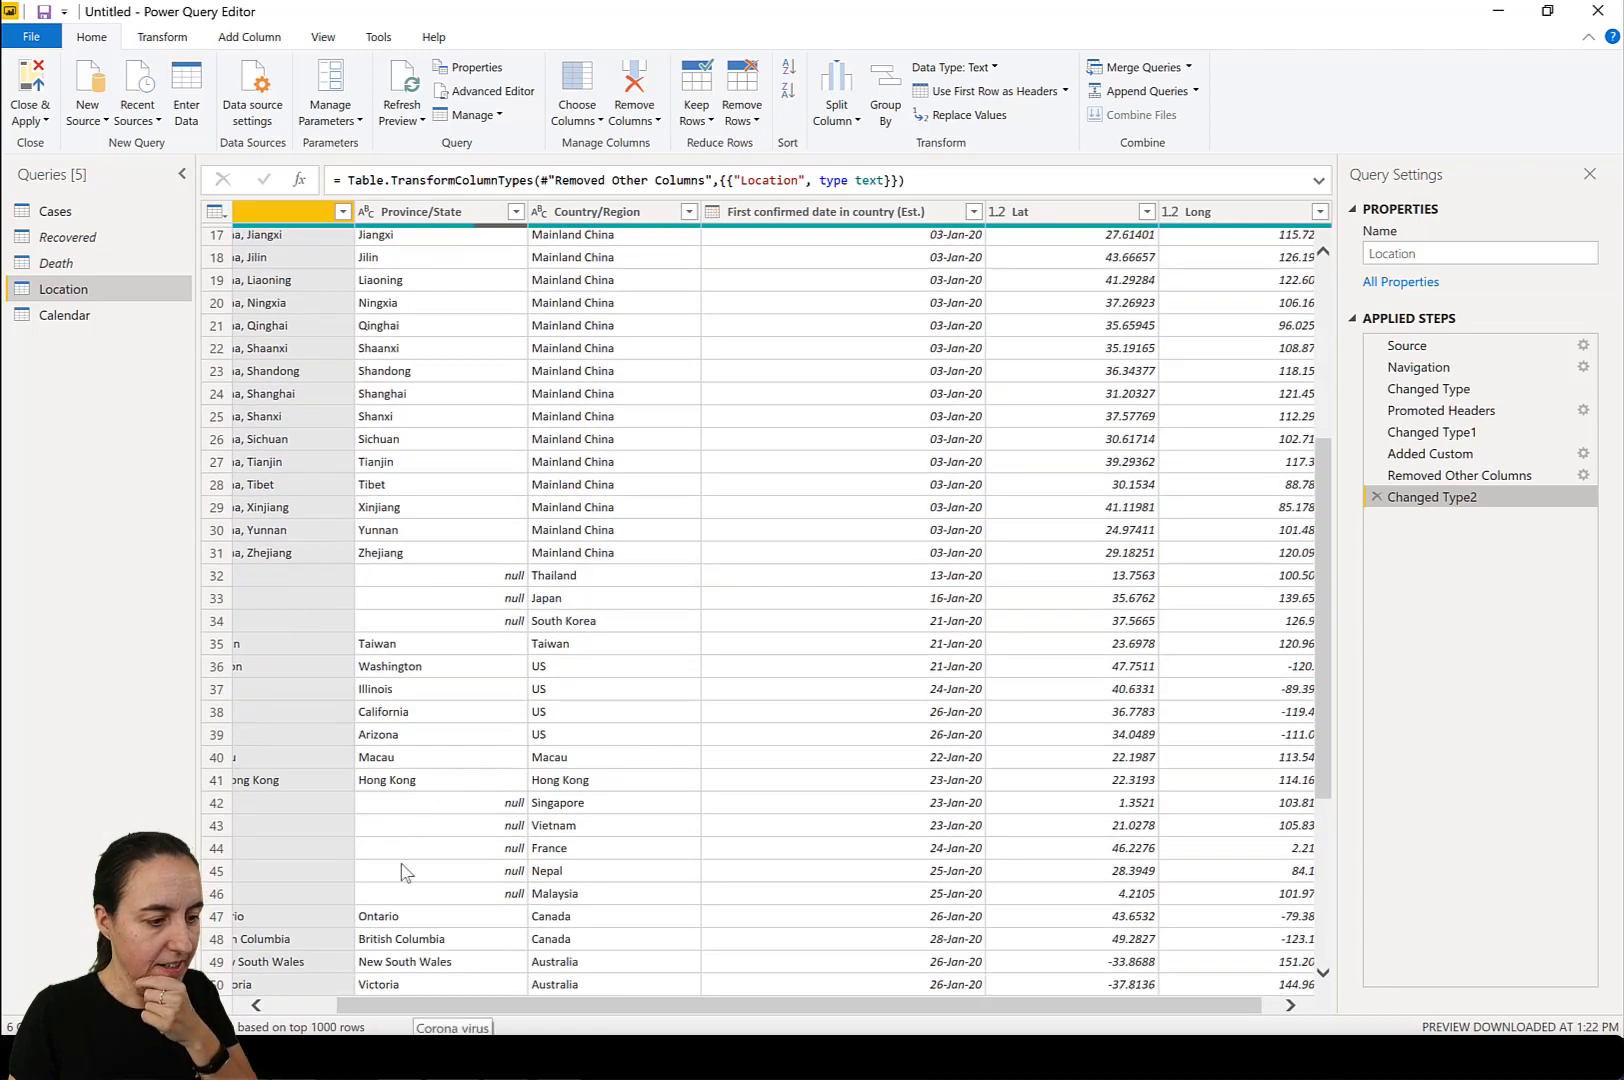
pyautogui.click(292, 1003)
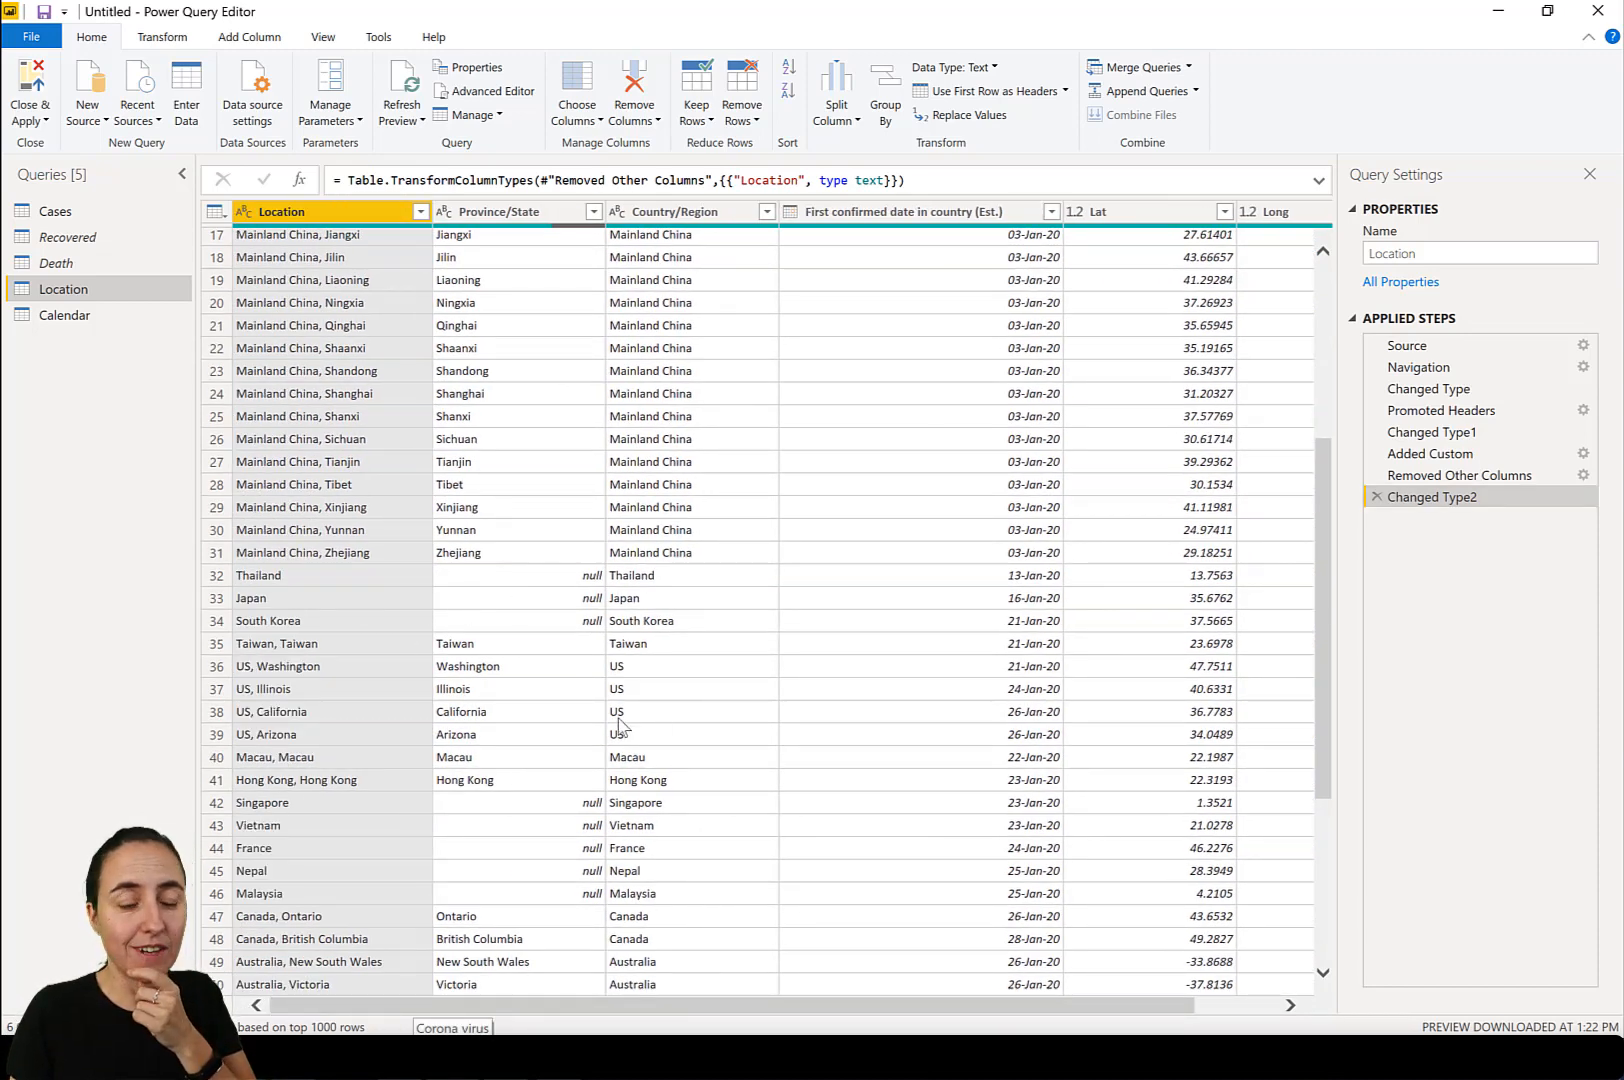
pyautogui.scroll(-5, 619, 724)
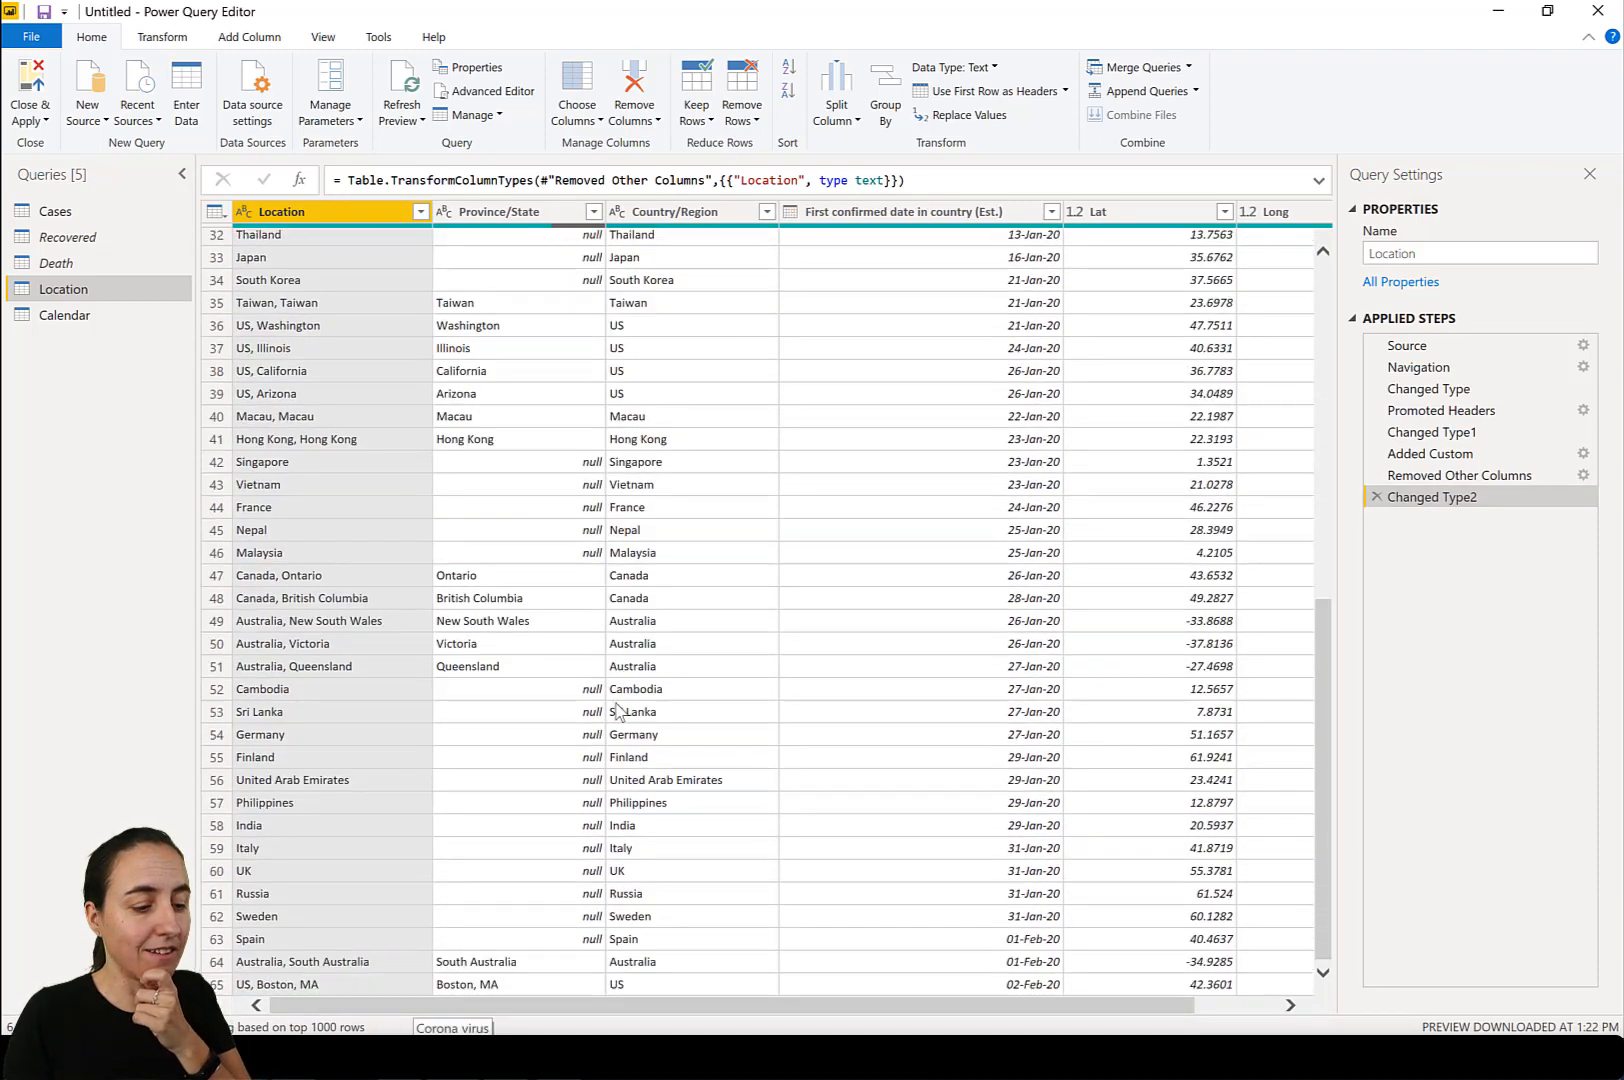
pyautogui.rightClick(322, 214)
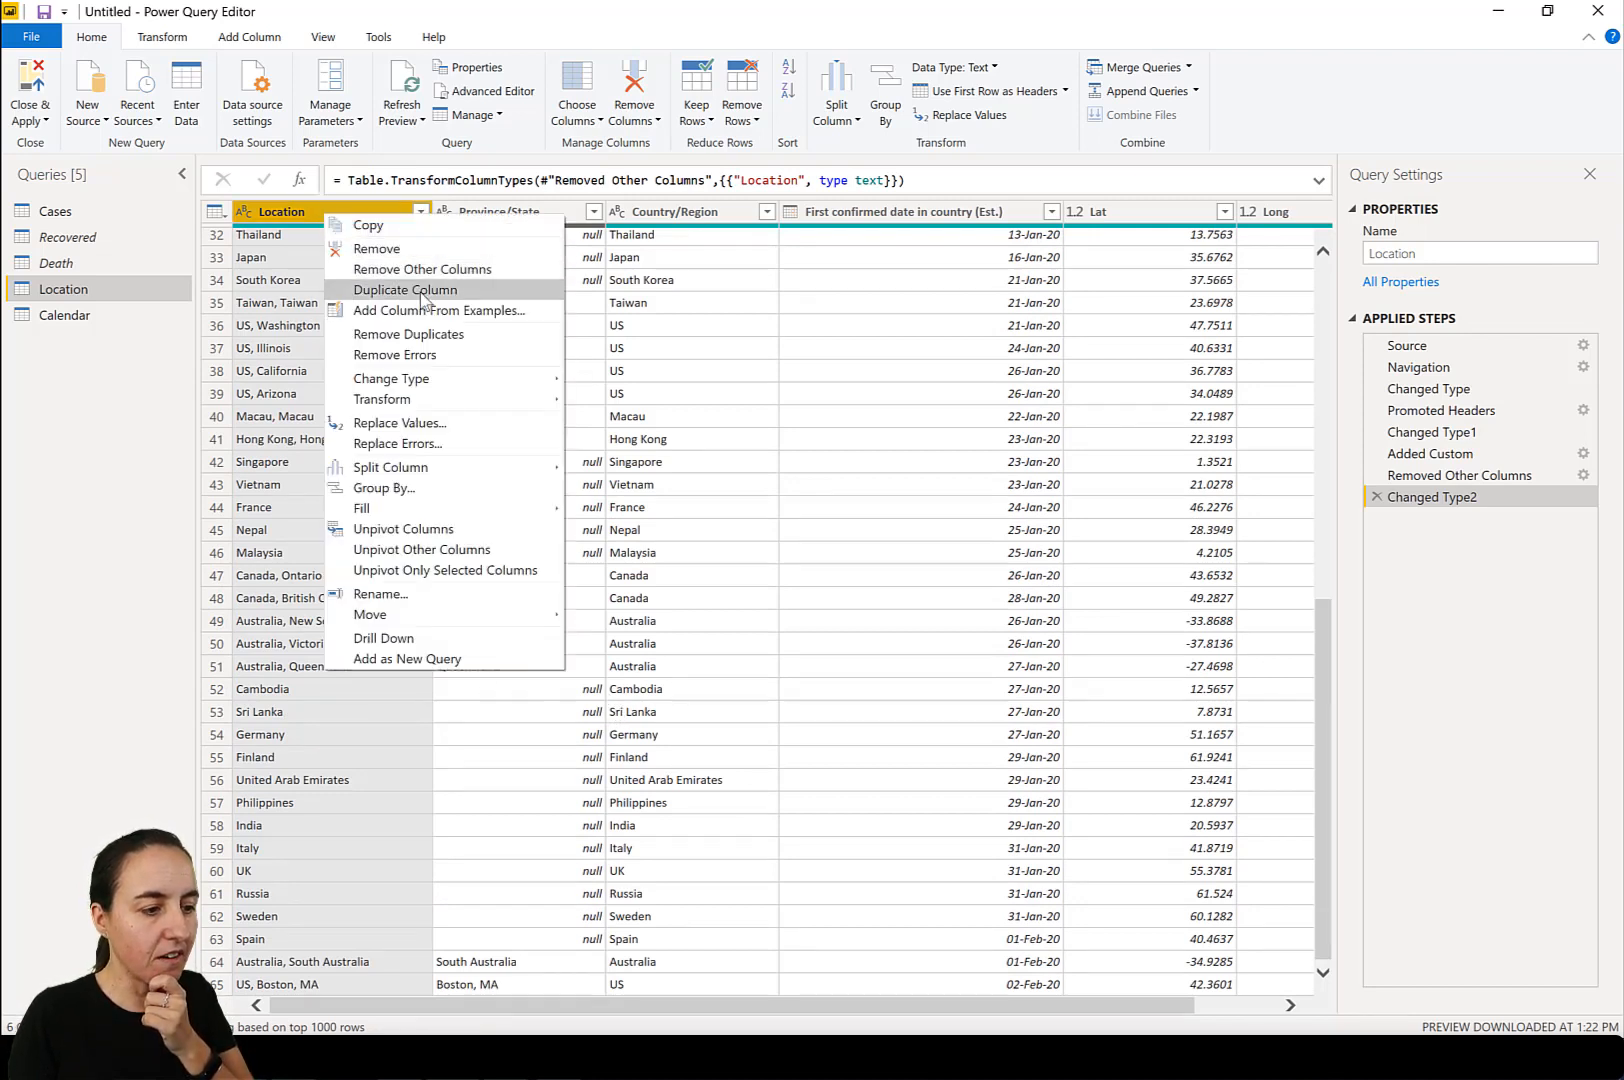
pyautogui.click(432, 334)
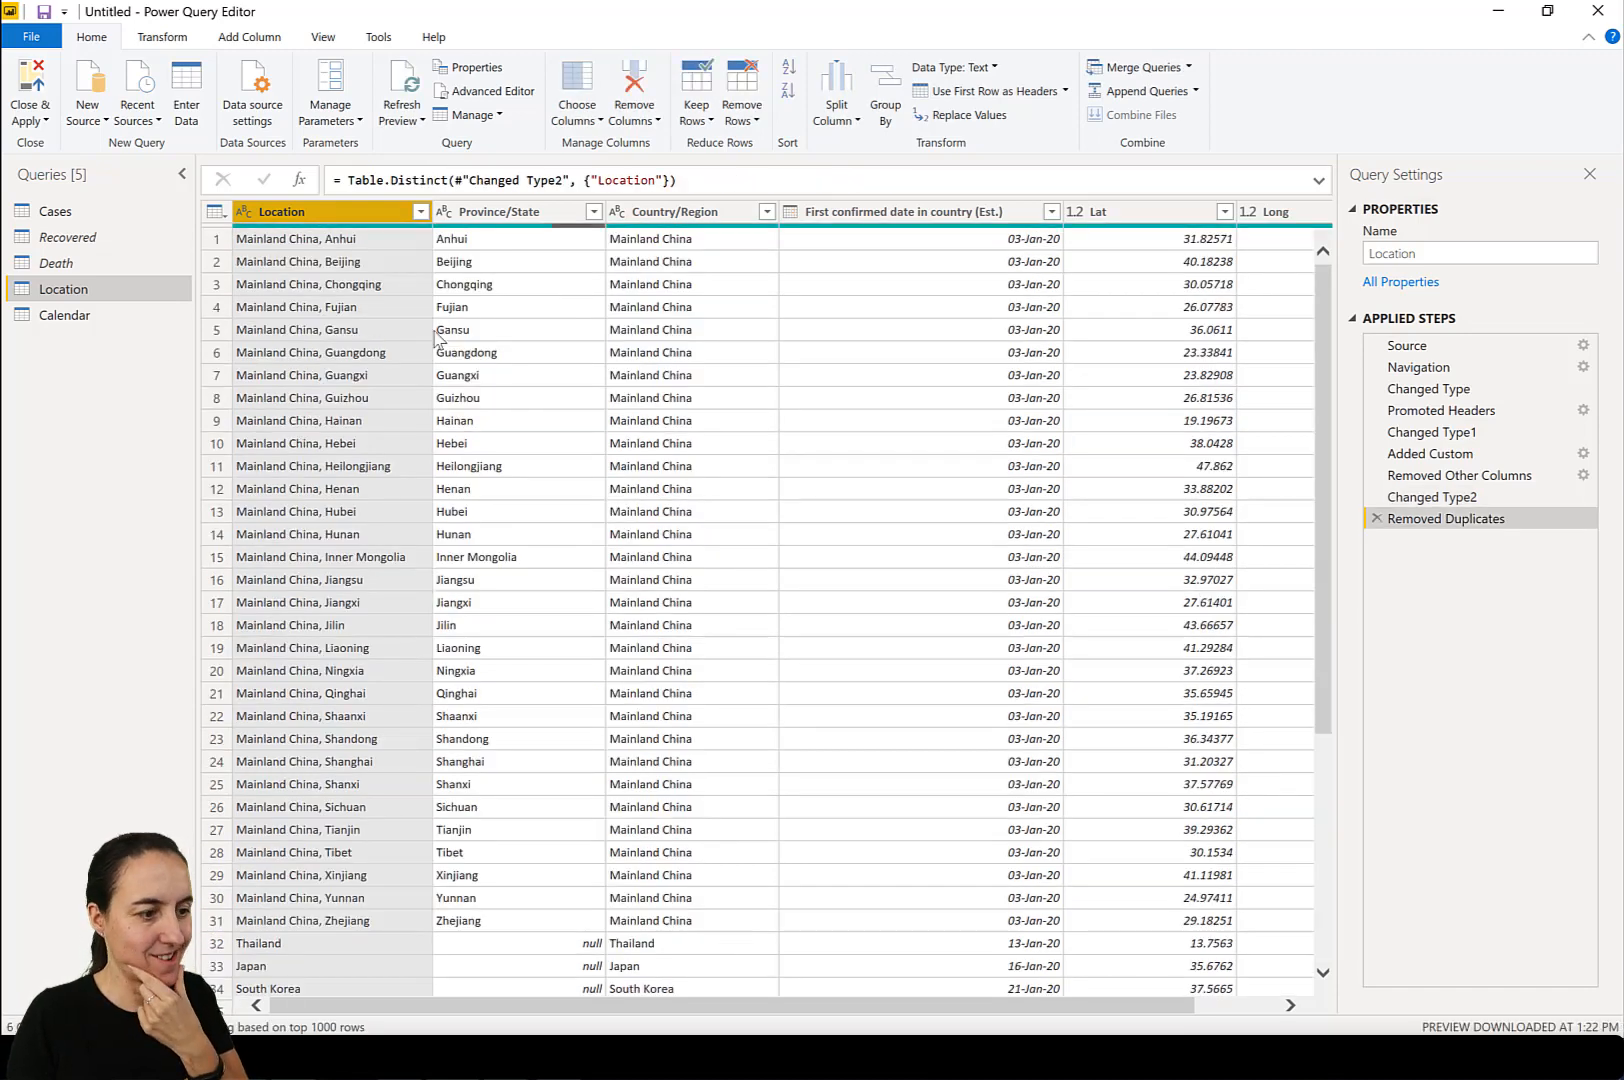
pyautogui.click(27, 87)
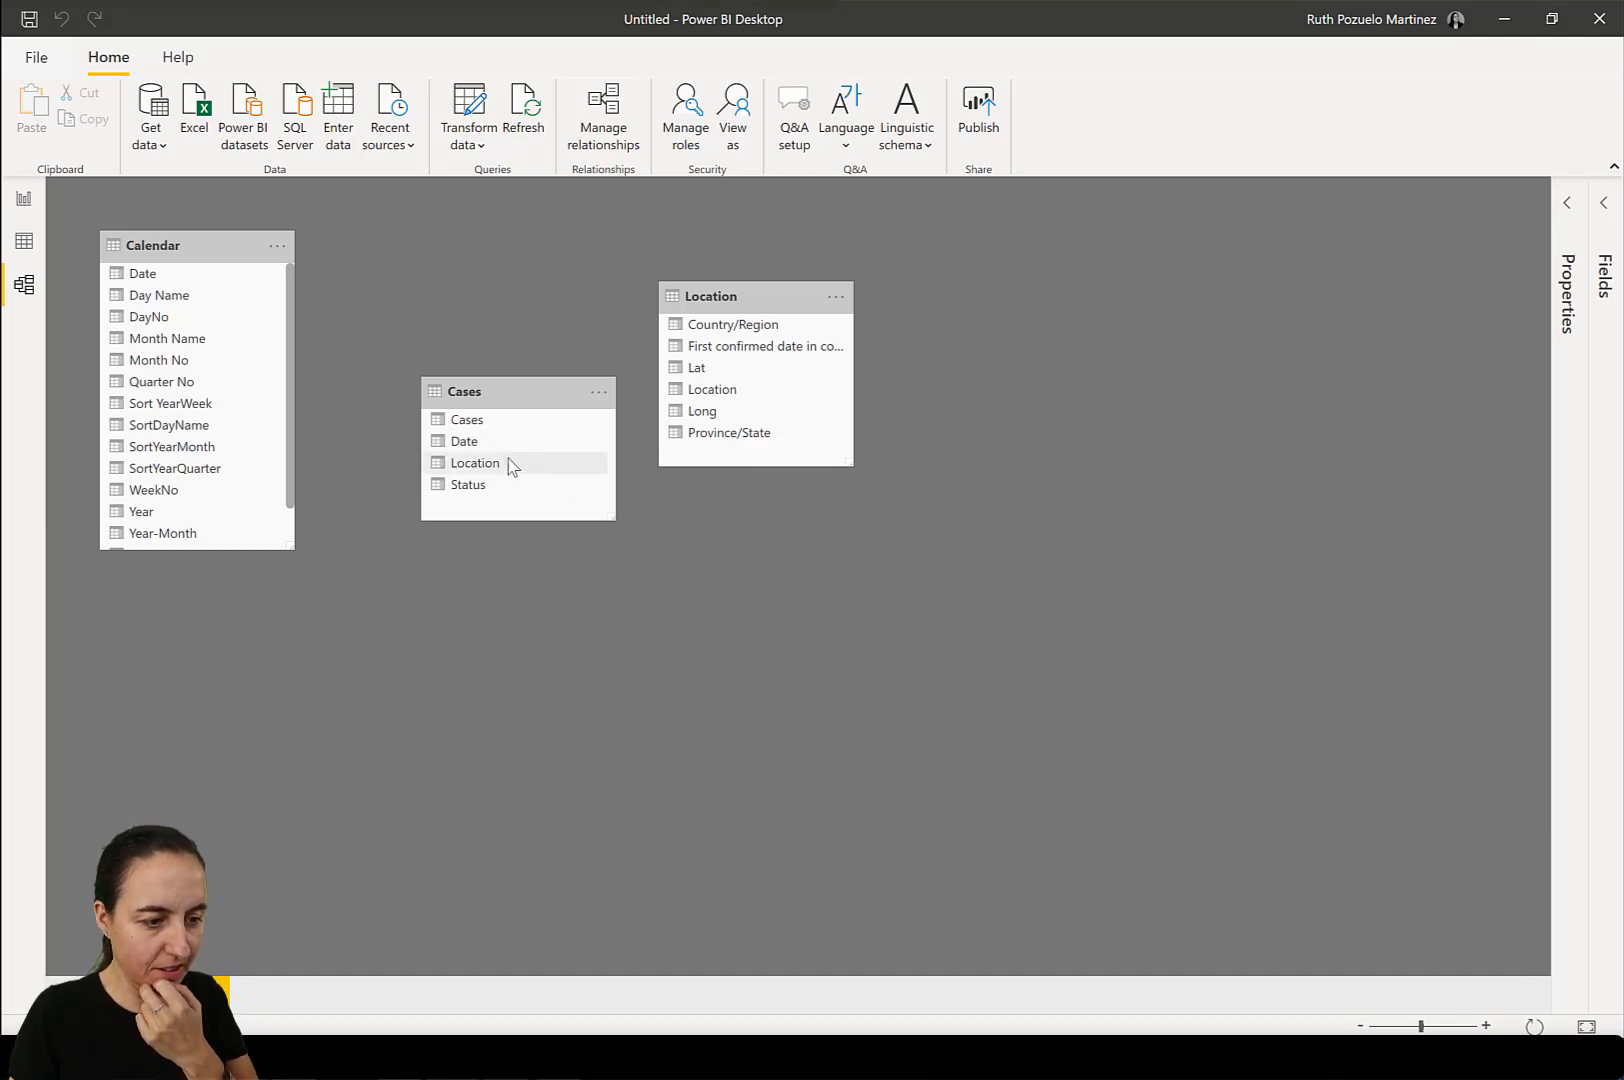
# Relate the Cases table's Location column to Location in the Location table, and its Date column to Date in Calendar.
pyautogui.moveTo(507, 464); pyautogui.dragTo(721, 393)
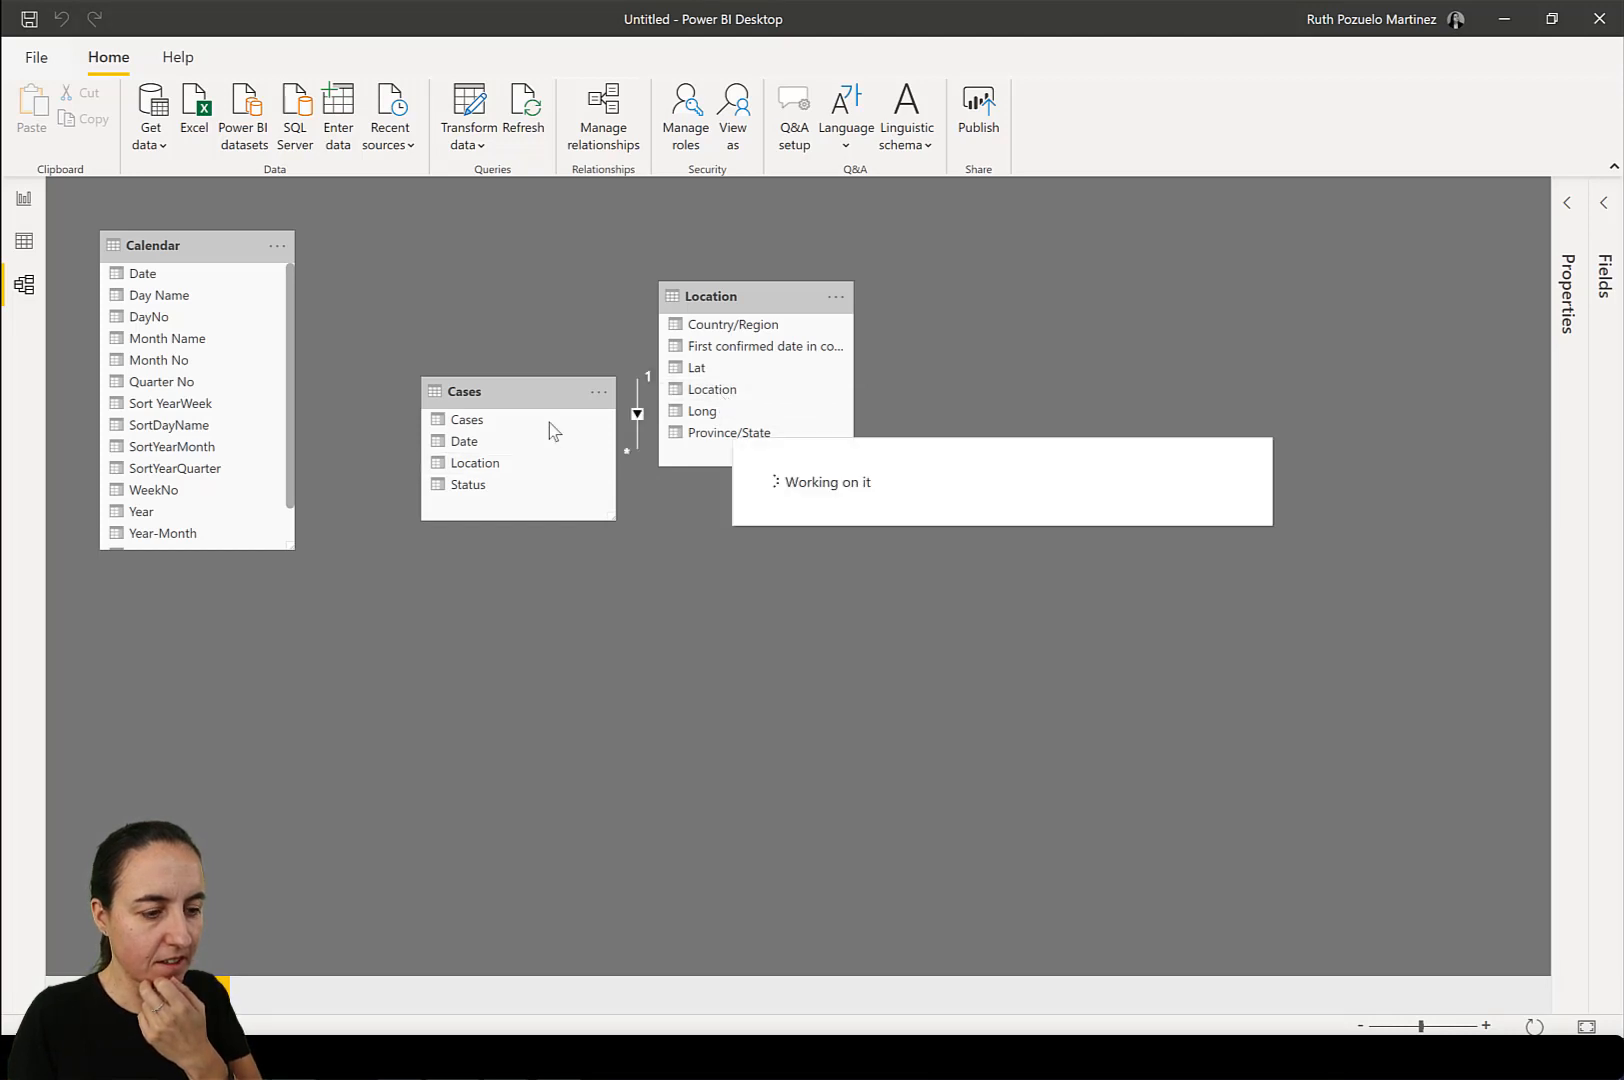
pyautogui.moveTo(484, 436); pyautogui.dragTo(157, 287)
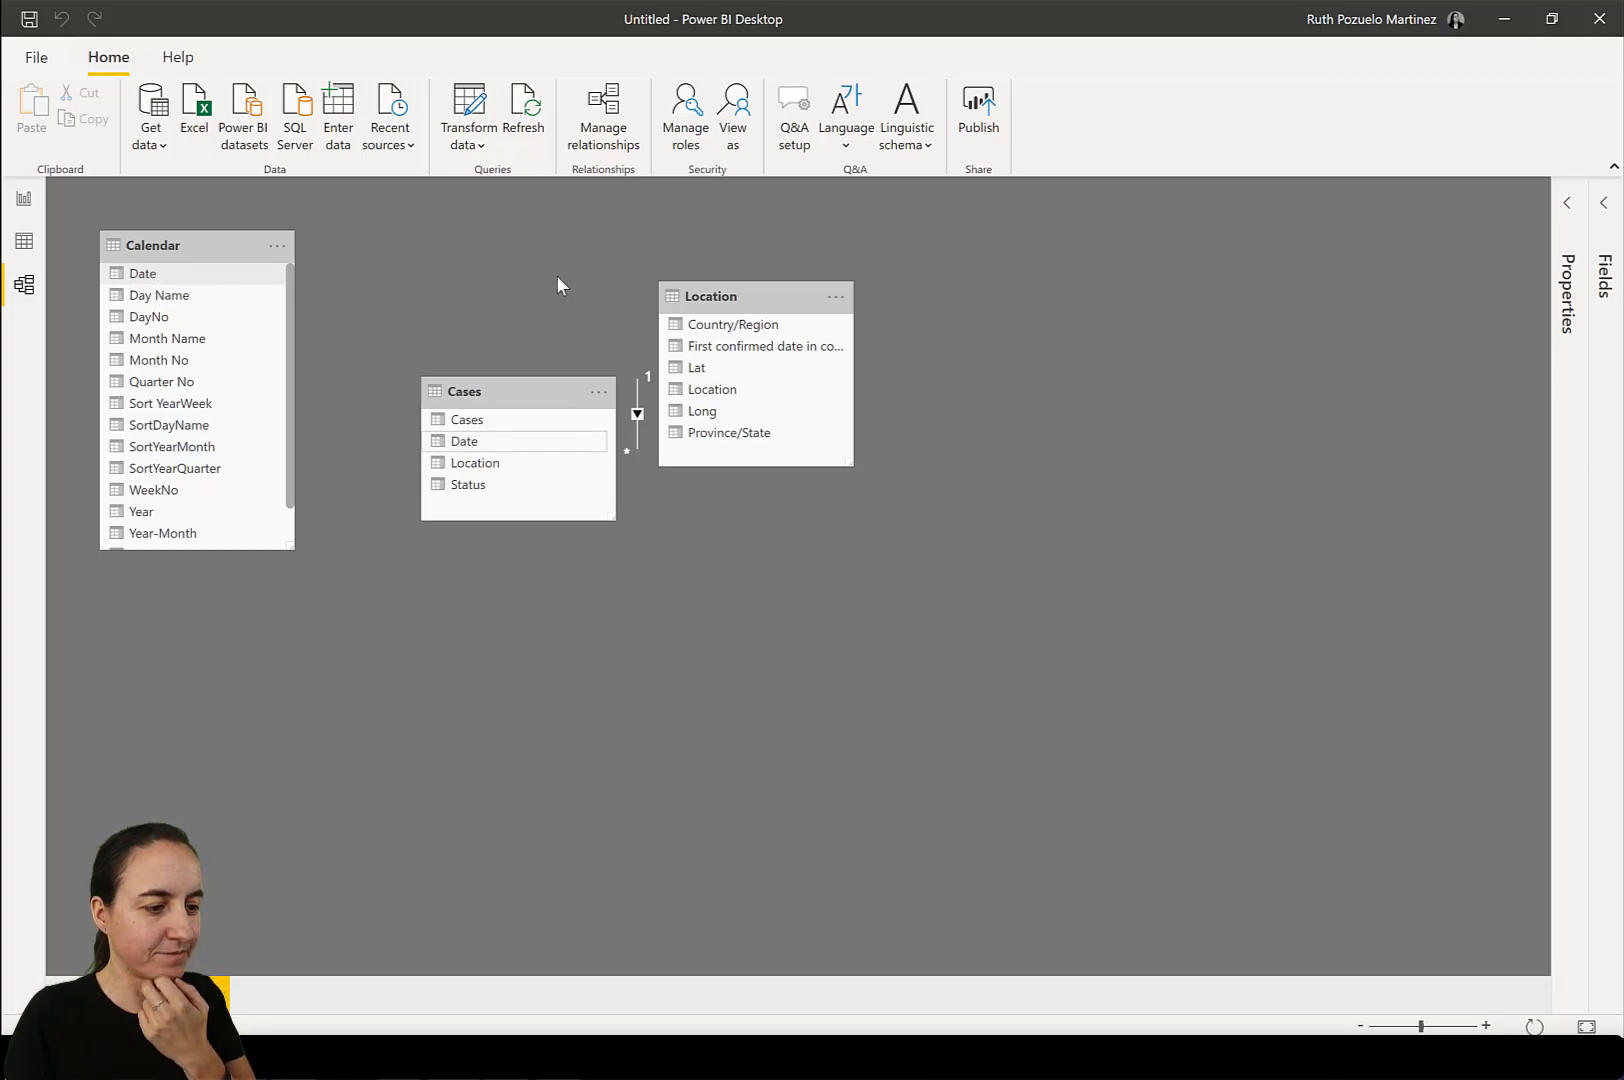
# Switch to the report view and collapse the Filters pane.
pyautogui.click(24, 198)
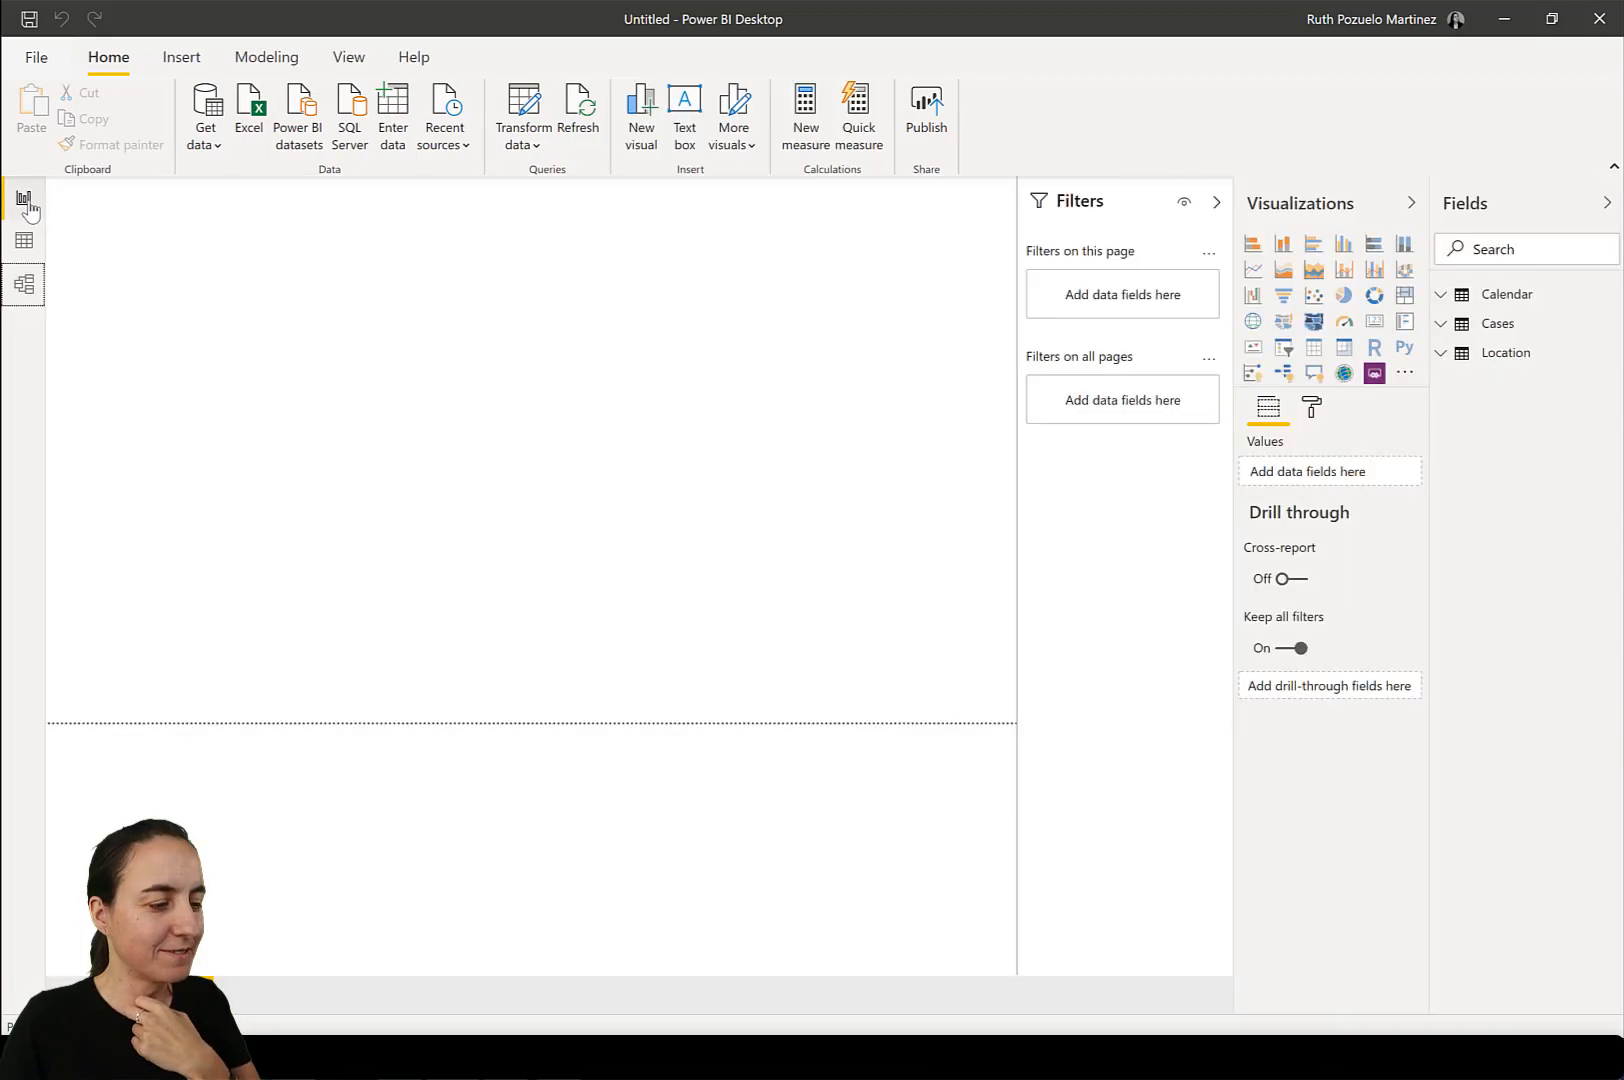
pyautogui.click(1216, 202)
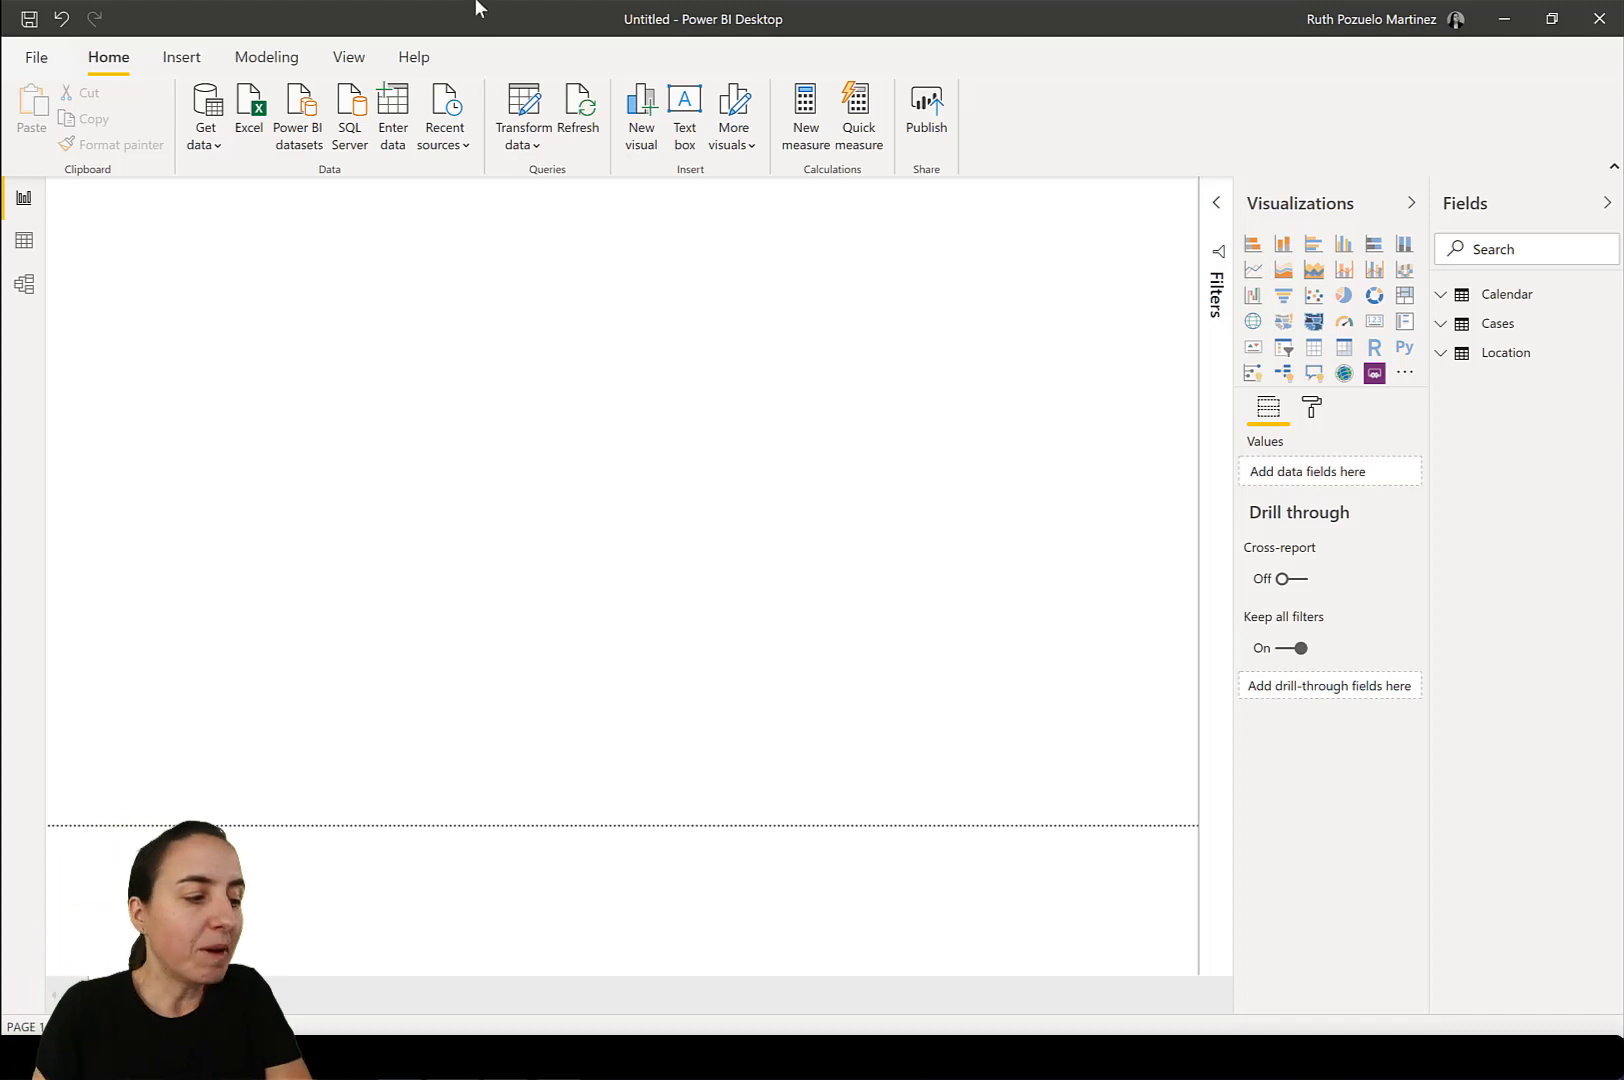
# Filter the Cases table's Location column to Anhui, Mainland China in the data view.
pyautogui.click(24, 240)
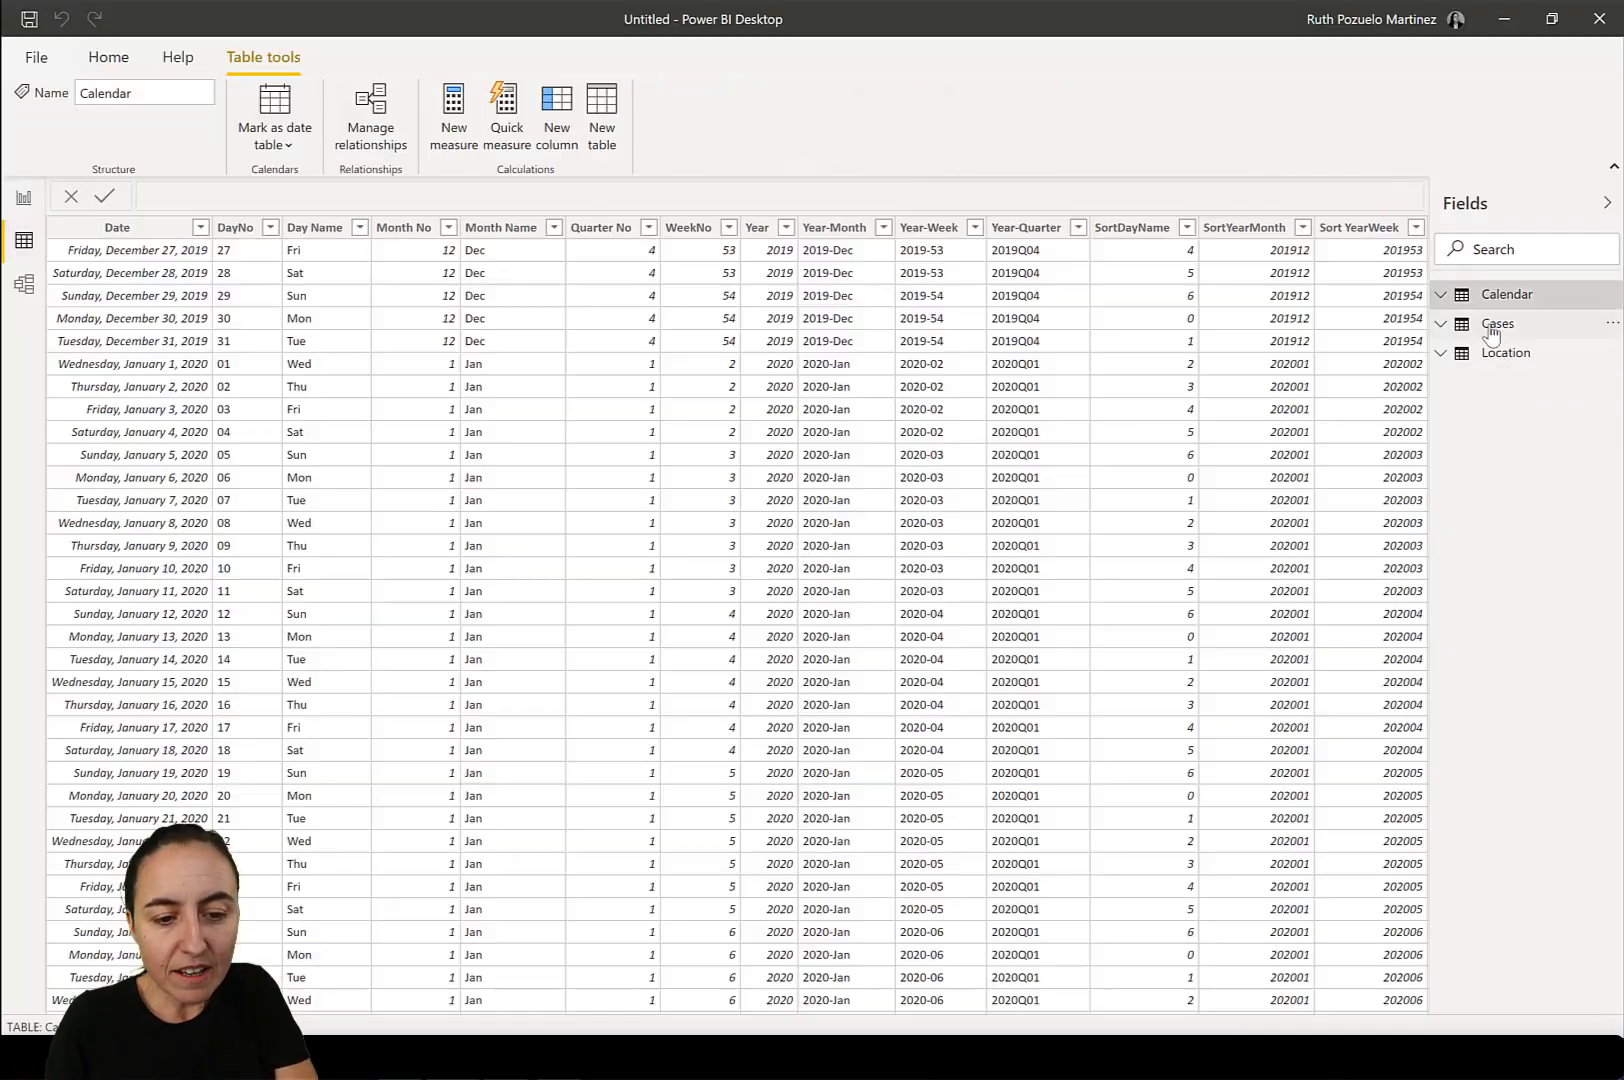
pyautogui.click(1499, 324)
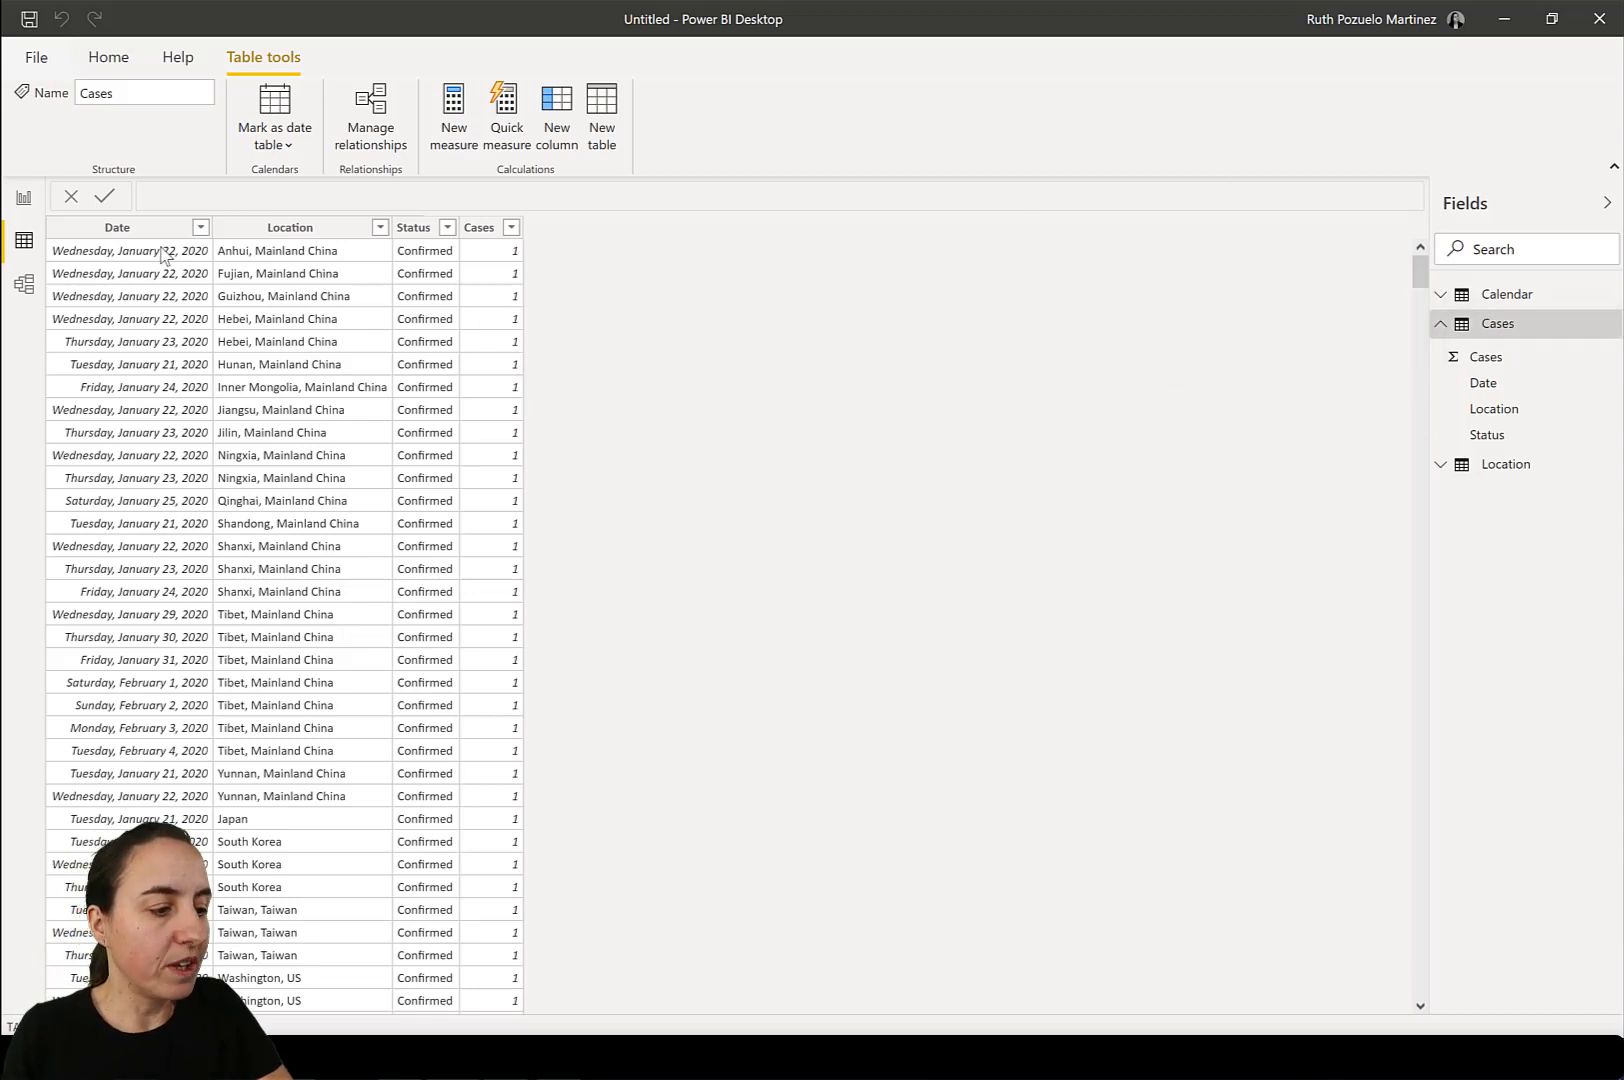
pyautogui.click(380, 231)
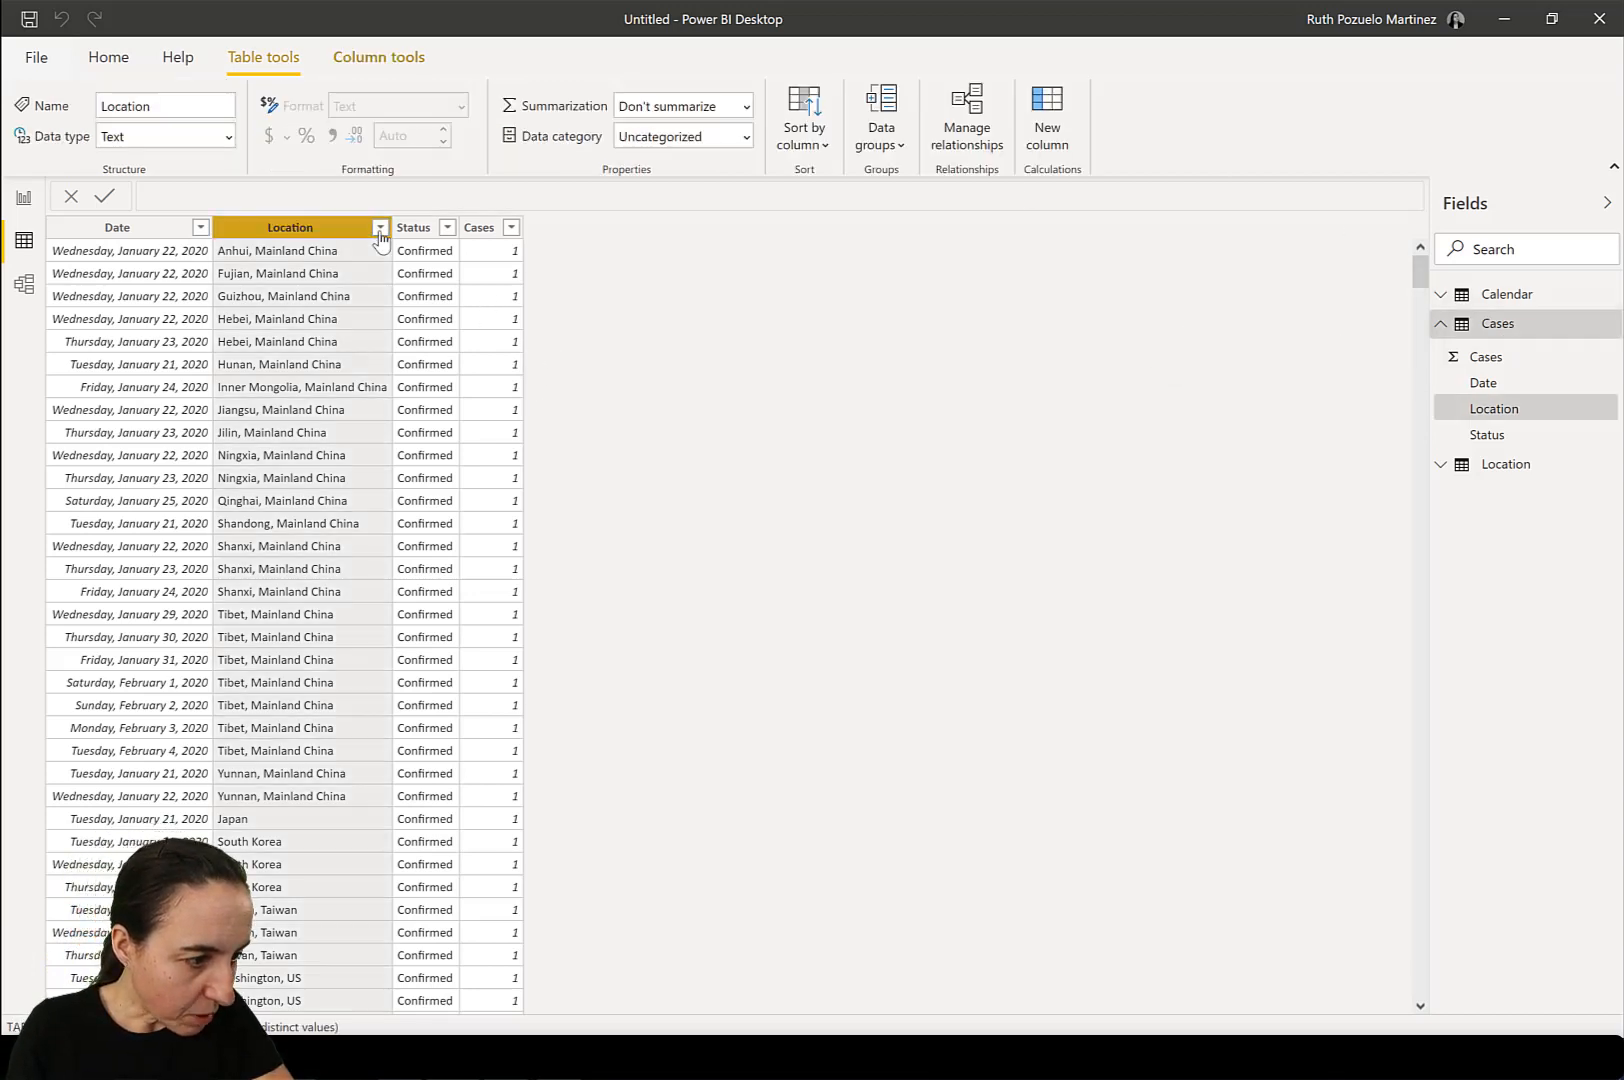
pyautogui.click(483, 454)
pyautogui.click(505, 470)
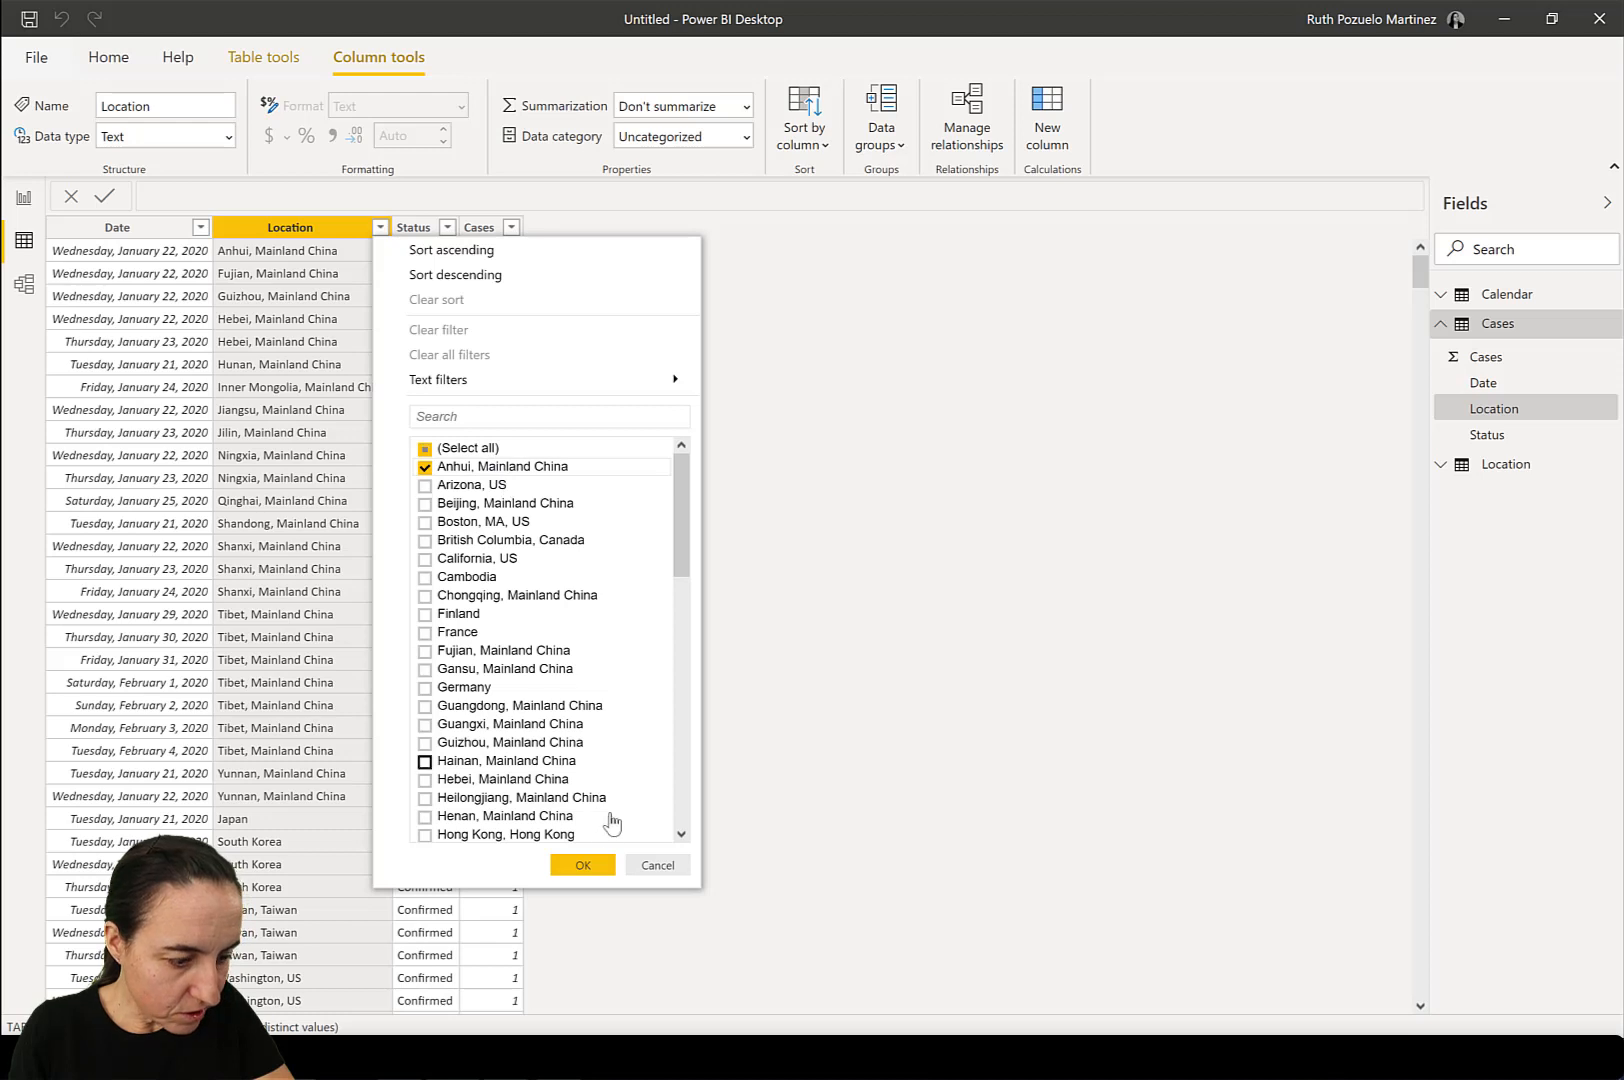
pyautogui.click(583, 865)
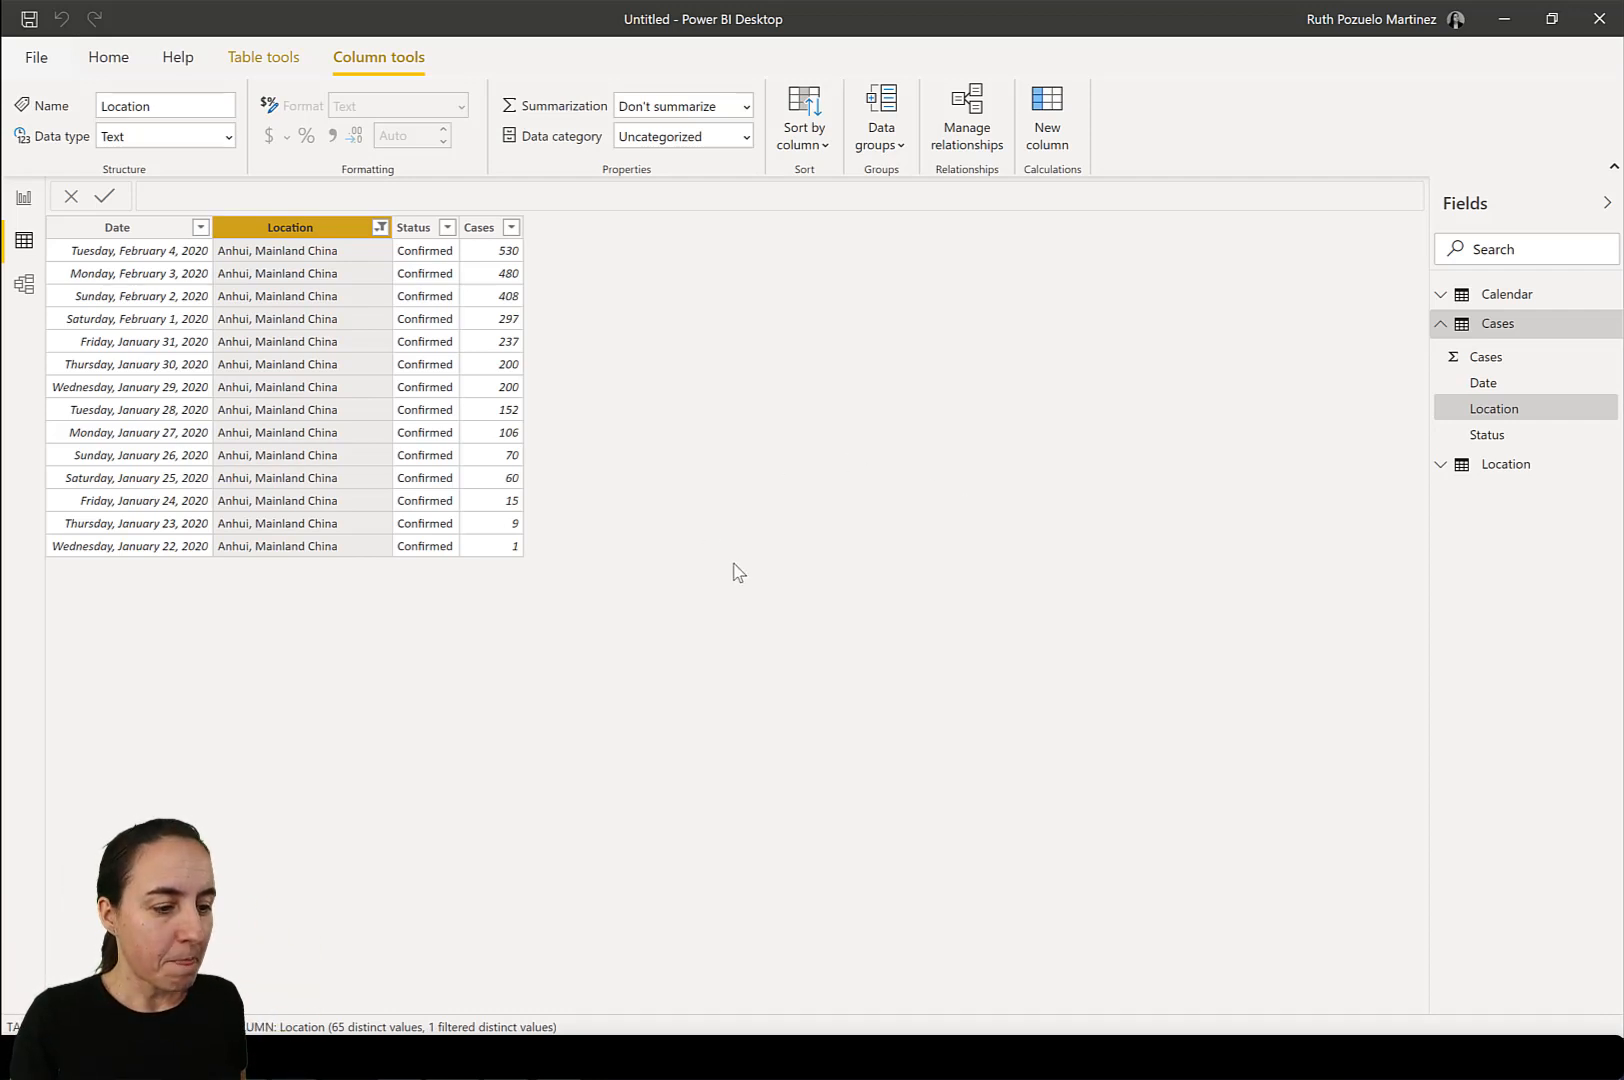
# Set the data category of the Location table's Lat column to Latitude and its Long column to Longitude.
pyautogui.click(24, 197)
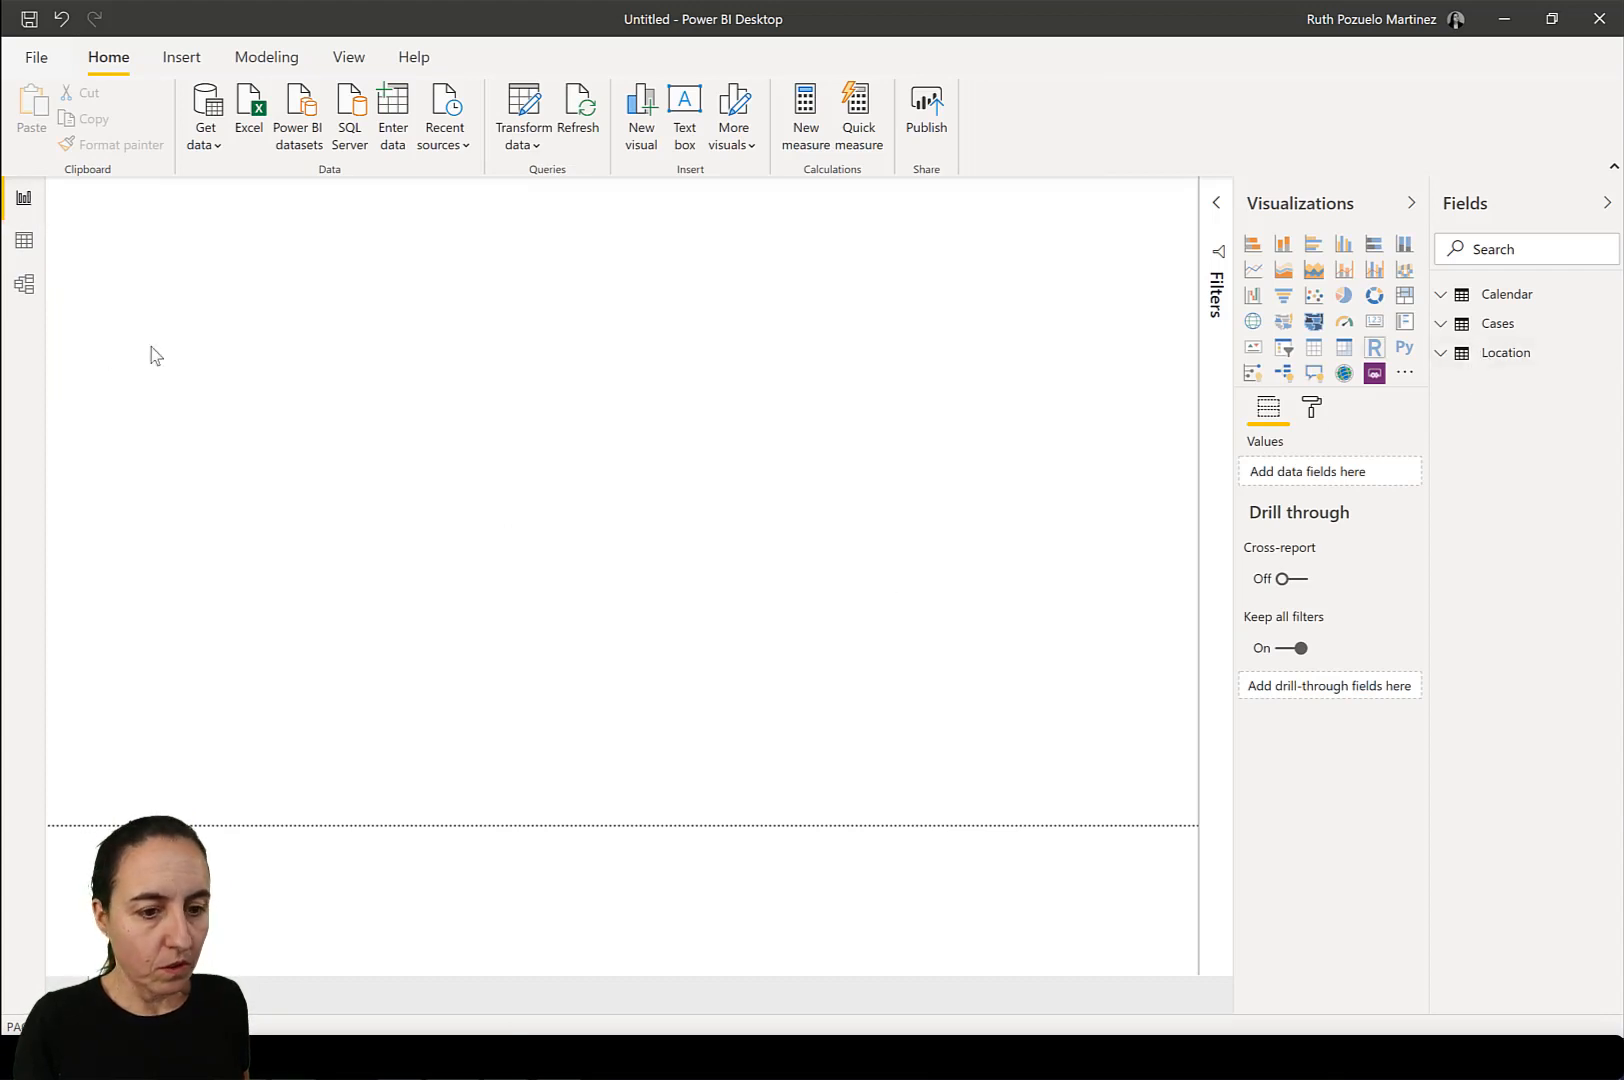
pyautogui.click(24, 240)
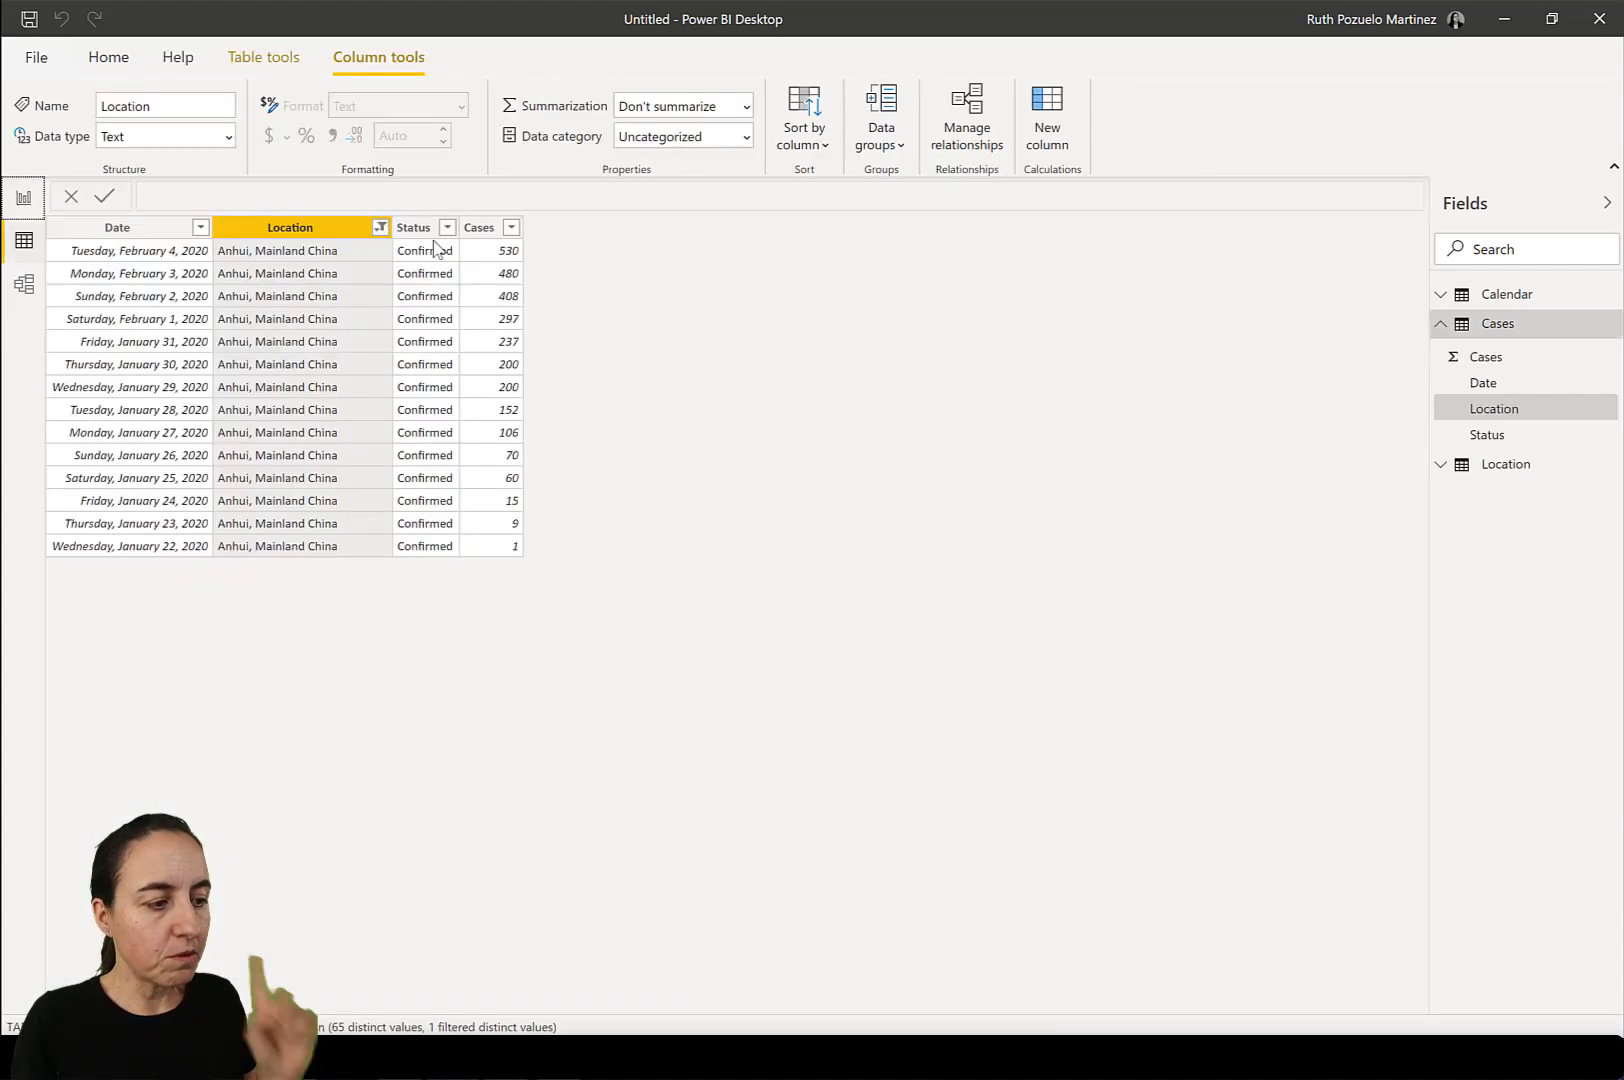
pyautogui.click(1480, 465)
pyautogui.click(1494, 576)
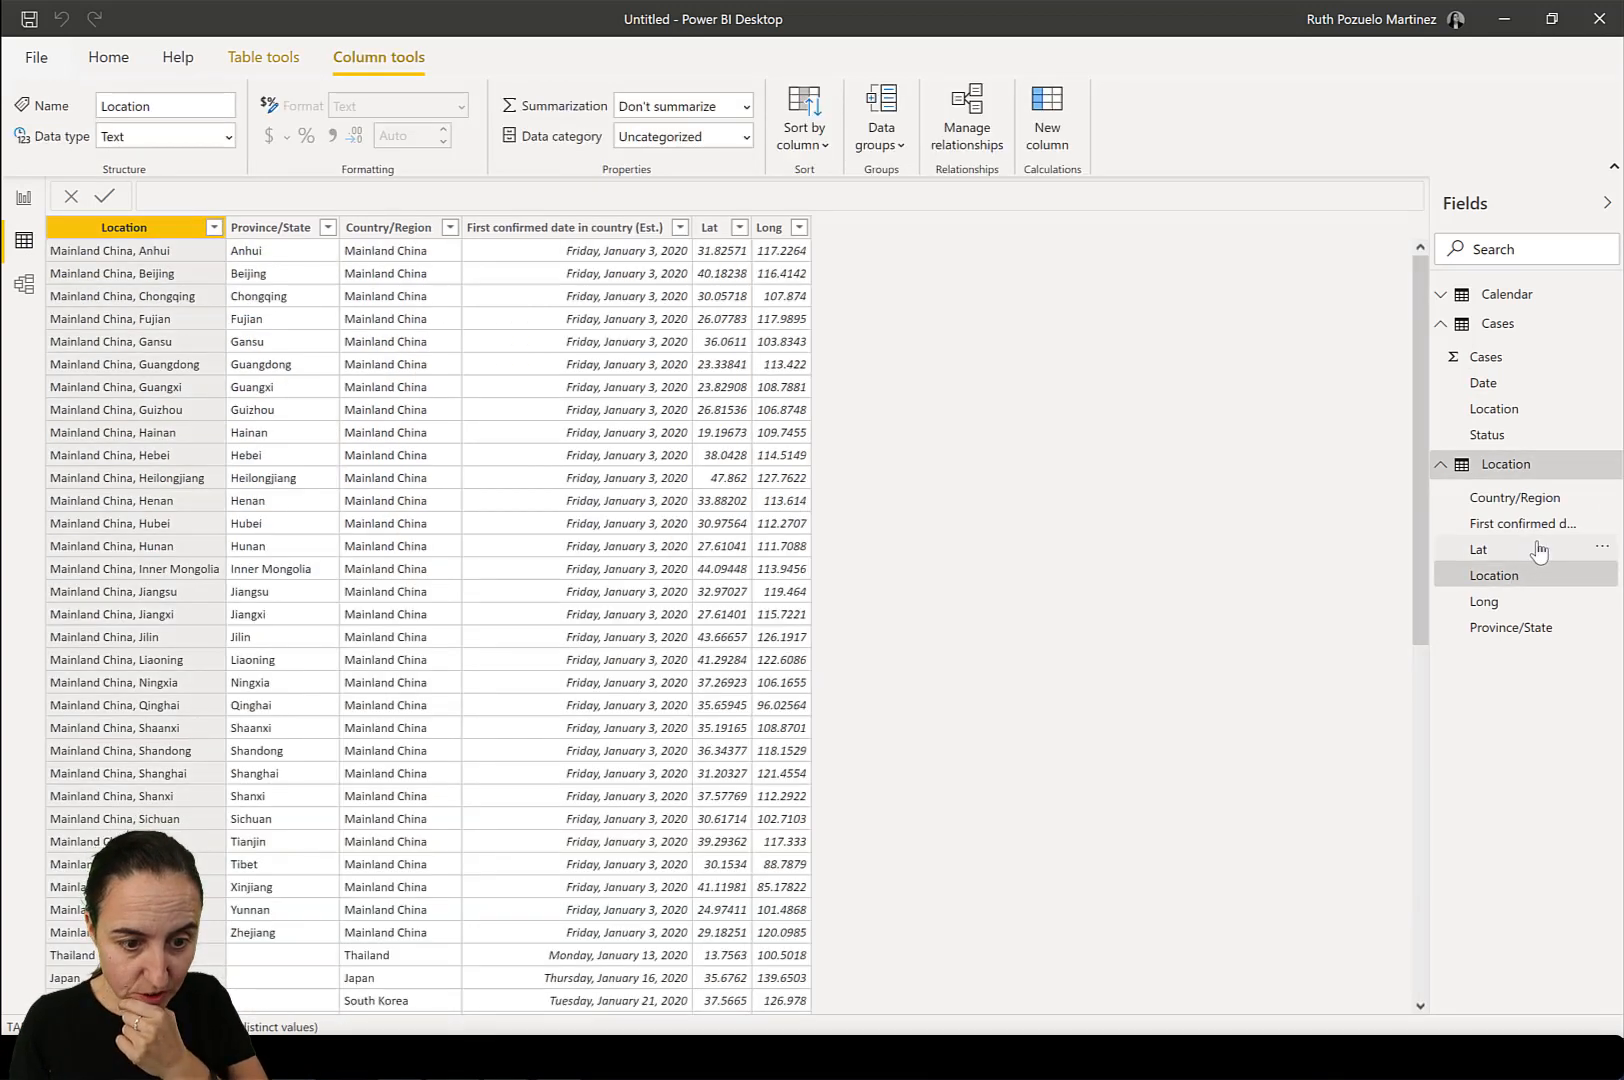
pyautogui.click(1538, 550)
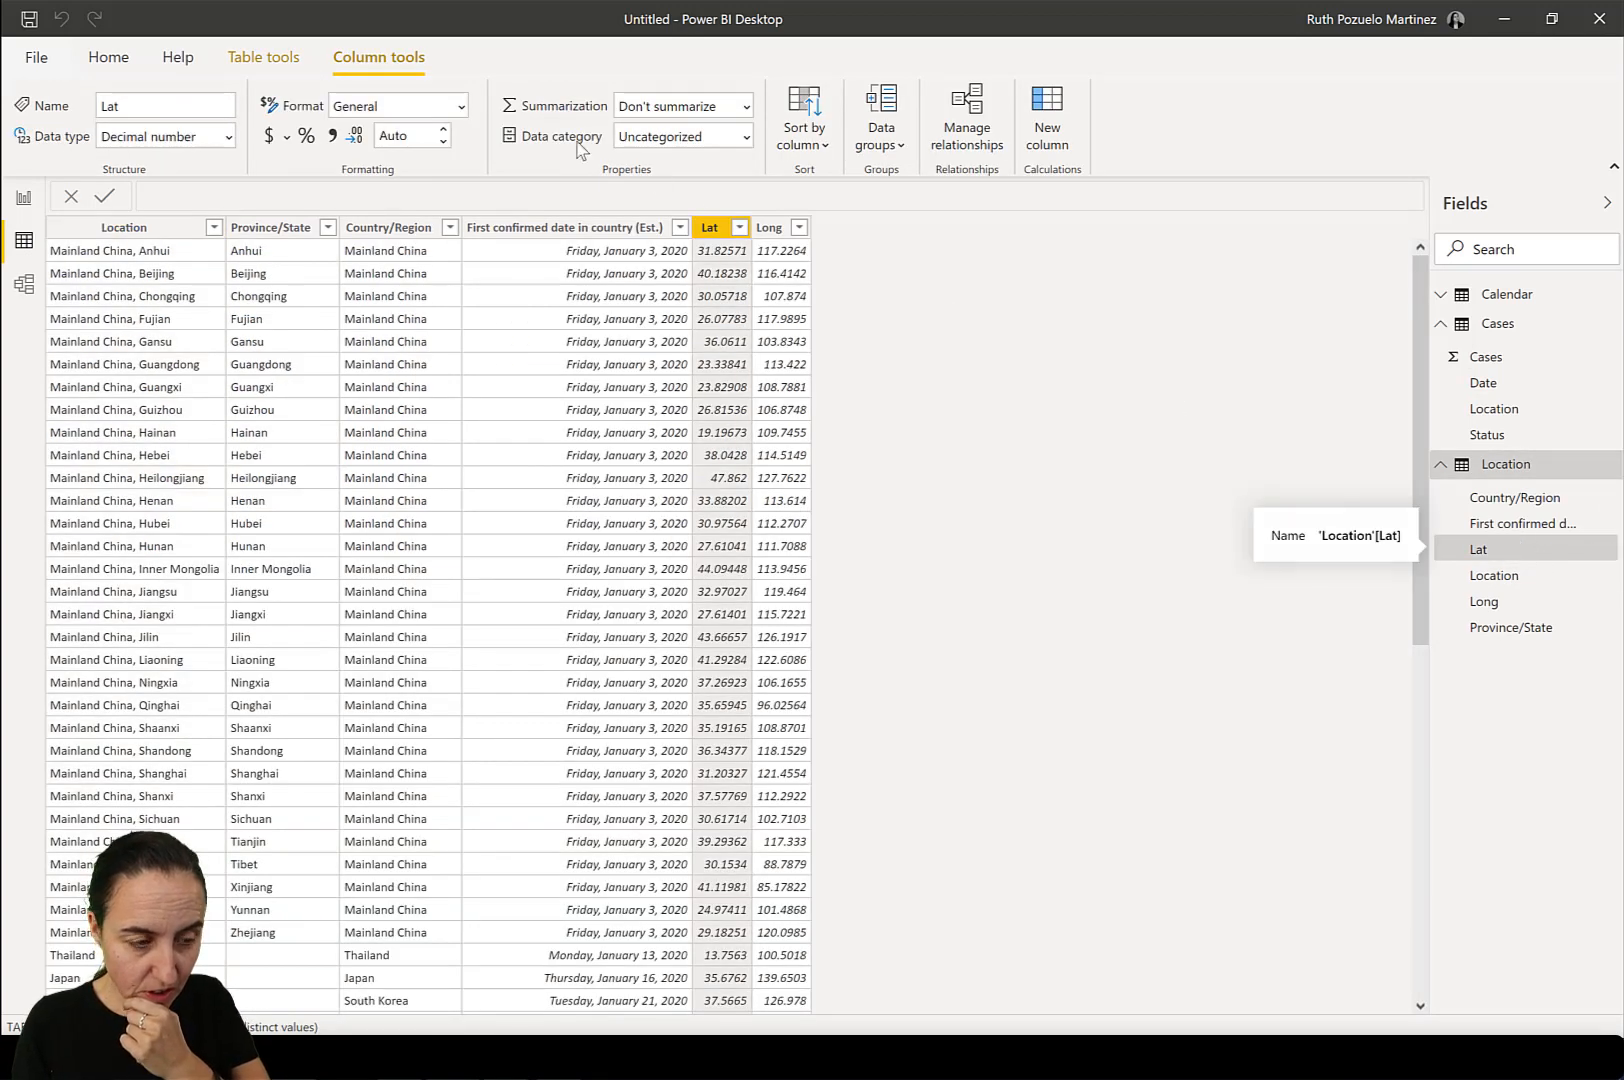
pyautogui.click(749, 140)
pyautogui.click(701, 207)
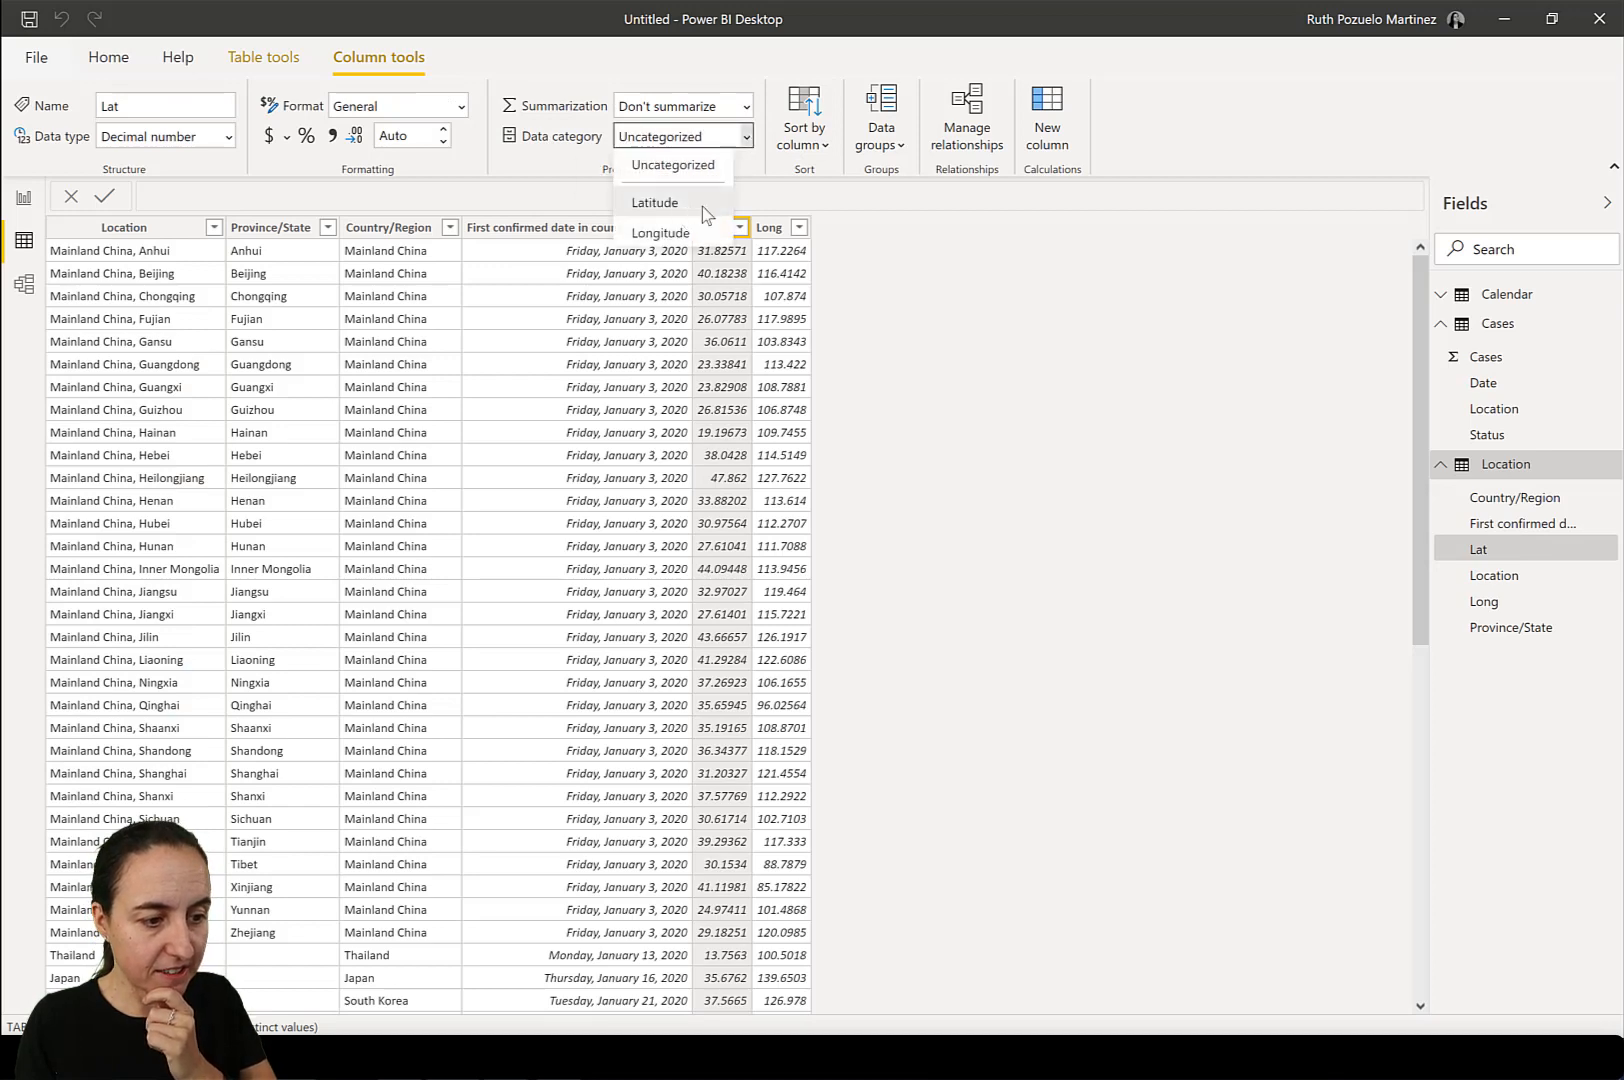
pyautogui.click(1483, 603)
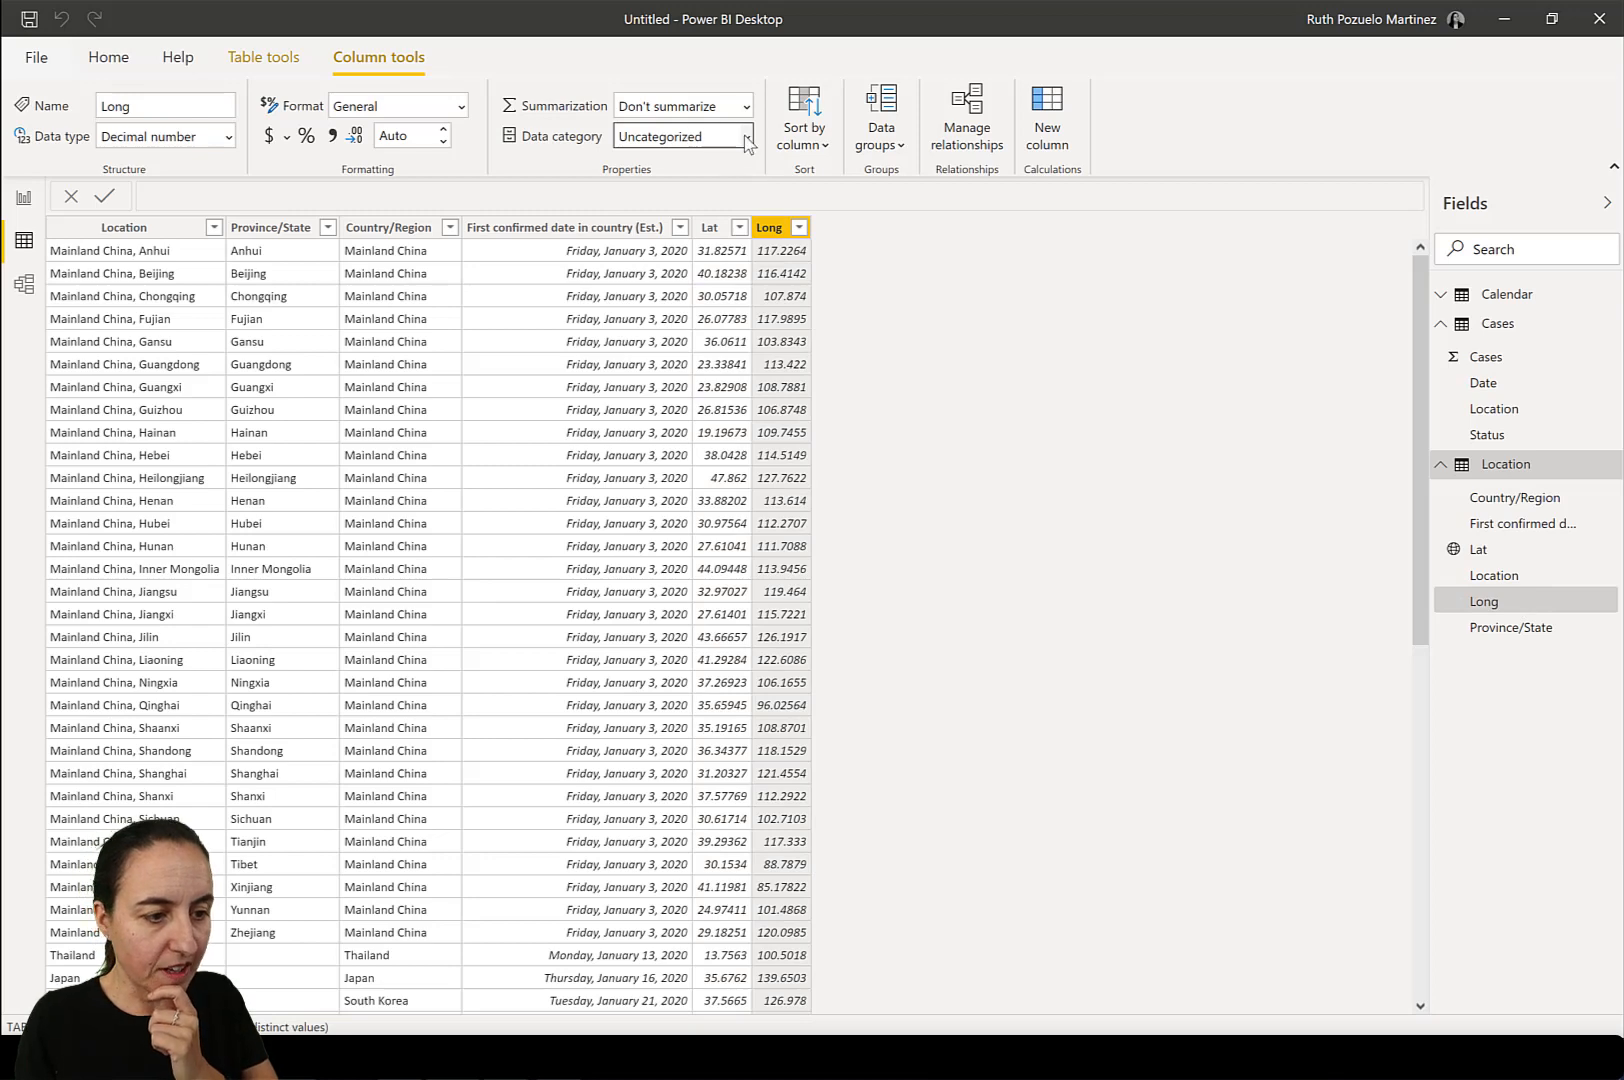
pyautogui.click(749, 140)
pyautogui.click(668, 232)
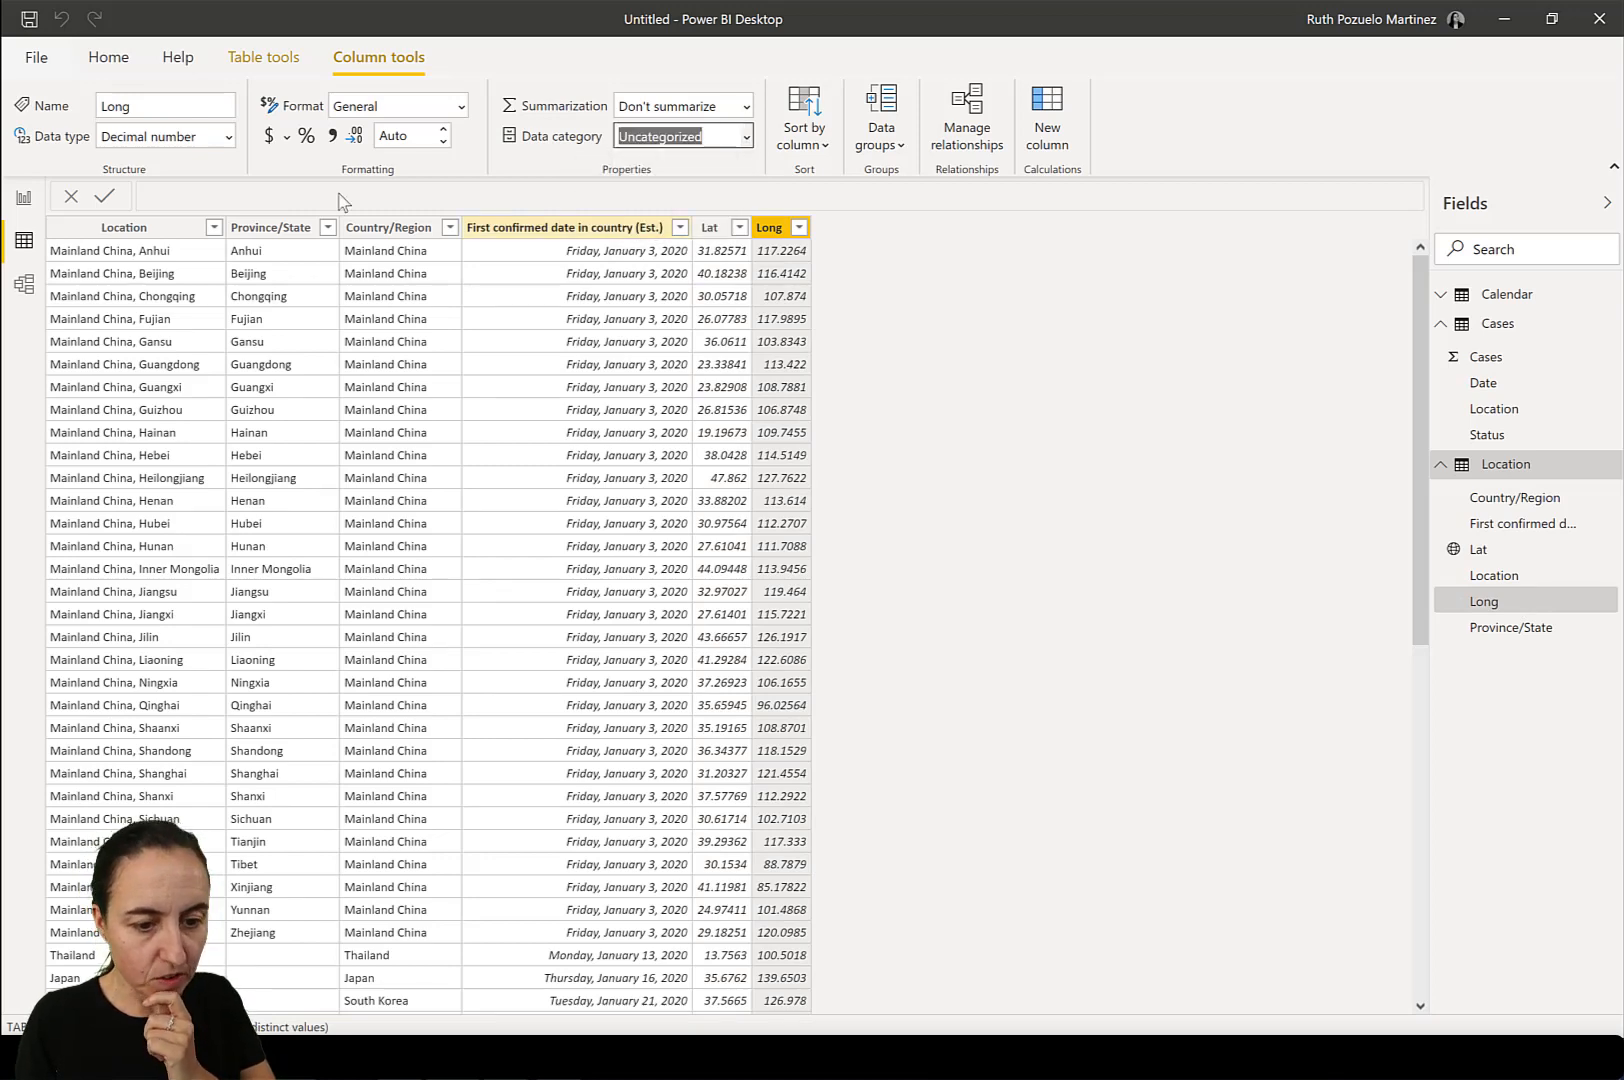
# Create a map visual on the report page from the Location table's Lat and Long fields.
pyautogui.click(24, 199)
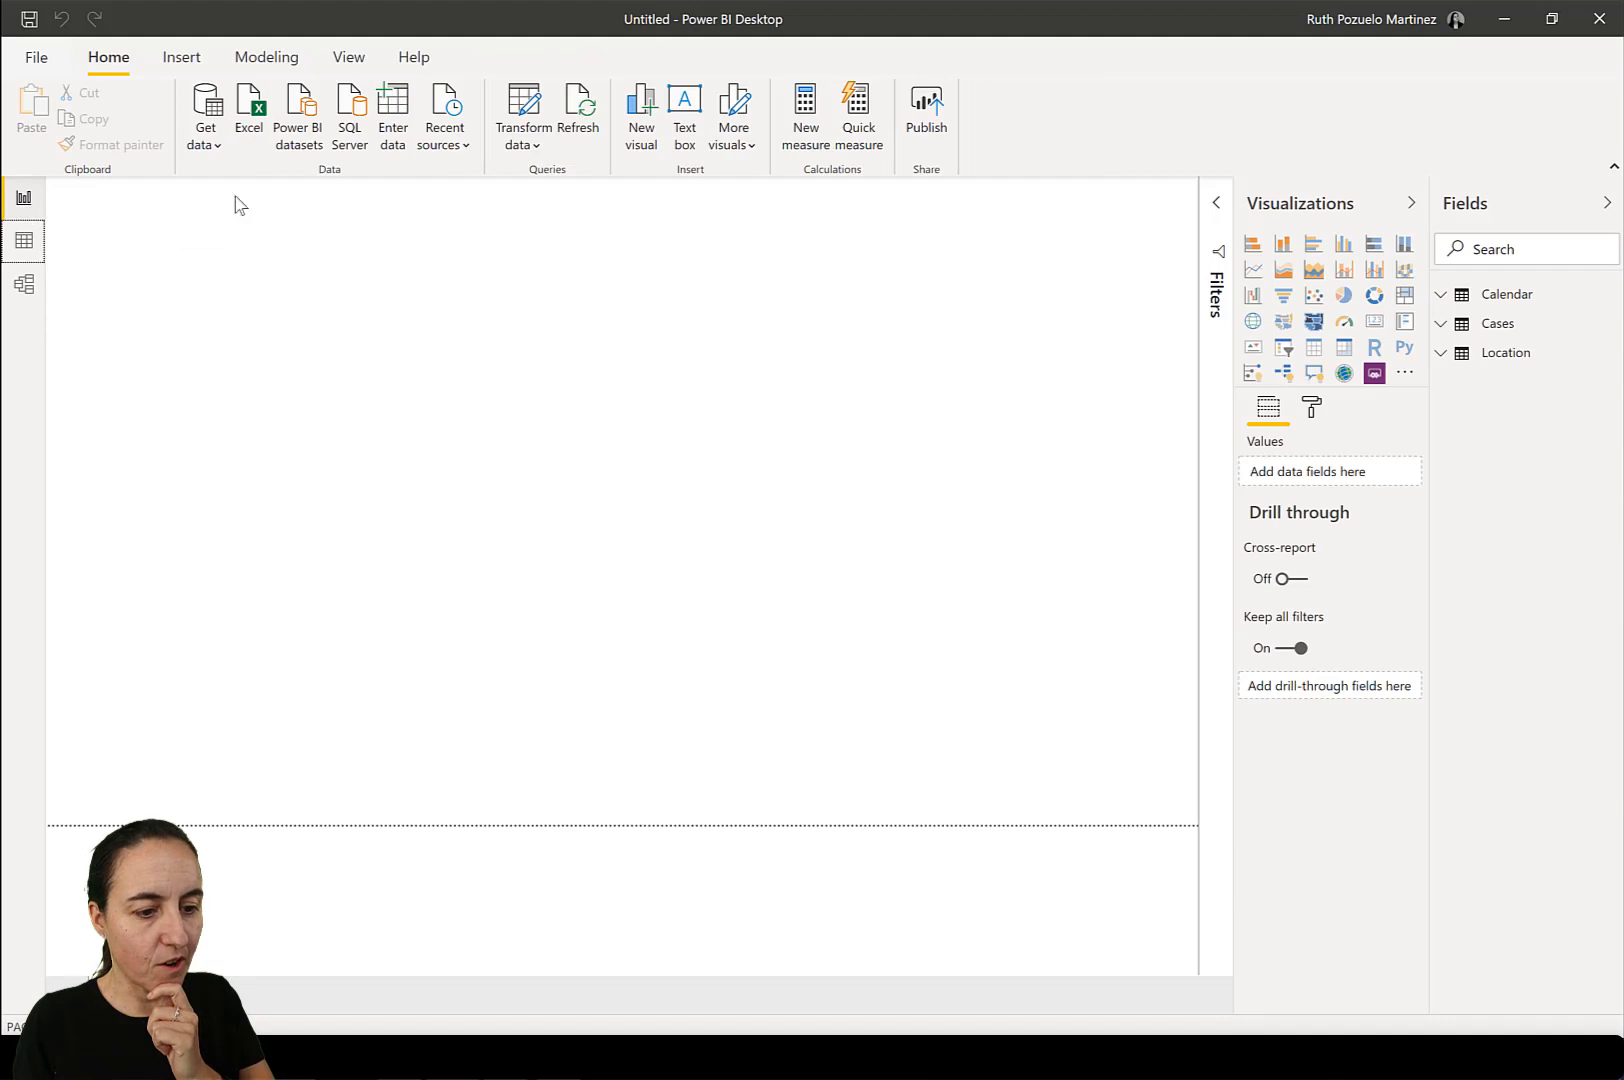
pyautogui.click(1441, 354)
pyautogui.moveTo(1515, 439); pyautogui.dragTo(895, 462)
pyautogui.moveTo(1527, 500); pyautogui.dragTo(460, 475)
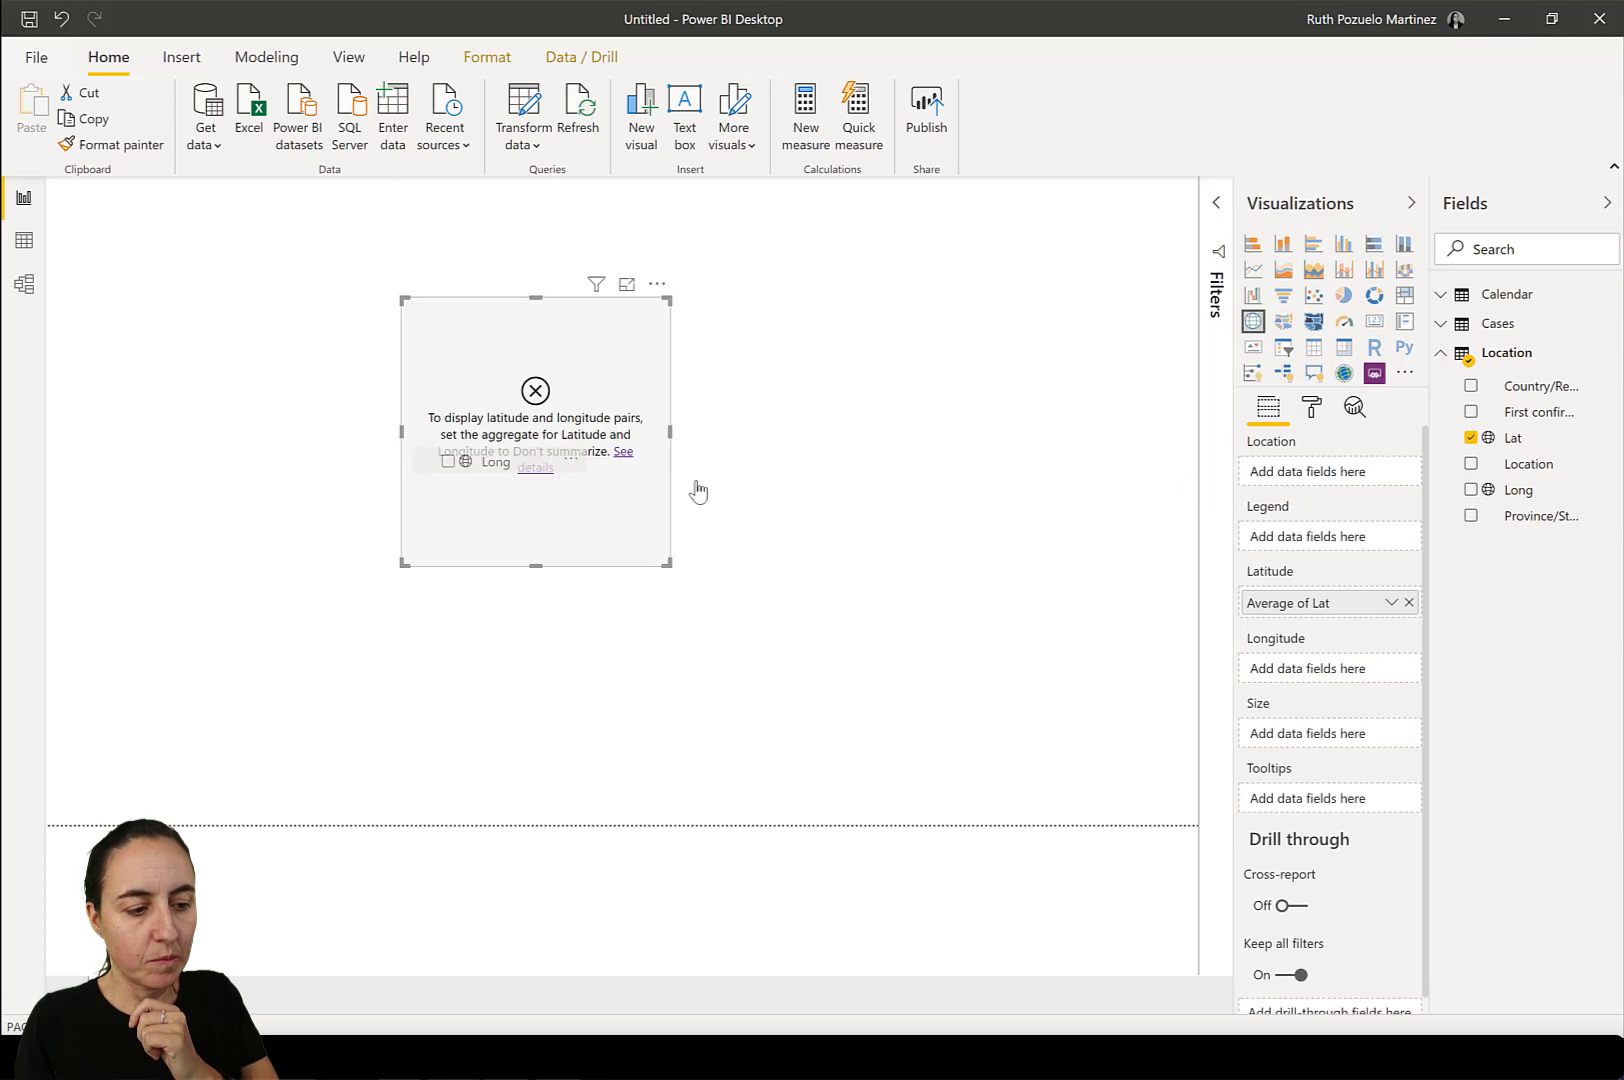
# Set the map's Lat and Long fields to Don't summarize, and enlarge the map.
pyautogui.click(1391, 603)
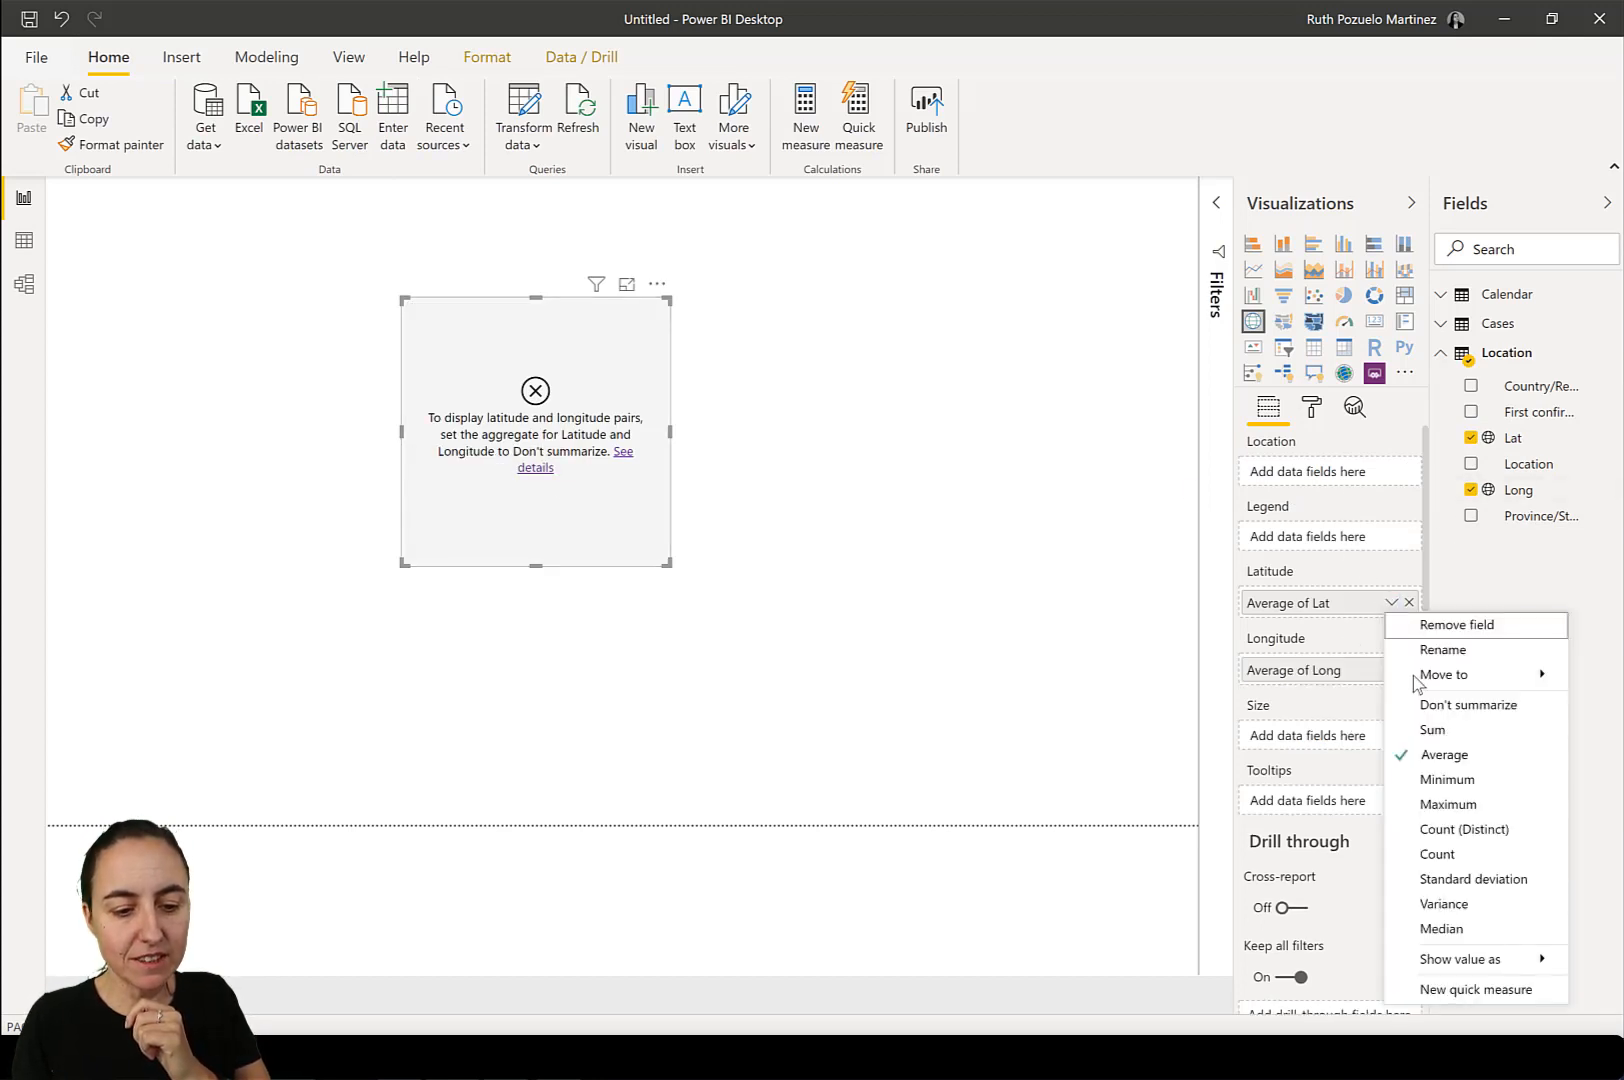
pyautogui.click(1420, 701)
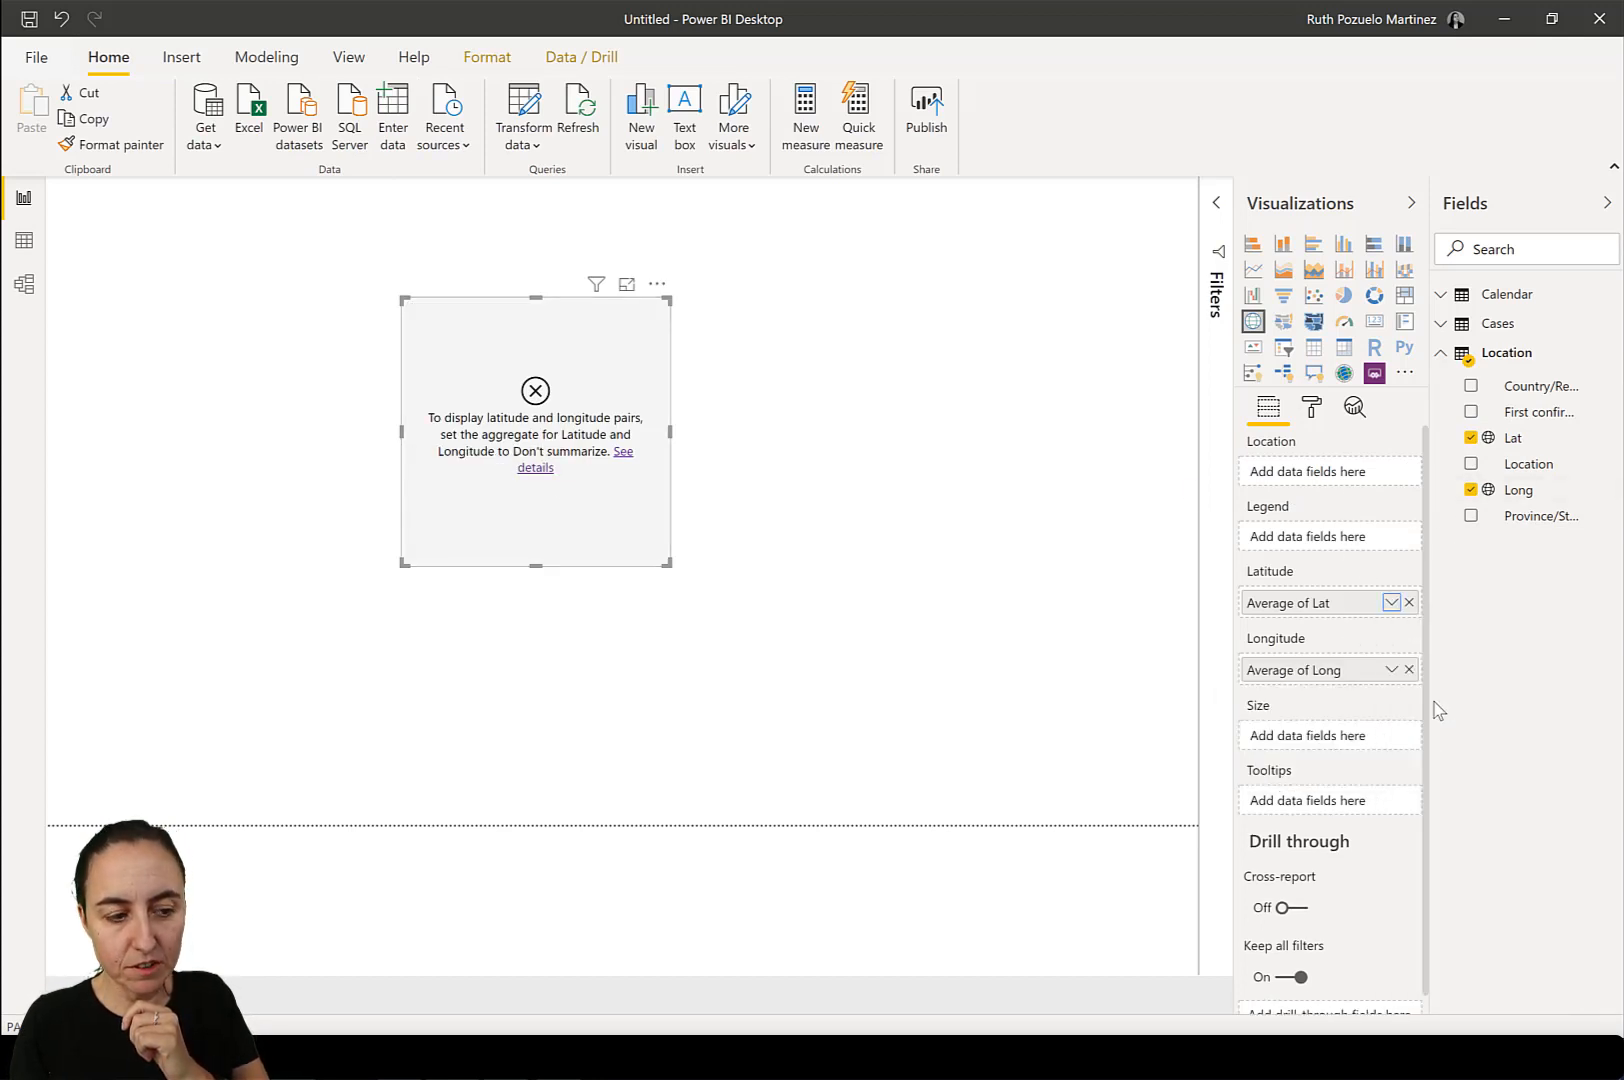
pyautogui.click(1392, 670)
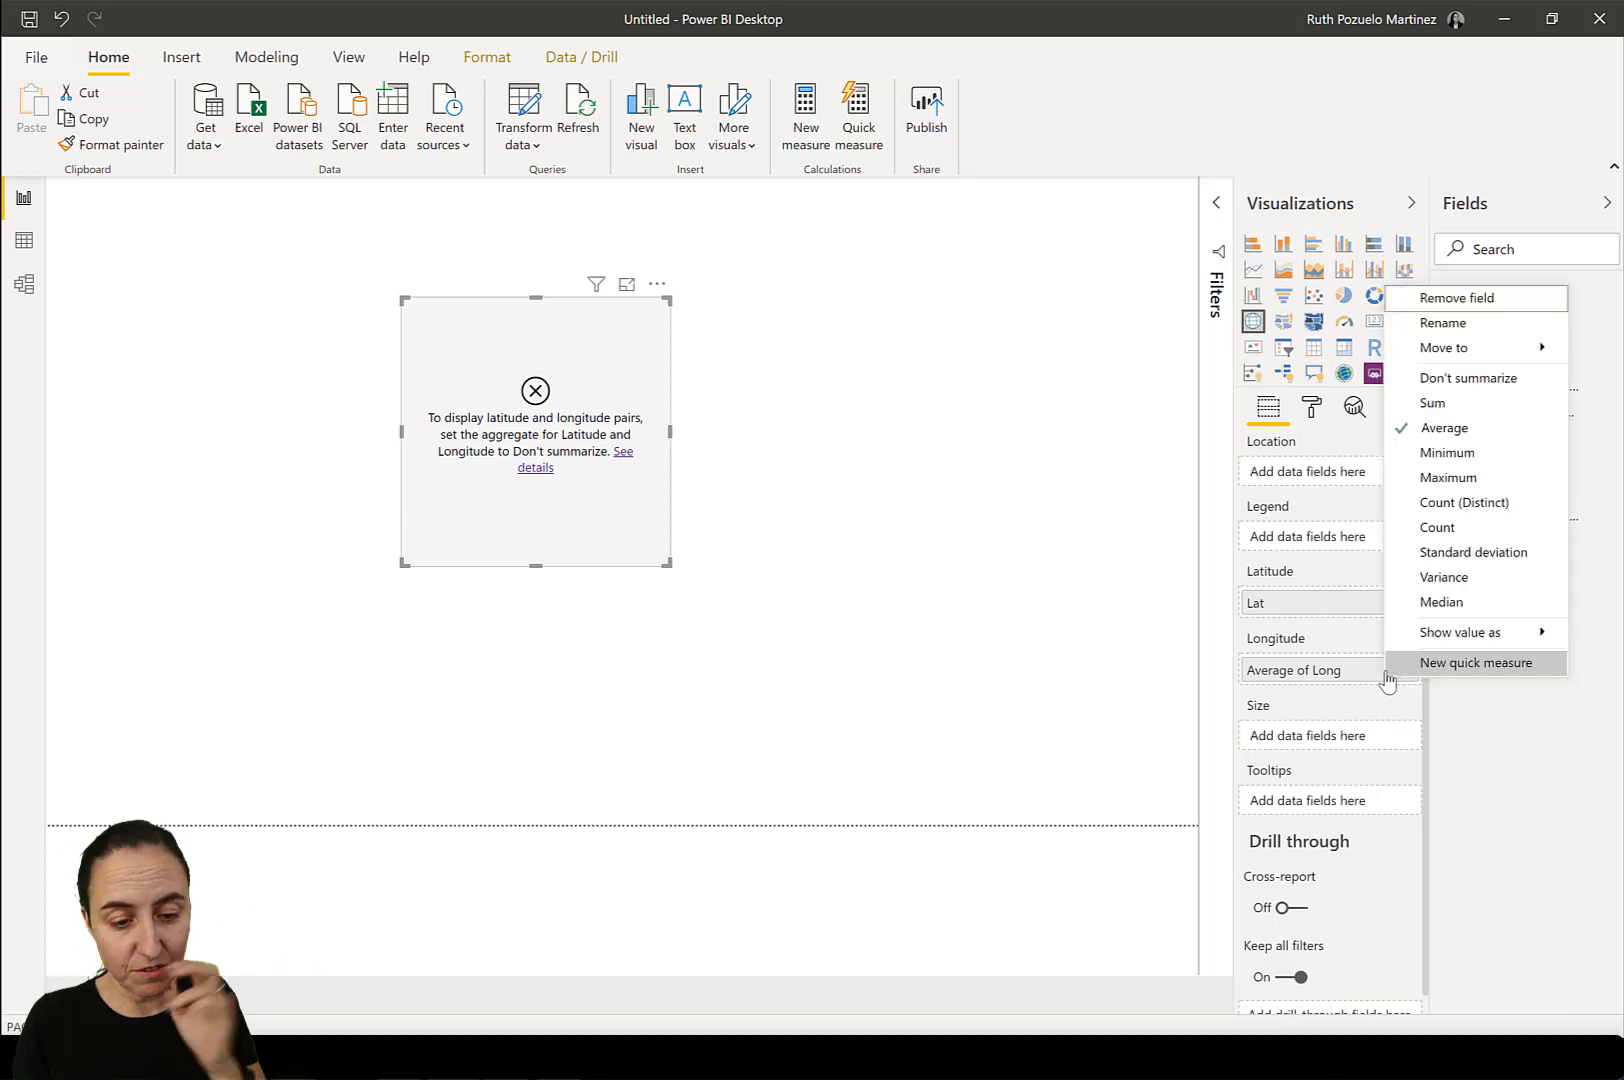
pyautogui.click(1455, 379)
pyautogui.moveTo(668, 562); pyautogui.dragTo(1062, 684)
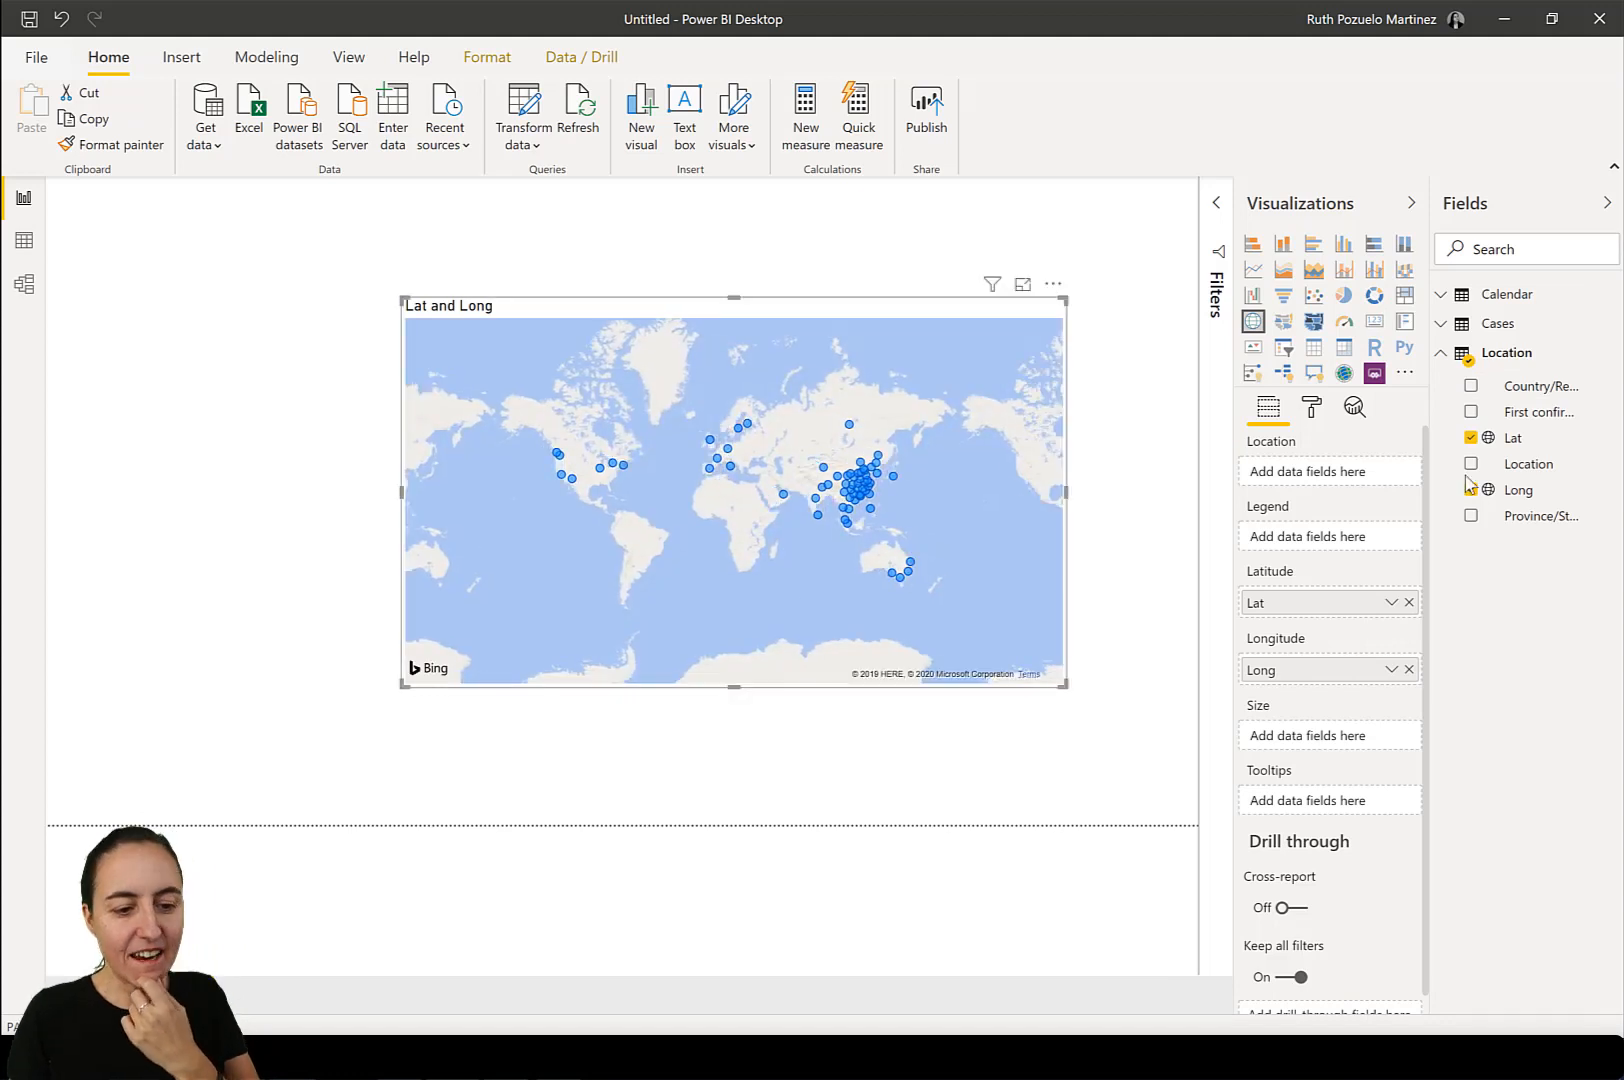
# Size the map's bubbles by the Cases field of the Cases table.
pyautogui.click(1510, 295)
pyautogui.click(1510, 295)
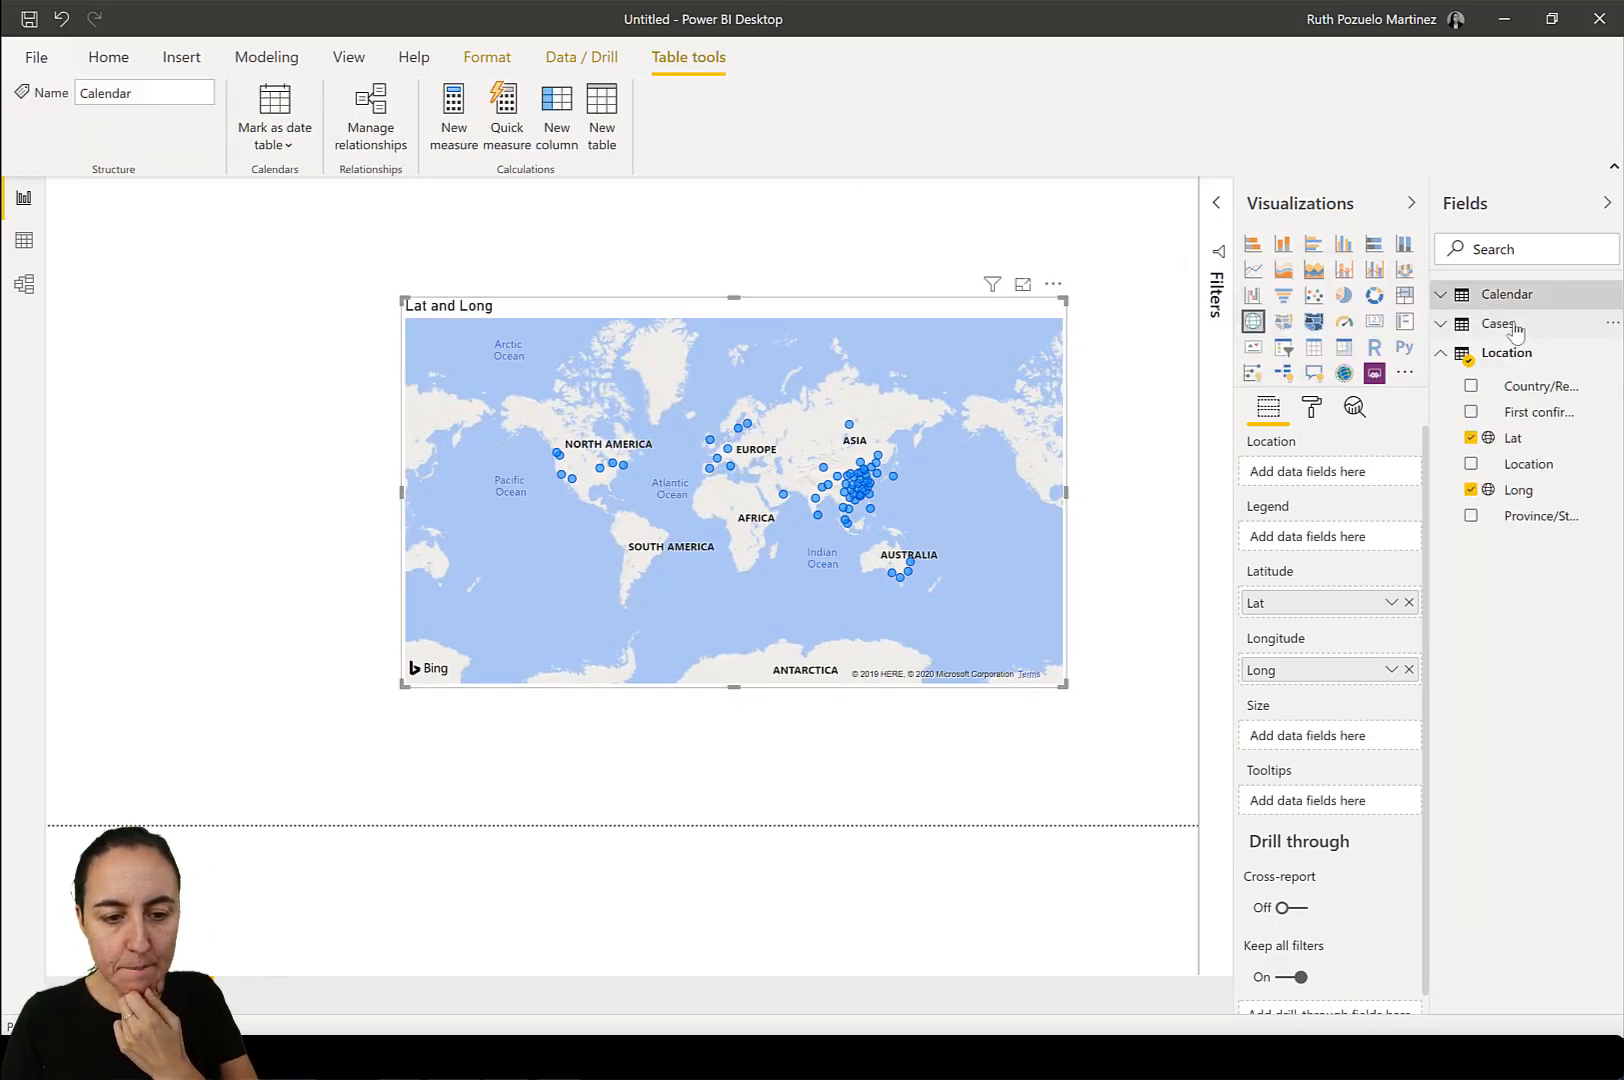
pyautogui.click(1515, 325)
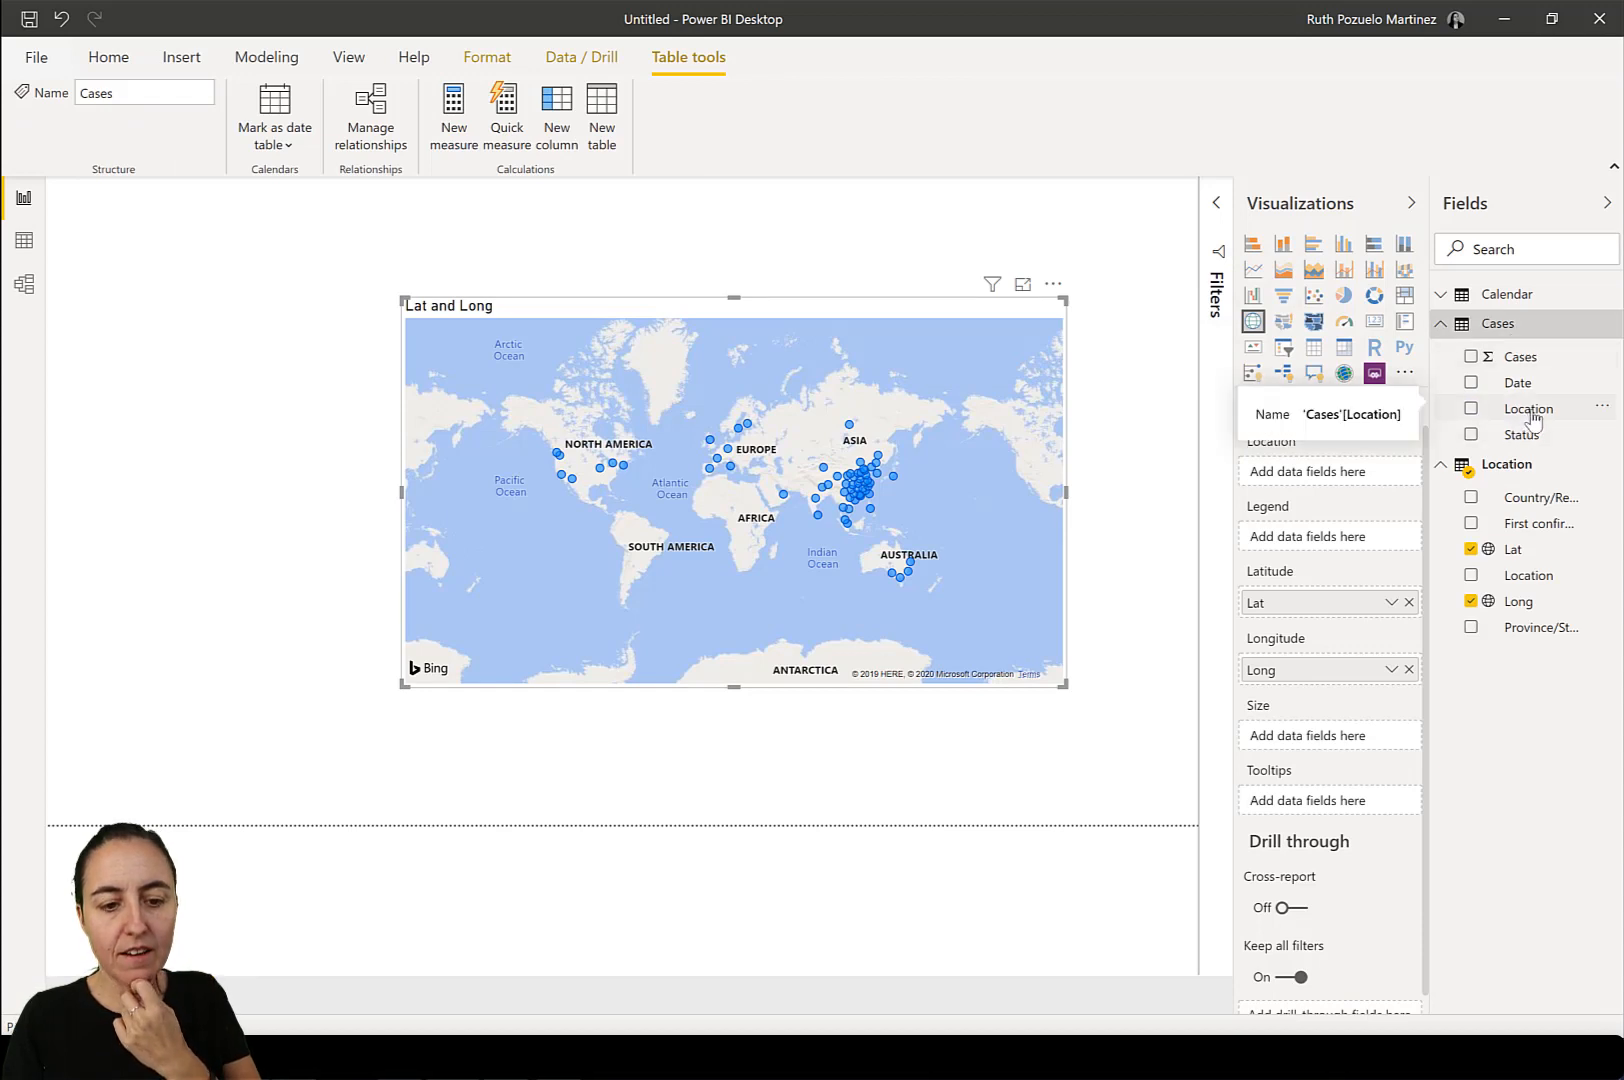
pyautogui.moveTo(1518, 357); pyautogui.dragTo(1323, 745)
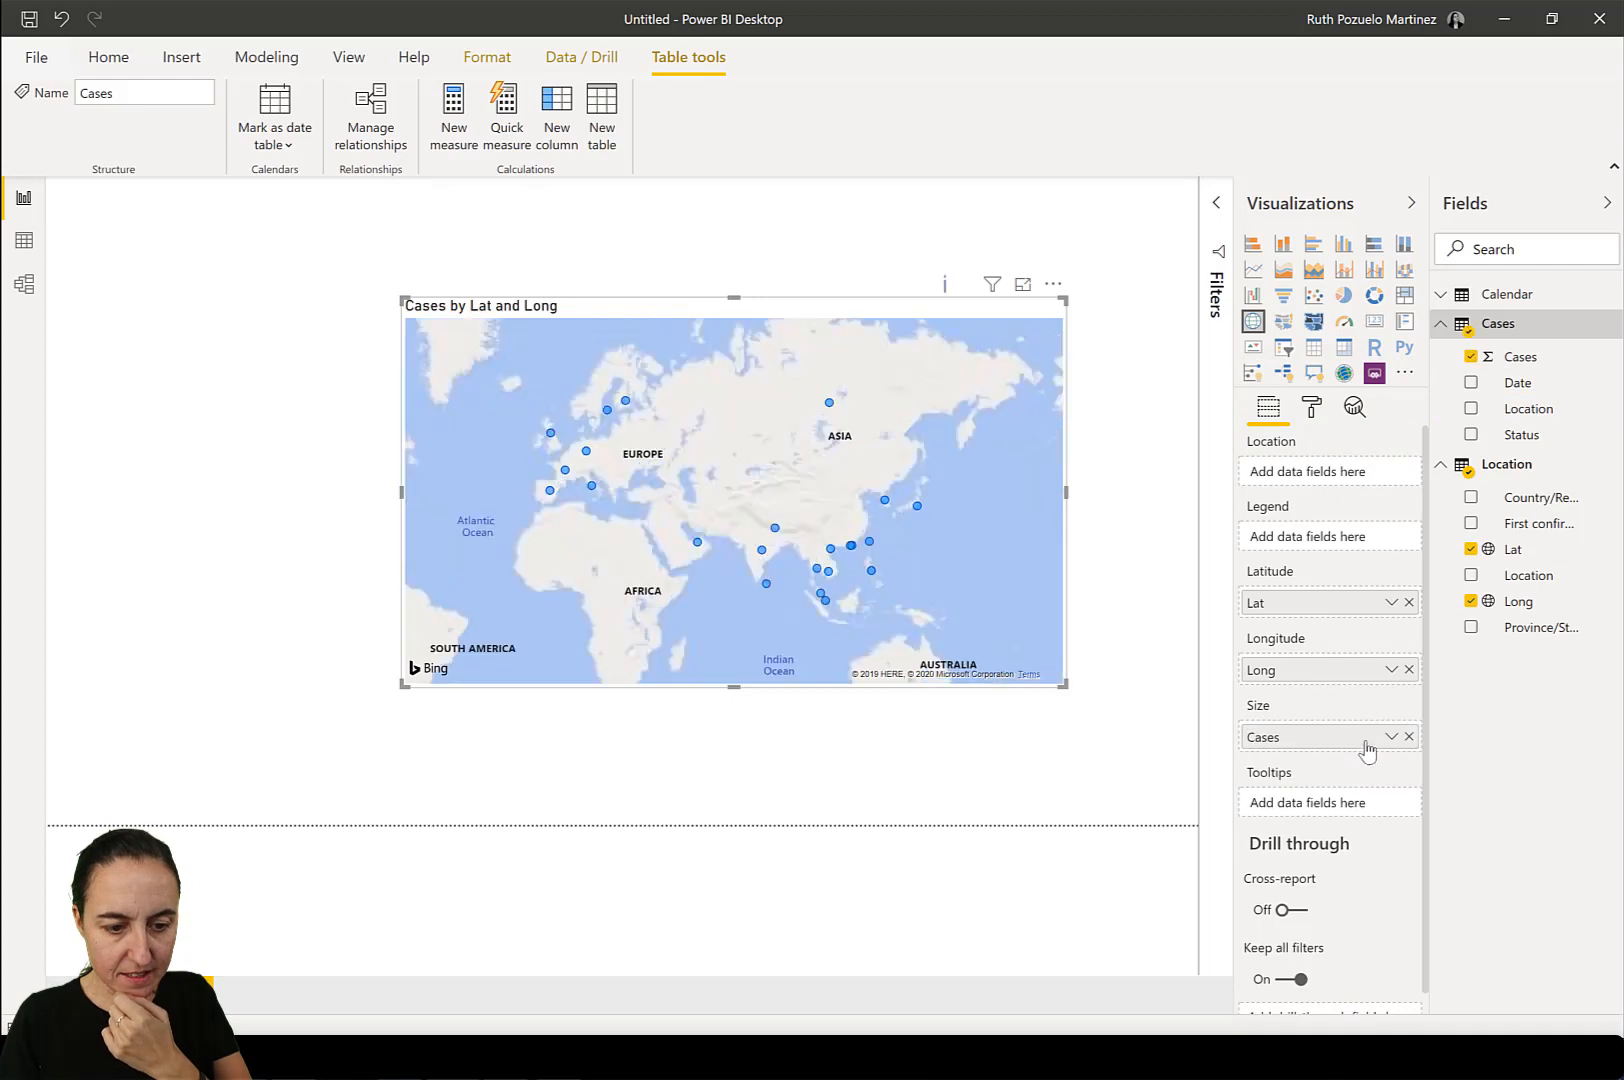
# Aggregate the map's Cases size field by Maximum, widen the map, and check the data point in Russia.
pyautogui.click(1390, 737)
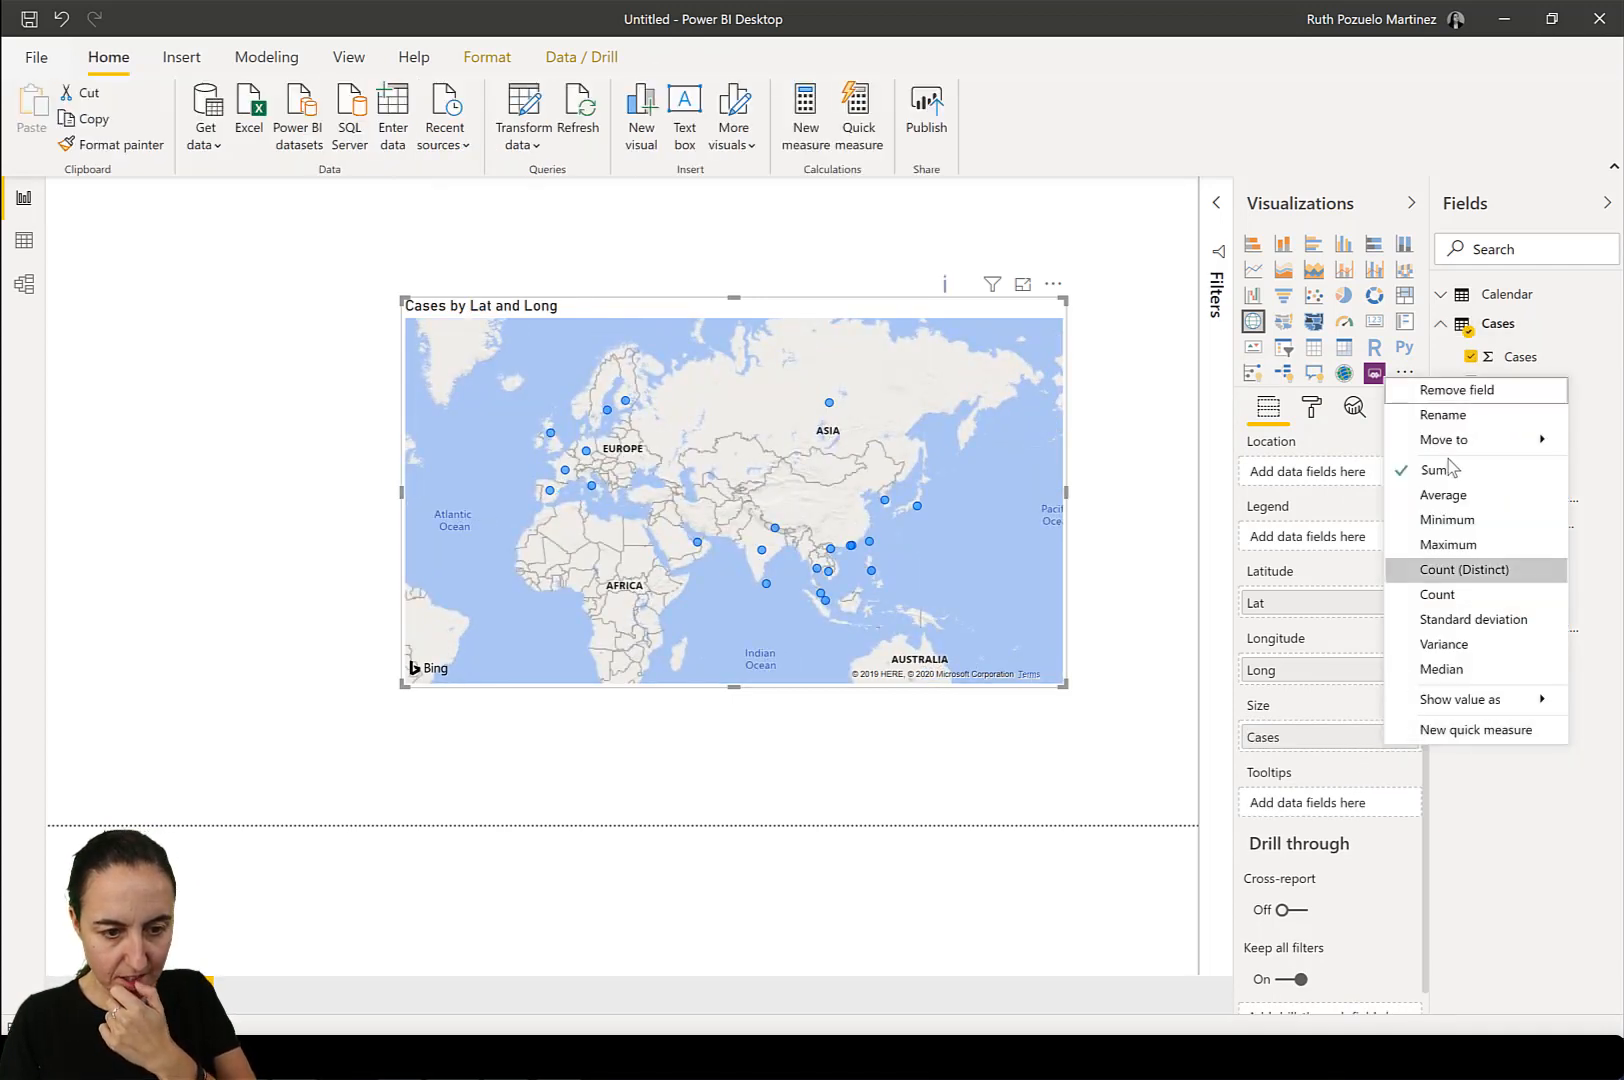
pyautogui.click(1467, 545)
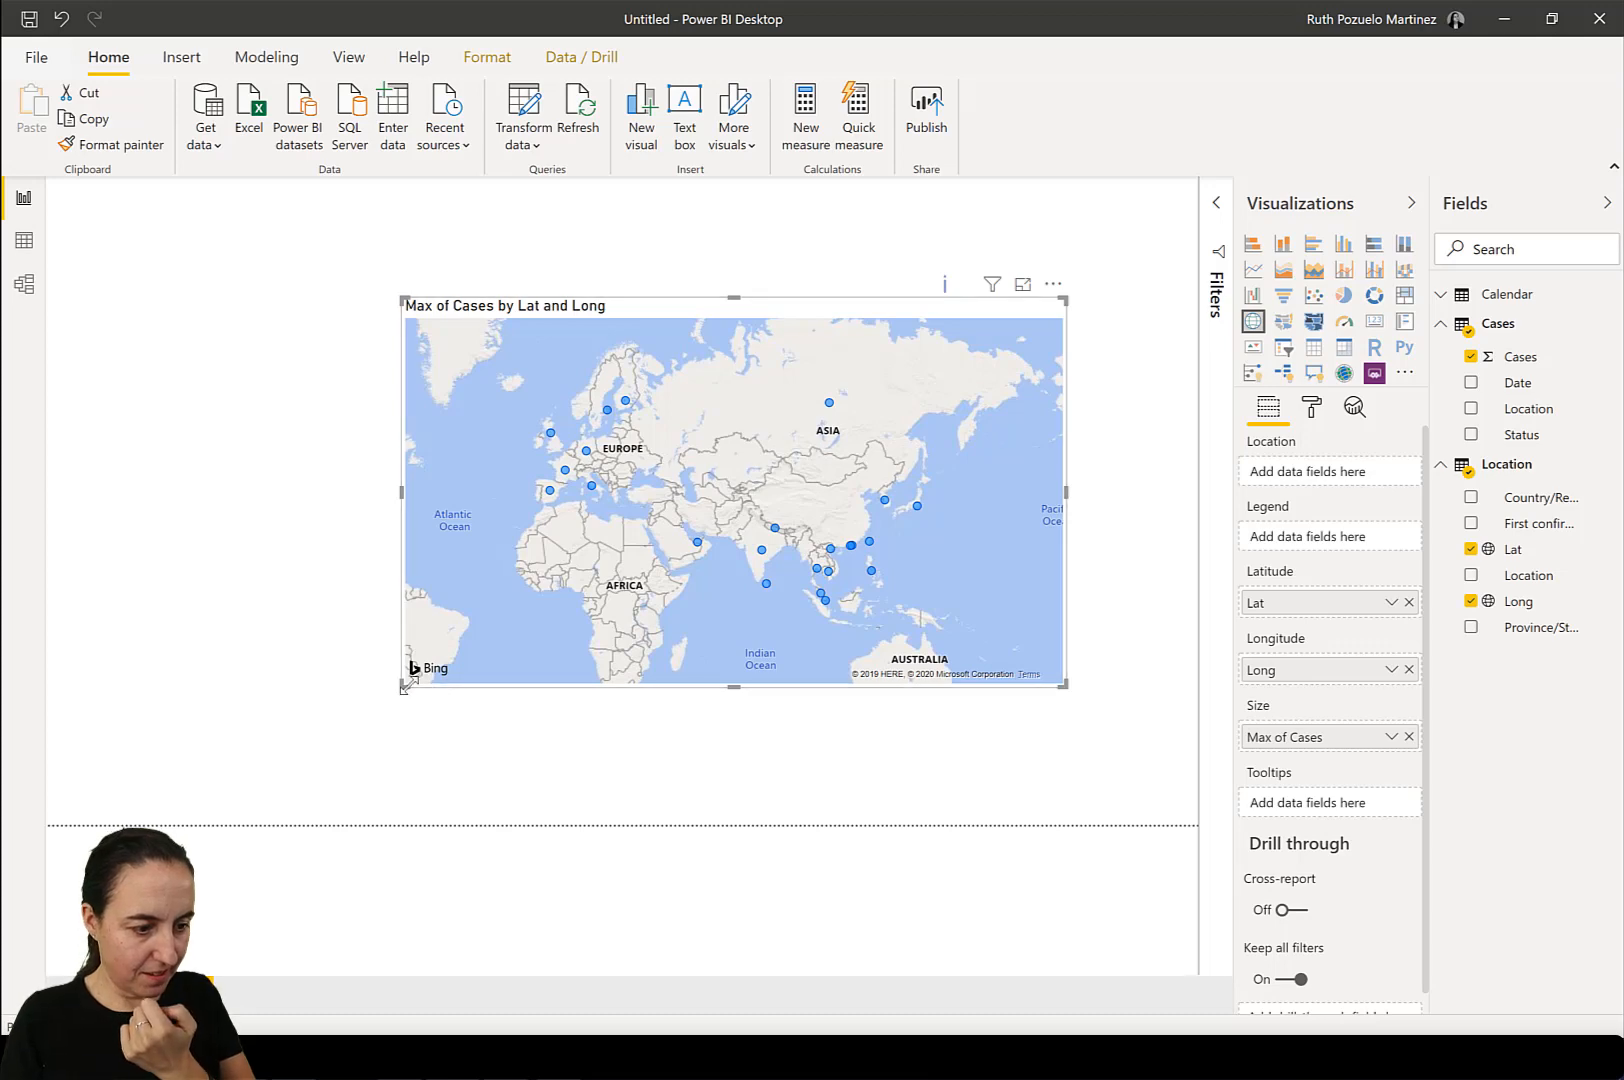
pyautogui.moveTo(403, 688); pyautogui.dragTo(130, 738)
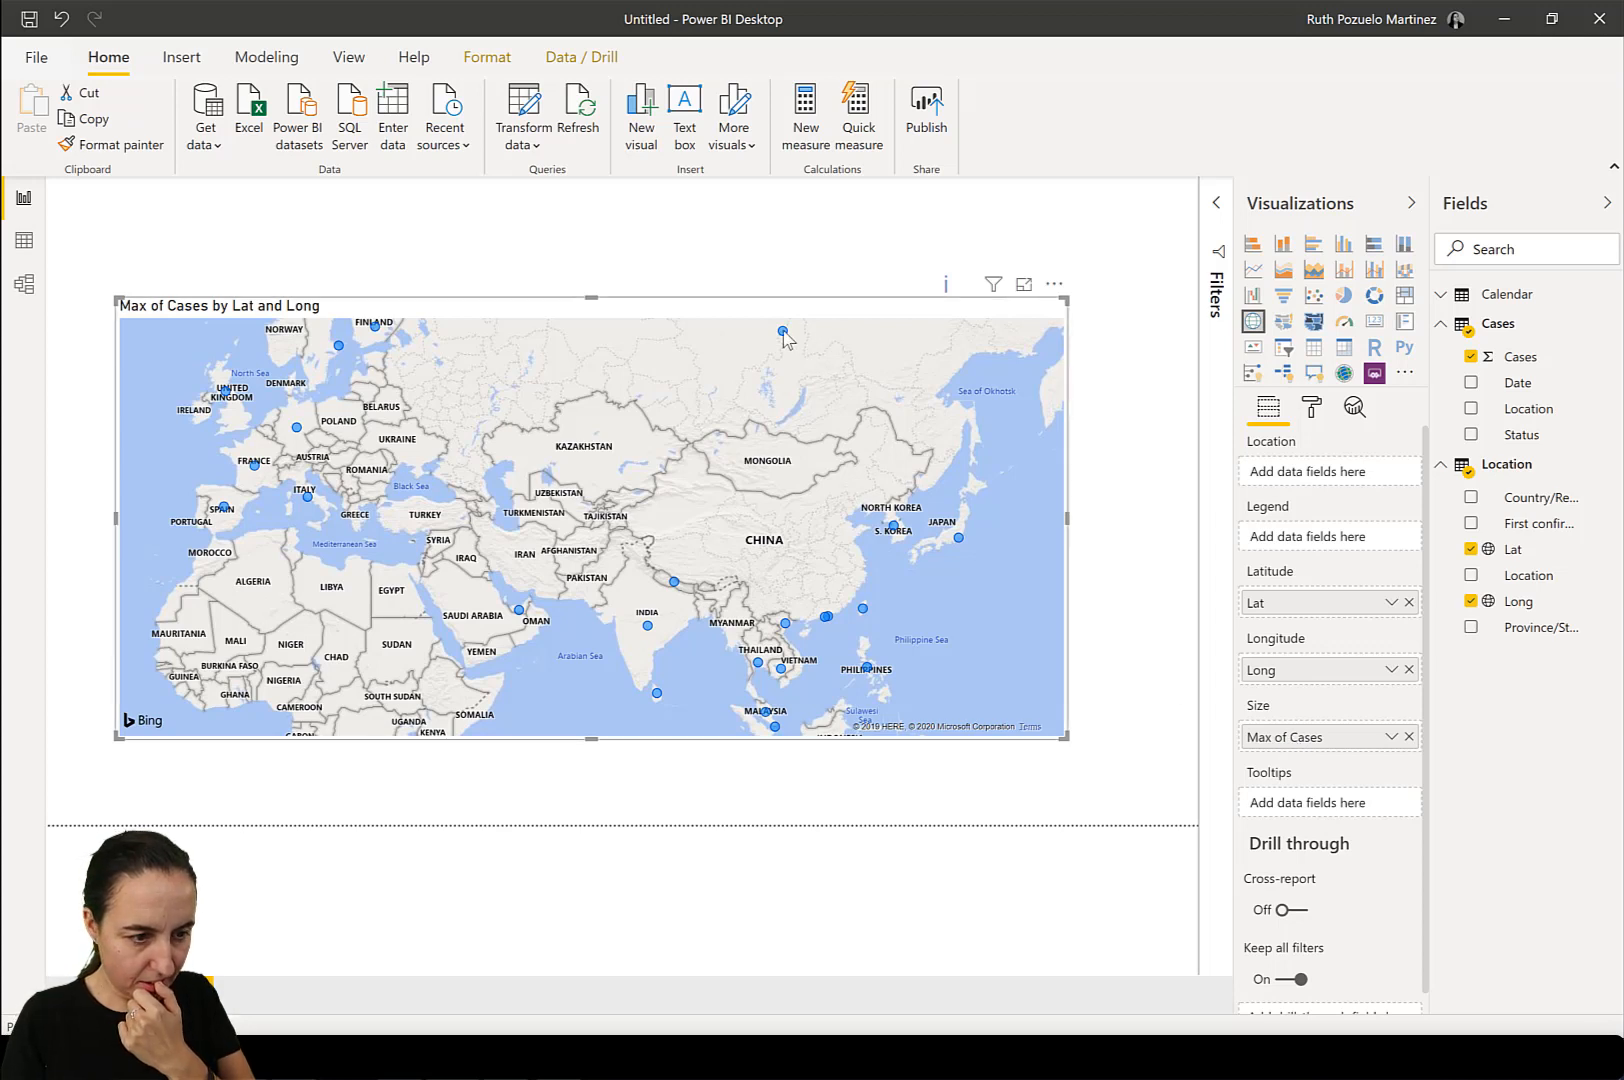
pyautogui.moveTo(784, 333)
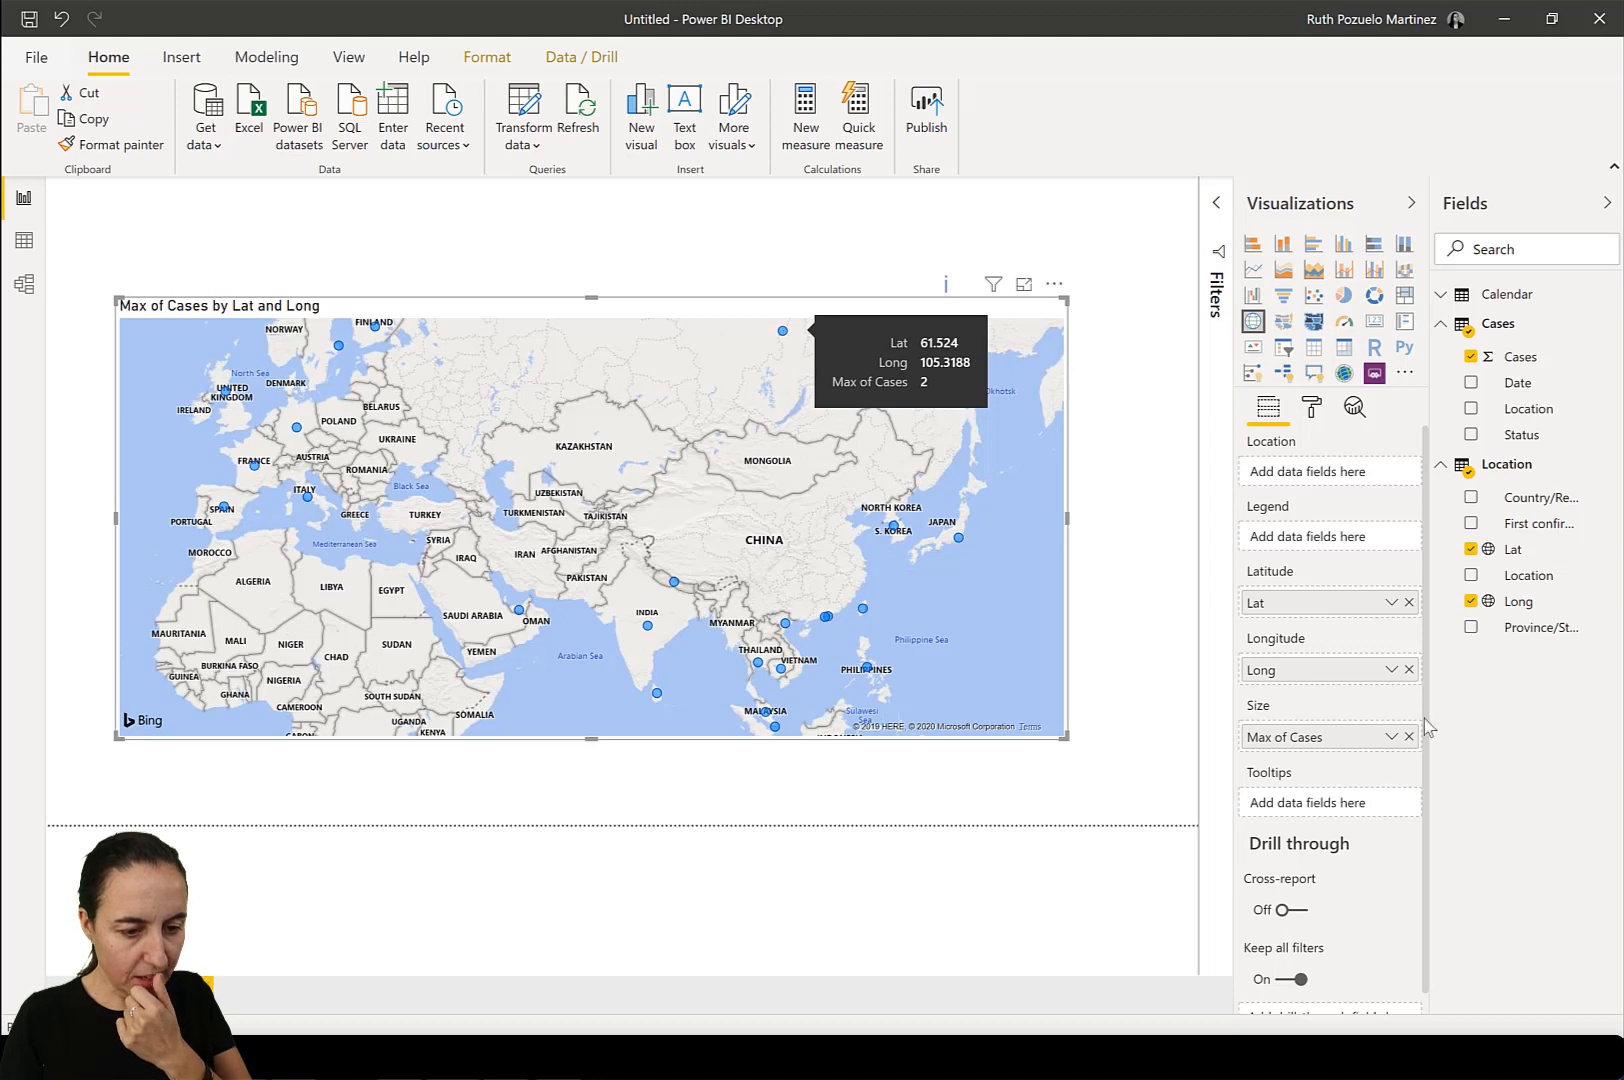
# Set the map's Cases aggregation to Sum and narrow the map to the page's left half.
pyautogui.click(1390, 738)
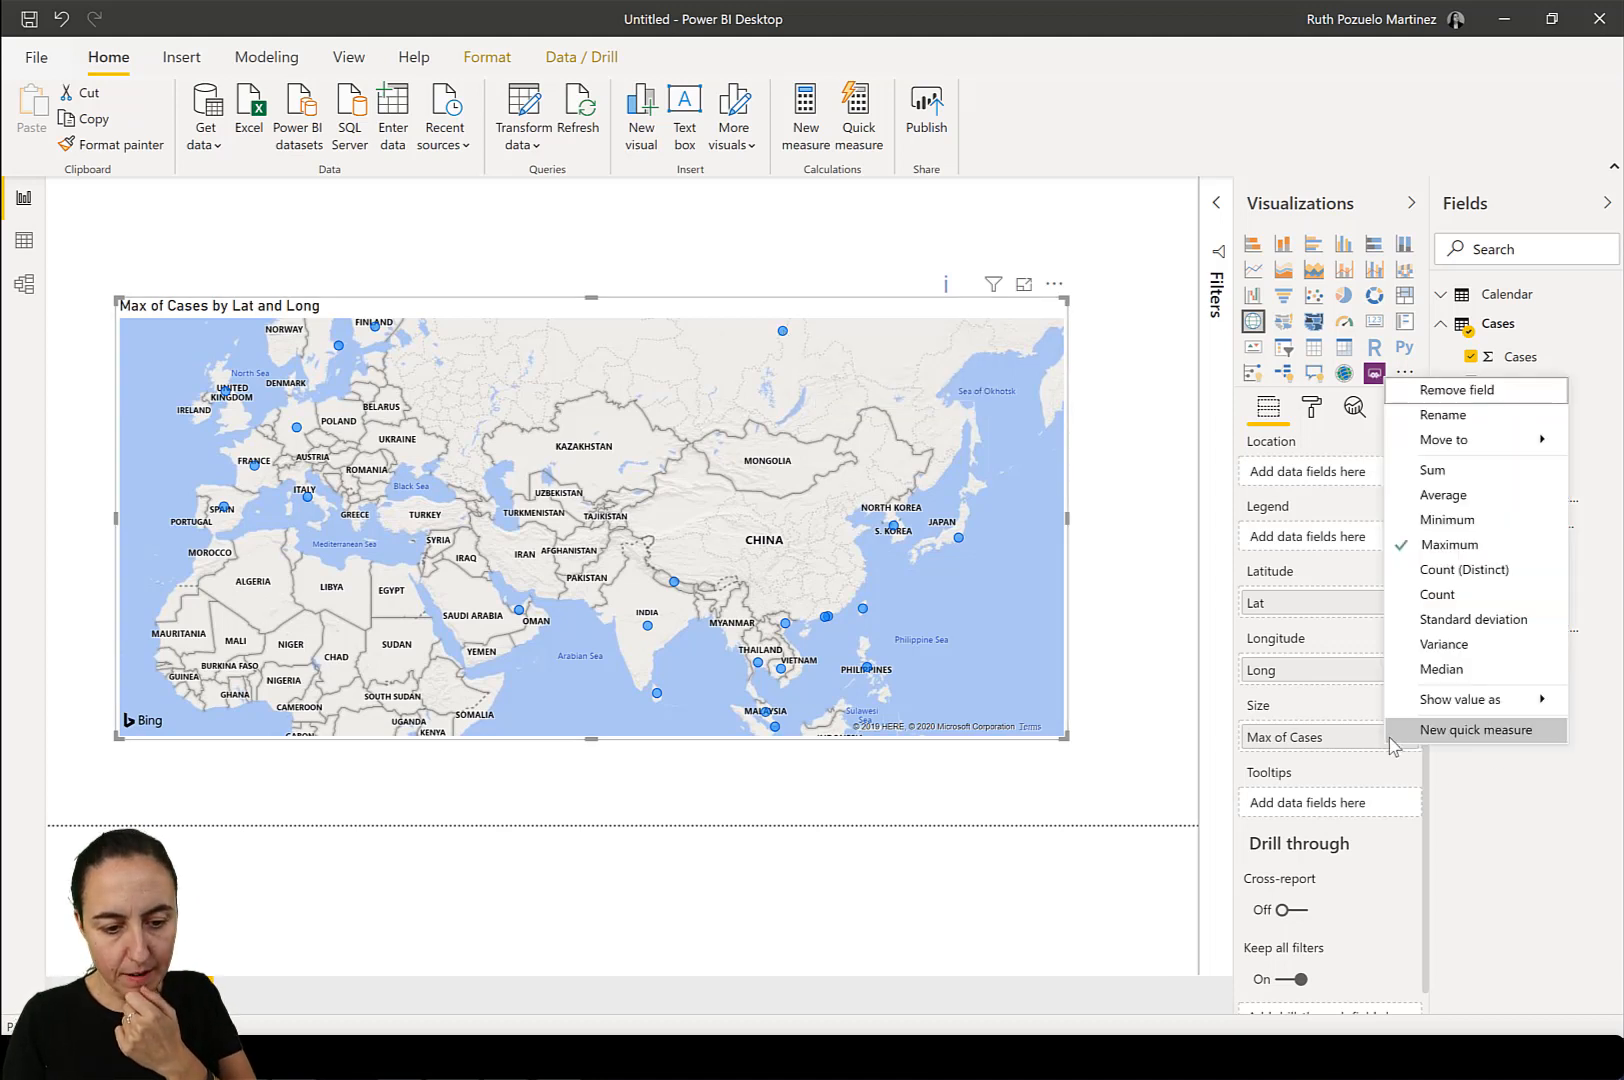
pyautogui.click(1425, 470)
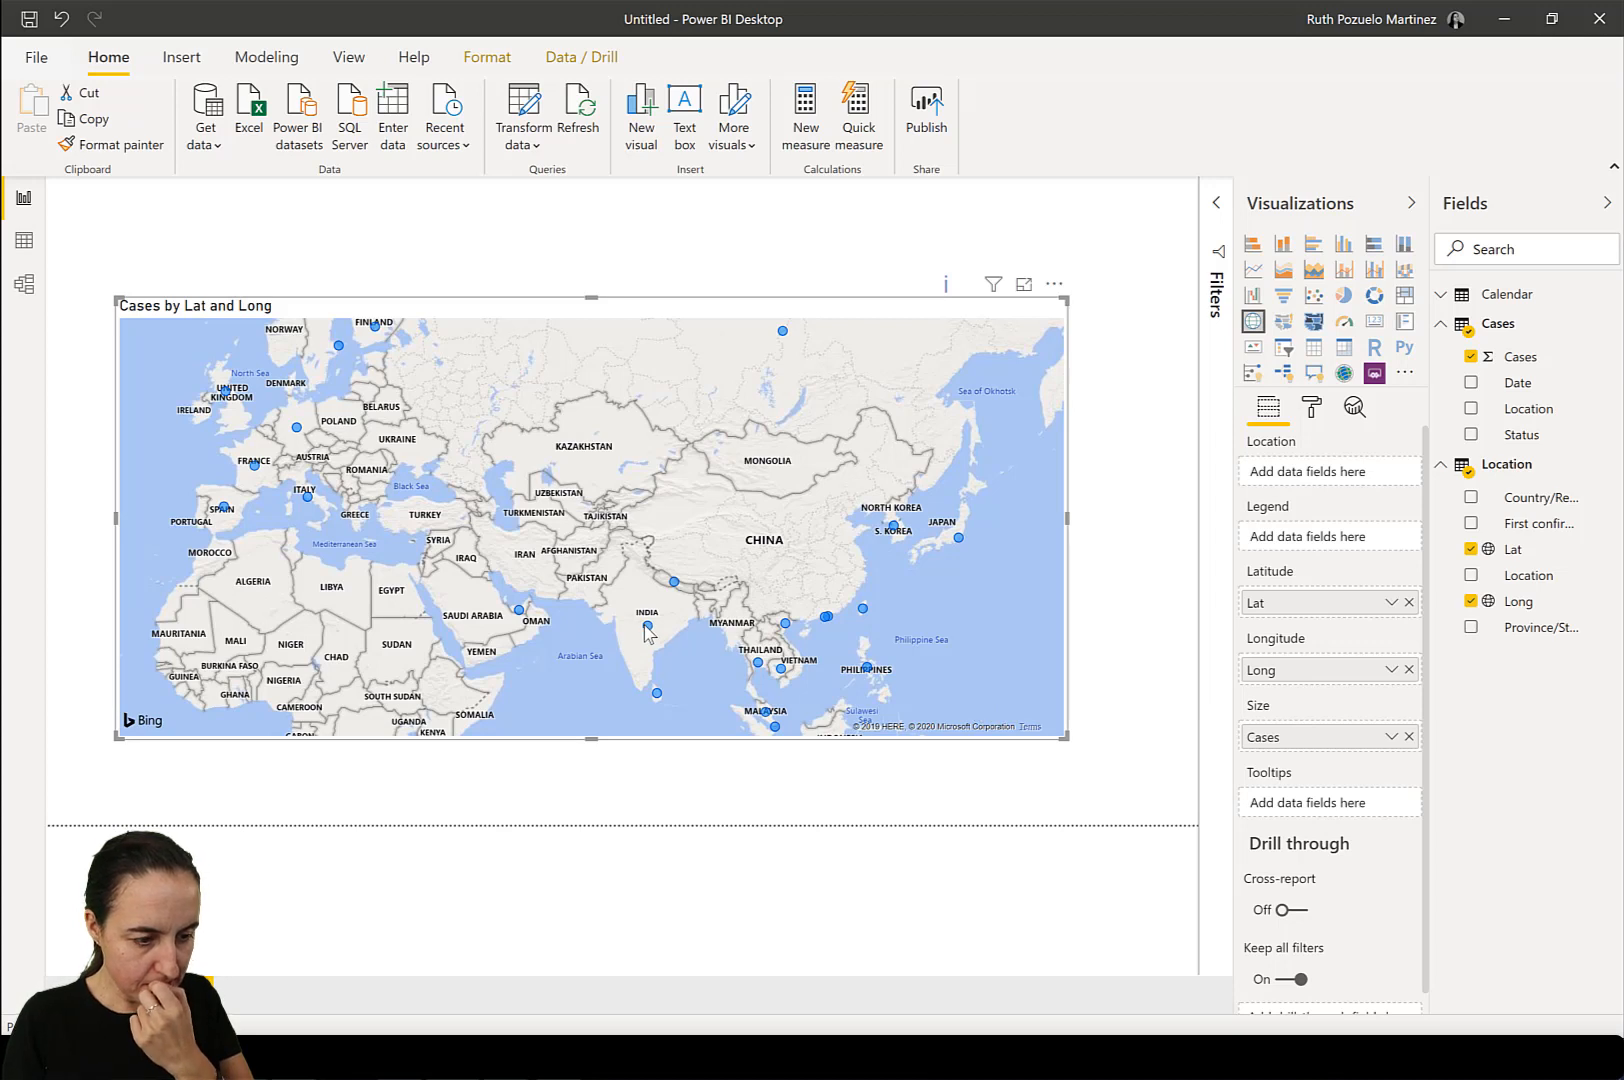
pyautogui.moveTo(649, 631)
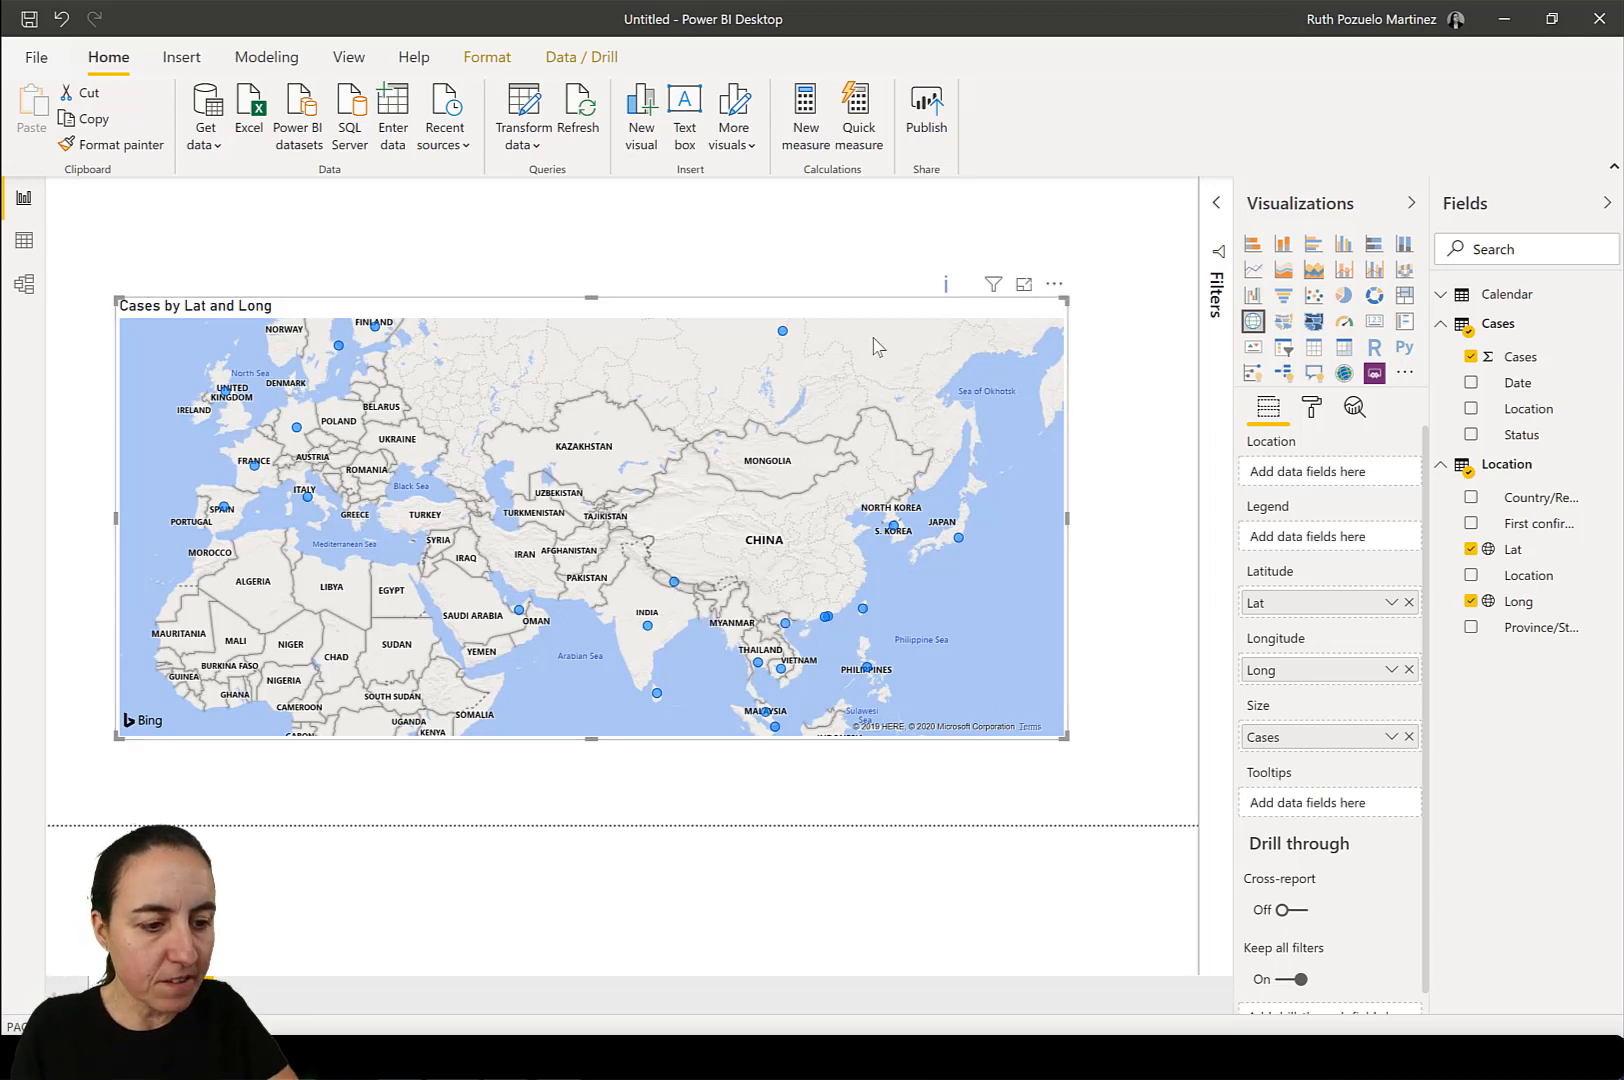
pyautogui.moveTo(1066, 299); pyautogui.dragTo(580, 326)
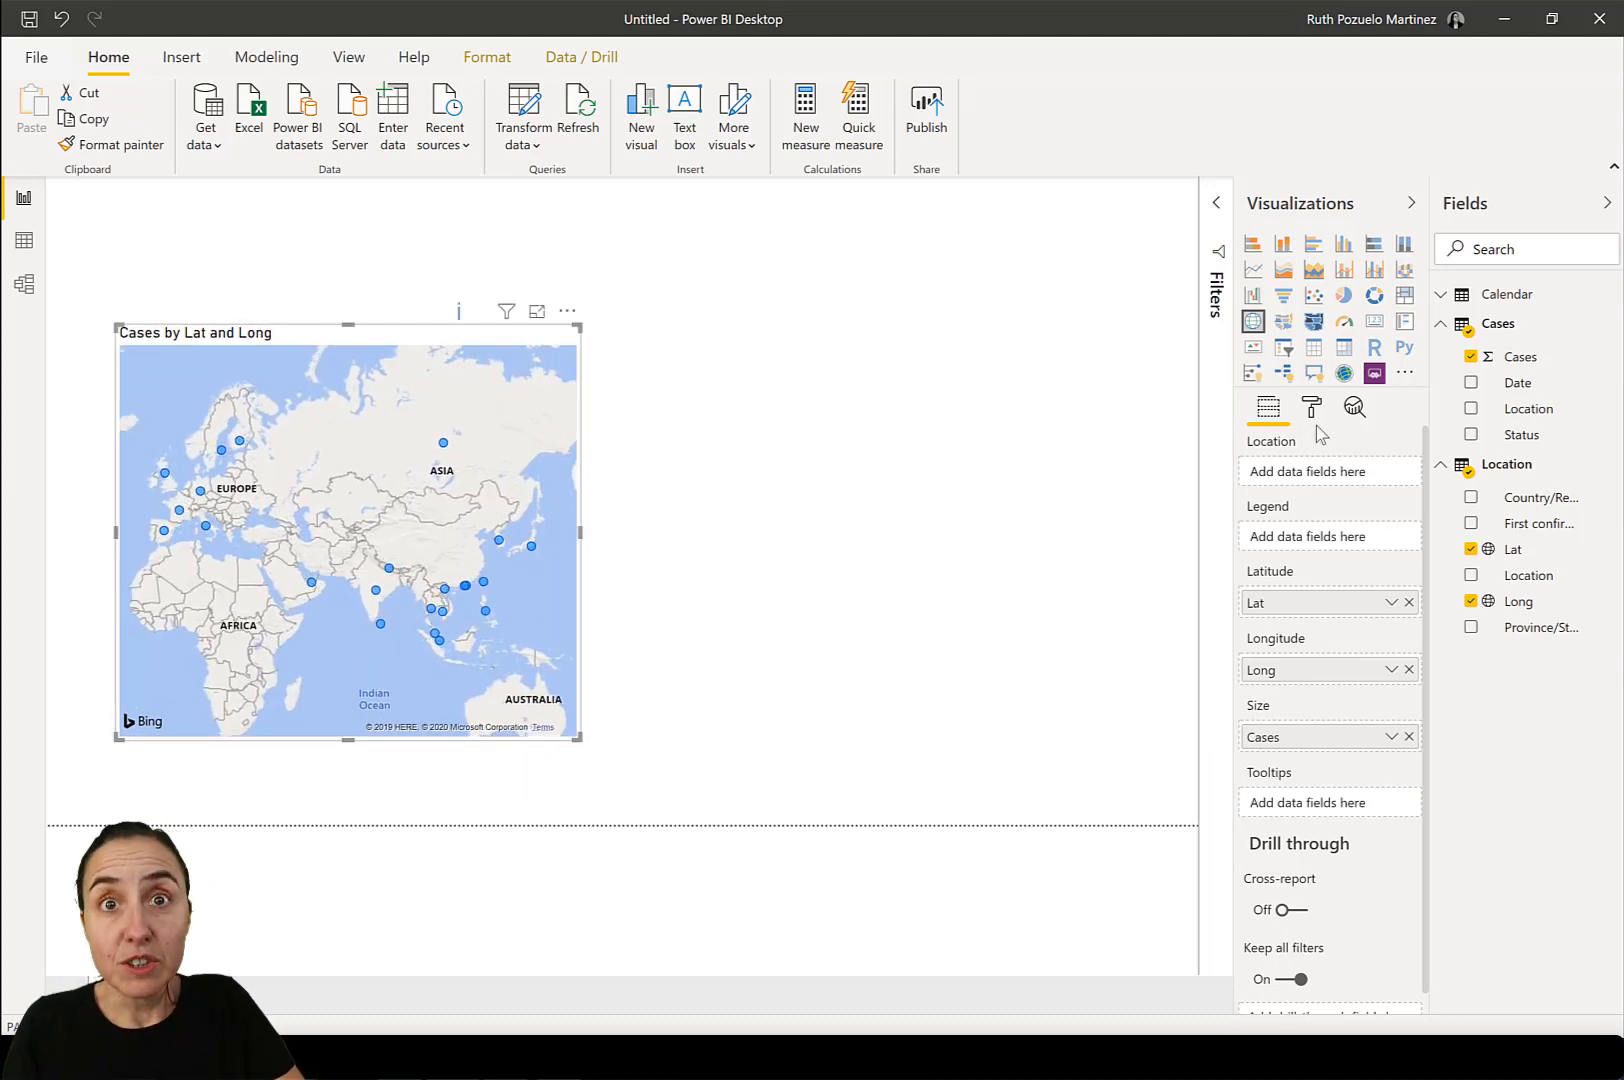
# Create a table visual beside the map listing Calendar's Date with Cases from the Cases table.
pyautogui.click(1512, 294)
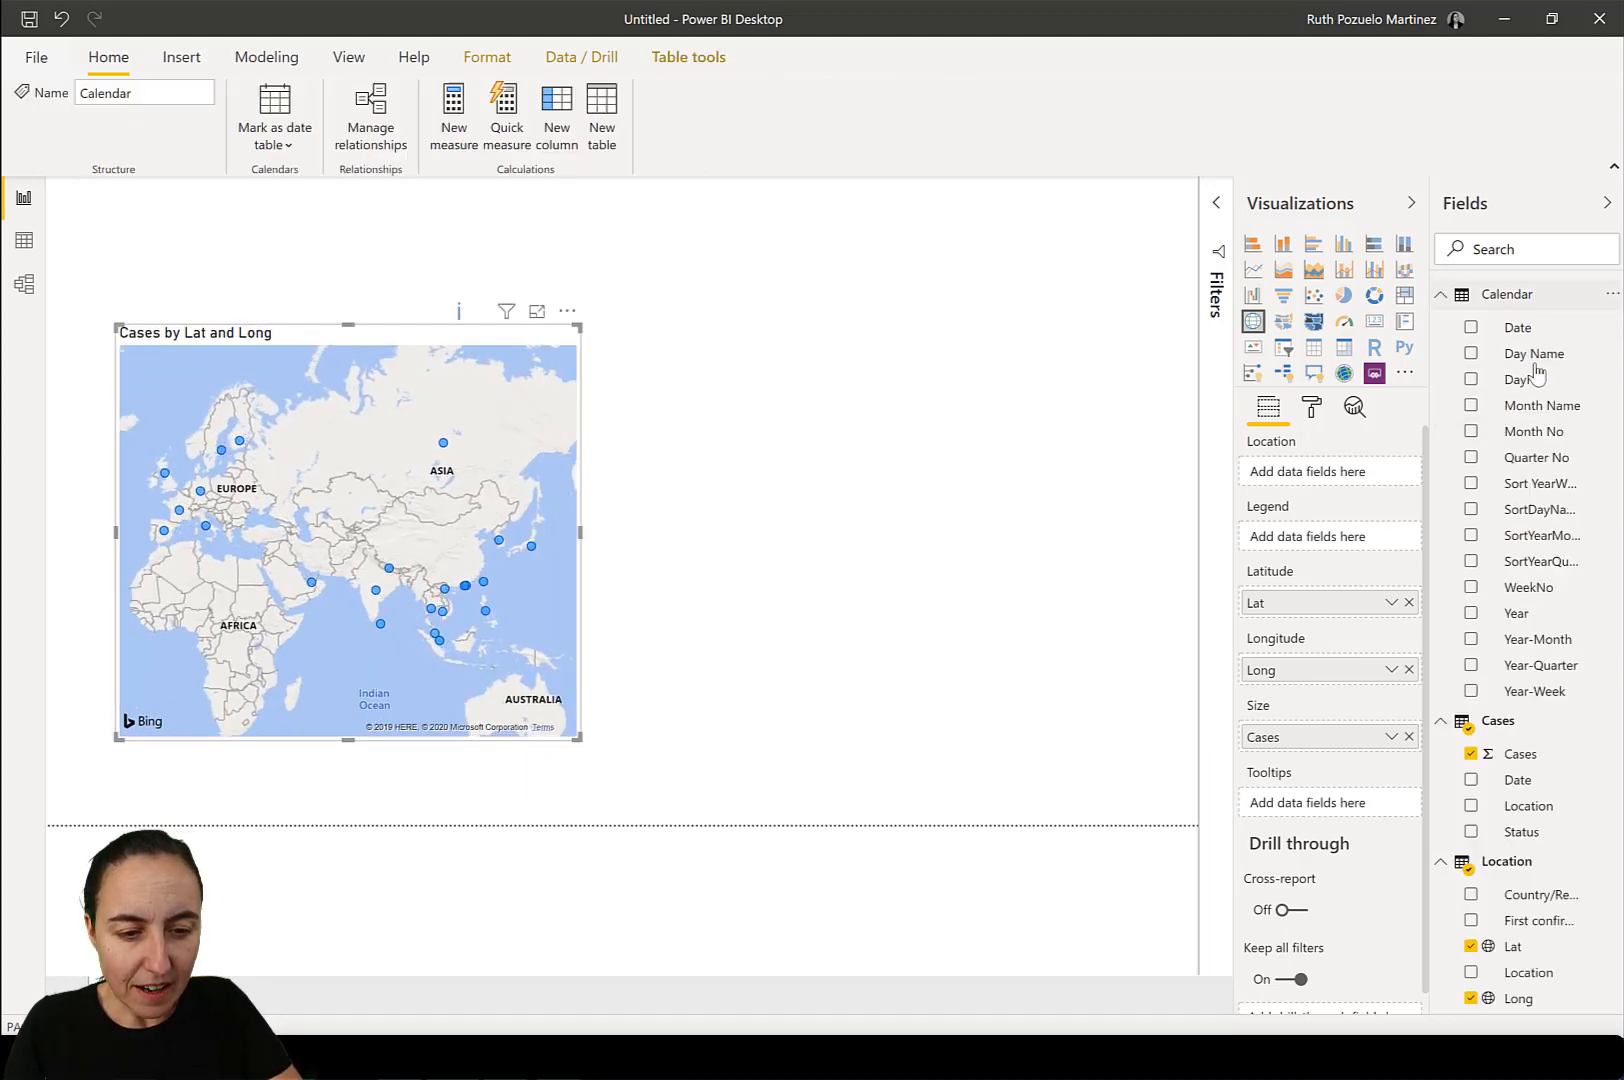
pyautogui.moveTo(1517, 327); pyautogui.dragTo(728, 445)
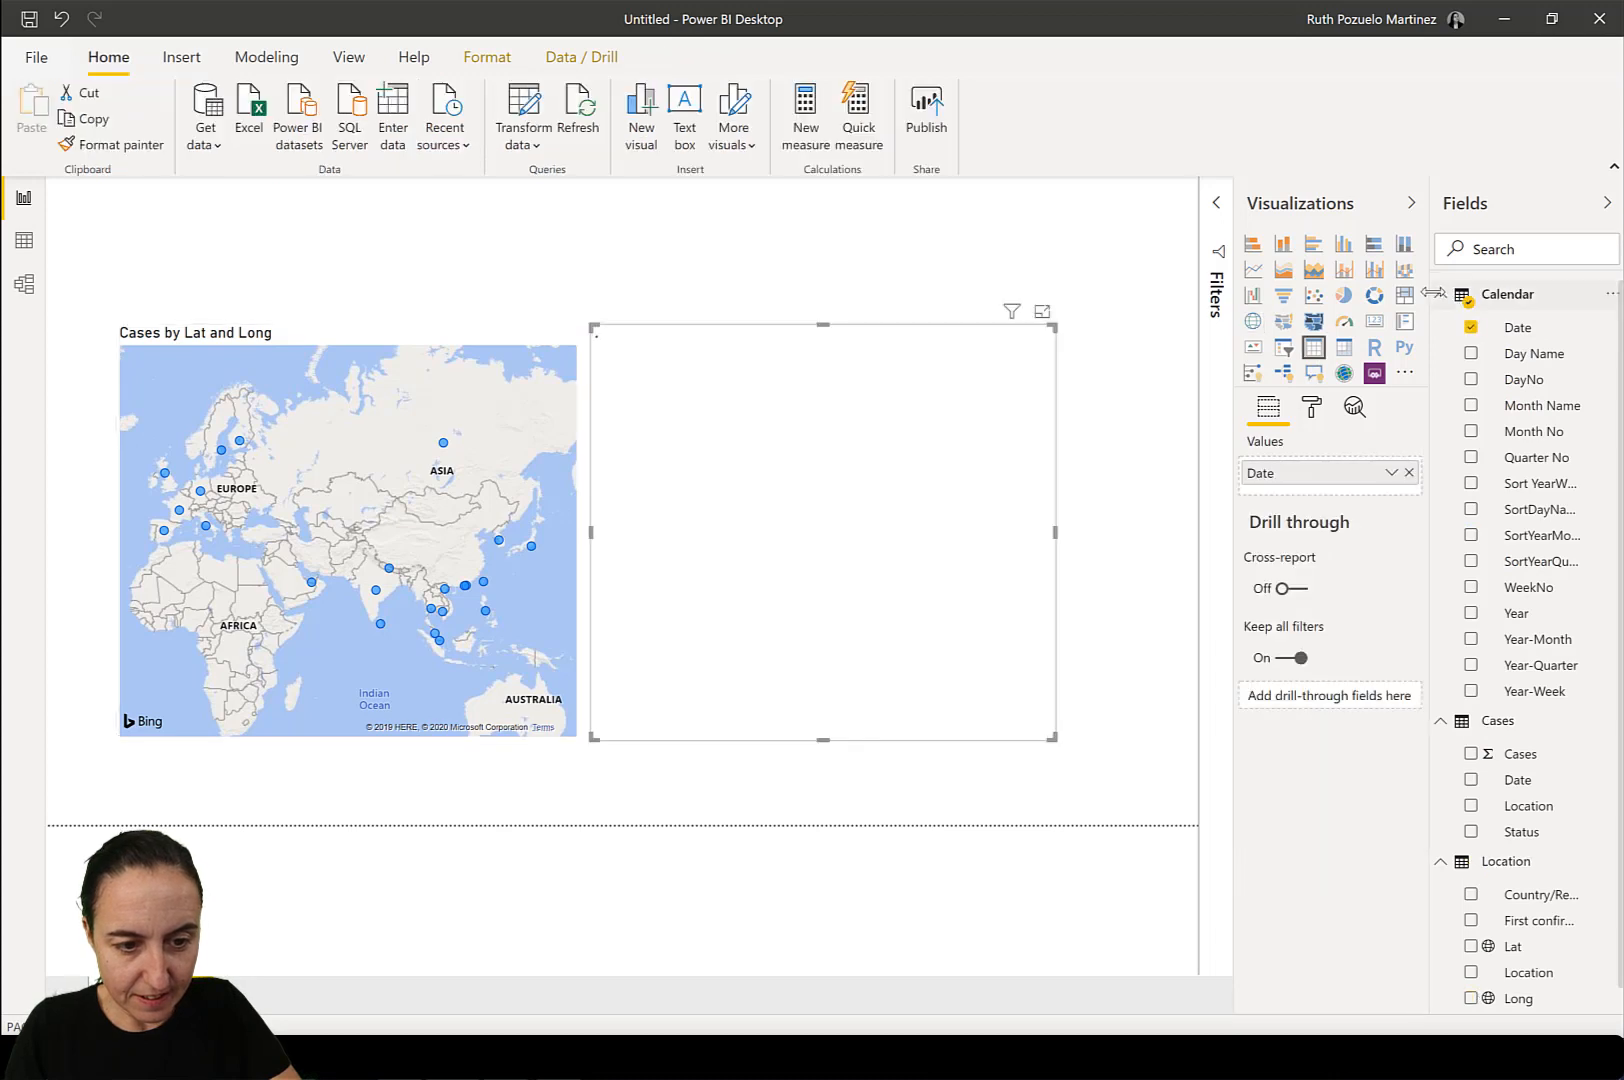
pyautogui.click(1441, 294)
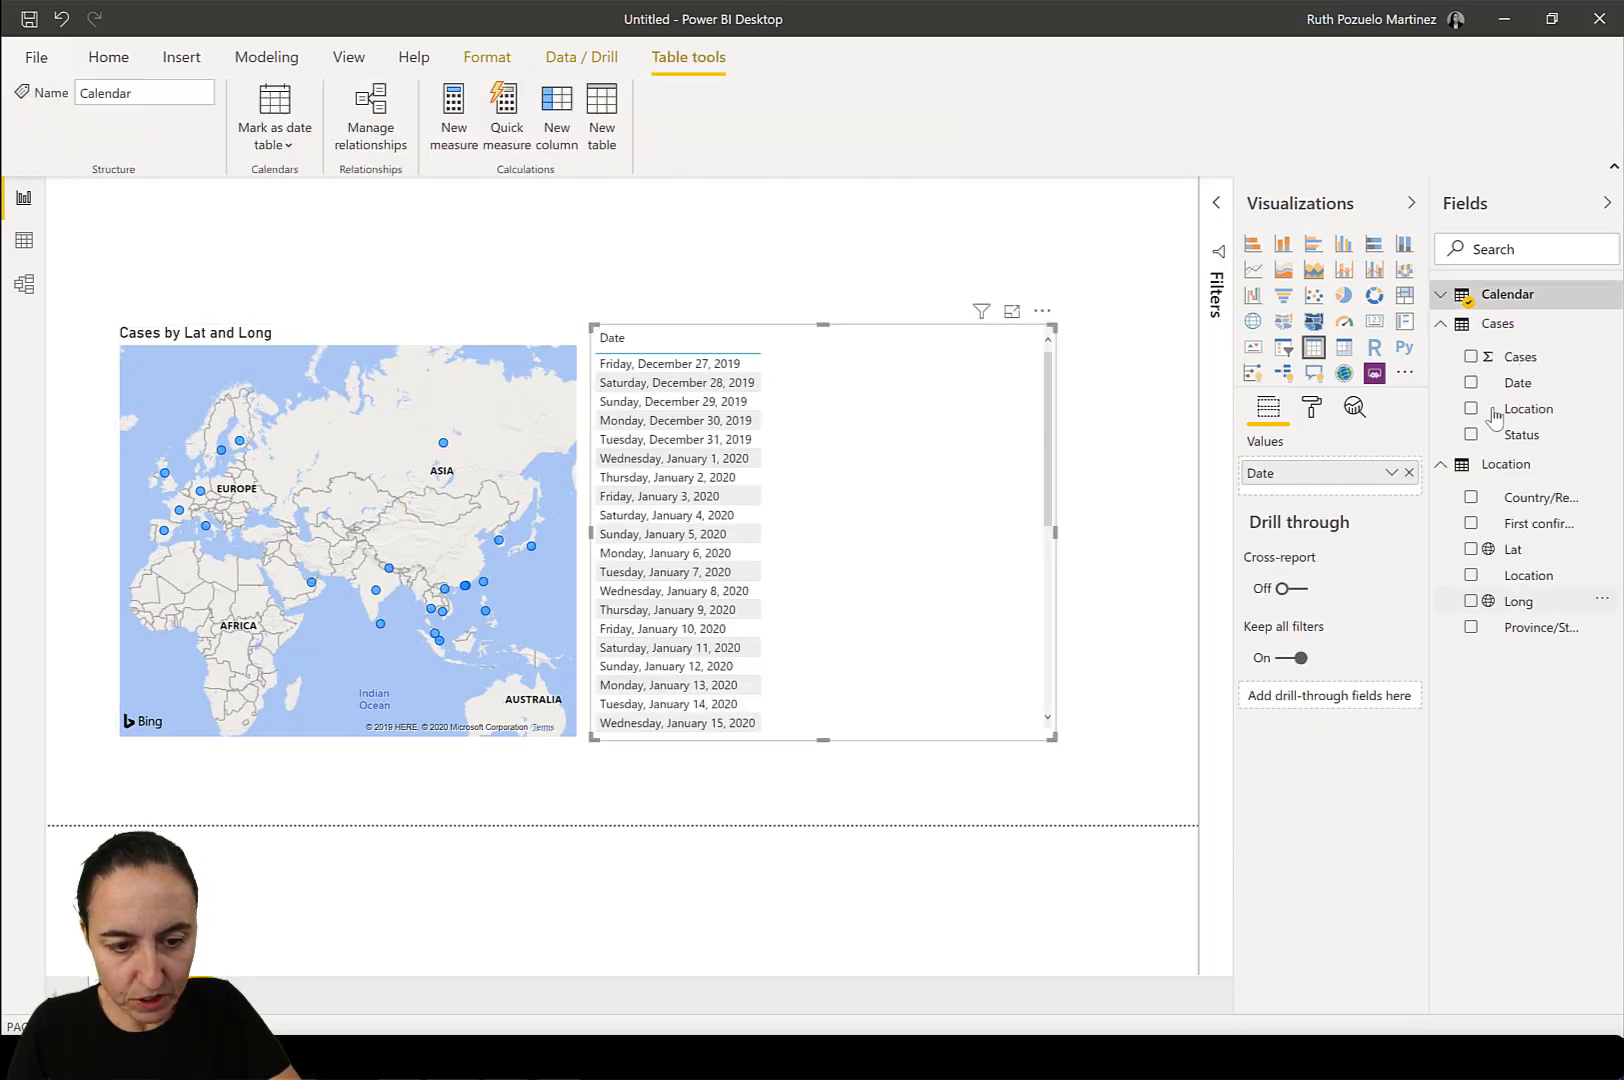
pyautogui.moveTo(748, 513); pyautogui.dragTo(895, 544)
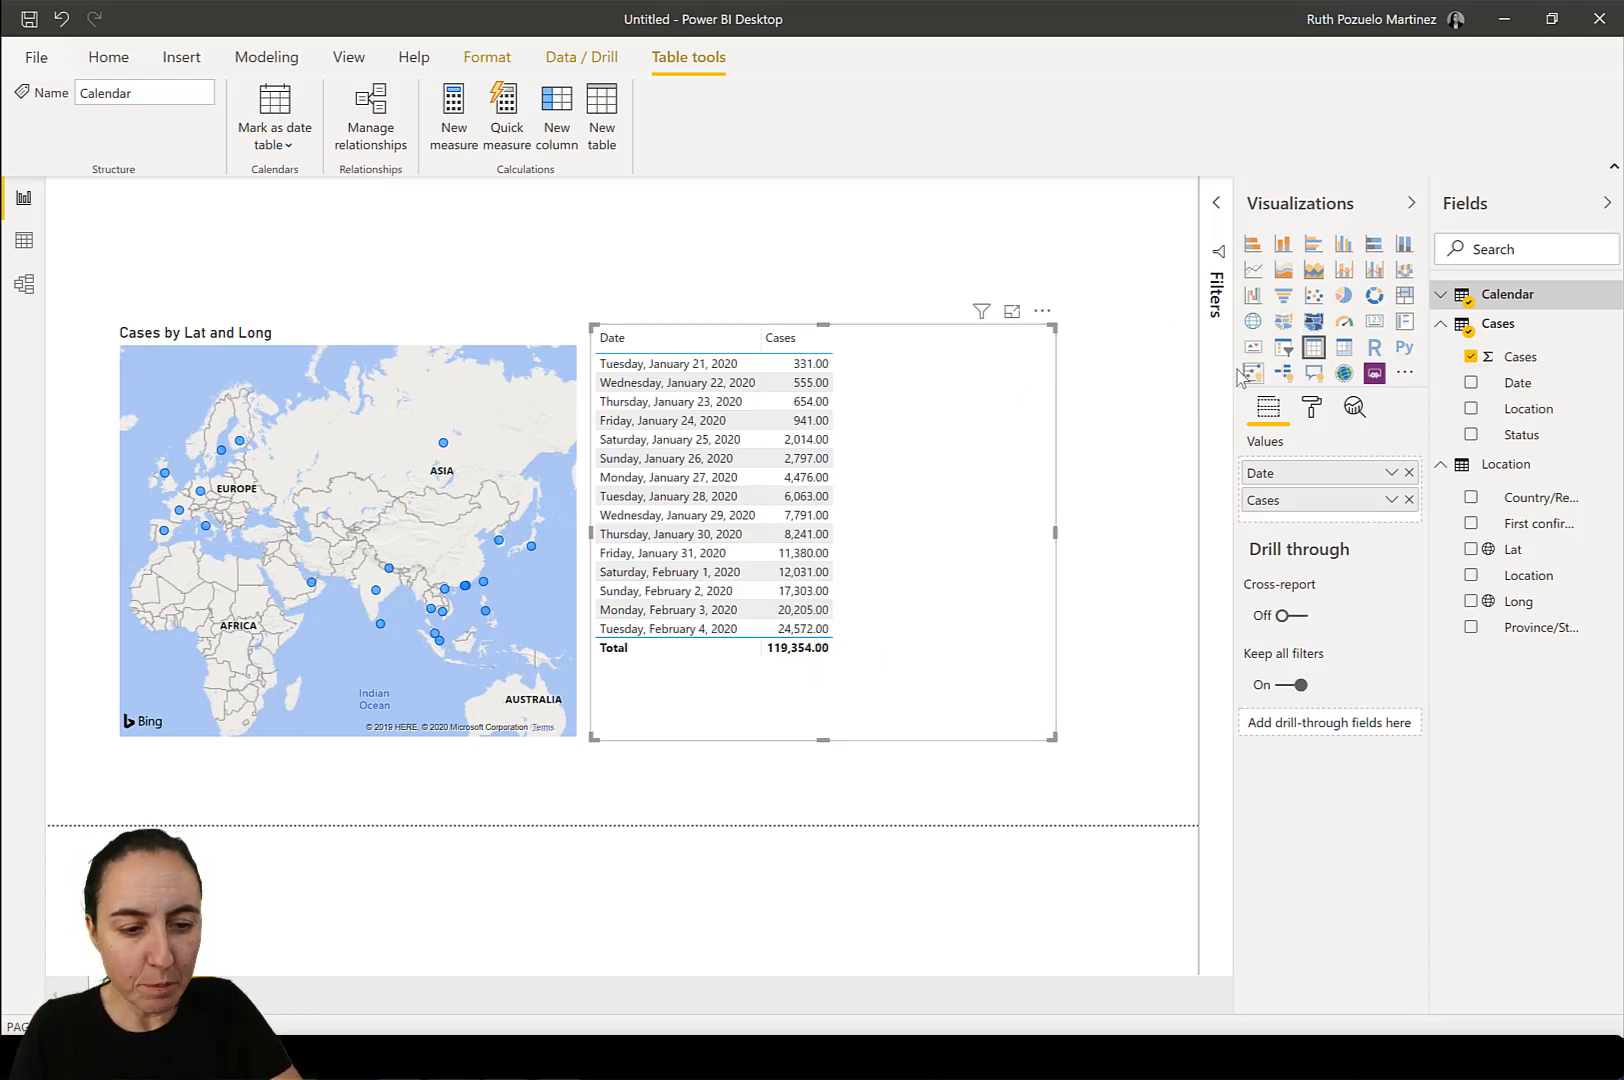
# Add a slicer on Calendar's Date and shrink it to fit above the table visual.
pyautogui.click(1500, 294)
pyautogui.moveTo(1518, 327); pyautogui.dragTo(880, 245)
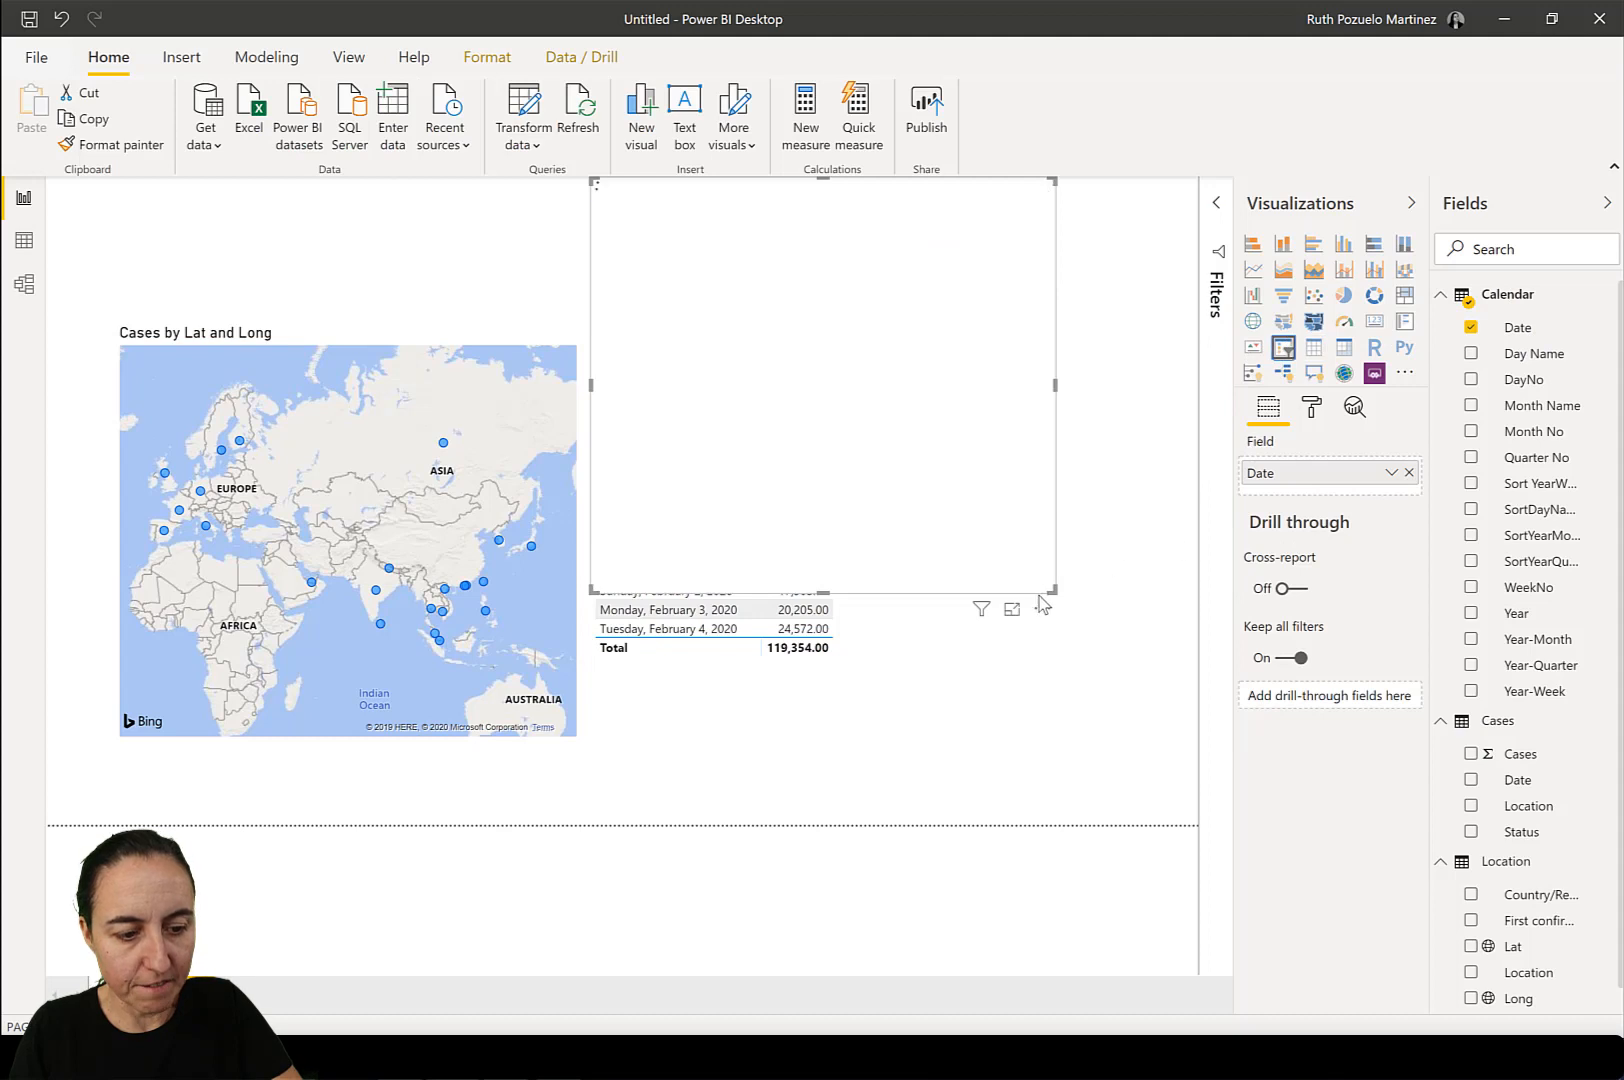
pyautogui.moveTo(1041, 597); pyautogui.dragTo(905, 258)
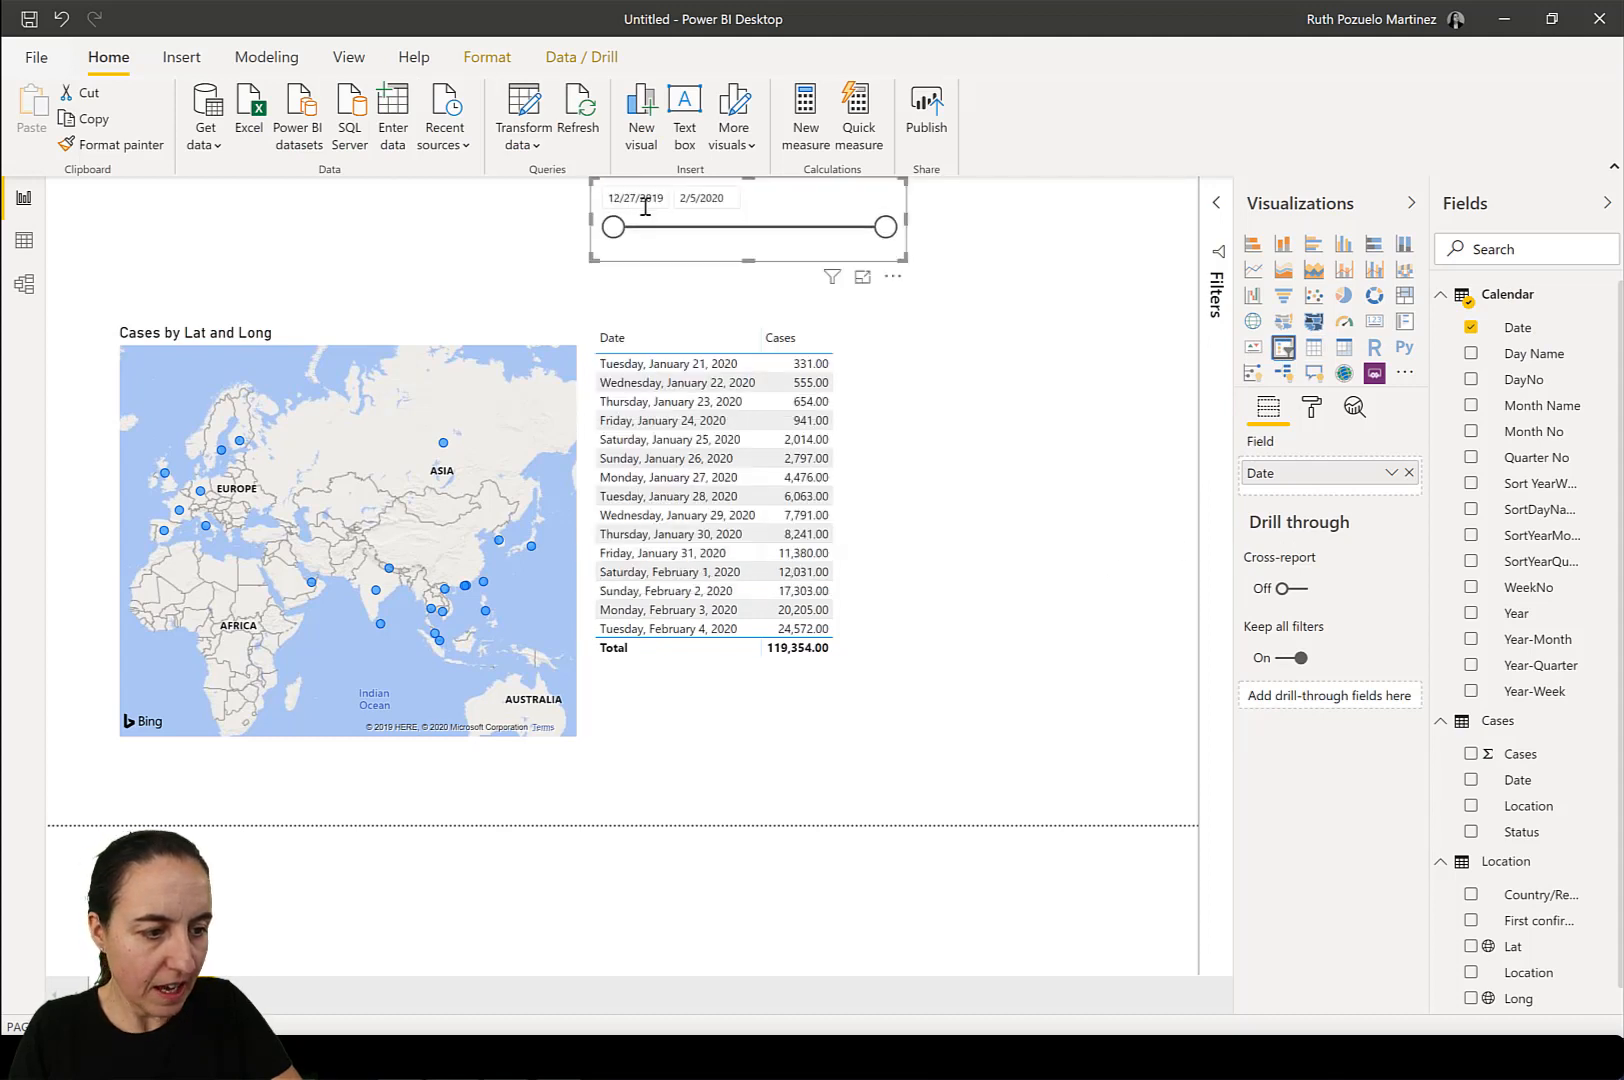
# Set the date slicer's start and end dates both to 2/4/2020.
pyautogui.moveTo(613, 227); pyautogui.dragTo(888, 244)
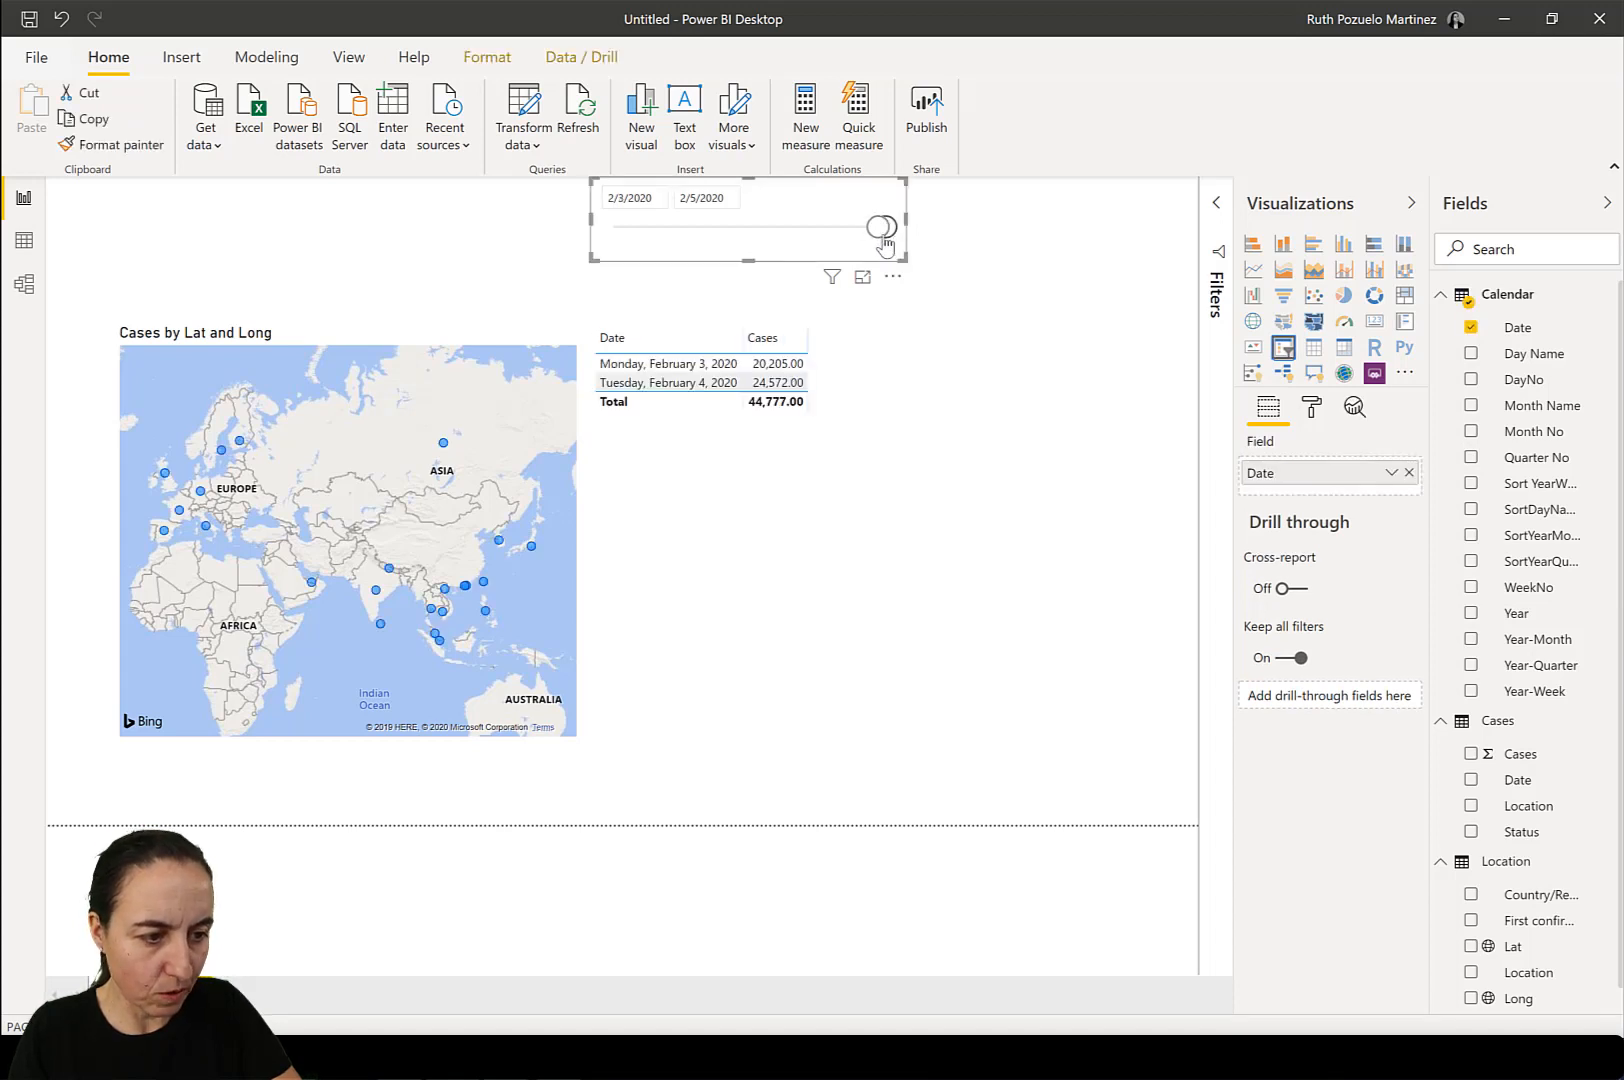
pyautogui.click(626, 200)
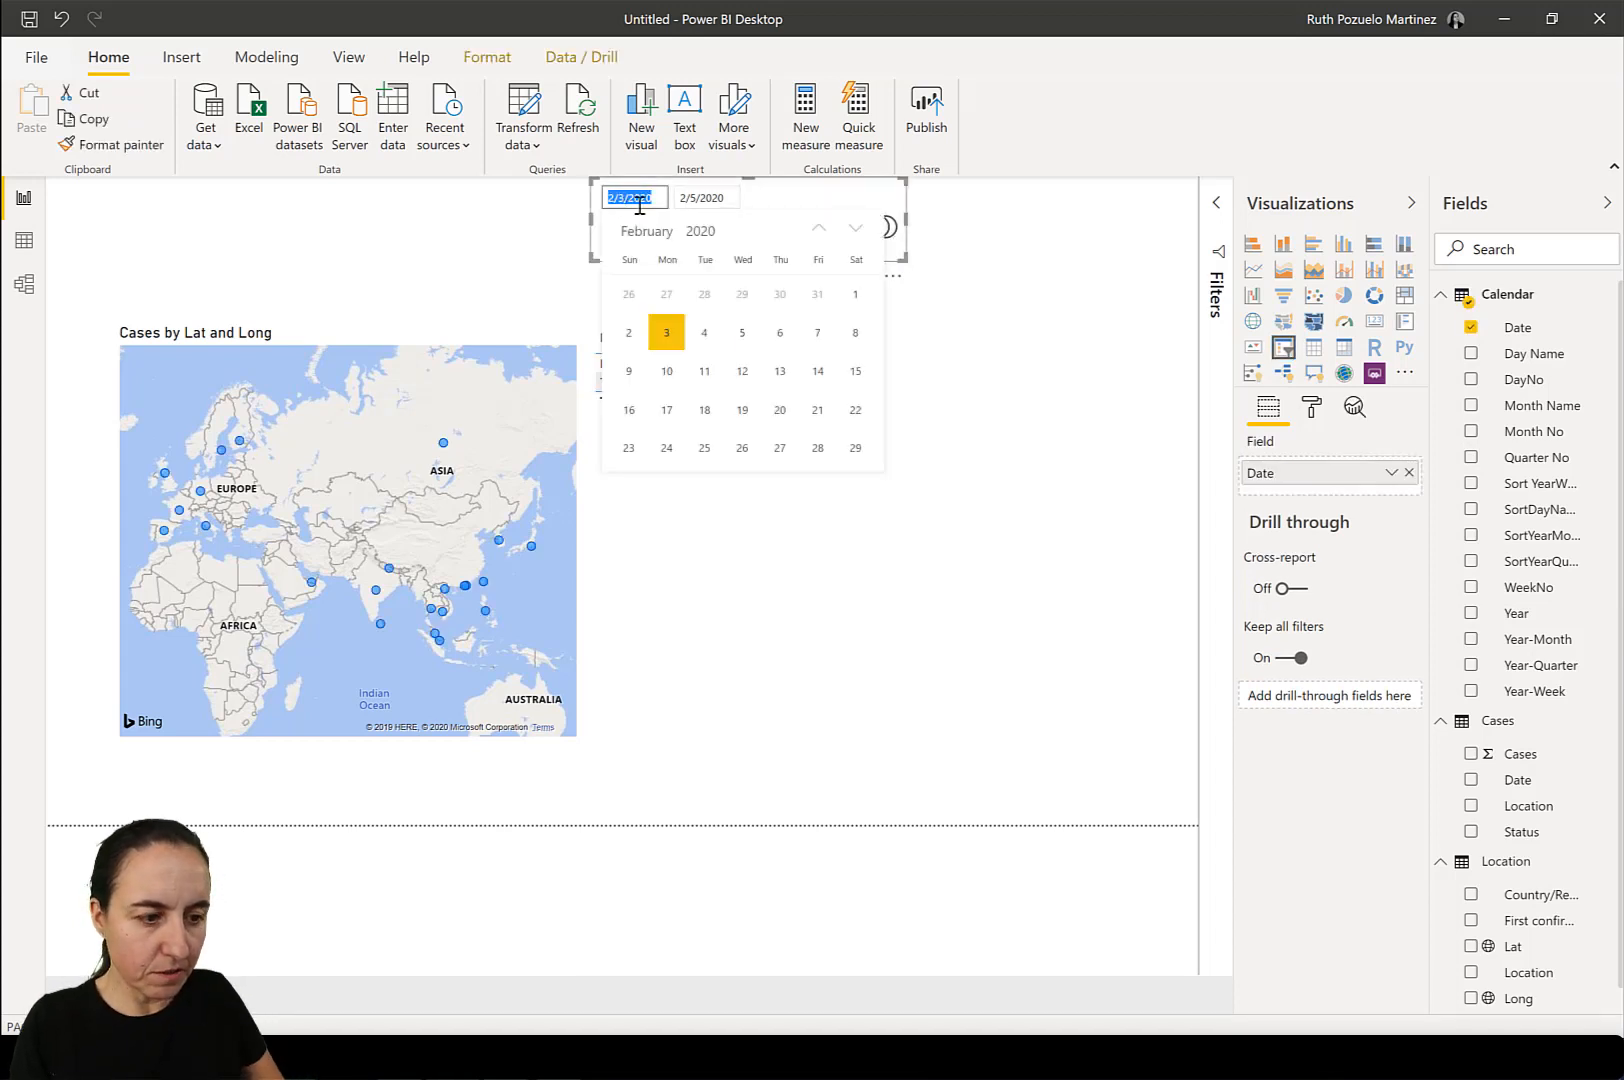
pyautogui.click(712, 200)
pyautogui.click(779, 334)
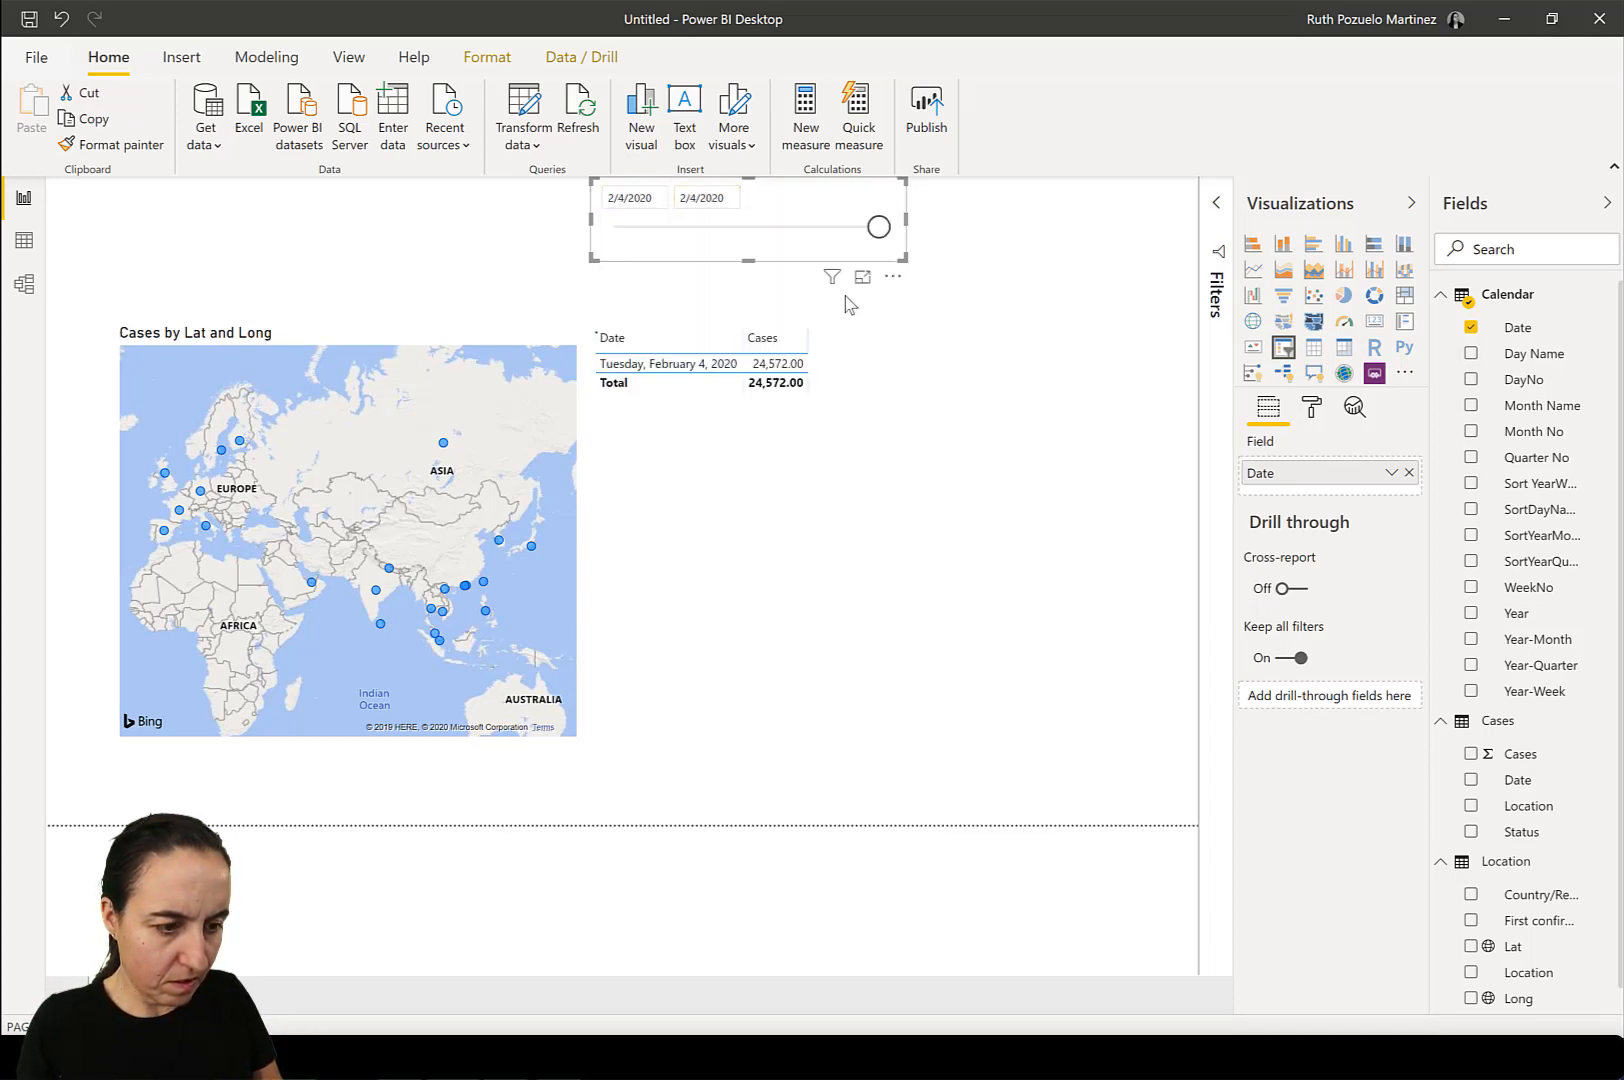
pyautogui.click(1040, 238)
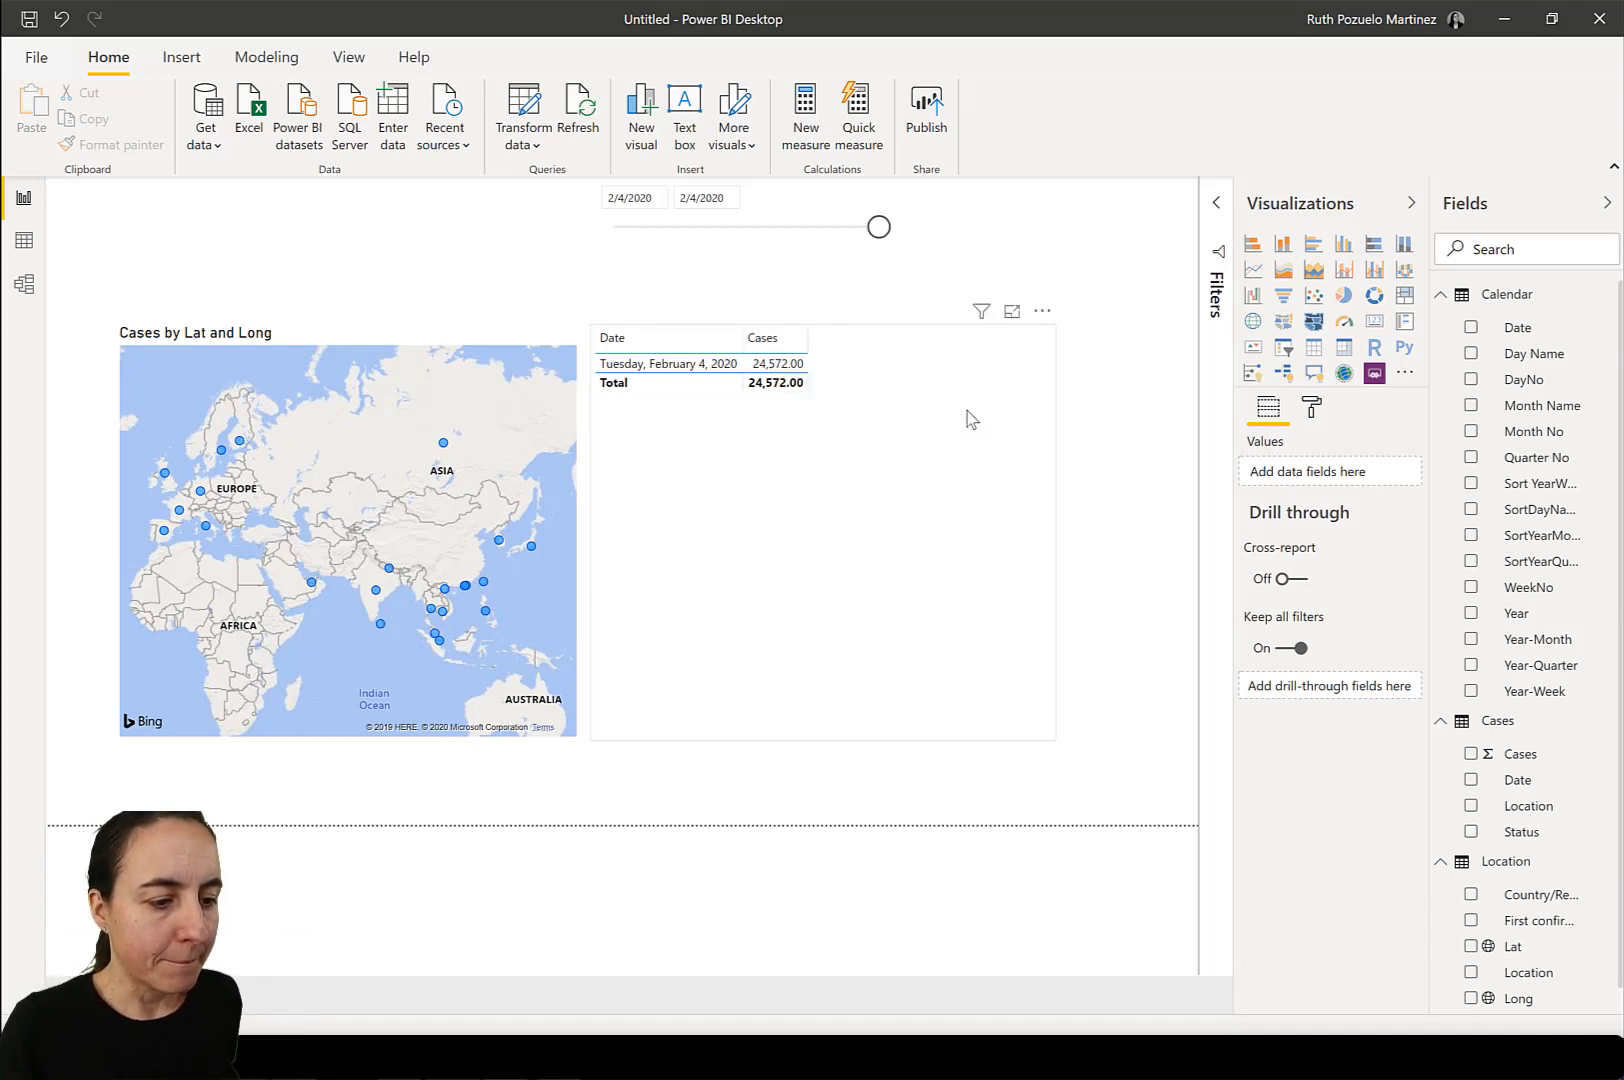
# Add a measure to the Cases table defined as SUM('Cases'[Cases]) +0.
pyautogui.rightClick(1525, 730)
pyautogui.click(1519, 356)
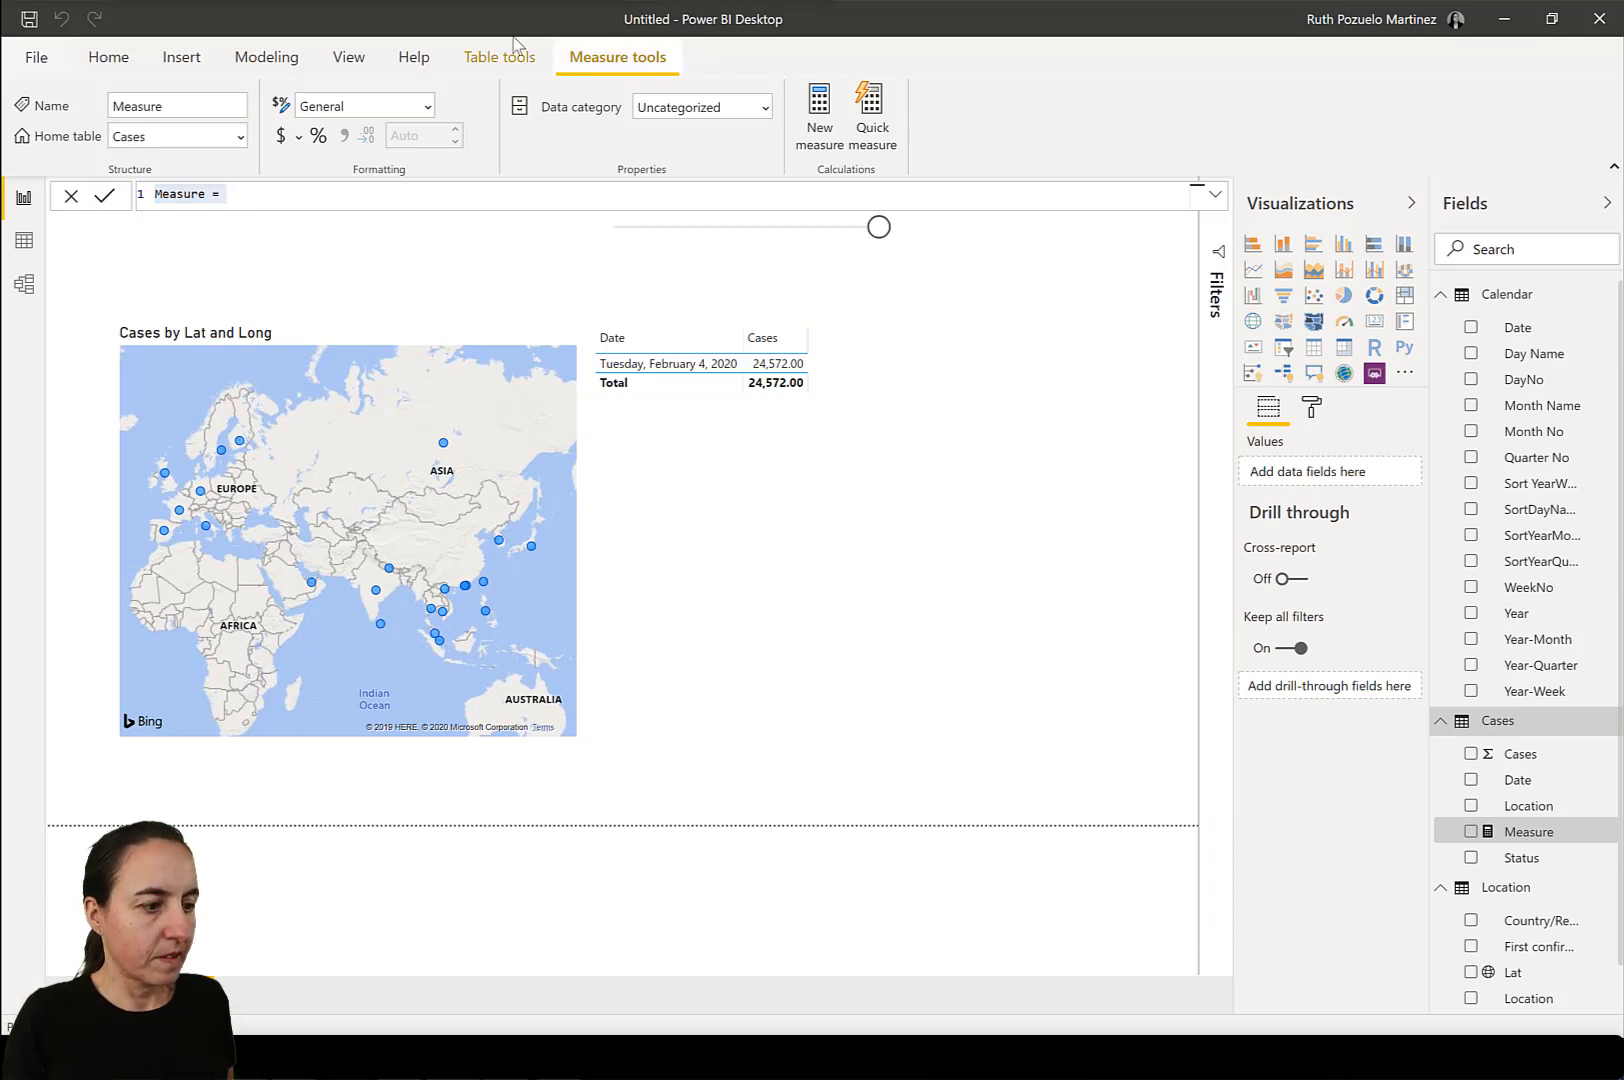
pyautogui.click(280, 200)
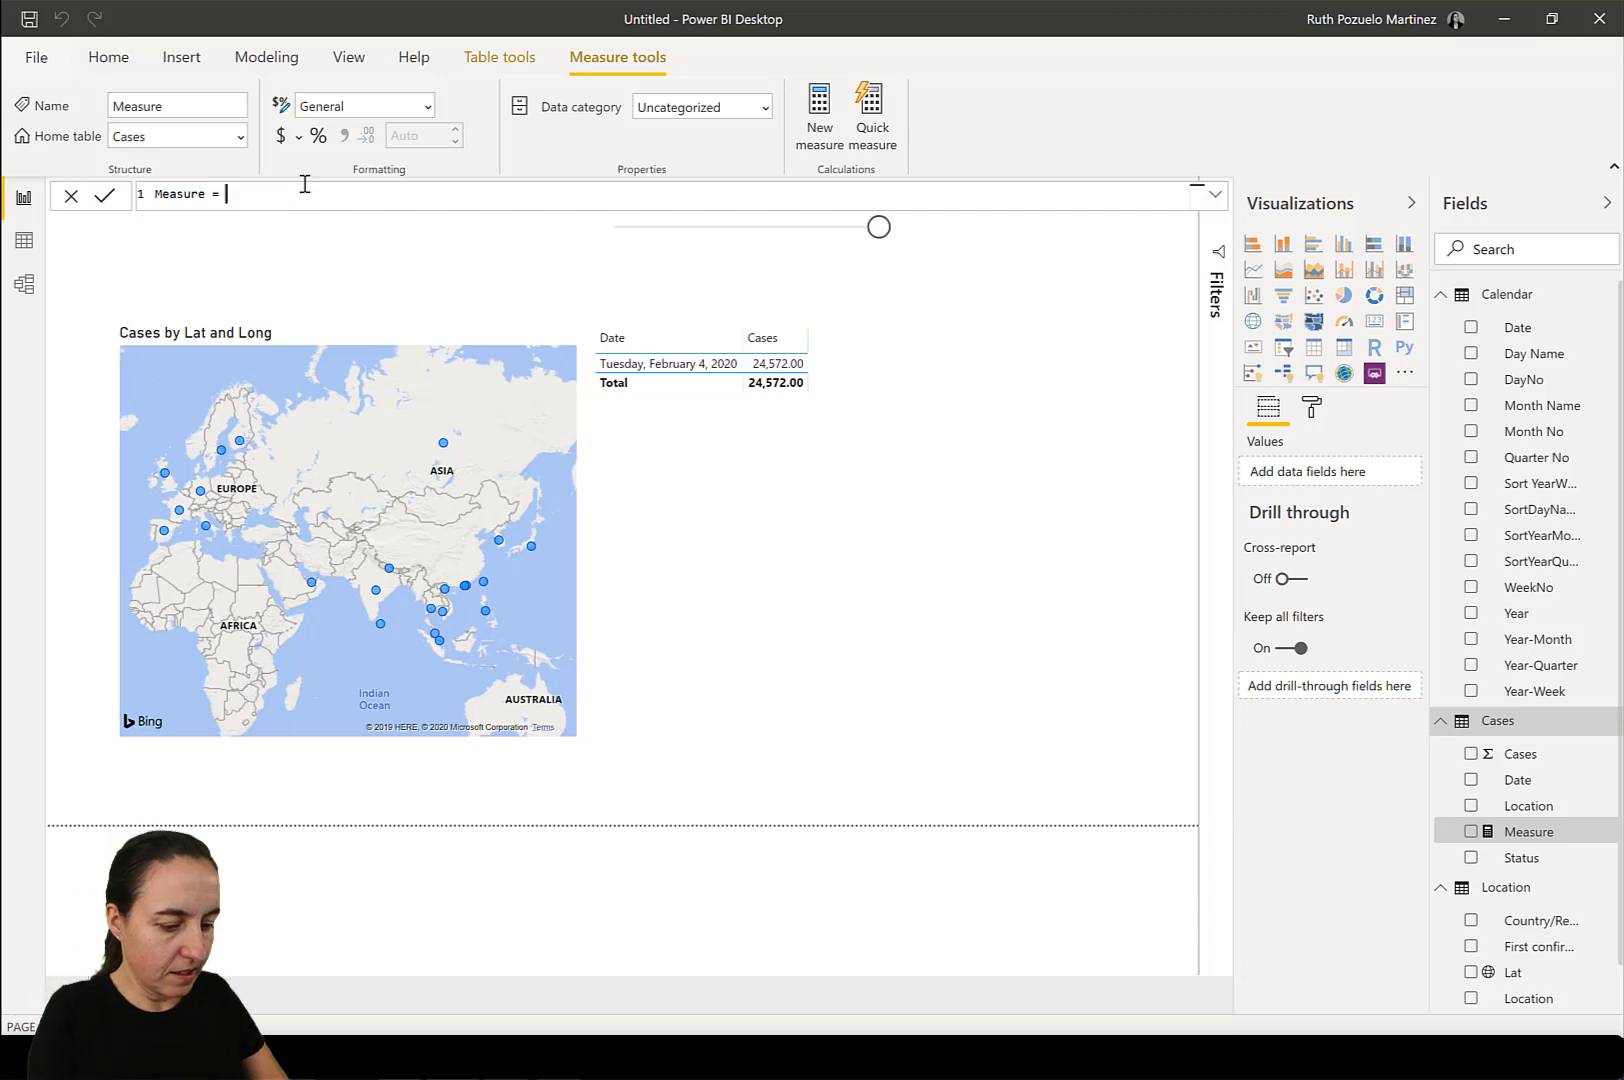
pyautogui.write('SUm(ca')
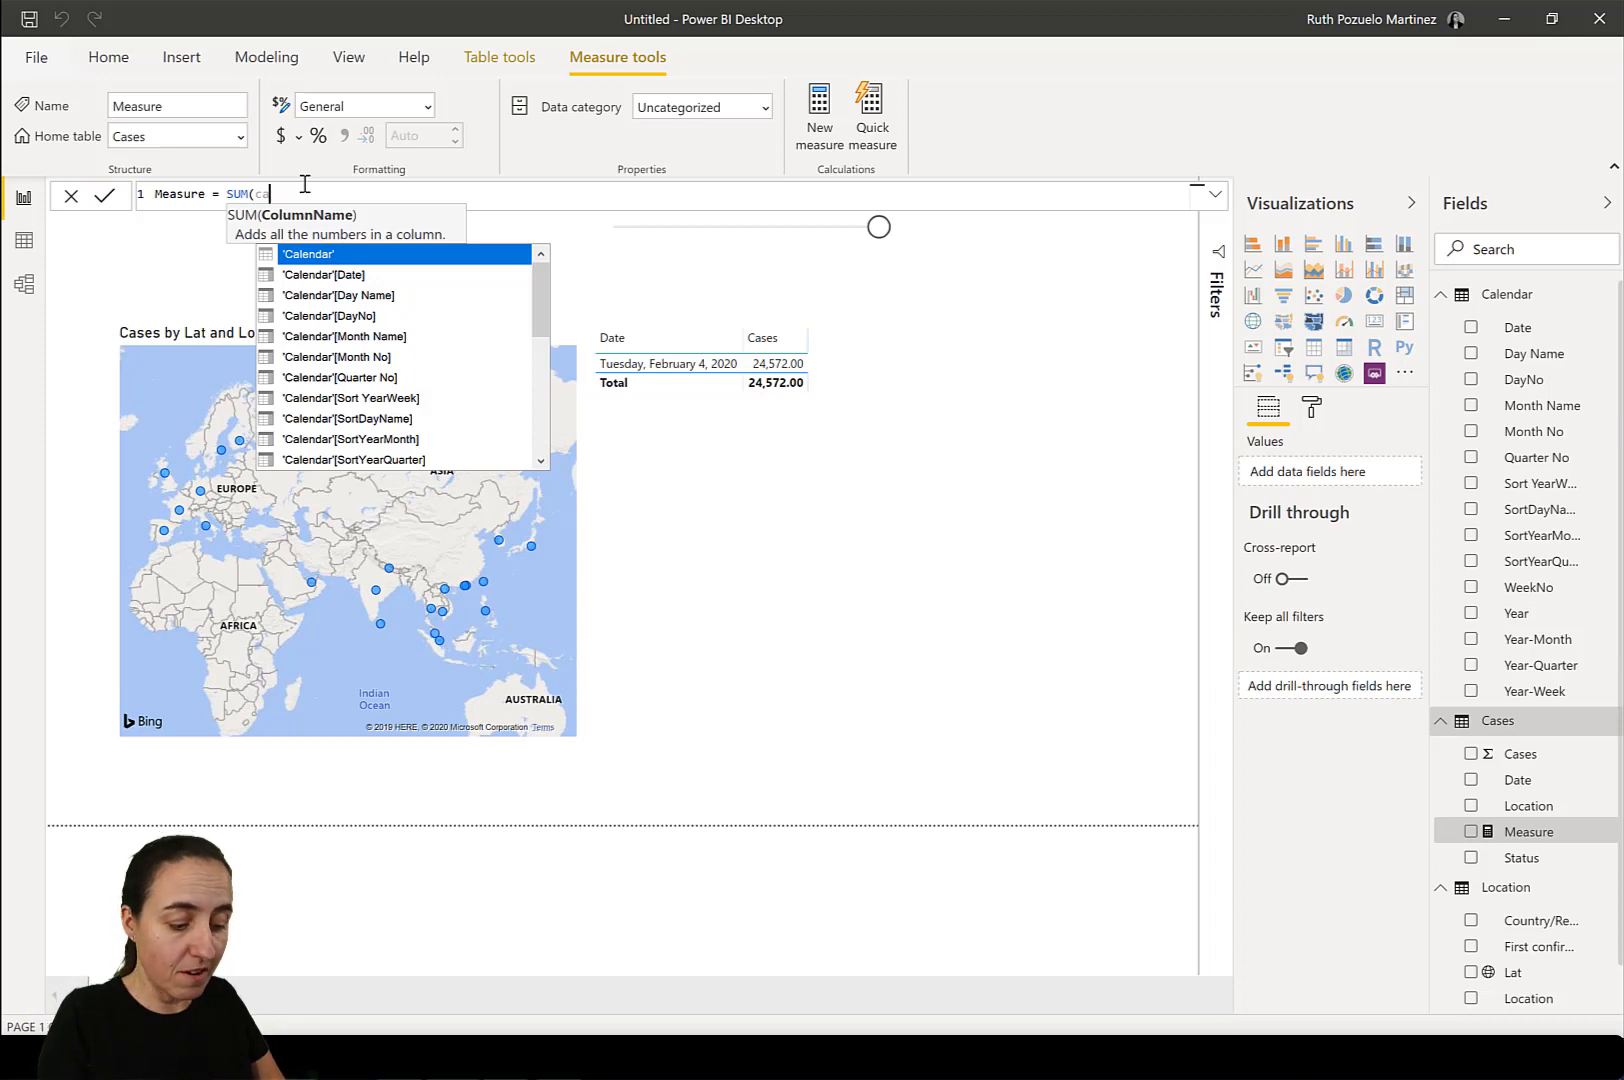
pyautogui.write('s')
pyautogui.press('Down')
pyautogui.press('Tab')
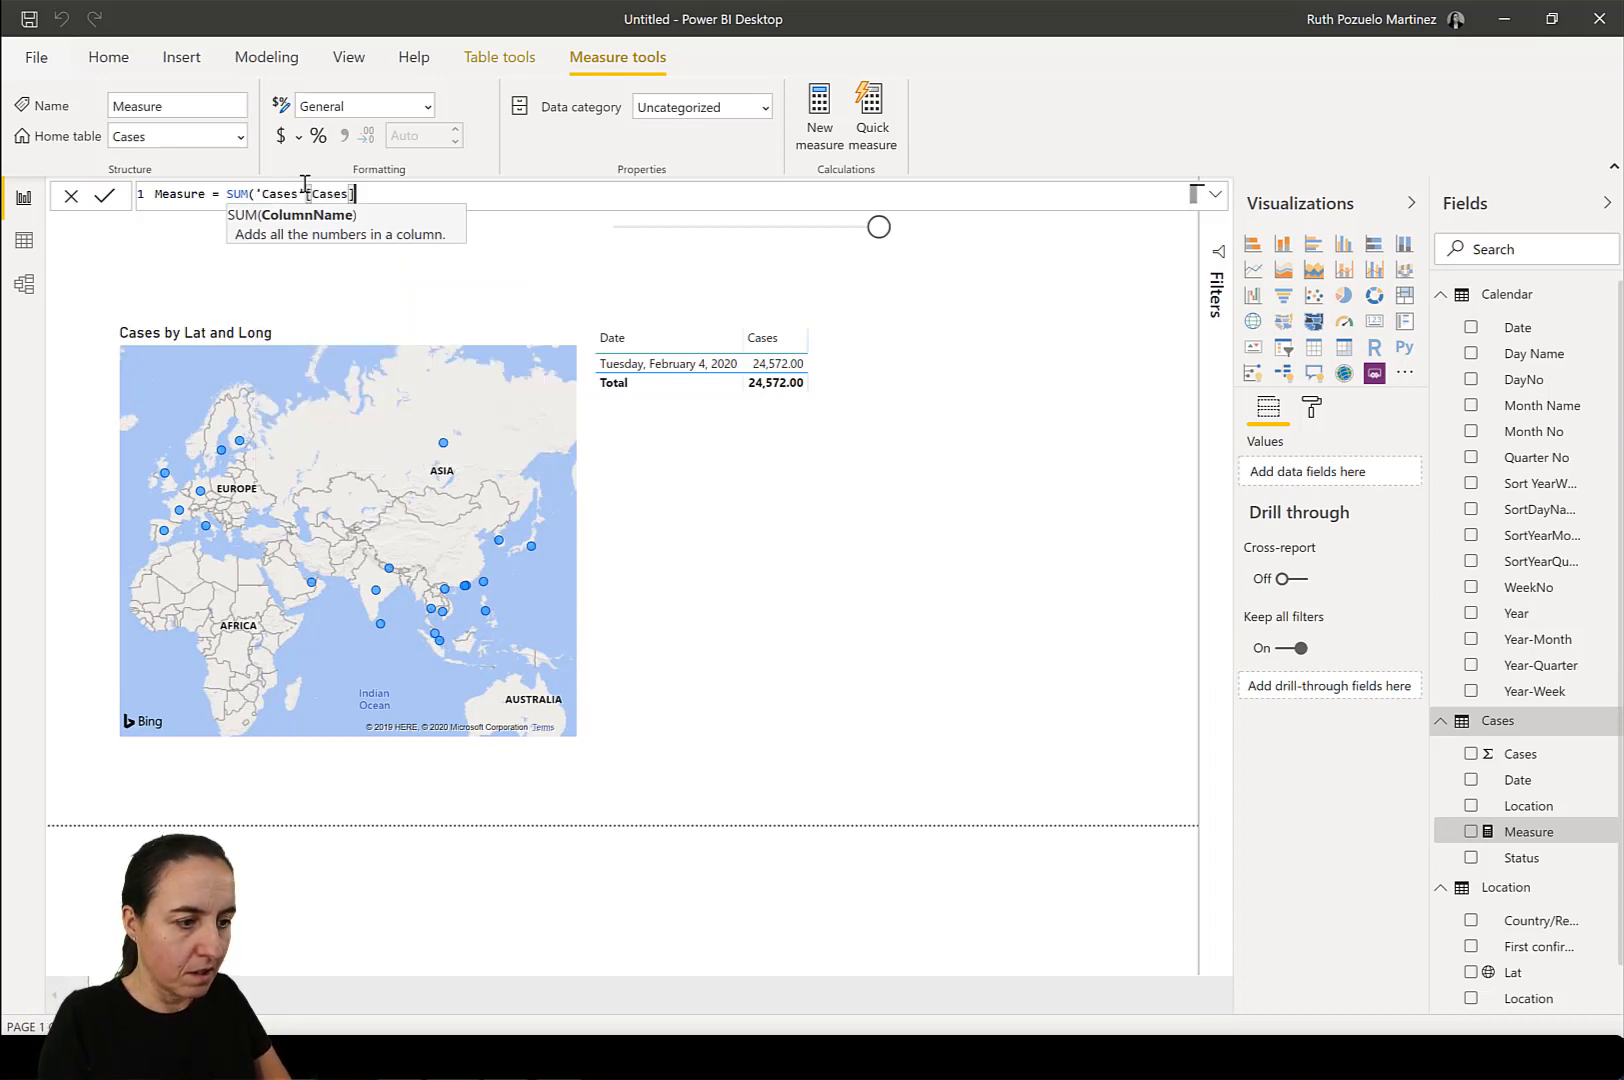
pyautogui.write(') +0')
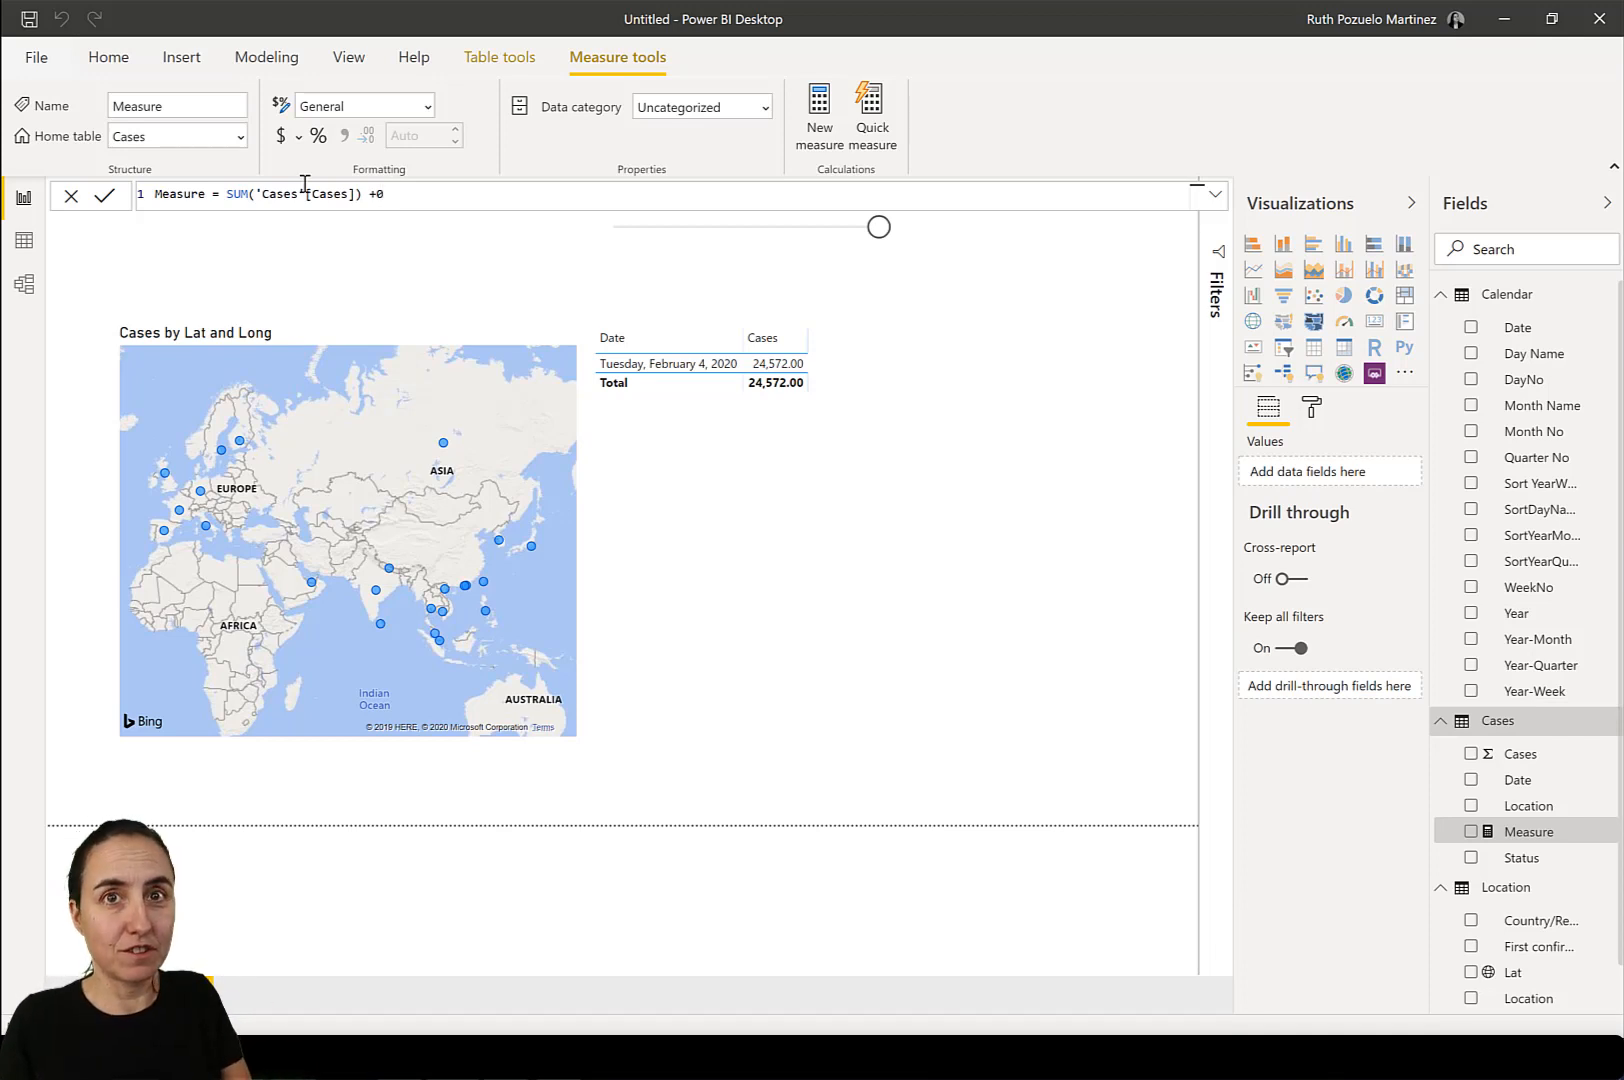
pyautogui.press('Return')
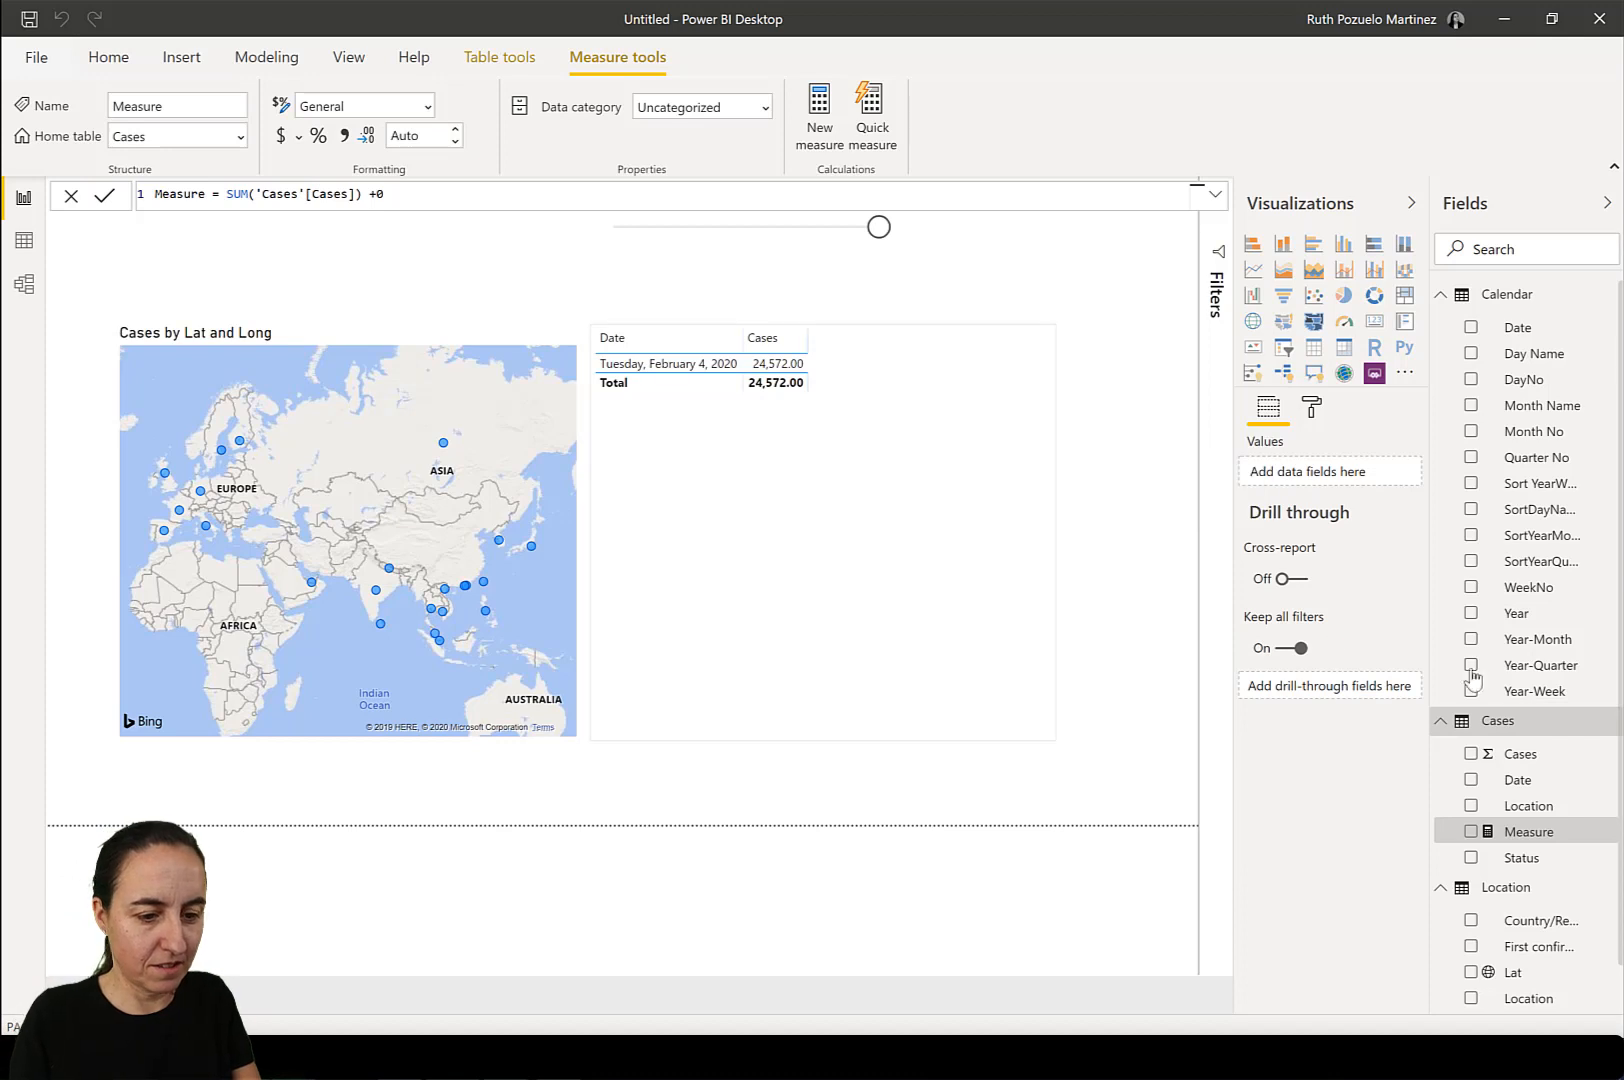
# Hide the Cases column in the Cases table and rename the new measure # Cases.
pyautogui.rightClick(1525, 760)
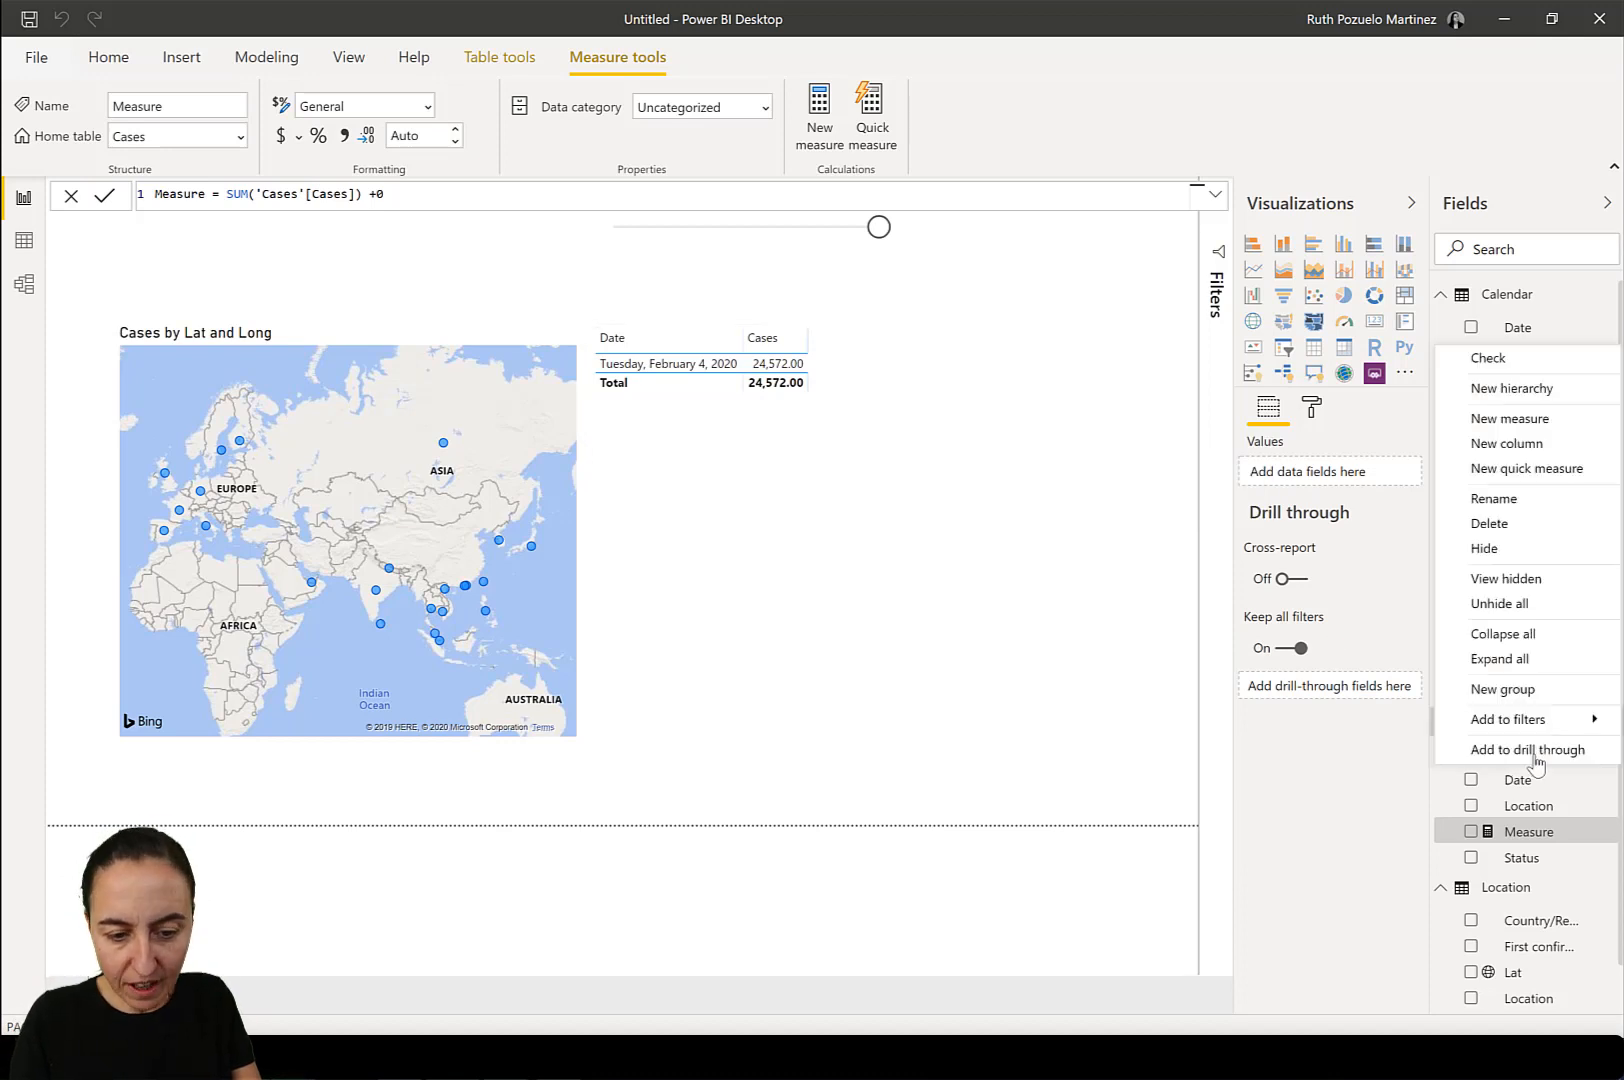
pyautogui.click(1512, 549)
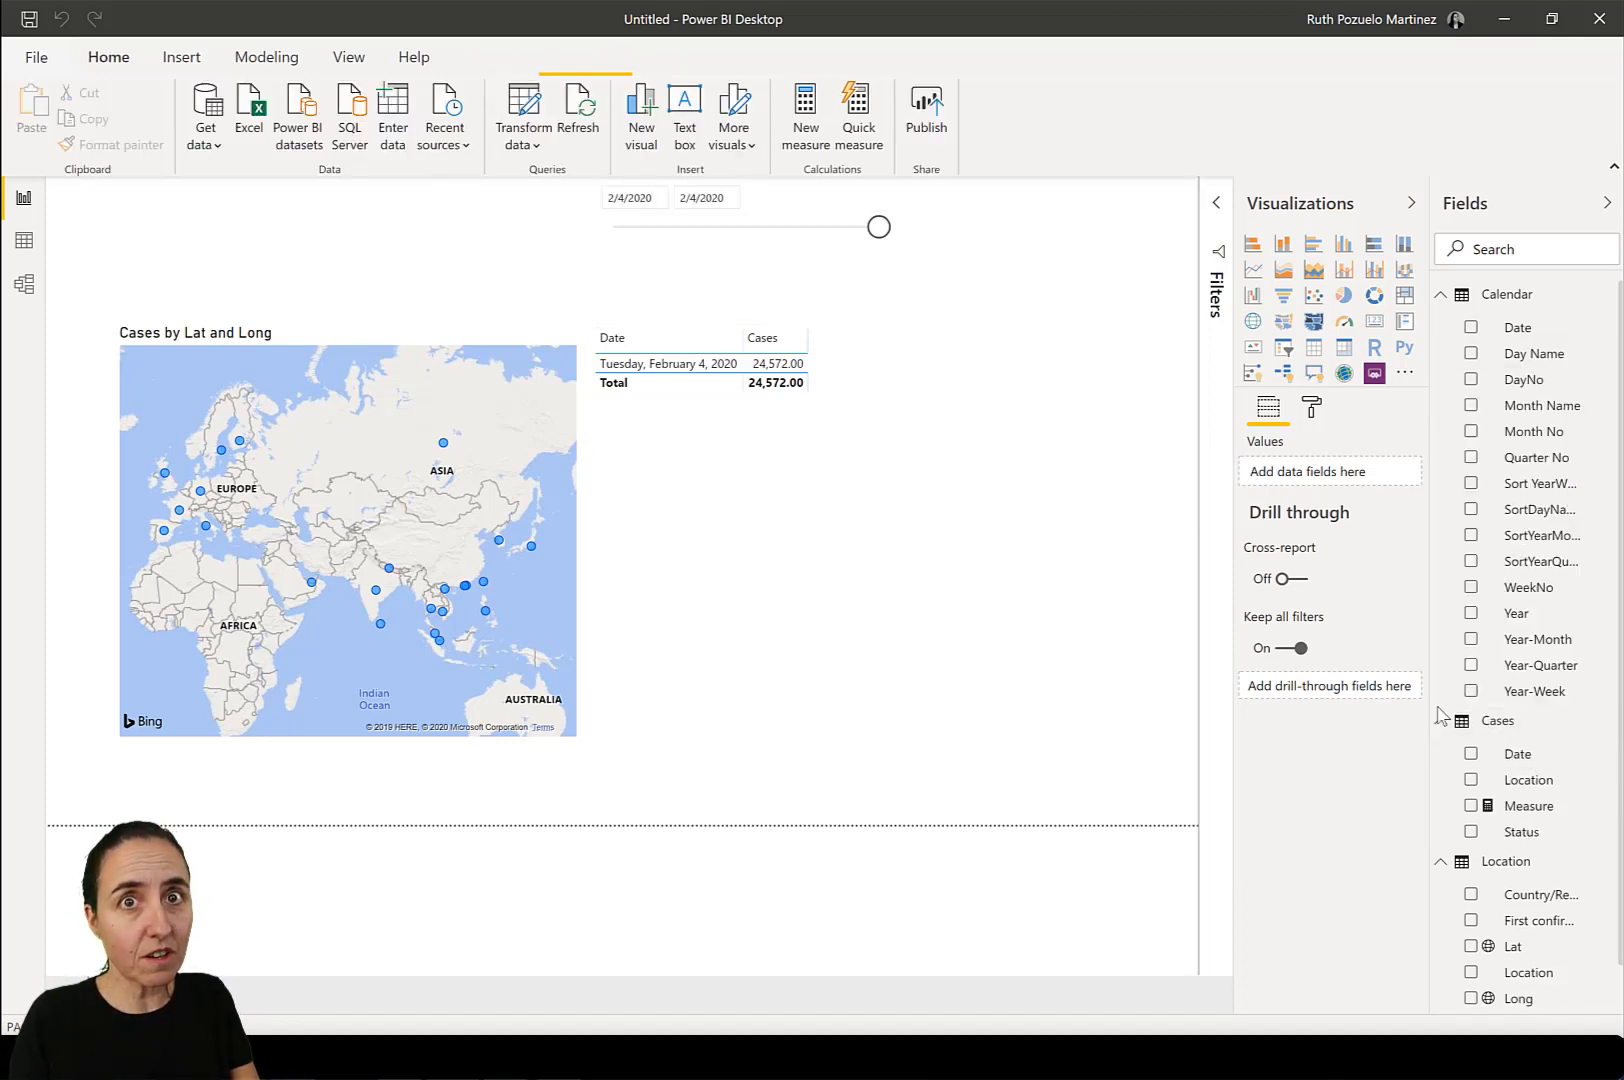
pyautogui.click(1543, 814)
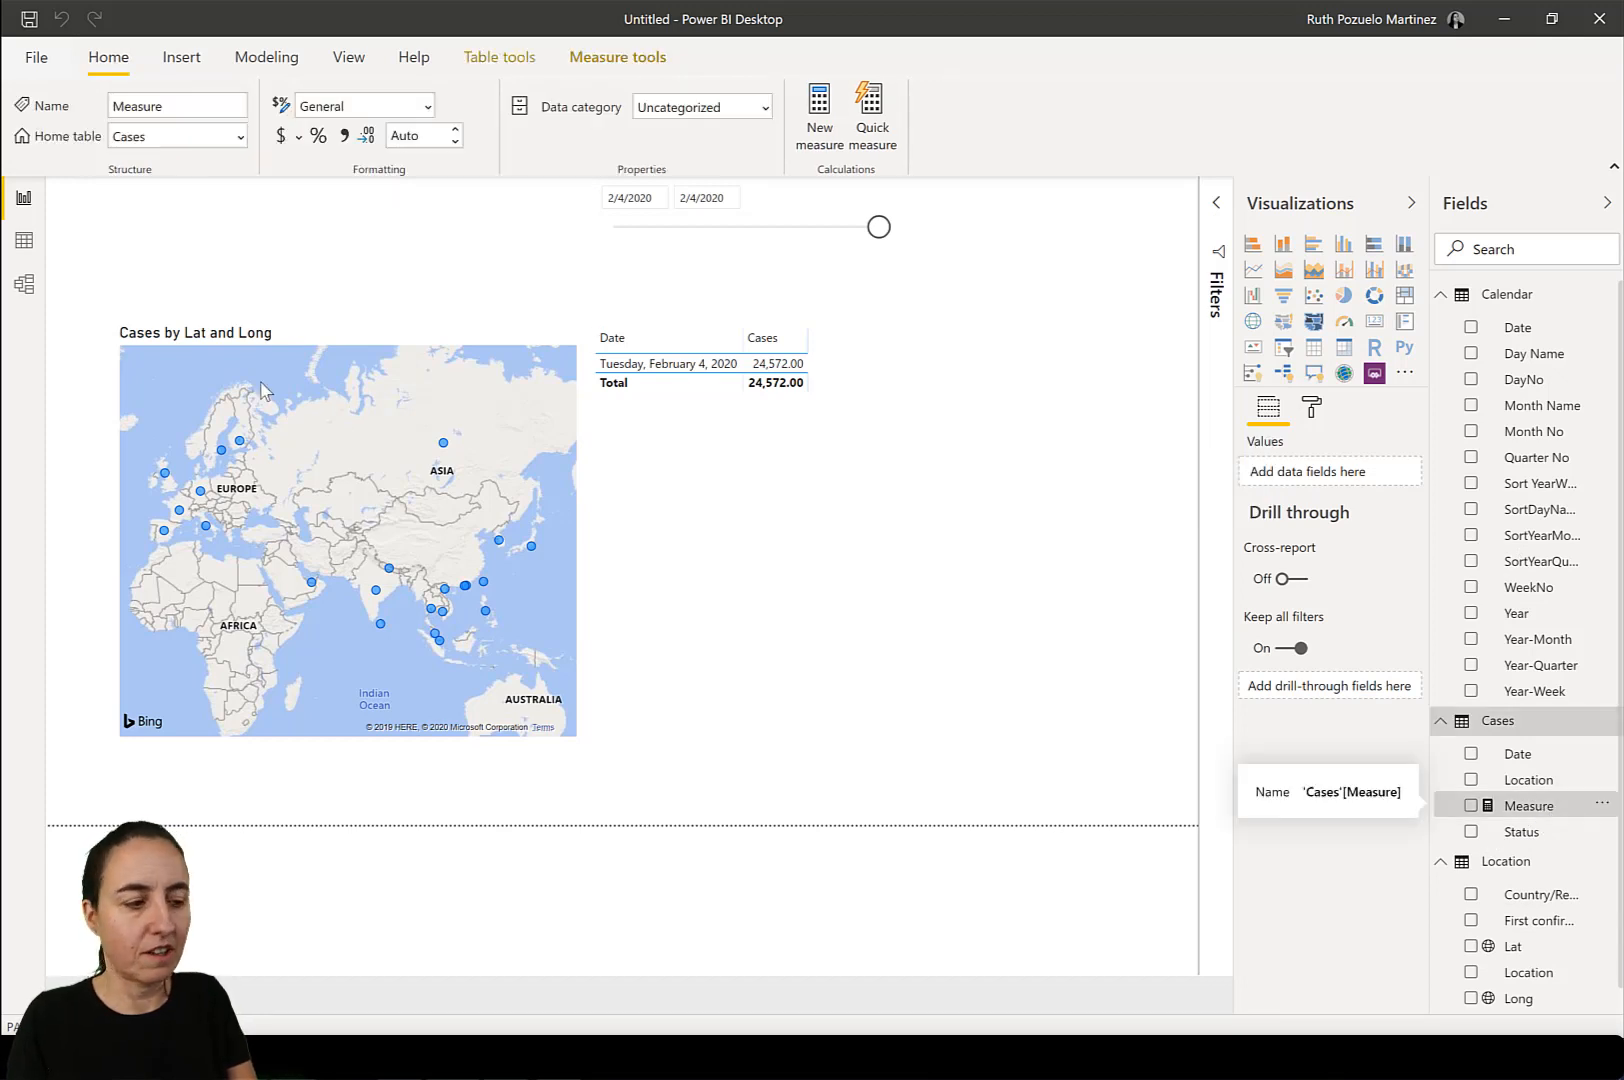
pyautogui.moveTo(212, 194); pyautogui.dragTo(110, 190)
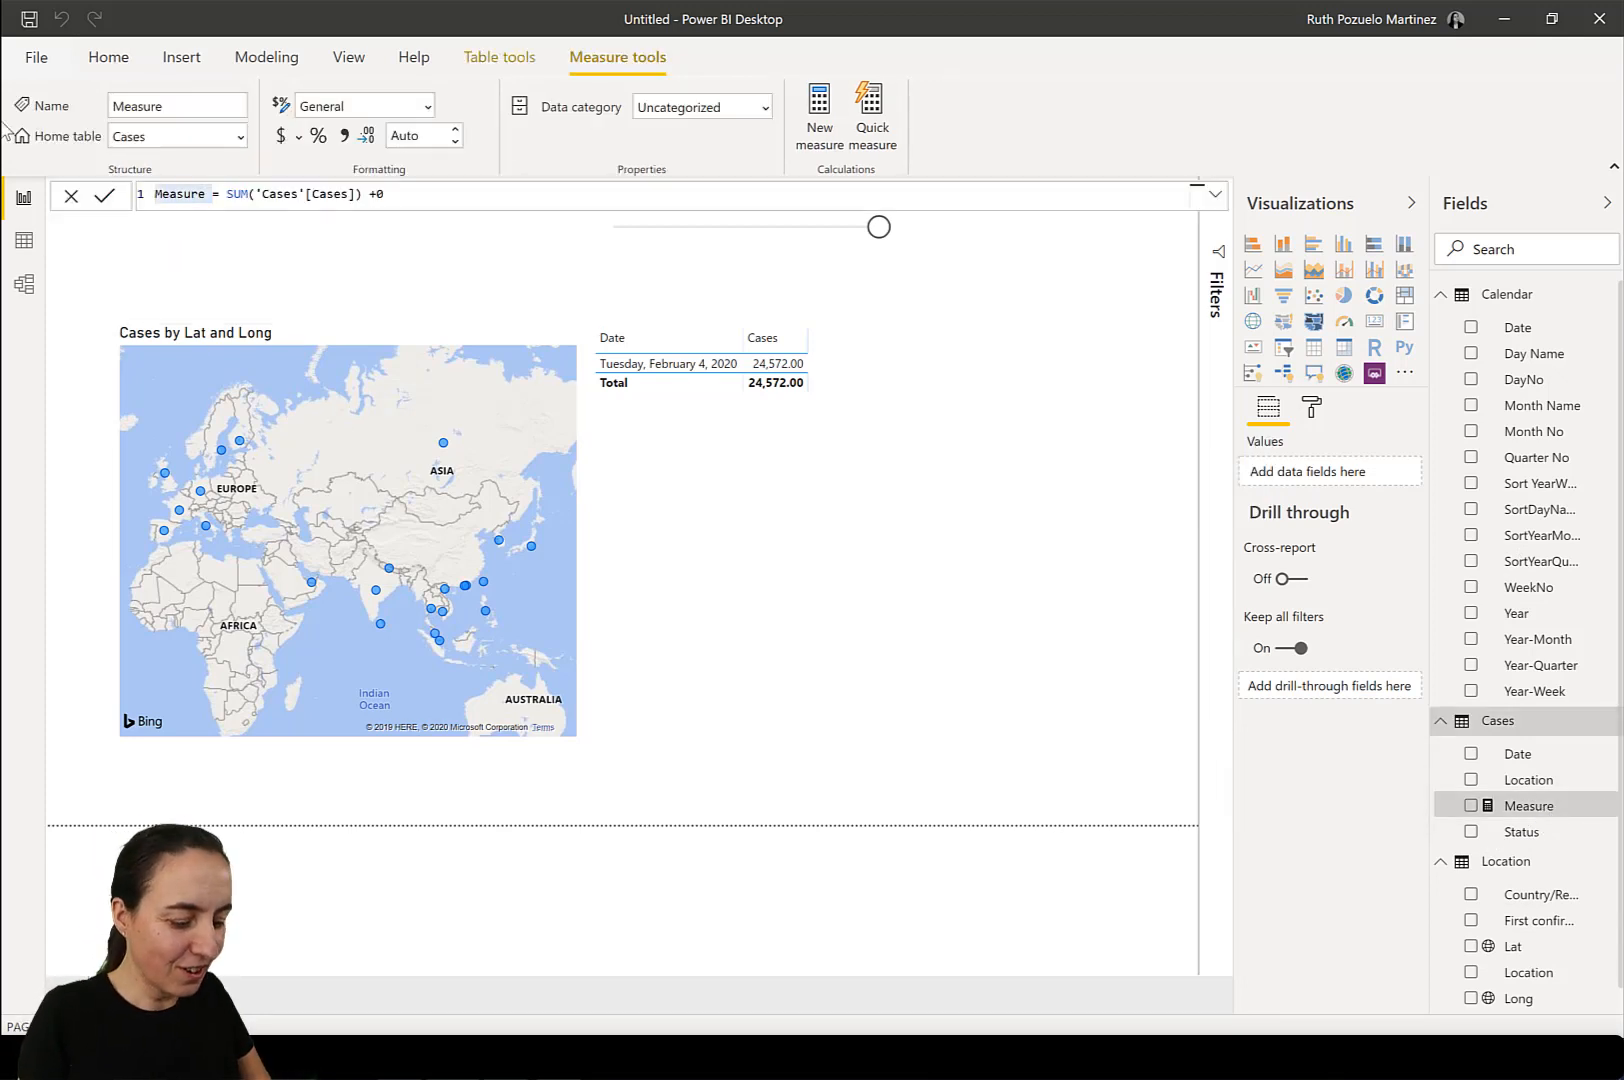
pyautogui.press('Return')
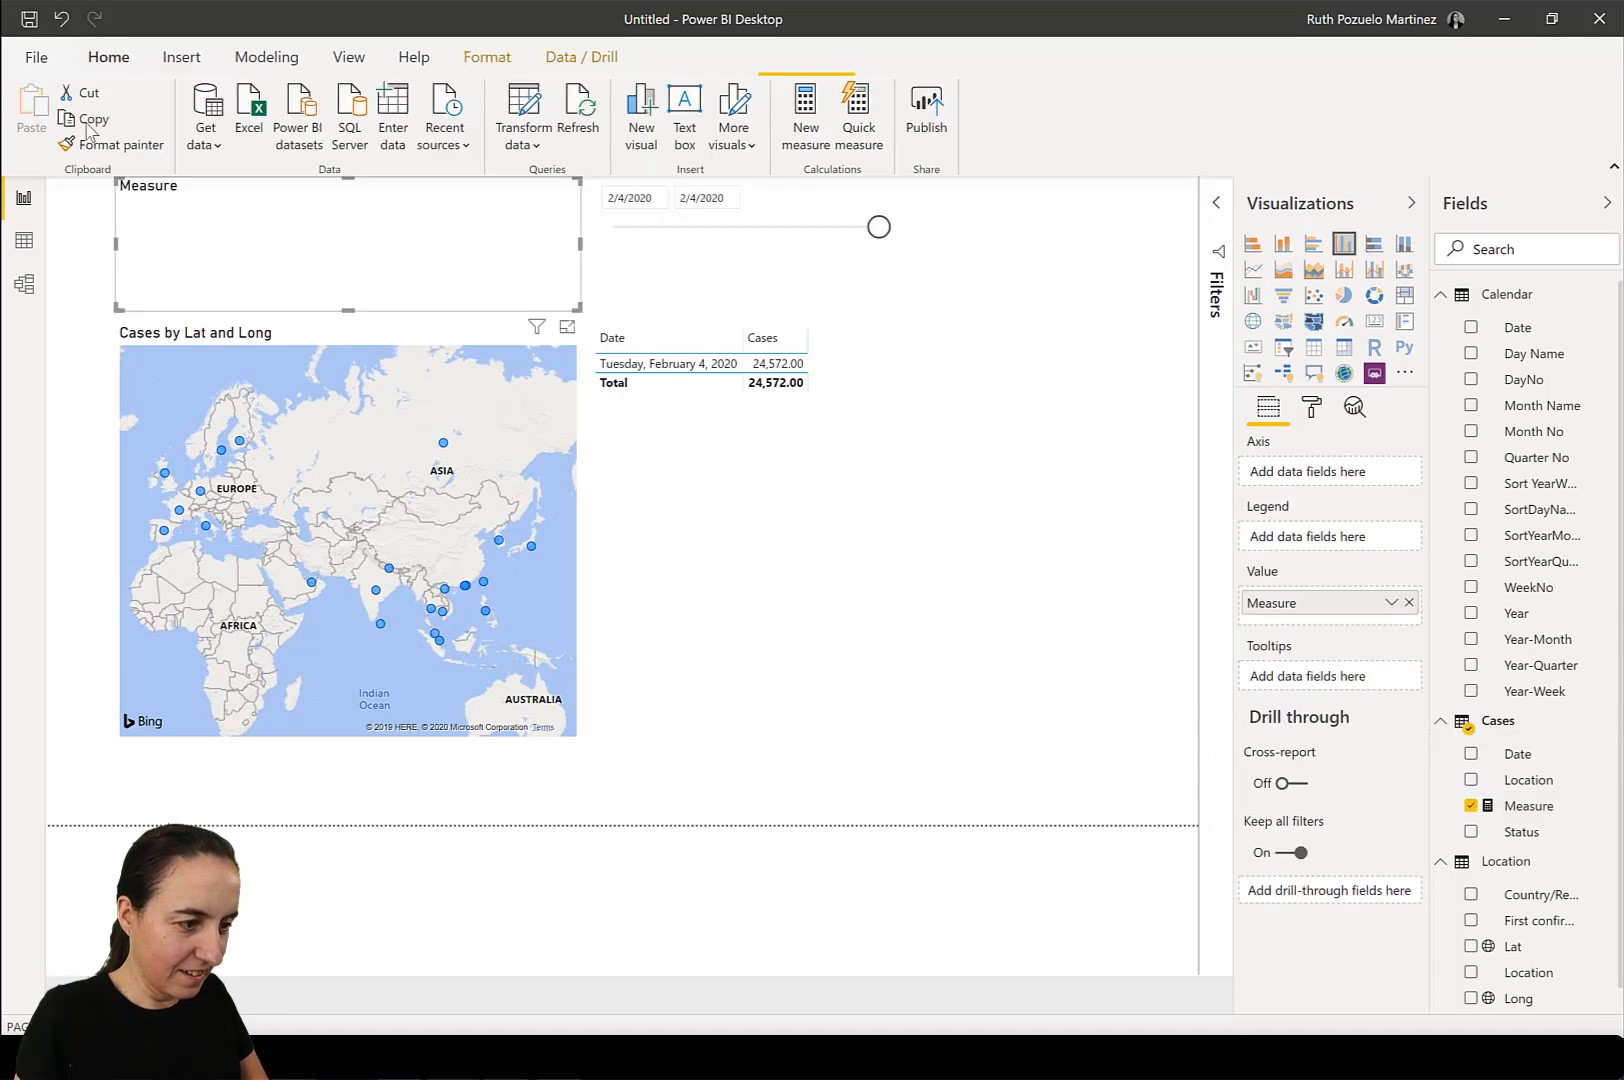
pyautogui.click(1543, 812)
pyautogui.doubleClick(192, 194)
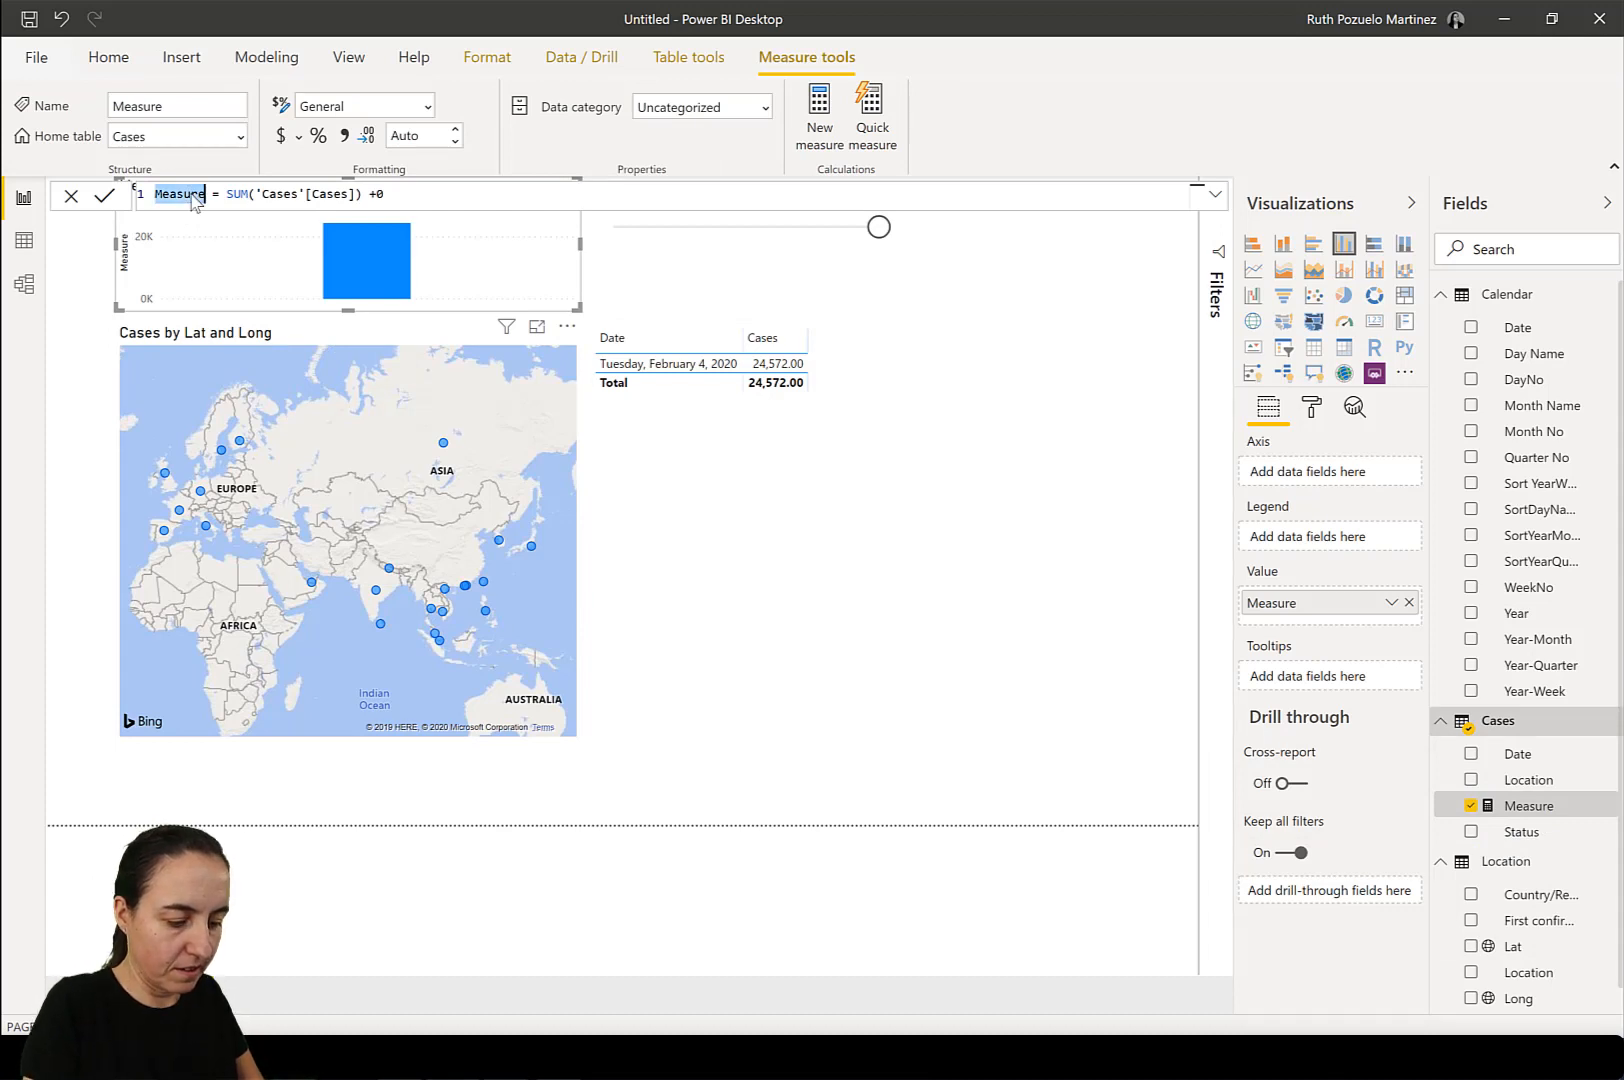
pyautogui.write('# Cases')
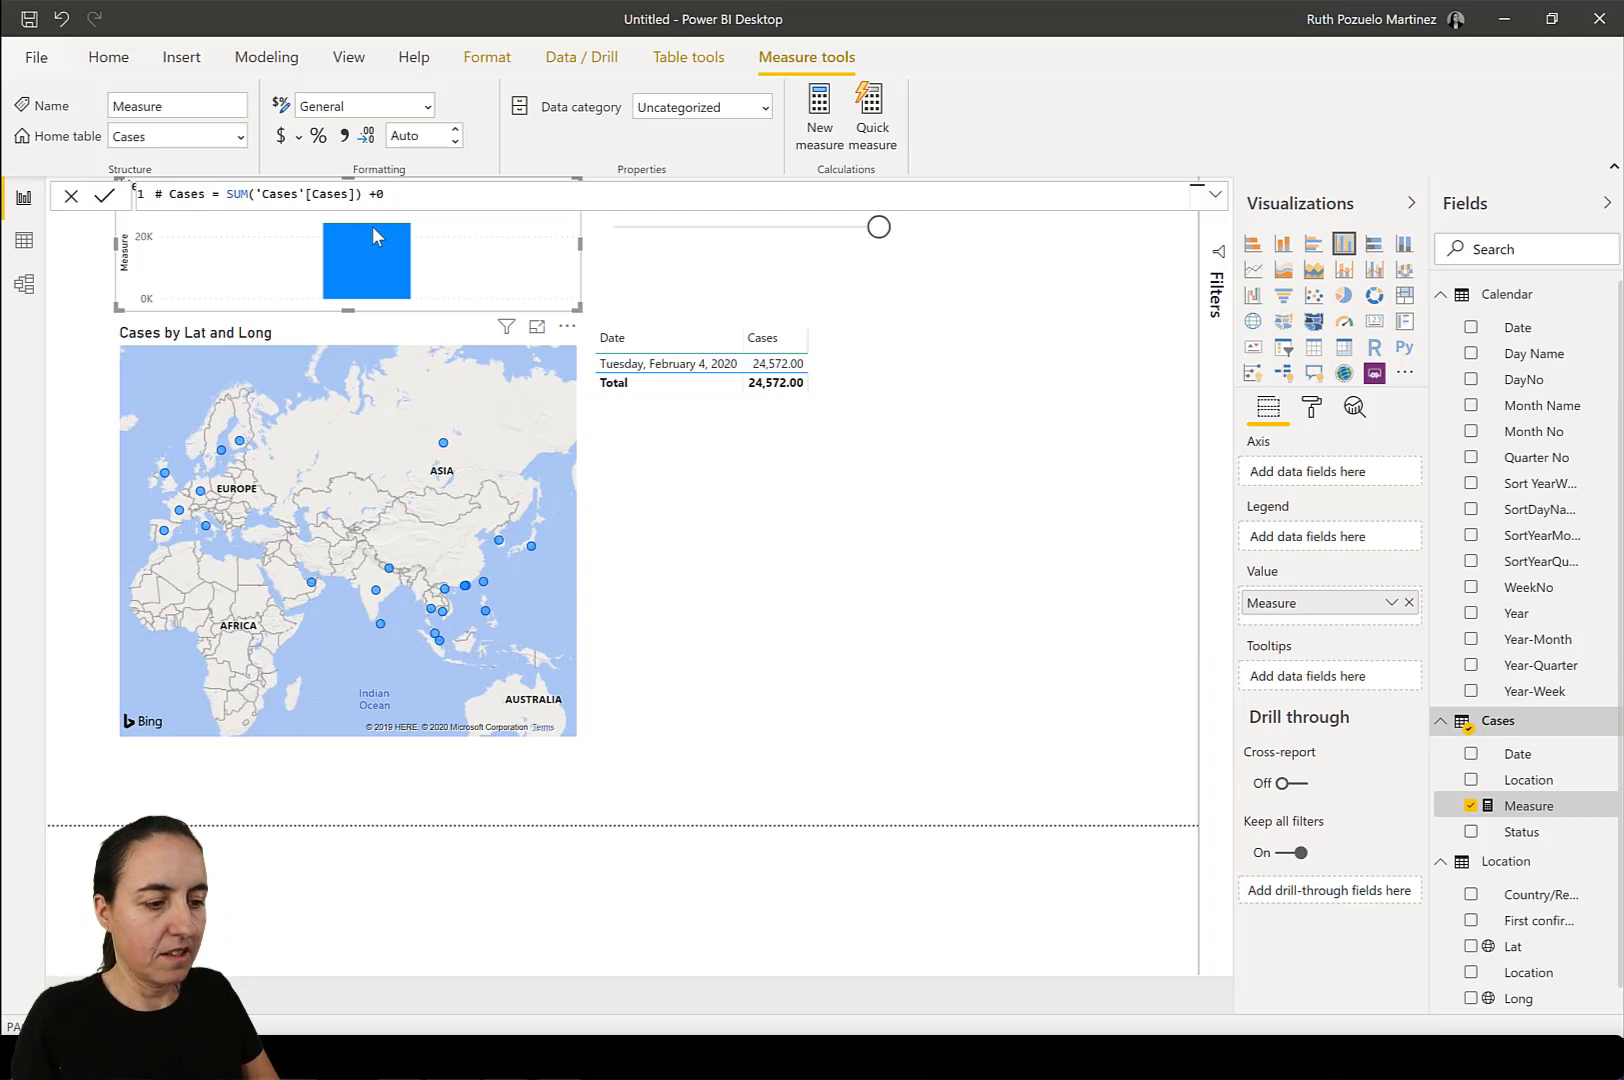
pyautogui.click(501, 265)
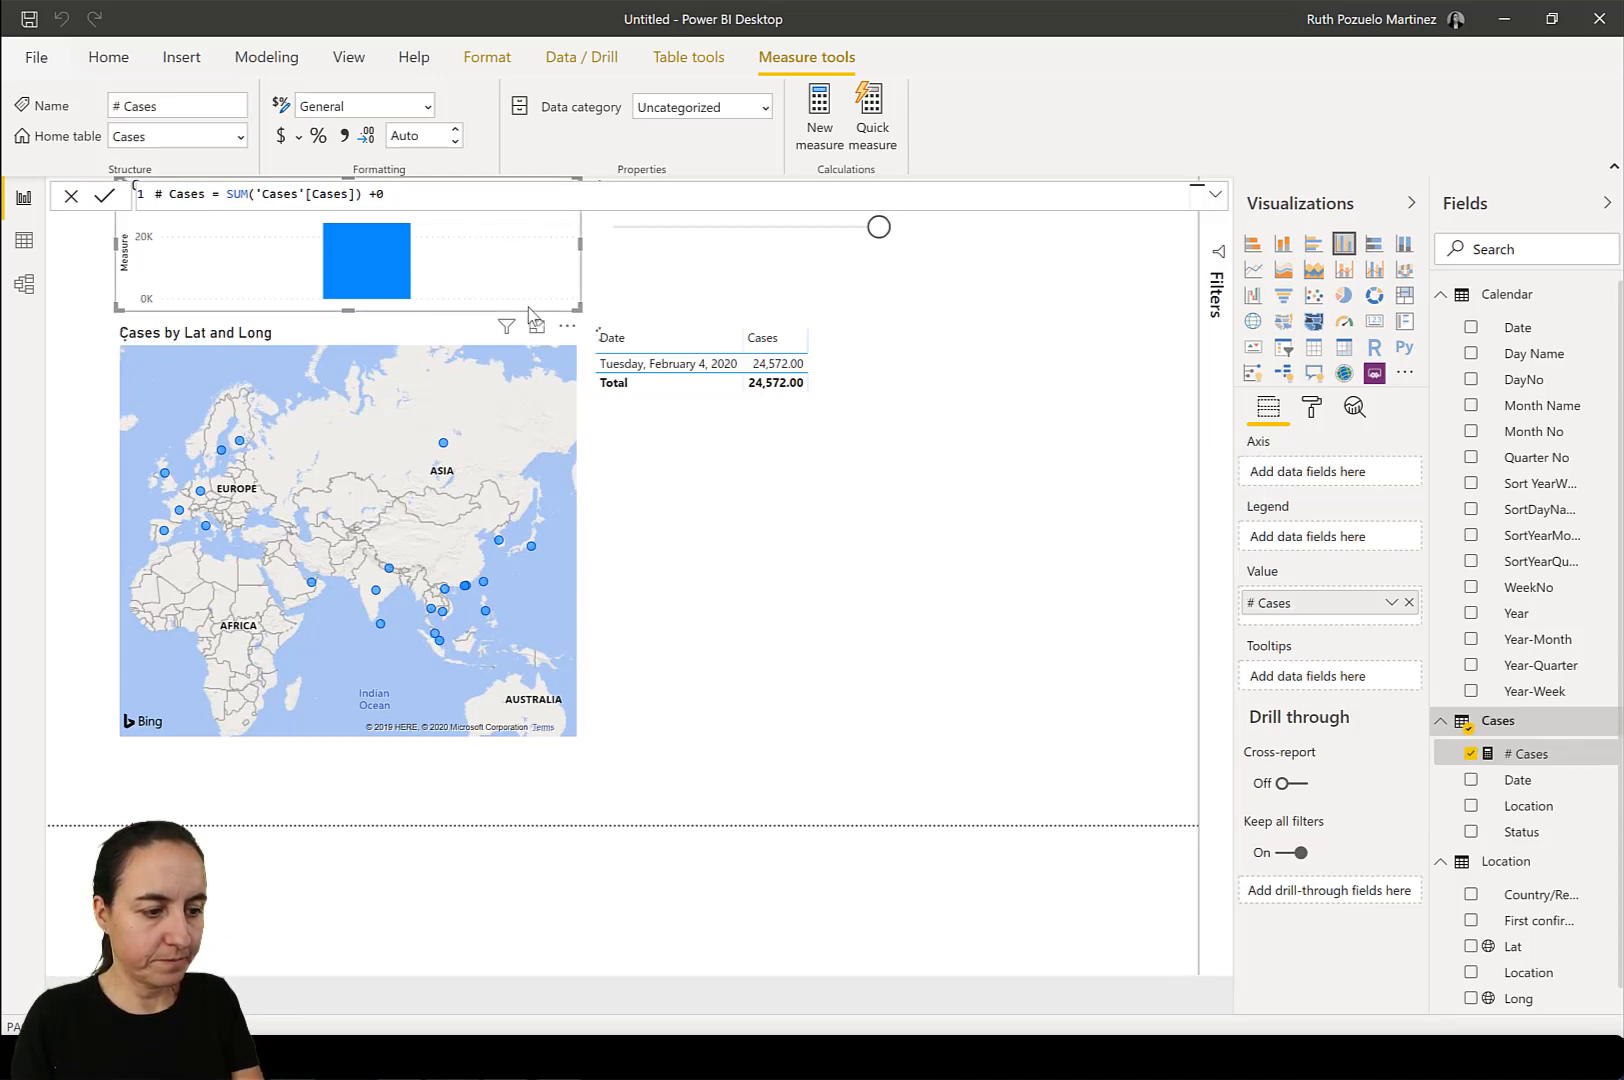
# Remove the column chart above the map and replace Cases with the # Cases measure in the table visual.
pyautogui.click(567, 330)
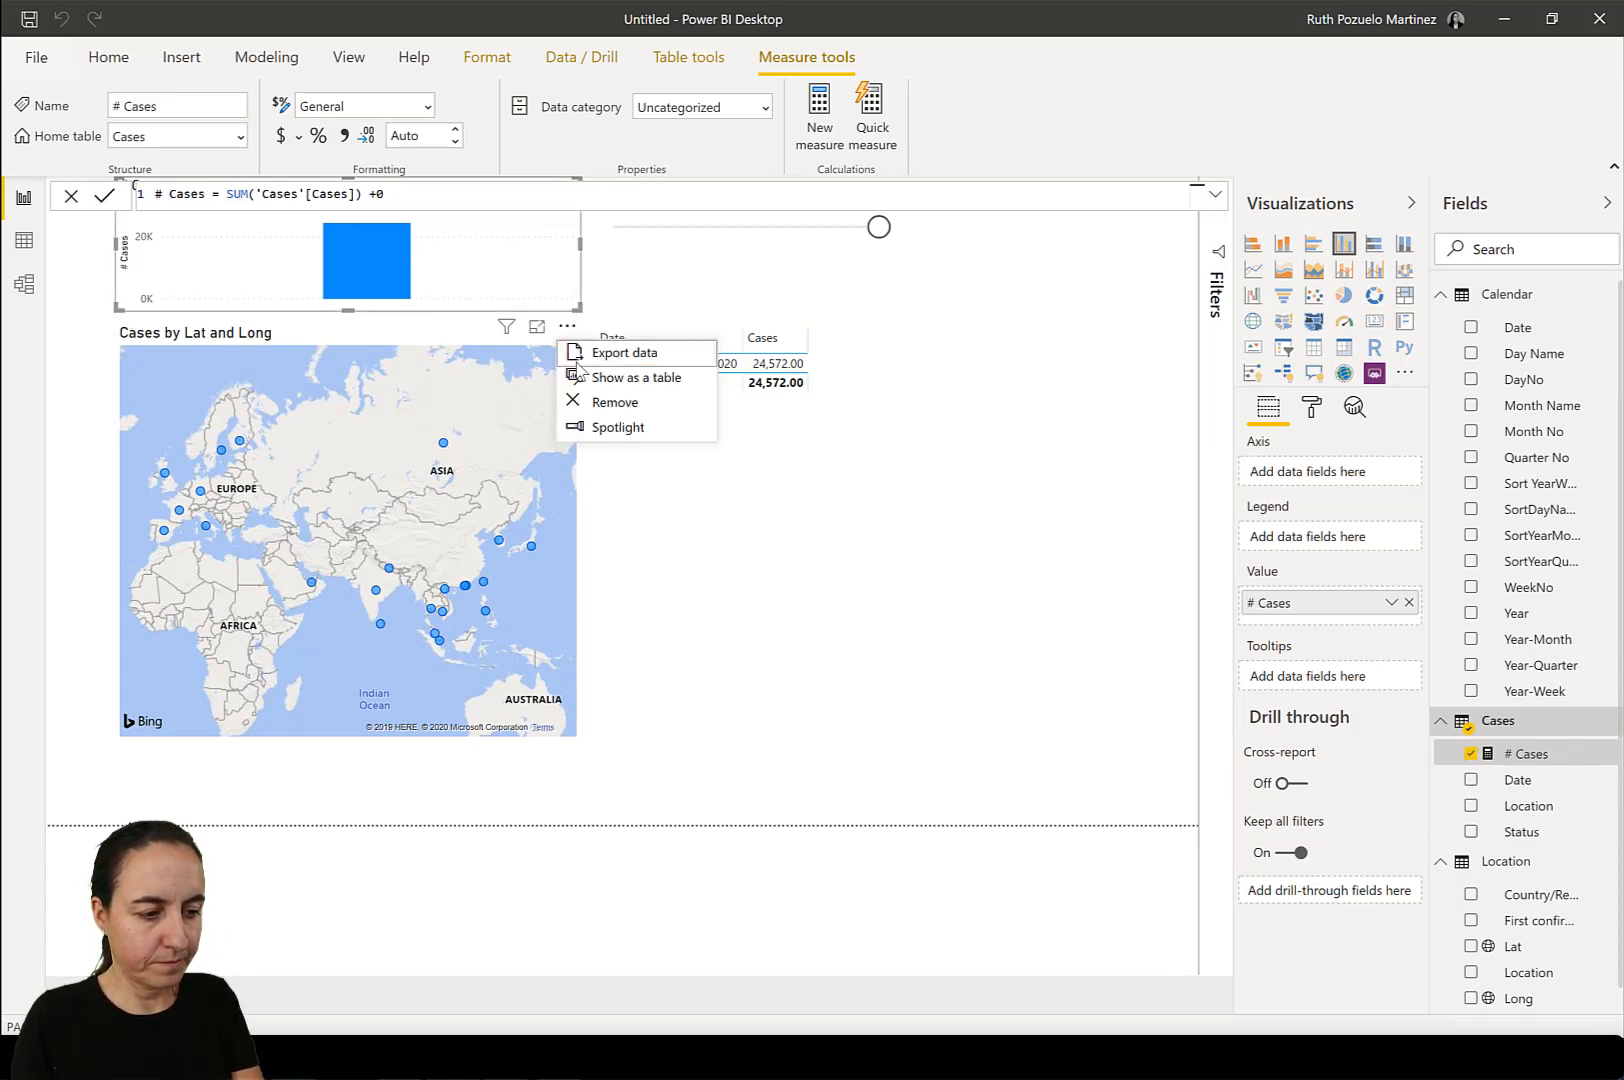
pyautogui.click(600, 403)
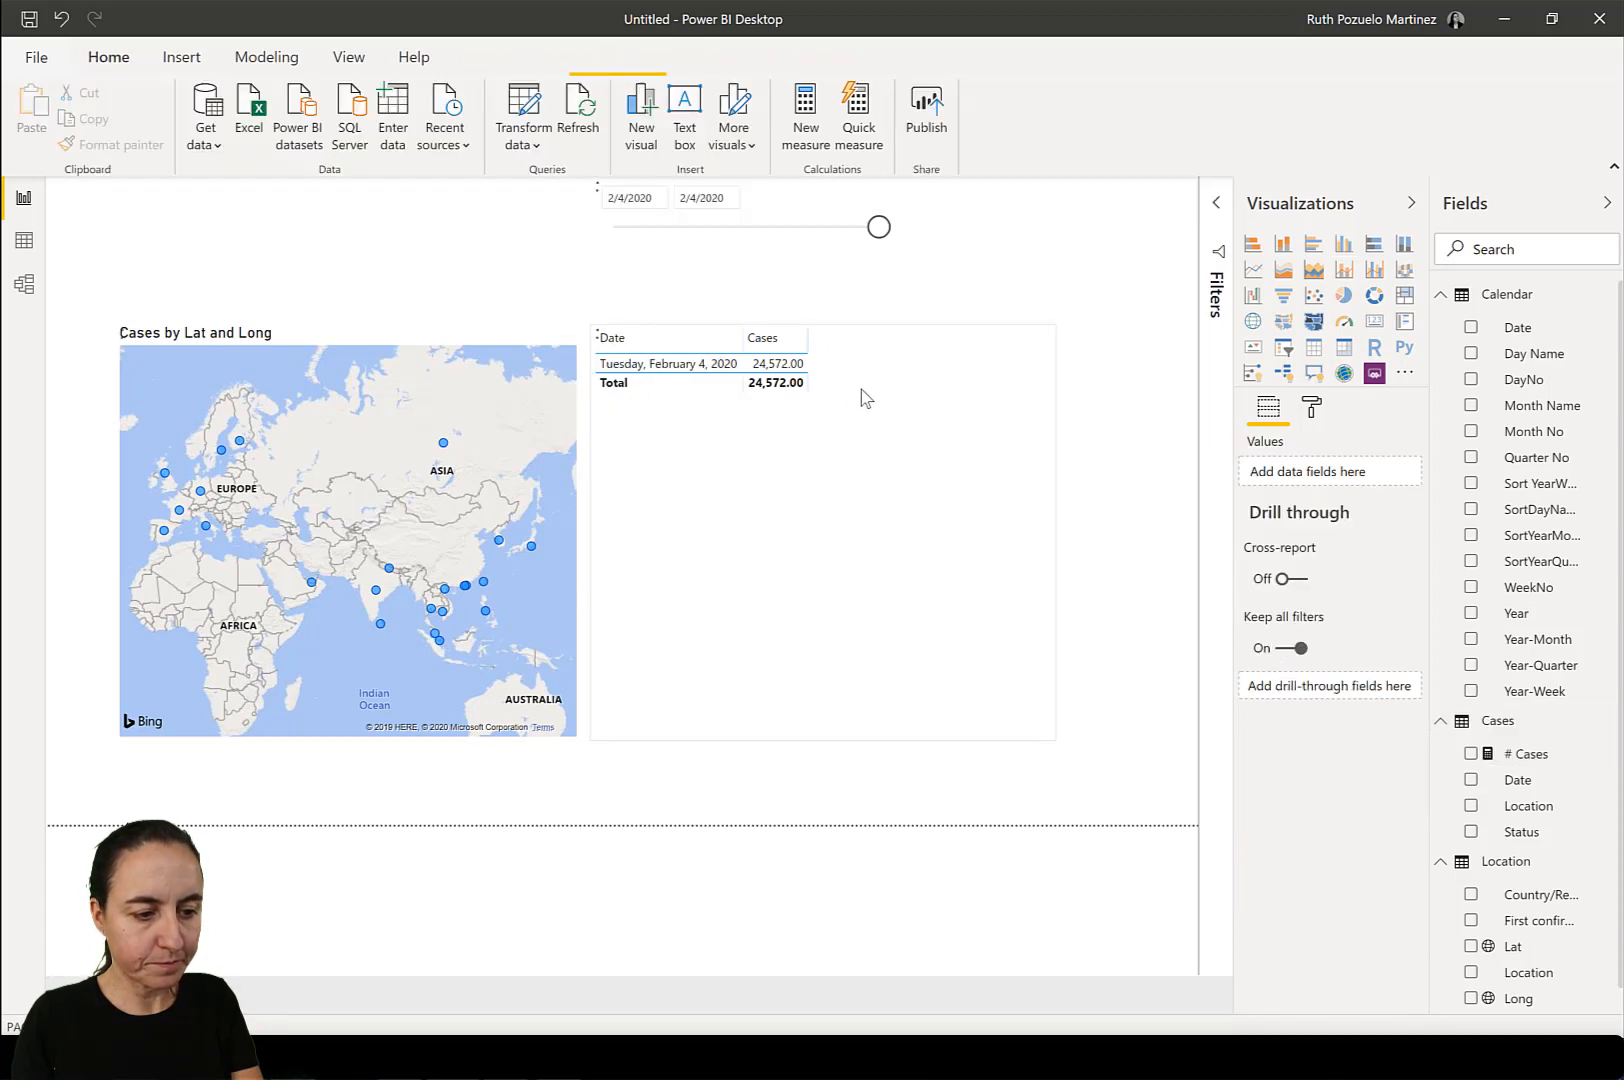
pyautogui.click(889, 421)
pyautogui.moveTo(1548, 762); pyautogui.dragTo(1401, 508)
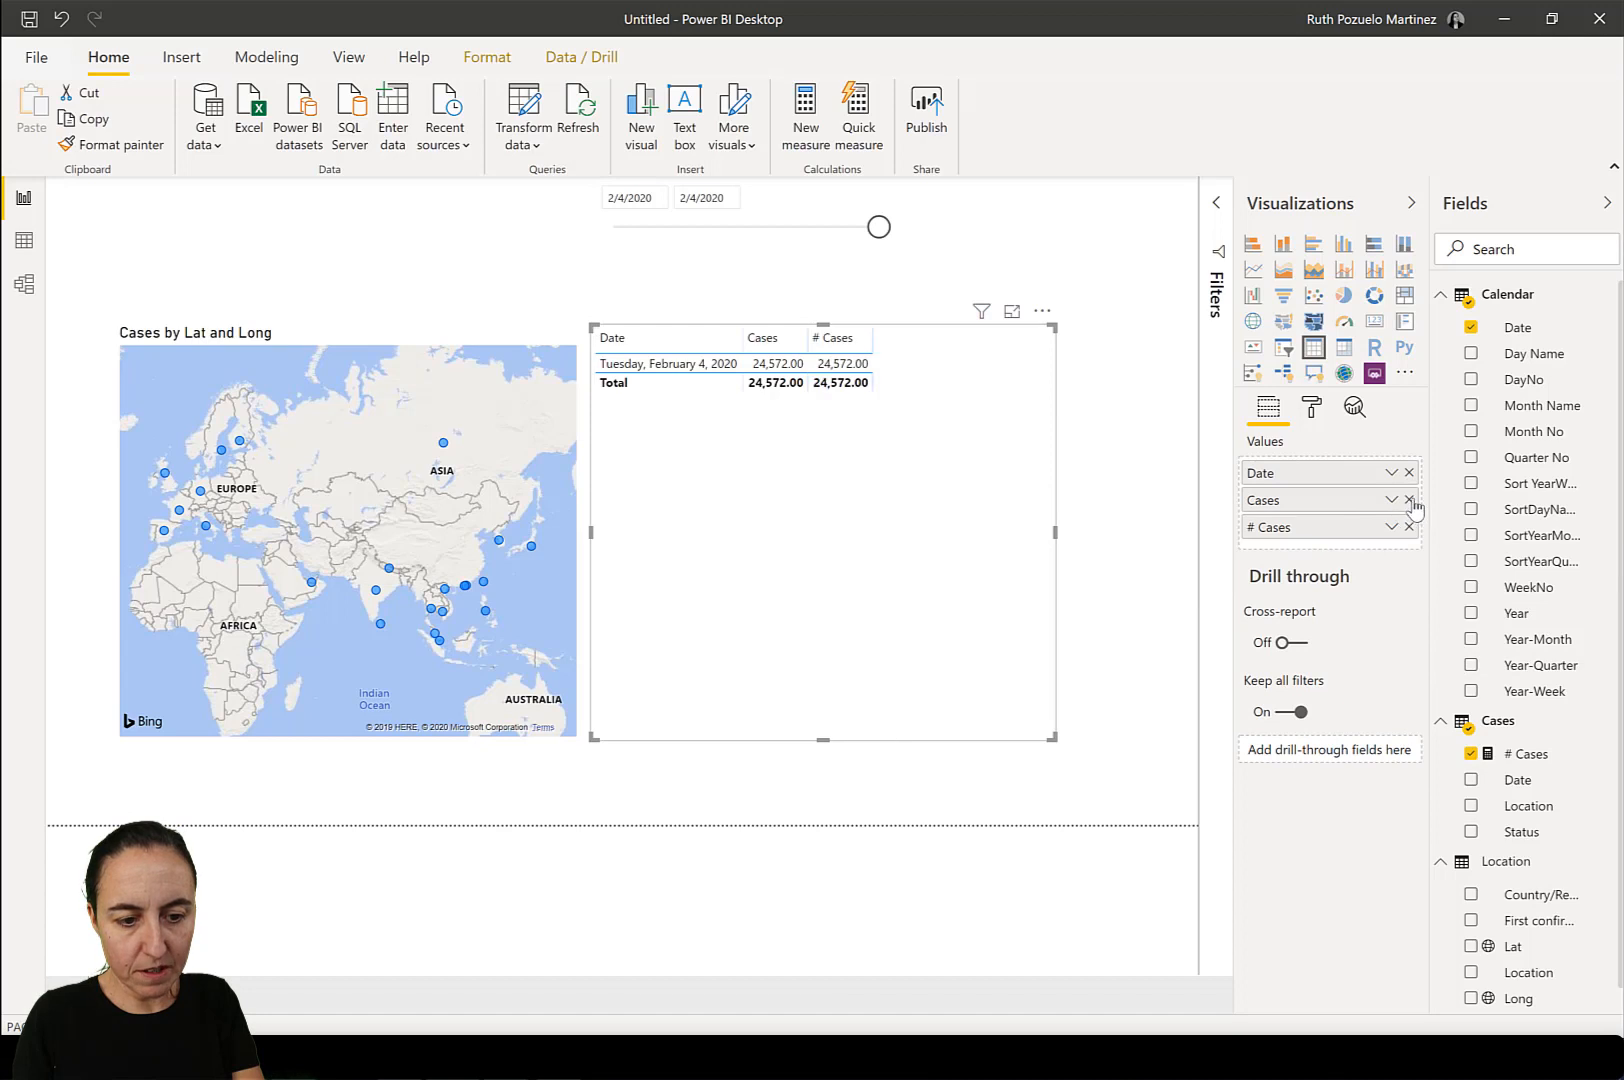
pyautogui.click(1408, 500)
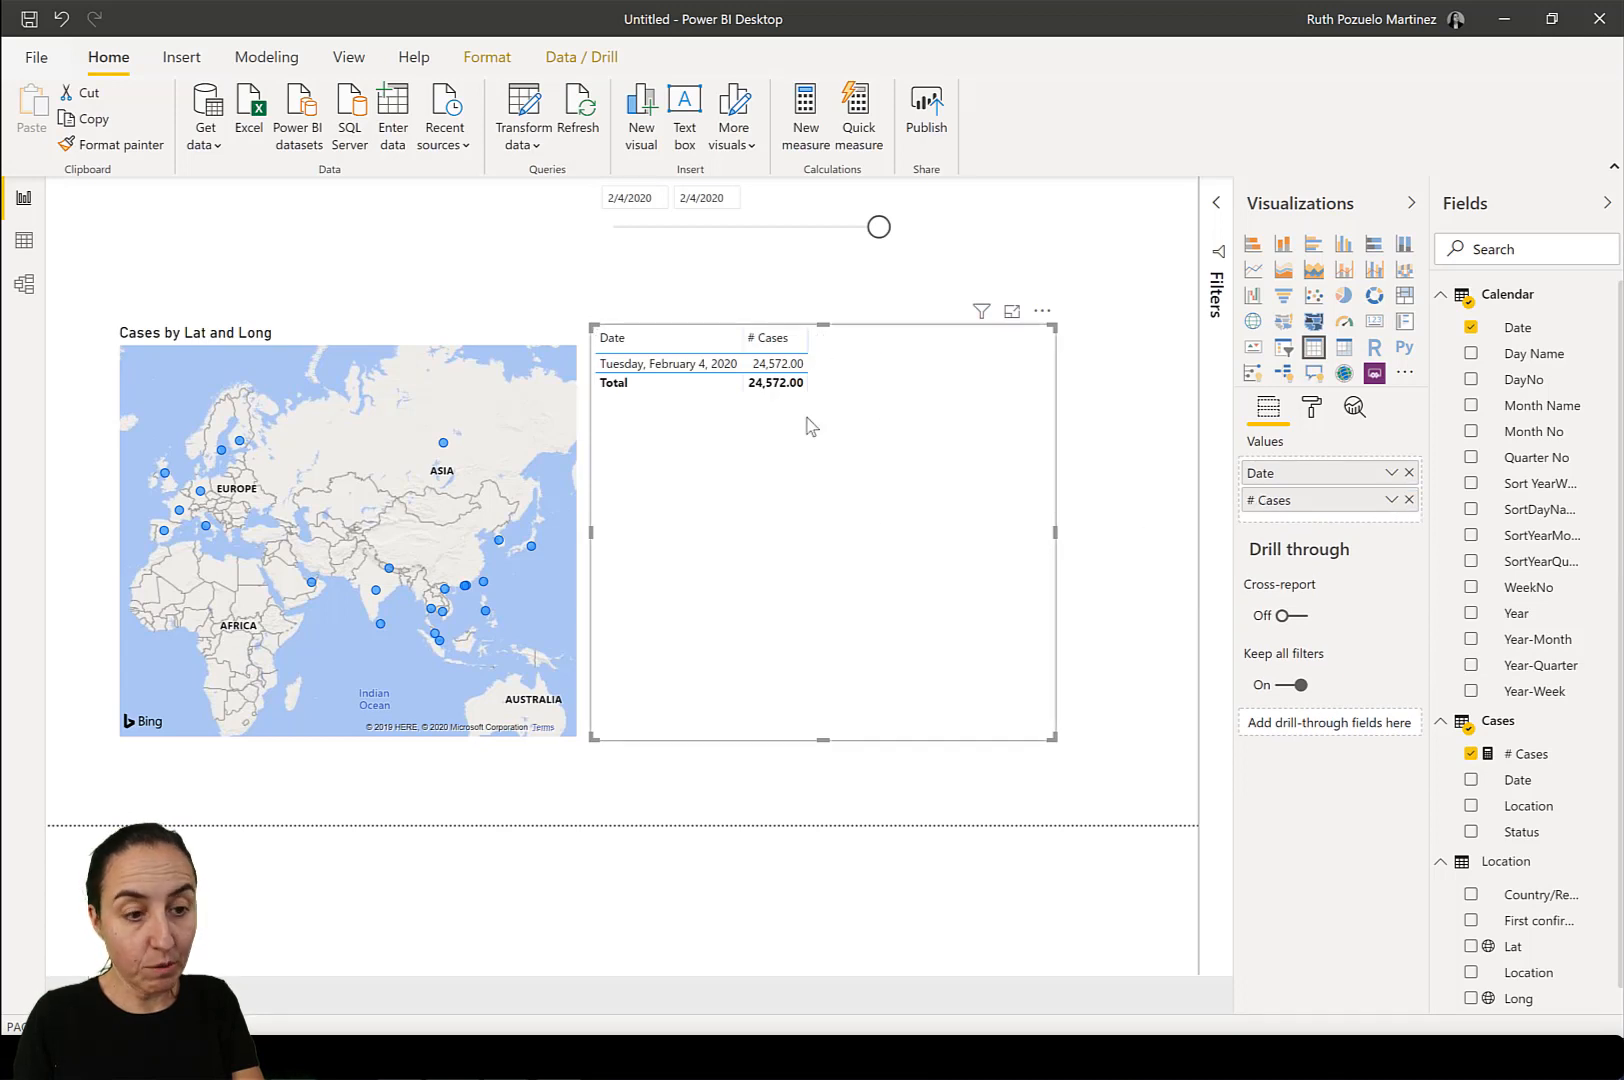
# Shrink the table visual and move it aside, then stretch the map across the lower part of the page.
pyautogui.moveTo(1055, 733); pyautogui.dragTo(905, 470)
pyautogui.moveTo(773, 461); pyautogui.dragTo(978, 500)
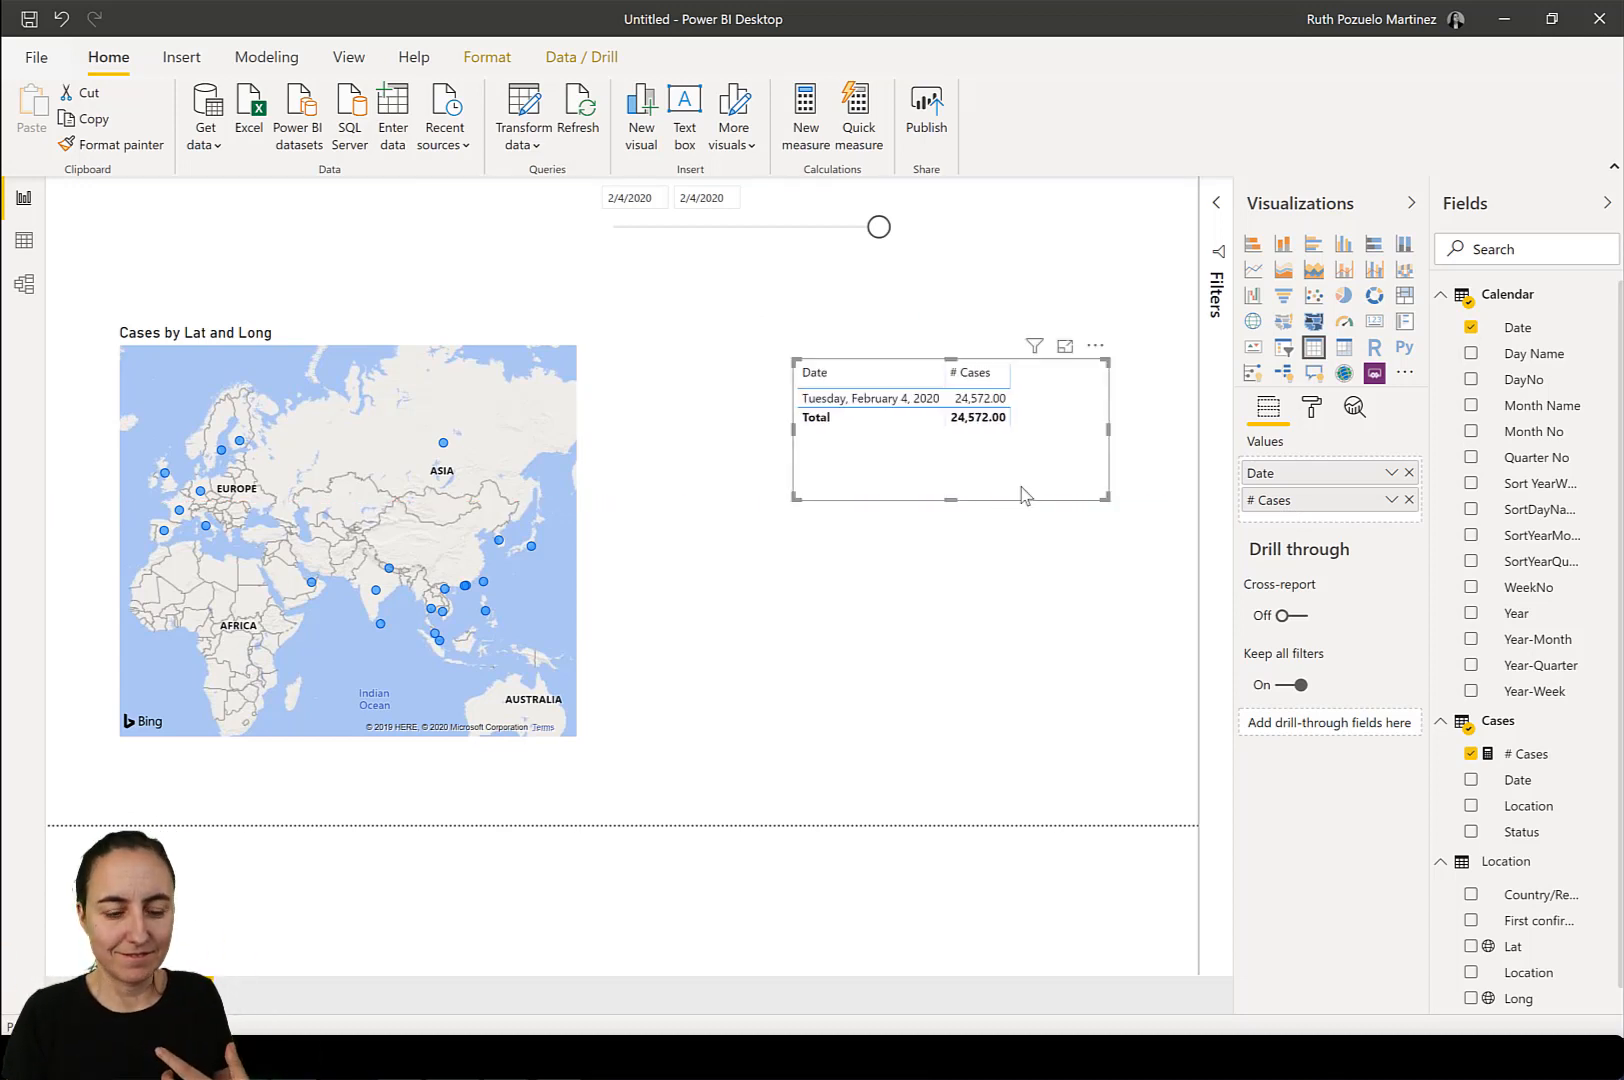
pyautogui.click(505, 419)
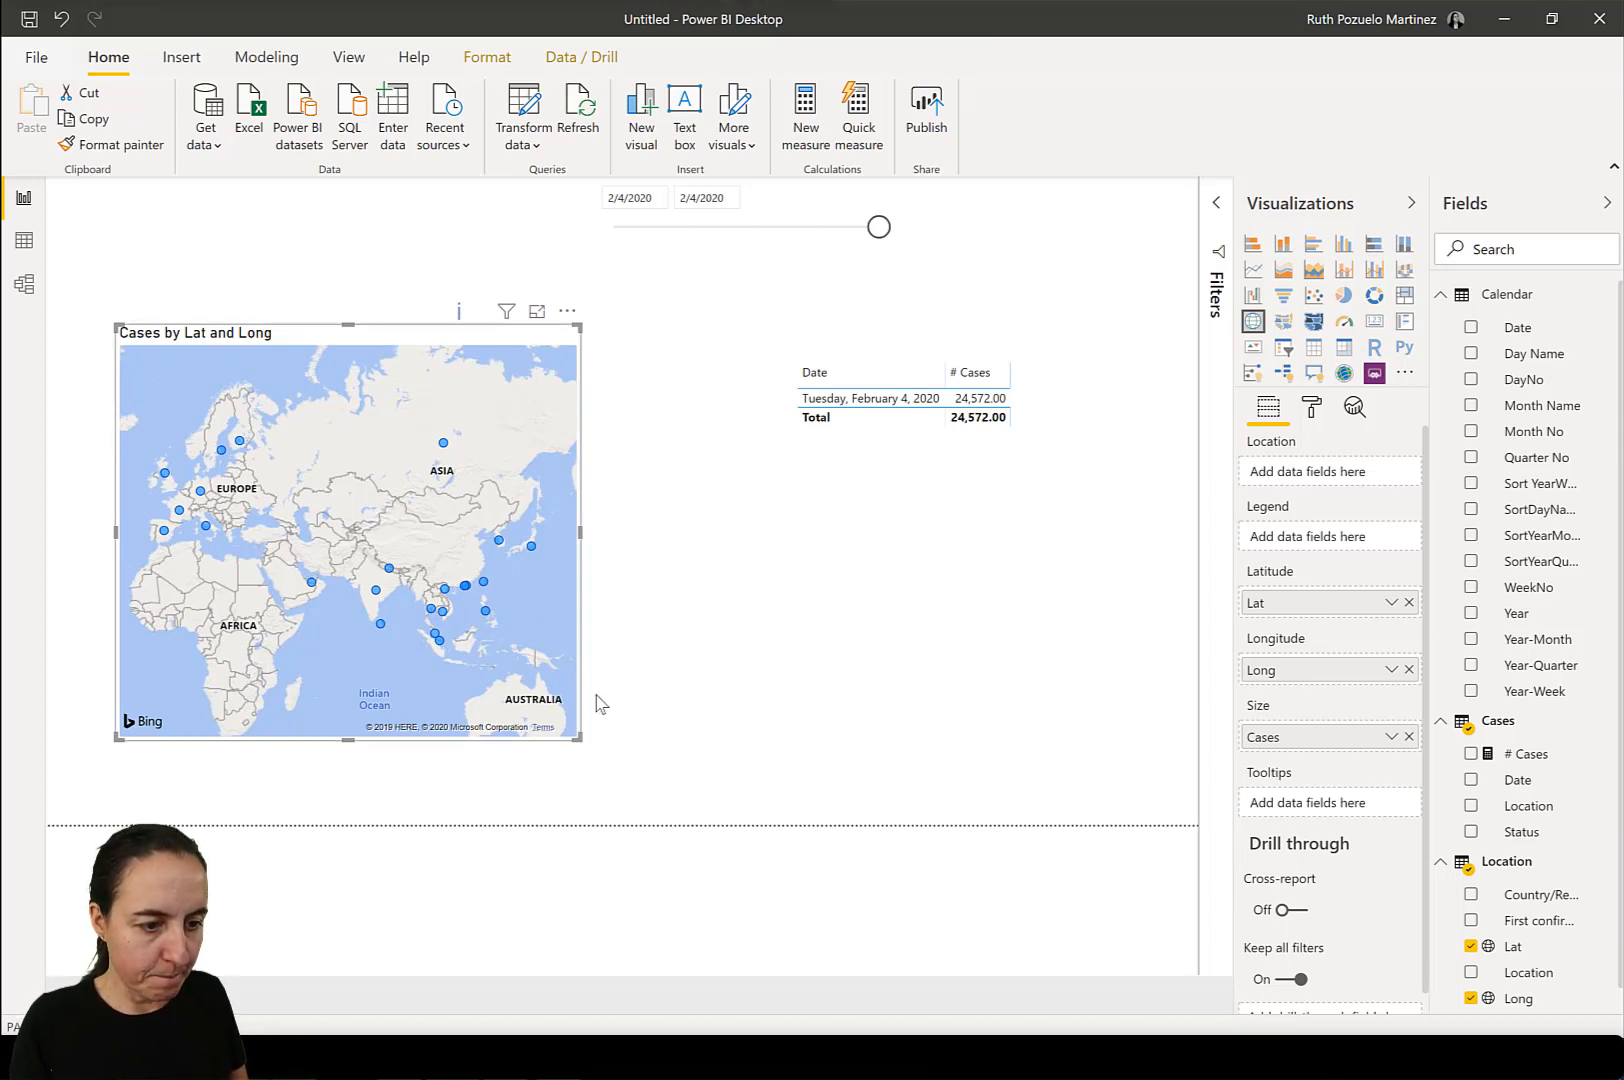
pyautogui.moveTo(577, 737); pyautogui.dragTo(1088, 788)
pyautogui.moveTo(801, 325); pyautogui.dragTo(976, 659)
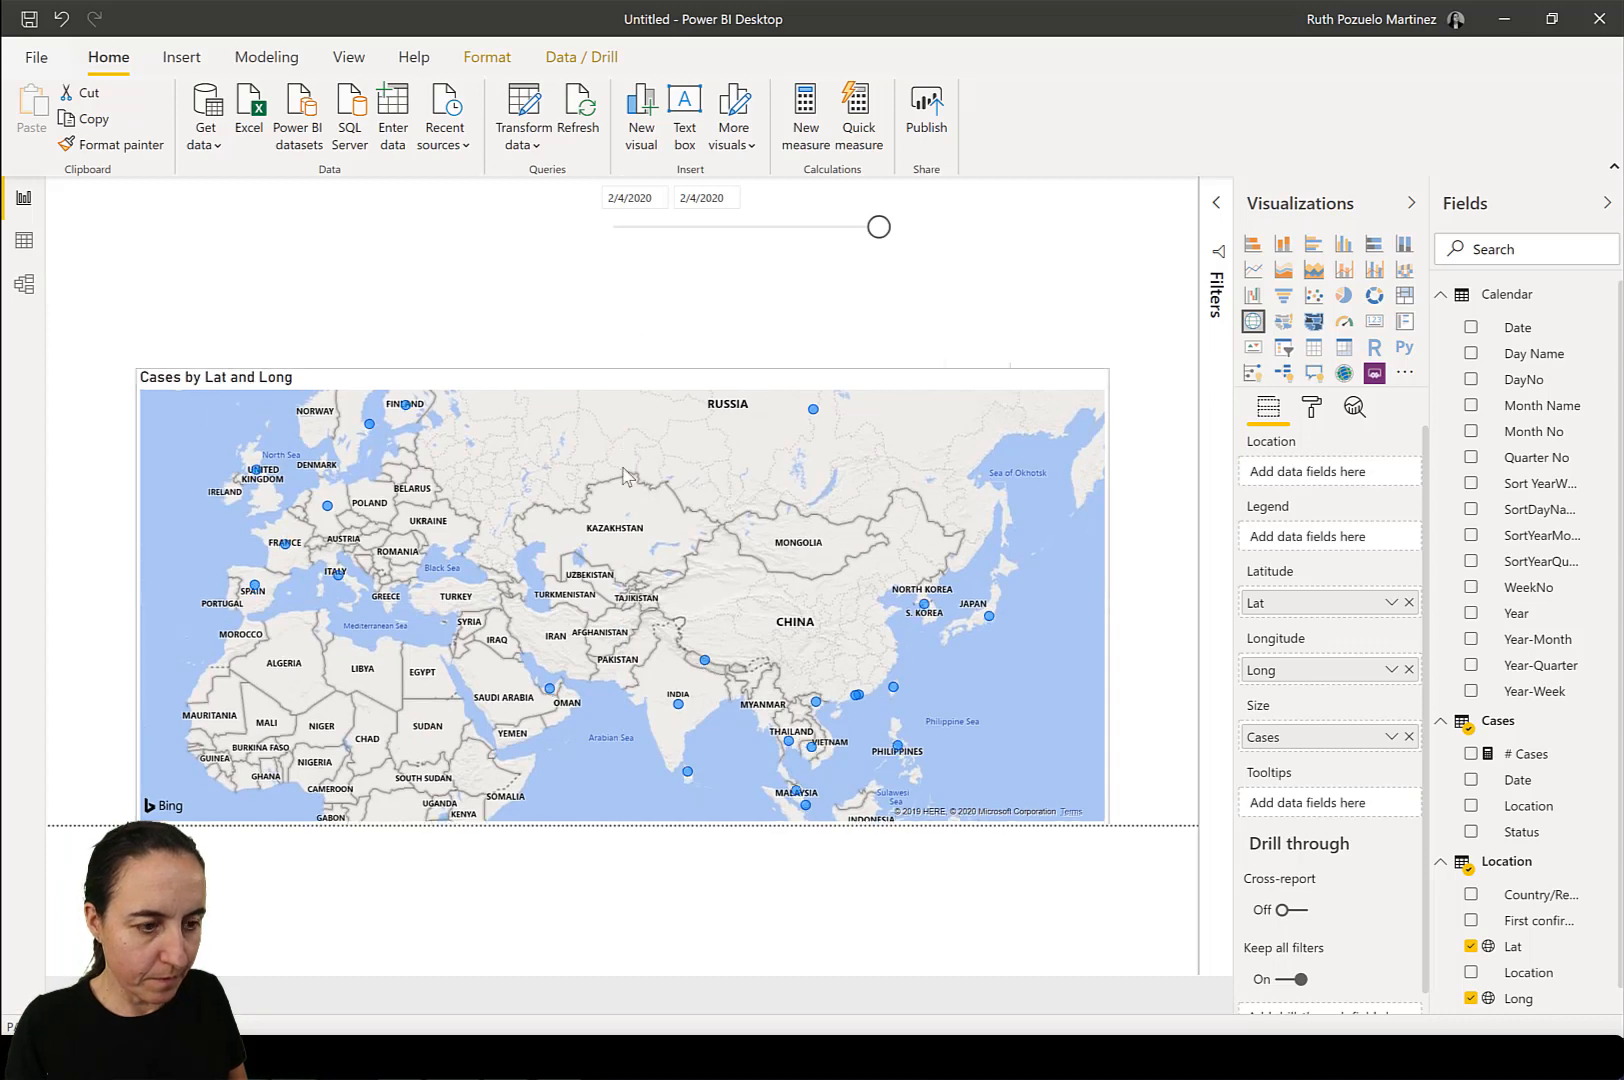
pyautogui.moveTo(622, 371); pyautogui.dragTo(632, 474)
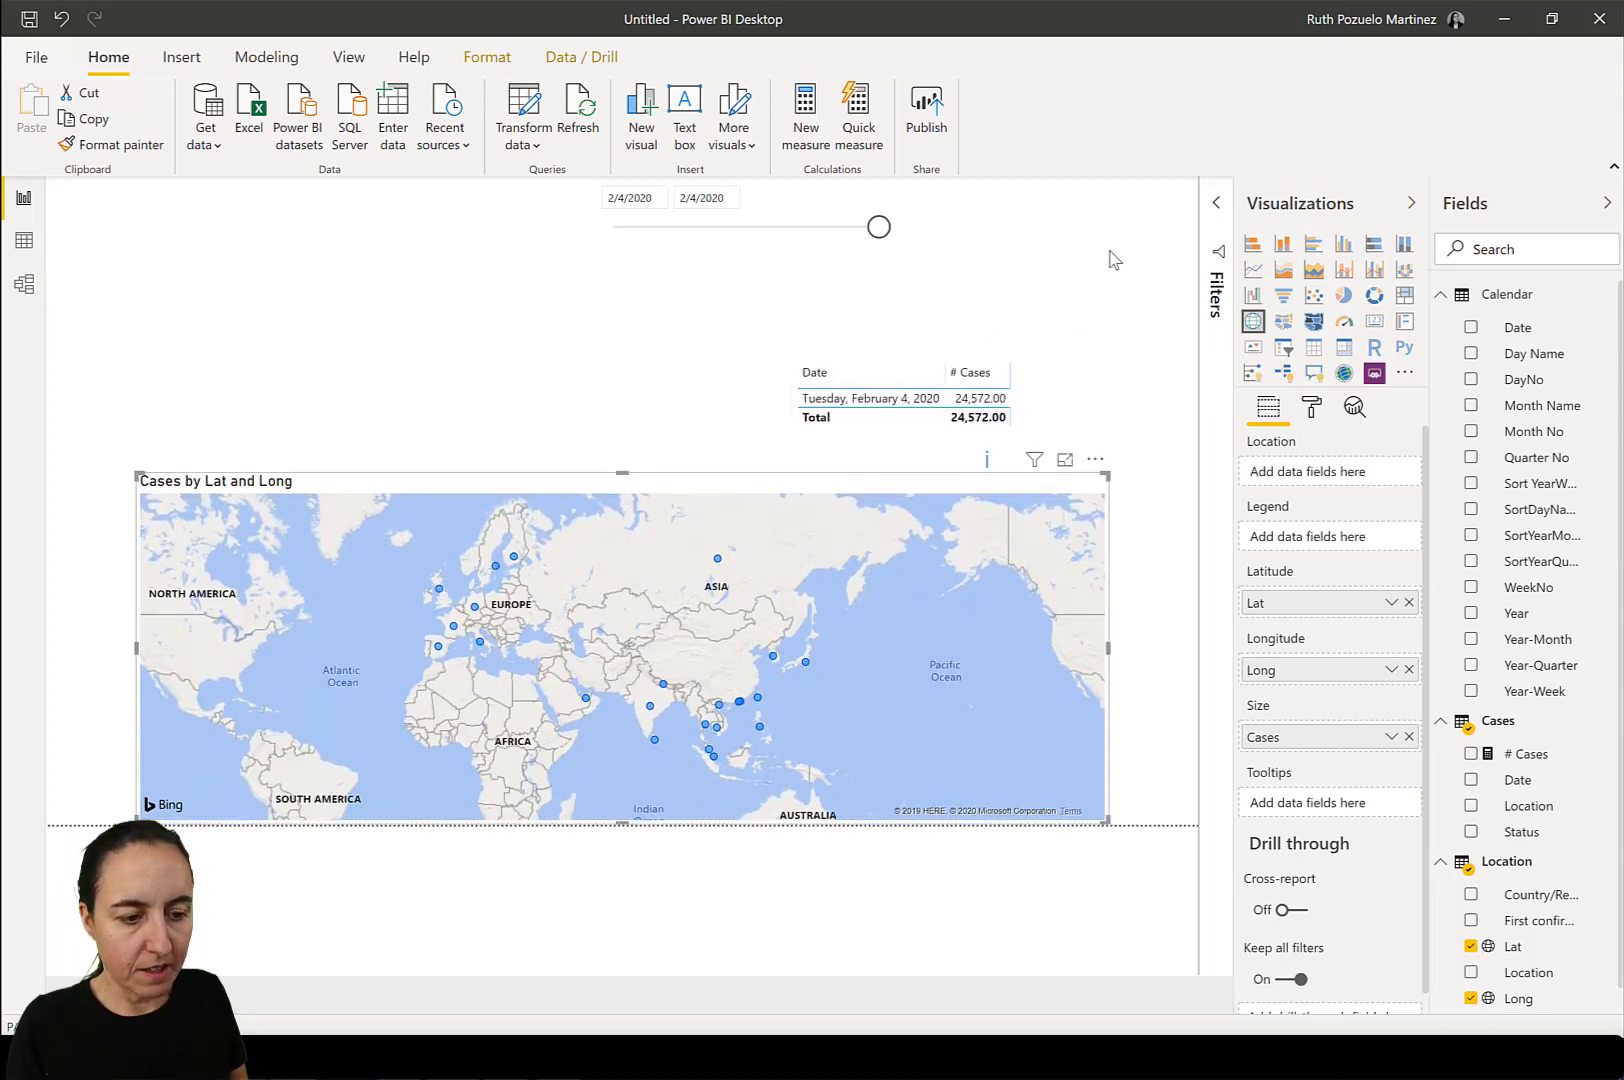
# Remove the Date and # Cases table visual from the report page.
pyautogui.click(1097, 364)
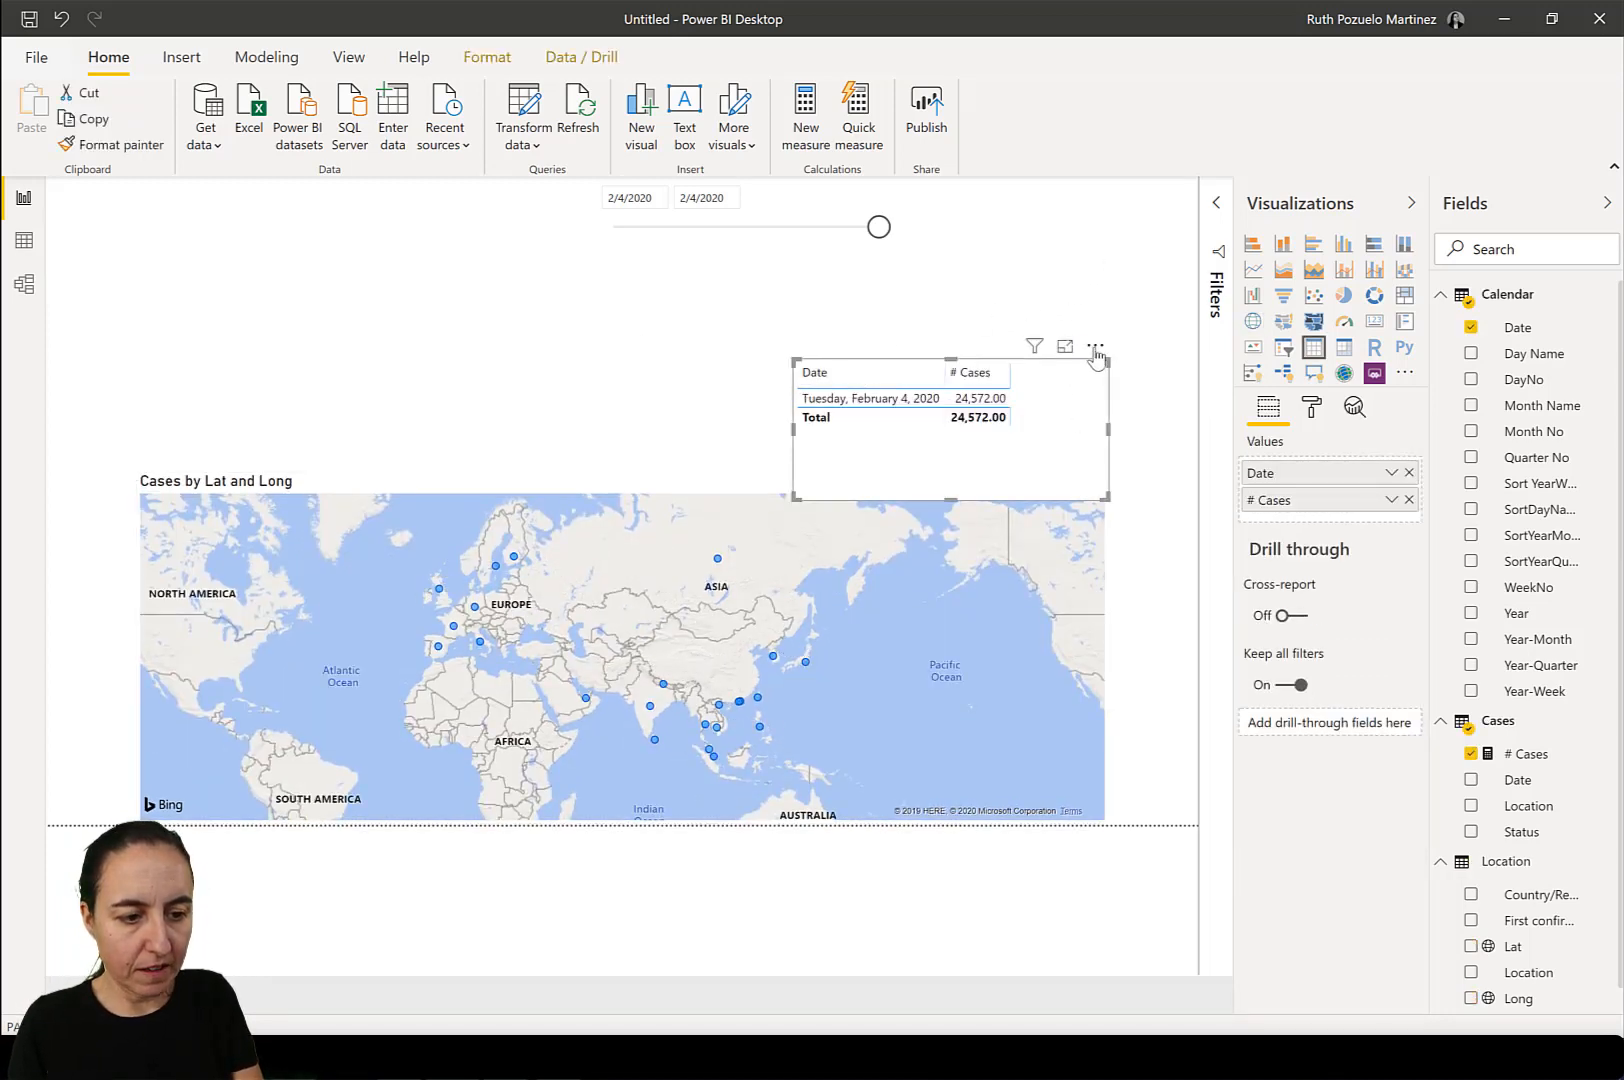
pyautogui.click(1096, 350)
pyautogui.click(1137, 428)
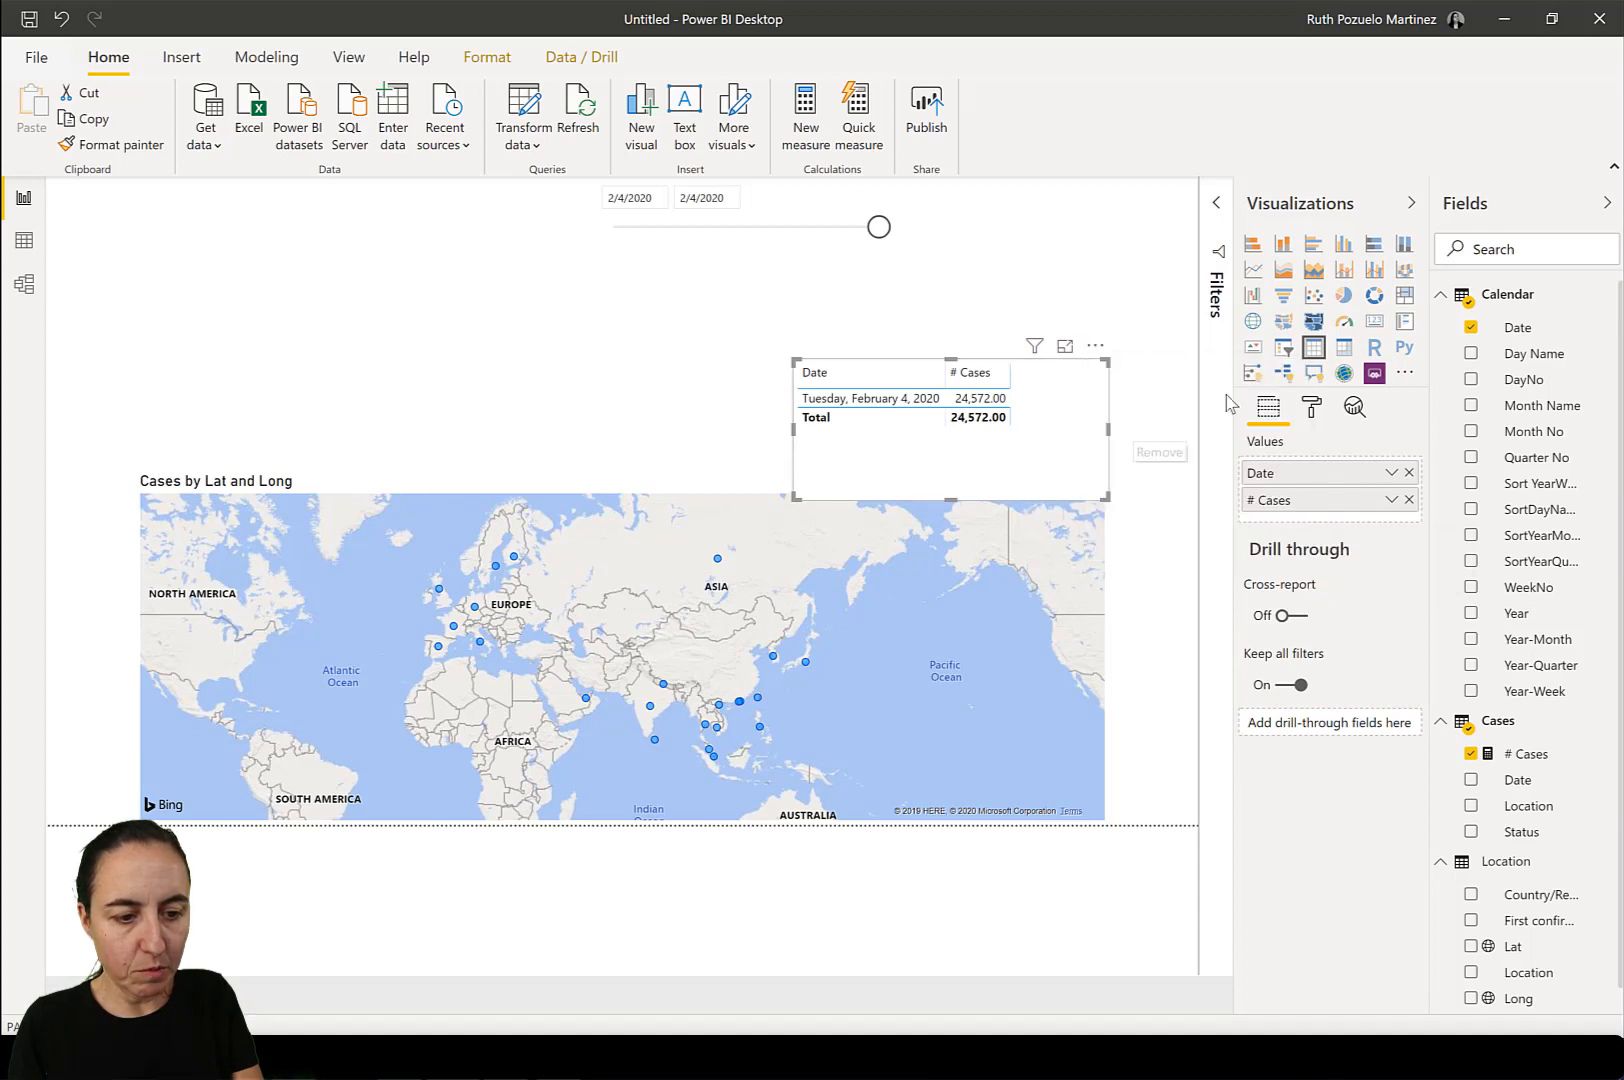
# Add a small card visual showing # Cases above the map's eastern end.
pyautogui.scroll(-1, 1560, 740)
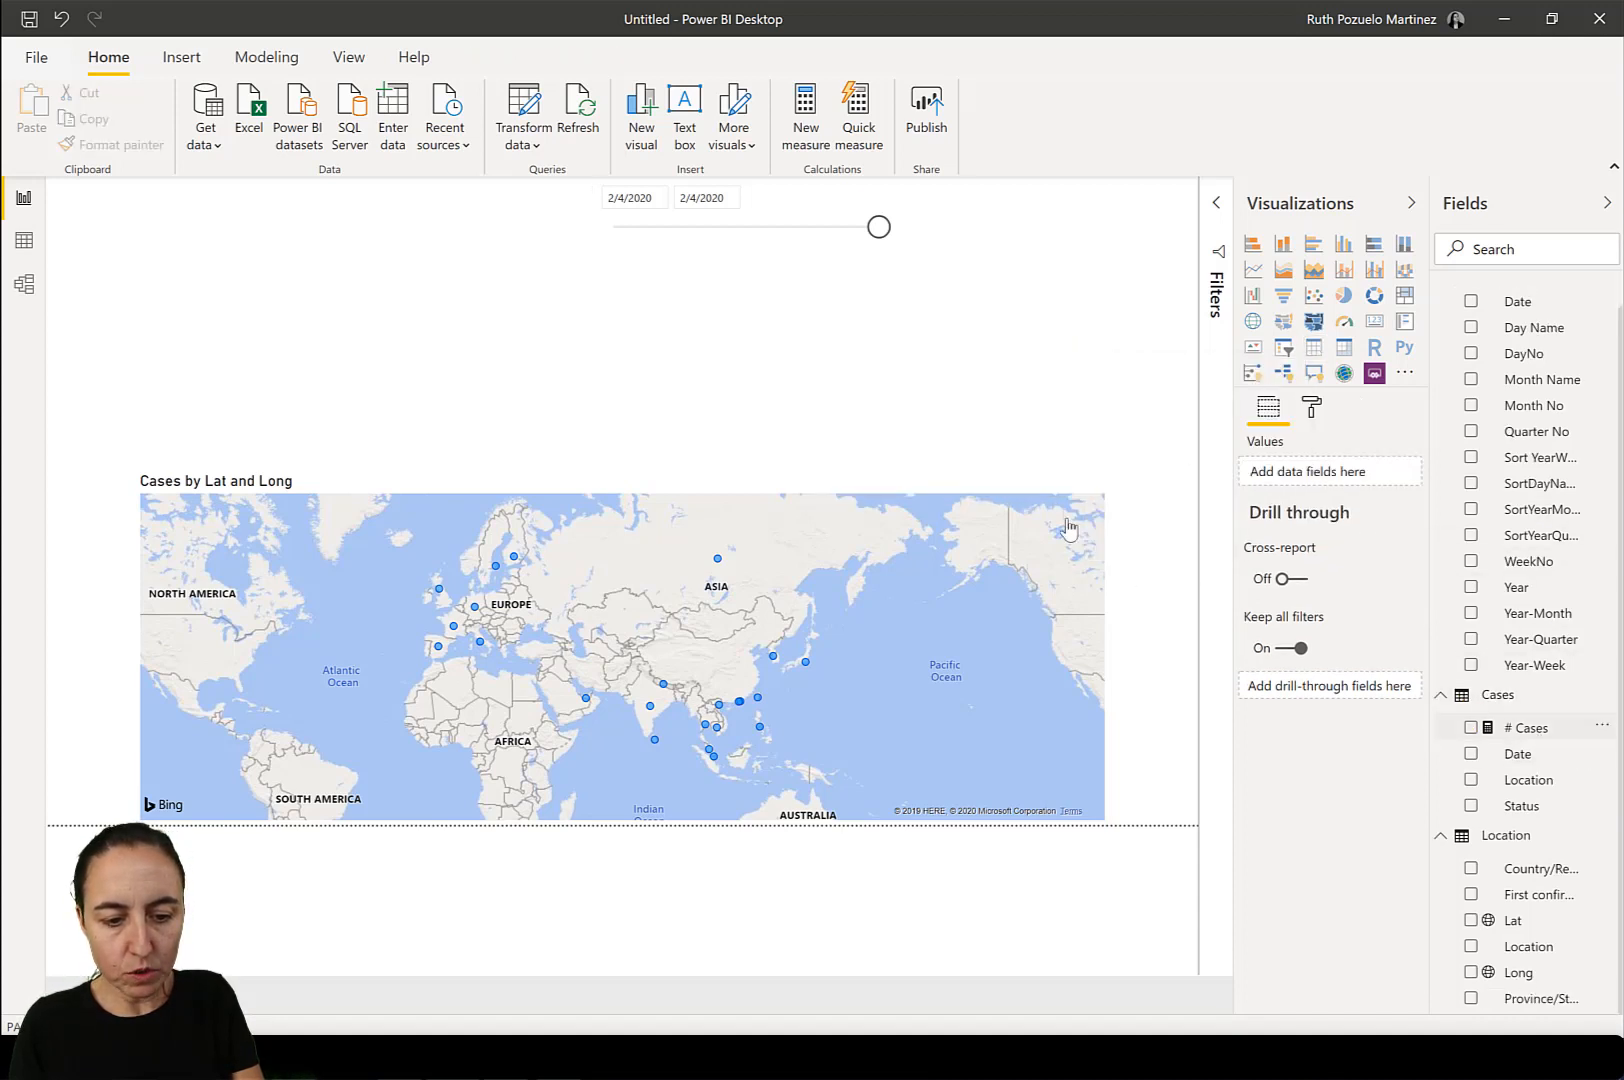
pyautogui.moveTo(1068, 528); pyautogui.dragTo(1084, 362)
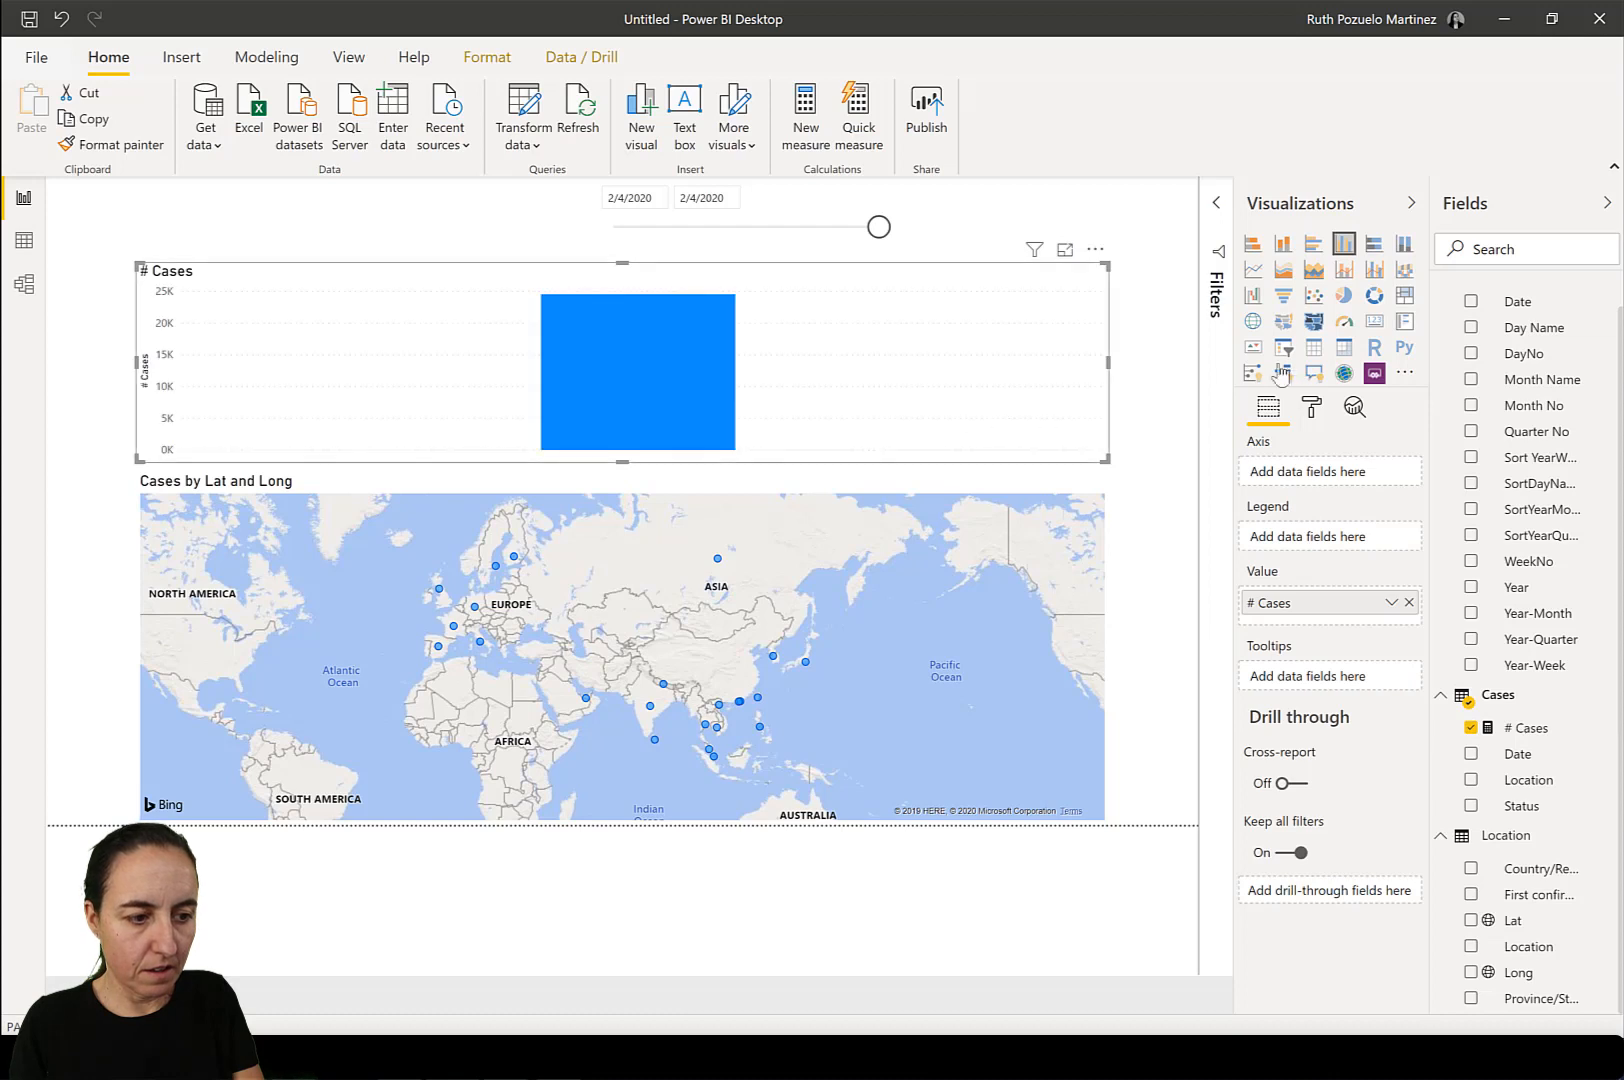
pyautogui.click(1374, 321)
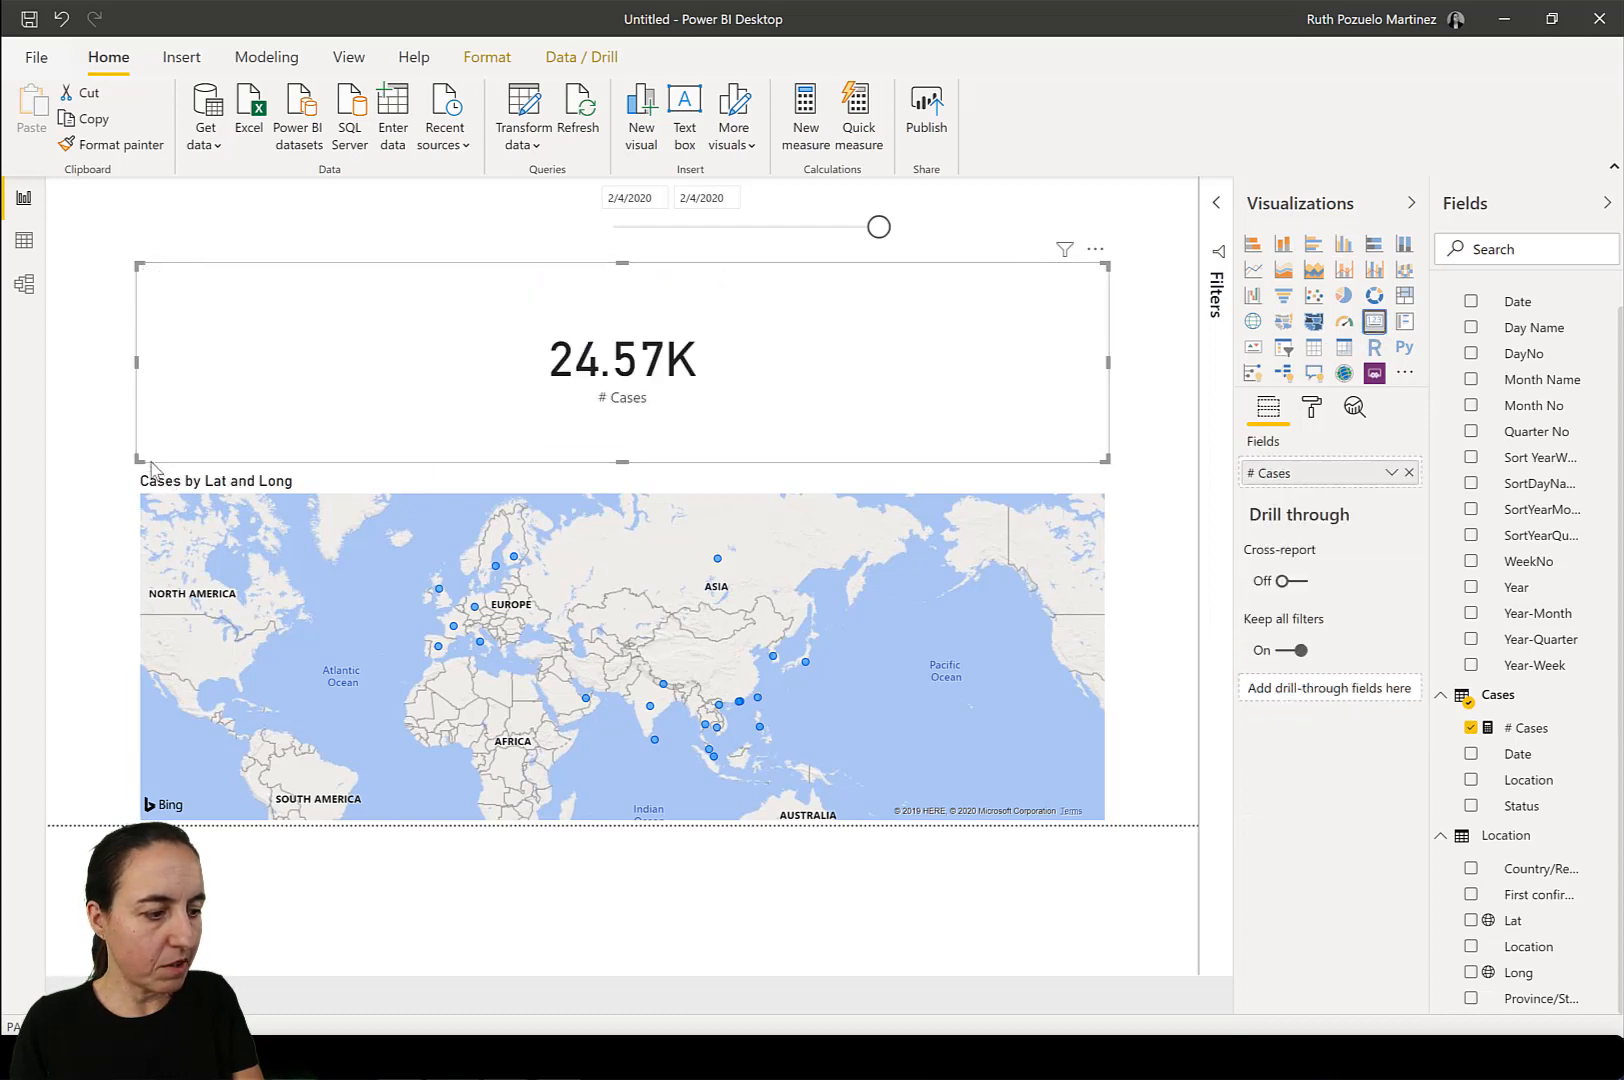
pyautogui.moveTo(137, 461); pyautogui.dragTo(938, 386)
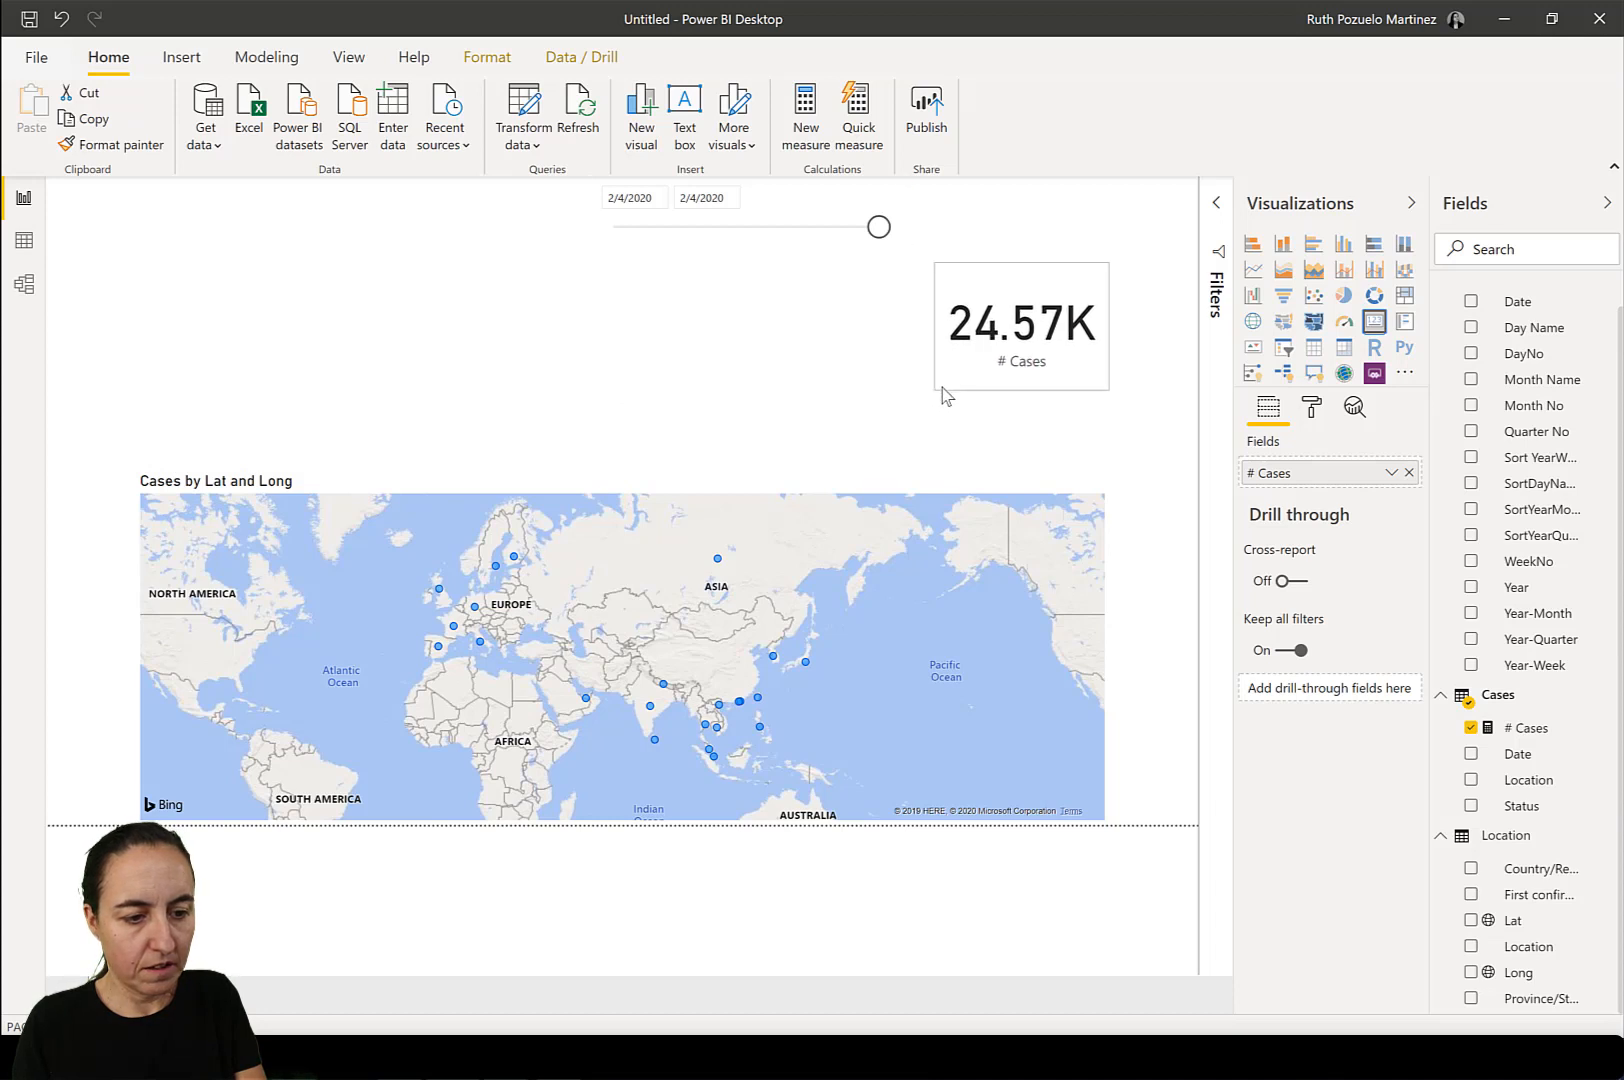
# Duplicate the # Cases card and place the copy above the map's western end.
pyautogui.hotkey('ctrl', 'c')
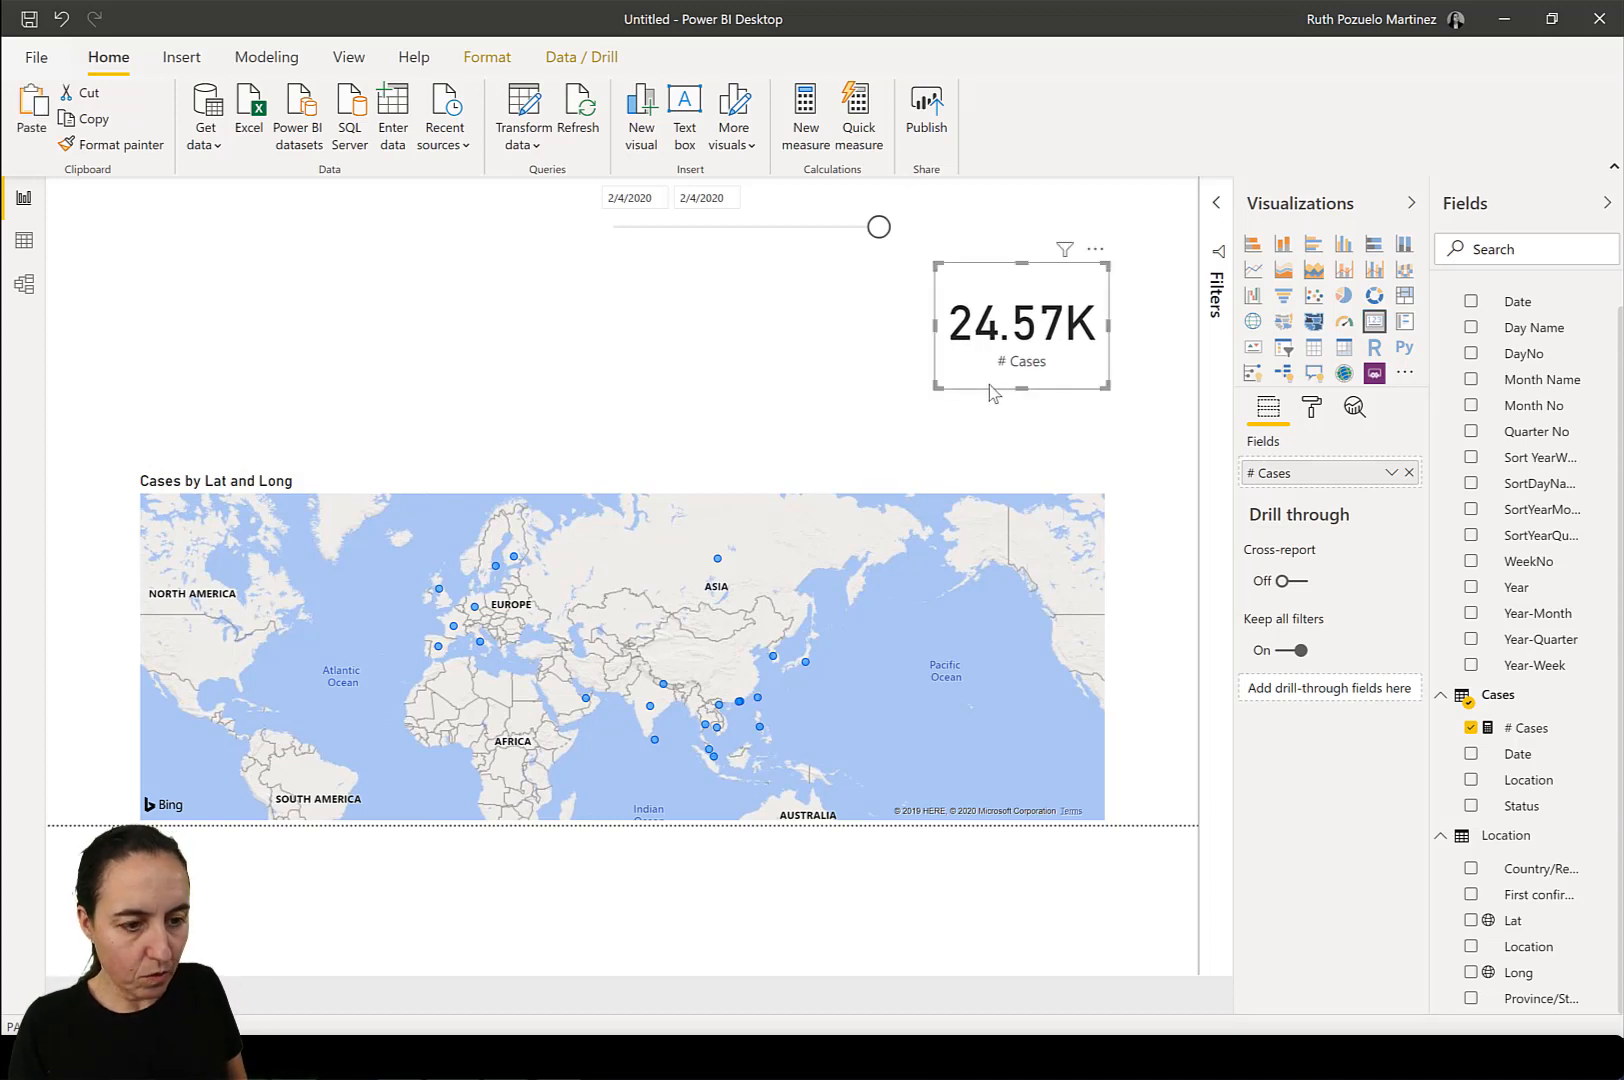
pyautogui.hotkey('ctrl', 'v')
pyautogui.moveTo(342, 369); pyautogui.dragTo(246, 373)
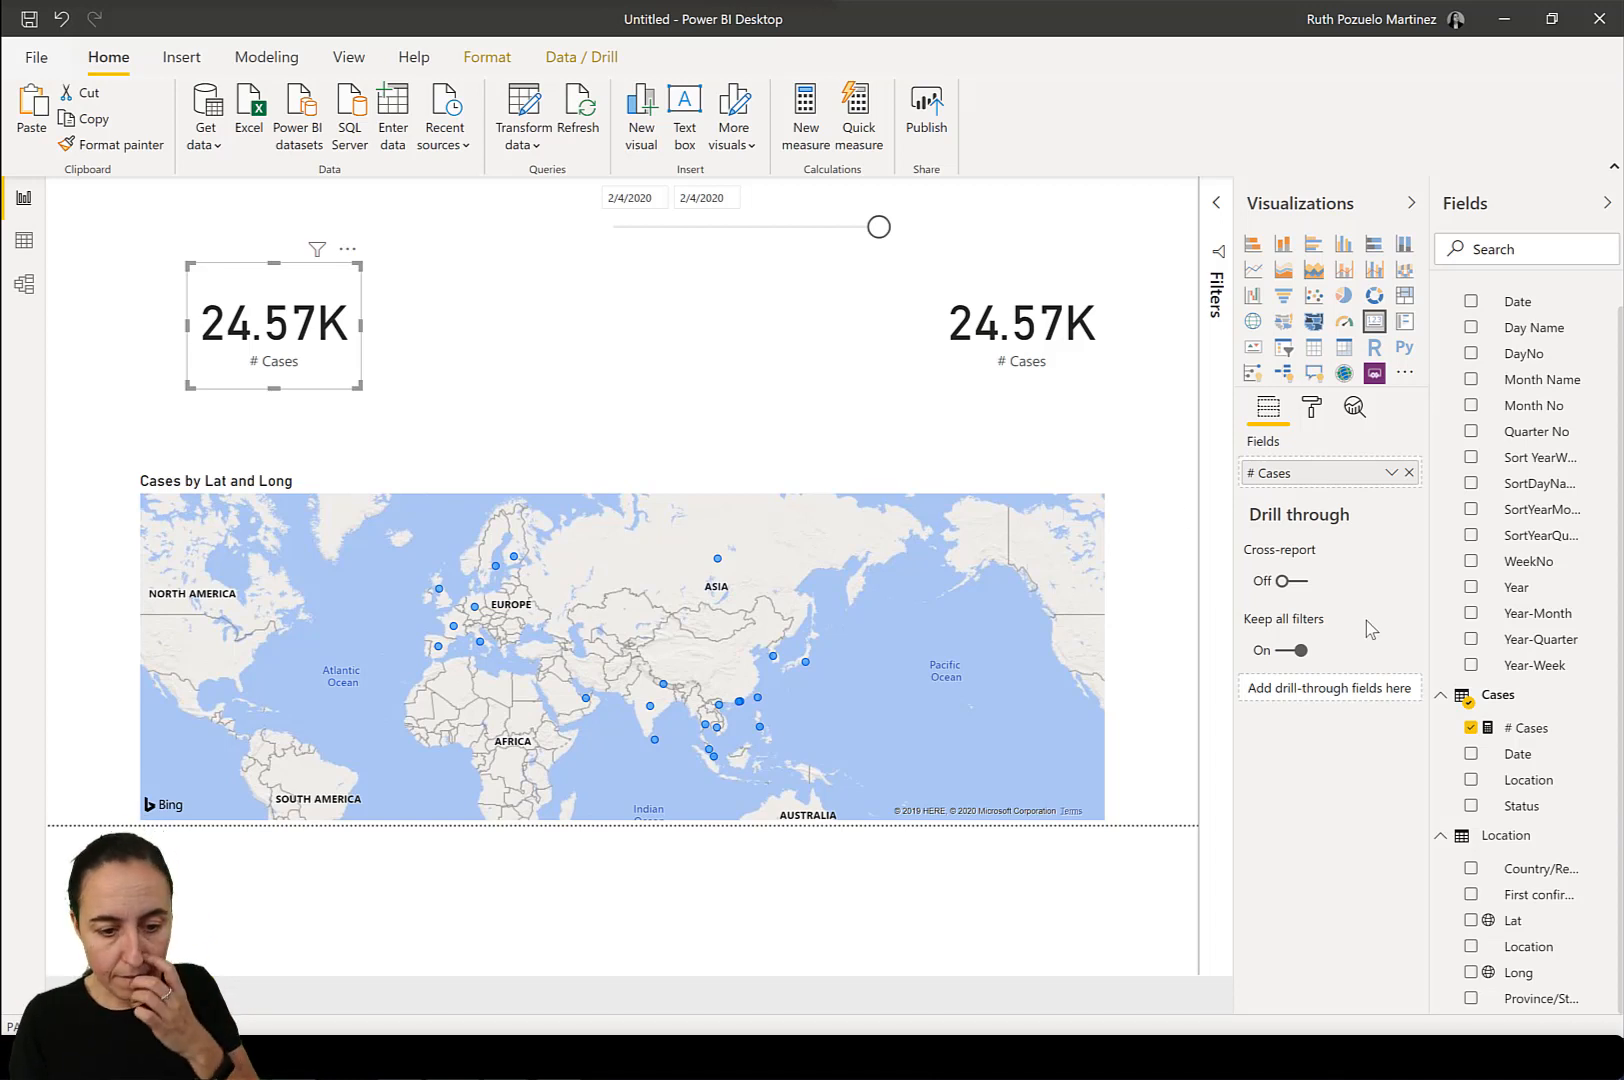
# Create the measure # Locations = COUNTROWS(Location) in the Location table.
pyautogui.rightClick(1515, 840)
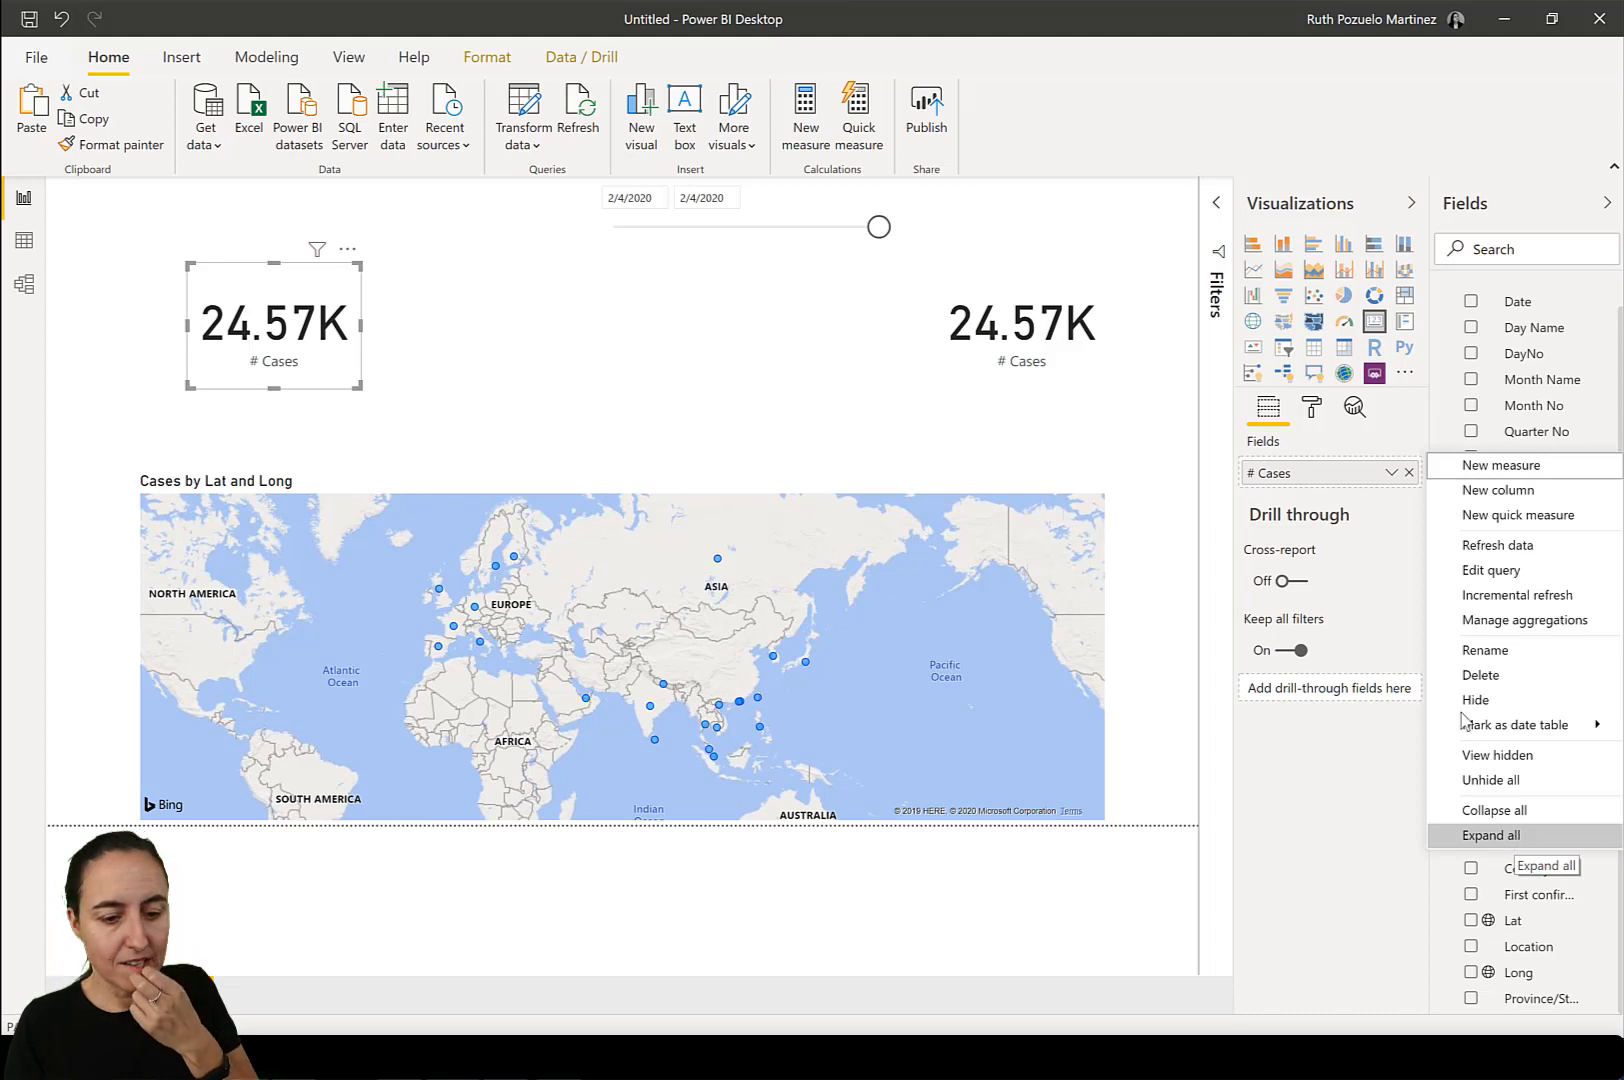
pyautogui.click(1479, 468)
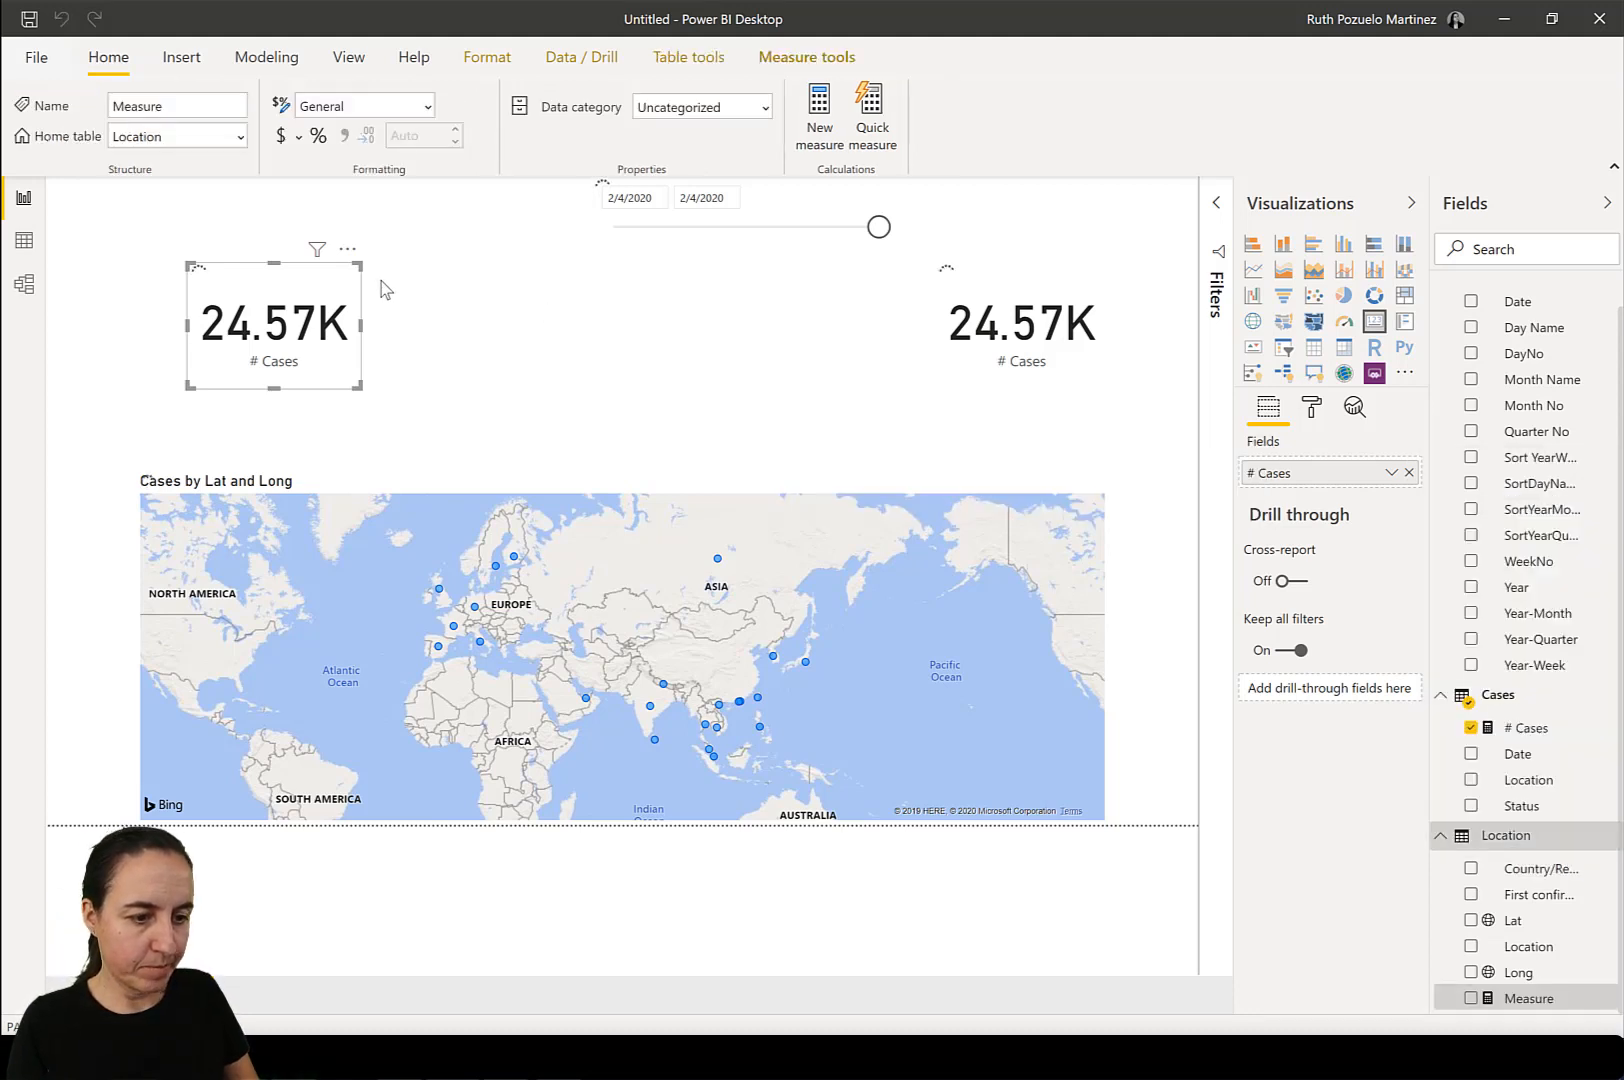
pyautogui.write('#')
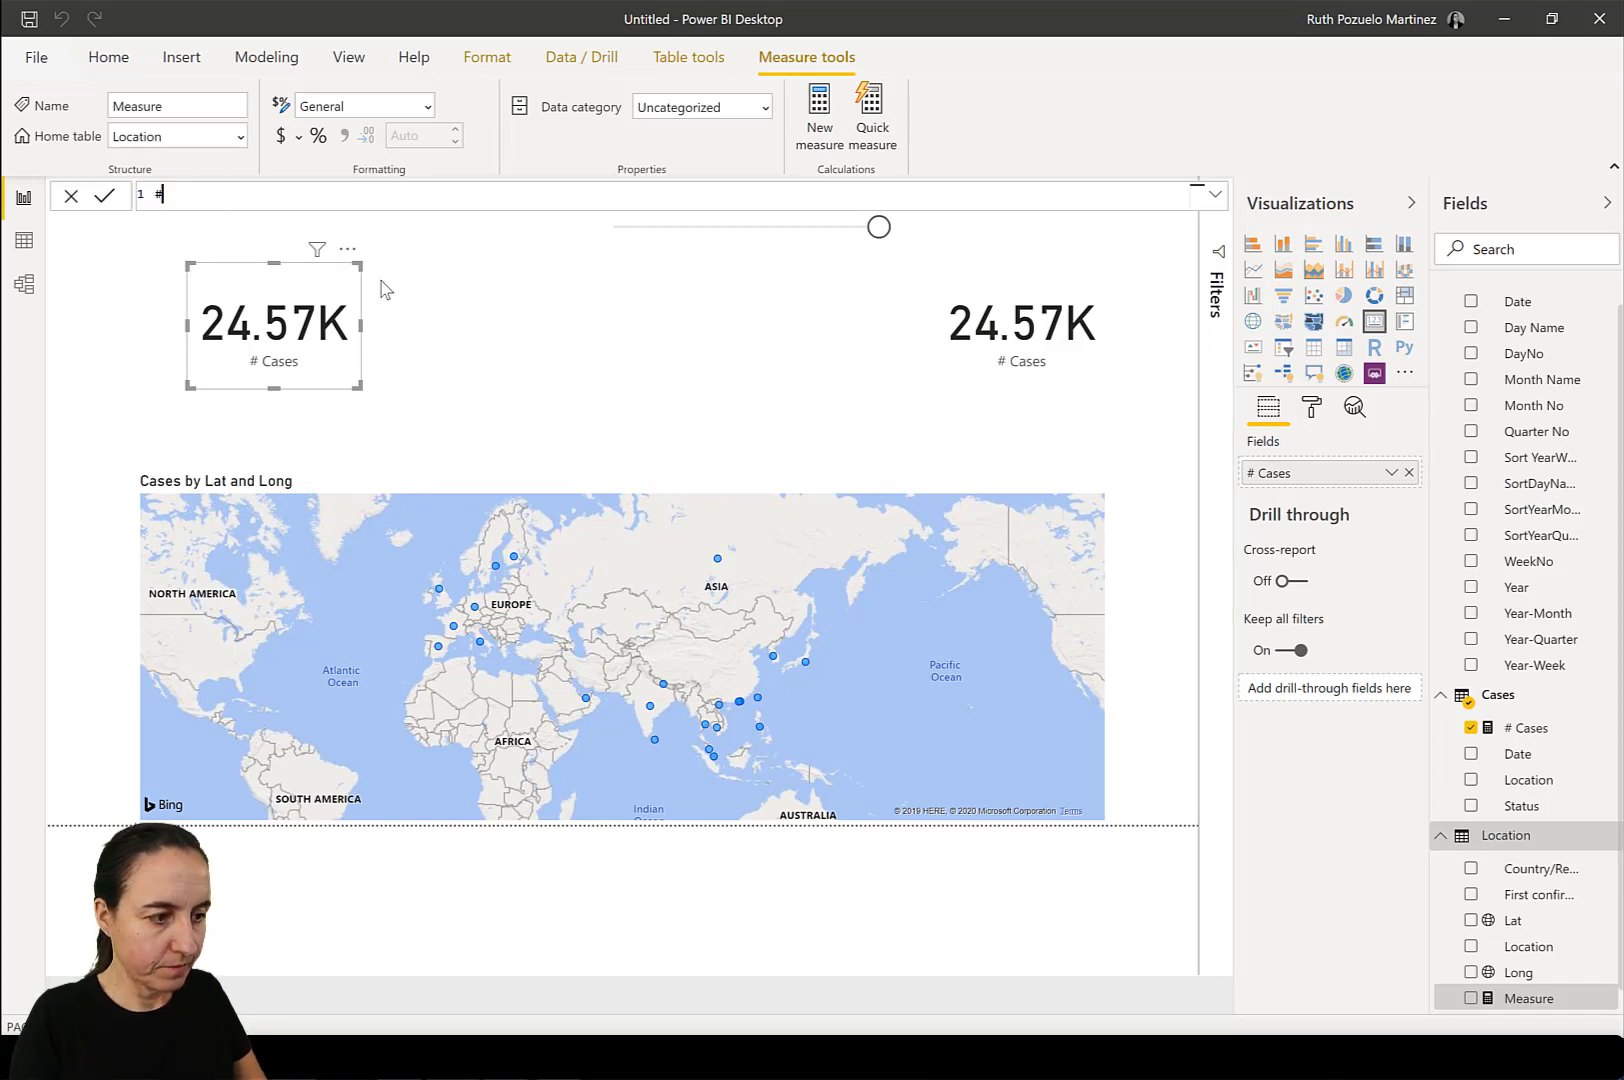
pyautogui.write(' Locations ')
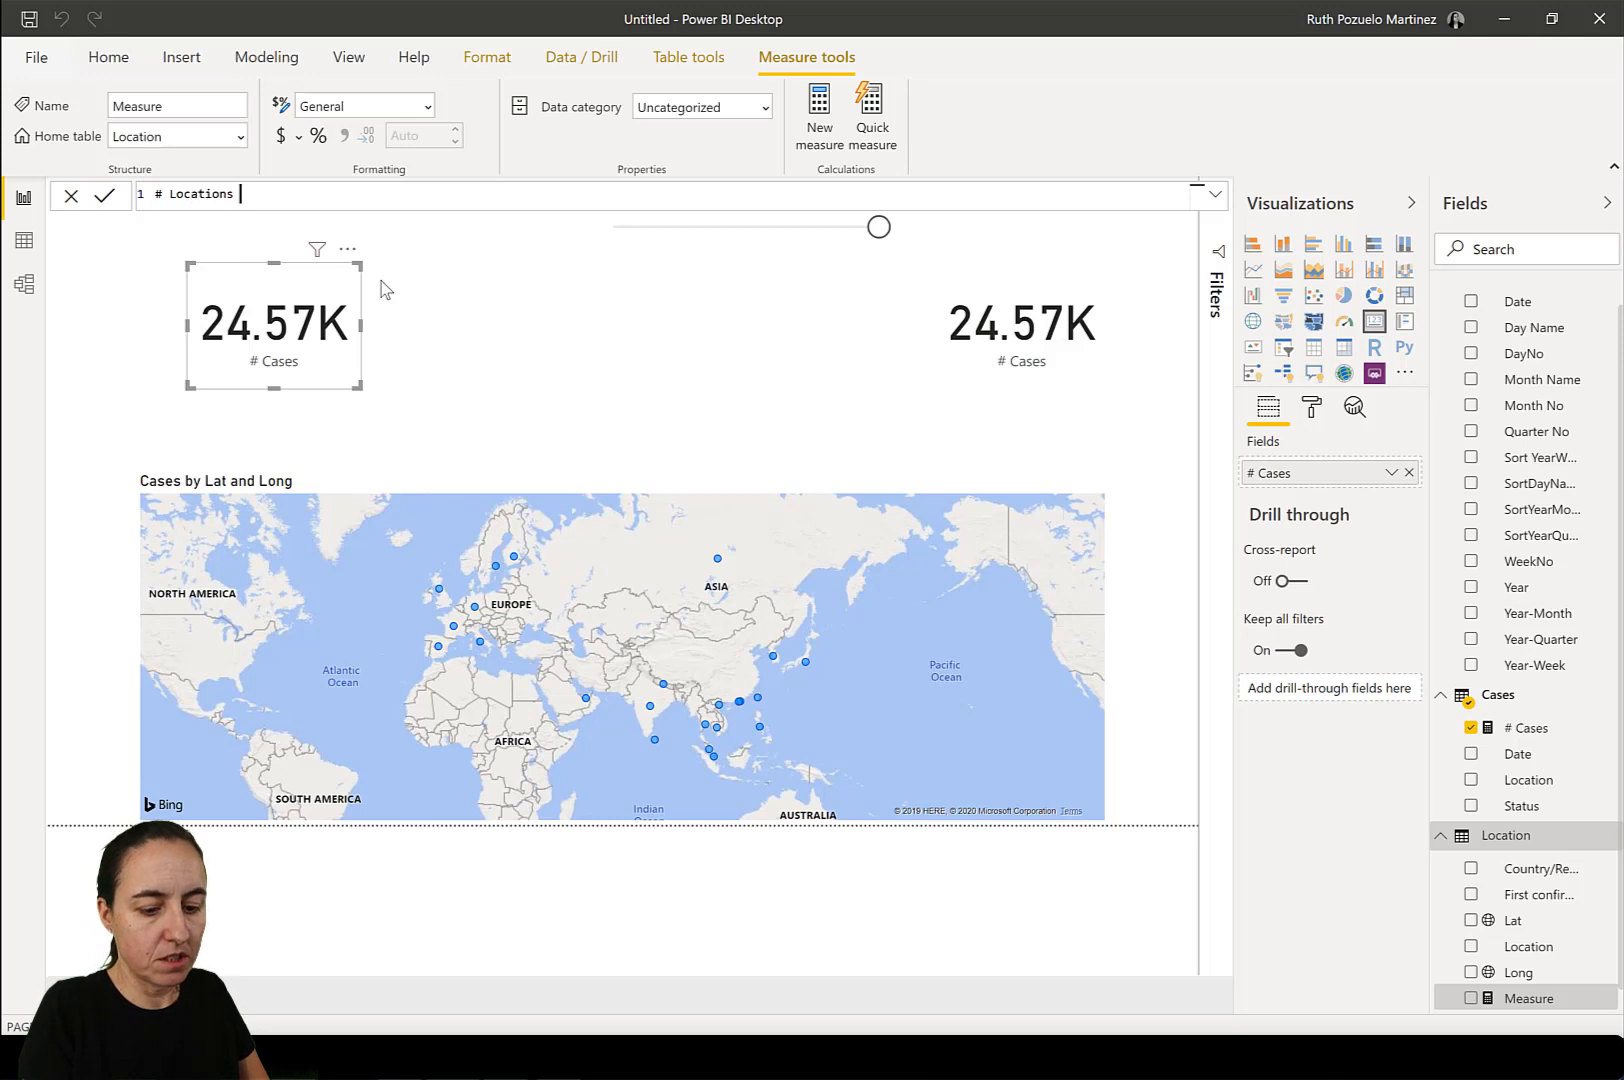
pyautogui.write('=c')
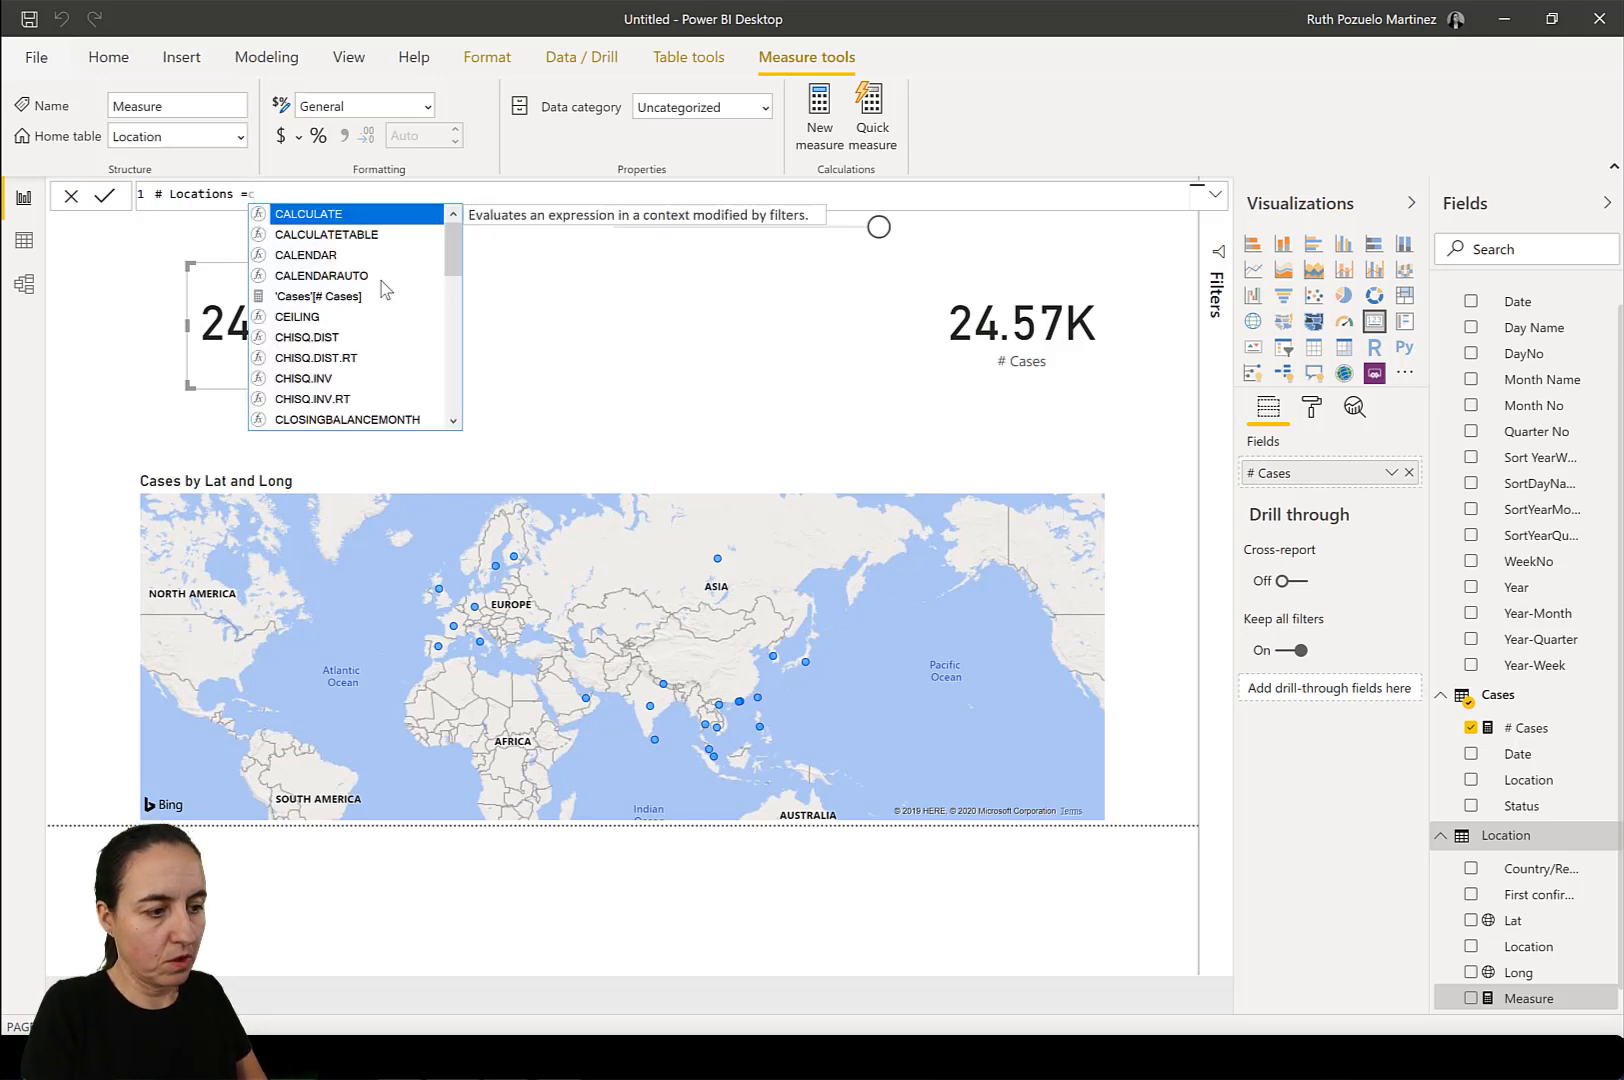
pyautogui.press('BackSpace')
pyautogui.write('cou')
pyautogui.press('Down')
pyautogui.press('Down')
pyautogui.press('Down')
pyautogui.press('Down')
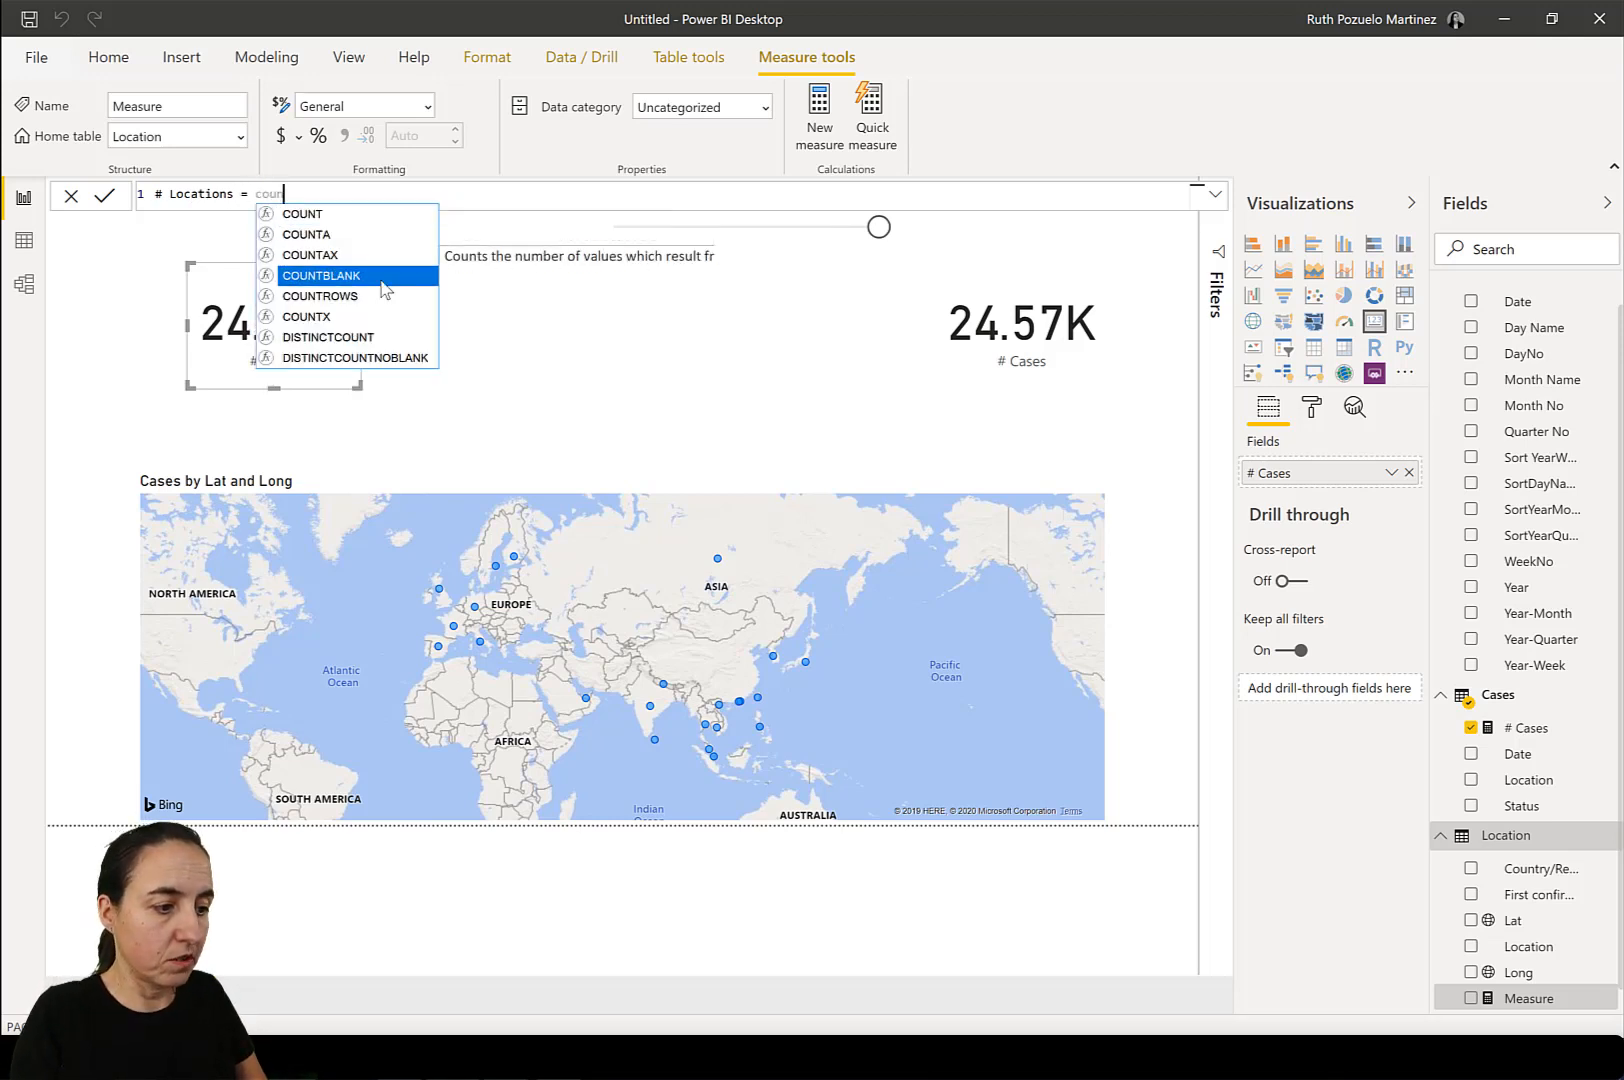
pyautogui.press('Tab')
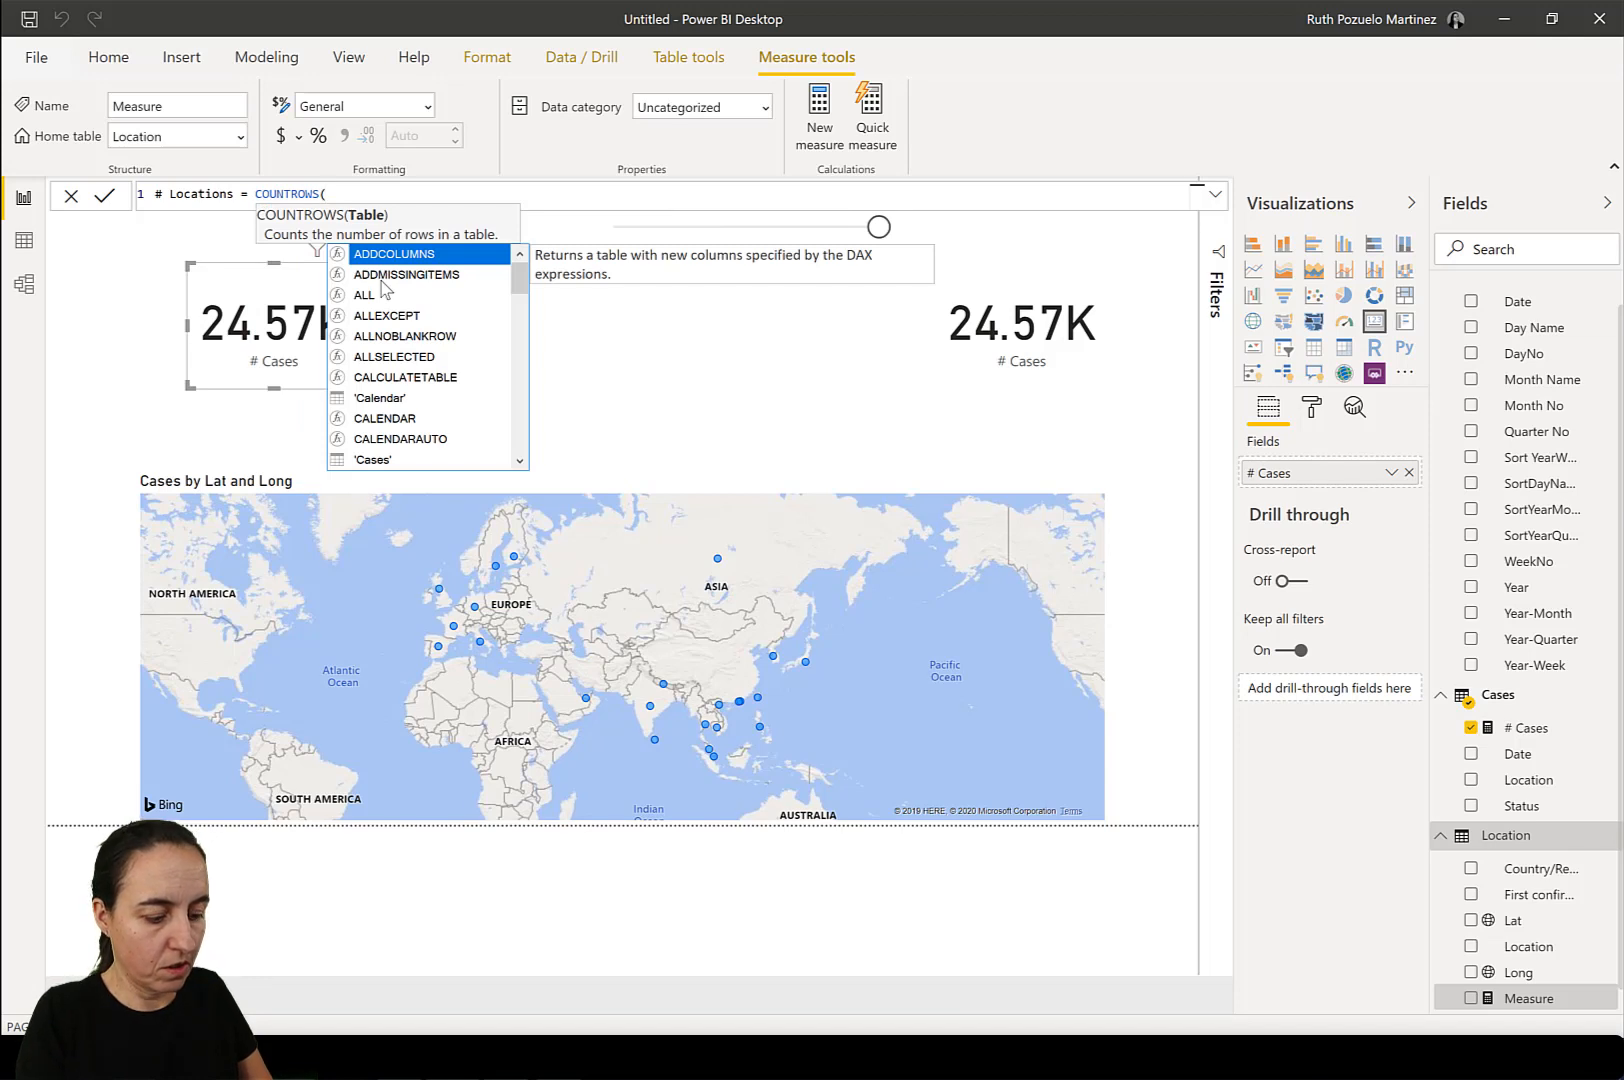
pyautogui.write('Location')
pyautogui.press('Tab')
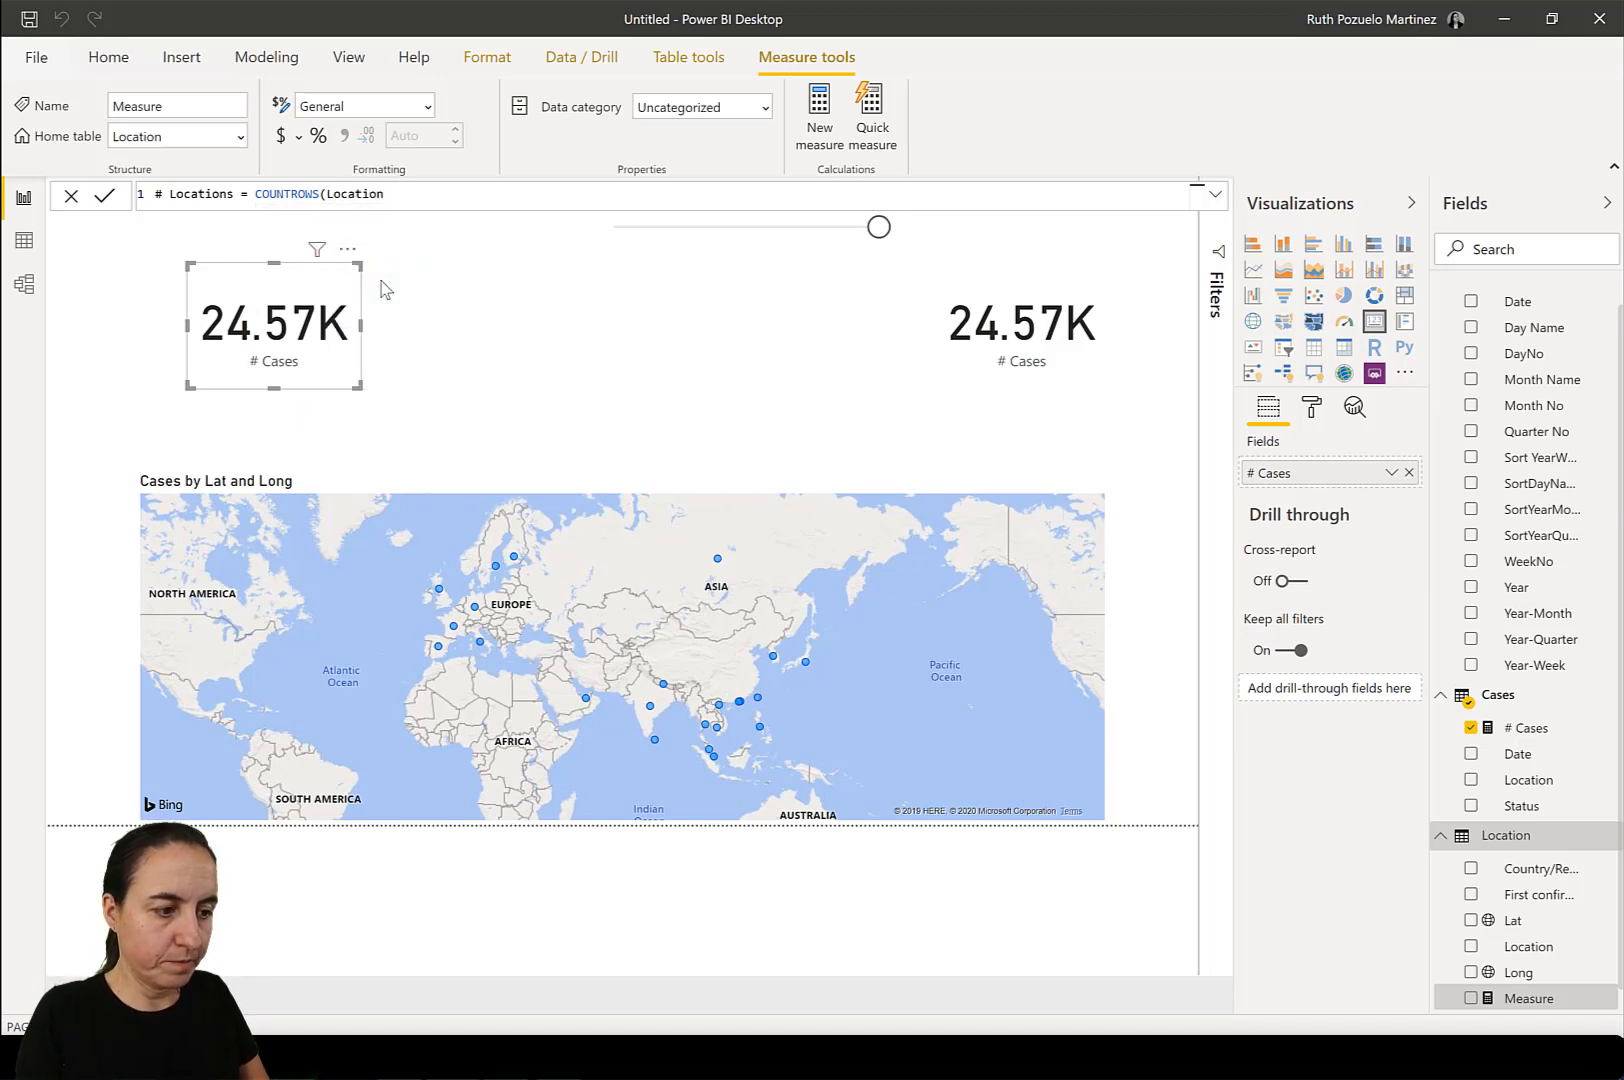
pyautogui.write(')')
pyautogui.press('Return')
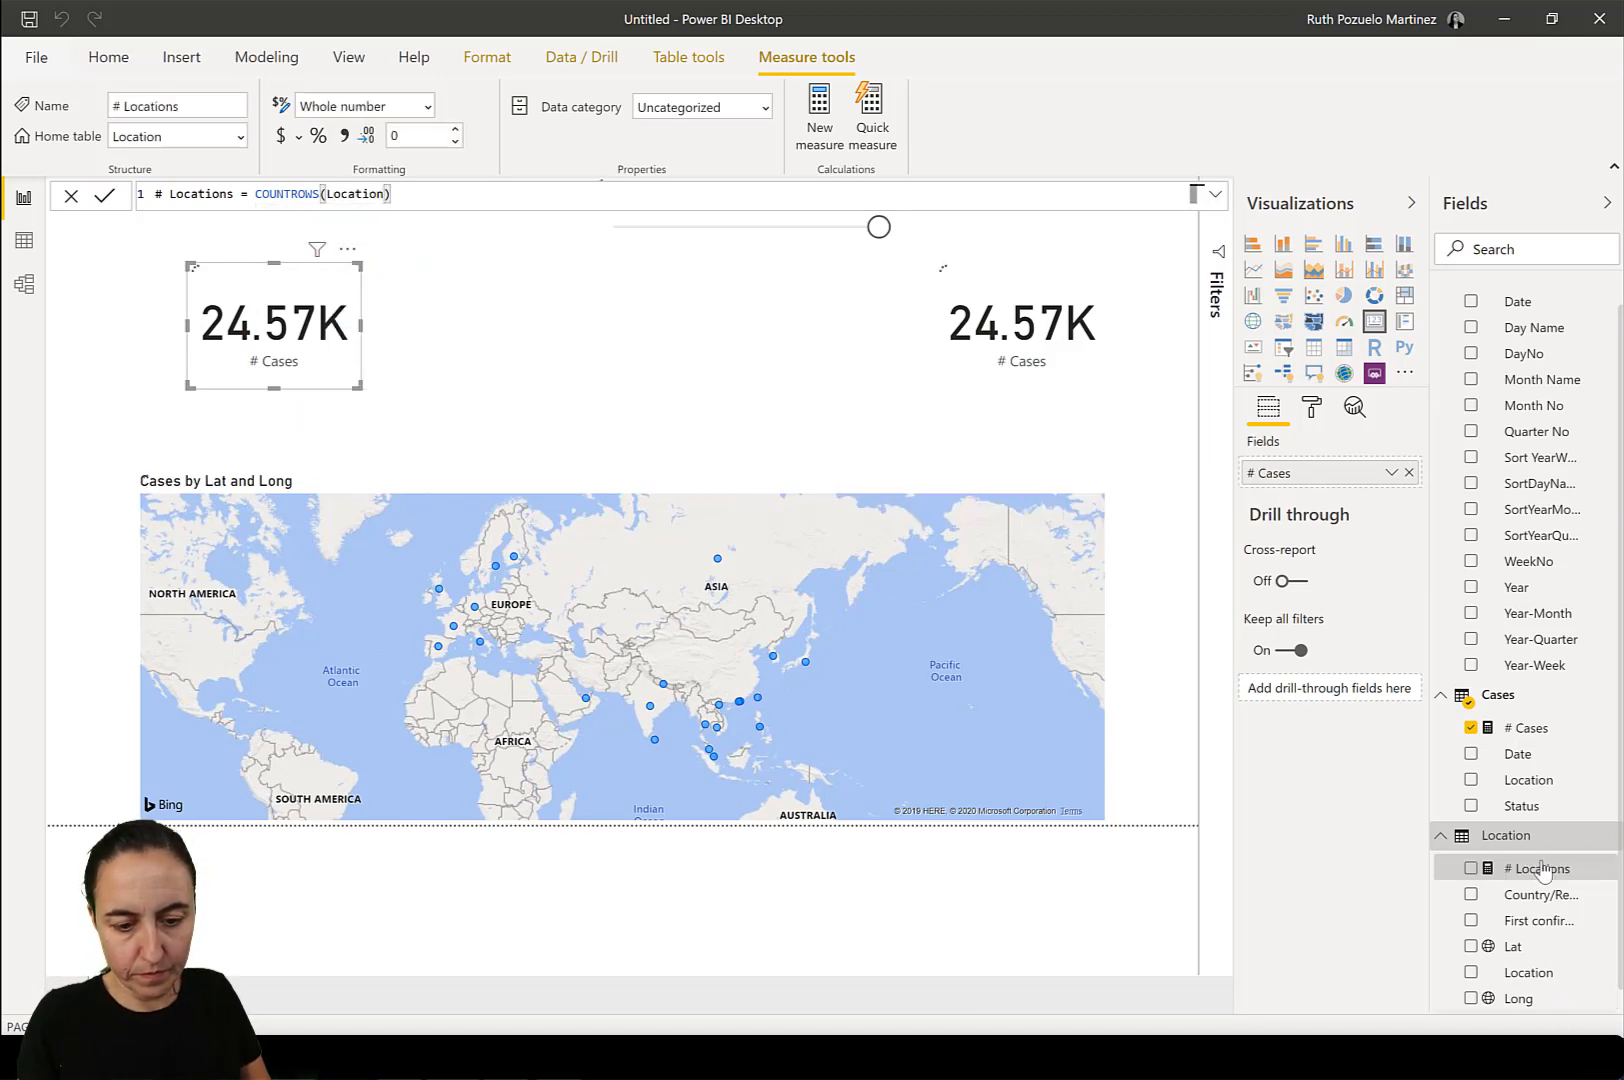
# Replace # Cases with # Locations in the card above the map's western end and move that card down close to the map.
pyautogui.moveTo(1543, 870); pyautogui.dragTo(1336, 484)
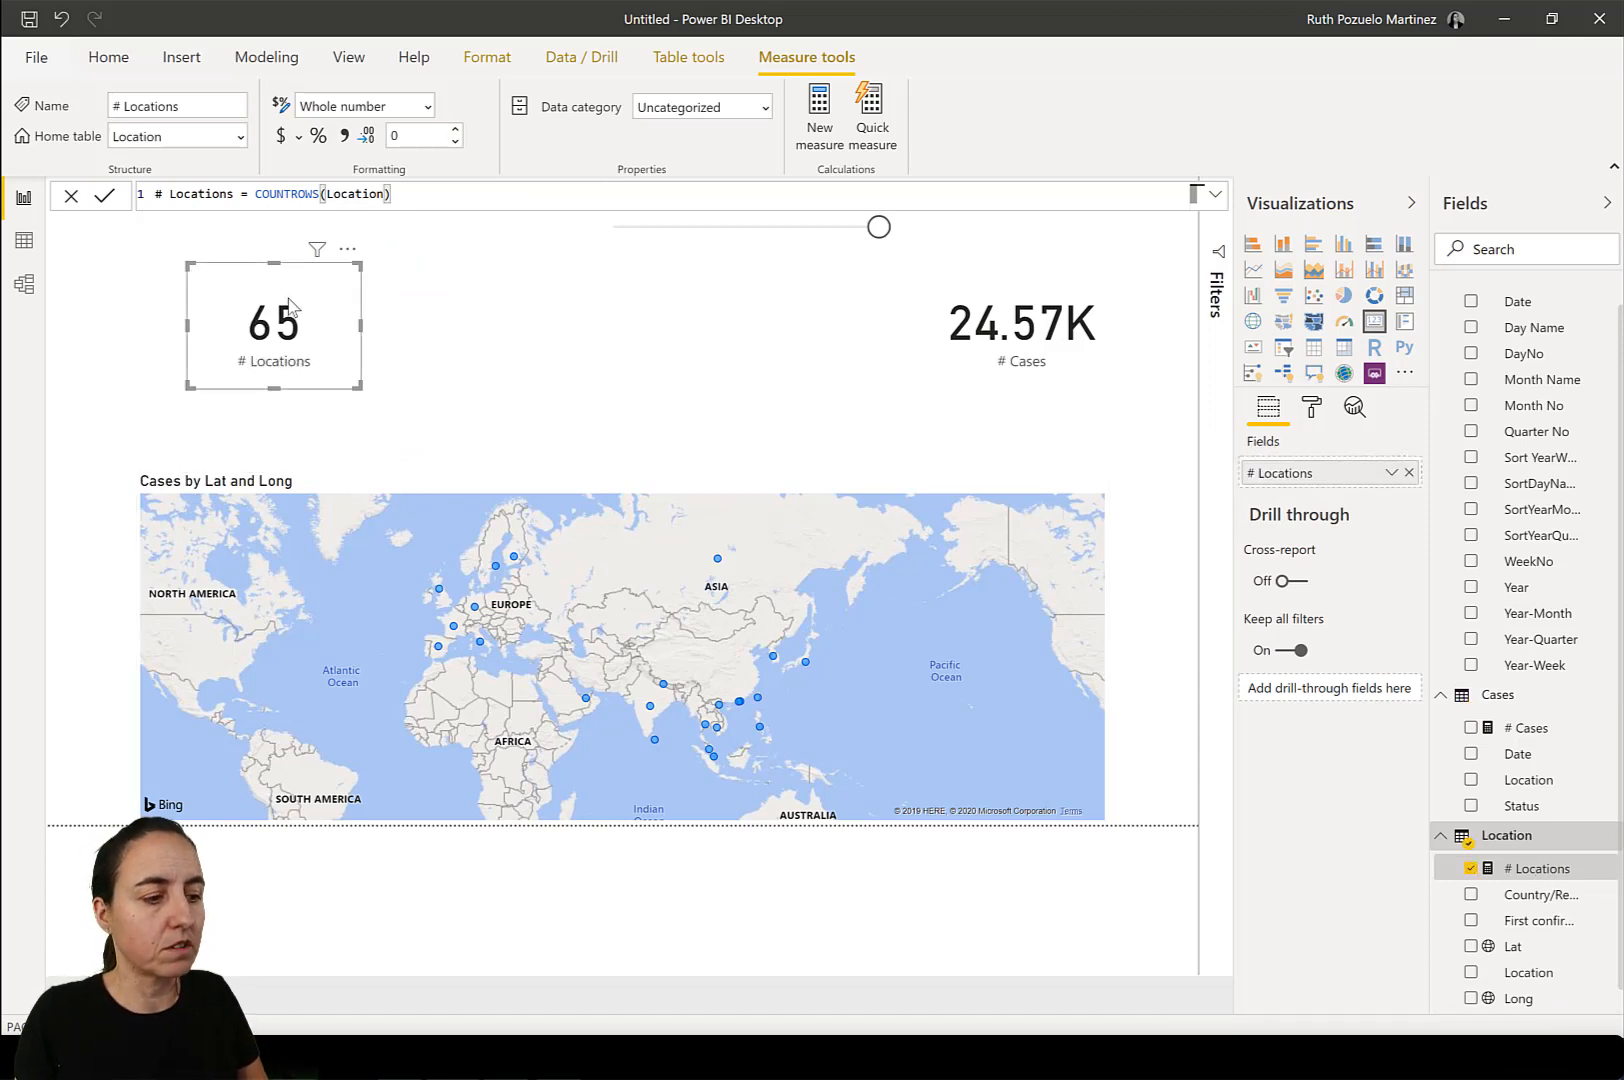
pyautogui.moveTo(289, 305); pyautogui.dragTo(252, 368)
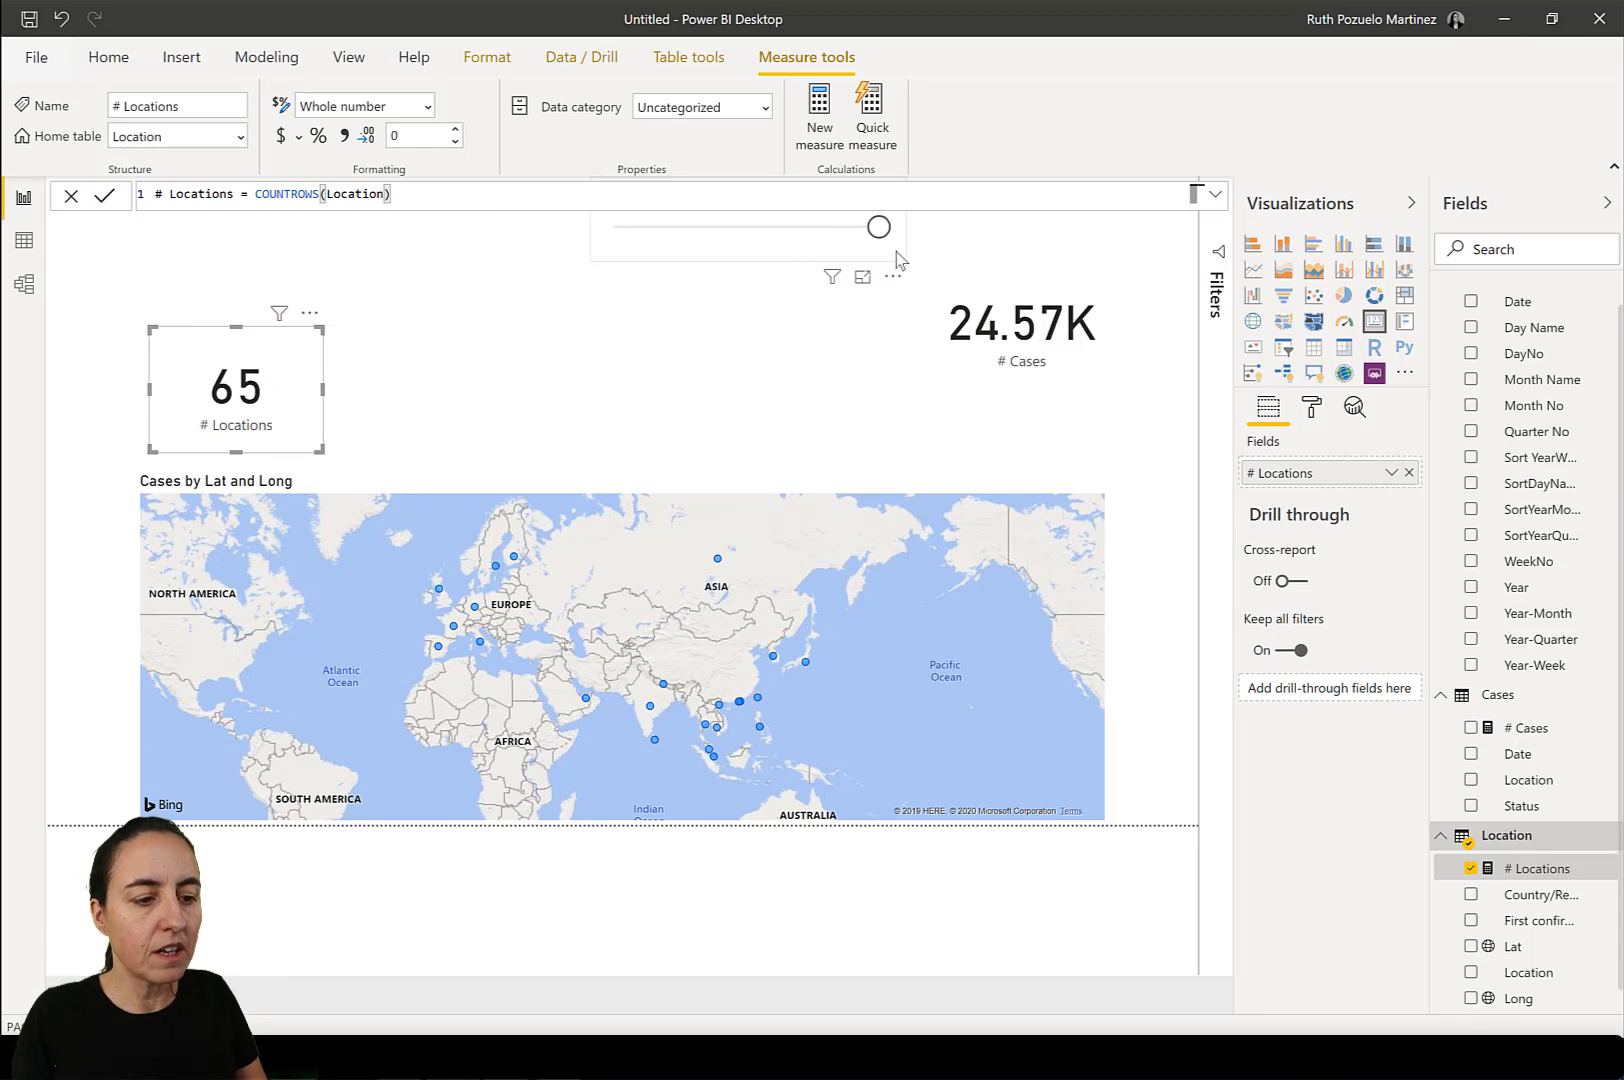
pyautogui.click(1222, 205)
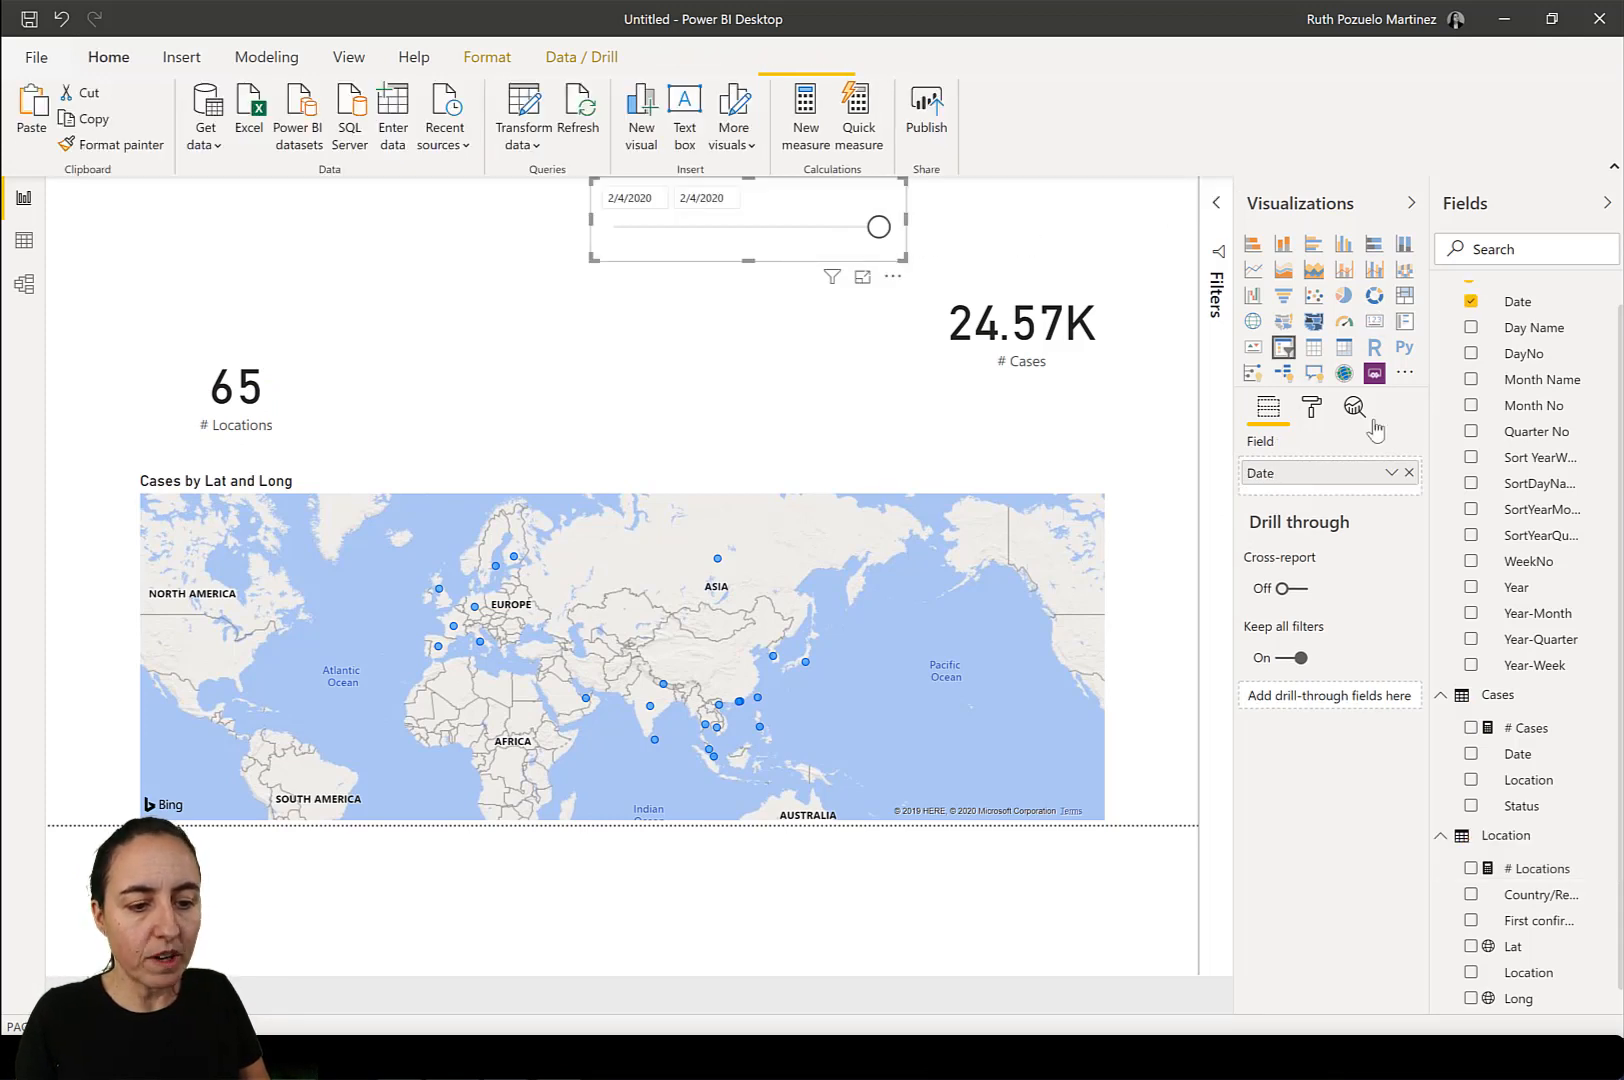
# Search the visuals marketplace for "play" and import the first visual offered into the report.
pyautogui.click(1405, 372)
pyautogui.click(1446, 409)
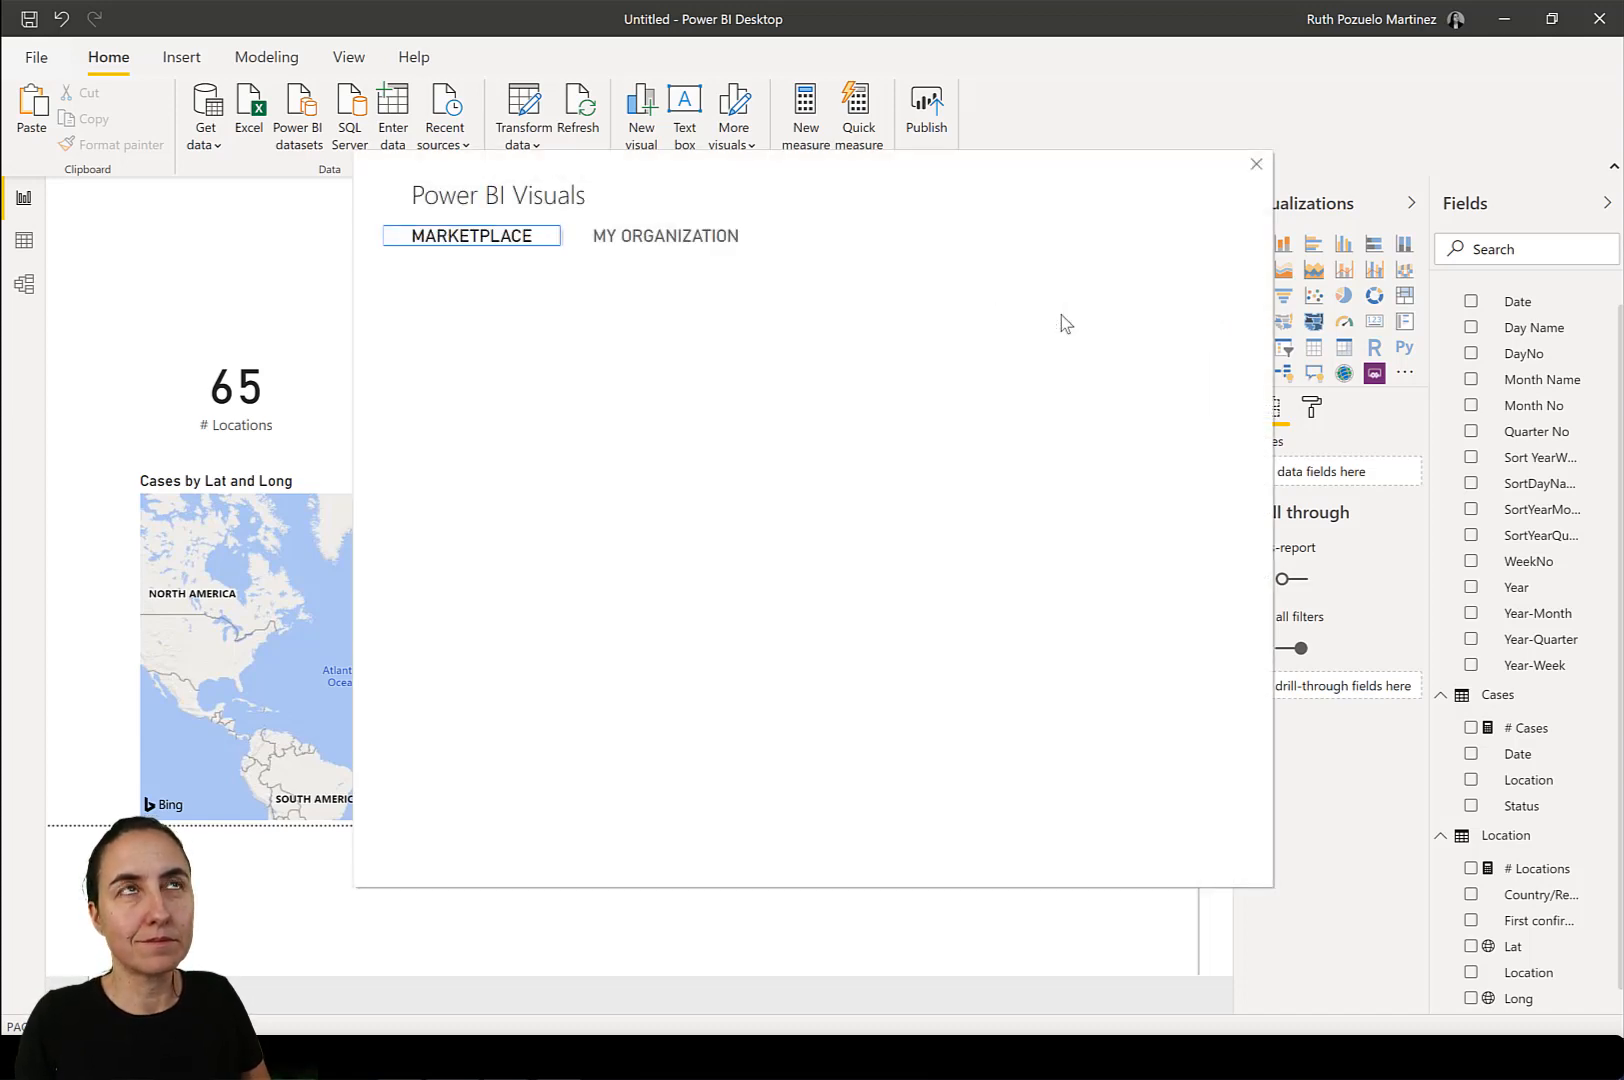
pyautogui.click(510, 329)
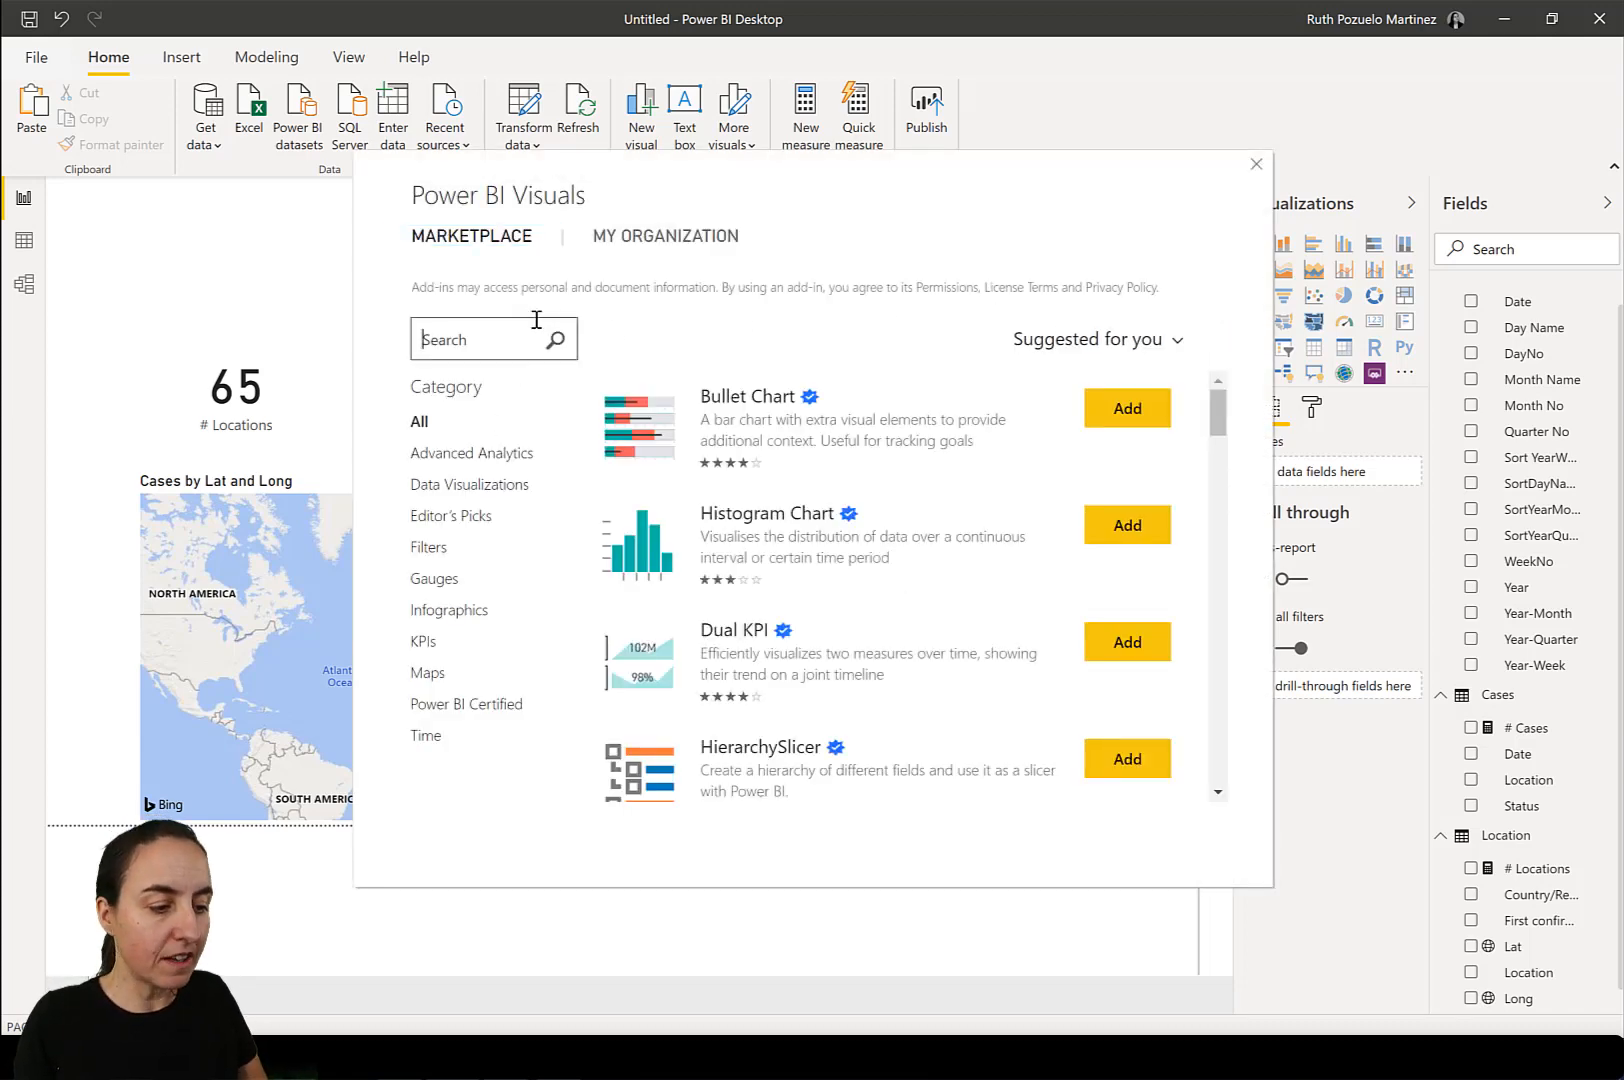
pyautogui.write('pal')
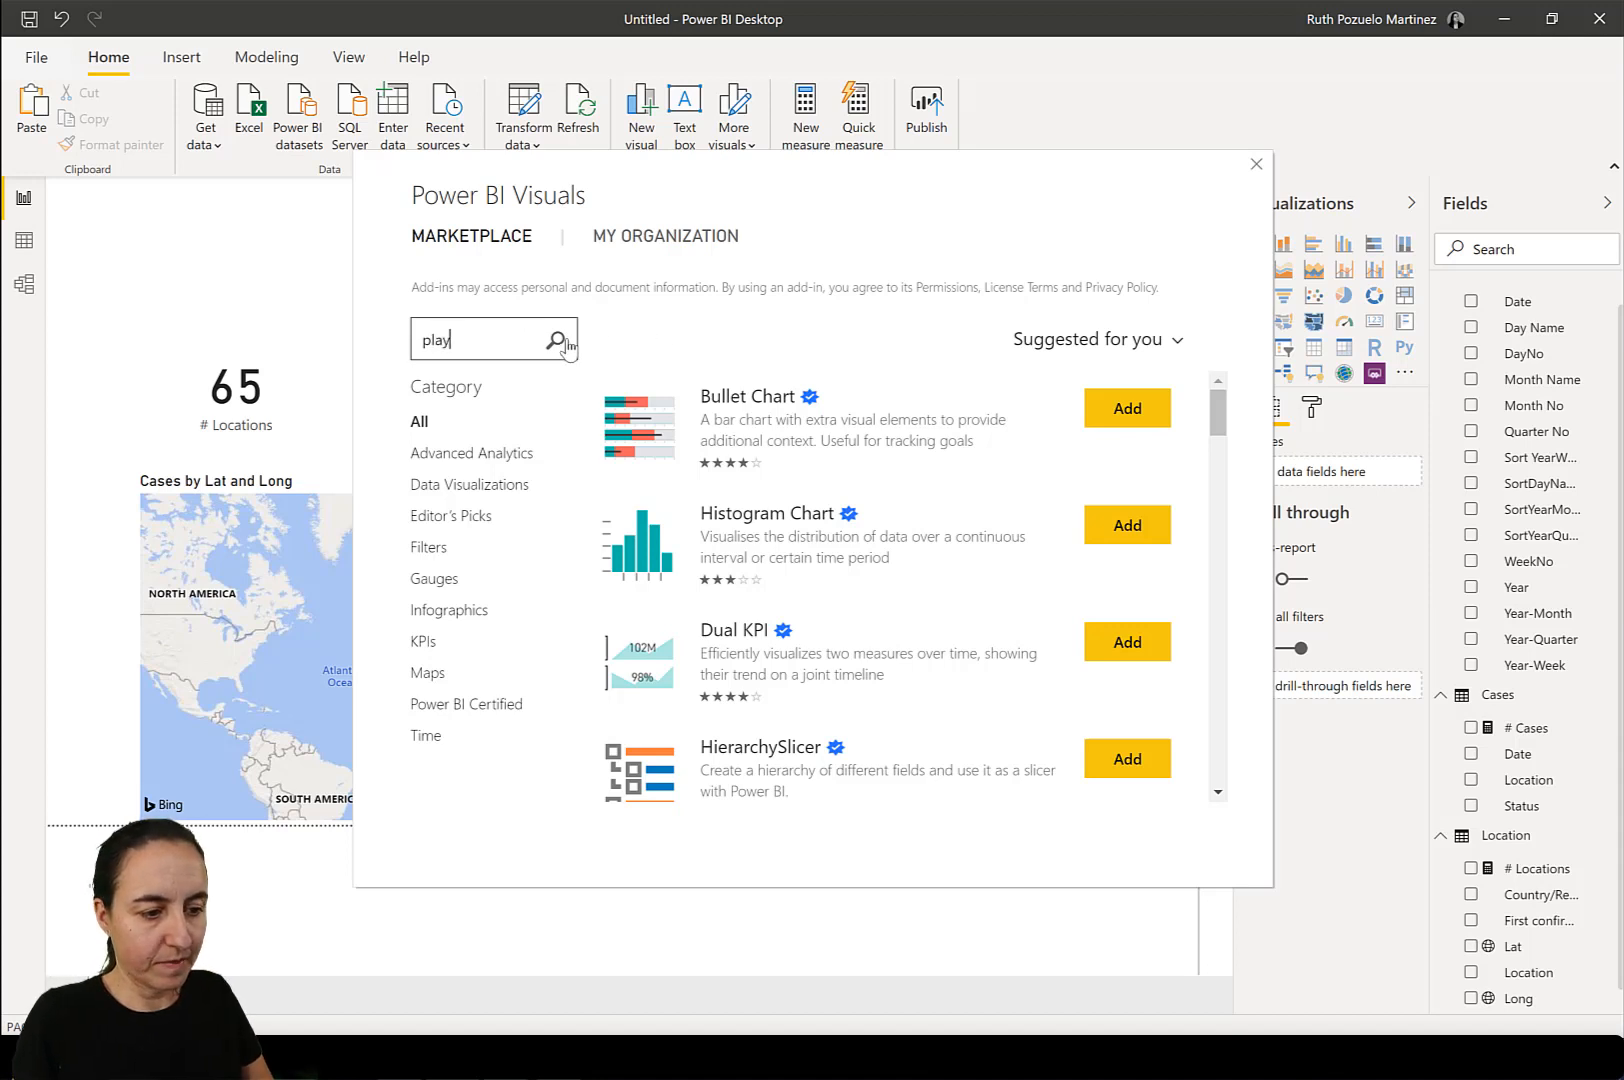
pyautogui.click(556, 340)
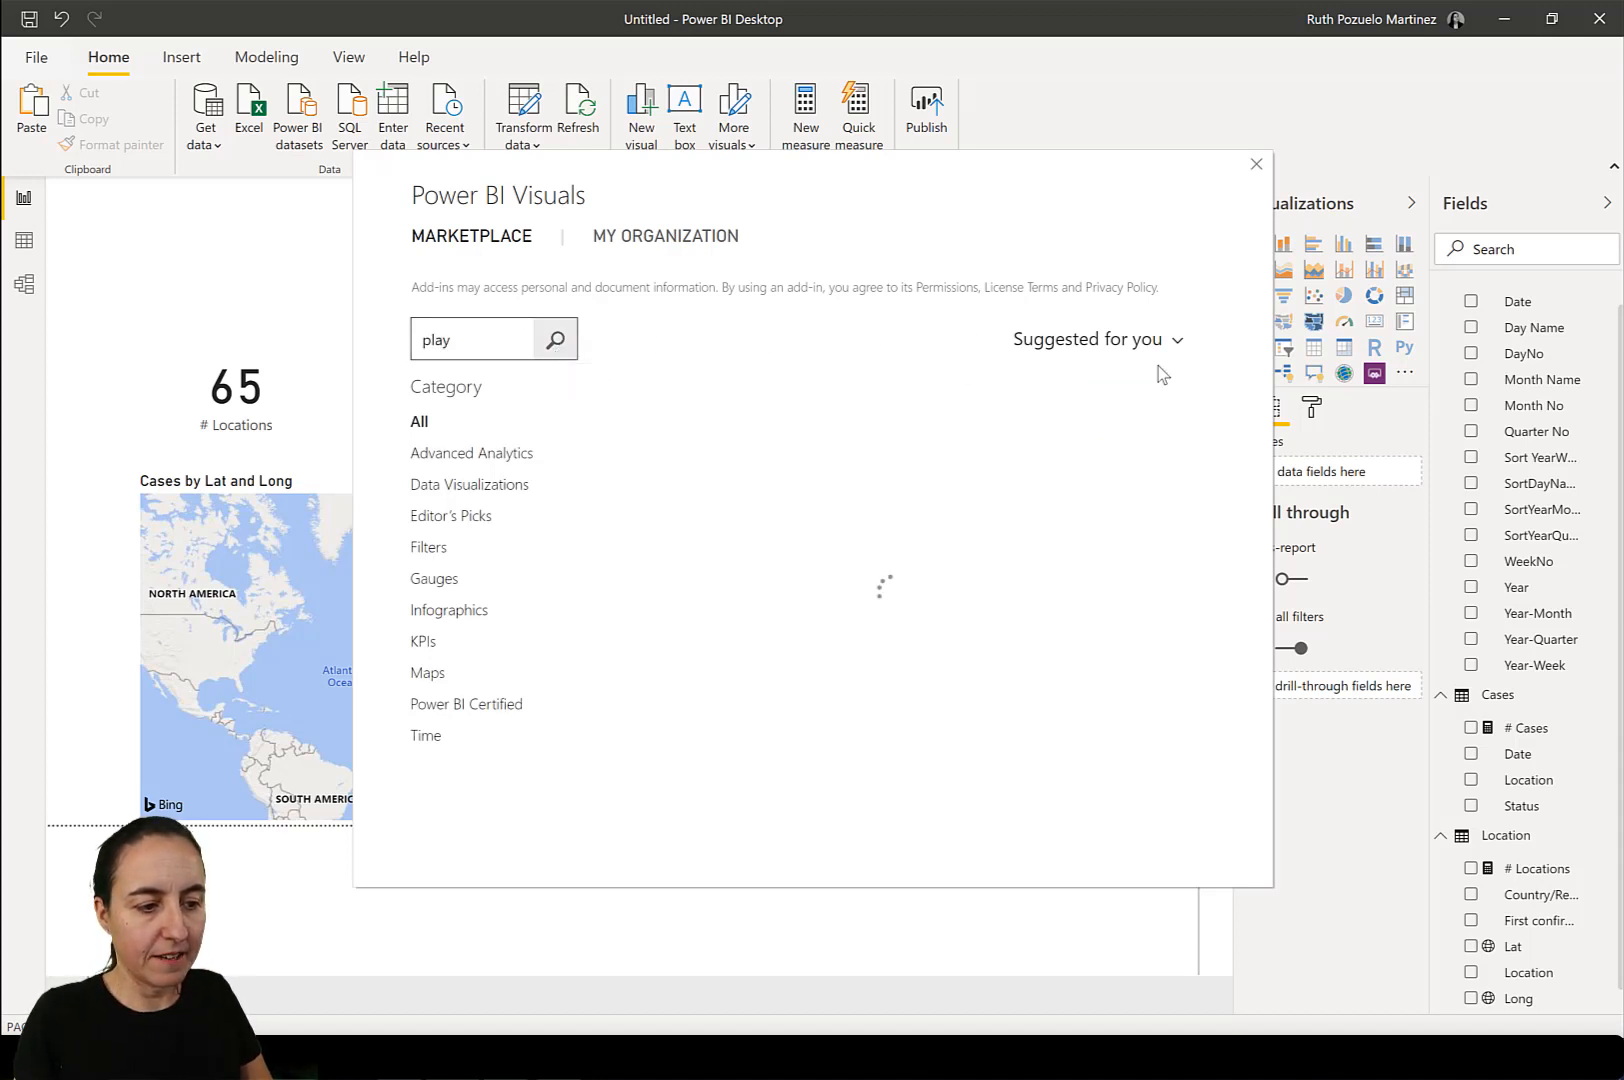
pyautogui.click(1145, 410)
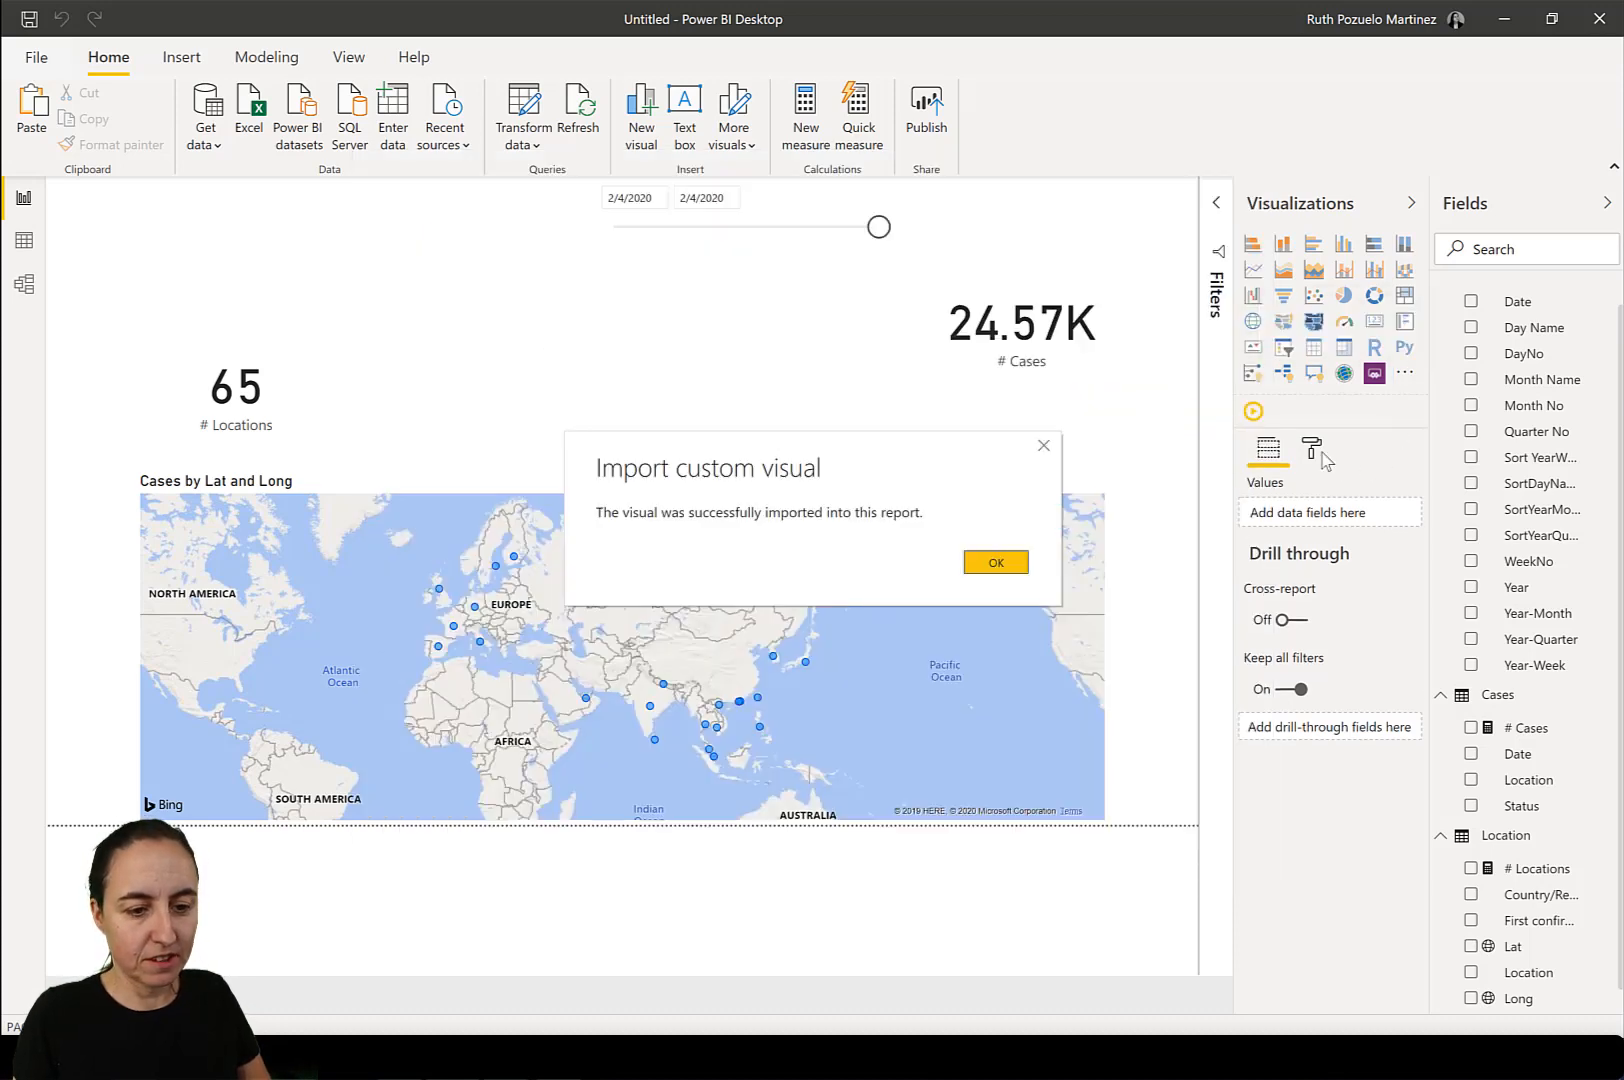
pyautogui.click(1012, 566)
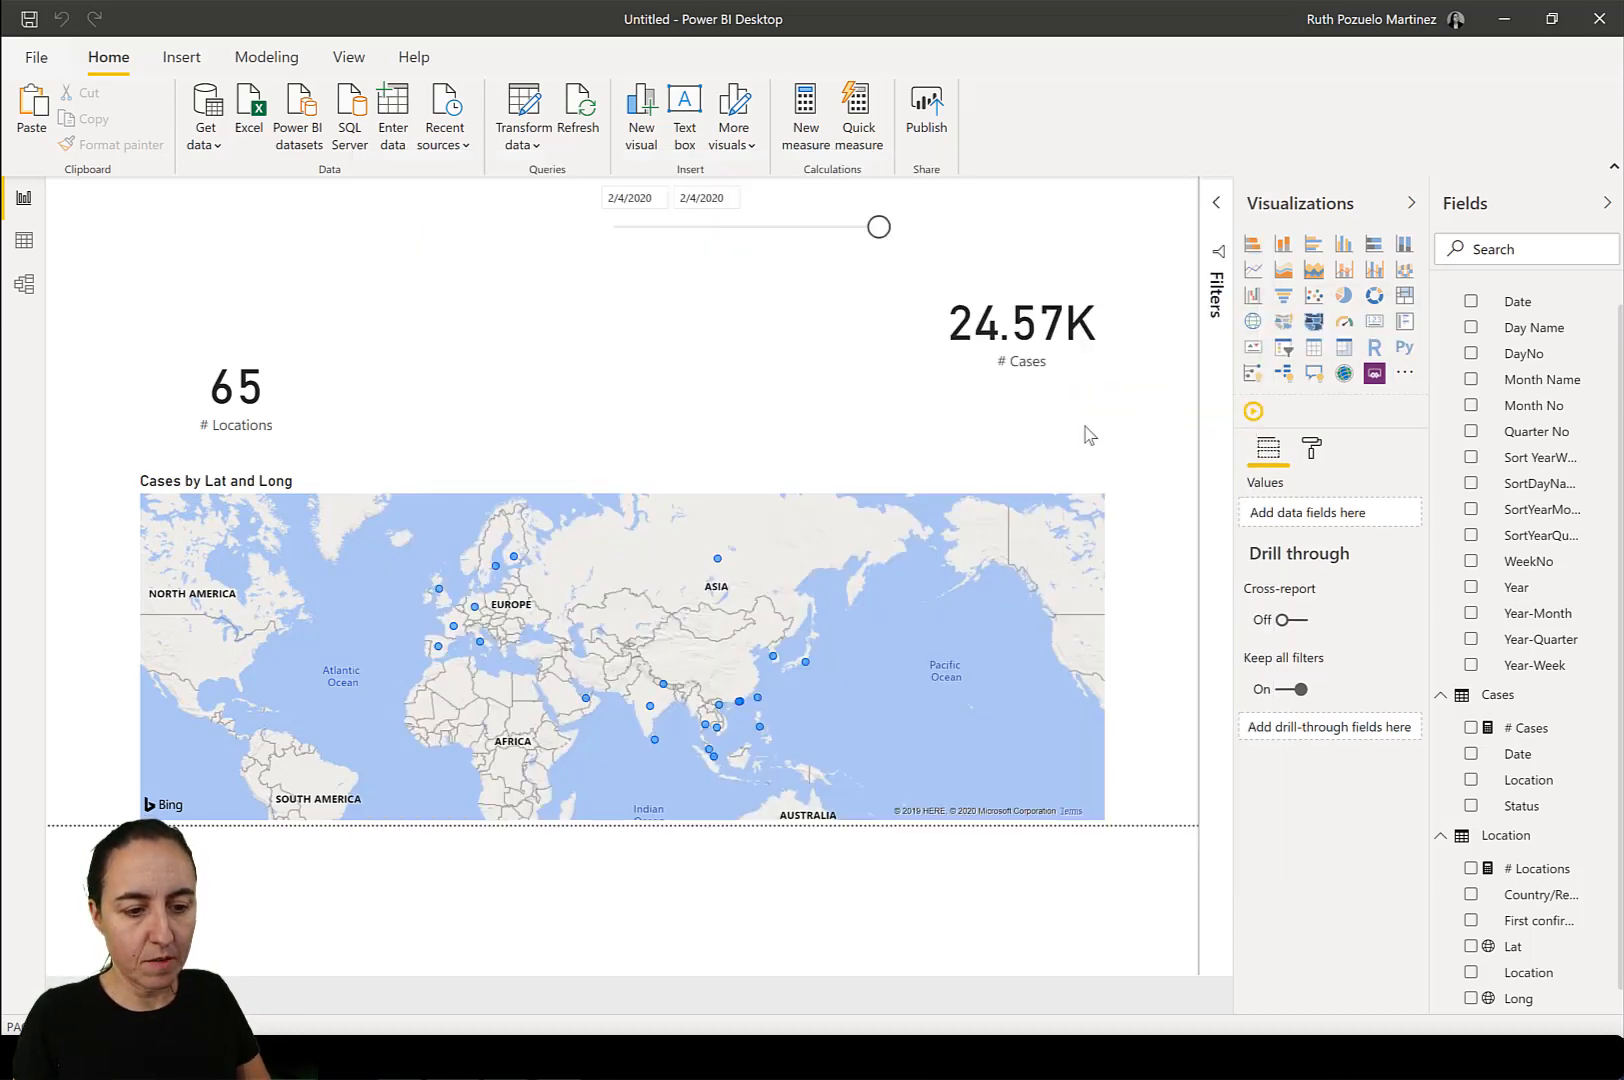
# Add the imported playback visual above the map with the calendar's Date field, and turn off its caption and title.
pyautogui.click(1254, 411)
pyautogui.moveTo(1520, 303); pyautogui.dragTo(768, 417)
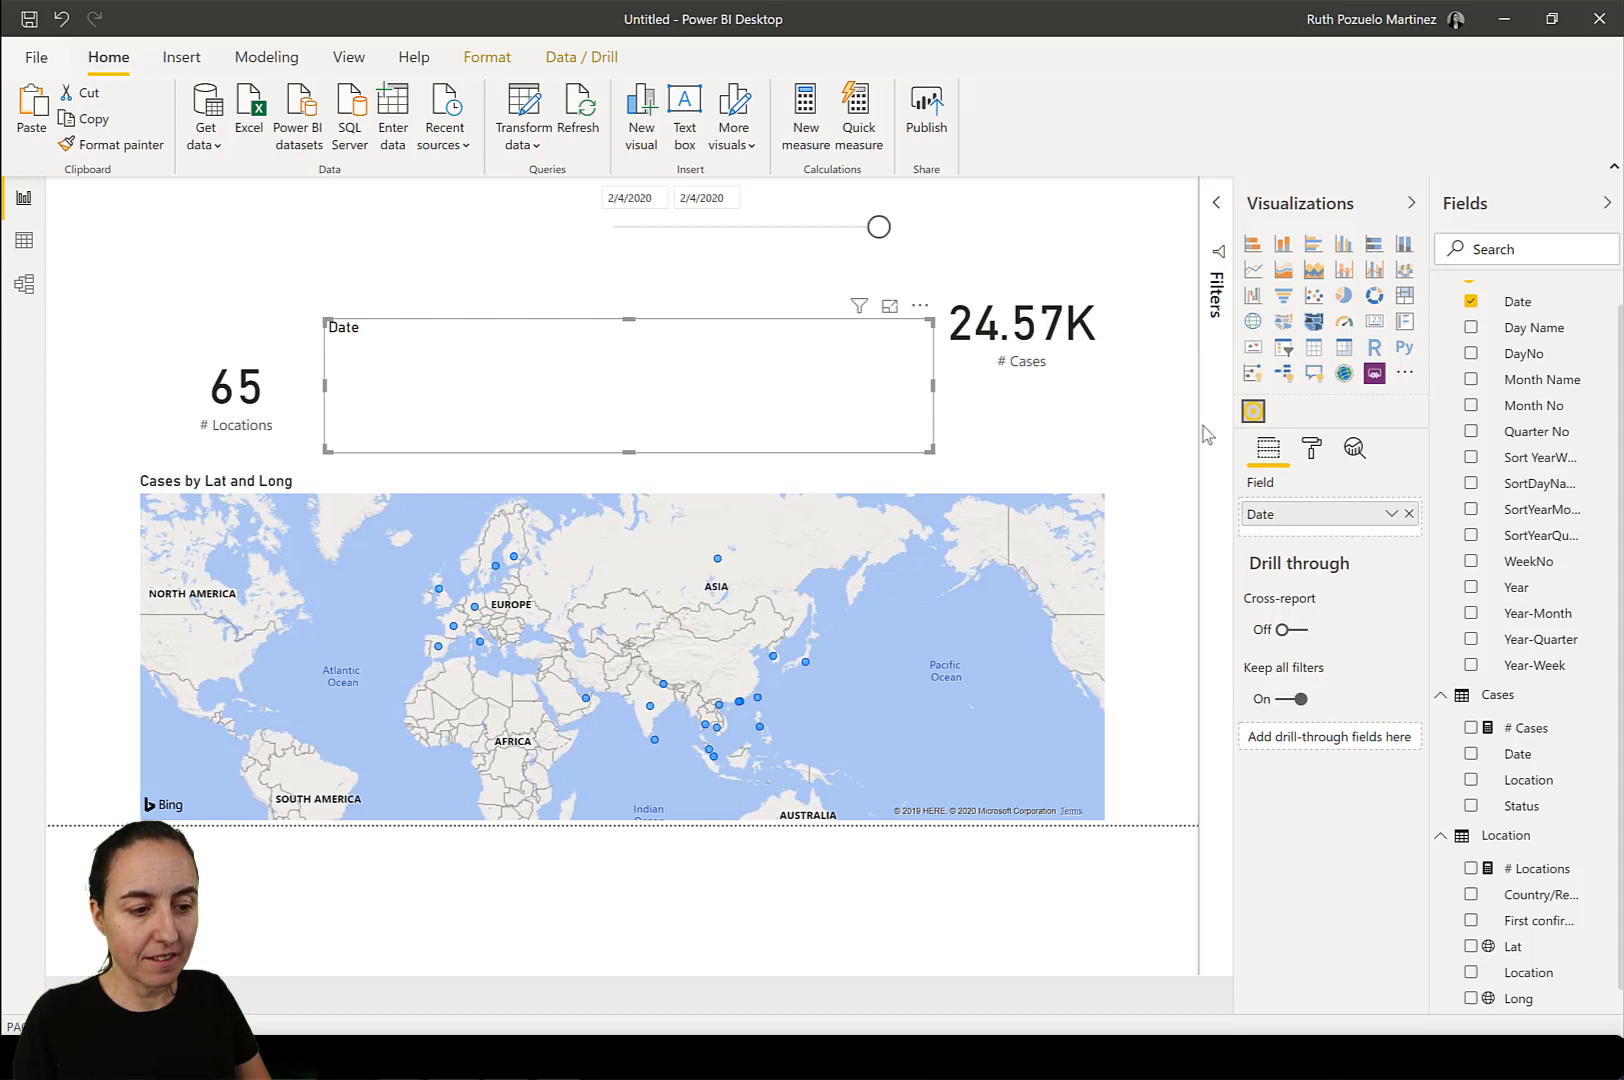
pyautogui.click(1313, 450)
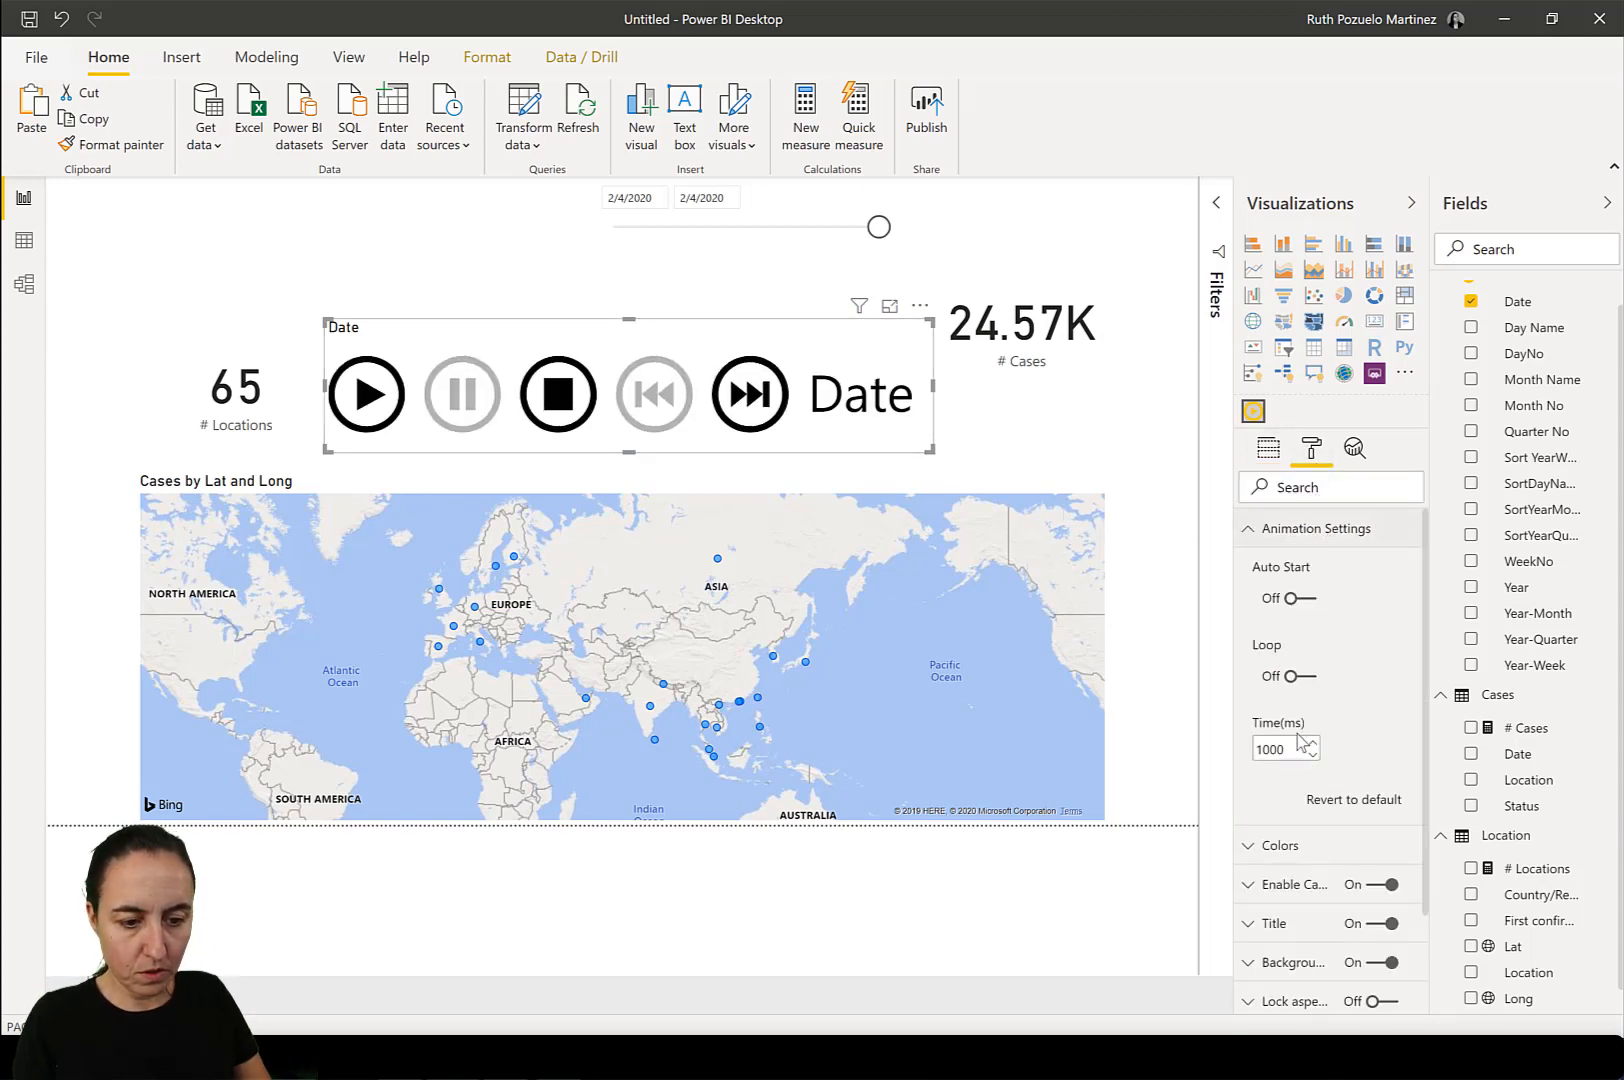
pyautogui.scroll(-2, 1383, 705)
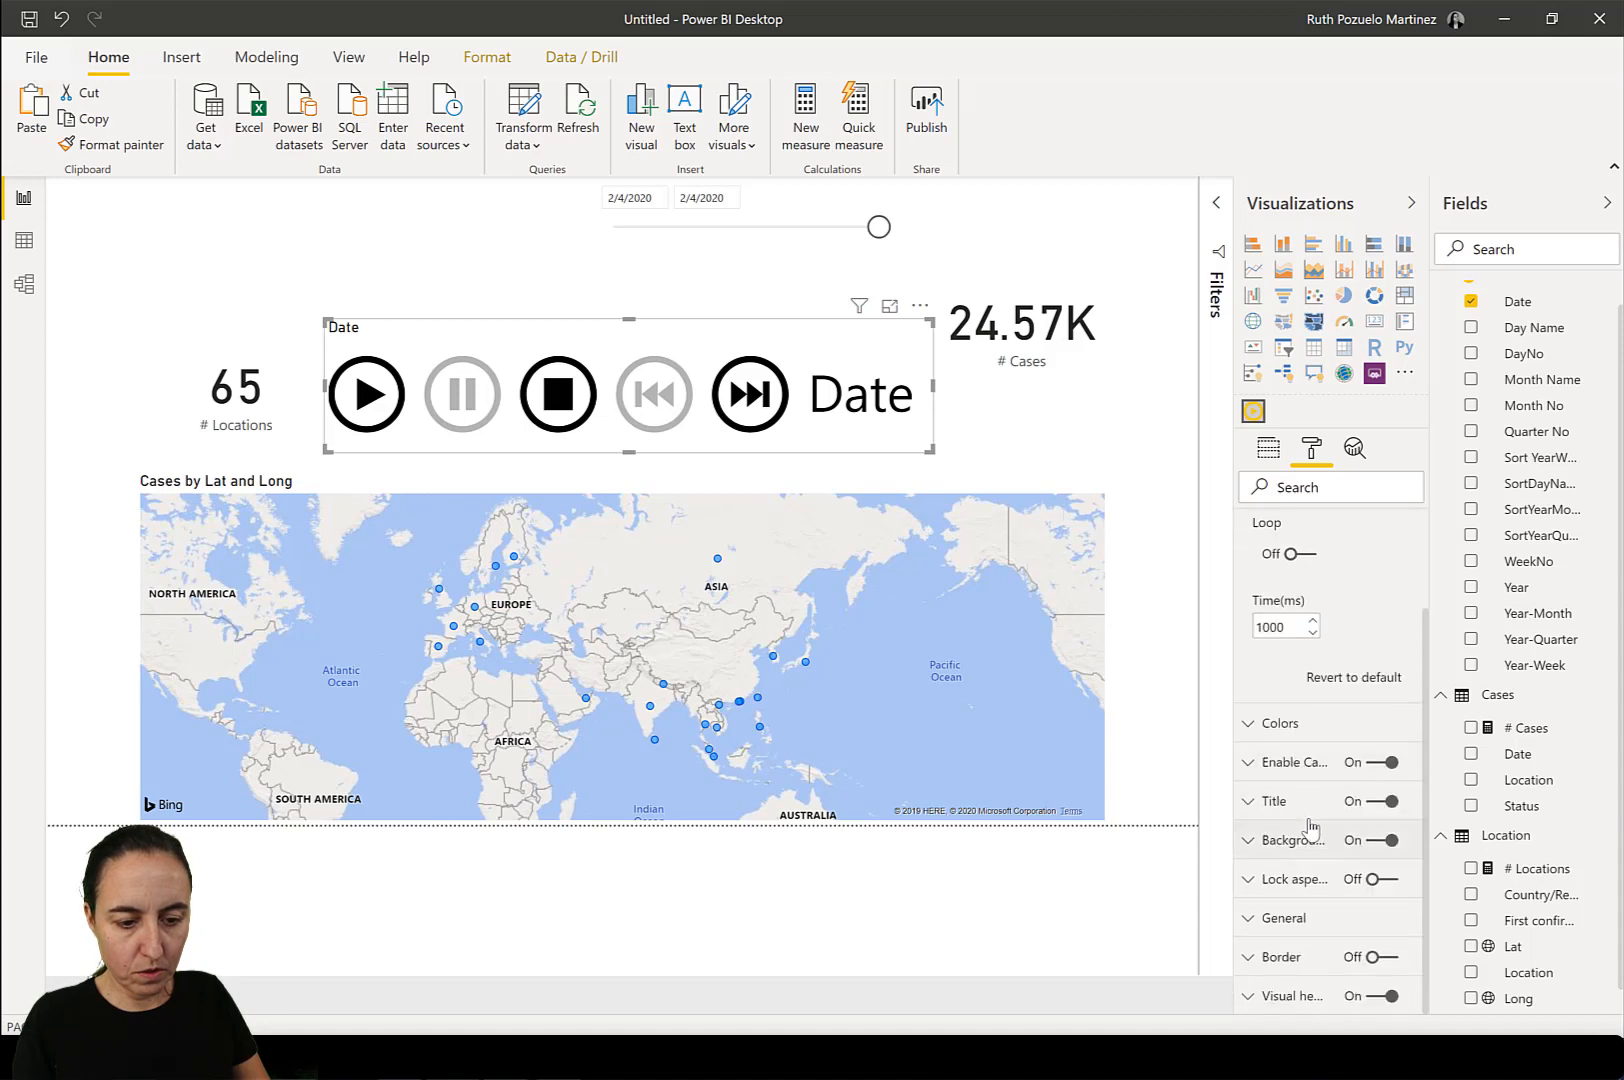
pyautogui.click(1366, 764)
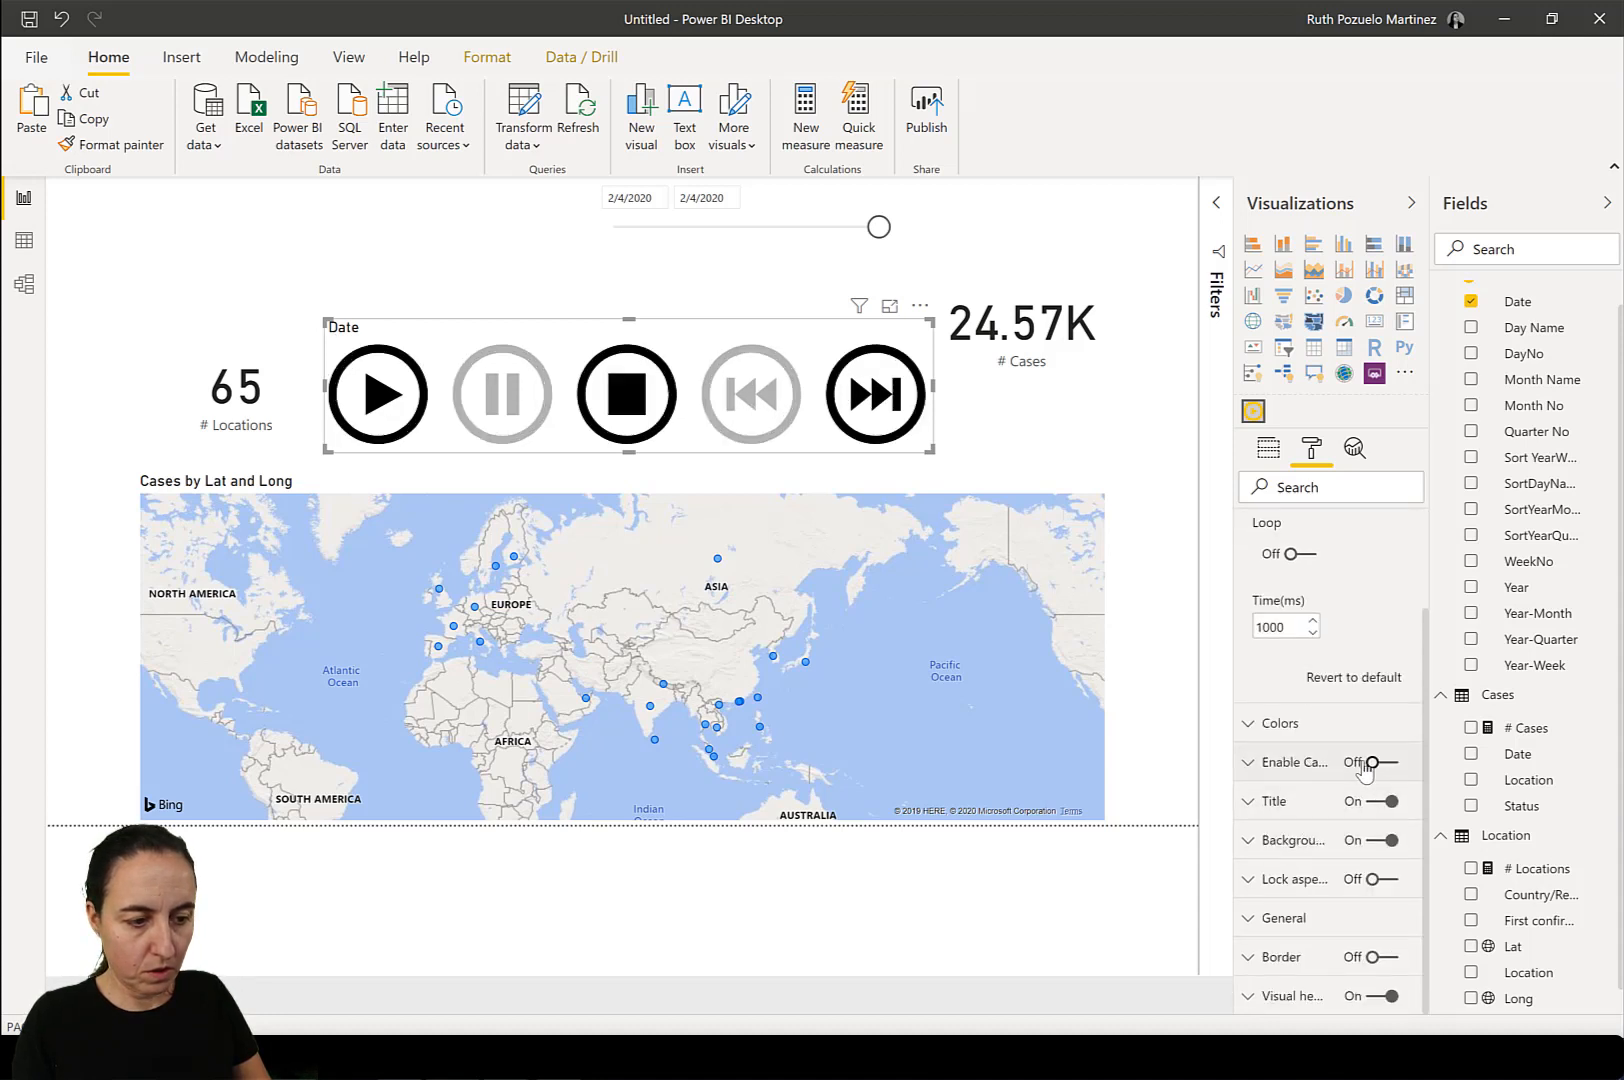
pyautogui.click(1370, 805)
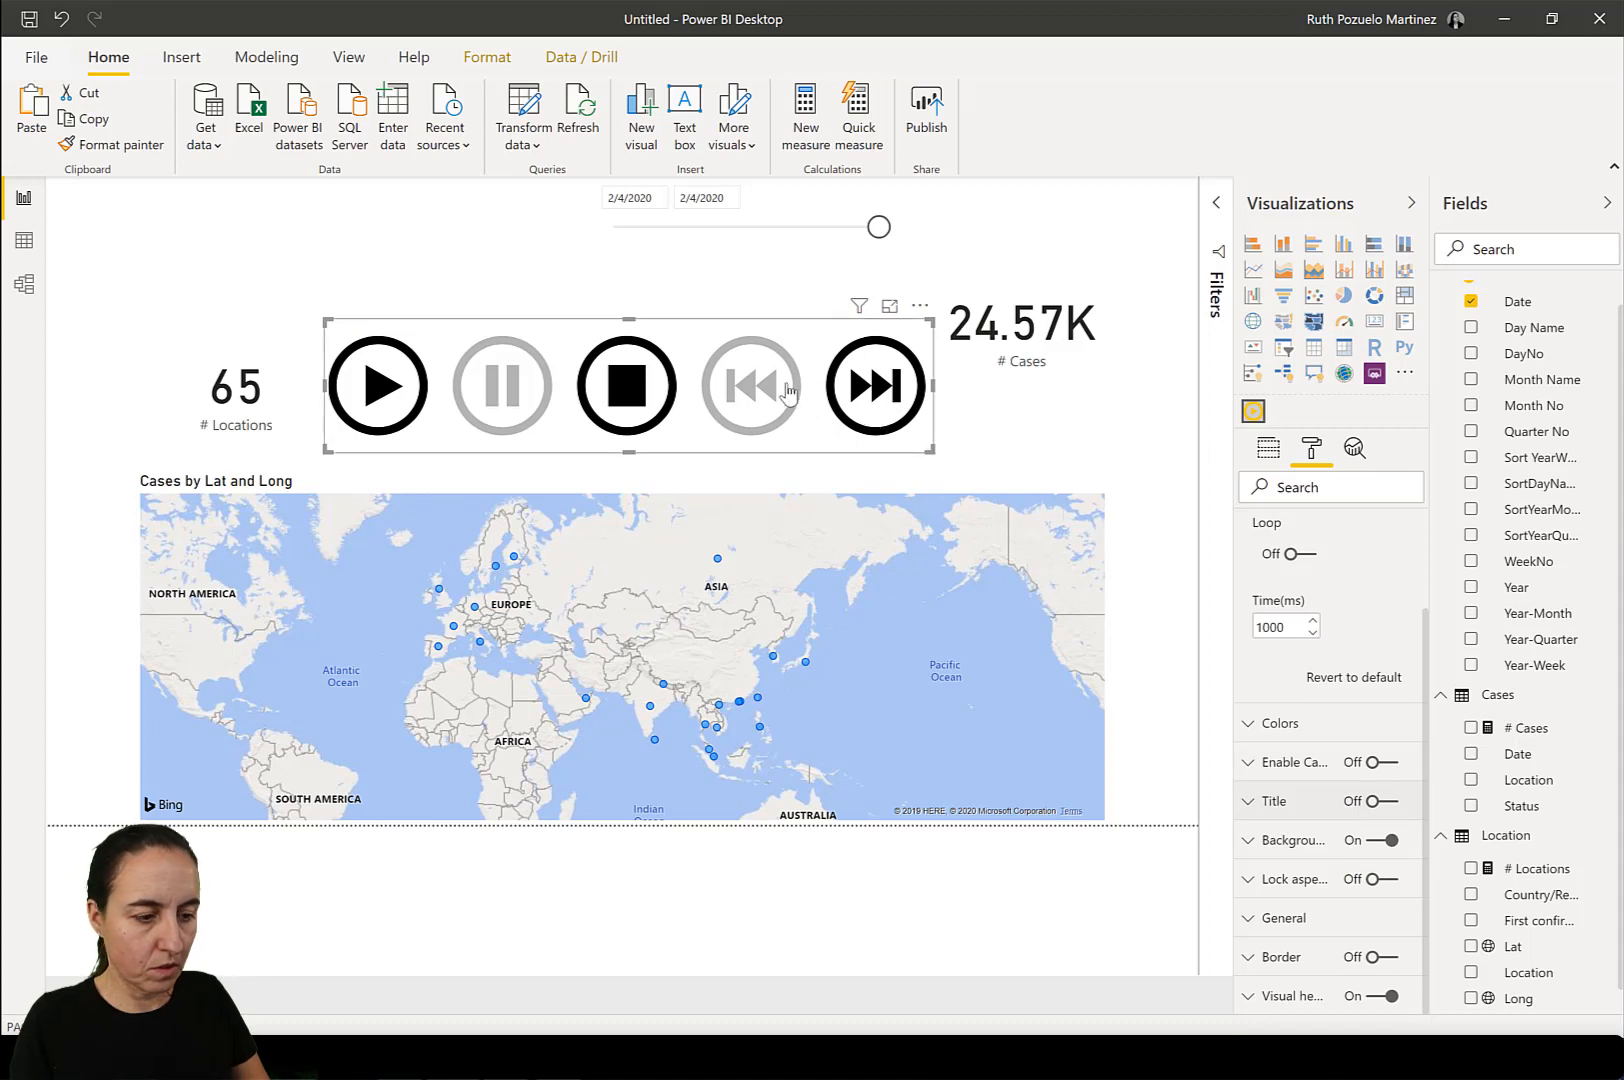
# Shrink the playback visual, move it beside the date slicer above the # Locations card, and start playback.
pyautogui.moveTo(931, 449); pyautogui.dragTo(598, 376)
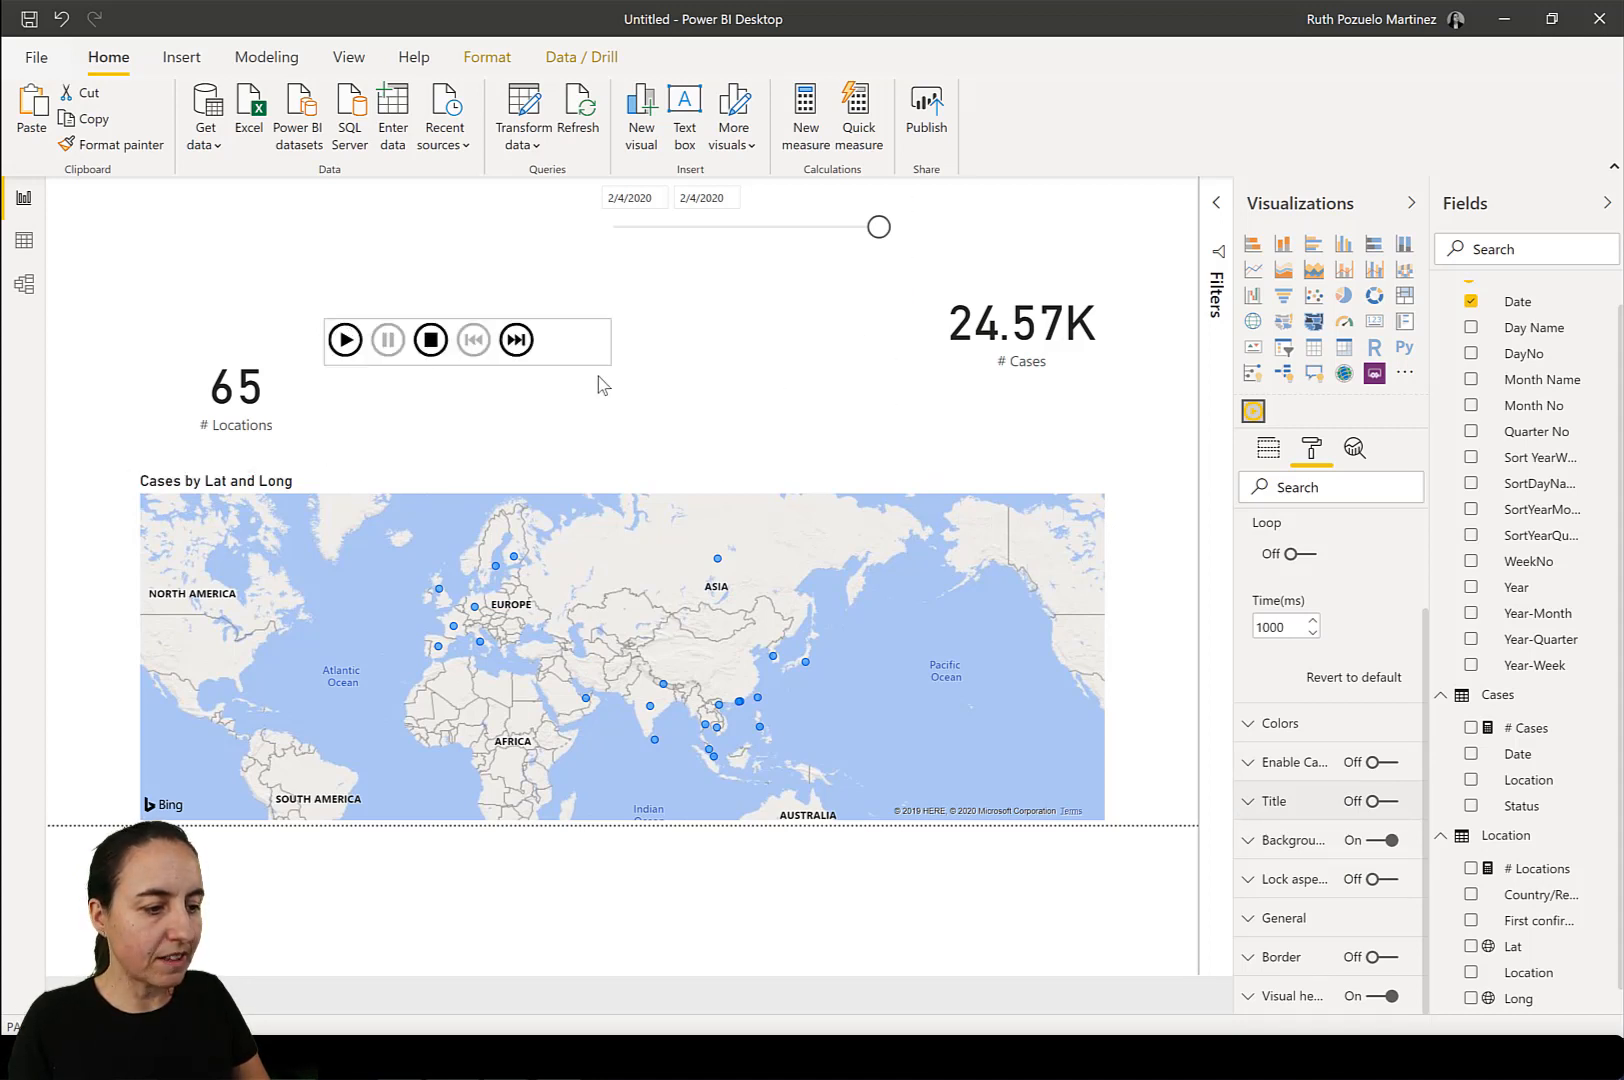
pyautogui.click(516, 381)
pyautogui.moveTo(375, 330); pyautogui.dragTo(324, 250)
pyautogui.click(555, 384)
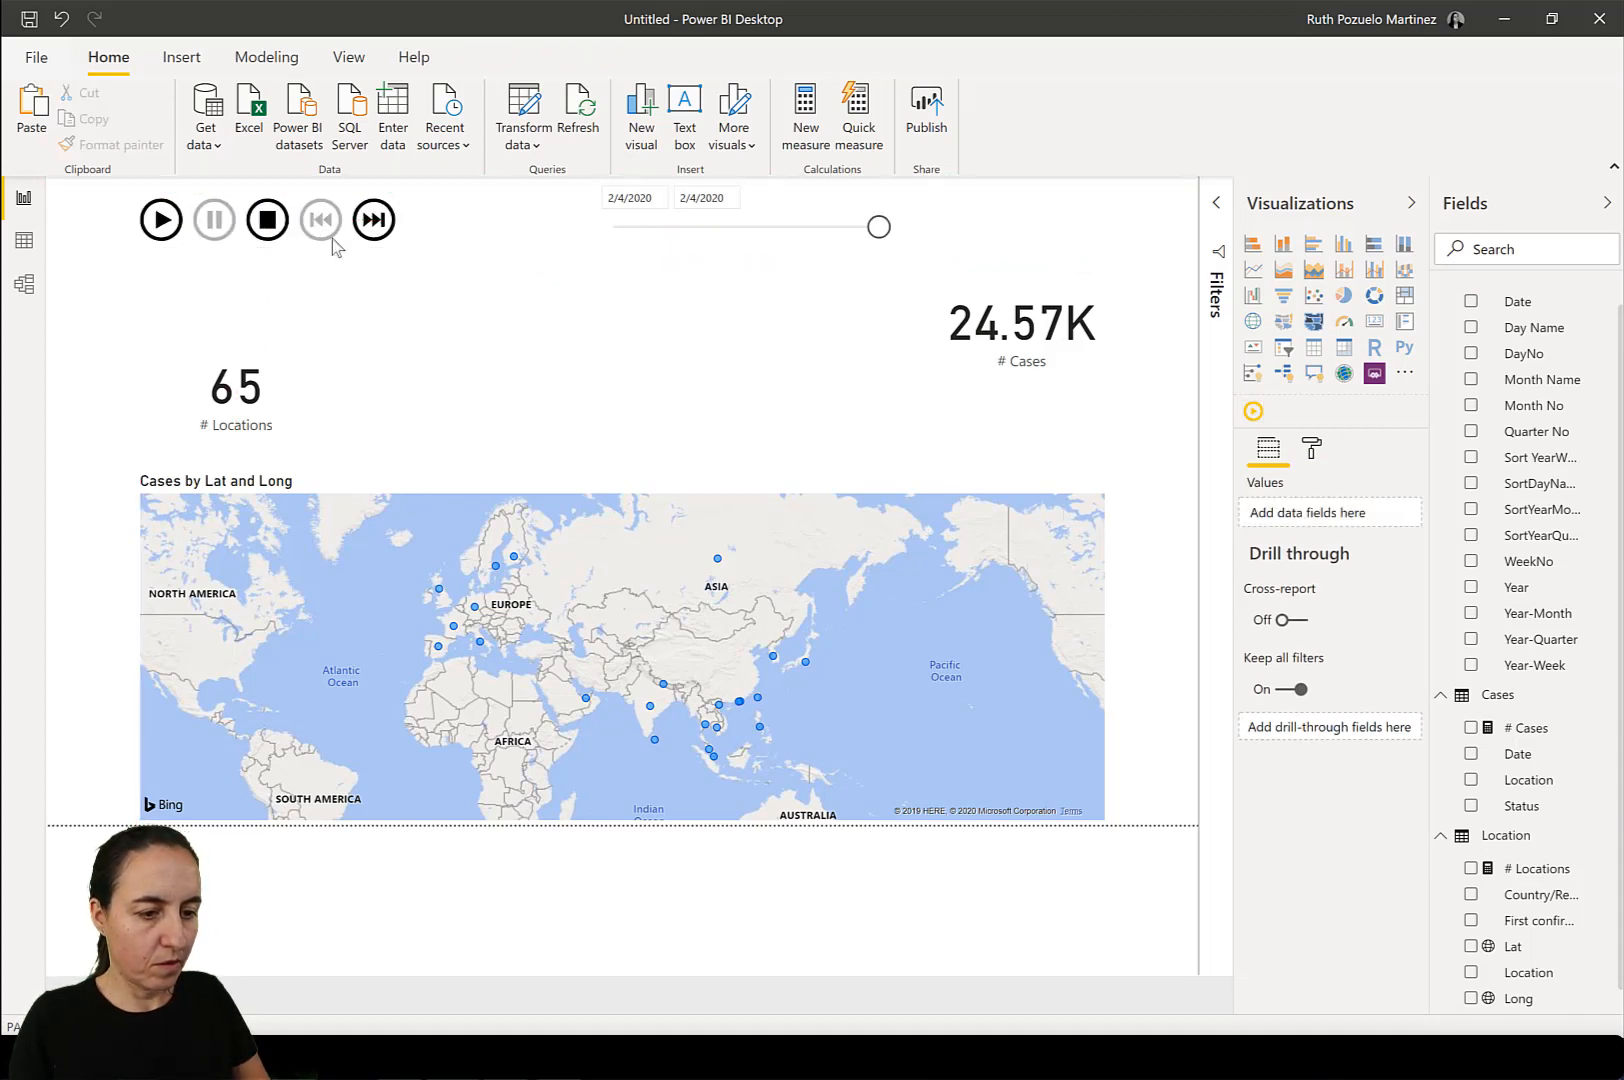
pyautogui.click(155, 221)
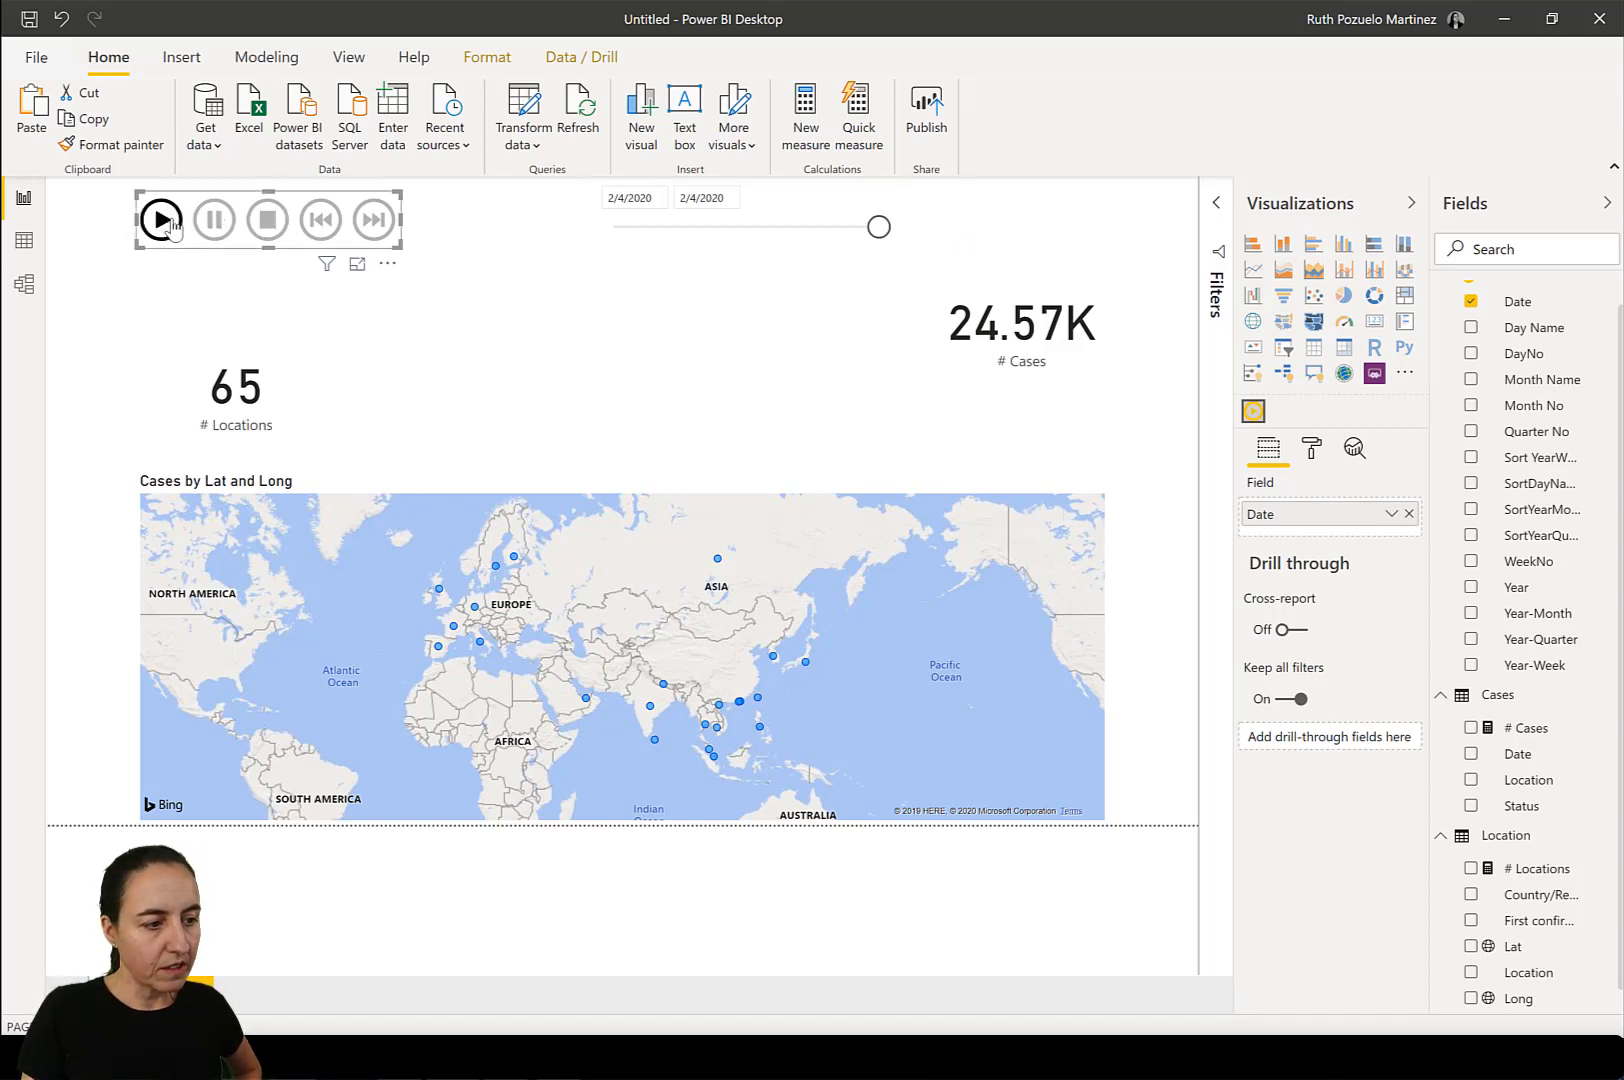
# Add a card showing the calendar's earliest Date above the map and format the Date column as yyyy-MM-dd.
pyautogui.moveTo(1515, 302); pyautogui.dragTo(598, 376)
pyautogui.click(1382, 324)
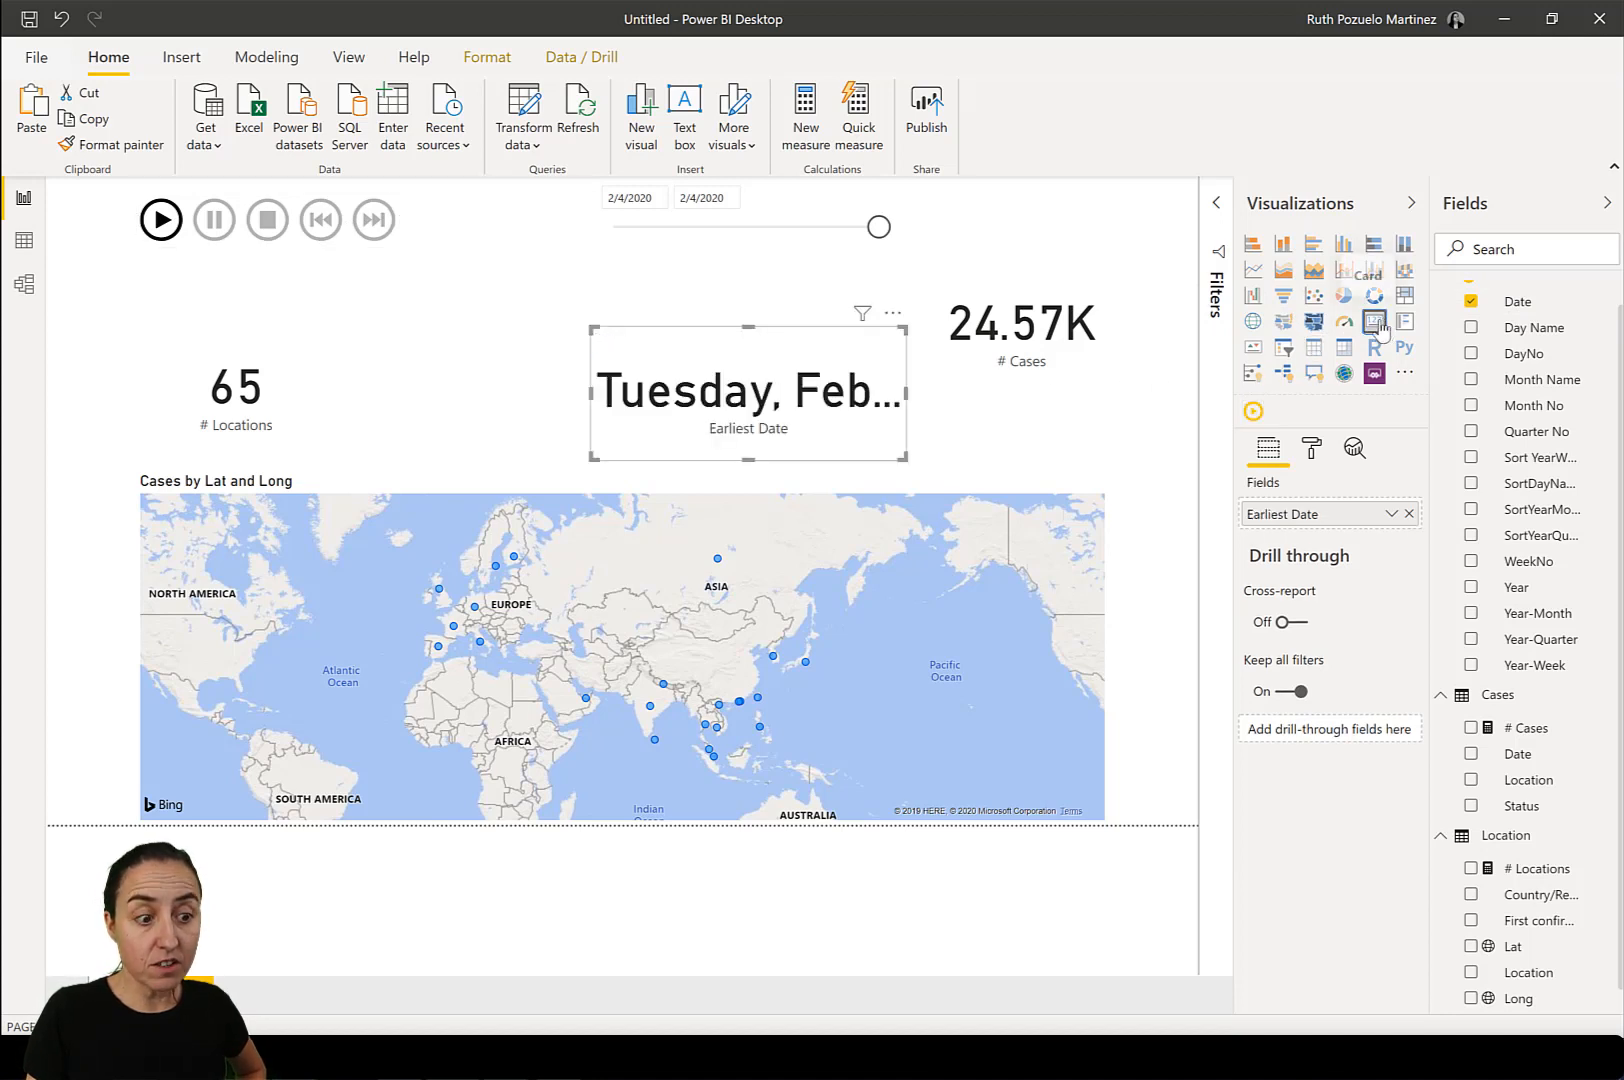
pyautogui.click(1584, 298)
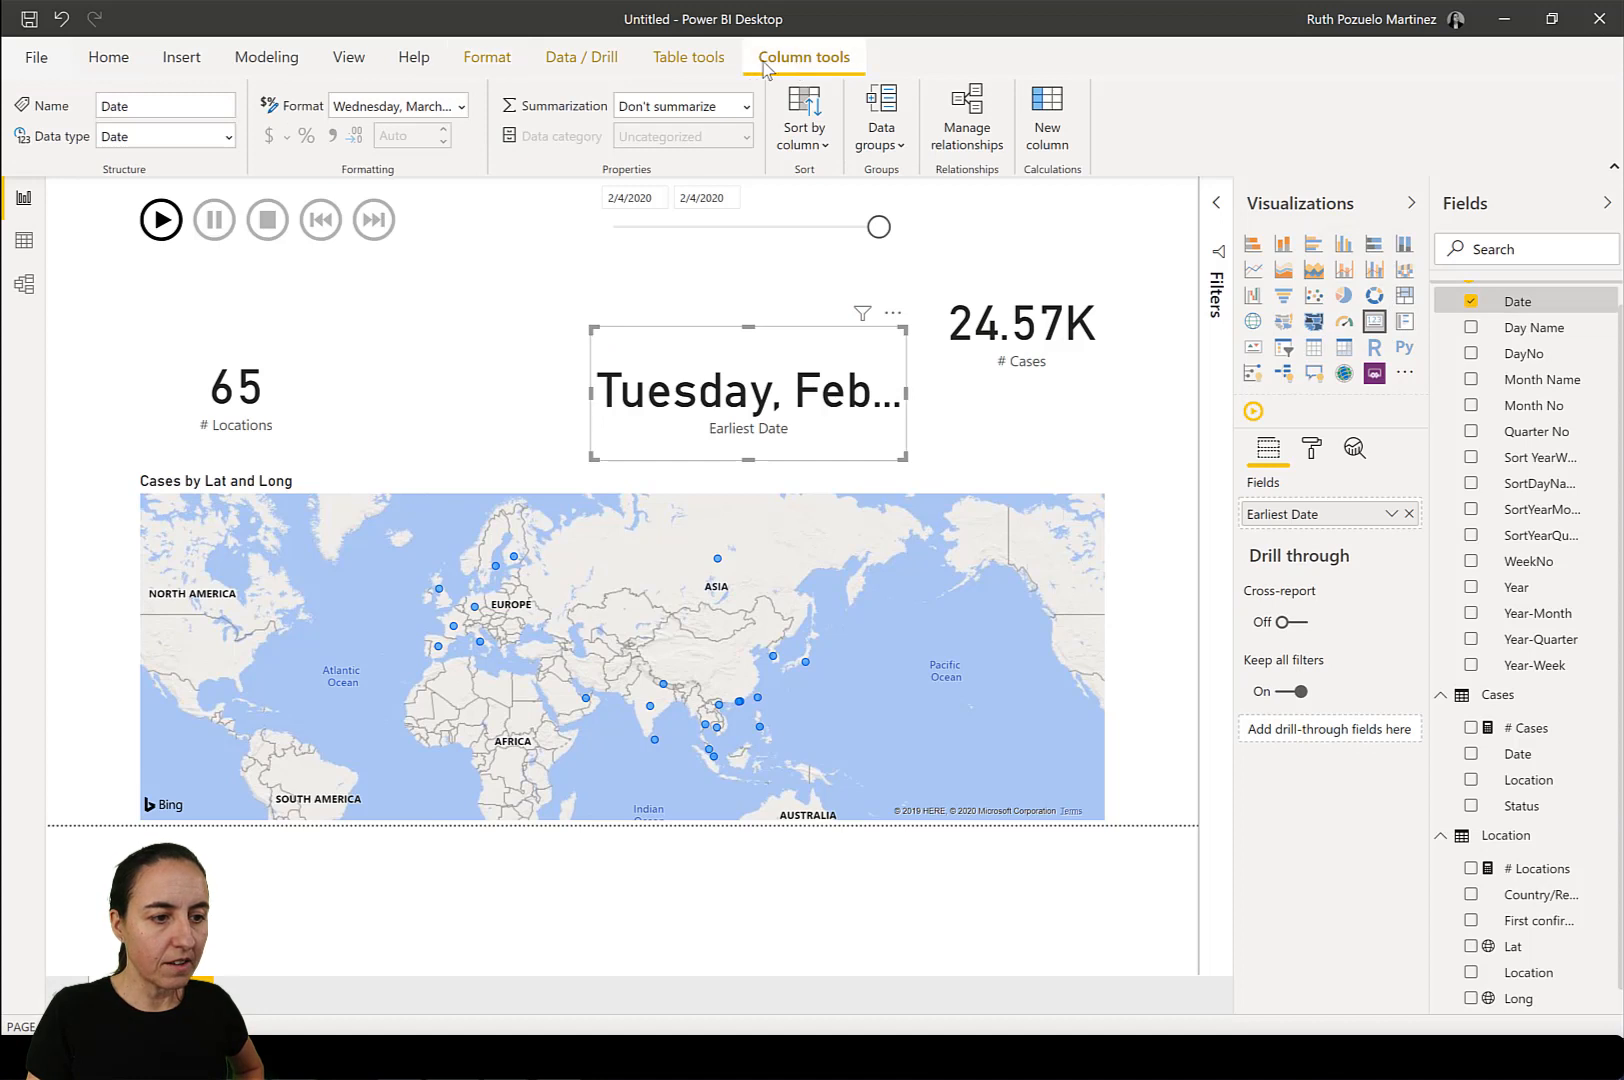
pyautogui.click(462, 106)
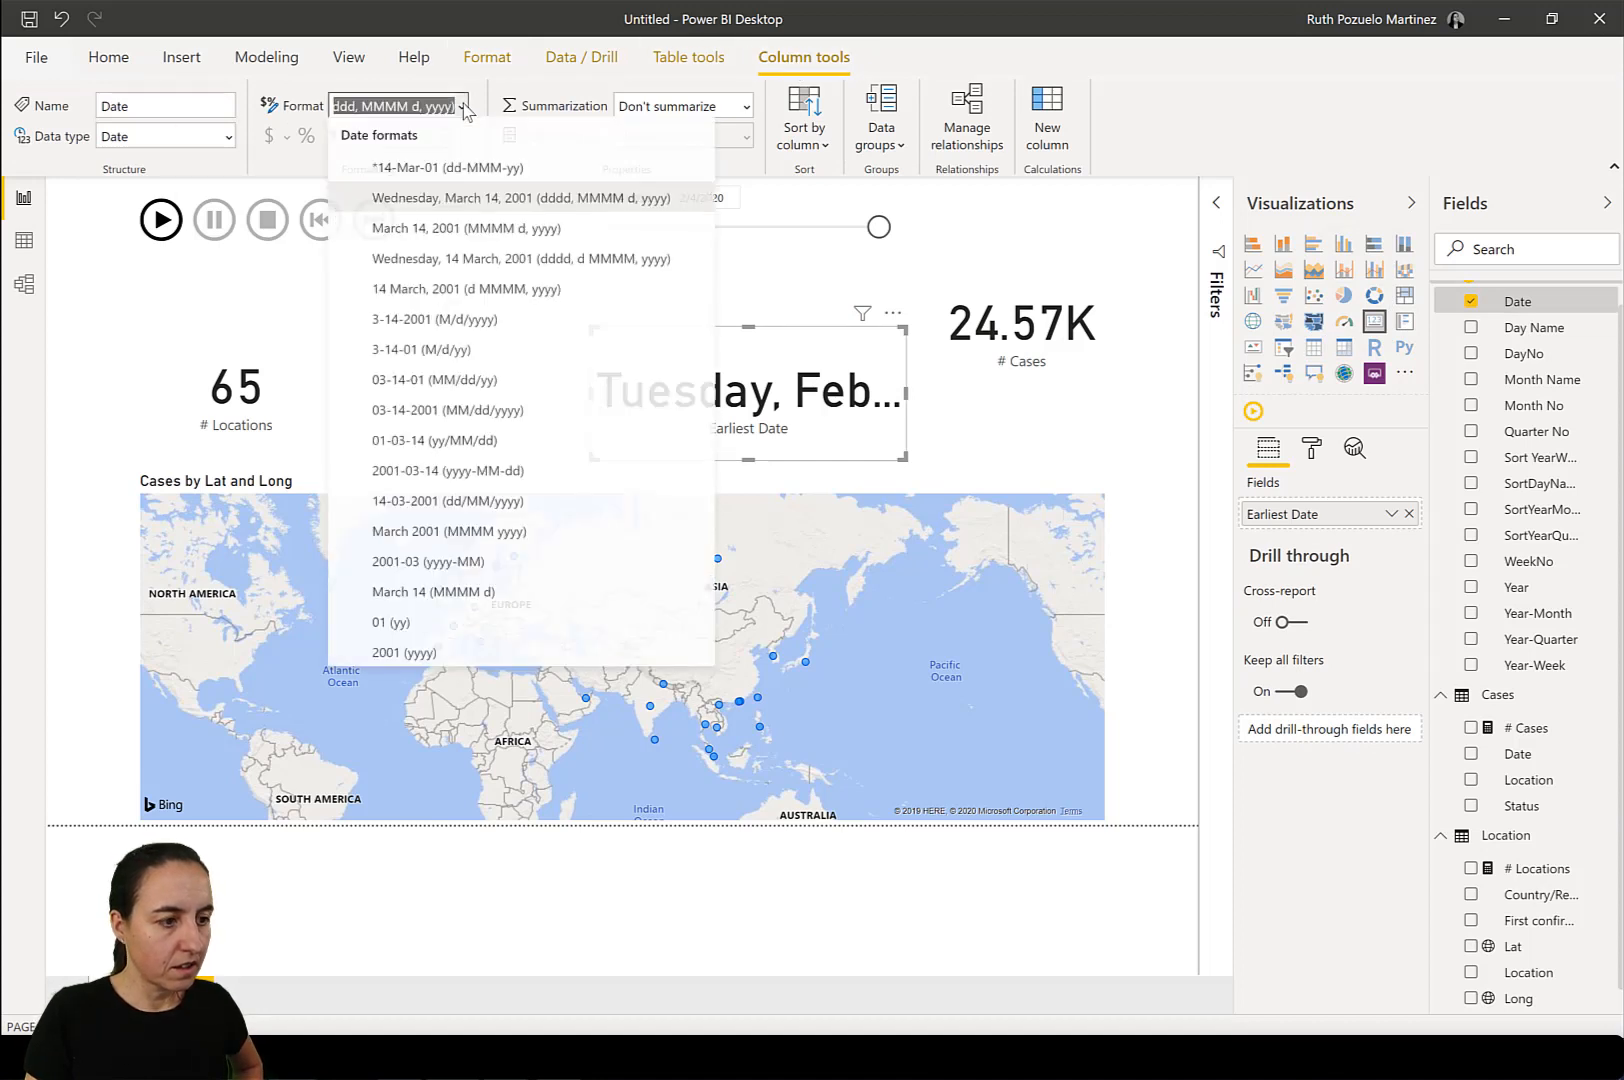
pyautogui.click(502, 474)
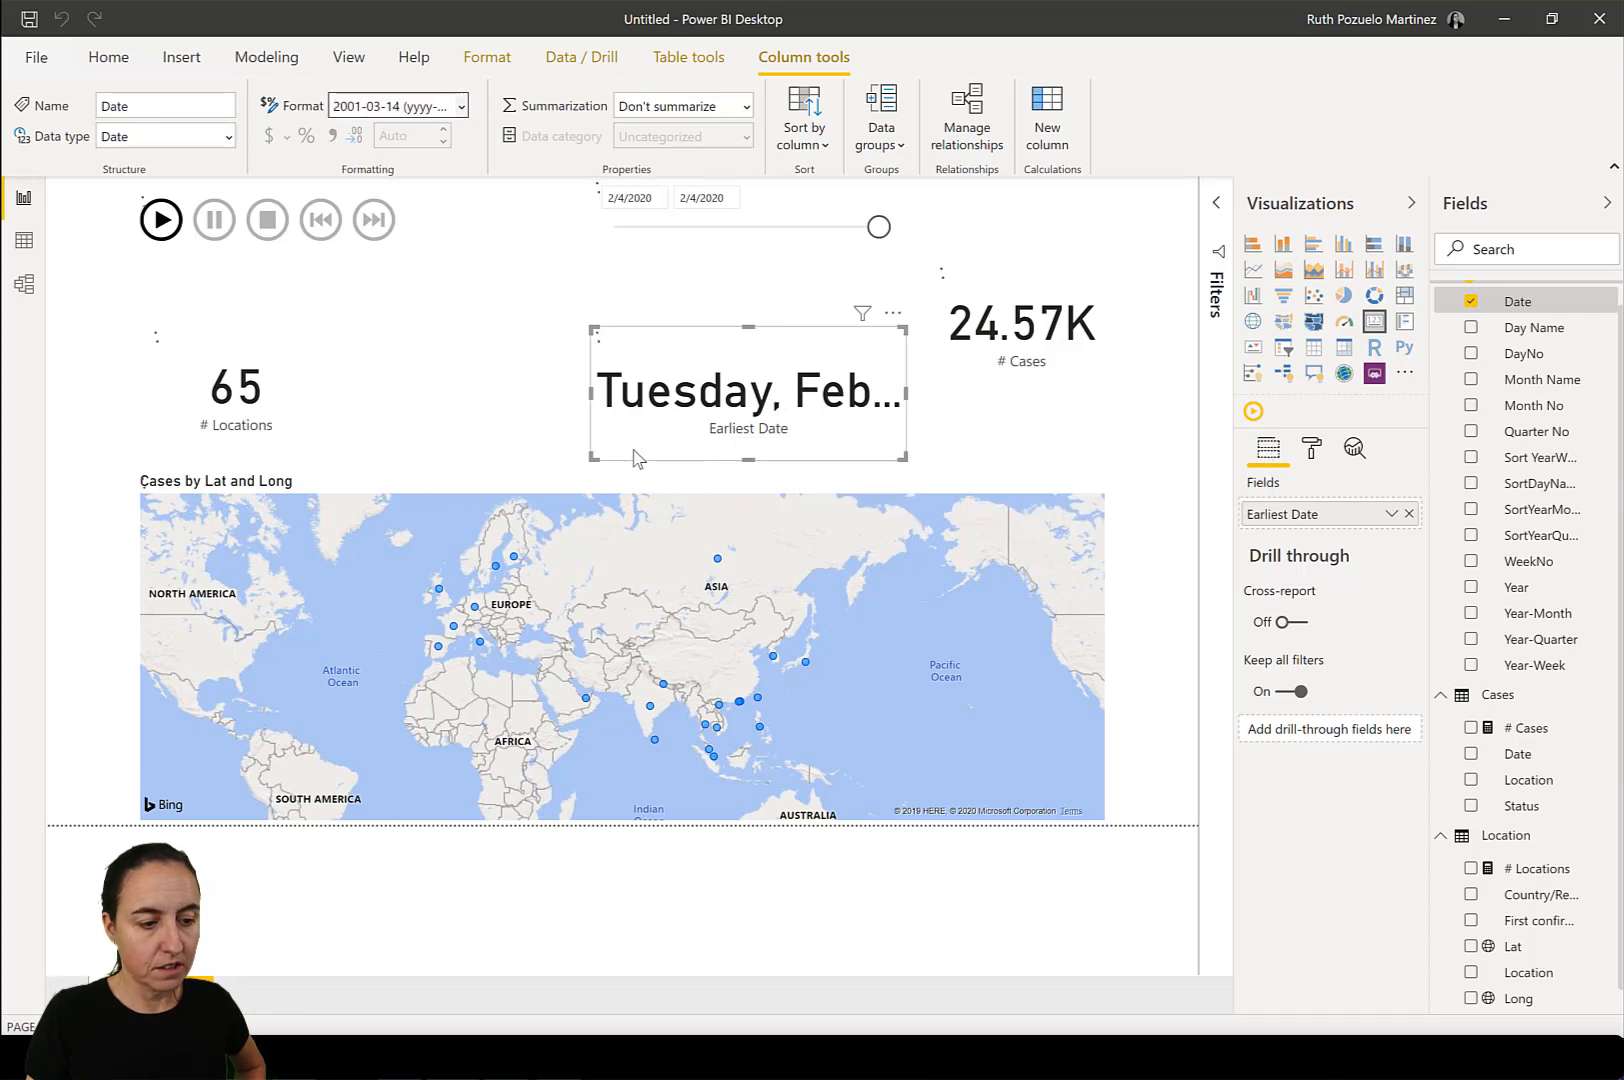
# Centre the date card above the map, turn off its category label, and shrink it to fit the date.
pyautogui.moveTo(641, 362); pyautogui.dragTo(515, 362)
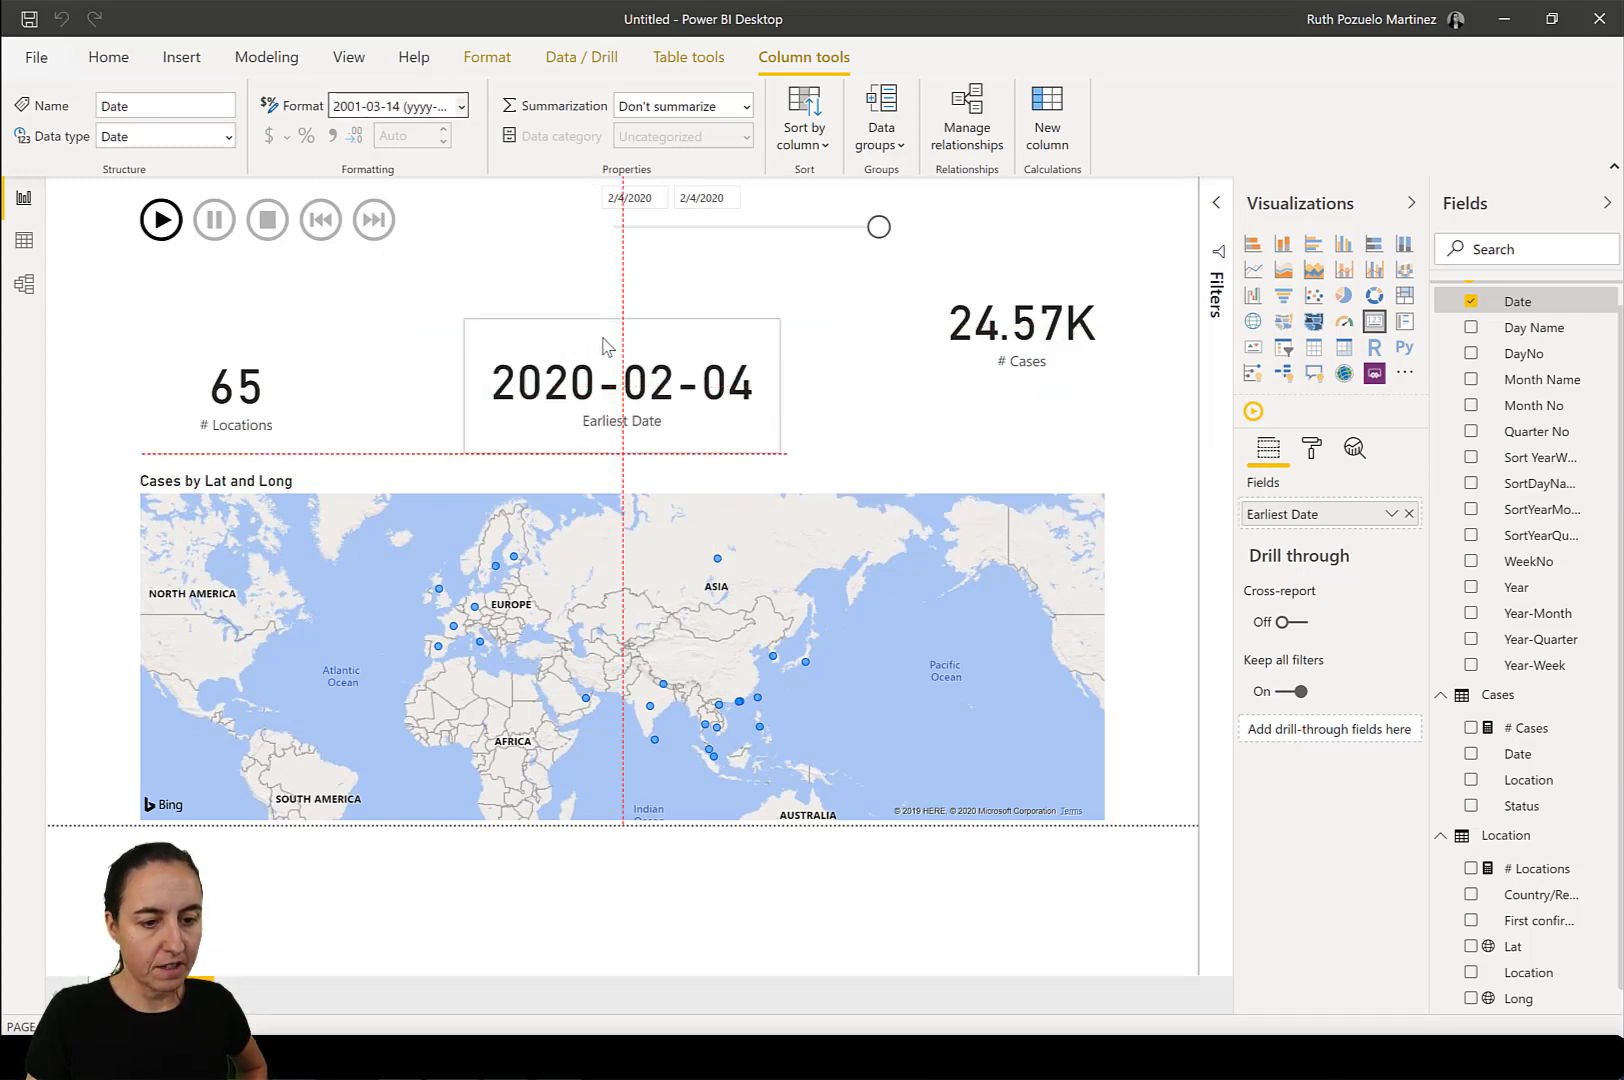
pyautogui.click(1311, 448)
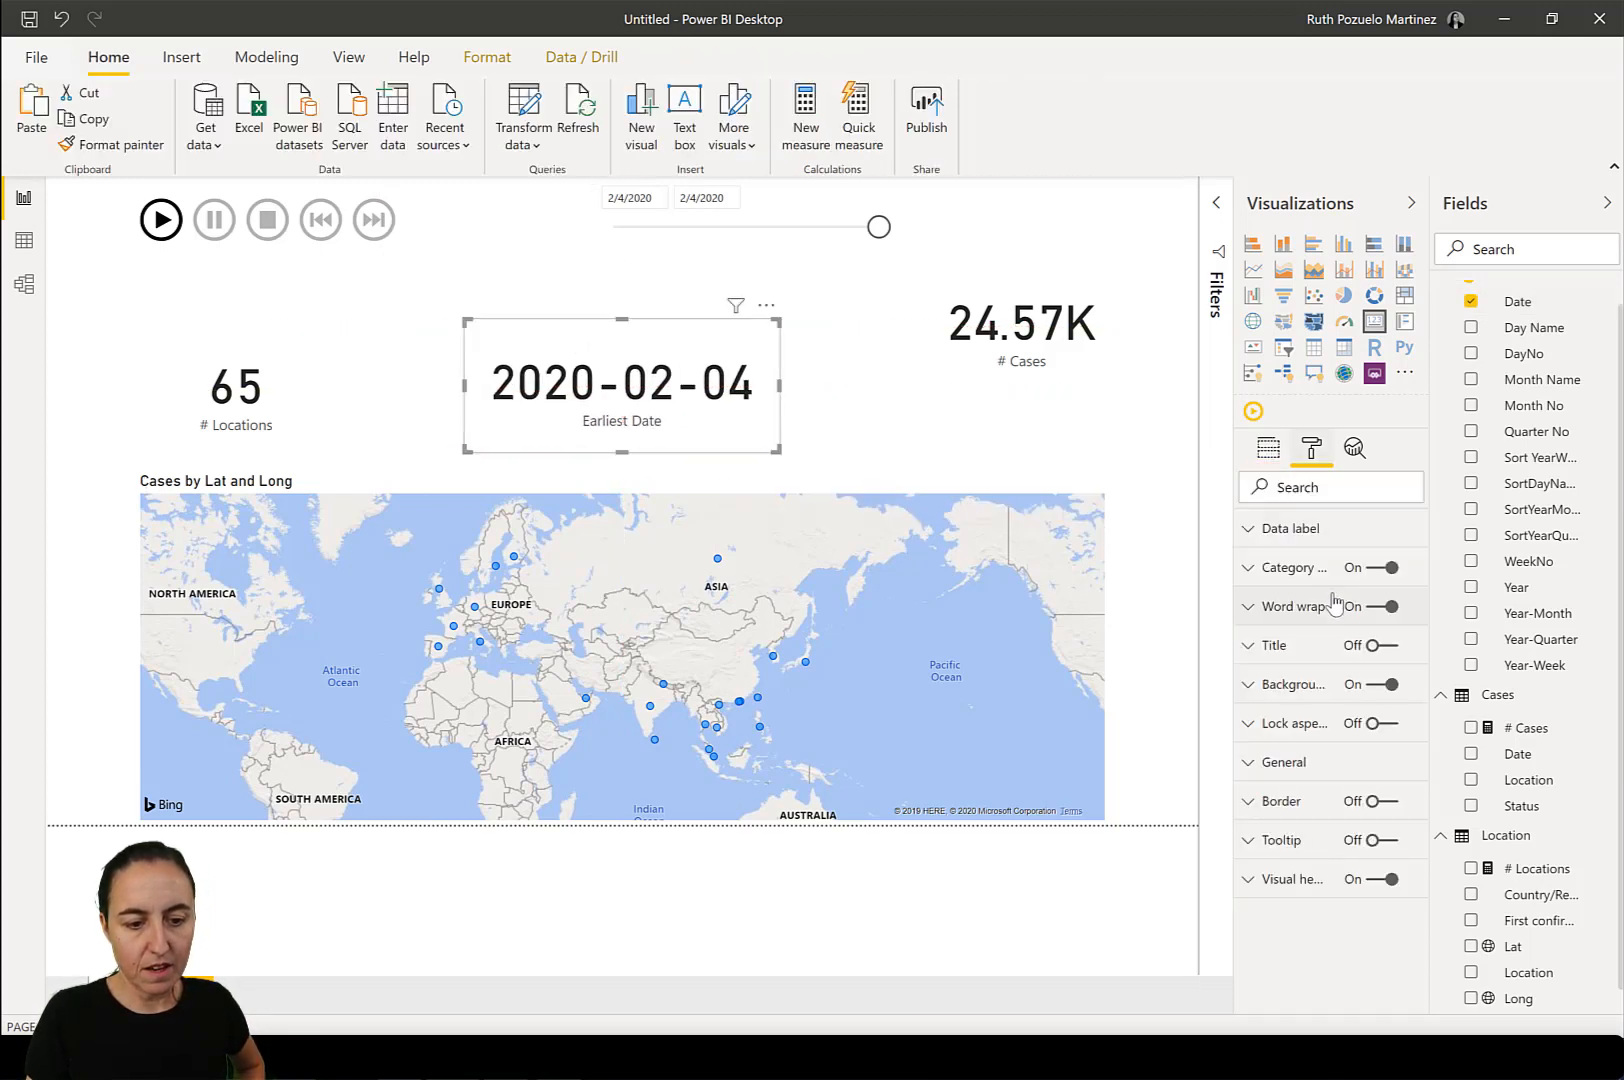
pyautogui.click(1381, 567)
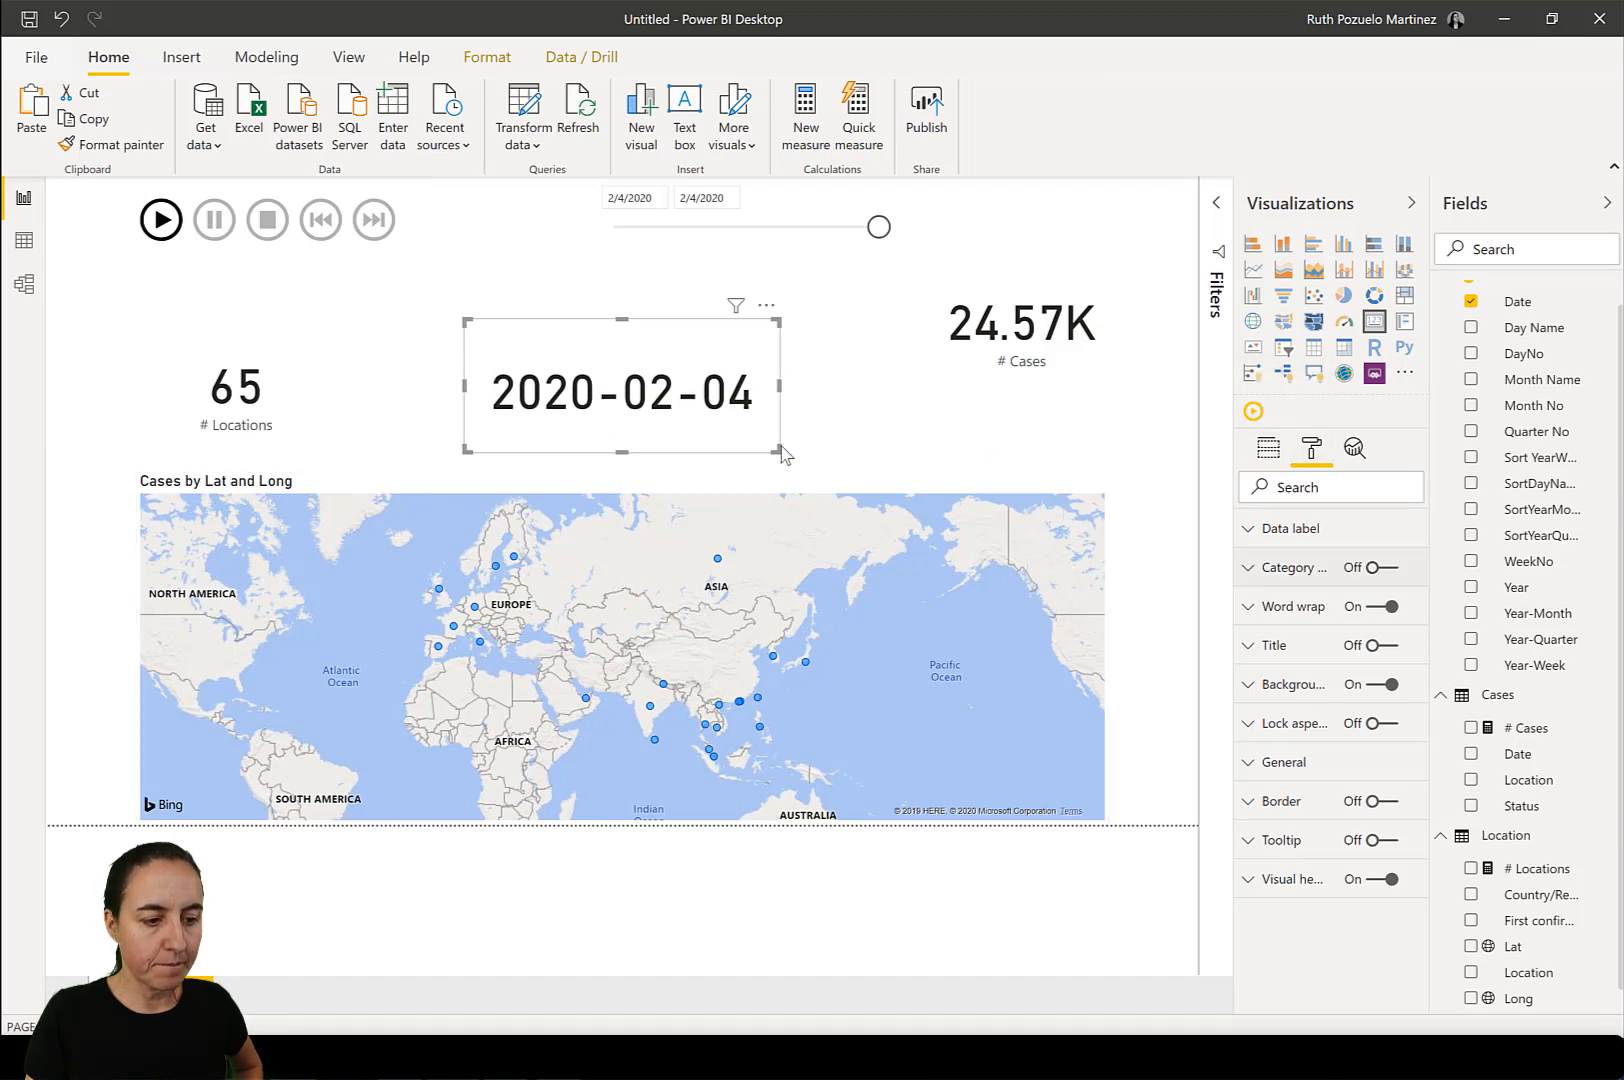
pyautogui.moveTo(777, 451); pyautogui.dragTo(760, 401)
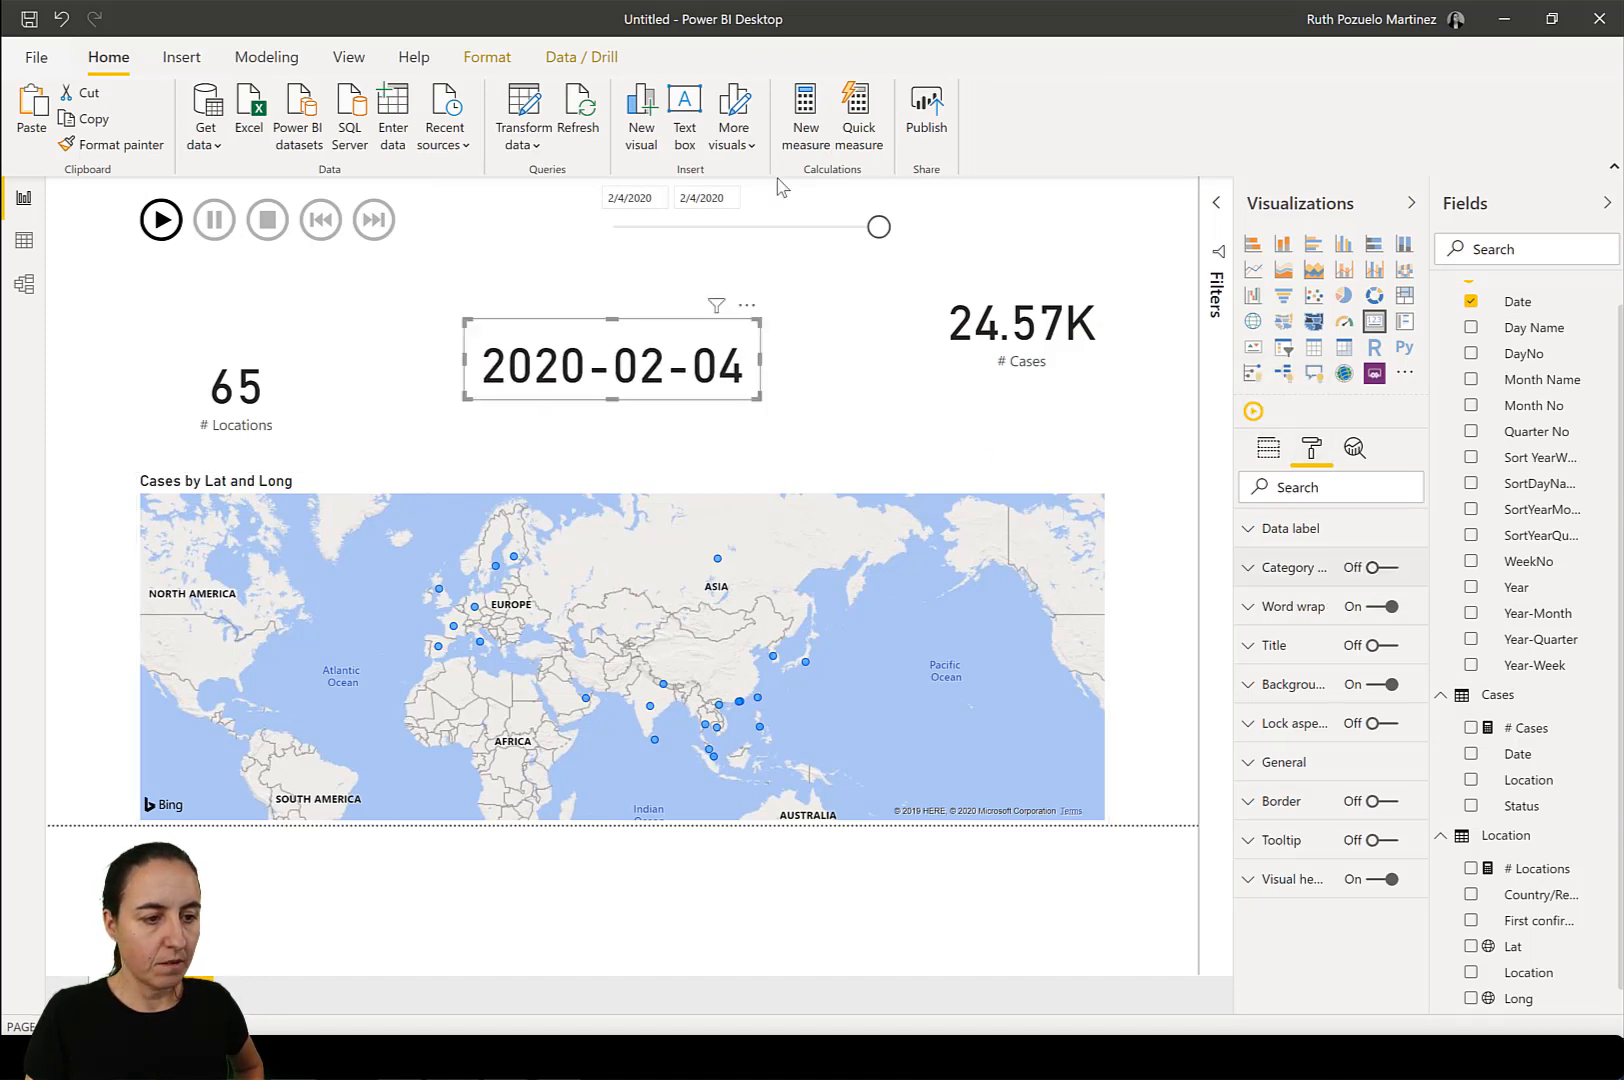
# Delete the date slicer above the date card and start playback with the playback visual.
pyautogui.click(796, 203)
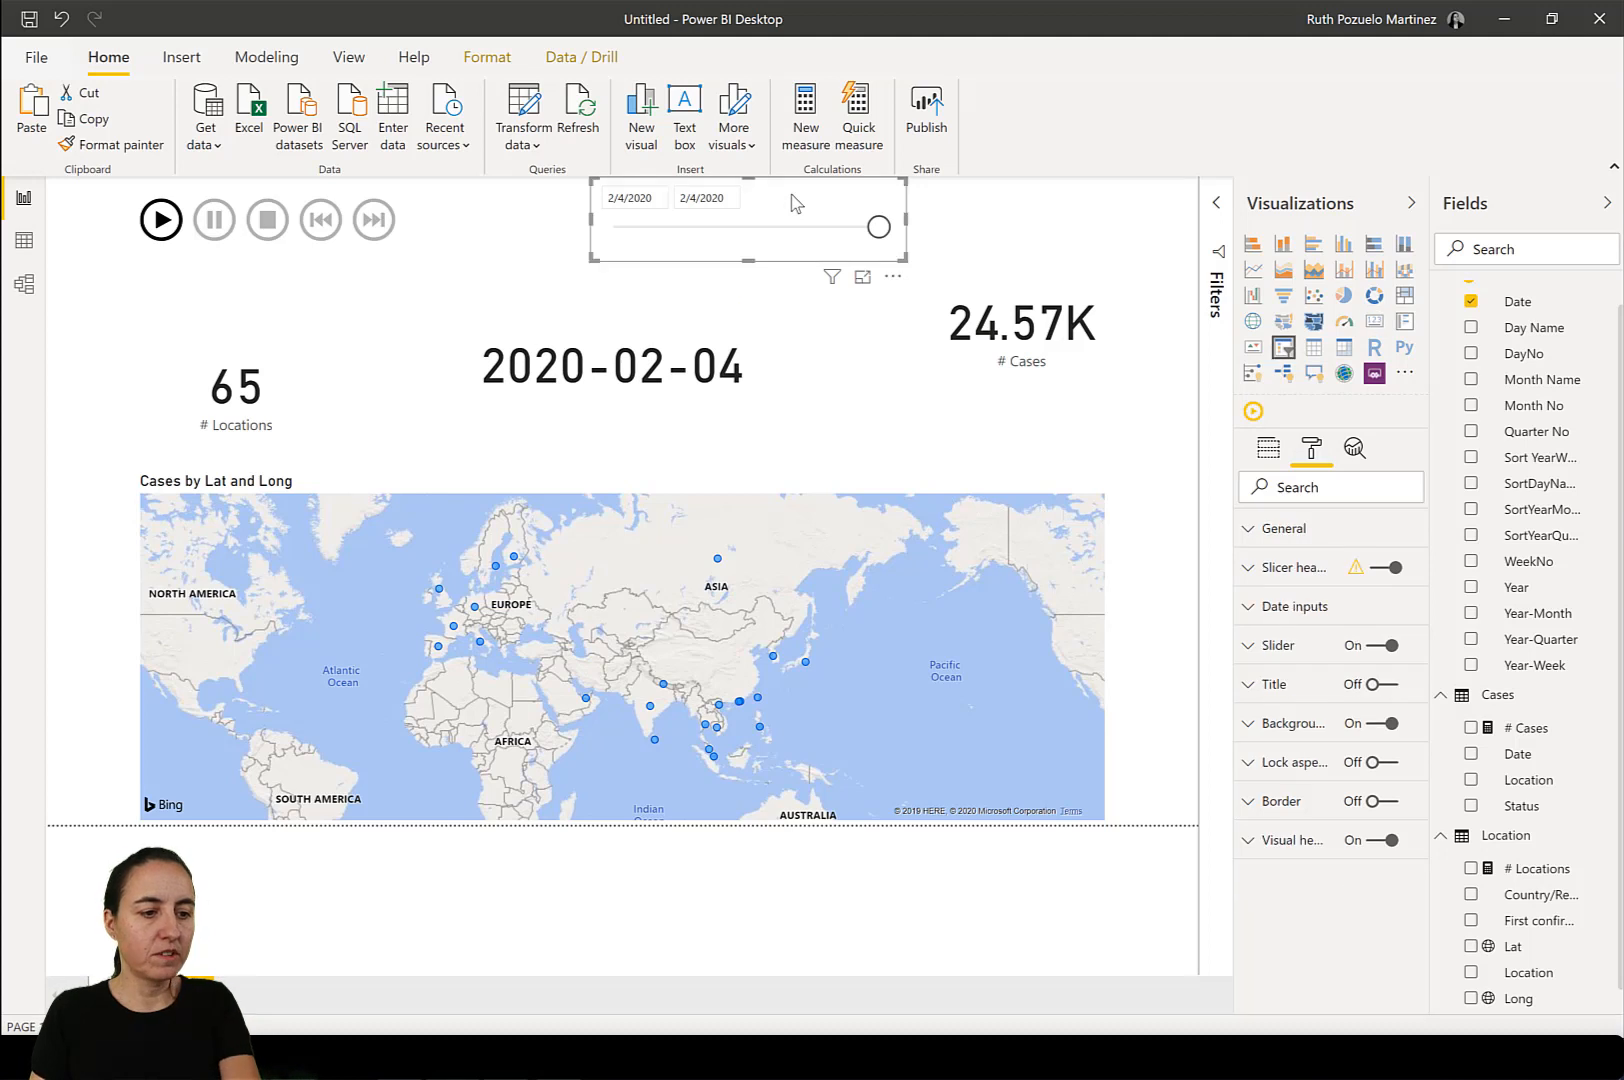
pyautogui.press('Delete')
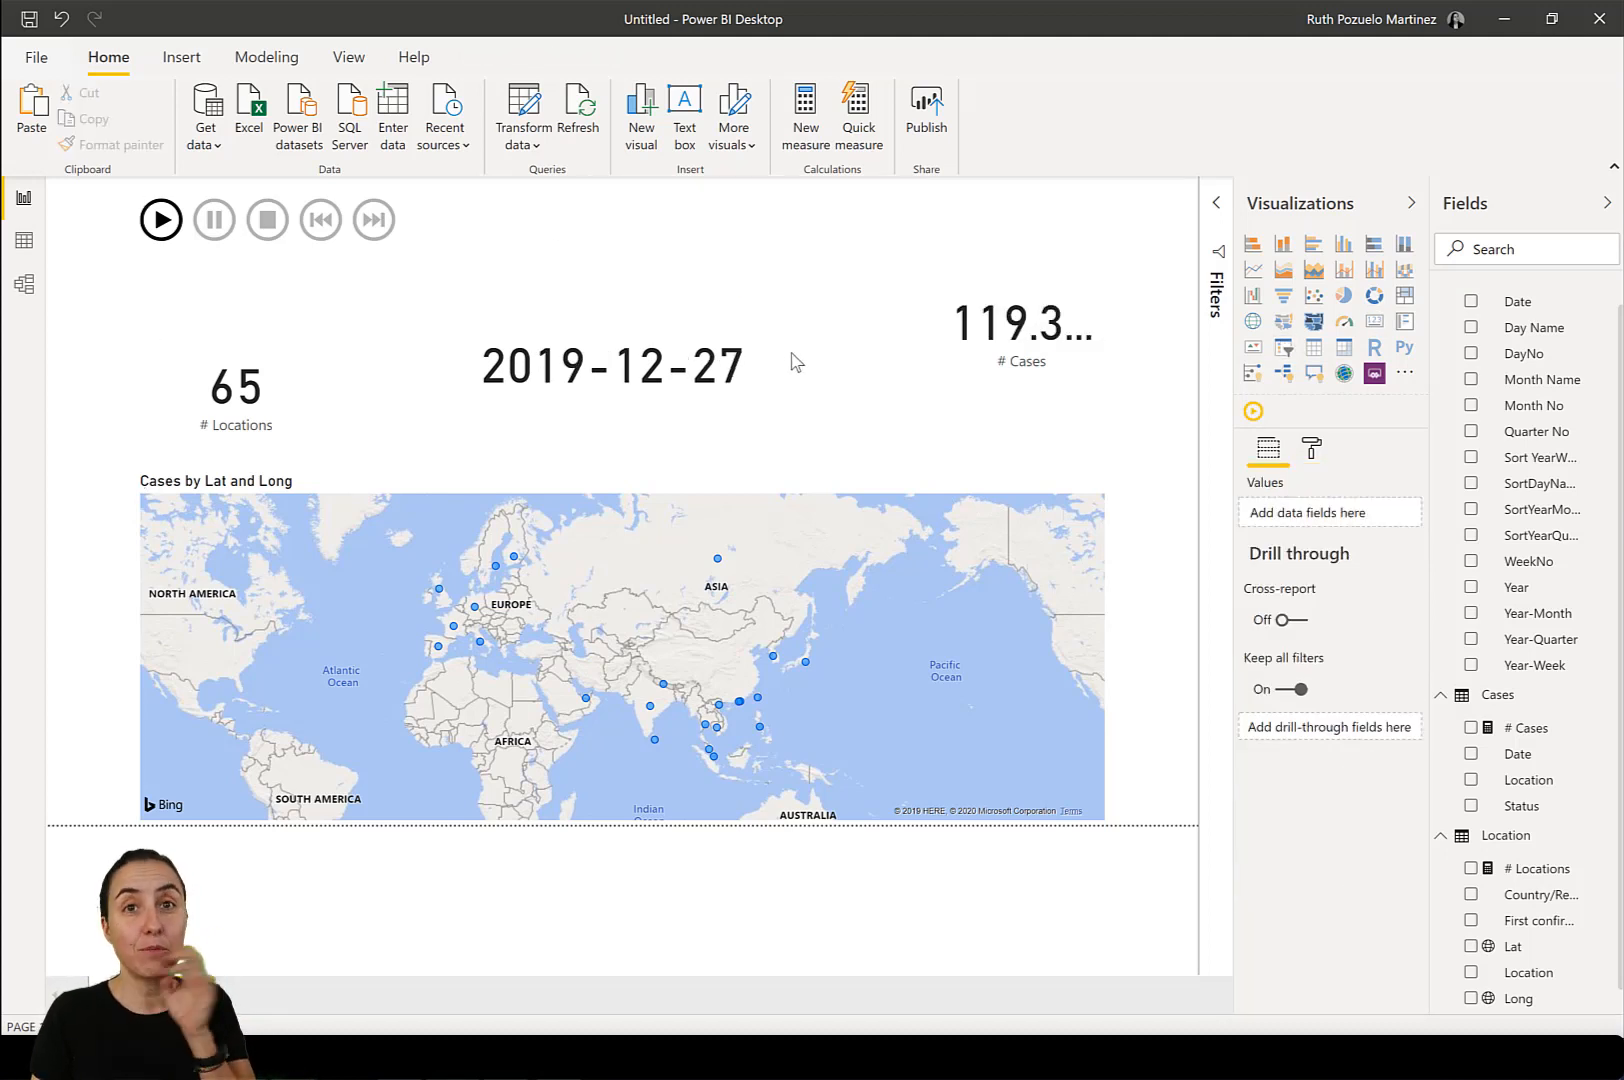
pyautogui.click(163, 222)
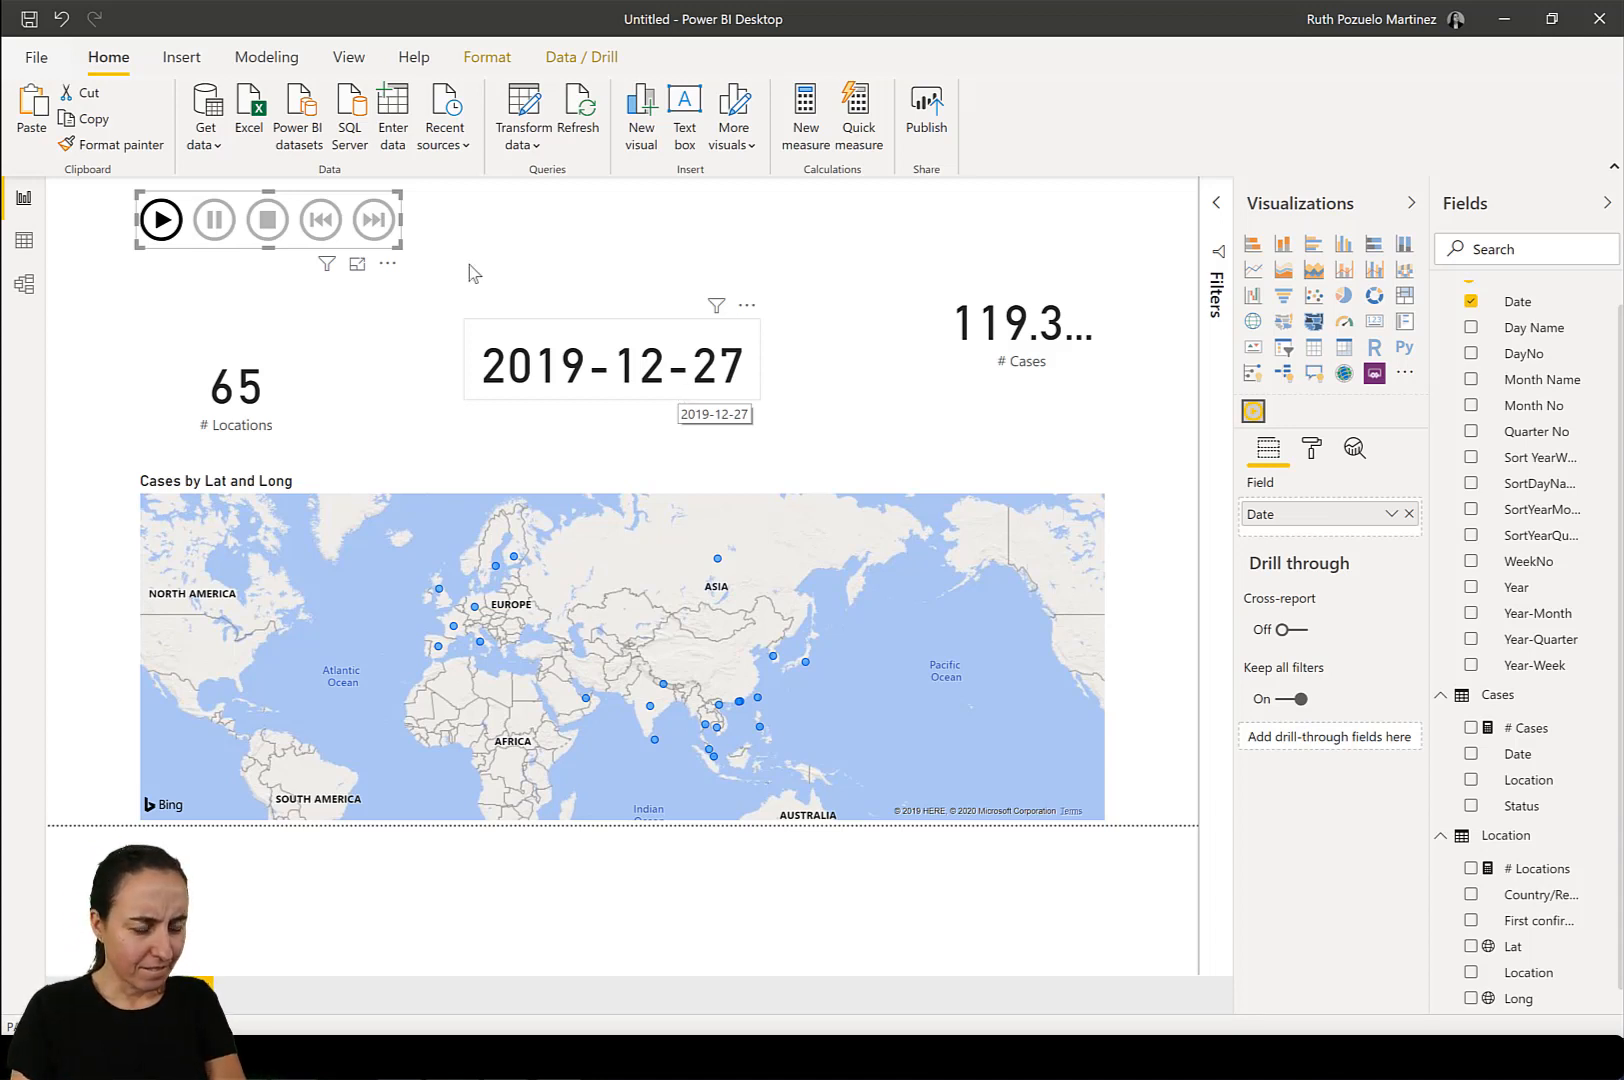
pyautogui.click(161, 219)
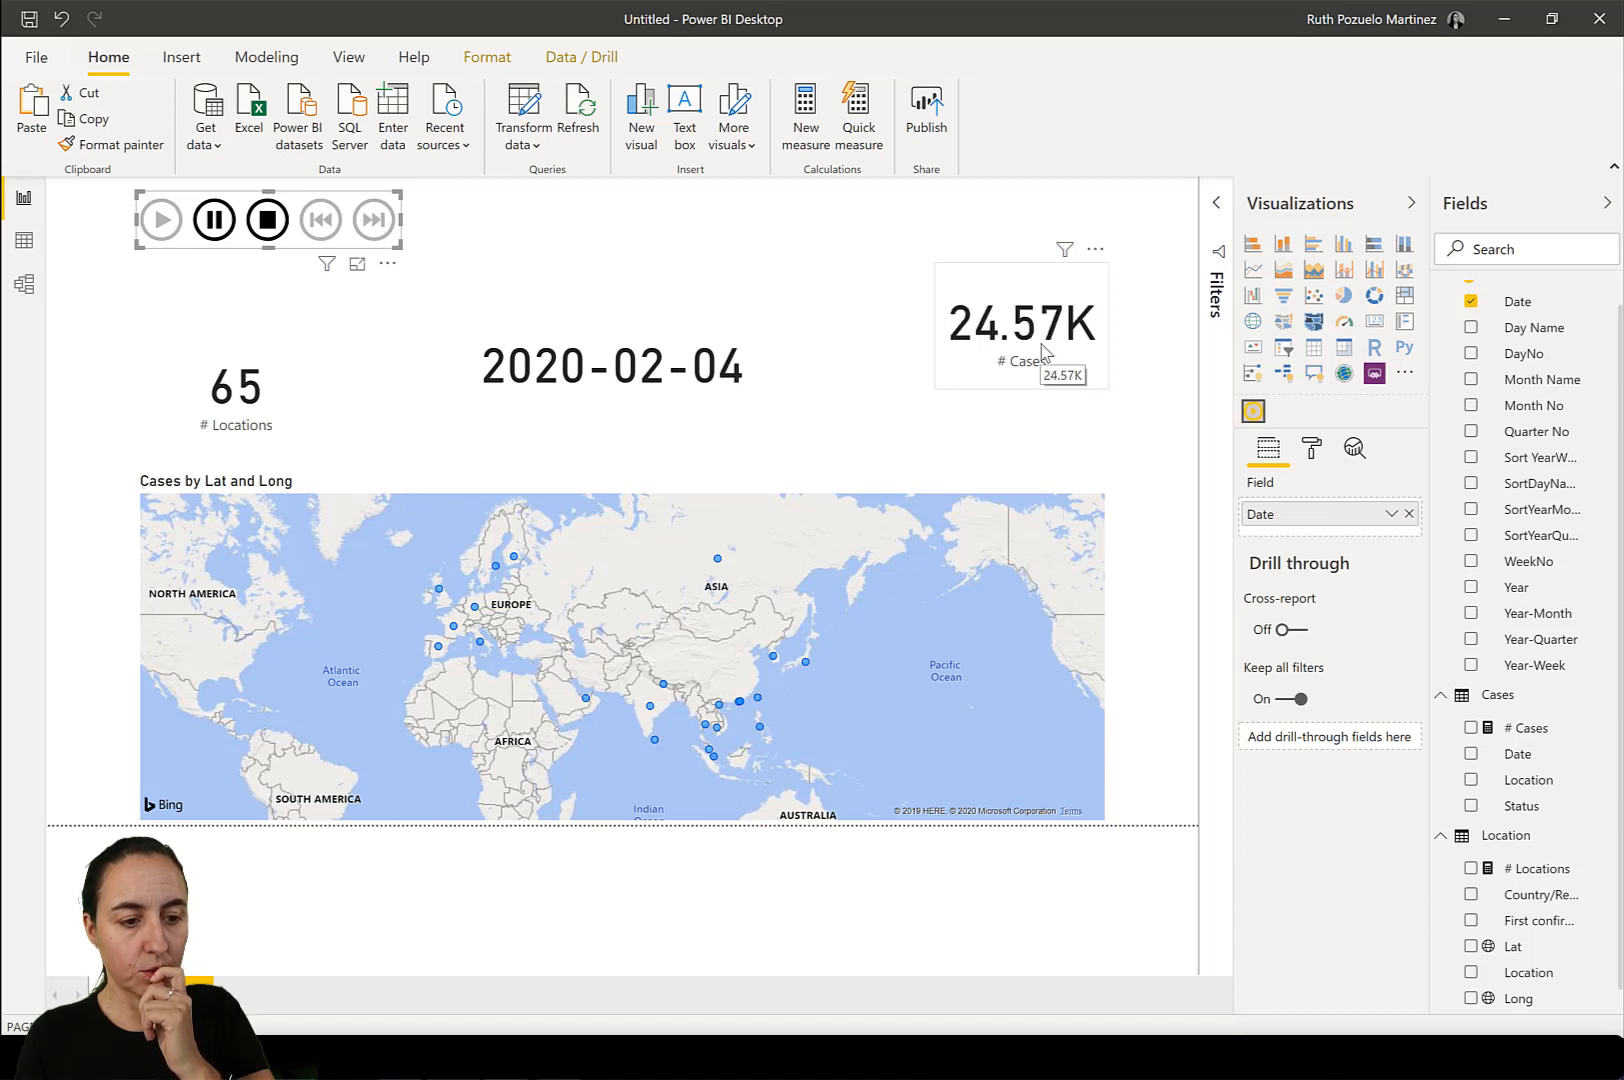
# Try the playback visual's Auto Start and Loop animation settings, switching both on and back off.
pyautogui.click(1311, 449)
pyautogui.click(1302, 530)
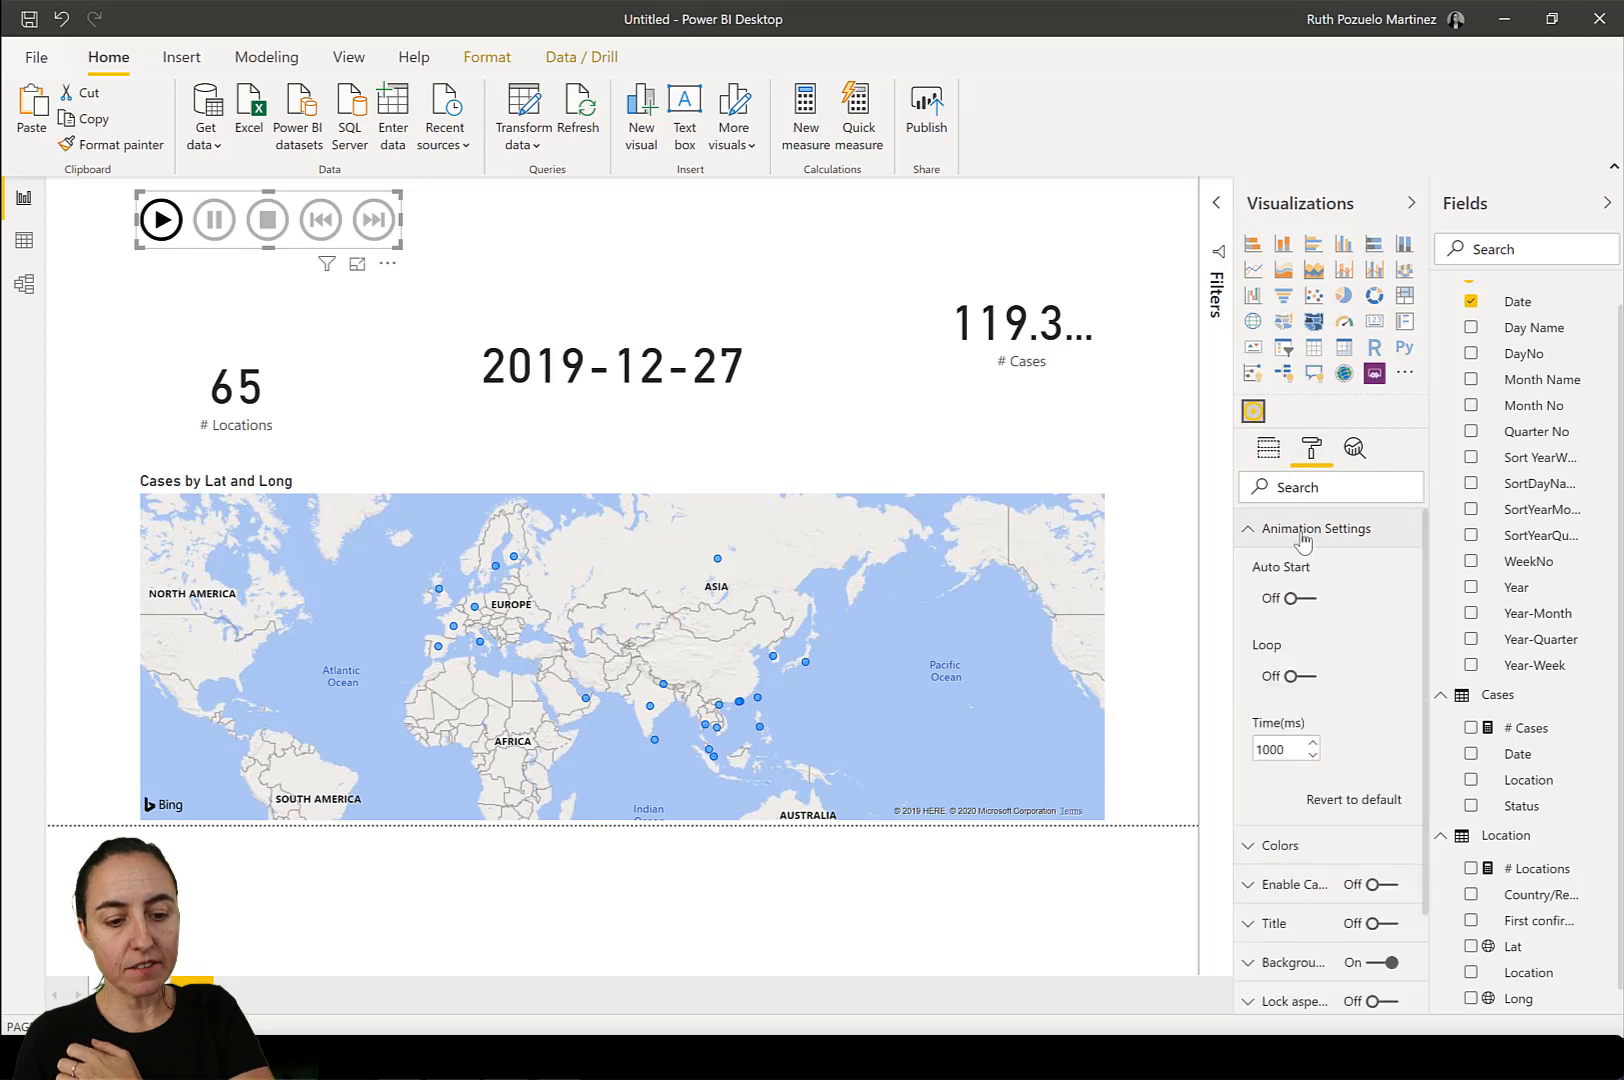
pyautogui.click(1290, 600)
pyautogui.click(1300, 678)
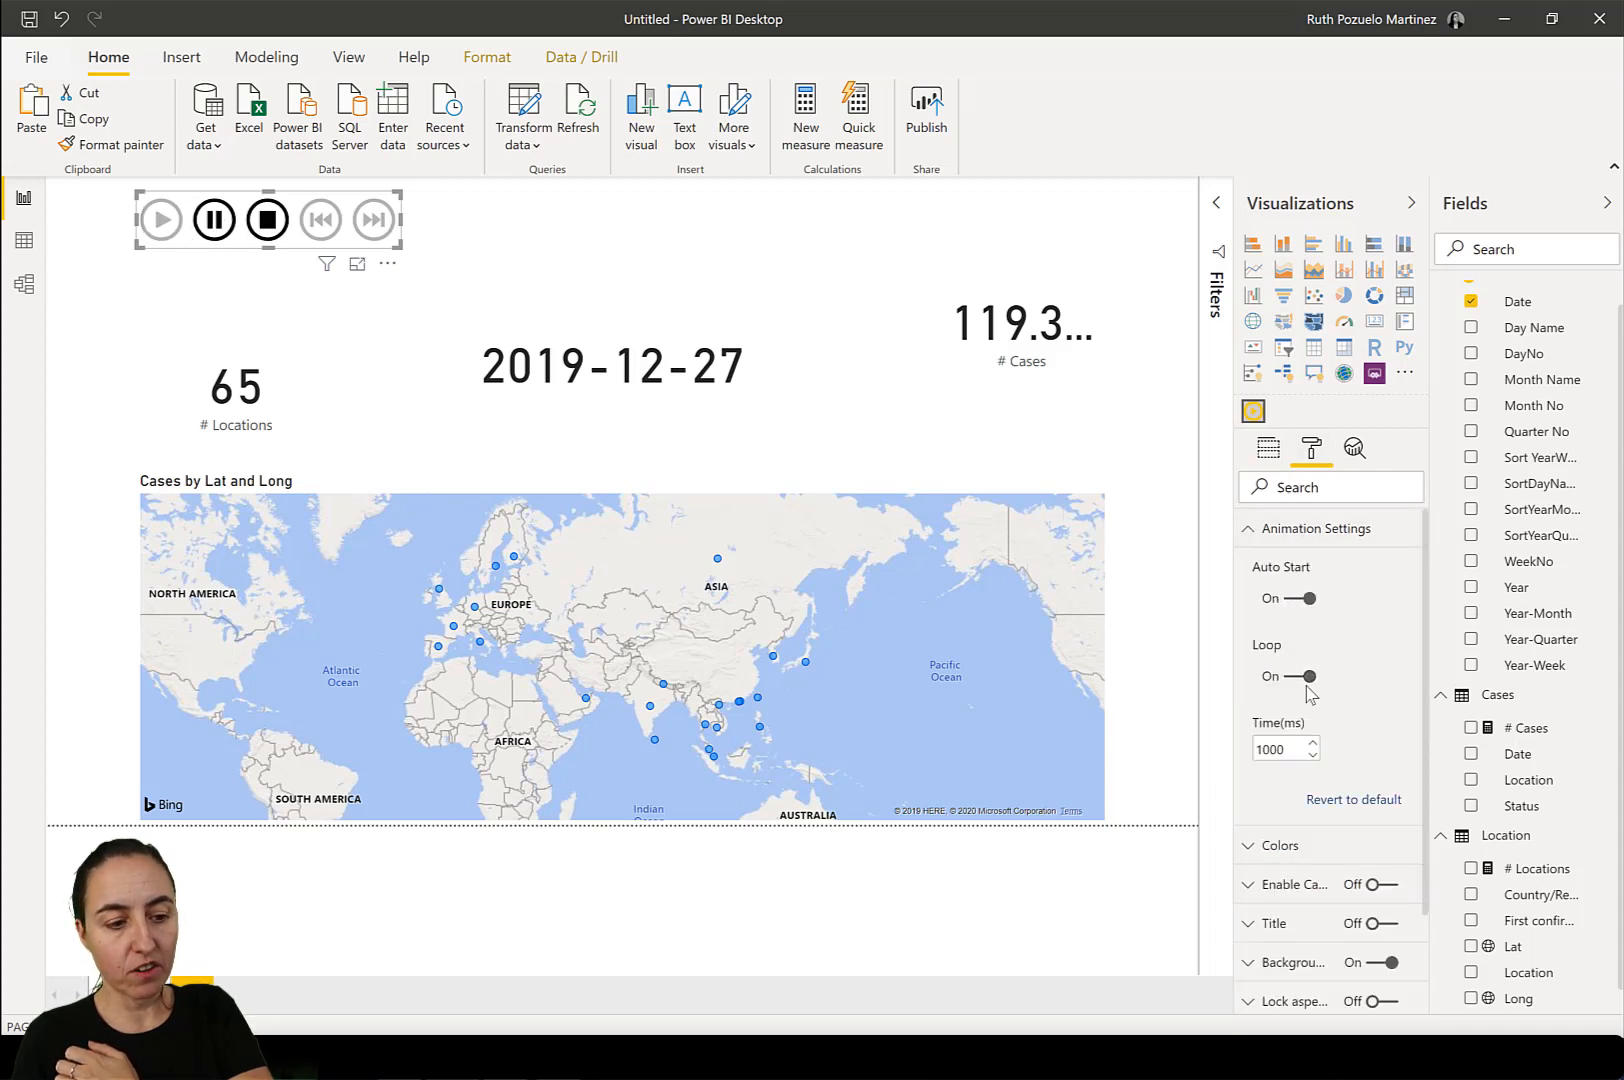
pyautogui.click(1300, 677)
pyautogui.click(1293, 598)
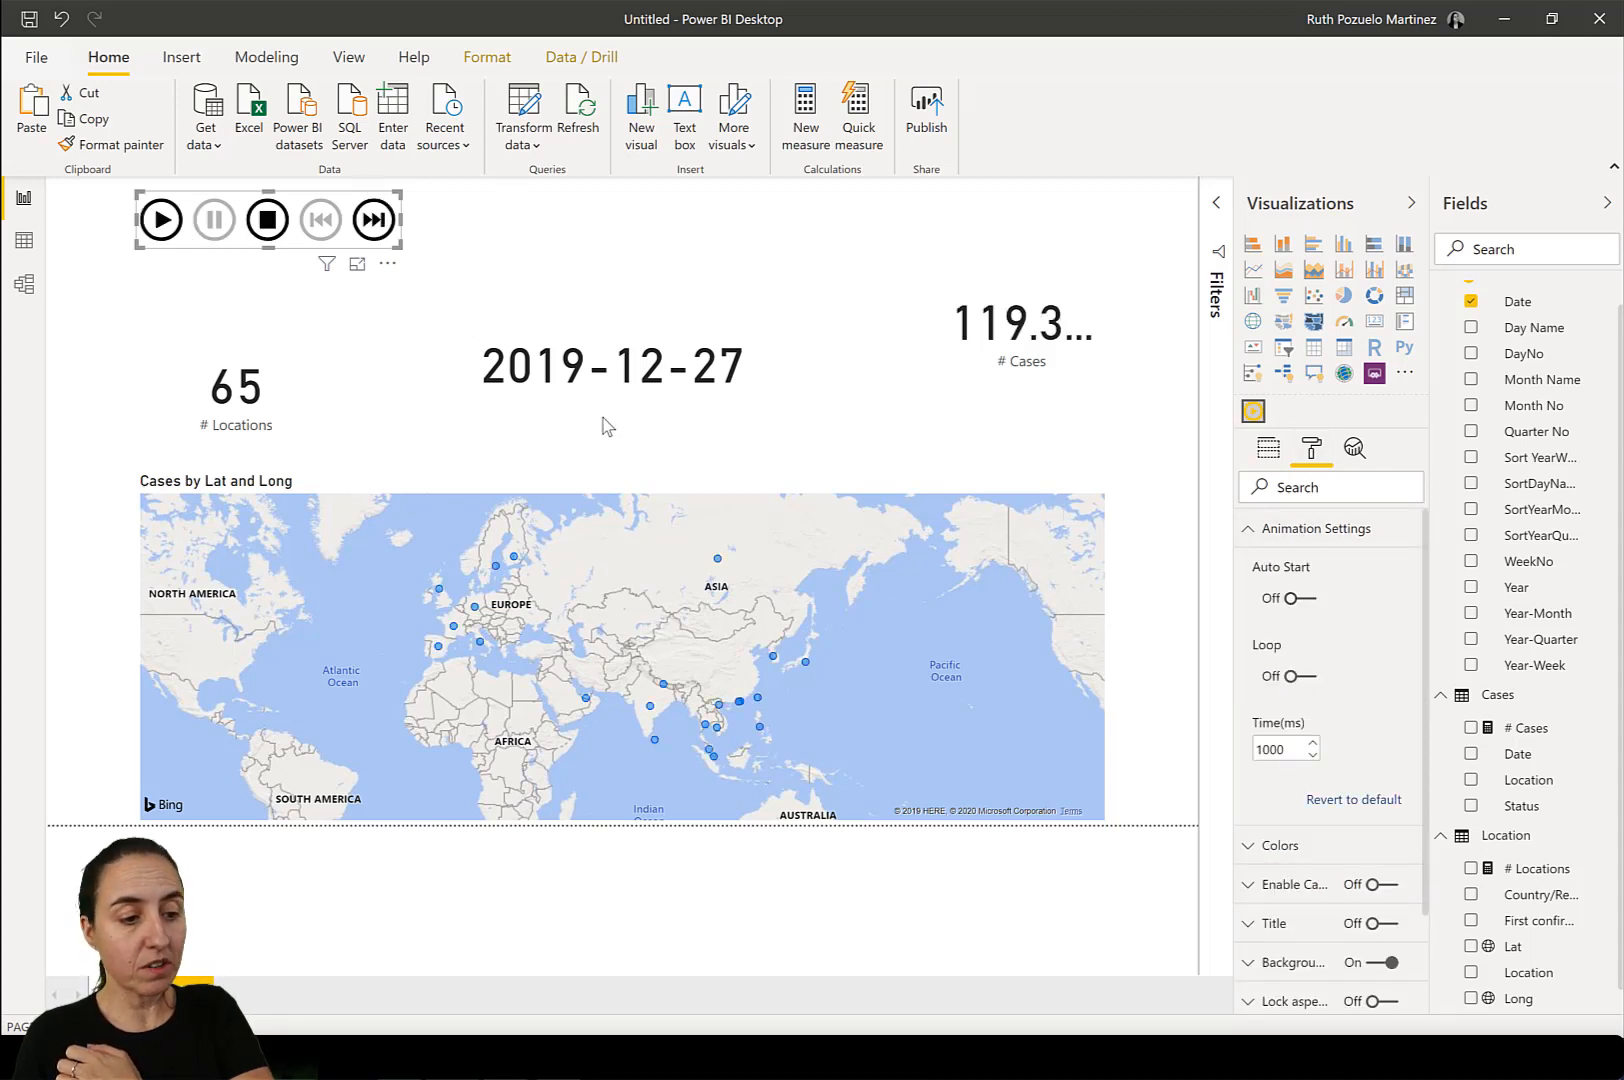
# Shrink the date card slightly and move it up and to the right, level with the # Cases card.
pyautogui.click(616, 368)
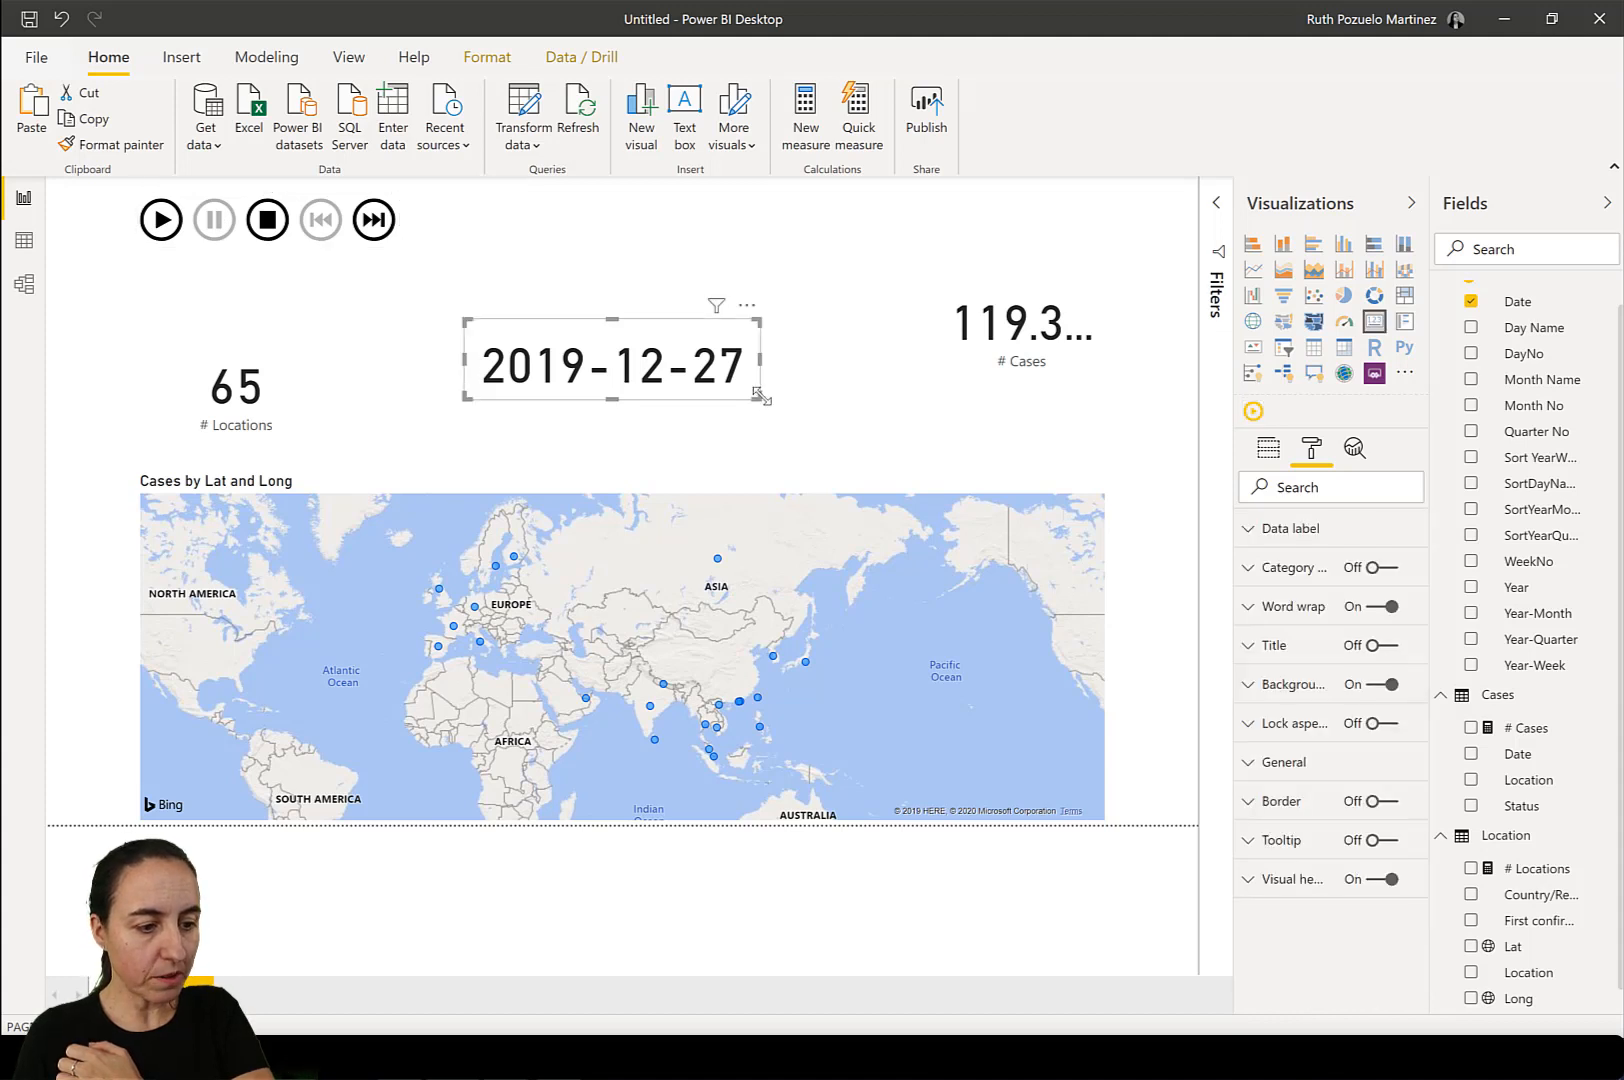
pyautogui.moveTo(760, 396)
pyautogui.mouseDown()
pyautogui.moveTo(718, 359)
pyautogui.moveTo(711, 373)
pyautogui.moveTo(752, 399)
pyautogui.mouseUp()
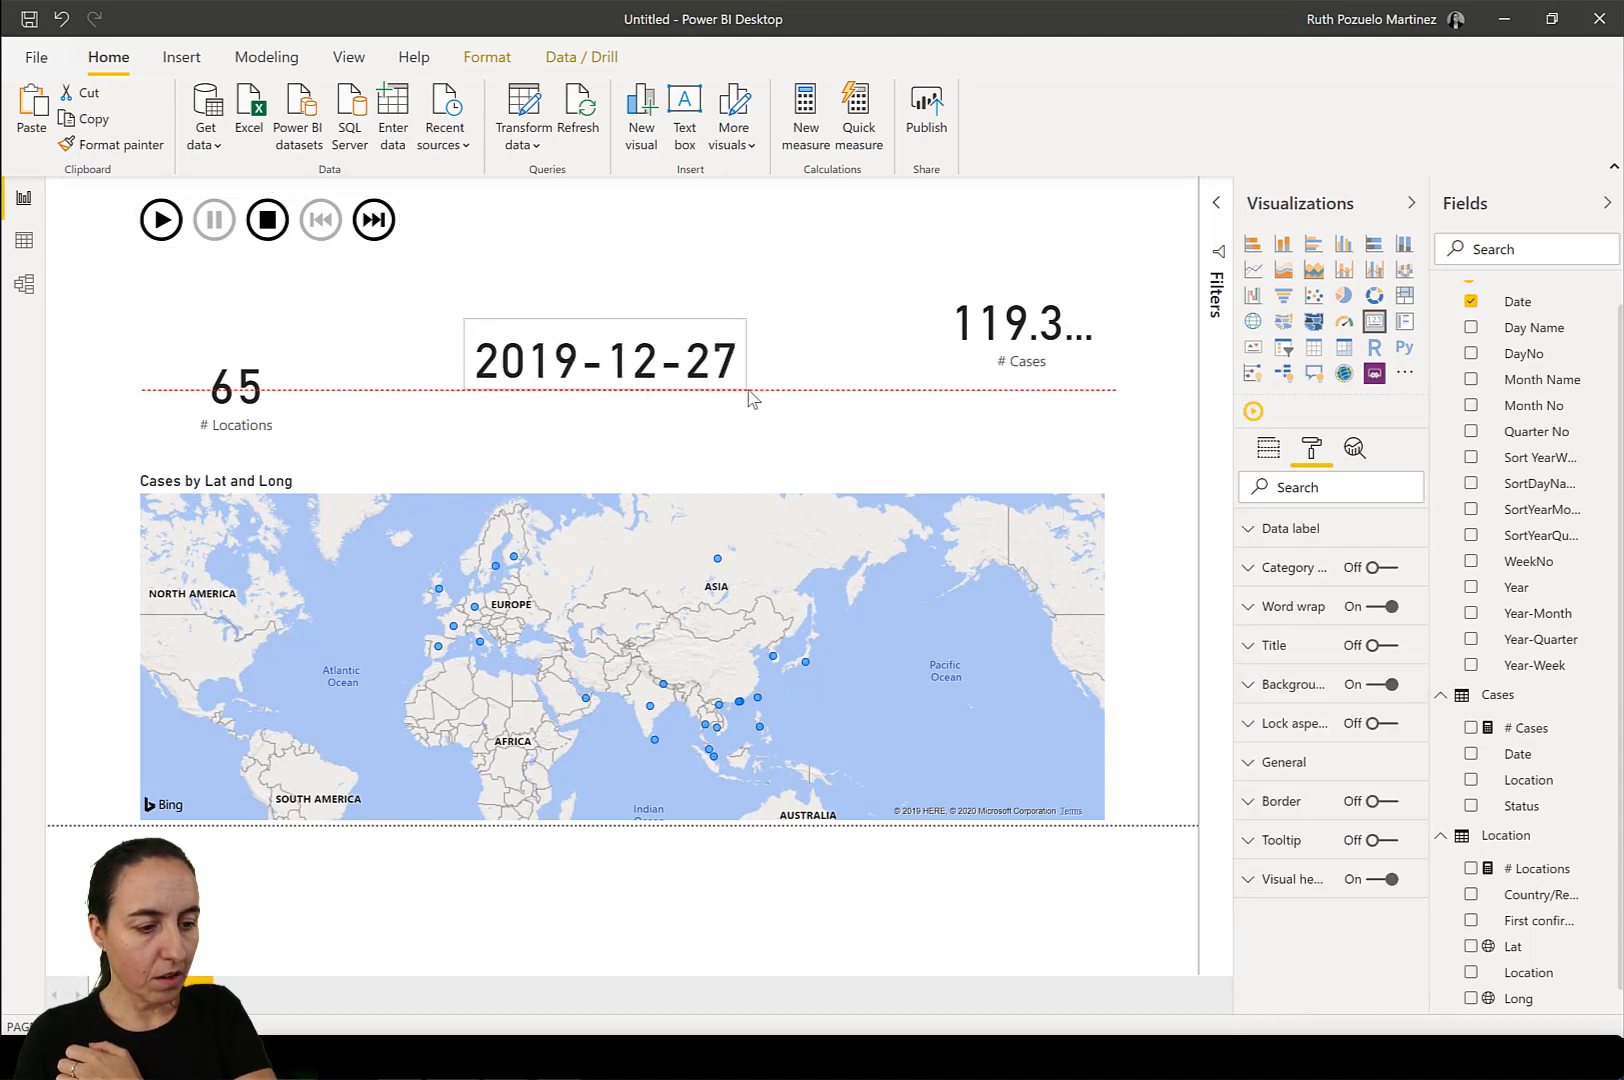
pyautogui.moveTo(622, 359); pyautogui.dragTo(677, 307)
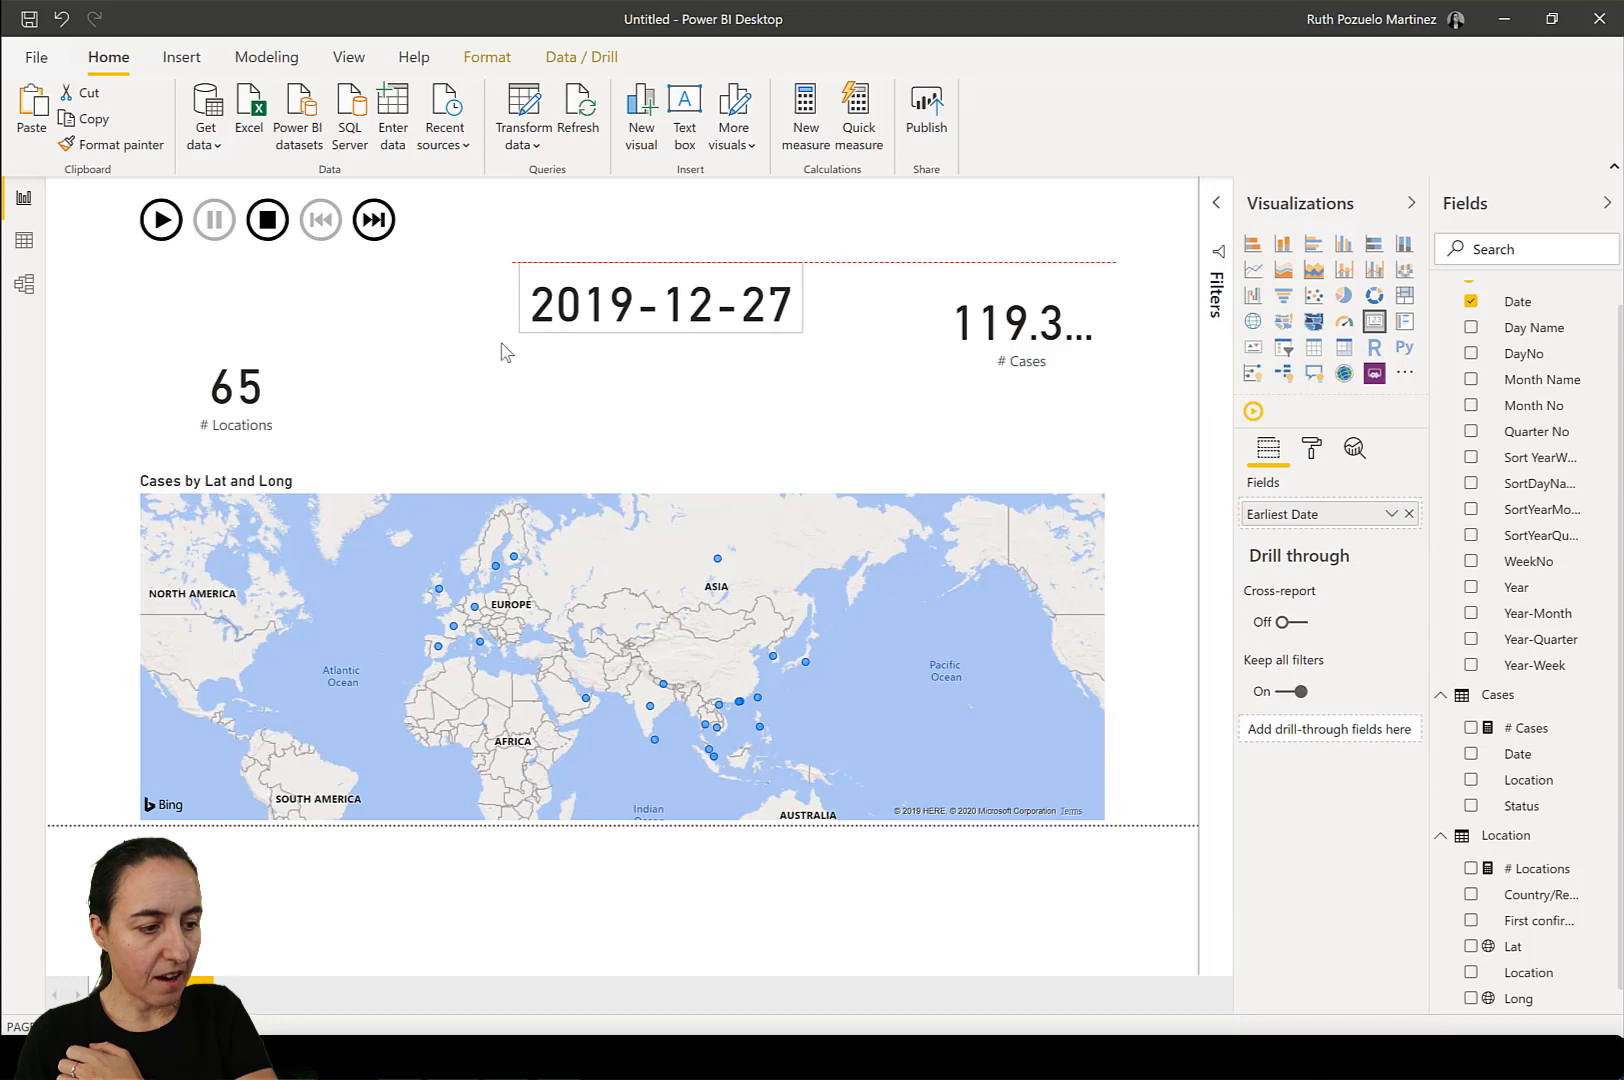
# Move the # Locations card up directly beneath the playback controls and enlarge the map upward and to the right.
pyautogui.click(226, 403)
pyautogui.moveTo(226, 403); pyautogui.dragTo(233, 333)
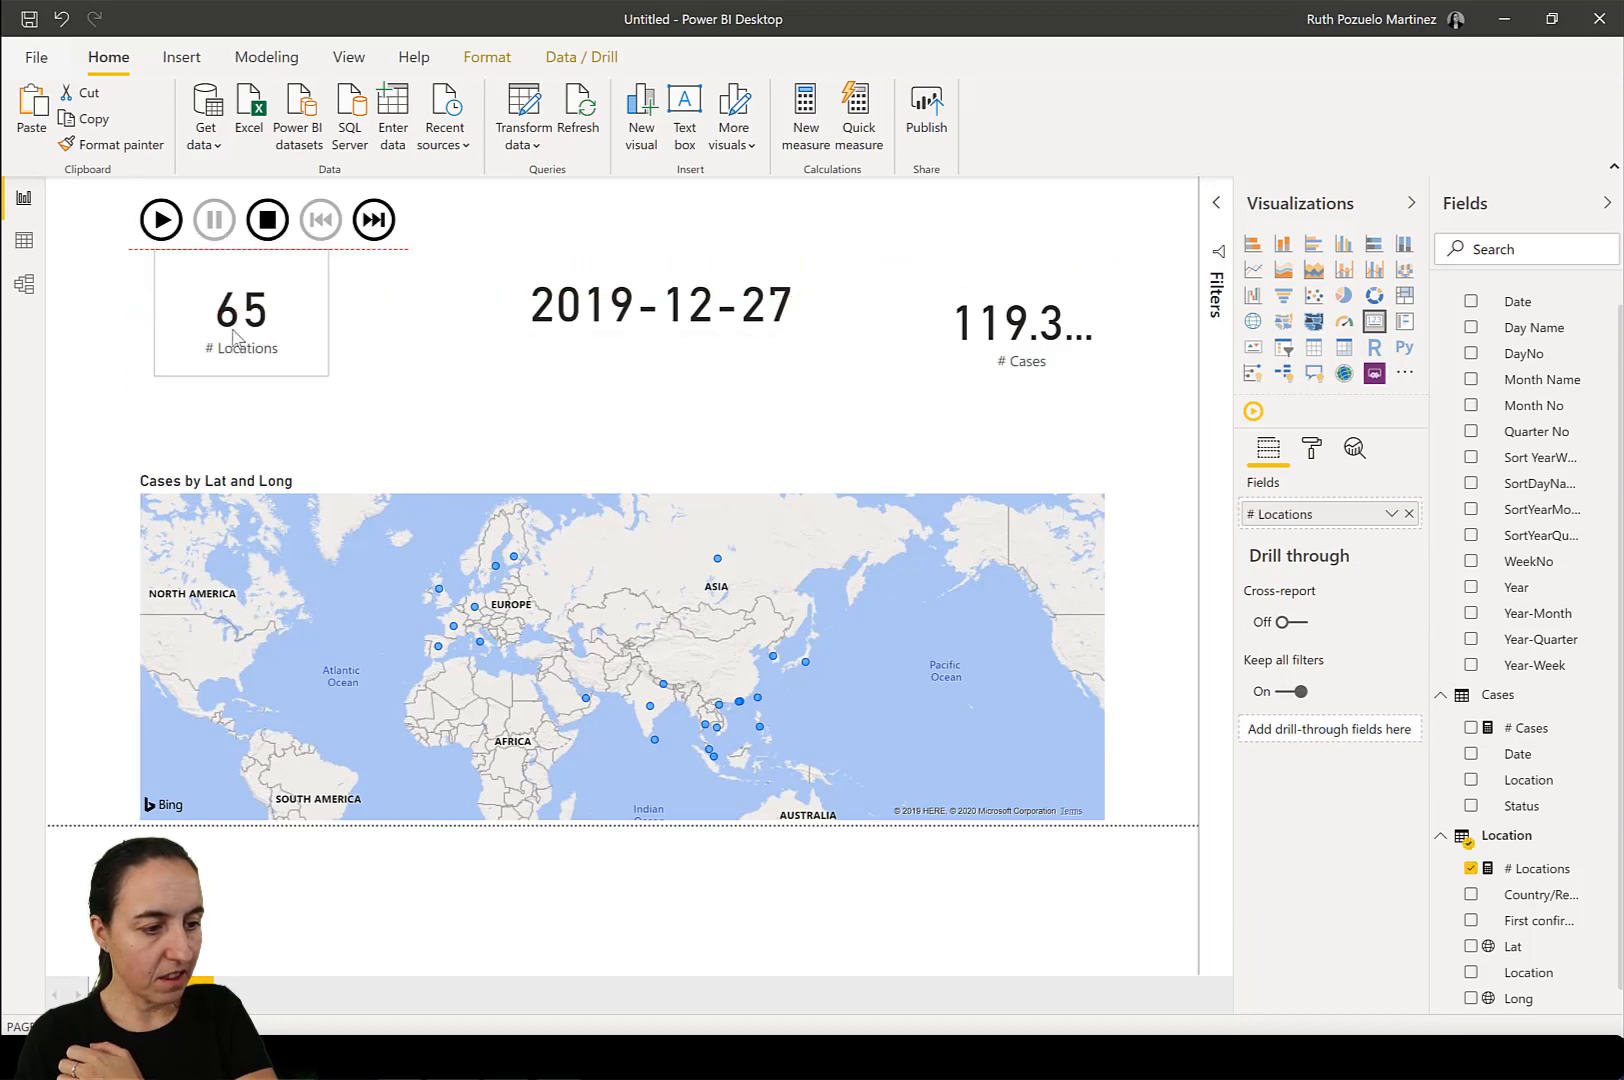
pyautogui.click(1106, 470)
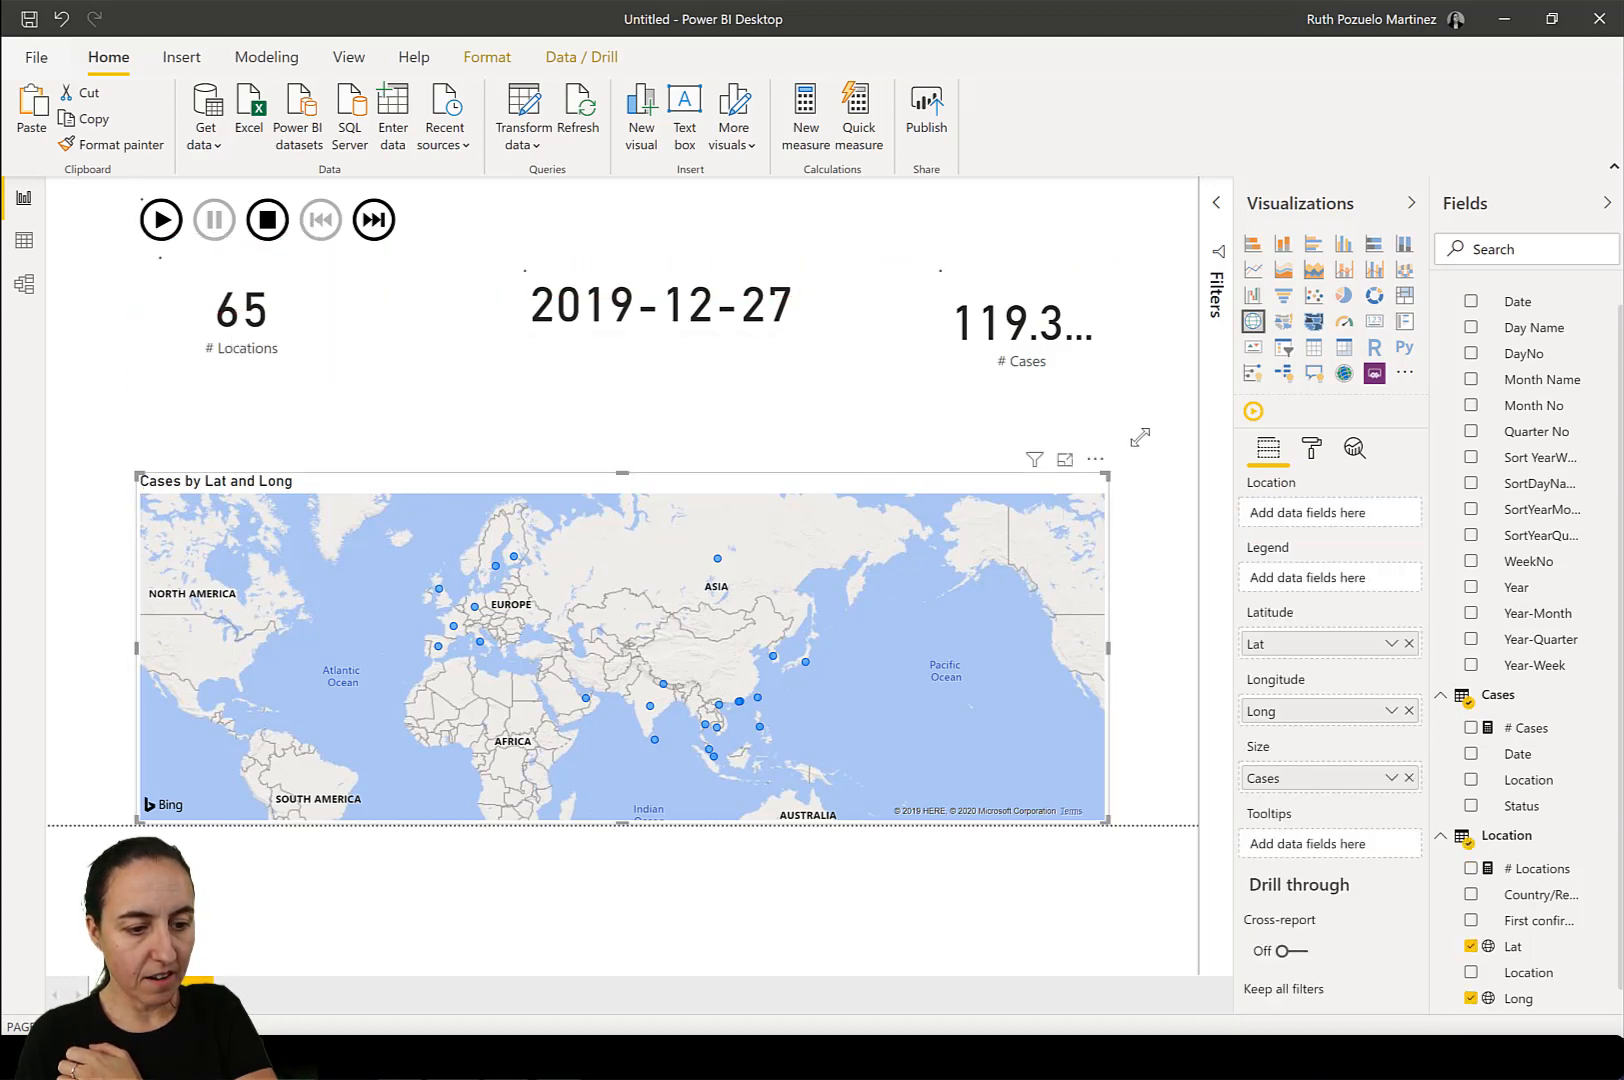
pyautogui.moveTo(1140, 437); pyautogui.dragTo(1170, 368)
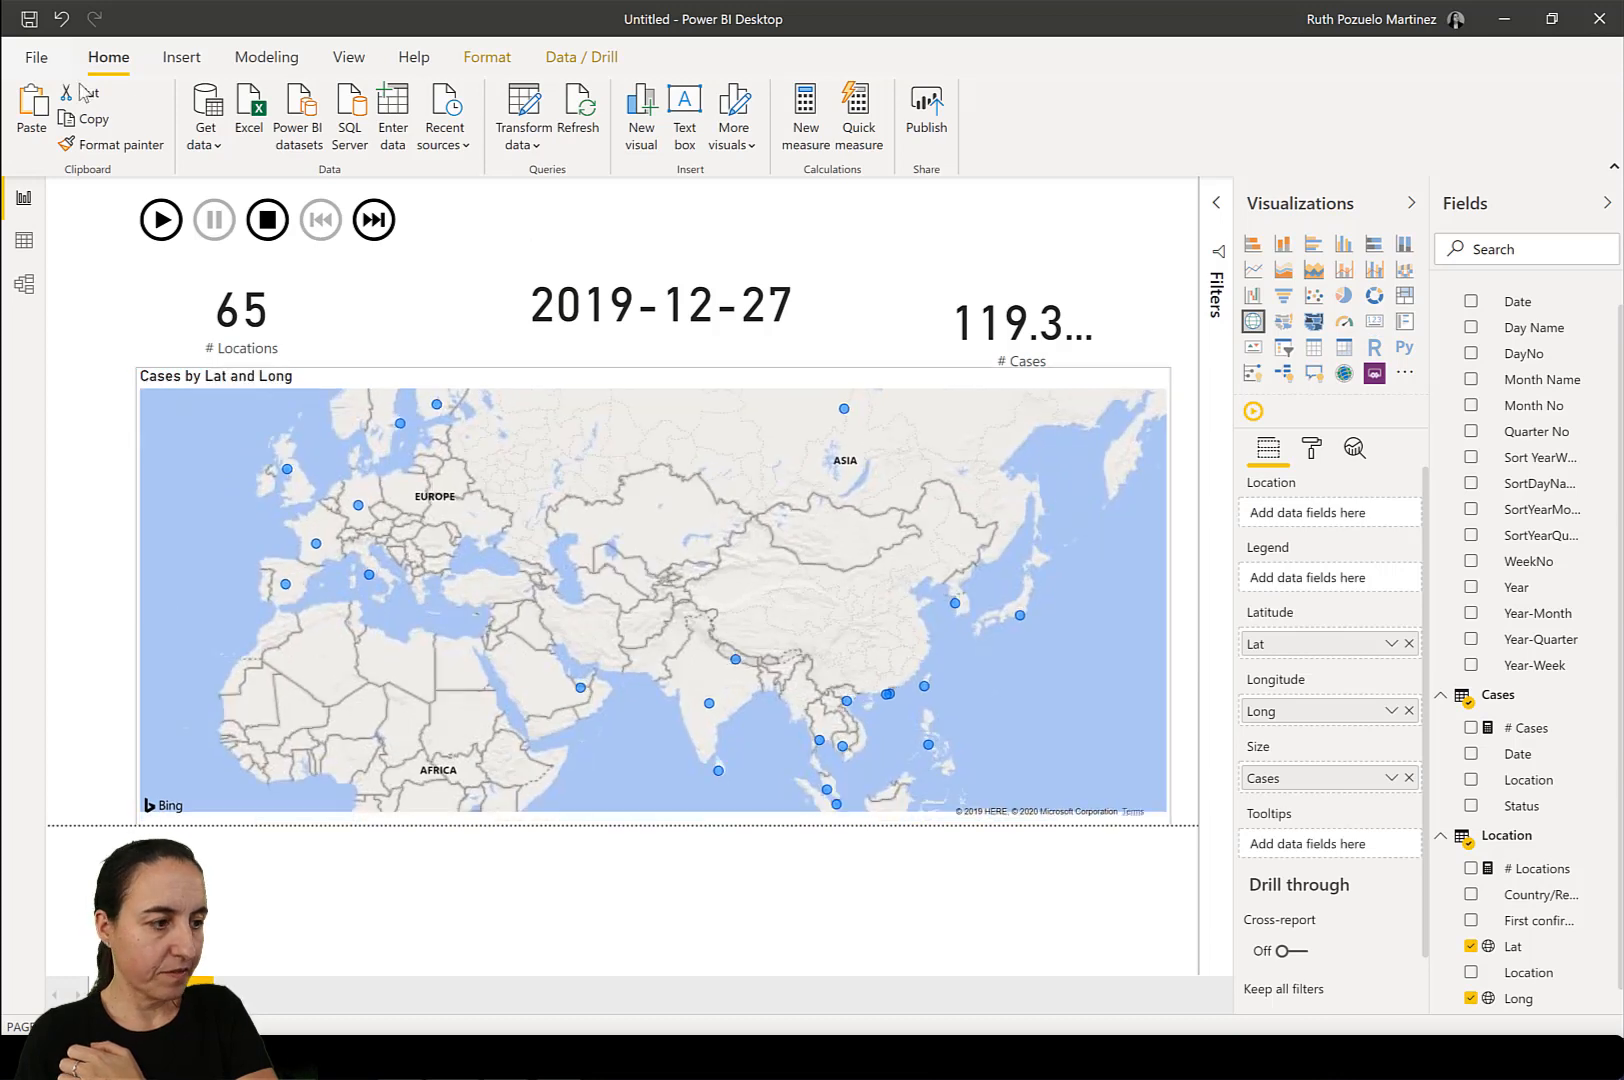